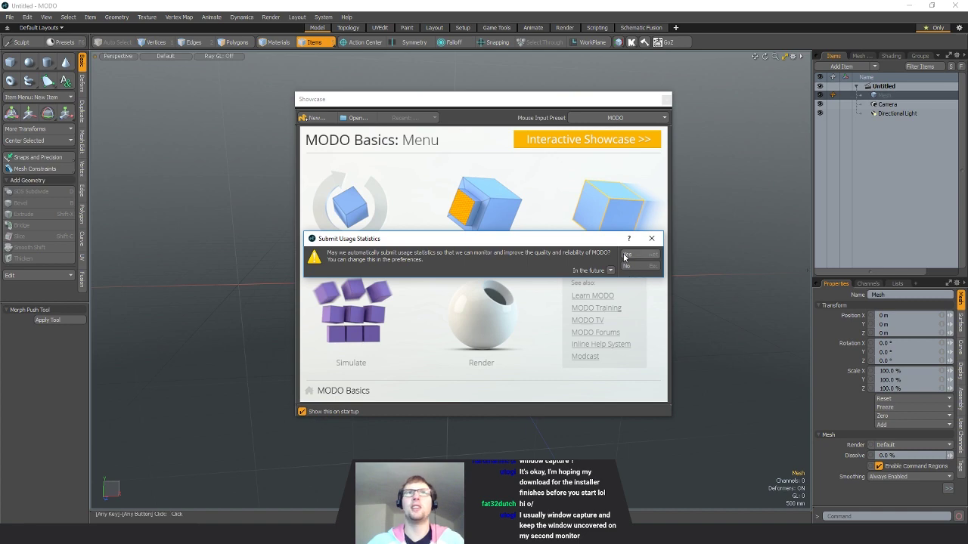
- Decline submitting usage statistics, and close the Showcase window with its display on startup turned off
{"action": "left_click", "coordinate": [634, 266]}
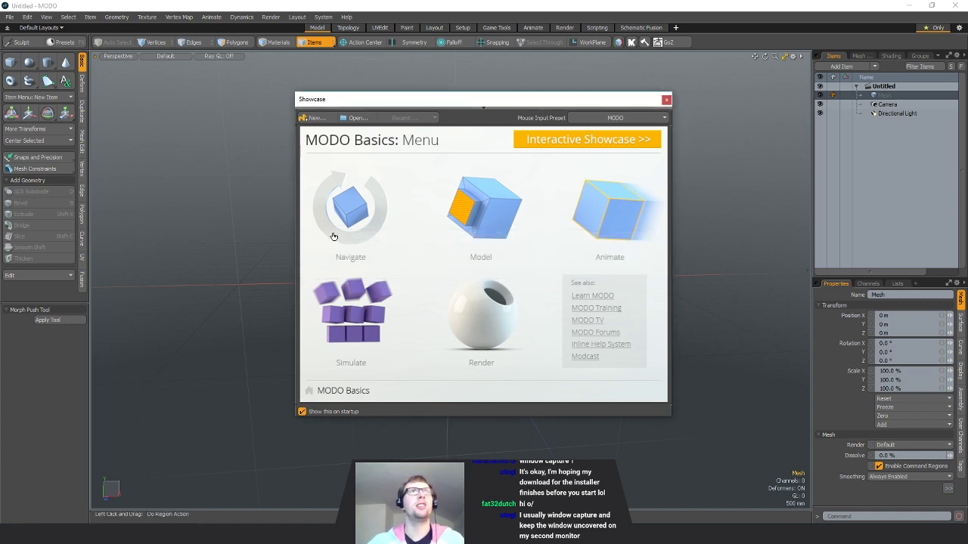
{"action": "mouse_move", "coordinate": [530, 104]}
{"action": "left_mouse_down"}
{"action": "mouse_move", "coordinate": [472, 129]}
{"action": "mouse_move", "coordinate": [574, 119]}
{"action": "mouse_move", "coordinate": [534, 99]}
{"action": "left_mouse_up"}
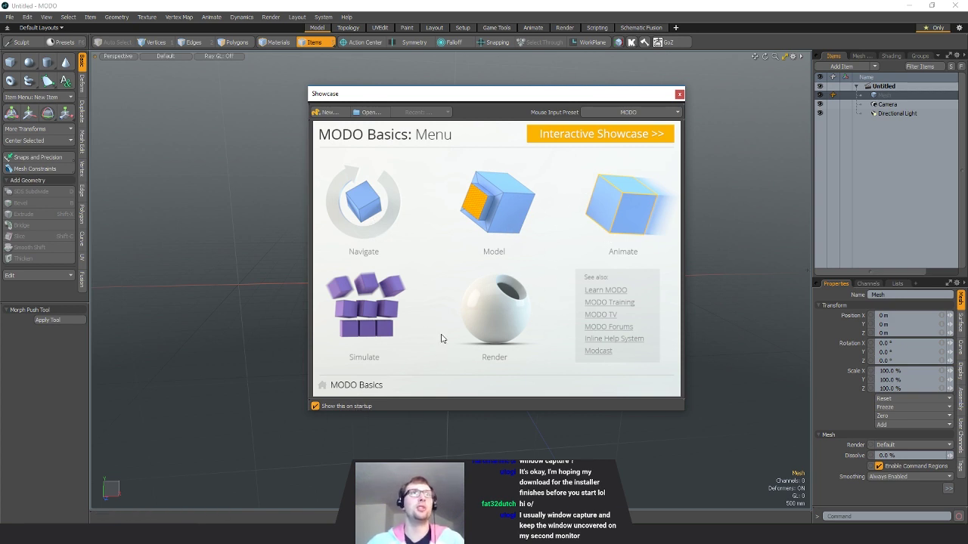
{"action": "left_click", "coordinate": [314, 407]}
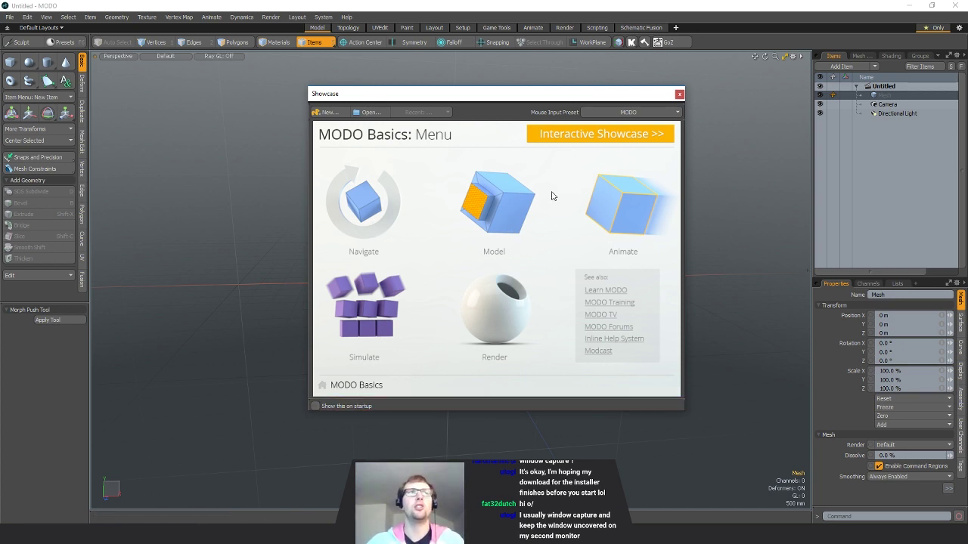
{"action": "left_click", "coordinate": [679, 94]}
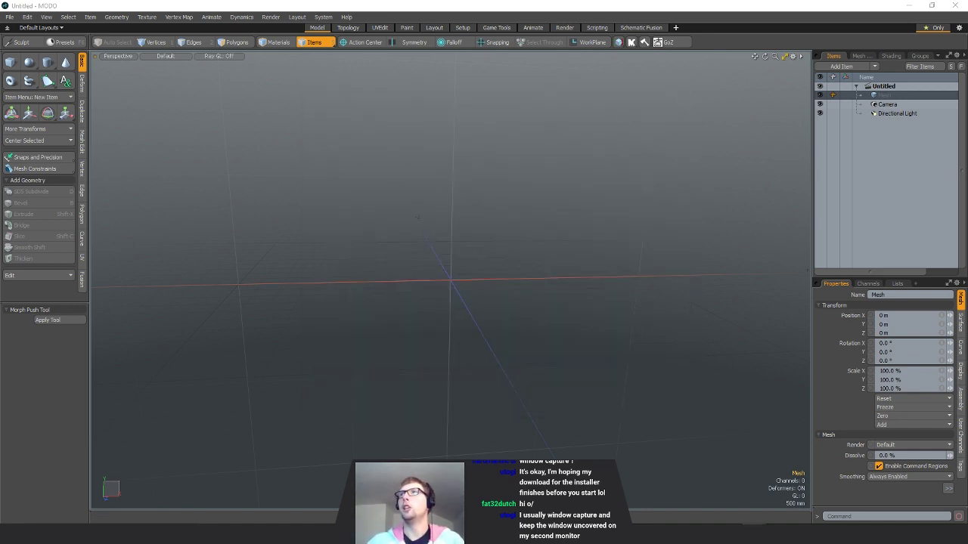
- Switch to Windows Photo Viewer, examine the numbered interface areas in the enlarged Modo_01 image, and minimize it
{"action": "left_click_drag", "start_coordinate": [0, 84], "coordinate": [334, 66]}
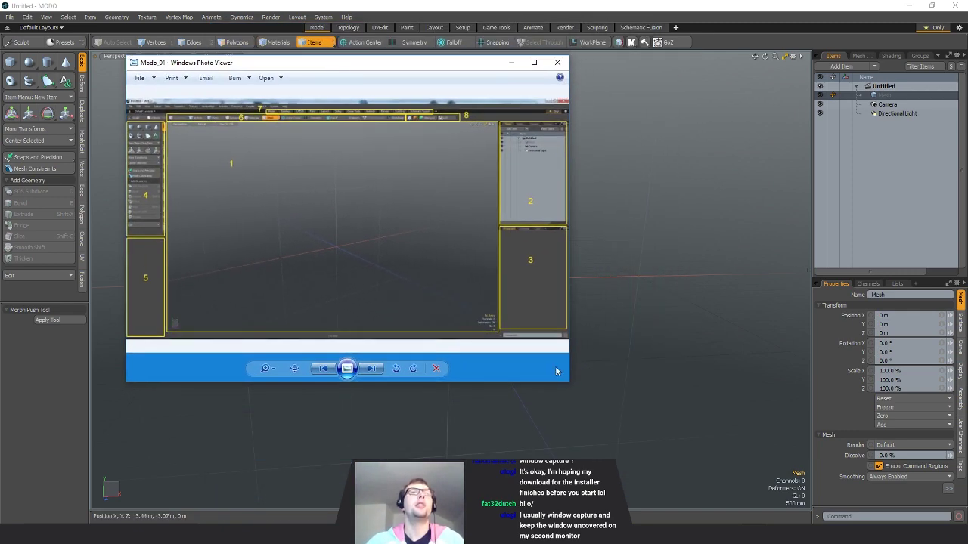
{"action": "left_click_drag", "start_coordinate": [570, 384], "coordinate": [759, 475]}
{"action": "left_click_drag", "start_coordinate": [633, 67], "coordinate": [644, 75]}
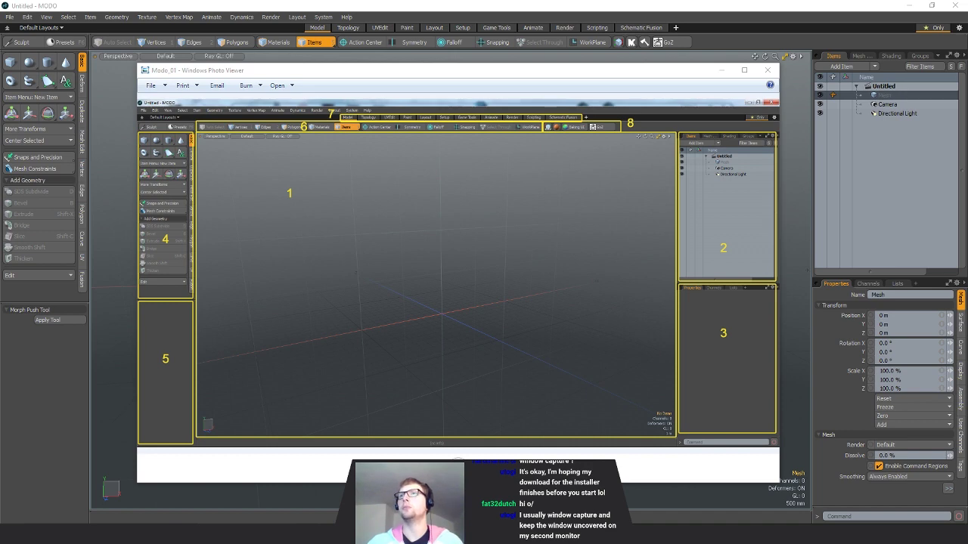
{"action": "left_click_drag", "start_coordinate": [525, 76], "coordinate": [532, 78]}
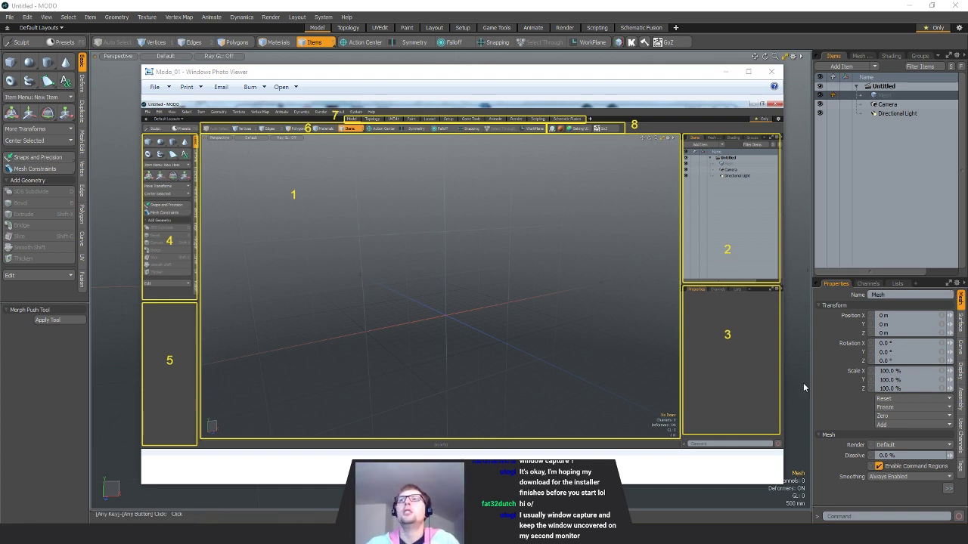
{"action": "left_click", "coordinate": [512, 242]}
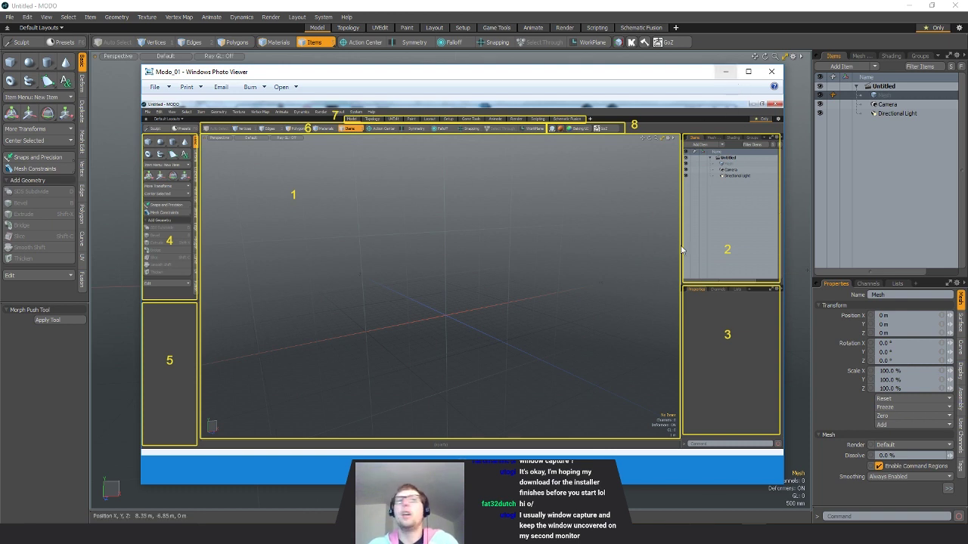
{"action": "left_click", "coordinate": [724, 72]}
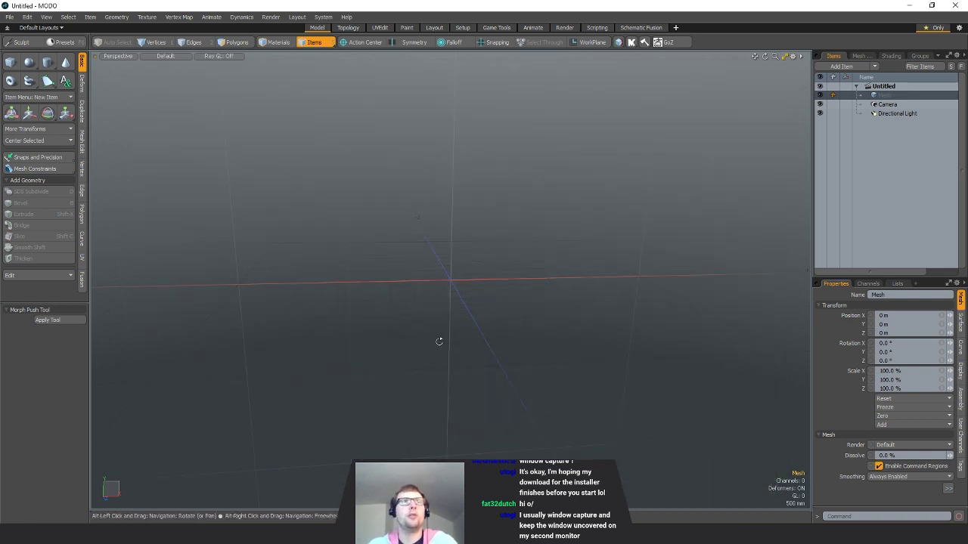
- Open the Remapping settings in the Input section of the preferences
{"action": "left_click_drag", "start_coordinate": [441, 339], "coordinate": [492, 281], "text": "alt"}
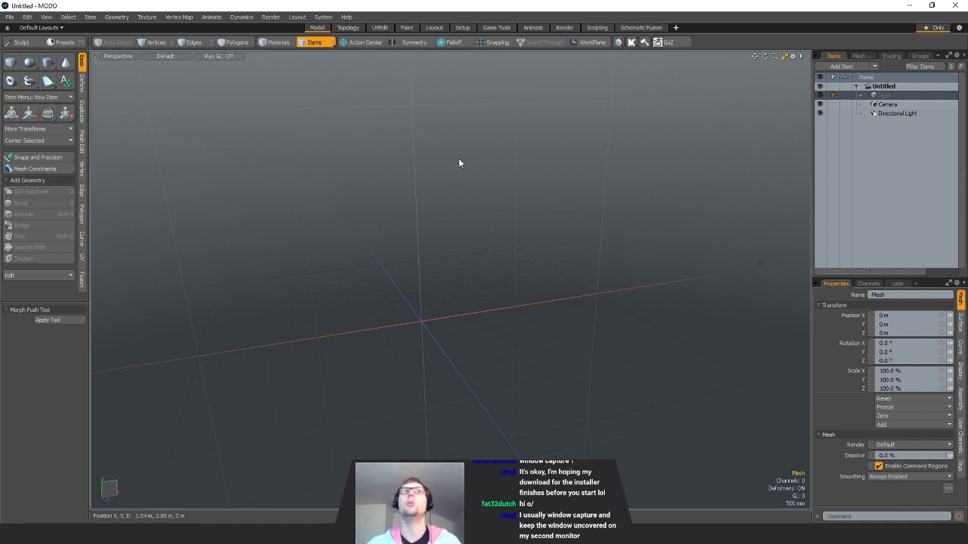
{"action": "left_click", "coordinate": [324, 17]}
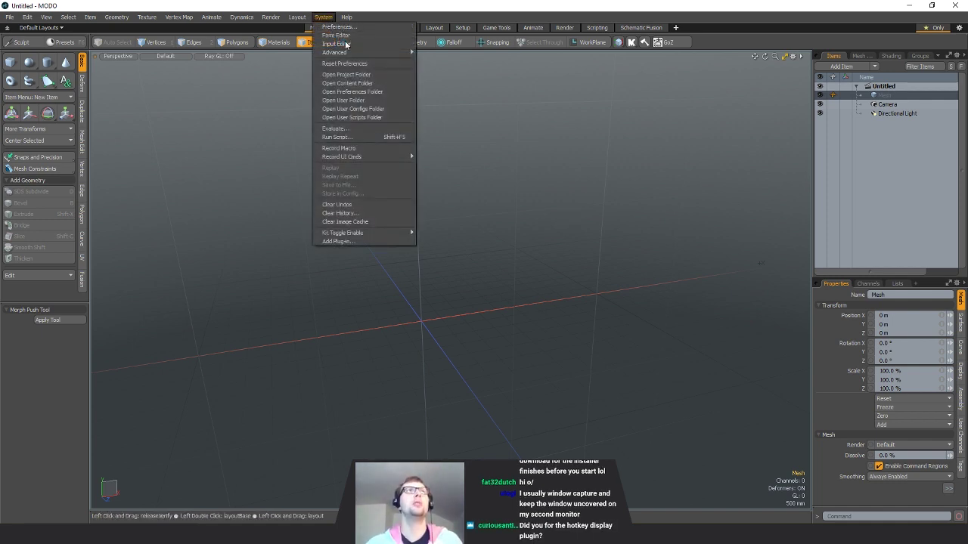
{"action": "mouse_move", "coordinate": [301, 17]}
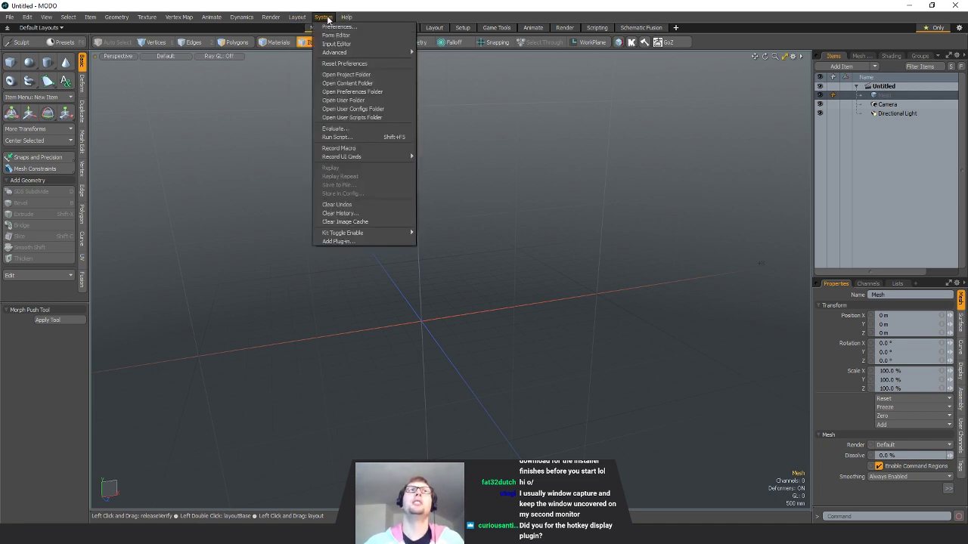
{"action": "left_click", "coordinate": [340, 27]}
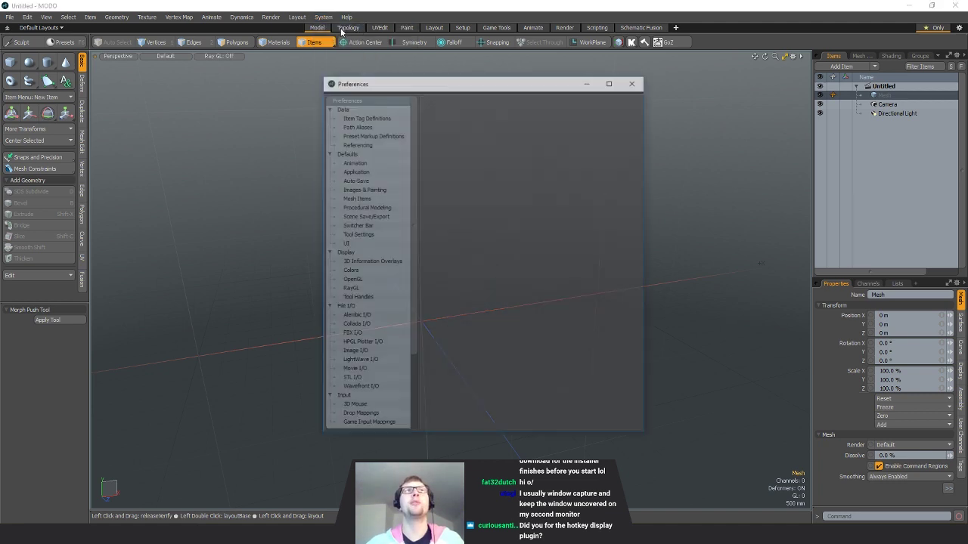
{"action": "left_click_drag", "start_coordinate": [446, 82], "coordinate": [406, 57]}
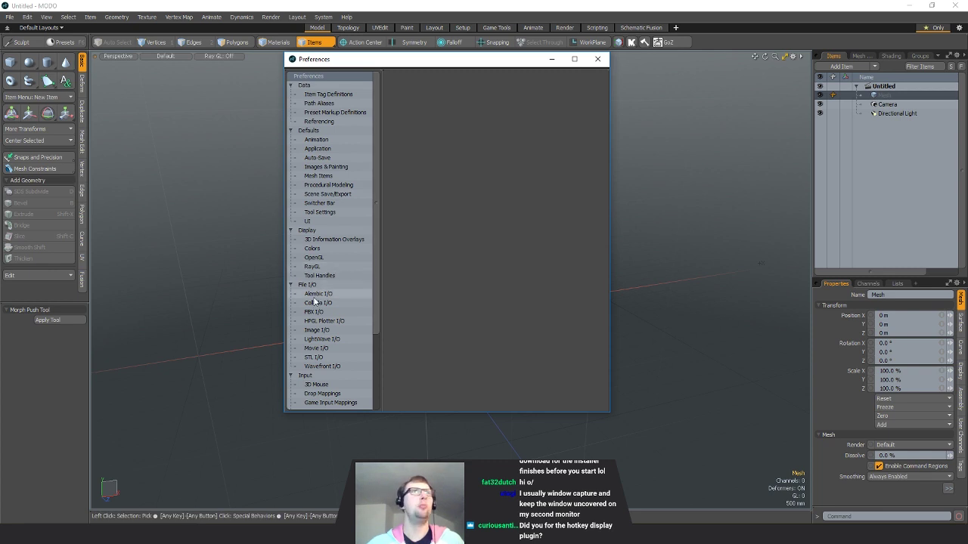
{"action": "left_click", "coordinate": [323, 377]}
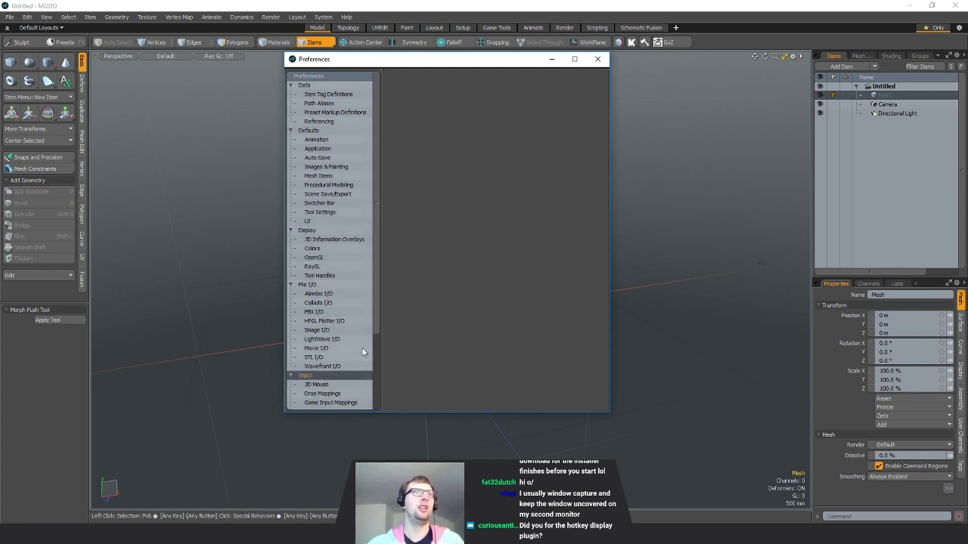
{"action": "left_click_drag", "start_coordinate": [378, 310], "coordinate": [384, 397]}
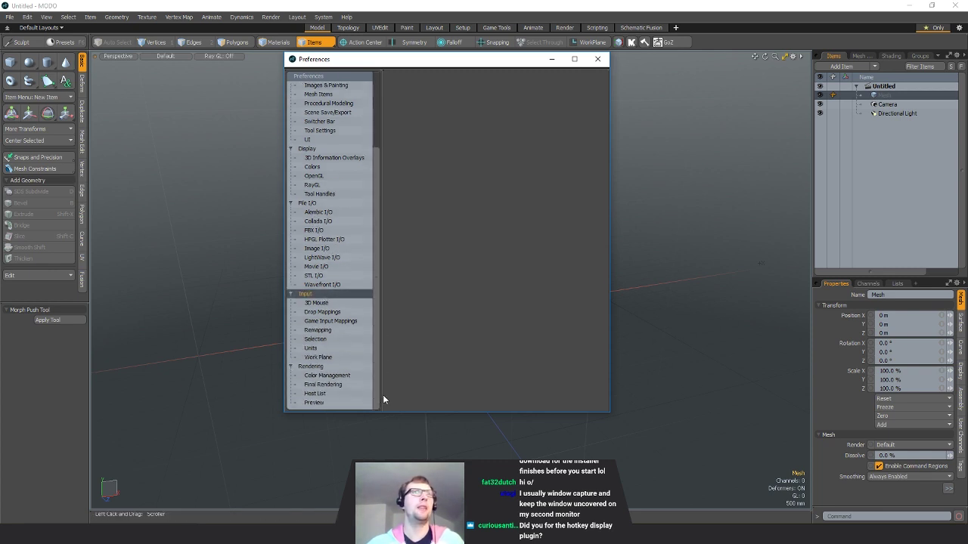
{"action": "left_click", "coordinate": [321, 331]}
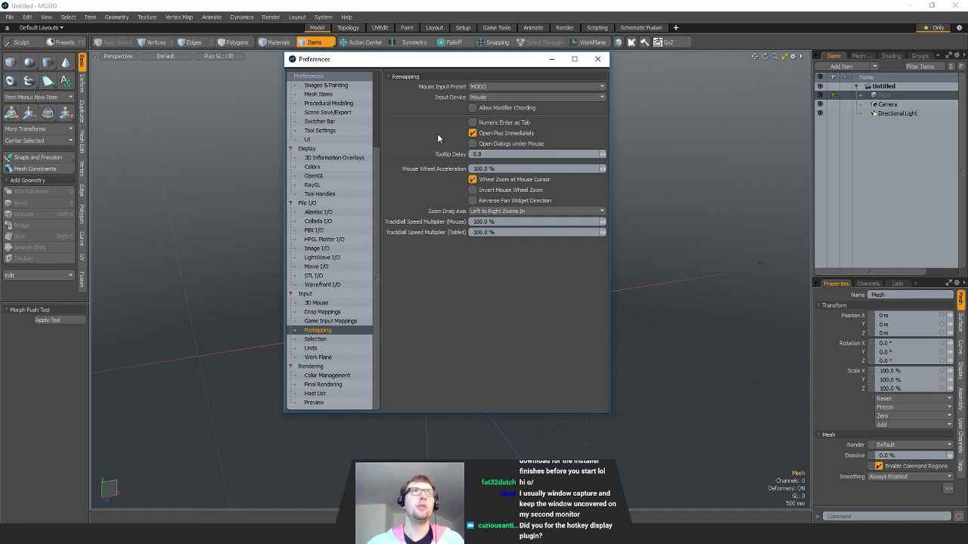
- Review the available mouse input presets without changing the MODO preset, and close the preferences
{"action": "left_click", "coordinate": [323, 17]}
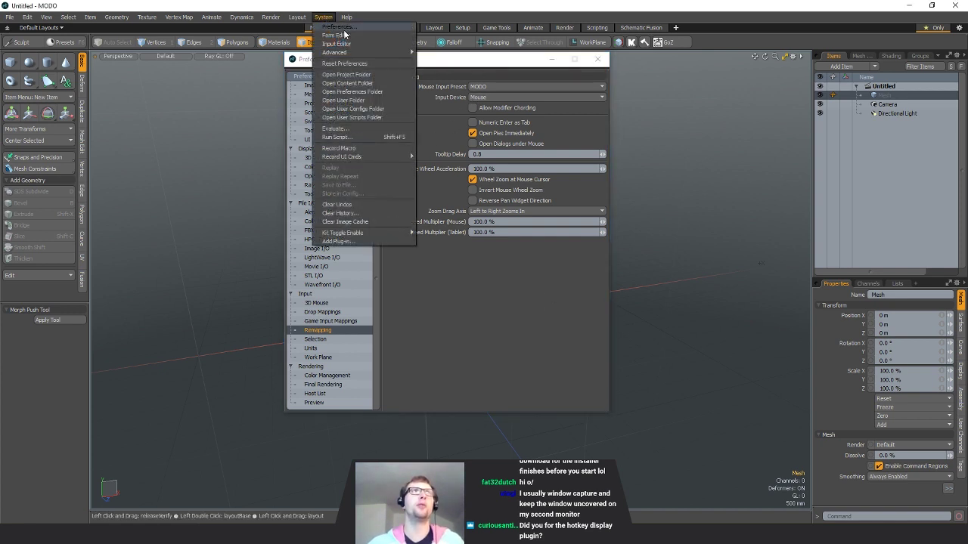
{"action": "left_click", "coordinate": [477, 300]}
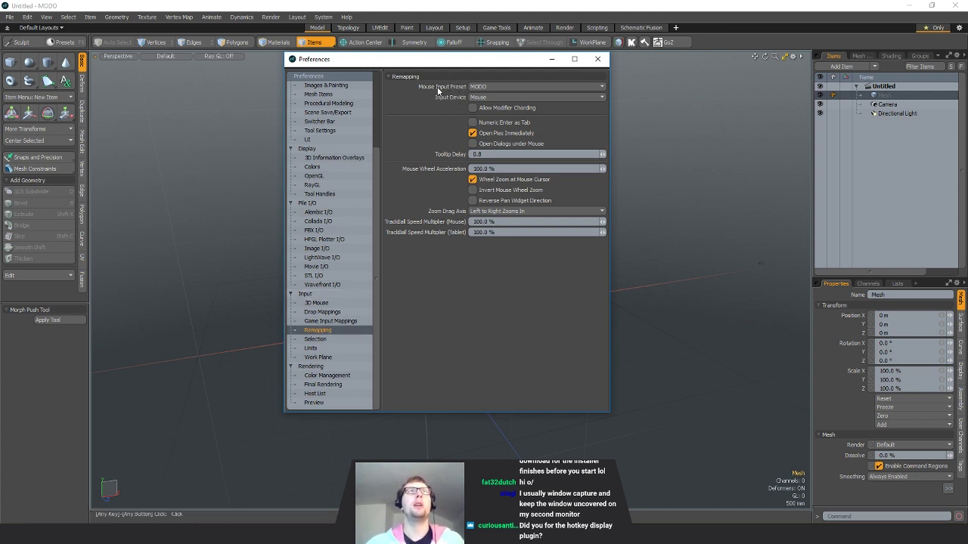
{"action": "left_click", "coordinate": [581, 87]}
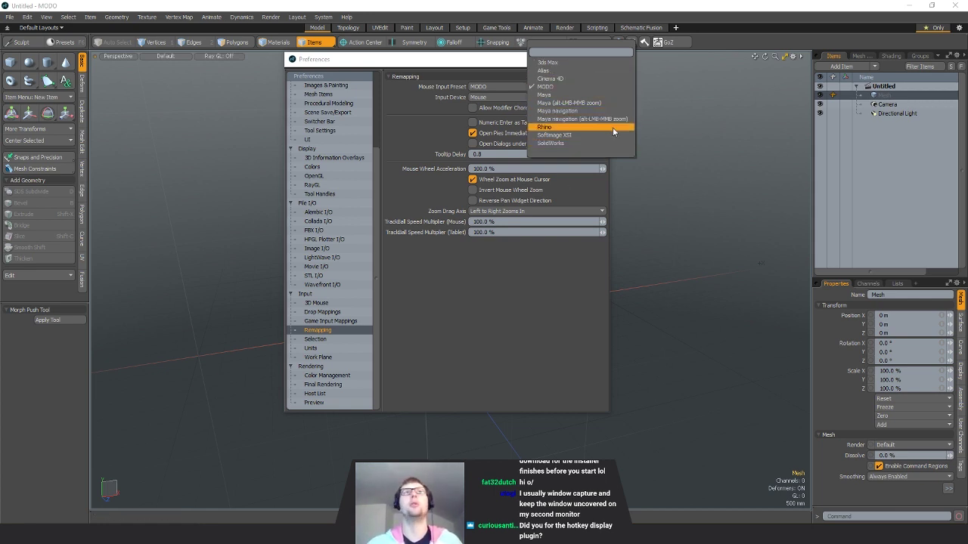
{"action": "left_click", "coordinate": [768, 134]}
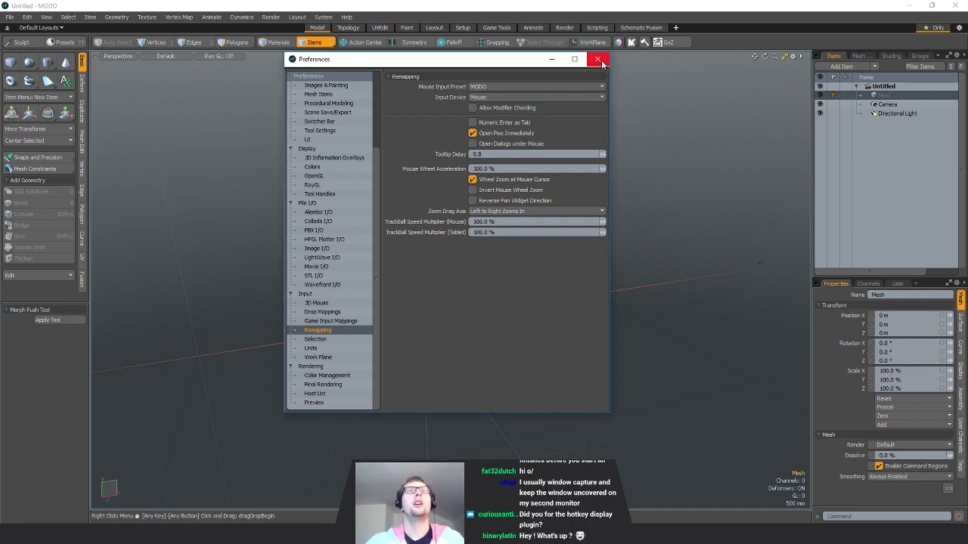
{"action": "left_click", "coordinate": [598, 59]}
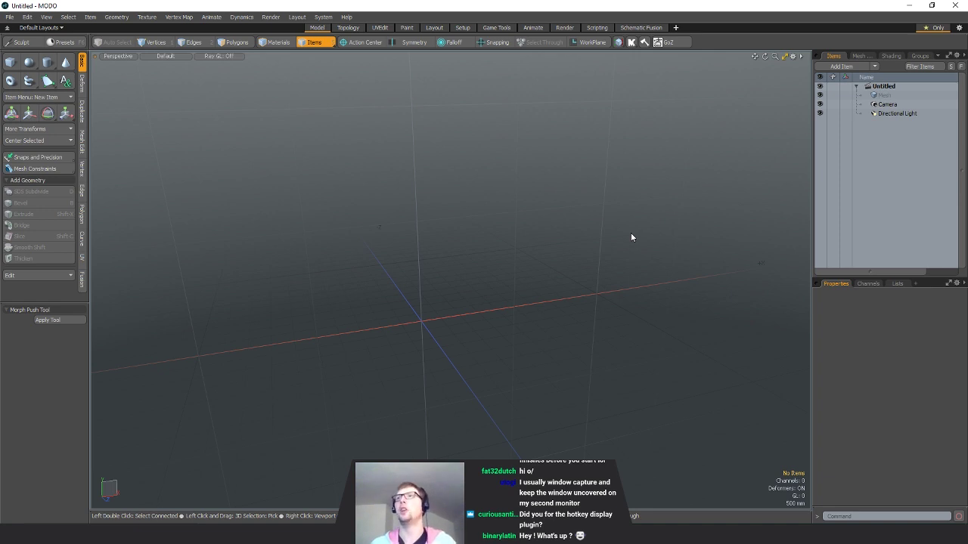
- Orbit, pan and zoom the perspective view to examine the empty scene's grid and axes from different angles
{"action": "left_click_drag", "start_coordinate": [531, 242], "coordinate": [552, 253], "text": "alt+shift"}
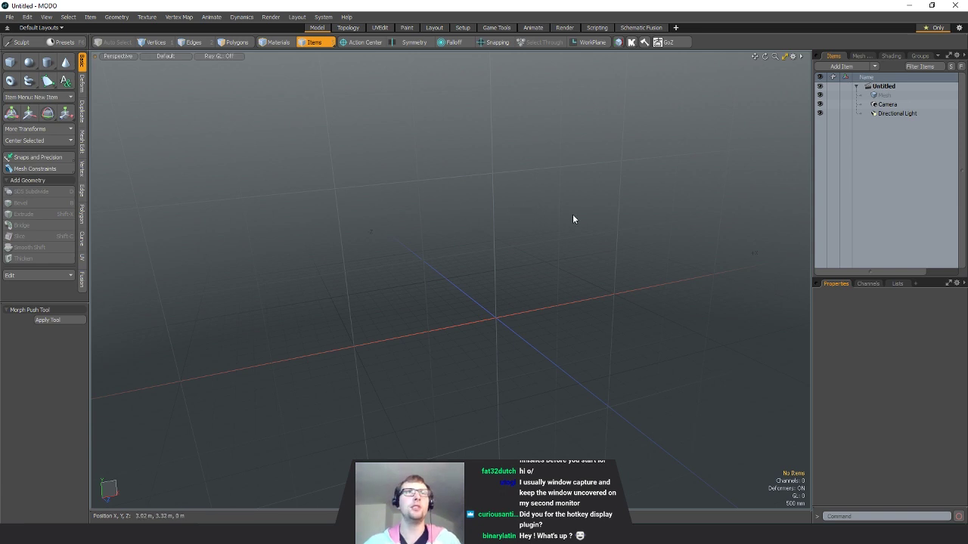
{"action": "left_click_drag", "start_coordinate": [456, 255], "coordinate": [511, 254], "text": "alt"}
{"action": "left_click_drag", "start_coordinate": [568, 225], "coordinate": [565, 274], "text": "alt"}
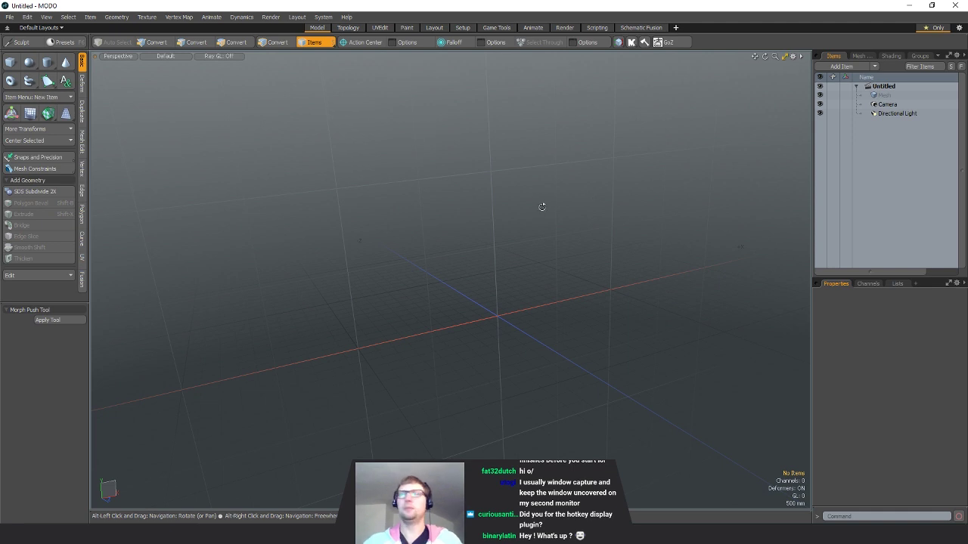
{"action": "left_click_drag", "start_coordinate": [542, 207], "coordinate": [615, 201], "text": "alt"}
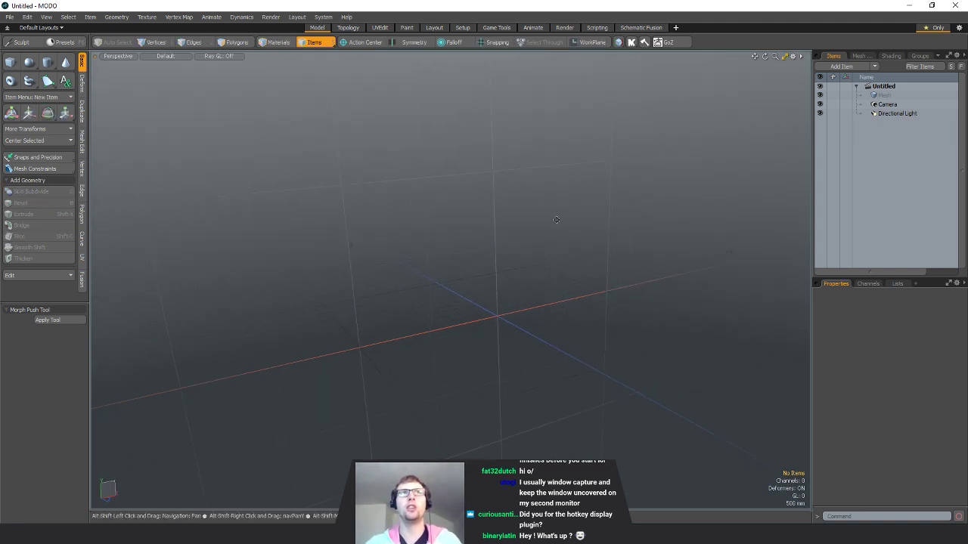
{"action": "left_click_drag", "start_coordinate": [622, 231], "coordinate": [628, 258], "text": "alt+shift"}
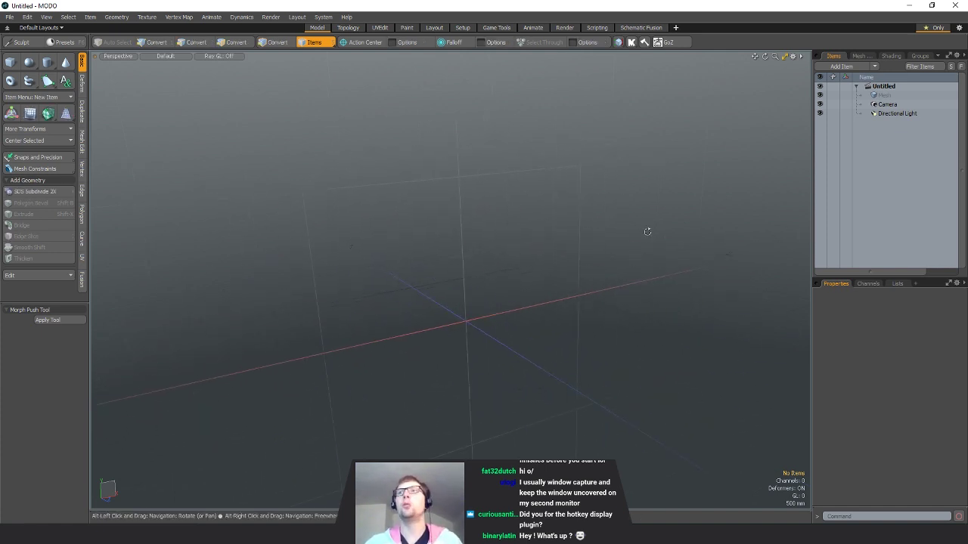
{"action": "left_click_drag", "start_coordinate": [484, 220], "coordinate": [497, 240], "text": "ctrl+alt"}
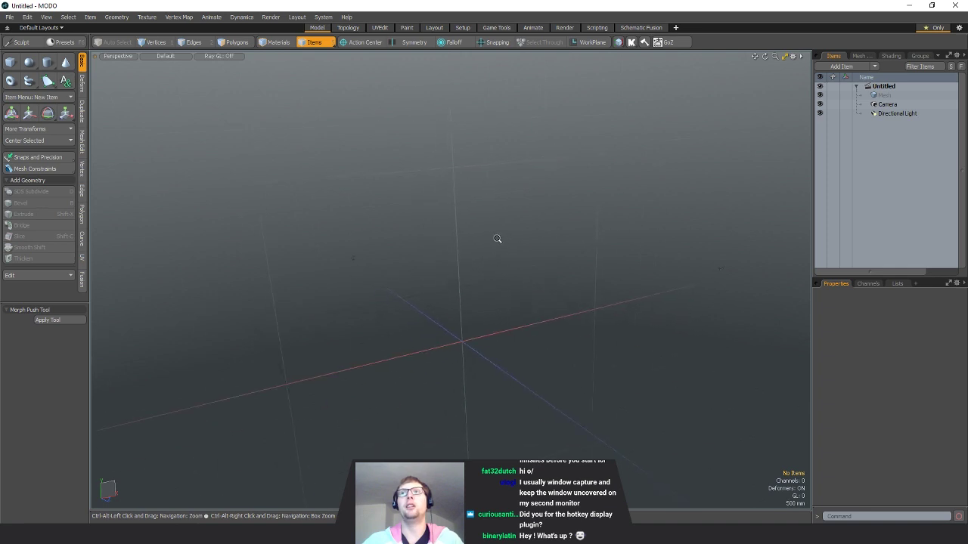
{"action": "scroll", "coordinate": [517, 322], "scroll_direction": "up", "scroll_amount": 3}
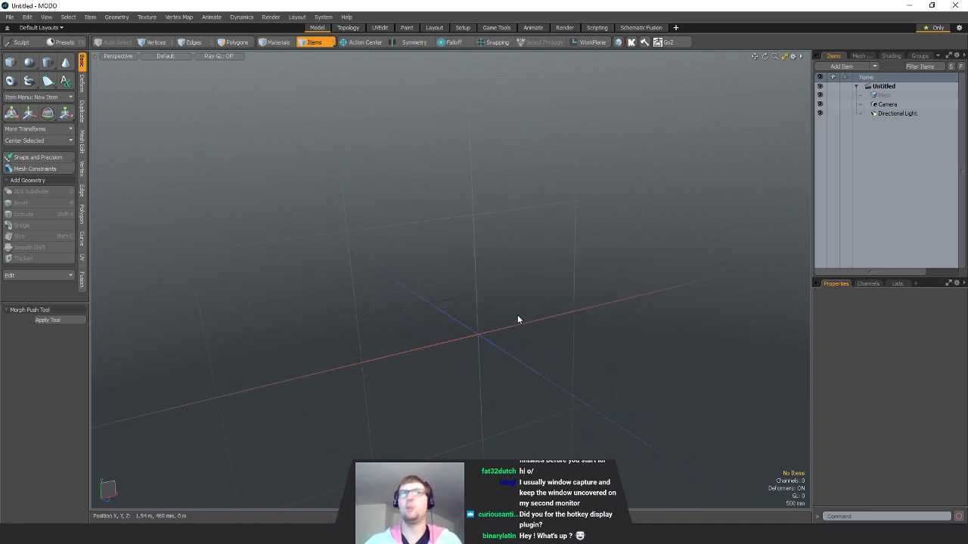
{"action": "left_click_drag", "start_coordinate": [526, 307], "coordinate": [545, 274], "text": "ctrl+alt"}
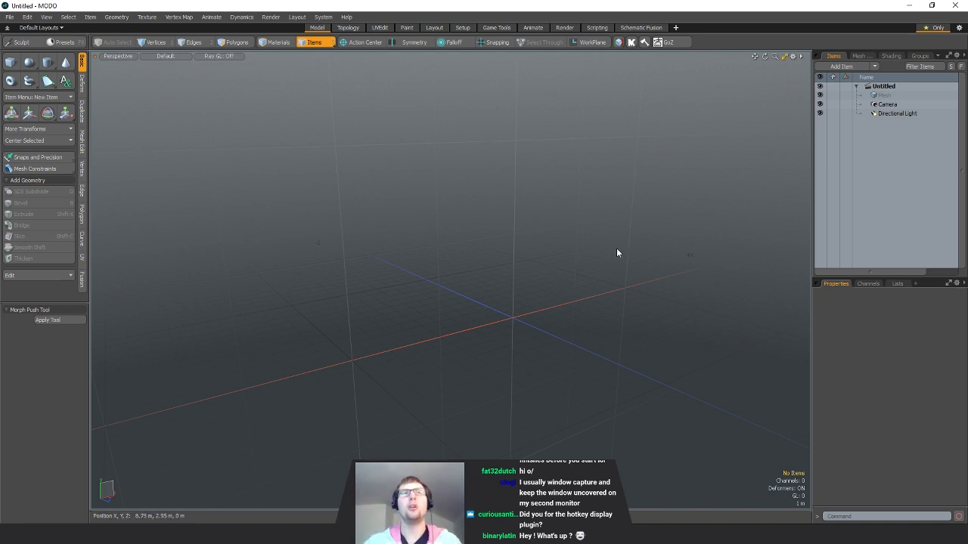
{"action": "left_click_drag", "start_coordinate": [589, 272], "coordinate": [545, 284], "text": "alt"}
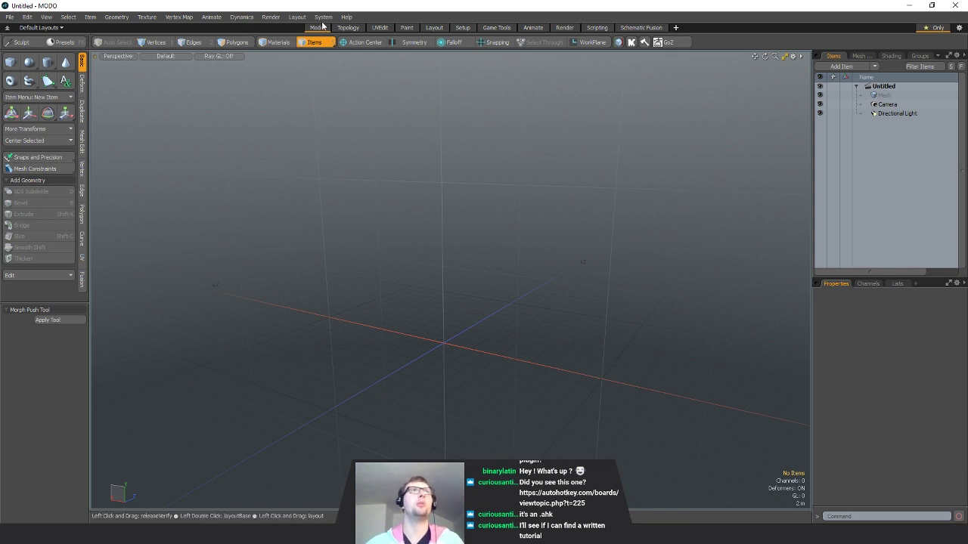
- View the Topology, Animate and Render layouts, and return to the Model layout
{"action": "left_click", "coordinate": [347, 27]}
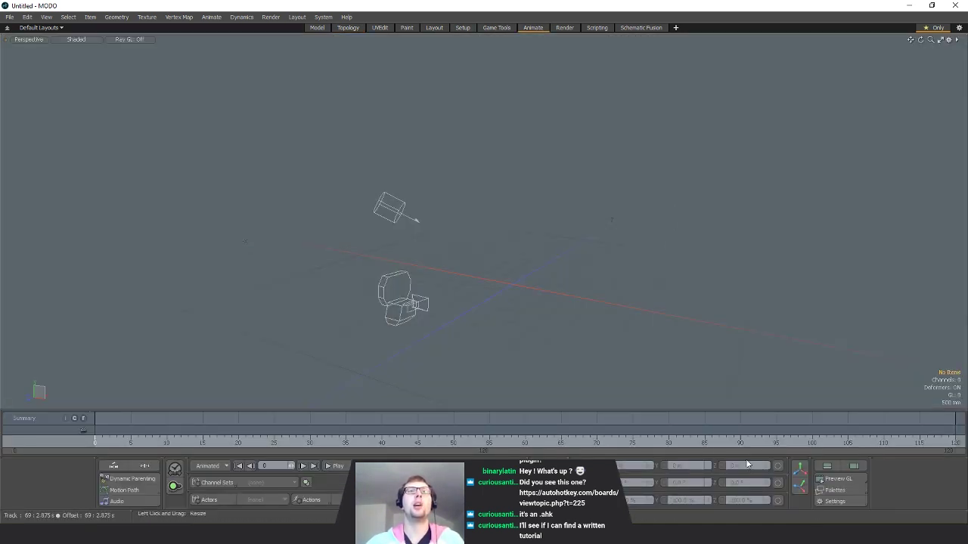
{"action": "left_click", "coordinate": [567, 30]}
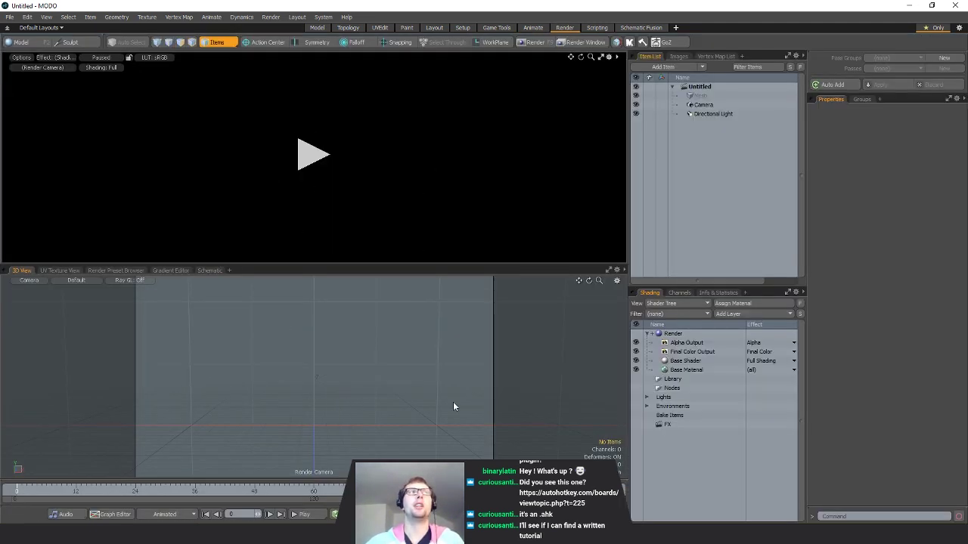
{"action": "left_click", "coordinate": [317, 28]}
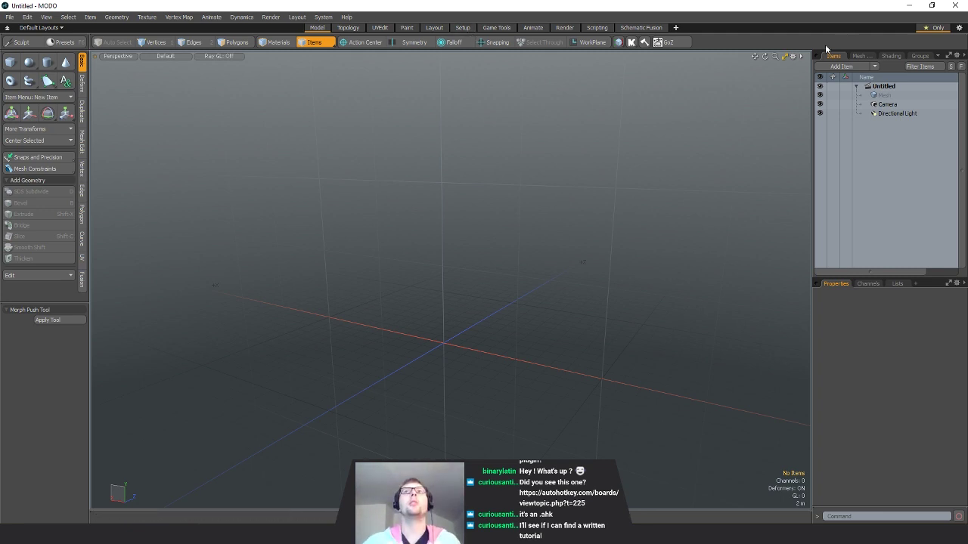
- Turn the favorites-only filter for the layout tabs off and back on
{"action": "left_click", "coordinate": [934, 34]}
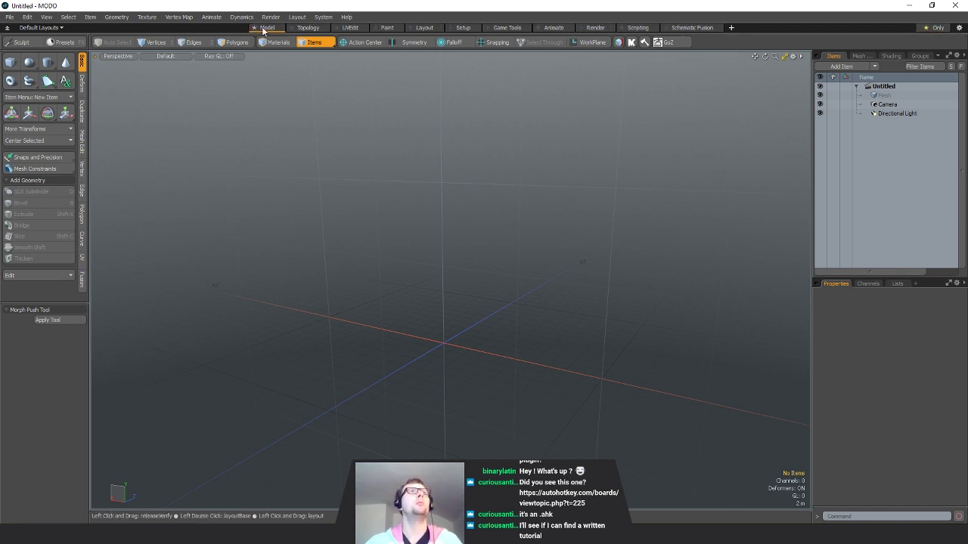
{"action": "left_click", "coordinate": [942, 30]}
{"action": "left_click", "coordinate": [942, 30]}
{"action": "left_click", "coordinate": [942, 30]}
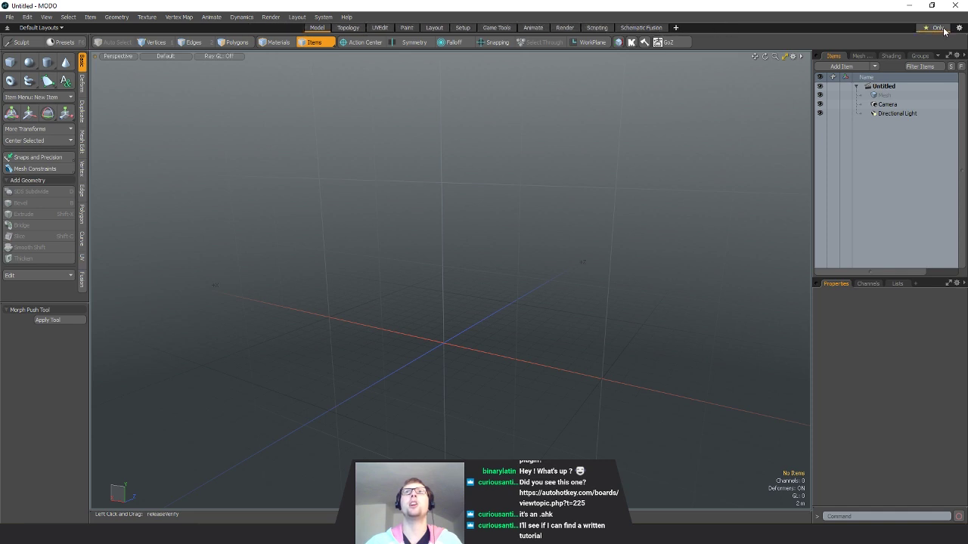
- Mark the Topology, Paint and Game Tools layouts as favorites, with Topology open, and show only the favorite layouts
{"action": "left_click", "coordinate": [943, 30]}
{"action": "left_click", "coordinate": [943, 30]}
{"action": "left_click", "coordinate": [942, 30]}
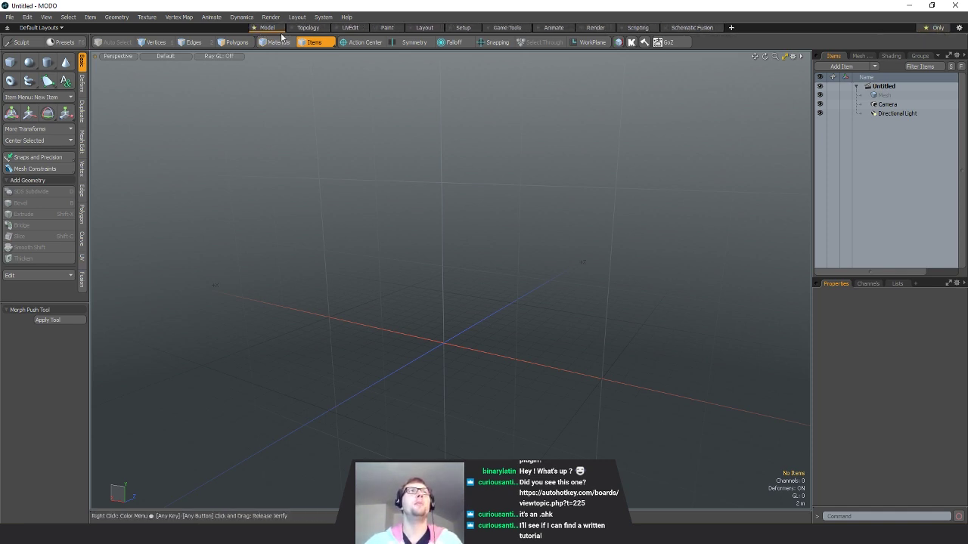
{"action": "left_click", "coordinate": [306, 29]}
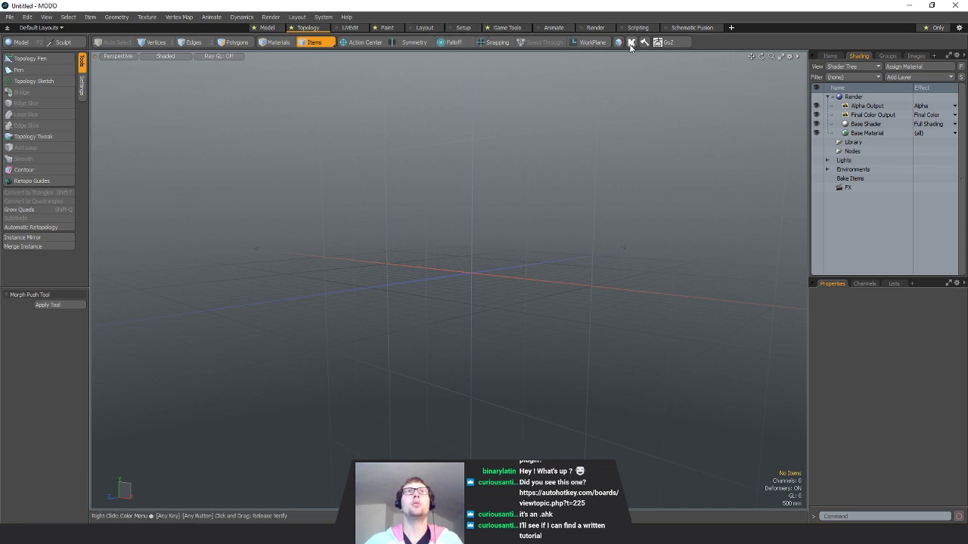
{"action": "left_click", "coordinate": [933, 30]}
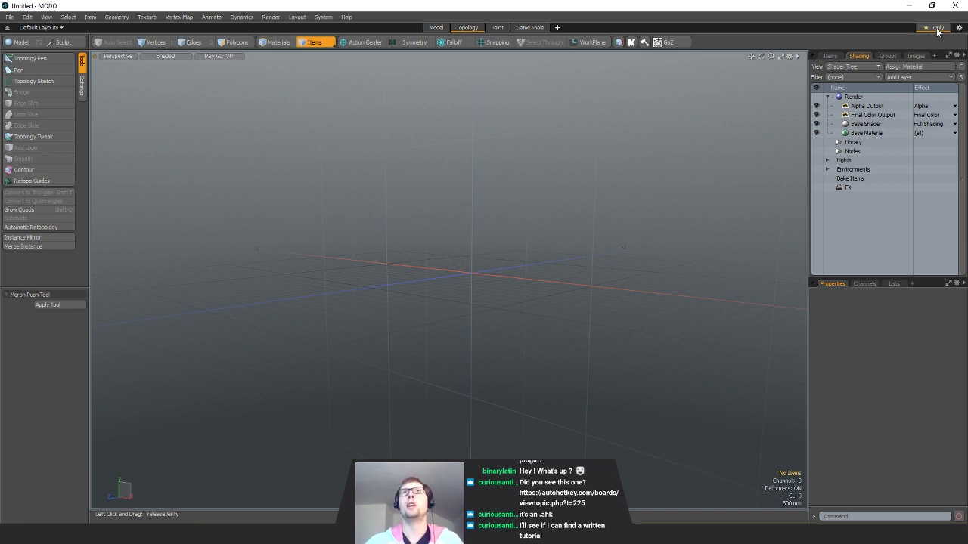
- View the options for creating a new layout, and cancel without making one
{"action": "left_click", "coordinate": [557, 28]}
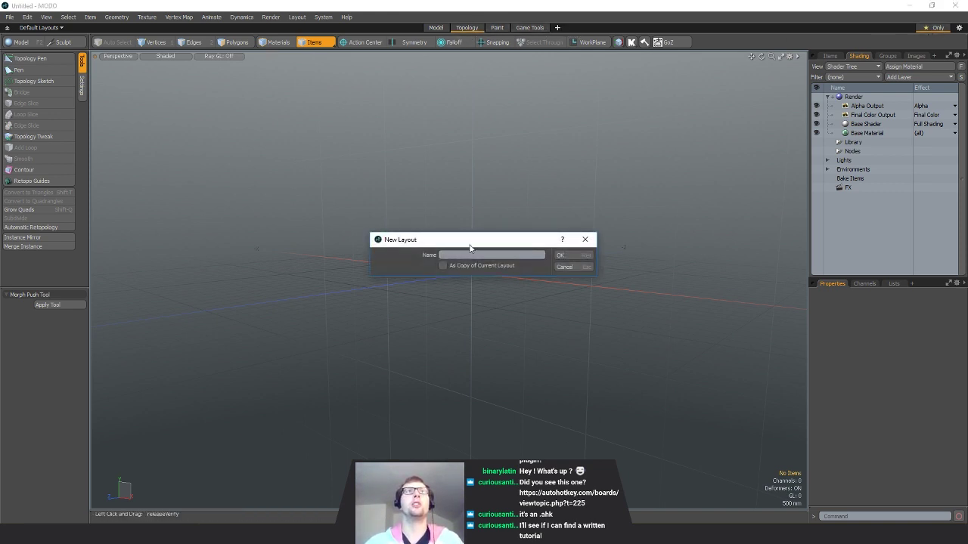
{"action": "left_click", "coordinate": [569, 267]}
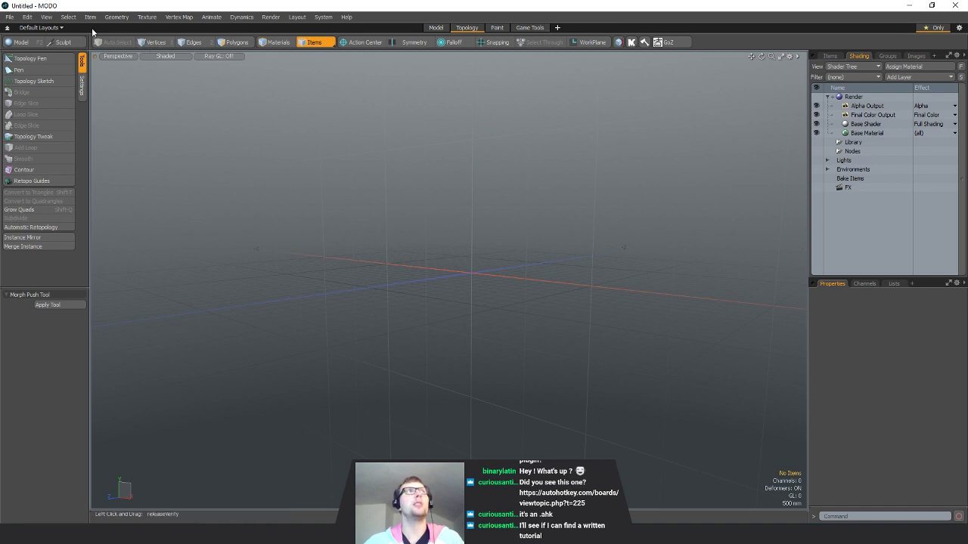
- Hide and restore the layout switcher bar twice, and turn off its favorites-only filter
{"action": "left_click", "coordinate": [6, 29]}
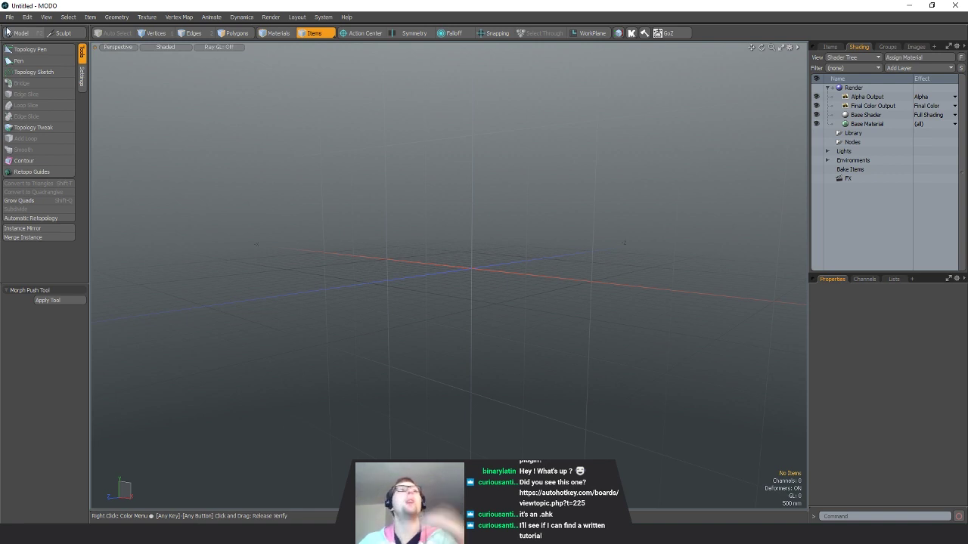
{"action": "left_click", "coordinate": [750, 22]}
{"action": "left_click", "coordinate": [7, 28]}
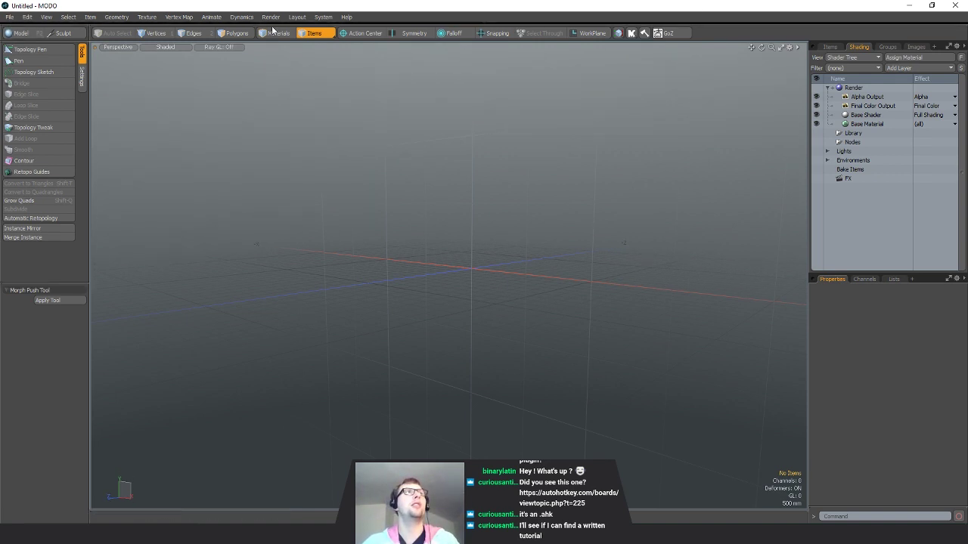
{"action": "left_click", "coordinate": [757, 23]}
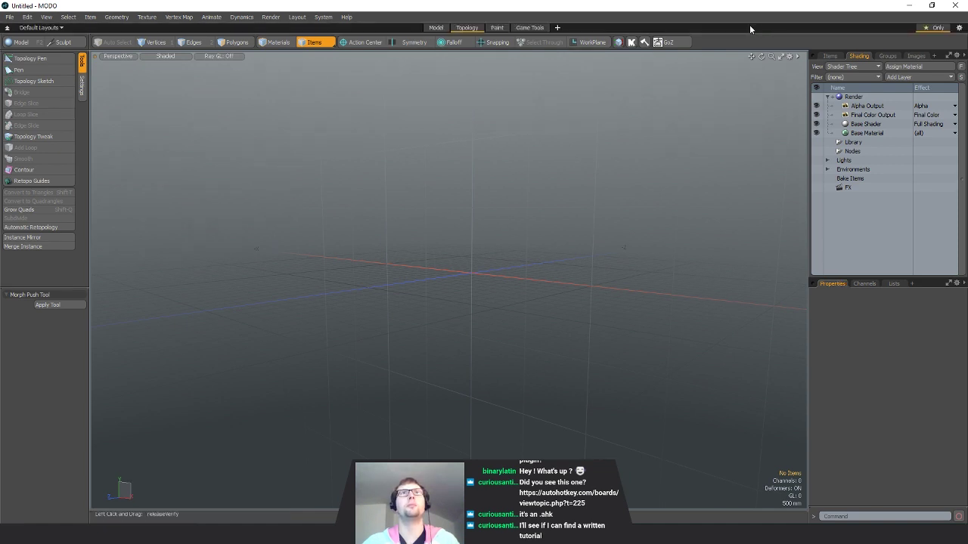
{"action": "left_click", "coordinate": [936, 28]}
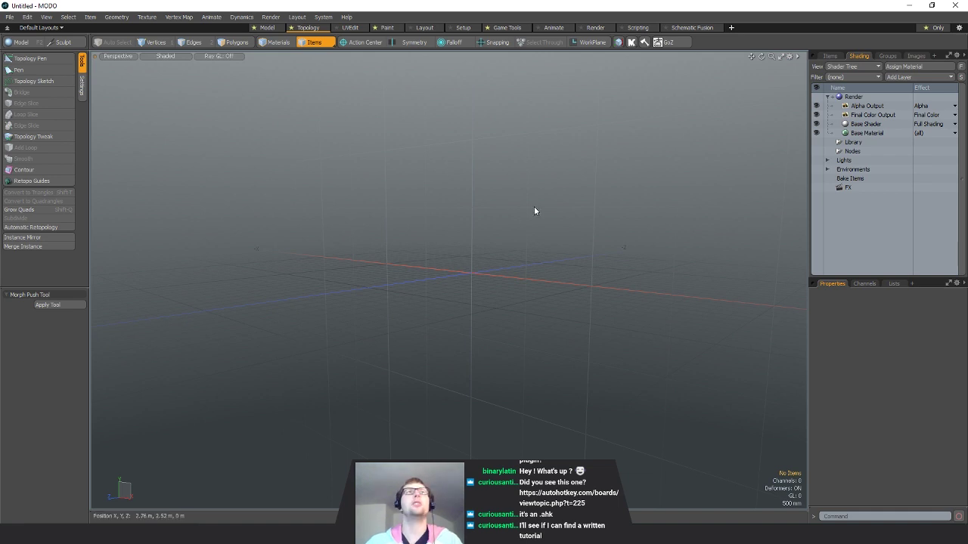
- Open a new empty floating window and place it over the 3D viewport
{"action": "left_click_drag", "start_coordinate": [544, 289], "coordinate": [517, 235], "text": "alt"}
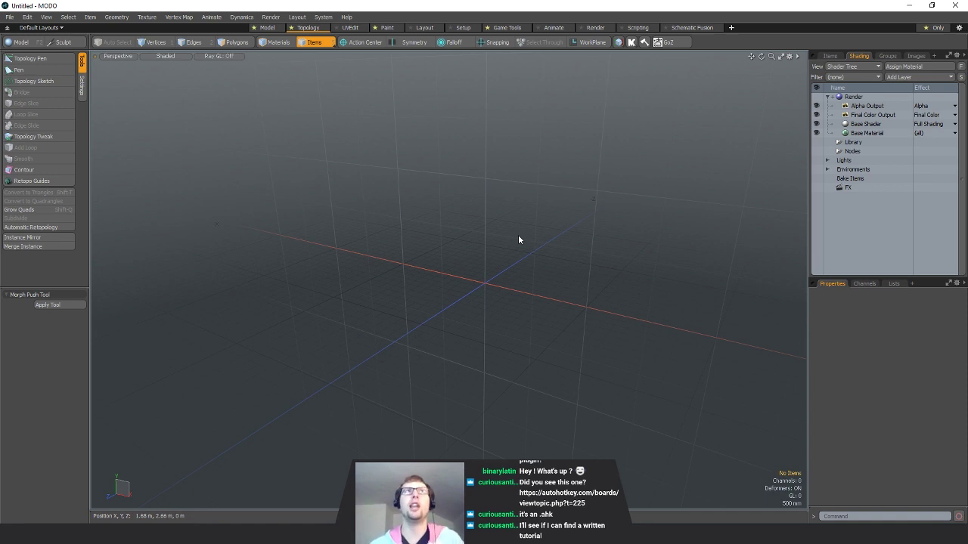
{"action": "left_click", "coordinate": [297, 16]}
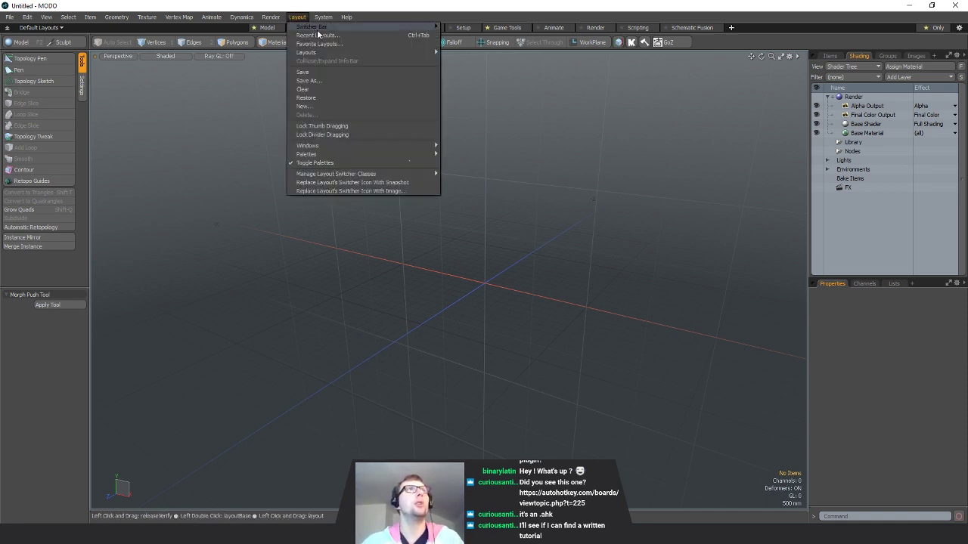
{"action": "mouse_move", "coordinate": [430, 146]}
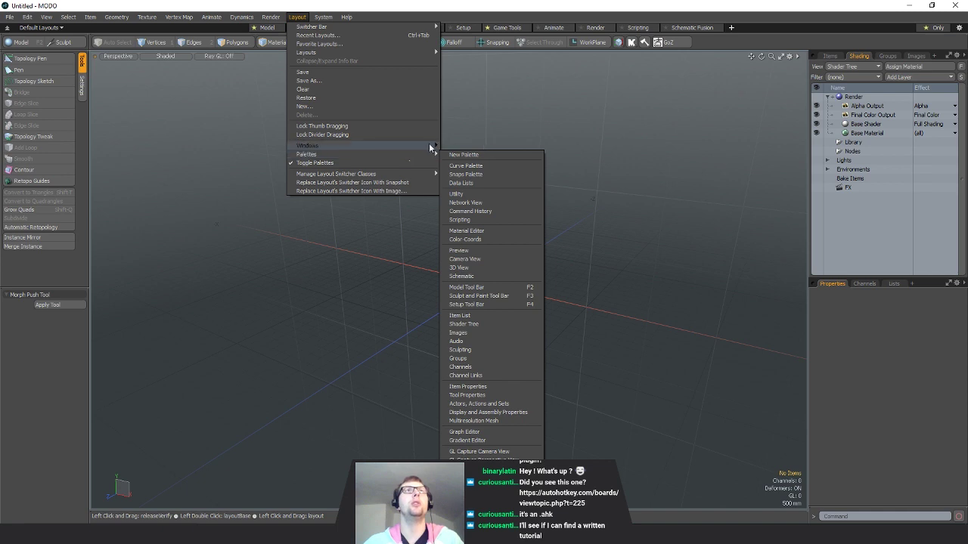
{"action": "mouse_move", "coordinate": [480, 144]}
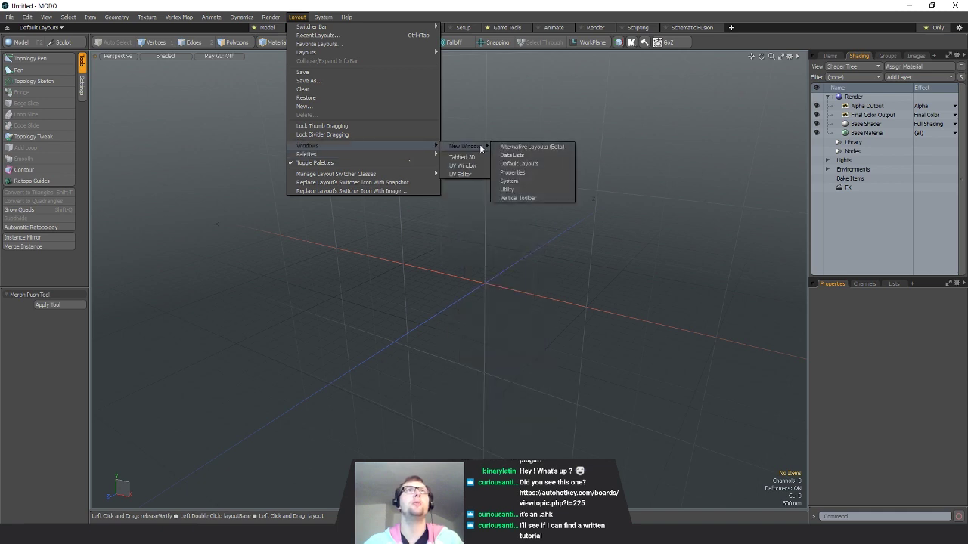
{"action": "left_click", "coordinate": [541, 158]}
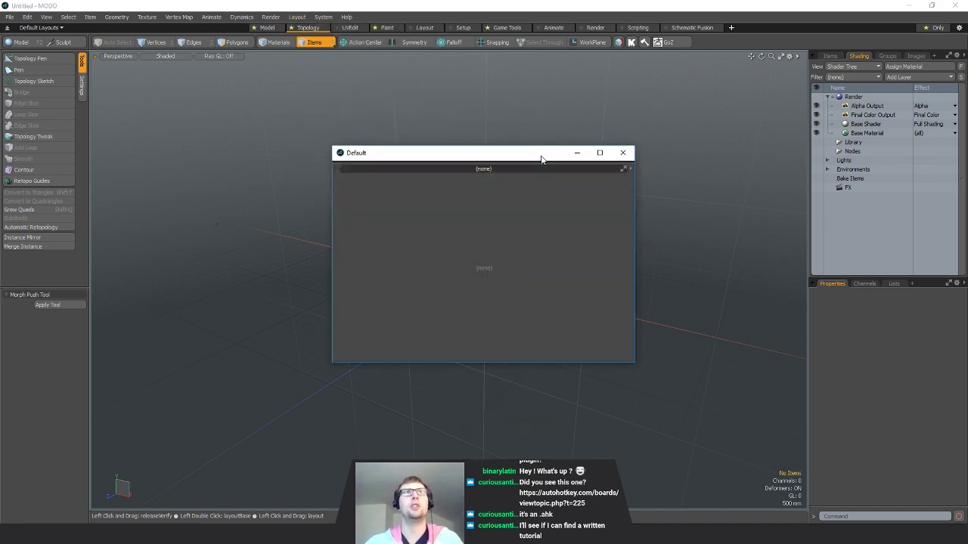
{"action": "left_click_drag", "start_coordinate": [540, 156], "coordinate": [486, 146]}
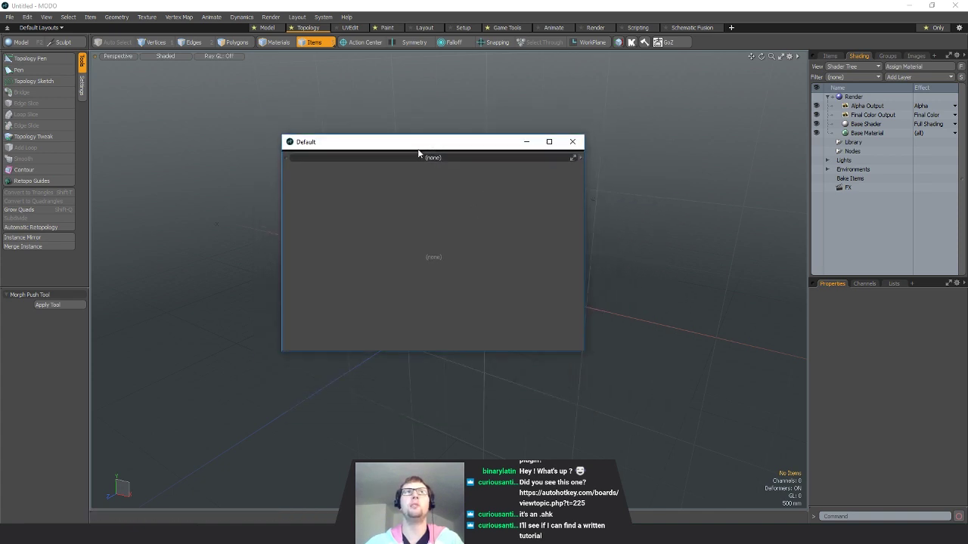
- Browse the view types available for the floating window and make it a 3D Model View
{"action": "left_click", "coordinate": [581, 157]}
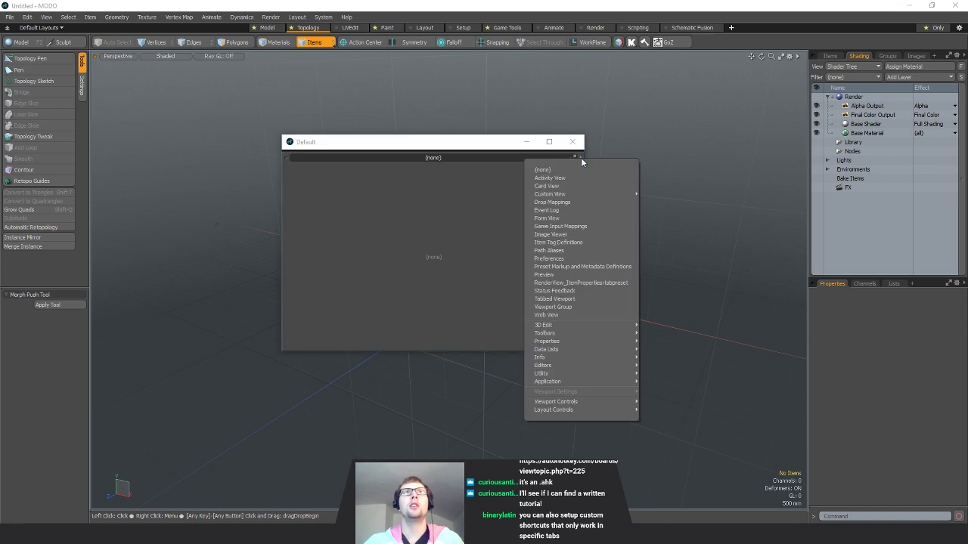
{"action": "mouse_move", "coordinate": [588, 327]}
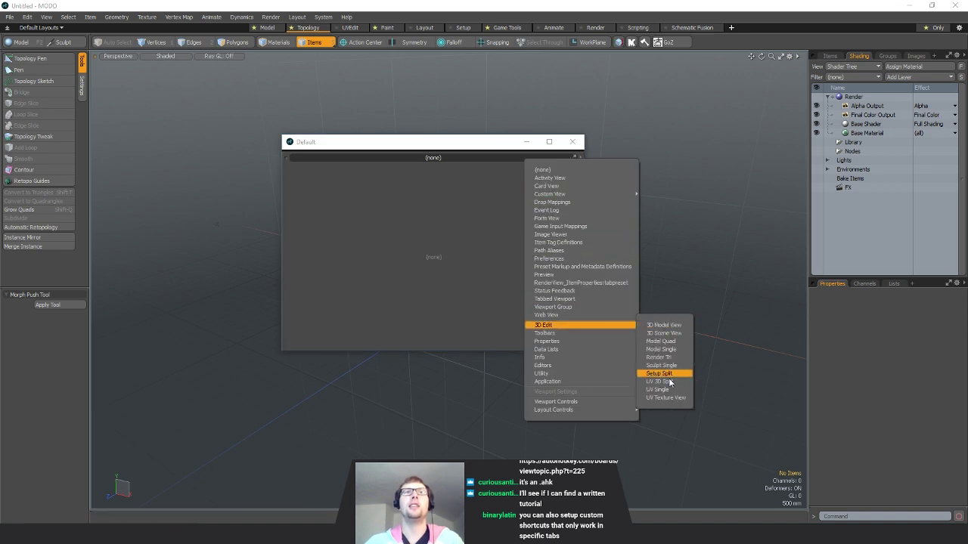
{"action": "mouse_move", "coordinate": [582, 374]}
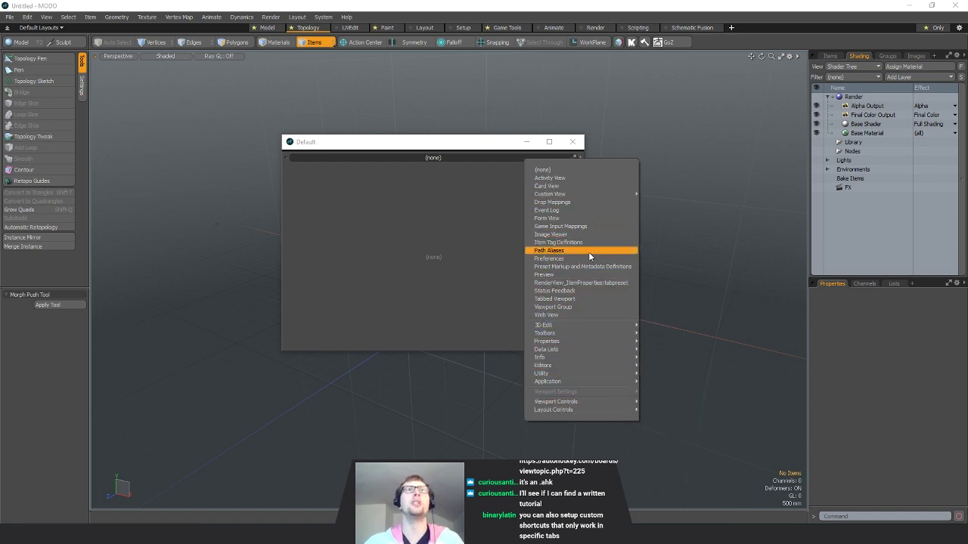
{"action": "mouse_move", "coordinate": [619, 325]}
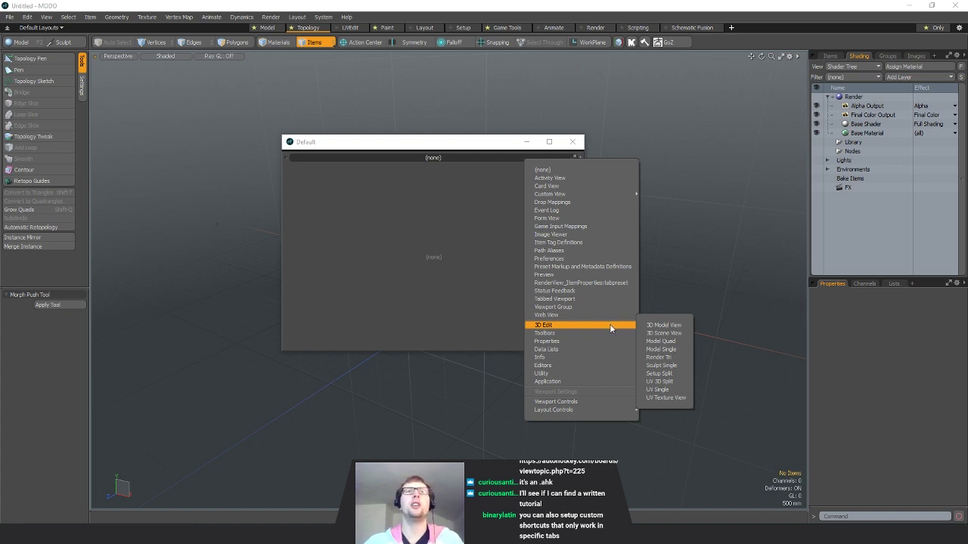
{"action": "left_click", "coordinate": [673, 327]}
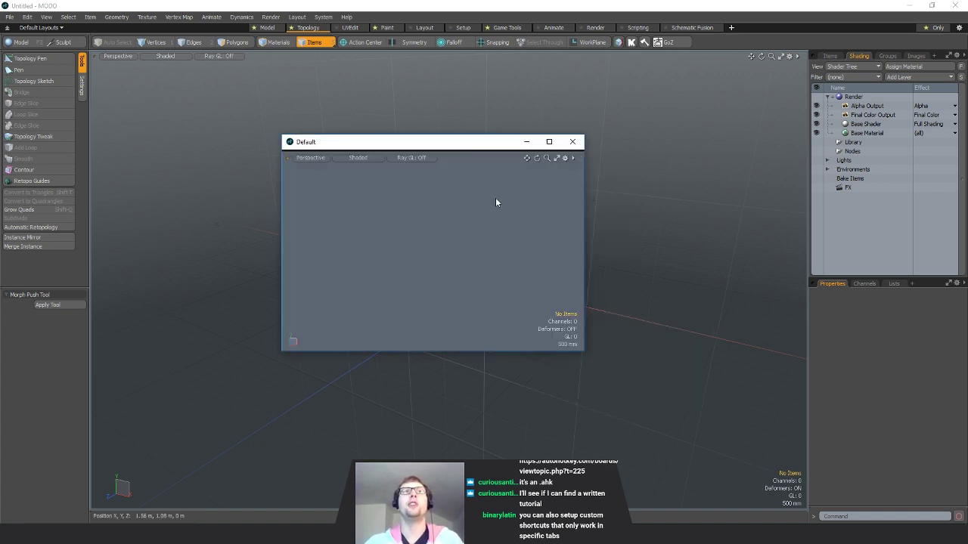
{"action": "left_click_drag", "start_coordinate": [434, 142], "coordinate": [533, 133]}
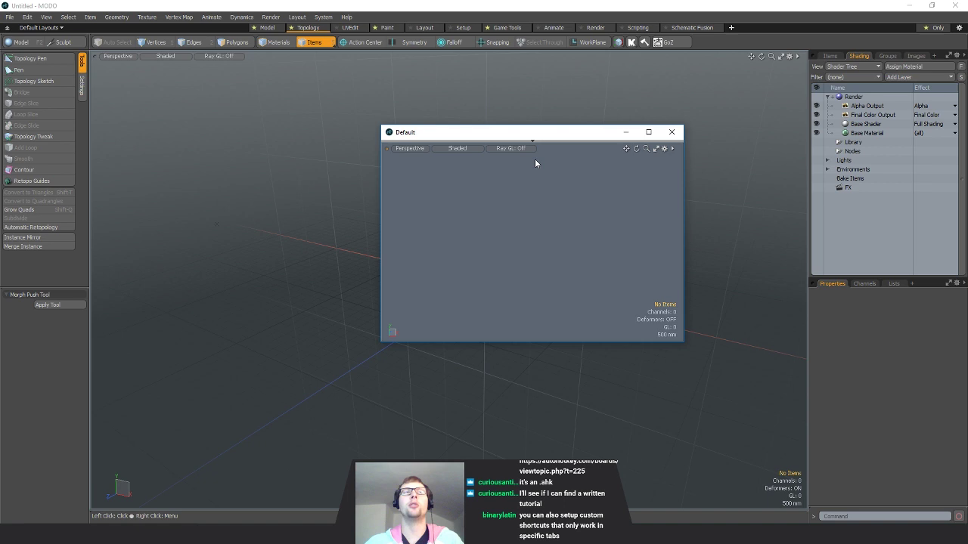
- Set the floating window's view to Camera and try it at different places beside the main perspective view
{"action": "left_click", "coordinate": [414, 149]}
{"action": "mouse_move", "coordinate": [412, 157]}
{"action": "left_click", "coordinate": [451, 173]}
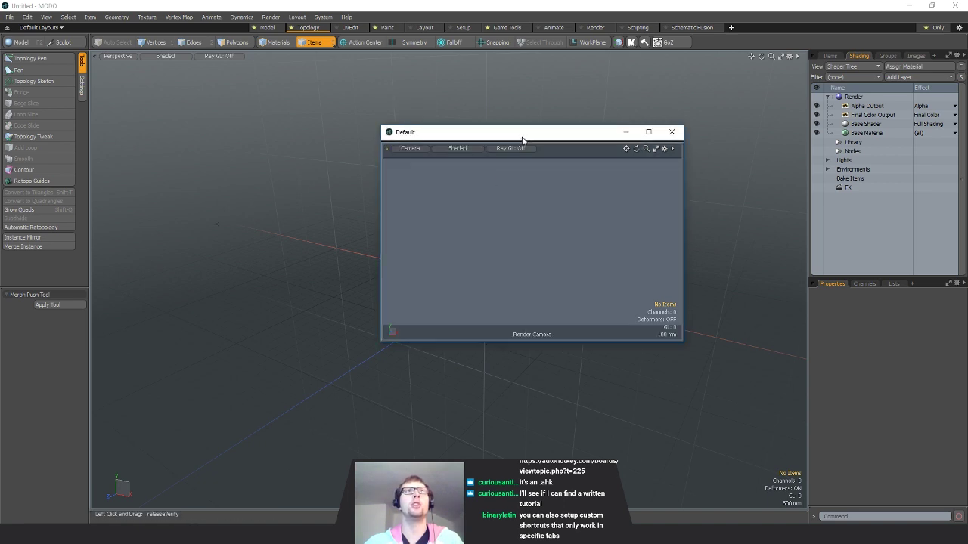
{"action": "left_click_drag", "start_coordinate": [522, 134], "coordinate": [227, 85]}
{"action": "left_click_drag", "start_coordinate": [519, 319], "coordinate": [625, 316], "text": "alt"}
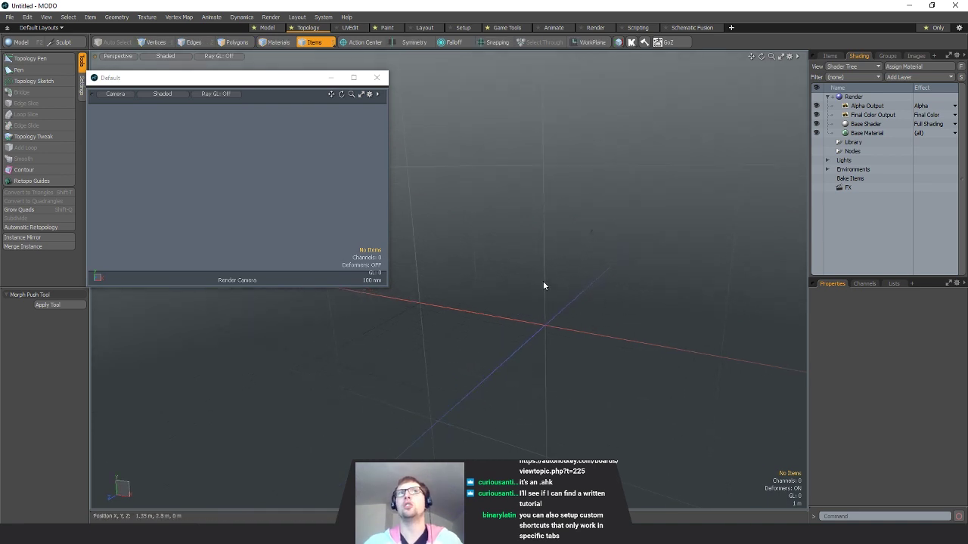
{"action": "left_click_drag", "start_coordinate": [235, 79], "coordinate": [442, 63]}
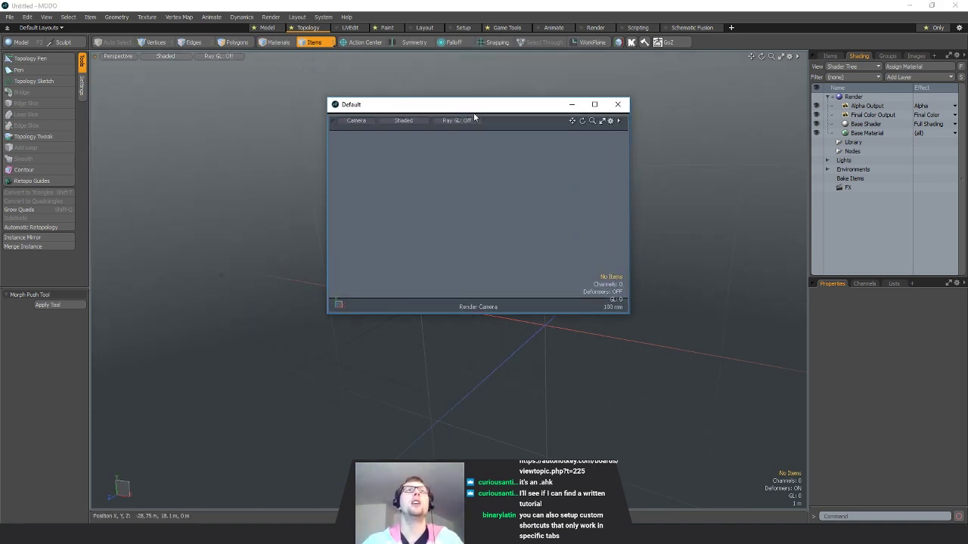
- Show the Shader Tree in the floating window, and close the window
{"action": "left_click", "coordinate": [618, 121]}
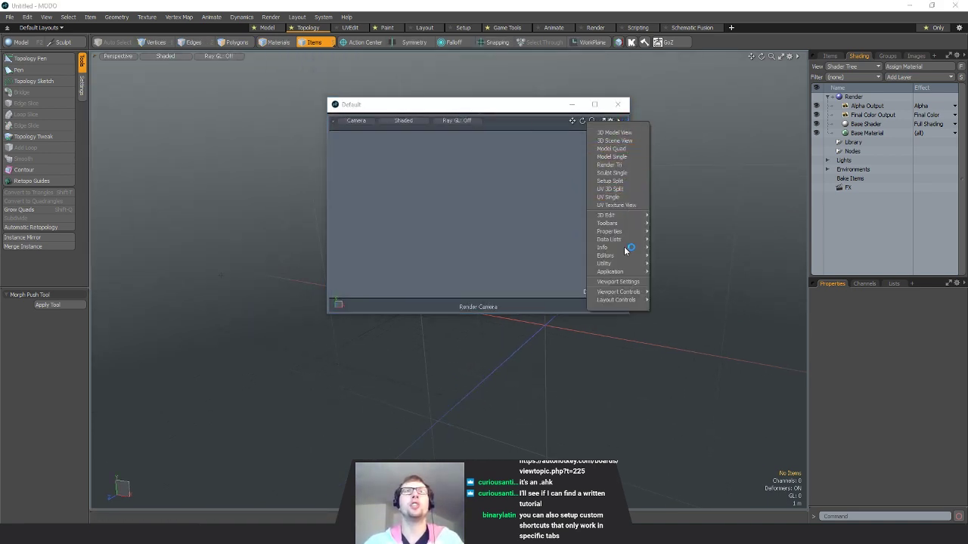
{"action": "mouse_move", "coordinate": [633, 240]}
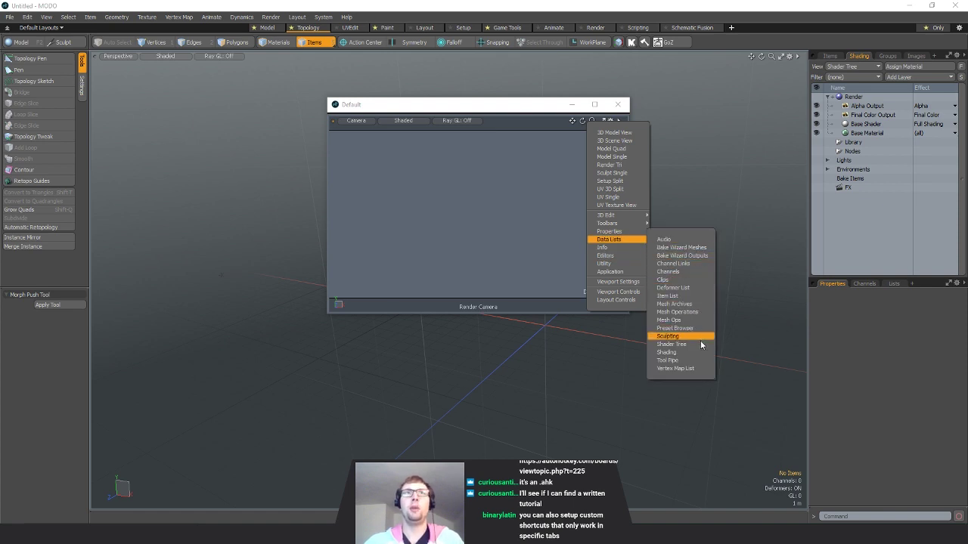
{"action": "left_click", "coordinate": [673, 344]}
{"action": "left_click_drag", "start_coordinate": [472, 100], "coordinate": [340, 167]}
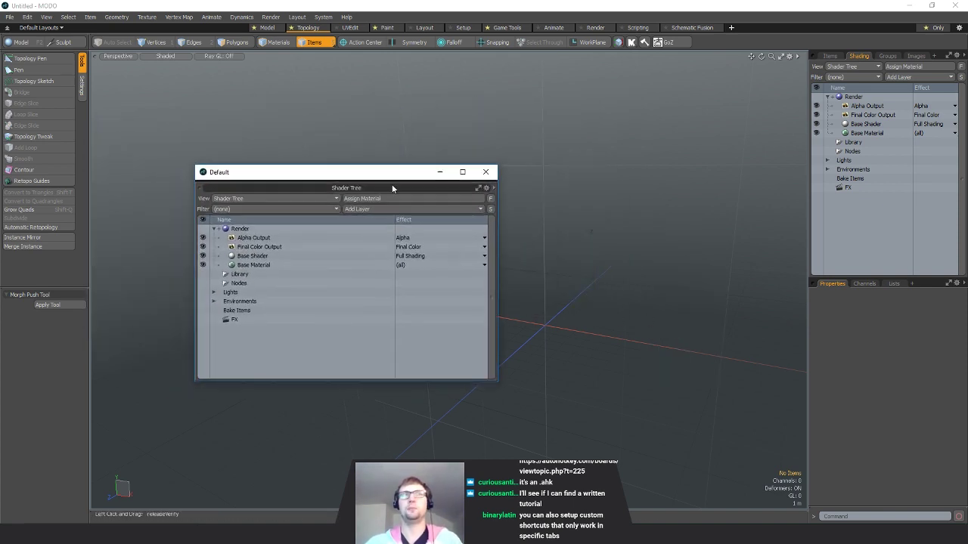
{"action": "left_click", "coordinate": [486, 171]}
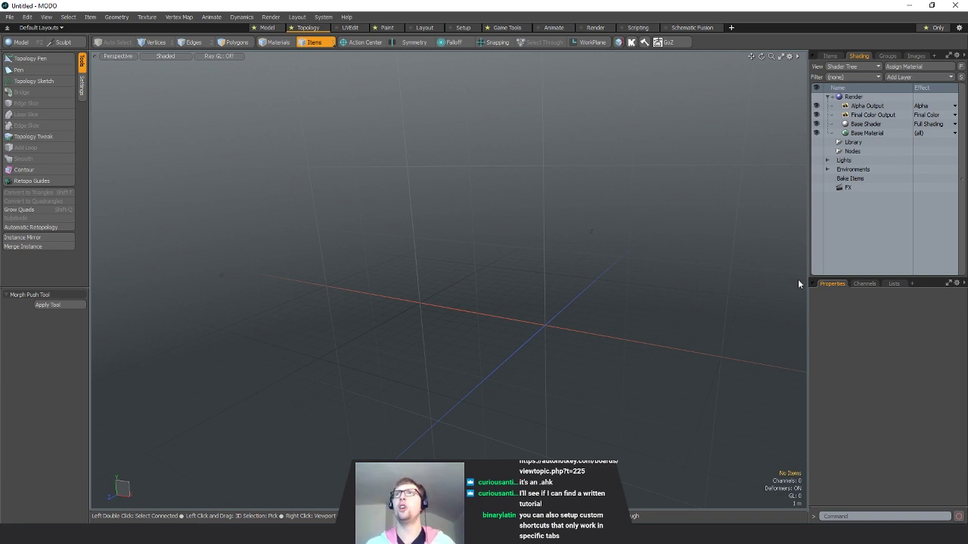
{"action": "left_click", "coordinate": [297, 16]}
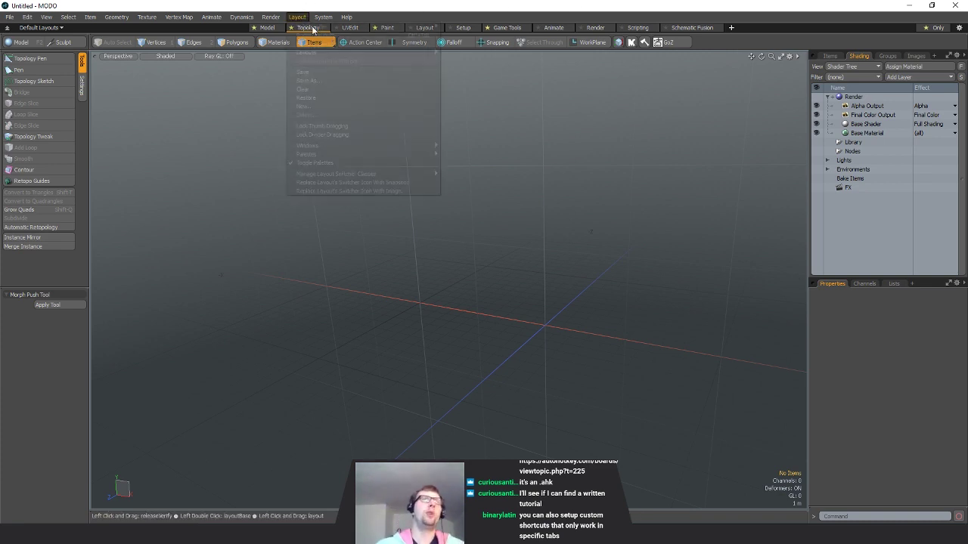
{"action": "mouse_move", "coordinate": [325, 145]}
{"action": "mouse_move", "coordinate": [469, 145]}
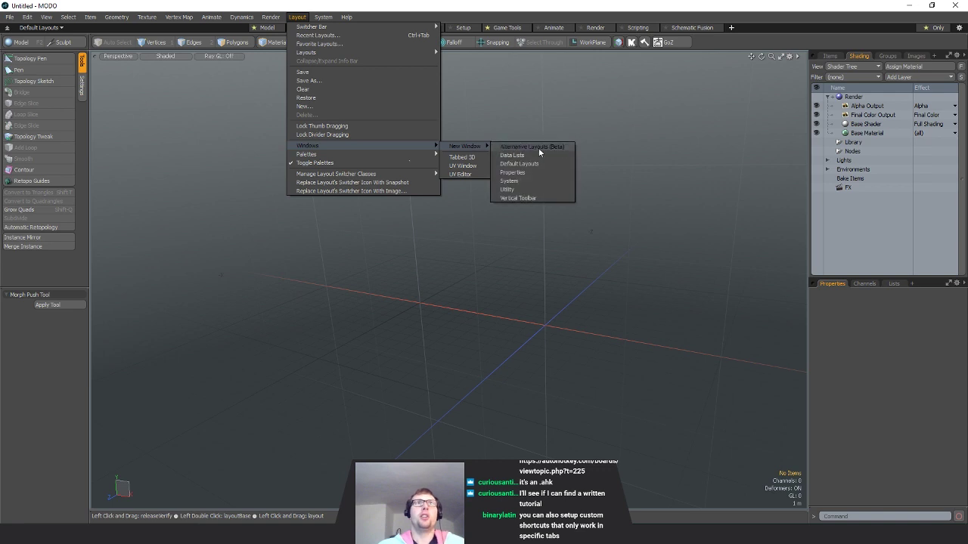
{"action": "left_click", "coordinate": [700, 192]}
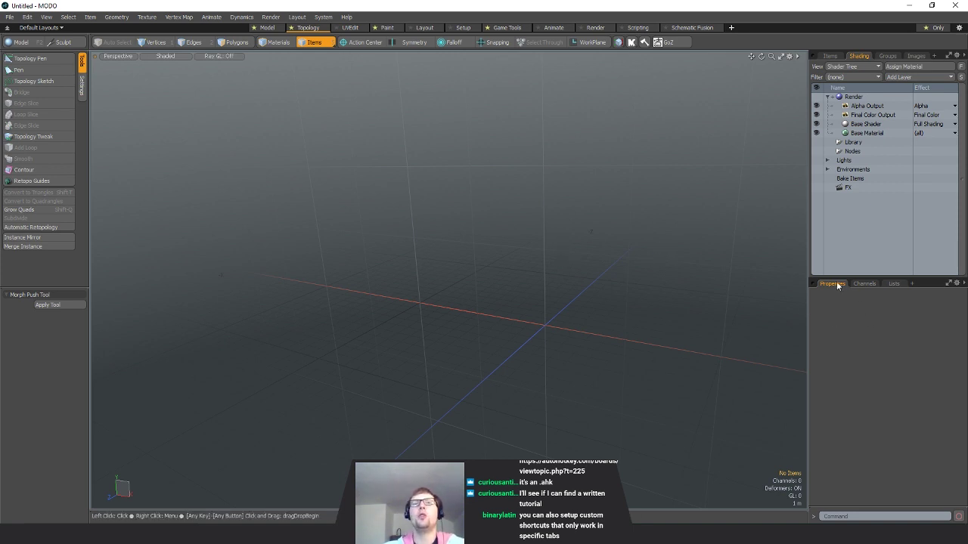
- Look through the Channels, Lists and Properties views below the shader tree, ending on Lists
{"action": "left_click", "coordinate": [874, 286]}
{"action": "left_click", "coordinate": [893, 285]}
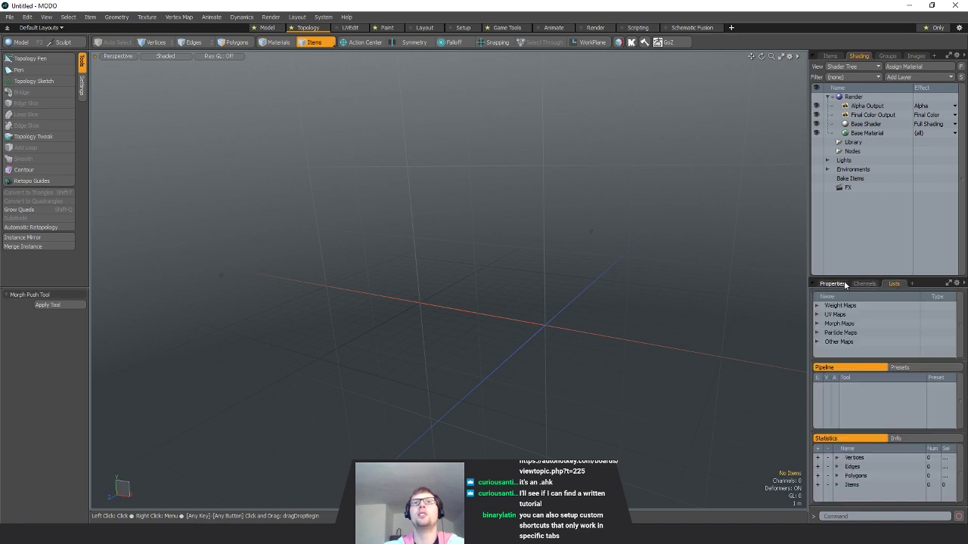
{"action": "left_click", "coordinate": [835, 284]}
{"action": "left_click", "coordinate": [864, 284]}
{"action": "left_click", "coordinate": [893, 287]}
- View the scene's Items, Groups and Shading lists, and return to the item list
{"action": "left_click", "coordinate": [830, 57]}
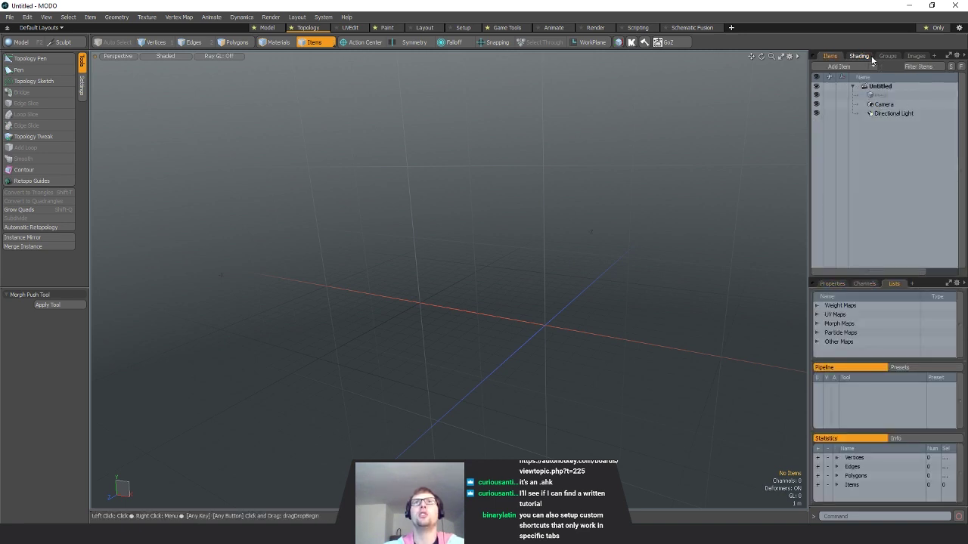
{"action": "left_click", "coordinate": [887, 58]}
{"action": "left_click", "coordinate": [853, 58]}
{"action": "left_click", "coordinate": [829, 57]}
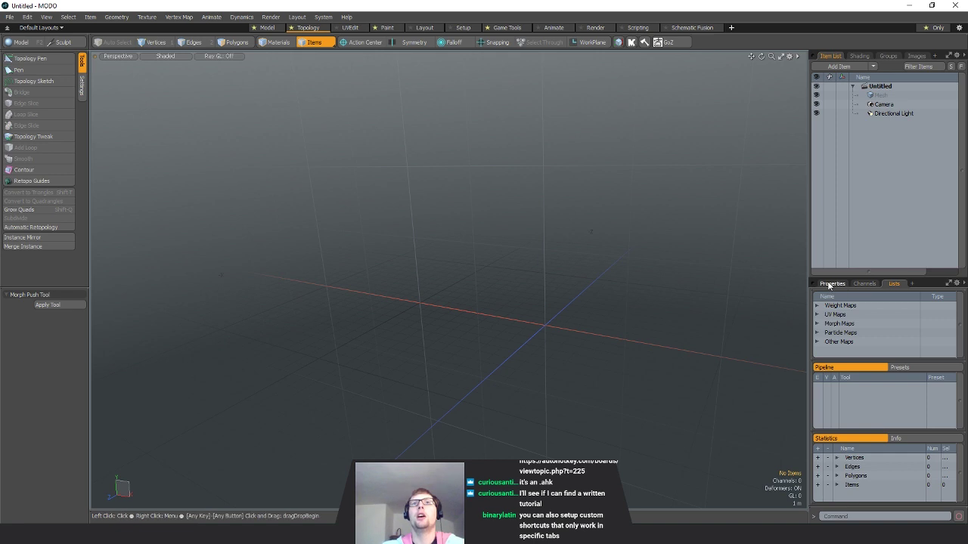
- View the Properties and Channels below the item list, and return to Properties
{"action": "left_click", "coordinate": [832, 285]}
{"action": "left_click", "coordinate": [864, 284]}
{"action": "left_click", "coordinate": [833, 285]}
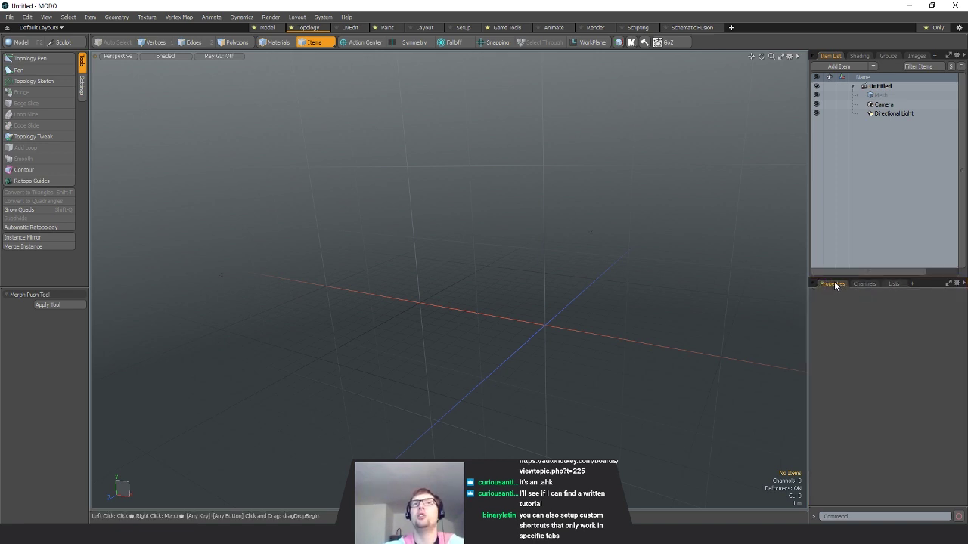
- Detach the Channels panel into a floating window, and add Channels back beside Lists in the lower side panel
{"action": "left_click", "coordinate": [864, 284]}
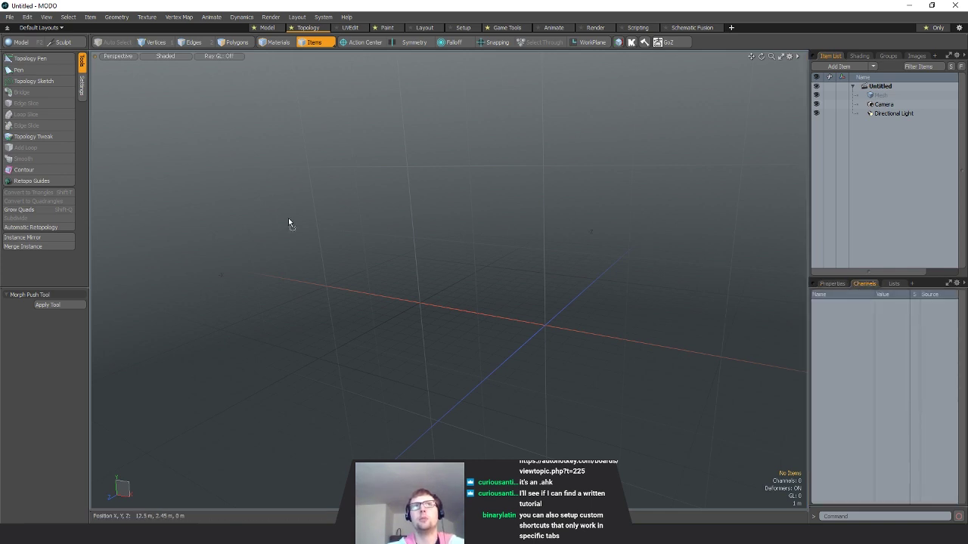
{"action": "left_click_drag", "start_coordinate": [288, 219], "coordinate": [463, 191]}
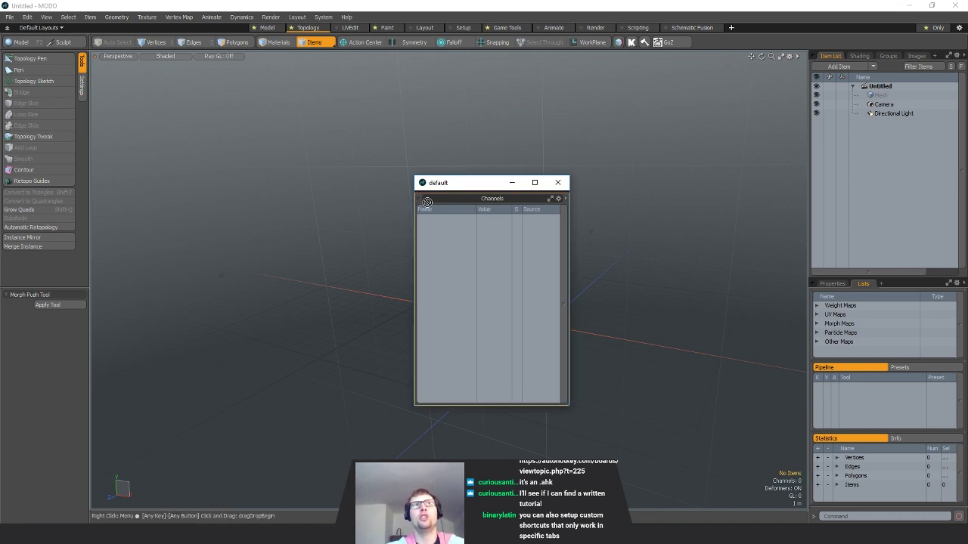
{"action": "left_click_drag", "start_coordinate": [851, 285], "coordinate": [854, 284]}
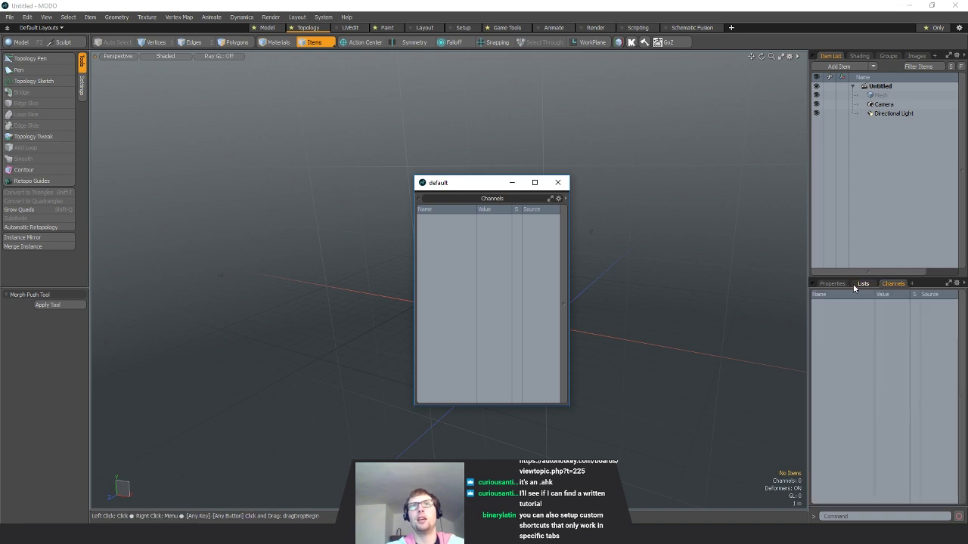
- Restore the docked Channels view between Properties and Lists, and close the floating Channels window
{"action": "left_click_drag", "start_coordinate": [455, 179], "coordinate": [541, 236]}
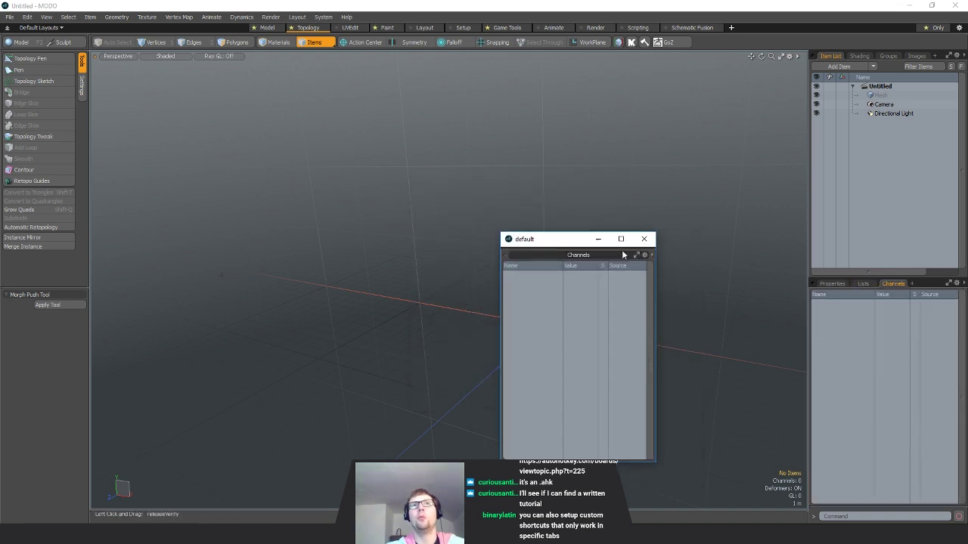
{"action": "left_click_drag", "start_coordinate": [895, 286], "coordinate": [851, 287]}
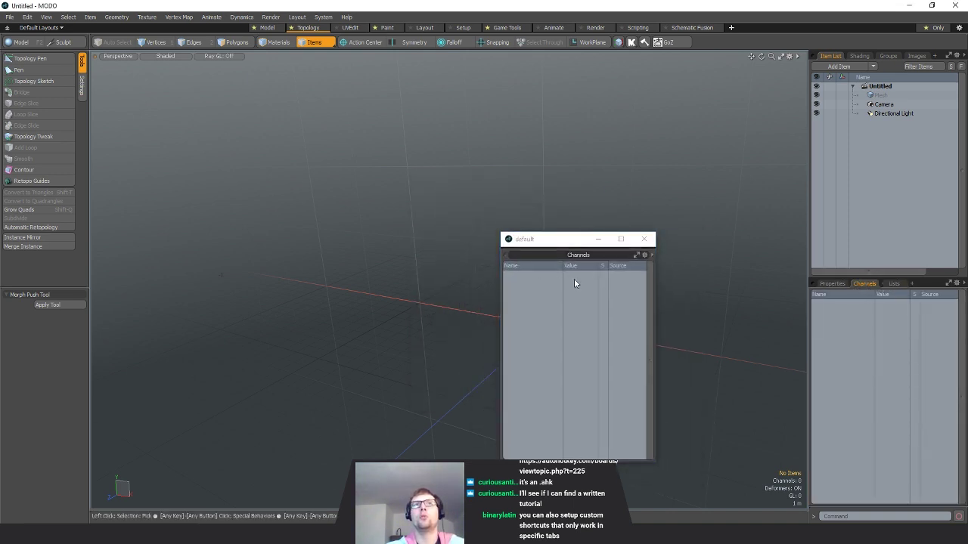
{"action": "left_click_drag", "start_coordinate": [636, 243], "coordinate": [576, 229]}
{"action": "left_click", "coordinate": [584, 225]}
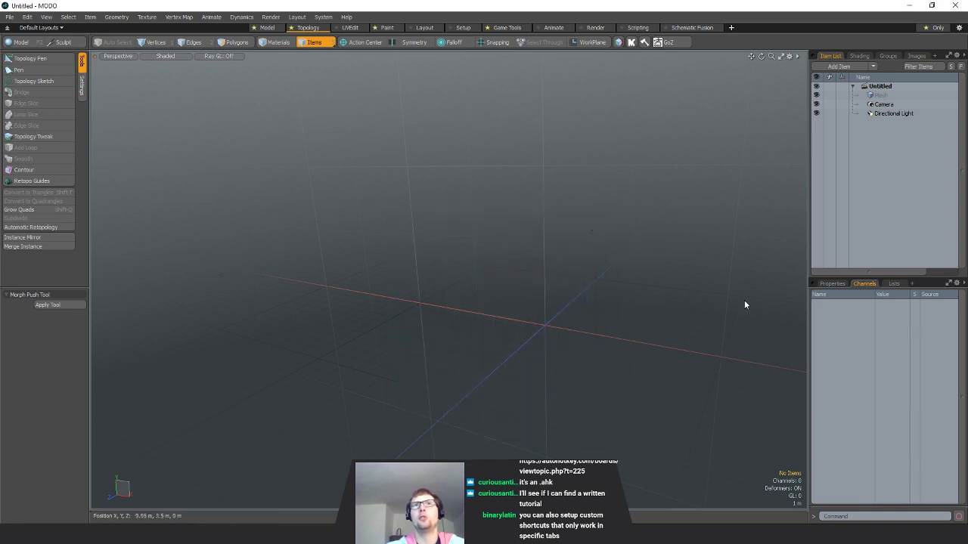
- View the Properties, Channels and Shading panels, and return to the Item List with Channels shown below it
{"action": "left_click", "coordinate": [832, 283]}
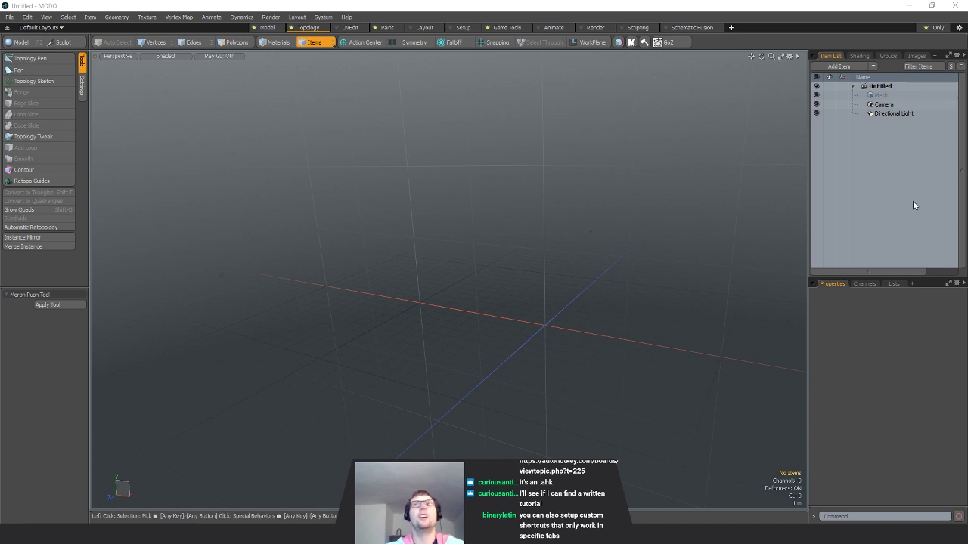
{"action": "left_click", "coordinate": [862, 284]}
{"action": "left_click", "coordinate": [859, 56]}
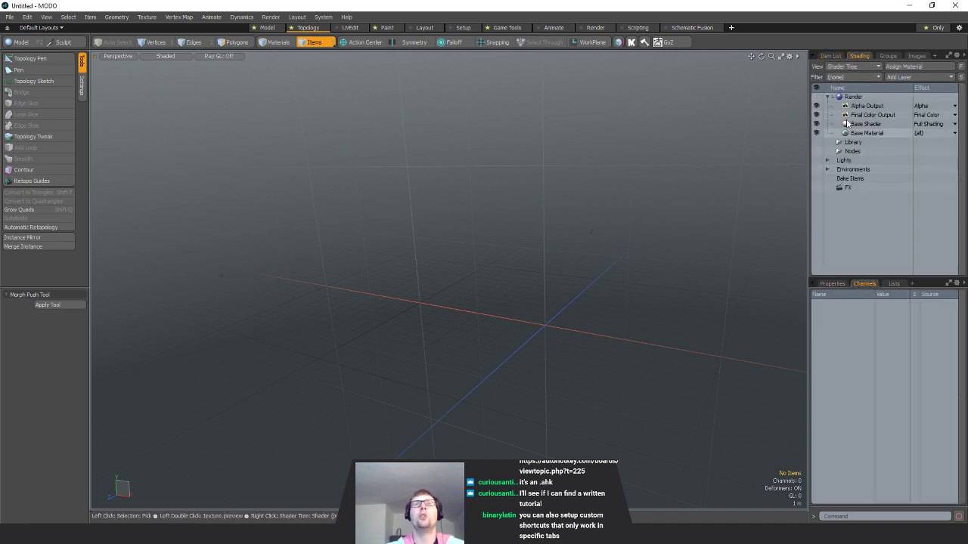
{"action": "left_click", "coordinate": [827, 55]}
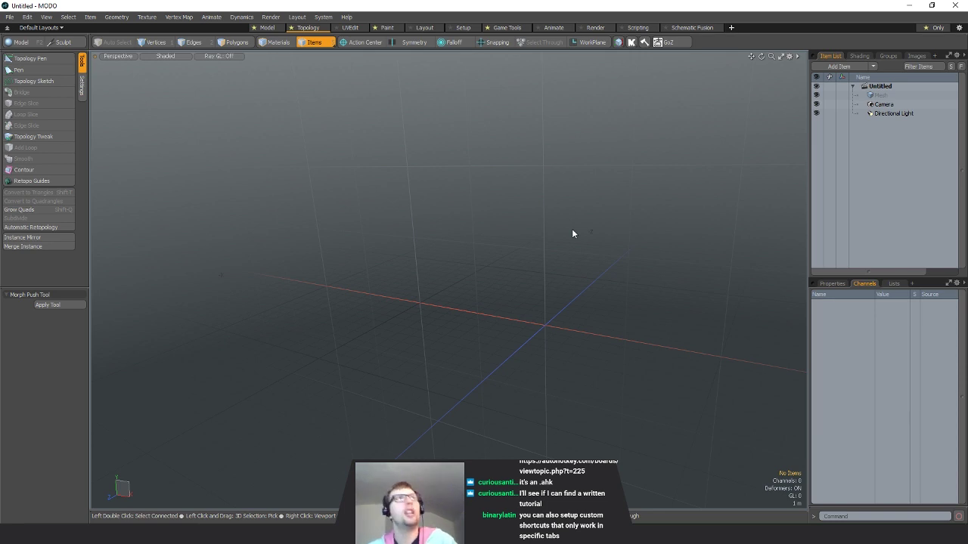
- Switch to the Model layout and split its single perspective viewport into Top, Perspective, Front and Right views
{"action": "left_click", "coordinate": [267, 28]}
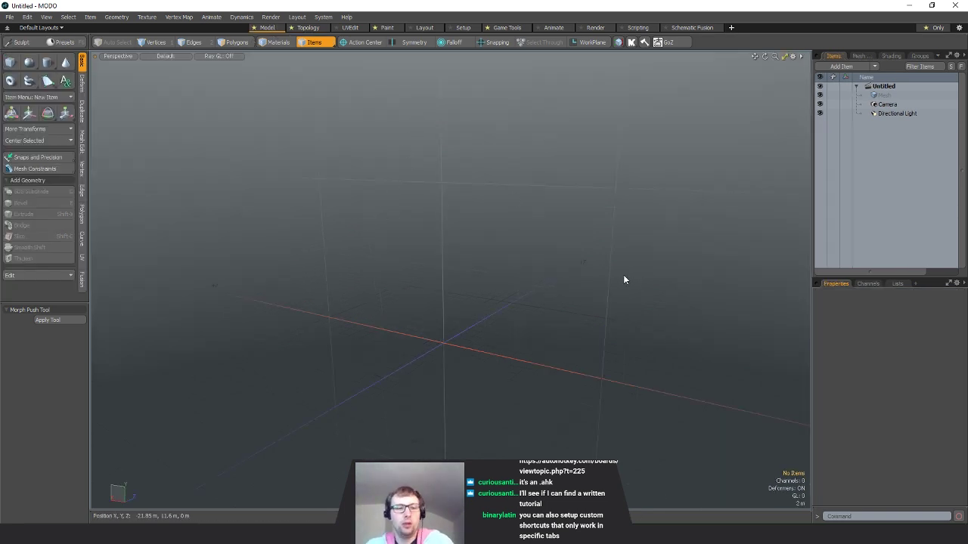
{"action": "left_click_drag", "start_coordinate": [433, 340], "coordinate": [466, 193], "text": "alt"}
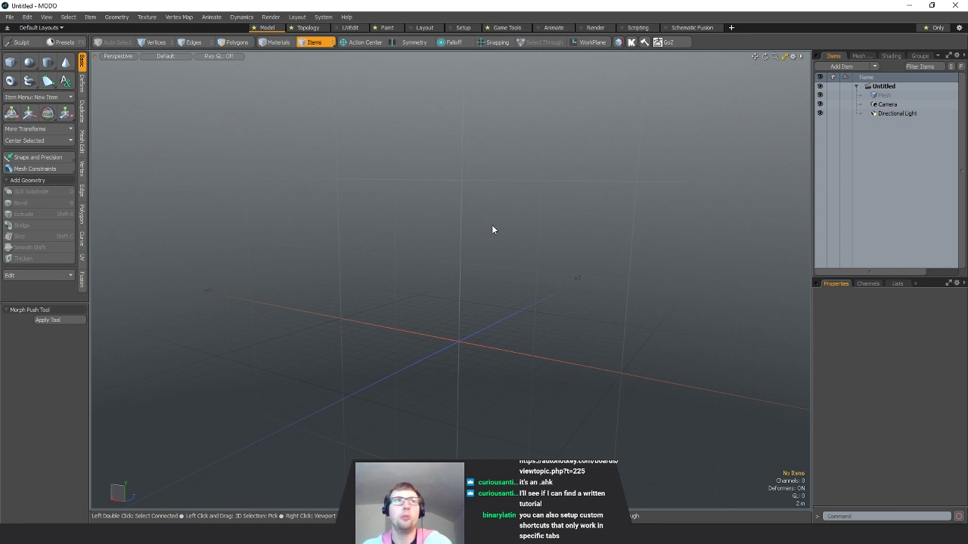
{"action": "key", "text": "ctrl+space"}
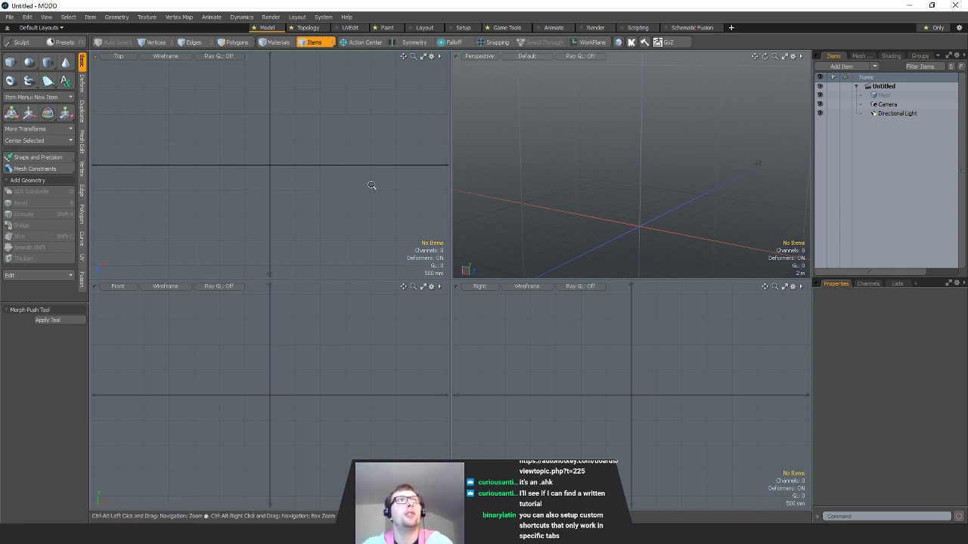
- Examine how orbiting, panning and zooming behave in the perspective view and across the linked Top, Front and Right views
{"action": "left_click_drag", "start_coordinate": [685, 203], "coordinate": [639, 177], "text": "alt"}
{"action": "left_click_drag", "start_coordinate": [656, 367], "coordinate": [653, 430], "text": "alt"}
{"action": "mouse_move", "coordinate": [644, 227]}
{"action": "left_mouse_down", "text": "ctrl+alt"}
{"action": "mouse_move", "coordinate": [656, 219]}
{"action": "mouse_move", "coordinate": [659, 249]}
{"action": "mouse_move", "coordinate": [643, 216]}
{"action": "left_mouse_up", "text": "ctrl+alt"}
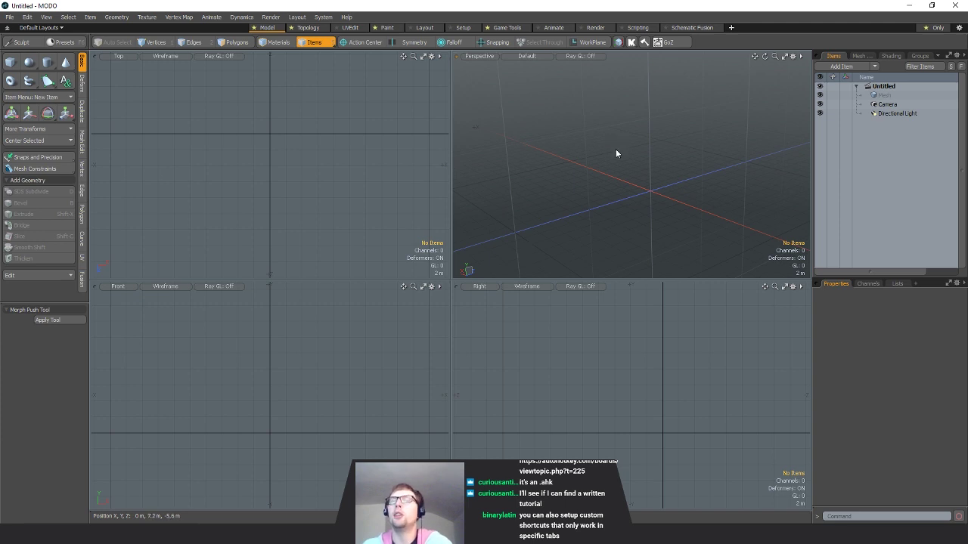
{"action": "left_click_drag", "start_coordinate": [604, 186], "coordinate": [603, 147], "text": "alt+shift"}
{"action": "left_click_drag", "start_coordinate": [341, 188], "coordinate": [268, 219], "text": "alt+shift"}
{"action": "left_click_drag", "start_coordinate": [502, 355], "coordinate": [533, 333], "text": "ctrl+alt"}
{"action": "left_click_drag", "start_coordinate": [303, 185], "coordinate": [365, 197], "text": "alt+shift"}
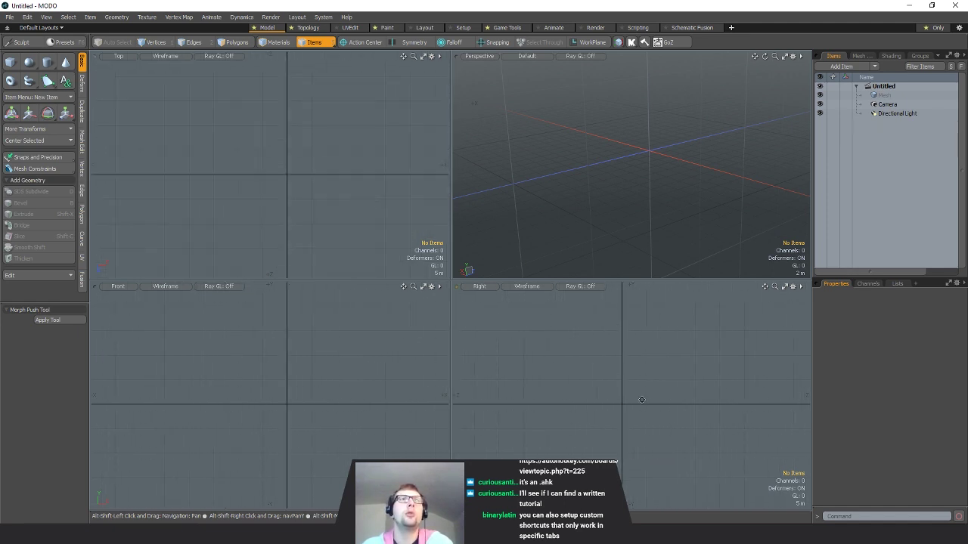
{"action": "left_click_drag", "start_coordinate": [663, 404], "coordinate": [718, 405], "text": "alt"}
{"action": "left_click_drag", "start_coordinate": [320, 164], "coordinate": [293, 179], "text": "ctrl+alt"}
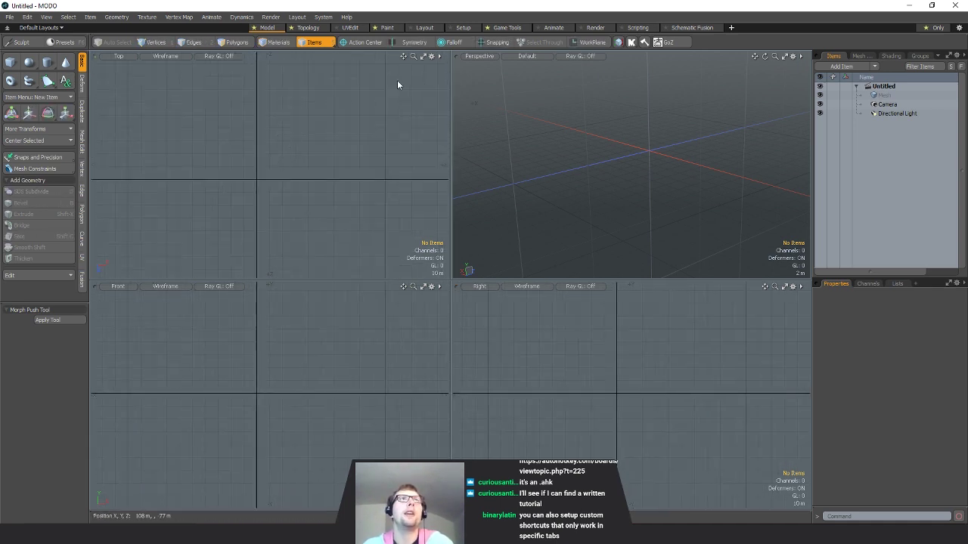
- View the Top viewport's 3D Viewport Properties, close them, and try panning the Top and Perspective views
{"action": "left_click", "coordinate": [431, 57]}
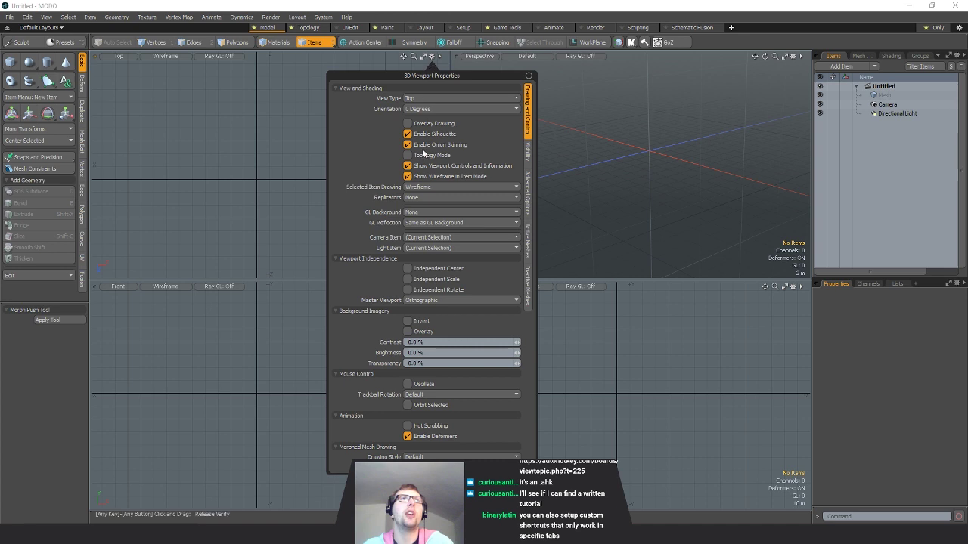
{"action": "left_click", "coordinate": [289, 137]}
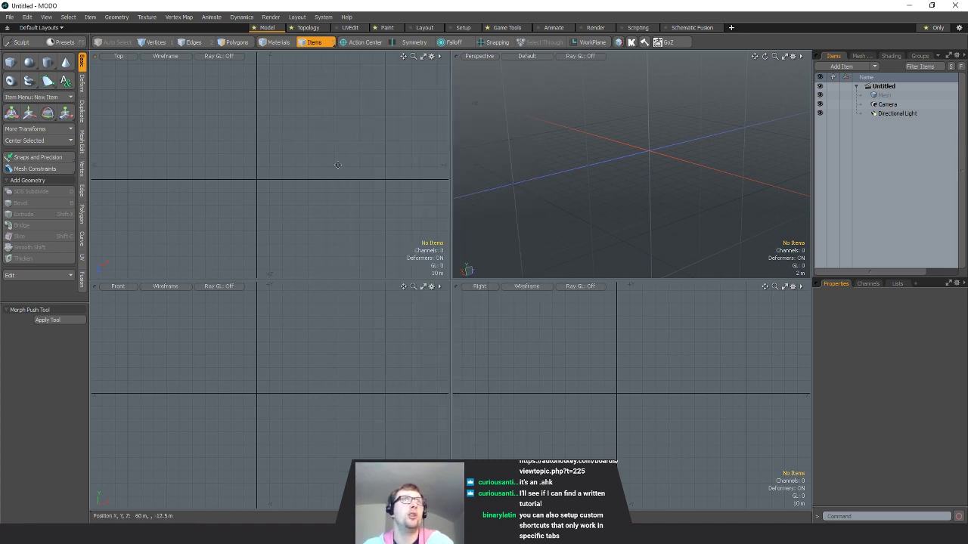
{"action": "left_click_drag", "start_coordinate": [335, 164], "coordinate": [337, 141], "text": "alt+shift"}
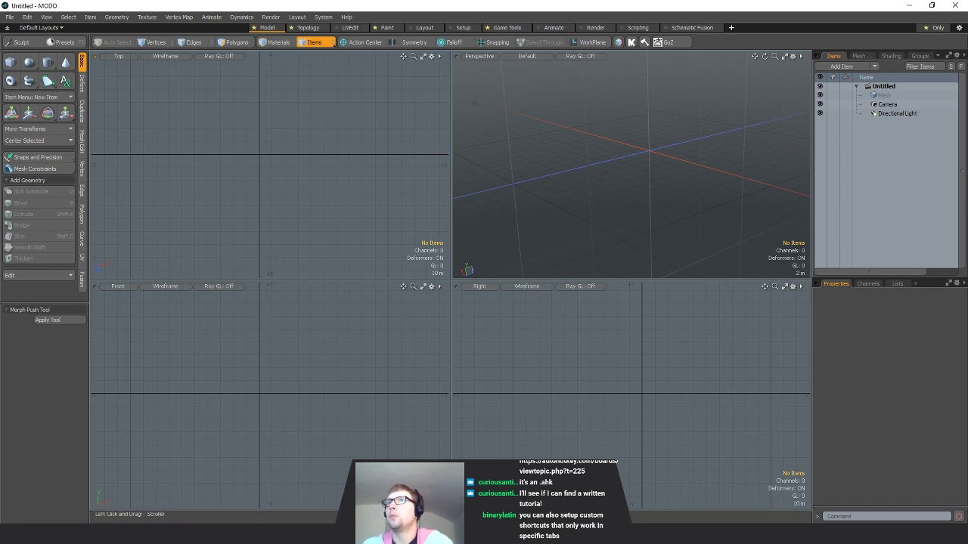
{"action": "left_click_drag", "start_coordinate": [642, 153], "coordinate": [657, 182], "text": "alt+shift"}
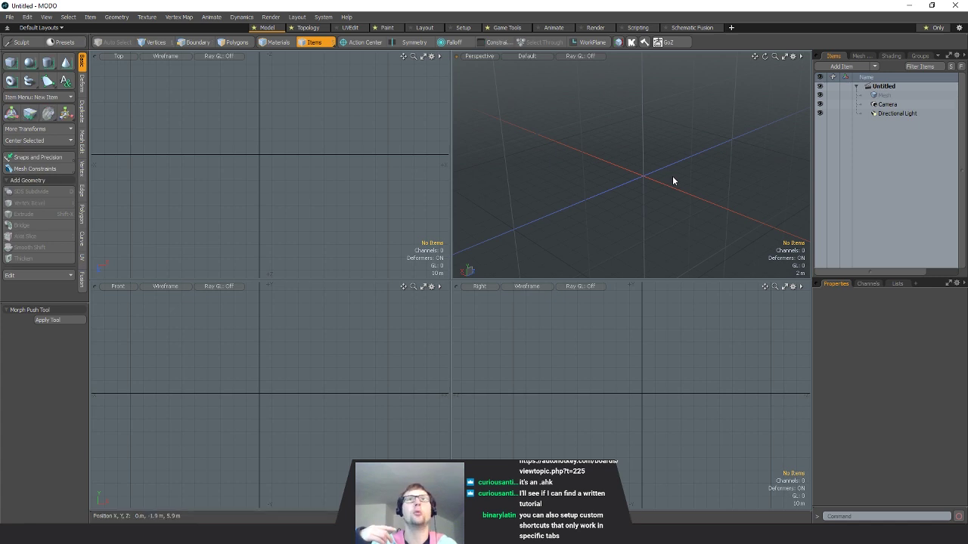
- Cycle repeatedly through the layout switcher to examine the available layouts, from Model to Schematic Fusion
{"action": "key", "text": "ctrl+Tab"}
{"action": "key", "text": "ctrl+Tab"}
{"action": "key", "text": "ctrl+Tab"}
{"action": "key", "text": "ctrl+Tab"}
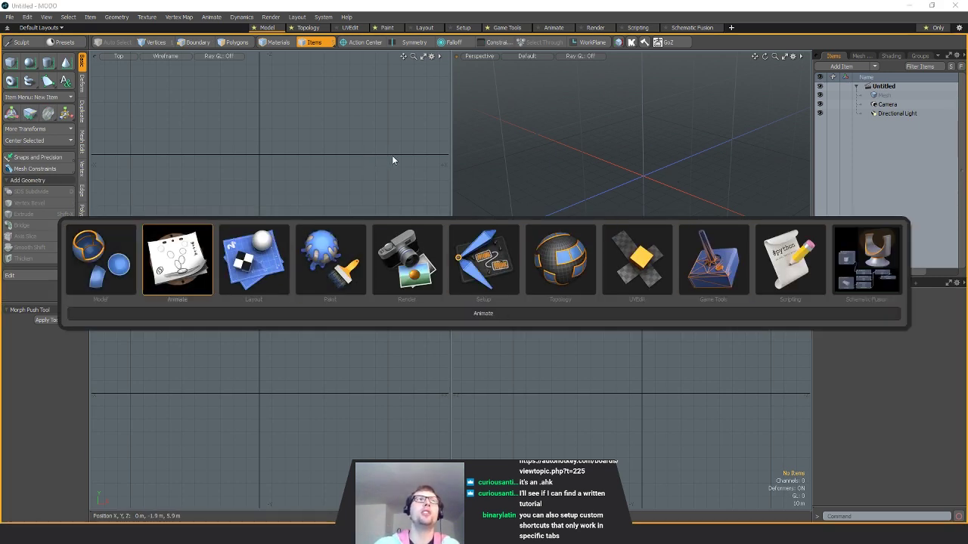
{"action": "key", "text": "ctrl+Tab"}
{"action": "key", "text": "ctrl+Tab"}
{"action": "key", "text": "ctrl+Tab"}
{"action": "key", "text": "ctrl+Tab"}
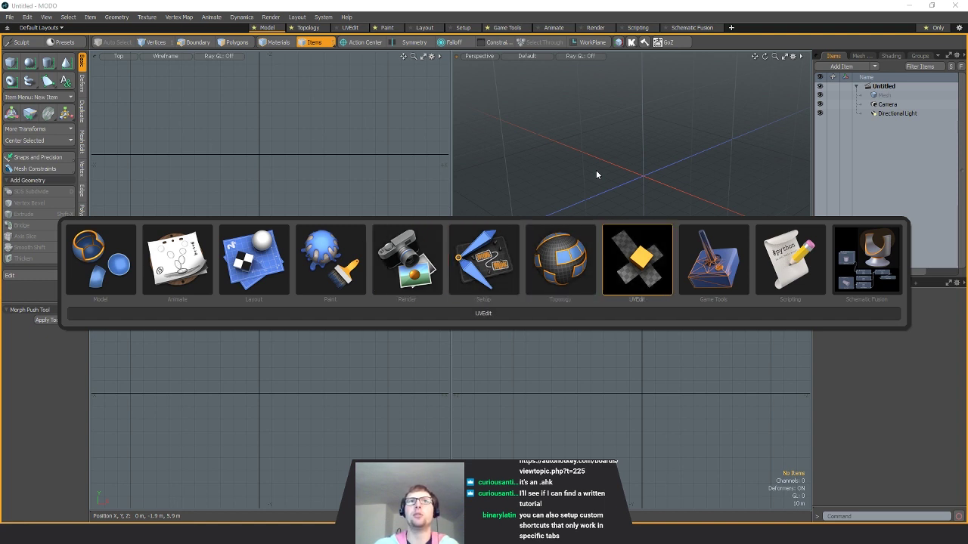
{"action": "key", "text": "ctrl+Tab"}
{"action": "key", "text": "ctrl+Tab"}
{"action": "key", "text": "ctrl+Tab"}
{"action": "key", "text": "ctrl+Tab"}
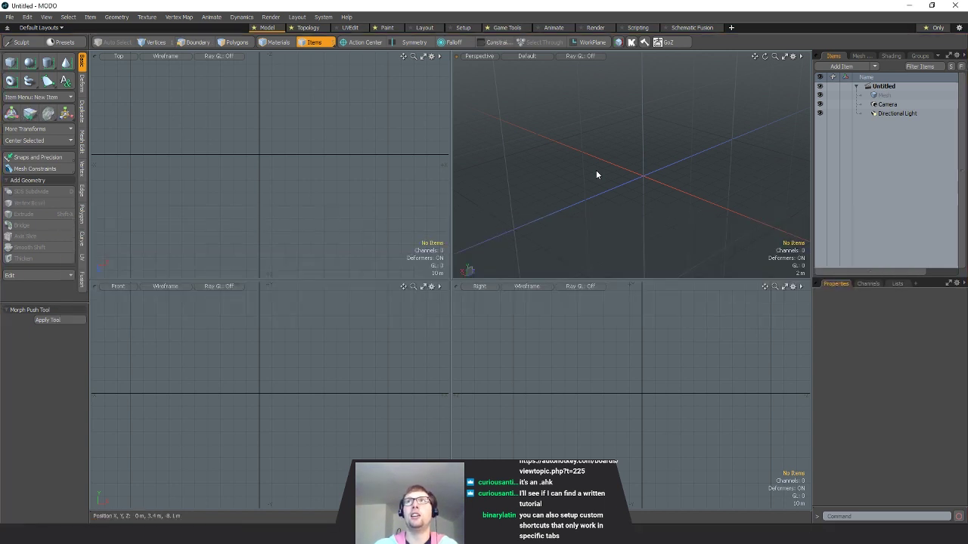
{"action": "key", "text": "ctrl+Tab"}
{"action": "key", "text": "ctrl+Tab"}
{"action": "key", "text": "ctrl+Tab"}
{"action": "key", "text": "ctrl+Tab"}
{"action": "key", "text": "ctrl+Tab"}
{"action": "key", "text": "ctrl+Tab"}
{"action": "key", "text": "ctrl+Tab"}
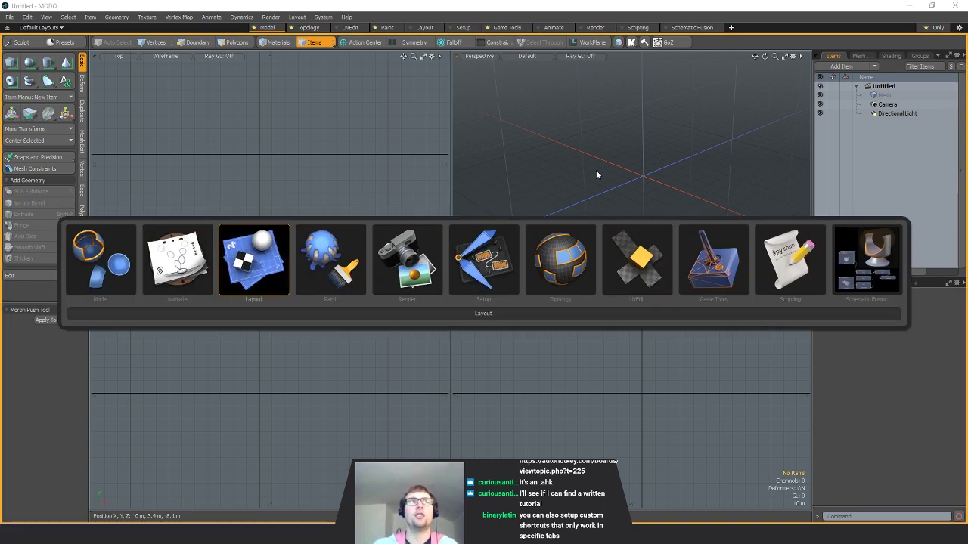
{"action": "key", "text": "ctrl+Tab"}
{"action": "key", "text": "ctrl+Tab"}
{"action": "key", "text": "ctrl+Tab"}
{"action": "key", "text": "ctrl+Tab"}
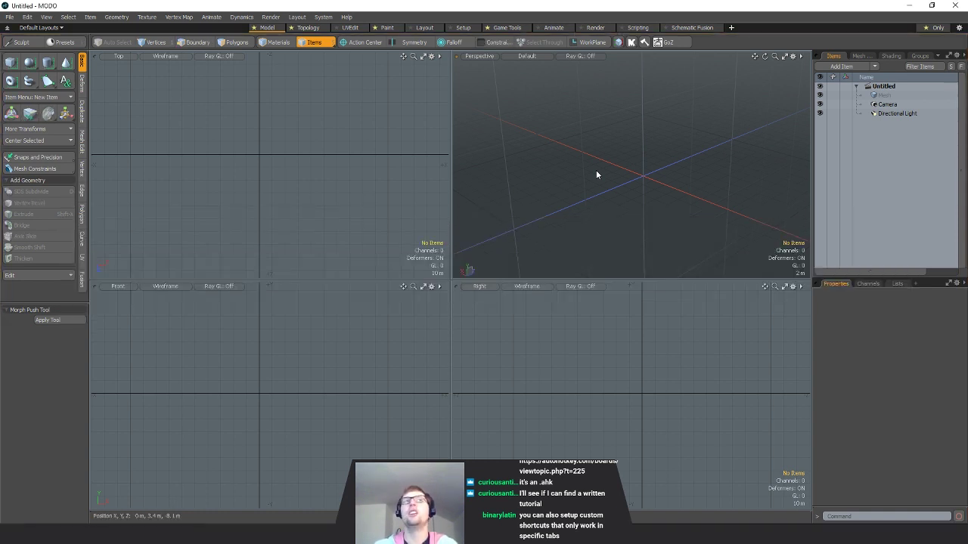
{"action": "key", "text": "ctrl+Tab"}
{"action": "key", "text": "ctrl+Tab"}
{"action": "key", "text": "ctrl+Tab"}
{"action": "key", "text": "ctrl+Tab"}
{"action": "key", "text": "ctrl+Tab"}
{"action": "key", "text": "ctrl+Tab"}
{"action": "key", "text": "ctrl+Tab"}
{"action": "key", "text": "ctrl+Tab"}
{"action": "key", "text": "ctrl+Tab"}
{"action": "key", "text": "ctrl+Tab"}
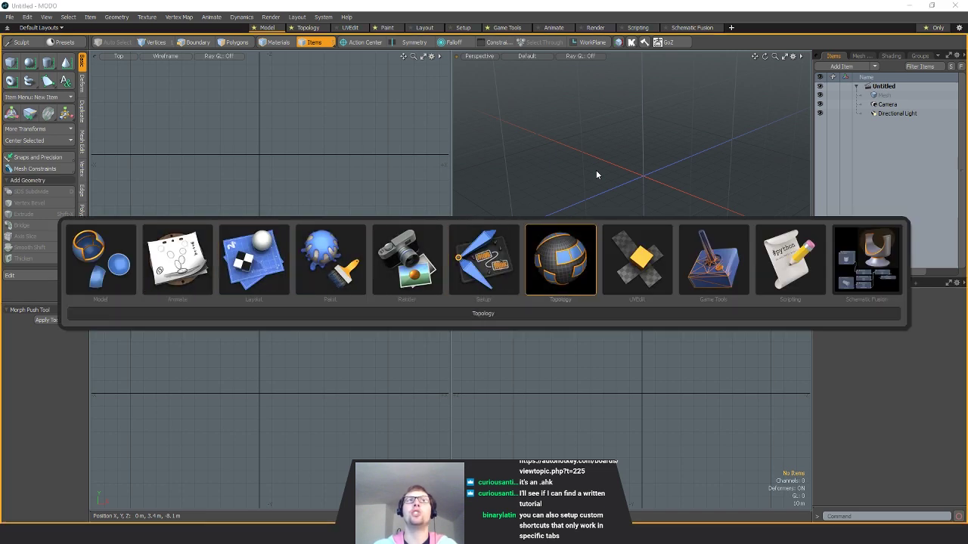
- View the Layout and Paint layouts through the layout switcher, and return to the Model layout
{"action": "key", "text": "ctrl+Tab"}
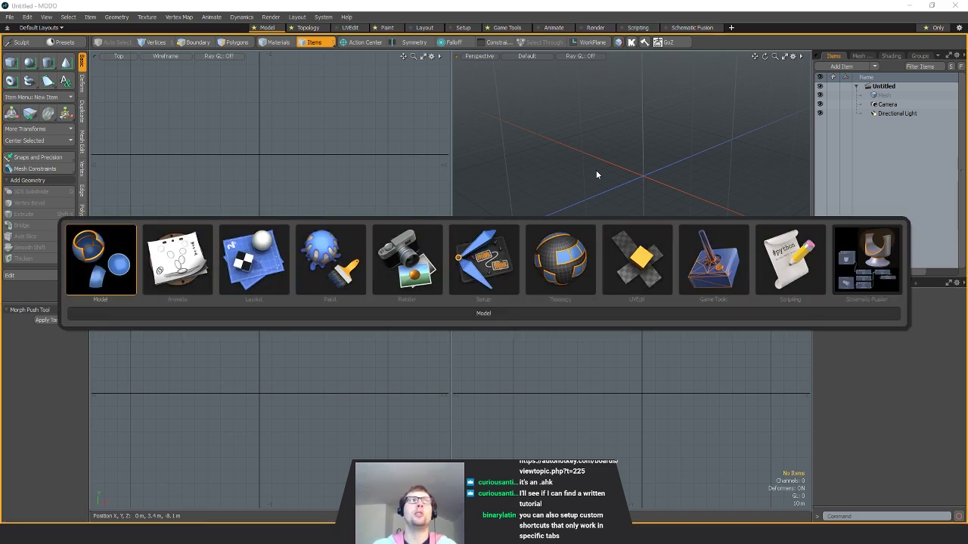
{"action": "key", "text": "ctrl+Tab"}
{"action": "key", "text": "ctrl+Tab"}
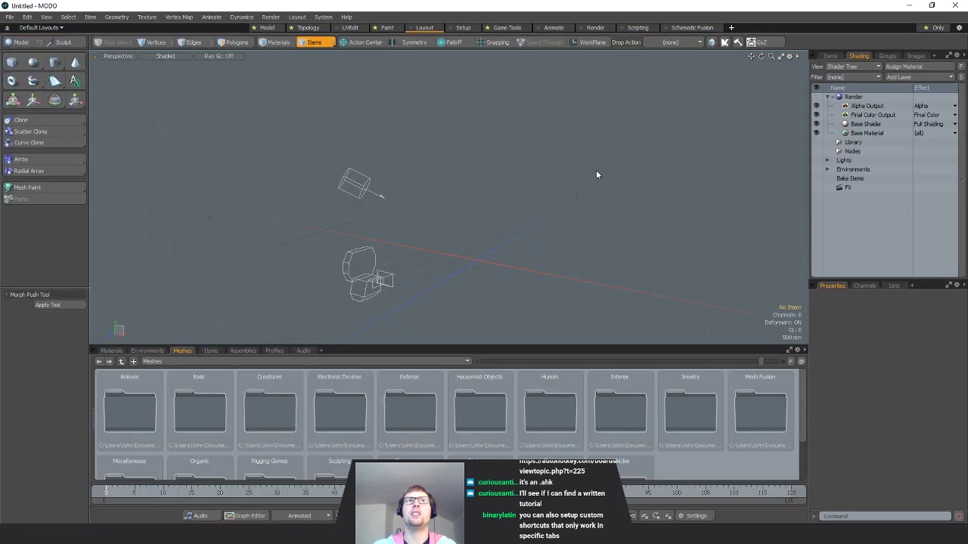
{"action": "key", "text": "ctrl+Tab"}
{"action": "key", "text": "ctrl+Tab"}
{"action": "key", "text": "ctrl+Tab"}
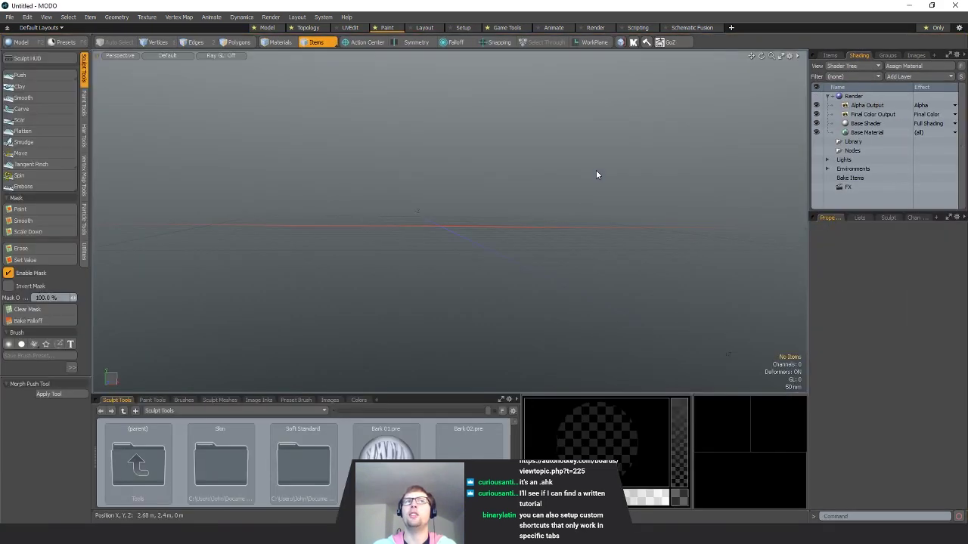
{"action": "key", "text": "ctrl+Tab"}
{"action": "key", "text": "ctrl+Tab"}
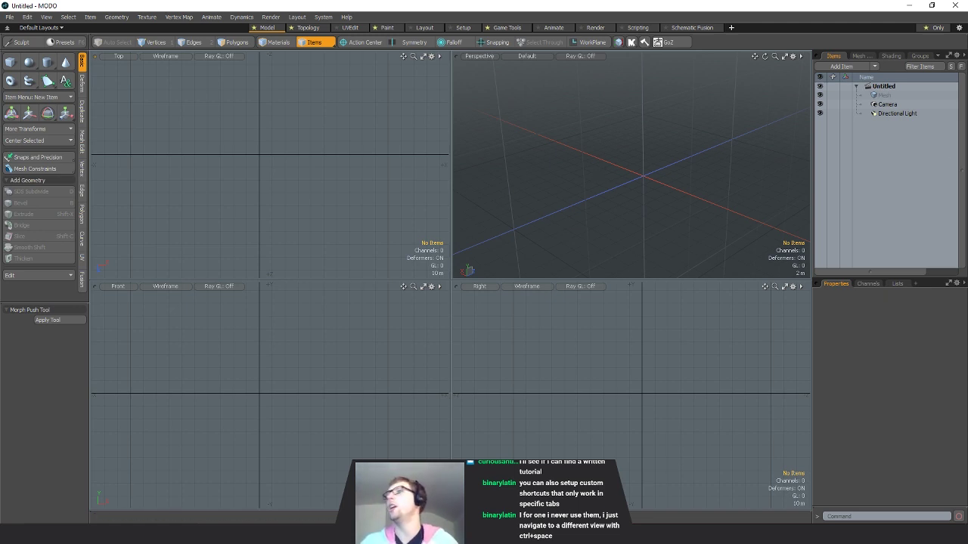
- Open the Input Editor and enlarge its window to show the full command descriptions of the keyboard shortcuts
{"action": "left_click_drag", "start_coordinate": [596, 175], "coordinate": [609, 127], "text": "alt"}
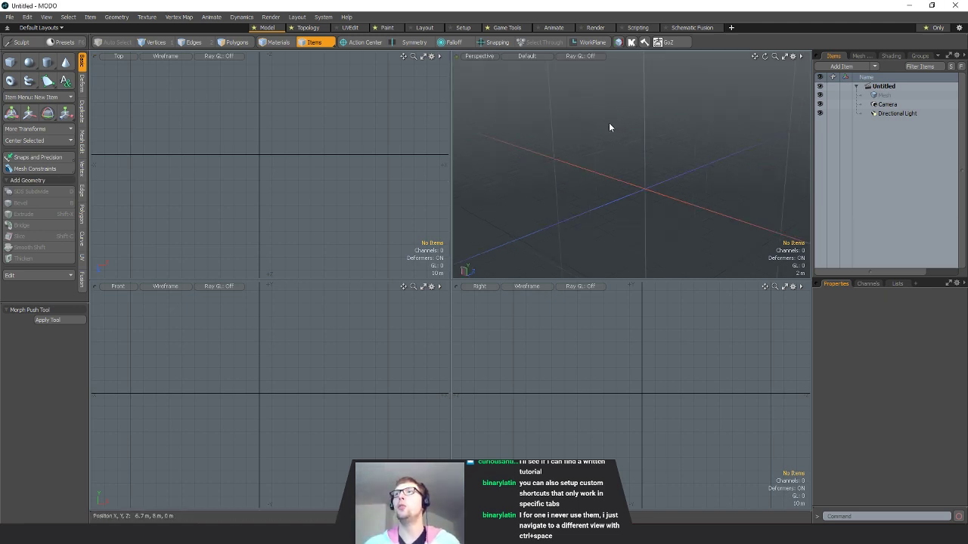
{"action": "left_click_drag", "start_coordinate": [592, 136], "coordinate": [682, 164], "text": "alt"}
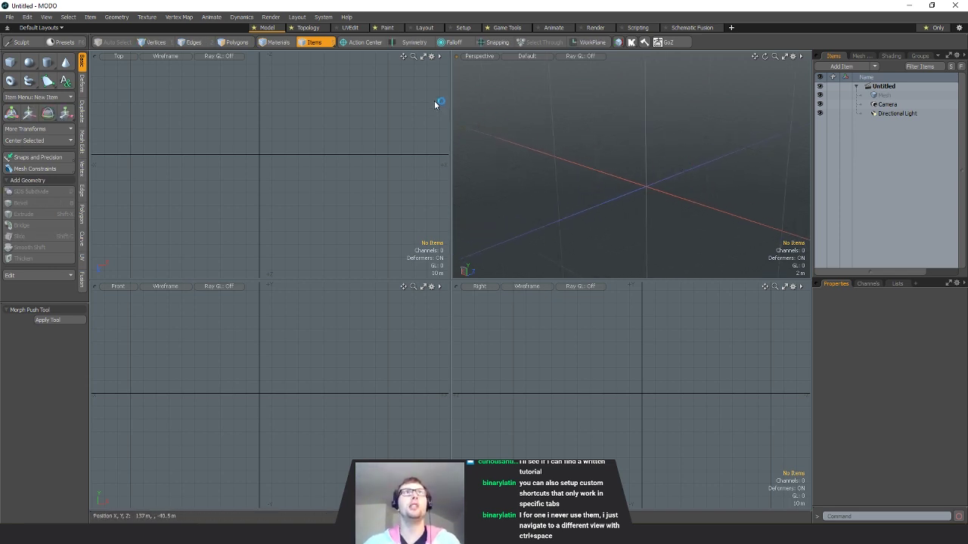
{"action": "left_click", "coordinate": [323, 17]}
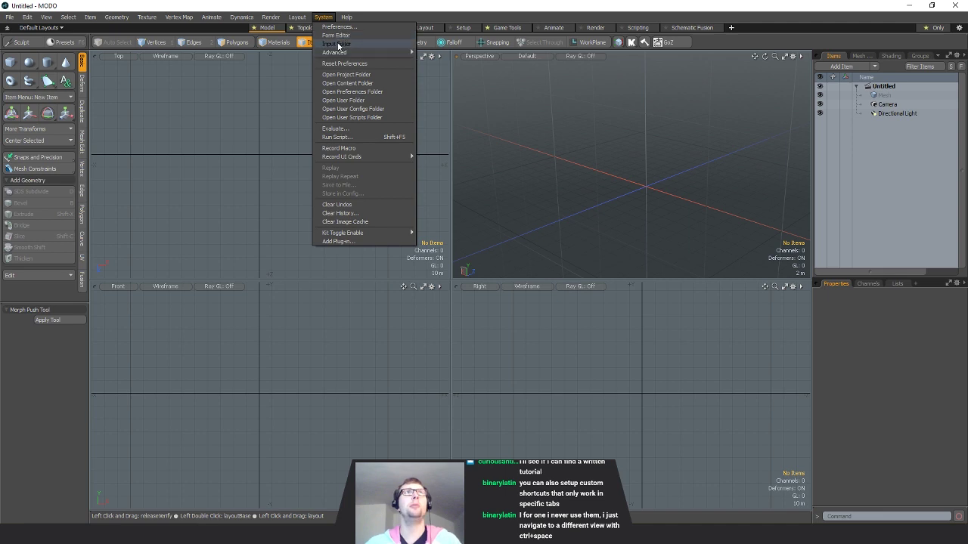
{"action": "left_click", "coordinate": [336, 44]}
{"action": "left_click_drag", "start_coordinate": [525, 109], "coordinate": [387, 80]}
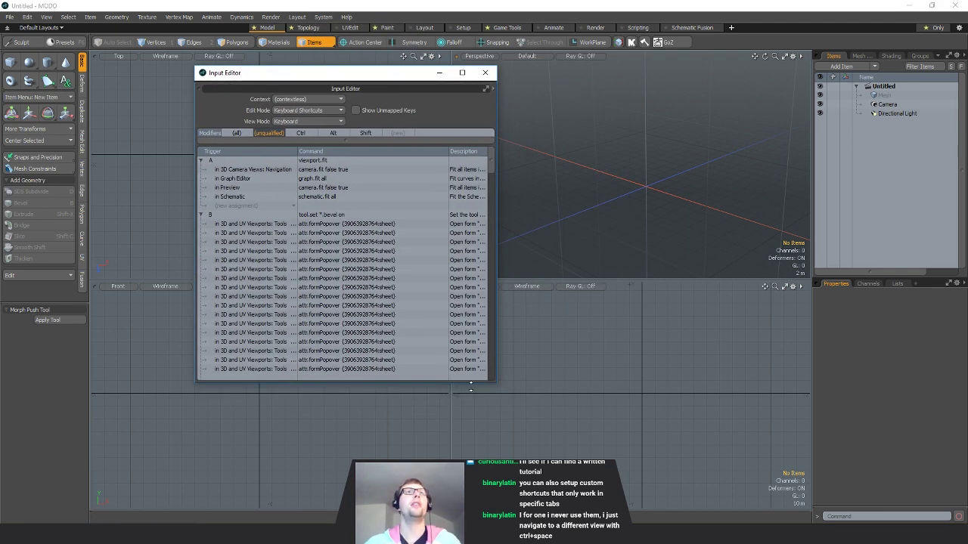
{"action": "left_click_drag", "start_coordinate": [495, 385], "coordinate": [641, 458]}
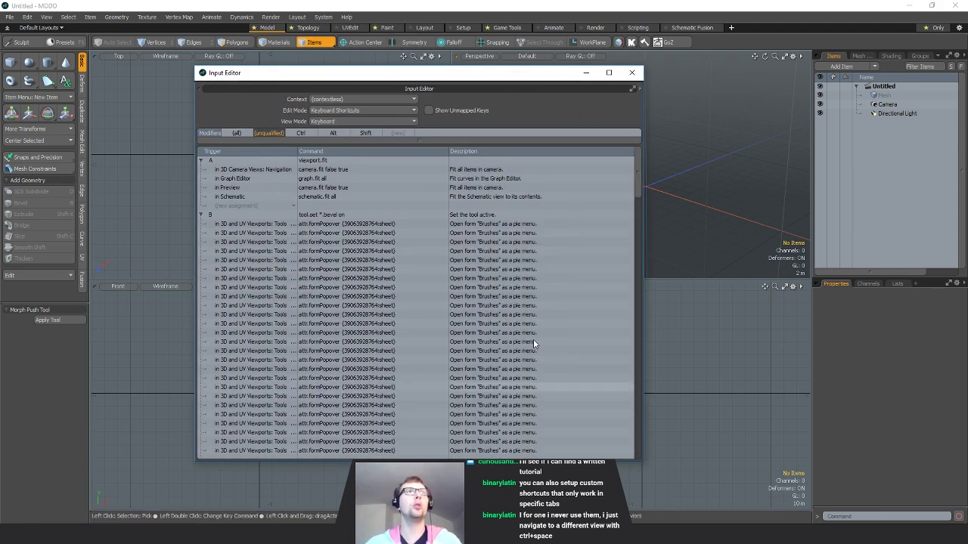
{"action": "mouse_move", "coordinate": [635, 174]}
{"action": "left_mouse_down"}
{"action": "mouse_move", "coordinate": [645, 194]}
{"action": "mouse_move", "coordinate": [653, 442]}
{"action": "mouse_move", "coordinate": [657, 159]}
{"action": "left_mouse_up"}
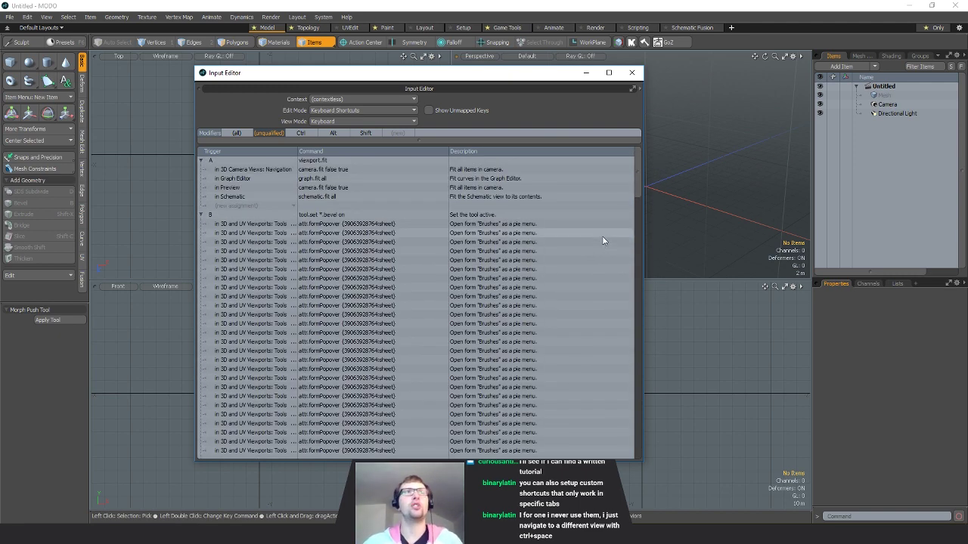
- Find the layout switcher recents assignment for Ctrl-Tab among the Ctrl shortcuts and select it
{"action": "left_click", "coordinate": [301, 133]}
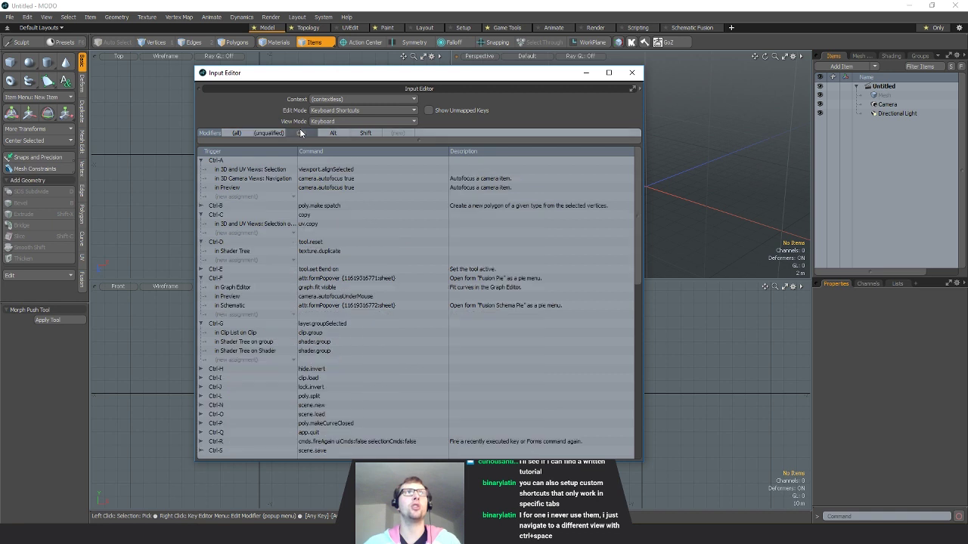
{"action": "left_click_drag", "start_coordinate": [635, 210], "coordinate": [651, 382]}
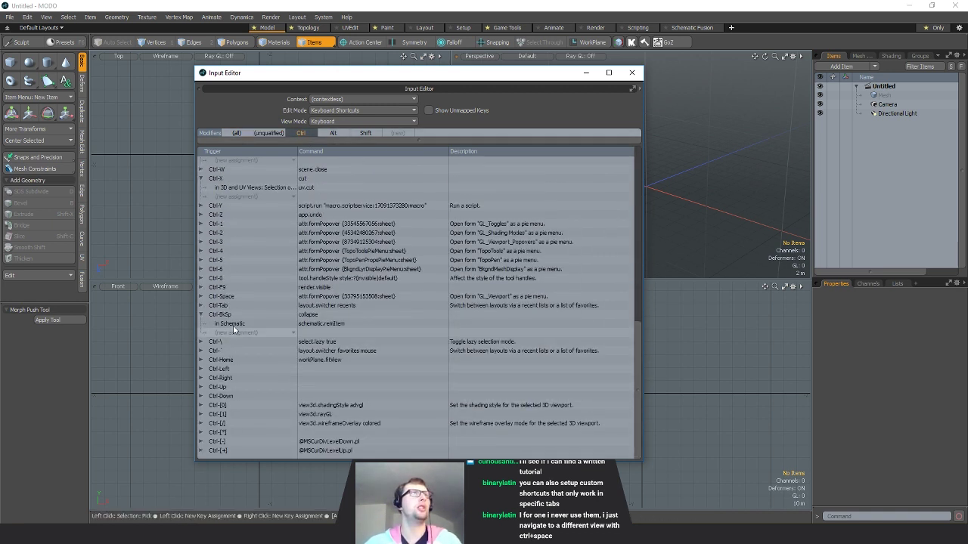
{"action": "left_click", "coordinate": [201, 306]}
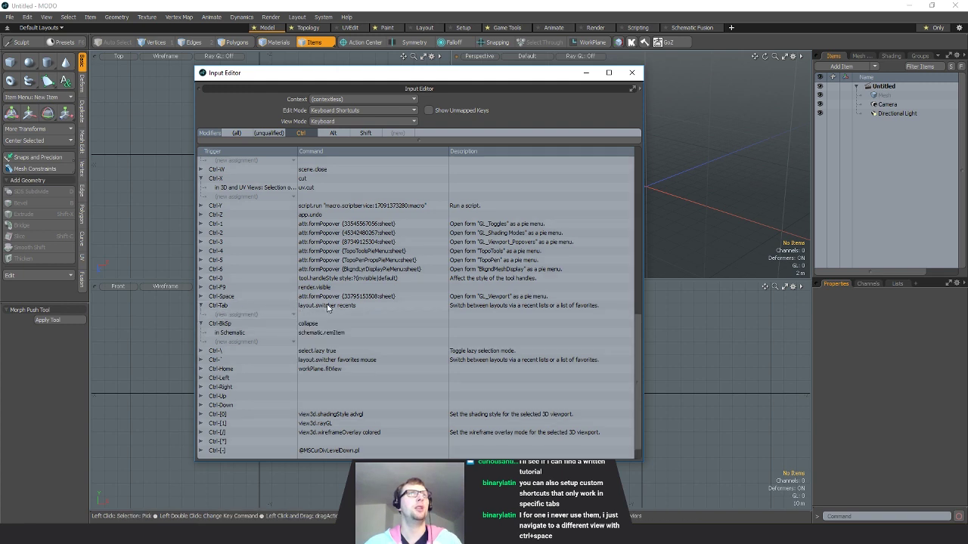
{"action": "left_click", "coordinate": [295, 307]}
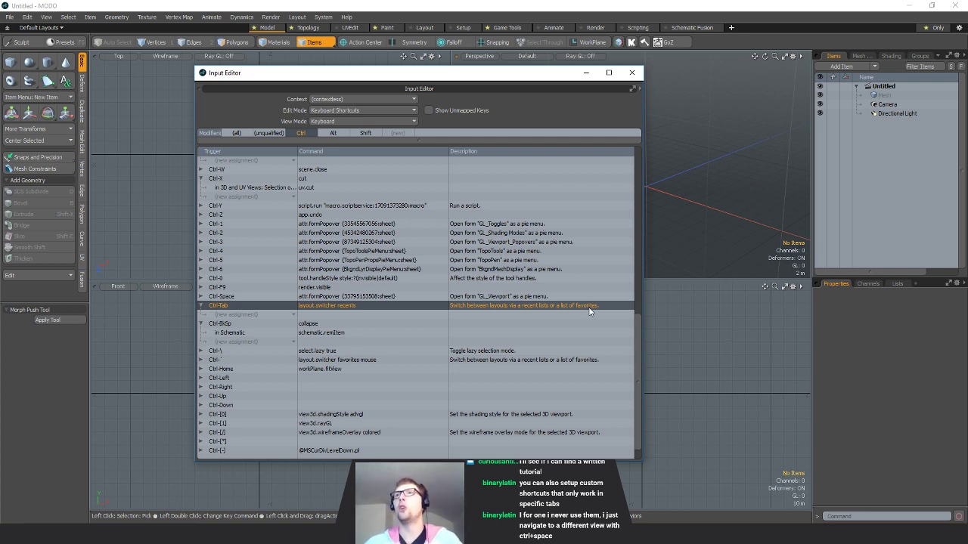
{"action": "double_click", "coordinate": [359, 305]}
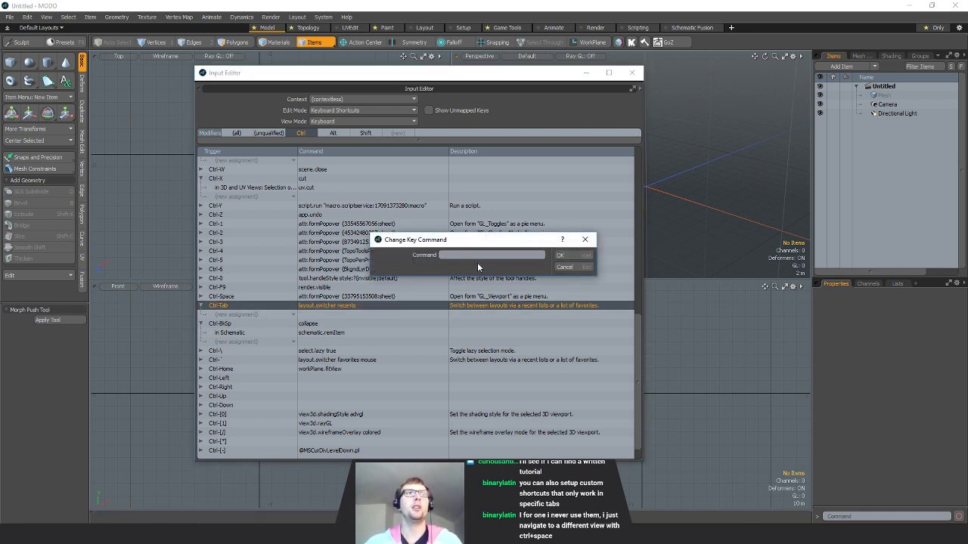
{"action": "left_click_drag", "start_coordinate": [443, 241], "coordinate": [530, 238]}
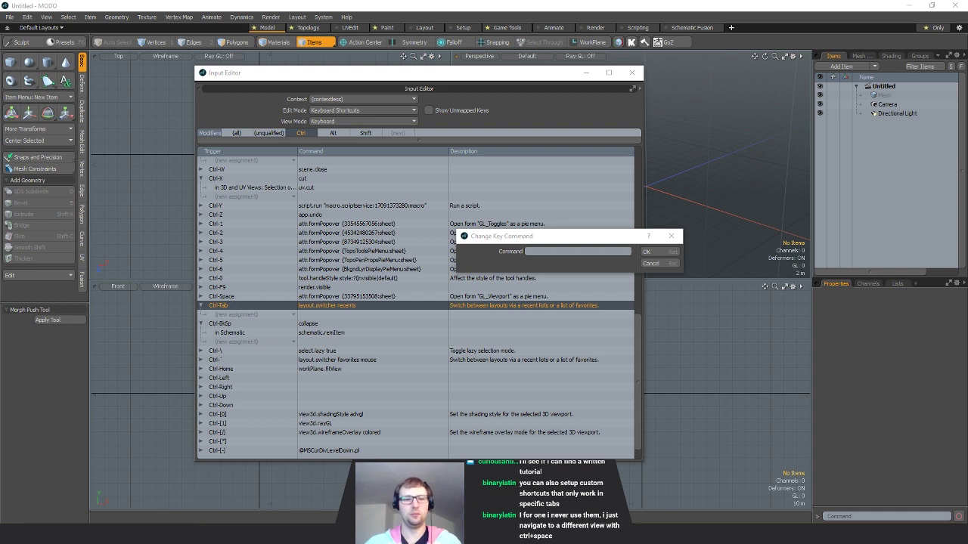
{"action": "left_click", "coordinate": [605, 251]}
{"action": "key", "text": "ctrl+v"}
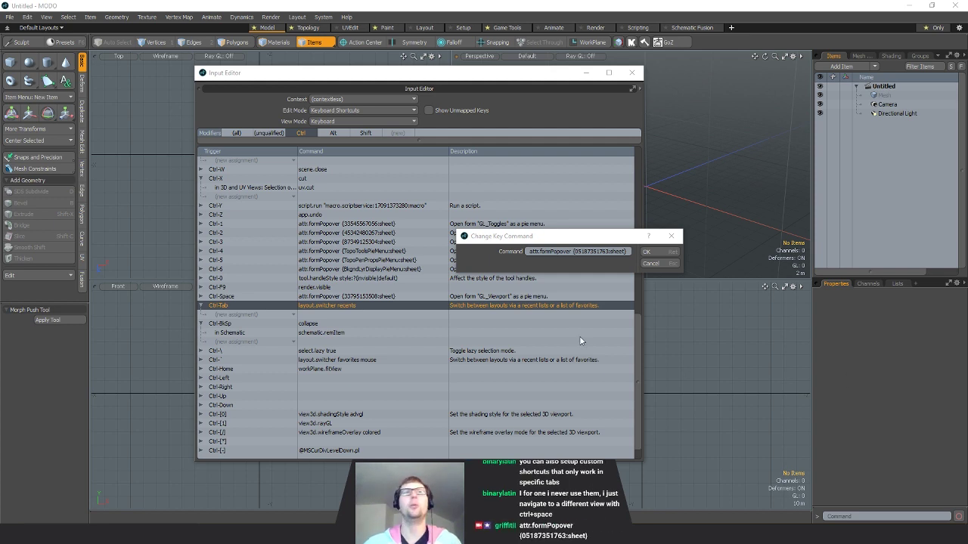
{"action": "left_click_drag", "start_coordinate": [551, 236], "coordinate": [553, 219]}
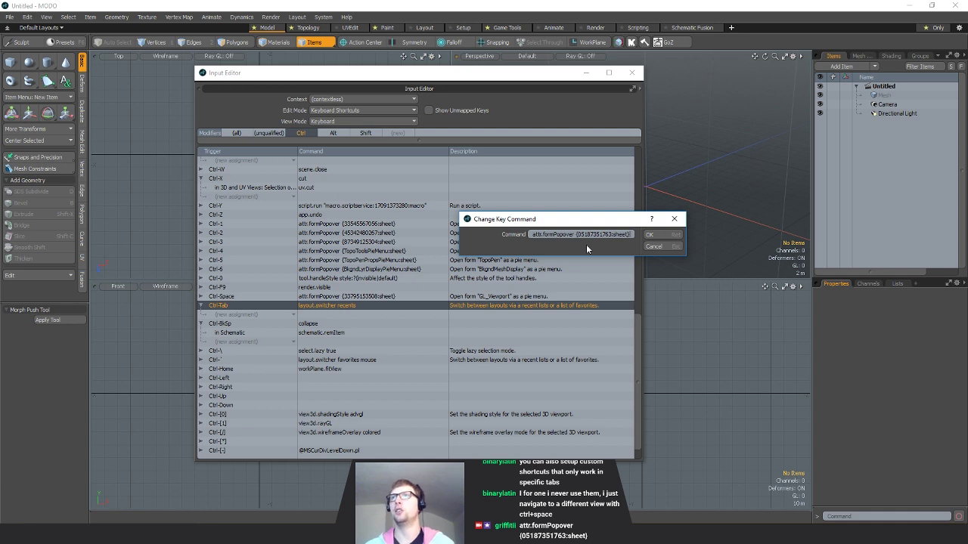
{"action": "left_click_drag", "start_coordinate": [572, 218], "coordinate": [589, 198]}
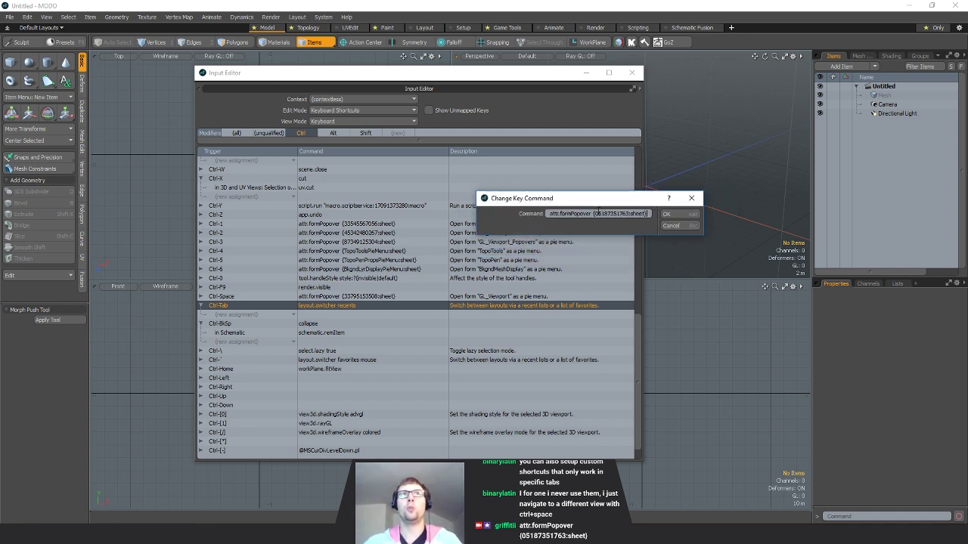
{"action": "left_click_drag", "start_coordinate": [572, 214], "coordinate": [608, 212]}
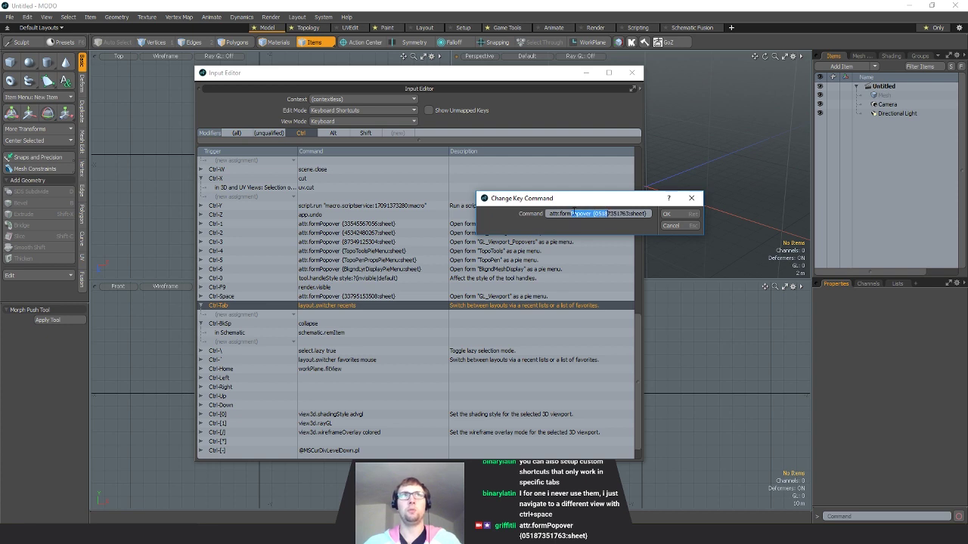
{"action": "left_click", "coordinate": [577, 216]}
{"action": "left_click", "coordinate": [675, 217]}
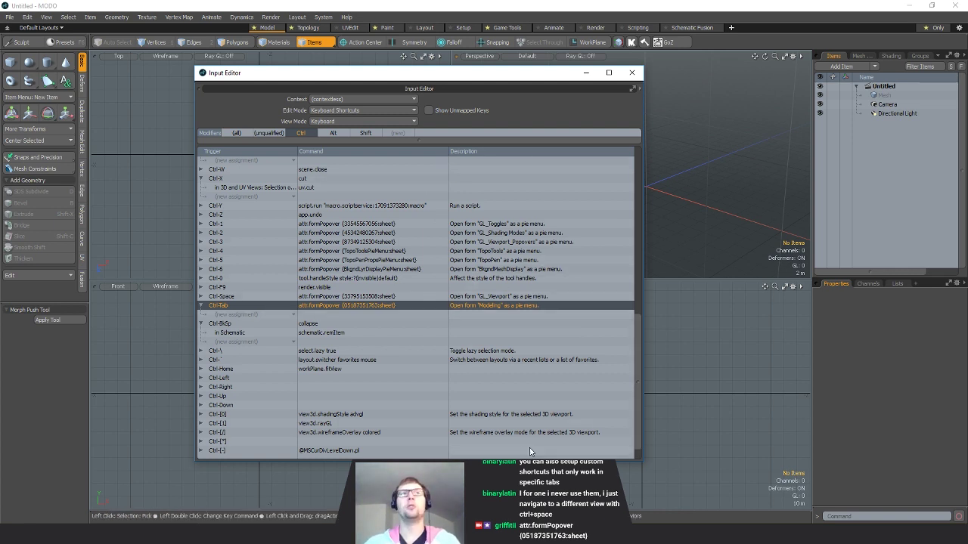
{"action": "left_click", "coordinate": [630, 73]}
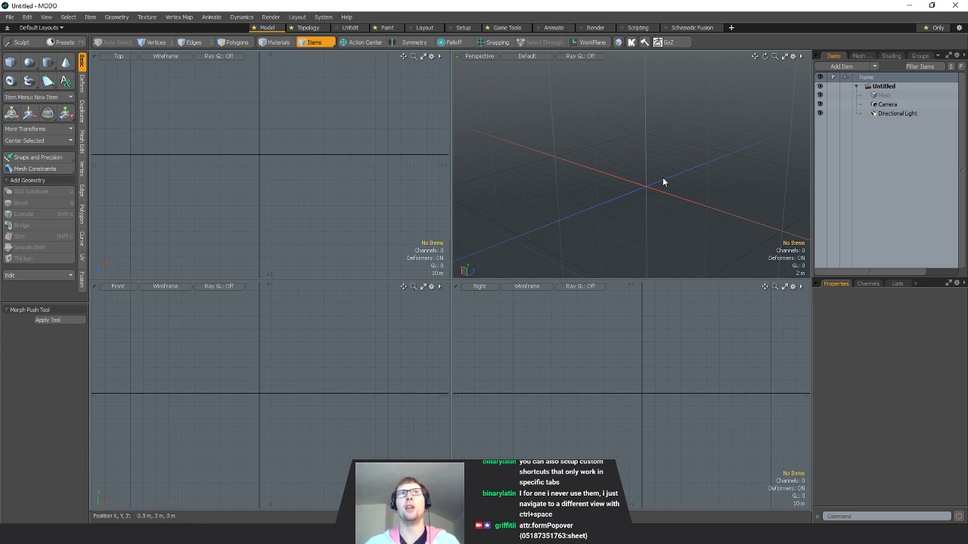
- View the modeling tools pie menu in the Perspective viewport and dismiss it without choosing a tool
{"action": "key", "text": "shift+space"}
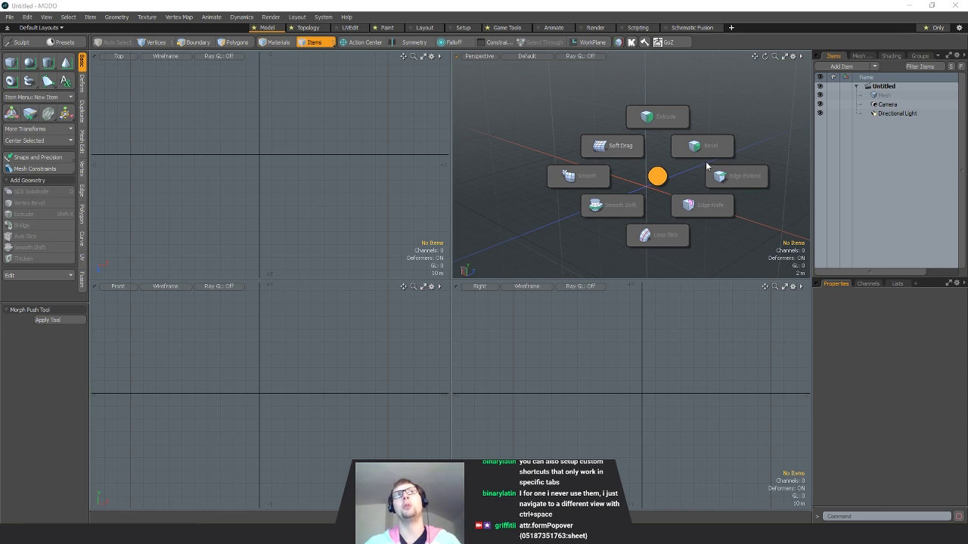
{"action": "left_click", "coordinate": [659, 175]}
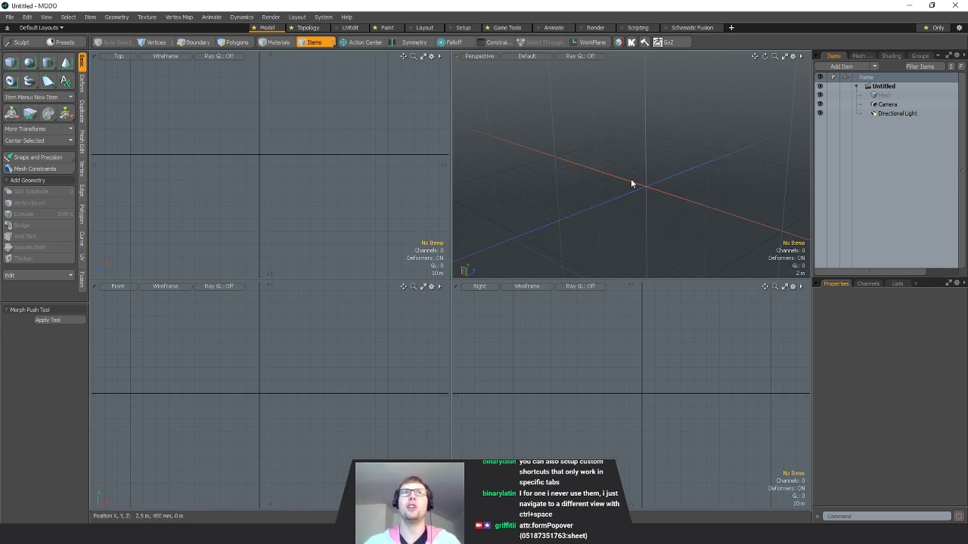
{"action": "key", "text": "ctrl+shift+space"}
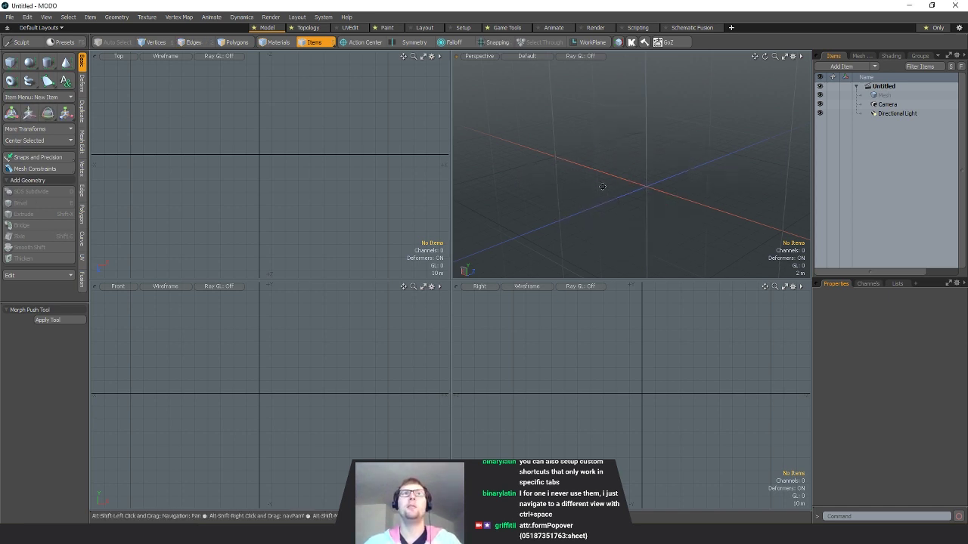
{"action": "left_click_drag", "start_coordinate": [603, 187], "coordinate": [598, 192], "text": "alt+shift"}
{"action": "key", "text": "ctrl+shift+space"}
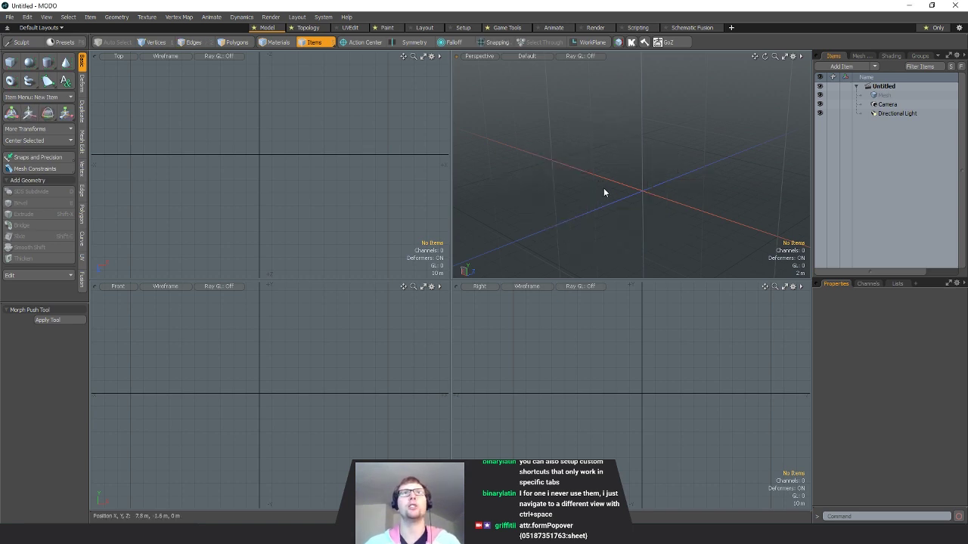
{"action": "key", "text": "ctrl+shift+space"}
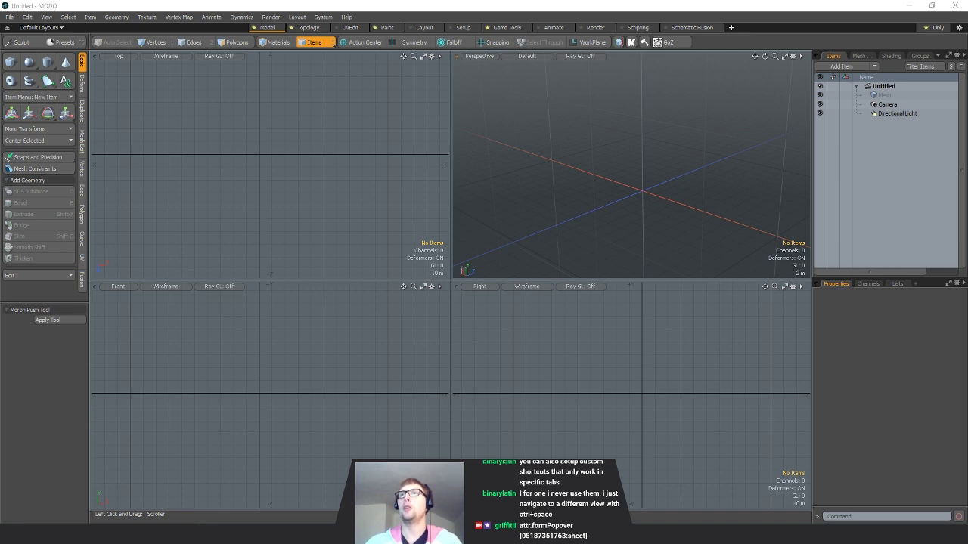
{"action": "left_click_drag", "start_coordinate": [646, 198], "coordinate": [625, 180], "text": "alt+shift"}
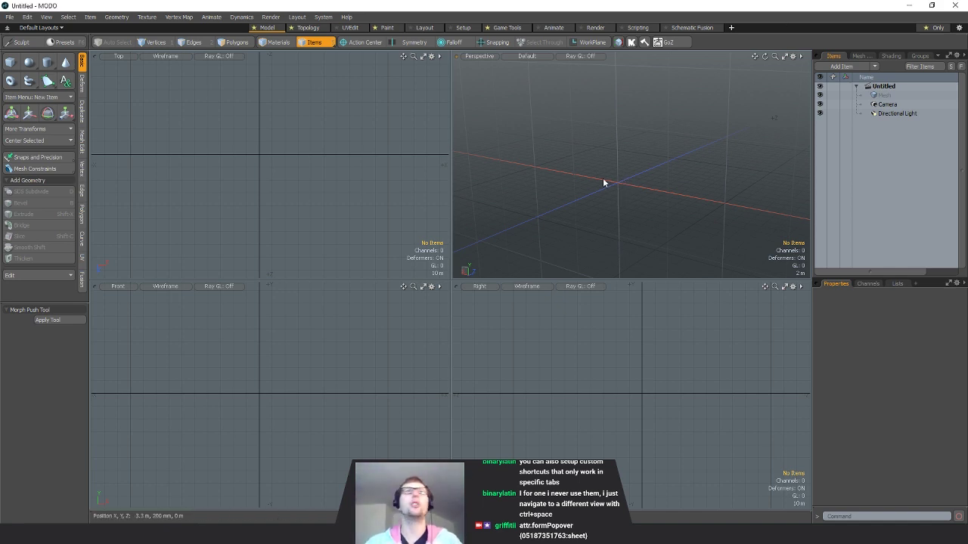
{"action": "left_click_drag", "start_coordinate": [605, 181], "coordinate": [634, 181], "text": "alt"}
{"action": "left_click_drag", "start_coordinate": [647, 188], "coordinate": [646, 183], "text": "alt"}
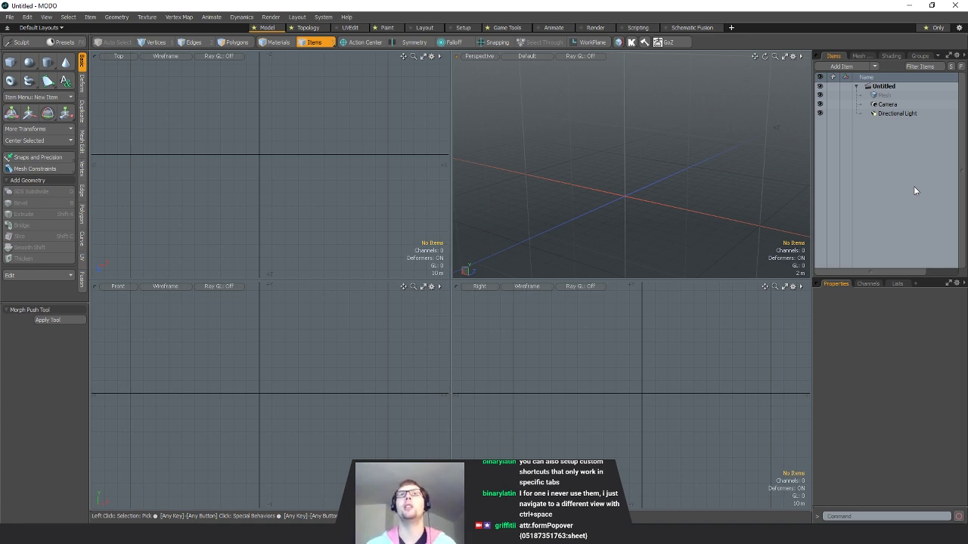
- Create a second scene and add a default cube to its mesh with Polygons selection mode active
{"action": "left_click", "coordinate": [883, 88]}
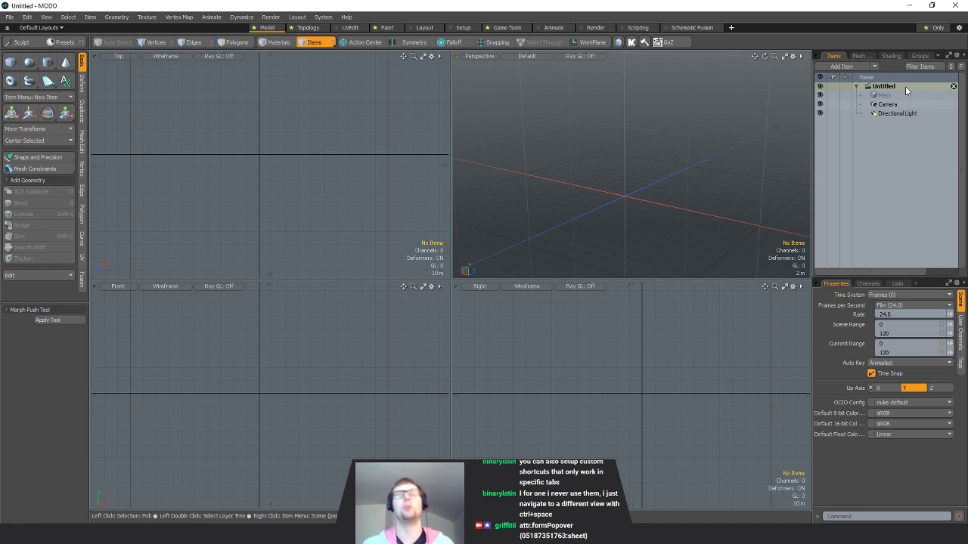
{"action": "key", "text": "ctrl+n"}
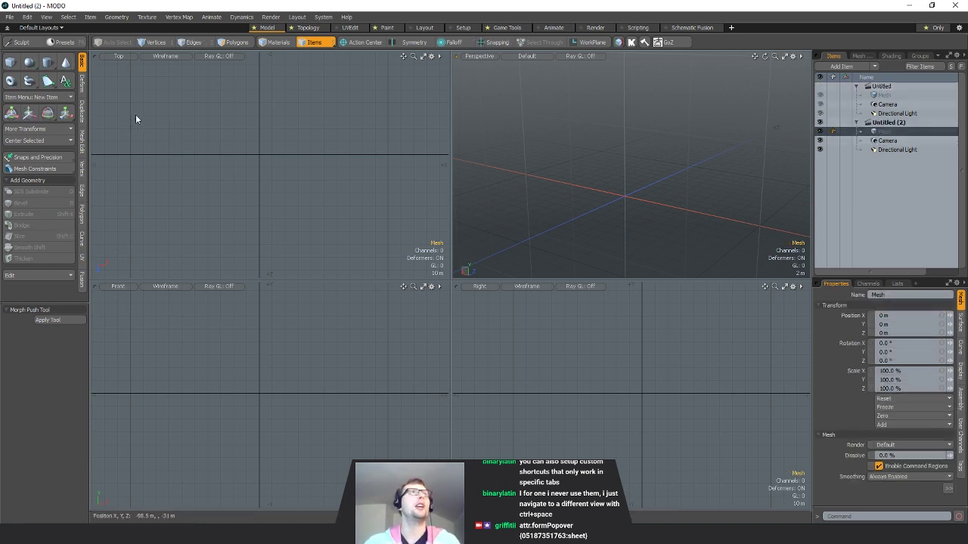
{"action": "key", "text": "3"}
{"action": "left_click", "coordinate": [12, 62], "text": "shift"}
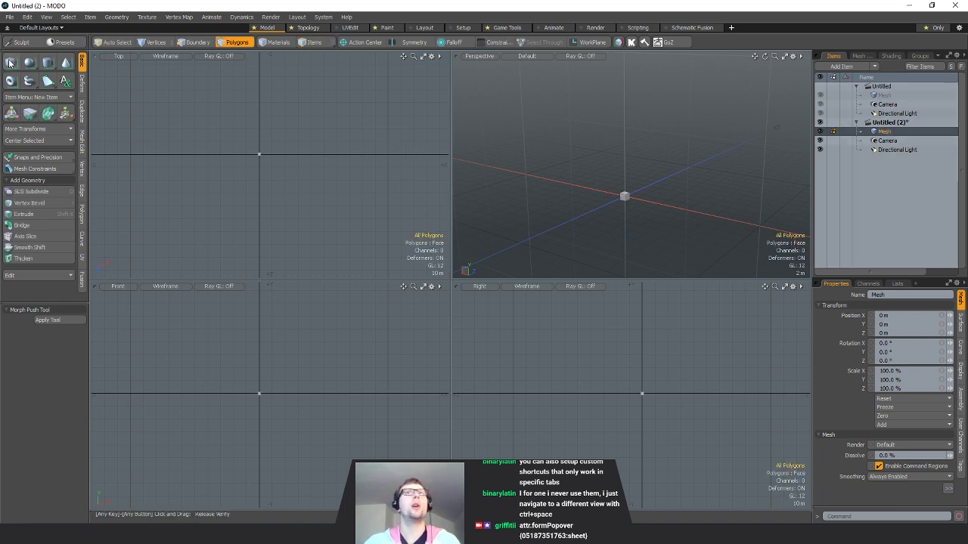
- Add a default cylinder to the mesh of the first Untitled scene
{"action": "left_click", "coordinate": [881, 96]}
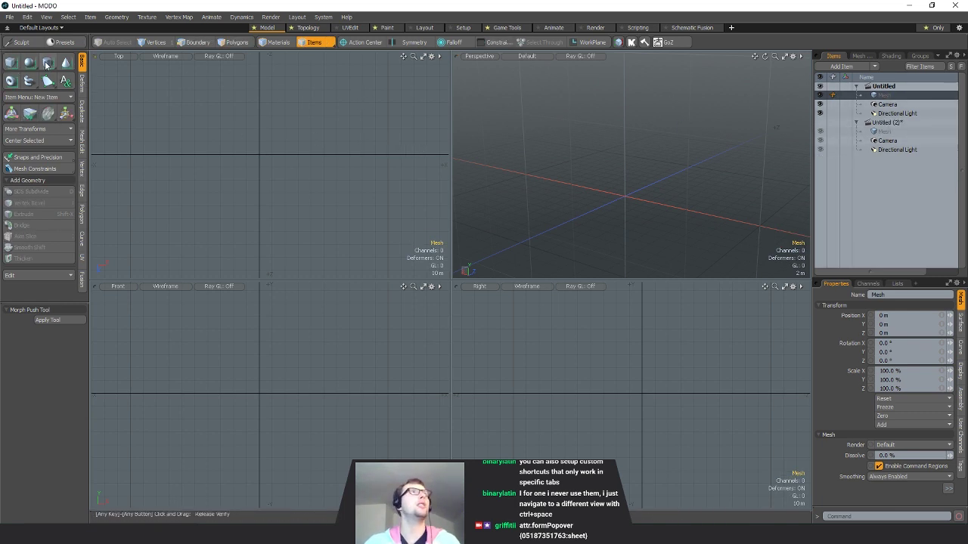
{"action": "left_click_drag", "start_coordinate": [669, 192], "coordinate": [712, 192], "text": "ctrl+alt"}
{"action": "left_click_drag", "start_coordinate": [615, 186], "coordinate": [620, 176], "text": "alt+shift"}
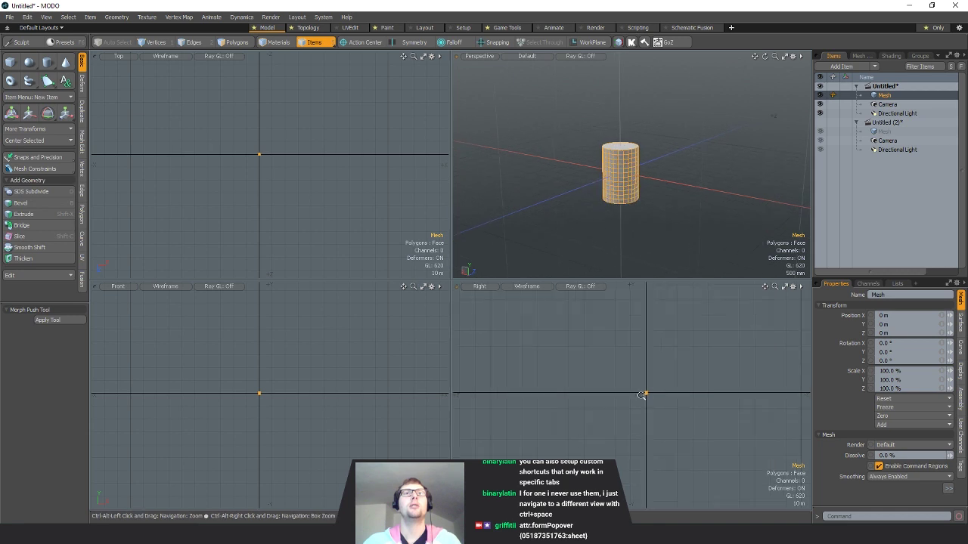
{"action": "left_click_drag", "start_coordinate": [644, 395], "coordinate": [686, 394], "text": "ctrl+alt"}
{"action": "left_click_drag", "start_coordinate": [687, 395], "coordinate": [729, 390], "text": "alt+shift"}
{"action": "key", "text": "a"}
{"action": "scroll", "coordinate": [621, 175], "scroll_direction": "down", "scroll_amount": 3}
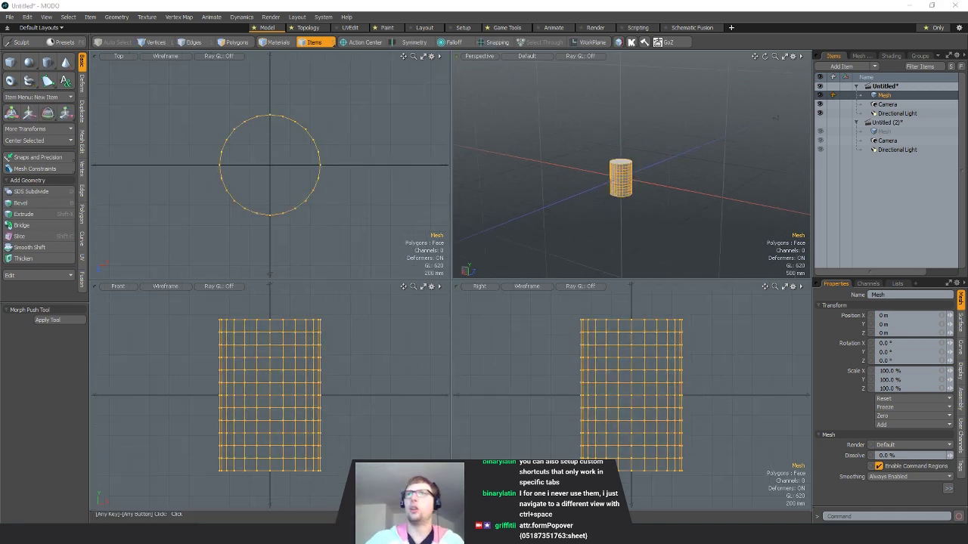
- Switch between the Mesh items of the two open scenes to compare the cylinder and the cube
{"action": "left_click", "coordinate": [654, 192]}
{"action": "left_click_drag", "start_coordinate": [655, 192], "coordinate": [663, 189], "text": "alt"}
{"action": "scroll", "coordinate": [663, 190], "scroll_direction": "down", "scroll_amount": 2}
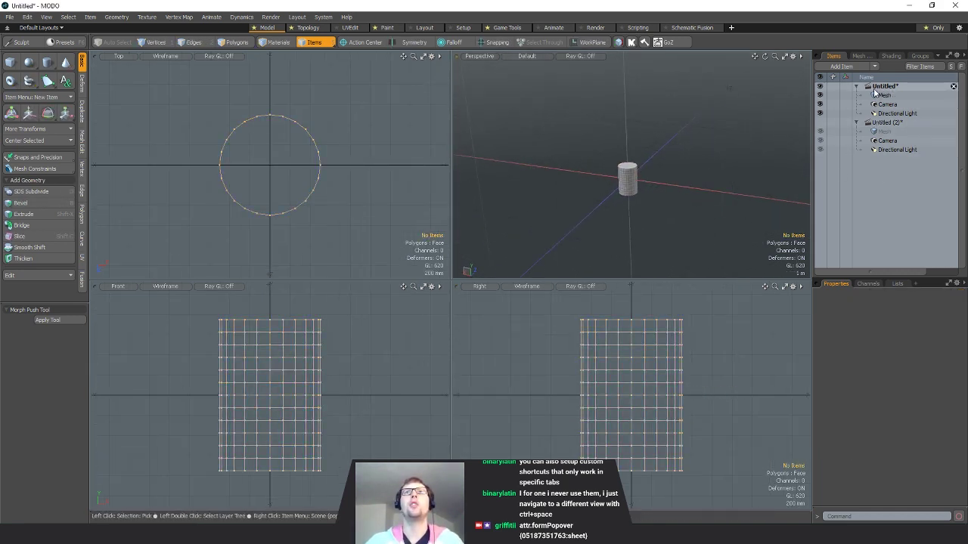
{"action": "left_click", "coordinate": [859, 131]}
{"action": "left_click_drag", "start_coordinate": [661, 164], "coordinate": [721, 170], "text": "ctrl+alt"}
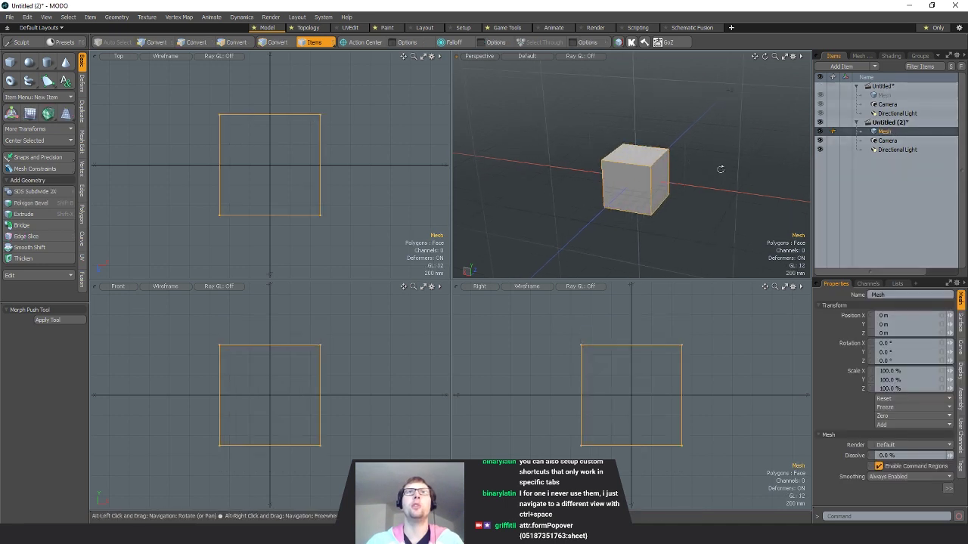
{"action": "left_click", "coordinate": [882, 95]}
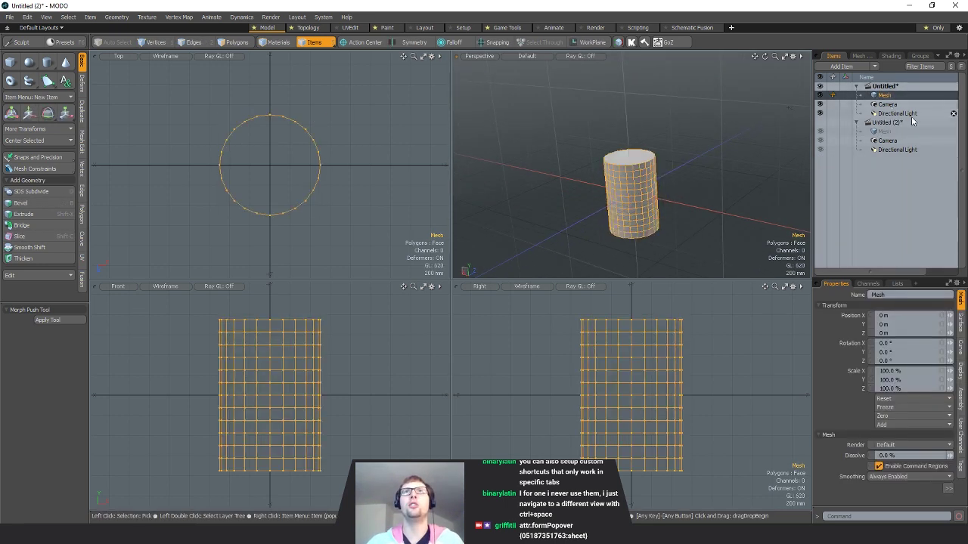
{"action": "left_click", "coordinate": [895, 131]}
{"action": "left_click", "coordinate": [892, 106]}
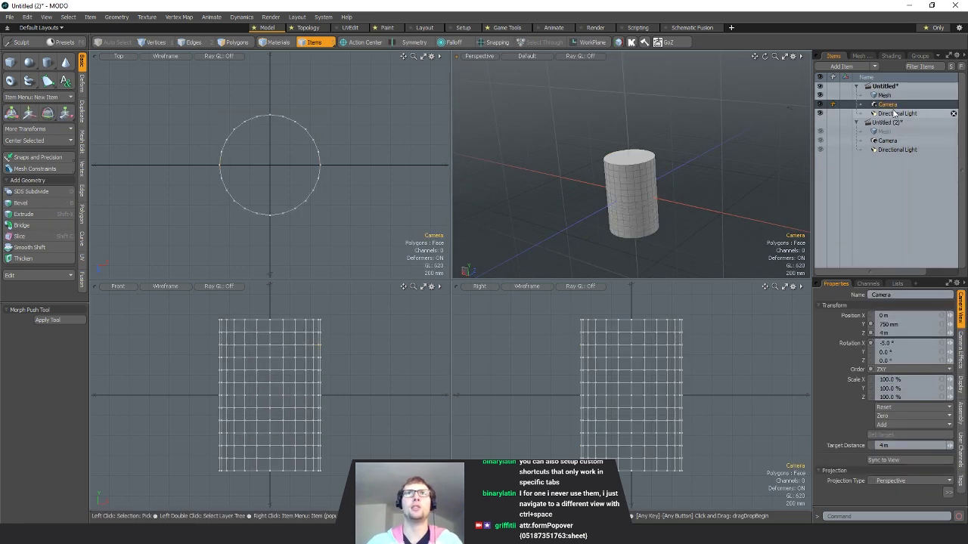
{"action": "left_click_drag", "start_coordinate": [626, 187], "coordinate": [605, 192], "text": "alt"}
{"action": "left_click", "coordinate": [606, 192]}
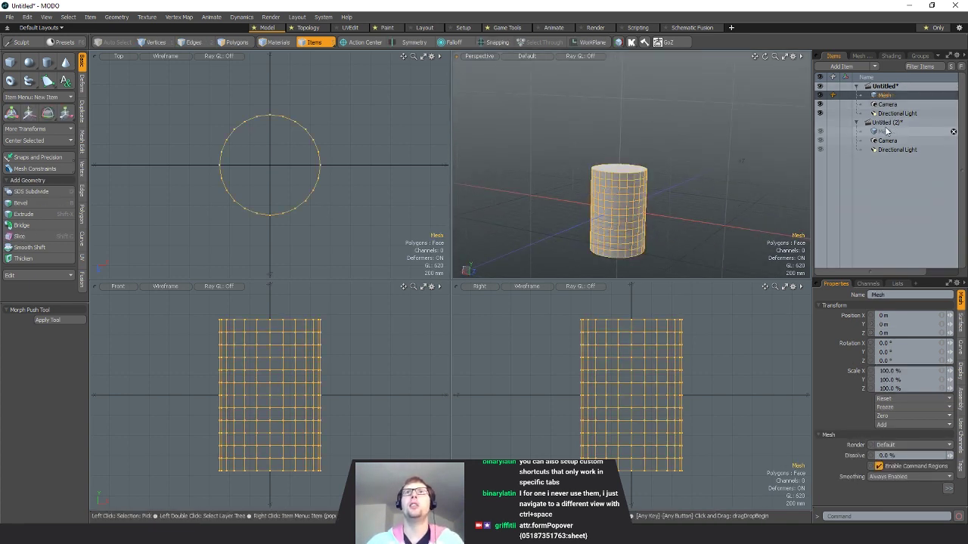
{"action": "left_click_drag", "start_coordinate": [691, 190], "coordinate": [715, 183], "text": "alt+shift"}
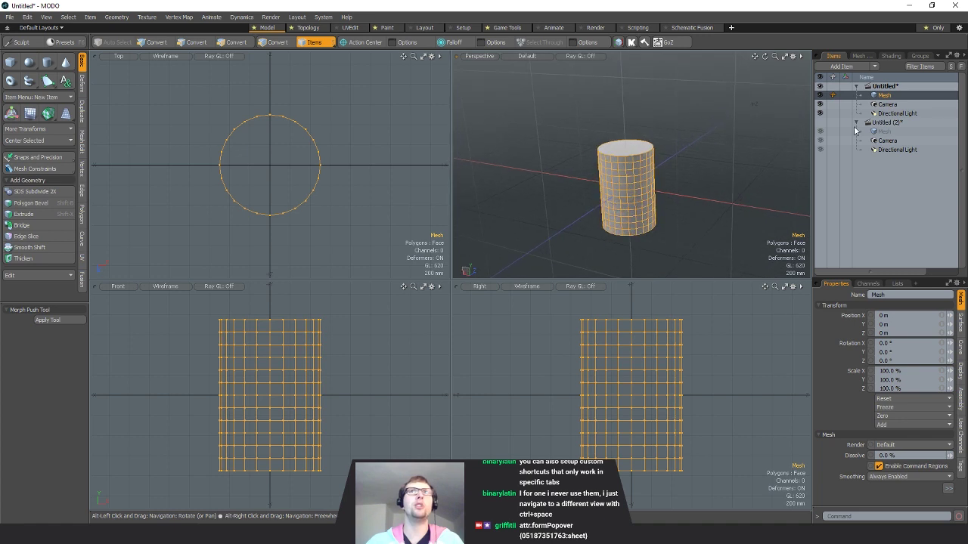
- Import the cylinder mesh into the Untitled (2) scene with Children and Shaders enabled, and select the imported mesh
{"action": "left_click_drag", "start_coordinate": [883, 96], "coordinate": [903, 129]}
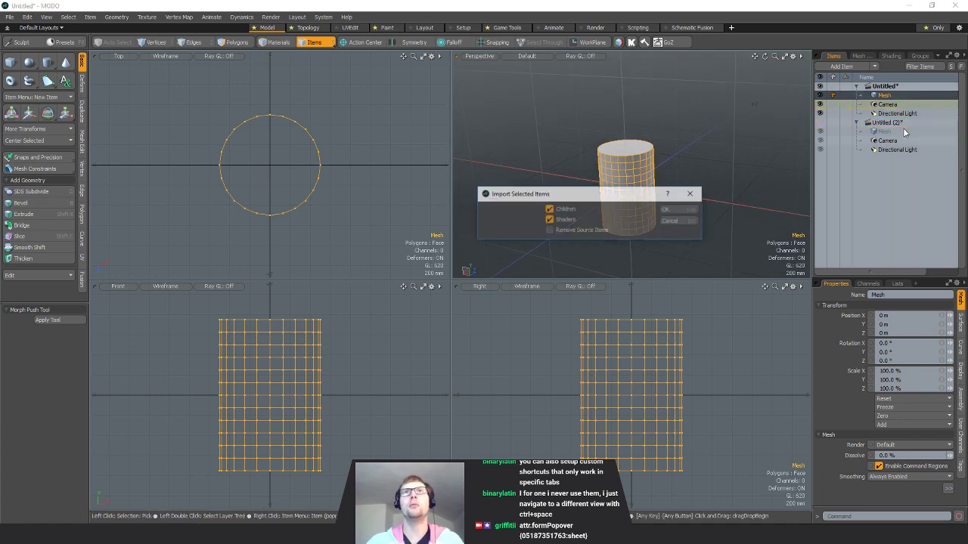
{"action": "left_click_drag", "start_coordinate": [539, 196], "coordinate": [383, 191]}
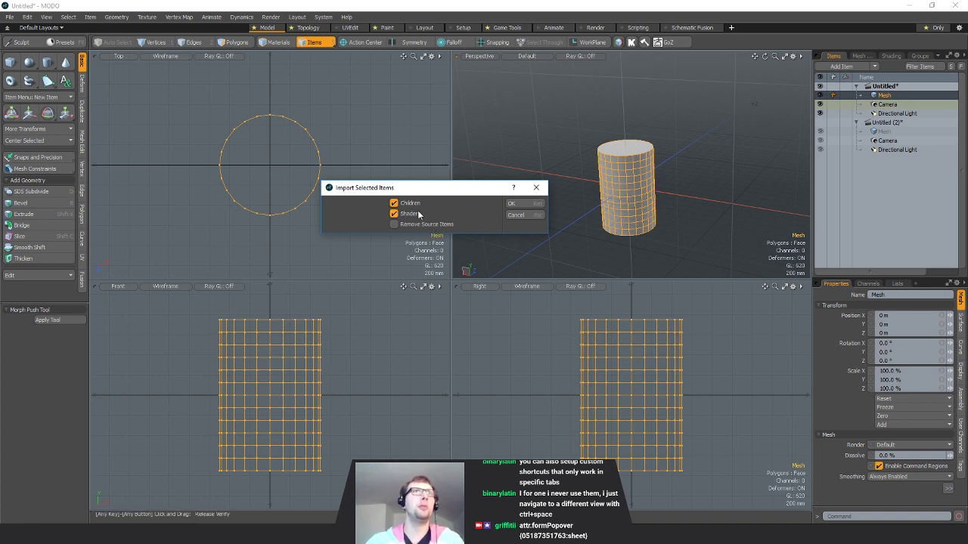
{"action": "left_click", "coordinate": [525, 209]}
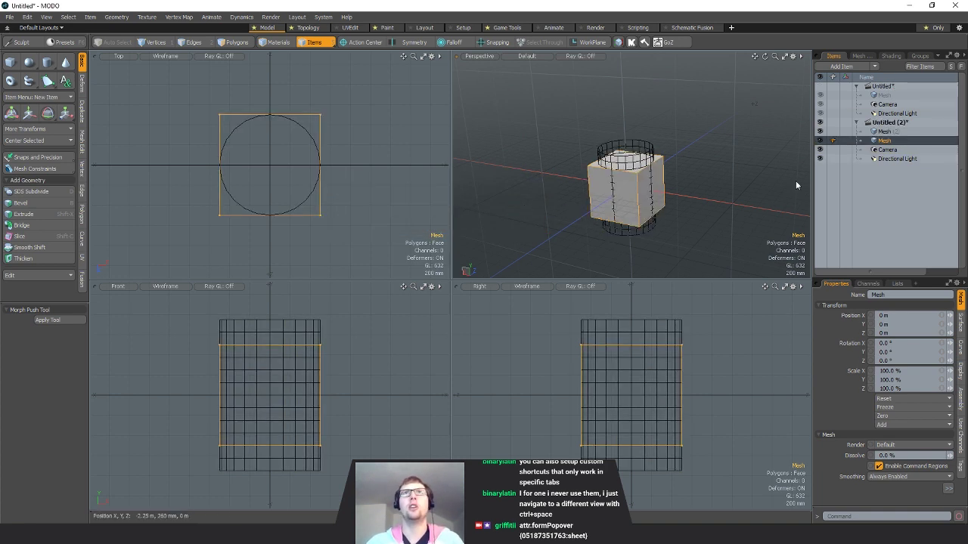
{"action": "left_click_drag", "start_coordinate": [608, 212], "coordinate": [724, 158], "text": "alt"}
{"action": "left_click", "coordinate": [899, 133]}
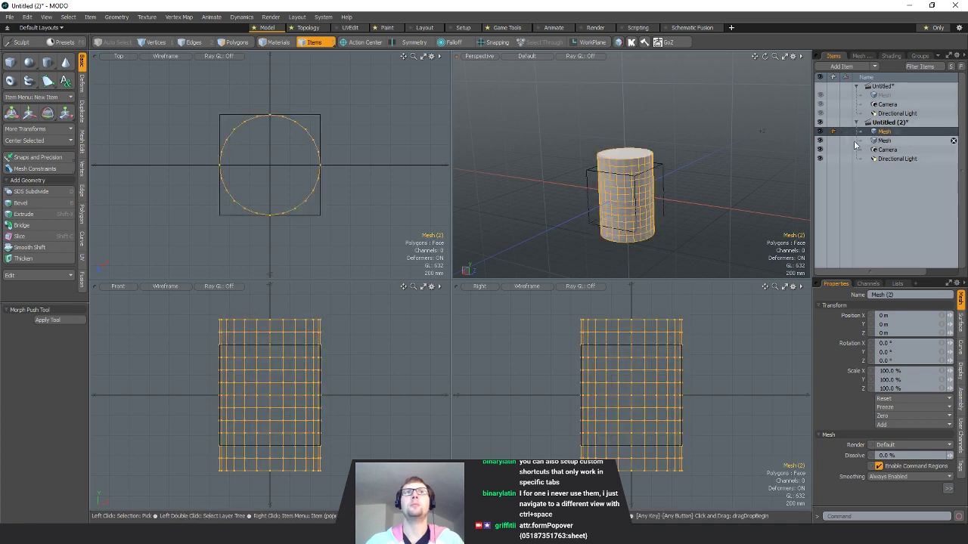
- Copy all polygons of the cylinder mesh in the first Untitled scene and paste them into the Untitled (2) scene
{"action": "left_click", "coordinate": [892, 96]}
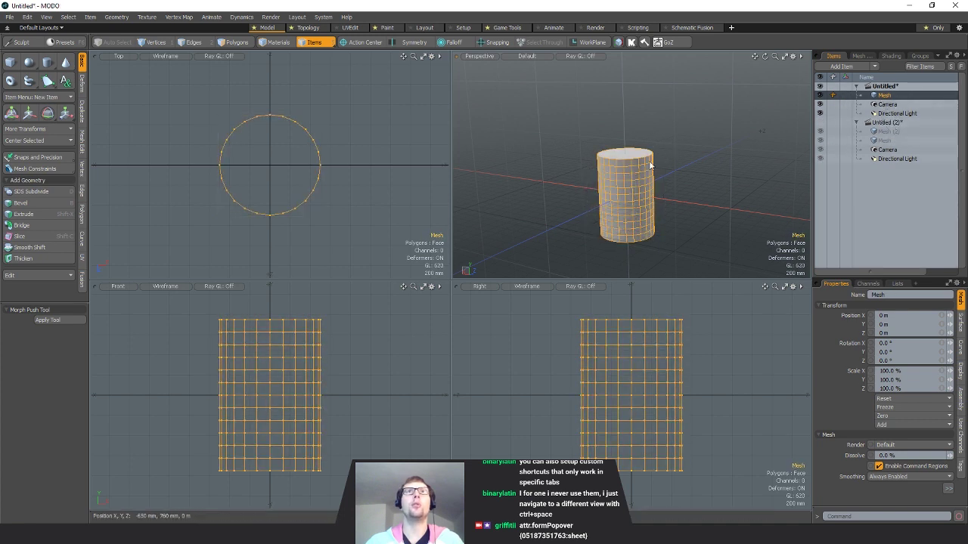
{"action": "key", "text": "3"}
{"action": "double_click", "coordinate": [633, 177]}
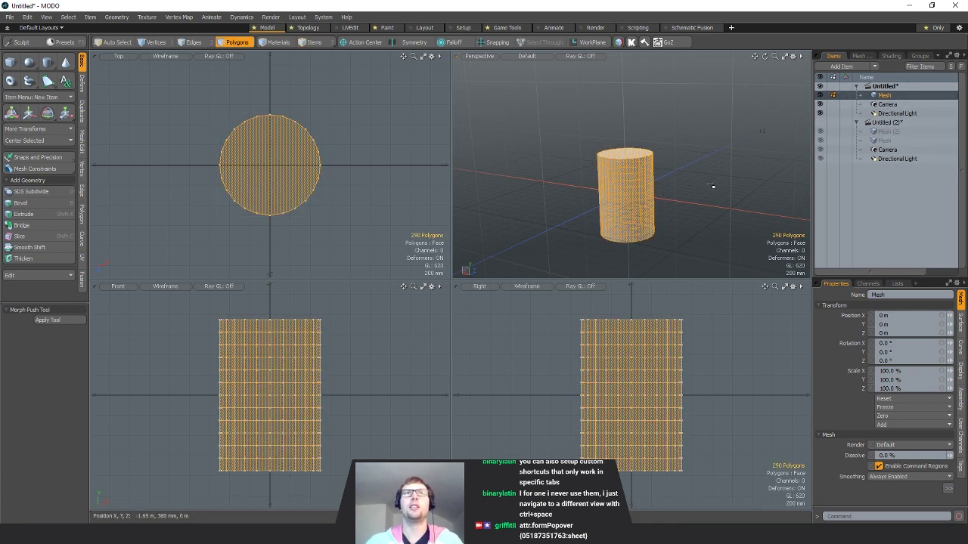
{"action": "left_click", "coordinate": [877, 133]}
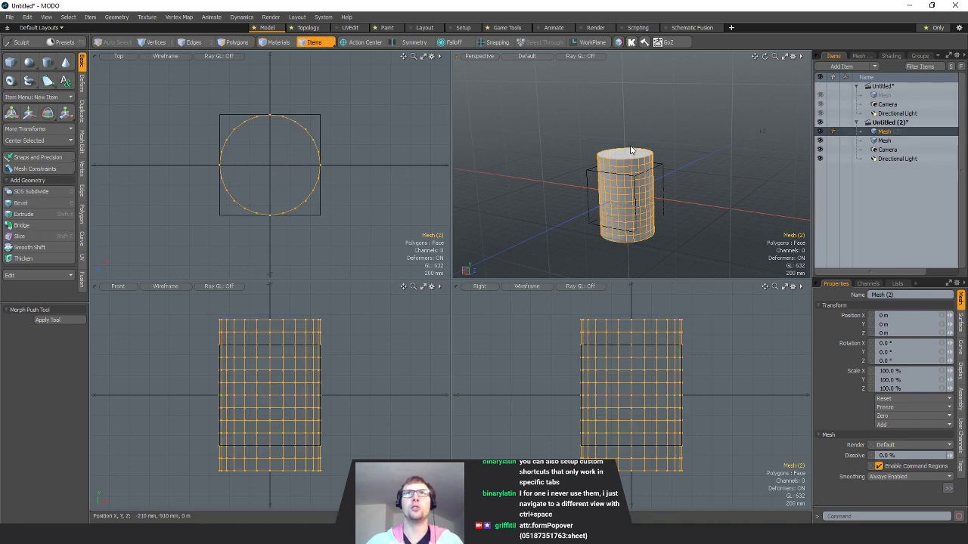
{"action": "key", "text": "3"}
{"action": "left_click", "coordinate": [708, 156]}
{"action": "left_click_drag", "start_coordinate": [648, 187], "coordinate": [637, 191], "text": "alt"}
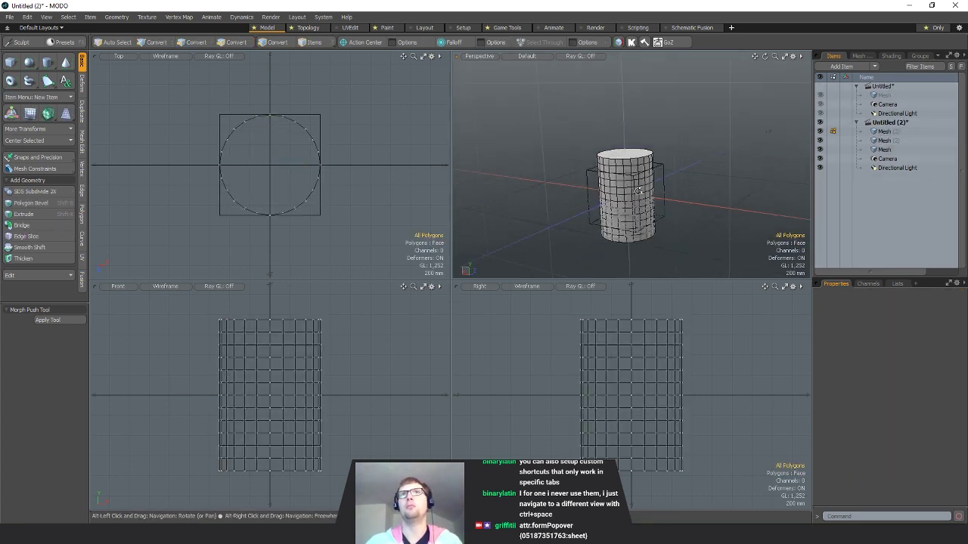
- Close the Untitled (2) scene without saving its changes
{"action": "key", "text": "ctrl+w"}
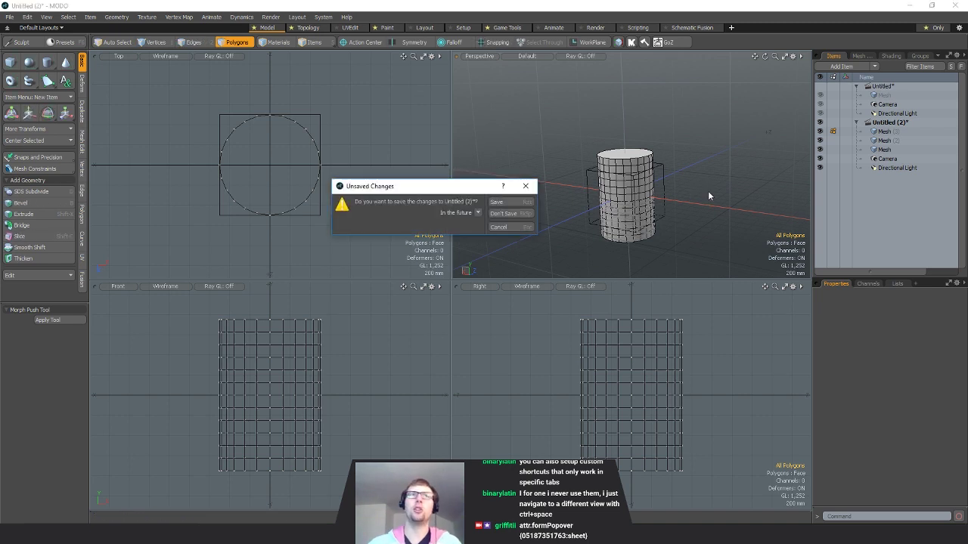
{"action": "key", "text": "BackSpace"}
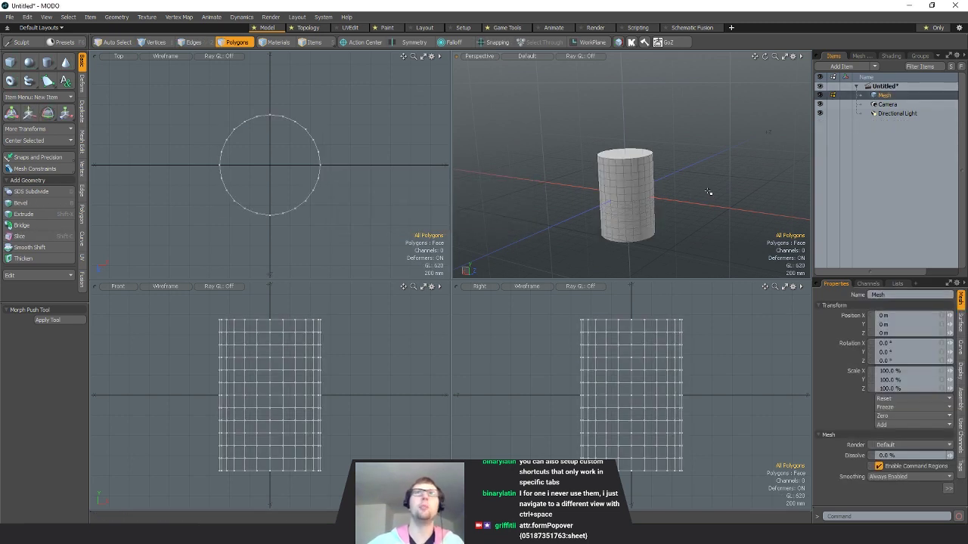
{"action": "mouse_move", "coordinate": [573, 192]}
{"action": "left_mouse_down", "text": "alt"}
{"action": "mouse_move", "coordinate": [672, 229]}
{"action": "mouse_move", "coordinate": [579, 200]}
{"action": "left_mouse_up", "text": "alt"}
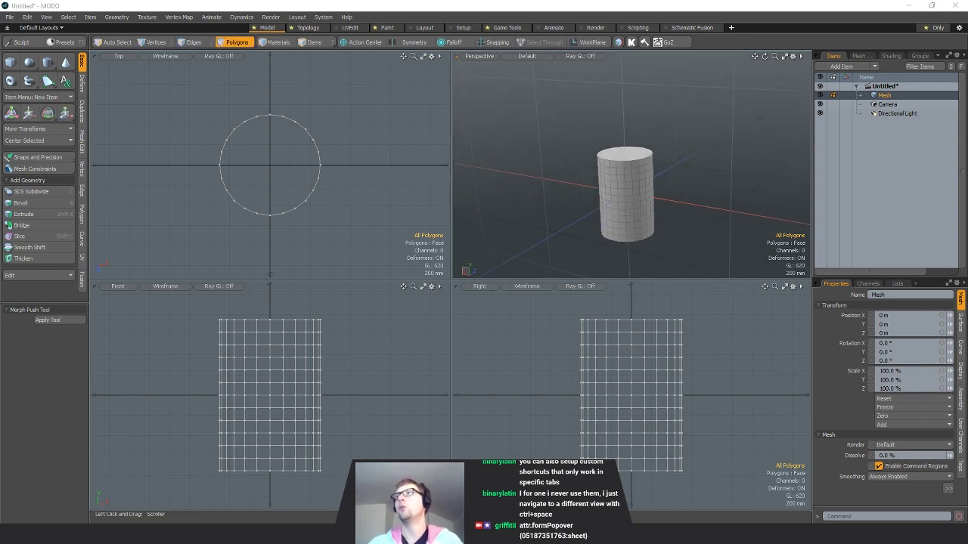
{"action": "mouse_move", "coordinate": [594, 180]}
{"action": "left_mouse_down", "text": "alt"}
{"action": "mouse_move", "coordinate": [614, 175]}
{"action": "mouse_move", "coordinate": [586, 171]}
{"action": "left_mouse_up", "text": "alt"}
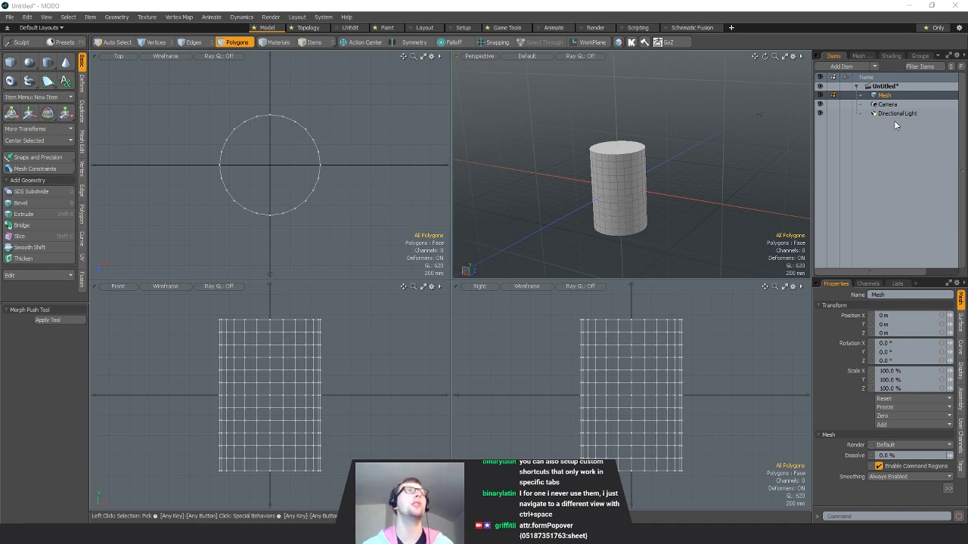
{"action": "left_click", "coordinate": [10, 17]}
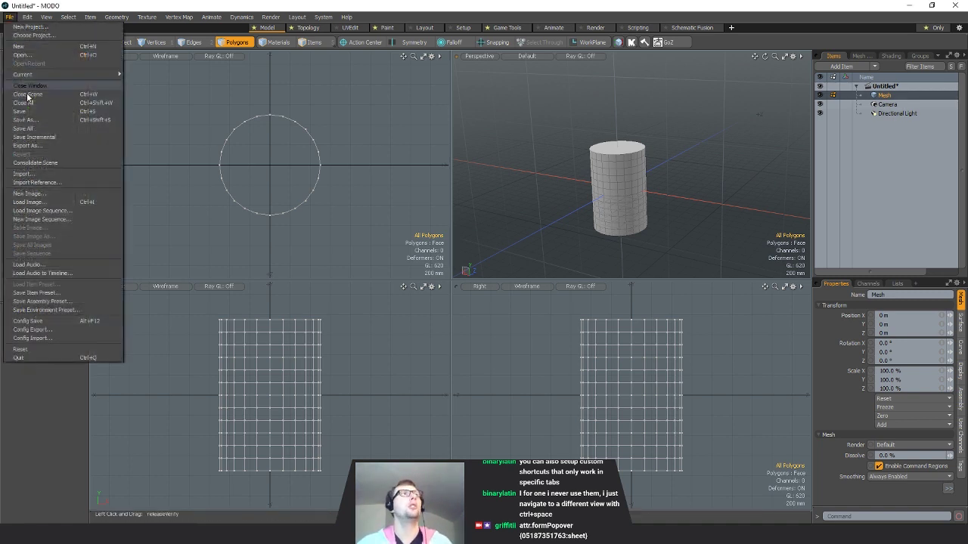
{"action": "left_click", "coordinate": [673, 155]}
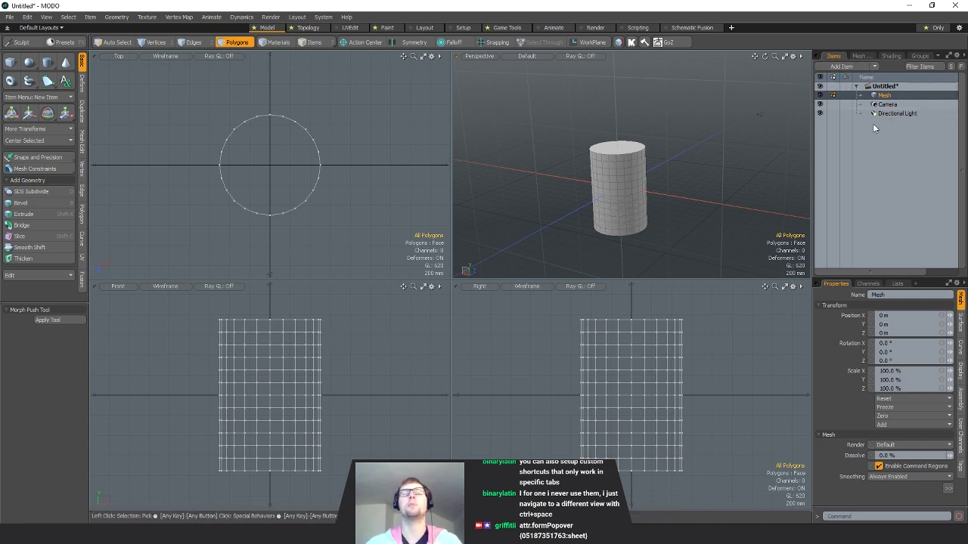
- Examine the item categories in the Add Item browser and close it without adding anything
{"action": "left_click", "coordinate": [852, 70]}
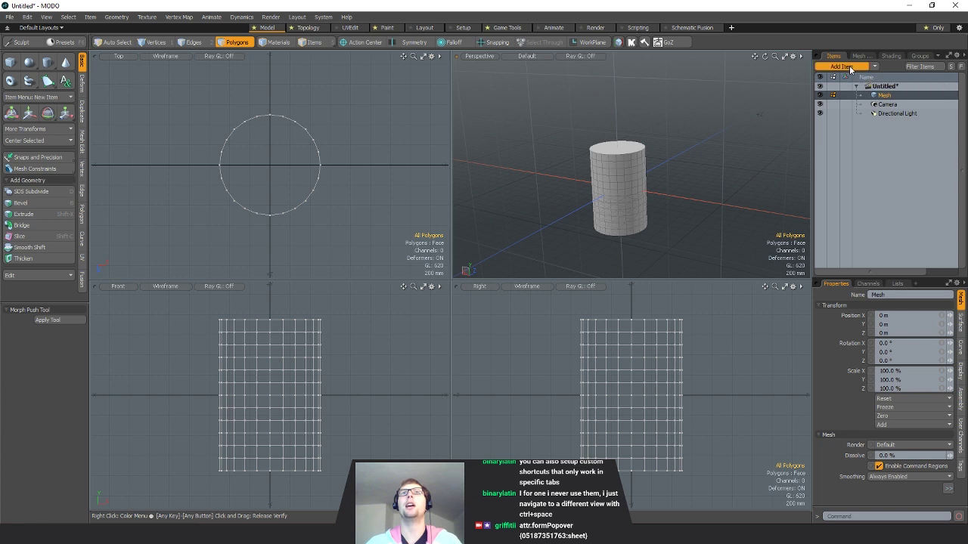
{"action": "left_click_drag", "start_coordinate": [664, 7], "coordinate": [550, 120]}
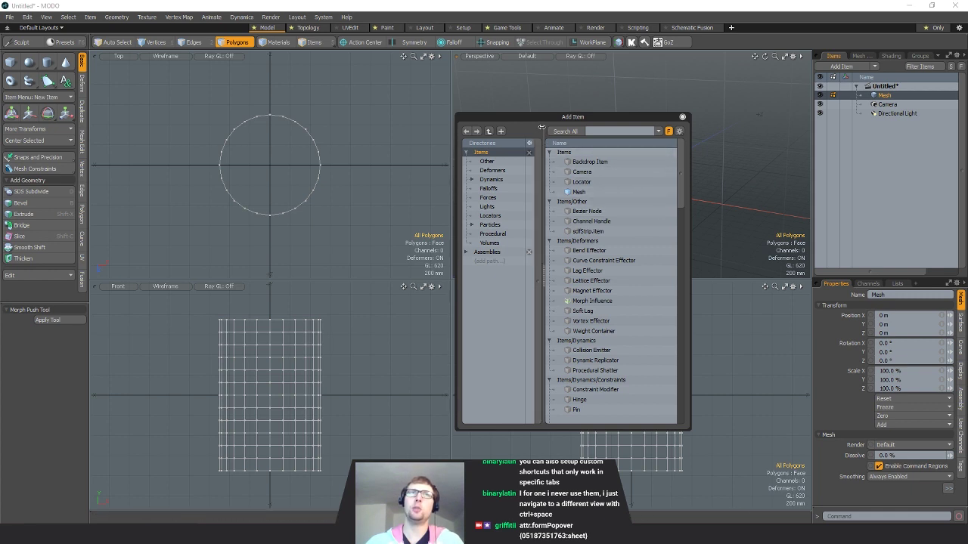
{"action": "left_click_drag", "start_coordinate": [539, 118], "coordinate": [530, 110]}
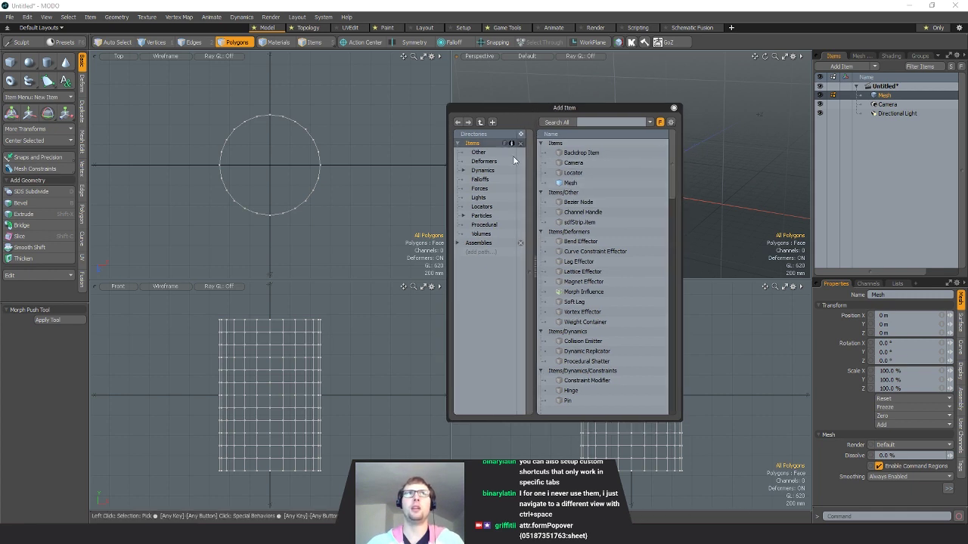
{"action": "left_click", "coordinate": [674, 108]}
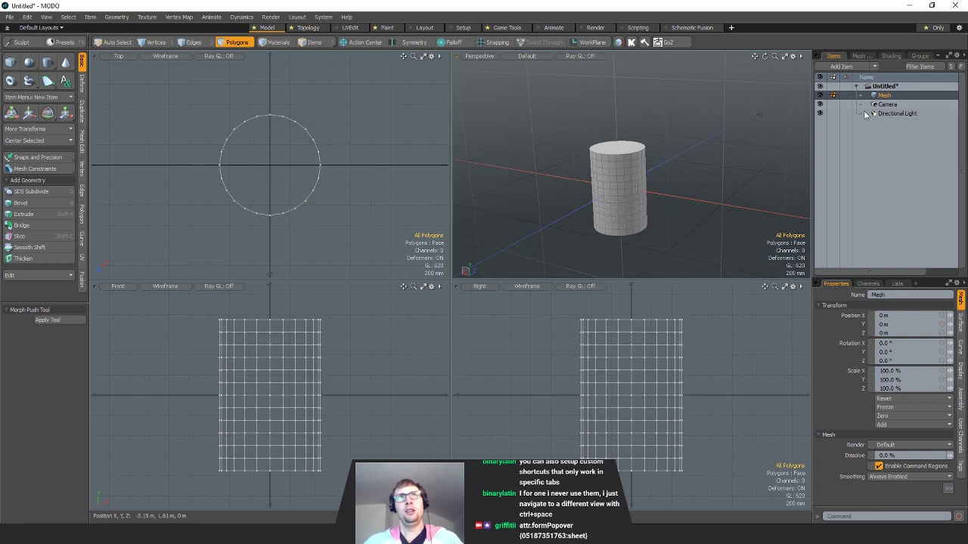
- Add a second Camera and a second, empty Mesh item to the scene
{"action": "left_click", "coordinate": [876, 68]}
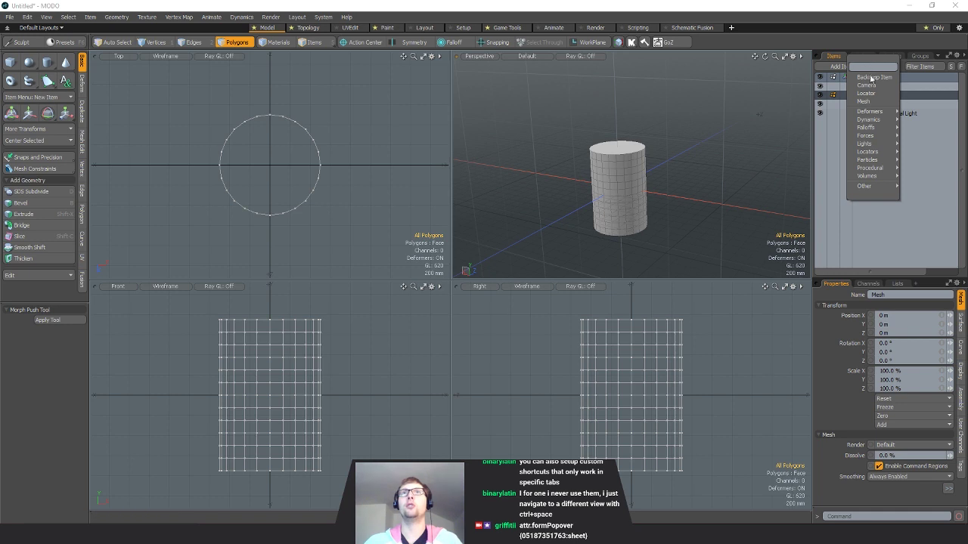
{"action": "left_click", "coordinate": [921, 170]}
{"action": "left_click", "coordinate": [878, 68]}
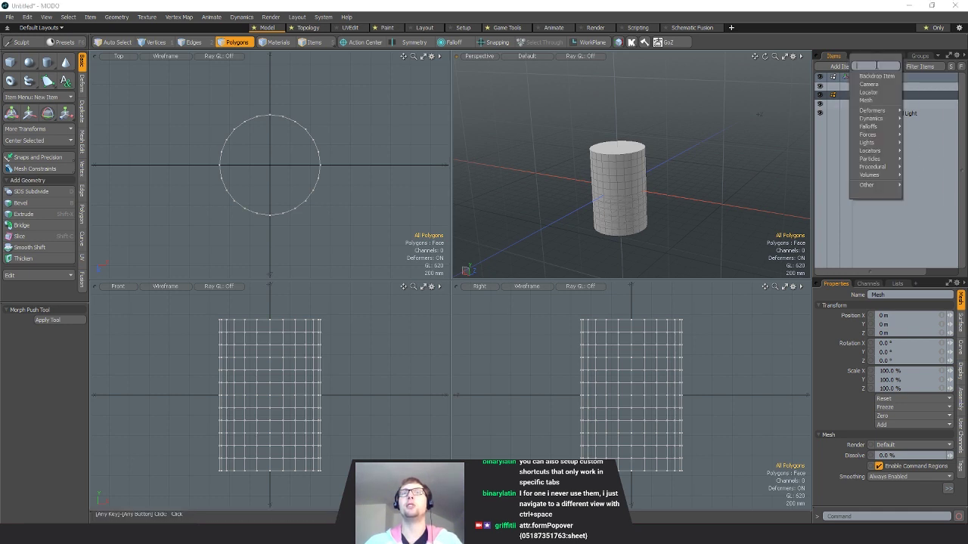
{"action": "left_click", "coordinate": [868, 84]}
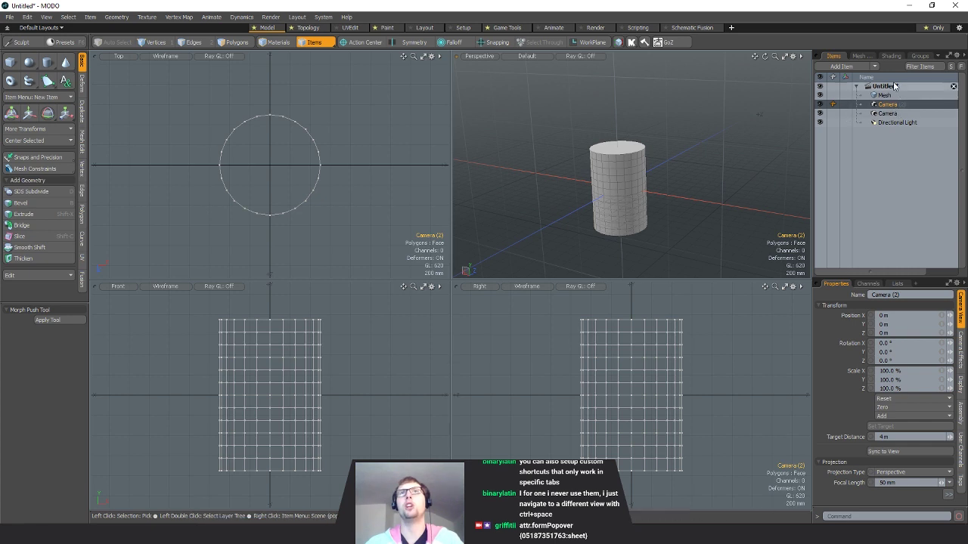
{"action": "left_click", "coordinate": [862, 67]}
{"action": "left_click", "coordinate": [865, 84]}
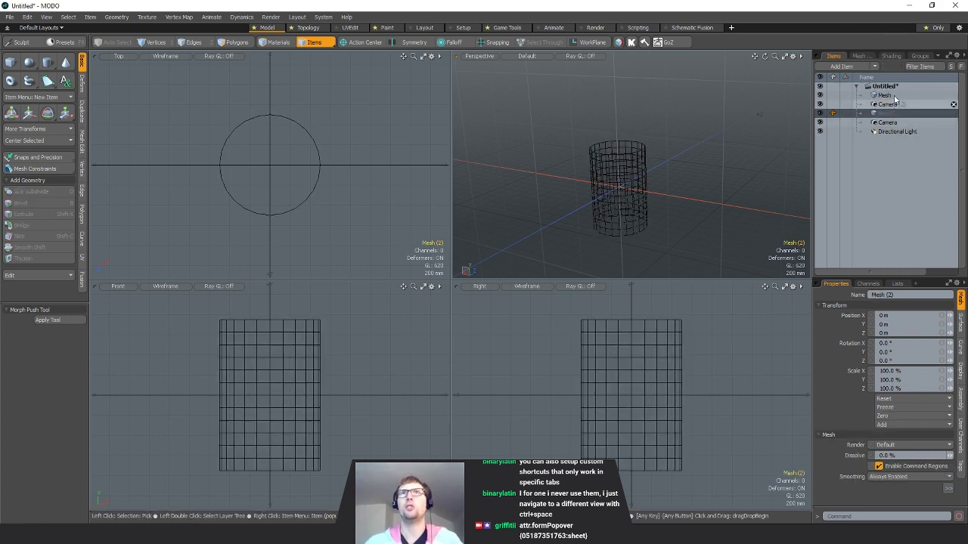
- Add a second Directional Light item to the scene
{"action": "left_click", "coordinate": [862, 67]}
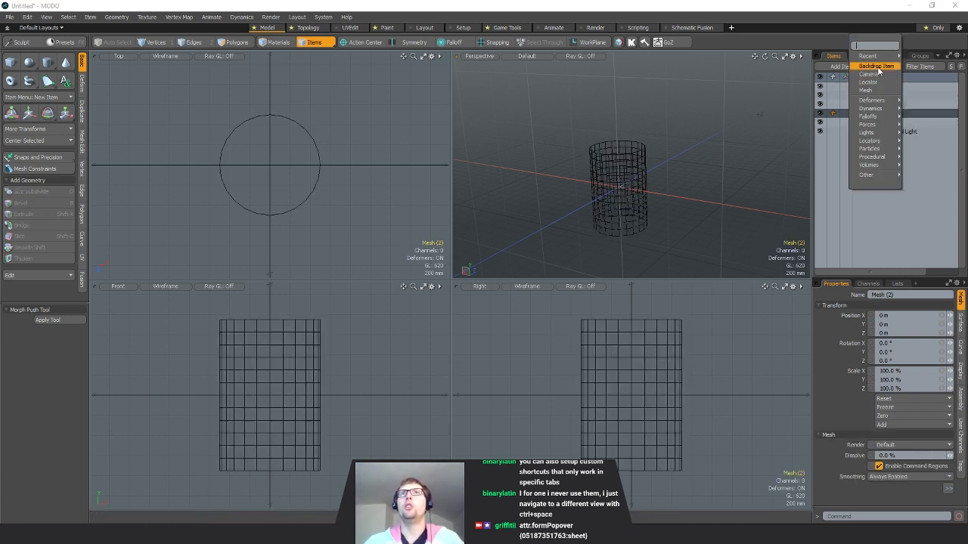
{"action": "mouse_move", "coordinate": [884, 136]}
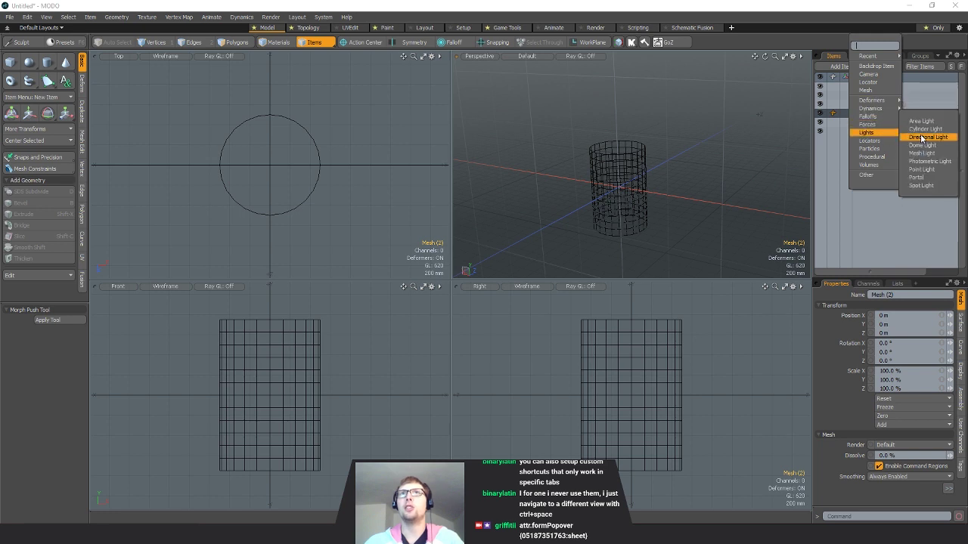
{"action": "left_click", "coordinate": [921, 138]}
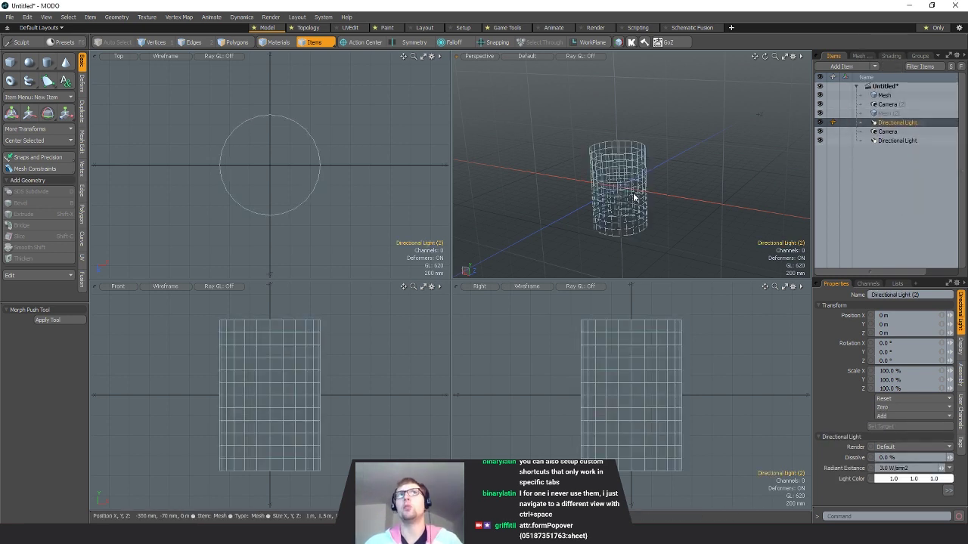
{"action": "left_click_drag", "start_coordinate": [656, 178], "coordinate": [669, 196], "text": "alt+shift"}
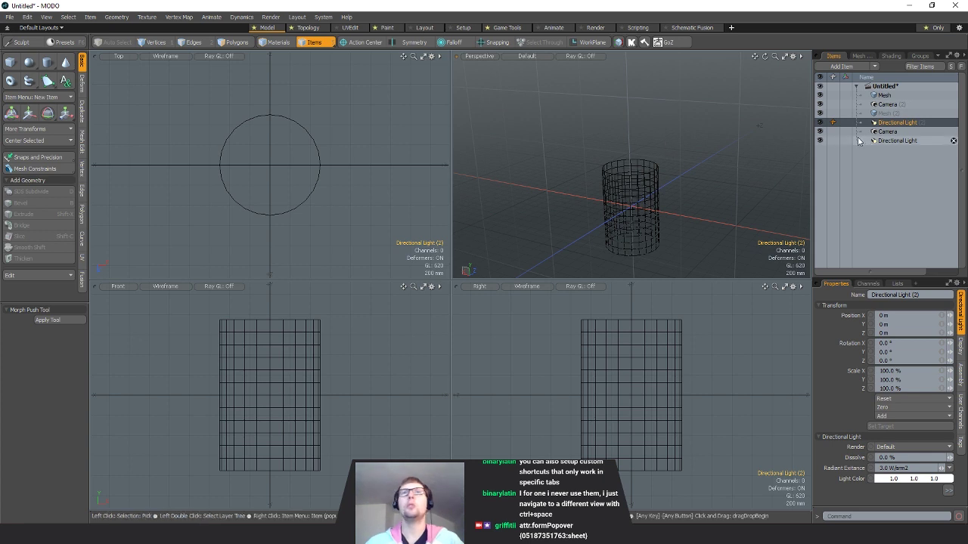
- Reorder the scene items so the second Directional Light follows the first Mesh and the second Camera follows the original Camera
{"action": "left_click_drag", "start_coordinate": [858, 141], "coordinate": [895, 137]}
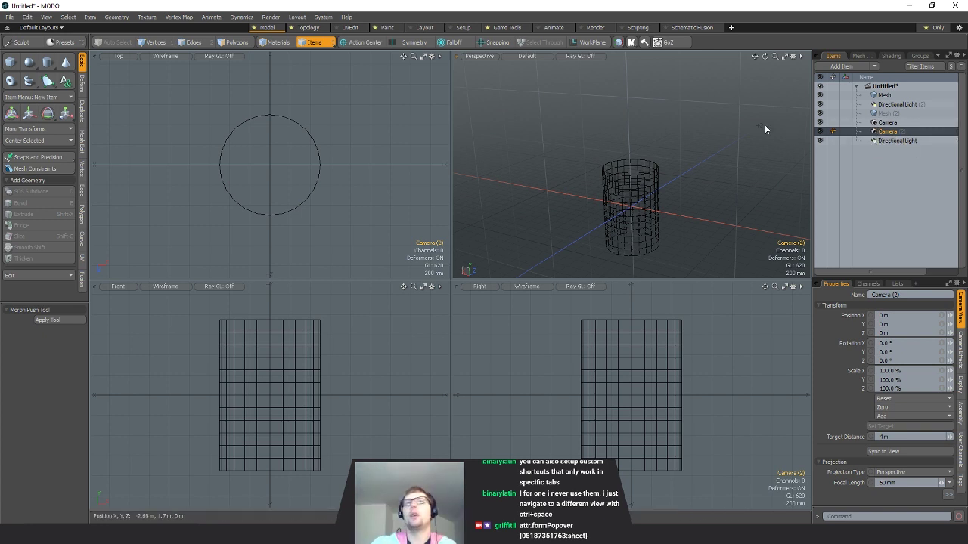
{"action": "left_click", "coordinate": [786, 151]}
{"action": "mouse_move", "coordinate": [736, 168]}
{"action": "left_mouse_down", "text": "alt"}
{"action": "mouse_move", "coordinate": [701, 190]}
{"action": "mouse_move", "coordinate": [730, 185]}
{"action": "left_mouse_up", "text": "alt"}
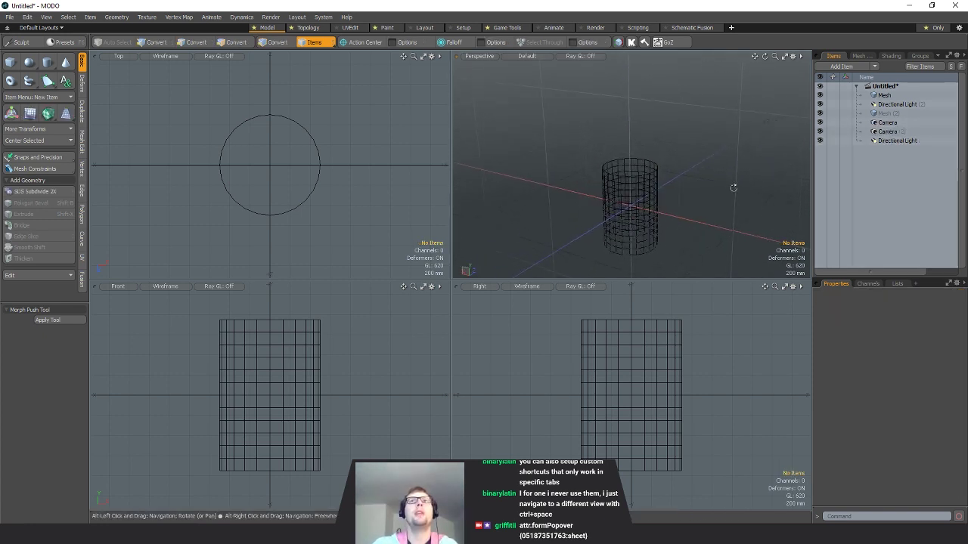
- Set the editor color of the second Directional Light item to Red and deselect it
{"action": "right_click", "coordinate": [889, 110]}
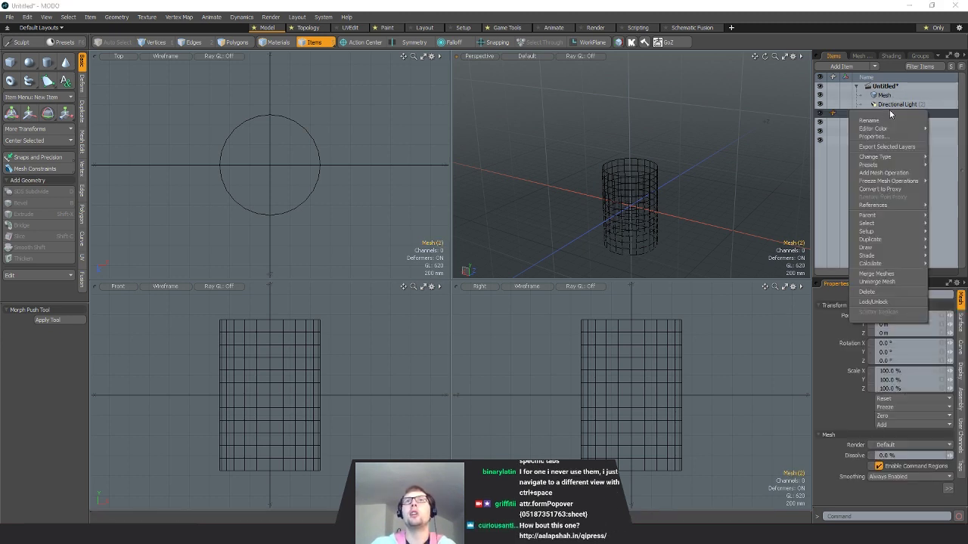
{"action": "left_click", "coordinate": [890, 97]}
{"action": "left_click", "coordinate": [890, 106]}
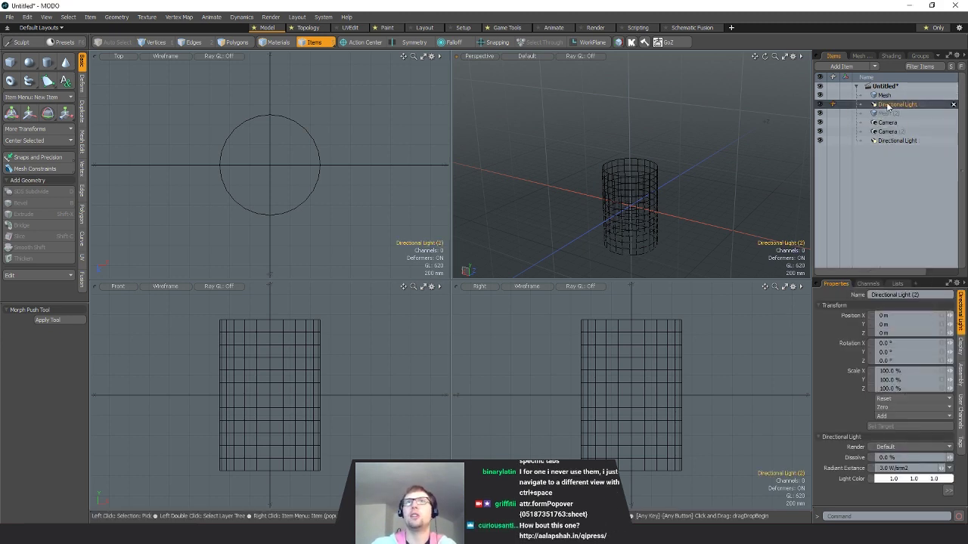
{"action": "right_click", "coordinate": [892, 106]}
{"action": "mouse_move", "coordinate": [895, 125]}
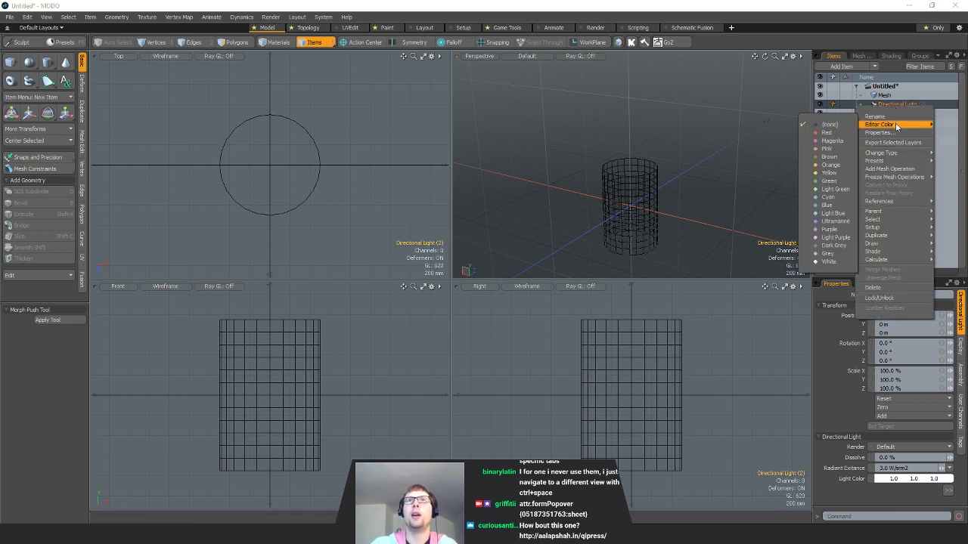
{"action": "left_click", "coordinate": [832, 133]}
{"action": "left_click", "coordinate": [705, 133]}
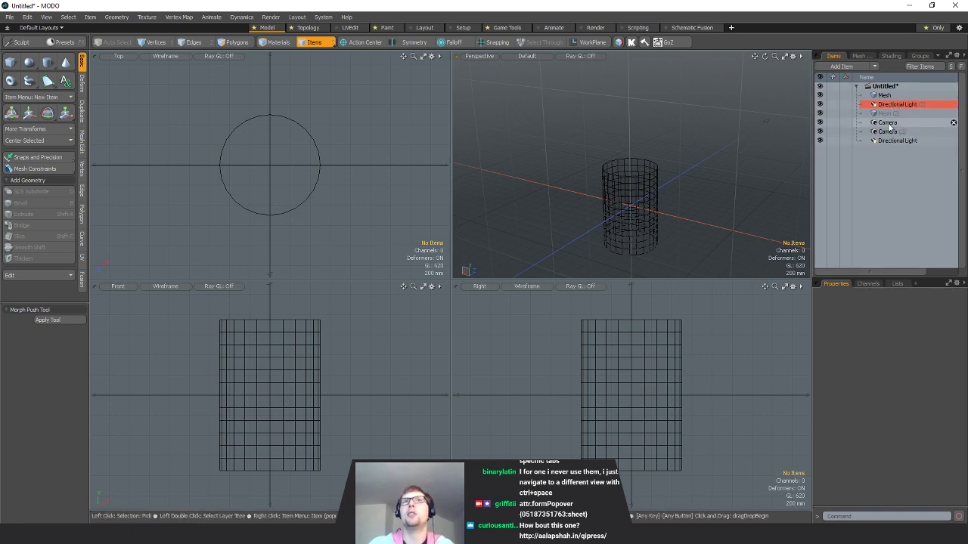
- Set the editor color of the original Camera item to Light Green and deselect it
{"action": "left_click", "coordinate": [896, 122]}
{"action": "right_click", "coordinate": [912, 124]}
{"action": "mouse_move", "coordinate": [908, 141]}
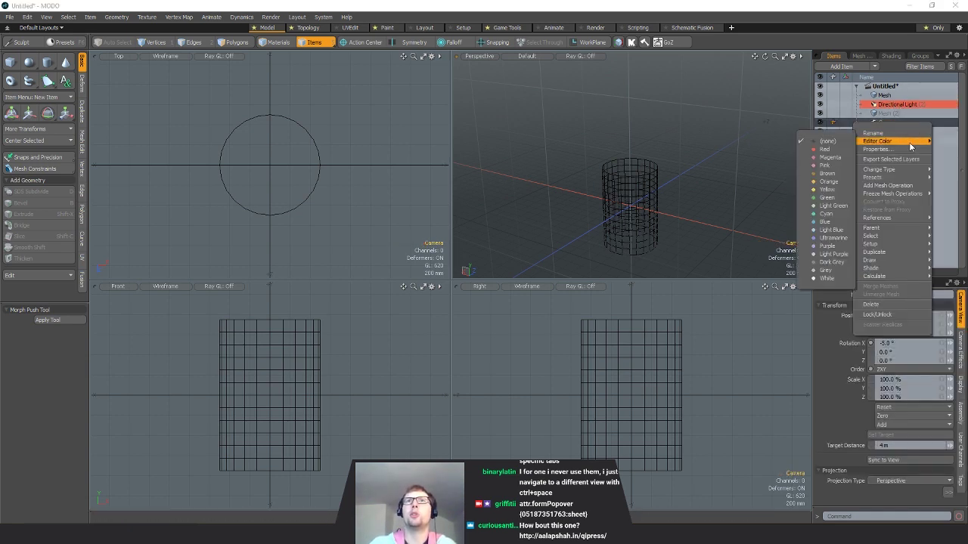
{"action": "left_click", "coordinate": [825, 206]}
{"action": "left_click", "coordinate": [793, 126]}
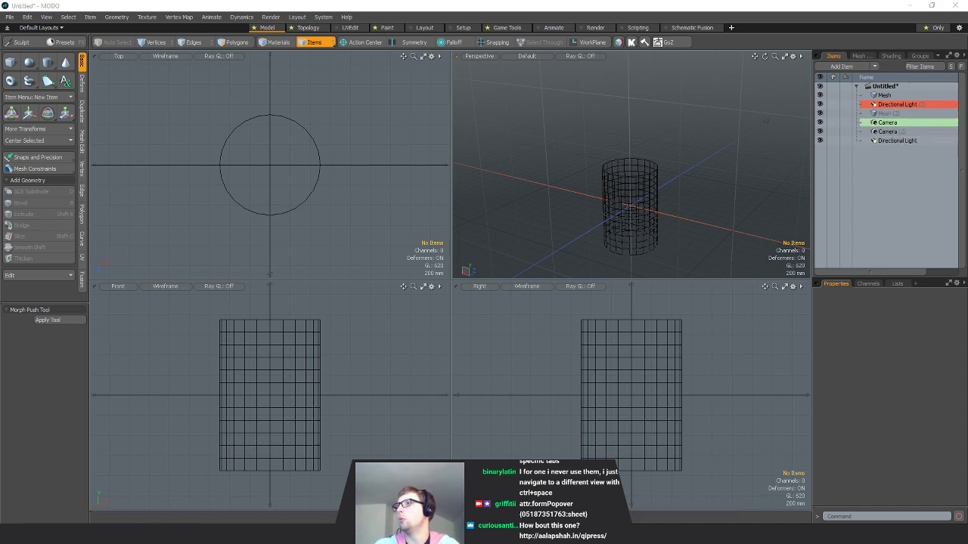
- Rename the cylinder's Mesh item as "iwnfienpgo"
{"action": "left_click", "coordinate": [892, 95]}
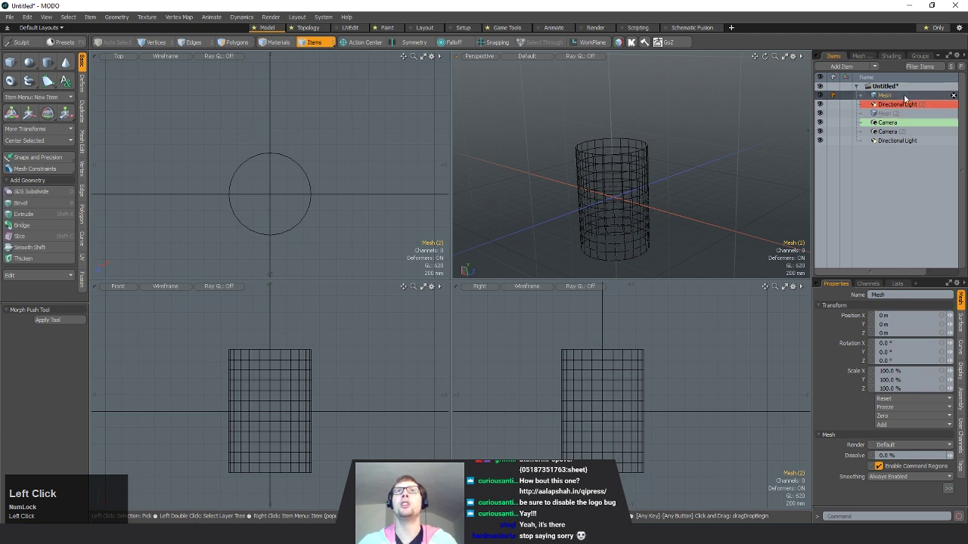
{"action": "left_click", "coordinate": [904, 98]}
{"action": "double_click", "coordinate": [892, 96]}
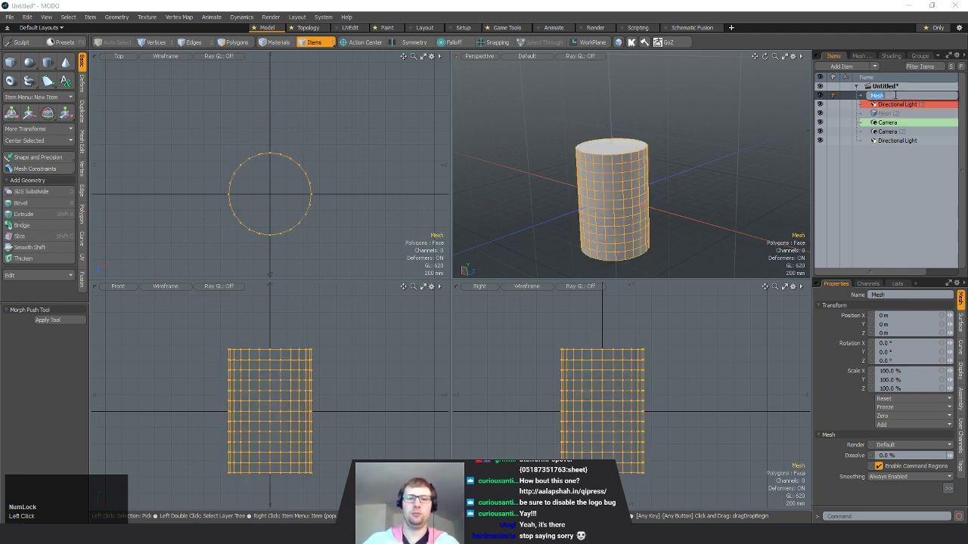
{"action": "type", "text": "iwnfienpgo"}
{"action": "key", "text": "Return"}
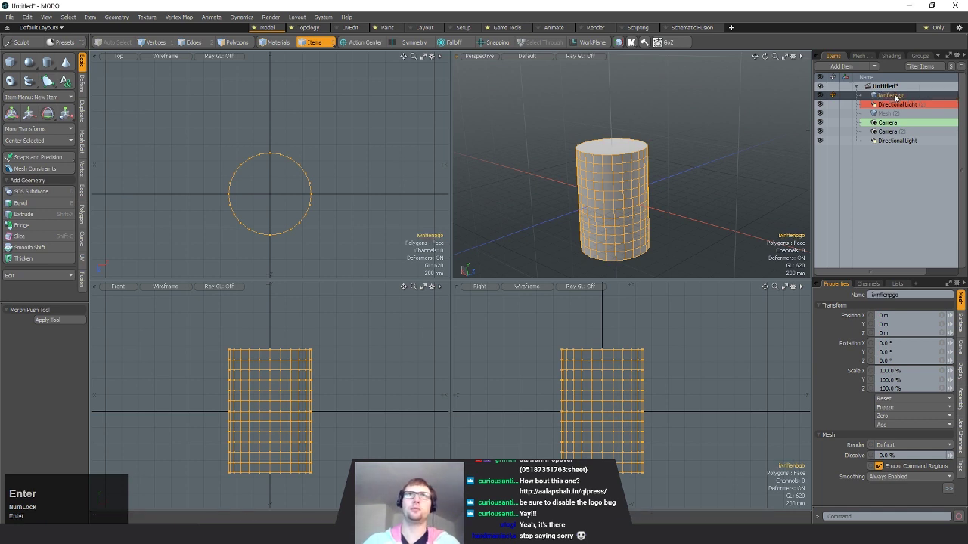
- Rename the empty Mesh (2) item as "rgsgsg"
{"action": "left_click", "coordinate": [894, 114]}
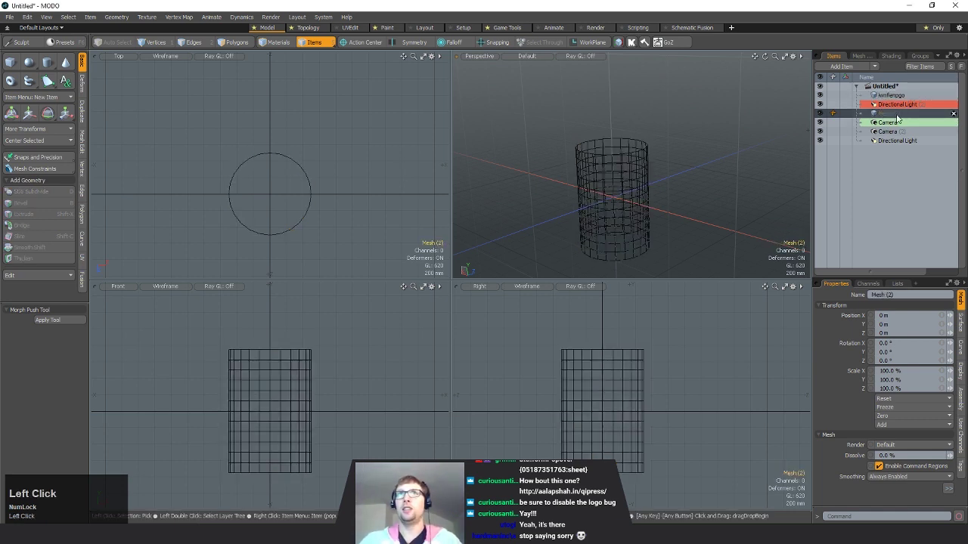
{"action": "type", "text": "rgsgsg"}
{"action": "left_click", "coordinate": [896, 109]}
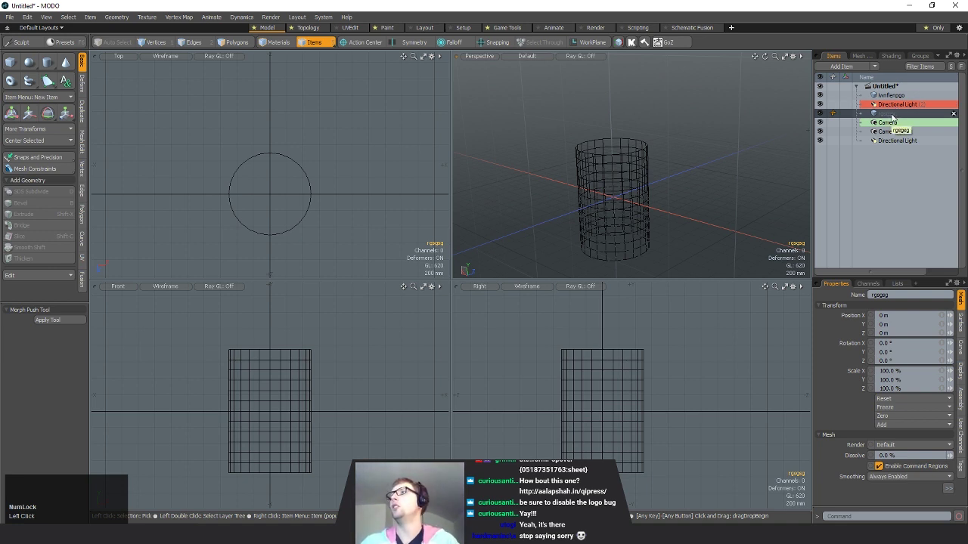
- Group the iwnfienpgo mesh, red Directional Light, rgsgsg mesh and green Camera under one Group Locator and expand it
{"action": "left_click", "coordinate": [892, 117]}
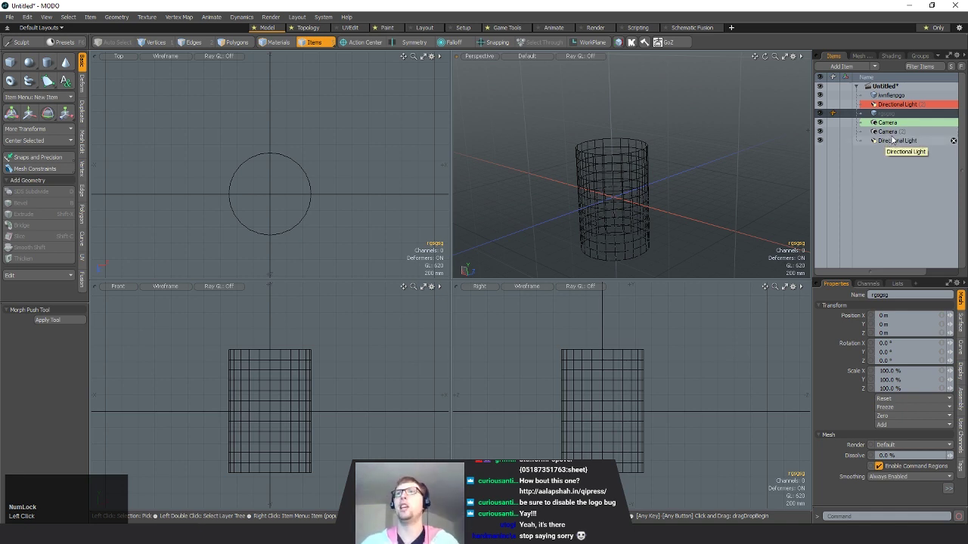
{"action": "left_click", "coordinate": [888, 123]}
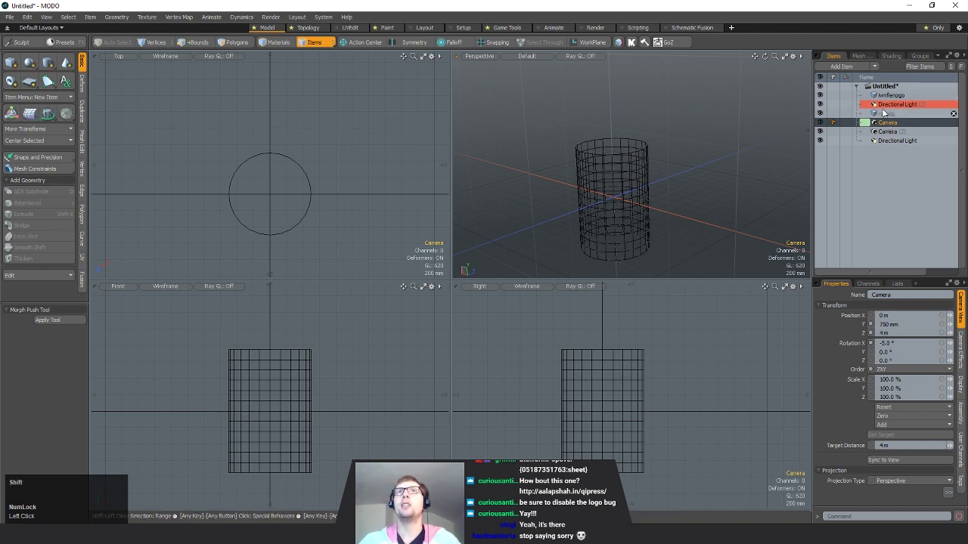
{"action": "left_click", "coordinate": [885, 112], "text": "shift"}
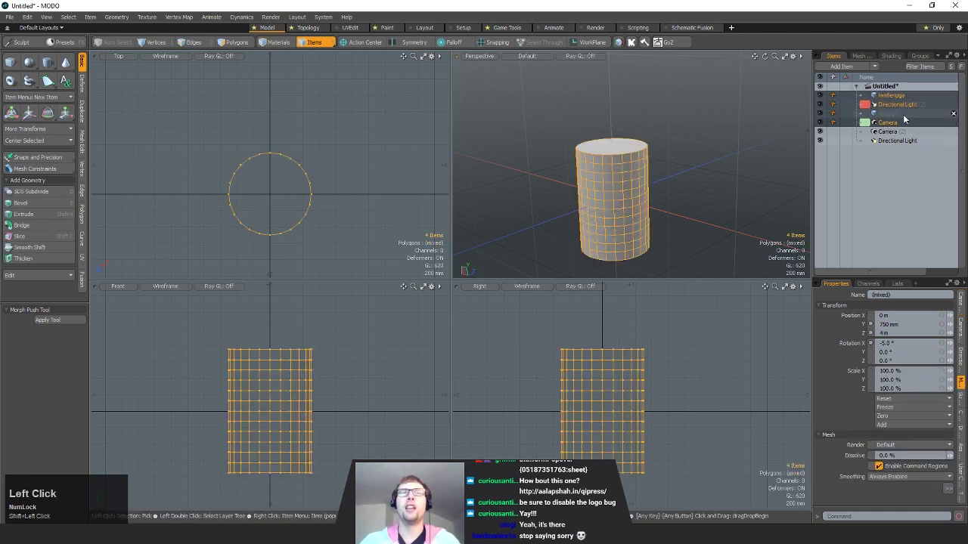
{"action": "left_click_drag", "start_coordinate": [687, 192], "coordinate": [704, 173], "text": "alt+shift"}
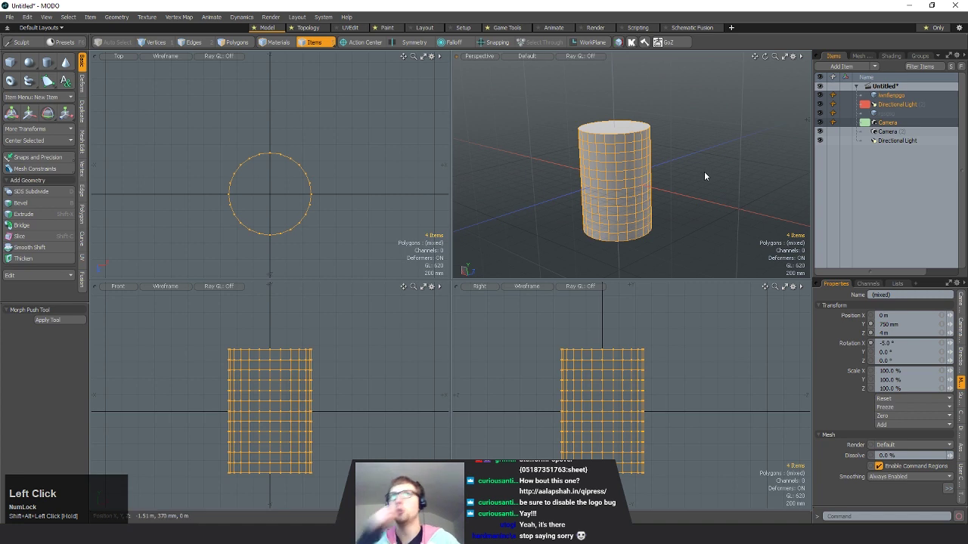
{"action": "key", "text": "ctrl+g"}
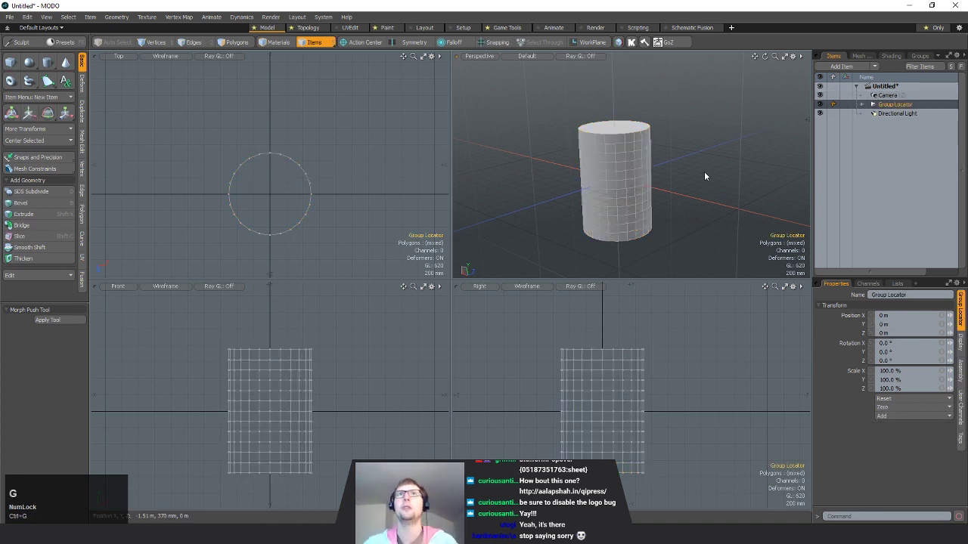
{"action": "left_click", "coordinate": [873, 105]}
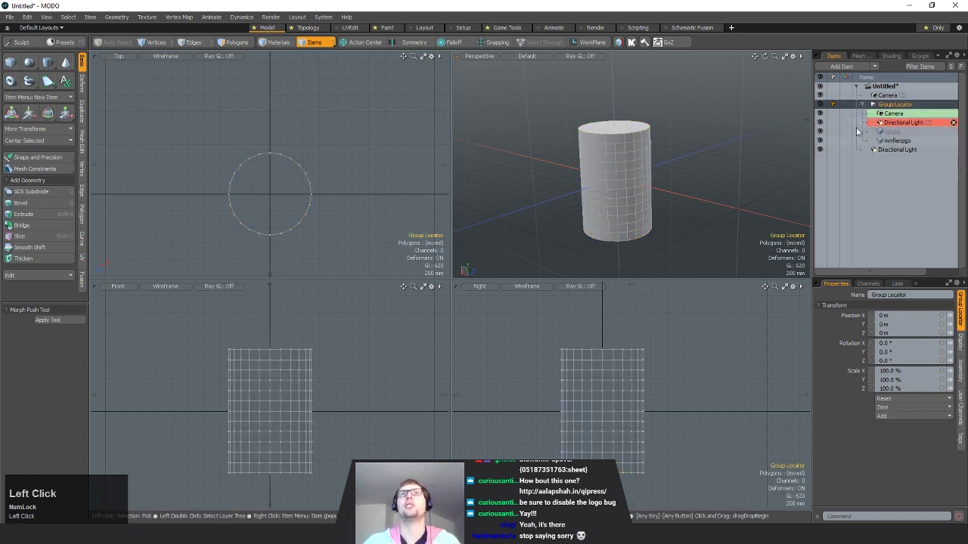
- Toggle the Group Locator's visibility off and on, and rename it as "seggsg"
{"action": "left_click", "coordinate": [819, 104]}
{"action": "left_click", "coordinate": [819, 104]}
{"action": "double_click", "coordinate": [900, 104]}
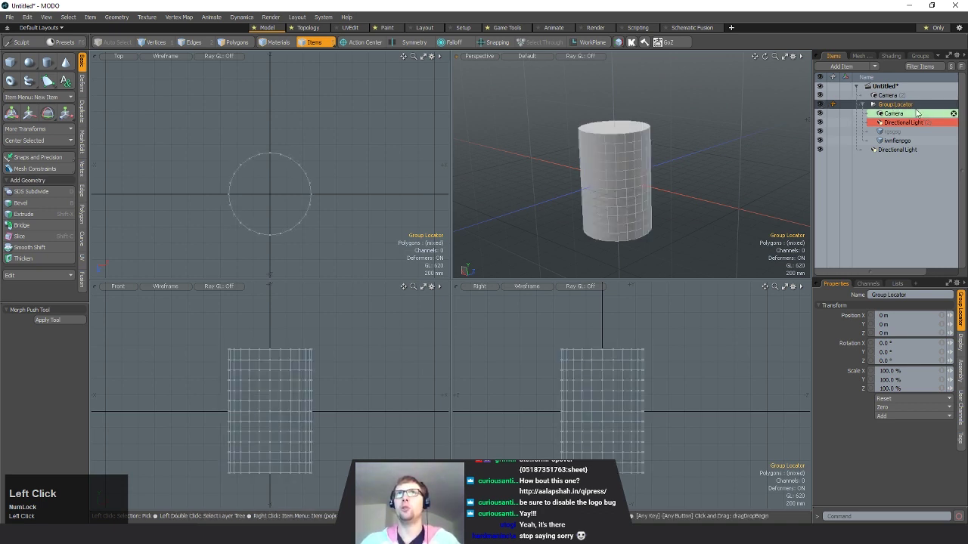
{"action": "type", "text": "seggsg"}
{"action": "key", "text": "Return"}
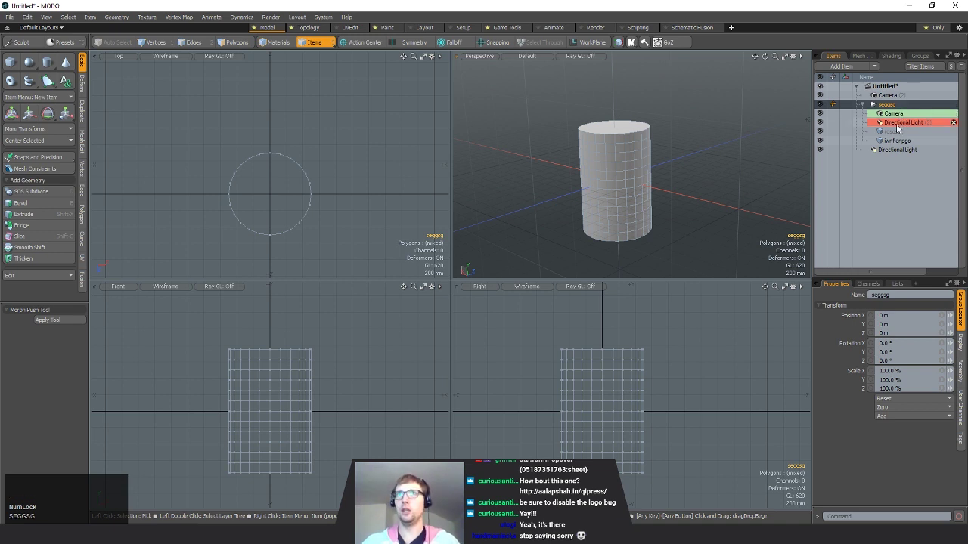
- Select the range of items from the rgsgsg mesh up to the green Camera inside the seggsg group
{"action": "left_click", "coordinate": [898, 132]}
{"action": "left_click", "coordinate": [897, 115], "text": "shift"}
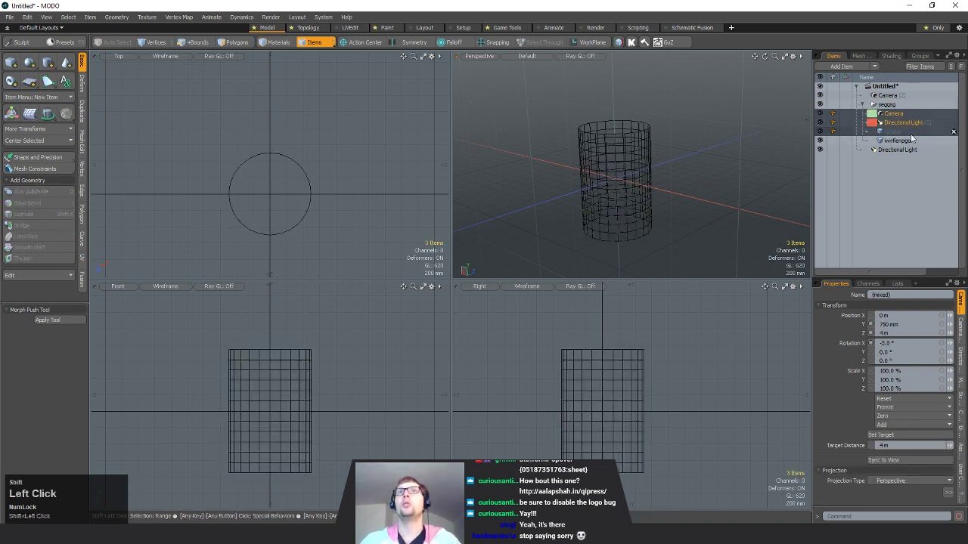
{"action": "key", "text": "shift"}
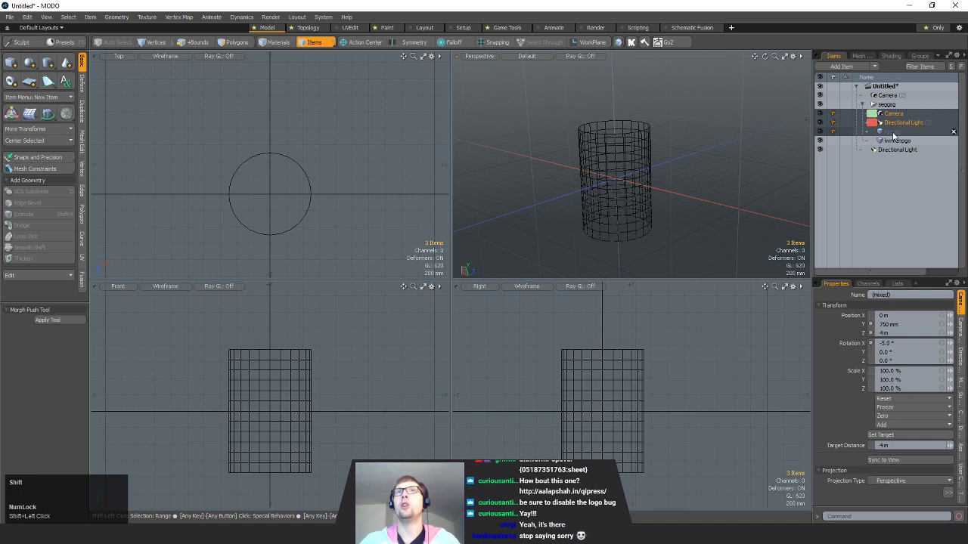
- Select only the green Camera and the rgsgsg mesh together, skipping the light, and reduce the selection to rgsgsg
{"action": "left_click", "coordinate": [889, 117]}
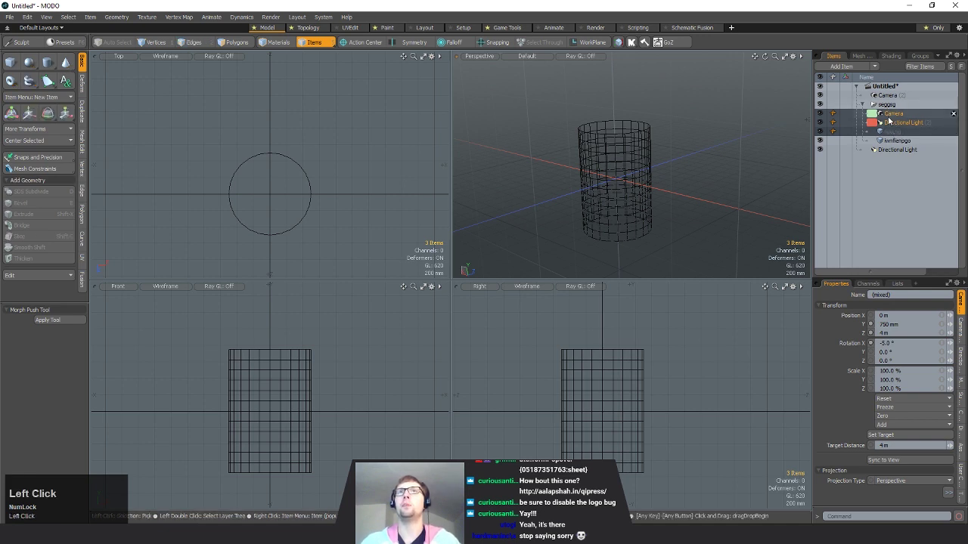
{"action": "left_click", "coordinate": [899, 133], "text": "ctrl"}
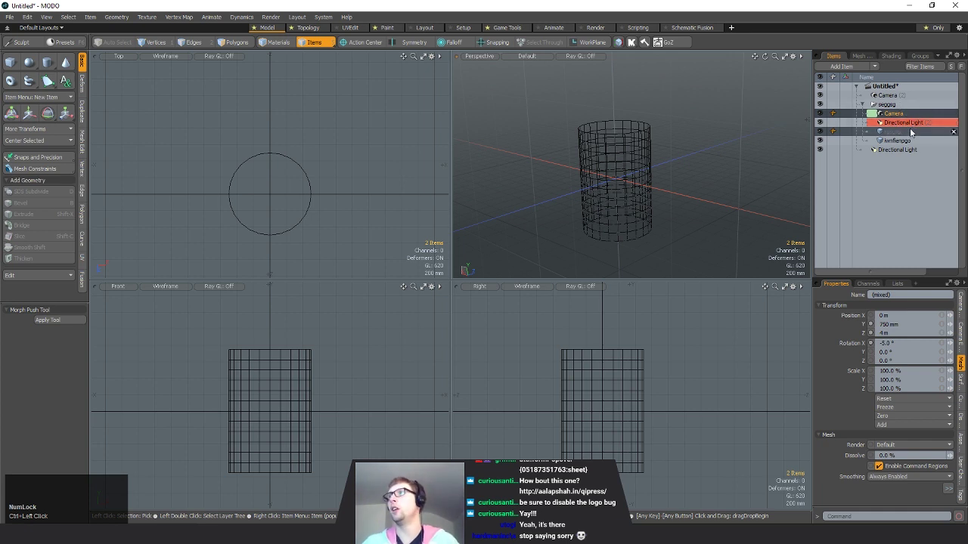
{"action": "left_click", "coordinate": [890, 116]}
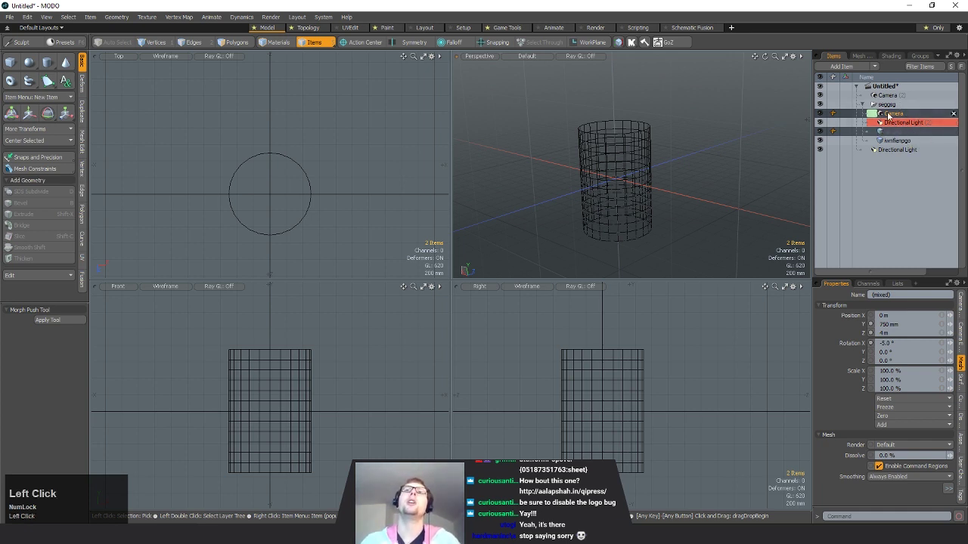
{"action": "left_click", "coordinate": [892, 132]}
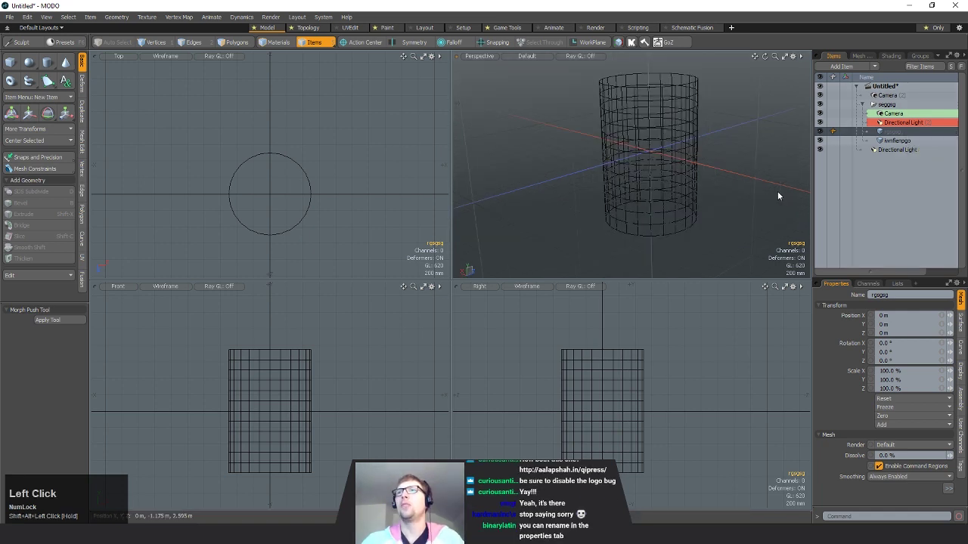
{"action": "mouse_move", "coordinate": [667, 177]}
{"action": "left_mouse_down", "text": "alt+shift"}
{"action": "mouse_move", "coordinate": [663, 195]}
{"action": "mouse_move", "coordinate": [668, 176]}
{"action": "left_mouse_up", "text": "alt+shift"}
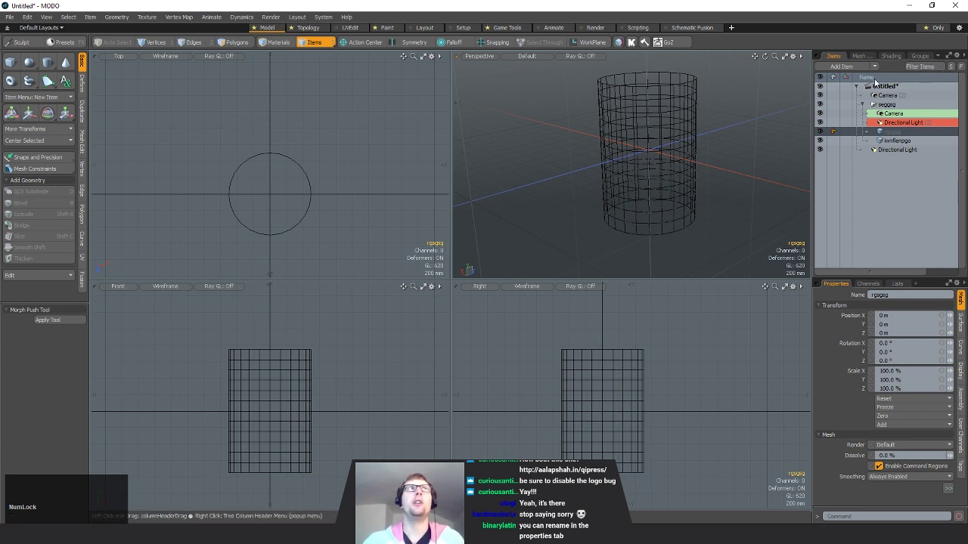
- Show the item search field and filter the Items list by "cam"
{"action": "left_click", "coordinate": [961, 66]}
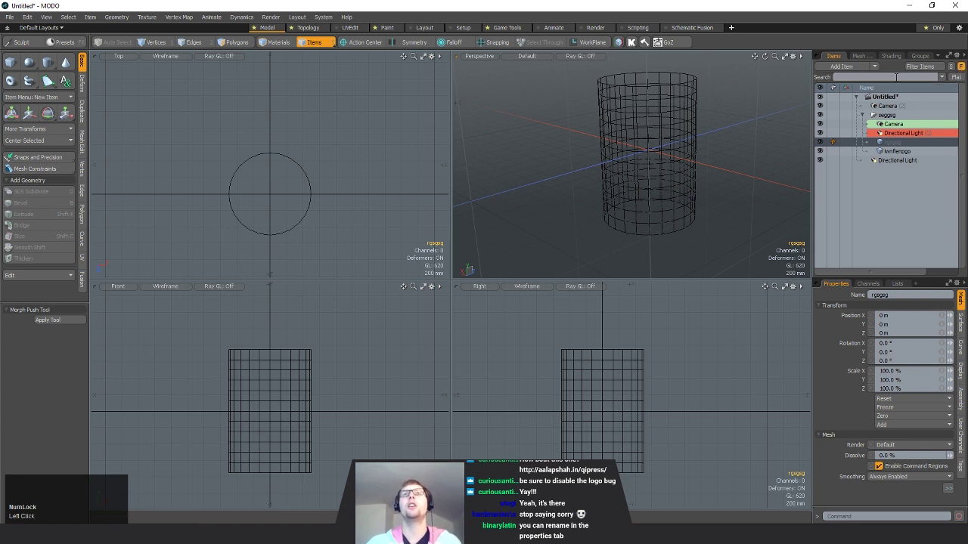
{"action": "type", "text": "cm"}
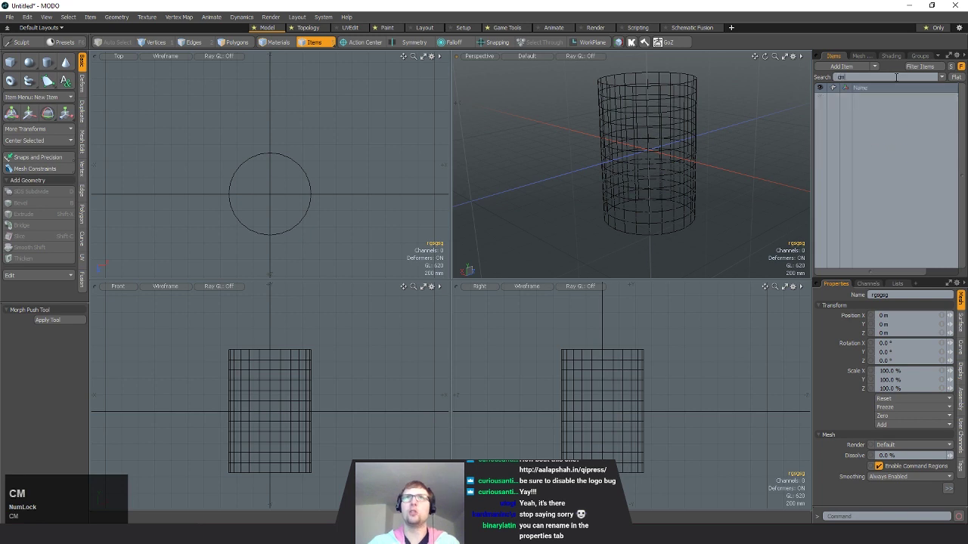
{"action": "type", "text": "a"}
{"action": "key", "text": "BackSpace"}
{"action": "key", "text": "BackSpace"}
{"action": "type", "text": "a"}
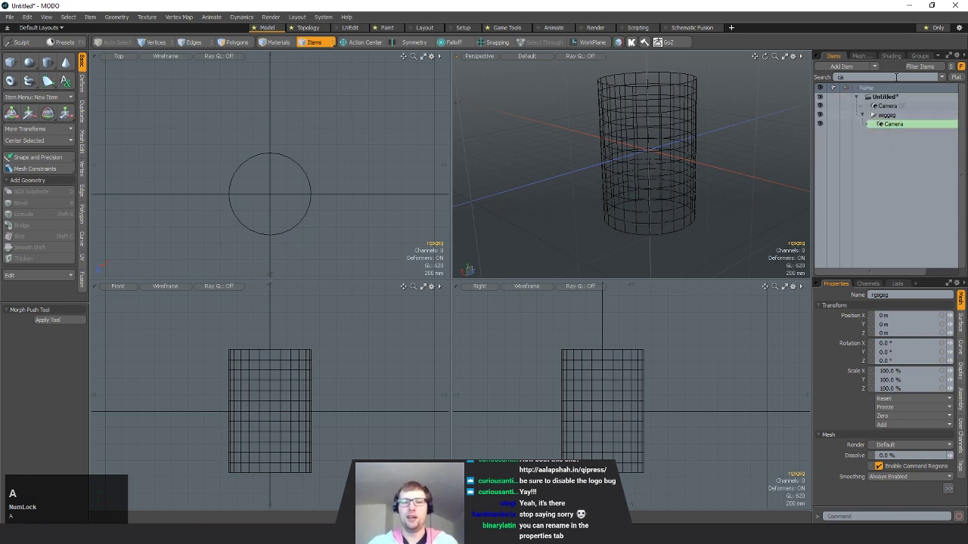
{"action": "type", "text": "m"}
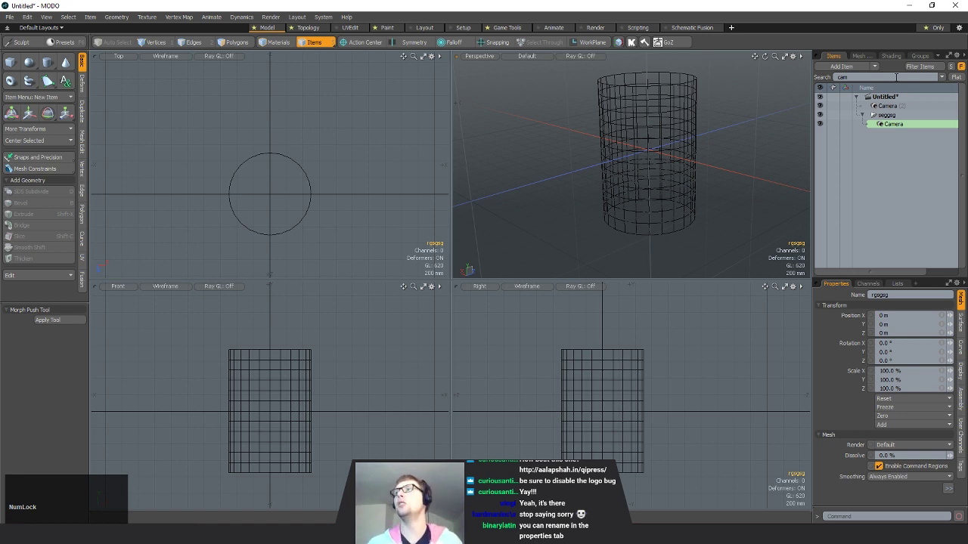
- Select the second Camera together with the seggsg group in the filtered list, and hide the item search field
{"action": "left_click", "coordinate": [896, 76]}
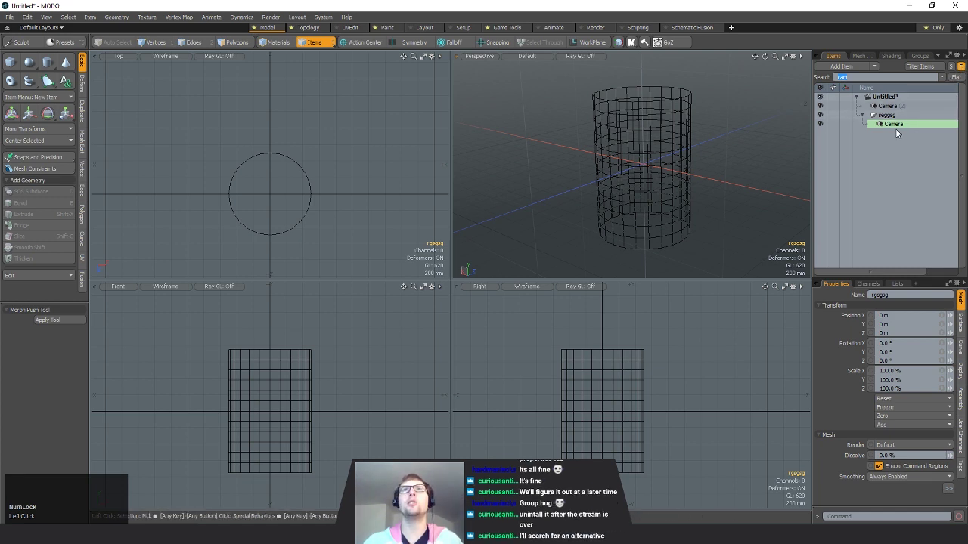
{"action": "left_click", "coordinate": [821, 110]}
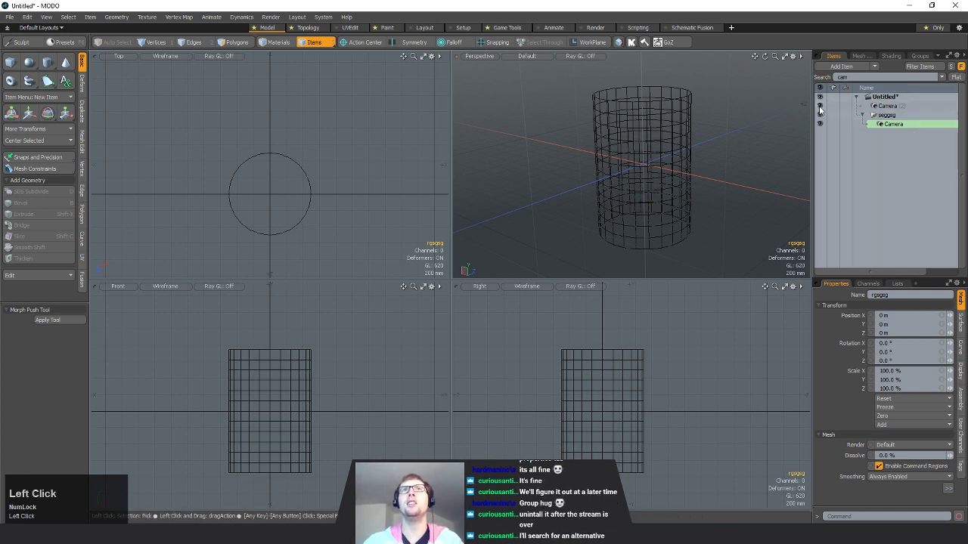
{"action": "left_click", "coordinate": [886, 112], "text": "shift"}
{"action": "left_click", "coordinate": [886, 107]}
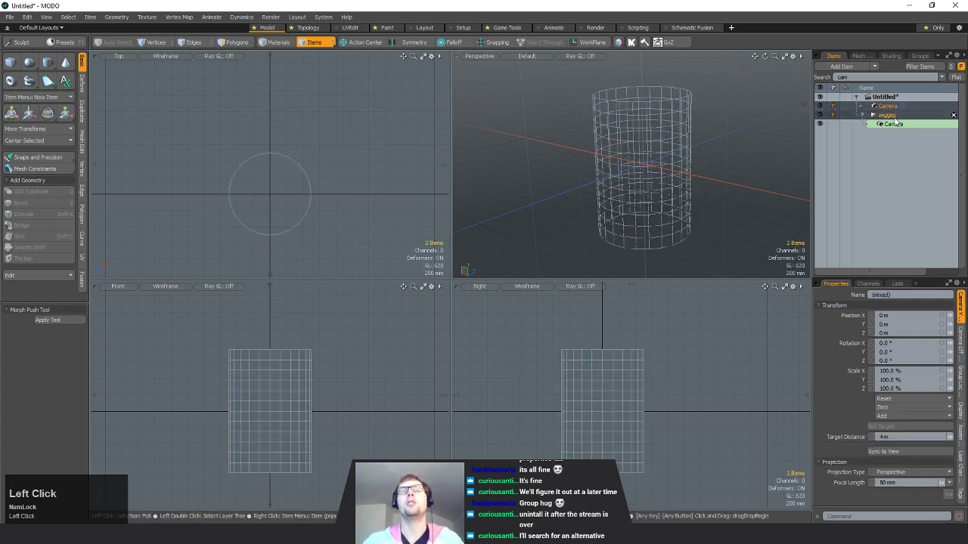
{"action": "left_click", "coordinate": [960, 67]}
{"action": "left_click", "coordinate": [960, 66]}
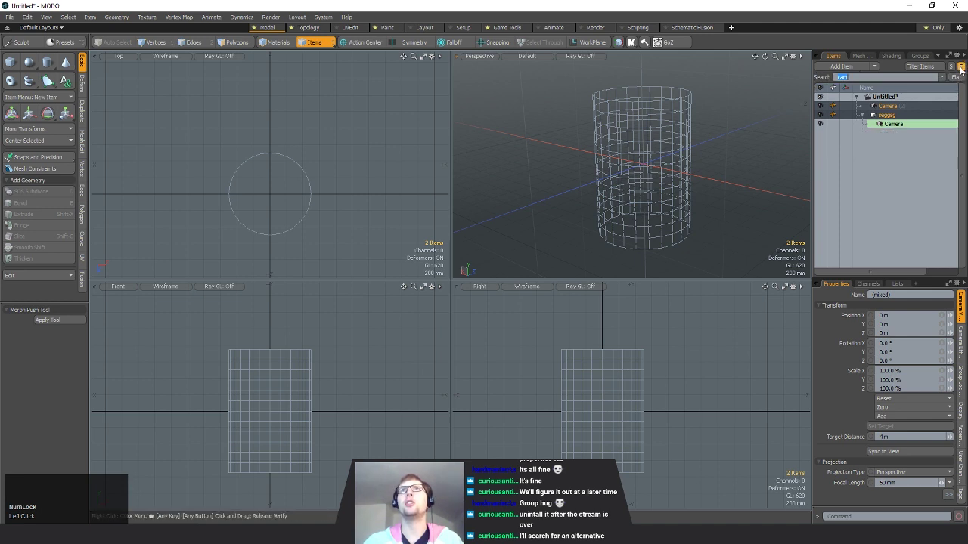
{"action": "left_click", "coordinate": [961, 66]}
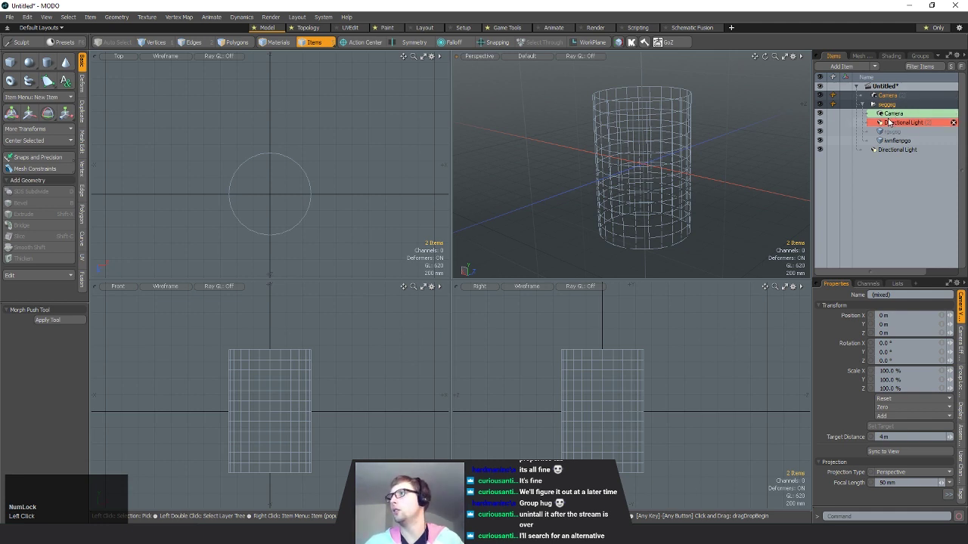
{"action": "left_click", "coordinate": [822, 129]}
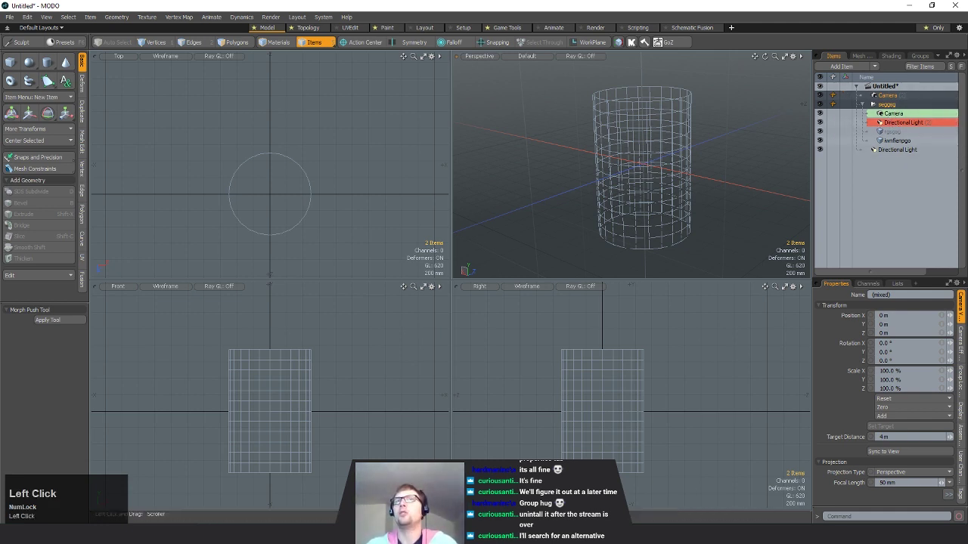
- Zoom and pan the viewports away from the cylinder, and select the iwnfienpgo mesh in Items mode
{"action": "left_click_drag", "start_coordinate": [692, 218], "coordinate": [660, 182], "text": "ctrl+alt"}
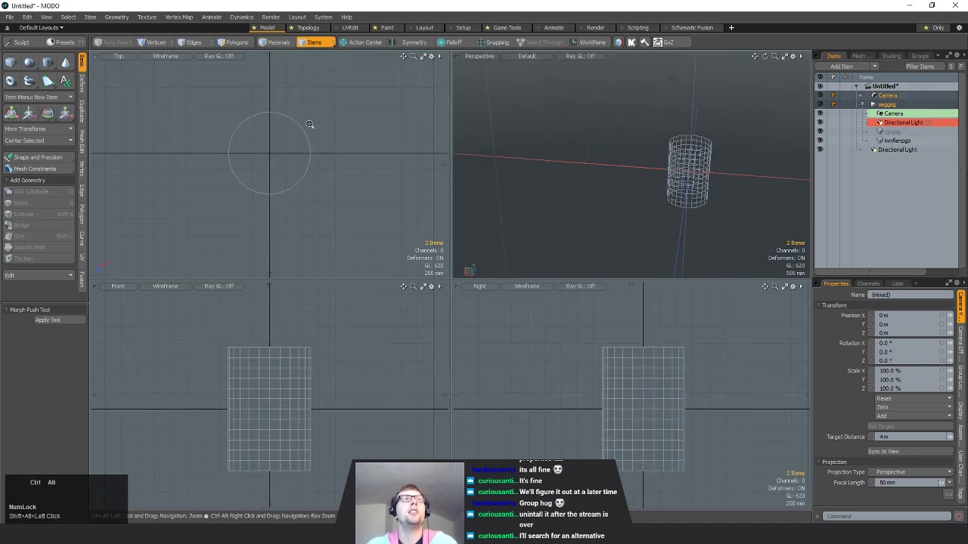
{"action": "left_click_drag", "start_coordinate": [310, 123], "coordinate": [295, 198], "text": "ctrl+alt"}
{"action": "left_click_drag", "start_coordinate": [295, 199], "coordinate": [263, 160], "text": "alt"}
{"action": "left_click_drag", "start_coordinate": [764, 217], "coordinate": [731, 204], "text": "alt"}
{"action": "left_click_drag", "start_coordinate": [731, 205], "coordinate": [693, 212], "text": "alt+shift"}
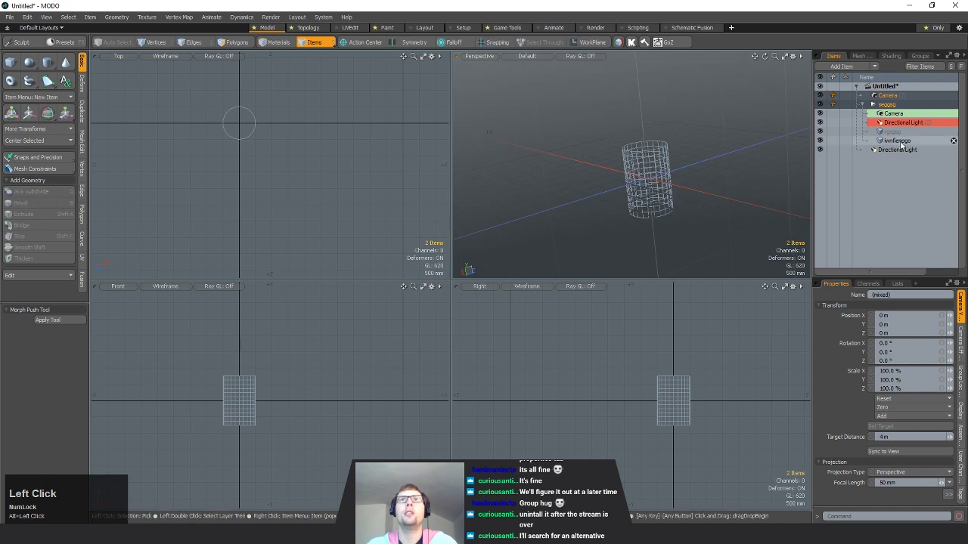
{"action": "left_click", "coordinate": [899, 142]}
{"action": "key", "text": "4"}
{"action": "left_click_drag", "start_coordinate": [587, 220], "coordinate": [662, 180], "text": "alt"}
{"action": "left_click_drag", "start_coordinate": [726, 335], "coordinate": [670, 341], "text": "ctrl+alt"}
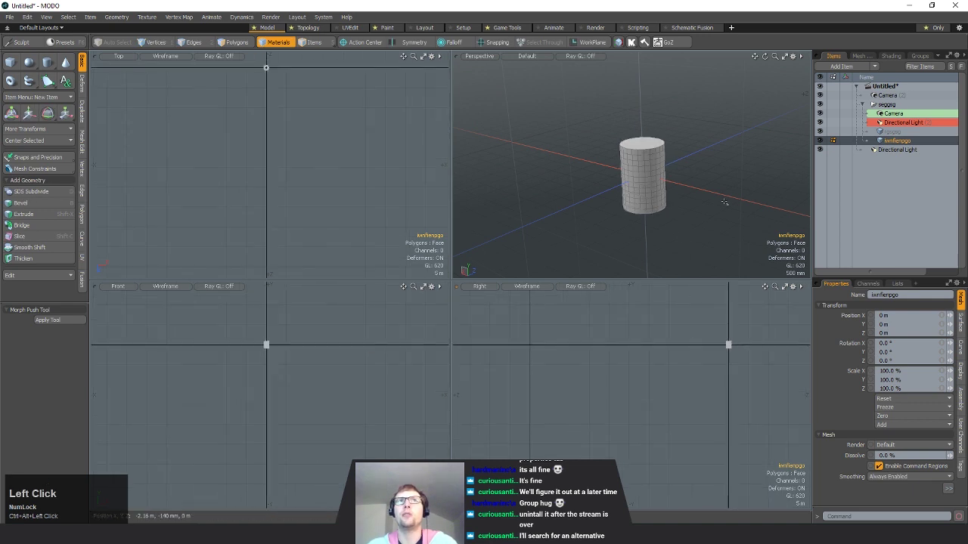
{"action": "key", "text": "5"}
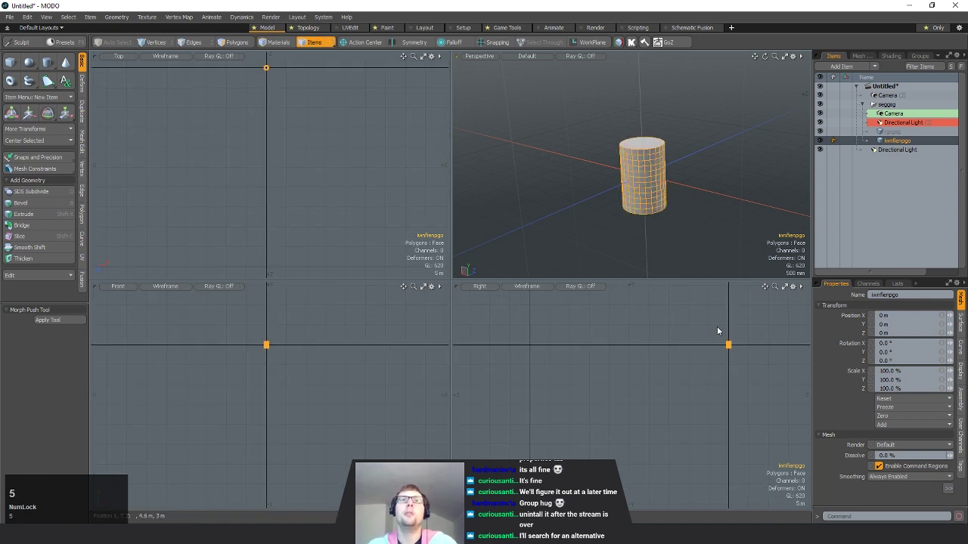
- Fit the selected cylinder mesh to the perspective viewport and to the orthographic viewports
{"action": "left_click", "coordinate": [654, 183]}
{"action": "key", "text": "shift+a"}
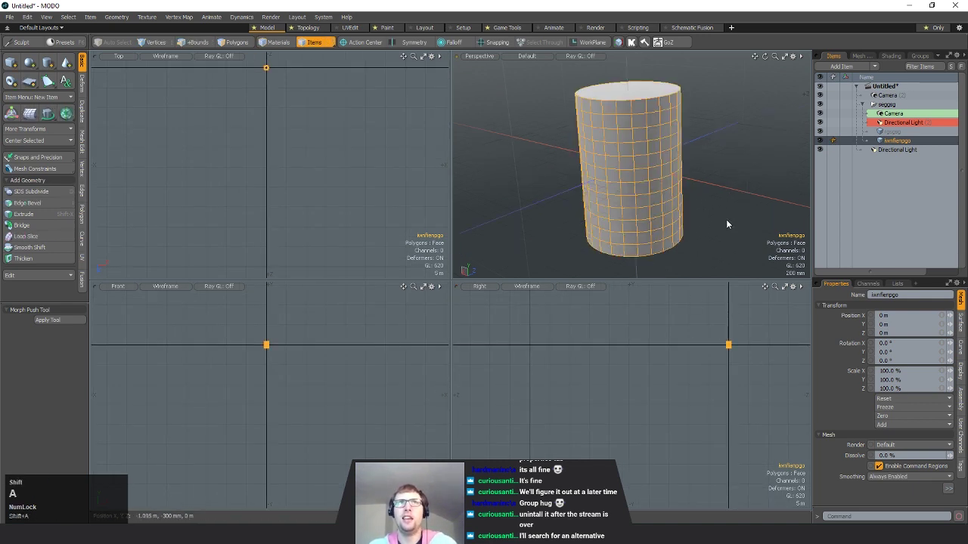
{"action": "key", "text": "shift+a"}
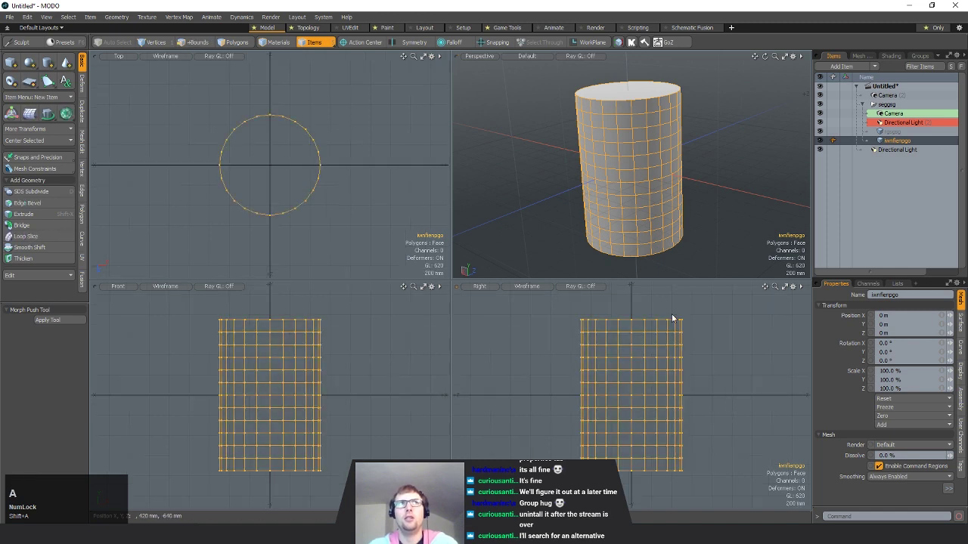
{"action": "left_click_drag", "start_coordinate": [654, 236], "coordinate": [677, 208], "text": "alt+shift"}
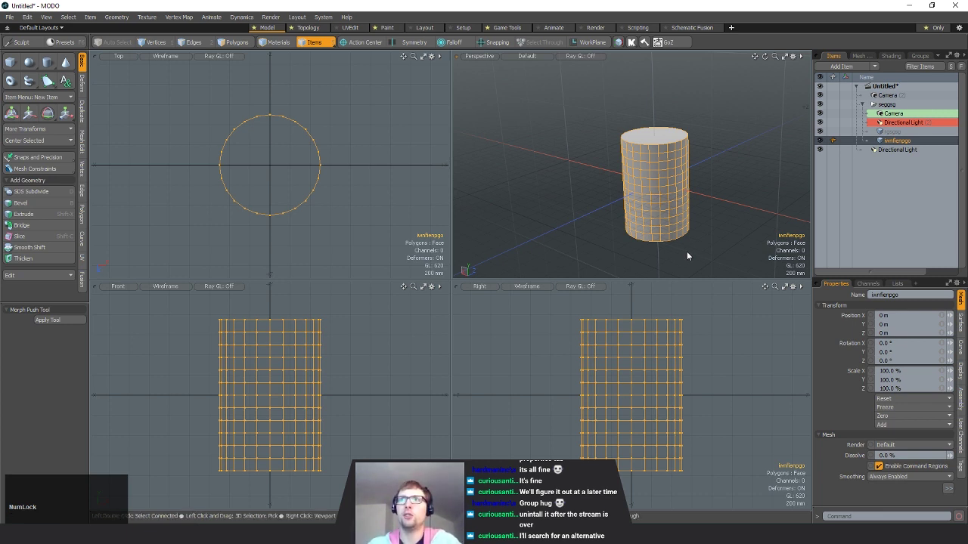
{"action": "left_click_drag", "start_coordinate": [681, 200], "coordinate": [677, 185], "text": "alt+shift"}
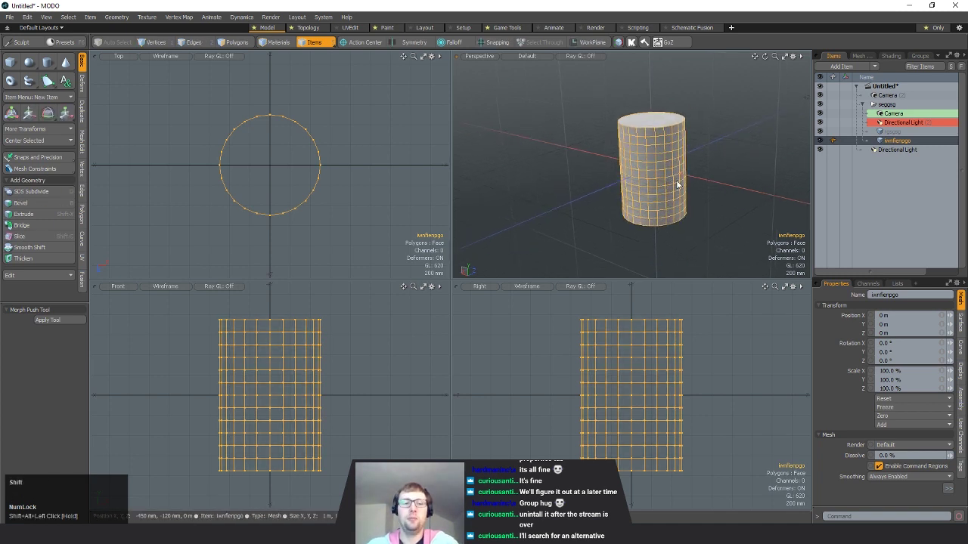
{"action": "key", "text": "shift+a"}
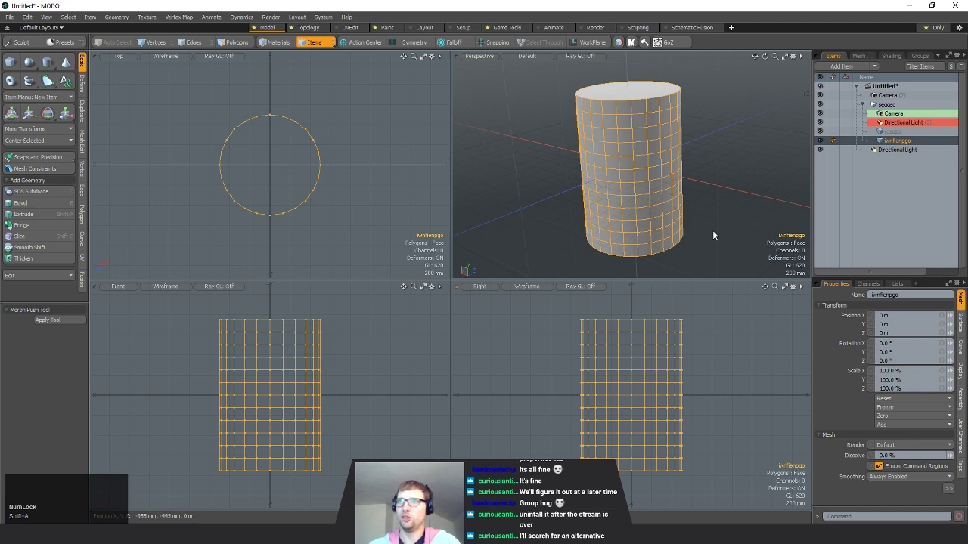
{"action": "left_click", "coordinate": [678, 167]}
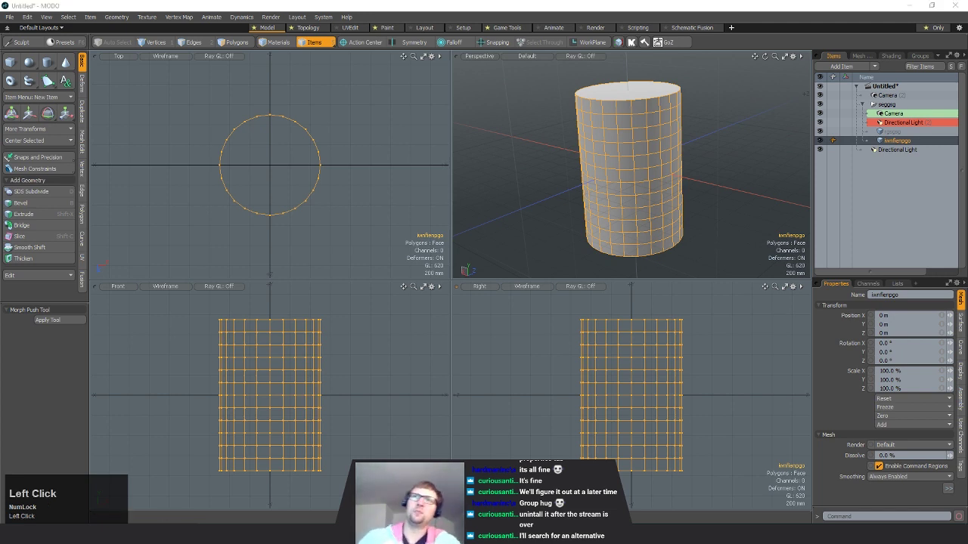
- Move the rgsgsg mesh out of the seggsg group, placing it just above the group in the item list
{"action": "mouse_move", "coordinate": [677, 166]}
{"action": "left_mouse_down", "text": "alt"}
{"action": "mouse_move", "coordinate": [713, 199]}
{"action": "mouse_move", "coordinate": [691, 211]}
{"action": "mouse_move", "coordinate": [525, 210]}
{"action": "mouse_move", "coordinate": [766, 183]}
{"action": "mouse_move", "coordinate": [714, 160]}
{"action": "mouse_move", "coordinate": [722, 183]}
{"action": "mouse_move", "coordinate": [661, 158]}
{"action": "mouse_move", "coordinate": [692, 173]}
{"action": "left_mouse_up", "text": "alt"}
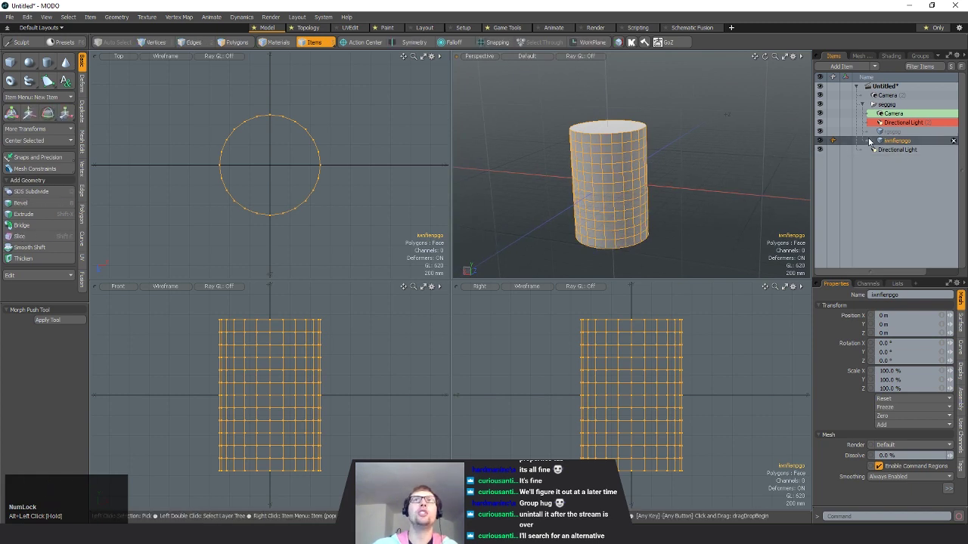
{"action": "left_click", "coordinate": [904, 131]}
{"action": "mouse_move", "coordinate": [753, 153]}
{"action": "left_mouse_down", "text": "alt+shift"}
{"action": "mouse_move", "coordinate": [760, 135]}
{"action": "mouse_move", "coordinate": [748, 149]}
{"action": "left_mouse_up", "text": "alt+shift"}
{"action": "left_click_drag", "start_coordinate": [887, 131], "coordinate": [888, 104]}
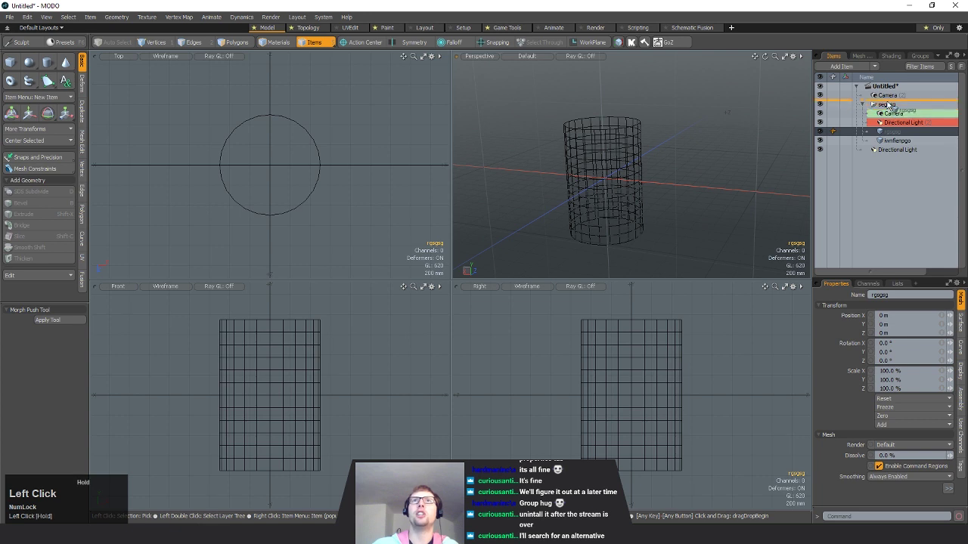
- Close the current scene without saving, and add three more mesh items to the fresh scene
{"action": "key", "text": "ctrl+w"}
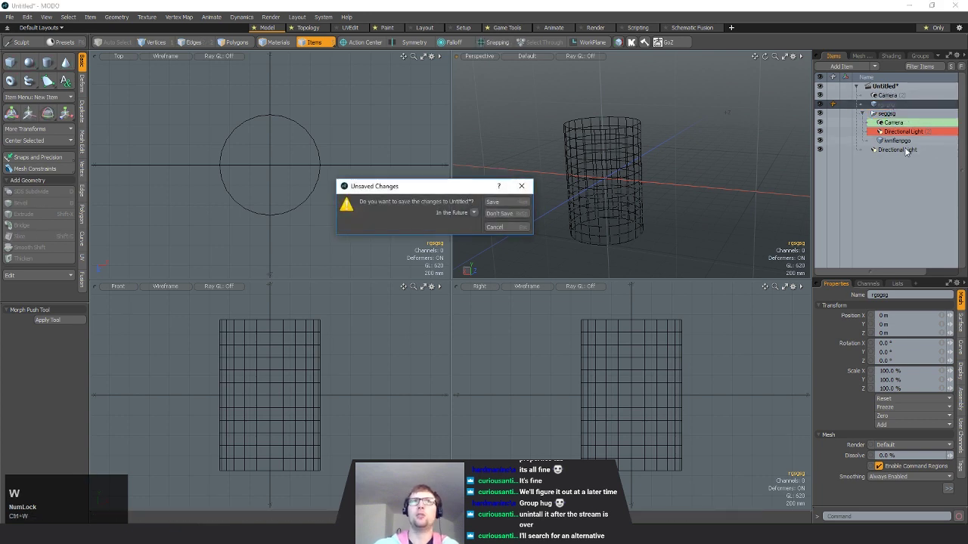
{"action": "key", "text": "BackSpace"}
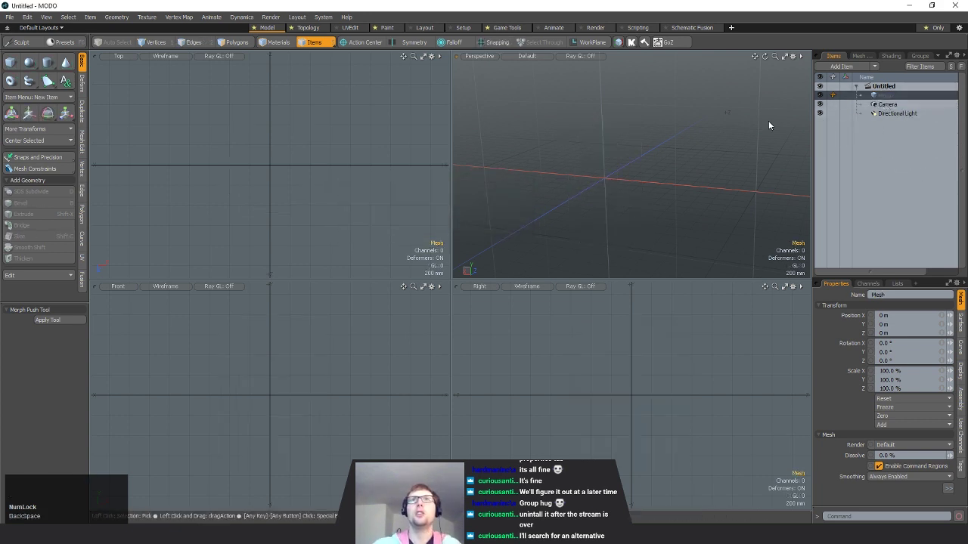
{"action": "left_click_drag", "start_coordinate": [793, 123], "coordinate": [779, 134], "text": "alt+shift"}
{"action": "key", "text": "n"}
{"action": "key", "text": "n"}
{"action": "key", "text": "n"}
- Leave Items mode and select the empty Mesh (2), Mesh (3) and Mesh (4) layers one after another
{"action": "left_click", "coordinate": [832, 95]}
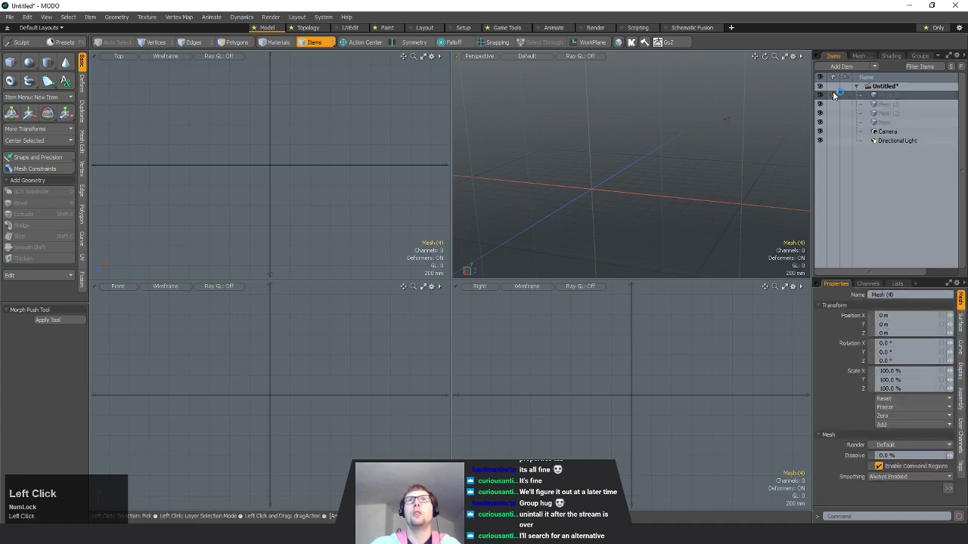
{"action": "left_click", "coordinate": [885, 113]}
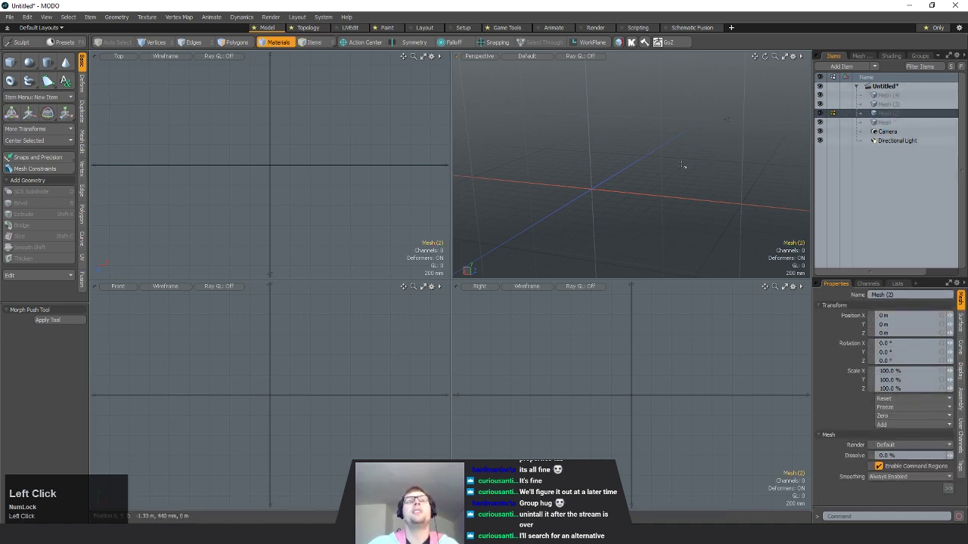
{"action": "left_click_drag", "start_coordinate": [682, 164], "coordinate": [647, 168], "text": "alt+shift"}
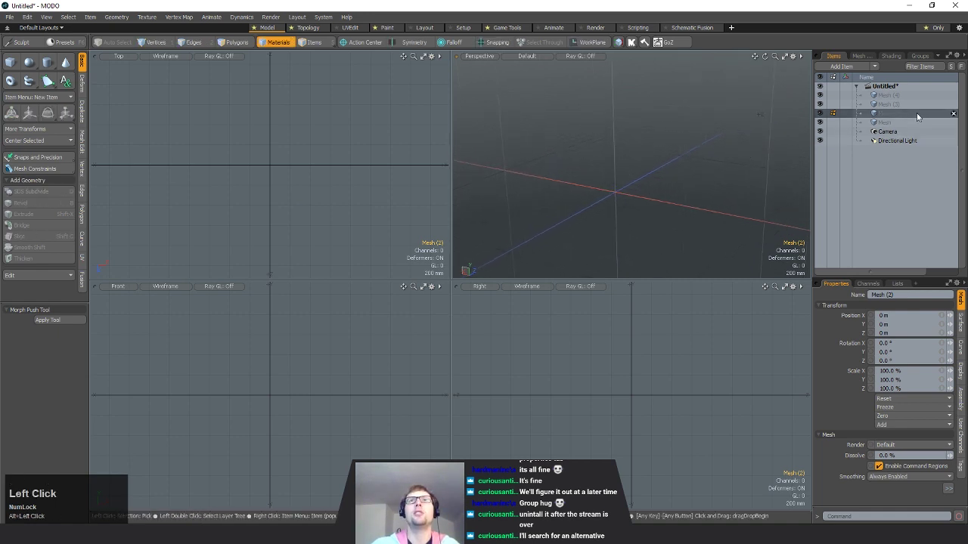
{"action": "left_click", "coordinate": [890, 104]}
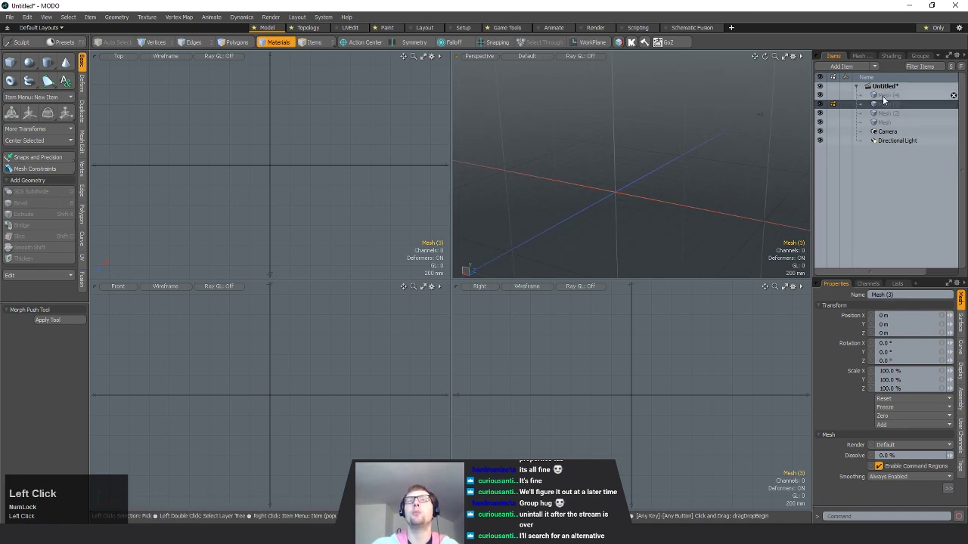
{"action": "left_click", "coordinate": [889, 96]}
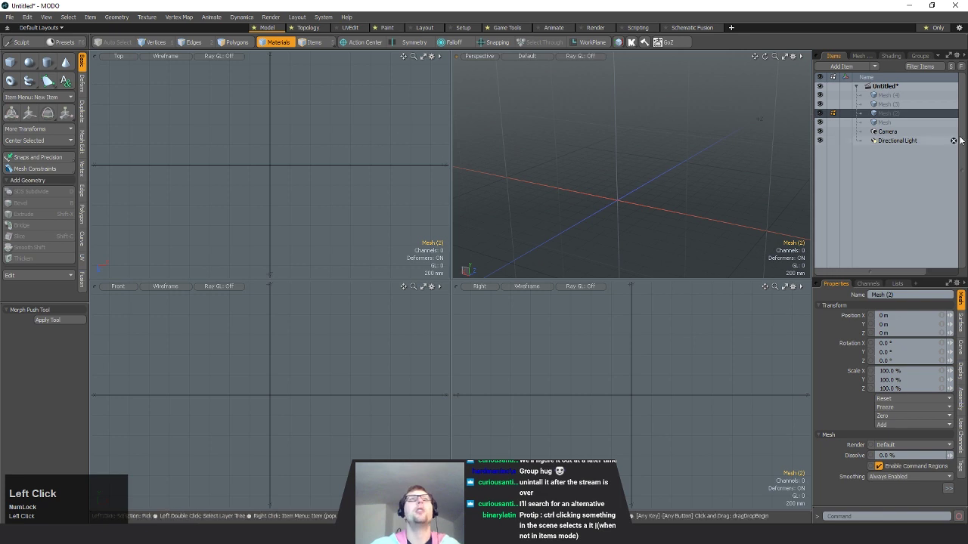
- Create a default cube in the Mesh (4) layer and a default cylinder in the Mesh (2) layer
{"action": "left_click", "coordinate": [883, 95]}
{"action": "left_click", "coordinate": [886, 97]}
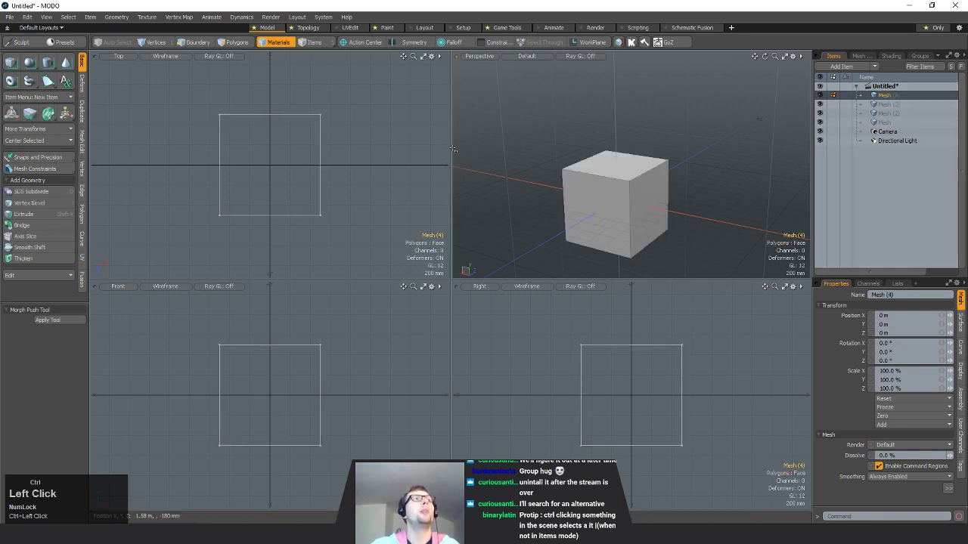
{"action": "left_click", "coordinate": [886, 113]}
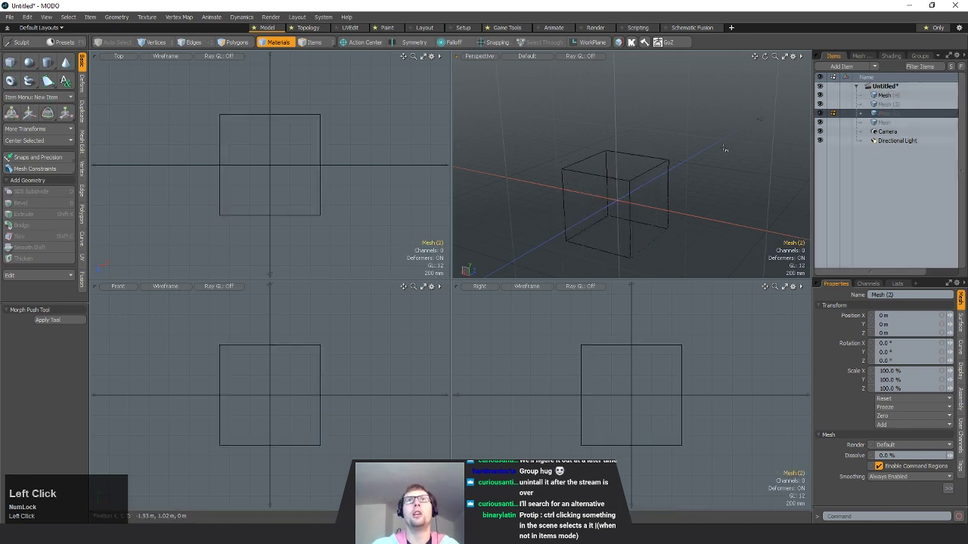
{"action": "left_click", "coordinate": [47, 62]}
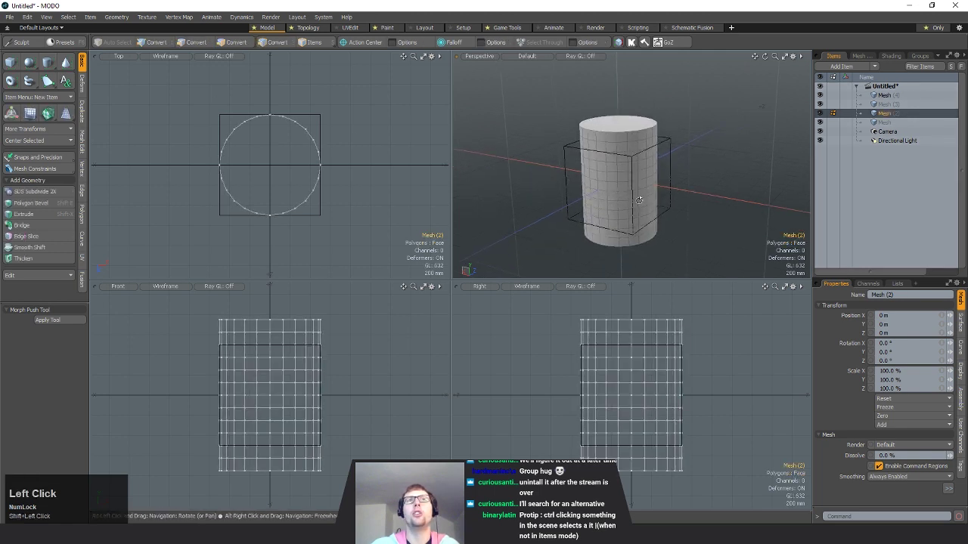
- Make the cube's Mesh (4) layer active, and lasso-select its corner points in Vertices mode
{"action": "left_click", "coordinate": [671, 165]}
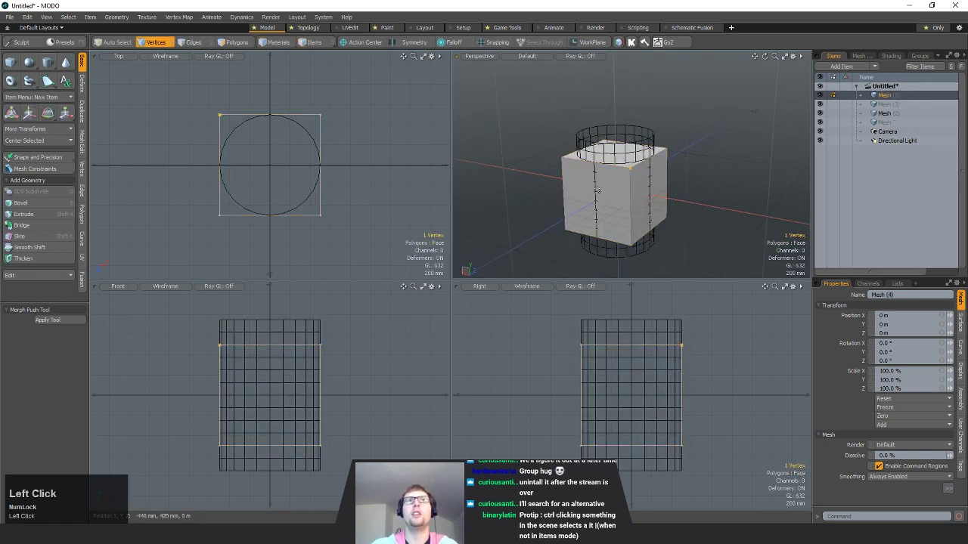
{"action": "left_click_drag", "start_coordinate": [603, 141], "coordinate": [596, 127], "text": "alt"}
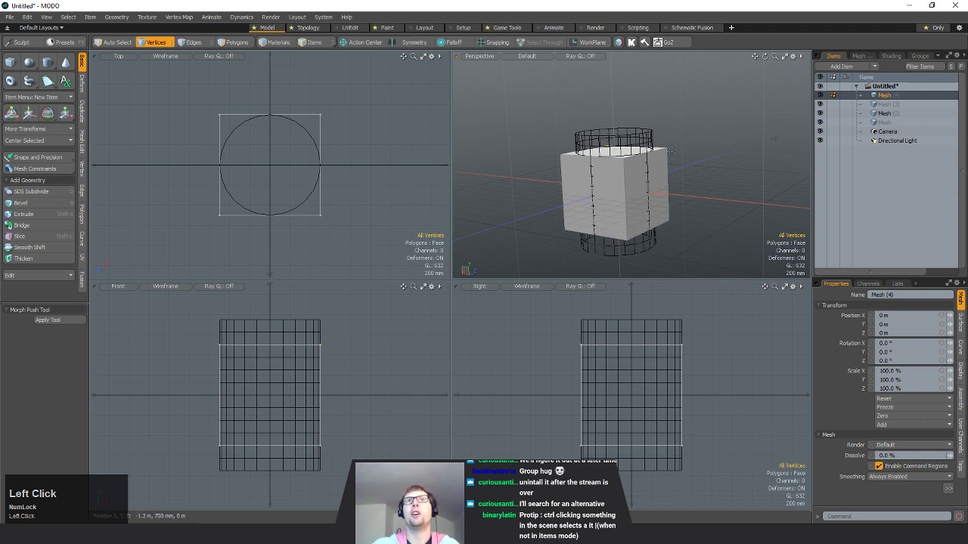
{"action": "mouse_move", "coordinate": [663, 119]}
{"action": "right_mouse_down"}
{"action": "mouse_move", "coordinate": [614, 126]}
{"action": "mouse_move", "coordinate": [740, 151]}
{"action": "right_mouse_up"}
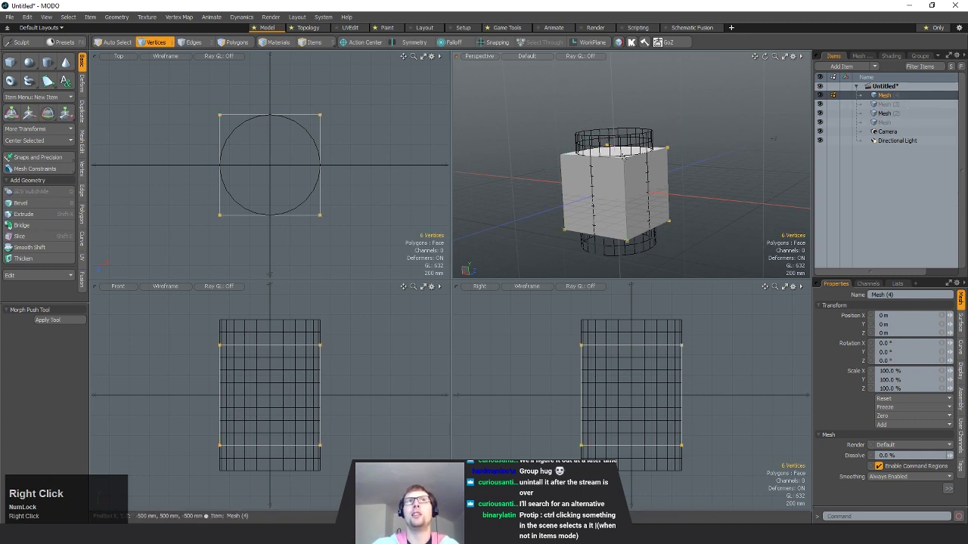
- Switch to Edges mode, select a run of edges on the cube, and clear the selection
{"action": "mouse_move", "coordinate": [681, 188]}
{"action": "left_mouse_down", "text": "alt"}
{"action": "mouse_move", "coordinate": [672, 167]}
{"action": "mouse_move", "coordinate": [683, 174]}
{"action": "mouse_move", "coordinate": [709, 160]}
{"action": "left_mouse_up", "text": "alt"}
{"action": "key", "text": "2"}
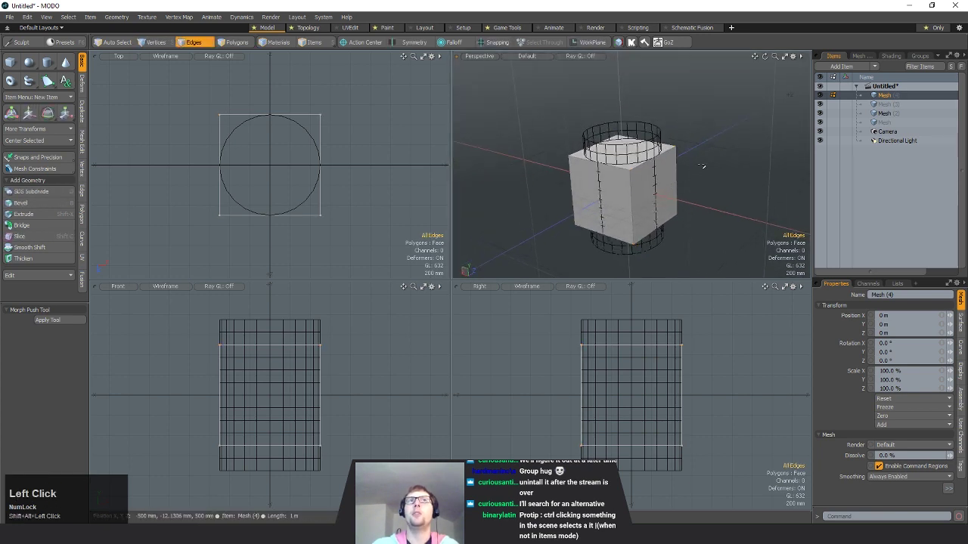
{"action": "key", "text": "space"}
{"action": "key", "text": "space"}
{"action": "key", "text": "space"}
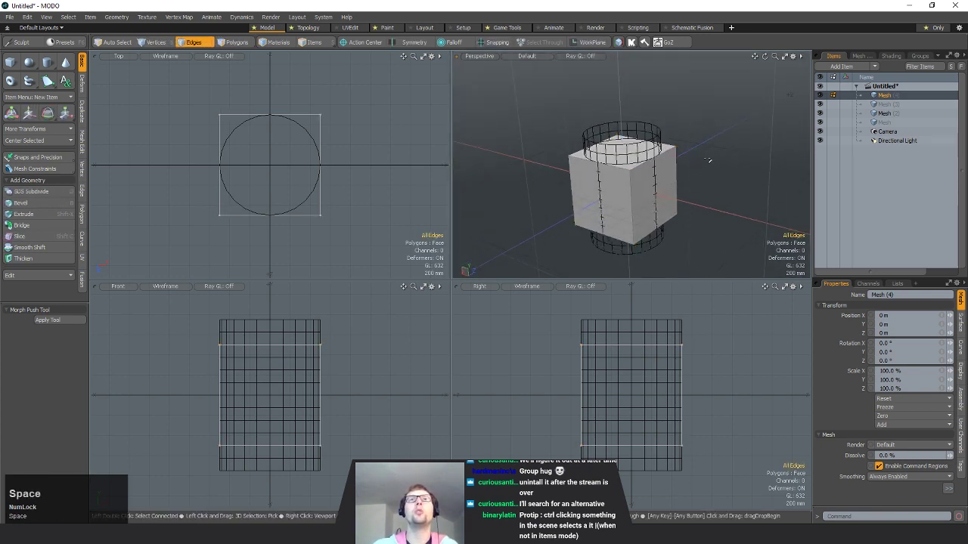
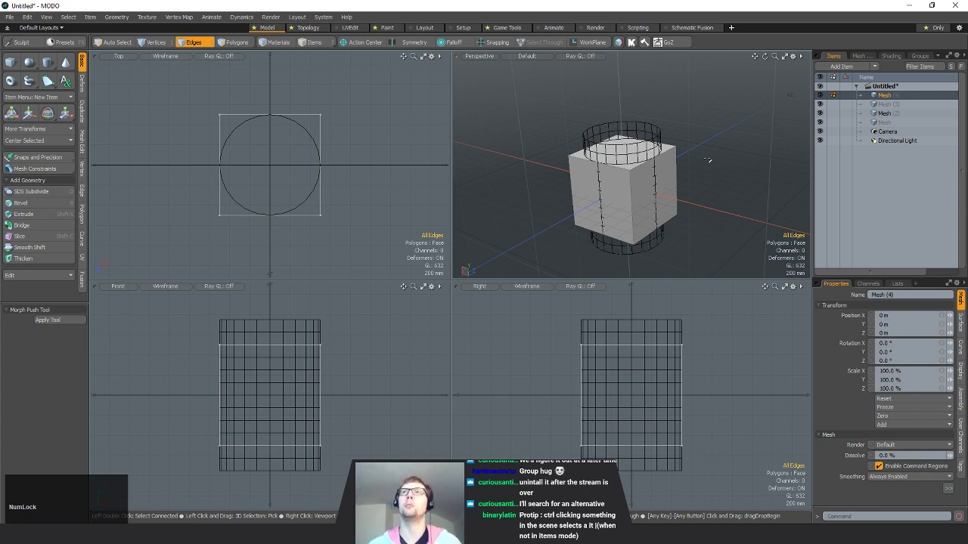
{"action": "mouse_move", "coordinate": [629, 203]}
{"action": "left_mouse_down"}
{"action": "mouse_move", "coordinate": [665, 155]}
{"action": "mouse_move", "coordinate": [651, 250]}
{"action": "mouse_move", "coordinate": [656, 153]}
{"action": "mouse_move", "coordinate": [648, 188]}
{"action": "left_mouse_up"}
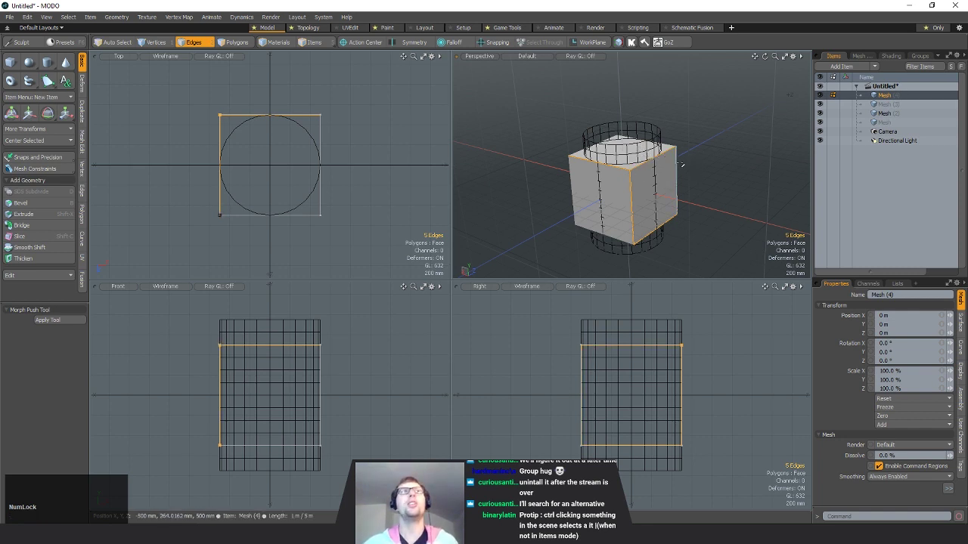
{"action": "left_click", "coordinate": [703, 179]}
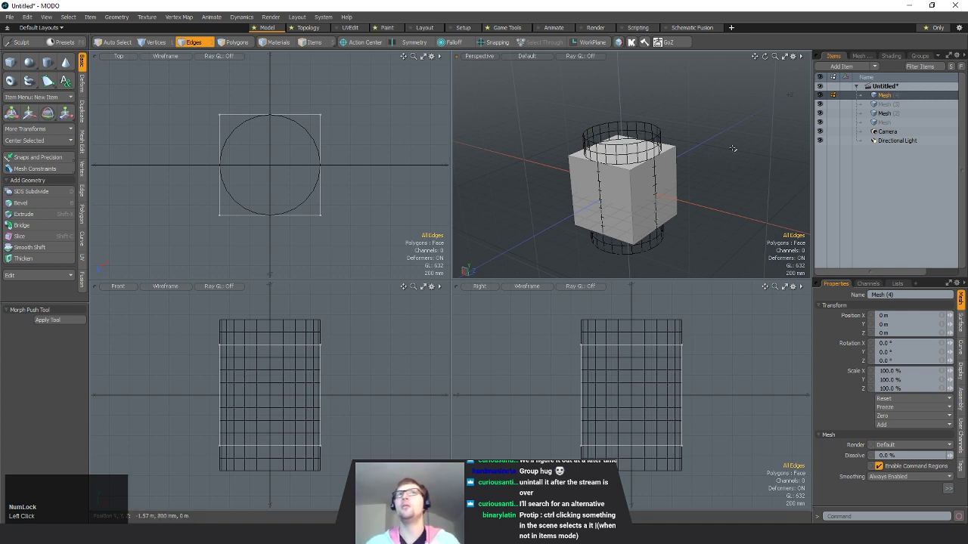
- Orbit, pan and zoom the perspective view around the overlapping cube and cylinder
{"action": "mouse_move", "coordinate": [732, 150]}
{"action": "left_mouse_down", "text": "alt"}
{"action": "mouse_move", "coordinate": [715, 181]}
{"action": "mouse_move", "coordinate": [723, 158]}
{"action": "mouse_move", "coordinate": [695, 153]}
{"action": "mouse_move", "coordinate": [718, 163]}
{"action": "left_mouse_up", "text": "alt"}
{"action": "left_click_drag", "start_coordinate": [718, 181], "coordinate": [725, 155], "text": "alt"}
{"action": "left_click_drag", "start_coordinate": [726, 155], "coordinate": [702, 167], "text": "alt"}
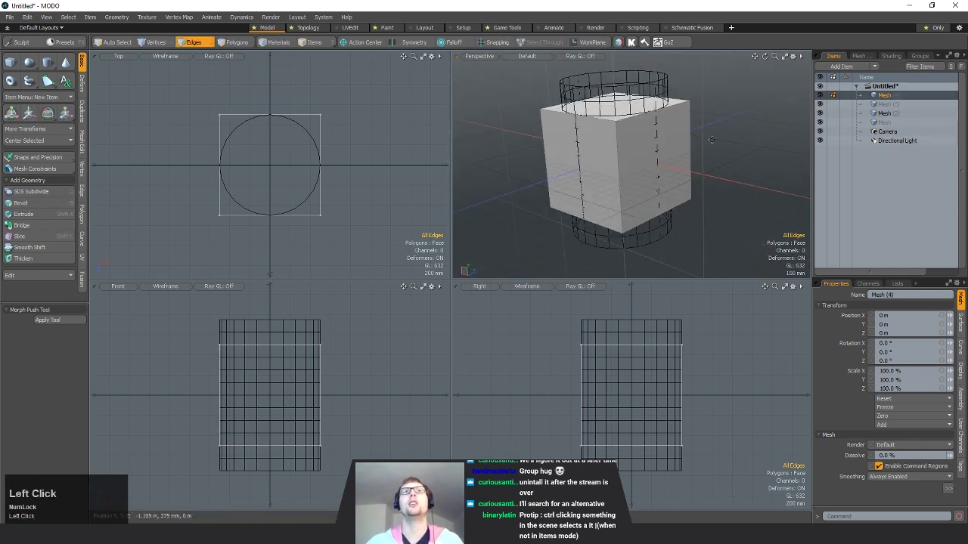
{"action": "left_click_drag", "start_coordinate": [734, 94], "coordinate": [735, 121], "text": "alt+shift"}
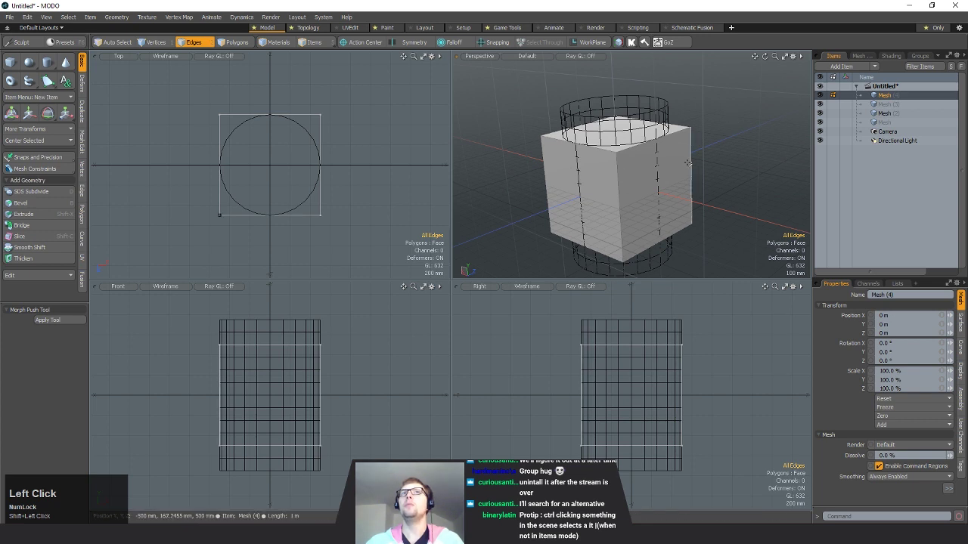
{"action": "left_click_drag", "start_coordinate": [644, 172], "coordinate": [618, 157], "text": "alt+shift"}
{"action": "left_click_drag", "start_coordinate": [619, 158], "coordinate": [655, 212], "text": "alt"}
{"action": "left_click_drag", "start_coordinate": [775, 57], "coordinate": [795, 58]}
{"action": "mouse_move", "coordinate": [666, 152]}
{"action": "left_mouse_down", "text": "alt"}
{"action": "mouse_move", "coordinate": [659, 176]}
{"action": "mouse_move", "coordinate": [667, 164]}
{"action": "left_mouse_up", "text": "alt"}
{"action": "left_click_drag", "start_coordinate": [775, 57], "coordinate": [779, 58]}
{"action": "left_click_drag", "start_coordinate": [646, 125], "coordinate": [625, 118], "text": "alt"}
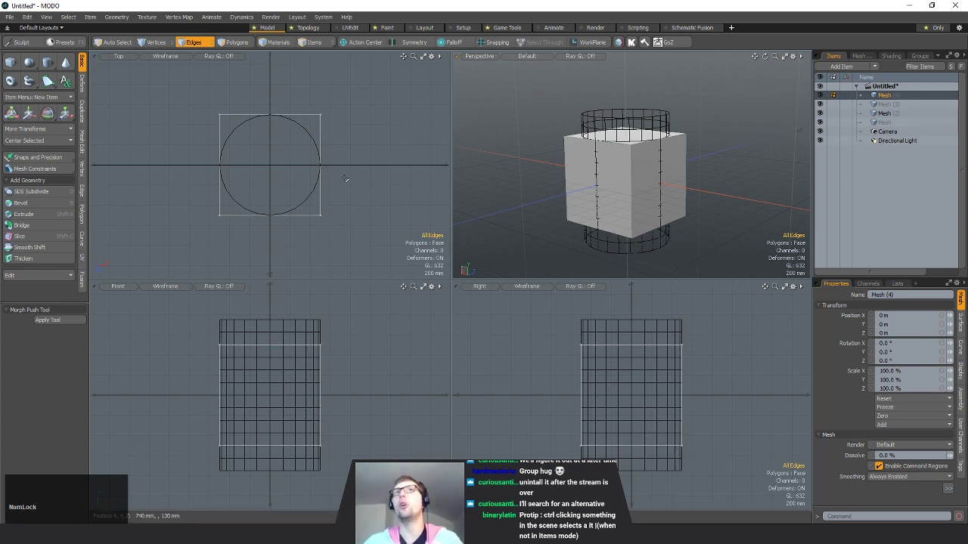
{"action": "left_click_drag", "start_coordinate": [636, 176], "coordinate": [651, 138], "text": "alt+shift"}
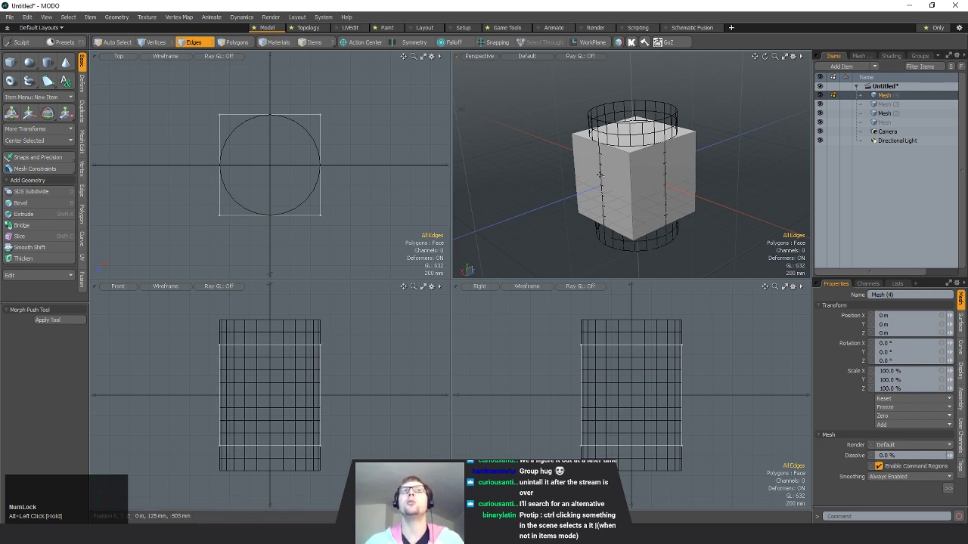
- Enable Make Inactive Same as Active for the inactive meshes in the perspective viewport's properties
{"action": "left_click", "coordinate": [792, 57]}
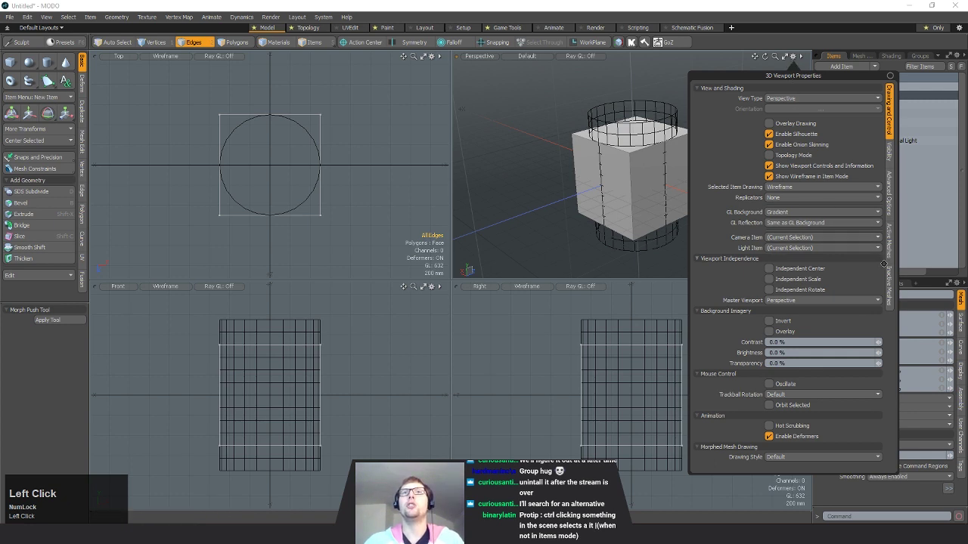
{"action": "left_click", "coordinate": [892, 280]}
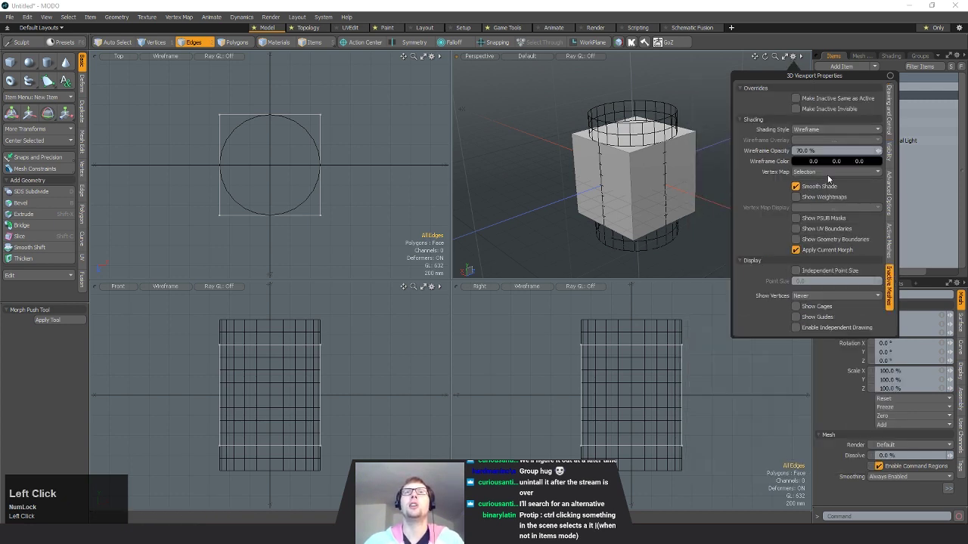
{"action": "left_click", "coordinate": [796, 100]}
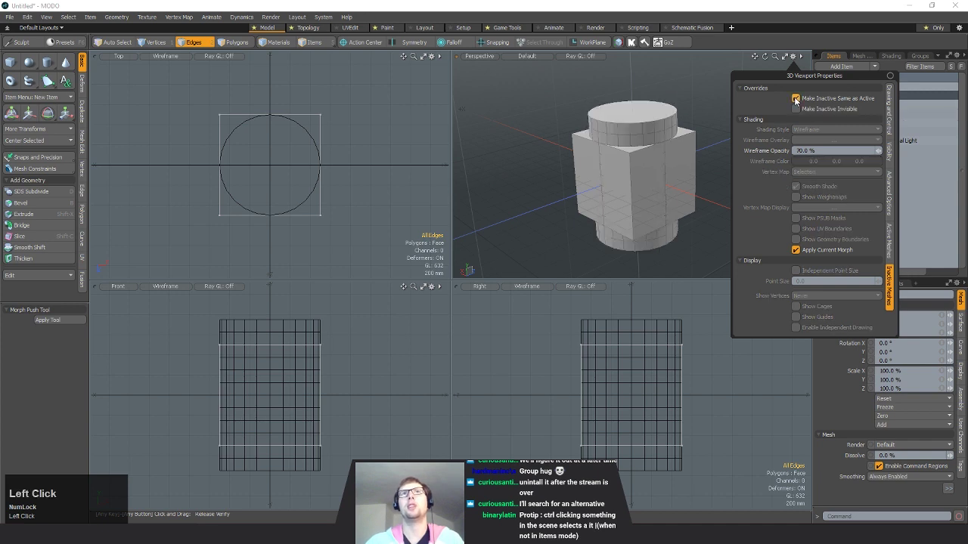
{"action": "left_click_drag", "start_coordinate": [670, 215], "coordinate": [749, 99], "text": "alt"}
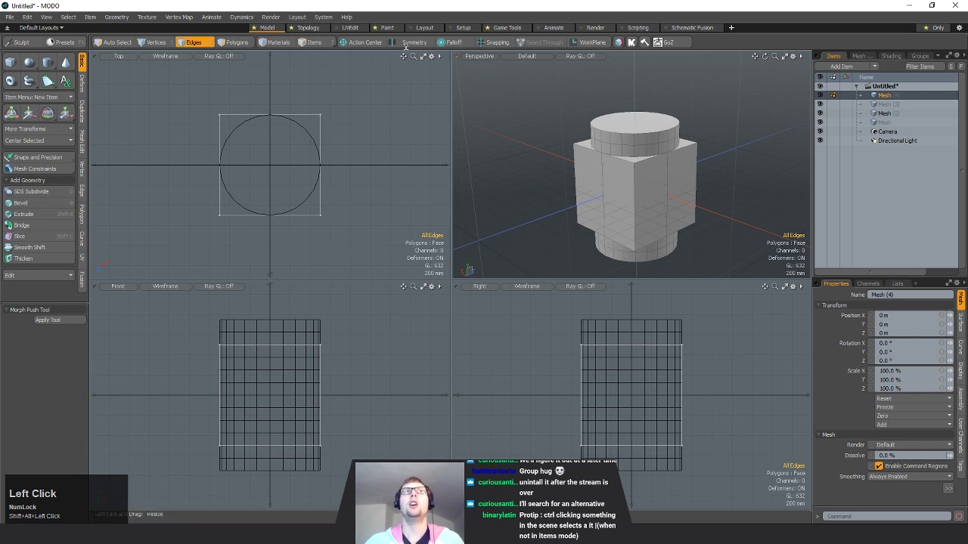
- Check the inactive mesh properties of the Top viewport, and inspect the shaded meshes in perspective
{"action": "left_click", "coordinate": [431, 56]}
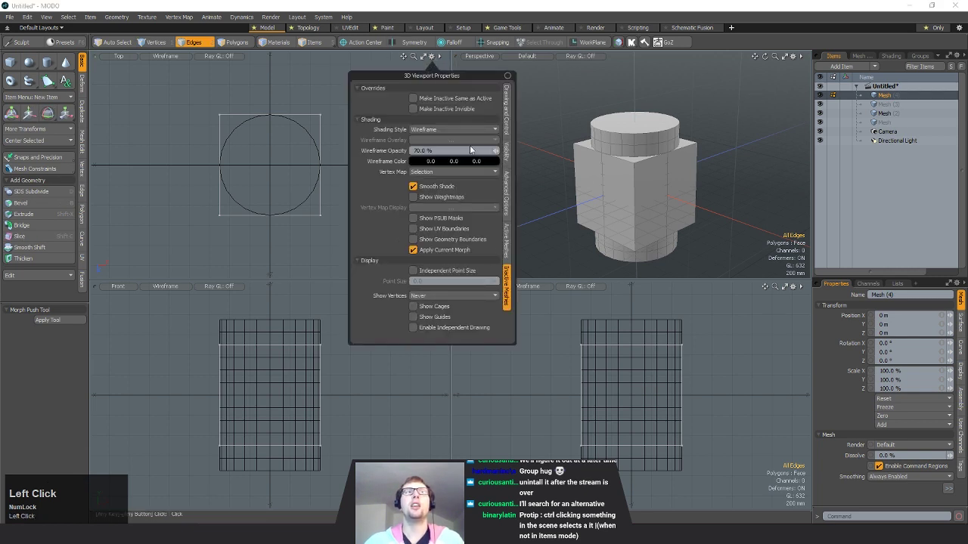
{"action": "left_click", "coordinate": [768, 171]}
{"action": "left_click_drag", "start_coordinate": [768, 171], "coordinate": [708, 156], "text": "alt"}
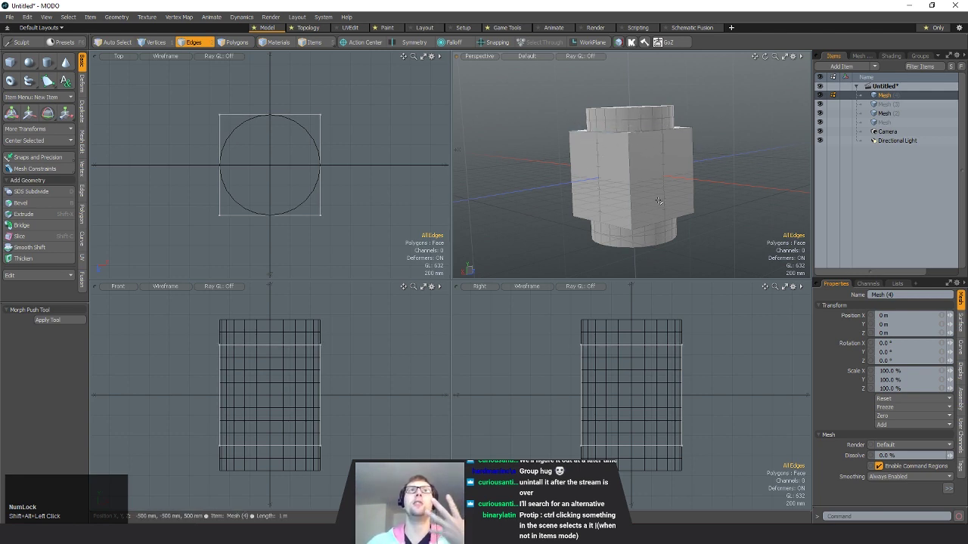
- Try the Reflection shading style in the perspective viewport and inspect the meshes from several angles
{"action": "left_click", "coordinate": [537, 56]}
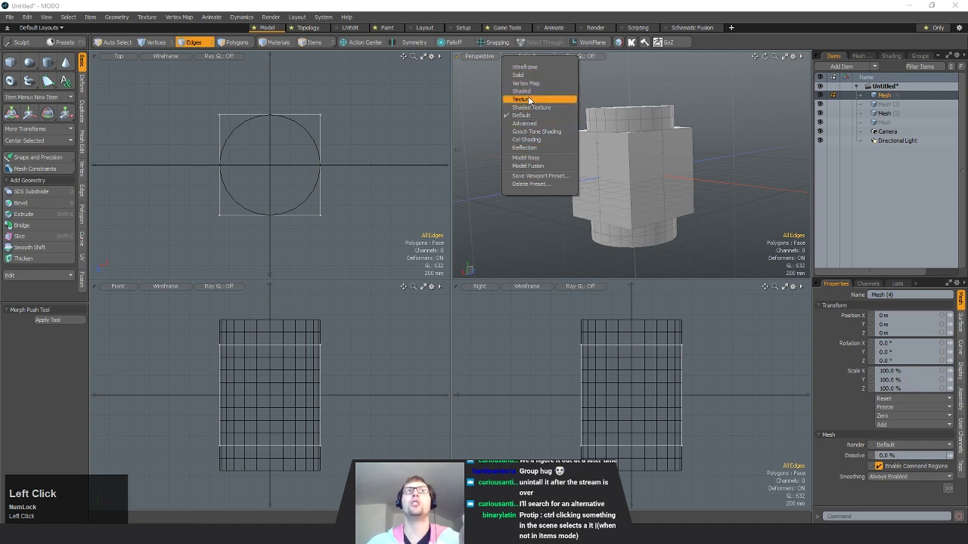
{"action": "left_click", "coordinate": [532, 149]}
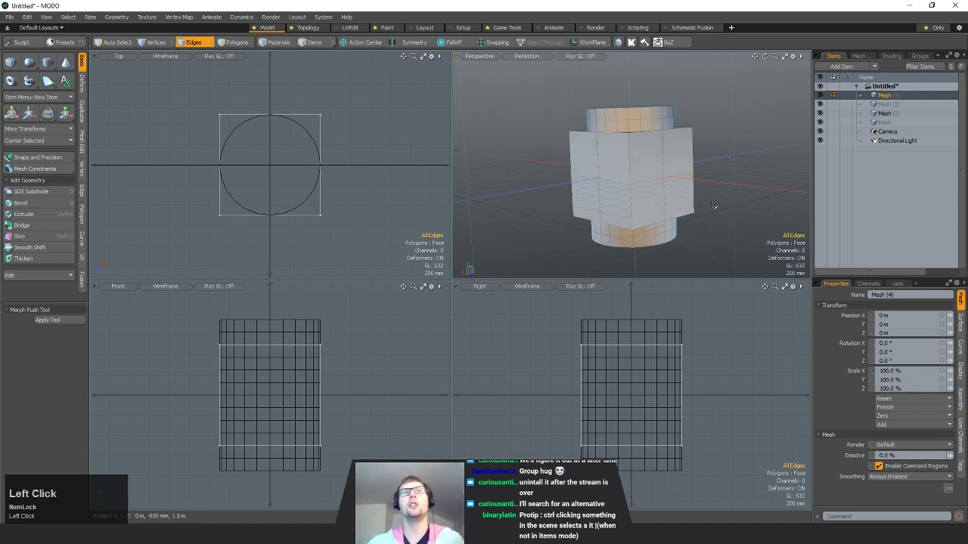
{"action": "left_click_drag", "start_coordinate": [771, 189], "coordinate": [684, 171], "text": "alt"}
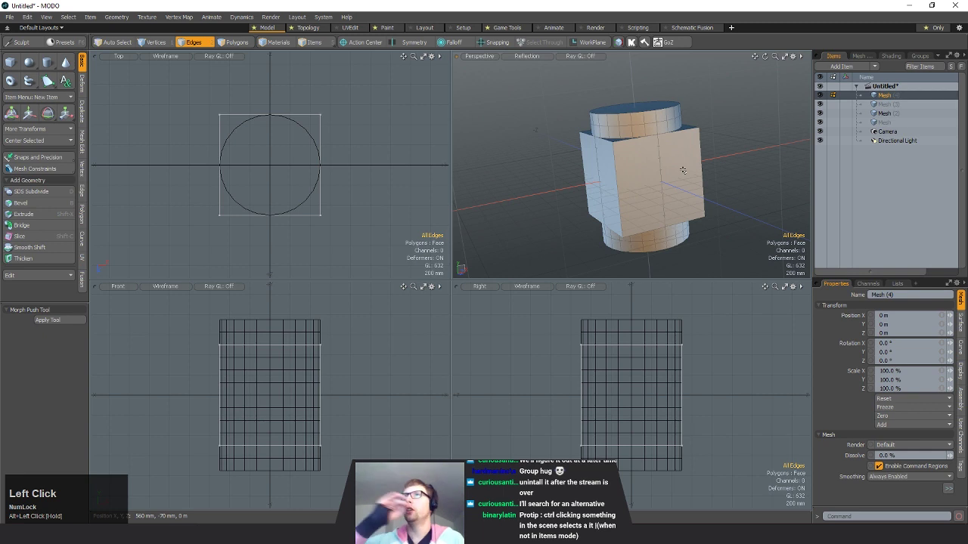
{"action": "mouse_move", "coordinate": [682, 170]}
{"action": "left_mouse_down", "text": "alt"}
{"action": "mouse_move", "coordinate": [650, 159]}
{"action": "mouse_move", "coordinate": [683, 186]}
{"action": "mouse_move", "coordinate": [655, 153]}
{"action": "mouse_move", "coordinate": [510, 93]}
{"action": "mouse_move", "coordinate": [529, 64]}
{"action": "left_mouse_up", "text": "alt"}
- Try Cel Shading in the perspective viewport, and switch its shading style back to Default
{"action": "left_click", "coordinate": [528, 56]}
{"action": "left_click", "coordinate": [519, 141]}
{"action": "left_click", "coordinate": [530, 57]}
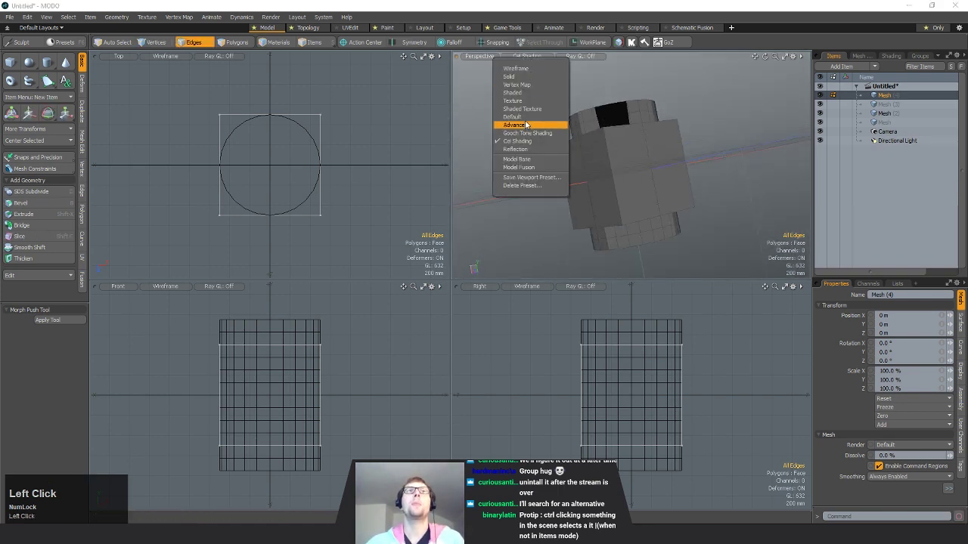
{"action": "left_click", "coordinate": [524, 117]}
{"action": "left_click_drag", "start_coordinate": [762, 125], "coordinate": [677, 147], "text": "alt"}
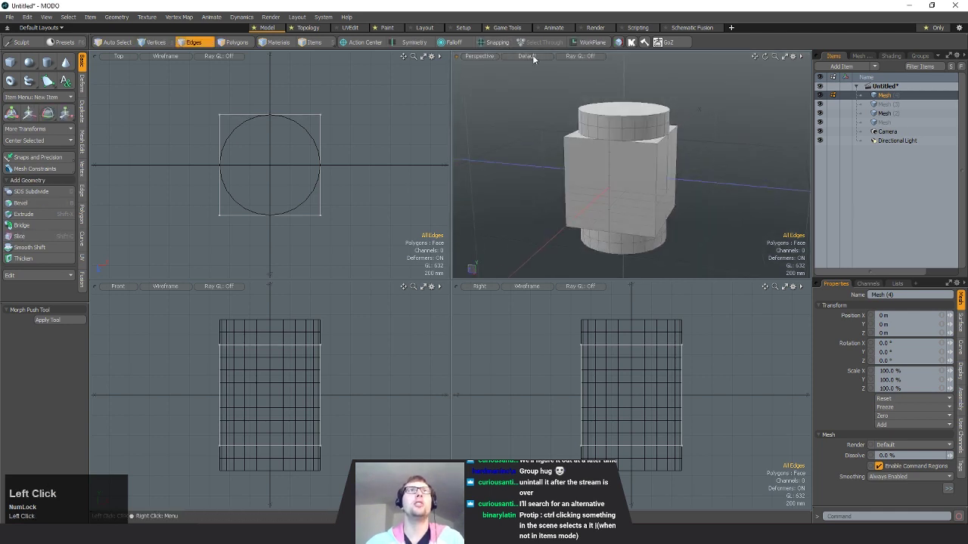
- Try the Shaded, Wireframe and Solid shading styles in the perspective viewport, and return it to Default
{"action": "left_click", "coordinate": [532, 55]}
{"action": "left_click", "coordinate": [520, 91]}
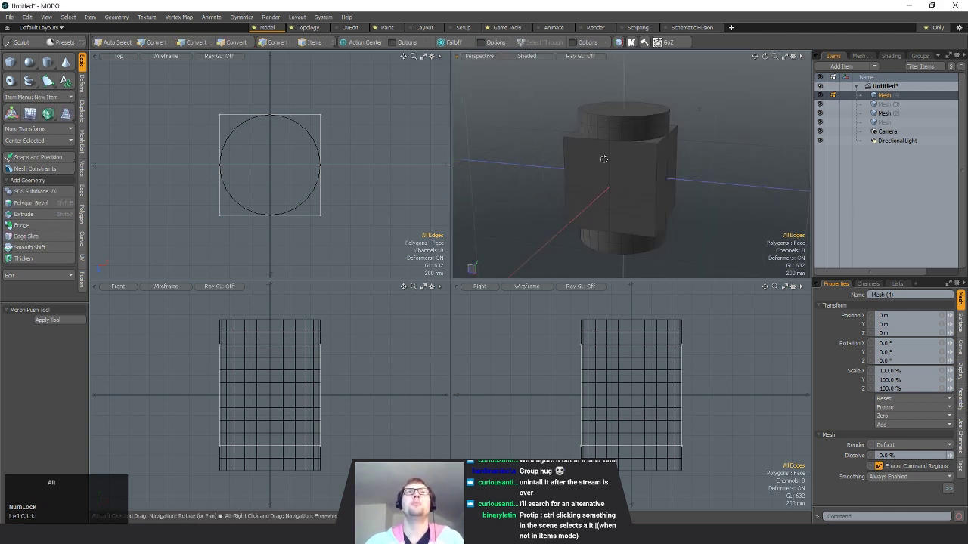
{"action": "left_click_drag", "start_coordinate": [520, 91], "coordinate": [545, 83], "text": "alt"}
{"action": "left_click", "coordinate": [533, 56]}
{"action": "left_click", "coordinate": [517, 73]}
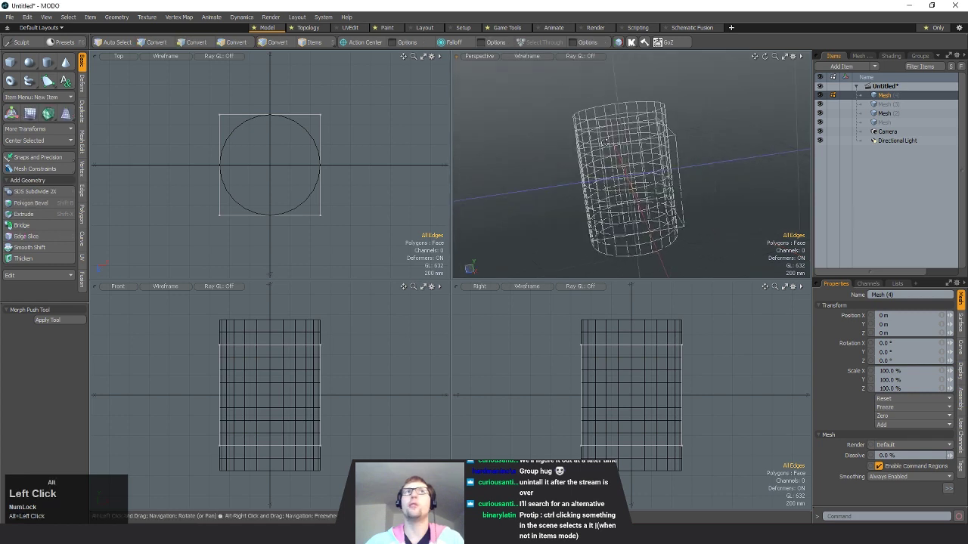
{"action": "left_click", "coordinate": [529, 57]}
{"action": "left_click", "coordinate": [521, 80]}
{"action": "left_click_drag", "start_coordinate": [583, 88], "coordinate": [544, 64], "text": "alt"}
{"action": "left_click", "coordinate": [533, 55]}
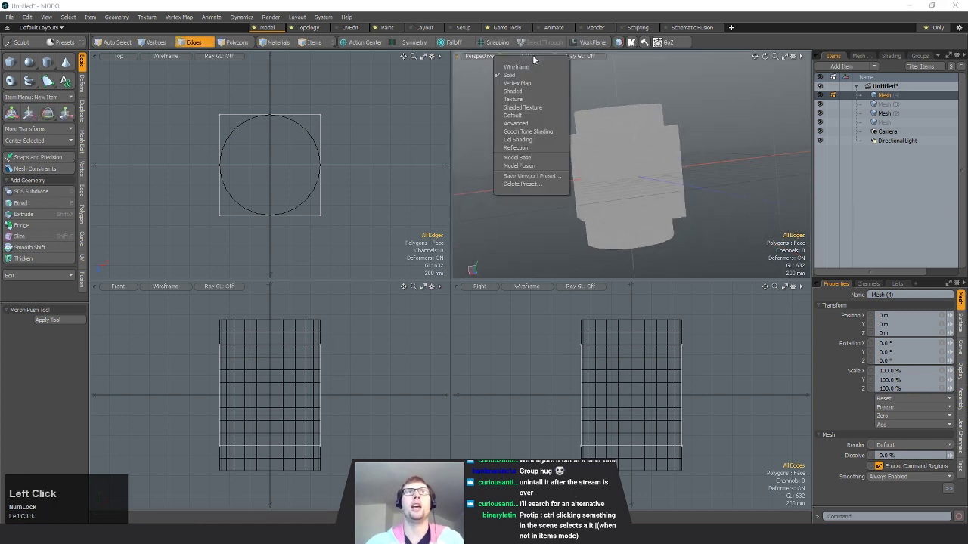
{"action": "left_click", "coordinate": [522, 115]}
{"action": "left_click_drag", "start_coordinate": [598, 166], "coordinate": [653, 183], "text": "alt"}
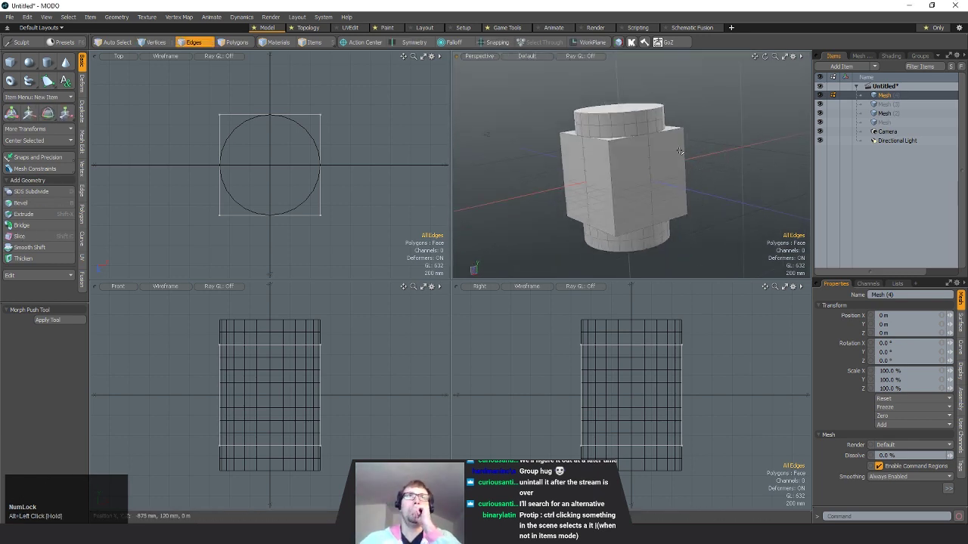
{"action": "left_click_drag", "start_coordinate": [686, 138], "coordinate": [741, 138], "text": "alt"}
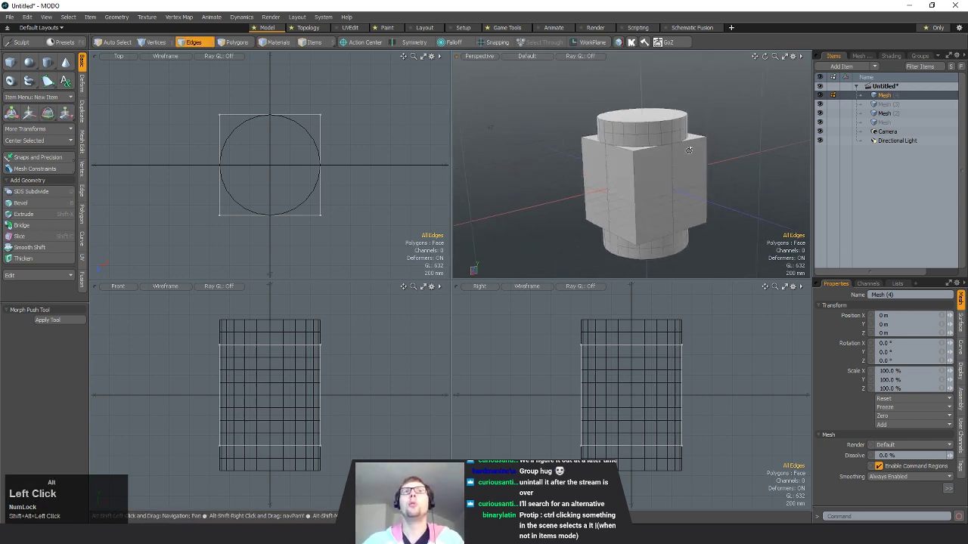
- Set Ray GL to Fast in the perspective viewport and inspect the rendered meshes from another angle
{"action": "left_click", "coordinate": [580, 58]}
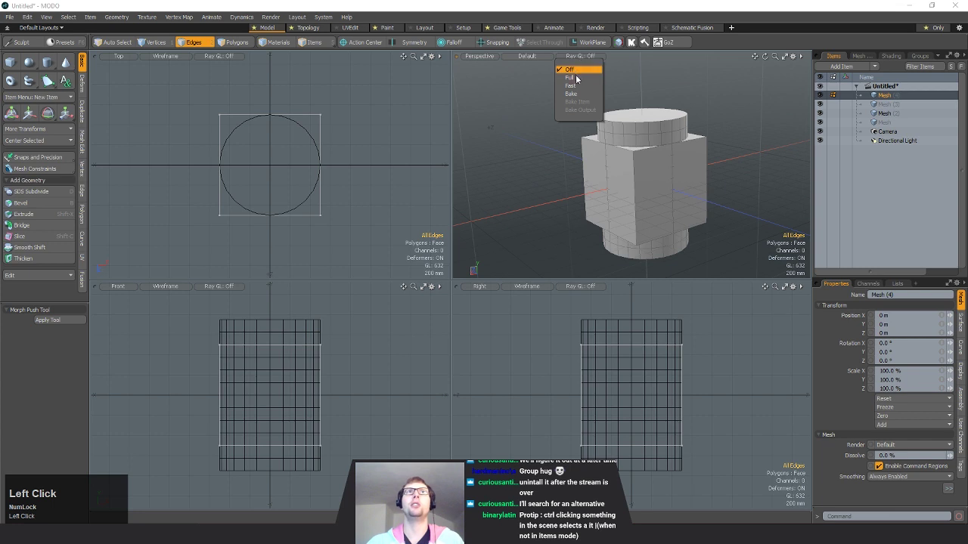
{"action": "left_click", "coordinate": [575, 86]}
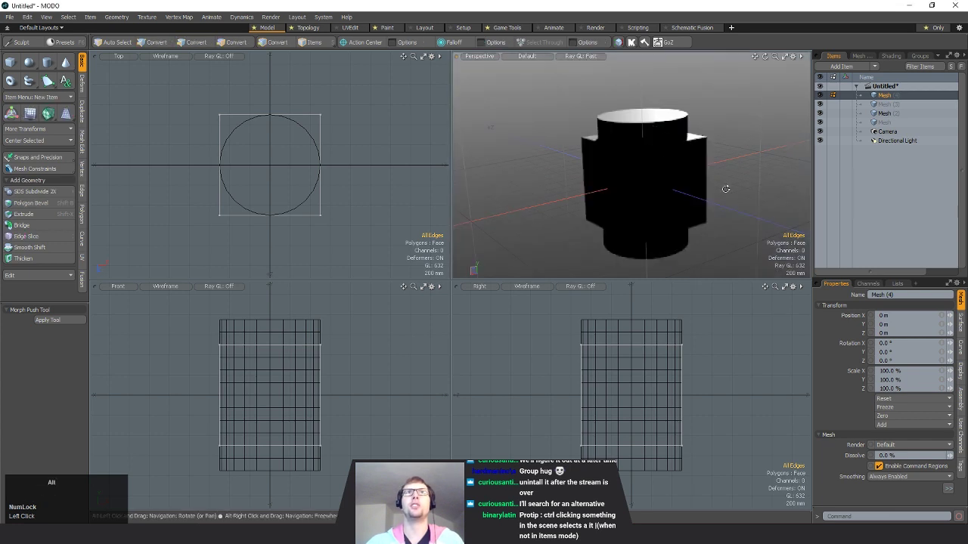
{"action": "left_click_drag", "start_coordinate": [725, 188], "coordinate": [589, 150], "text": "alt"}
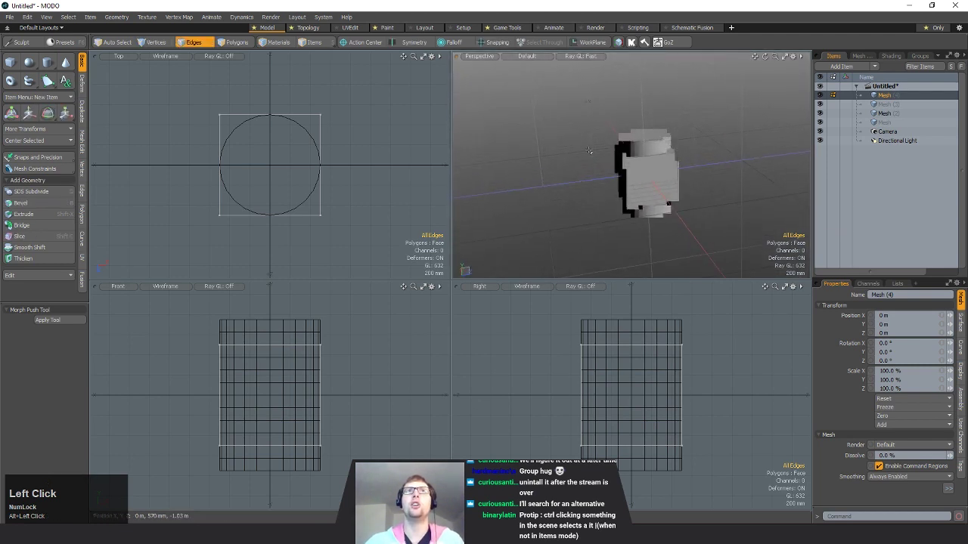
- Move the large side polygon of the box outward from the cylinder
{"action": "left_click", "coordinate": [654, 175]}
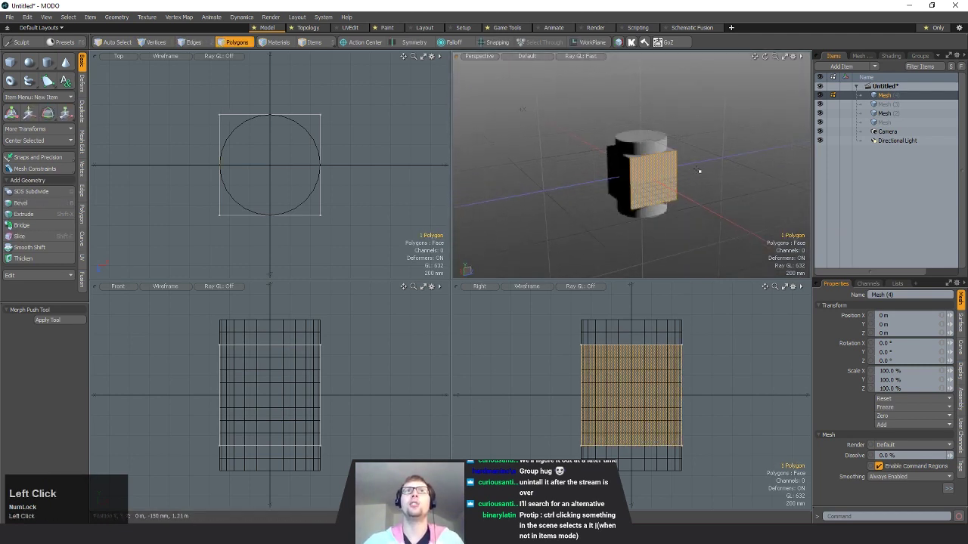
{"action": "key", "text": "w"}
{"action": "left_click_drag", "start_coordinate": [655, 177], "coordinate": [731, 213]}
{"action": "key", "text": "space"}
- Move the top polygon of the box upward and slightly sideways
{"action": "left_click", "coordinate": [634, 158]}
{"action": "left_click_drag", "start_coordinate": [680, 186], "coordinate": [714, 141], "text": "alt"}
{"action": "key", "text": "w"}
{"action": "left_click_drag", "start_coordinate": [664, 102], "coordinate": [660, 74]}
{"action": "left_click_drag", "start_coordinate": [672, 143], "coordinate": [741, 147], "text": "alt"}
{"action": "key", "text": "space"}
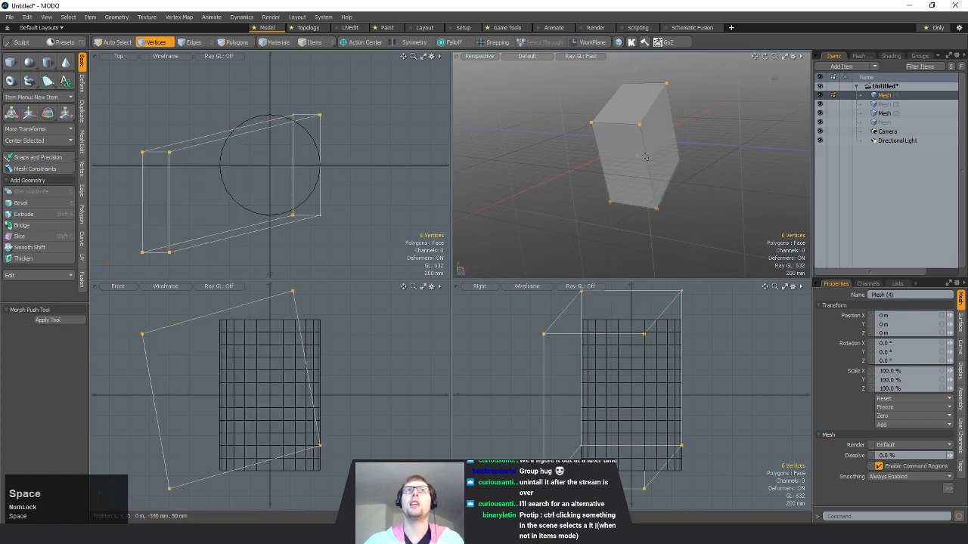
- Move a vertical corner edge of the box inward to reshape it around the cylinder
{"action": "left_click", "coordinate": [650, 154]}
{"action": "key", "text": "w"}
{"action": "left_click_drag", "start_coordinate": [712, 161], "coordinate": [719, 143]}
{"action": "left_click_drag", "start_coordinate": [656, 182], "coordinate": [773, 180], "text": "alt"}
{"action": "key", "text": "q"}
{"action": "left_click", "coordinate": [692, 200]}
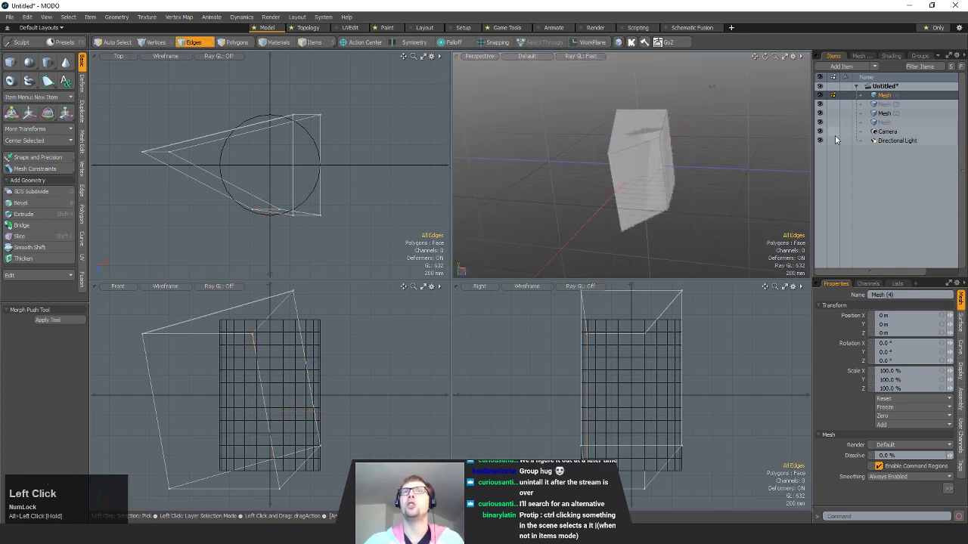
- Rotate the Directional Light to about -16° on the Y axis and inspect the shadows
{"action": "key", "text": "e"}
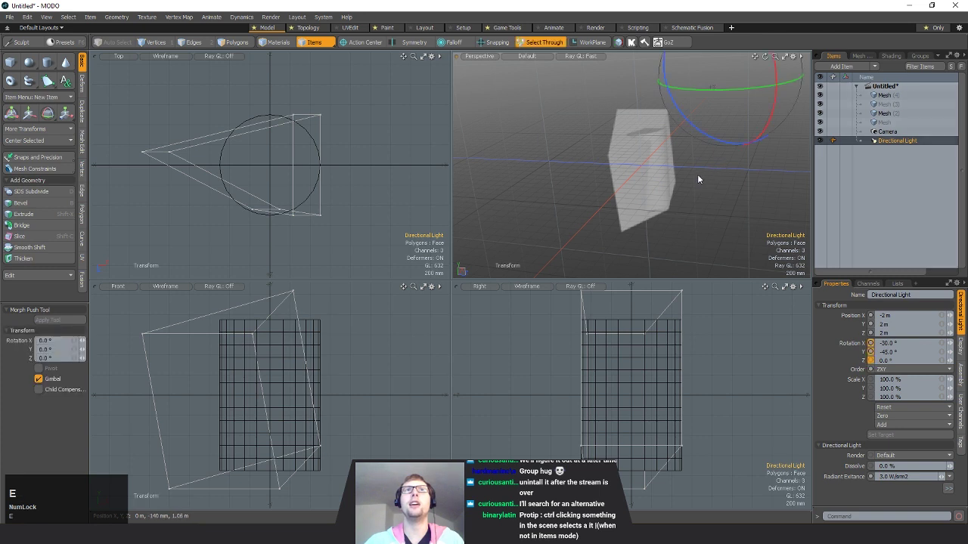
{"action": "left_click_drag", "start_coordinate": [739, 90], "coordinate": [775, 84]}
{"action": "mouse_move", "coordinate": [722, 156]}
{"action": "left_mouse_down", "text": "alt"}
{"action": "mouse_move", "coordinate": [657, 166]}
{"action": "mouse_move", "coordinate": [729, 173]}
{"action": "left_mouse_up", "text": "alt"}
{"action": "key", "text": "space"}
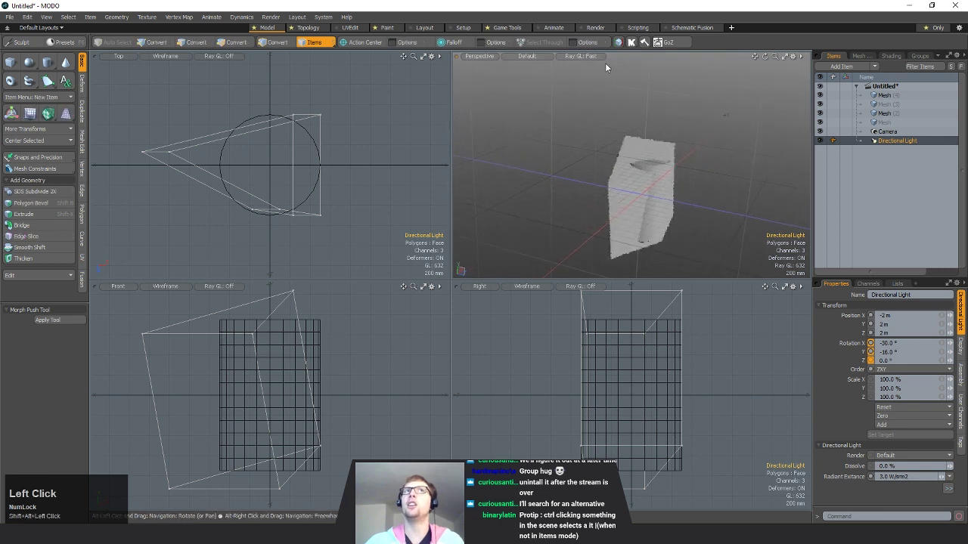
- Turn Ray GL off in the perspective viewport and check the mesh display
{"action": "left_click", "coordinate": [587, 56]}
{"action": "left_click", "coordinate": [574, 67]}
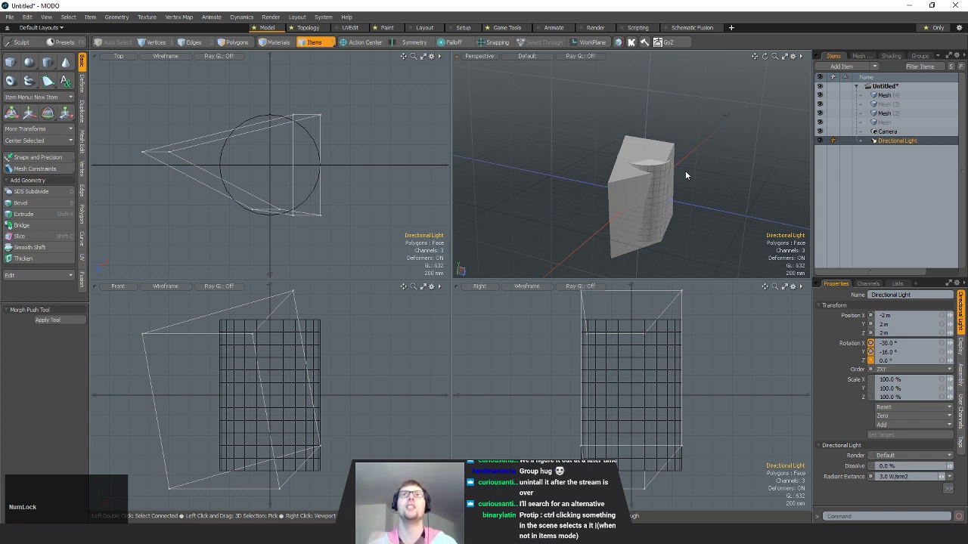
{"action": "left_click_drag", "start_coordinate": [695, 174], "coordinate": [679, 162], "text": "alt"}
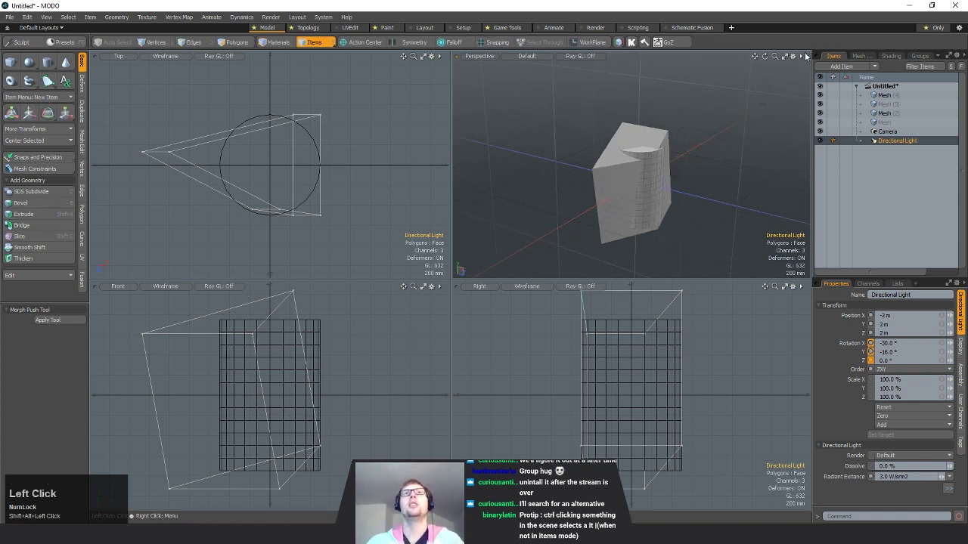
- Open the perspective viewport's properties and review the Drawing and Control settings
{"action": "left_click", "coordinate": [802, 57]}
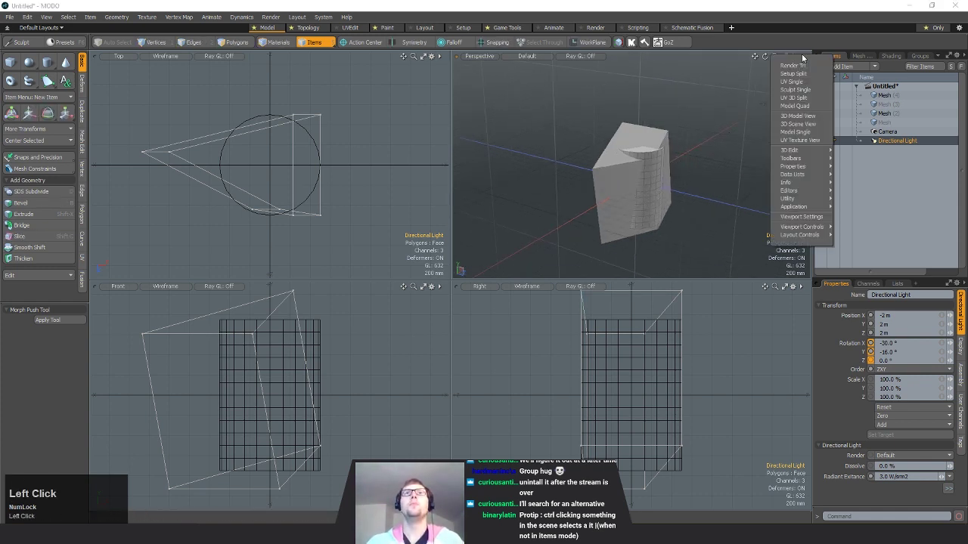
{"action": "left_click", "coordinate": [796, 57]}
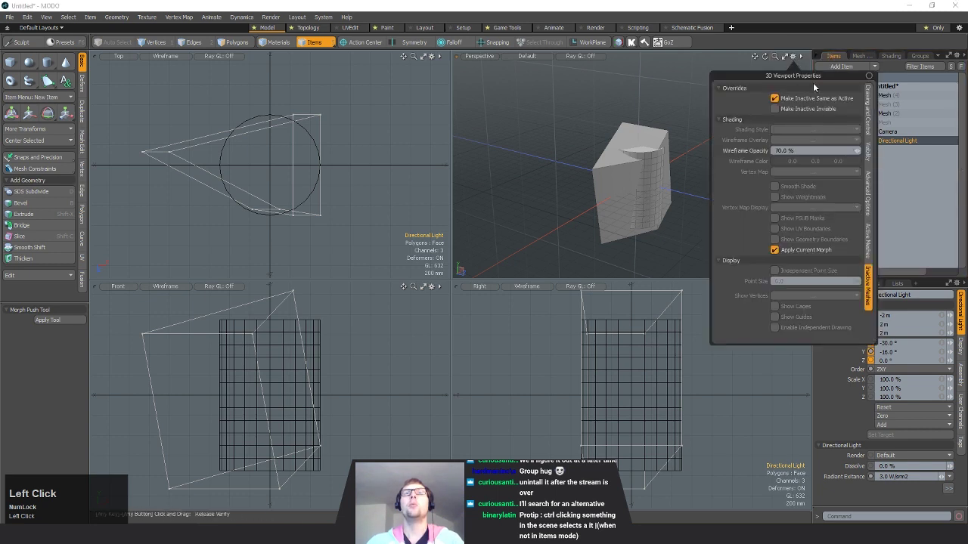
{"action": "left_click", "coordinate": [890, 151]}
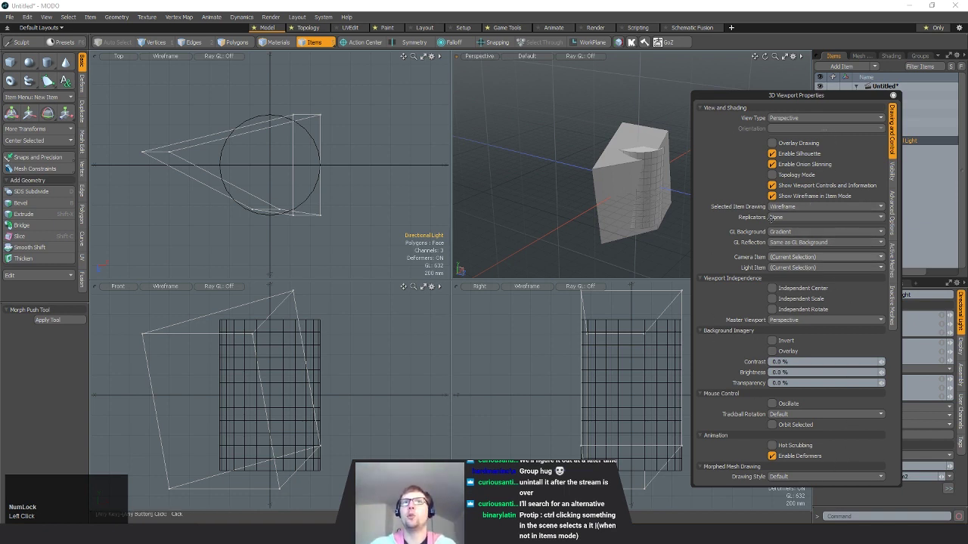
- Try Show Lights among the perspective viewport's visibility options, and hide the lights again
{"action": "left_click", "coordinate": [892, 172]}
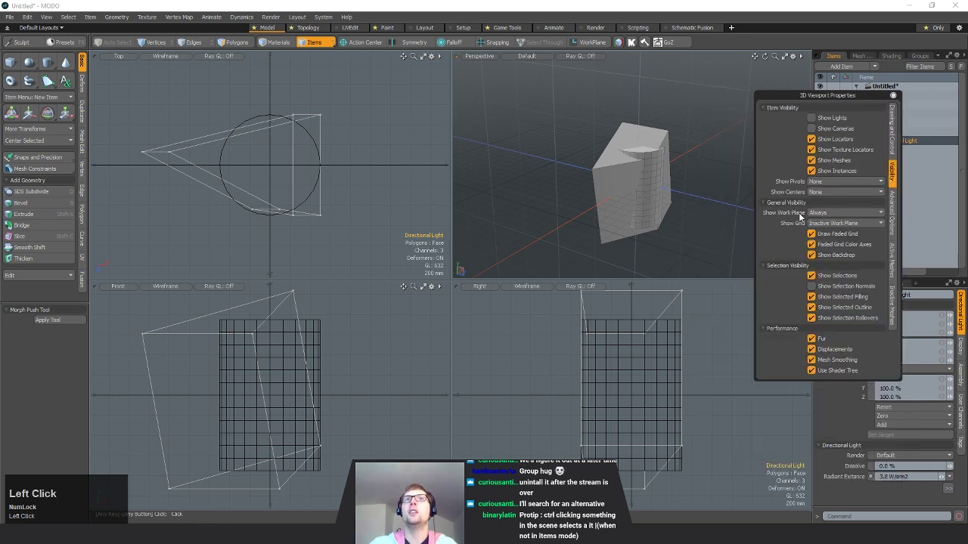
{"action": "left_click", "coordinate": [812, 118]}
{"action": "left_click", "coordinate": [825, 121]}
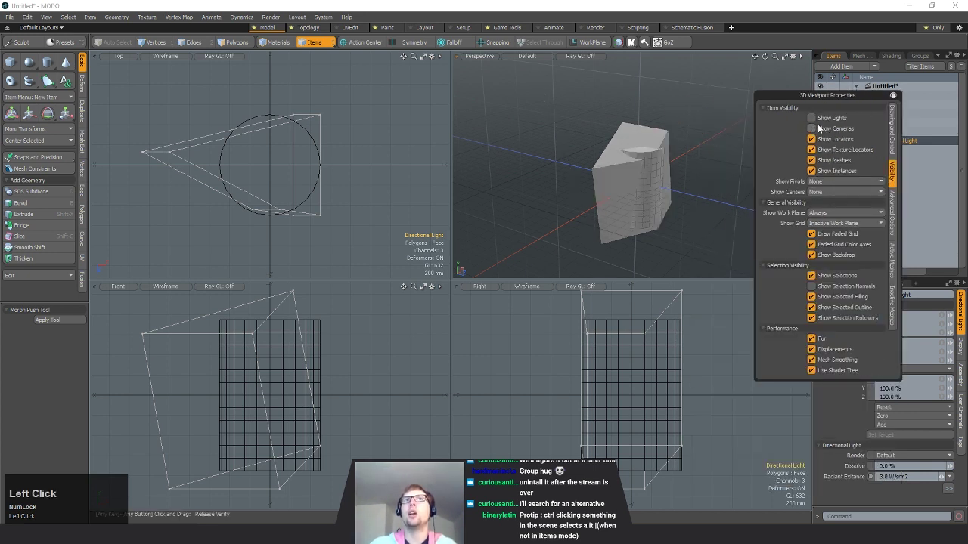
{"action": "left_click", "coordinate": [819, 119]}
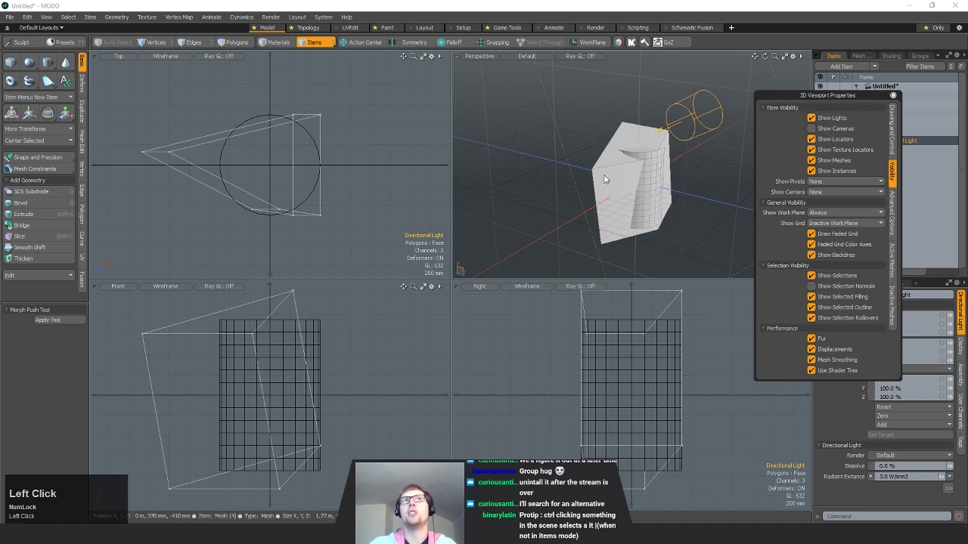
{"action": "left_click_drag", "start_coordinate": [605, 179], "coordinate": [821, 124], "text": "alt"}
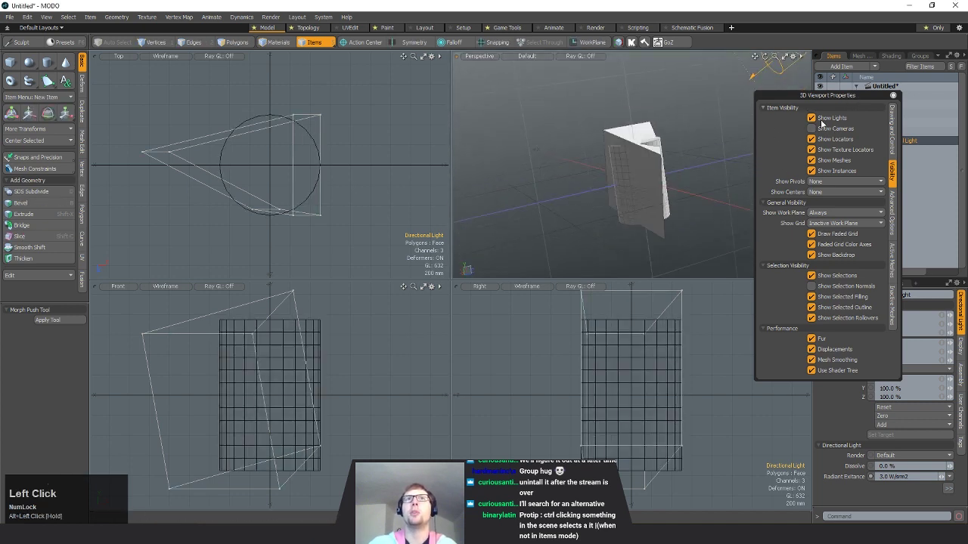
{"action": "left_click", "coordinate": [812, 119]}
{"action": "left_click_drag", "start_coordinate": [650, 170], "coordinate": [784, 138], "text": "alt"}
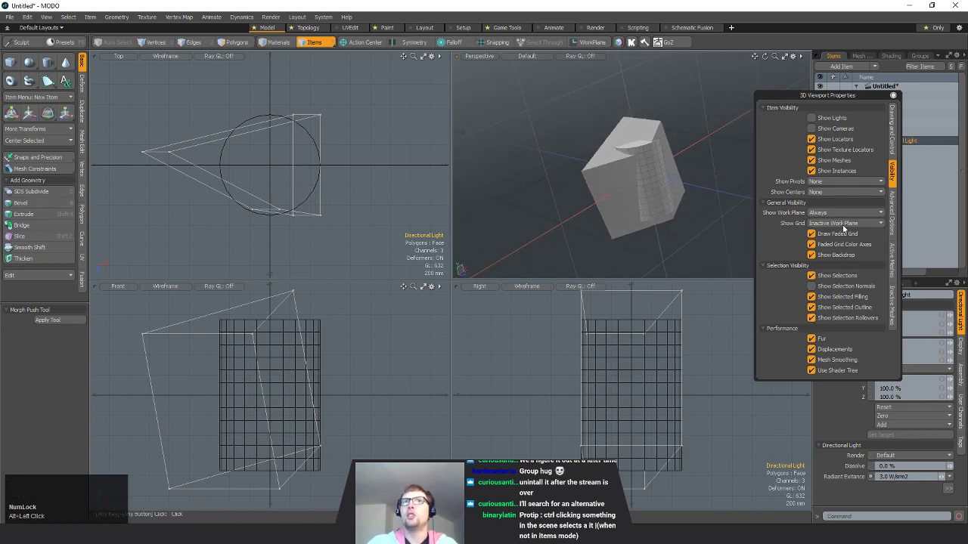
- Try a Wireframe Opacity of 50% for the active meshes in the perspective viewport
{"action": "left_click", "coordinate": [892, 207]}
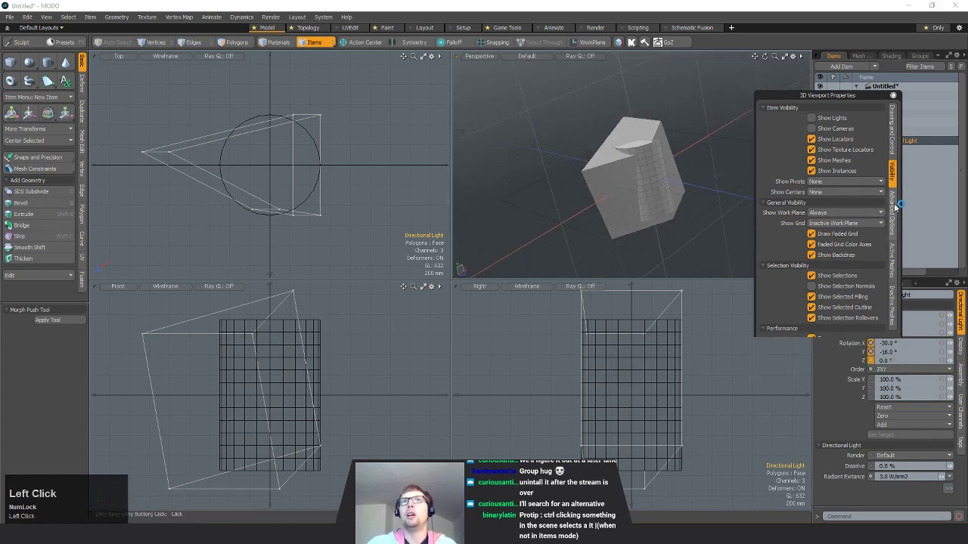
{"action": "left_click", "coordinate": [893, 262]}
{"action": "left_click_drag", "start_coordinate": [678, 202], "coordinate": [711, 195], "text": "alt"}
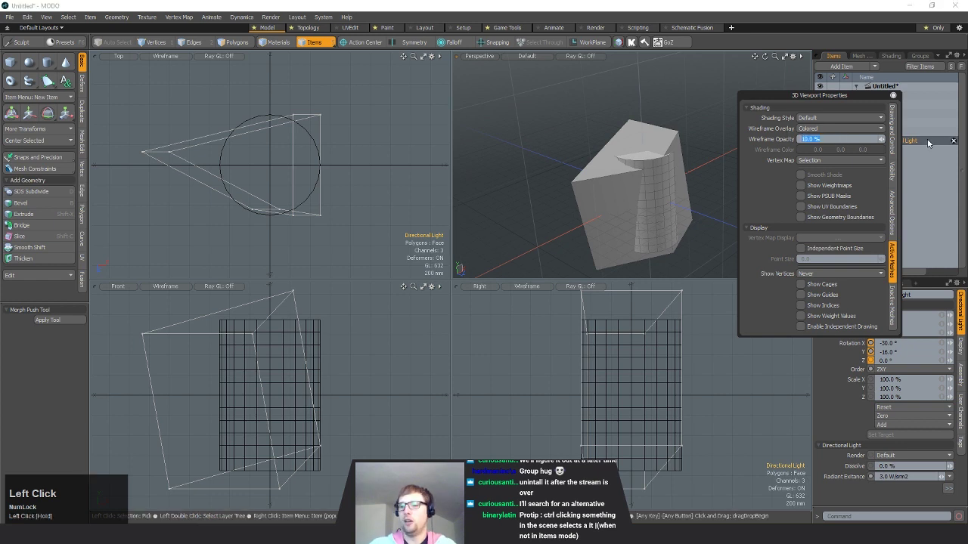
{"action": "type", "text": "50"}
{"action": "key", "text": "Return"}
- Set the active meshes' Wireframe Opacity to 10% and close the viewport properties
{"action": "left_click_drag", "start_coordinate": [841, 140], "coordinate": [762, 137]}
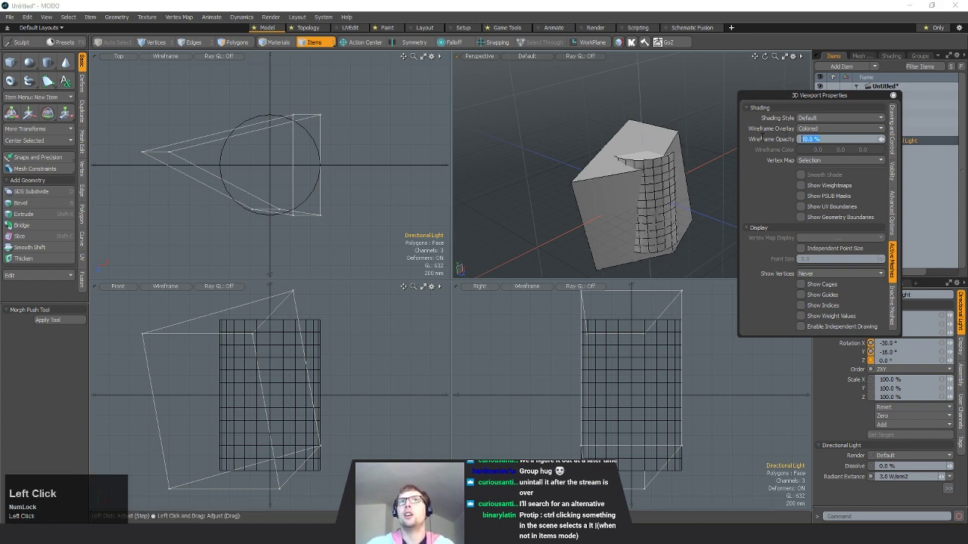
{"action": "type", "text": "10"}
{"action": "key", "text": "Return"}
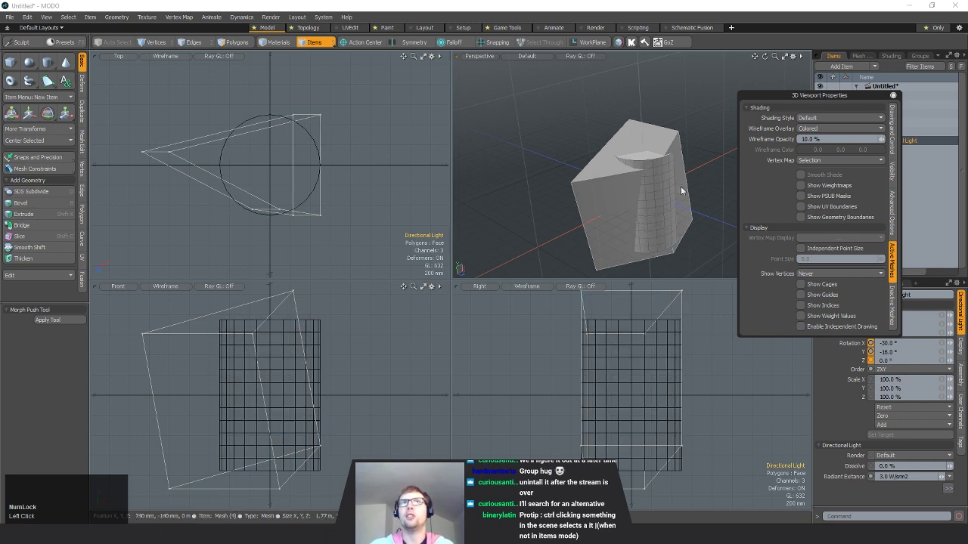
{"action": "left_click_drag", "start_coordinate": [665, 173], "coordinate": [674, 129], "text": "alt"}
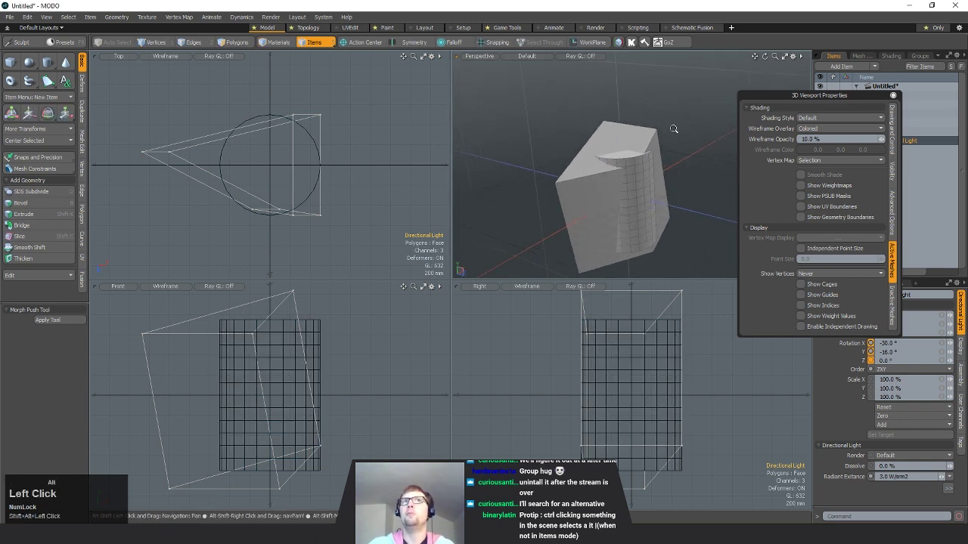
{"action": "left_click", "coordinate": [676, 129]}
{"action": "left_click", "coordinate": [895, 96]}
{"action": "left_click_drag", "start_coordinate": [672, 174], "coordinate": [696, 156], "text": "alt"}
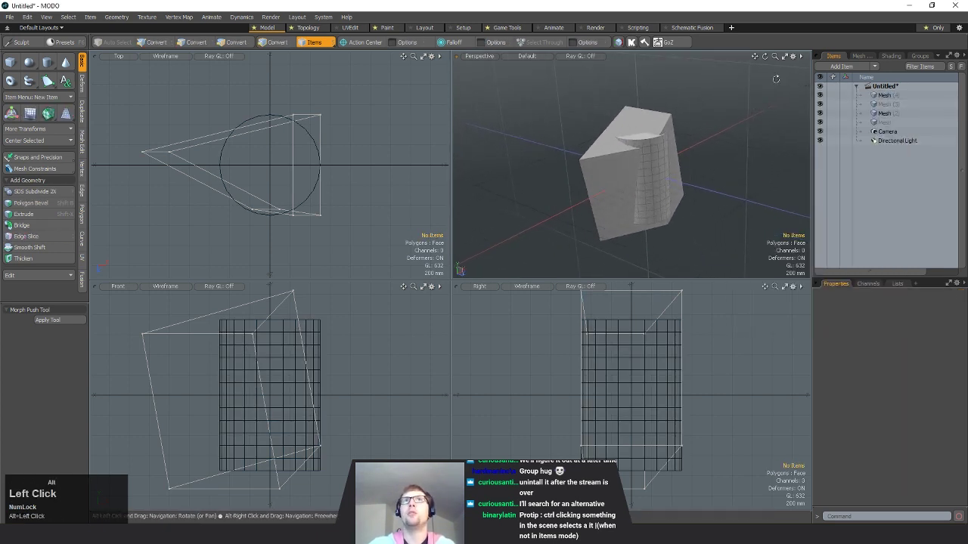
- Select the cylinder mesh and switch to edge selection mode
{"action": "left_click", "coordinate": [666, 167]}
{"action": "key", "text": "2"}
{"action": "left_click_drag", "start_coordinate": [666, 167], "coordinate": [746, 134], "text": "alt"}
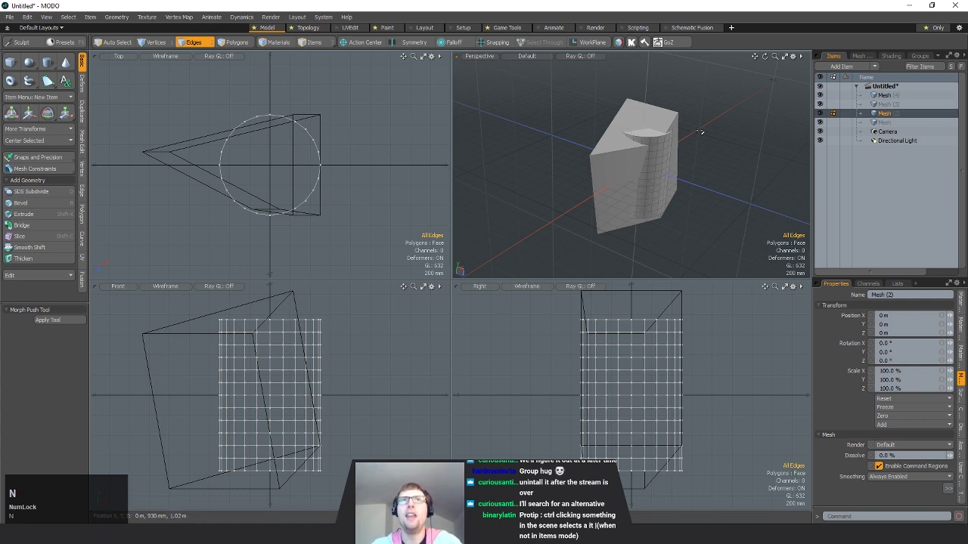
- Add eight new empty mesh layers to the scene
{"action": "key", "text": "n"}
{"action": "key", "text": "n"}
{"action": "key", "text": "n"}
{"action": "key", "text": "n"}
{"action": "key", "text": "n"}
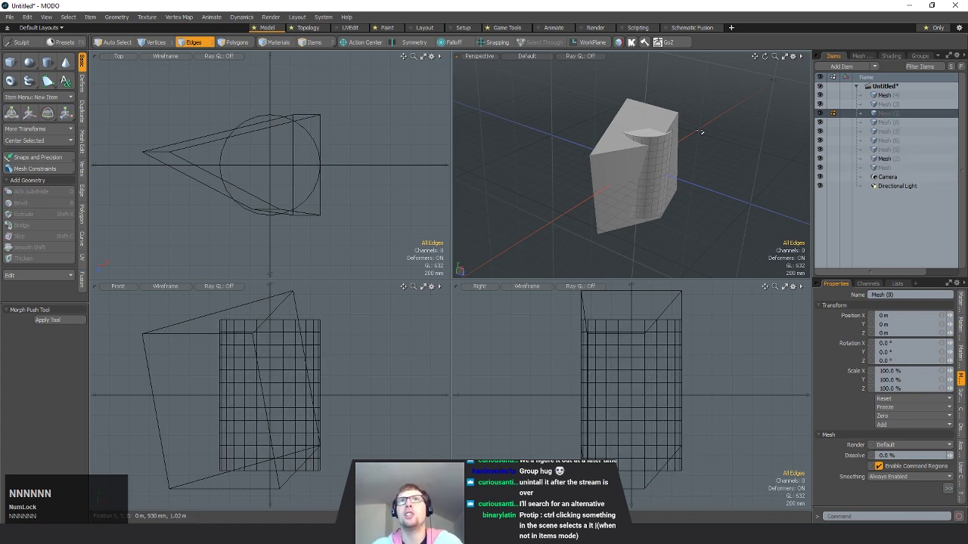
{"action": "key", "text": "n"}
{"action": "key", "text": "n"}
{"action": "key", "text": "n"}
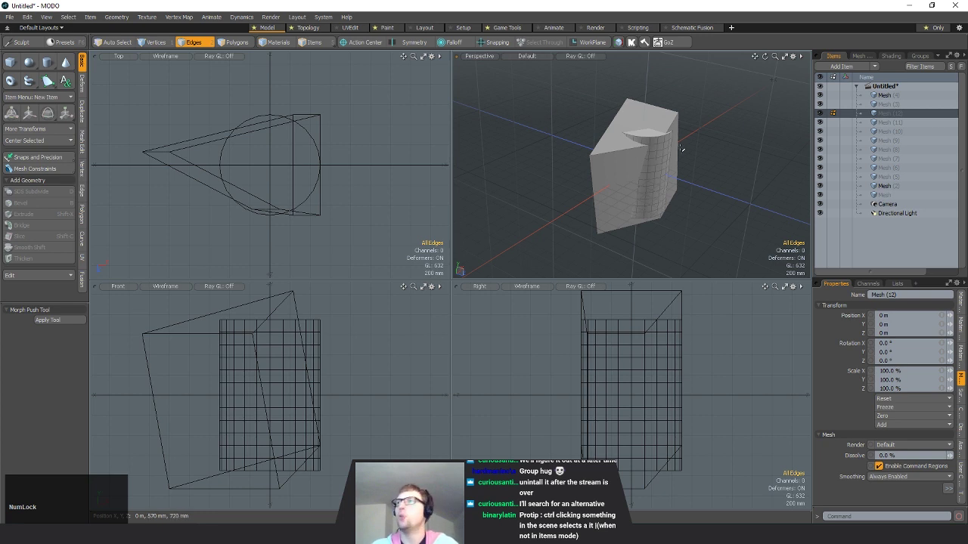
{"action": "left_click_drag", "start_coordinate": [691, 160], "coordinate": [697, 199], "text": "alt"}
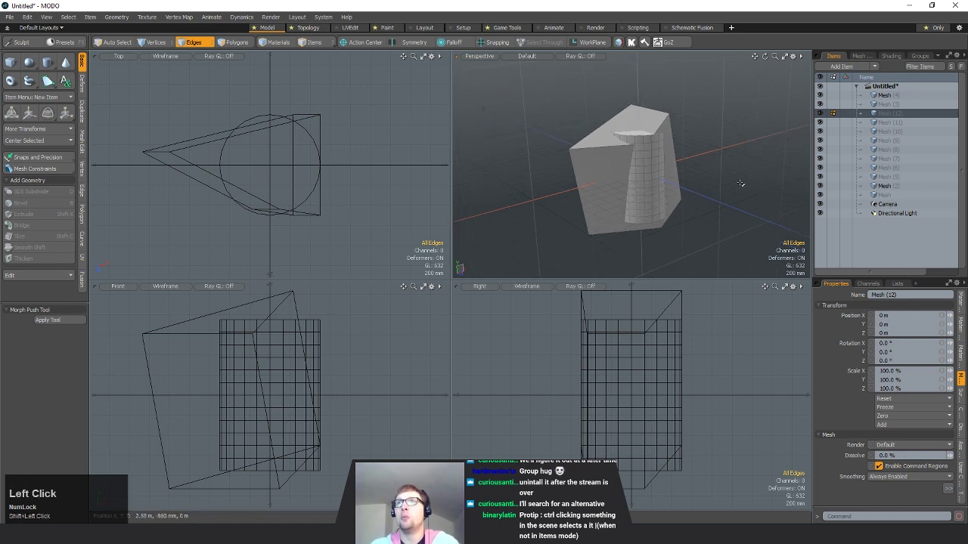
- Add a Locator to the scene and move it to about 480 mm in Y and 1.58 m in Z
{"action": "left_click", "coordinate": [874, 66]}
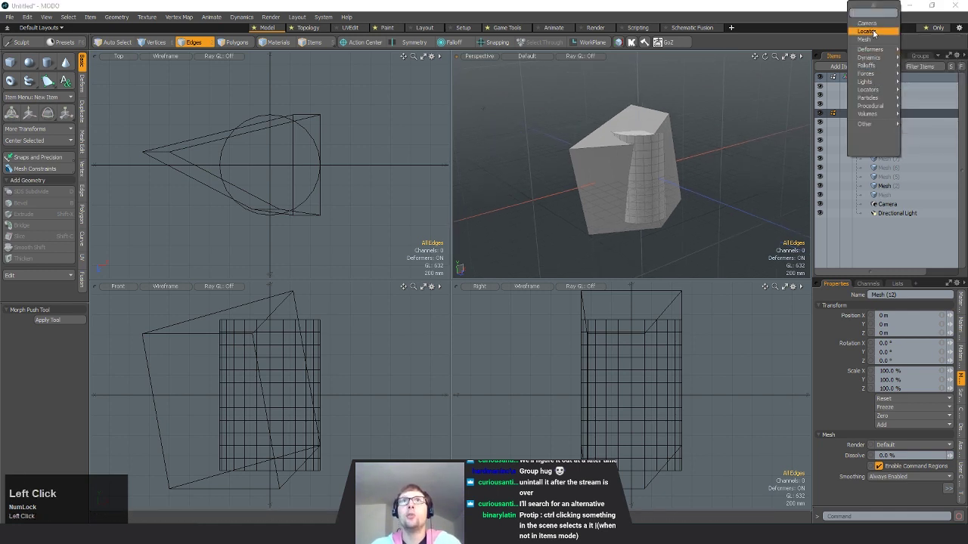
{"action": "left_click_drag", "start_coordinate": [674, 195], "coordinate": [732, 213], "text": "alt"}
{"action": "key", "text": "w"}
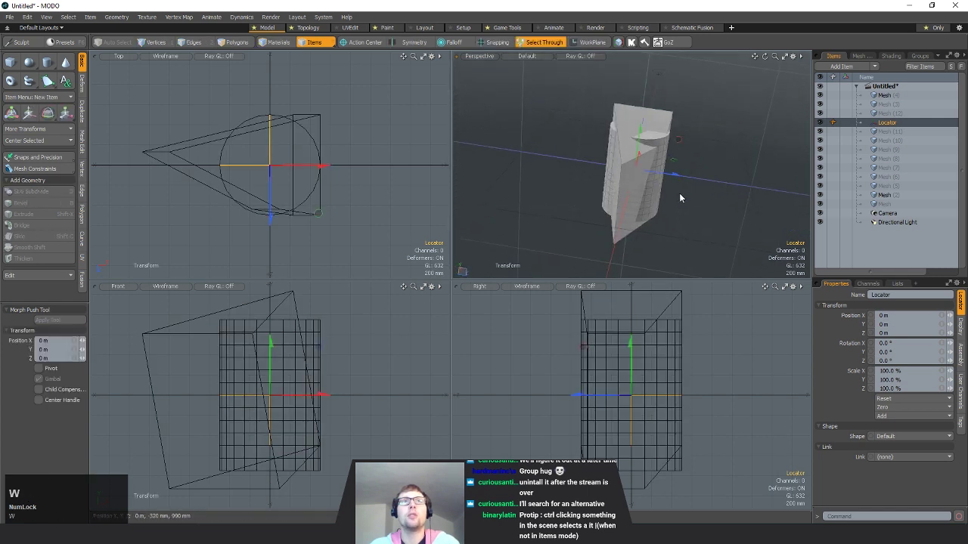
{"action": "left_click_drag", "start_coordinate": [675, 176], "coordinate": [750, 187]}
{"action": "mouse_move", "coordinate": [751, 186]}
{"action": "left_mouse_down", "text": "alt"}
{"action": "mouse_move", "coordinate": [715, 212]}
{"action": "mouse_move", "coordinate": [656, 214]}
{"action": "mouse_move", "coordinate": [732, 185]}
{"action": "left_mouse_up", "text": "alt"}
{"action": "left_click", "coordinate": [646, 215]}
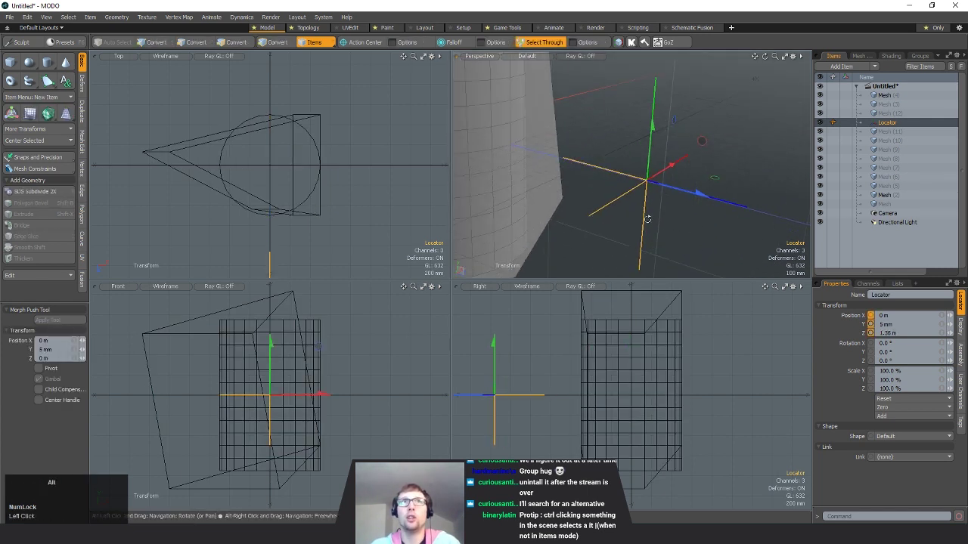
{"action": "left_click_drag", "start_coordinate": [702, 141], "coordinate": [750, 61]}
{"action": "left_click_drag", "start_coordinate": [750, 61], "coordinate": [680, 200], "text": "alt"}
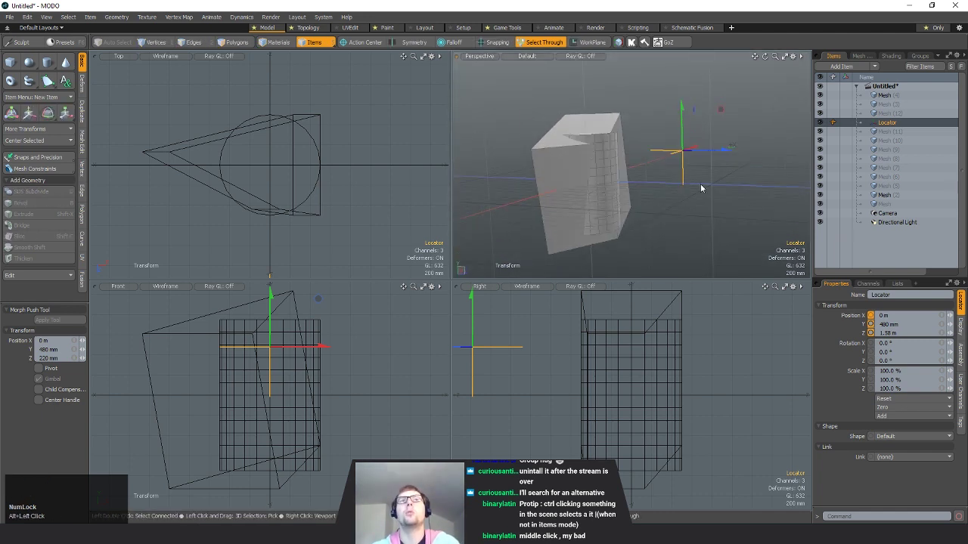
{"action": "mouse_move", "coordinate": [699, 164]}
{"action": "left_mouse_down", "text": "alt"}
{"action": "mouse_move", "coordinate": [722, 165]}
{"action": "mouse_move", "coordinate": [687, 166]}
{"action": "left_mouse_up", "text": "alt"}
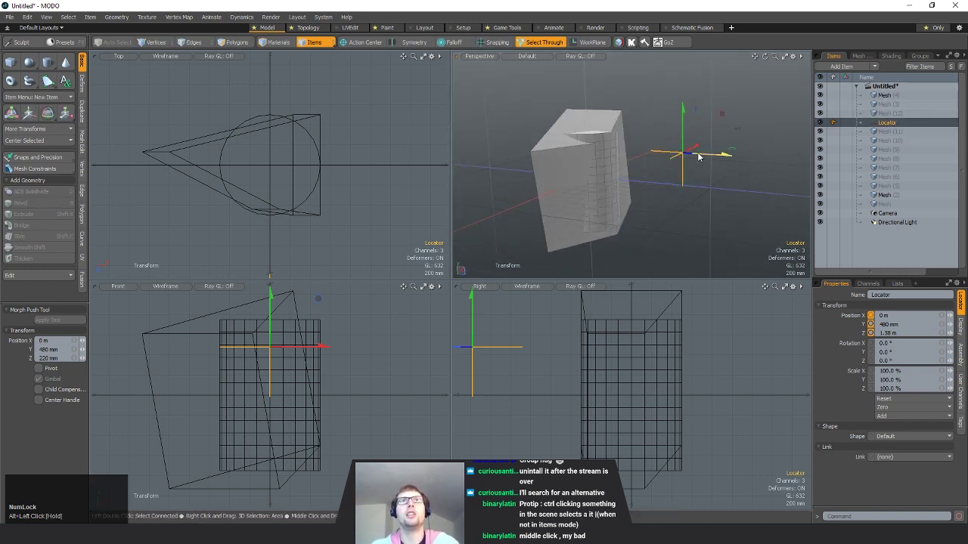
{"action": "left_click_drag", "start_coordinate": [698, 157], "coordinate": [723, 172], "text": "alt+shift"}
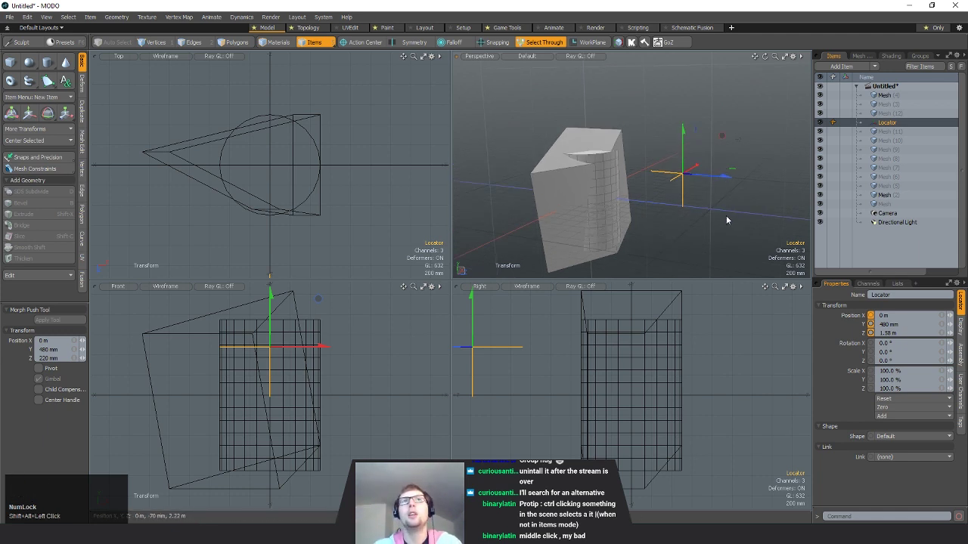
{"action": "left_click_drag", "start_coordinate": [726, 220], "coordinate": [743, 207], "text": "alt+shift"}
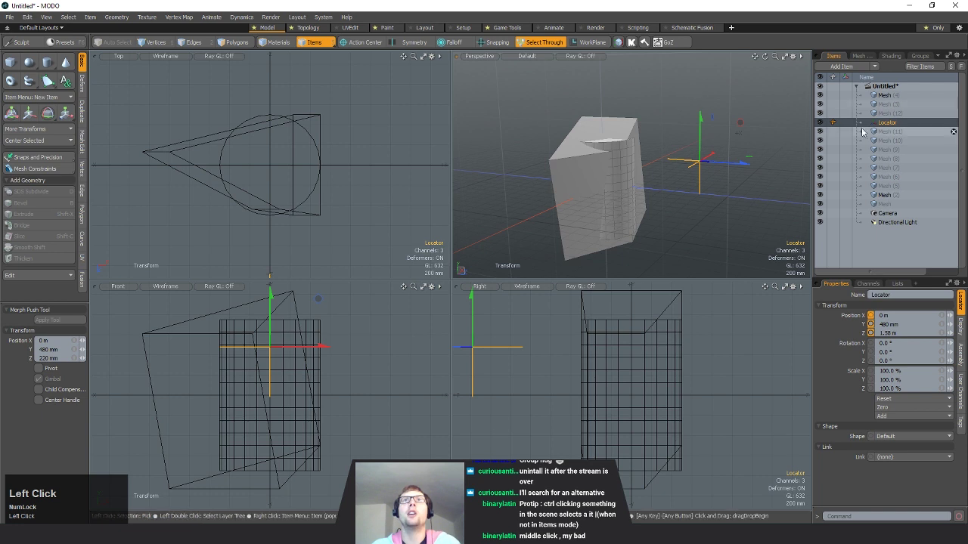
- Add a Backdrop Item after Mesh (11) and enlarge the properties area to show all its backdrop settings
{"action": "left_click", "coordinate": [889, 132]}
{"action": "left_click", "coordinate": [854, 66]}
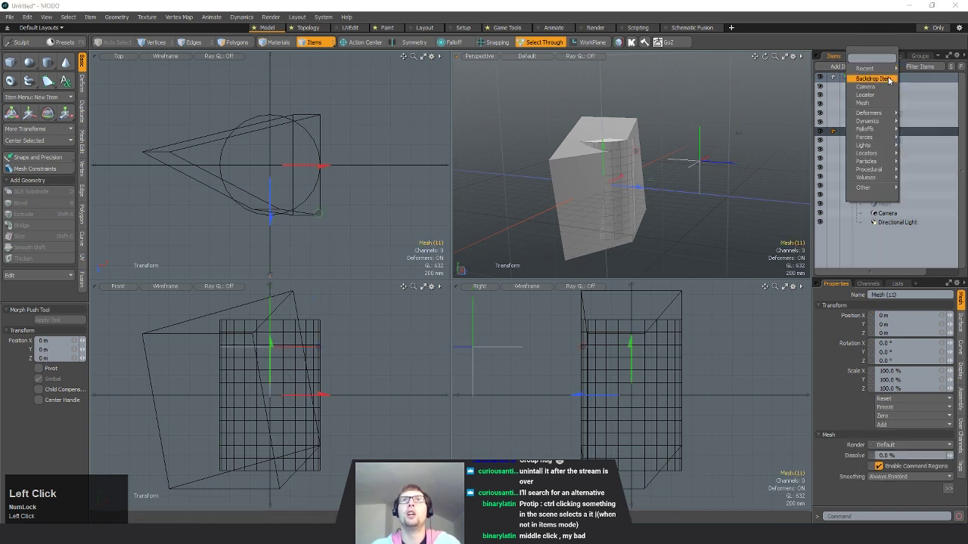
{"action": "left_click", "coordinate": [871, 78]}
{"action": "left_click_drag", "start_coordinate": [595, 216], "coordinate": [662, 227], "text": "alt"}
{"action": "left_click_drag", "start_coordinate": [565, 234], "coordinate": [691, 203], "text": "alt"}
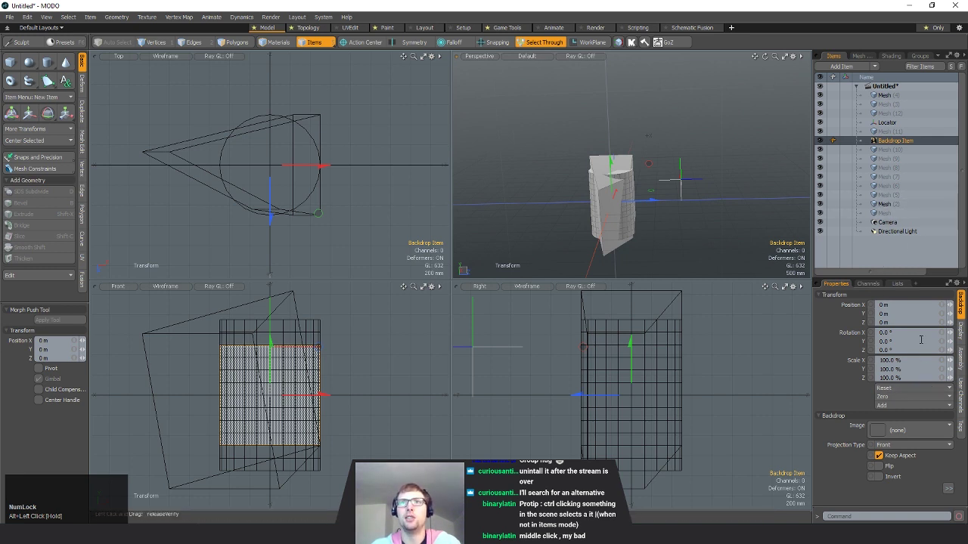
{"action": "left_click_drag", "start_coordinate": [897, 278], "coordinate": [895, 207]}
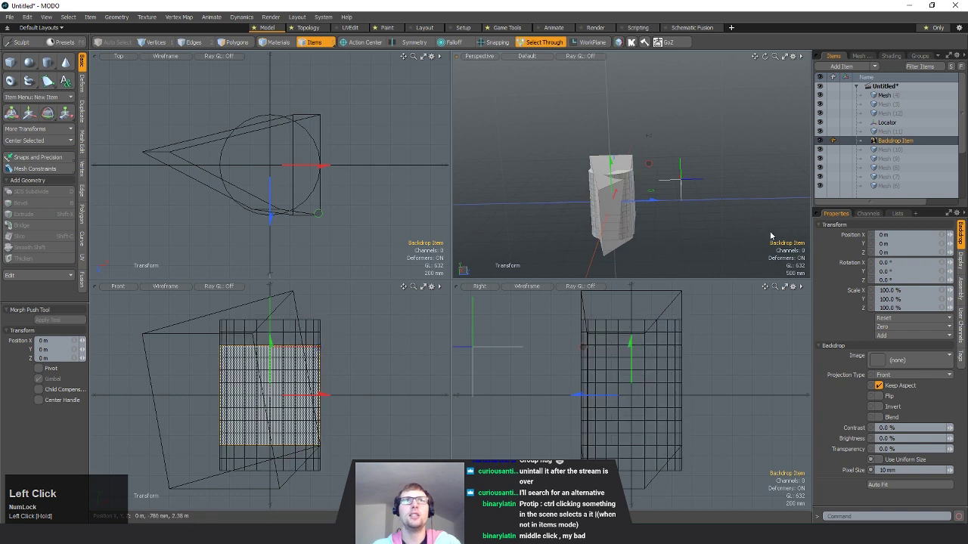
{"action": "left_click", "coordinate": [911, 360]}
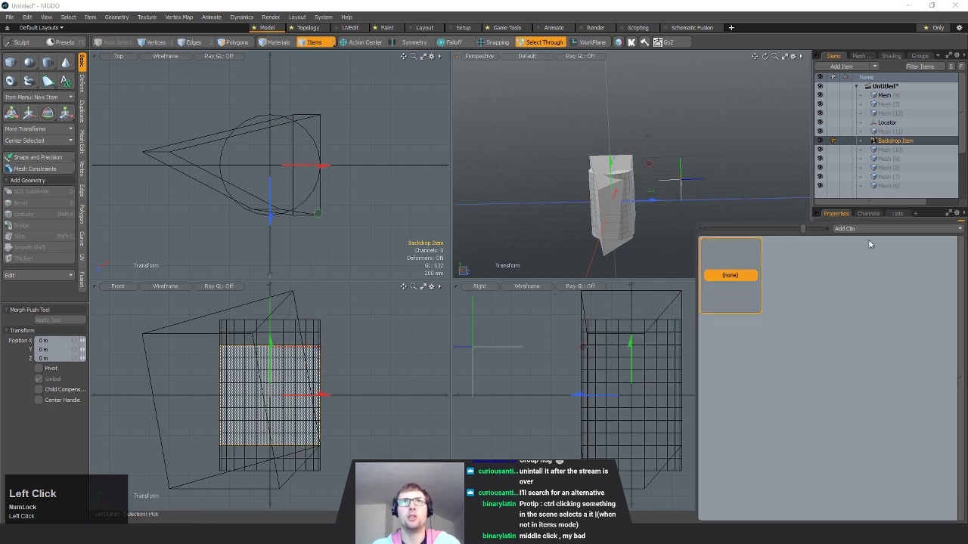
{"action": "left_click", "coordinate": [740, 175]}
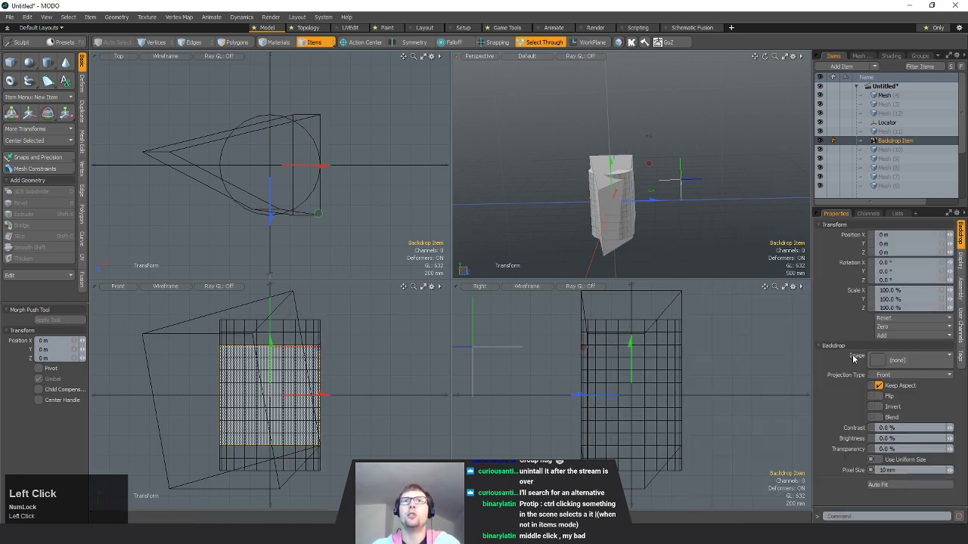
- Load the bear image file named download as the backdrop's image
{"action": "left_click", "coordinate": [914, 359]}
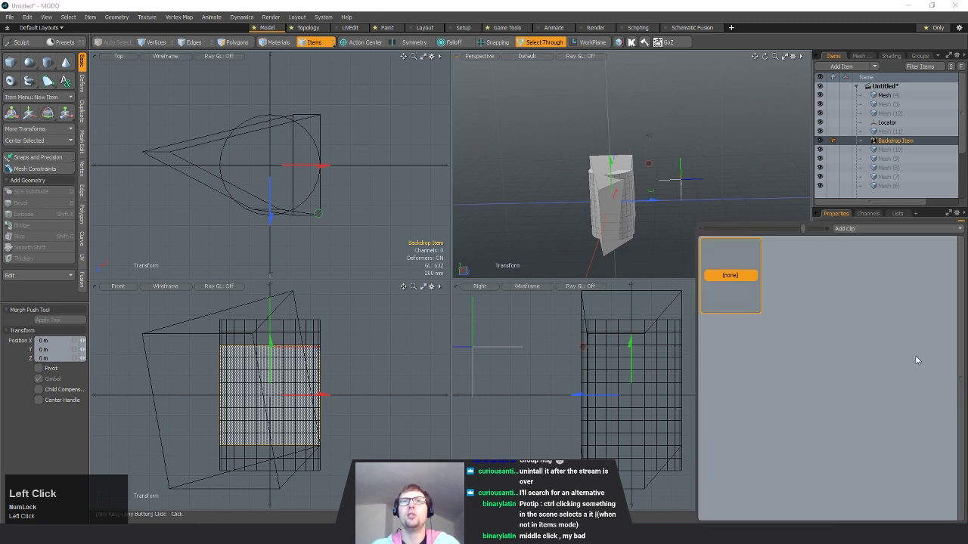
{"action": "left_click", "coordinate": [850, 232]}
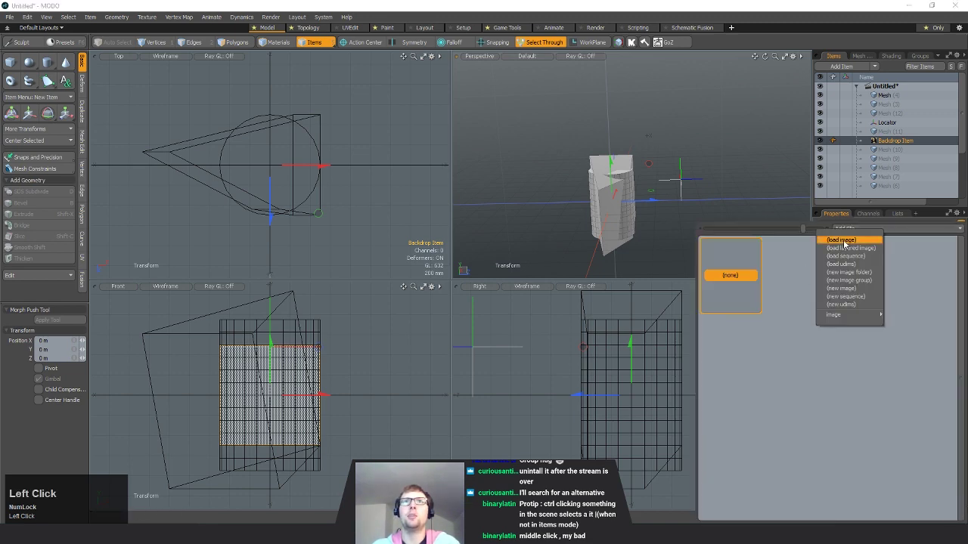
{"action": "left_click", "coordinate": [844, 243]}
{"action": "left_click_drag", "start_coordinate": [778, 231], "coordinate": [707, 170]}
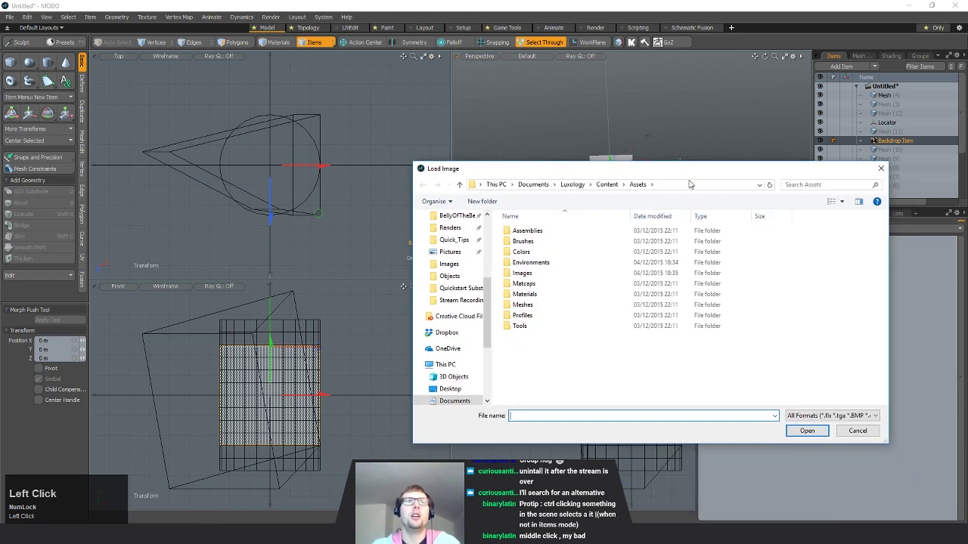
{"action": "left_click_drag", "start_coordinate": [490, 303], "coordinate": [498, 256]}
{"action": "scroll", "coordinate": [446, 219], "scroll_direction": "up", "scroll_amount": 1}
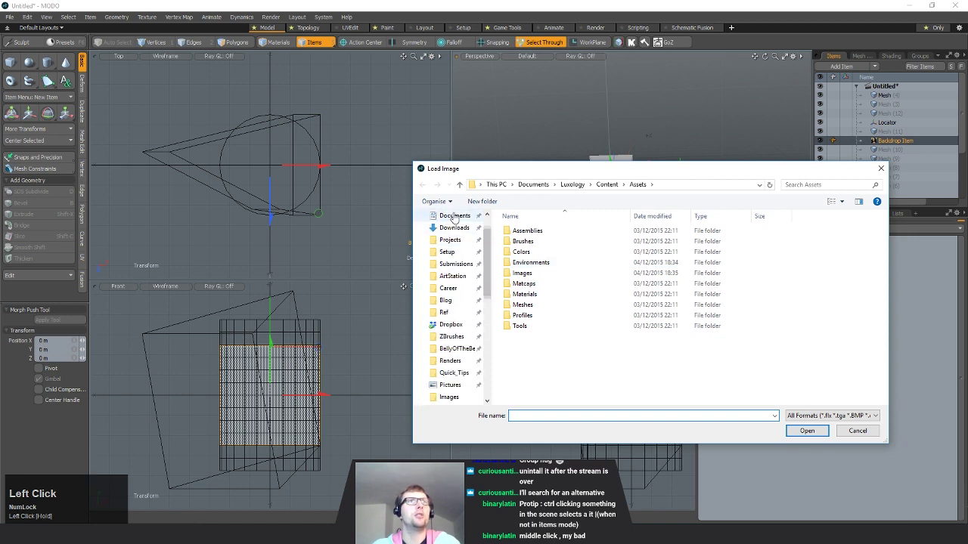
{"action": "left_click", "coordinate": [450, 217]}
{"action": "scroll", "coordinate": [447, 221], "scroll_direction": "up", "scroll_amount": 1}
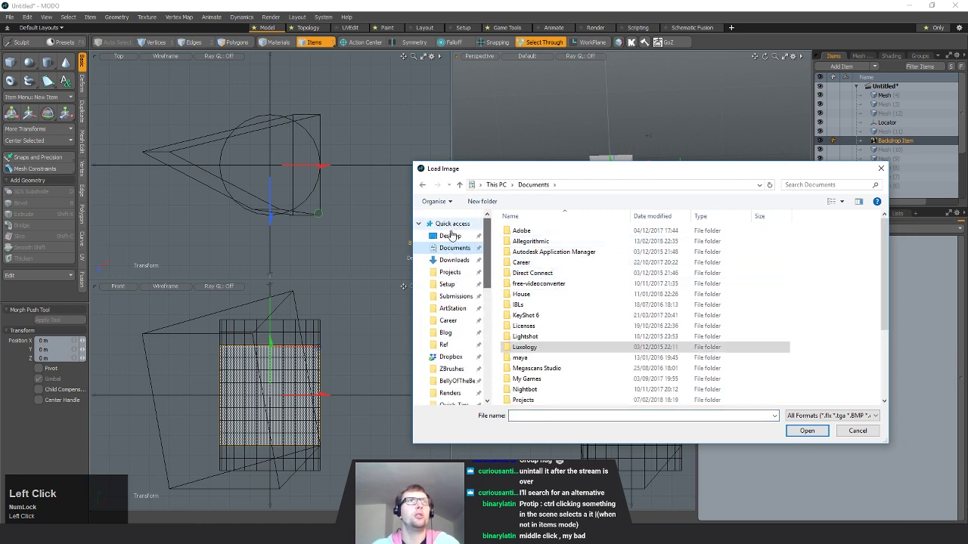
{"action": "left_click", "coordinate": [451, 228]}
{"action": "left_click", "coordinate": [582, 240]}
{"action": "left_click", "coordinate": [807, 430]}
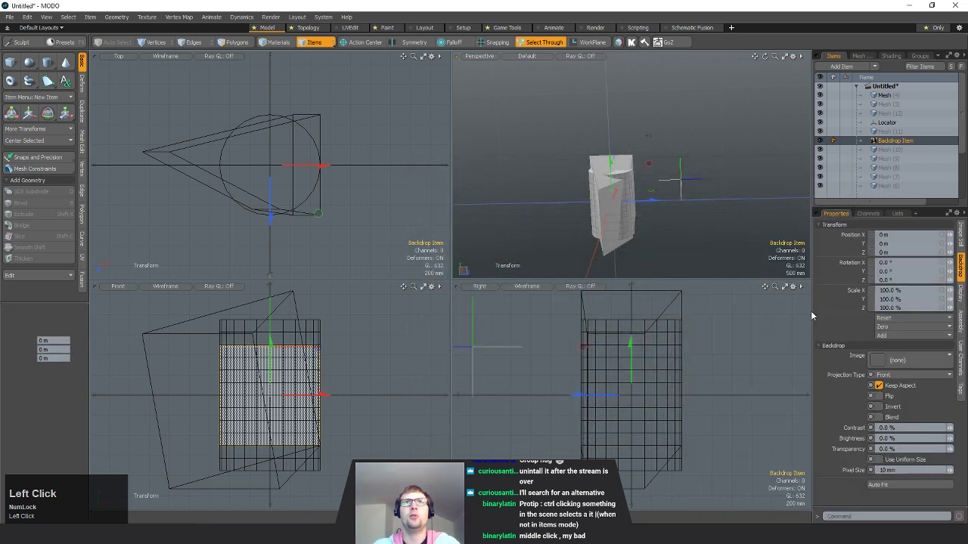
- Move the bear backdrop beside the meshes, to about 1.67 m in X and -450 mm in Z
{"action": "left_click_drag", "start_coordinate": [545, 219], "coordinate": [725, 211], "text": "alt"}
{"action": "left_click_drag", "start_coordinate": [661, 207], "coordinate": [705, 195]}
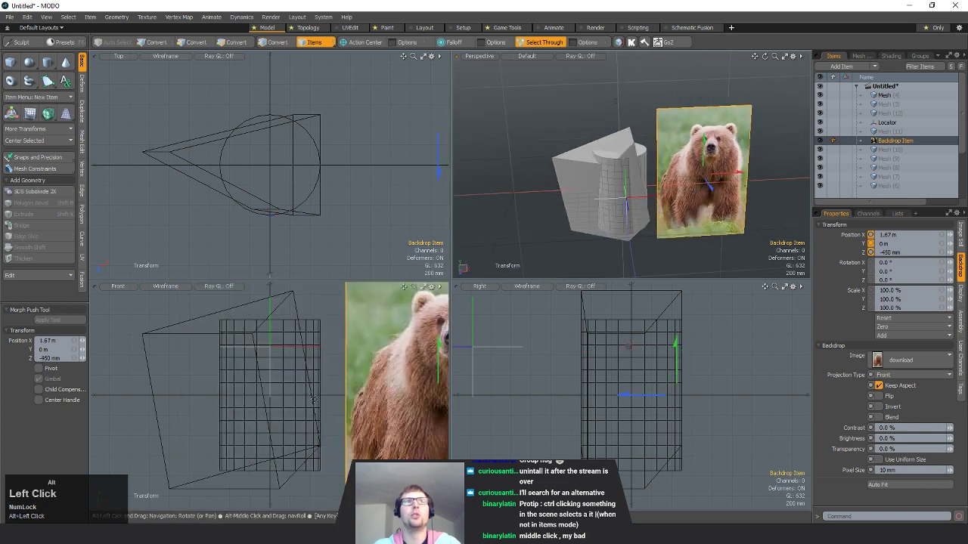
{"action": "left_click_drag", "start_coordinate": [440, 378], "coordinate": [343, 389], "text": "ctrl+alt"}
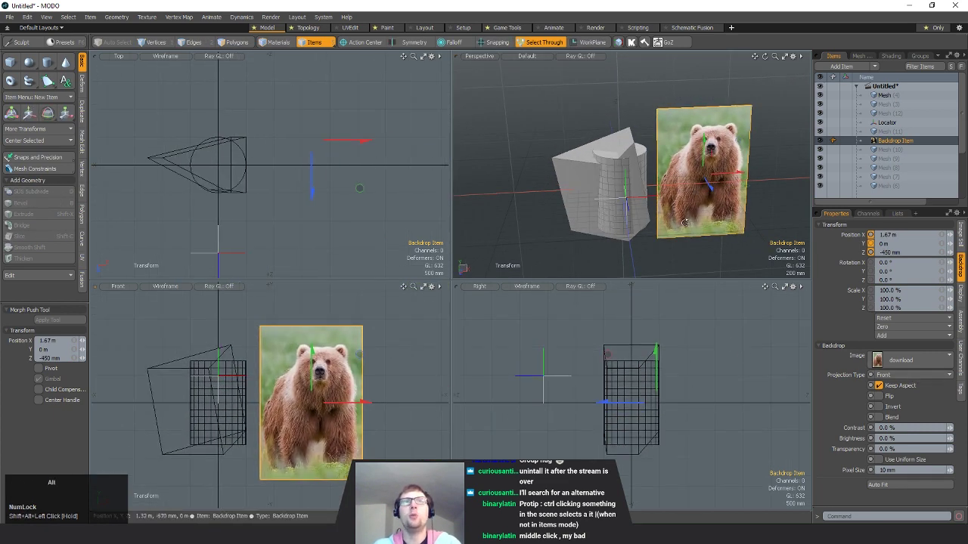
{"action": "left_click_drag", "start_coordinate": [694, 203], "coordinate": [707, 213], "text": "alt"}
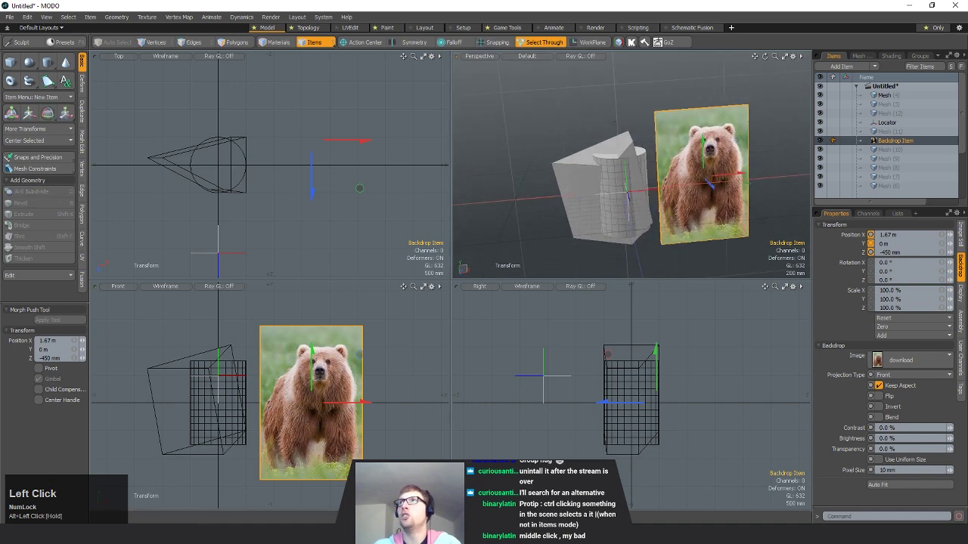
{"action": "left_click_drag", "start_coordinate": [628, 234], "coordinate": [601, 229], "text": "alt+shift"}
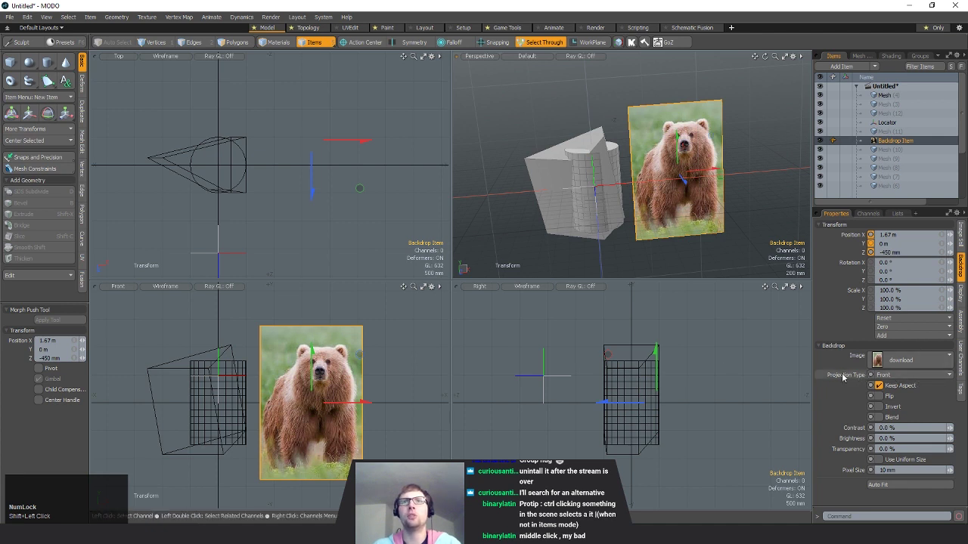
- Set the backdrop's Projection Type to Right and view it from other angles in the perspective viewport
{"action": "left_click", "coordinate": [892, 375]}
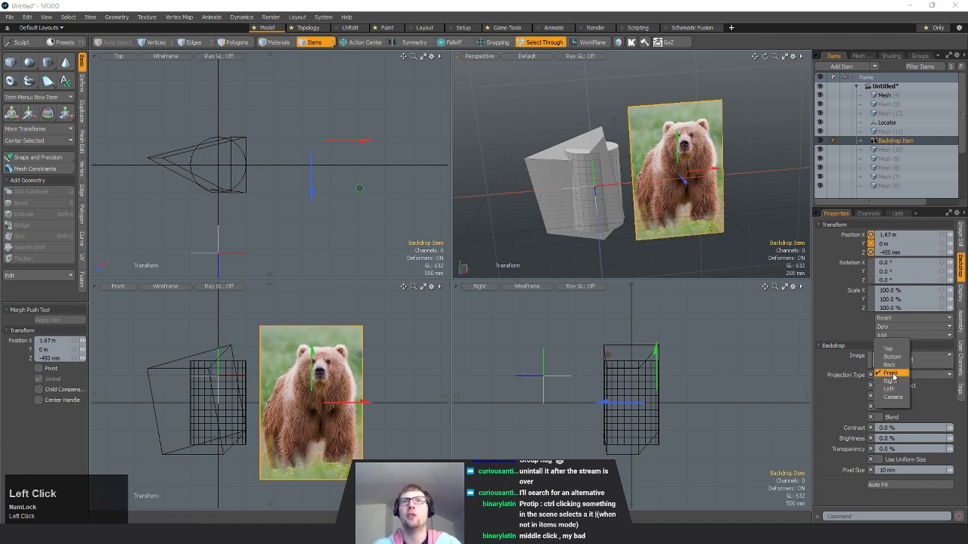
{"action": "left_click", "coordinate": [894, 382]}
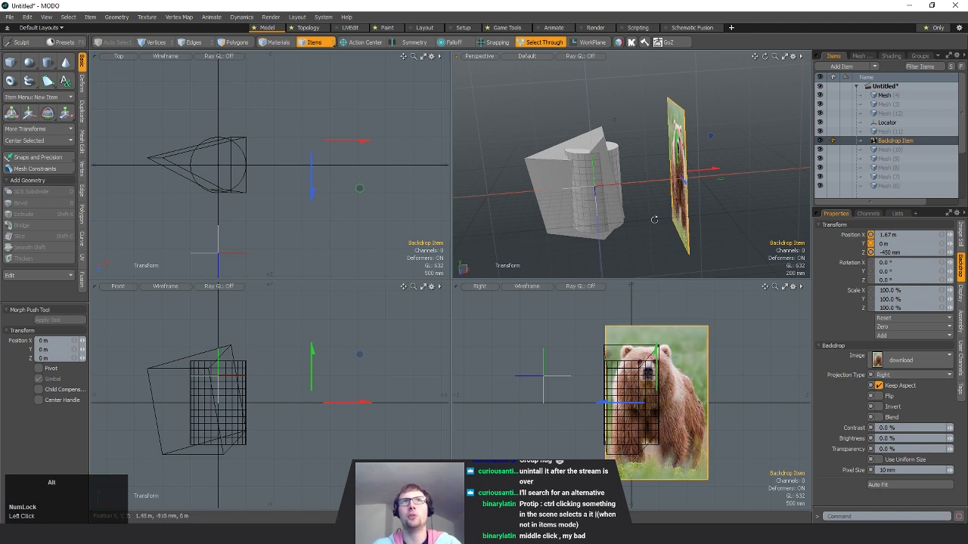
{"action": "left_click_drag", "start_coordinate": [650, 219], "coordinate": [701, 184], "text": "alt+shift"}
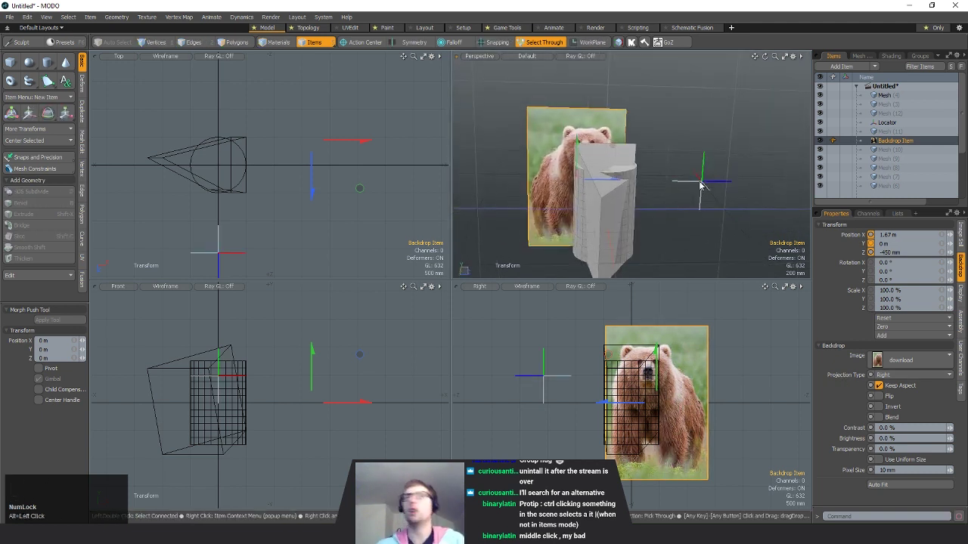
{"action": "left_click_drag", "start_coordinate": [676, 195], "coordinate": [657, 203], "text": "alt"}
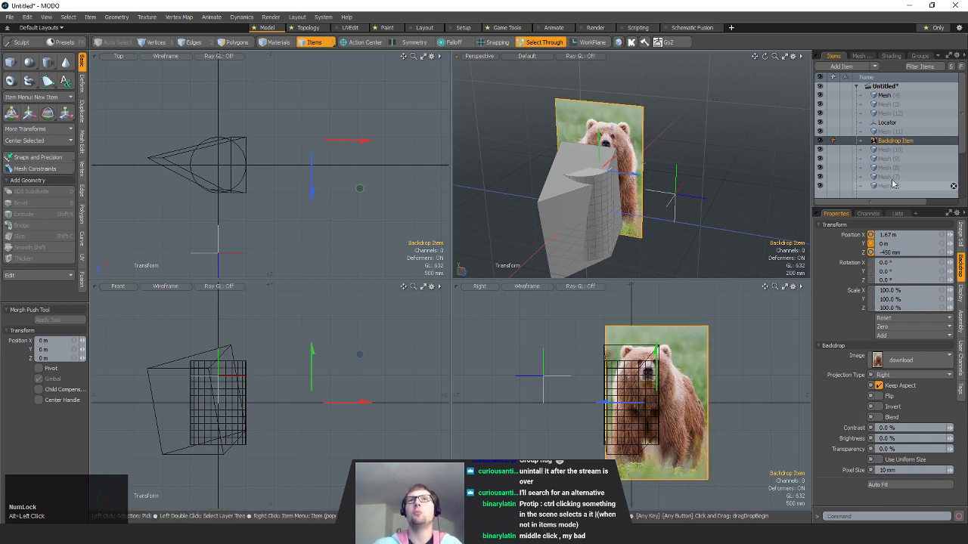
{"action": "left_click_drag", "start_coordinate": [695, 243], "coordinate": [715, 247], "text": "alt+shift"}
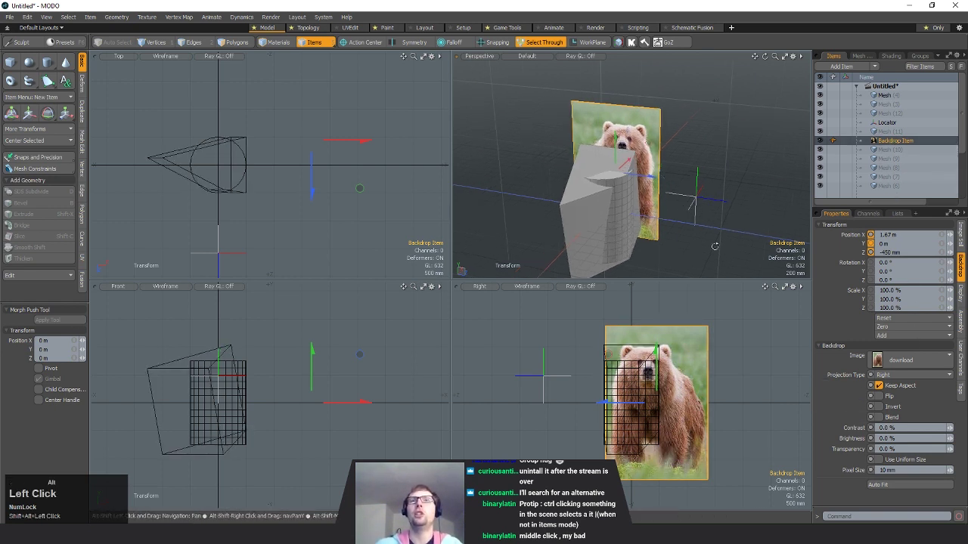
- Change the backdrop's Projection Type to Top and centre it in the top view
{"action": "left_click", "coordinate": [906, 375]}
{"action": "left_click", "coordinate": [903, 344]}
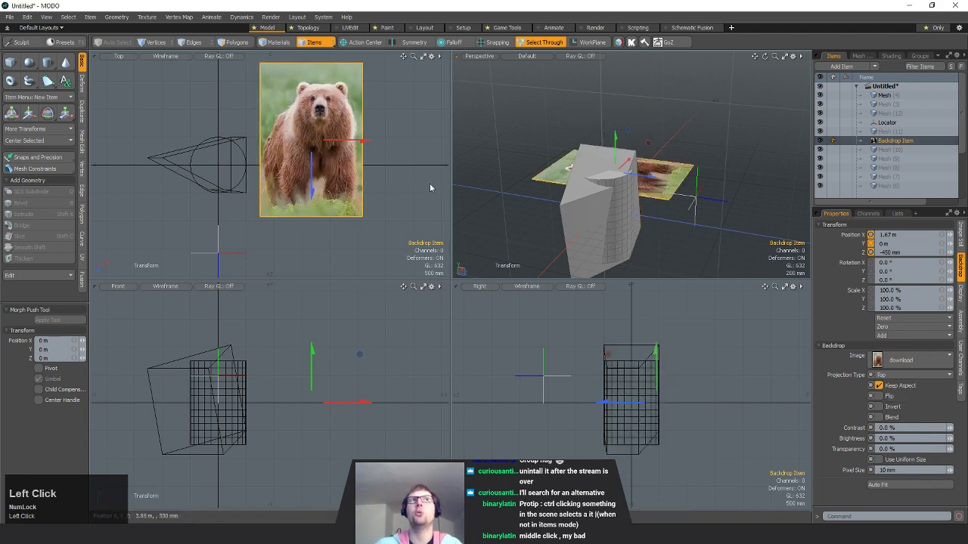
{"action": "left_click_drag", "start_coordinate": [429, 187], "coordinate": [417, 218], "text": "alt+shift"}
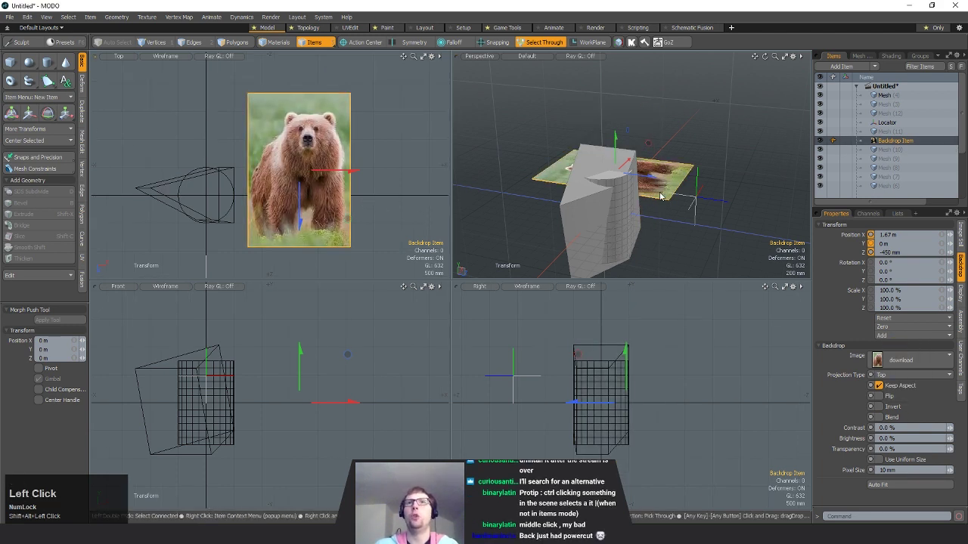
{"action": "left_click_drag", "start_coordinate": [660, 196], "coordinate": [659, 220], "text": "alt"}
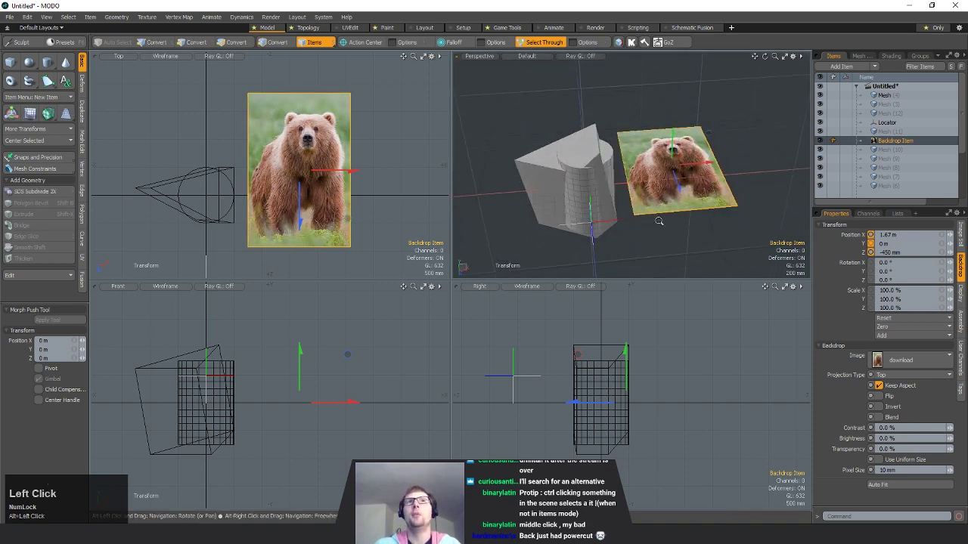
- Scale the bear backdrop uniformly to about 247.5% and rotate it about -85.6° around Y
{"action": "key", "text": "r"}
{"action": "left_click_drag", "start_coordinate": [671, 167], "coordinate": [638, 168]}
{"action": "key", "text": "e"}
{"action": "mouse_move", "coordinate": [645, 216]}
{"action": "left_mouse_down", "text": "alt"}
{"action": "mouse_move", "coordinate": [636, 224]}
{"action": "mouse_move", "coordinate": [648, 207]}
{"action": "left_mouse_up", "text": "alt"}
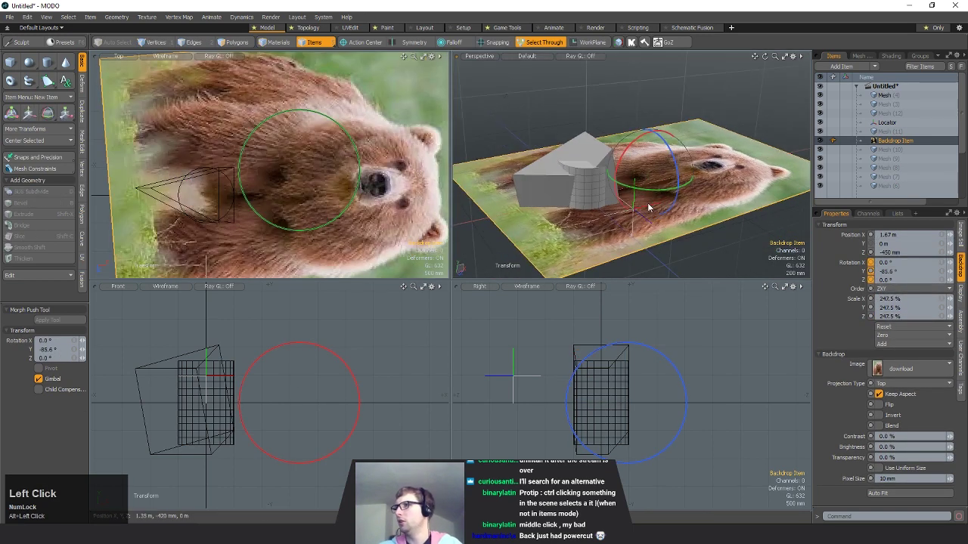
- Delete the bear image from the backdrop, and delete the Backdrop Item from the scene
{"action": "key", "text": "Delete"}
{"action": "mouse_move", "coordinate": [647, 207]}
{"action": "left_mouse_down", "text": "alt"}
{"action": "mouse_move", "coordinate": [644, 236]}
{"action": "mouse_move", "coordinate": [679, 177]}
{"action": "left_mouse_up", "text": "alt"}
{"action": "key", "text": "Delete"}
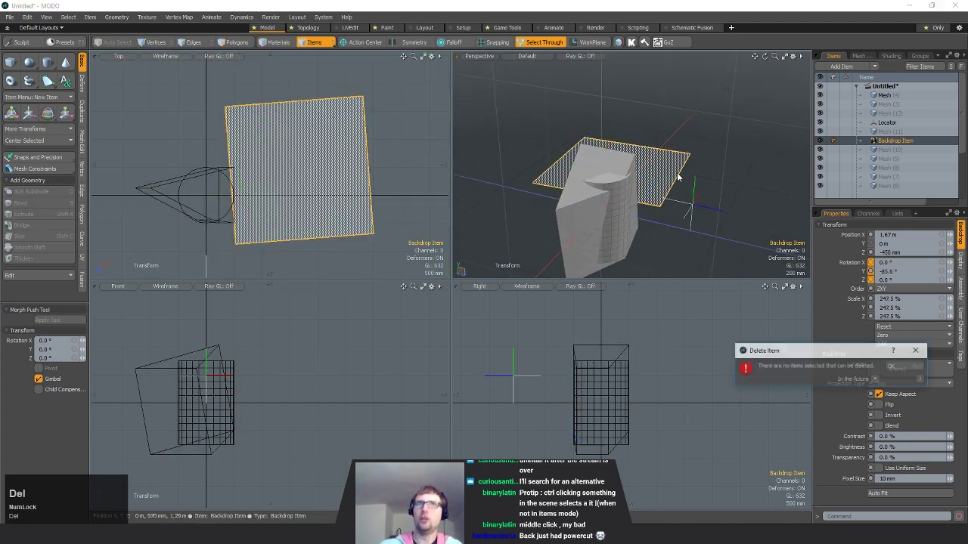
{"action": "left_click", "coordinate": [891, 366]}
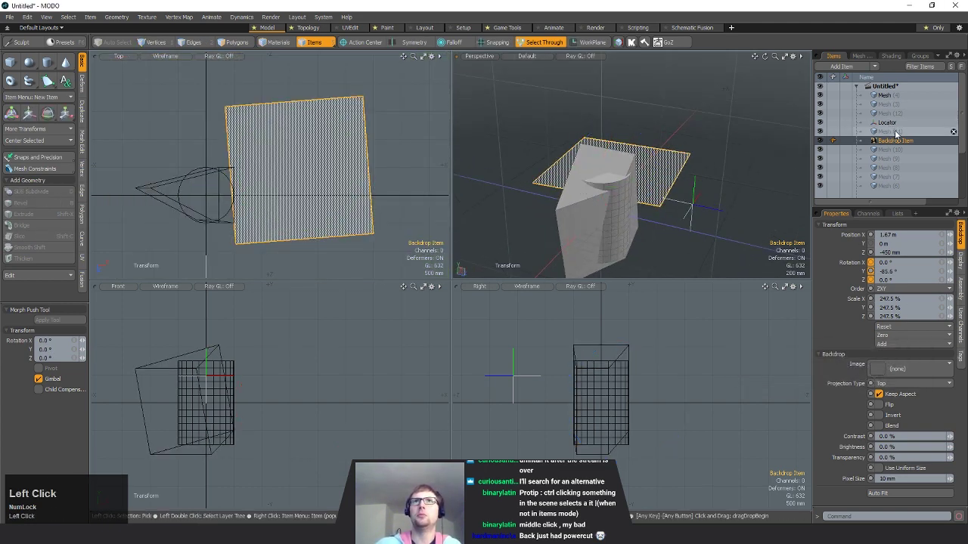
{"action": "left_click", "coordinate": [895, 142]}
{"action": "key", "text": "Delete"}
{"action": "scroll", "coordinate": [895, 141], "scroll_direction": "down", "scroll_amount": 1}
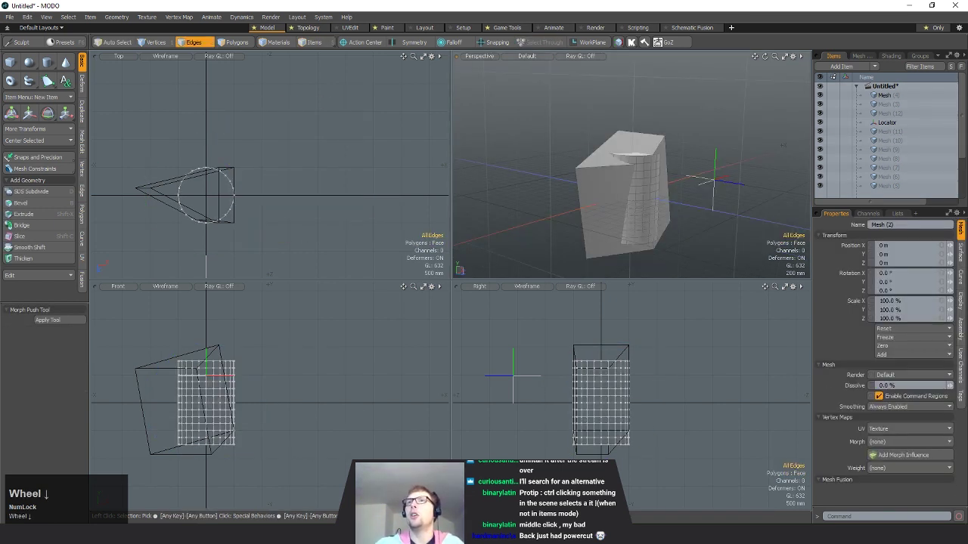
{"action": "left_click_drag", "start_coordinate": [707, 226], "coordinate": [724, 194], "text": "alt"}
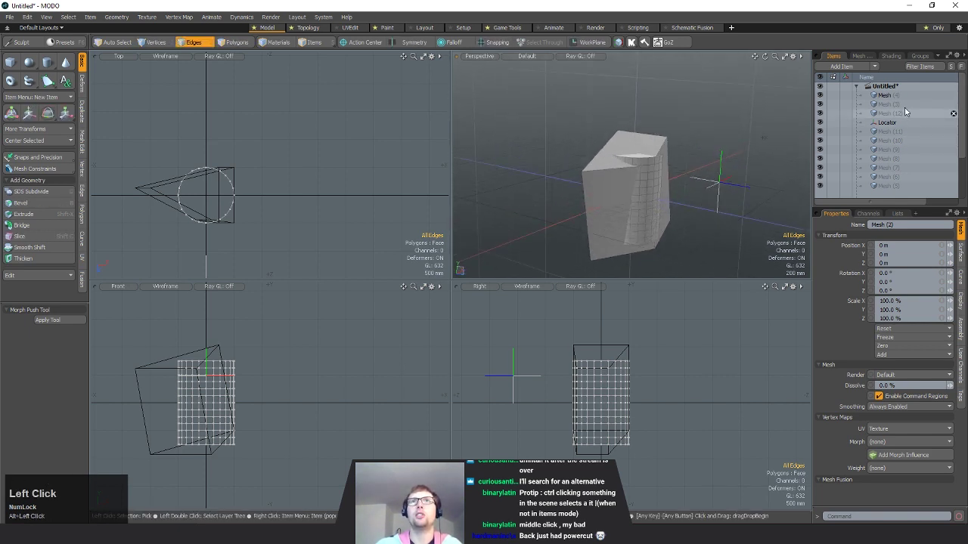
- Create a cube in the empty Mesh (3) layer and move it -1.54 m along Z
{"action": "left_click", "coordinate": [530, 137]}
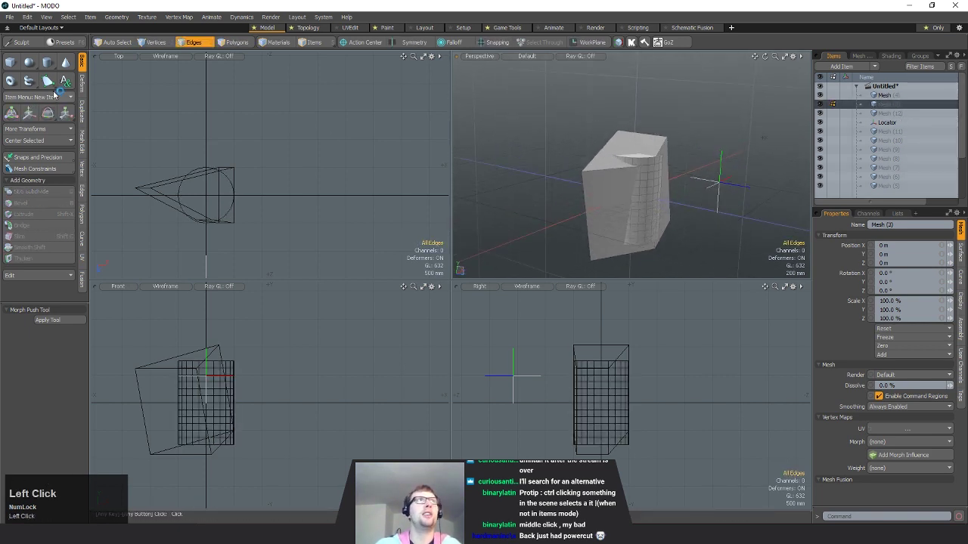
{"action": "left_click", "coordinate": [638, 193]}
{"action": "key", "text": "w"}
{"action": "left_click_drag", "start_coordinate": [688, 199], "coordinate": [592, 189], "text": "alt"}
- Switch to Items selection mode and delete the distorted box mesh that overlaps the cylinder
{"action": "key", "text": "5"}
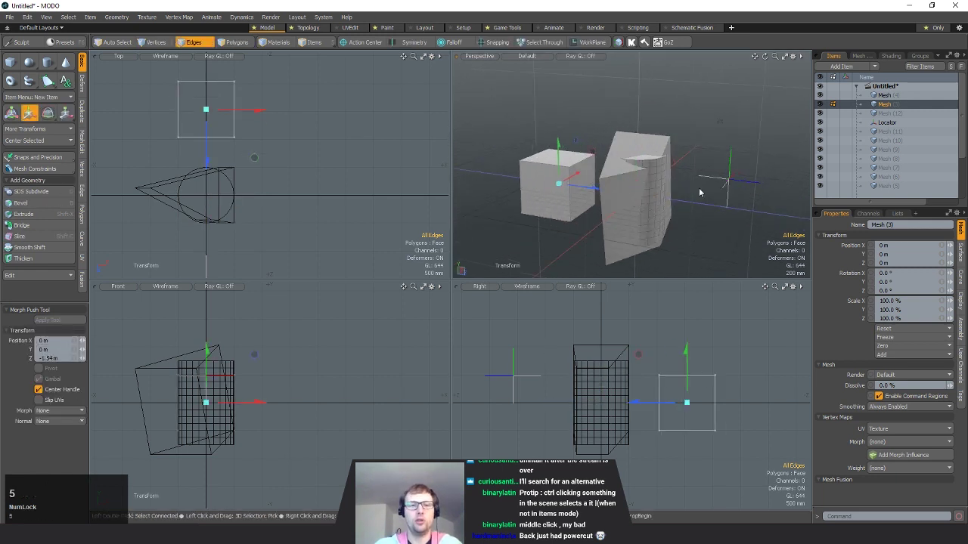
{"action": "left_click_drag", "start_coordinate": [683, 218], "coordinate": [669, 198], "text": "alt"}
{"action": "left_click", "coordinate": [675, 195]}
{"action": "key", "text": "Delete"}
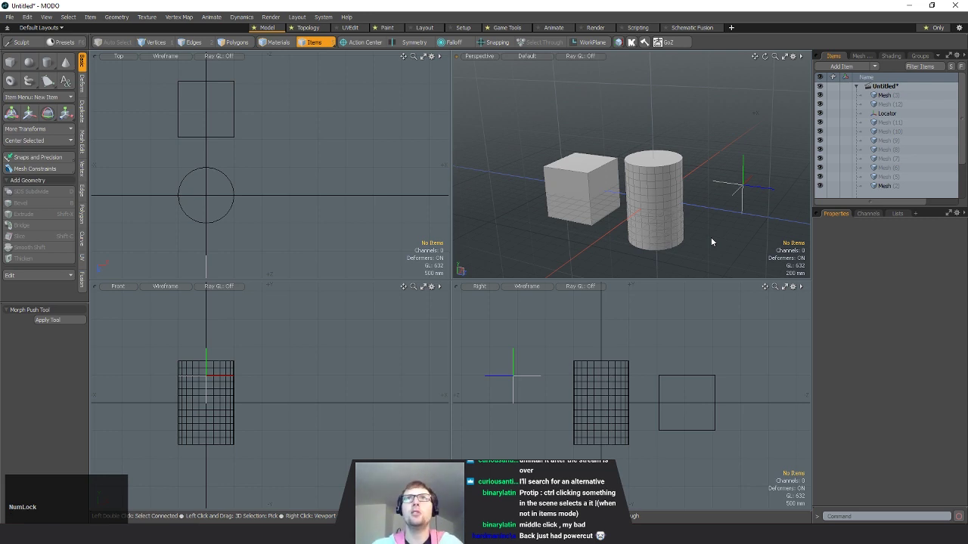
- Transform the cylinder mesh to Z position 1.72 m, rotation 36.1° X and -58.4° Y, and uniform scale 144.5%
{"action": "left_click", "coordinate": [672, 189]}
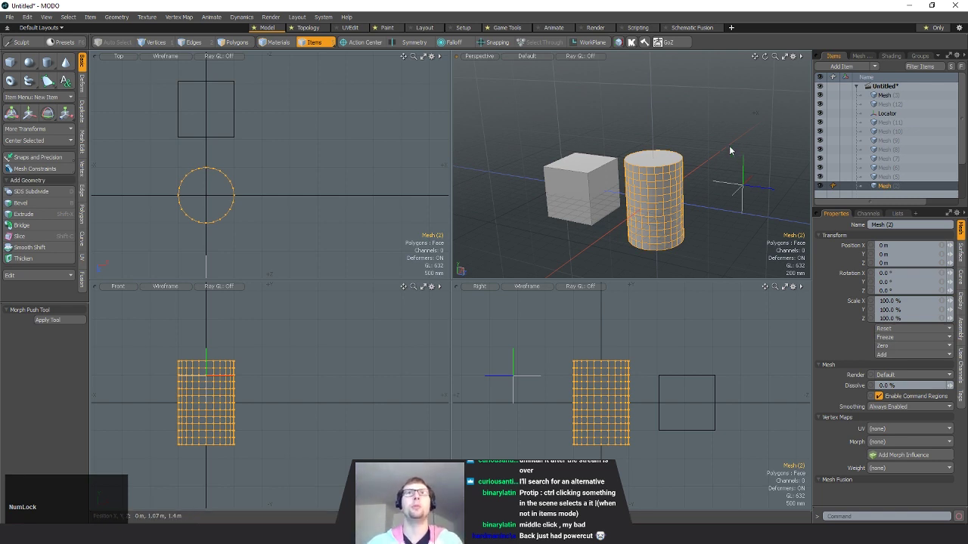
{"action": "left_click_drag", "start_coordinate": [682, 211], "coordinate": [652, 232], "text": "alt"}
{"action": "key", "text": "w"}
{"action": "key", "text": "e"}
{"action": "left_click_drag", "start_coordinate": [679, 173], "coordinate": [652, 221]}
{"action": "left_click_drag", "start_coordinate": [721, 179], "coordinate": [696, 134], "text": "alt"}
{"action": "key", "text": "r"}
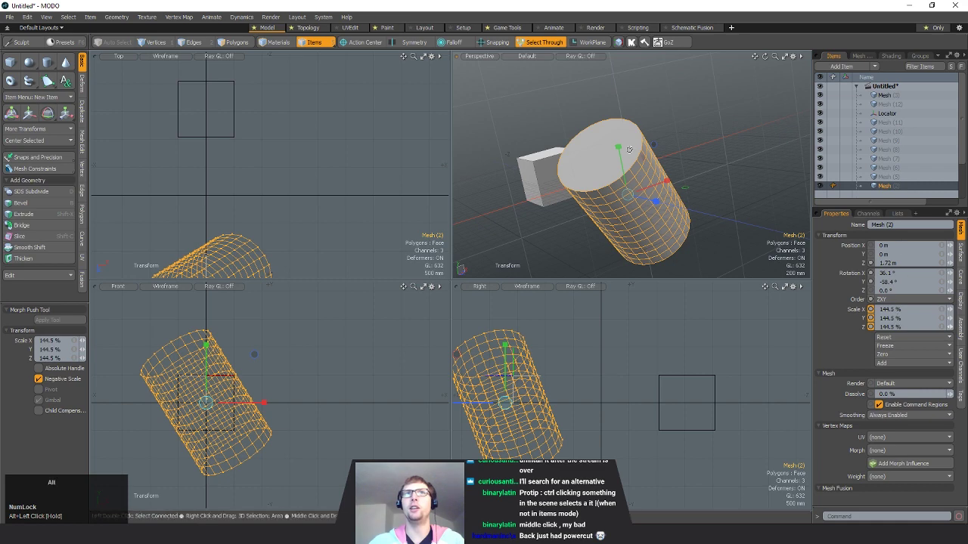
{"action": "left_click_drag", "start_coordinate": [652, 168], "coordinate": [721, 121], "text": "alt"}
{"action": "left_click_drag", "start_coordinate": [652, 219], "coordinate": [681, 212], "text": "ctrl+alt"}
{"action": "left_click_drag", "start_coordinate": [680, 212], "coordinate": [756, 189], "text": "alt"}
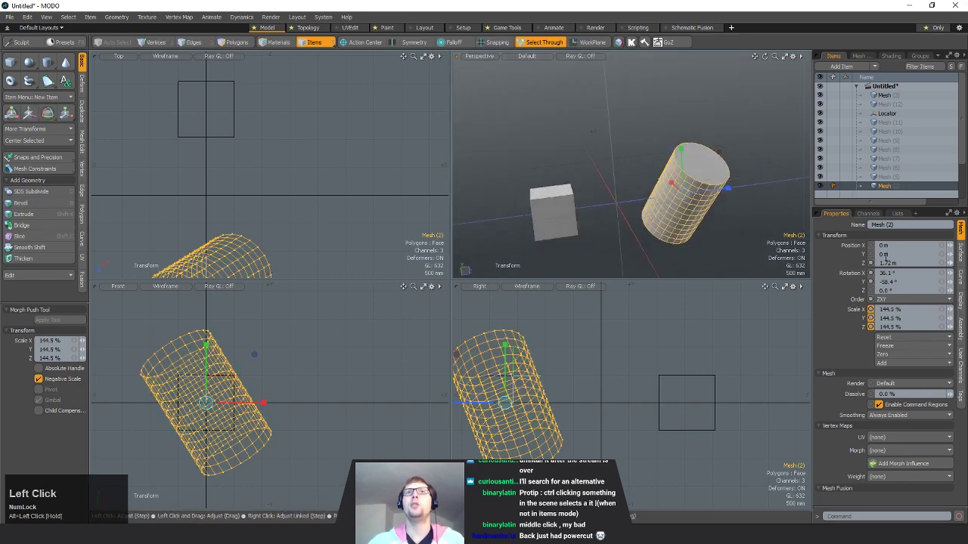
- Reset the cylinder's rotation to 0° on all axes, and undo the reset
{"action": "left_click", "coordinate": [928, 272]}
{"action": "key", "text": "Return"}
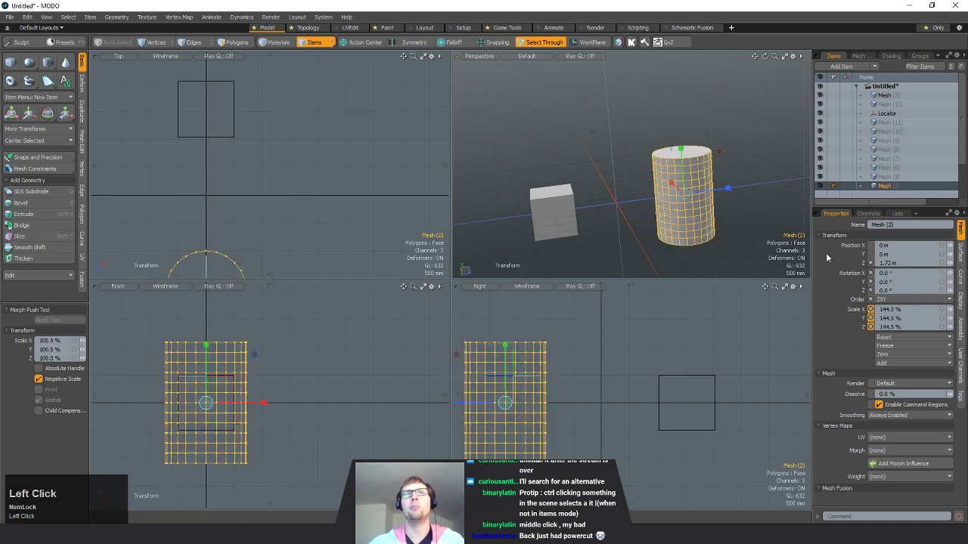
{"action": "key", "text": "ctrl+z"}
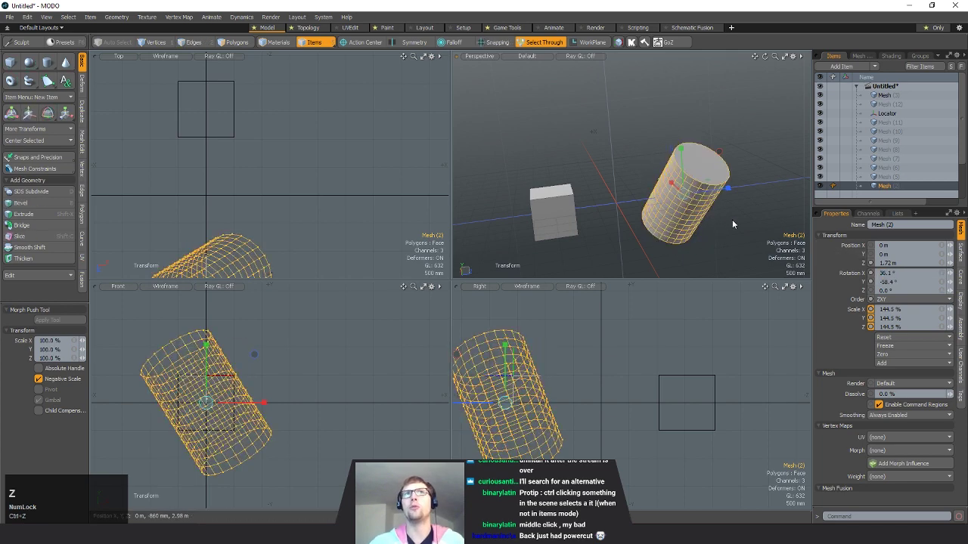
- Alternate the item selection between the cube and the cylinder directly in the perspective viewport
{"action": "left_click_drag", "start_coordinate": [732, 219], "coordinate": [628, 227], "text": "alt"}
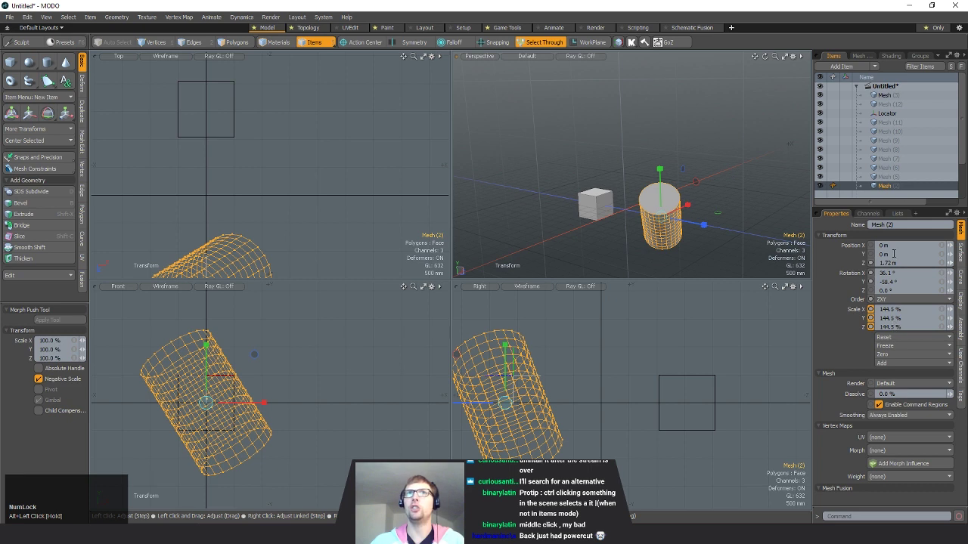
{"action": "mouse_move", "coordinate": [692, 219]}
{"action": "left_mouse_down", "text": "alt"}
{"action": "mouse_move", "coordinate": [657, 215]}
{"action": "mouse_move", "coordinate": [706, 225]}
{"action": "mouse_move", "coordinate": [677, 232]}
{"action": "mouse_move", "coordinate": [673, 220]}
{"action": "mouse_move", "coordinate": [681, 228]}
{"action": "mouse_move", "coordinate": [690, 208]}
{"action": "mouse_move", "coordinate": [689, 221]}
{"action": "left_mouse_up", "text": "alt"}
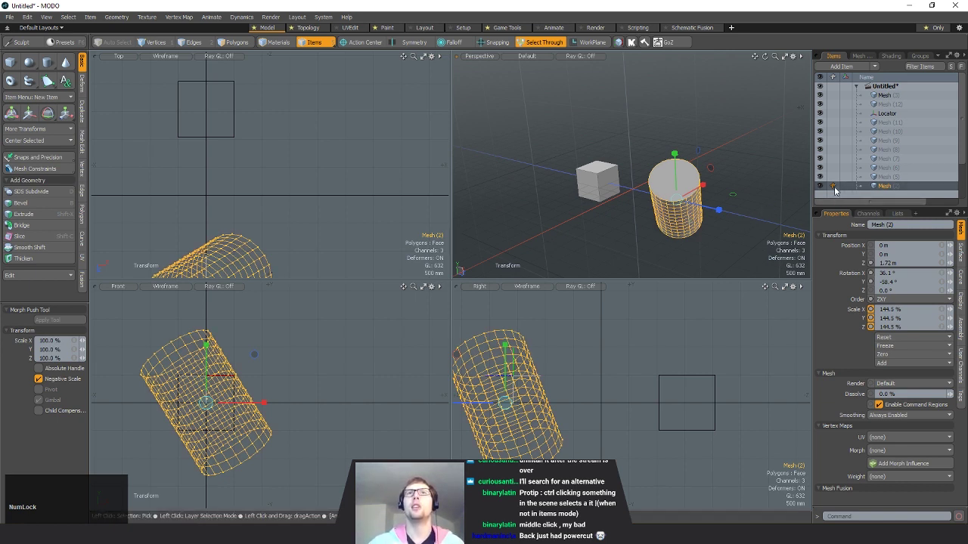
{"action": "scroll", "coordinate": [839, 189], "scroll_direction": "down", "scroll_amount": 3}
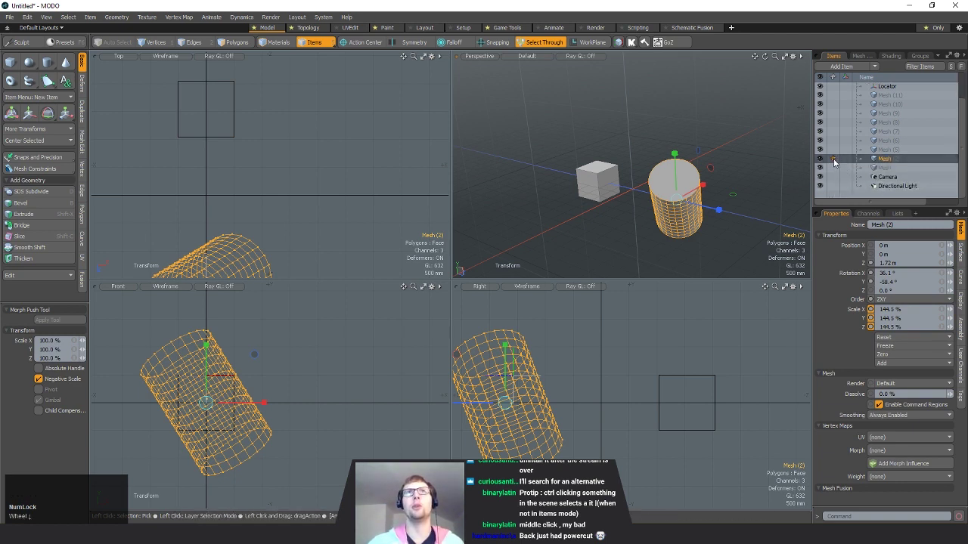
{"action": "left_click_drag", "start_coordinate": [682, 195], "coordinate": [692, 203], "text": "alt"}
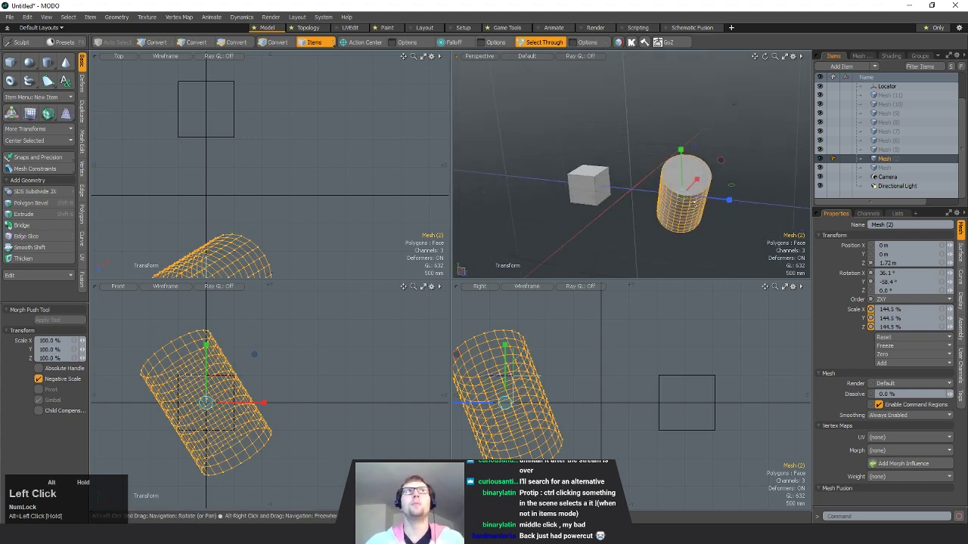
{"action": "left_click", "coordinate": [587, 182]}
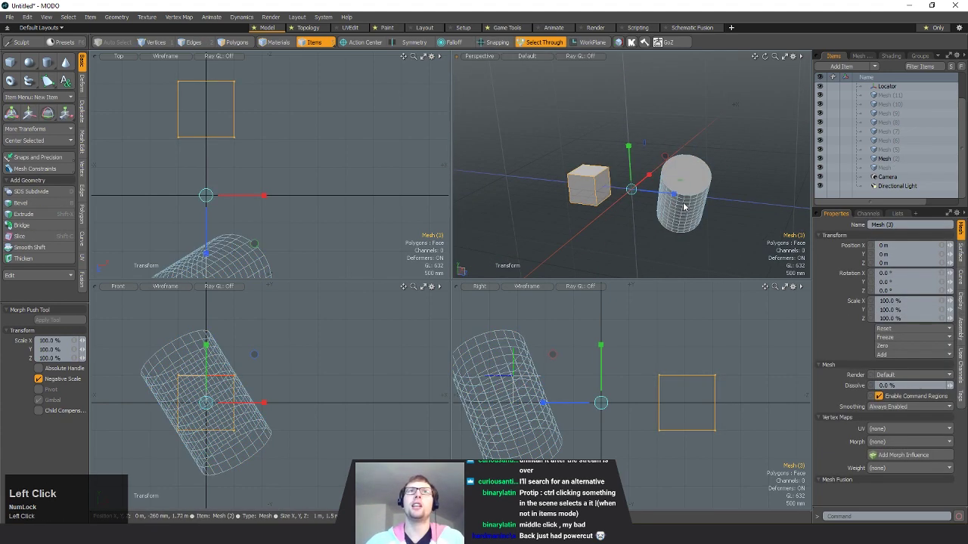
{"action": "left_click", "coordinate": [683, 207]}
{"action": "left_click", "coordinate": [591, 185]}
- Select the cylinder and move it to Y position 600 mm and Z position 4.78 m
{"action": "mouse_move", "coordinate": [727, 205]}
{"action": "left_mouse_down", "text": "alt+shift"}
{"action": "mouse_move", "coordinate": [661, 204]}
{"action": "mouse_move", "coordinate": [742, 196]}
{"action": "left_mouse_up", "text": "alt+shift"}
{"action": "left_click", "coordinate": [648, 202]}
{"action": "key", "text": "w"}
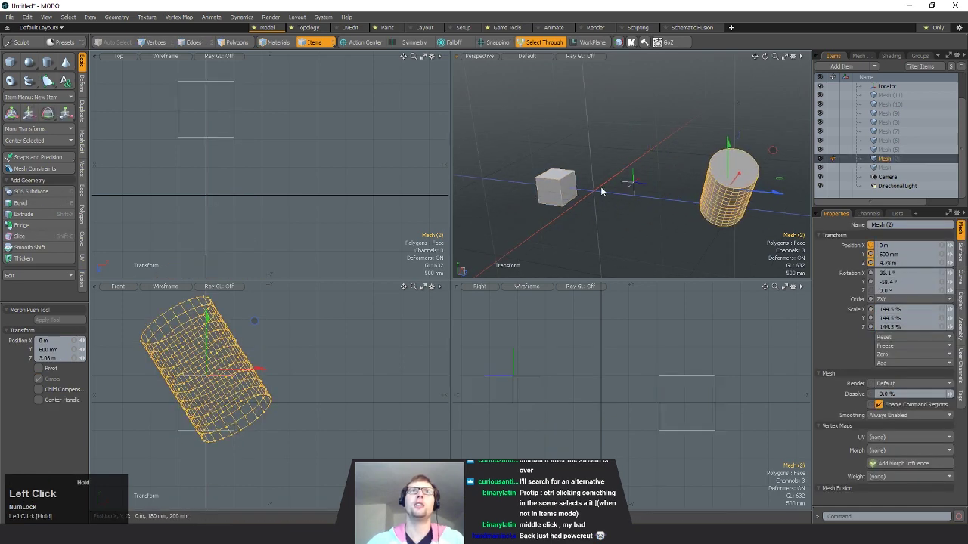
- Select the locator, the cube and the cylinder in turn in the perspective viewport, ending with the cube selected
{"action": "left_click", "coordinate": [631, 184]}
{"action": "left_click_drag", "start_coordinate": [632, 185], "coordinate": [594, 207], "text": "alt"}
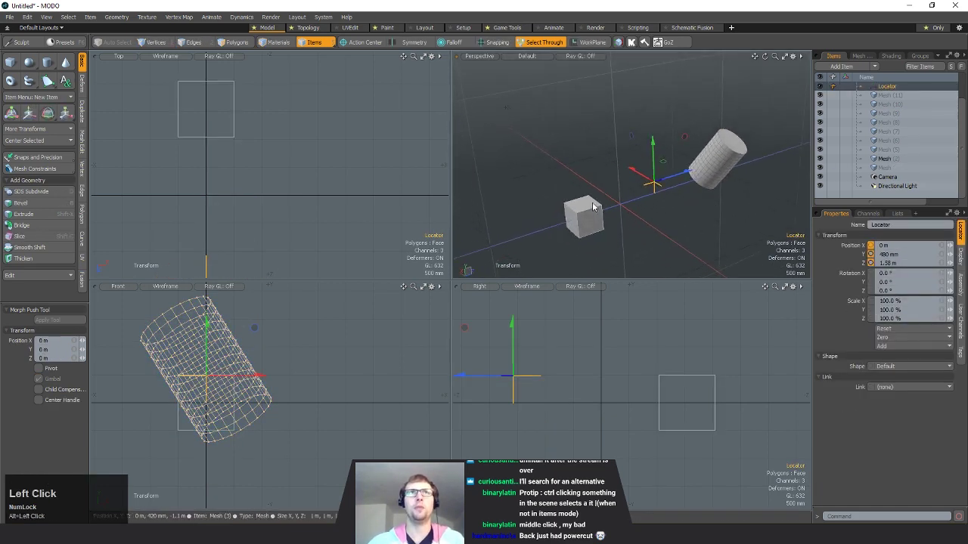
{"action": "left_click", "coordinate": [594, 206]}
{"action": "left_click", "coordinate": [729, 160]}
{"action": "left_click_drag", "start_coordinate": [654, 220], "coordinate": [648, 192], "text": "alt"}
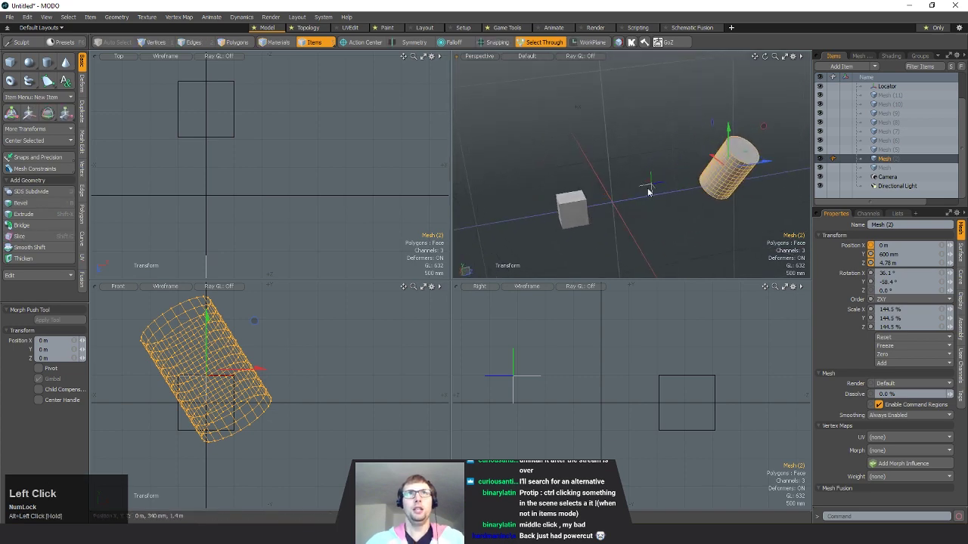
{"action": "left_click", "coordinate": [650, 188]}
{"action": "left_click", "coordinate": [574, 205]}
{"action": "left_click", "coordinate": [744, 166]}
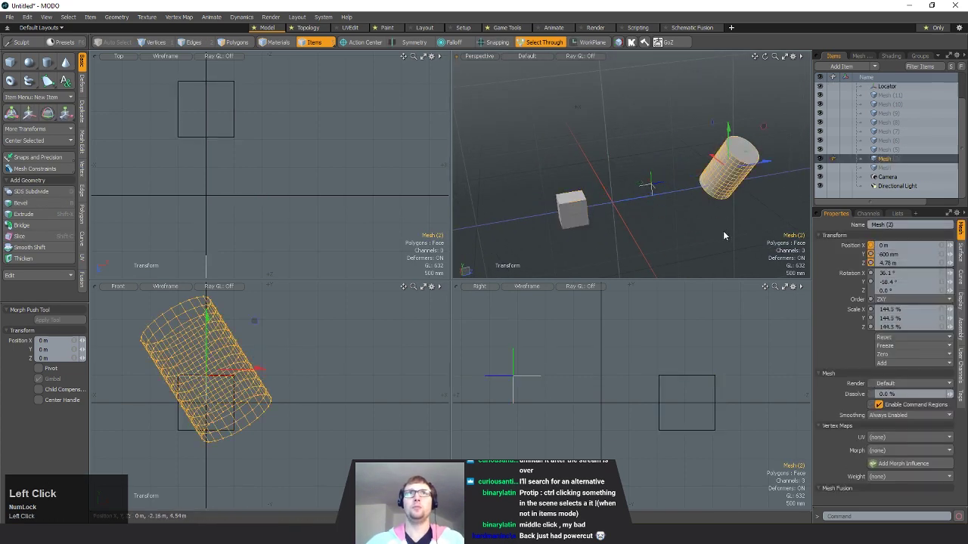
{"action": "left_click_drag", "start_coordinate": [721, 232], "coordinate": [559, 196], "text": "alt"}
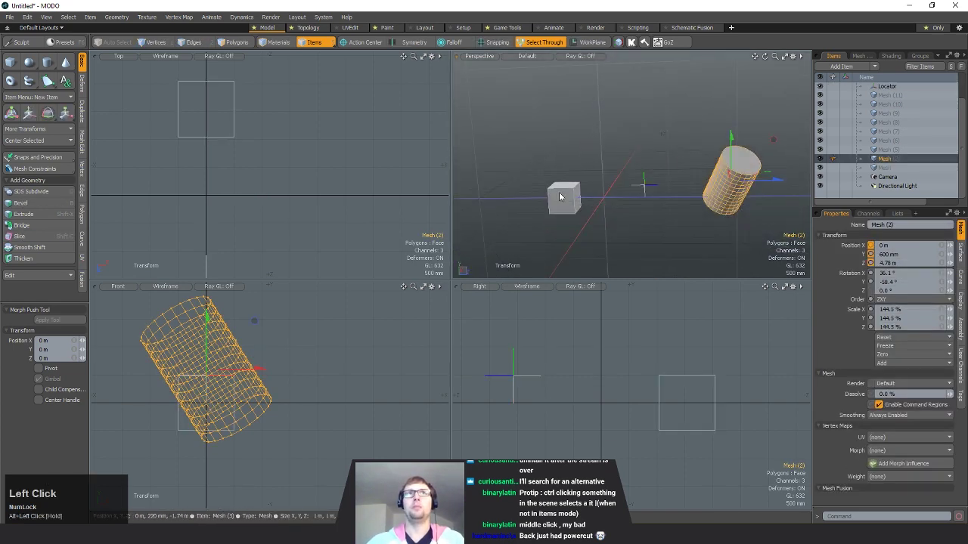
{"action": "left_click", "coordinate": [559, 197]}
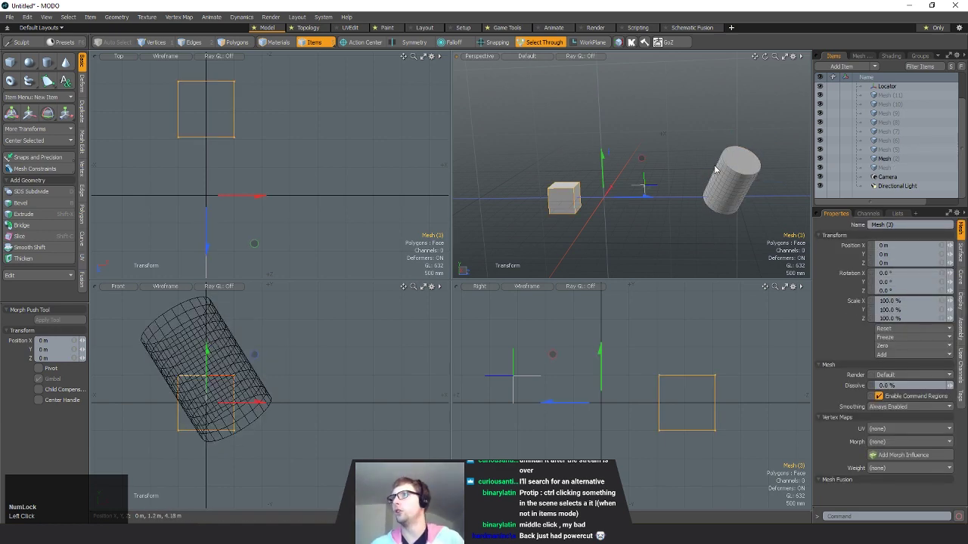
{"action": "left_click_drag", "start_coordinate": [678, 141], "coordinate": [681, 209], "text": "alt"}
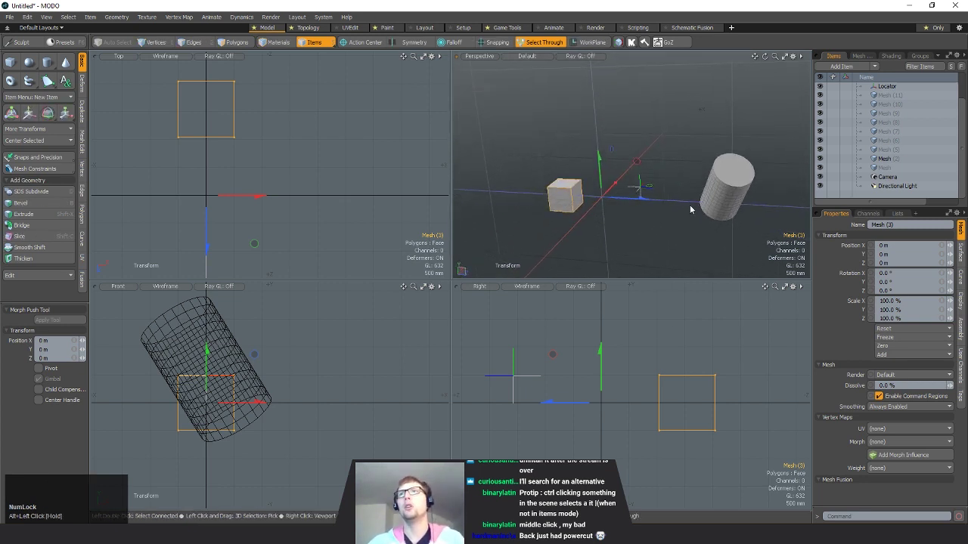
{"action": "mouse_move", "coordinate": [688, 201]}
{"action": "left_mouse_down", "text": "alt+shift"}
{"action": "mouse_move", "coordinate": [713, 195]}
{"action": "mouse_move", "coordinate": [688, 203]}
{"action": "left_mouse_up", "text": "alt+shift"}
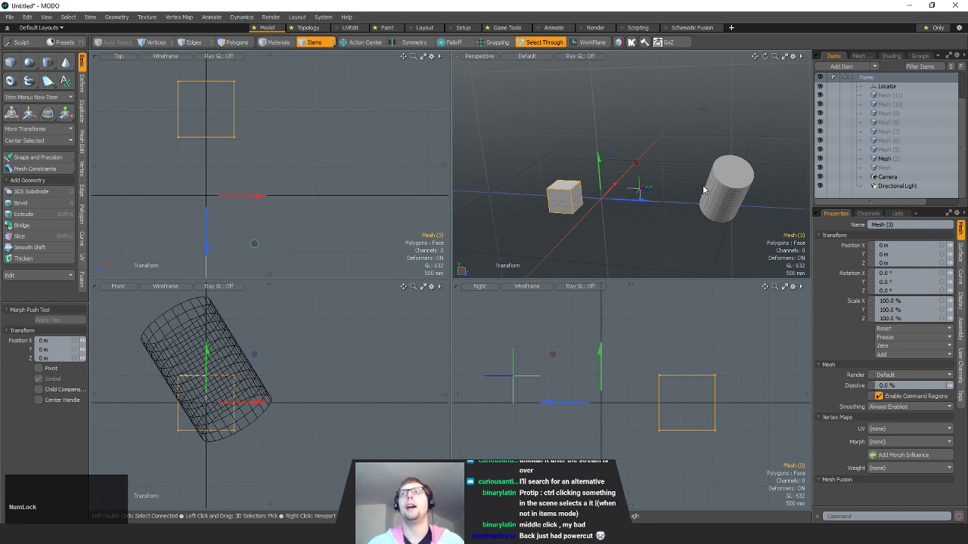
{"action": "left_click_drag", "start_coordinate": [671, 203], "coordinate": [628, 217], "text": "alt"}
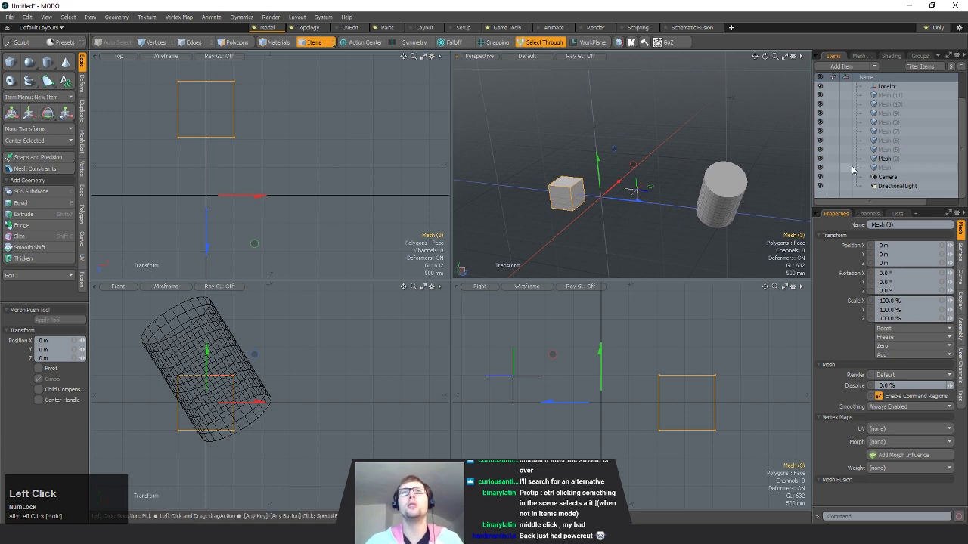
- Switch the cube's selection mode to Materials, Vertices and Items in turn, and return to Vertices
{"action": "scroll", "coordinate": [832, 97], "scroll_direction": "up", "scroll_amount": 3}
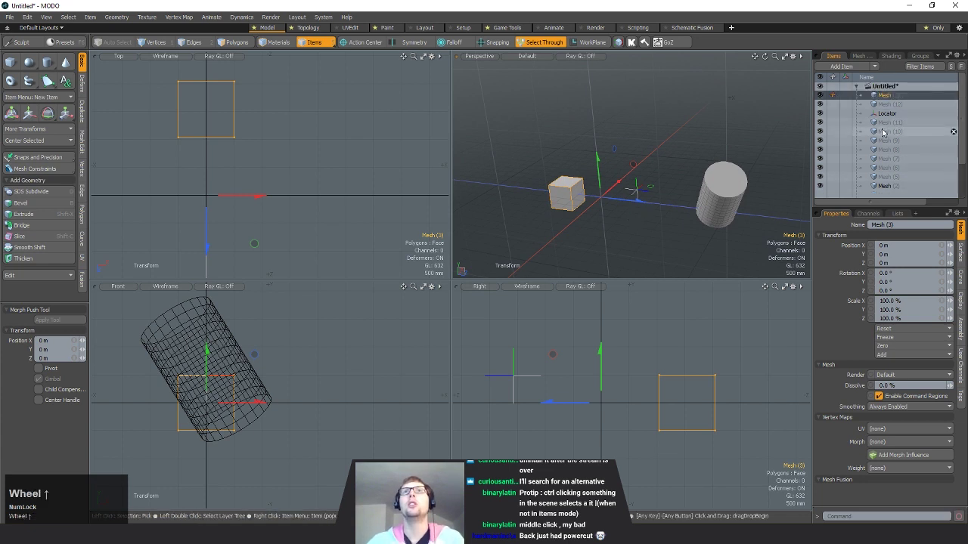
{"action": "left_click", "coordinate": [837, 103]}
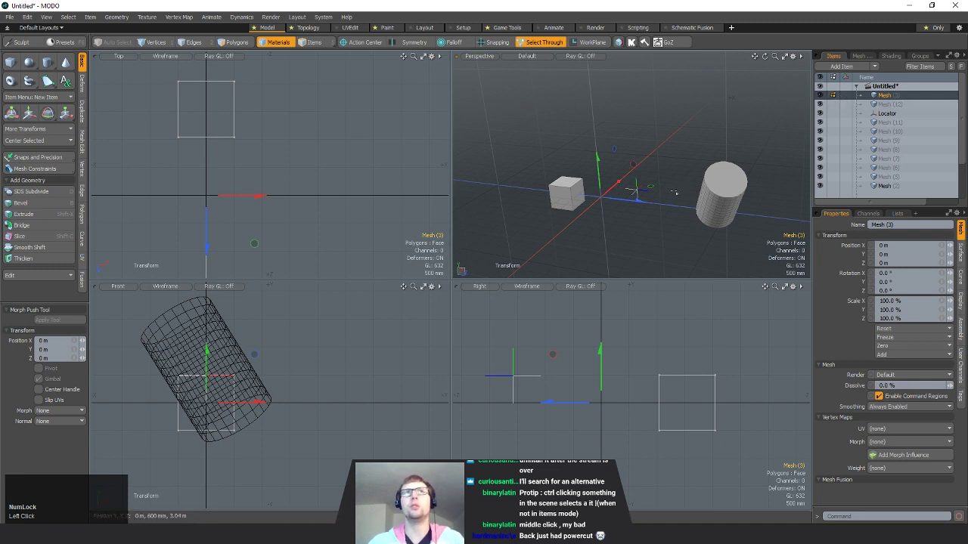
{"action": "left_click_drag", "start_coordinate": [634, 169], "coordinate": [588, 149], "text": "alt"}
{"action": "key", "text": "1"}
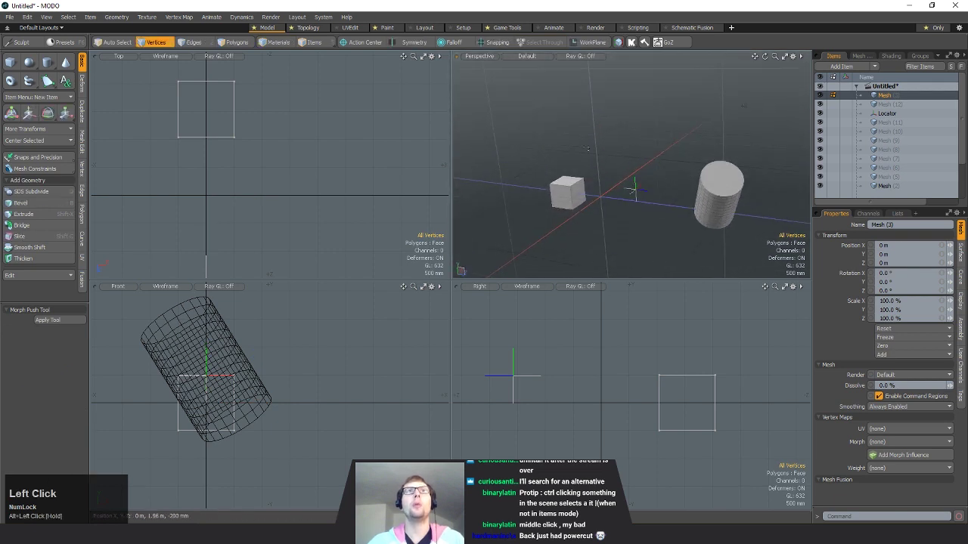
{"action": "left_click", "coordinate": [314, 41]}
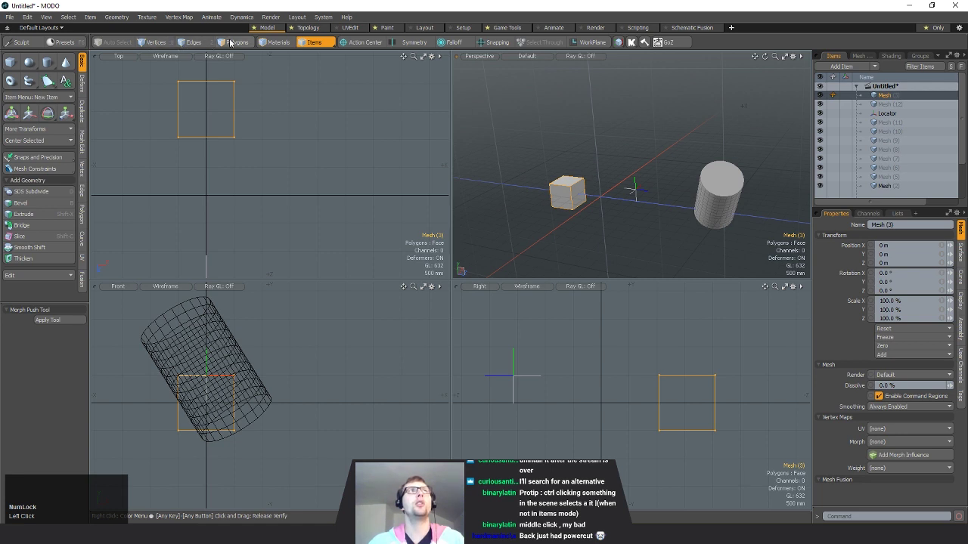
{"action": "left_click", "coordinate": [173, 44]}
{"action": "left_click_drag", "start_coordinate": [666, 190], "coordinate": [649, 174], "text": "alt"}
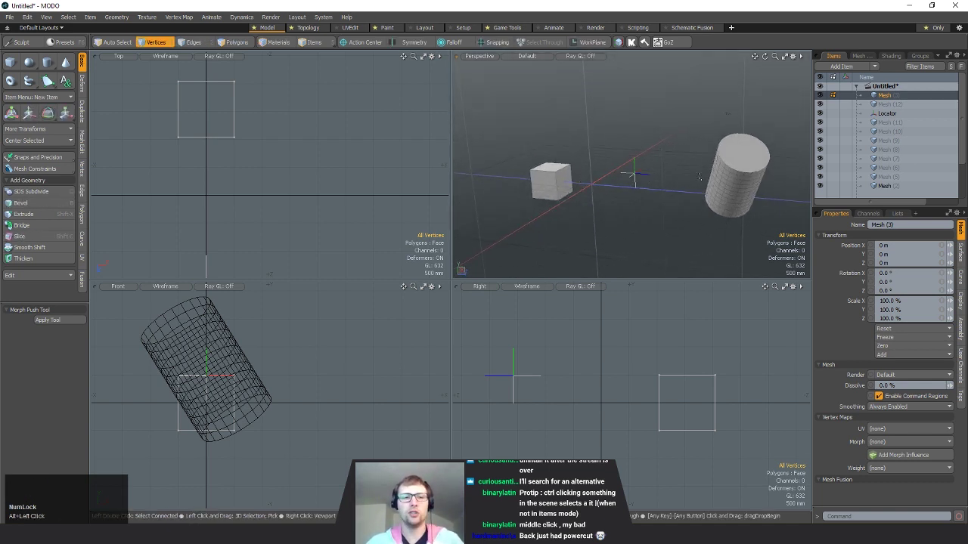
- Cycle twice through the Vertices, Edges and Polygons selection modes, and finish in Items mode
{"action": "key", "text": "1"}
{"action": "key", "text": "2"}
{"action": "key", "text": "3"}
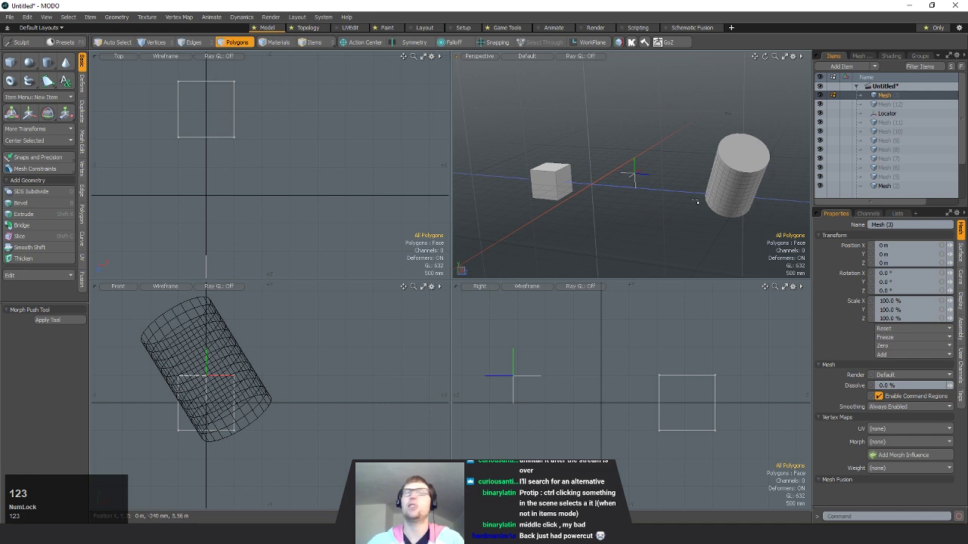
{"action": "key", "text": "1"}
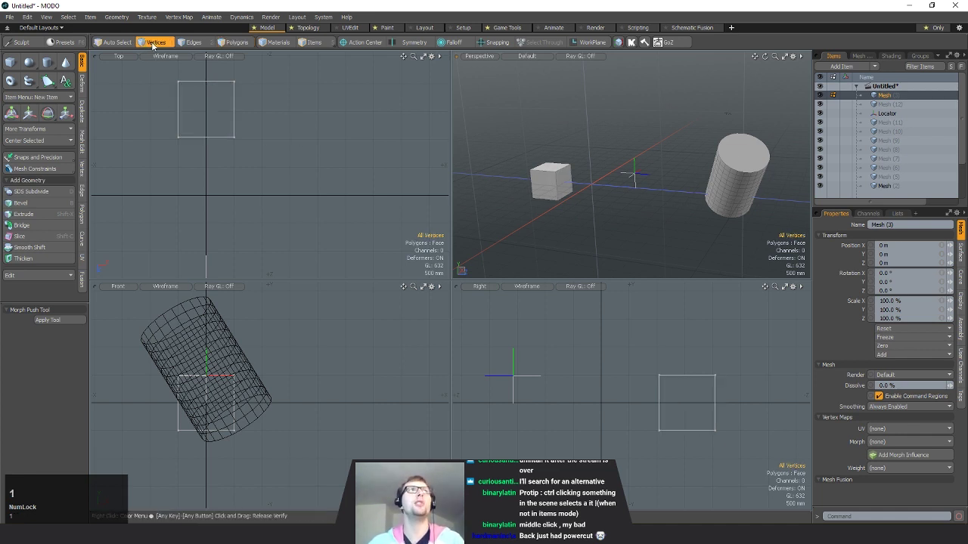
{"action": "key", "text": "2"}
{"action": "key", "text": "3"}
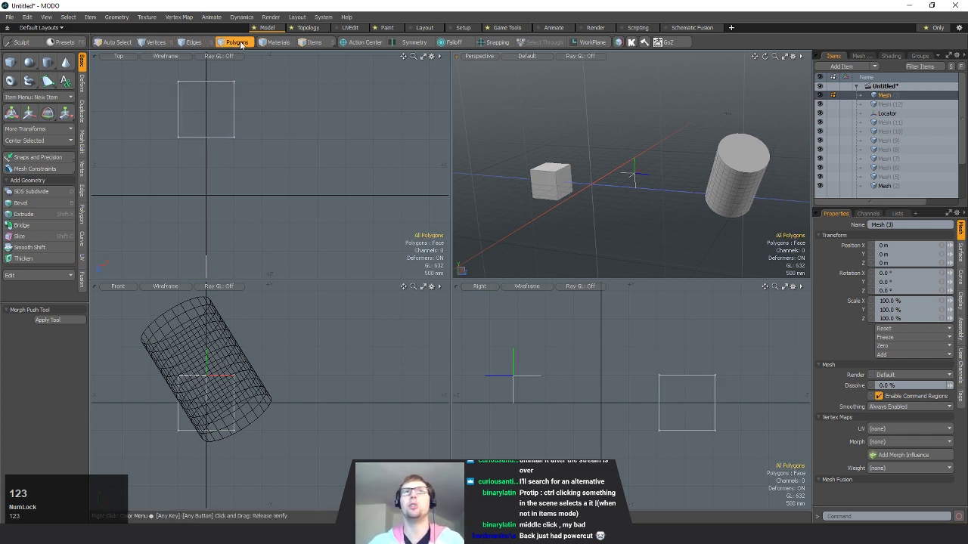
{"action": "key", "text": "5"}
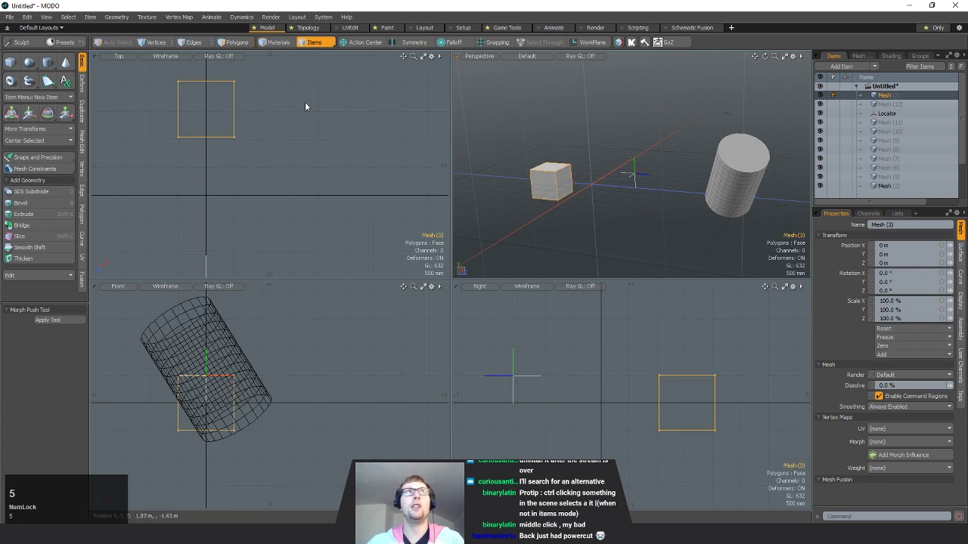
- Select the cylinder in the perspective viewport, and switch the selection to the cube from the Right view
{"action": "left_click", "coordinate": [717, 183]}
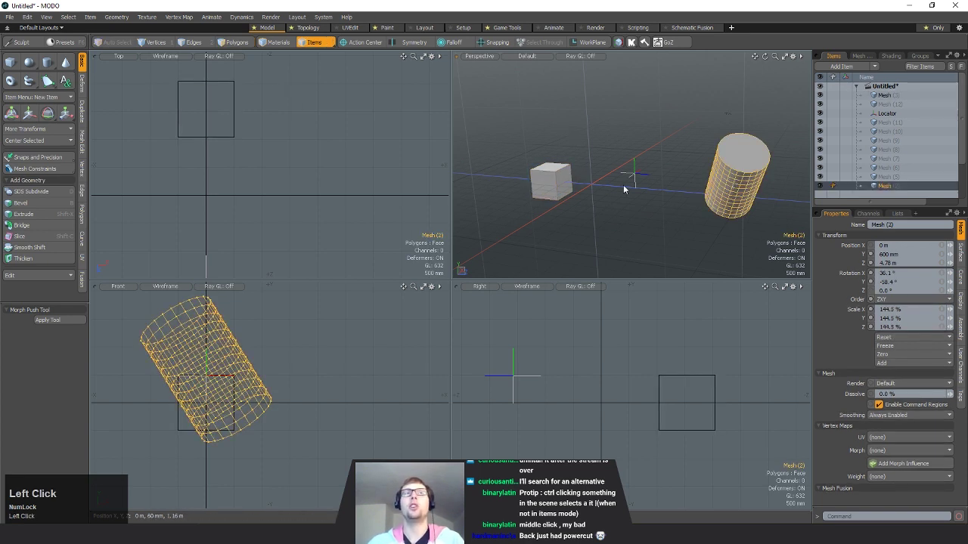
{"action": "mouse_move", "coordinate": [623, 184]}
{"action": "left_mouse_down", "text": "alt"}
{"action": "mouse_move", "coordinate": [614, 194]}
{"action": "mouse_move", "coordinate": [626, 203]}
{"action": "left_mouse_up", "text": "alt"}
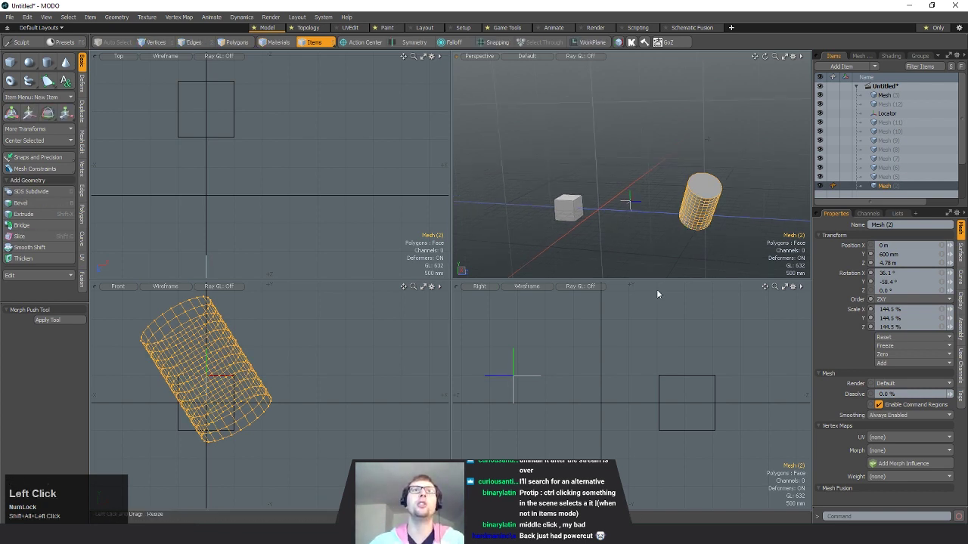
{"action": "middle_click", "coordinate": [677, 431], "text": "ctrl"}
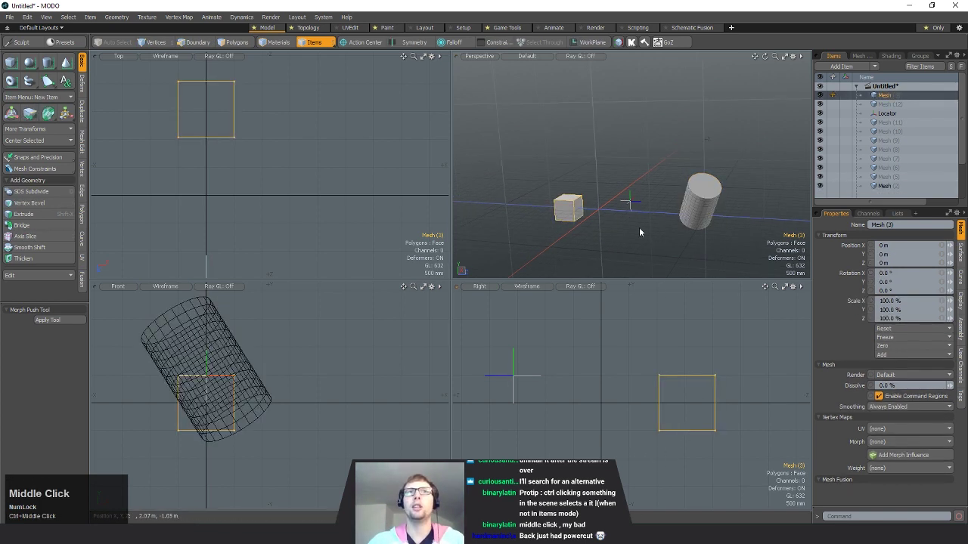
{"action": "left_click_drag", "start_coordinate": [640, 228], "coordinate": [667, 201], "text": "alt+shift"}
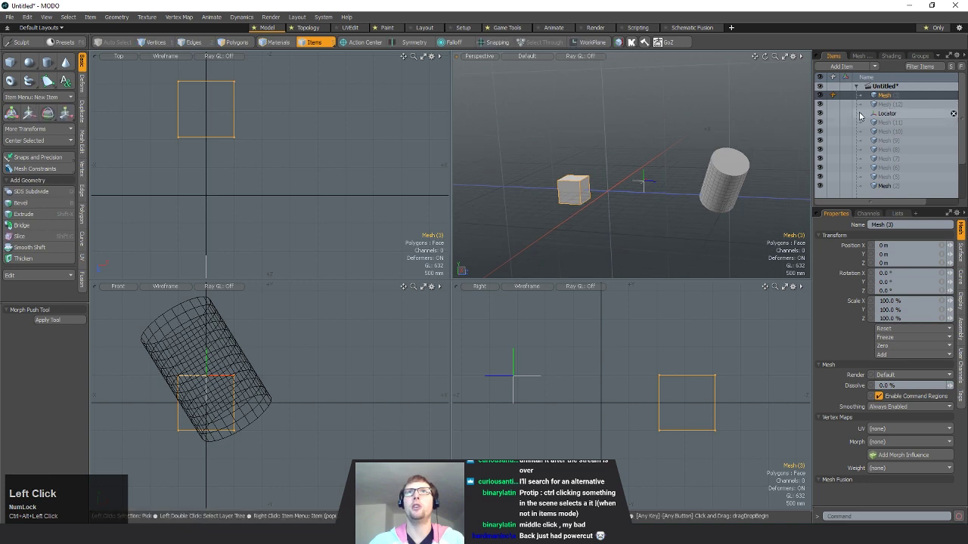
- Switch the selection from the cube to the cylinder from the Right view
{"action": "left_click_drag", "start_coordinate": [674, 434], "coordinate": [617, 401], "text": "ctrl+alt"}
{"action": "left_click_drag", "start_coordinate": [641, 399], "coordinate": [678, 407], "text": "alt+shift"}
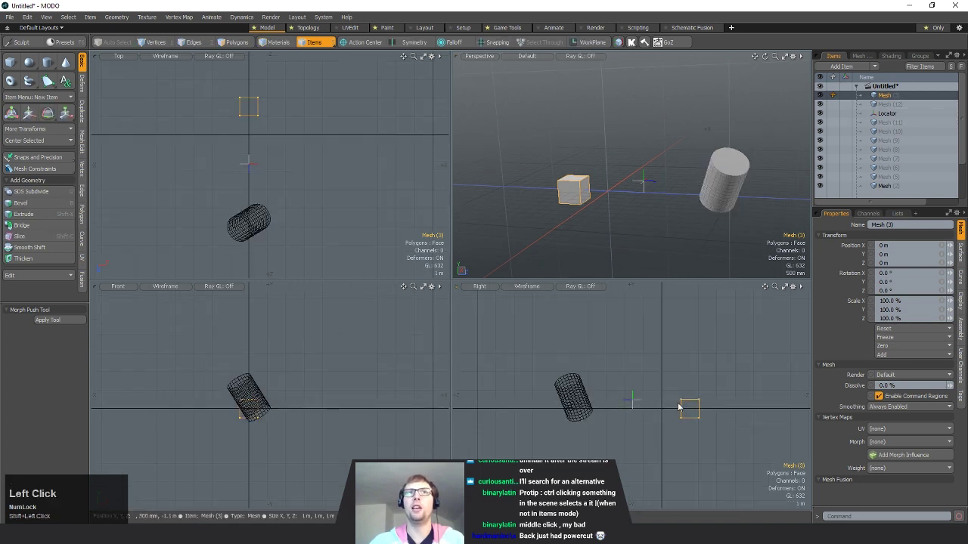
{"action": "middle_click", "coordinate": [588, 401], "text": "ctrl"}
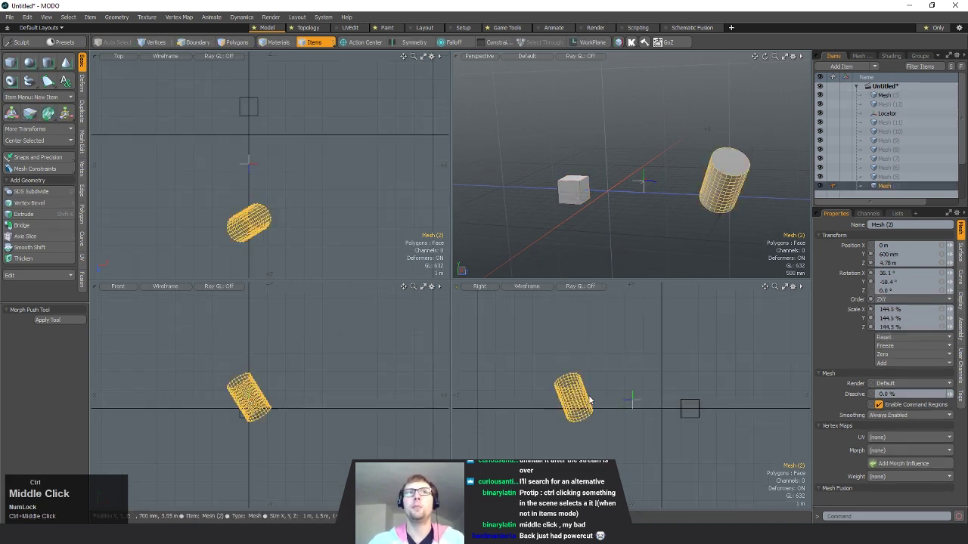
{"action": "middle_click_drag", "start_coordinate": [692, 399], "coordinate": [659, 398], "text": "alt+shift"}
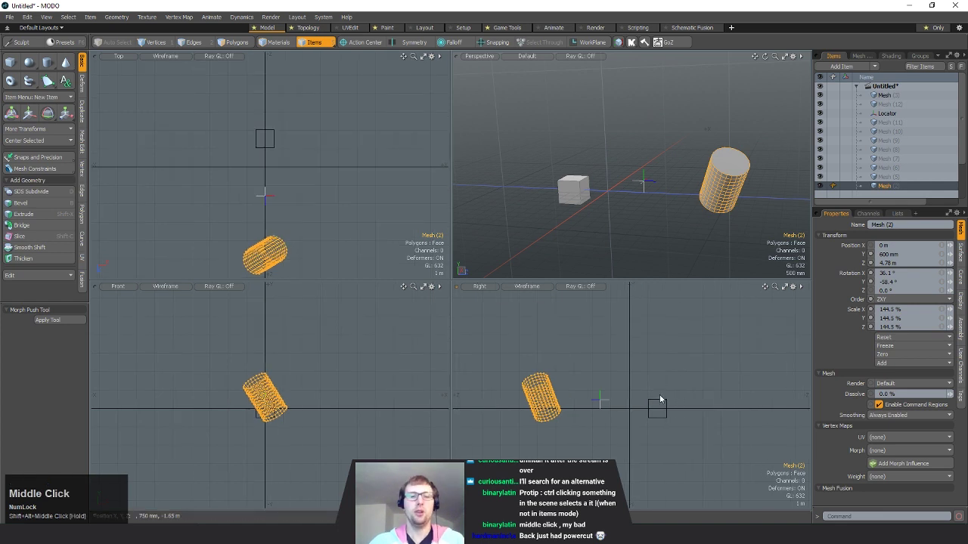
- Alternate the item selection between cube and cylinder in the Right view and the Items list, ending with the cube selected
{"action": "key", "text": "5"}
{"action": "left_click", "coordinate": [660, 404]}
{"action": "left_click", "coordinate": [548, 403]}
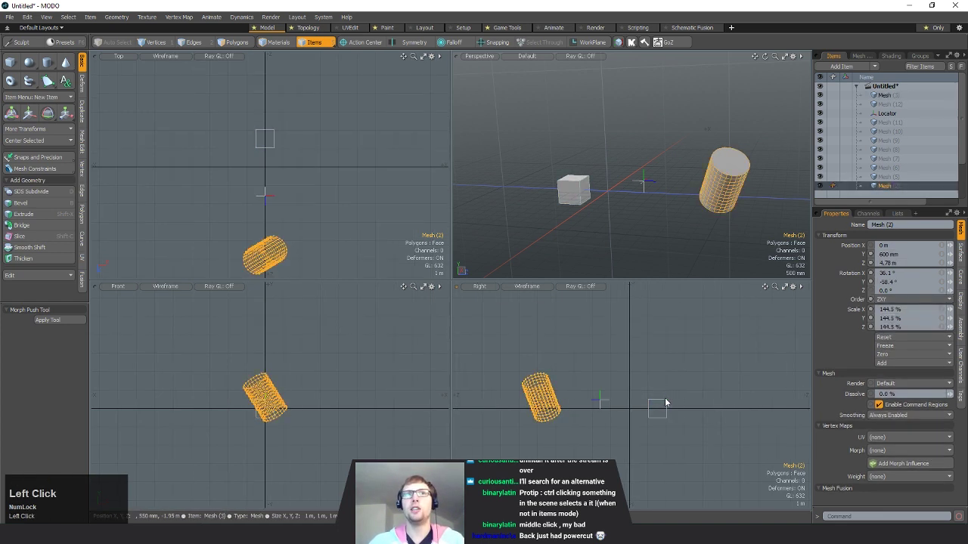
{"action": "left_click", "coordinate": [664, 403]}
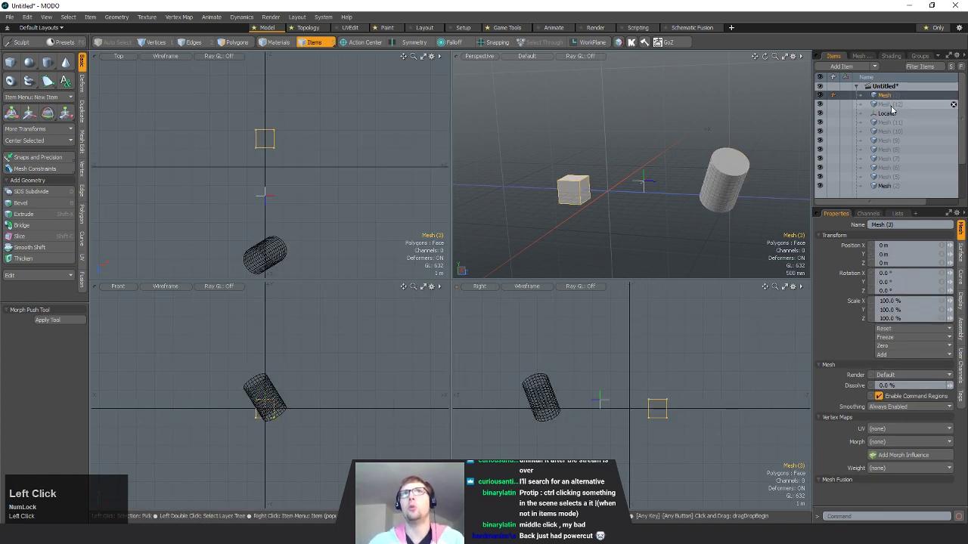
{"action": "left_click", "coordinate": [890, 185]}
{"action": "left_click", "coordinate": [897, 96]}
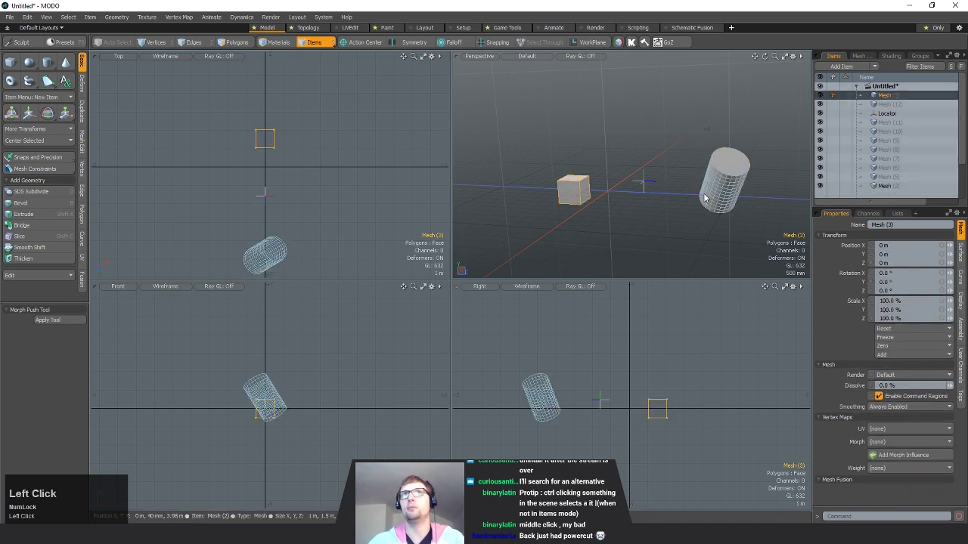
- Select the cylinder in the perspective viewport and view it from several angles
{"action": "left_click_drag", "start_coordinate": [704, 198], "coordinate": [738, 209], "text": "alt"}
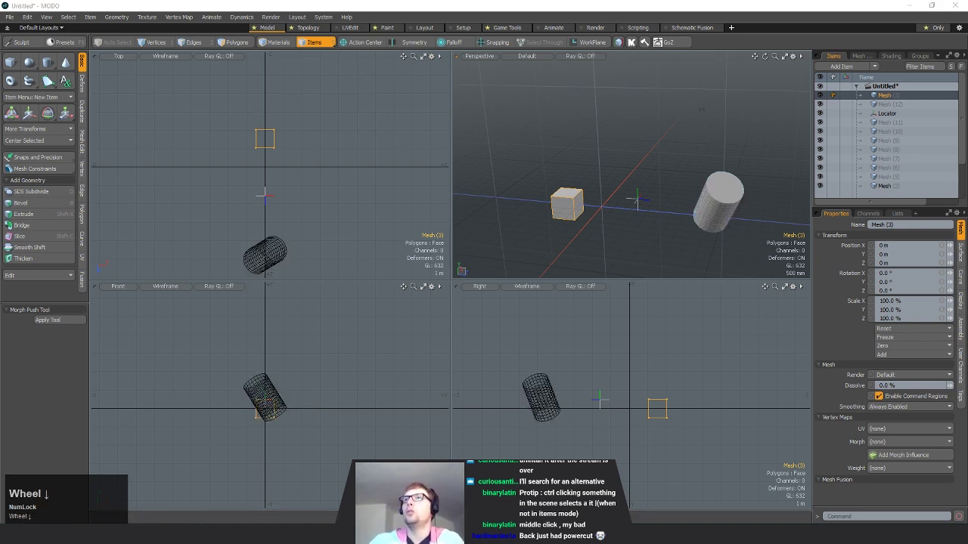
{"action": "left_click", "coordinate": [719, 200]}
{"action": "left_click_drag", "start_coordinate": [711, 195], "coordinate": [666, 189], "text": "alt"}
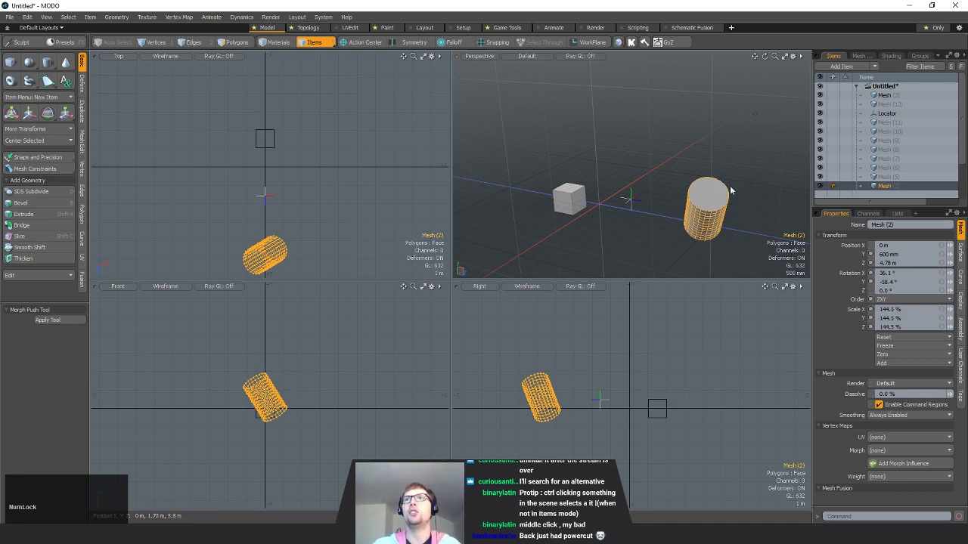
{"action": "mouse_move", "coordinate": [731, 190]}
{"action": "left_mouse_down", "text": "alt"}
{"action": "mouse_move", "coordinate": [742, 195]}
{"action": "mouse_move", "coordinate": [734, 200]}
{"action": "left_mouse_up", "text": "alt"}
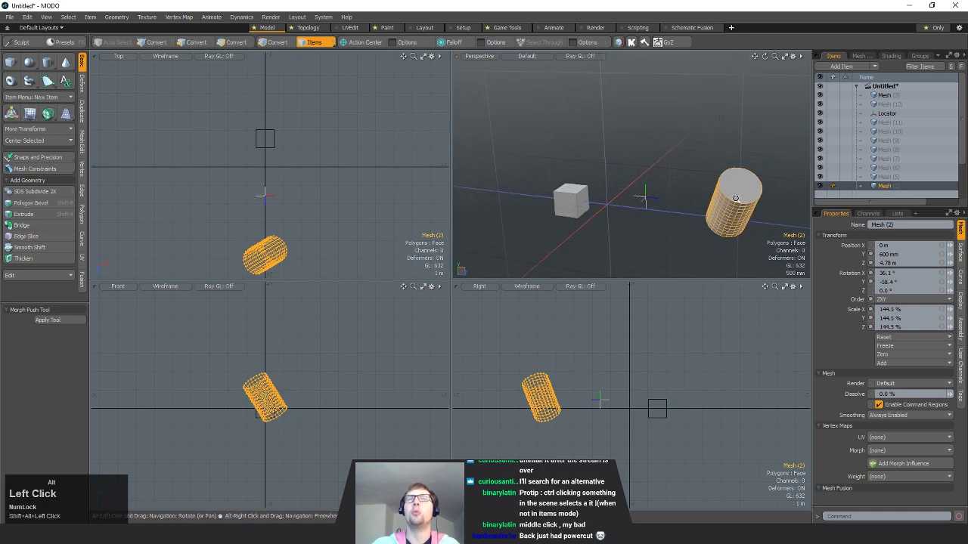
{"action": "left_click_drag", "start_coordinate": [627, 200], "coordinate": [645, 196], "text": "alt+shift"}
{"action": "left_click", "coordinate": [603, 197]}
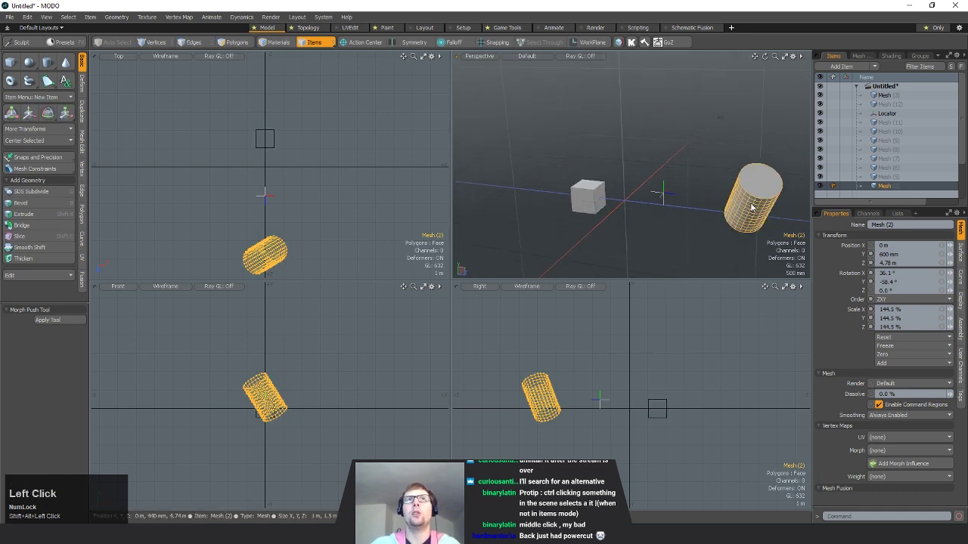
{"action": "left_click", "coordinate": [743, 224]}
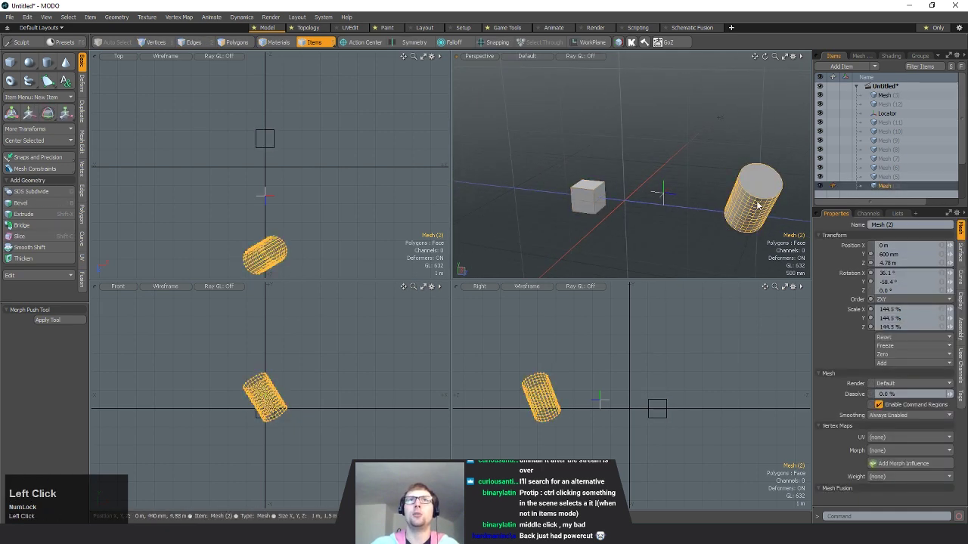
- Duplicate the cylinder and set the copy's X, Y and Z positions together to 1 m, and finally to 0 m
{"action": "key", "text": "ctrl+d"}
{"action": "left_click_drag", "start_coordinate": [770, 225], "coordinate": [735, 211], "text": "alt+shift"}
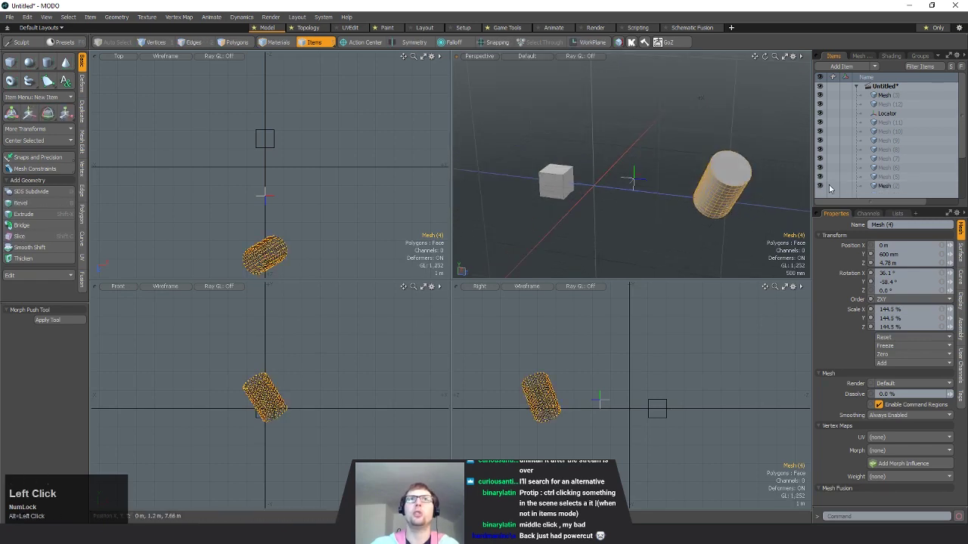
{"action": "scroll", "coordinate": [915, 172], "scroll_direction": "down", "scroll_amount": 2}
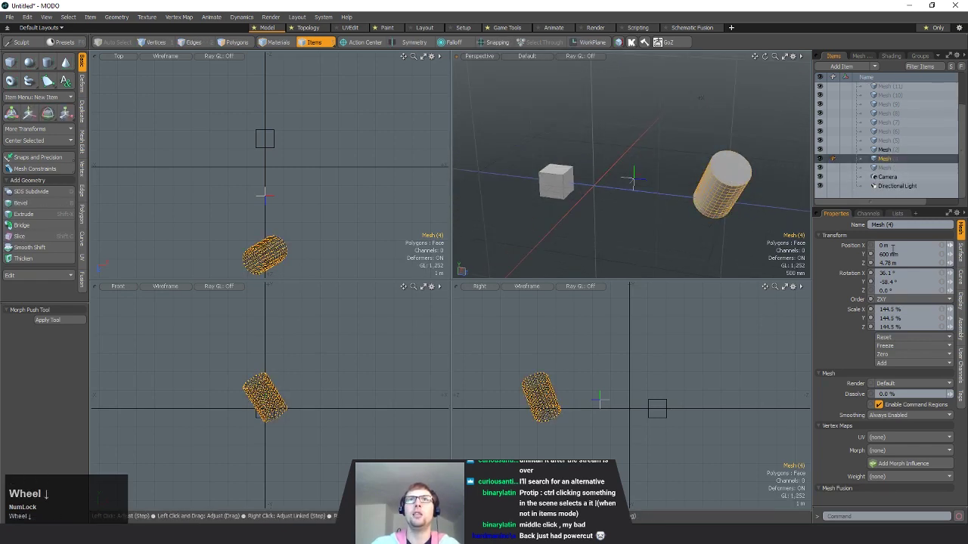
{"action": "left_click_drag", "start_coordinate": [942, 246], "coordinate": [944, 261]}
{"action": "type", "text": "1"}
{"action": "key", "text": "Return"}
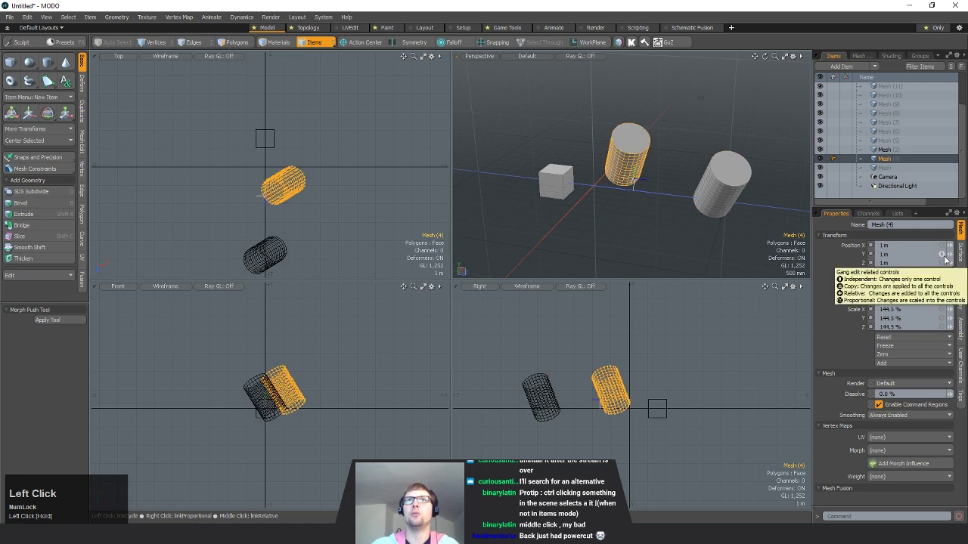
{"action": "left_click", "coordinate": [942, 255]}
{"action": "type", "text": "0"}
{"action": "key", "text": "Return"}
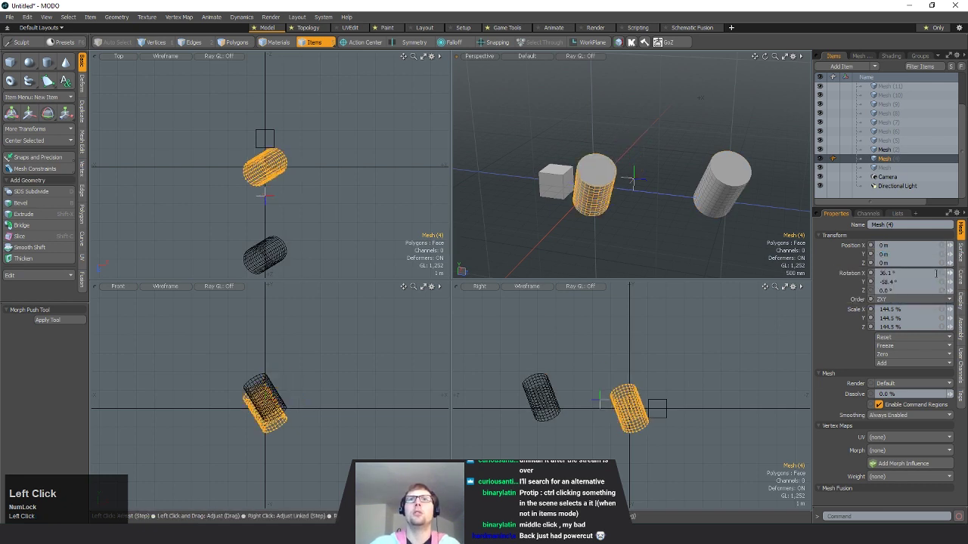
- Set the copy's rotation to 0° on all axes, and its X, Y and Z scale to 0 % and finally 100 %
{"action": "left_click", "coordinate": [943, 273]}
{"action": "type", "text": "0"}
{"action": "key", "text": "Return"}
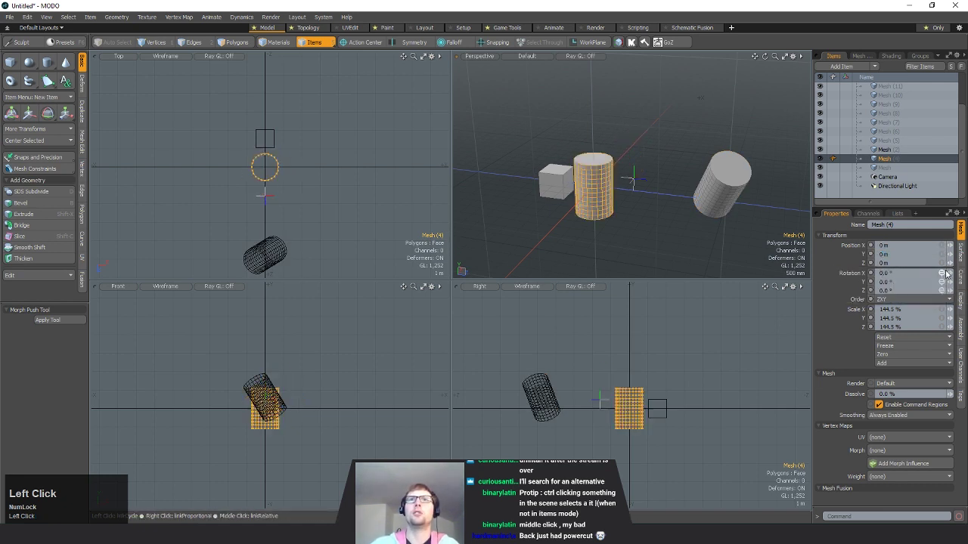
{"action": "left_click", "coordinate": [943, 309]}
{"action": "type", "text": "0"}
{"action": "key", "text": "Return"}
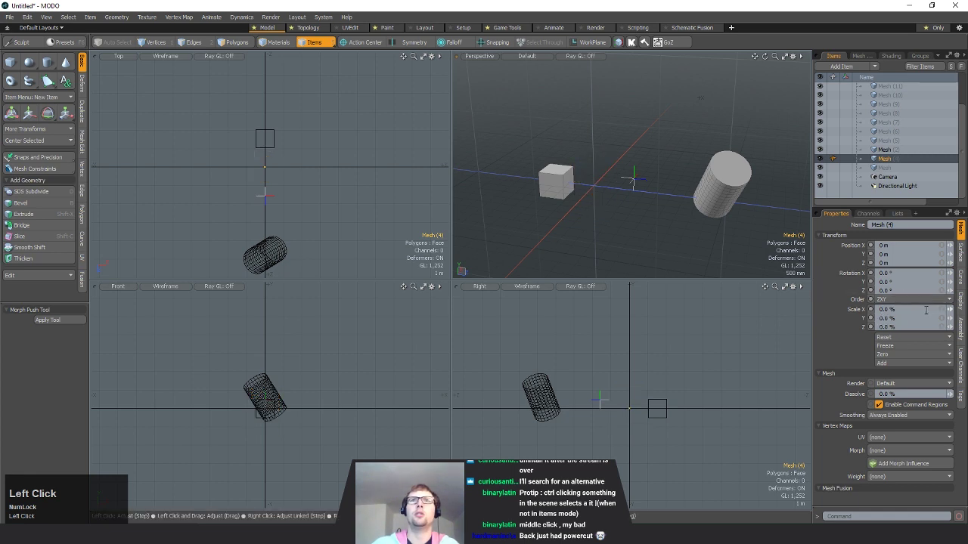
{"action": "type", "text": "100"}
{"action": "key", "text": "Return"}
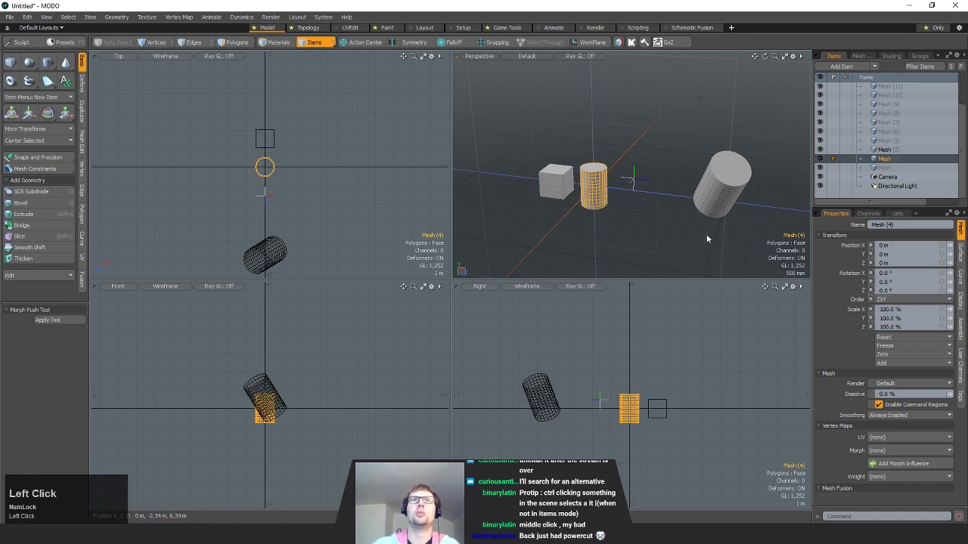
- Switch to Polygons mode, select all connected polygons of the upright cylinder copy, and clear the polygon selection
{"action": "left_click_drag", "start_coordinate": [622, 196], "coordinate": [605, 220], "text": "alt+shift"}
{"action": "key", "text": "3"}
{"action": "double_click", "coordinate": [590, 224]}
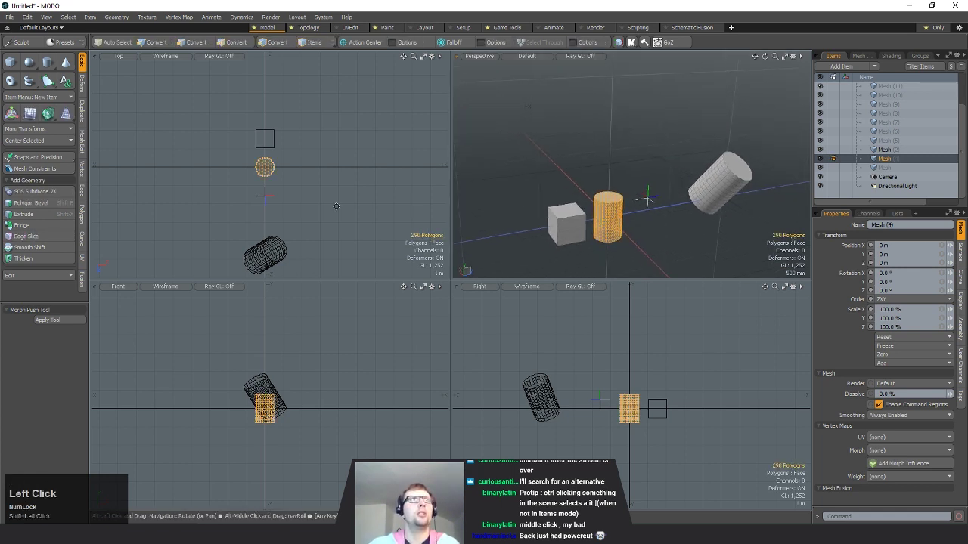
{"action": "left_click_drag", "start_coordinate": [341, 214], "coordinate": [337, 189], "text": "alt+shift"}
{"action": "left_click_drag", "start_coordinate": [701, 221], "coordinate": [607, 216], "text": "alt"}
{"action": "left_click", "coordinate": [607, 216]}
- Move the upright copy's polygons onto the tilted cylinder and rotate them to match its tilt
{"action": "key", "text": "w"}
{"action": "left_click_drag", "start_coordinate": [285, 179], "coordinate": [313, 235], "text": "alt+shift"}
{"action": "key", "text": "e"}
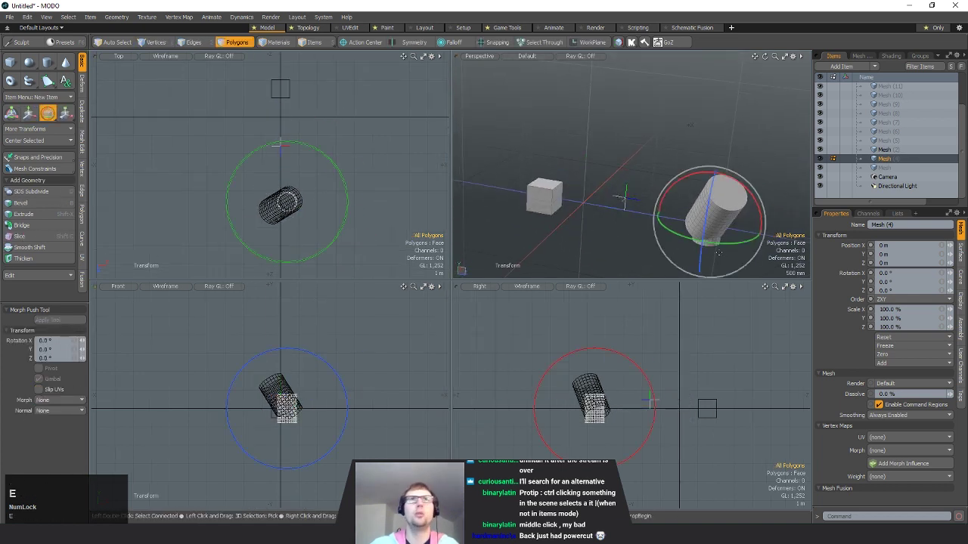
{"action": "left_click_drag", "start_coordinate": [718, 252], "coordinate": [696, 229]}
{"action": "key", "text": "w"}
- Scale the copy's polygons up to the tilted cylinder's size, adjust their position to overlap it, and drop the transform tool
{"action": "key", "text": "r"}
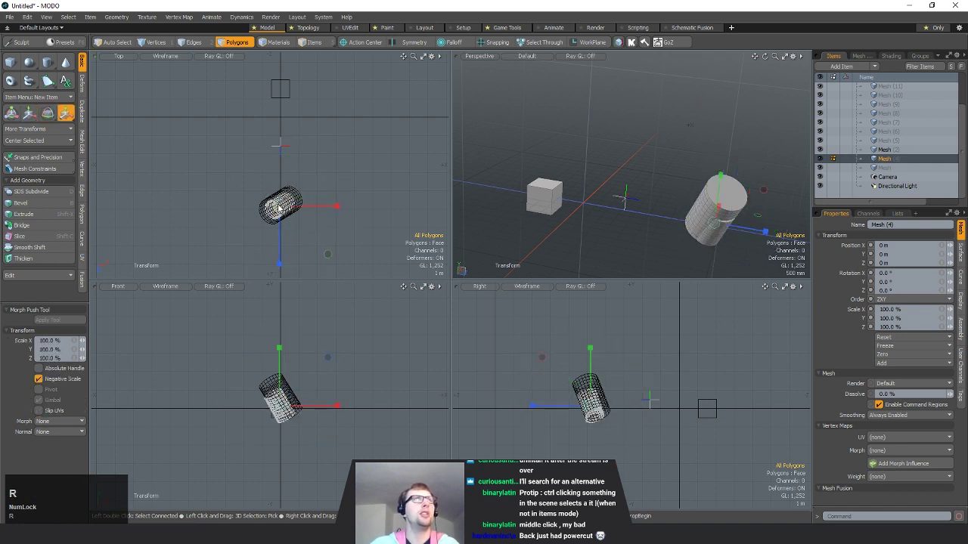
{"action": "left_click_drag", "start_coordinate": [714, 223], "coordinate": [751, 223]}
{"action": "key", "text": "w"}
{"action": "left_click_drag", "start_coordinate": [327, 358], "coordinate": [329, 349]}
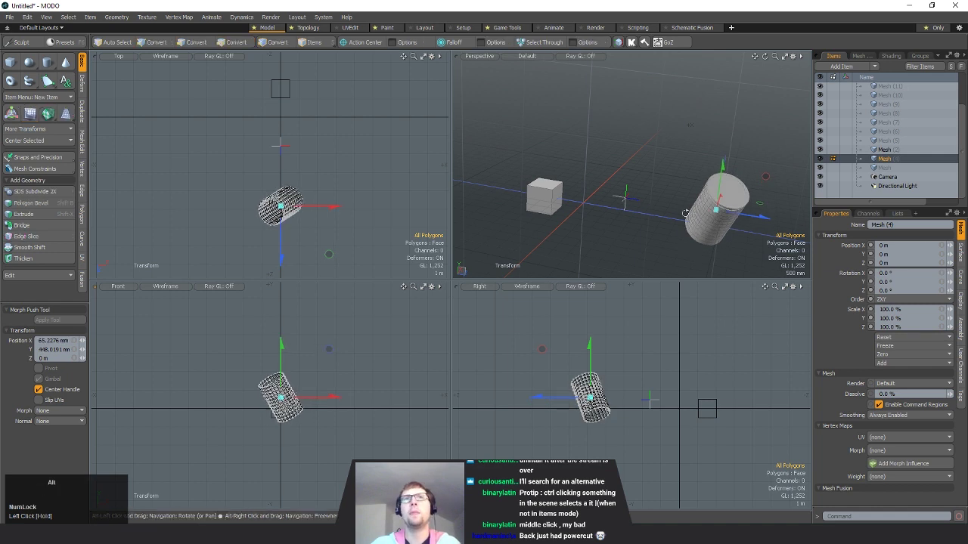
{"action": "left_click_drag", "start_coordinate": [635, 204], "coordinate": [641, 199], "text": "alt"}
{"action": "key", "text": "space"}
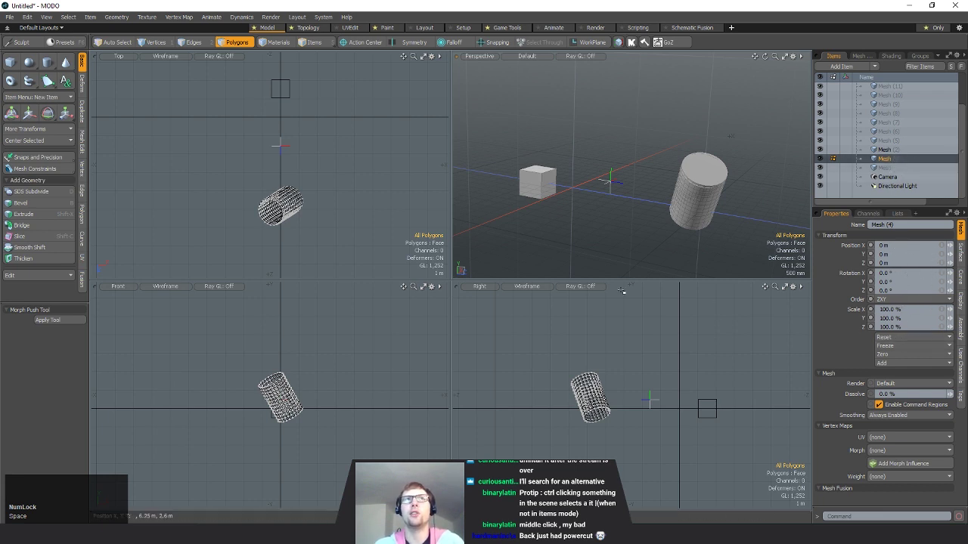
- Switch to Items mode and select the overlapping cylinder copy in the perspective viewport
{"action": "left_click_drag", "start_coordinate": [605, 220], "coordinate": [653, 240], "text": "alt"}
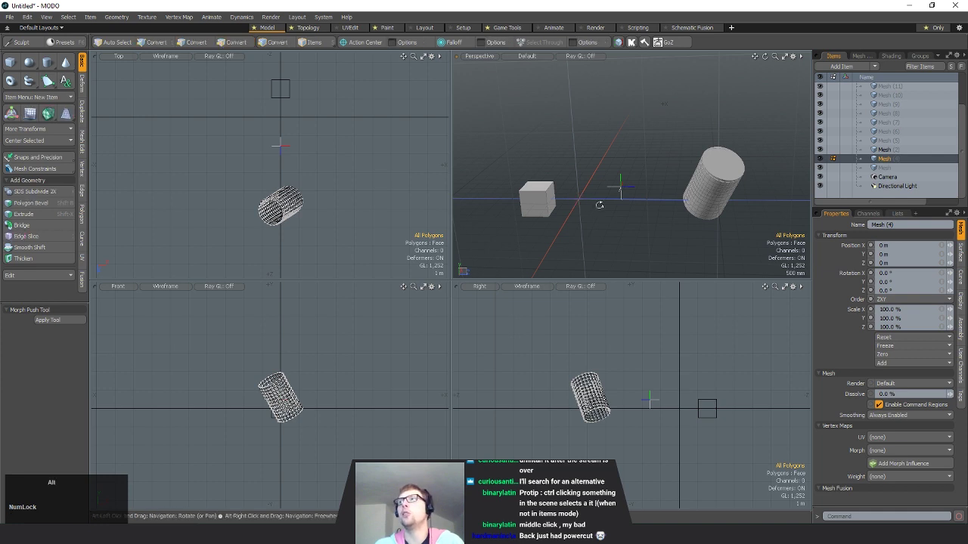
{"action": "left_click_drag", "start_coordinate": [579, 200], "coordinate": [719, 182], "text": "alt"}
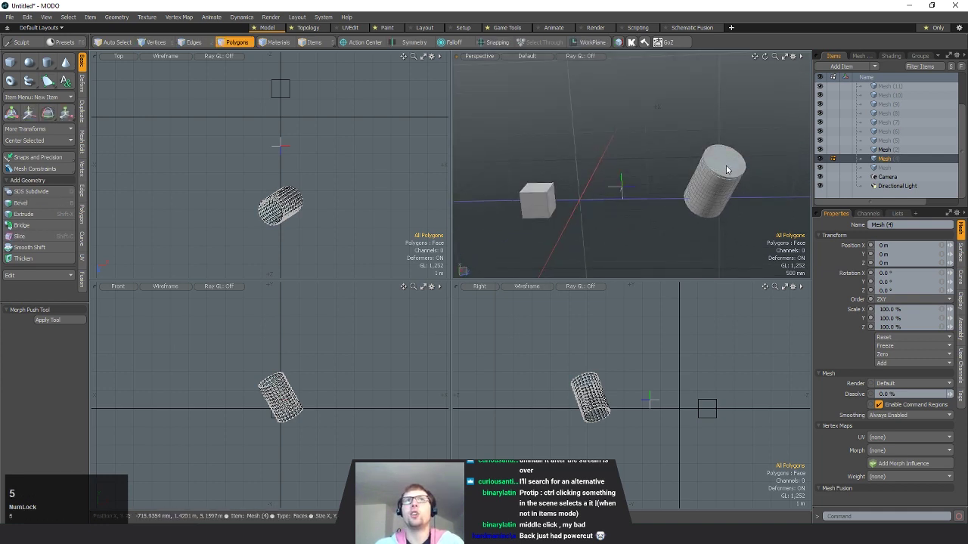
{"action": "left_click", "coordinate": [727, 177]}
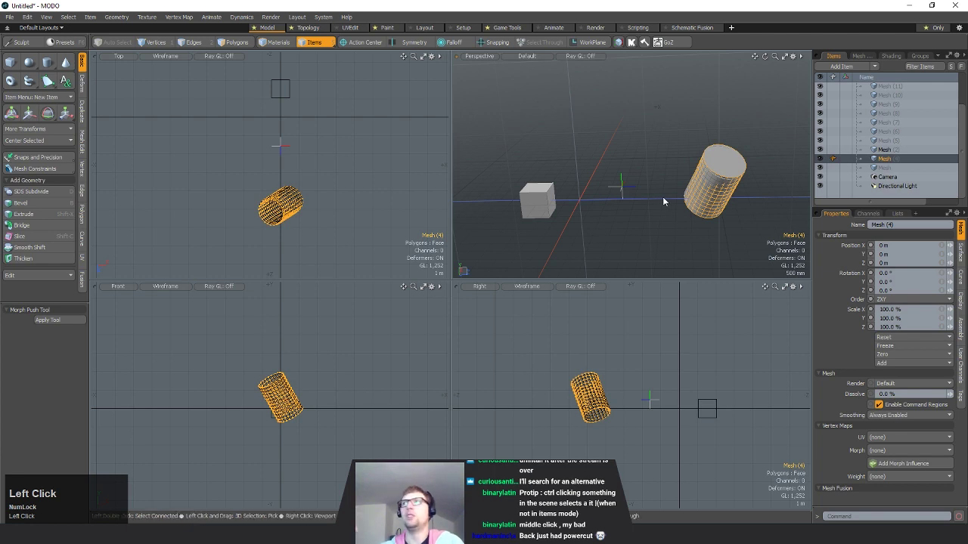
- Paint-select scattered polygons on the upright cylinder copy in Polygons mode and inspect them up close
{"action": "mouse_move", "coordinate": [588, 215]}
{"action": "left_mouse_down"}
{"action": "mouse_move", "coordinate": [587, 203]}
{"action": "mouse_move", "coordinate": [616, 201]}
{"action": "mouse_move", "coordinate": [573, 204]}
{"action": "mouse_move", "coordinate": [726, 204]}
{"action": "left_mouse_up"}
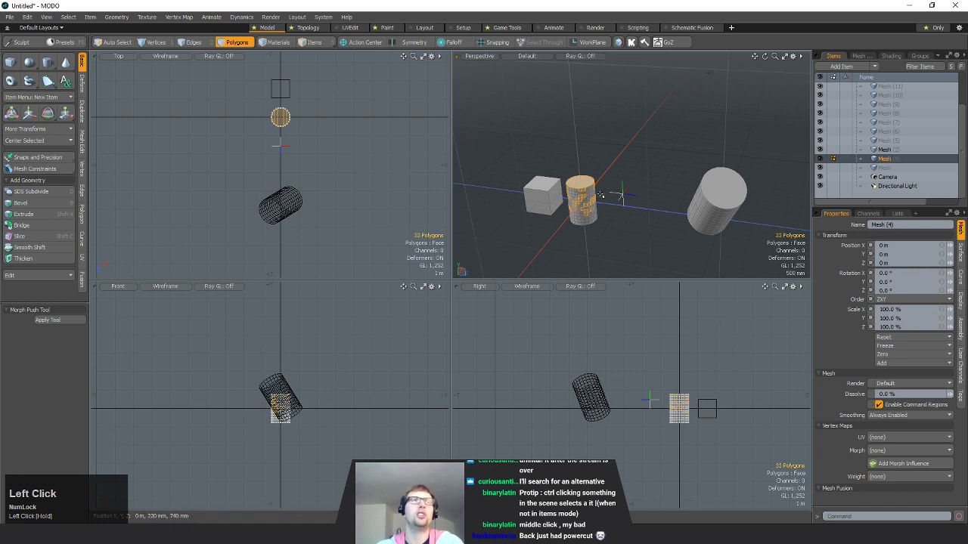
{"action": "left_click_drag", "start_coordinate": [641, 186], "coordinate": [700, 200], "text": "ctrl+alt"}
{"action": "left_click_drag", "start_coordinate": [700, 199], "coordinate": [702, 180], "text": "alt"}
{"action": "left_click_drag", "start_coordinate": [701, 180], "coordinate": [712, 182], "text": "alt"}
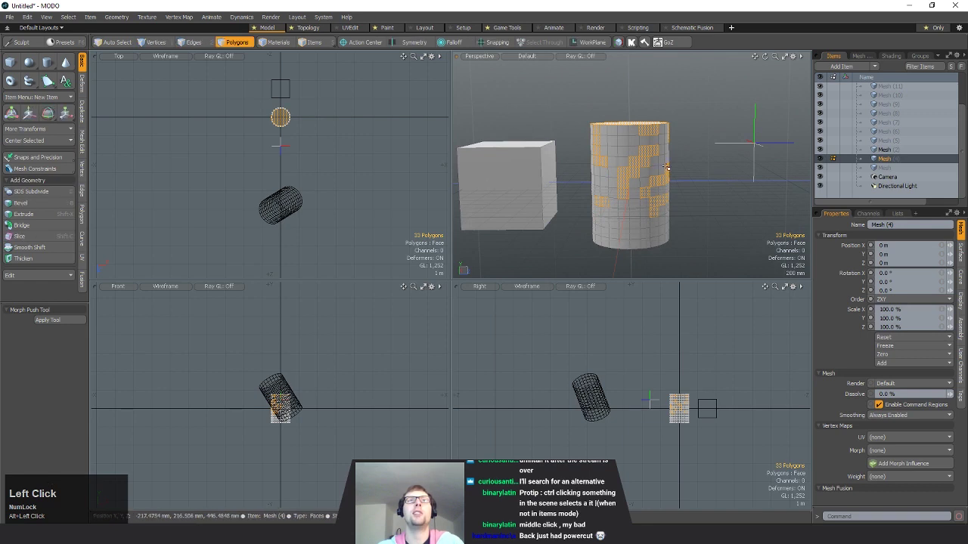
- Paint-select polygons and vertices on the upright cylinder's side, and cycle through the edge mode back to polygon selection
{"action": "mouse_move", "coordinate": [658, 161]}
{"action": "left_mouse_down"}
{"action": "mouse_move", "coordinate": [611, 189]}
{"action": "mouse_move", "coordinate": [655, 164]}
{"action": "mouse_move", "coordinate": [648, 190]}
{"action": "mouse_move", "coordinate": [596, 175]}
{"action": "left_mouse_up"}
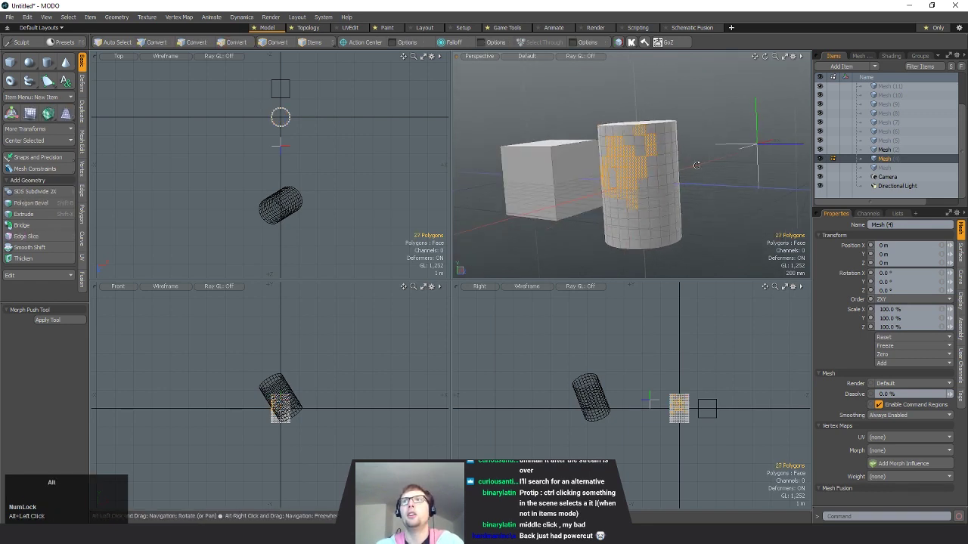
{"action": "left_click_drag", "start_coordinate": [706, 166], "coordinate": [675, 180], "text": "alt"}
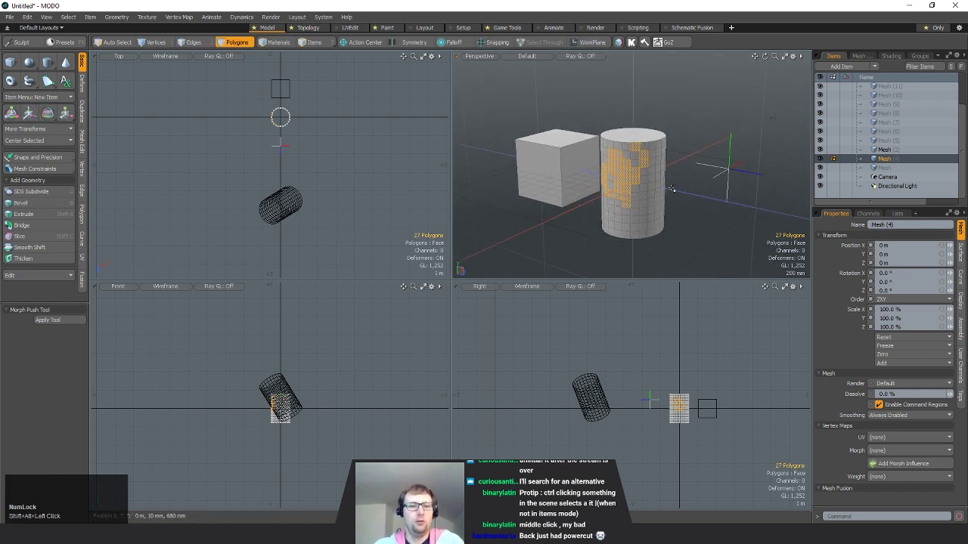
{"action": "key", "text": "1"}
{"action": "mouse_move", "coordinate": [637, 171]}
{"action": "left_mouse_down"}
{"action": "mouse_move", "coordinate": [629, 186]}
{"action": "mouse_move", "coordinate": [614, 175]}
{"action": "mouse_move", "coordinate": [644, 175]}
{"action": "left_mouse_up"}
{"action": "key", "text": "2"}
{"action": "key", "text": "3"}
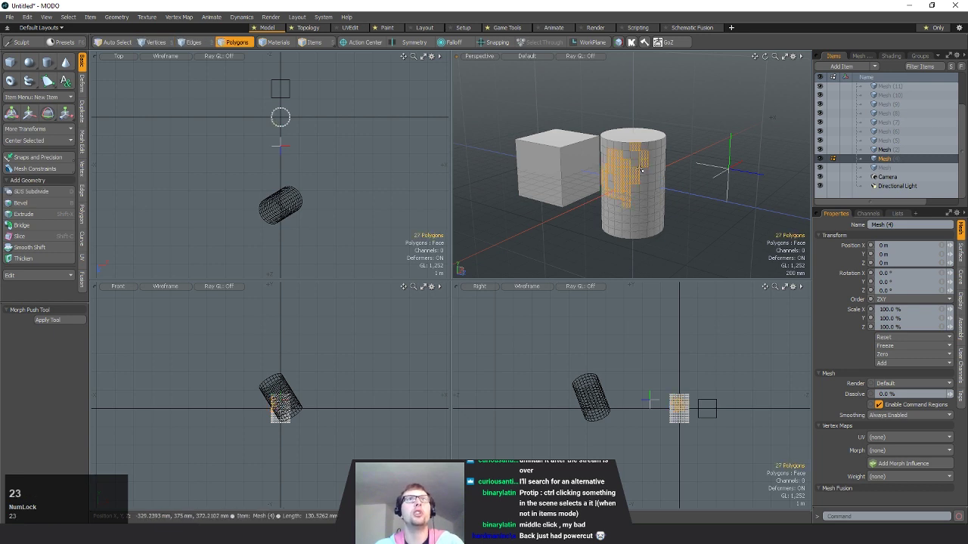
- Paint-select a new set of polygons around the upright cylinder, and cycle twice through the vertex, edge and polygon selection modes
{"action": "left_click", "coordinate": [642, 181]}
{"action": "mouse_move", "coordinate": [642, 183]}
{"action": "left_mouse_down"}
{"action": "mouse_move", "coordinate": [616, 179]}
{"action": "mouse_move", "coordinate": [626, 159]}
{"action": "mouse_move", "coordinate": [614, 196]}
{"action": "mouse_move", "coordinate": [655, 194]}
{"action": "left_mouse_up"}
{"action": "key", "text": "1"}
{"action": "key", "text": "2"}
{"action": "key", "text": "3"}
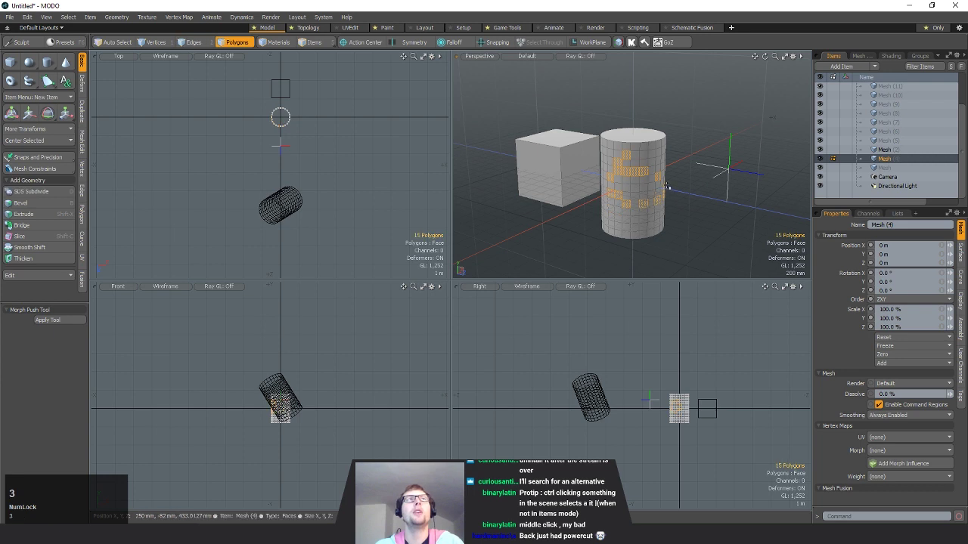
{"action": "left_click", "coordinate": [159, 44]}
{"action": "left_click", "coordinate": [189, 42]}
{"action": "left_click", "coordinate": [232, 43]}
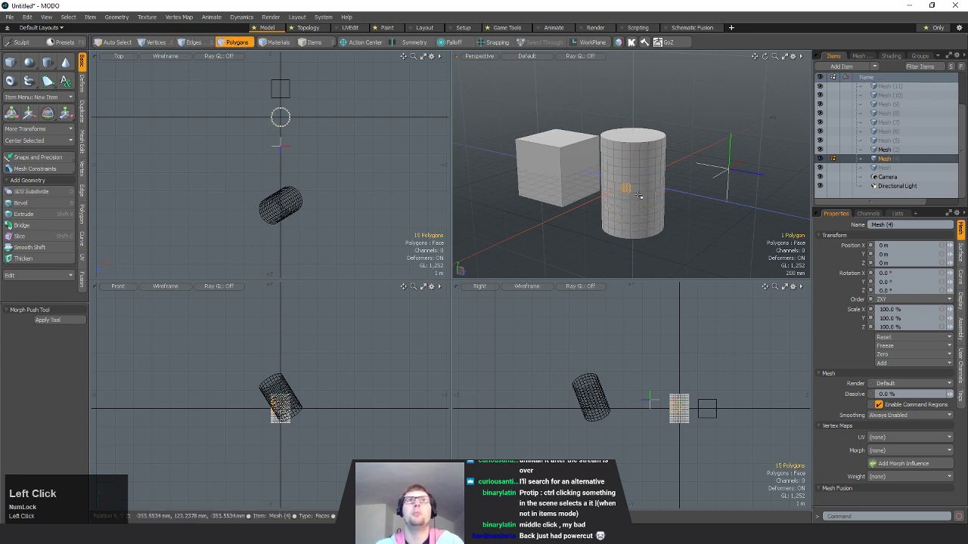
- Paint-select a patch of polygons on the upright cylinder and cycle through the component modes, ending in vertex selection
{"action": "mouse_move", "coordinate": [625, 198]}
{"action": "left_mouse_down"}
{"action": "mouse_move", "coordinate": [643, 204]}
{"action": "mouse_move", "coordinate": [722, 153]}
{"action": "left_mouse_up"}
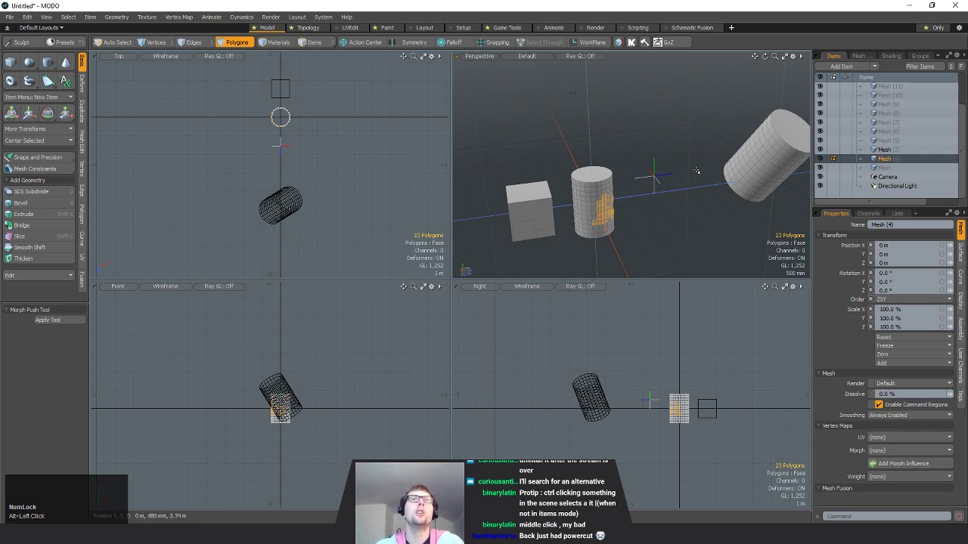
{"action": "key", "text": "2"}
{"action": "key", "text": "3"}
{"action": "key", "text": "1"}
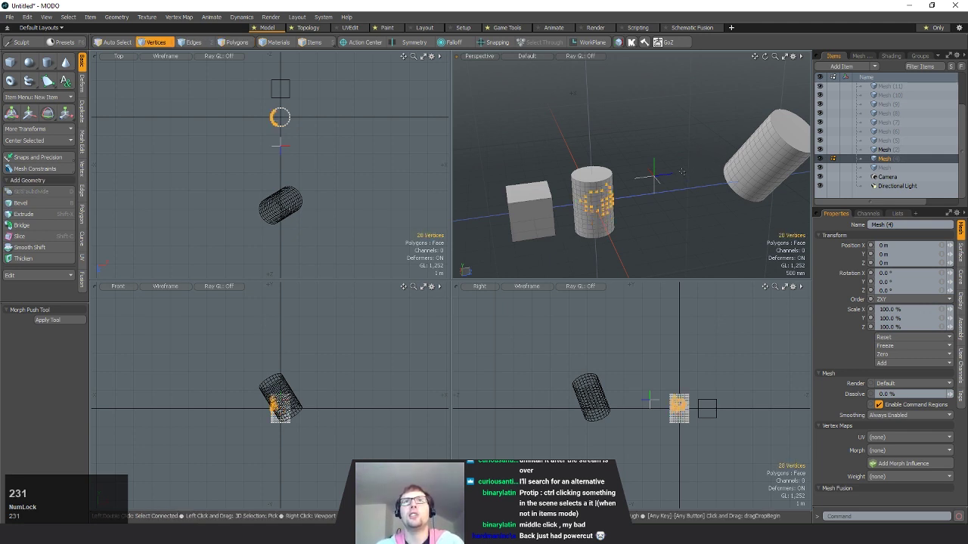
- Select the upright cylinder's material in Materials selection mode
{"action": "key", "text": "4"}
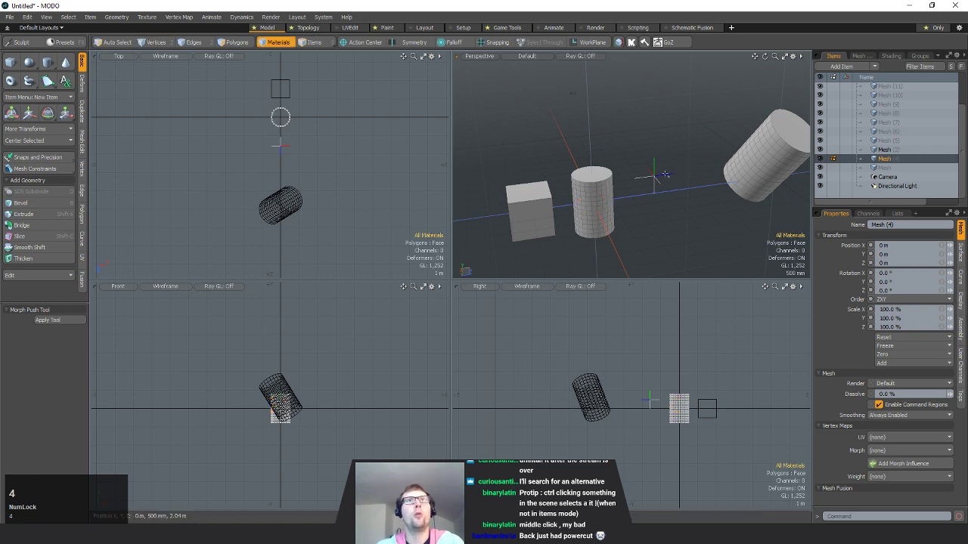
{"action": "left_click", "coordinate": [597, 200]}
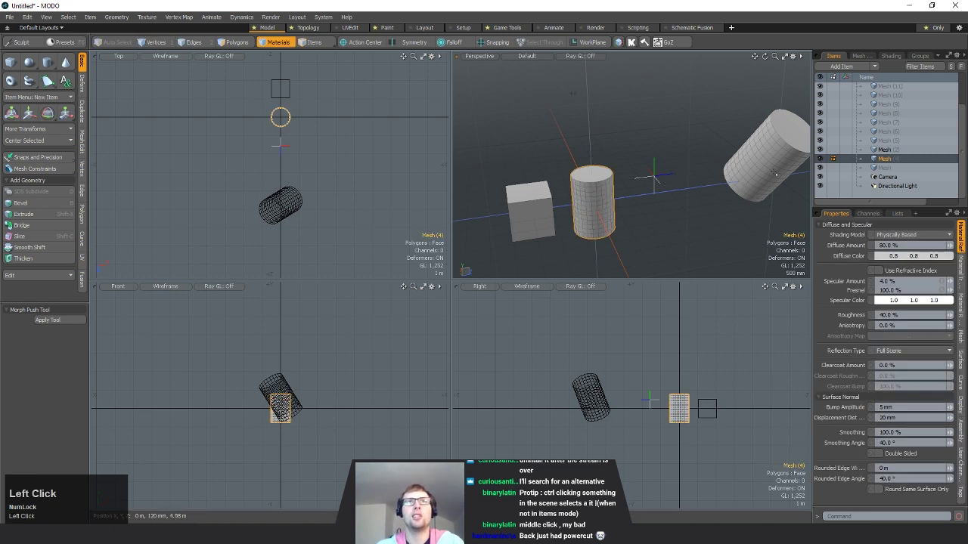
{"action": "left_click", "coordinate": [626, 196]}
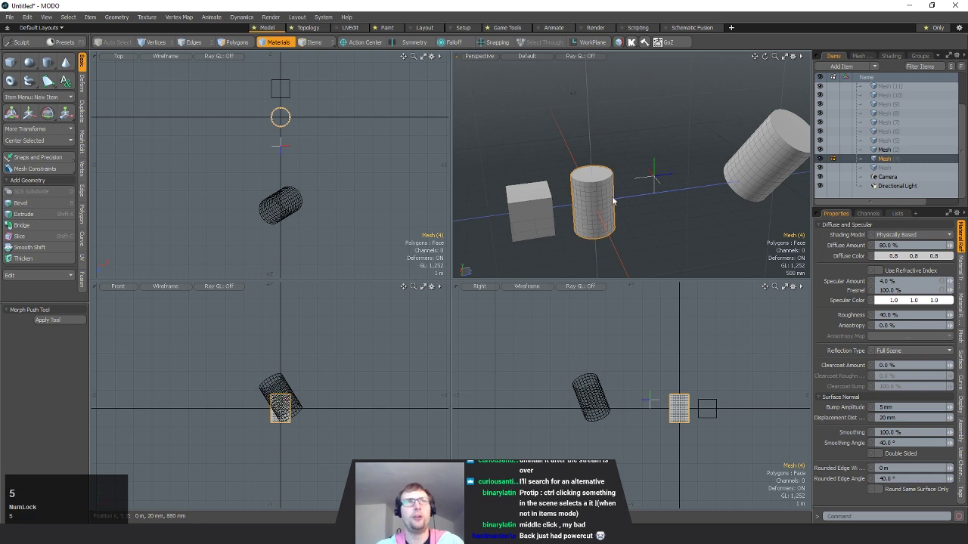
- Switch from item selection to Pivot selection for the cylinder, and return to Items mode
{"action": "left_click", "coordinate": [312, 41]}
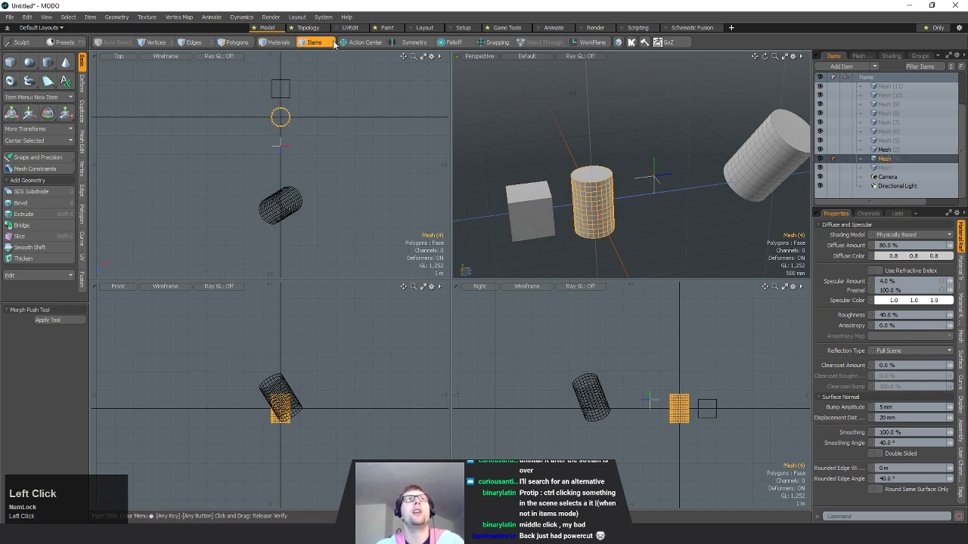
{"action": "mouse_move", "coordinate": [328, 42]}
{"action": "left_mouse_down"}
{"action": "mouse_move", "coordinate": [326, 67]}
{"action": "mouse_move", "coordinate": [327, 51]}
{"action": "left_mouse_up"}
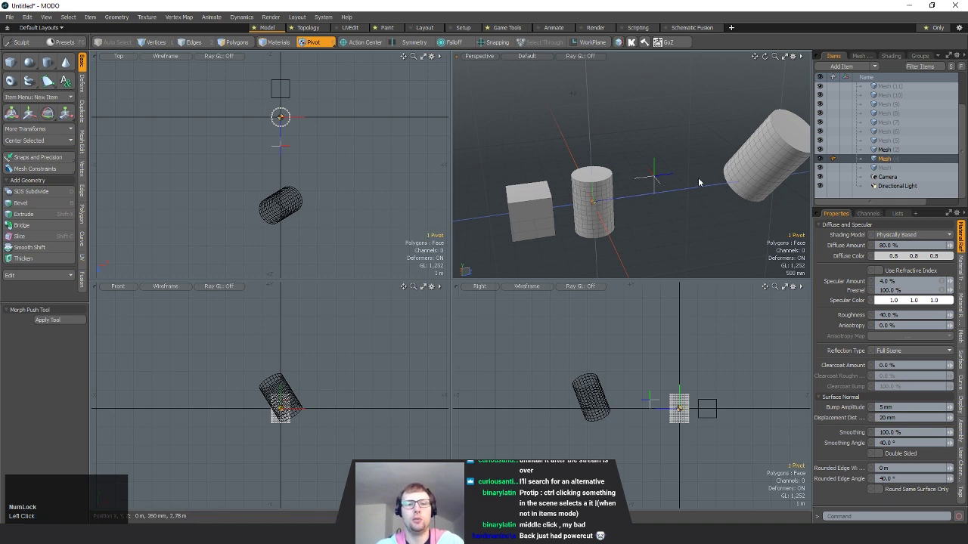
{"action": "key", "text": "5"}
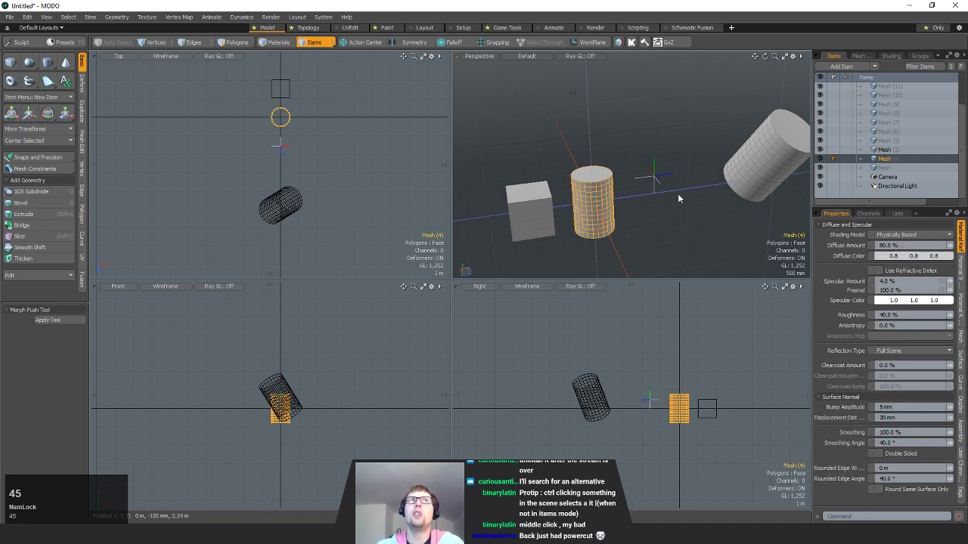
- Switch the cylinder mesh Mesh (4) from item selection back to component-level selection from its item entry
{"action": "left_click_drag", "start_coordinate": [677, 198], "coordinate": [740, 212], "text": "alt"}
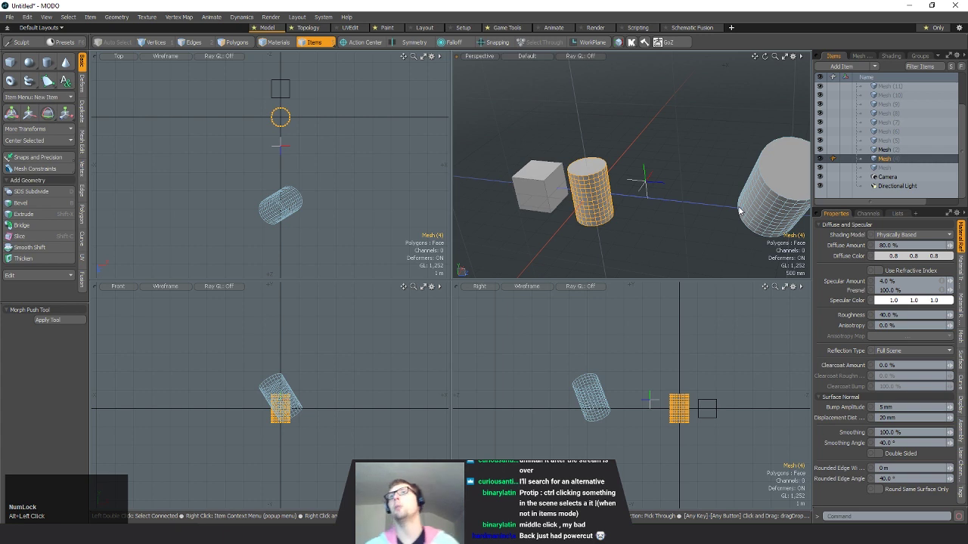
{"action": "left_click_drag", "start_coordinate": [739, 212], "coordinate": [686, 173], "text": "alt"}
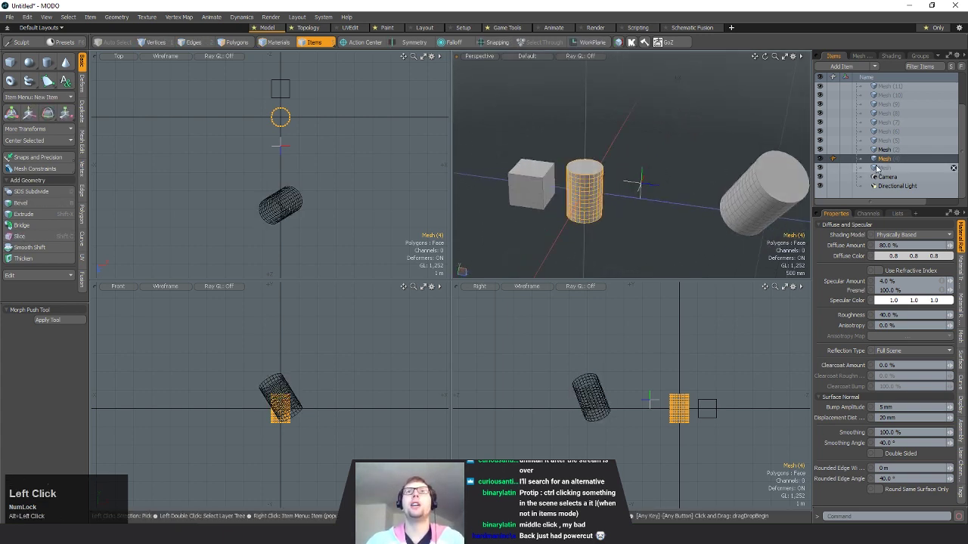
{"action": "left_click", "coordinate": [832, 159]}
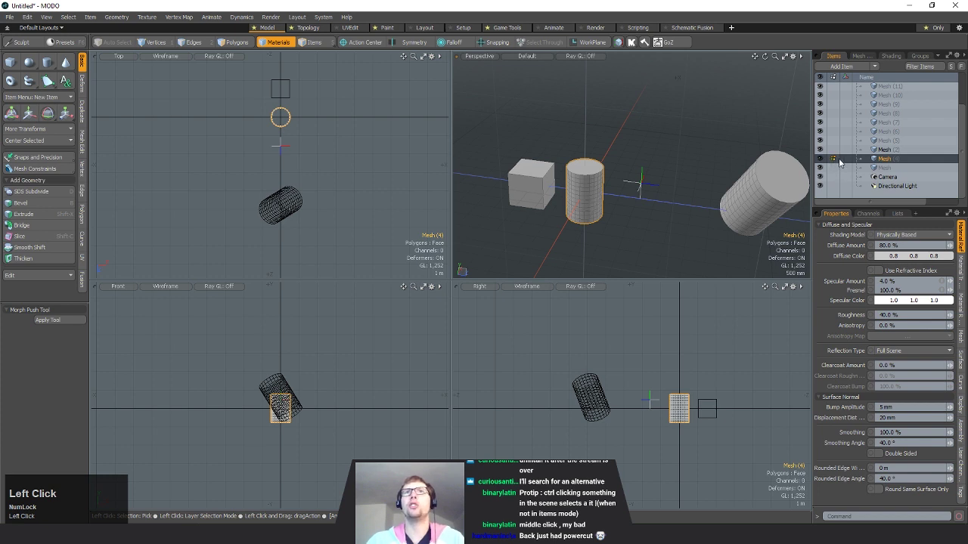
- Paint-select scattered vertices on the side of the upright cylinder in vertex mode
{"action": "left_click_drag", "start_coordinate": [619, 201], "coordinate": [598, 210], "text": "alt"}
{"action": "key", "text": "1"}
{"action": "mouse_move", "coordinate": [635, 181]}
{"action": "left_mouse_down", "text": "alt"}
{"action": "mouse_move", "coordinate": [616, 173]}
{"action": "mouse_move", "coordinate": [579, 206]}
{"action": "mouse_move", "coordinate": [592, 181]}
{"action": "mouse_move", "coordinate": [603, 196]}
{"action": "left_mouse_up", "text": "alt"}
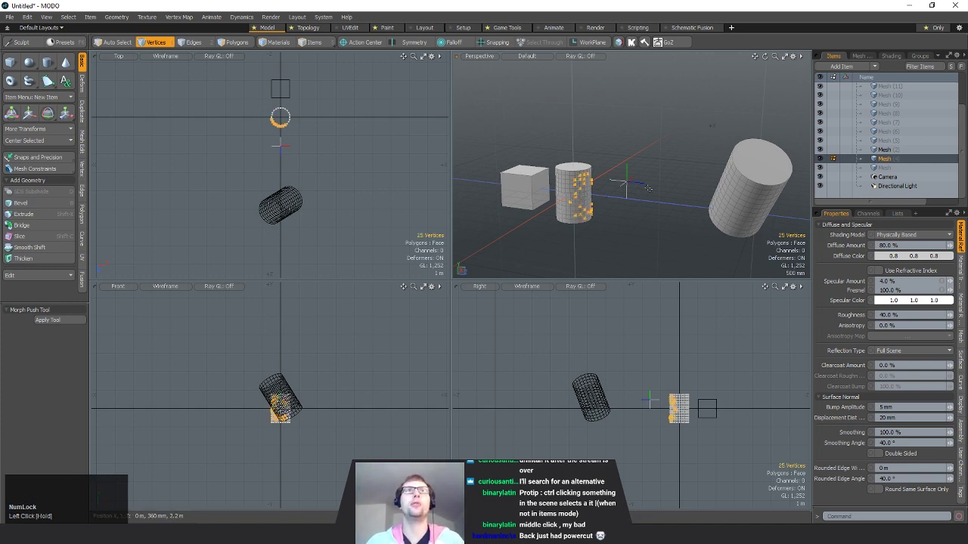
{"action": "left_click_drag", "start_coordinate": [654, 188], "coordinate": [645, 179], "text": "alt"}
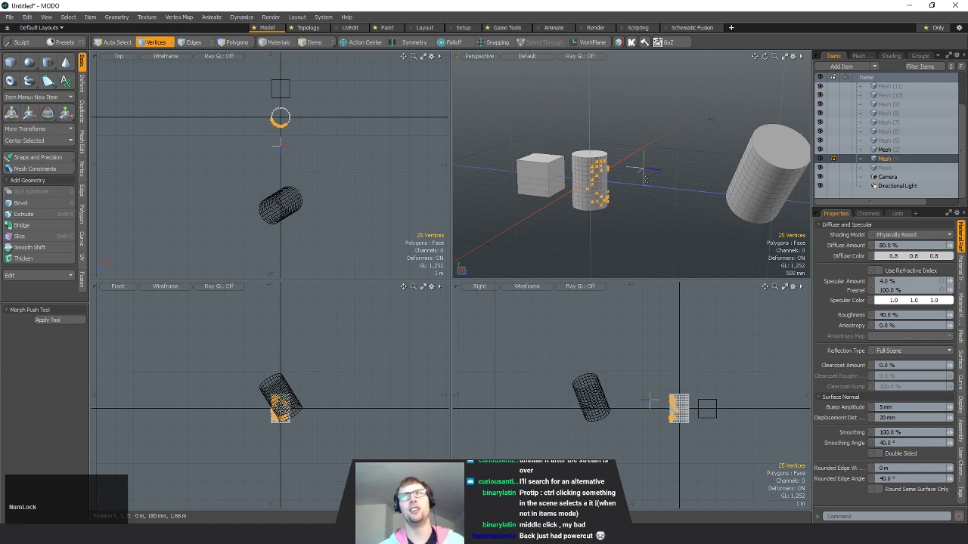
- Select the Camera, the Directional Light and the Locator one after another as items
{"action": "scroll", "coordinate": [646, 180], "scroll_direction": "down", "scroll_amount": 1}
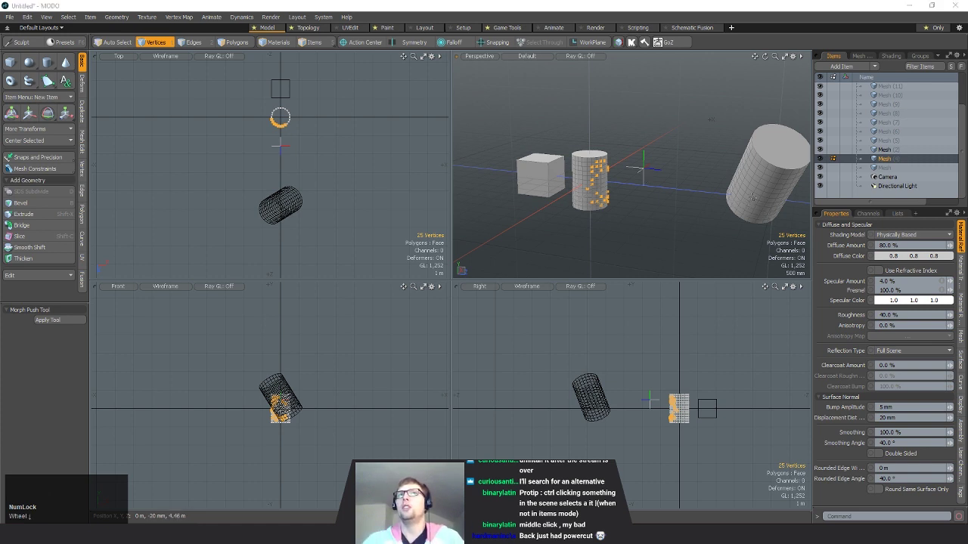
{"action": "left_click", "coordinate": [835, 179]}
{"action": "left_click", "coordinate": [832, 187]}
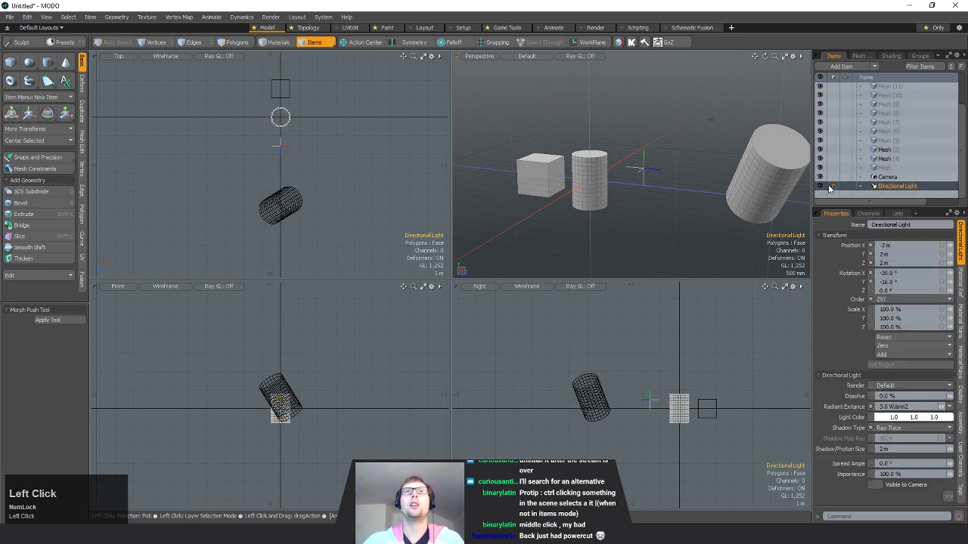
{"action": "left_click", "coordinate": [651, 169]}
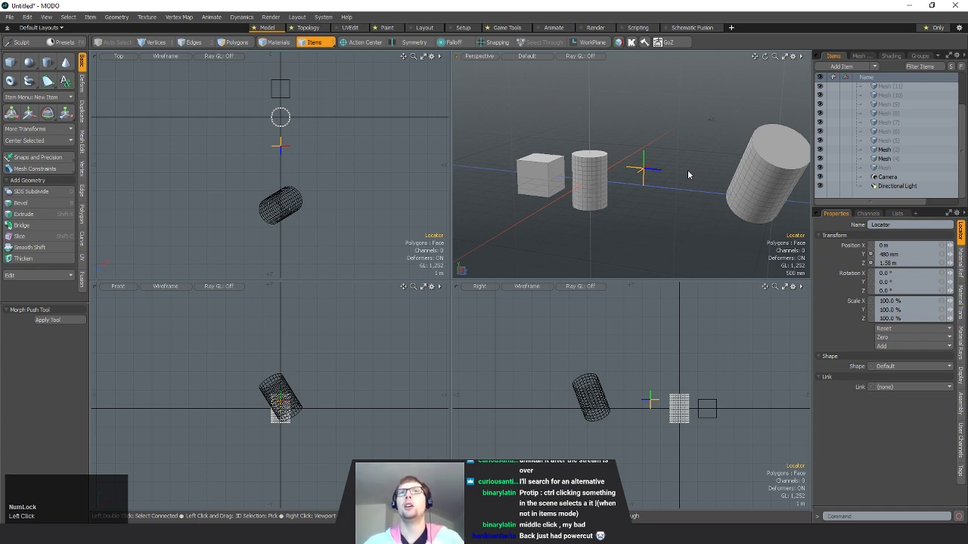
- Select the upright cylinder and the cube together as items
{"action": "left_click_drag", "start_coordinate": [687, 169], "coordinate": [872, 182], "text": "alt"}
{"action": "left_click_drag", "start_coordinate": [760, 192], "coordinate": [749, 192], "text": "alt+shift"}
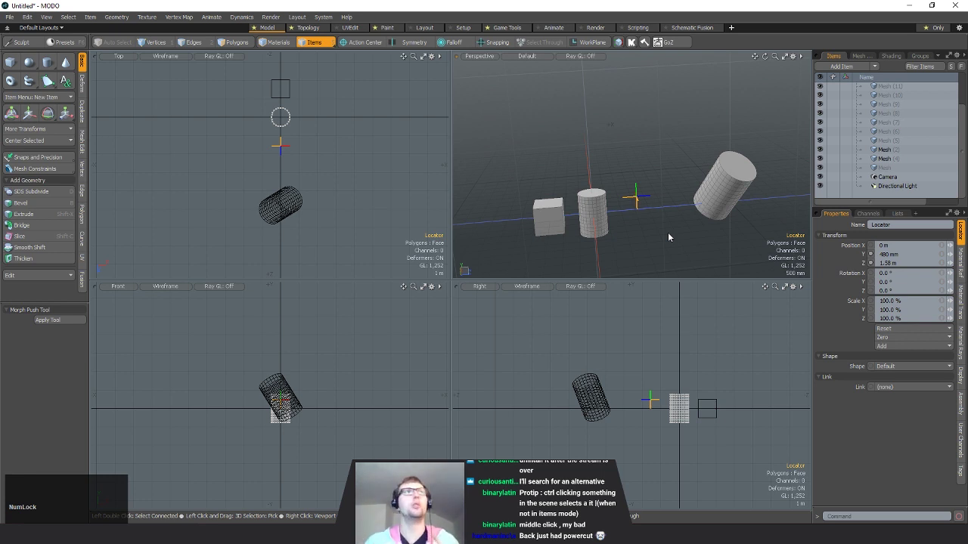
{"action": "left_click_drag", "start_coordinate": [668, 237], "coordinate": [638, 198], "text": "alt"}
{"action": "left_click", "coordinate": [620, 196]}
{"action": "left_click", "coordinate": [572, 204], "text": "shift"}
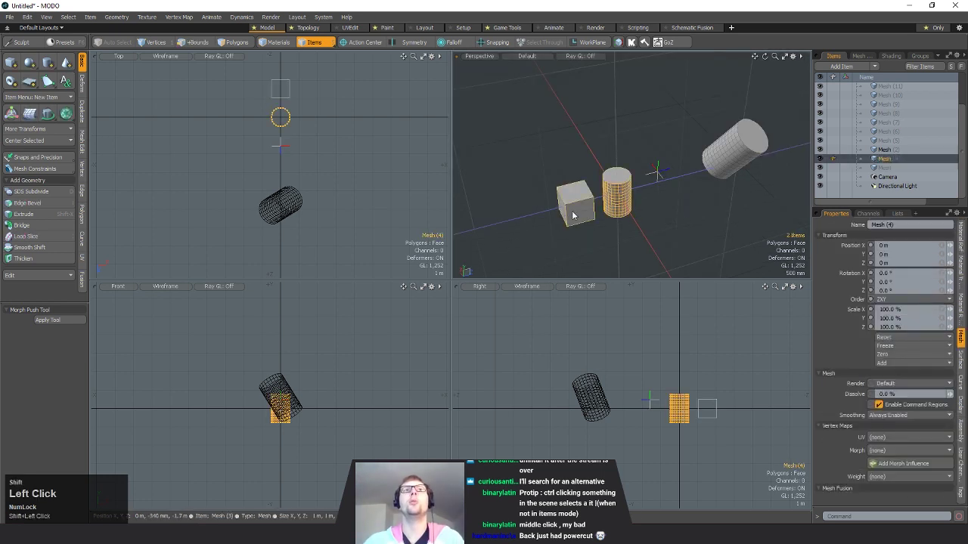
{"action": "left_click_drag", "start_coordinate": [635, 231], "coordinate": [685, 214], "text": "alt"}
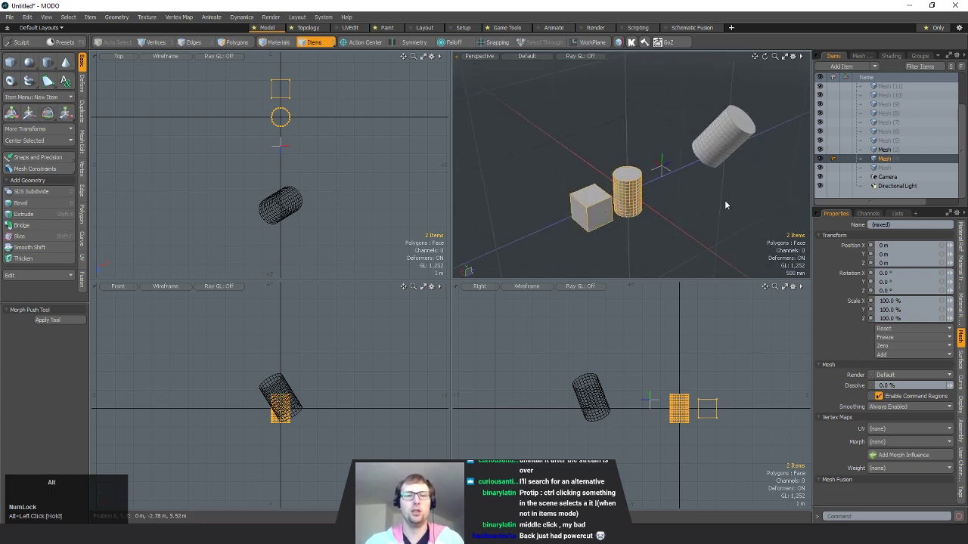
- Try to move the selected cylinder and cube together, and undo the move
{"action": "key", "text": "w"}
{"action": "mouse_move", "coordinate": [676, 203]}
{"action": "left_mouse_down"}
{"action": "mouse_move", "coordinate": [697, 221]}
{"action": "mouse_move", "coordinate": [650, 204]}
{"action": "mouse_move", "coordinate": [676, 212]}
{"action": "left_mouse_up"}
{"action": "key", "text": "ctrl+z"}
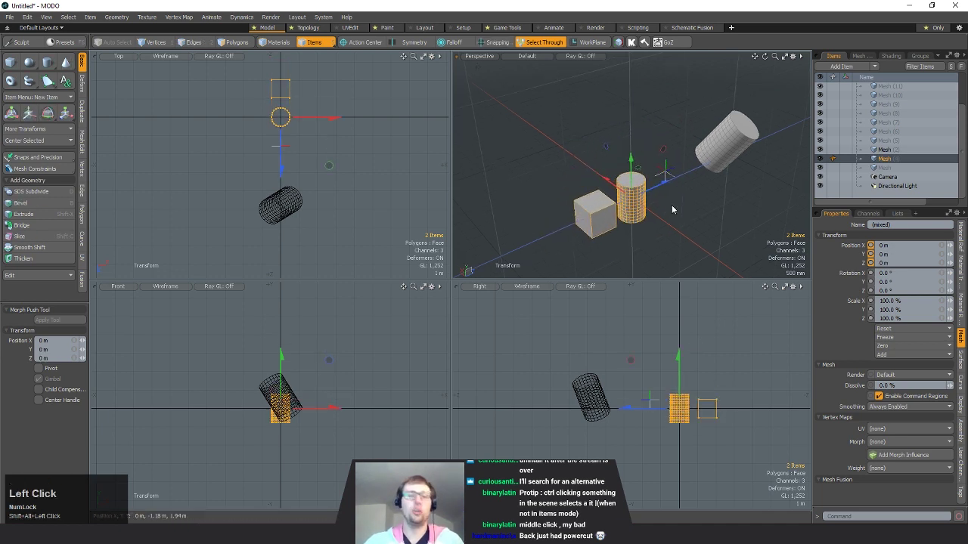
- Turn the cylinder and cube into subdivision surfaces together from polygon mode
{"action": "key", "text": "3"}
{"action": "key", "text": "4"}
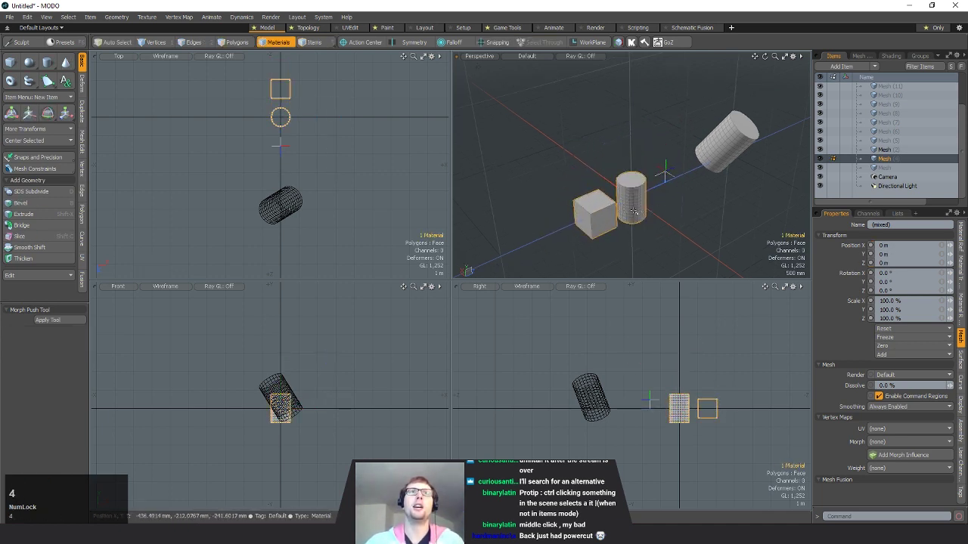
{"action": "key", "text": "3"}
{"action": "key", "text": "Tab"}
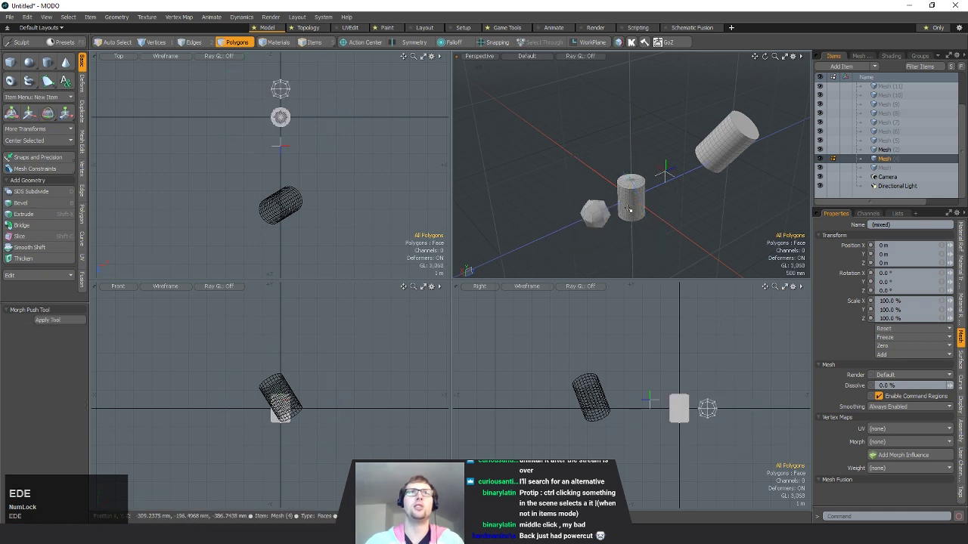
- Try to rotate the geometry of both meshes together, undo the rotation and leave the transform tool
{"action": "left_click", "coordinate": [635, 222]}
{"action": "left_click_drag", "start_coordinate": [83, 359], "coordinate": [65, 359]}
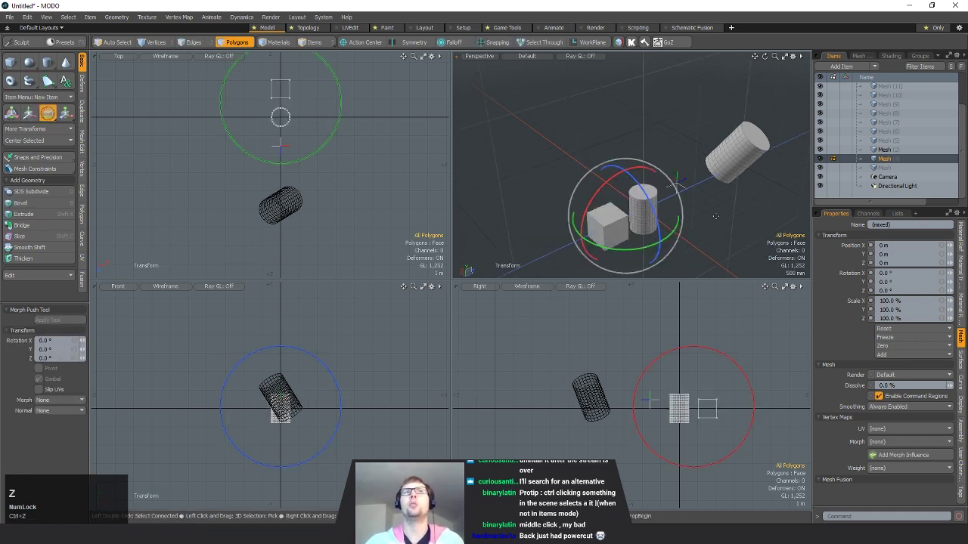
{"action": "key", "text": "space"}
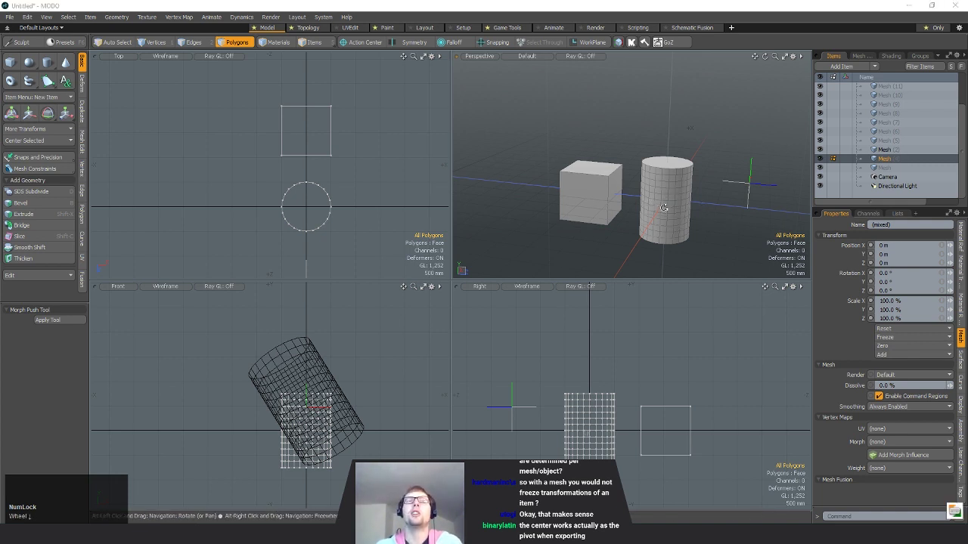
- Paint-select polygons on the upright cylinder's side and clear the selection, twice
{"action": "left_click_drag", "start_coordinate": [643, 213], "coordinate": [595, 223], "text": "alt"}
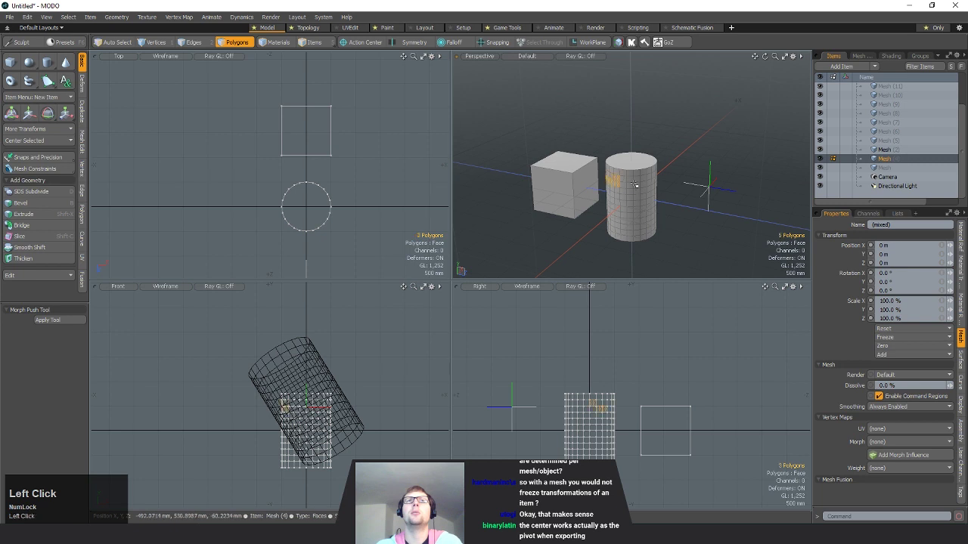
{"action": "mouse_move", "coordinate": [627, 185]}
{"action": "left_mouse_down"}
{"action": "mouse_move", "coordinate": [633, 200]}
{"action": "mouse_move", "coordinate": [676, 196]}
{"action": "left_mouse_up"}
{"action": "left_click", "coordinate": [697, 167]}
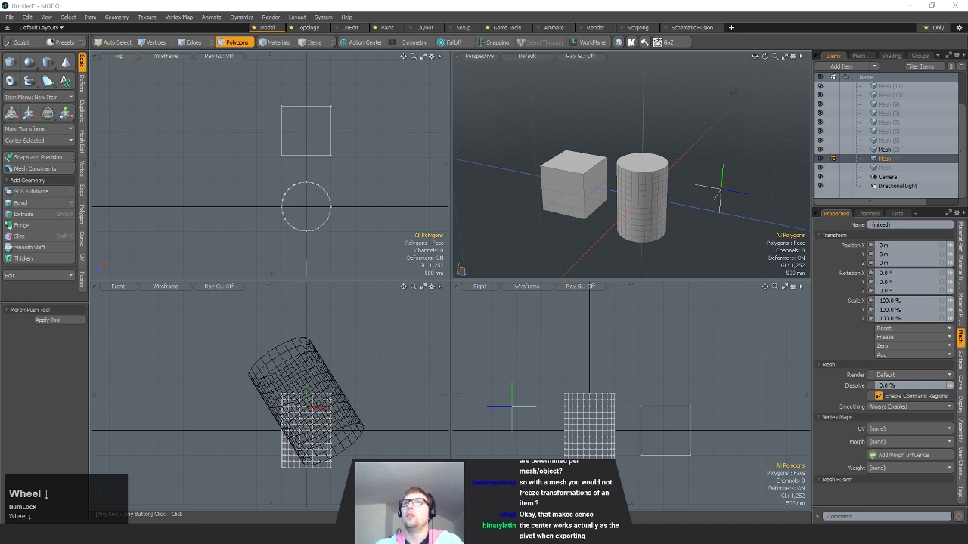
{"action": "mouse_move", "coordinate": [663, 201]}
{"action": "left_mouse_down", "text": "alt+shift"}
{"action": "mouse_move", "coordinate": [685, 191]}
{"action": "mouse_move", "coordinate": [684, 208]}
{"action": "mouse_move", "coordinate": [662, 205]}
{"action": "mouse_move", "coordinate": [681, 192]}
{"action": "mouse_move", "coordinate": [665, 204]}
{"action": "left_mouse_up", "text": "alt+shift"}
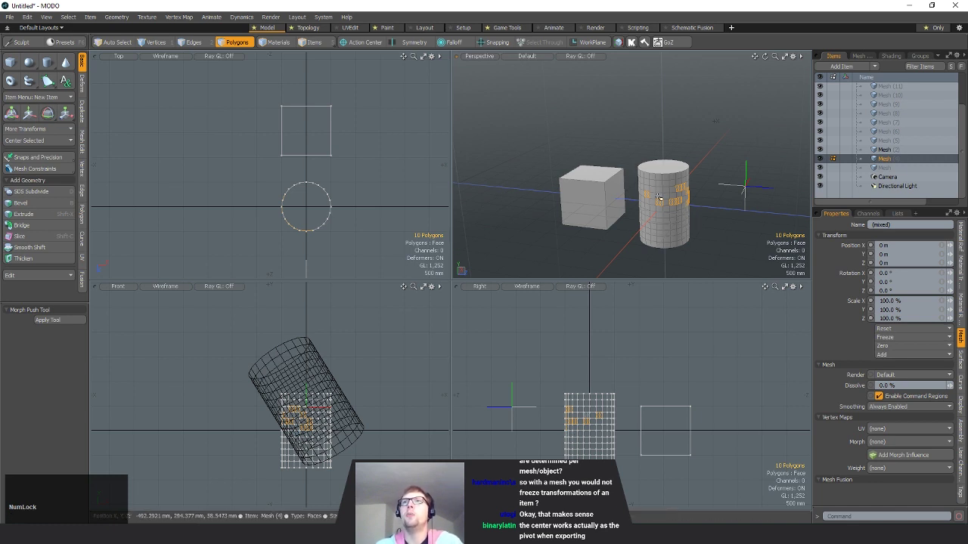
{"action": "mouse_move", "coordinate": [658, 204]}
{"action": "left_mouse_down"}
{"action": "mouse_move", "coordinate": [659, 224]}
{"action": "mouse_move", "coordinate": [680, 203]}
{"action": "mouse_move", "coordinate": [676, 219]}
{"action": "mouse_move", "coordinate": [662, 204]}
{"action": "mouse_move", "coordinate": [665, 189]}
{"action": "mouse_move", "coordinate": [676, 208]}
{"action": "mouse_move", "coordinate": [666, 192]}
{"action": "mouse_move", "coordinate": [655, 213]}
{"action": "left_mouse_up"}
{"action": "mouse_move", "coordinate": [654, 213]}
{"action": "left_mouse_down", "text": "alt"}
{"action": "mouse_move", "coordinate": [675, 226]}
{"action": "mouse_move", "coordinate": [706, 190]}
{"action": "left_mouse_up", "text": "alt"}
{"action": "left_click", "coordinate": [677, 227]}
- Lasso-select several different polygon areas on the upright cylinder, ending with the lower part of its side
{"action": "mouse_move", "coordinate": [713, 224]}
{"action": "right_mouse_down"}
{"action": "mouse_move", "coordinate": [701, 92]}
{"action": "mouse_move", "coordinate": [641, 63]}
{"action": "mouse_move", "coordinate": [584, 325]}
{"action": "mouse_move", "coordinate": [707, 231]}
{"action": "right_mouse_up"}
{"action": "mouse_move", "coordinate": [718, 170]}
{"action": "left_mouse_down", "text": "alt"}
{"action": "mouse_move", "coordinate": [594, 234]}
{"action": "mouse_move", "coordinate": [643, 196]}
{"action": "left_mouse_up", "text": "alt"}
{"action": "mouse_move", "coordinate": [641, 195]}
{"action": "right_mouse_down"}
{"action": "mouse_move", "coordinate": [618, 200]}
{"action": "mouse_move", "coordinate": [643, 222]}
{"action": "right_mouse_up"}
{"action": "left_click_drag", "start_coordinate": [666, 220], "coordinate": [695, 220], "text": "alt"}
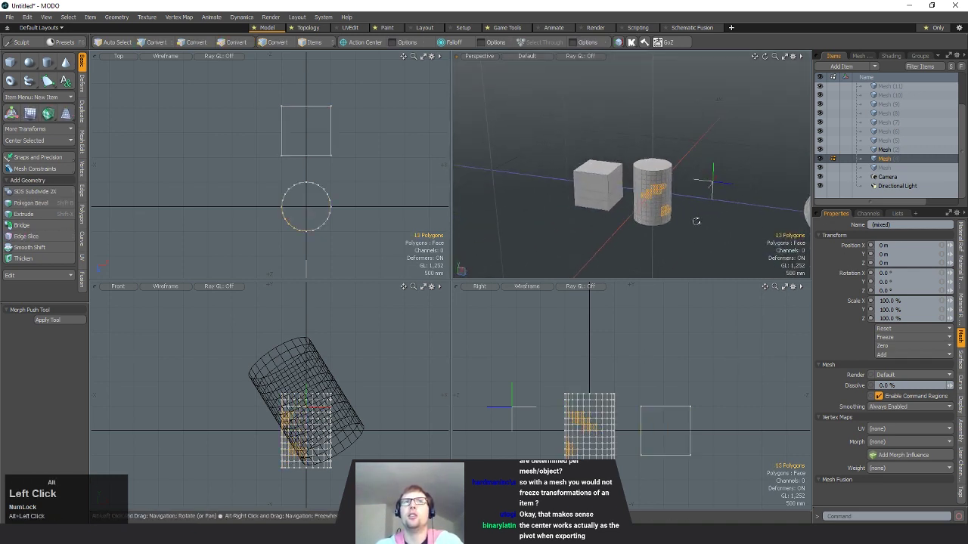
{"action": "right_click_drag", "start_coordinate": [679, 180], "coordinate": [671, 213]}
{"action": "right_click_drag", "start_coordinate": [686, 159], "coordinate": [656, 199]}
{"action": "mouse_move", "coordinate": [671, 149]}
{"action": "right_mouse_down"}
{"action": "mouse_move", "coordinate": [652, 151]}
{"action": "mouse_move", "coordinate": [644, 194]}
{"action": "right_mouse_up"}
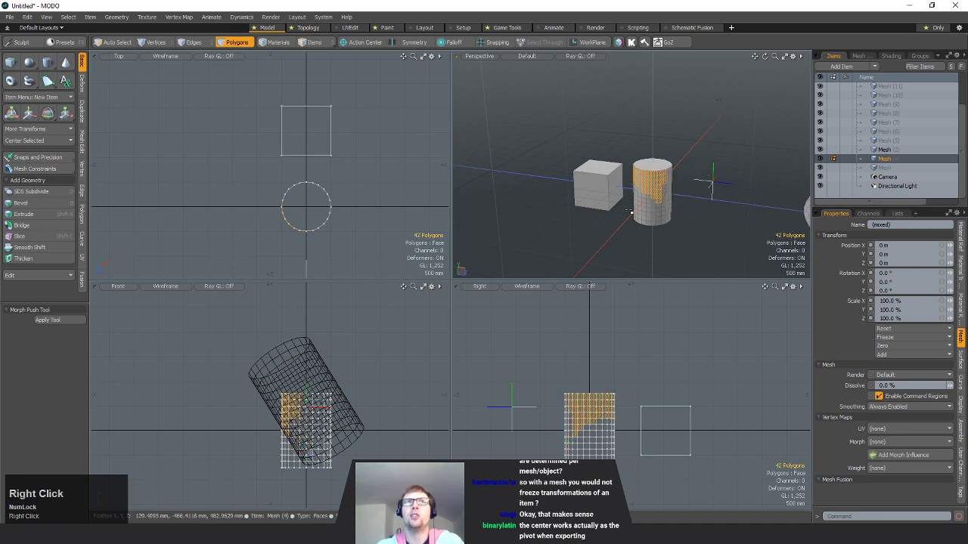
{"action": "left_click_drag", "start_coordinate": [633, 214], "coordinate": [706, 184], "text": "alt"}
{"action": "right_click_drag", "start_coordinate": [697, 186], "coordinate": [719, 214]}
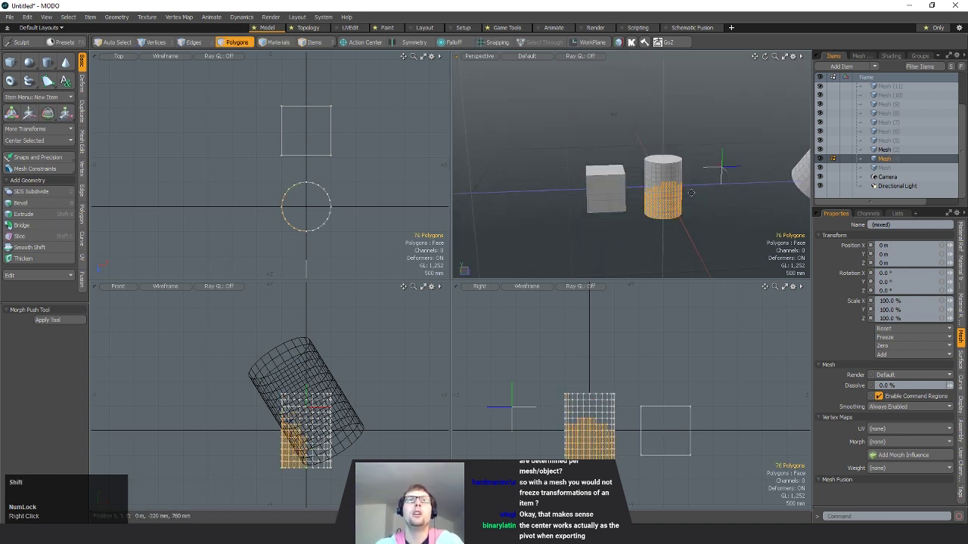
- Paint-select polygons on the upright cylinder's side and add further areas to the selection with lasso and paint strokes
{"action": "mouse_move", "coordinate": [678, 204]}
{"action": "left_mouse_down", "text": "alt+shift"}
{"action": "mouse_move", "coordinate": [634, 220]}
{"action": "mouse_move", "coordinate": [667, 213]}
{"action": "left_mouse_up", "text": "alt+shift"}
{"action": "mouse_move", "coordinate": [593, 205]}
{"action": "left_mouse_down"}
{"action": "mouse_move", "coordinate": [621, 219]}
{"action": "mouse_move", "coordinate": [617, 182]}
{"action": "left_mouse_up"}
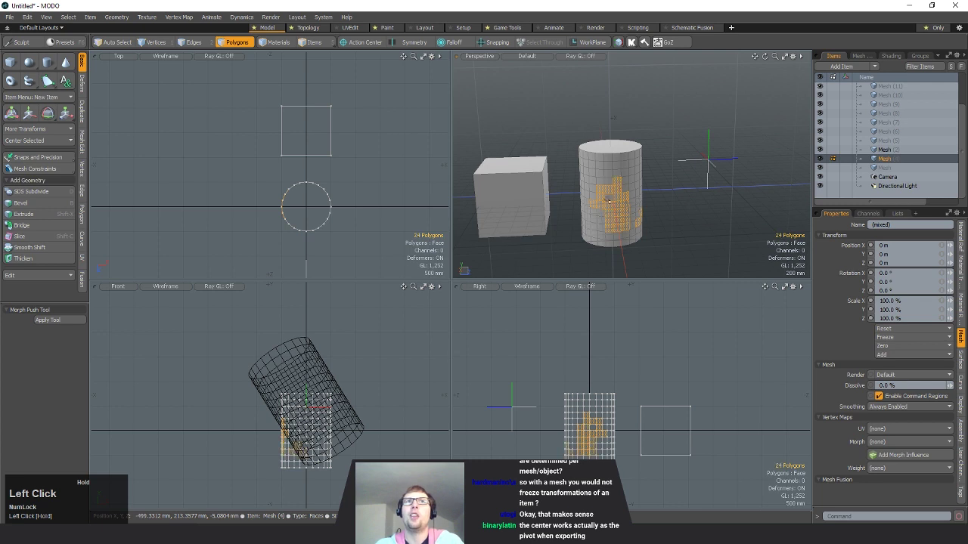
{"action": "mouse_move", "coordinate": [633, 164]}
{"action": "right_mouse_down", "text": "shift"}
{"action": "mouse_move", "coordinate": [615, 178]}
{"action": "mouse_move", "coordinate": [632, 180]}
{"action": "right_mouse_up", "text": "shift"}
{"action": "mouse_move", "coordinate": [632, 180]}
{"action": "left_mouse_down", "text": "shift"}
{"action": "mouse_move", "coordinate": [632, 189]}
{"action": "mouse_move", "coordinate": [588, 167]}
{"action": "mouse_move", "coordinate": [587, 204]}
{"action": "left_mouse_up", "text": "shift"}
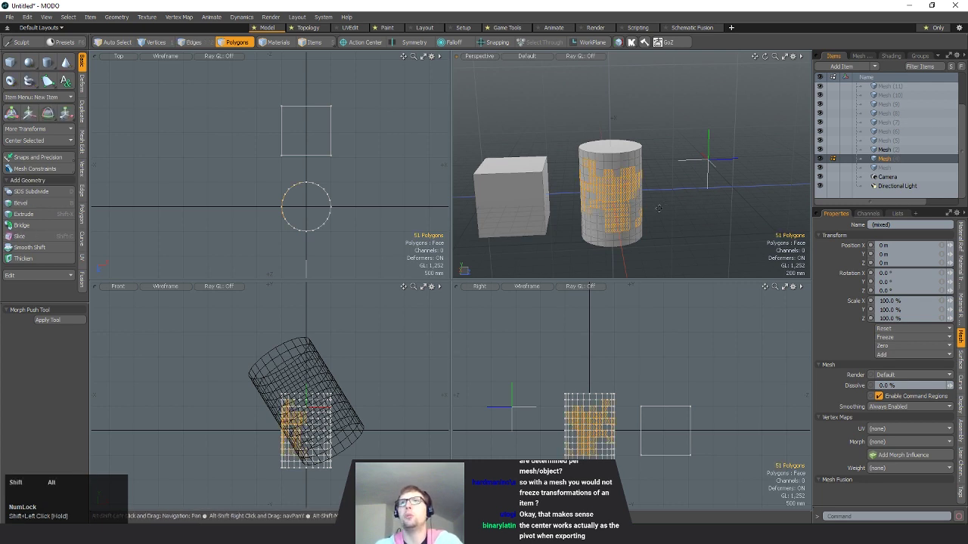
{"action": "mouse_move", "coordinate": [660, 220]}
{"action": "left_mouse_down", "text": "alt+shift"}
{"action": "mouse_move", "coordinate": [694, 220]}
{"action": "mouse_move", "coordinate": [657, 219]}
{"action": "mouse_move", "coordinate": [615, 195]}
{"action": "mouse_move", "coordinate": [676, 199]}
{"action": "mouse_move", "coordinate": [656, 202]}
{"action": "left_mouse_up", "text": "alt+shift"}
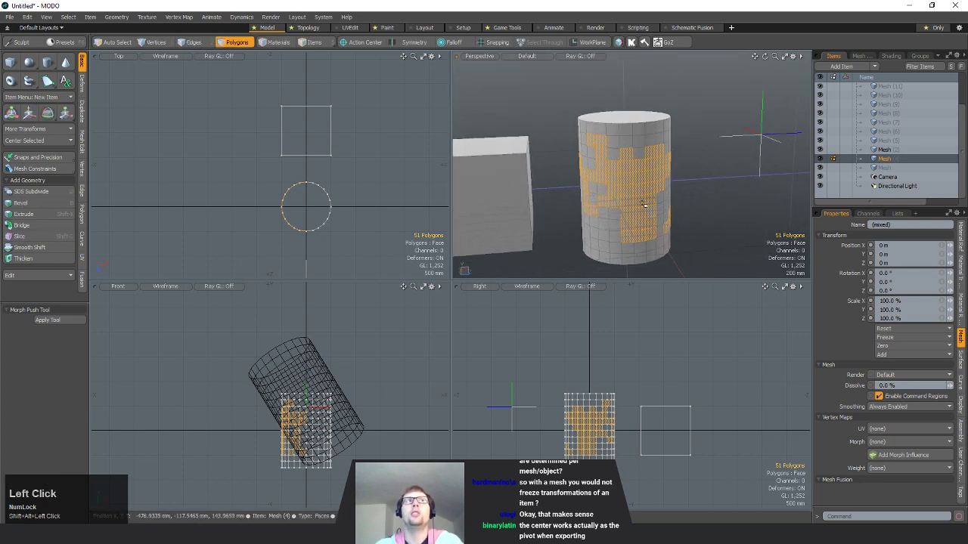
- Paint-select a new irregular patch of polygons on the upright cylinder's side, leaving gaps inside it
{"action": "left_click_drag", "start_coordinate": [590, 182], "coordinate": [550, 167], "text": "alt"}
{"action": "mouse_move", "coordinate": [620, 164]}
{"action": "left_mouse_down"}
{"action": "mouse_move", "coordinate": [592, 177]}
{"action": "mouse_move", "coordinate": [620, 223]}
{"action": "mouse_move", "coordinate": [624, 198]}
{"action": "mouse_move", "coordinate": [627, 229]}
{"action": "left_mouse_up"}
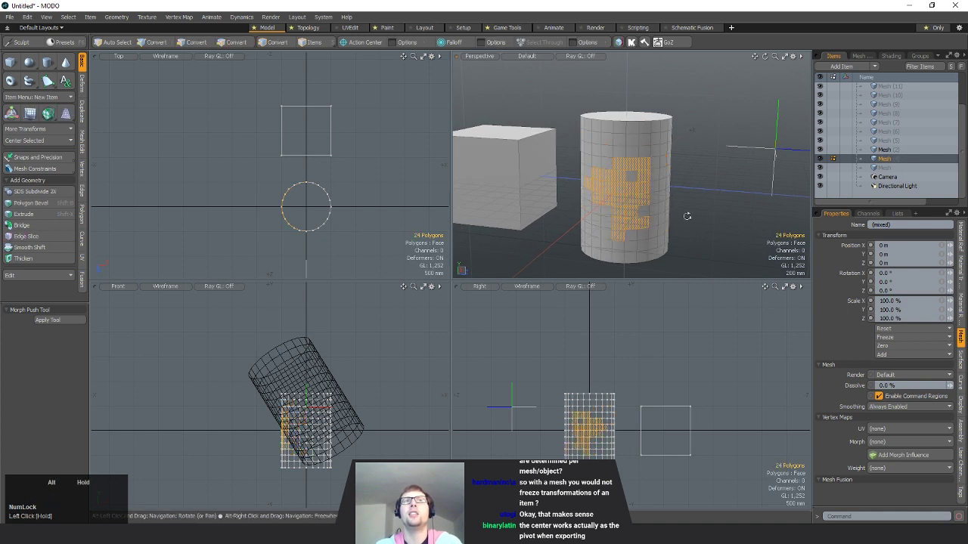
{"action": "mouse_move", "coordinate": [688, 215]}
{"action": "left_mouse_down", "text": "alt"}
{"action": "mouse_move", "coordinate": [682, 206]}
{"action": "mouse_move", "coordinate": [713, 208]}
{"action": "left_mouse_up", "text": "alt"}
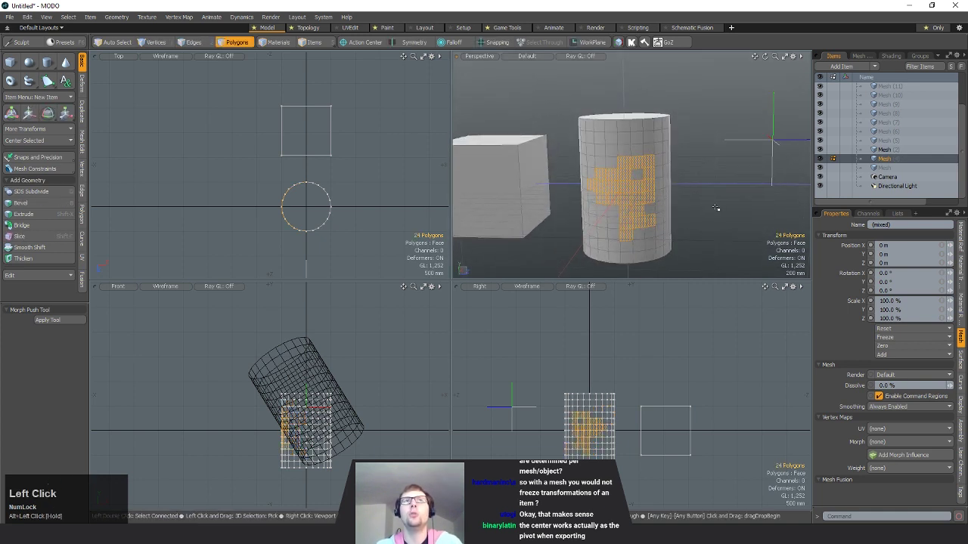
- Convert the polygon selection to vertices, edges, polygons and back to edges using the selection mode conversion
{"action": "key", "text": "alt"}
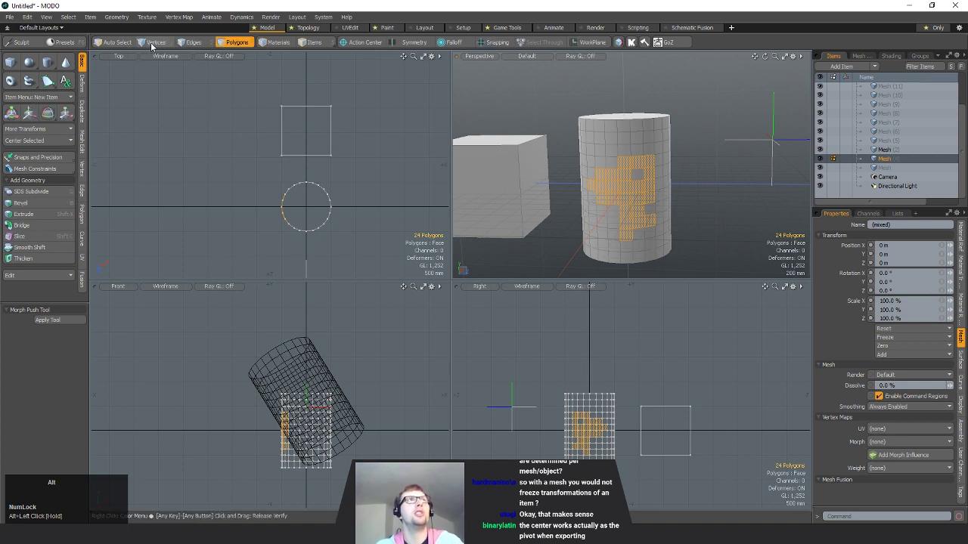
{"action": "key", "text": "alt"}
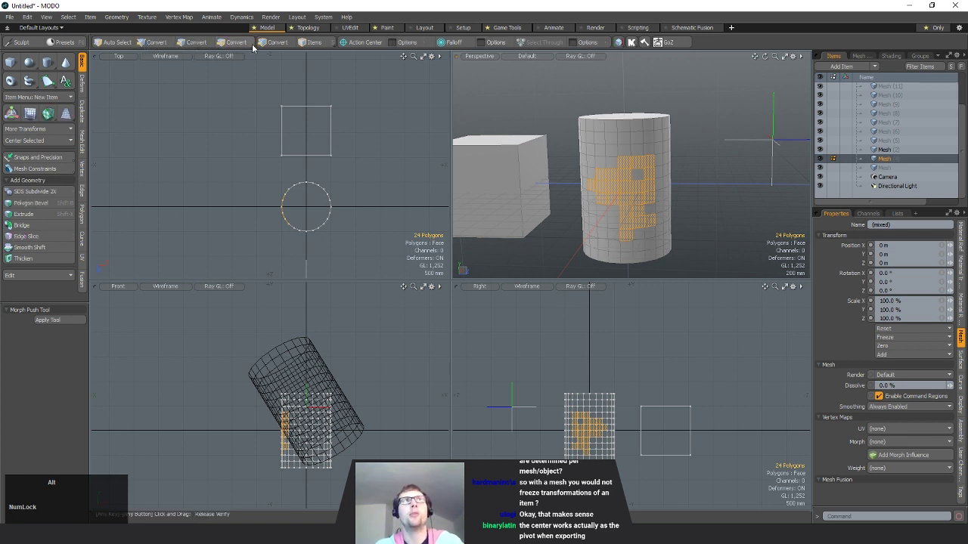
{"action": "left_click", "coordinate": [155, 41], "text": "alt"}
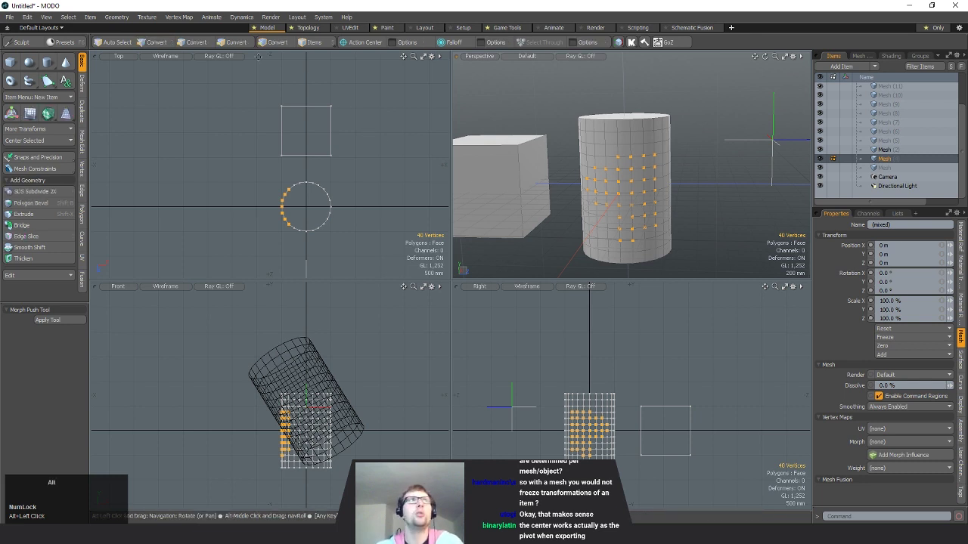
{"action": "left_click", "coordinate": [193, 42], "text": "alt"}
{"action": "left_click", "coordinate": [233, 43], "text": "alt"}
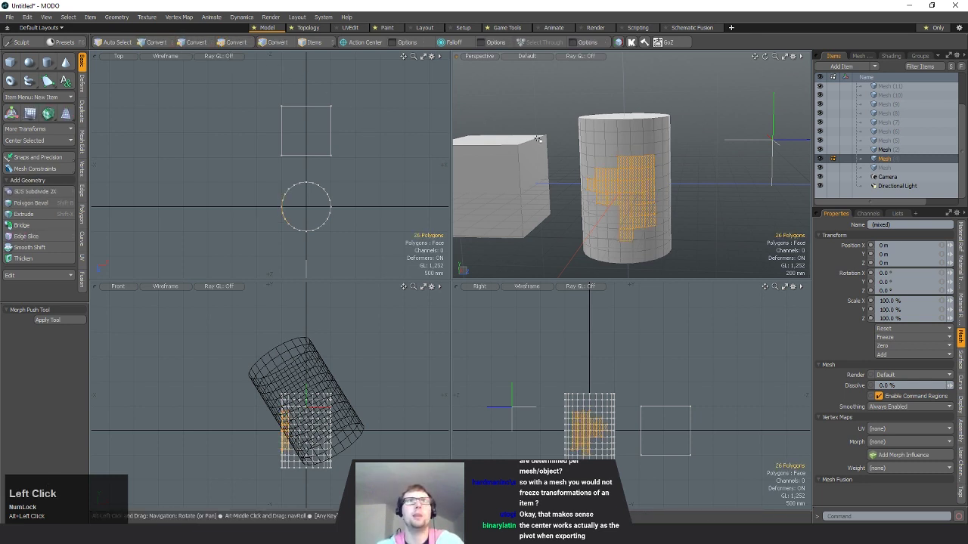
{"action": "left_click", "coordinate": [195, 43], "text": "alt"}
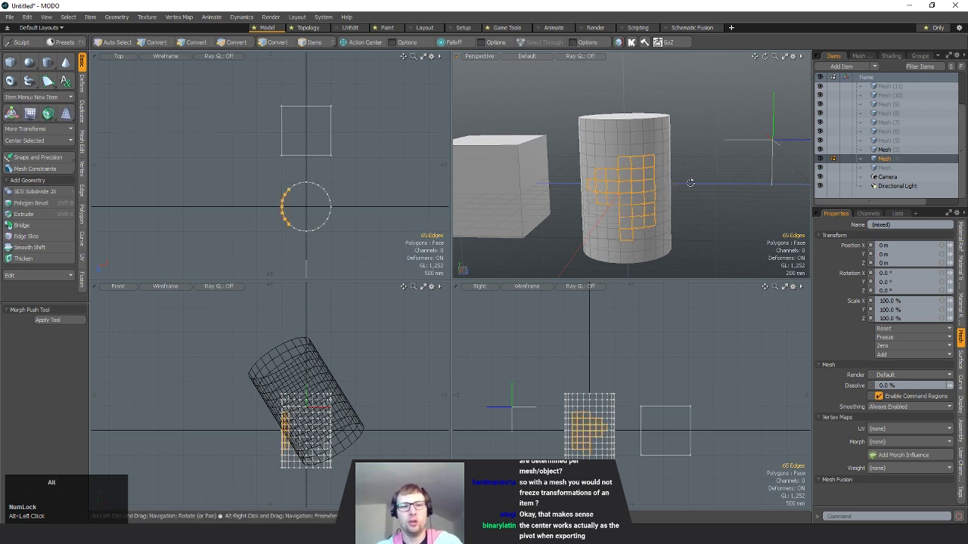
- Convert the cylinder's selection repeatedly between vertices, edges and polygons, ending with vertices
{"action": "key", "text": "alt+1"}
{"action": "key", "text": "alt+2"}
{"action": "key", "text": "alt+3"}
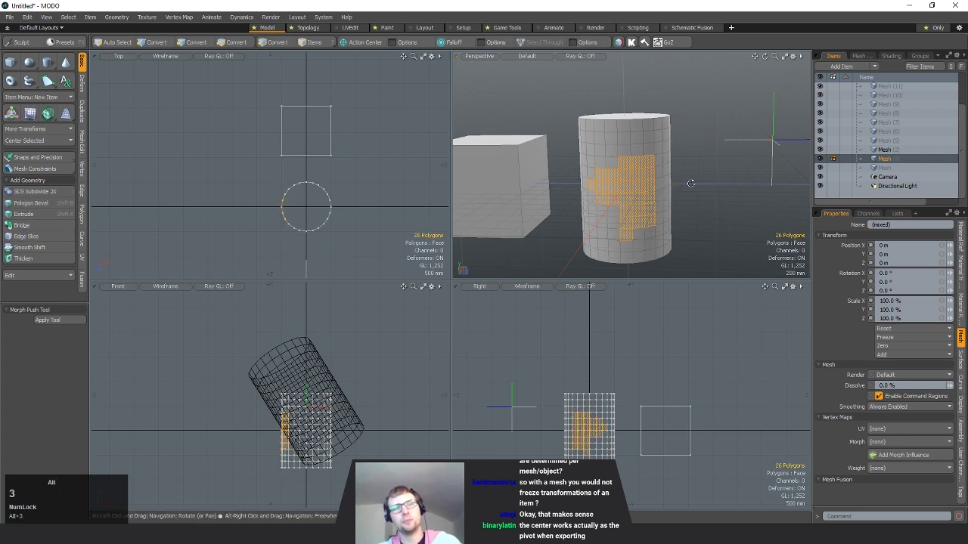
{"action": "key", "text": "alt+1"}
{"action": "key", "text": "alt+2"}
{"action": "key", "text": "alt+1"}
{"action": "key", "text": "alt+2"}
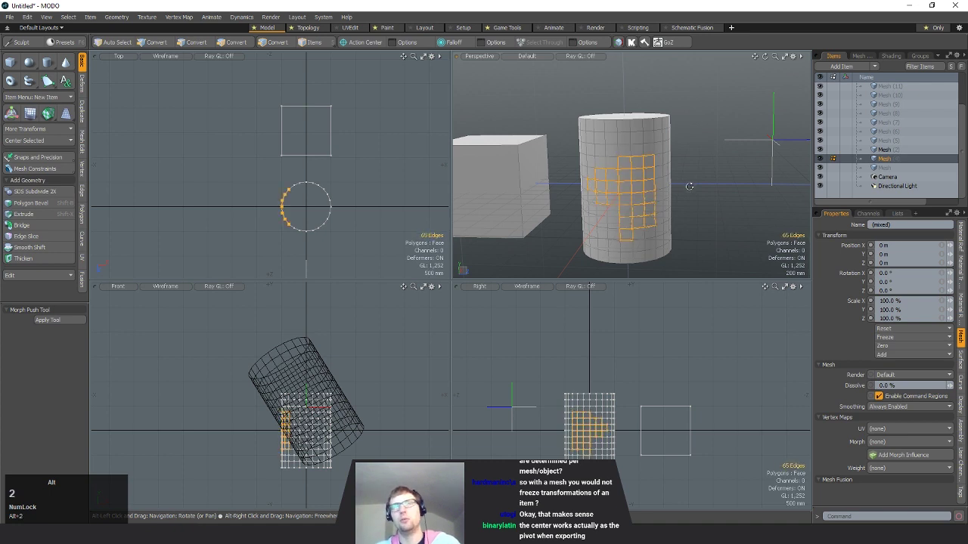
{"action": "key", "text": "alt+3"}
{"action": "key", "text": "alt+1"}
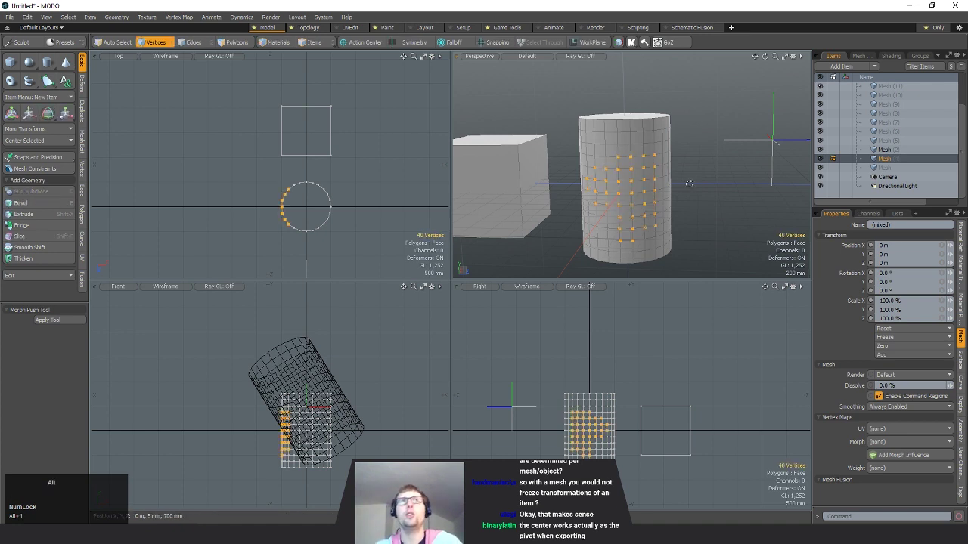
{"action": "key", "text": "alt+3"}
{"action": "key", "text": "alt+1"}
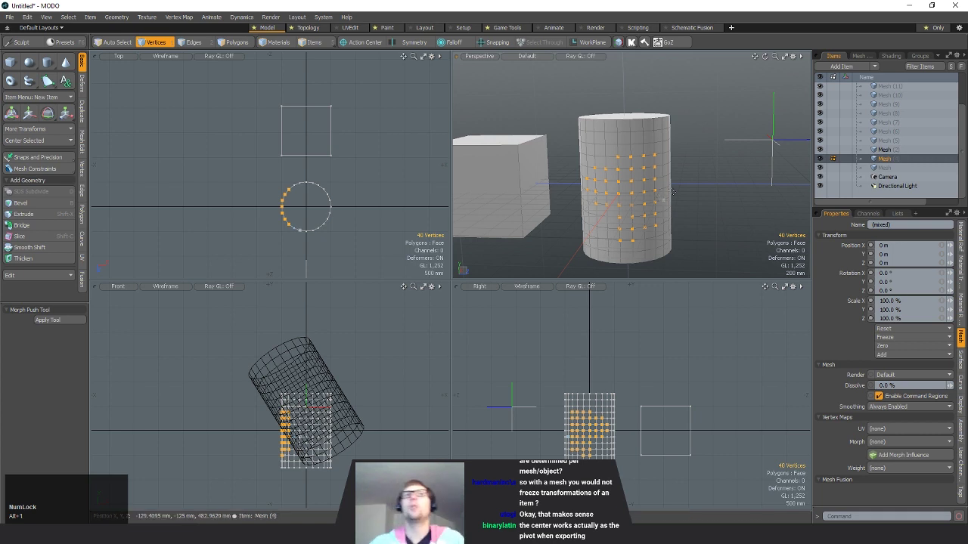
- Return to polygon mode, paint-select a large patch on the cylinder's side and deselect parts of it
{"action": "key", "text": "space"}
{"action": "key", "text": "space"}
{"action": "mouse_move", "coordinate": [639, 172]}
{"action": "left_mouse_down", "text": "alt"}
{"action": "mouse_move", "coordinate": [673, 199]}
{"action": "mouse_move", "coordinate": [623, 222]}
{"action": "mouse_move", "coordinate": [635, 161]}
{"action": "mouse_move", "coordinate": [635, 189]}
{"action": "mouse_move", "coordinate": [677, 161]}
{"action": "mouse_move", "coordinate": [655, 140]}
{"action": "mouse_move", "coordinate": [677, 149]}
{"action": "mouse_move", "coordinate": [658, 150]}
{"action": "mouse_move", "coordinate": [676, 172]}
{"action": "mouse_move", "coordinate": [673, 223]}
{"action": "left_mouse_up", "text": "alt"}
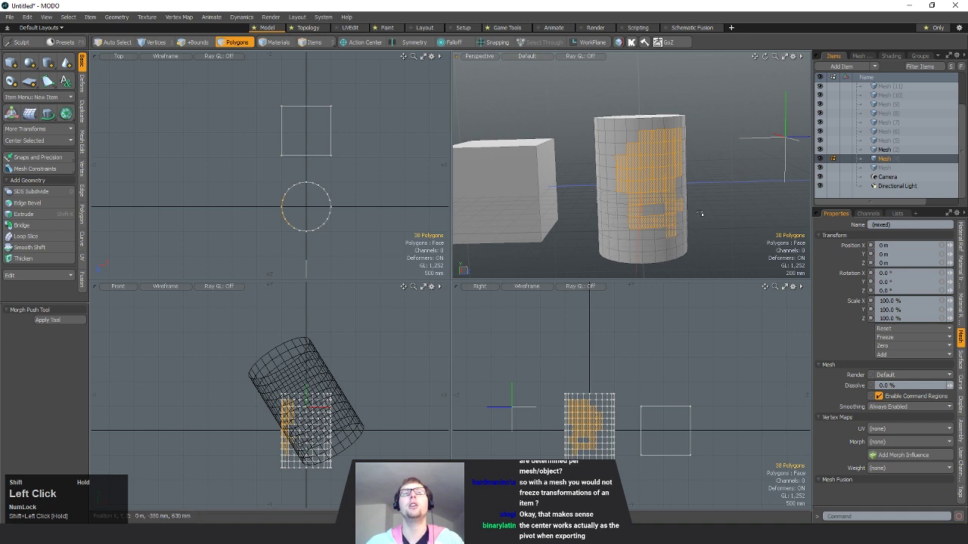
{"action": "left_click_drag", "start_coordinate": [730, 196], "coordinate": [712, 180], "text": "alt"}
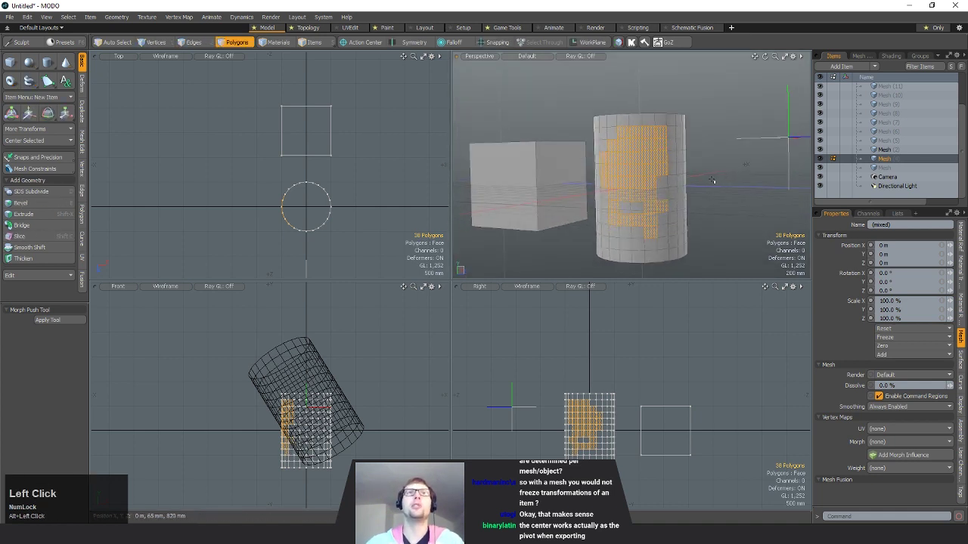
{"action": "mouse_move", "coordinate": [665, 151]}
{"action": "left_mouse_down", "text": "ctrl"}
{"action": "mouse_move", "coordinate": [631, 189]}
{"action": "mouse_move", "coordinate": [642, 220]}
{"action": "mouse_move", "coordinate": [639, 158]}
{"action": "mouse_move", "coordinate": [652, 187]}
{"action": "mouse_move", "coordinate": [686, 192]}
{"action": "mouse_move", "coordinate": [703, 179]}
{"action": "left_mouse_up", "text": "ctrl"}
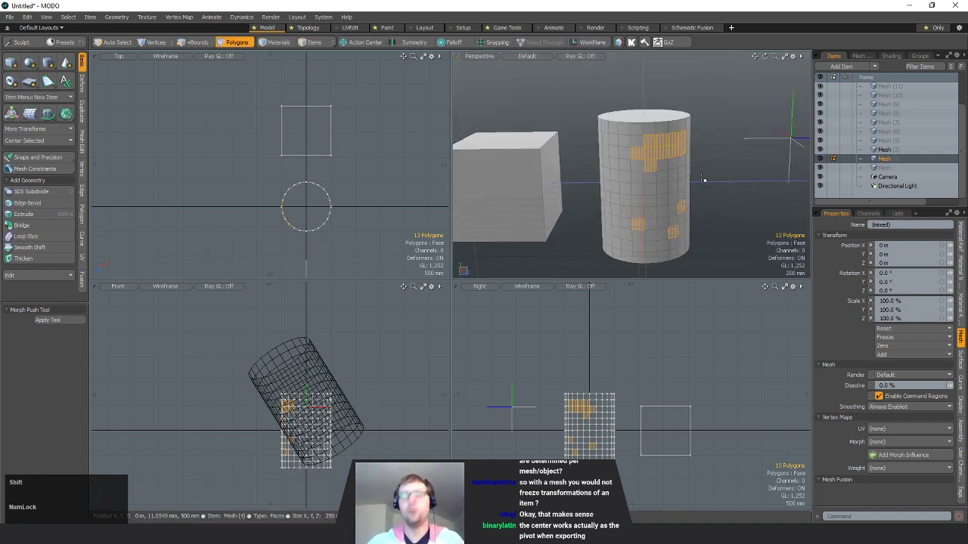
- Grow and shrink the cylinder's polygon selection several times, ending with it grown by one ring
{"action": "key", "text": "shift+Up"}
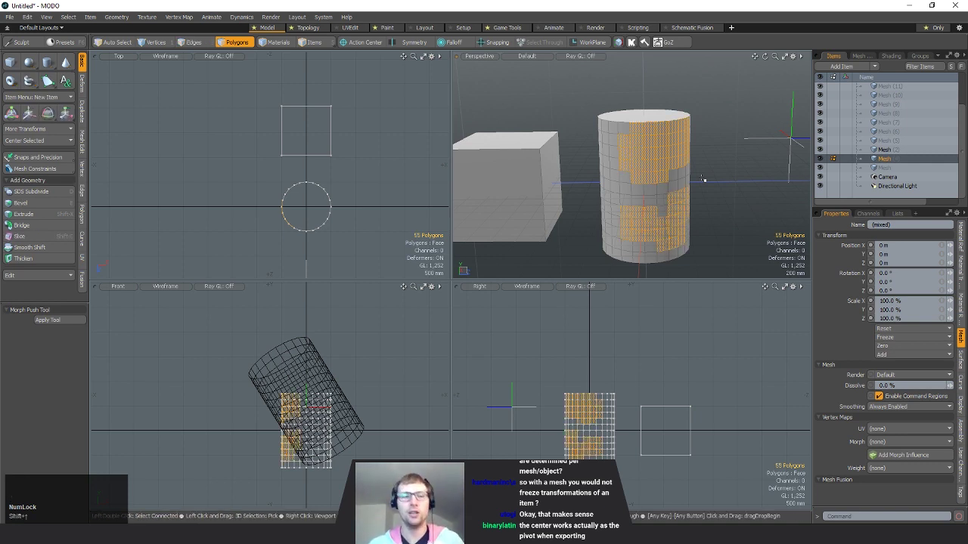
{"action": "key", "text": "shift+Down"}
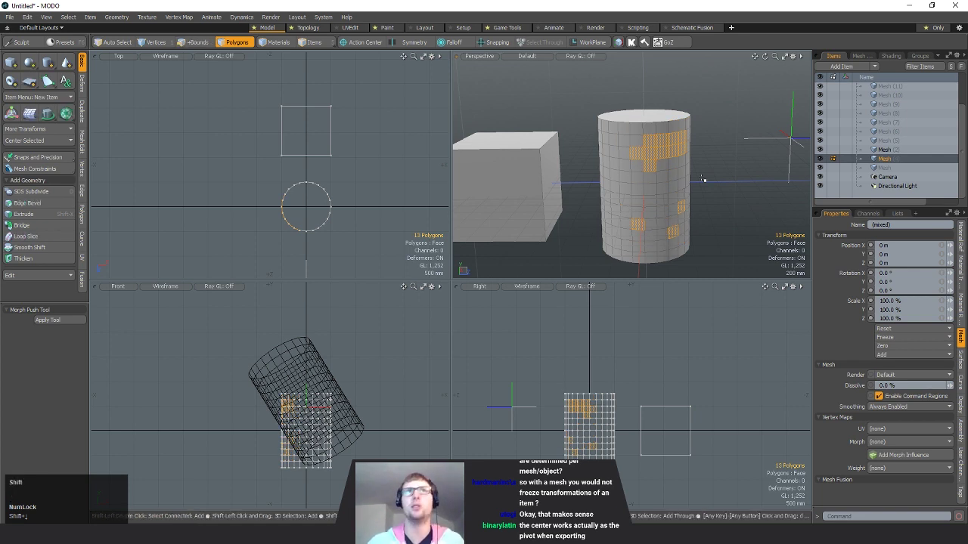
{"action": "key", "text": "shift+Up"}
{"action": "key", "text": "shift+Down"}
{"action": "key", "text": "shift+Up"}
{"action": "key", "text": "shift+Down"}
{"action": "key", "text": "shift+Up"}
{"action": "key", "text": "shift+Down"}
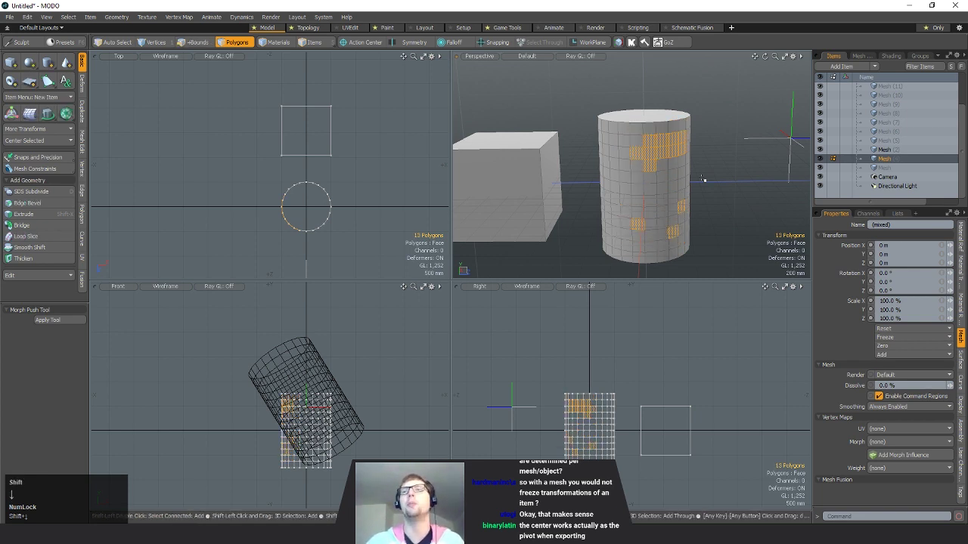
{"action": "key", "text": "shift+Up"}
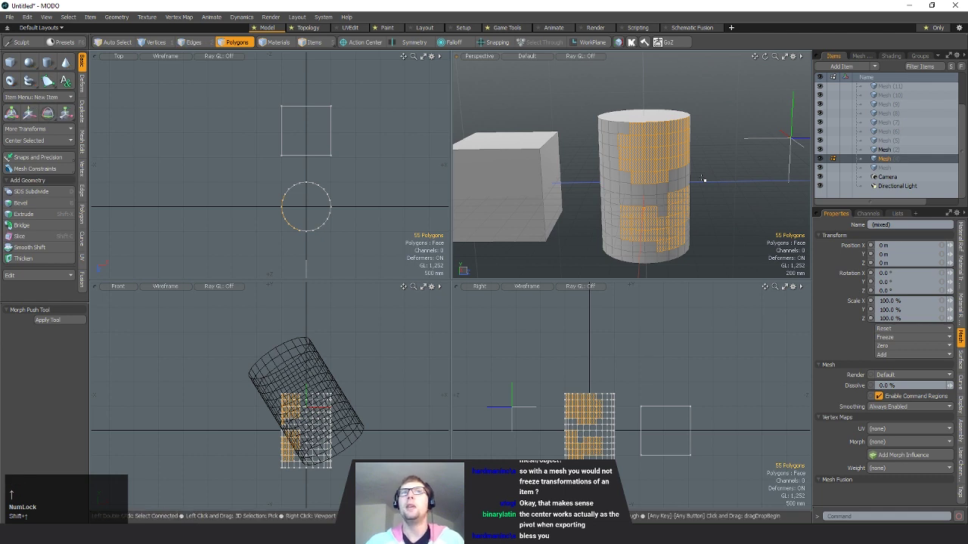
- Invert the polygon selection across the cylinder and cube, and invert it back
{"action": "left_click_drag", "start_coordinate": [703, 179], "coordinate": [717, 158], "text": "alt"}
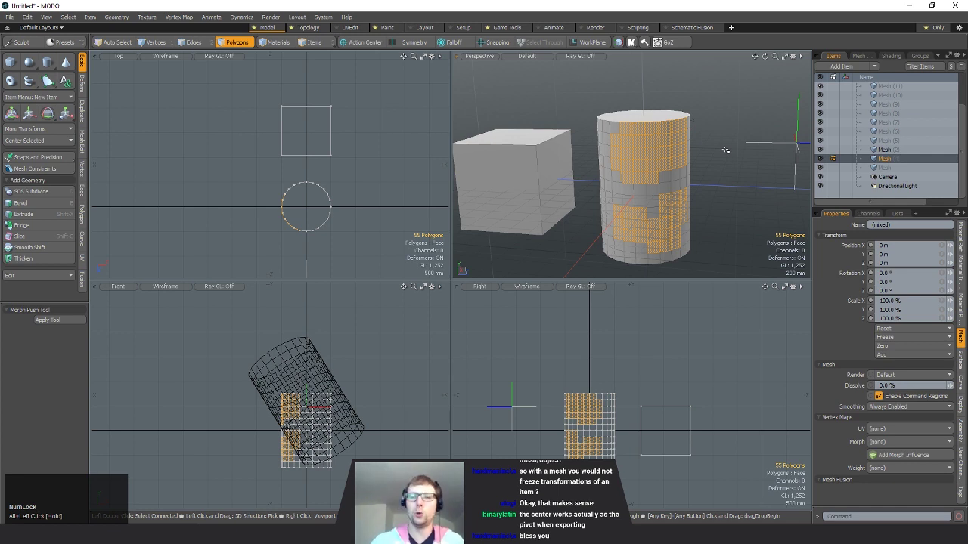
{"action": "key", "text": "bracketleft"}
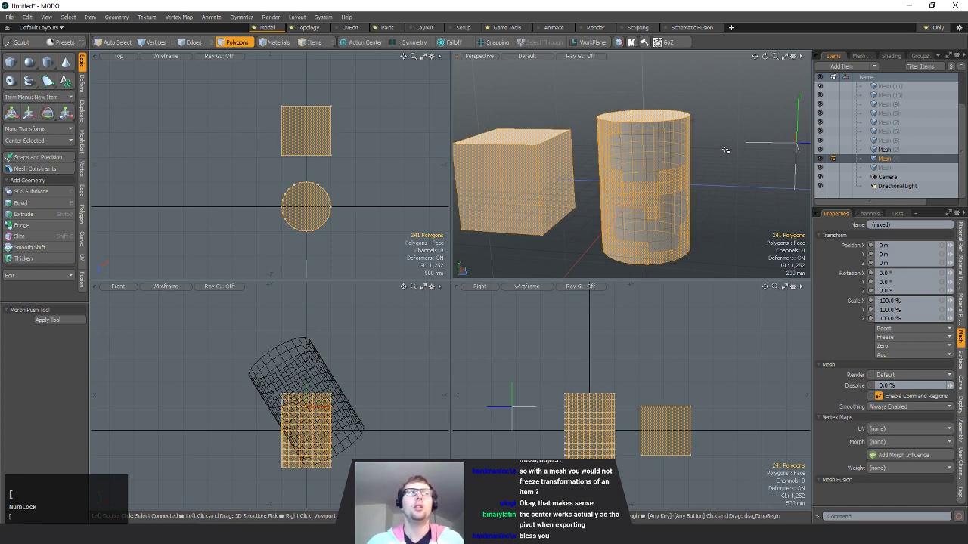
{"action": "key", "text": "bracketleft"}
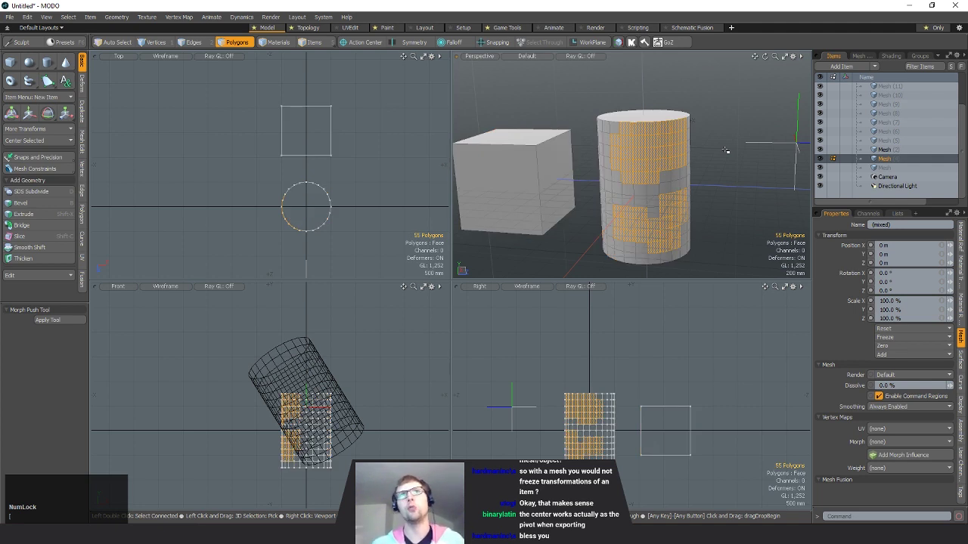
- Extend the selection to all connected cylinder polygons, invert it onto the cube and clear the selection
{"action": "key", "text": "bracketright"}
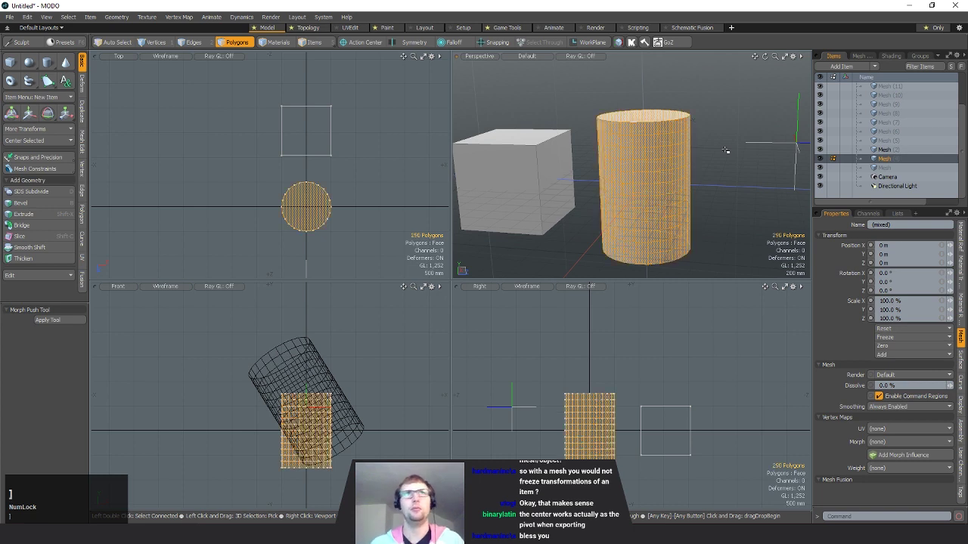
{"action": "key", "text": "bracketleft"}
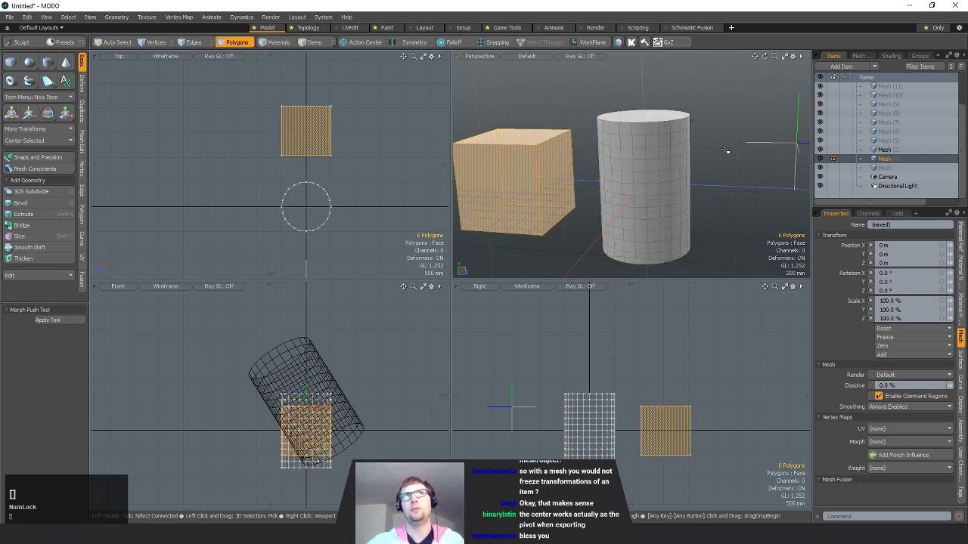
{"action": "left_click", "coordinate": [729, 157]}
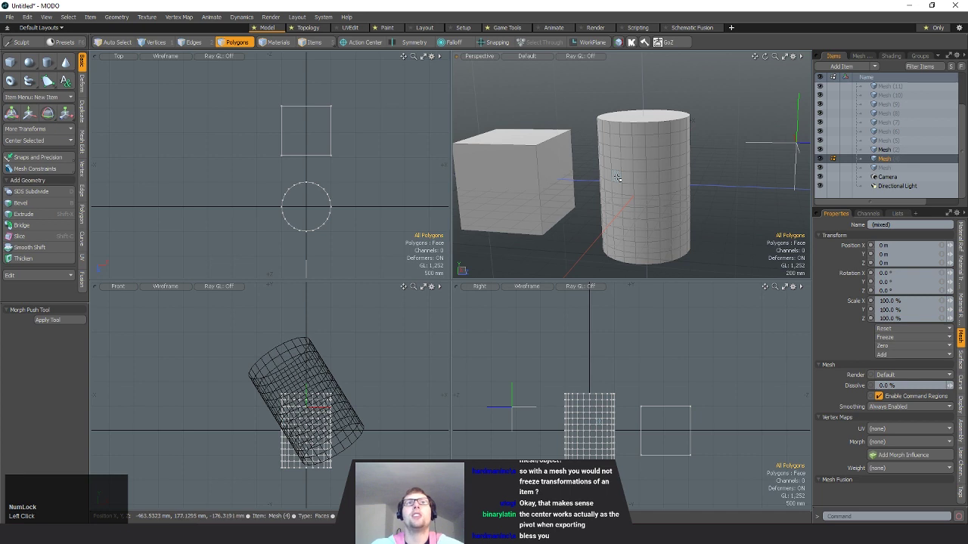
- Select two vertically adjacent polygons on the cylinder's side and extend them to a lengthwise polygon loop
{"action": "left_click", "coordinate": [653, 160]}
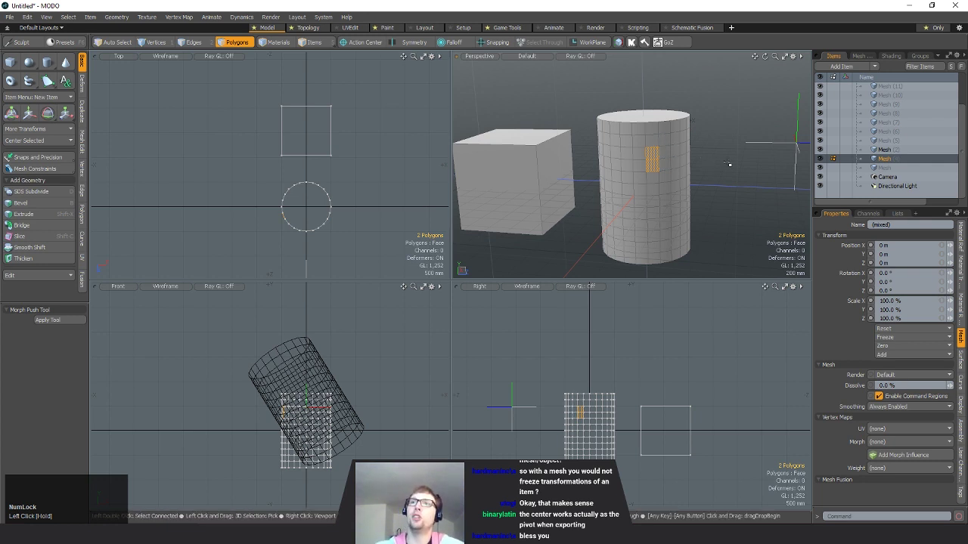
{"action": "key", "text": "l"}
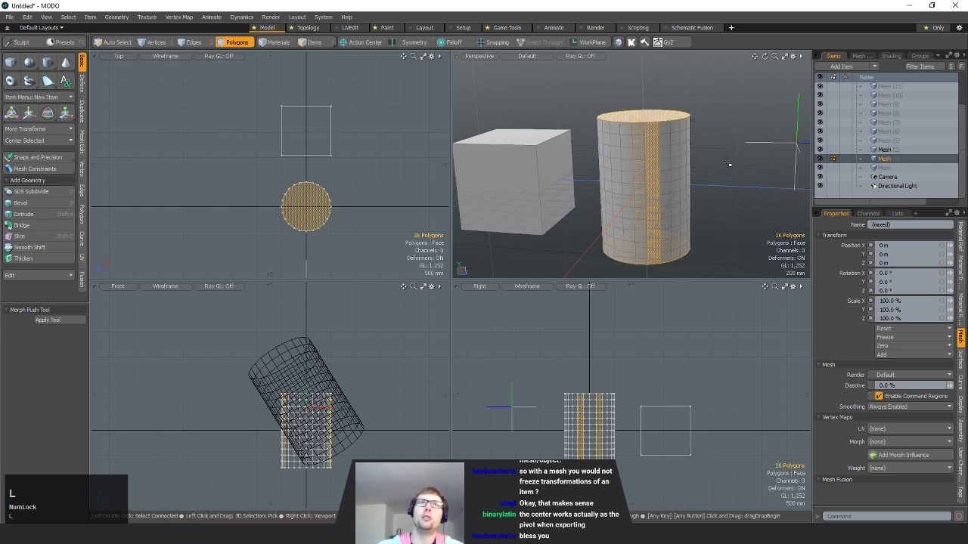
{"action": "left_click_drag", "start_coordinate": [658, 164], "coordinate": [654, 326], "text": "alt"}
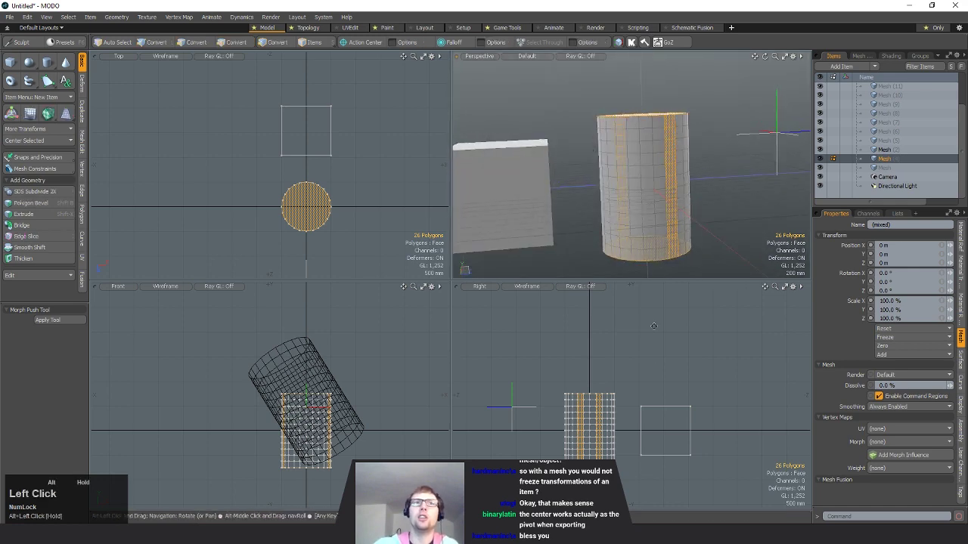
- Select two horizontally adjacent polygons on the cylinder's side, extend them to a loop around it and clear the selection
{"action": "mouse_move", "coordinate": [683, 152]}
{"action": "left_mouse_down", "text": "alt"}
{"action": "mouse_move", "coordinate": [666, 185]}
{"action": "mouse_move", "coordinate": [657, 250]}
{"action": "mouse_move", "coordinate": [654, 210]}
{"action": "mouse_move", "coordinate": [651, 248]}
{"action": "left_mouse_up", "text": "alt"}
{"action": "left_click_drag", "start_coordinate": [625, 194], "coordinate": [634, 192]}
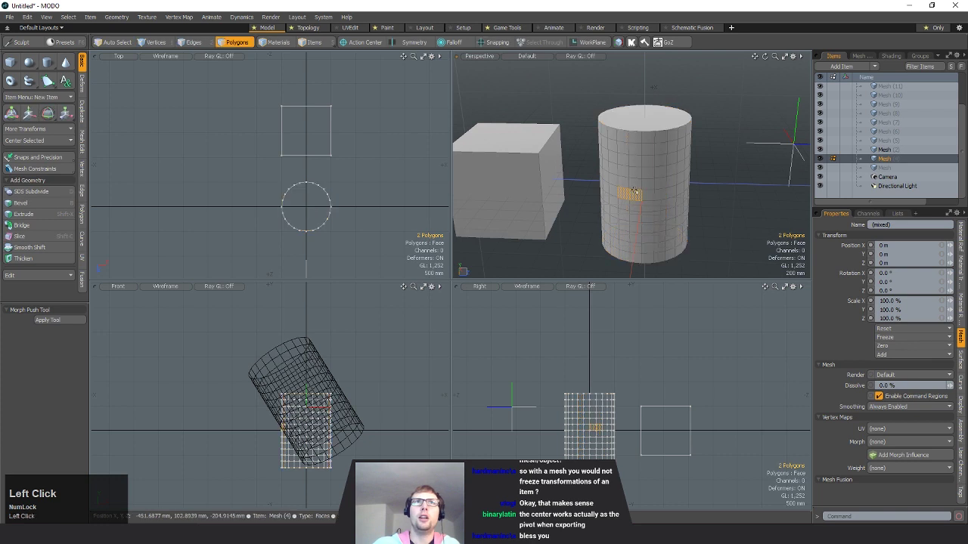
{"action": "key", "text": "l"}
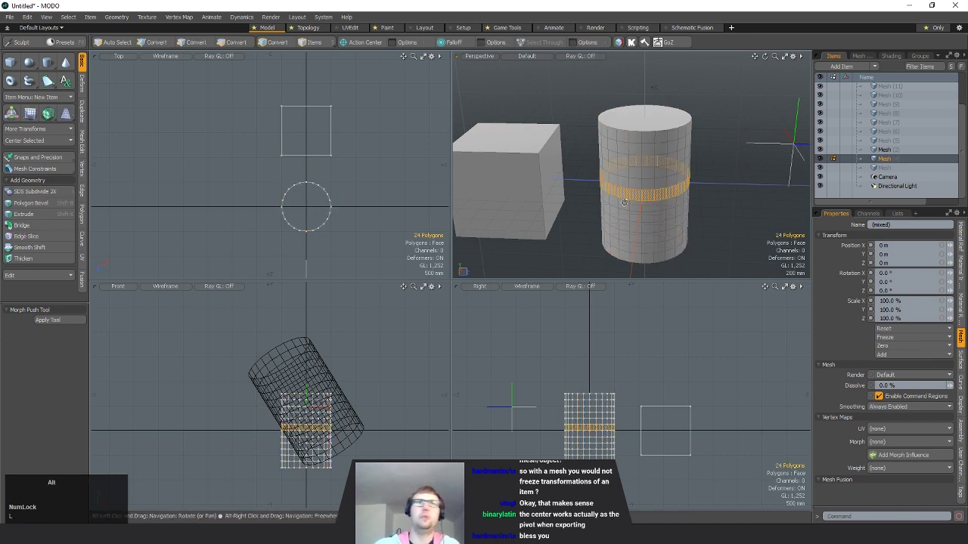
{"action": "left_click_drag", "start_coordinate": [719, 250], "coordinate": [631, 223], "text": "alt"}
{"action": "left_click", "coordinate": [706, 217]}
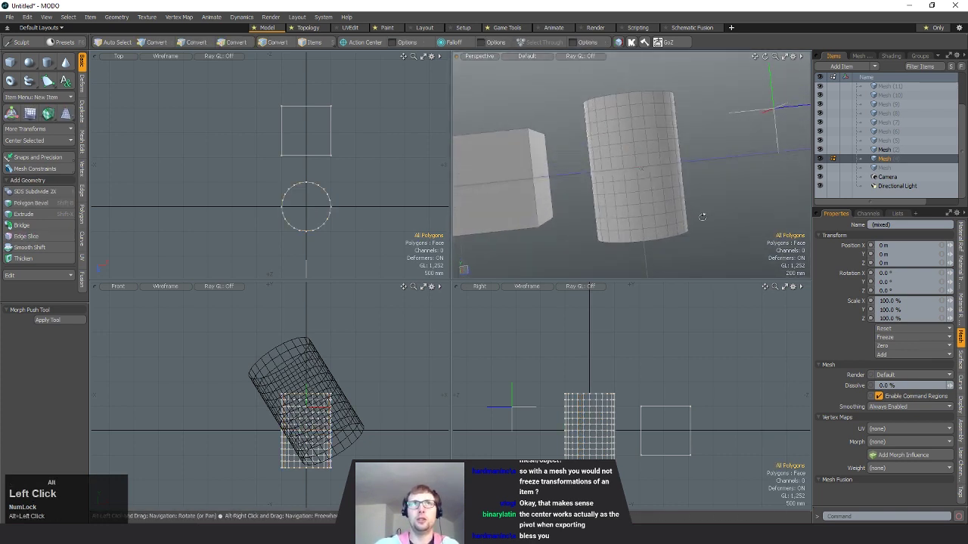
- Select short horizontal rows of polygons at several heights on the cylinder's side and extend them all to loops around it
{"action": "left_click_drag", "start_coordinate": [678, 140], "coordinate": [645, 136], "text": "alt"}
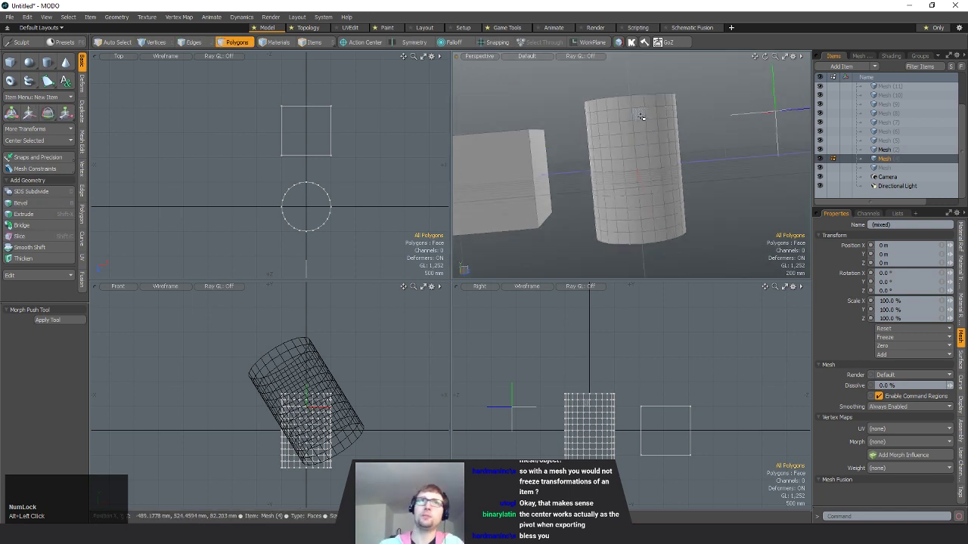
{"action": "mouse_move", "coordinate": [627, 118]}
{"action": "left_mouse_down"}
{"action": "mouse_move", "coordinate": [661, 126]}
{"action": "mouse_move", "coordinate": [658, 115]}
{"action": "left_mouse_up"}
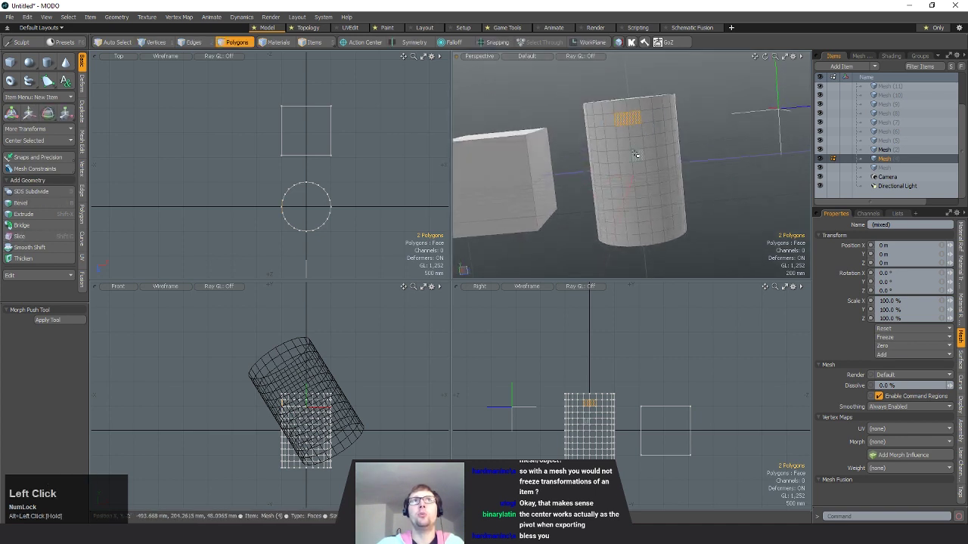
{"action": "left_click", "coordinate": [625, 145], "text": "shift"}
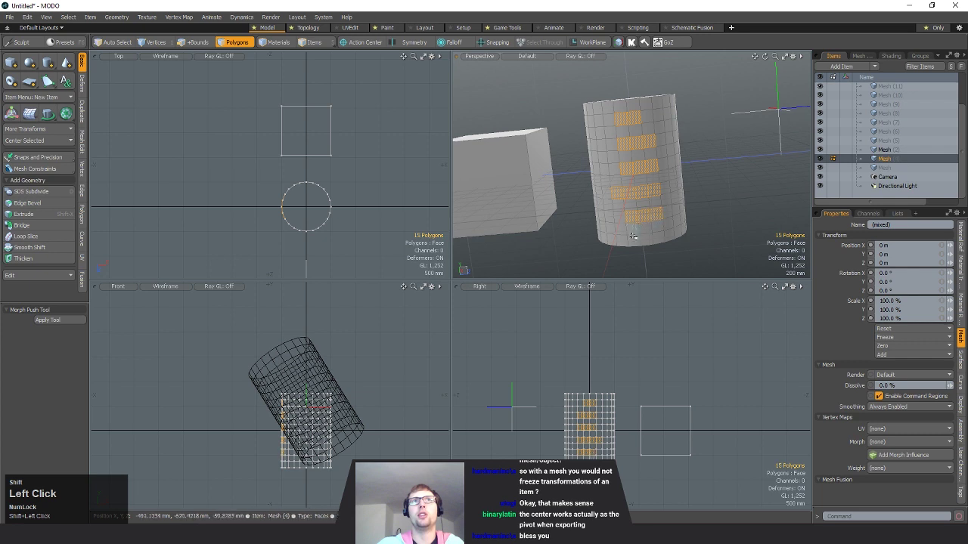
{"action": "key", "text": "l"}
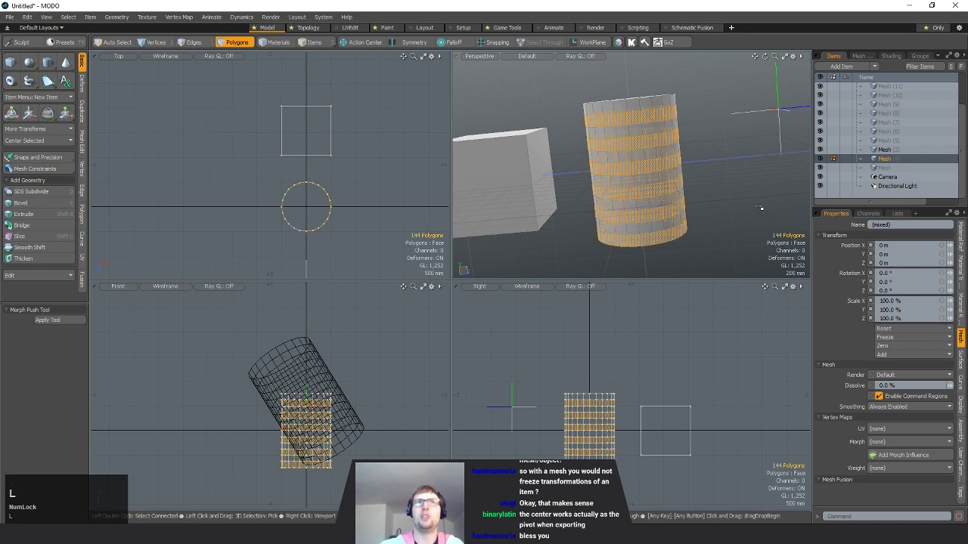
{"action": "left_click_drag", "start_coordinate": [760, 208], "coordinate": [696, 208], "text": "alt"}
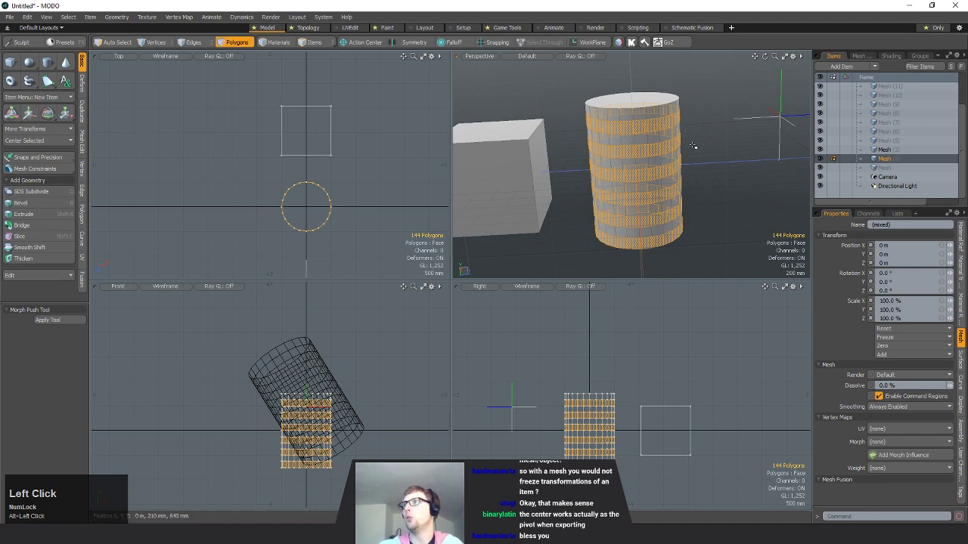
- Paint across the second selected loop from the cylinder's top in the Right view to deselect it
{"action": "left_click_drag", "start_coordinate": [624, 401], "coordinate": [650, 356], "text": "alt+shift"}
{"action": "left_click_drag", "start_coordinate": [650, 356], "coordinate": [662, 367], "text": "ctrl+alt"}
{"action": "left_click_drag", "start_coordinate": [663, 367], "coordinate": [666, 388], "text": "alt+shift"}
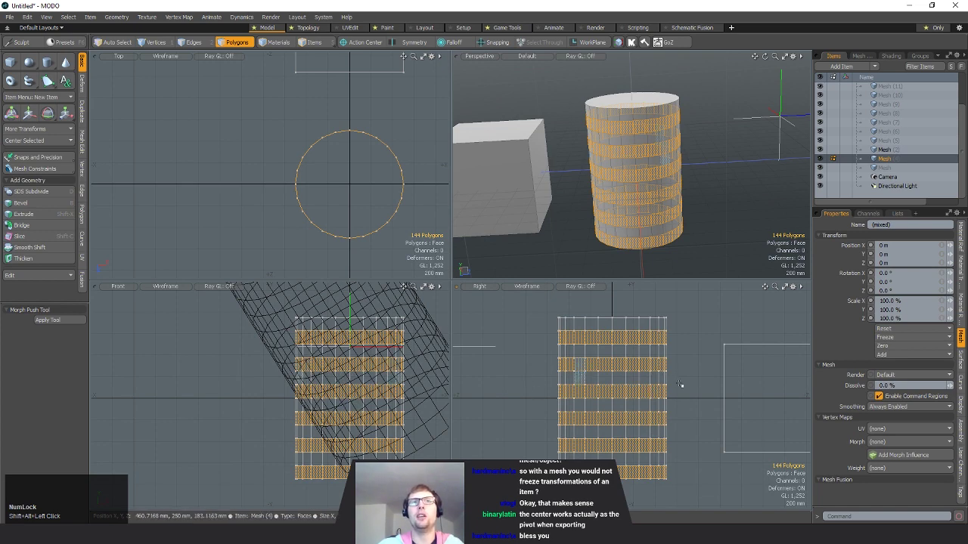
{"action": "left_click_drag", "start_coordinate": [679, 386], "coordinate": [699, 392], "text": "alt+shift"}
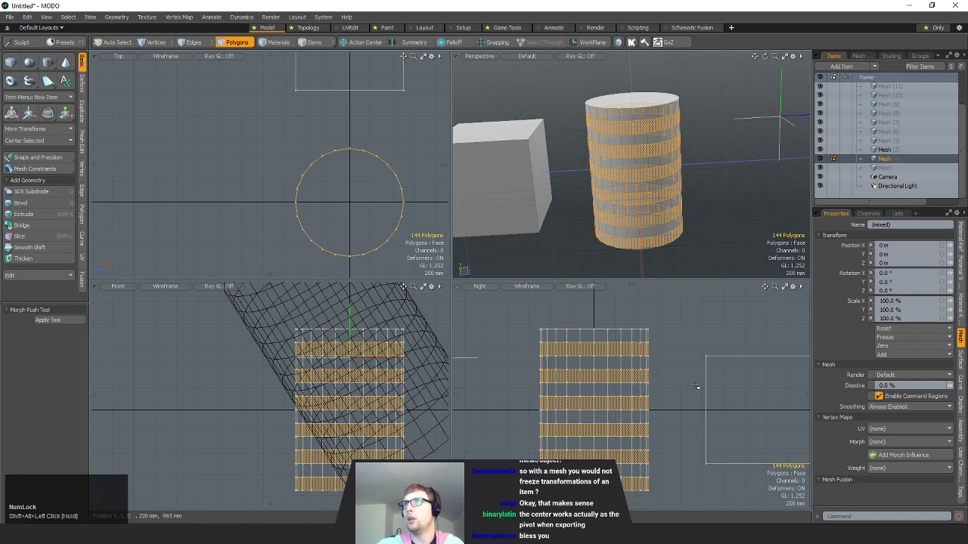
{"action": "key", "text": "ctrl"}
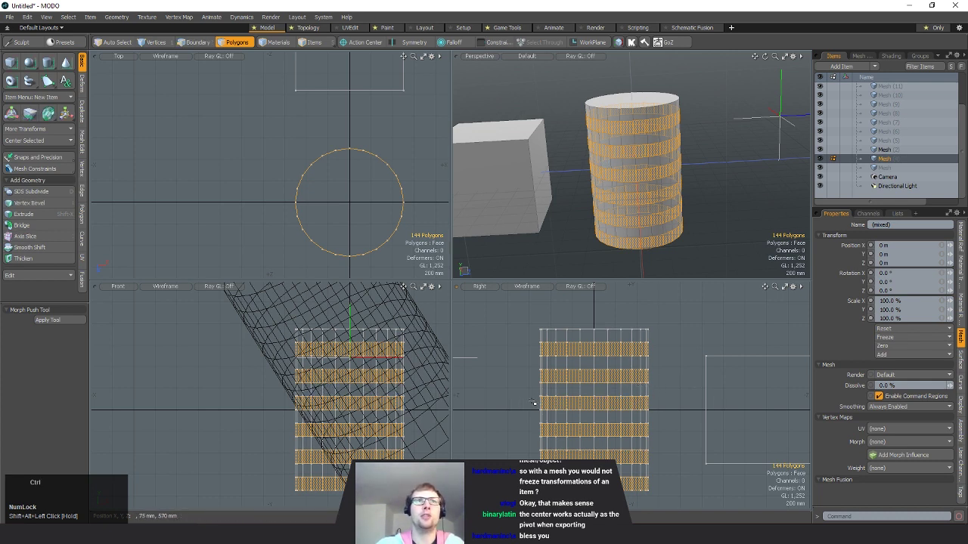
{"action": "left_click_drag", "start_coordinate": [548, 376], "coordinate": [709, 383], "text": "ctrl"}
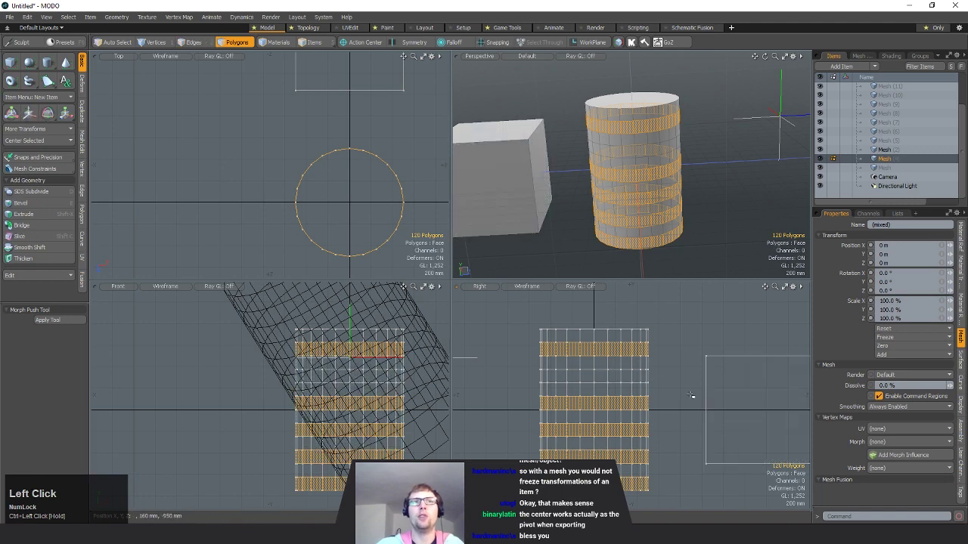
- Lasso the fourth loop from the cylinder's top in the Right view to remove it from the polygon selection
{"action": "left_click_drag", "start_coordinate": [659, 429], "coordinate": [661, 400], "text": "alt+shift"}
{"action": "key", "text": "ctrl"}
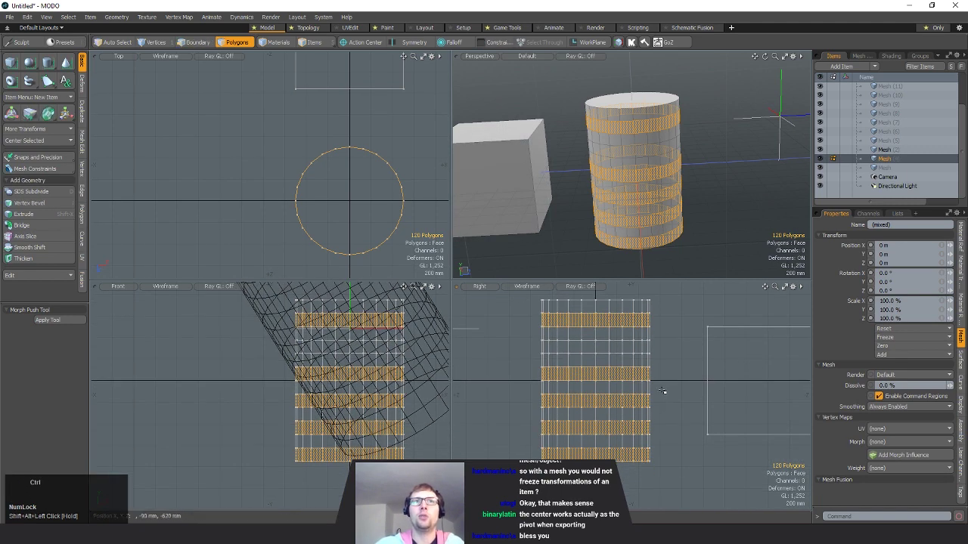
{"action": "right_click", "coordinate": [654, 389], "text": "ctrl"}
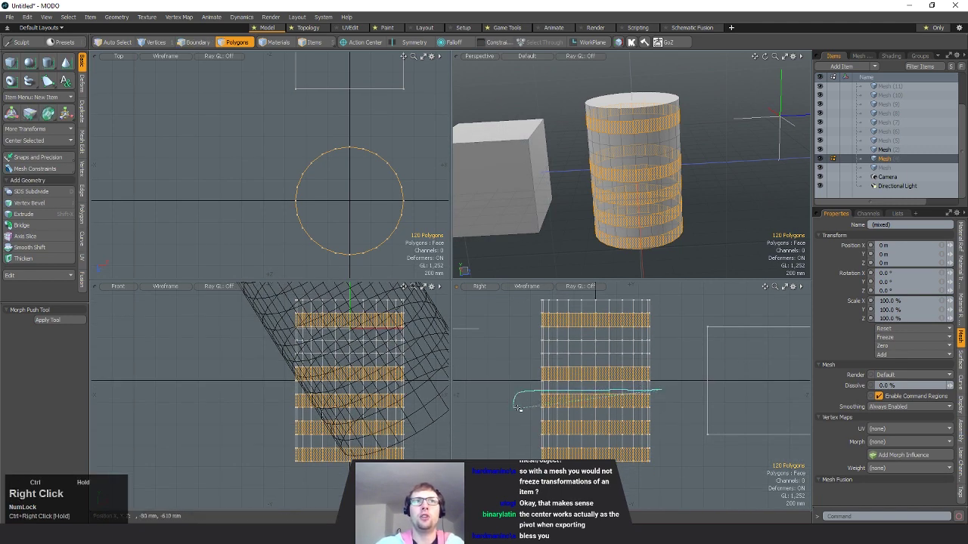
{"action": "right_click_drag", "start_coordinate": [679, 413], "coordinate": [681, 412], "text": "ctrl"}
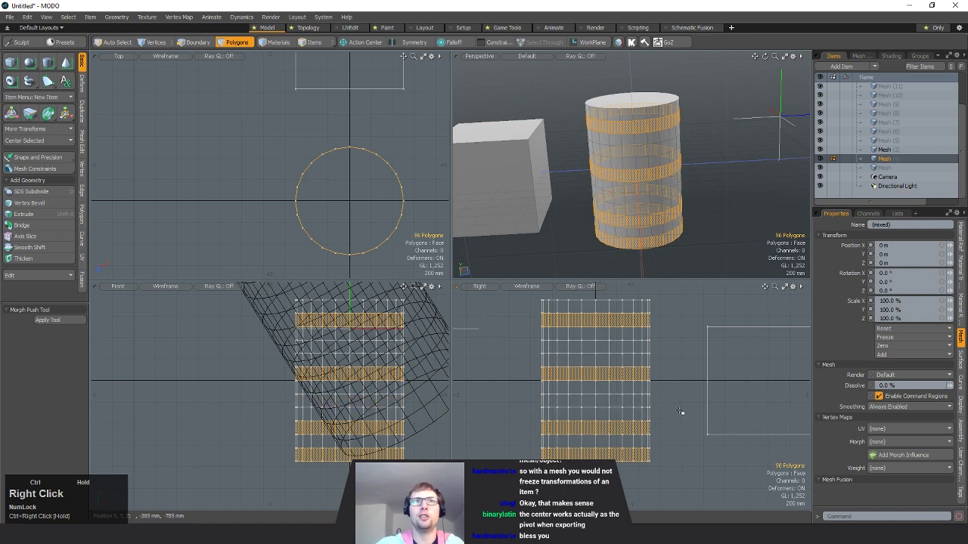
- Deselect the second selected loop from the cylinder's base by painting over its polygons from several sides
{"action": "left_click_drag", "start_coordinate": [627, 178], "coordinate": [648, 189], "text": "alt"}
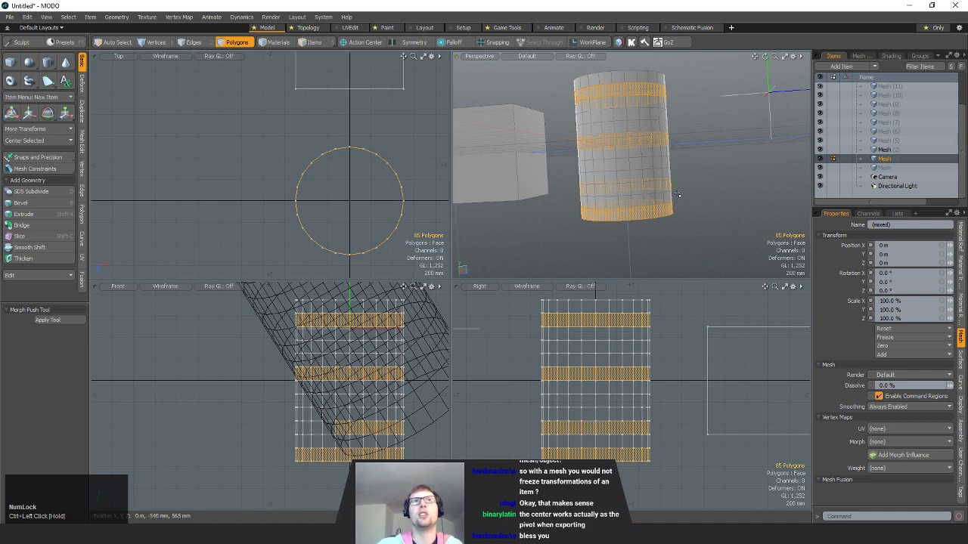
{"action": "left_click_drag", "start_coordinate": [677, 195], "coordinate": [646, 168], "text": "alt"}
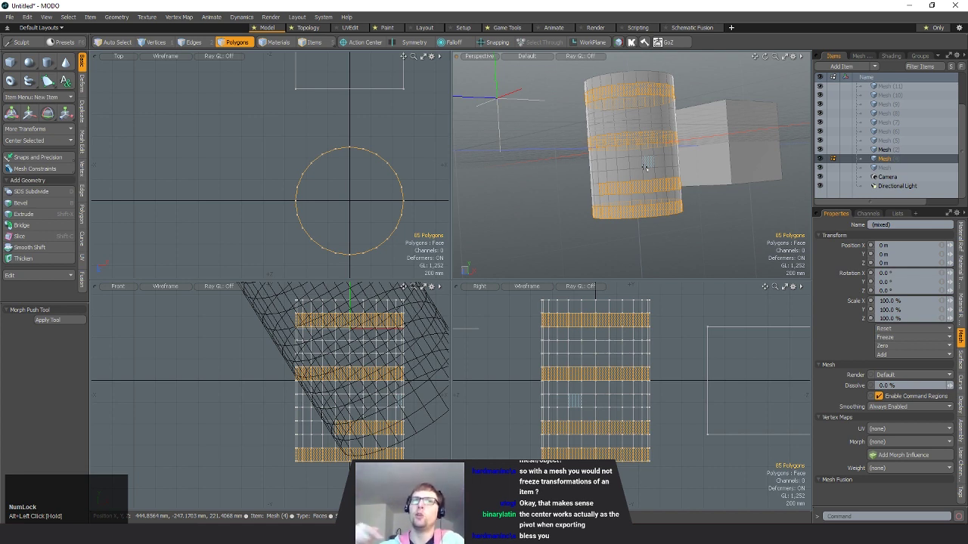
{"action": "left_click_drag", "start_coordinate": [644, 167], "coordinate": [618, 191], "text": "alt"}
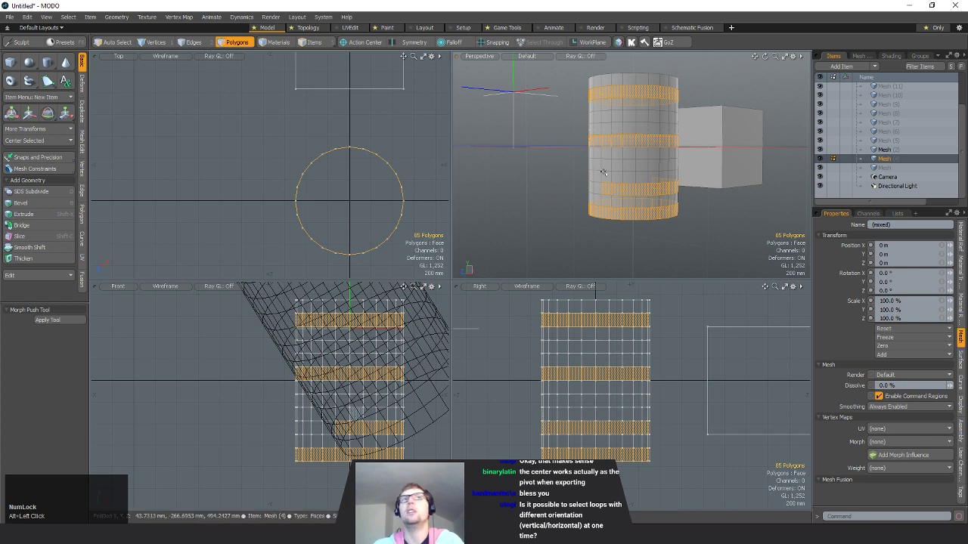
{"action": "left_click_drag", "start_coordinate": [640, 194], "coordinate": [684, 168], "text": "alt"}
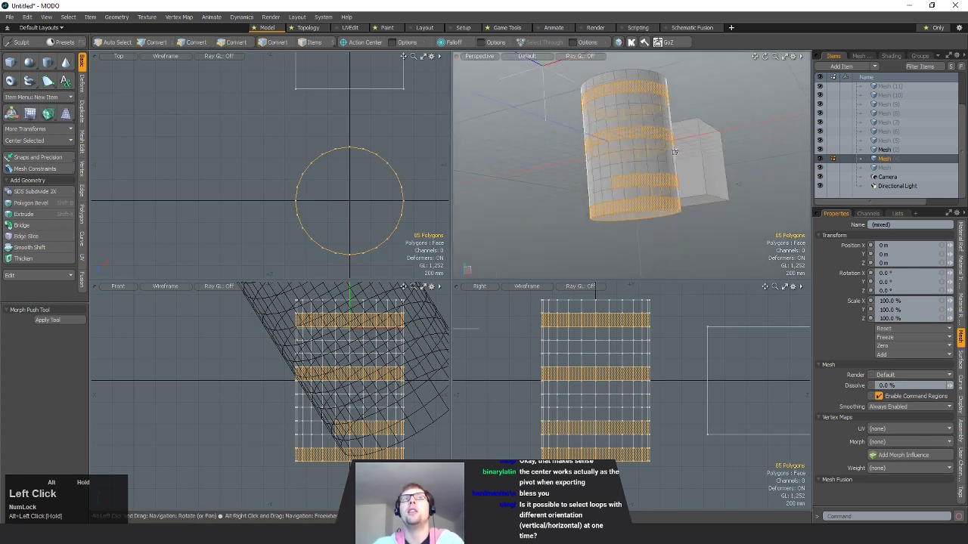
{"action": "mouse_move", "coordinate": [629, 184]}
{"action": "left_mouse_down", "text": "ctrl"}
{"action": "mouse_move", "coordinate": [700, 178]}
{"action": "mouse_move", "coordinate": [681, 188]}
{"action": "mouse_move", "coordinate": [664, 181]}
{"action": "mouse_move", "coordinate": [690, 178]}
{"action": "mouse_move", "coordinate": [668, 167]}
{"action": "left_mouse_up", "text": "ctrl"}
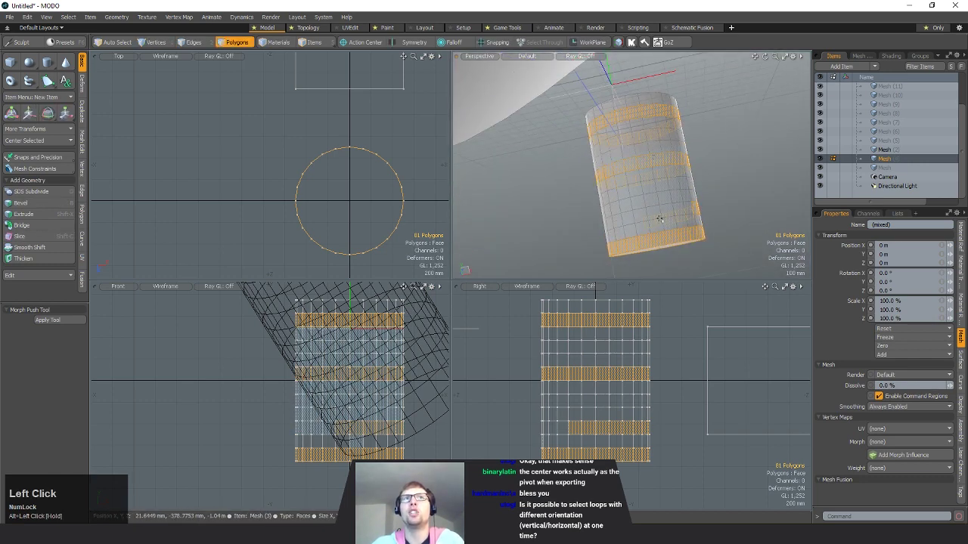
{"action": "left_click", "coordinate": [697, 206], "text": "ctrl"}
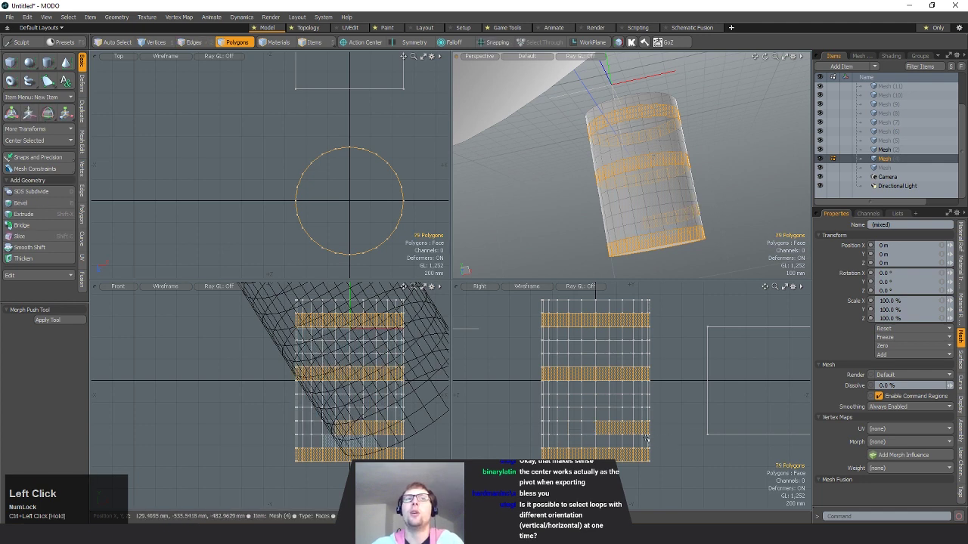
{"action": "left_click_drag", "start_coordinate": [634, 431], "coordinate": [609, 428], "text": "ctrl"}
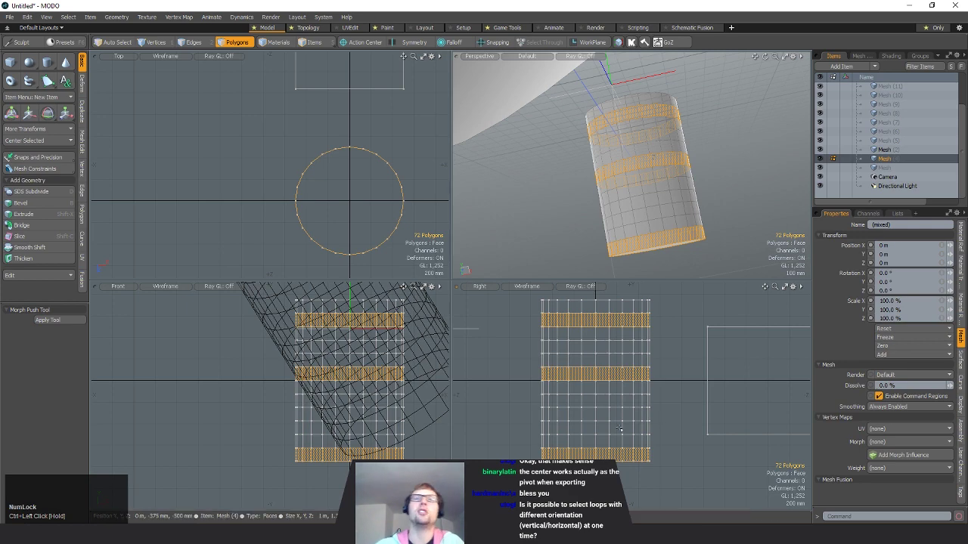
- Select horizontal and vertical polygon runs on the cylinder's side and extend them together to crossing loops in both orientations
{"action": "left_click_drag", "start_coordinate": [544, 413], "coordinate": [589, 414], "text": "shift"}
{"action": "mouse_move", "coordinate": [648, 219]}
{"action": "left_mouse_down", "text": "alt"}
{"action": "mouse_move", "coordinate": [725, 197]}
{"action": "mouse_move", "coordinate": [639, 250]}
{"action": "mouse_move", "coordinate": [676, 229]}
{"action": "mouse_move", "coordinate": [653, 189]}
{"action": "left_mouse_up", "text": "alt"}
{"action": "key", "text": "shift+a"}
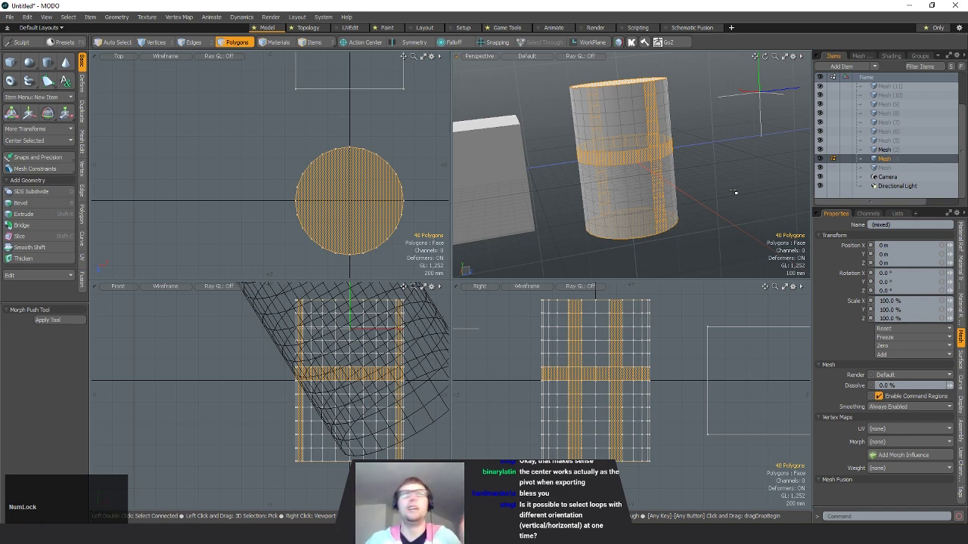
- Paint-select a cross of horizontally and vertically adjacent polygons on the cylinder's side and apply loop selection to it
{"action": "mouse_move", "coordinate": [692, 189]}
{"action": "left_mouse_down", "text": "alt"}
{"action": "mouse_move", "coordinate": [623, 196]}
{"action": "mouse_move", "coordinate": [675, 175]}
{"action": "left_mouse_up", "text": "alt"}
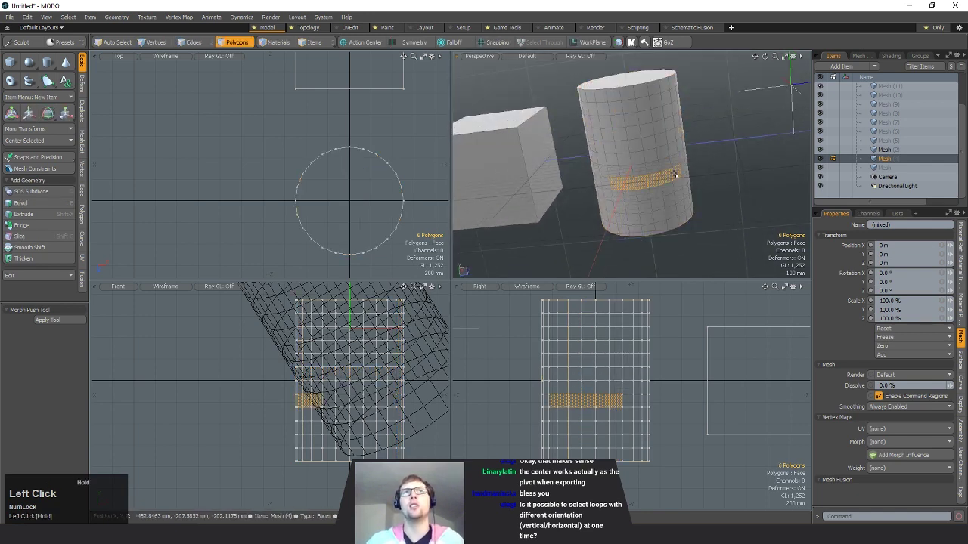
{"action": "left_click_drag", "start_coordinate": [662, 212], "coordinate": [654, 159], "text": "shift"}
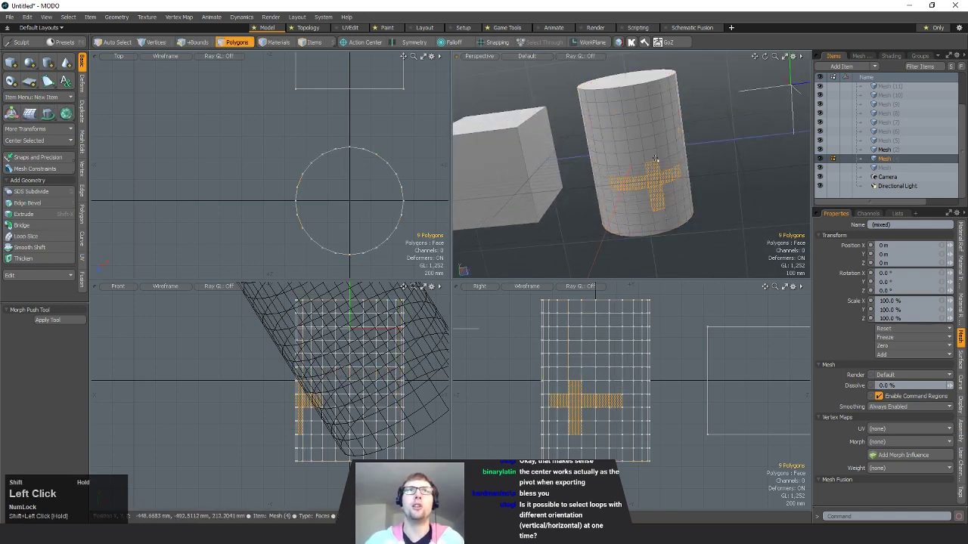
{"action": "key", "text": "l"}
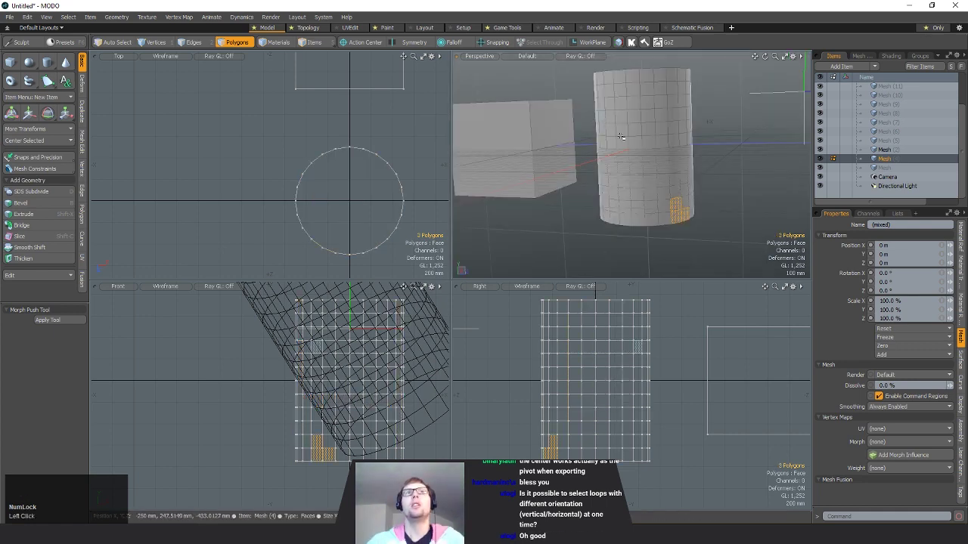
- Paint-select an irregular patch of polygons on the cylinder's side
{"action": "mouse_move", "coordinate": [620, 136]}
{"action": "left_mouse_down"}
{"action": "mouse_move", "coordinate": [637, 126]}
{"action": "mouse_move", "coordinate": [616, 111]}
{"action": "mouse_move", "coordinate": [649, 125]}
{"action": "mouse_move", "coordinate": [608, 134]}
{"action": "mouse_move", "coordinate": [635, 148]}
{"action": "left_mouse_up"}
{"action": "key", "text": "shift+a"}
{"action": "mouse_move", "coordinate": [701, 164]}
{"action": "left_mouse_down", "text": "alt"}
{"action": "mouse_move", "coordinate": [615, 179]}
{"action": "mouse_move", "coordinate": [677, 167]}
{"action": "mouse_move", "coordinate": [691, 209]}
{"action": "mouse_move", "coordinate": [733, 176]}
{"action": "left_mouse_up", "text": "alt"}
{"action": "key", "text": "shift+a"}
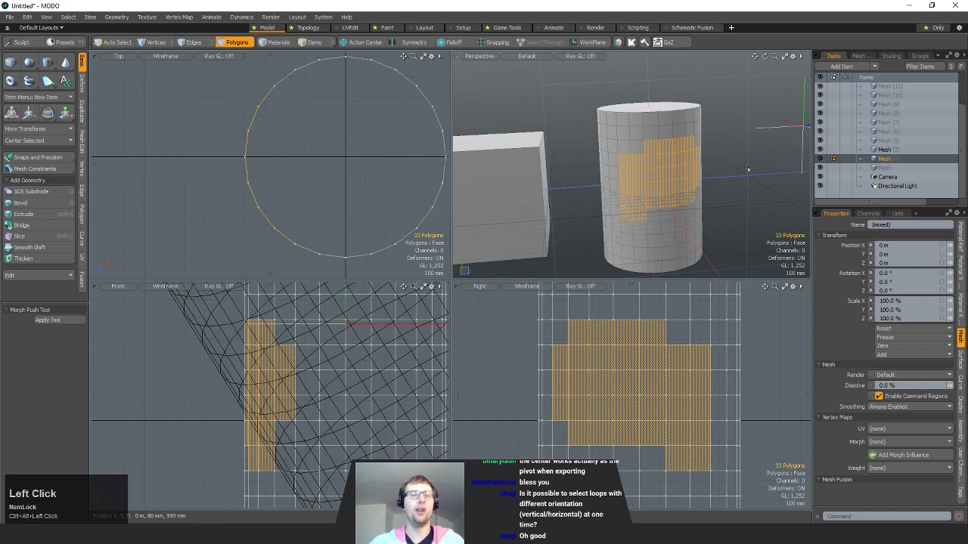
- Flip the selected patch's polygons to face inward and clear the selection
{"action": "key", "text": "f"}
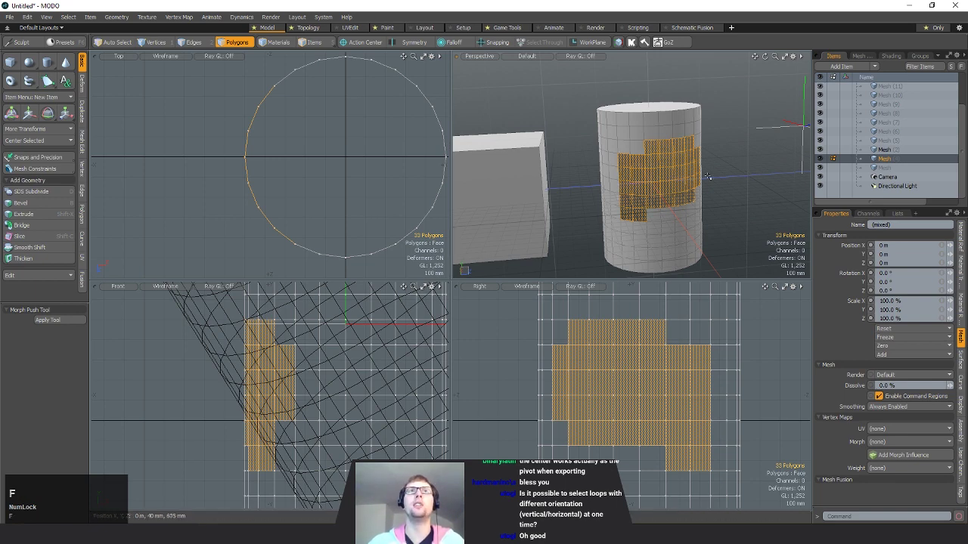
{"action": "left_click_drag", "start_coordinate": [746, 167], "coordinate": [626, 194], "text": "alt"}
{"action": "left_click", "coordinate": [794, 186]}
{"action": "key", "text": "3"}
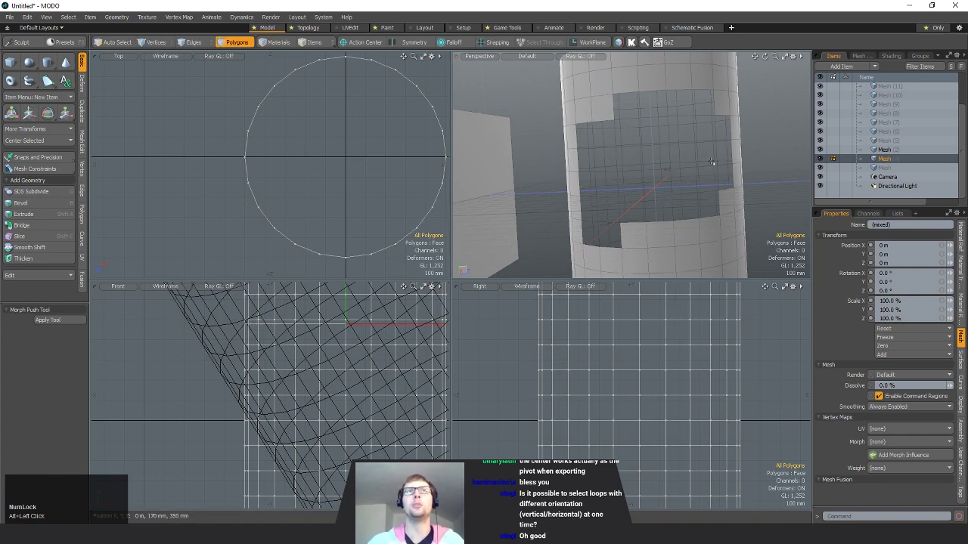
- Paint-select all the inward-facing polygons of the patch from inside the cylinder, adding to the selection from several viewpoints
{"action": "mouse_move", "coordinate": [711, 163]}
{"action": "left_mouse_down", "text": "alt"}
{"action": "mouse_move", "coordinate": [570, 179]}
{"action": "mouse_move", "coordinate": [613, 195]}
{"action": "mouse_move", "coordinate": [597, 192]}
{"action": "mouse_move", "coordinate": [655, 188]}
{"action": "mouse_move", "coordinate": [736, 237]}
{"action": "mouse_move", "coordinate": [781, 244]}
{"action": "left_mouse_up", "text": "alt"}
{"action": "mouse_move", "coordinate": [588, 102]}
{"action": "left_mouse_down"}
{"action": "mouse_move", "coordinate": [732, 144]}
{"action": "mouse_move", "coordinate": [674, 155]}
{"action": "left_mouse_up"}
{"action": "mouse_move", "coordinate": [695, 213]}
{"action": "left_mouse_down", "text": "alt+shift"}
{"action": "mouse_move", "coordinate": [681, 248]}
{"action": "mouse_move", "coordinate": [636, 187]}
{"action": "mouse_move", "coordinate": [638, 121]}
{"action": "mouse_move", "coordinate": [703, 155]}
{"action": "mouse_move", "coordinate": [601, 204]}
{"action": "mouse_move", "coordinate": [627, 201]}
{"action": "left_mouse_up", "text": "alt+shift"}
{"action": "left_click_drag", "start_coordinate": [667, 134], "coordinate": [480, 151]}
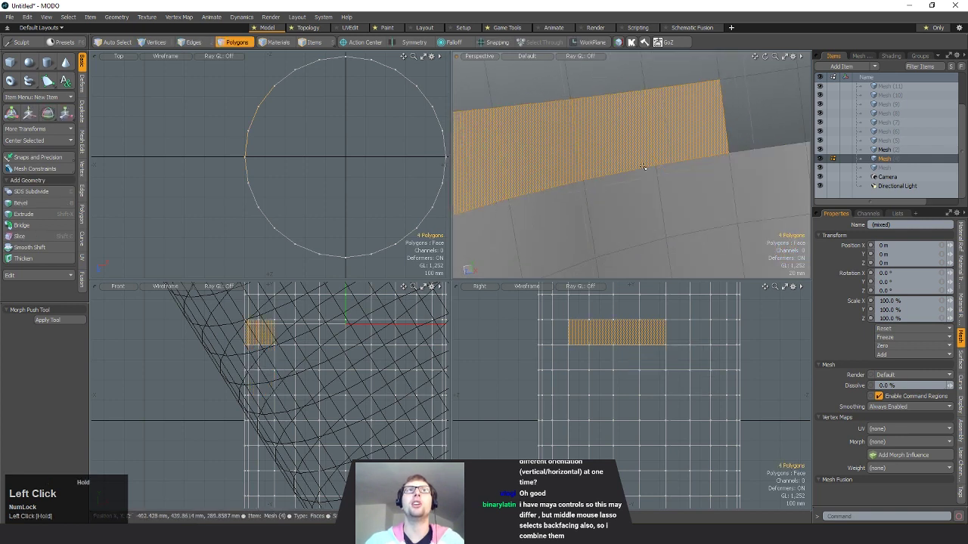
{"action": "left_click_drag", "start_coordinate": [667, 201], "coordinate": [650, 89], "text": "alt"}
{"action": "mouse_move", "coordinate": [478, 210]}
{"action": "left_mouse_down", "text": "shift"}
{"action": "mouse_move", "coordinate": [665, 227]}
{"action": "mouse_move", "coordinate": [575, 114]}
{"action": "mouse_move", "coordinate": [776, 190]}
{"action": "mouse_move", "coordinate": [779, 244]}
{"action": "left_mouse_up", "text": "shift"}
{"action": "left_click_drag", "start_coordinate": [779, 244], "coordinate": [562, 271], "text": "alt"}
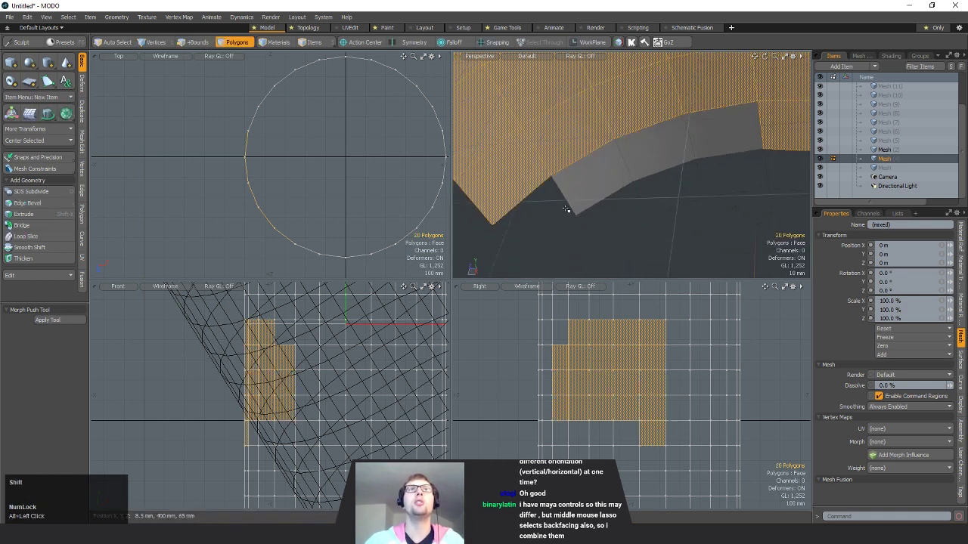
{"action": "mouse_move", "coordinate": [569, 209]}
{"action": "left_mouse_down", "text": "shift"}
{"action": "mouse_move", "coordinate": [742, 88]}
{"action": "mouse_move", "coordinate": [707, 209]}
{"action": "mouse_move", "coordinate": [637, 226]}
{"action": "mouse_move", "coordinate": [648, 221]}
{"action": "mouse_move", "coordinate": [691, 105]}
{"action": "mouse_move", "coordinate": [775, 73]}
{"action": "left_mouse_up", "text": "shift"}
{"action": "mouse_move", "coordinate": [729, 115]}
{"action": "left_mouse_down", "text": "alt+shift"}
{"action": "mouse_move", "coordinate": [720, 154]}
{"action": "mouse_move", "coordinate": [650, 167]}
{"action": "mouse_move", "coordinate": [652, 244]}
{"action": "mouse_move", "coordinate": [691, 155]}
{"action": "left_mouse_up", "text": "alt+shift"}
{"action": "left_click_drag", "start_coordinate": [667, 226], "coordinate": [723, 237], "text": "shift"}
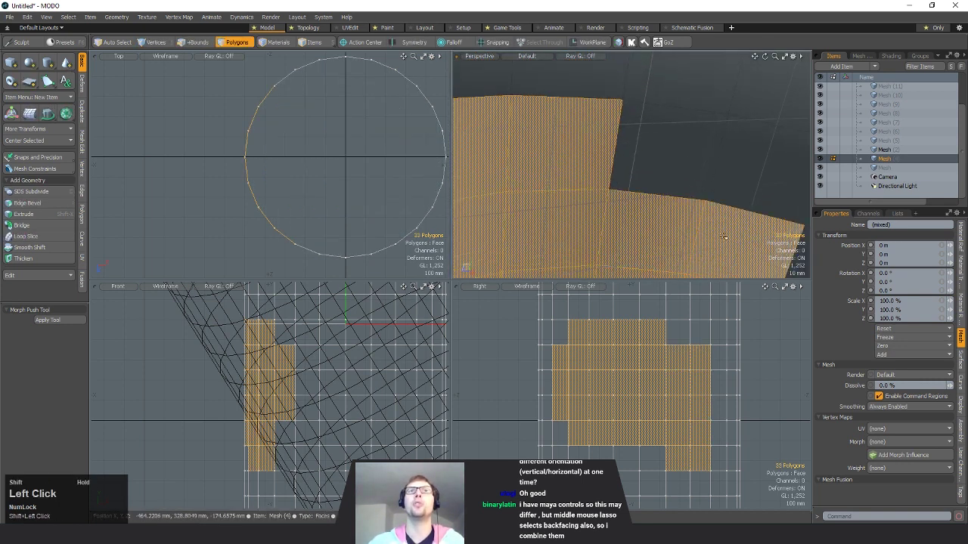
- Flip the selected patch's polygons back to face outward and clear the selection
{"action": "key", "text": "shift+a"}
{"action": "left_click_drag", "start_coordinate": [663, 245], "coordinate": [648, 198], "text": "alt"}
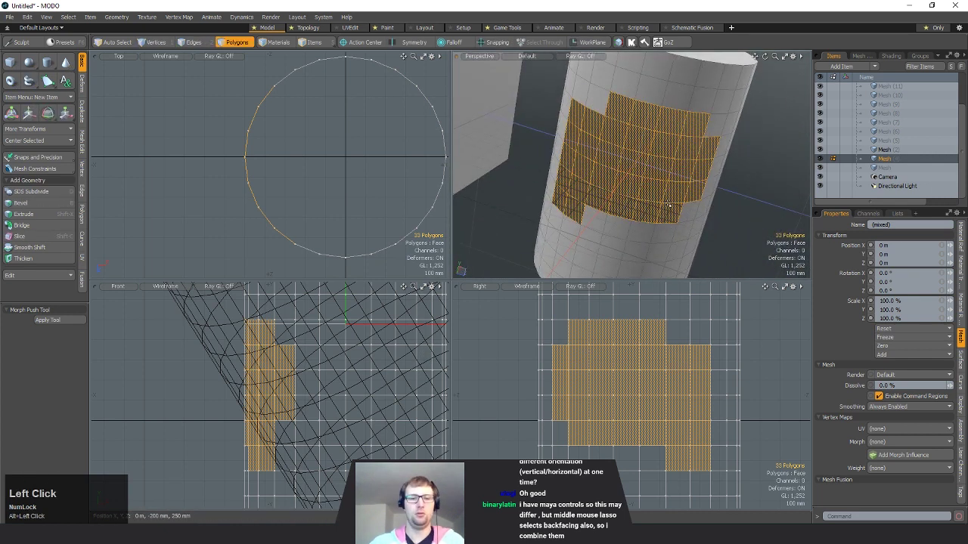
{"action": "left_click", "coordinate": [757, 212]}
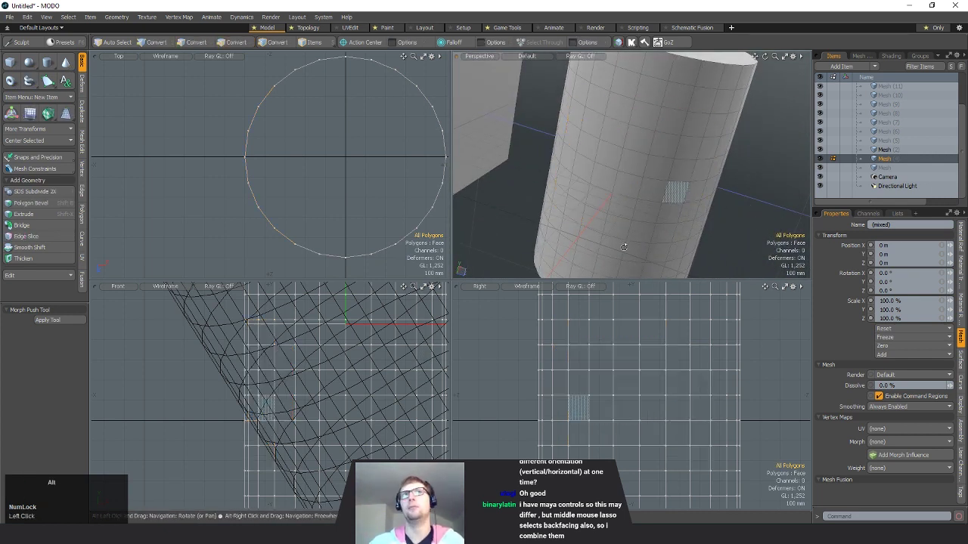
- Toggle the Lazy Selection option with both the cube and the cylinder in view
{"action": "left_click_drag", "start_coordinate": [624, 248], "coordinate": [656, 200], "text": "alt"}
{"action": "left_click_drag", "start_coordinate": [656, 200], "coordinate": [557, 207], "text": "alt"}
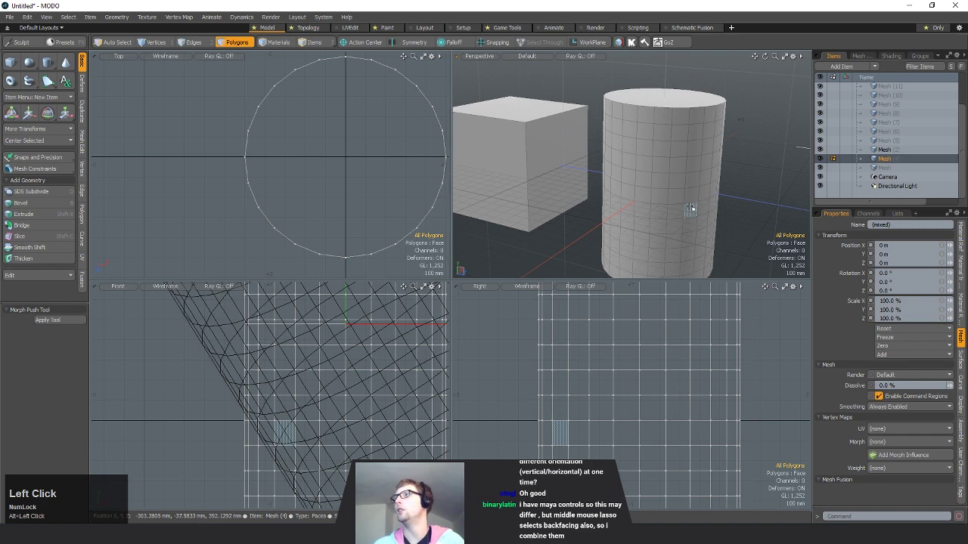
{"action": "left_click_drag", "start_coordinate": [689, 209], "coordinate": [652, 233], "text": "alt"}
{"action": "left_click_drag", "start_coordinate": [652, 233], "coordinate": [586, 241], "text": "ctrl+alt"}
{"action": "left_click_drag", "start_coordinate": [393, 155], "coordinate": [328, 165], "text": "ctrl+alt"}
{"action": "left_click_drag", "start_coordinate": [328, 165], "coordinate": [331, 170], "text": "alt+shift"}
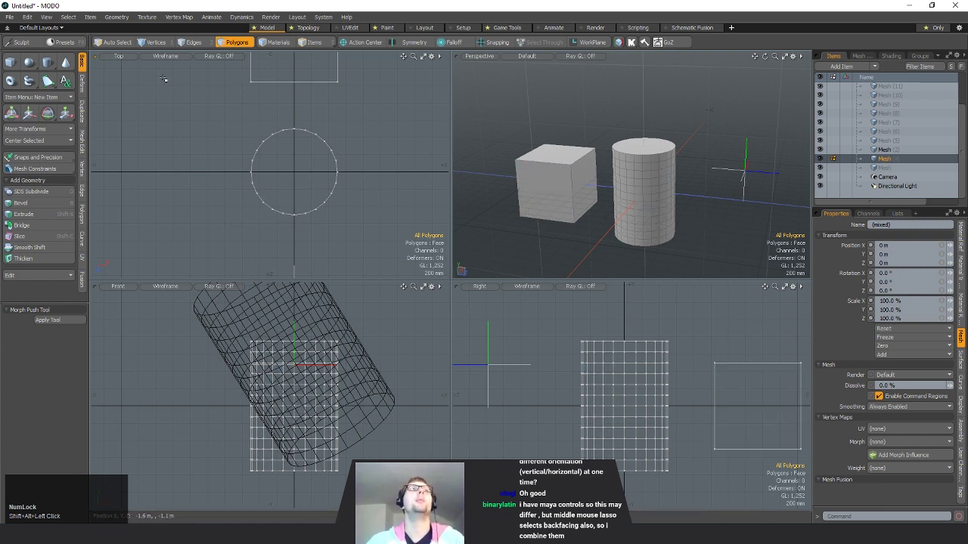
{"action": "left_click", "coordinate": [68, 17]}
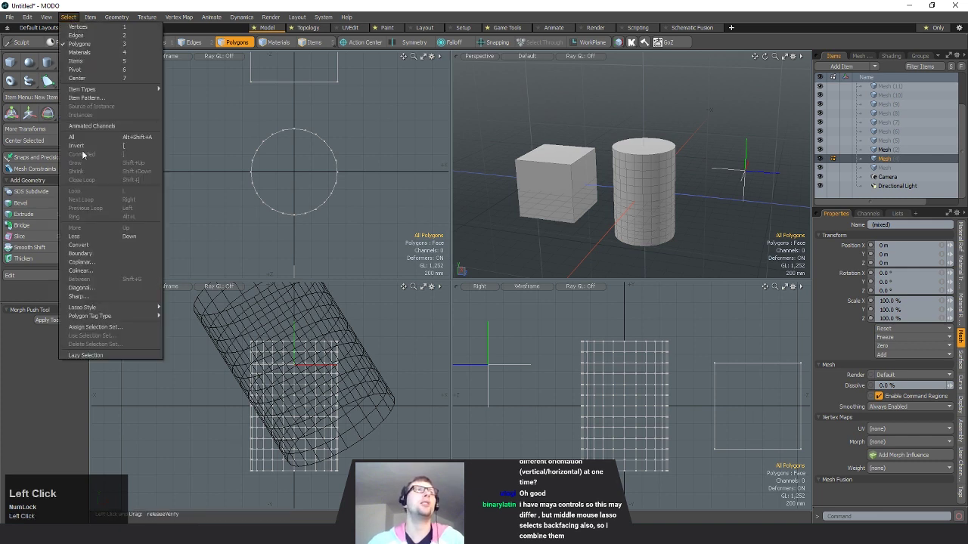
{"action": "left_click", "coordinate": [119, 354]}
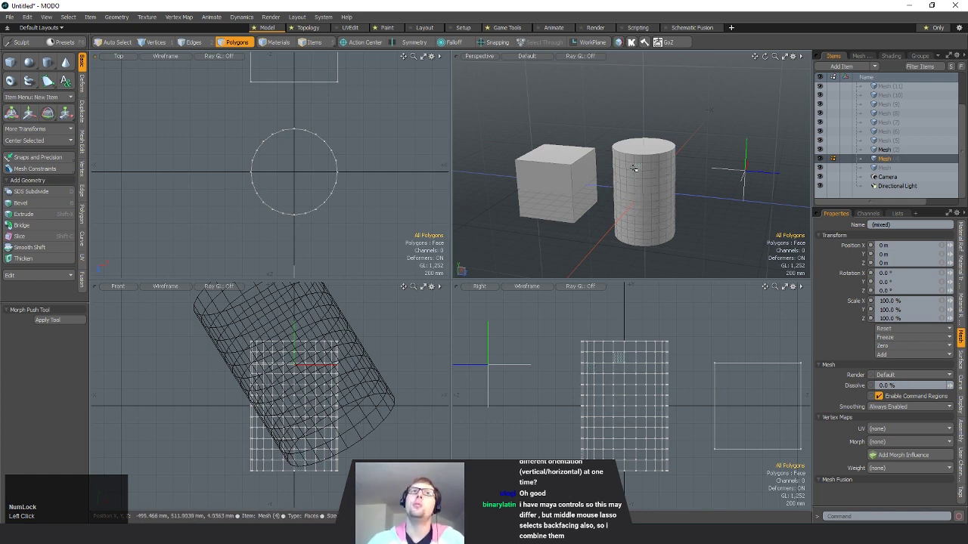
- Paint-select vertices down the side of the cylinder and at its silhouette from several viewpoints in vertex mode
{"action": "key", "text": "space"}
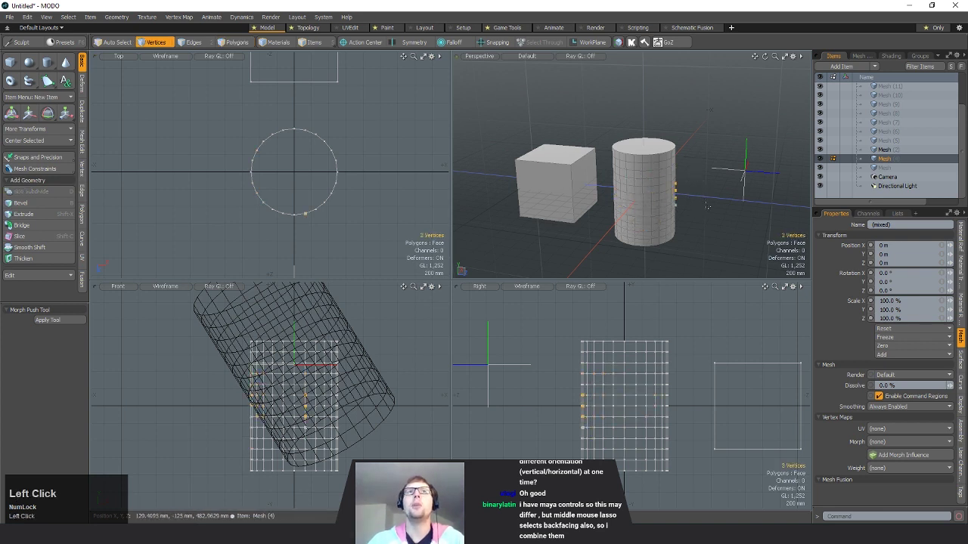
{"action": "mouse_move", "coordinate": [707, 205]}
{"action": "left_mouse_down", "text": "alt"}
{"action": "mouse_move", "coordinate": [708, 193]}
{"action": "mouse_move", "coordinate": [728, 204]}
{"action": "mouse_move", "coordinate": [718, 204]}
{"action": "left_mouse_up", "text": "alt"}
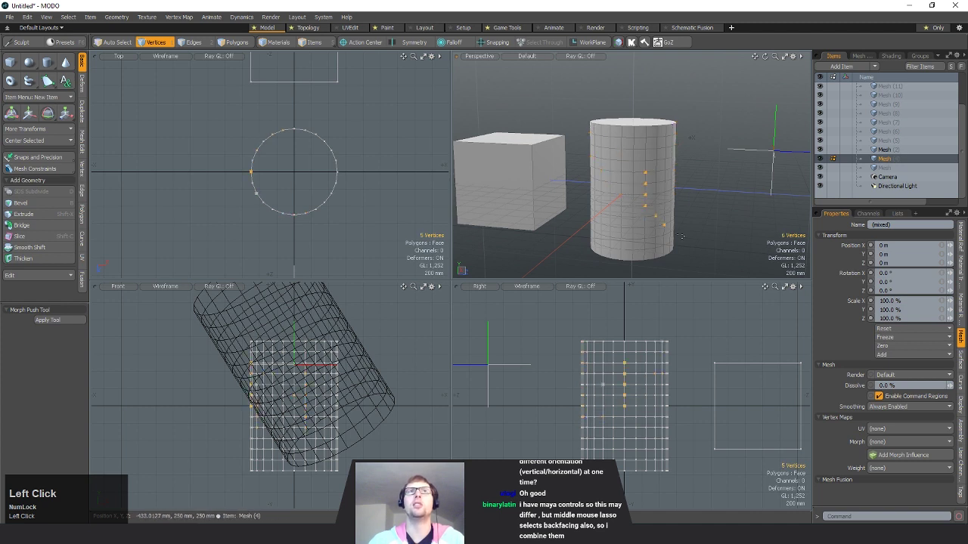
{"action": "left_click_drag", "start_coordinate": [697, 183], "coordinate": [707, 166], "text": "alt"}
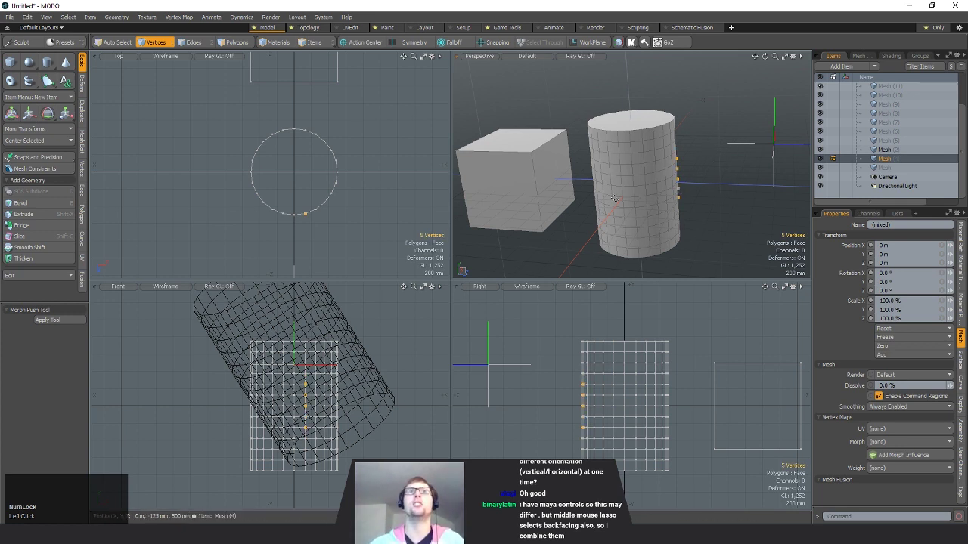
- Switch to polygon mode and paint-select polygons across the cylinder's side, along its silhouette, and from the cube's side face onto the cylinder
{"action": "key", "text": "space"}
{"action": "key", "text": "space"}
{"action": "mouse_move", "coordinate": [630, 168]}
{"action": "left_mouse_down"}
{"action": "mouse_move", "coordinate": [619, 204]}
{"action": "mouse_move", "coordinate": [655, 219]}
{"action": "left_mouse_up"}
{"action": "left_click", "coordinate": [706, 152]}
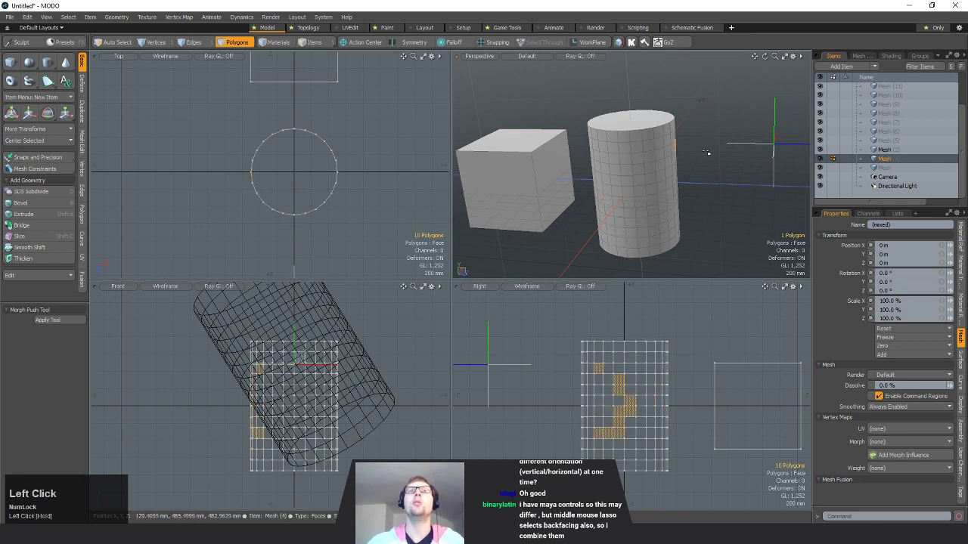
{"action": "mouse_move", "coordinate": [673, 135]}
{"action": "left_mouse_down"}
{"action": "mouse_move", "coordinate": [709, 190]}
{"action": "mouse_move", "coordinate": [671, 223]}
{"action": "left_mouse_up"}
{"action": "left_click_drag", "start_coordinate": [561, 178], "coordinate": [598, 233]}
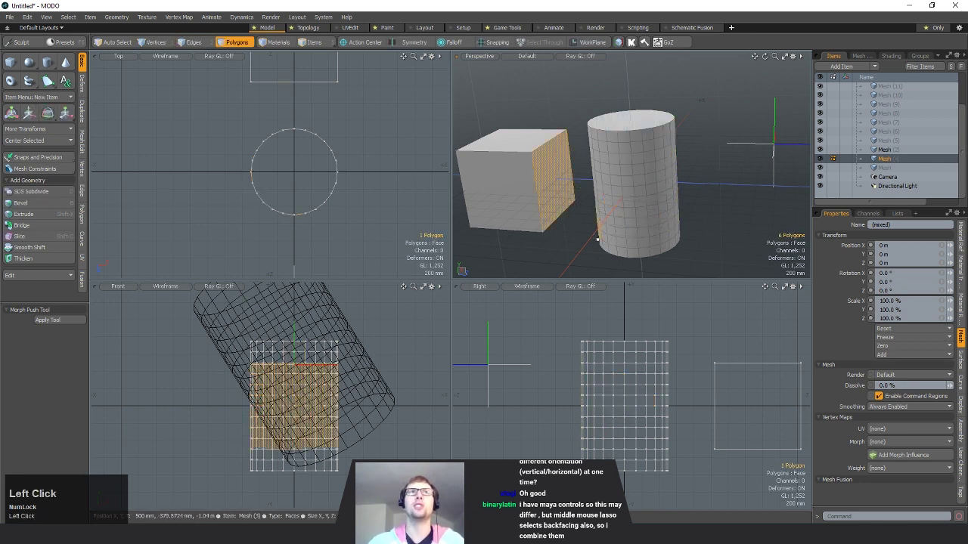
- Repeatedly paint-select the polygons along the cylinder's far silhouette with strokes running from its edge out into empty space
{"action": "mouse_move", "coordinate": [676, 170]}
{"action": "left_mouse_down"}
{"action": "mouse_move", "coordinate": [714, 224]}
{"action": "mouse_move", "coordinate": [662, 209]}
{"action": "mouse_move", "coordinate": [672, 190]}
{"action": "left_mouse_up"}
{"action": "left_click_drag", "start_coordinate": [678, 151], "coordinate": [717, 232]}
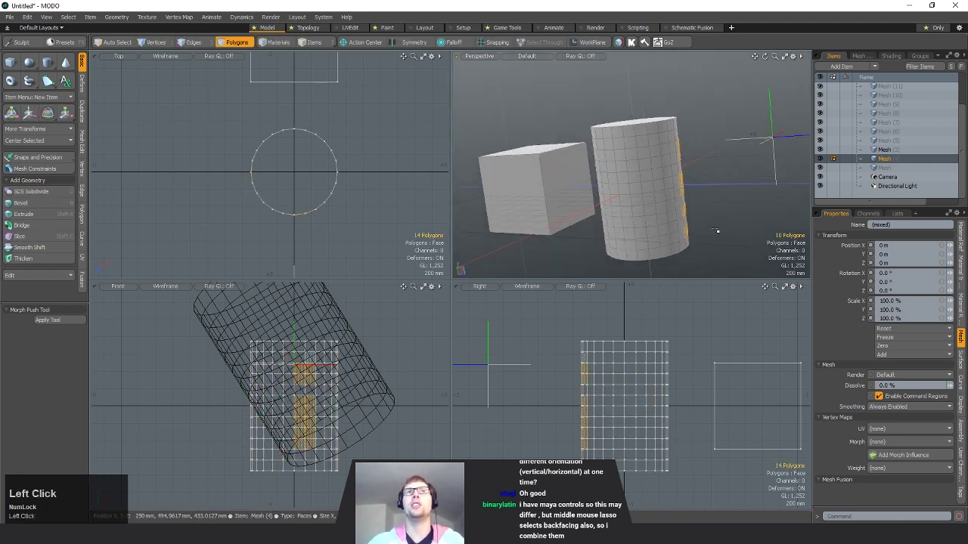
{"action": "left_click_drag", "start_coordinate": [673, 119], "coordinate": [719, 147]}
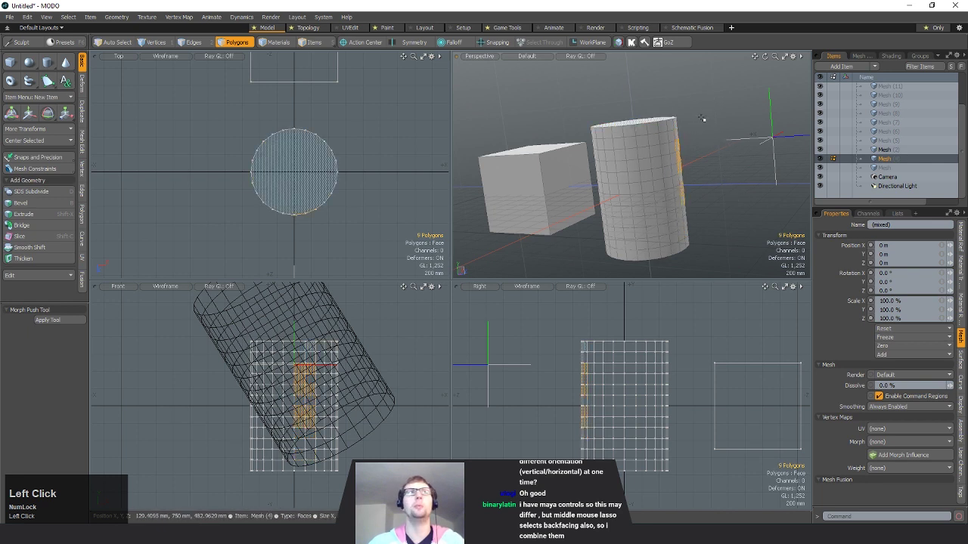
{"action": "mouse_move", "coordinate": [673, 121]}
{"action": "left_mouse_down"}
{"action": "mouse_move", "coordinate": [713, 119]}
{"action": "mouse_move", "coordinate": [716, 226]}
{"action": "left_mouse_up"}
{"action": "left_click_drag", "start_coordinate": [674, 123], "coordinate": [728, 174]}
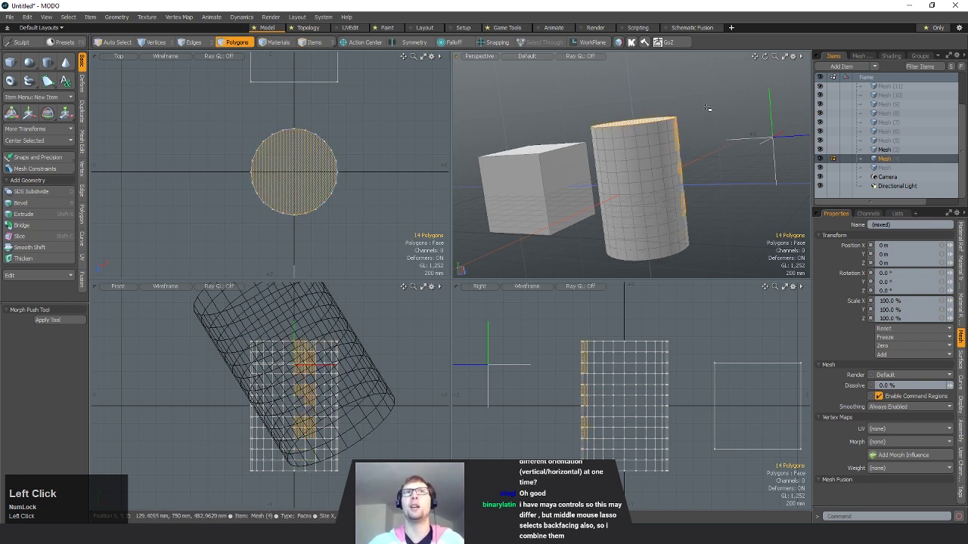
{"action": "left_click_drag", "start_coordinate": [707, 108], "coordinate": [743, 198]}
{"action": "left_click_drag", "start_coordinate": [675, 124], "coordinate": [728, 142]}
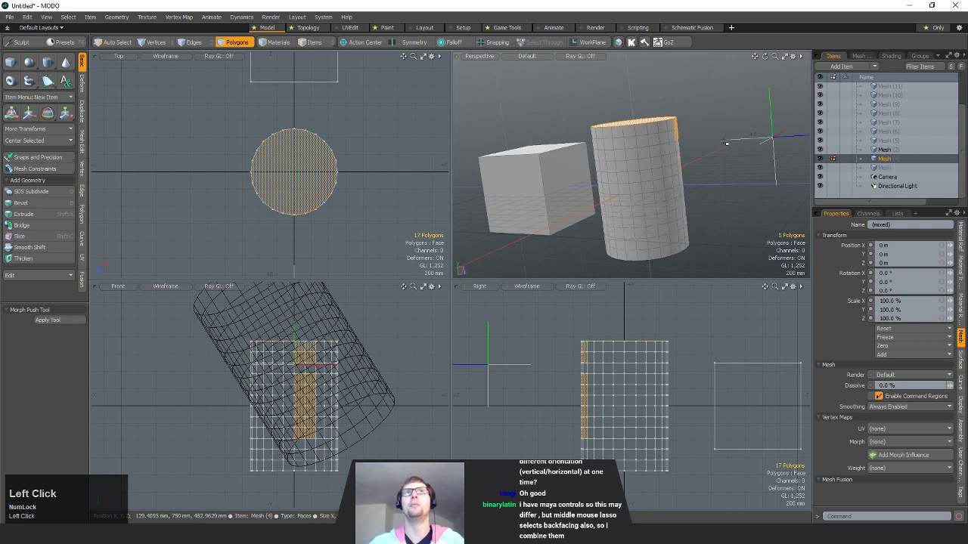
{"action": "mouse_move", "coordinate": [680, 164]}
{"action": "left_mouse_down"}
{"action": "mouse_move", "coordinate": [693, 200]}
{"action": "mouse_move", "coordinate": [745, 175]}
{"action": "mouse_move", "coordinate": [752, 202]}
{"action": "mouse_move", "coordinate": [750, 184]}
{"action": "mouse_move", "coordinate": [760, 199]}
{"action": "left_mouse_up"}
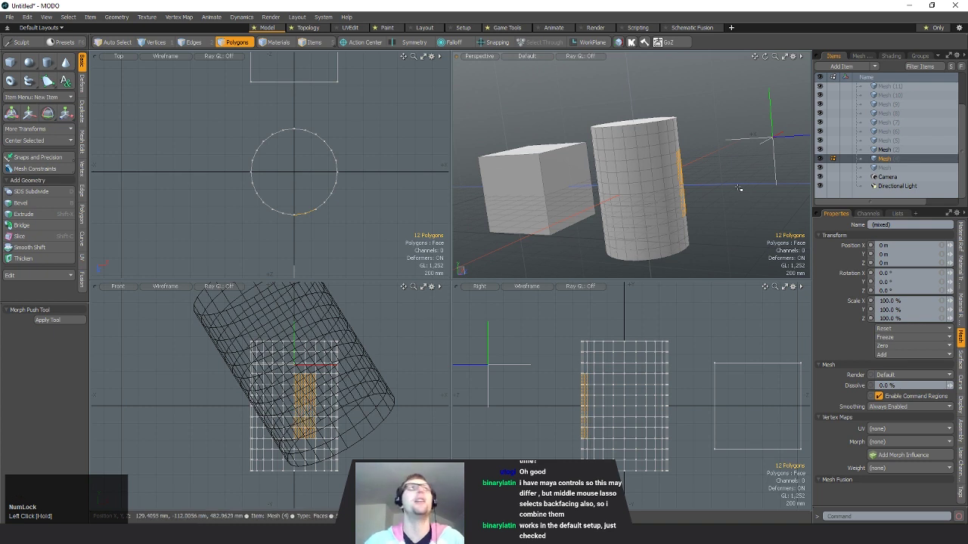
- Toggle Lazy Selection, paint-select a patch of polygons on the cylinder's side for comparison, and clear the selection
{"action": "left_click_drag", "start_coordinate": [641, 177], "coordinate": [693, 198], "text": "alt"}
{"action": "left_click_drag", "start_coordinate": [693, 197], "coordinate": [693, 201], "text": "alt+shift"}
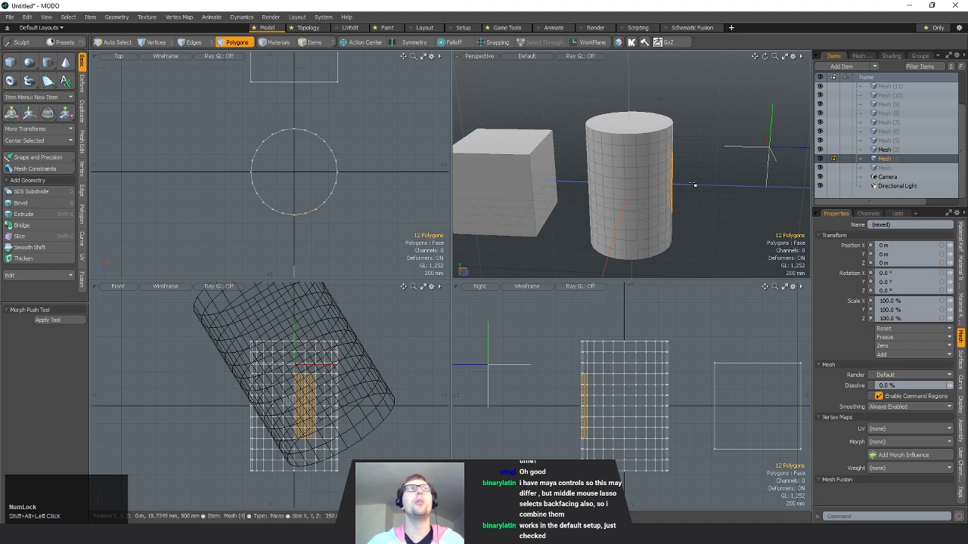
{"action": "left_click", "coordinate": [68, 16]}
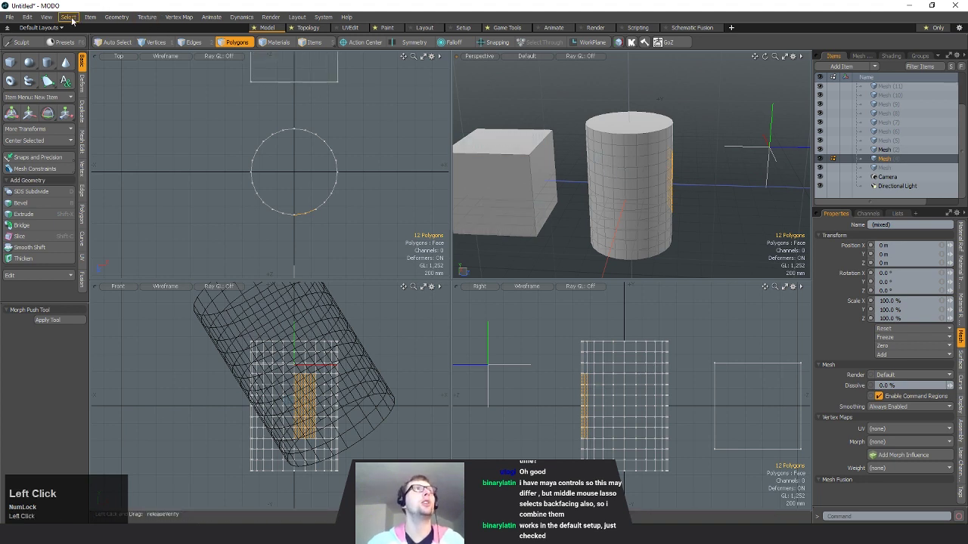
{"action": "left_click", "coordinate": [89, 355]}
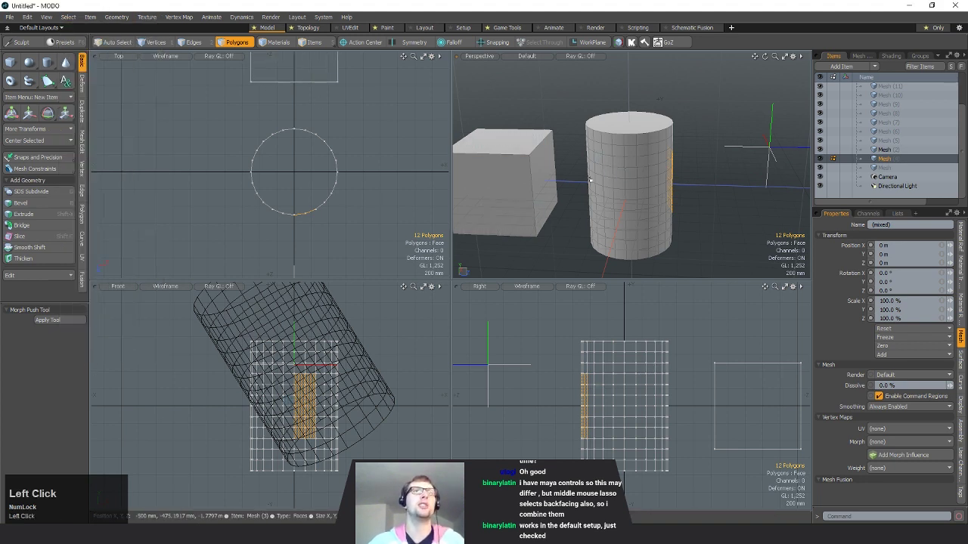
{"action": "left_click", "coordinate": [707, 137]}
{"action": "mouse_move", "coordinate": [719, 186]}
{"action": "left_mouse_down", "text": "alt"}
{"action": "mouse_move", "coordinate": [669, 162]}
{"action": "mouse_move", "coordinate": [637, 205]}
{"action": "mouse_move", "coordinate": [634, 192]}
{"action": "left_mouse_up", "text": "alt"}
{"action": "left_click_drag", "start_coordinate": [673, 136], "coordinate": [715, 118], "text": "alt"}
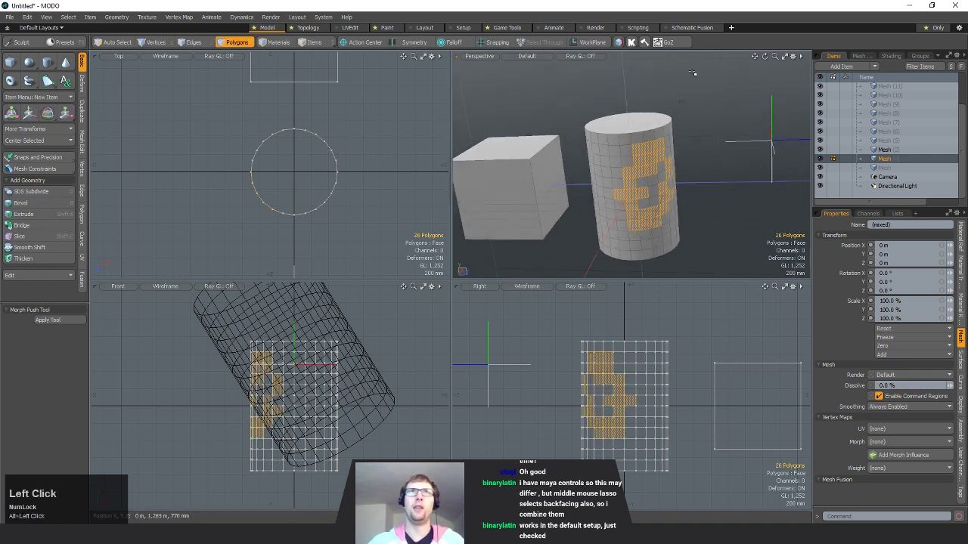
{"action": "left_click", "coordinate": [718, 85]}
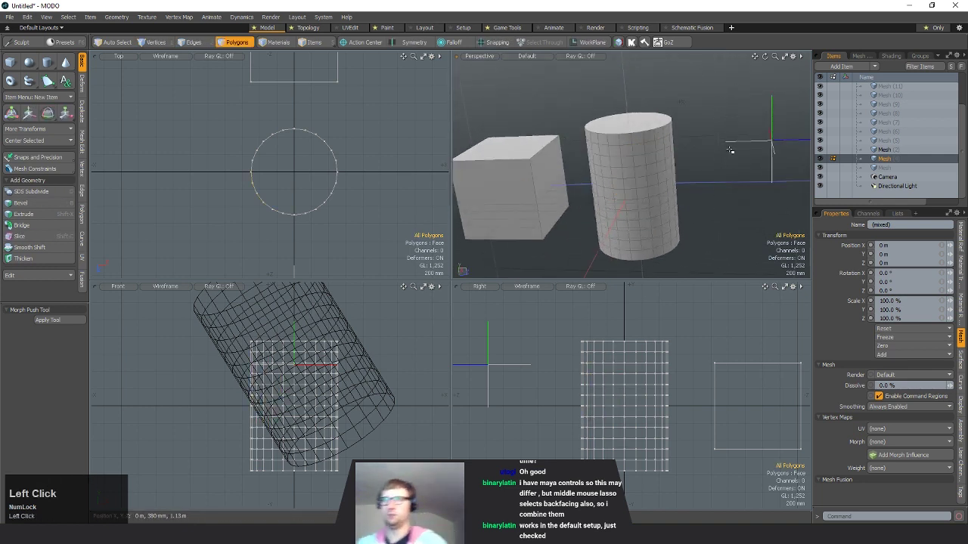
- Select all connected polygons of the cylinder and move them along positive X in the top view, away from the cube
{"action": "left_click_drag", "start_coordinate": [729, 151], "coordinate": [678, 170], "text": "alt"}
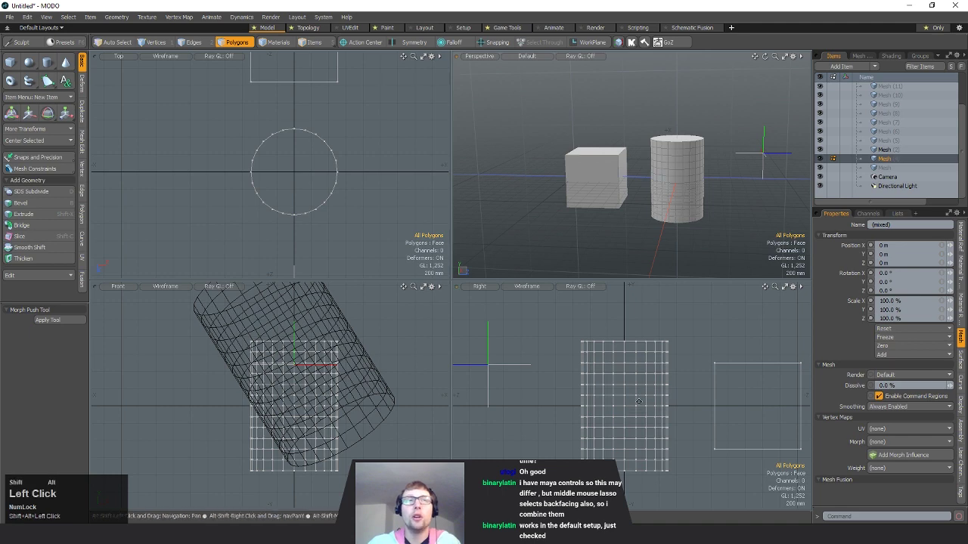
{"action": "left_click_drag", "start_coordinate": [759, 332], "coordinate": [722, 333], "text": "ctrl+alt"}
{"action": "left_click_drag", "start_coordinate": [722, 333], "coordinate": [679, 363], "text": "alt+shift"}
{"action": "left_click_drag", "start_coordinate": [629, 136], "coordinate": [745, 213], "text": "alt"}
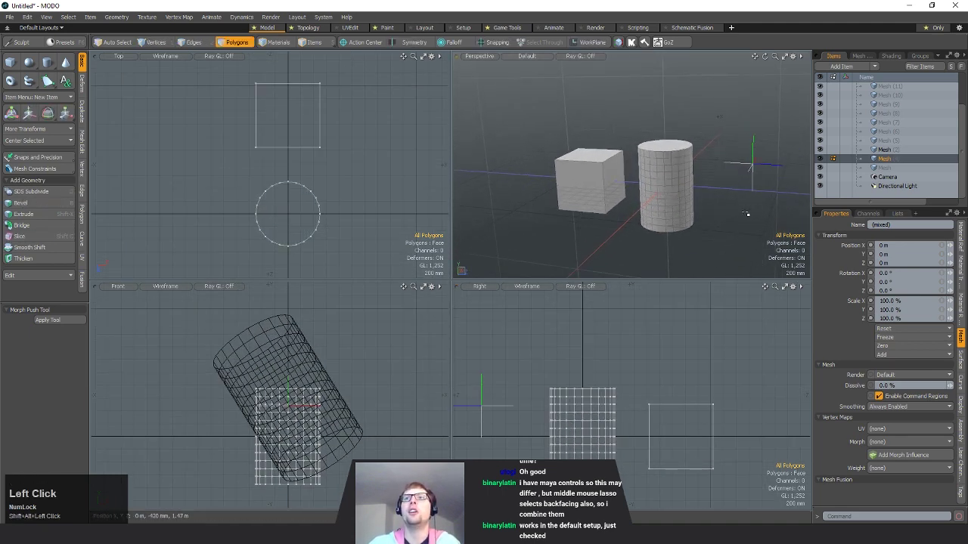
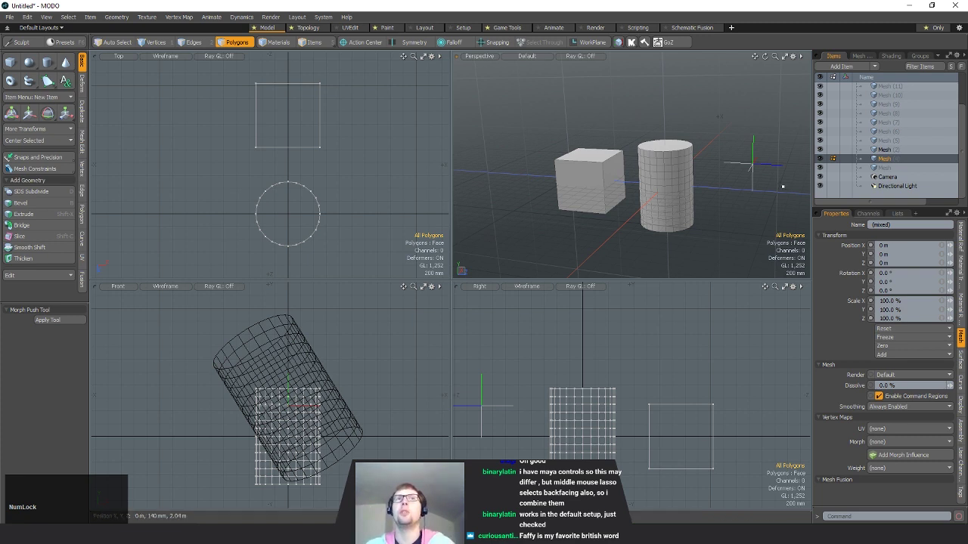
{"action": "left_click_drag", "start_coordinate": [745, 214], "coordinate": [699, 185], "text": "alt"}
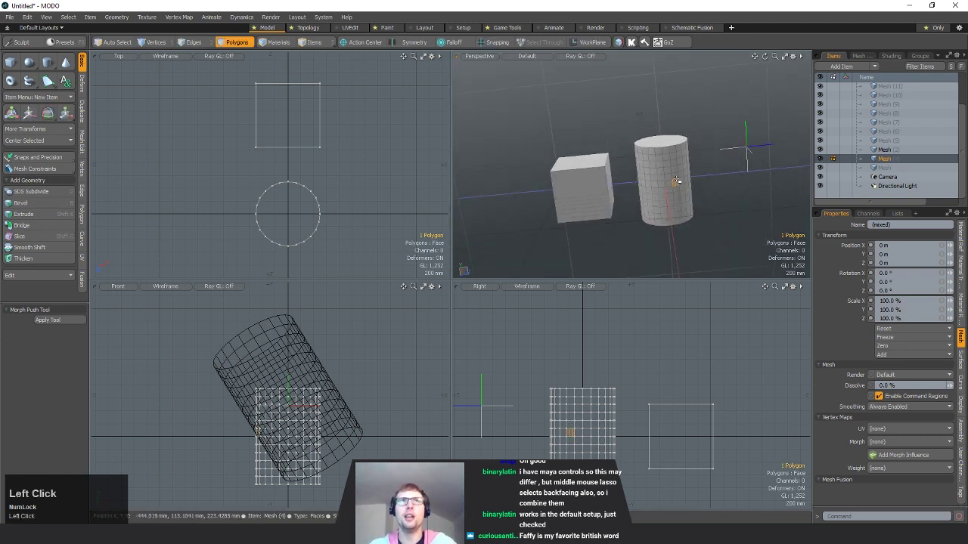
{"action": "double_click", "coordinate": [674, 182]}
{"action": "scroll", "coordinate": [391, 202], "scroll_direction": "down", "scroll_amount": 3}
{"action": "left_click_drag", "start_coordinate": [391, 202], "coordinate": [369, 170], "text": "alt+shift"}
{"action": "key", "text": "w"}
{"action": "left_click_drag", "start_coordinate": [358, 209], "coordinate": [446, 211]}
{"action": "key", "text": "space"}
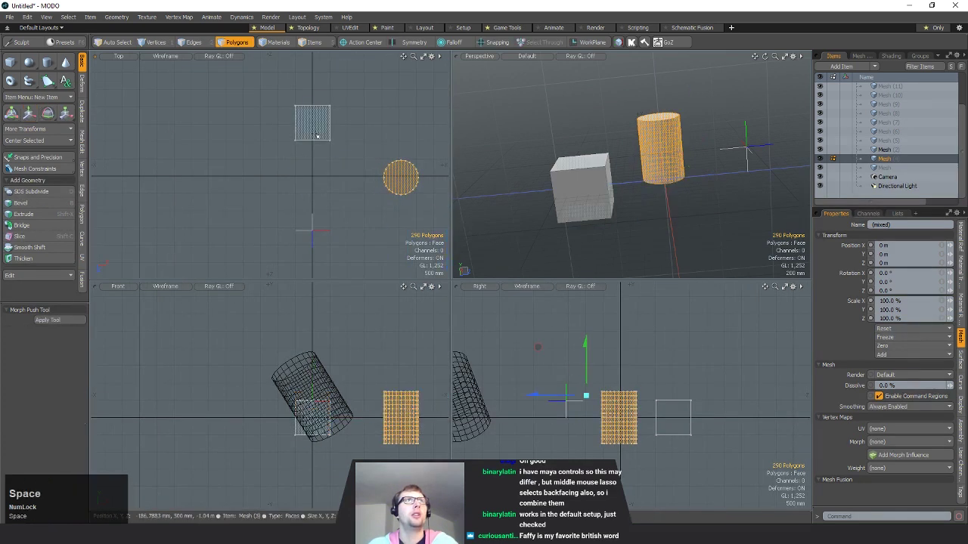
- Select all connected polygons of the cube and move them along negative X in the top view, away from the cylinder
{"action": "double_click", "coordinate": [328, 139]}
{"action": "key", "text": "w"}
{"action": "left_click_drag", "start_coordinate": [359, 123], "coordinate": [309, 124]}
{"action": "key", "text": "space"}
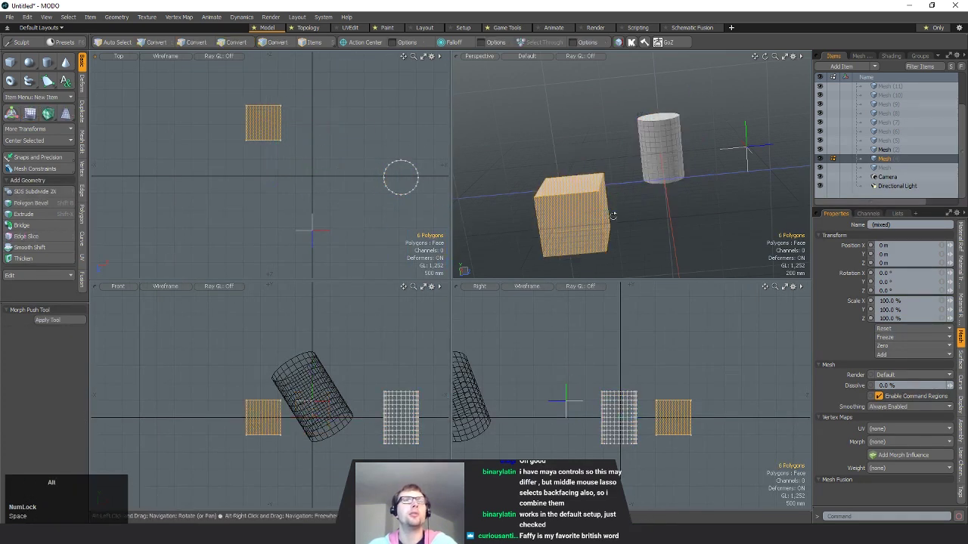
{"action": "left_click_drag", "start_coordinate": [650, 189], "coordinate": [607, 179], "text": "alt"}
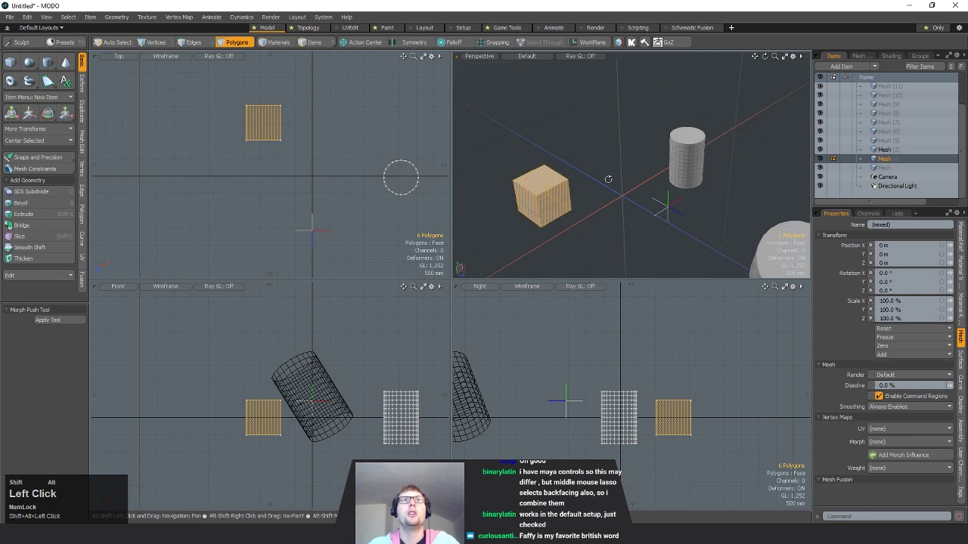
- Select all connected polygons of the cylinder and rotate them freely so the cylinder is tilted
{"action": "double_click", "coordinate": [692, 159]}
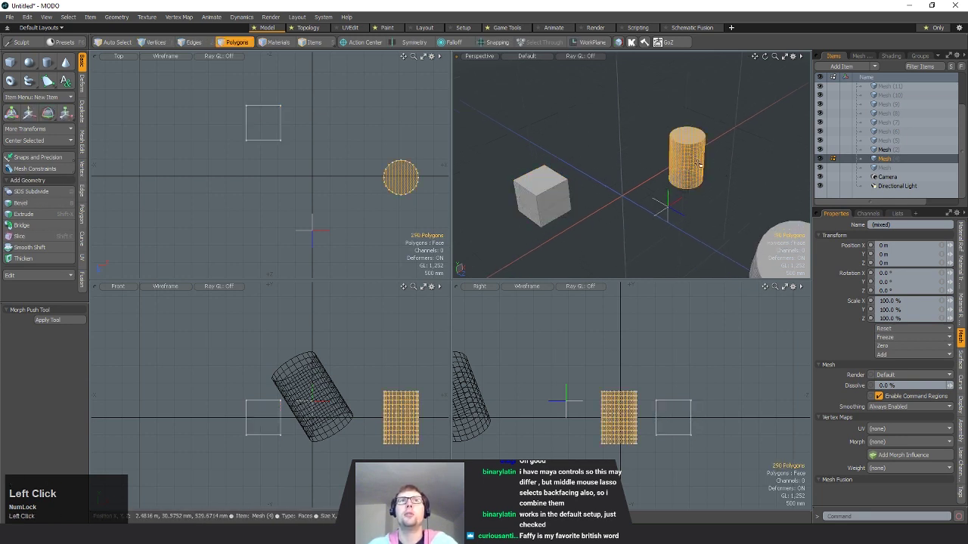
{"action": "key", "text": "e"}
{"action": "left_click_drag", "start_coordinate": [701, 151], "coordinate": [673, 158]}
{"action": "key", "text": "space"}
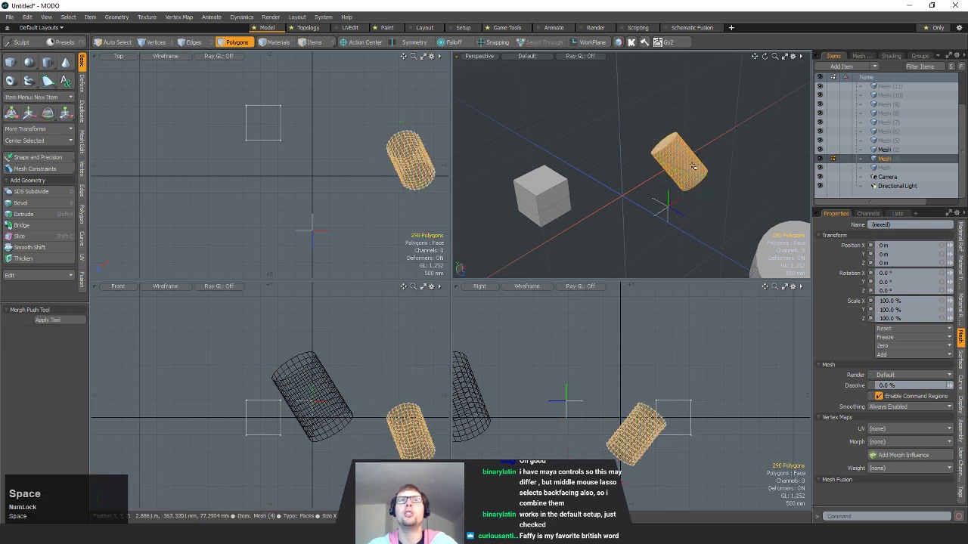
- Clear the polygon selection and set the Action Center to (none)
{"action": "left_click", "coordinate": [644, 208]}
{"action": "left_click_drag", "start_coordinate": [643, 207], "coordinate": [716, 147], "text": "alt"}
{"action": "key", "text": "3"}
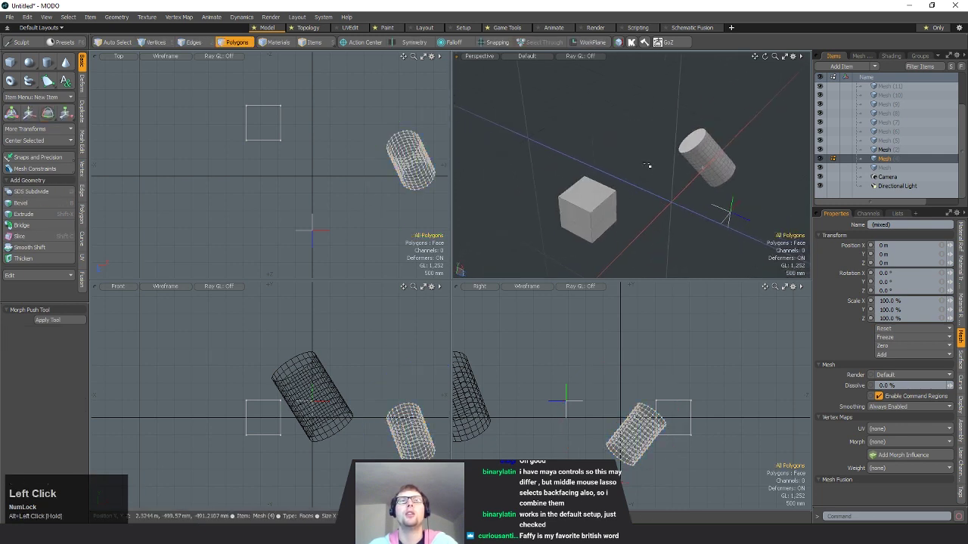
{"action": "left_click", "coordinate": [590, 201]}
{"action": "left_click_drag", "start_coordinate": [591, 201], "coordinate": [608, 194], "text": "alt"}
{"action": "left_click", "coordinate": [609, 209]}
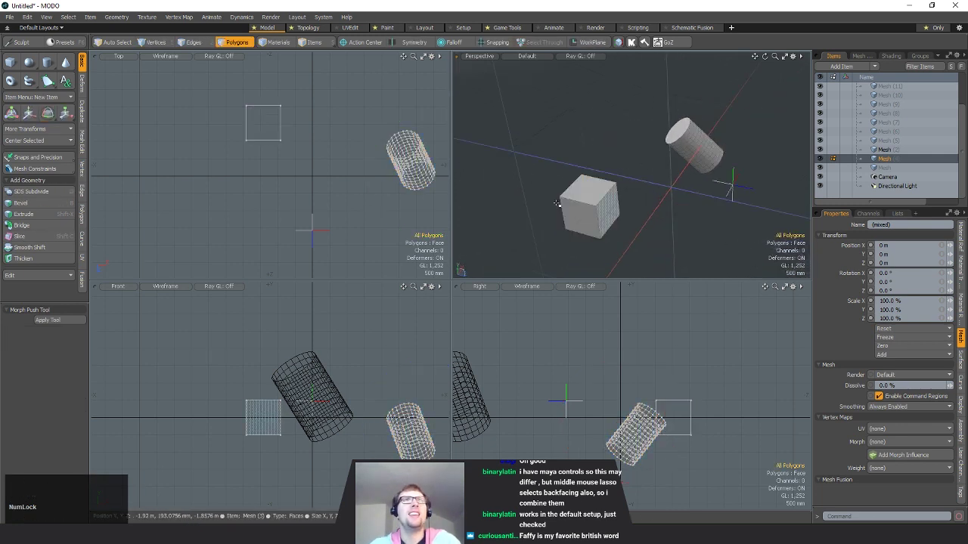
{"action": "left_click", "coordinate": [646, 167]}
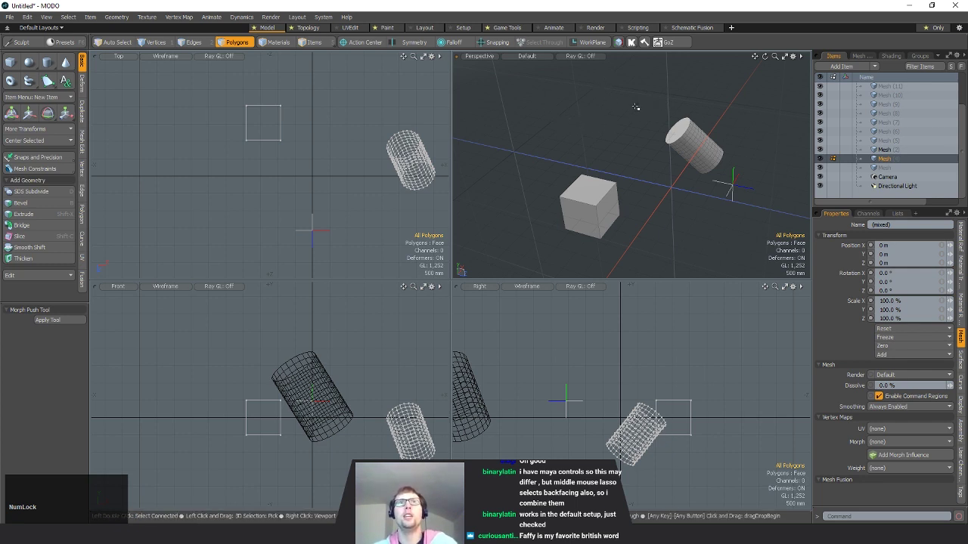
{"action": "left_click", "coordinate": [365, 41]}
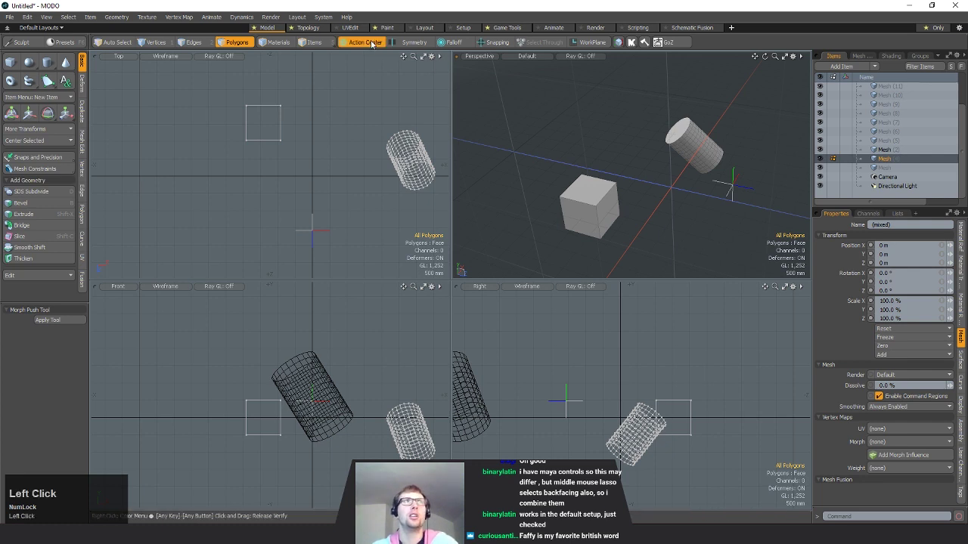
{"action": "left_click", "coordinate": [370, 41]}
{"action": "left_click", "coordinate": [358, 41]}
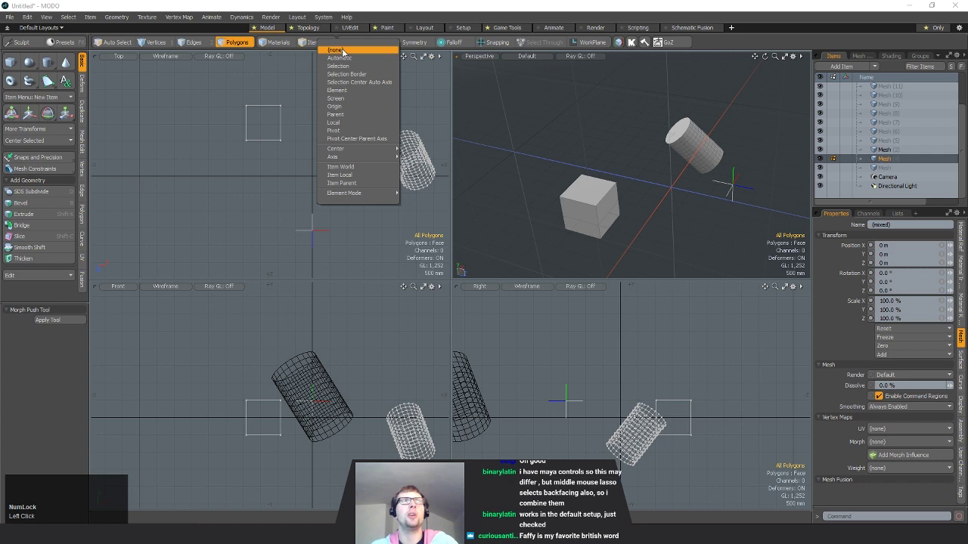
{"action": "left_click", "coordinate": [342, 51]}
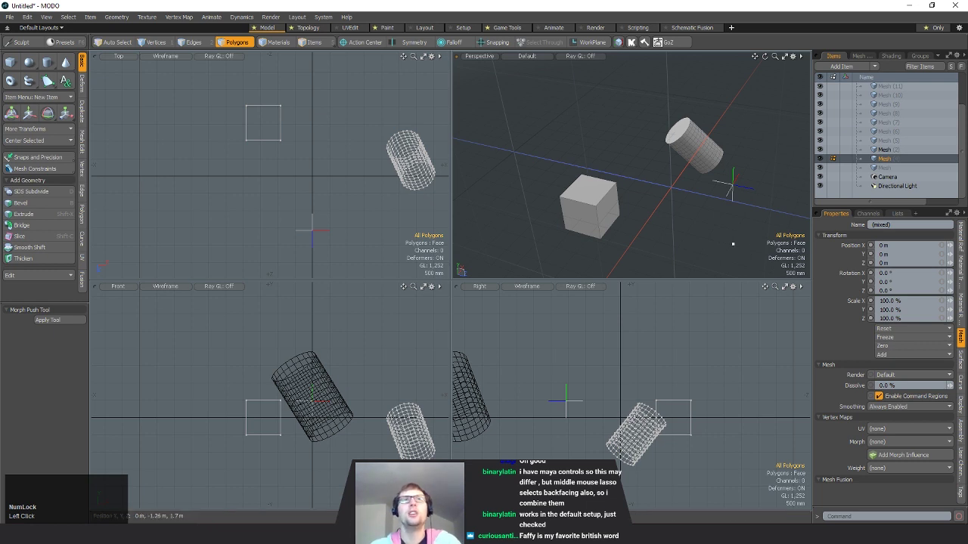
- Move the cube and cylinder together with the Move tool by about 33 mm in X and 504 mm in Z
{"action": "left_click_drag", "start_coordinate": [748, 237], "coordinate": [733, 206], "text": "alt"}
{"action": "key", "text": "w"}
{"action": "left_click_drag", "start_coordinate": [611, 219], "coordinate": [606, 178], "text": "alt+shift"}
{"action": "left_click_drag", "start_coordinate": [699, 142], "coordinate": [712, 156]}
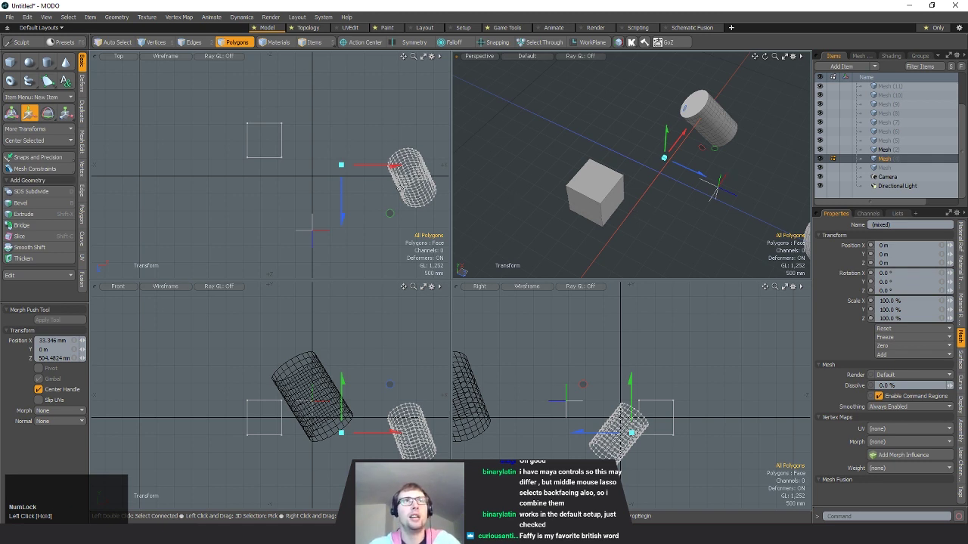
- Place the Move tool's handle at several spots in the top view and move both meshes about -700 mm in X and 500 mm in Z
{"action": "left_click_drag", "start_coordinate": [401, 188], "coordinate": [354, 187], "text": "alt+shift"}
{"action": "left_click_drag", "start_coordinate": [321, 134], "coordinate": [394, 163], "text": "alt+shift"}
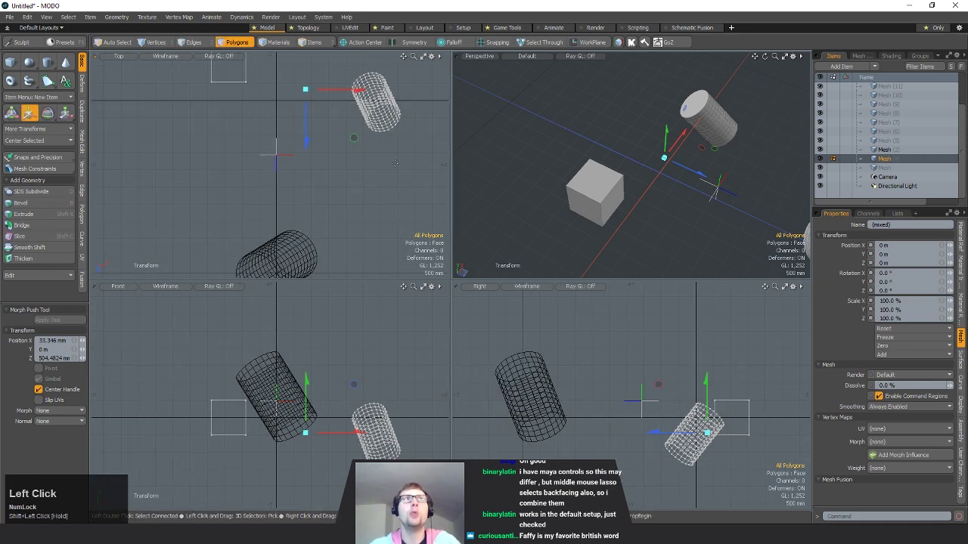
{"action": "left_click", "coordinate": [409, 173]}
{"action": "left_click", "coordinate": [184, 151]}
{"action": "left_click", "coordinate": [273, 93]}
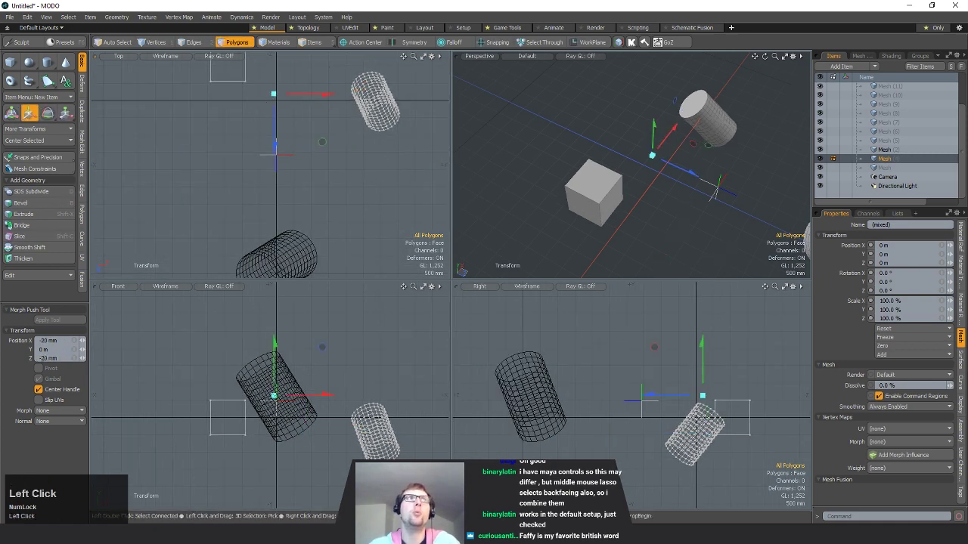
{"action": "left_click", "coordinate": [330, 68]}
{"action": "left_click_drag", "start_coordinate": [401, 147], "coordinate": [377, 164]}
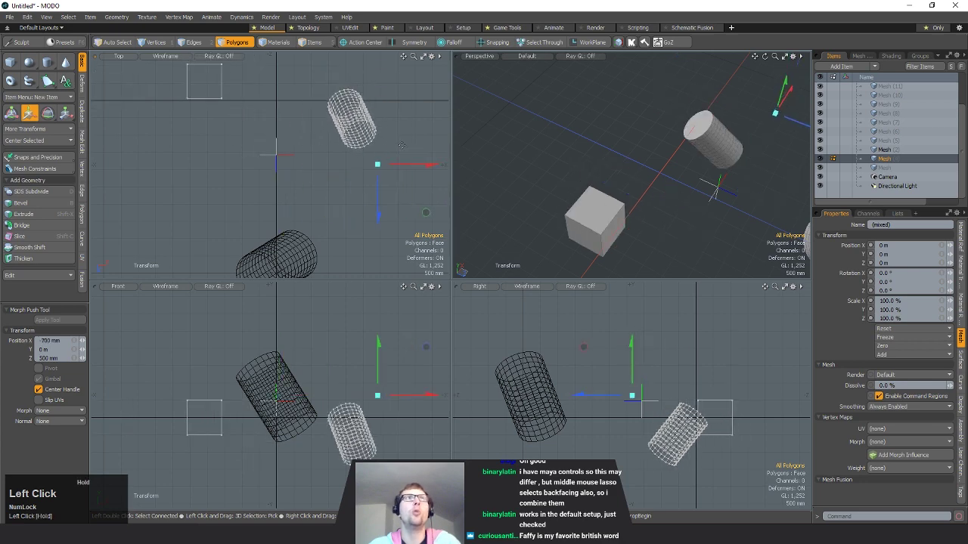
- Move both meshes again from new handle positions in the top view, ending with an offset of about -840 mm in X and -160 mm in Z
{"action": "left_click_drag", "start_coordinate": [367, 123], "coordinate": [390, 157], "text": "alt+shift"}
{"action": "left_click", "coordinate": [413, 109]}
{"action": "left_click_drag", "start_coordinate": [353, 114], "coordinate": [319, 108]}
{"action": "left_click", "coordinate": [311, 207]}
{"action": "left_click_drag", "start_coordinate": [669, 211], "coordinate": [671, 190], "text": "alt"}
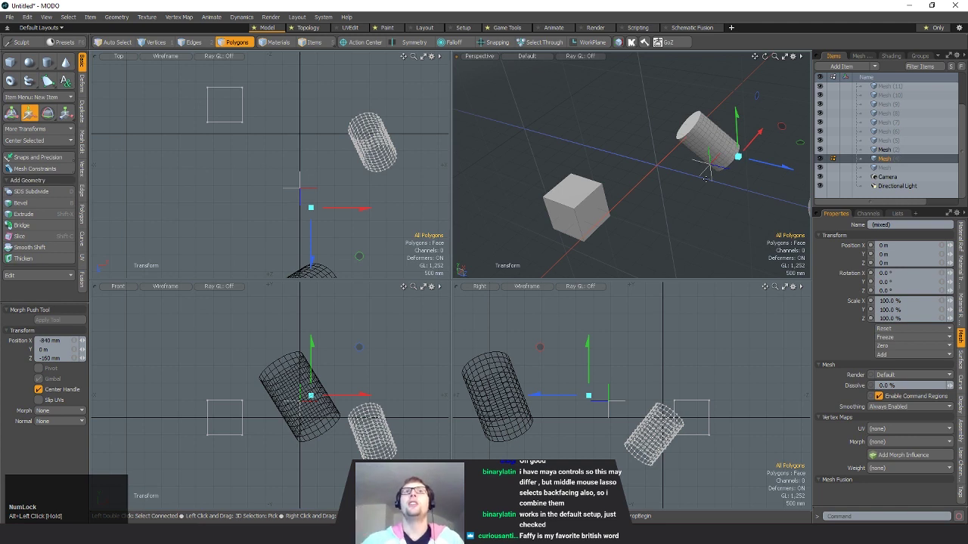
- Switch to vertex selection, select three neighbouring vertices on the cylinder's side, and activate the Move tool on them
{"action": "key", "text": "space"}
{"action": "left_click", "coordinate": [707, 171]}
{"action": "key", "text": "shift+a"}
{"action": "left_click_drag", "start_coordinate": [726, 152], "coordinate": [623, 180], "text": "alt"}
{"action": "mouse_move", "coordinate": [661, 154]}
{"action": "left_mouse_down", "text": "alt"}
{"action": "mouse_move", "coordinate": [669, 151]}
{"action": "mouse_move", "coordinate": [605, 164]}
{"action": "mouse_move", "coordinate": [657, 173]}
{"action": "left_mouse_up", "text": "alt"}
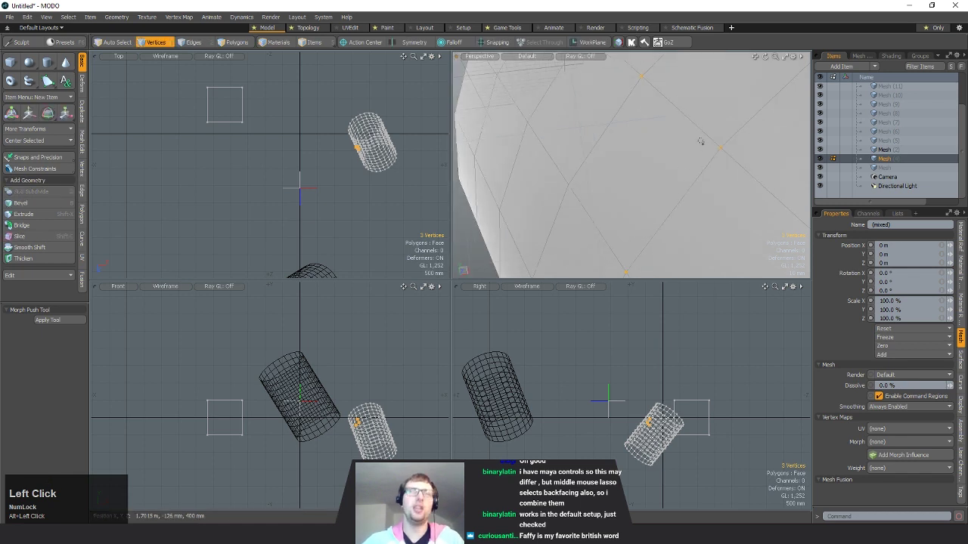
{"action": "key", "text": "w"}
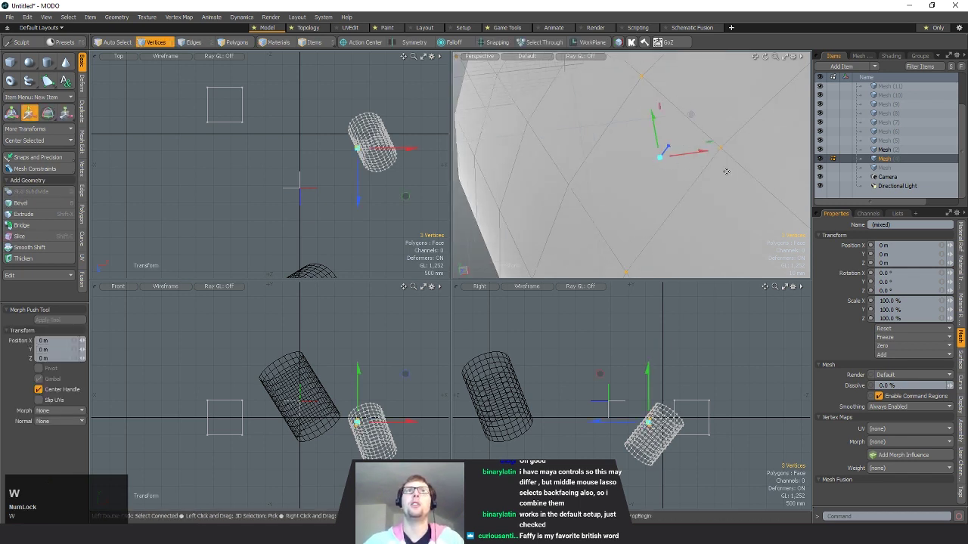
- Examine where the Move tool's handle sits relative to the three selected vertices in the perspective and right views
{"action": "left_click_drag", "start_coordinate": [726, 171], "coordinate": [522, 153], "text": "alt"}
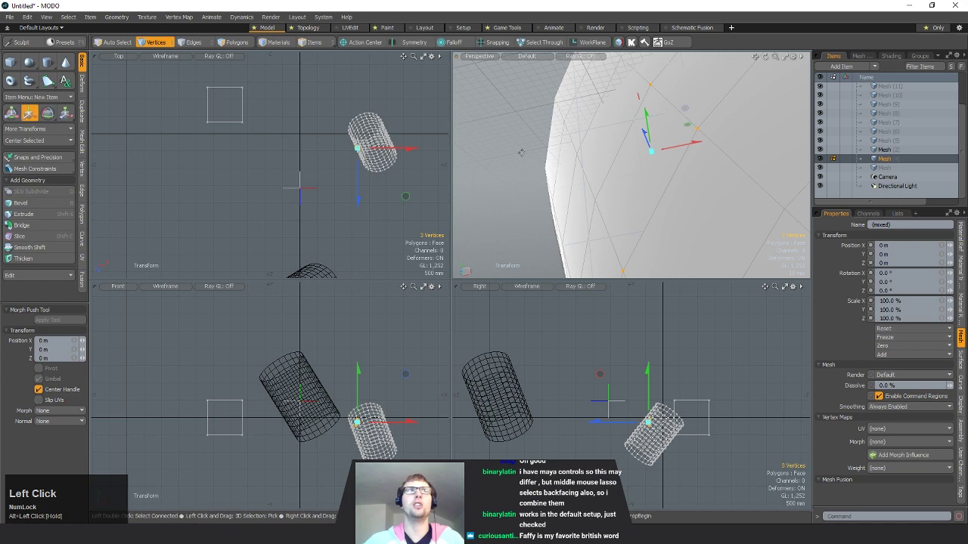
{"action": "left_click_drag", "start_coordinate": [674, 173], "coordinate": [675, 143], "text": "alt"}
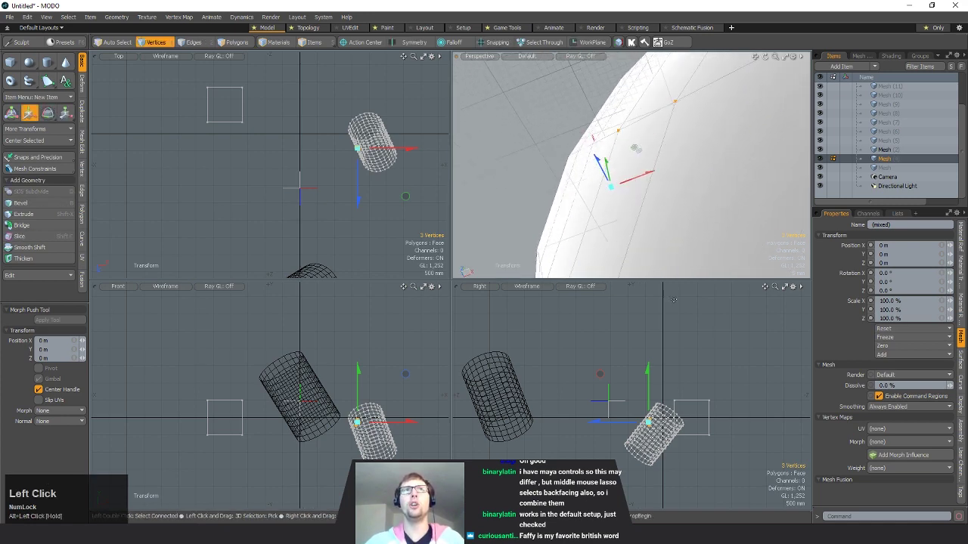
{"action": "left_click_drag", "start_coordinate": [674, 418], "coordinate": [767, 416], "text": "ctrl+alt"}
{"action": "left_click_drag", "start_coordinate": [601, 482], "coordinate": [699, 394], "text": "alt+shift"}
{"action": "left_click_drag", "start_coordinate": [683, 175], "coordinate": [546, 204], "text": "alt"}
{"action": "left_click_drag", "start_coordinate": [559, 212], "coordinate": [645, 254], "text": "alt"}
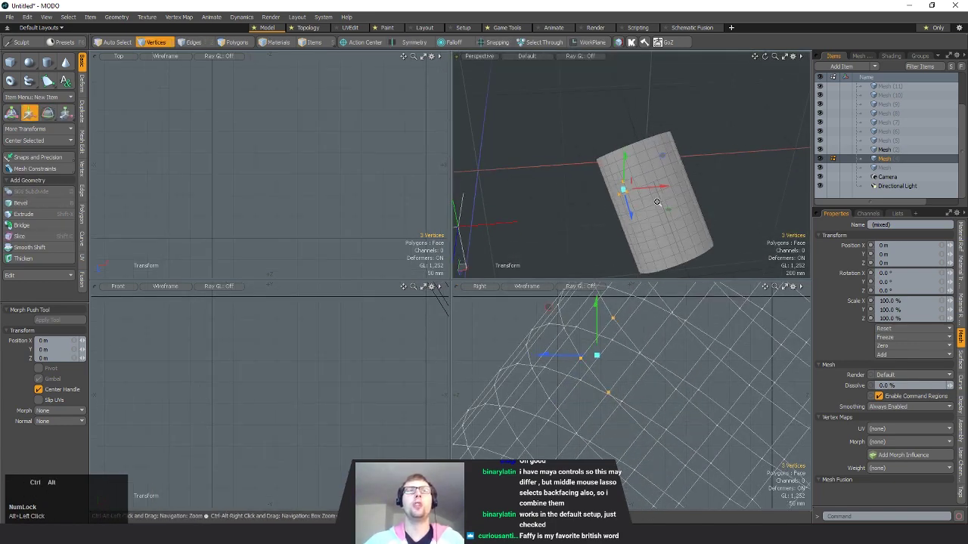
{"action": "left_click_drag", "start_coordinate": [651, 171], "coordinate": [565, 205], "text": "ctrl+alt"}
{"action": "left_click_drag", "start_coordinate": [596, 362], "coordinate": [683, 317], "text": "ctrl+alt"}
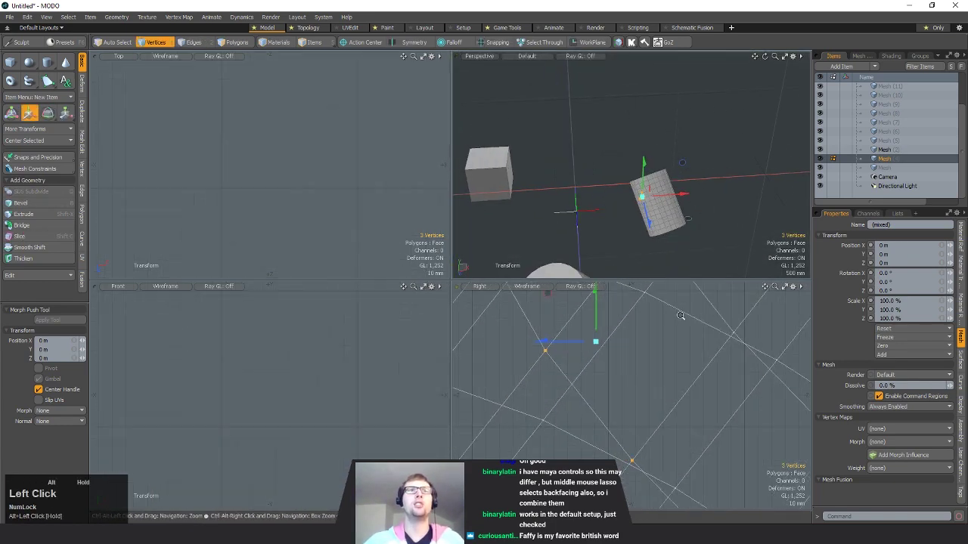
{"action": "left_click_drag", "start_coordinate": [565, 348], "coordinate": [607, 378], "text": "alt+shift"}
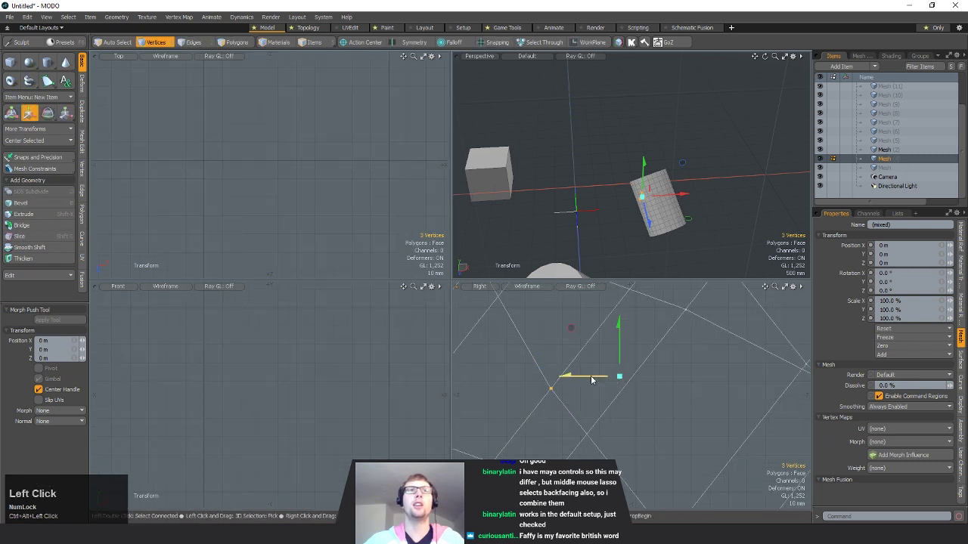
- Place the Move handle at several spots away from the three vertices and try moving them about -35 mm in X and 5 mm in Y
{"action": "left_click", "coordinate": [282, 350]}
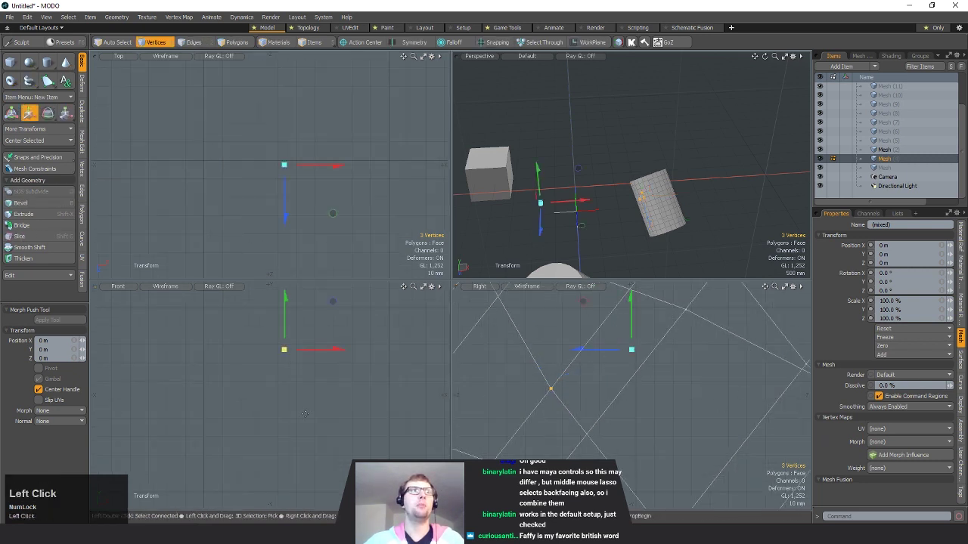
{"action": "left_click", "coordinate": [305, 423]}
{"action": "left_click", "coordinate": [263, 186]}
{"action": "left_click", "coordinate": [307, 103]}
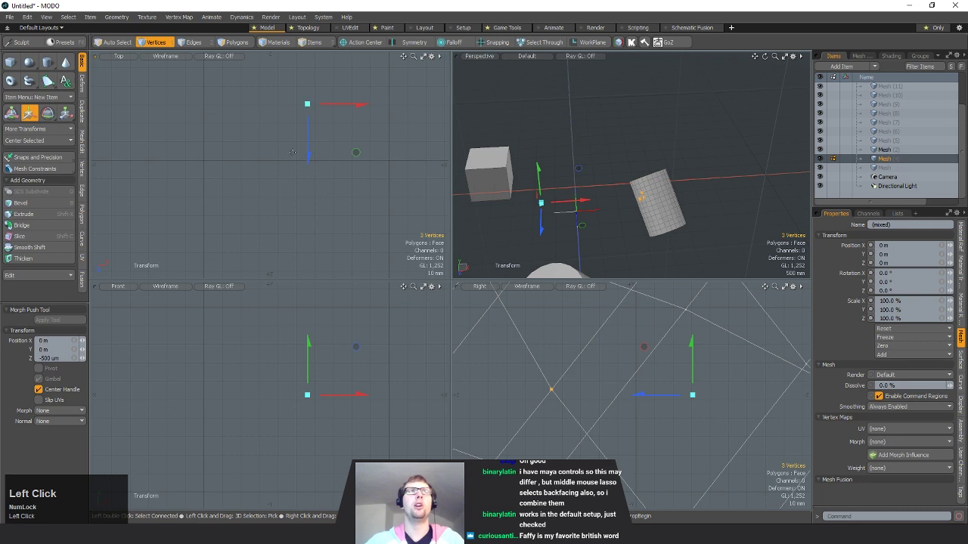
{"action": "left_click_drag", "start_coordinate": [360, 155], "coordinate": [279, 129]}
{"action": "left_click_drag", "start_coordinate": [687, 226], "coordinate": [666, 206], "text": "ctrl+alt"}
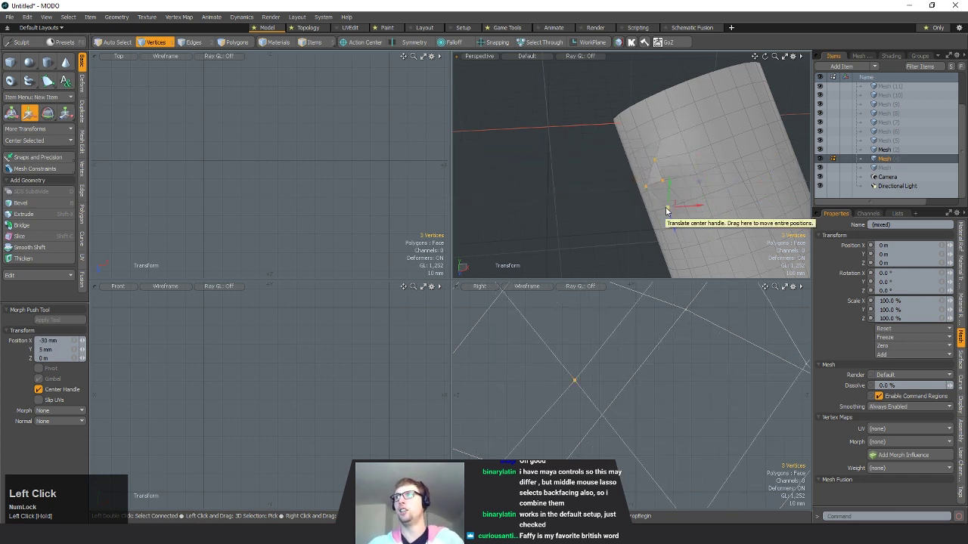
{"action": "key", "text": "ctrl+z"}
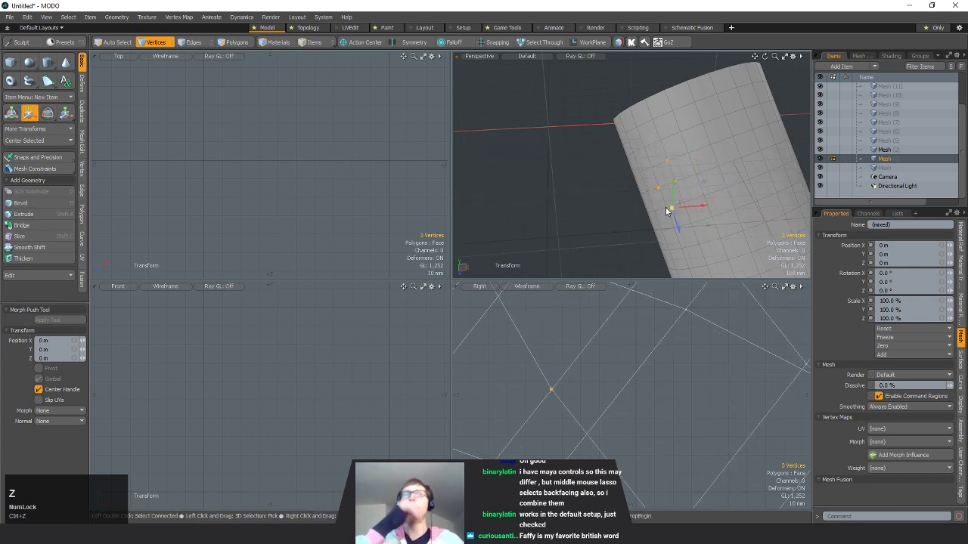
{"action": "left_click", "coordinate": [562, 186]}
{"action": "left_click_drag", "start_coordinate": [563, 189], "coordinate": [678, 203], "text": "alt"}
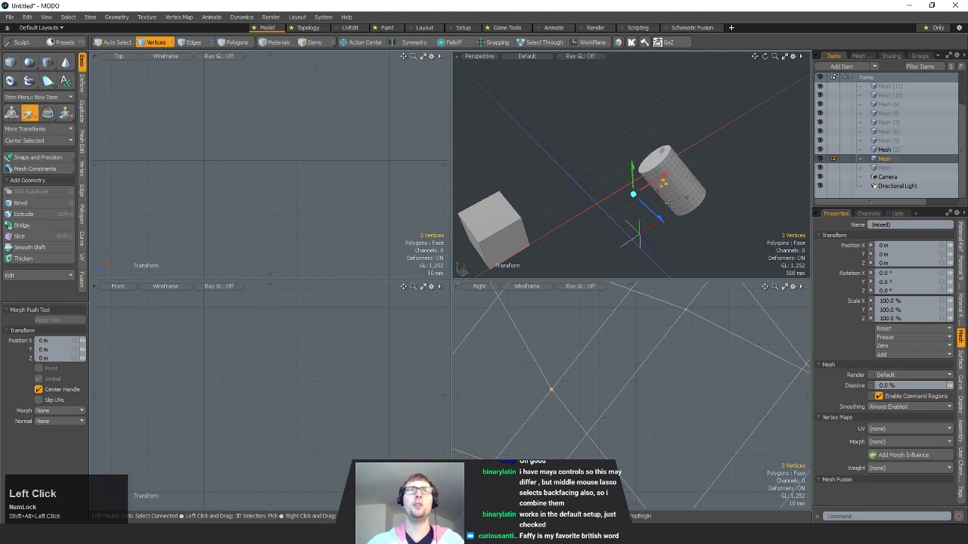
- Drop the Move tool, frame the three selected vertices in the orthographic views, and clear the vertex selection
{"action": "key", "text": "space"}
{"action": "key", "text": "shift+a"}
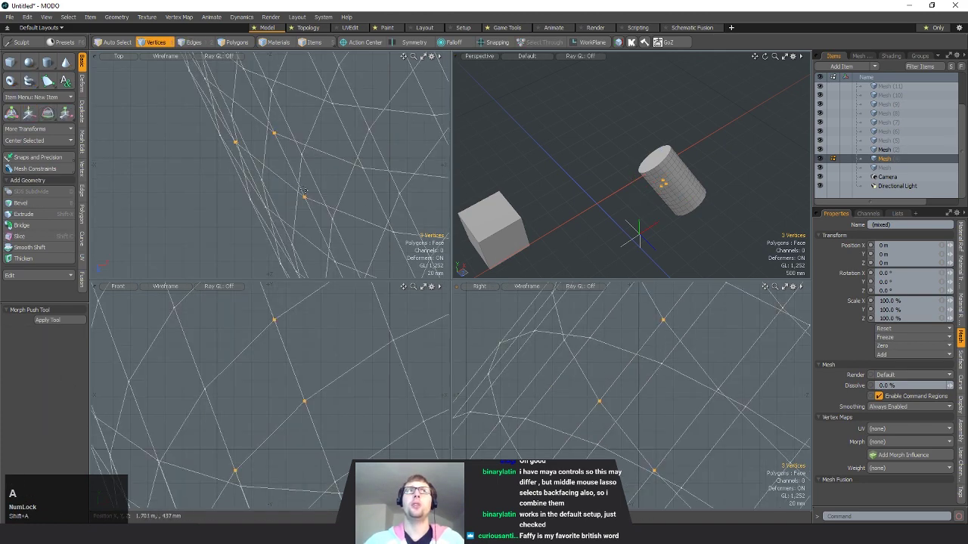
{"action": "left_click_drag", "start_coordinate": [297, 168], "coordinate": [333, 181], "text": "ctrl+alt"}
{"action": "left_click_drag", "start_coordinate": [332, 182], "coordinate": [279, 181], "text": "ctrl+alt"}
{"action": "left_click_drag", "start_coordinate": [665, 223], "coordinate": [656, 197], "text": "ctrl+alt"}
{"action": "left_click", "coordinate": [658, 195]}
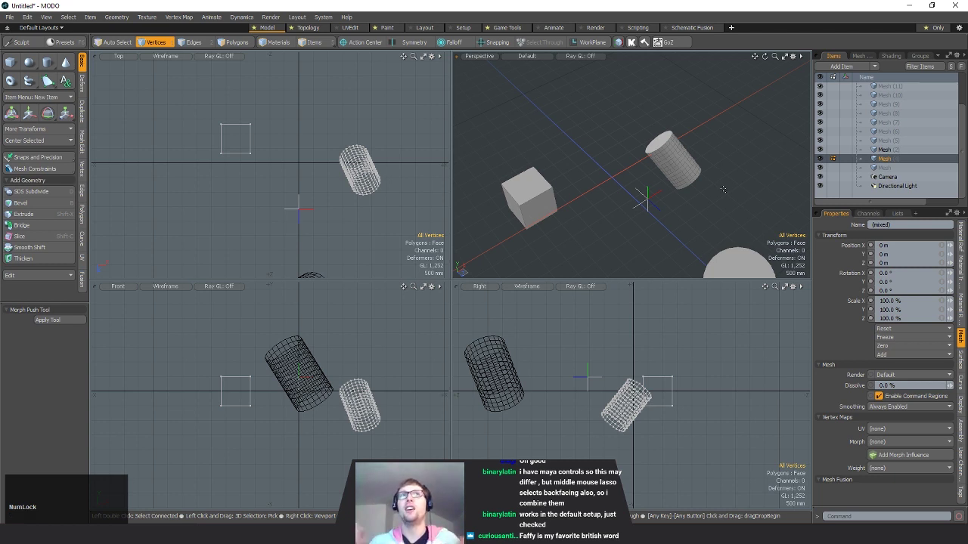
- Try the Move tool from a freely placed handle on a group of cylinder vertices, undo it, and clear the selection
{"action": "scroll", "coordinate": [656, 160], "scroll_direction": "up", "scroll_amount": 5}
{"action": "mouse_move", "coordinate": [674, 156]}
{"action": "left_mouse_down"}
{"action": "mouse_move", "coordinate": [712, 187]}
{"action": "mouse_move", "coordinate": [701, 180]}
{"action": "left_mouse_up"}
{"action": "scroll", "coordinate": [680, 226], "scroll_direction": "down", "scroll_amount": 5}
{"action": "key", "text": "q"}
{"action": "key", "text": "w"}
{"action": "left_click", "coordinate": [765, 147]}
{"action": "key", "text": "ctrl+z"}
{"action": "key", "text": "q"}
{"action": "left_click", "coordinate": [748, 238]}
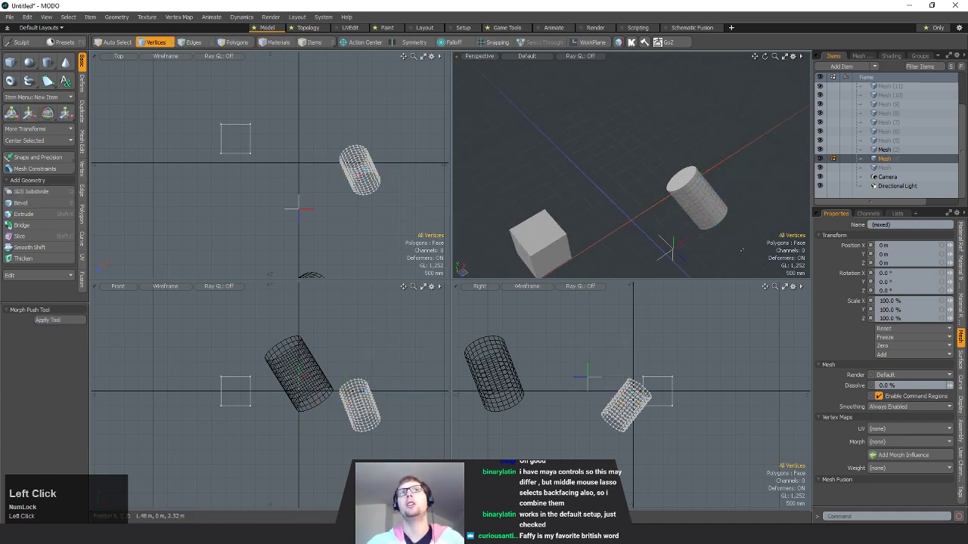
{"action": "left_click_drag", "start_coordinate": [726, 218], "coordinate": [699, 195], "text": "alt"}
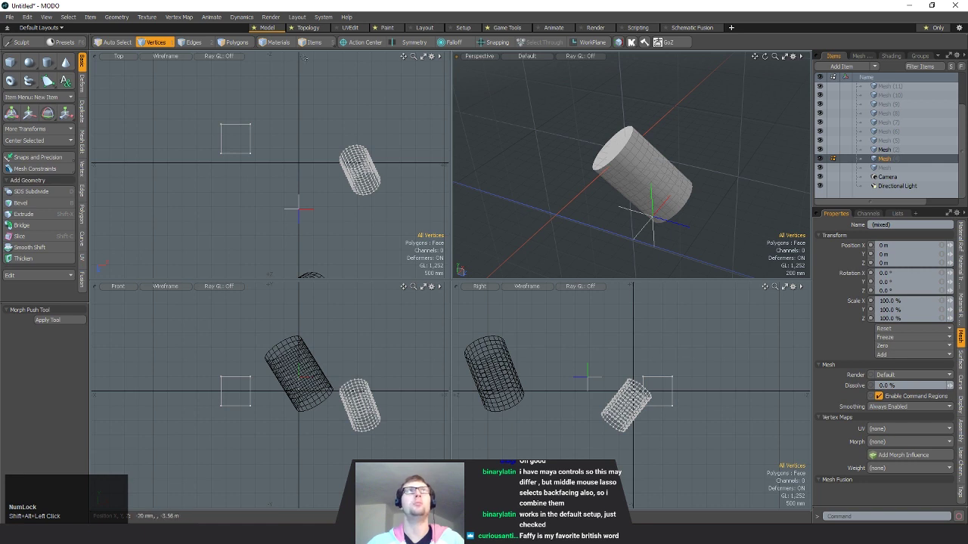
- Set the Action Center to Automatic and select a patch of polygons on the cylinder's side for the Move tool
{"action": "left_click", "coordinate": [370, 42]}
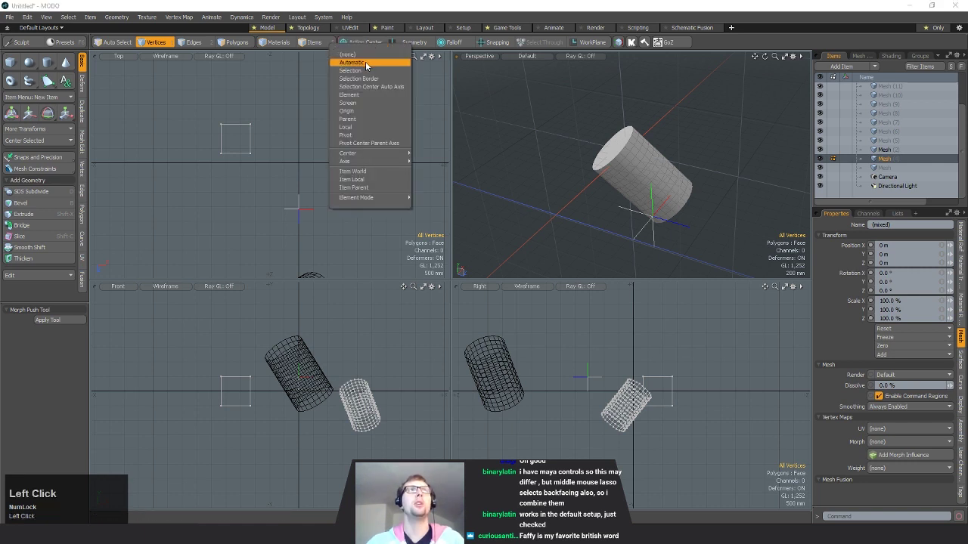
{"action": "left_click", "coordinate": [367, 62]}
{"action": "mouse_move", "coordinate": [635, 174]}
{"action": "left_mouse_down", "text": "alt+shift"}
{"action": "mouse_move", "coordinate": [652, 150]}
{"action": "mouse_move", "coordinate": [643, 182]}
{"action": "mouse_move", "coordinate": [659, 167]}
{"action": "left_mouse_up", "text": "alt+shift"}
{"action": "key", "text": "space"}
{"action": "key", "text": "space"}
{"action": "left_click_drag", "start_coordinate": [659, 167], "coordinate": [635, 222], "text": "alt"}
{"action": "left_click_drag", "start_coordinate": [365, 174], "coordinate": [383, 175], "text": "ctrl+alt"}
{"action": "key", "text": "w"}
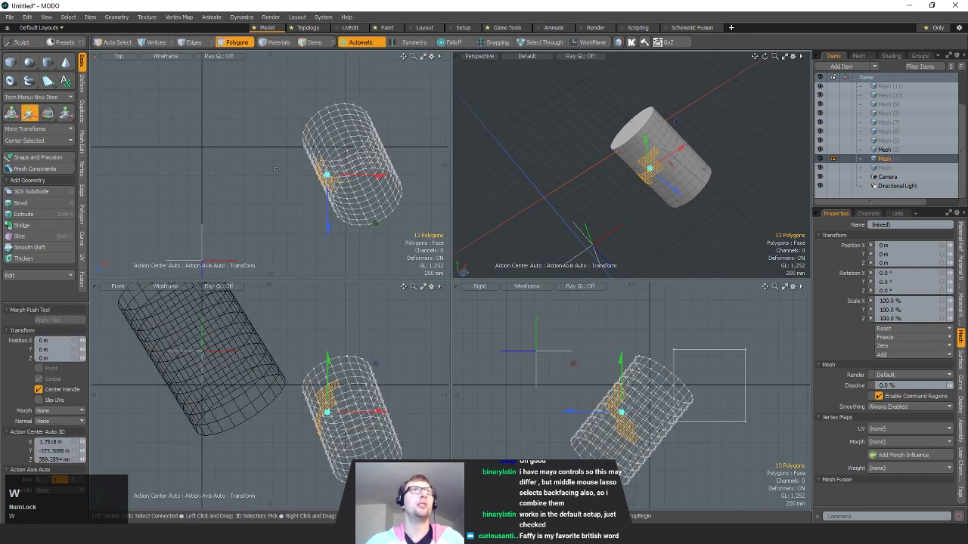
- Place the Move handle outside the cylinder in the top view and try moving the polygon patch about -1.33 m in X
{"action": "left_click", "coordinate": [260, 146]}
{"action": "left_click", "coordinate": [292, 218]}
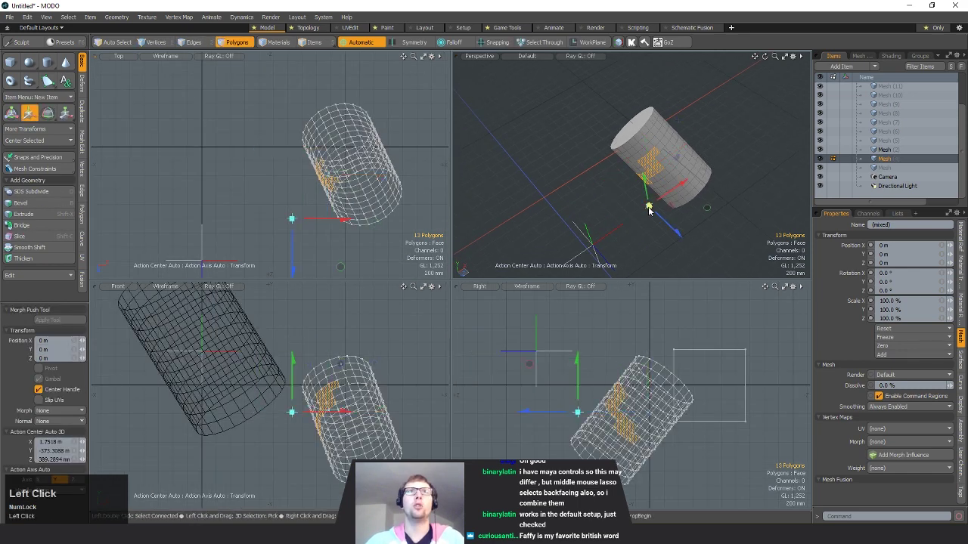
{"action": "left_click_drag", "start_coordinate": [233, 196], "coordinate": [252, 158], "text": "alt+shift"}
{"action": "left_click_drag", "start_coordinate": [361, 183], "coordinate": [288, 177]}
{"action": "left_click", "coordinate": [288, 177]}
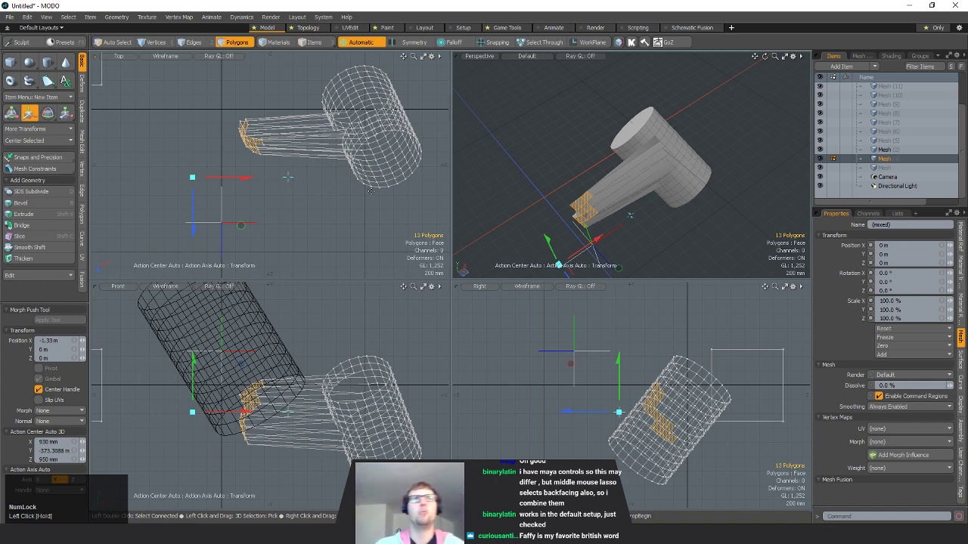
{"action": "left_click_drag", "start_coordinate": [289, 198], "coordinate": [331, 217], "text": "alt+shift"}
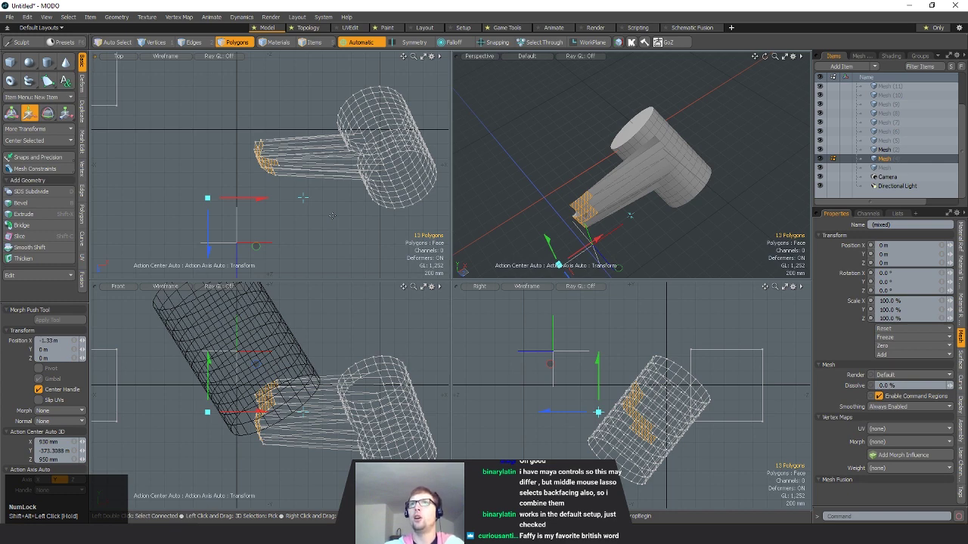
{"action": "key", "text": "ctrl+z"}
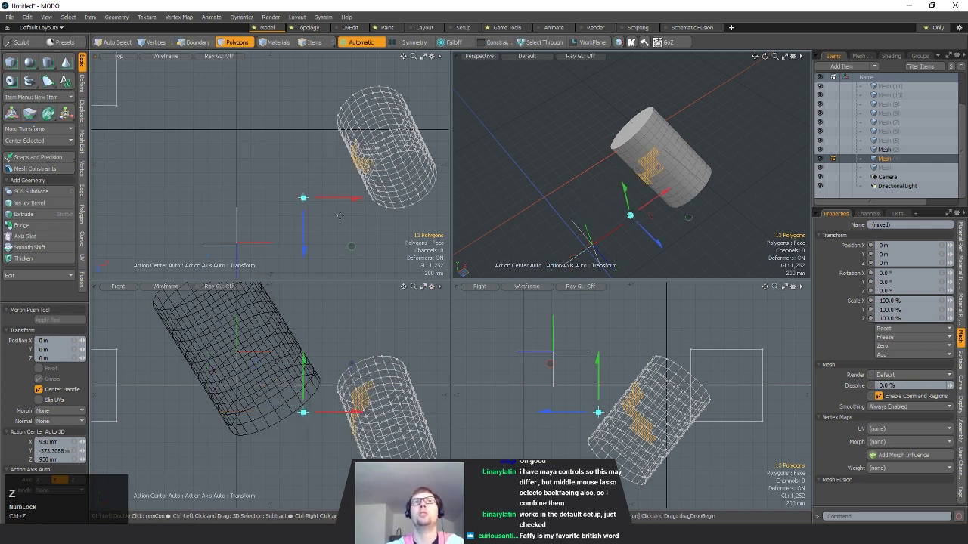
- Try moving the polygon patch about -535 mm in X and 600 mm in Z, undo it, and clear the selection
{"action": "left_click_drag", "start_coordinate": [292, 158], "coordinate": [295, 161]}
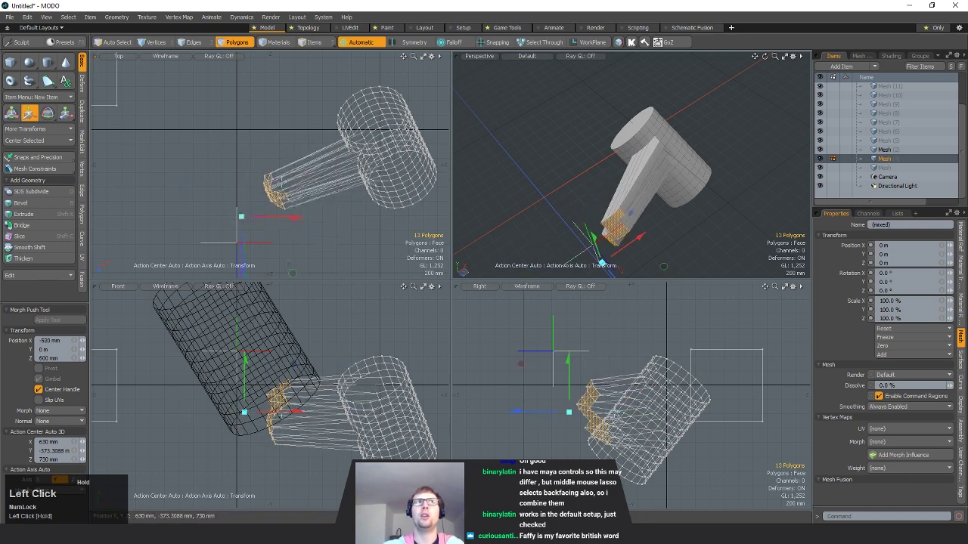
{"action": "key", "text": "ctrl+z"}
{"action": "left_click", "coordinate": [313, 139]}
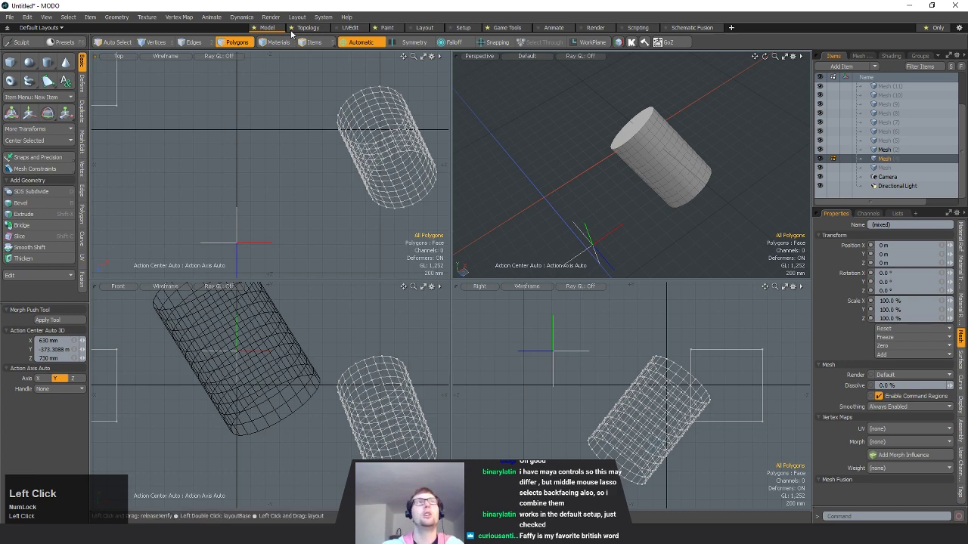
- Set the Action Center to Selection, select polygons on the cylinder's side, frame them, and activate the Move tool
{"action": "left_click_drag", "start_coordinate": [362, 43], "coordinate": [357, 71]}
{"action": "mouse_move", "coordinate": [640, 157]}
{"action": "left_mouse_down"}
{"action": "mouse_move", "coordinate": [655, 140]}
{"action": "mouse_move", "coordinate": [645, 160]}
{"action": "left_mouse_up"}
{"action": "key", "text": "shift+a"}
{"action": "mouse_move", "coordinate": [605, 219]}
{"action": "left_mouse_down", "text": "alt"}
{"action": "mouse_move", "coordinate": [643, 193]}
{"action": "mouse_move", "coordinate": [618, 198]}
{"action": "mouse_move", "coordinate": [624, 185]}
{"action": "mouse_move", "coordinate": [680, 177]}
{"action": "left_mouse_up", "text": "alt"}
{"action": "key", "text": "w"}
- Add neighbouring polygons to the strip selected on the cylinder's side and reactivate the Move tool
{"action": "key", "text": "space"}
{"action": "mouse_move", "coordinate": [741, 135]}
{"action": "left_mouse_down", "text": "shift"}
{"action": "mouse_move", "coordinate": [700, 90]}
{"action": "mouse_move", "coordinate": [730, 113]}
{"action": "left_mouse_up", "text": "shift"}
{"action": "mouse_move", "coordinate": [717, 176]}
{"action": "left_mouse_down", "text": "alt"}
{"action": "mouse_move", "coordinate": [697, 198]}
{"action": "mouse_move", "coordinate": [687, 111]}
{"action": "mouse_move", "coordinate": [649, 148]}
{"action": "mouse_move", "coordinate": [709, 157]}
{"action": "mouse_move", "coordinate": [644, 204]}
{"action": "mouse_move", "coordinate": [605, 197]}
{"action": "left_mouse_up", "text": "alt"}
{"action": "key", "text": "w"}
{"action": "key", "text": "space"}
{"action": "key", "text": "w"}
- Nudge the selected polygon strip with the selection-aligned Move handle, ending about -25 mm in Z, and drop the tool
{"action": "mouse_move", "coordinate": [680, 173]}
{"action": "left_mouse_down"}
{"action": "mouse_move", "coordinate": [623, 181]}
{"action": "mouse_move", "coordinate": [677, 175]}
{"action": "left_mouse_up"}
{"action": "left_click_drag", "start_coordinate": [677, 175], "coordinate": [719, 133], "text": "alt"}
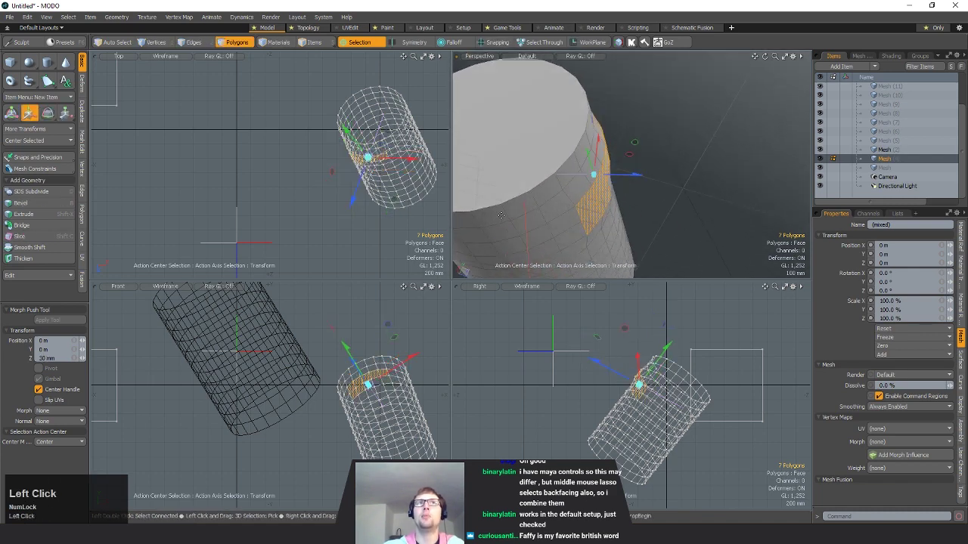
{"action": "left_click_drag", "start_coordinate": [697, 188], "coordinate": [697, 186]}
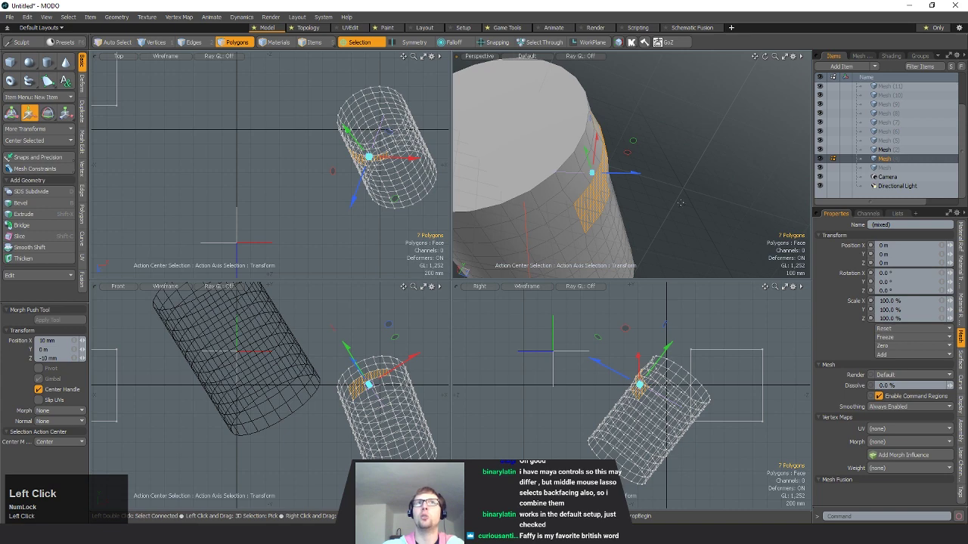
{"action": "mouse_move", "coordinate": [632, 176]}
{"action": "left_mouse_down"}
{"action": "mouse_move", "coordinate": [614, 172]}
{"action": "mouse_move", "coordinate": [634, 173]}
{"action": "left_mouse_up"}
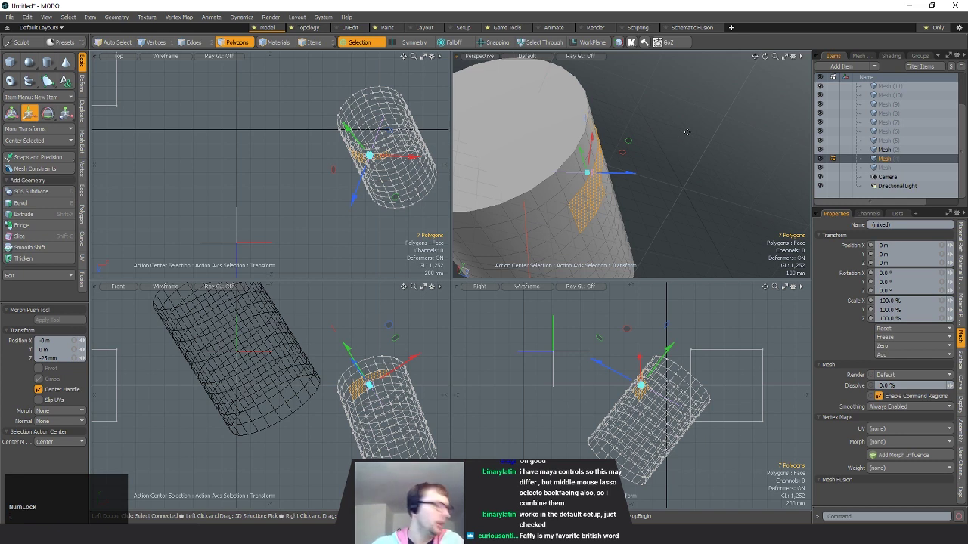
{"action": "left_click_drag", "start_coordinate": [630, 152], "coordinate": [640, 142], "text": "alt+shift"}
{"action": "key", "text": "space"}
- Set the Action Center to Local, try moving polygons on the cylinder's side about 245 mm along local Z, undo it, and clear the selection
{"action": "left_click", "coordinate": [368, 43]}
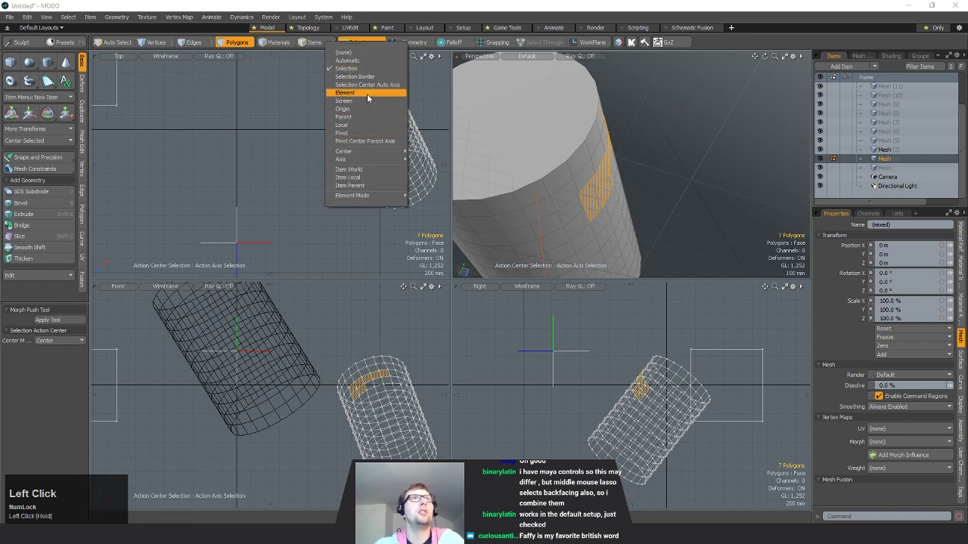
{"action": "left_click", "coordinate": [357, 124]}
{"action": "mouse_move", "coordinate": [609, 241]}
{"action": "left_mouse_down"}
{"action": "mouse_move", "coordinate": [633, 216]}
{"action": "mouse_move", "coordinate": [594, 162]}
{"action": "mouse_move", "coordinate": [614, 185]}
{"action": "mouse_move", "coordinate": [657, 203]}
{"action": "mouse_move", "coordinate": [686, 183]}
{"action": "mouse_move", "coordinate": [669, 204]}
{"action": "left_mouse_up"}
{"action": "key", "text": "w"}
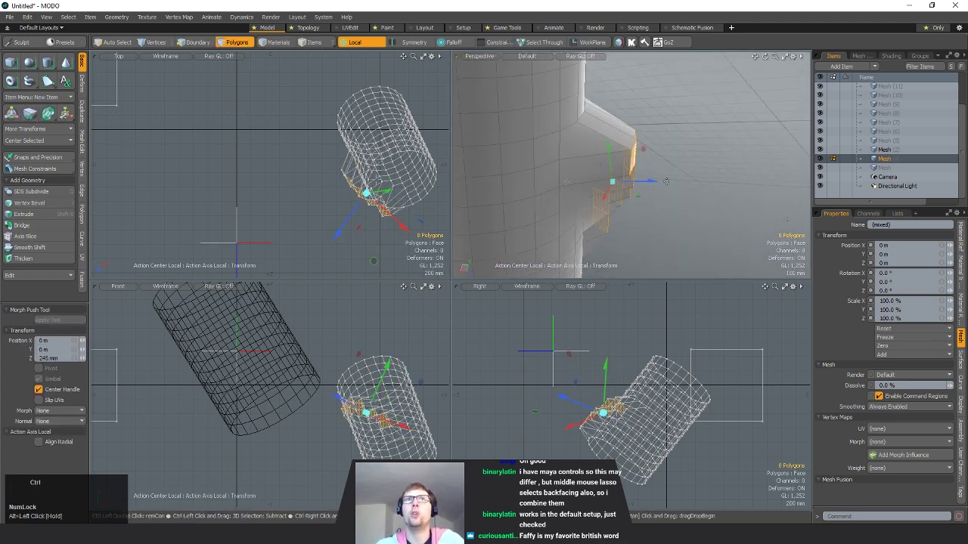
{"action": "key", "text": "ctrl+z"}
{"action": "key", "text": "q"}
{"action": "left_click", "coordinate": [663, 190]}
- Select a strip of three adjacent polygons on the cylinder's side
{"action": "mouse_move", "coordinate": [663, 190]}
{"action": "left_mouse_down", "text": "alt"}
{"action": "mouse_move", "coordinate": [611, 198]}
{"action": "mouse_move", "coordinate": [579, 189]}
{"action": "left_mouse_up", "text": "alt"}
{"action": "left_click_drag", "start_coordinate": [715, 193], "coordinate": [678, 169], "text": "alt"}
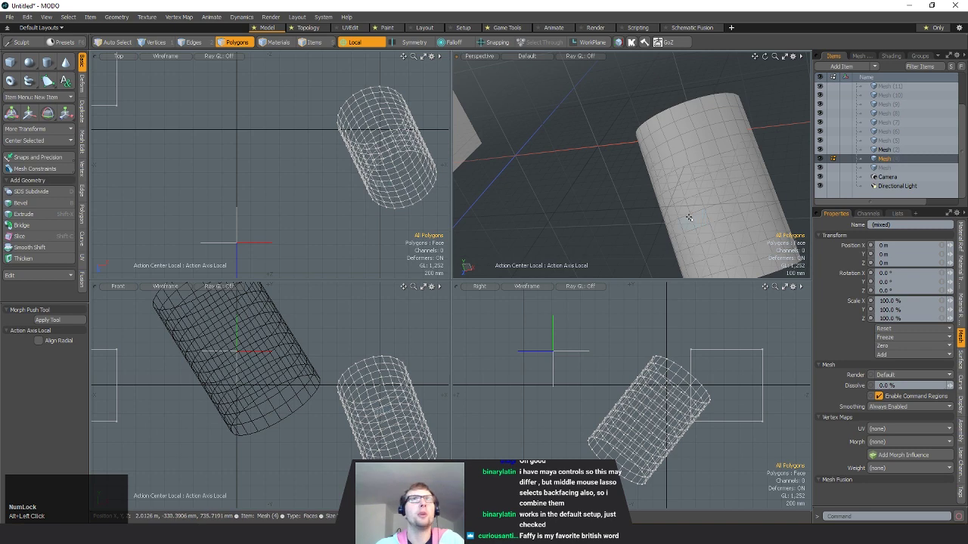
{"action": "left_click_drag", "start_coordinate": [725, 216], "coordinate": [631, 202], "text": "alt"}
{"action": "left_click_drag", "start_coordinate": [631, 203], "coordinate": [669, 203], "text": "ctrl+alt"}
{"action": "left_click_drag", "start_coordinate": [692, 158], "coordinate": [651, 201]}
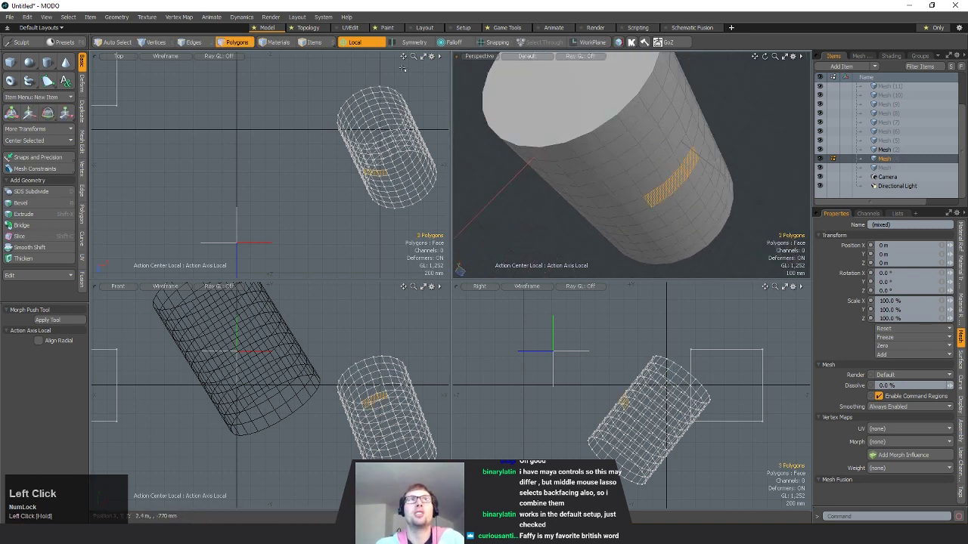
- Set the Action Center to Element, select a single polygon on the cylinder's side, and activate the Move tool
{"action": "left_click", "coordinate": [359, 43]}
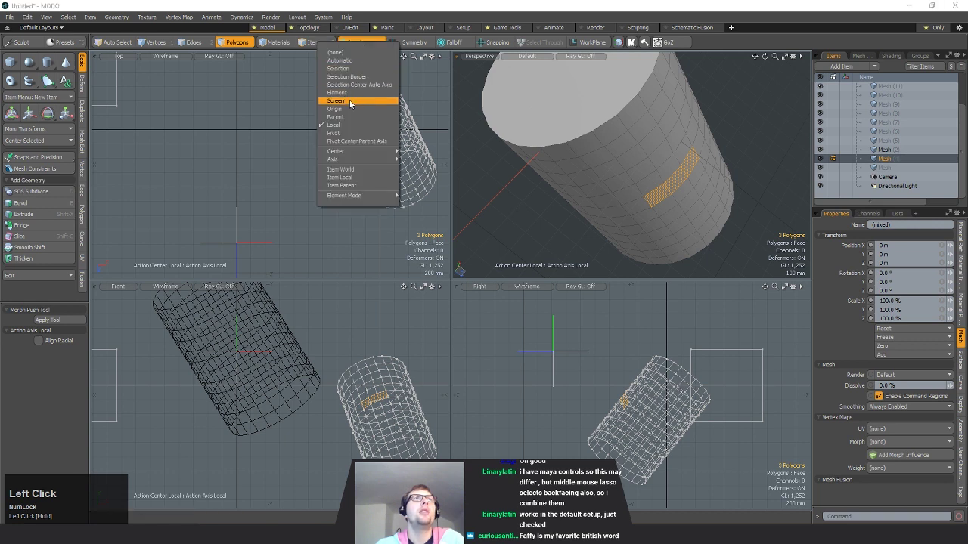
{"action": "left_click", "coordinate": [344, 92]}
{"action": "left_click", "coordinate": [683, 150]}
{"action": "key", "text": "w"}
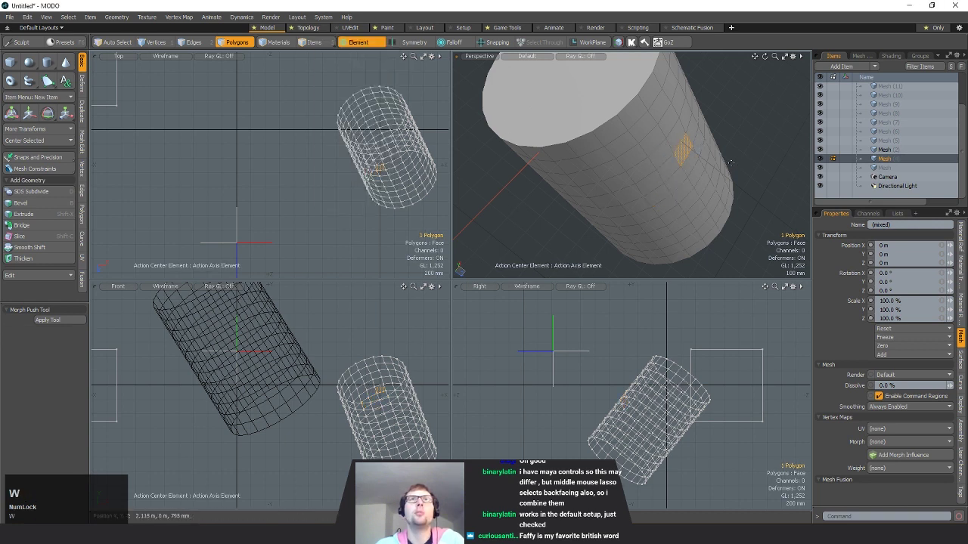
- Snap the Move handle to several different elements on the cylinder's side while keeping the single polygon selected
{"action": "left_click", "coordinate": [683, 148]}
{"action": "left_click_drag", "start_coordinate": [747, 157], "coordinate": [690, 224], "text": "alt"}
{"action": "left_click", "coordinate": [686, 143]}
{"action": "left_click", "coordinate": [694, 226]}
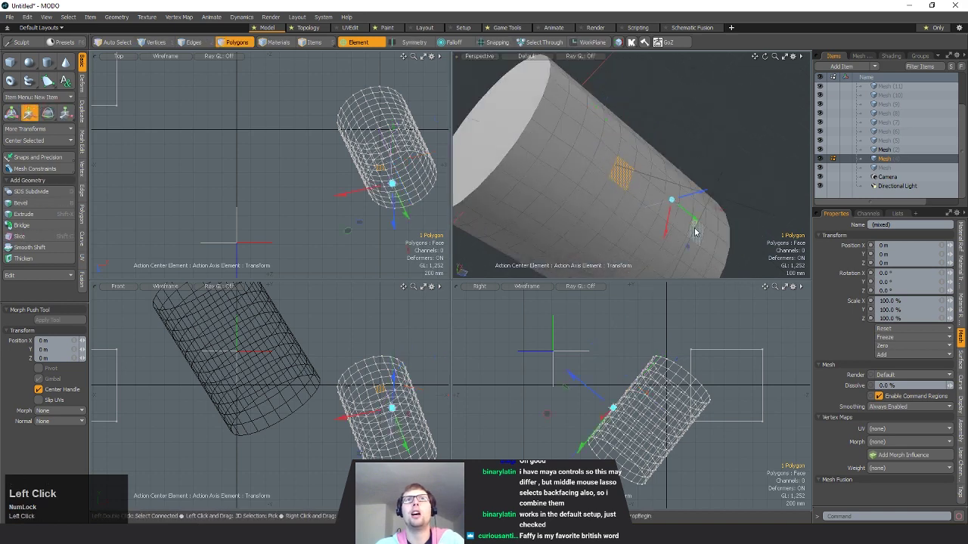
{"action": "left_click", "coordinate": [693, 239]}
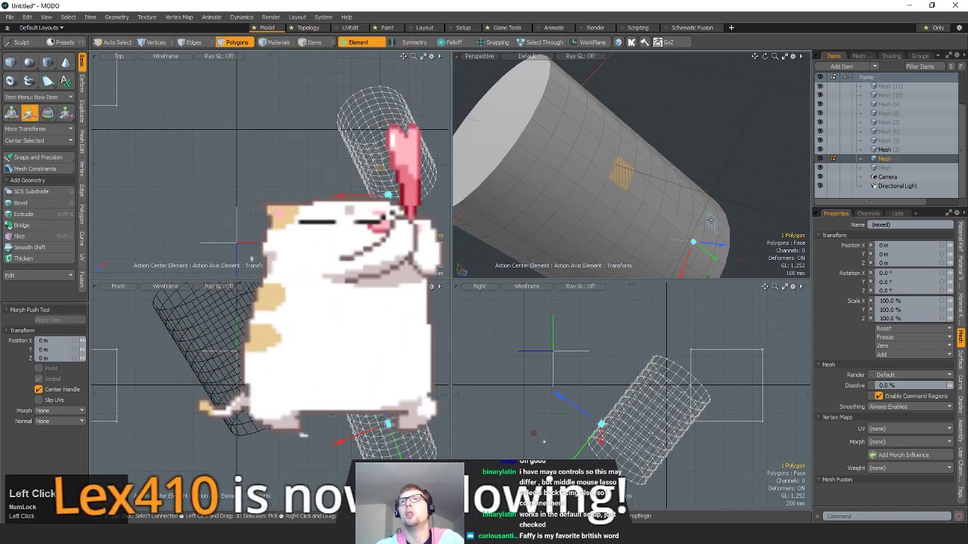
- Reposition the Move handle on other elements along the cylinder's side and upper surface, keeping the single polygon selected
{"action": "left_click_drag", "start_coordinate": [620, 162], "coordinate": [673, 189], "text": "alt"}
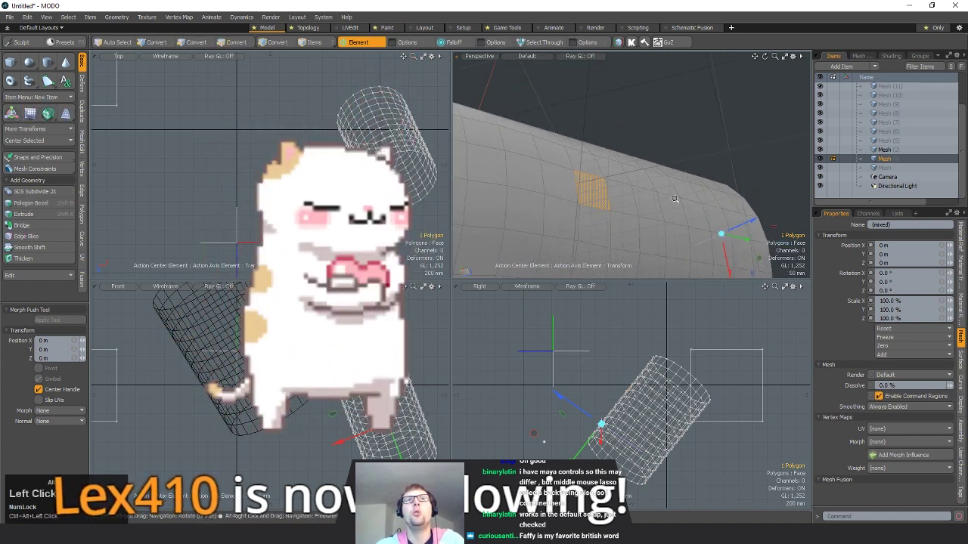
{"action": "left_click", "coordinate": [629, 111]}
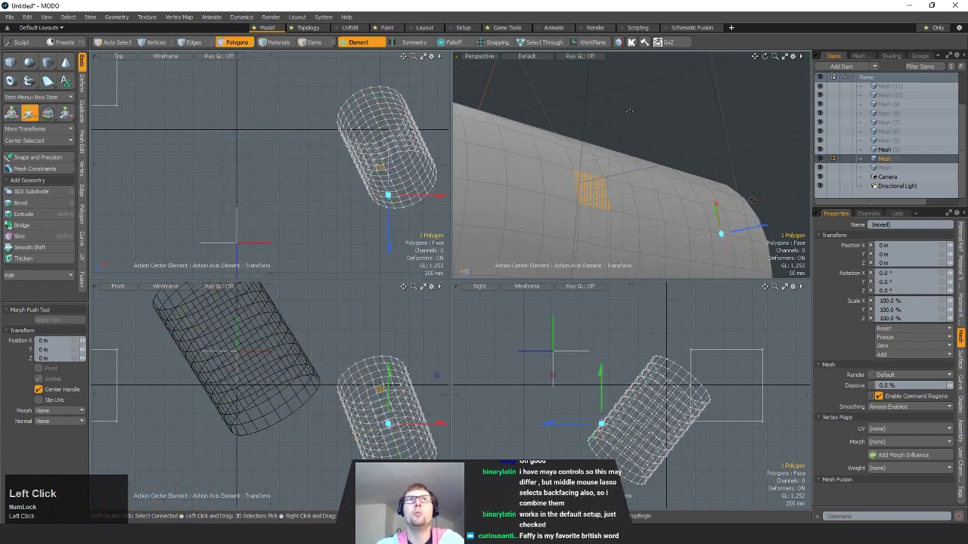
{"action": "left_click", "coordinate": [636, 207]}
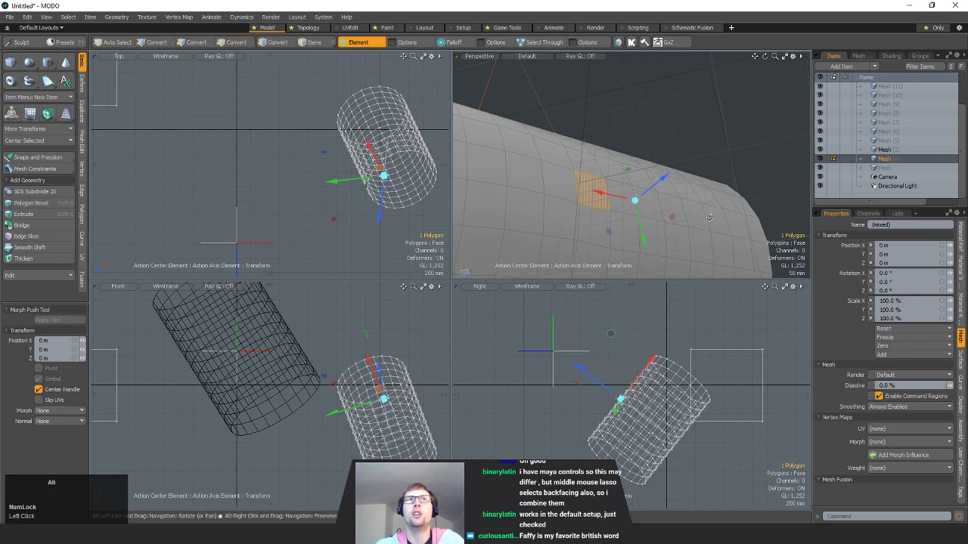
{"action": "left_click_drag", "start_coordinate": [630, 196], "coordinate": [735, 211], "text": "alt"}
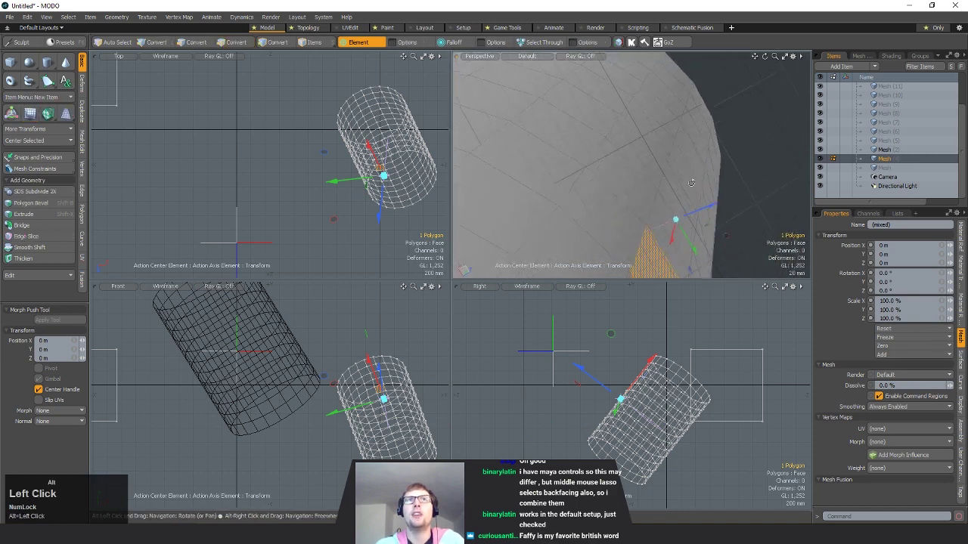
{"action": "left_click", "coordinate": [624, 177]}
{"action": "left_click", "coordinate": [561, 130]}
{"action": "left_click_drag", "start_coordinate": [509, 166], "coordinate": [609, 182], "text": "alt+shift"}
{"action": "left_click", "coordinate": [601, 145]}
{"action": "left_click", "coordinate": [559, 160]}
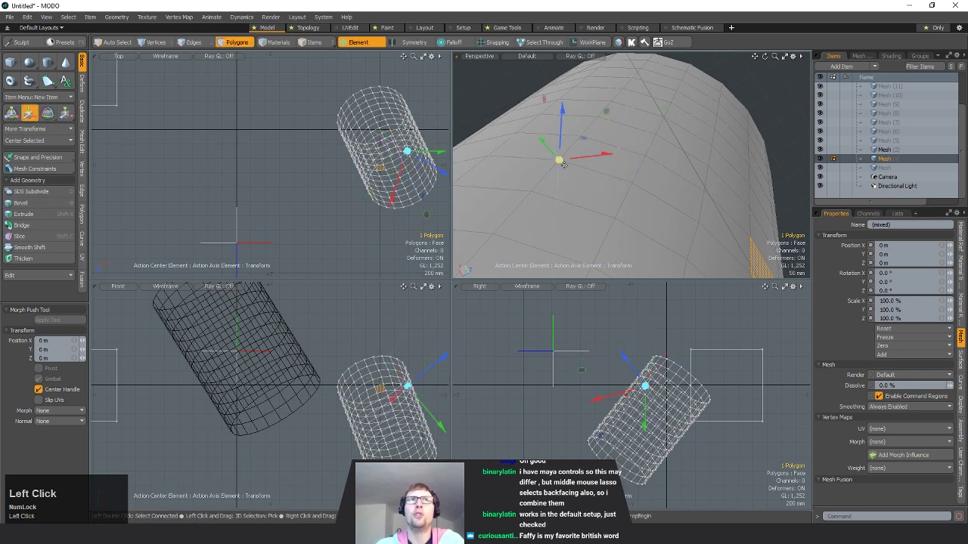
- Align the Move handle to an element near the cylinder's end, try moving the selected polygon about 230 mm along Z, and undo it
{"action": "left_click_drag", "start_coordinate": [559, 161], "coordinate": [586, 200], "text": "ctrl+alt"}
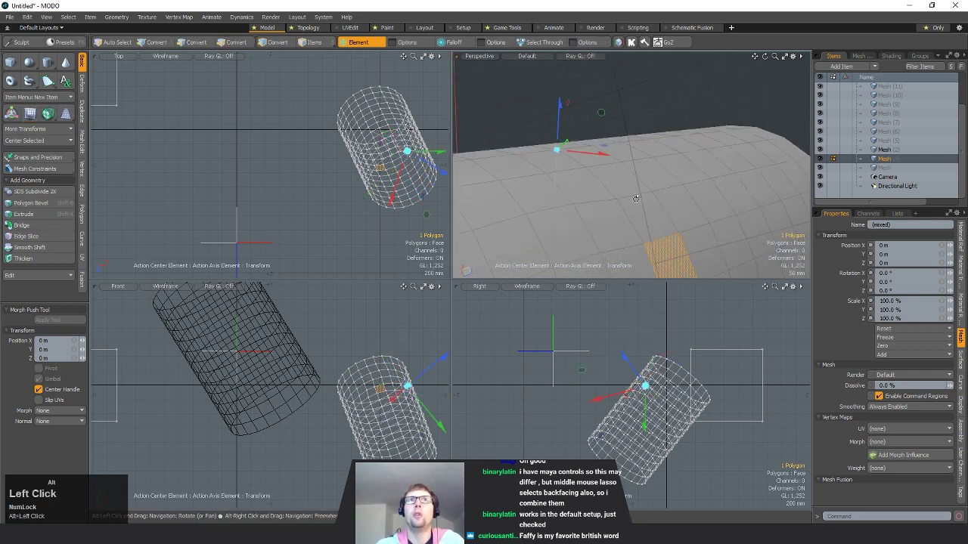
{"action": "left_click_drag", "start_coordinate": [707, 249], "coordinate": [662, 222], "text": "ctrl+alt"}
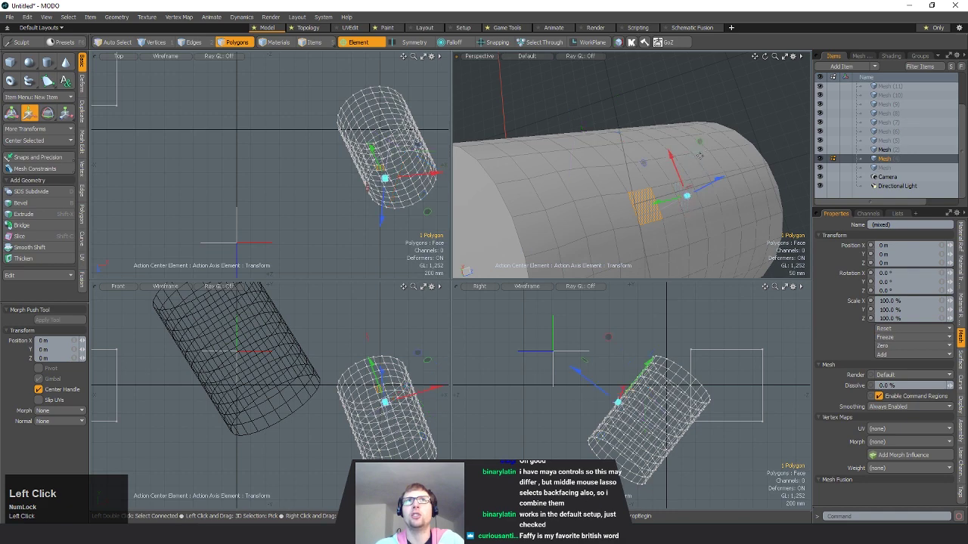
{"action": "left_click", "coordinate": [644, 160]}
{"action": "left_click", "coordinate": [535, 186]}
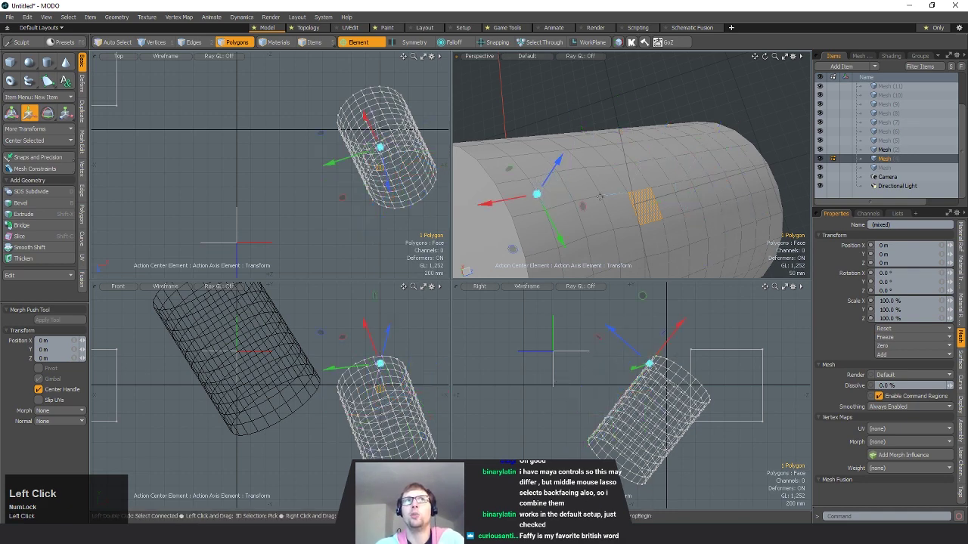
{"action": "left_click_drag", "start_coordinate": [559, 158], "coordinate": [665, 176]}
{"action": "left_click", "coordinate": [725, 159]}
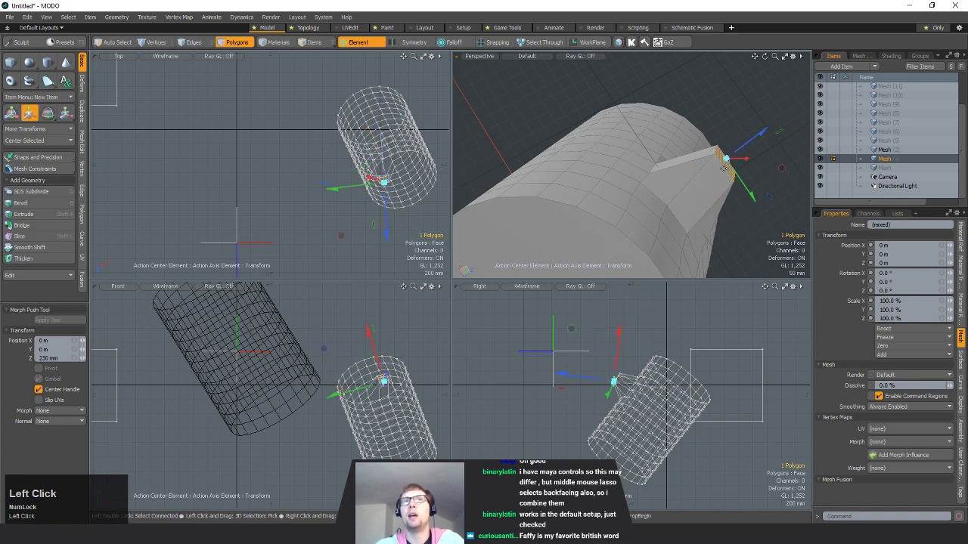
{"action": "left_click_drag", "start_coordinate": [723, 168], "coordinate": [625, 164], "text": "alt"}
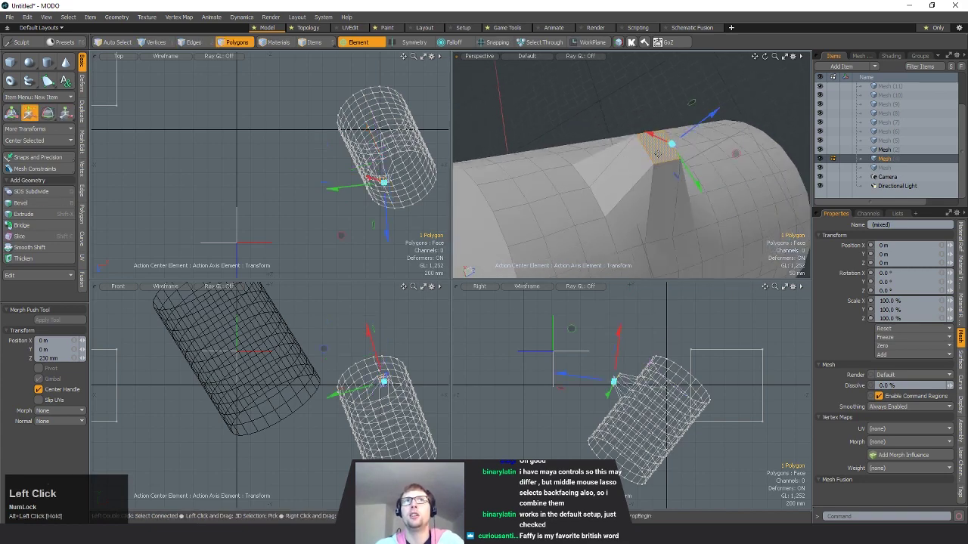
{"action": "key", "text": "ctrl+z"}
- Place the Move handle on a few more side elements, then drop the tool and clear the polygon selection
{"action": "left_click", "coordinate": [610, 169]}
{"action": "left_click", "coordinate": [690, 155]}
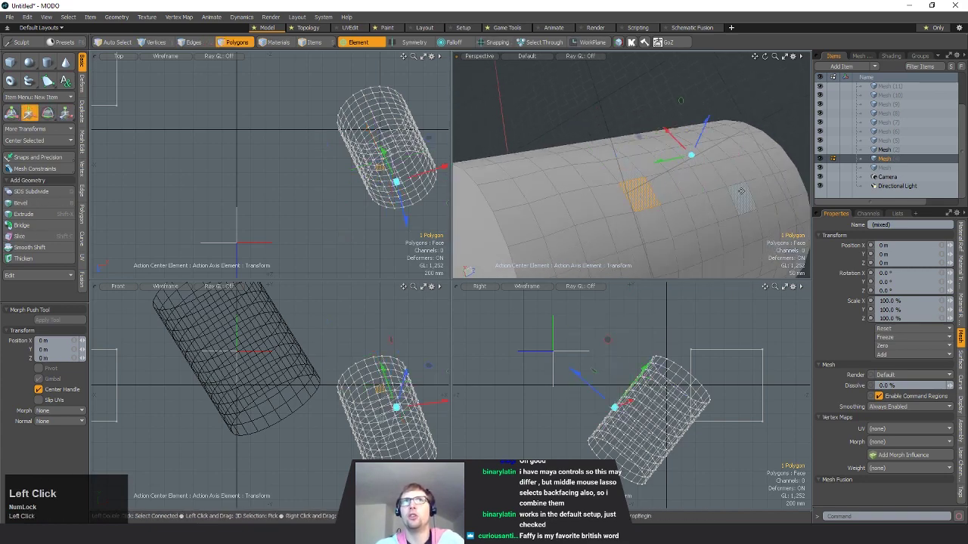
{"action": "left_click", "coordinate": [741, 192]}
{"action": "left_click_drag", "start_coordinate": [742, 192], "coordinate": [477, 135], "text": "alt"}
{"action": "left_click_drag", "start_coordinate": [641, 170], "coordinate": [522, 106], "text": "alt"}
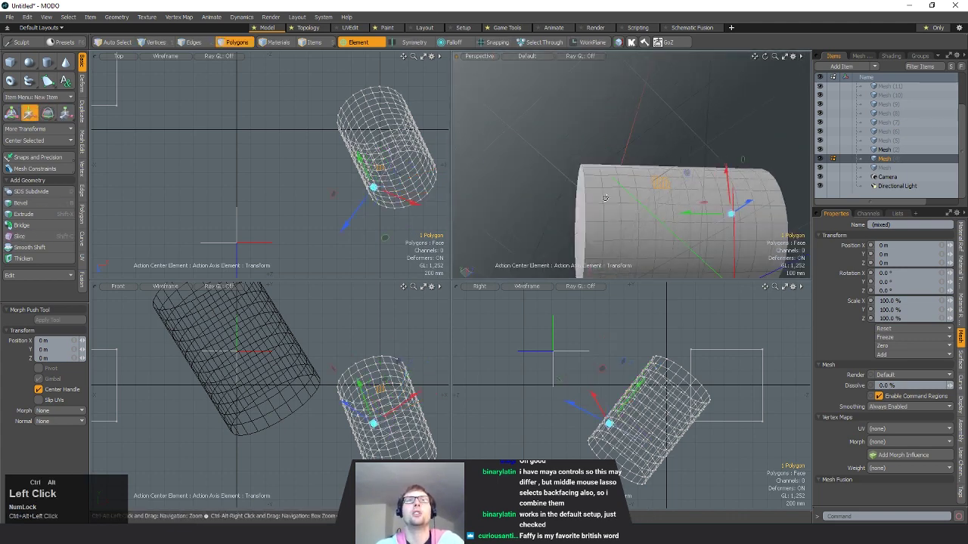
{"action": "key", "text": "space"}
{"action": "left_click", "coordinate": [520, 103]}
- Set the Action Center to Origin and activate the Scale tool on all polygons
{"action": "mouse_move", "coordinate": [610, 180]}
{"action": "left_mouse_down", "text": "alt"}
{"action": "mouse_move", "coordinate": [641, 197]}
{"action": "mouse_move", "coordinate": [625, 168]}
{"action": "left_mouse_up", "text": "alt"}
{"action": "left_click", "coordinate": [358, 43]}
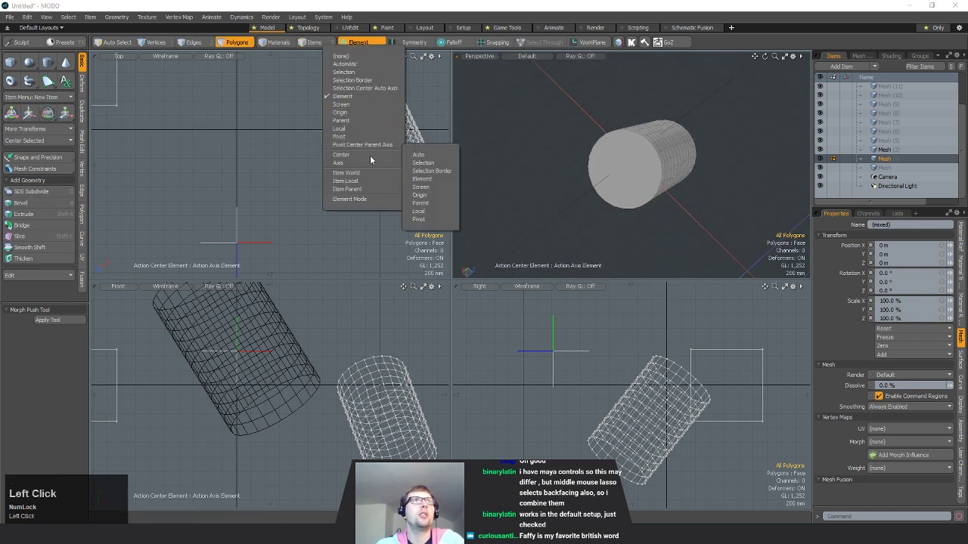
{"action": "left_click", "coordinate": [346, 112]}
{"action": "left_click_drag", "start_coordinate": [639, 168], "coordinate": [545, 162], "text": "ctrl+alt"}
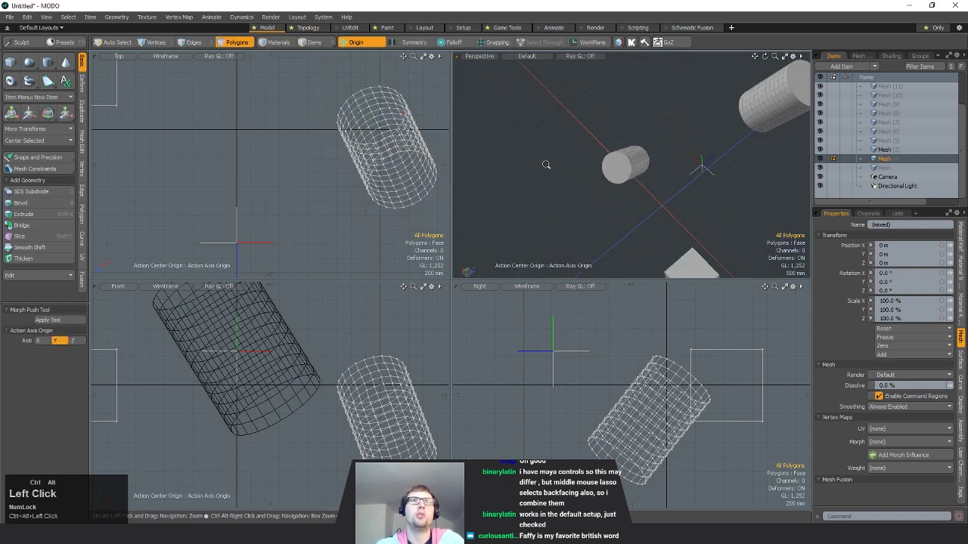
{"action": "left_click_drag", "start_coordinate": [691, 216], "coordinate": [731, 175], "text": "alt+shift"}
{"action": "key", "text": "w"}
{"action": "key", "text": "r"}
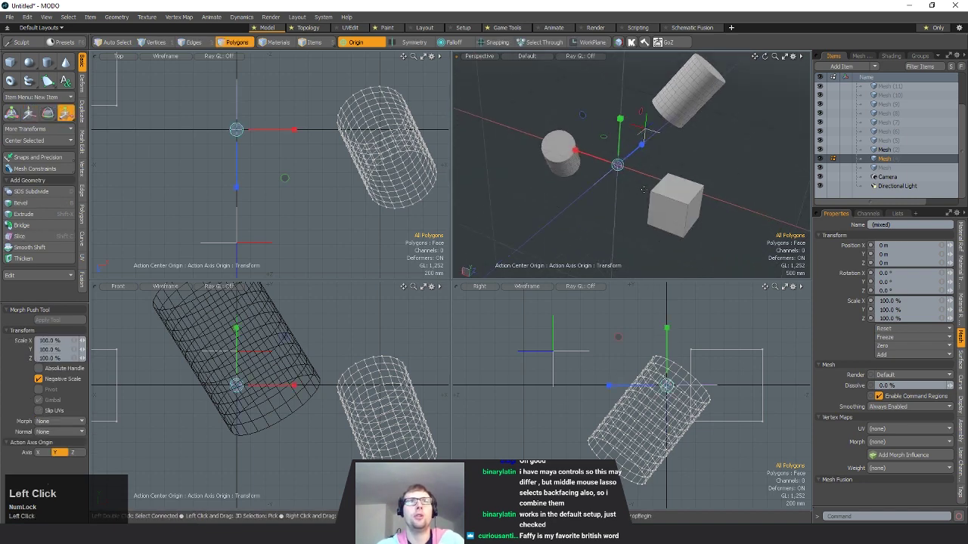
- Try scaling the meshes along X about the world origin, and undo it
{"action": "left_click_drag", "start_coordinate": [643, 189], "coordinate": [628, 202], "text": "alt"}
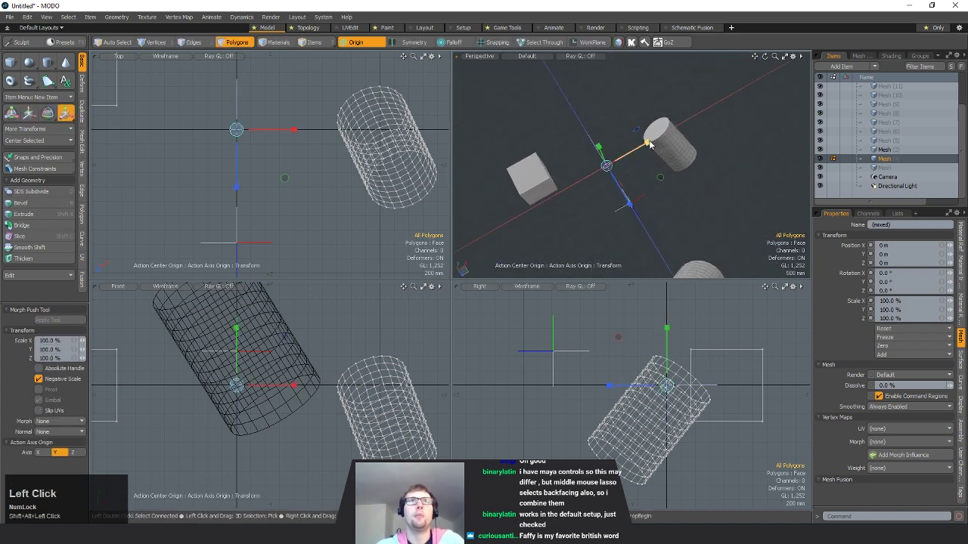
{"action": "left_click_drag", "start_coordinate": [650, 143], "coordinate": [678, 134]}
{"action": "key", "text": "ctrl+z"}
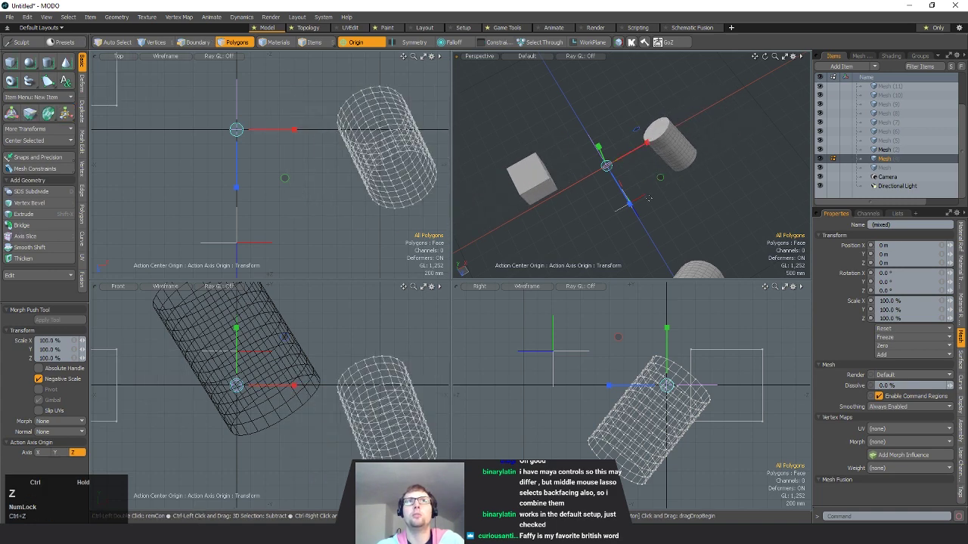
- Move all the meshes together across the ground plane using the Origin action center, and drop the Move tool
{"action": "key", "text": "w"}
{"action": "left_click_drag", "start_coordinate": [622, 170], "coordinate": [742, 179]}
{"action": "key", "text": "w"}
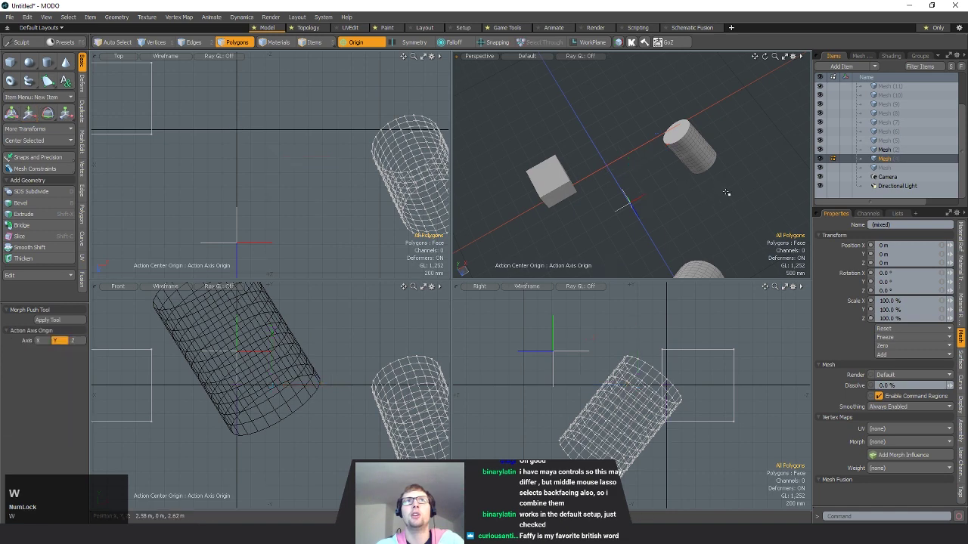
- Switch to vertex selection mode, activate the Move tool at the origin, and drop it without moving the meshes
{"action": "key", "text": "space"}
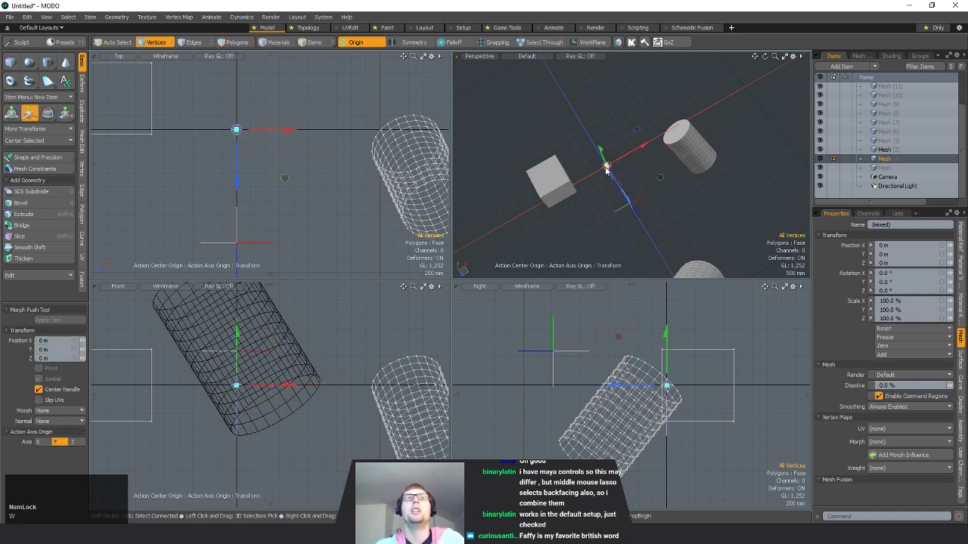
{"action": "left_click", "coordinate": [681, 171]}
{"action": "key", "text": "ctrl+z"}
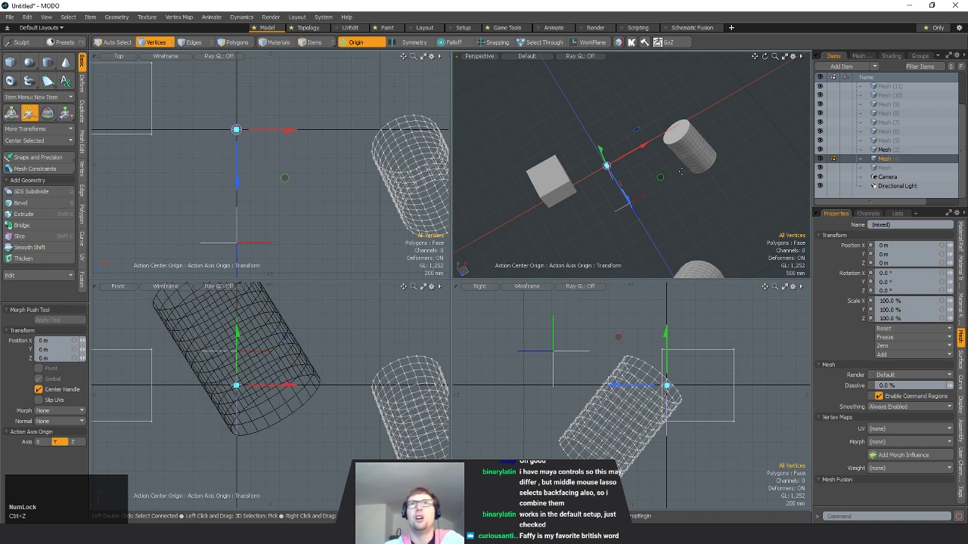
{"action": "left_click", "coordinate": [620, 211]}
{"action": "left_click_drag", "start_coordinate": [709, 231], "coordinate": [756, 202], "text": "alt"}
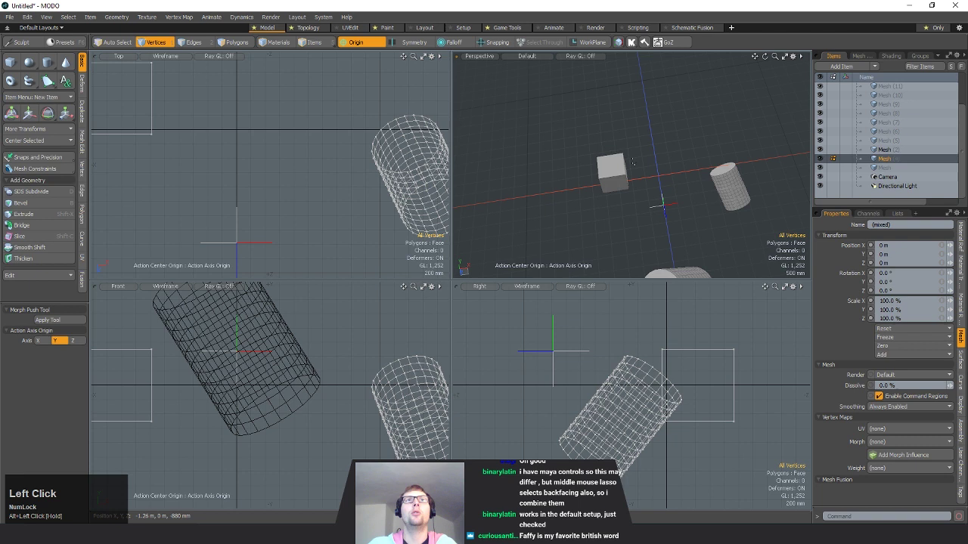
- Reset the Action Center to (none), and toggle Automatic on and off again
{"action": "left_click", "coordinate": [354, 42]}
{"action": "left_click", "coordinate": [350, 52]}
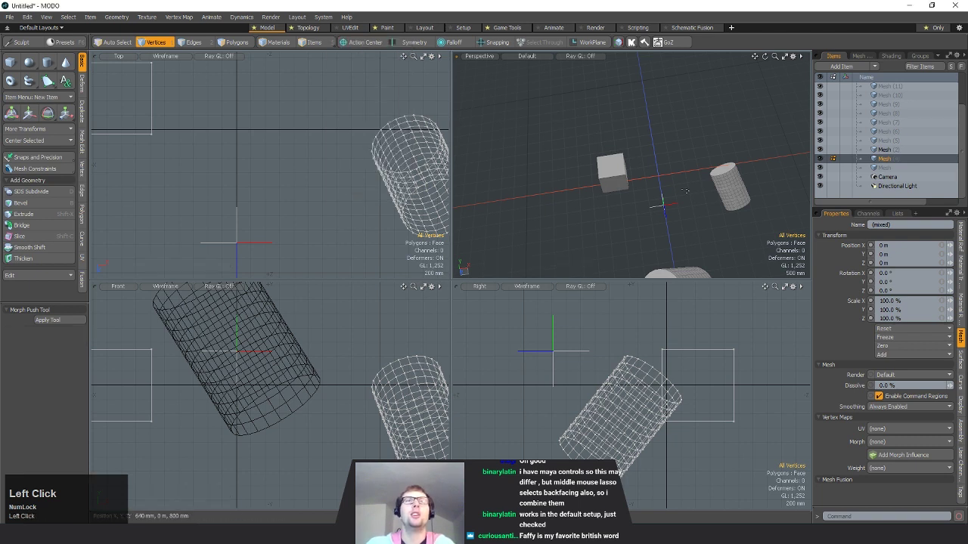
{"action": "left_click_drag", "start_coordinate": [692, 200], "coordinate": [728, 202], "text": "alt"}
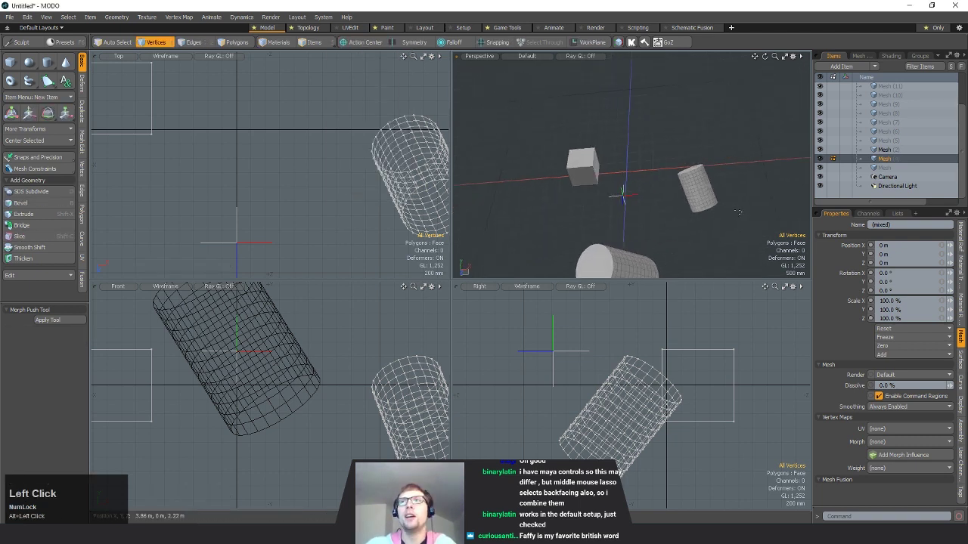
{"action": "key", "text": "alt+a"}
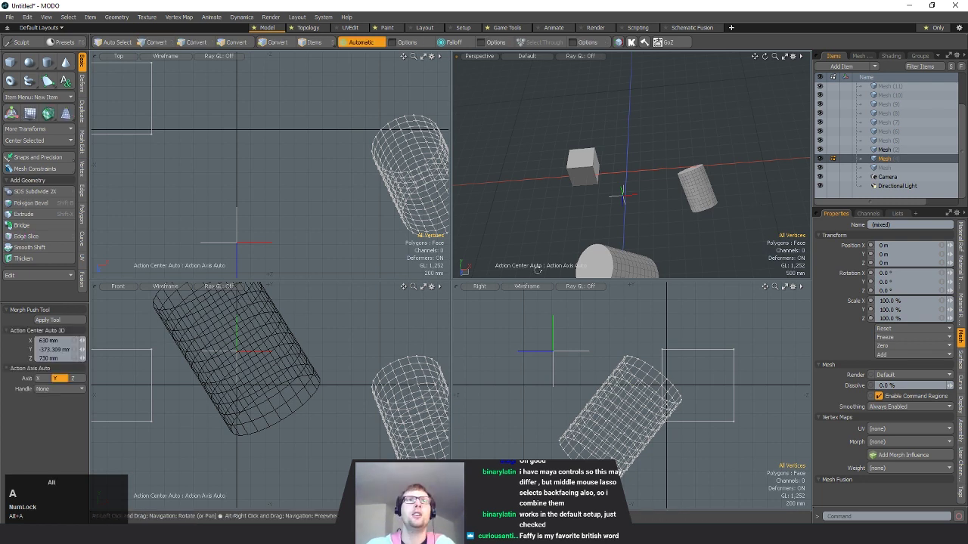
{"action": "left_click_drag", "start_coordinate": [658, 239], "coordinate": [540, 301], "text": "alt"}
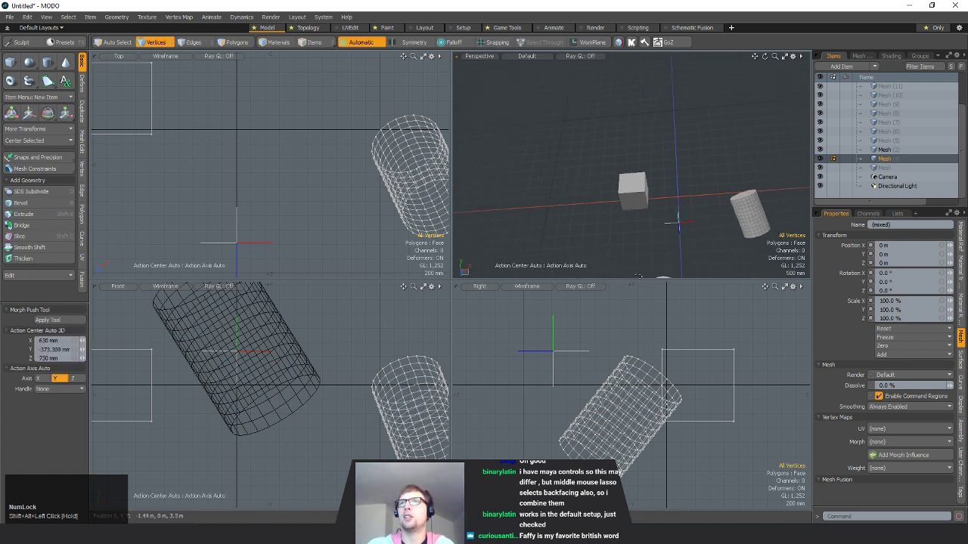
{"action": "key", "text": "alt+a"}
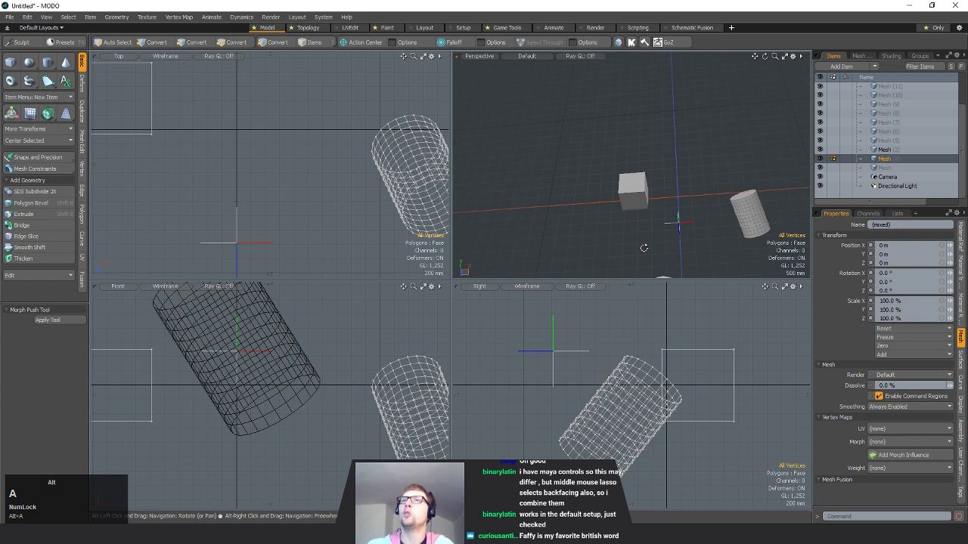
- Cycle the Action Center through Selection, Local and Pivot using the customised shortcuts
{"action": "key", "text": "alt+a"}
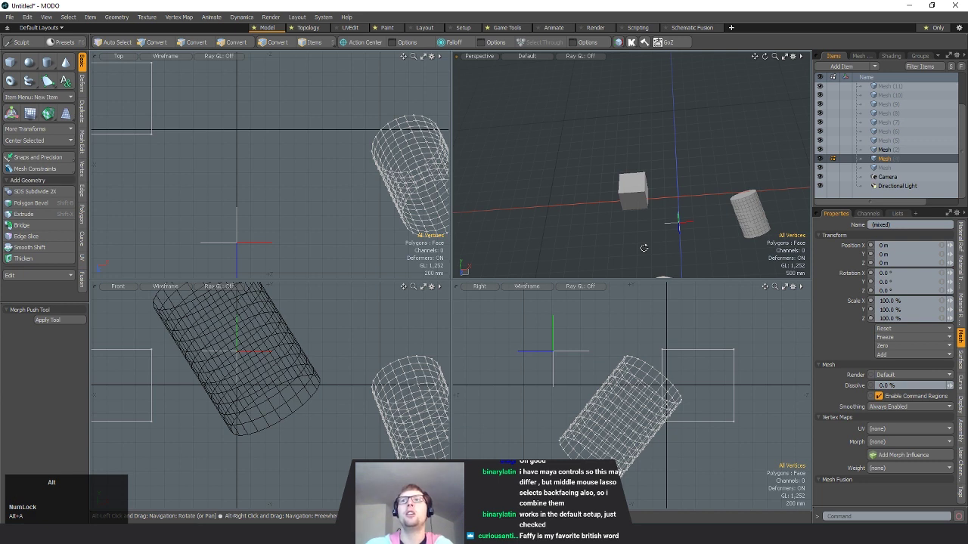
{"action": "key", "text": "alt+s"}
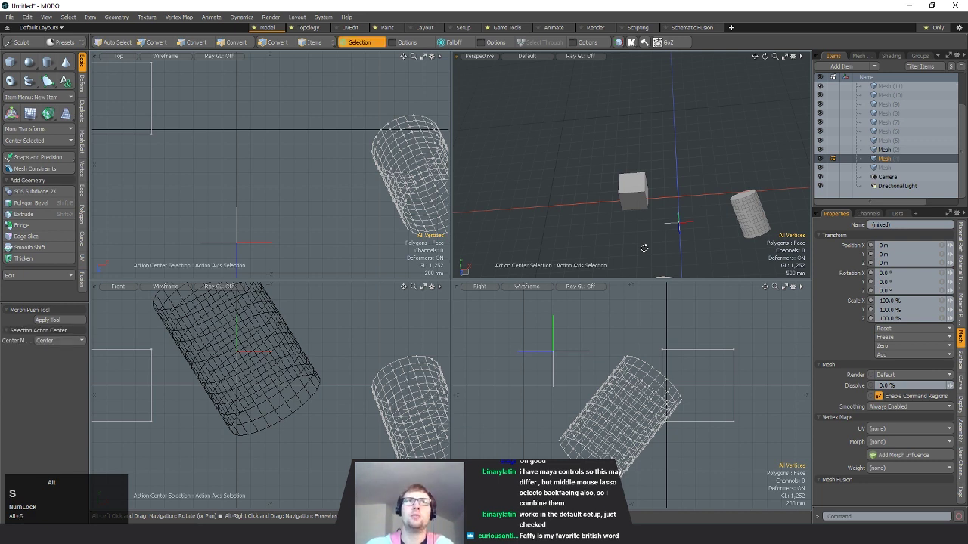
{"action": "key", "text": "alt+x"}
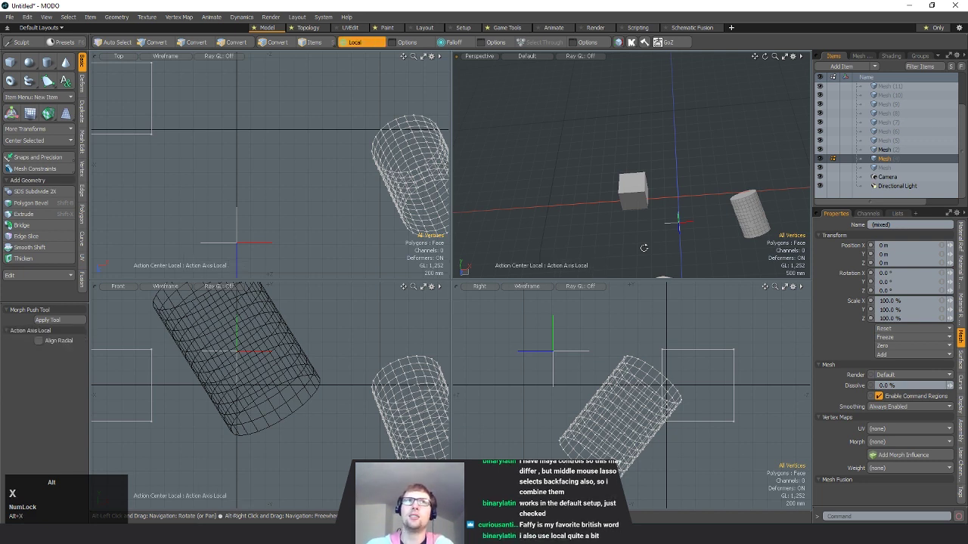
{"action": "key", "text": "alt+e"}
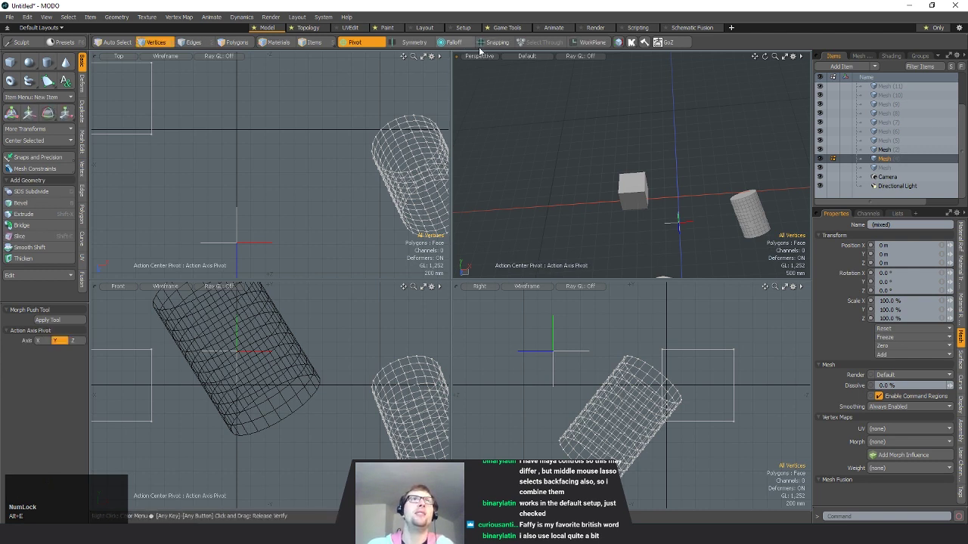
- Switch to edge selection mode and set the Action Center to Automatic
{"action": "left_click_drag", "start_coordinate": [564, 191], "coordinate": [632, 212], "text": "alt"}
{"action": "key", "text": "space"}
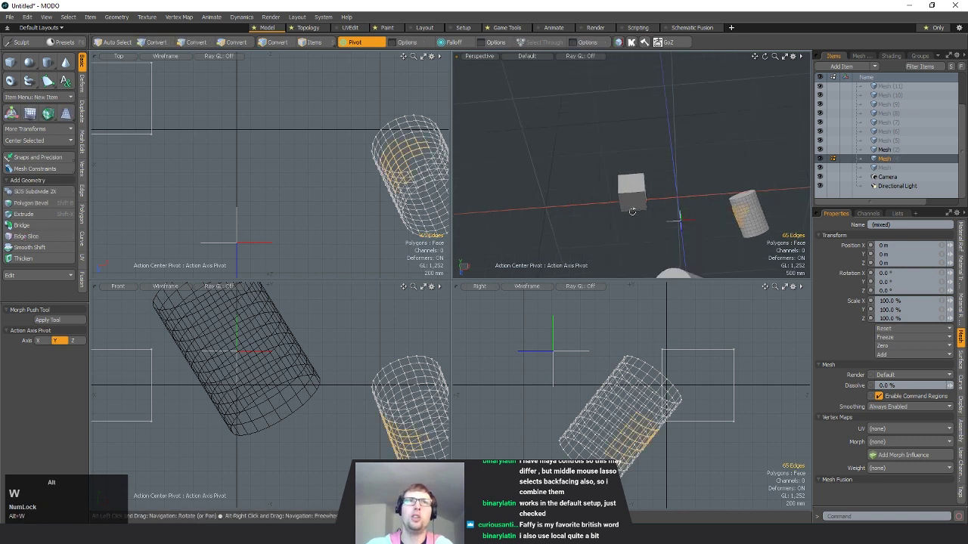
{"action": "key", "text": "alt+a"}
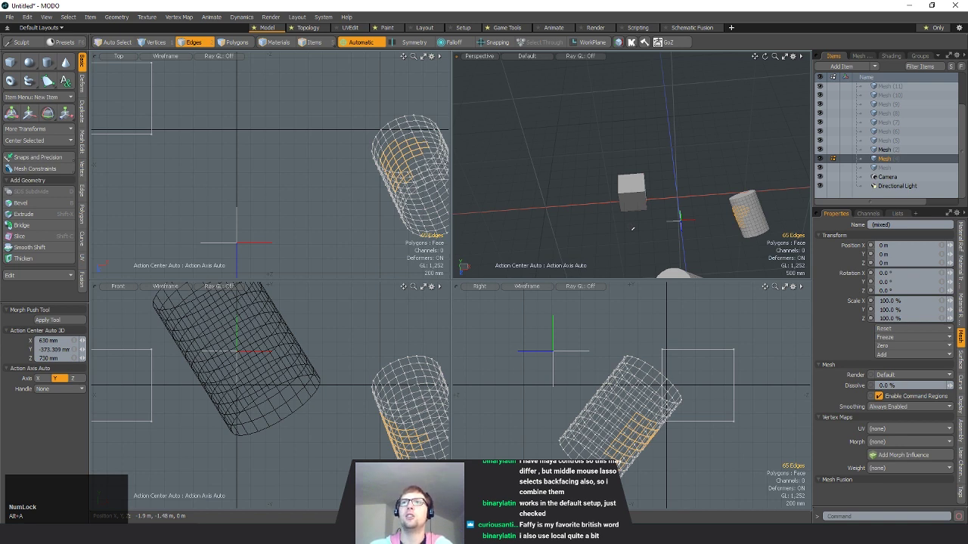
- Open the Quick-Access Popover and move it above the cube in the perspective view
{"action": "left_click_drag", "start_coordinate": [661, 226], "coordinate": [658, 231], "text": "alt"}
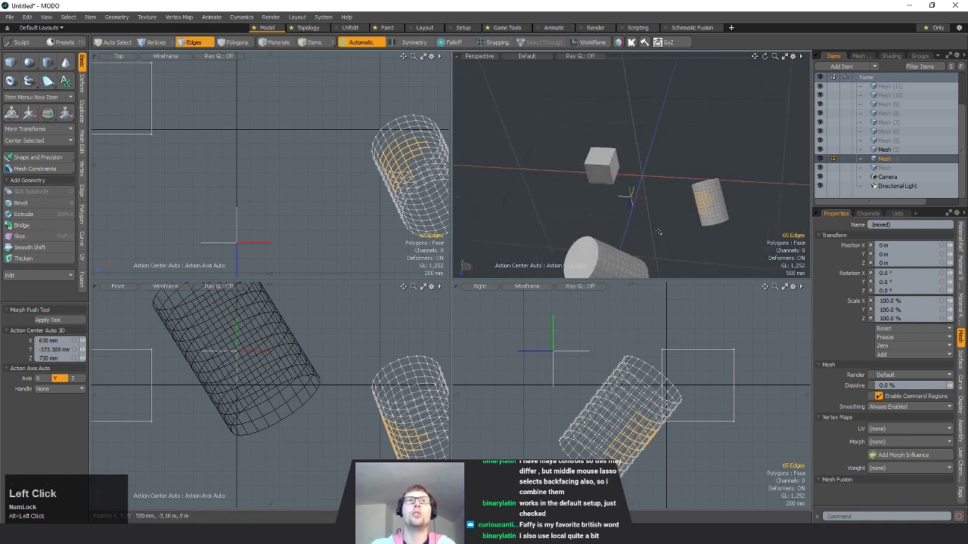
{"action": "key", "text": "space"}
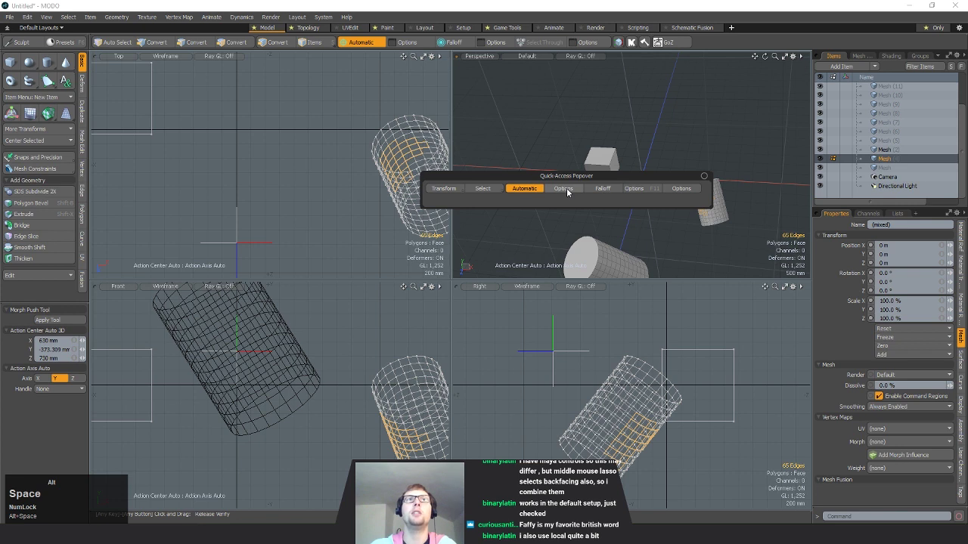
{"action": "left_click_drag", "start_coordinate": [567, 175], "coordinate": [630, 88]}
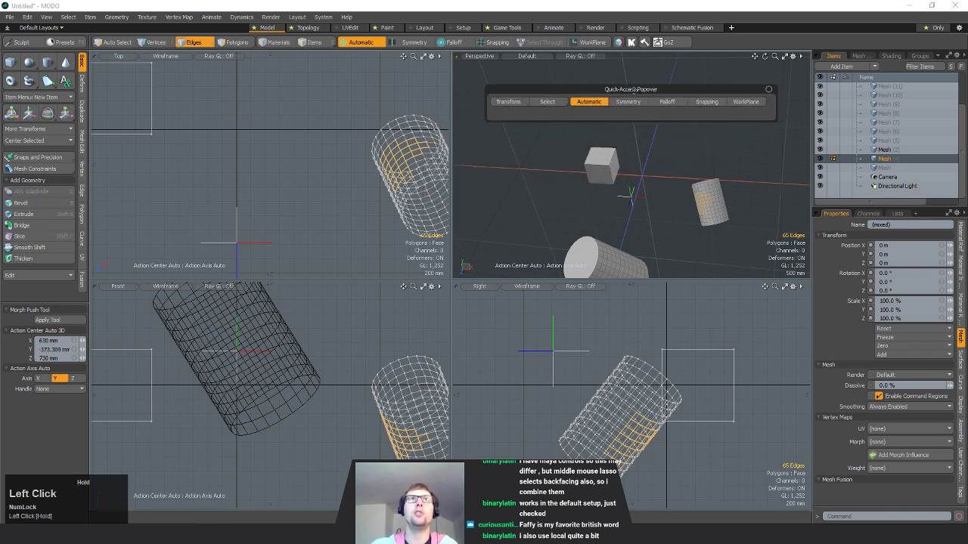
- Test the Element Action Center with the Move tool on the small cylinder, and clear it together with the edge selection
{"action": "left_click", "coordinate": [595, 107]}
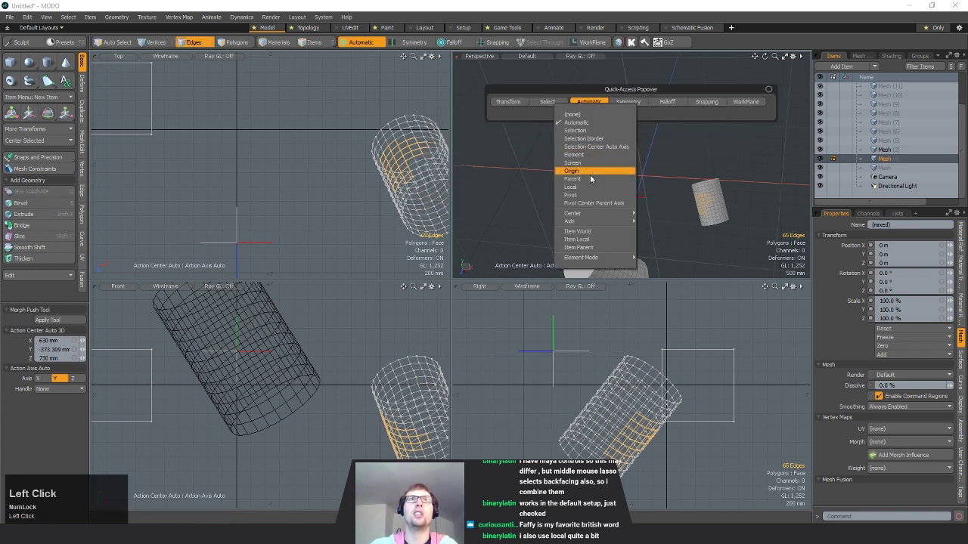
{"action": "left_click", "coordinate": [587, 150]}
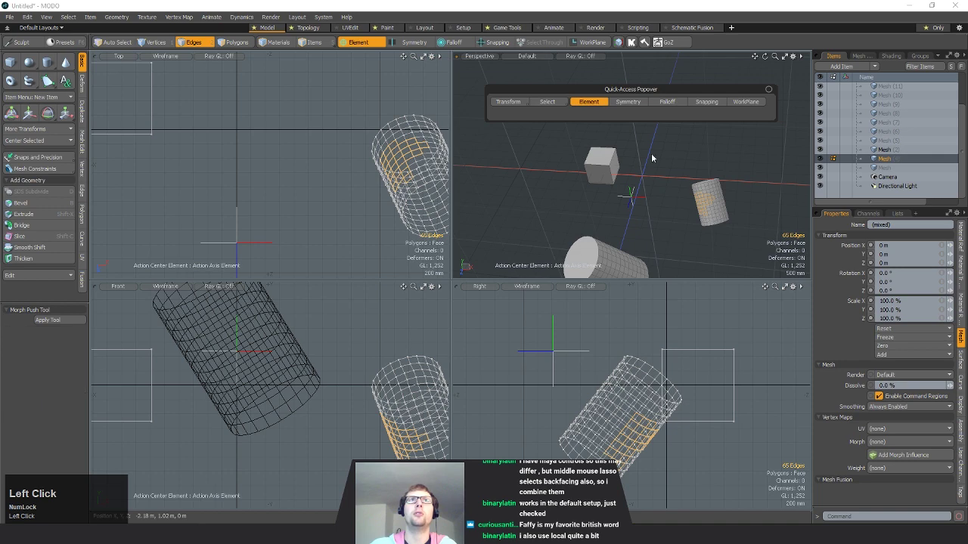
{"action": "left_click", "coordinate": [632, 209], "text": "alt"}
{"action": "left_click_drag", "start_coordinate": [632, 209], "coordinate": [710, 193], "text": "alt"}
{"action": "key", "text": "w"}
{"action": "left_click", "coordinate": [713, 191]}
{"action": "key", "text": "Escape"}
{"action": "left_click_drag", "start_coordinate": [620, 178], "coordinate": [622, 204], "text": "alt"}
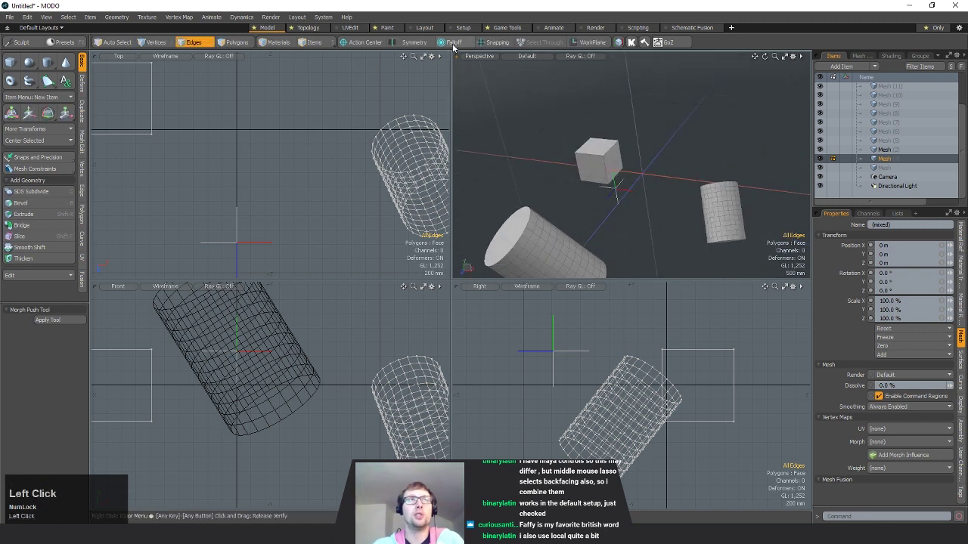
- Look over the available Falloff types, and try to lasso vertices near the large cylinder's rim in vertex selection mode
{"action": "left_click", "coordinate": [452, 43]}
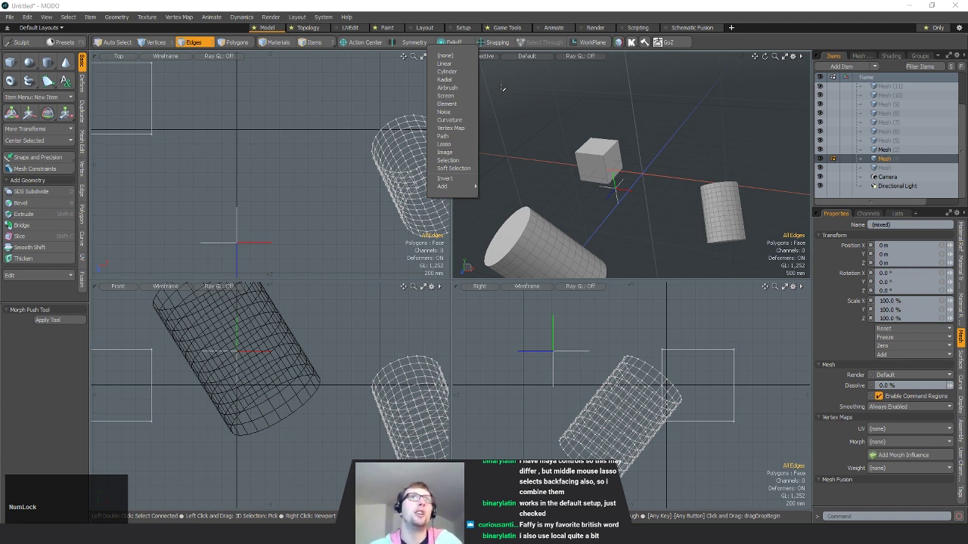
{"action": "left_click_drag", "start_coordinate": [631, 182], "coordinate": [701, 127], "text": "alt+shift"}
{"action": "key", "text": "space"}
{"action": "key", "text": "space"}
{"action": "right_click_drag", "start_coordinate": [598, 134], "coordinate": [640, 175]}
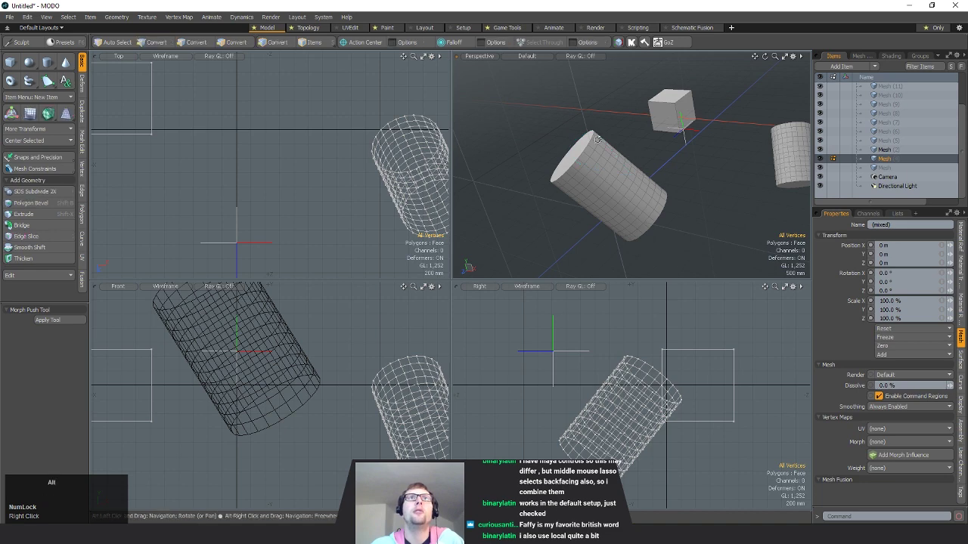
- Make the large cylinder the active mesh and lasso-select a patch of vertices on its side near the rim
{"action": "left_click", "coordinate": [597, 140]}
{"action": "key", "text": "3"}
{"action": "key", "text": "1"}
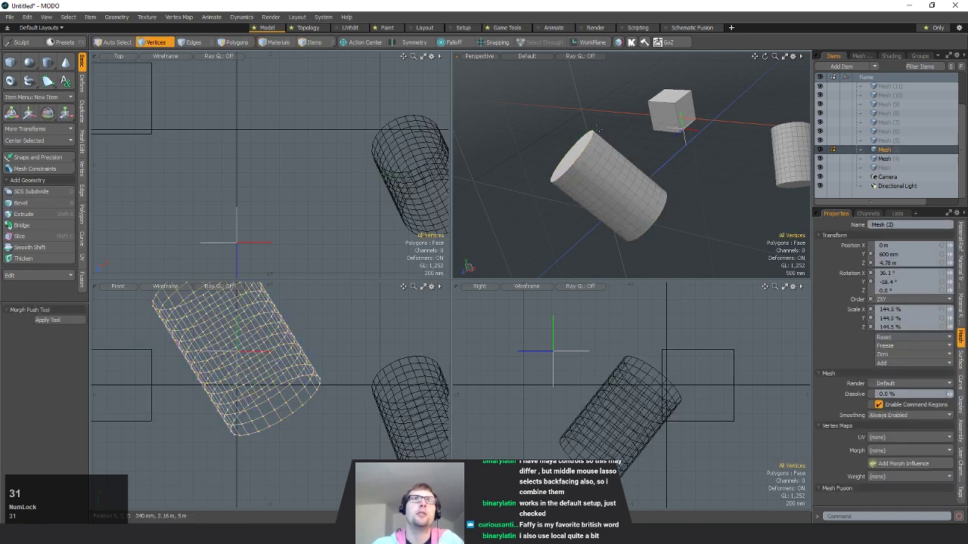
{"action": "right_click_drag", "start_coordinate": [598, 137], "coordinate": [635, 163]}
{"action": "mouse_move", "coordinate": [608, 160]}
{"action": "left_mouse_down", "text": "alt"}
{"action": "mouse_move", "coordinate": [567, 186]}
{"action": "mouse_move", "coordinate": [605, 175]}
{"action": "mouse_move", "coordinate": [632, 141]}
{"action": "left_mouse_up", "text": "alt"}
{"action": "key", "text": "shift+a"}
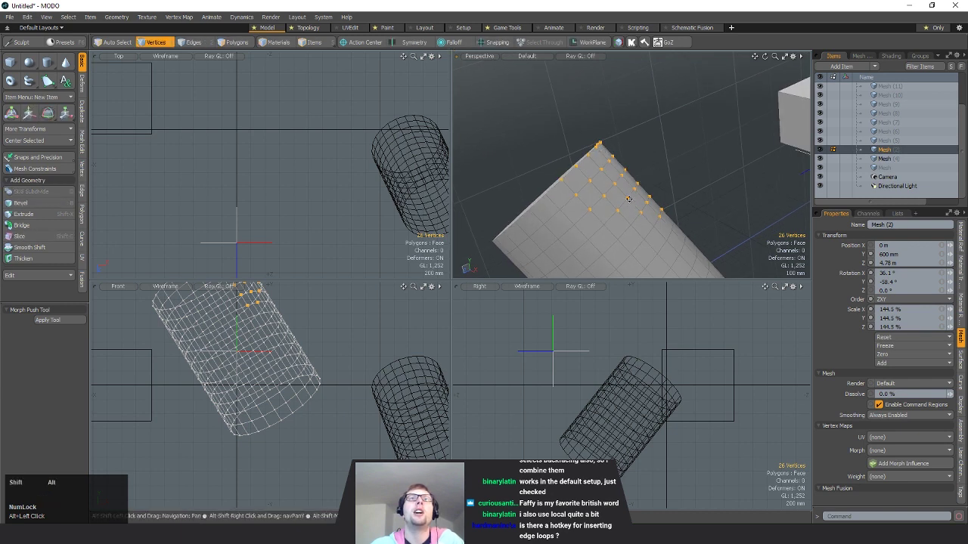
{"action": "left_click_drag", "start_coordinate": [644, 194], "coordinate": [641, 184], "text": "alt+shift"}
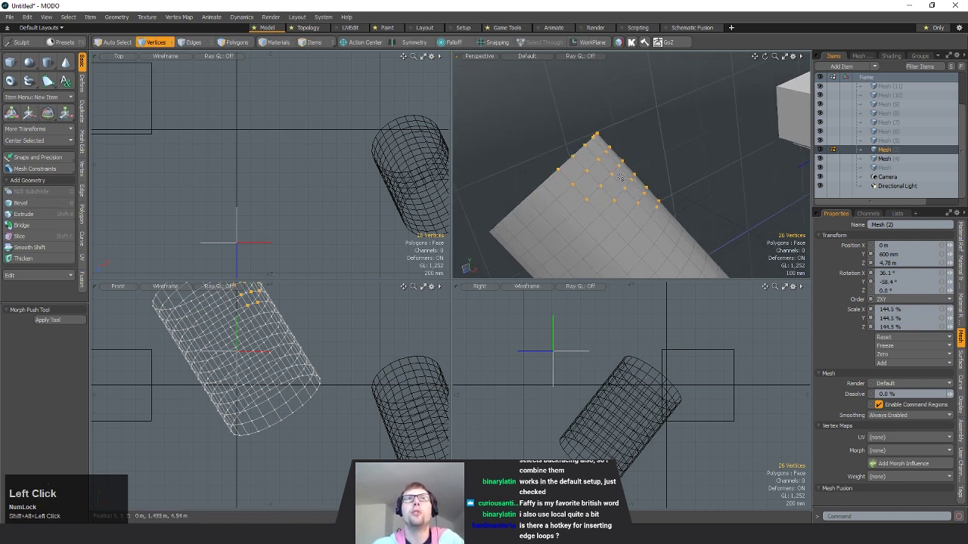
- Set the Falloff to Soft Selection for the selected patch of vertices
{"action": "left_click", "coordinate": [457, 43]}
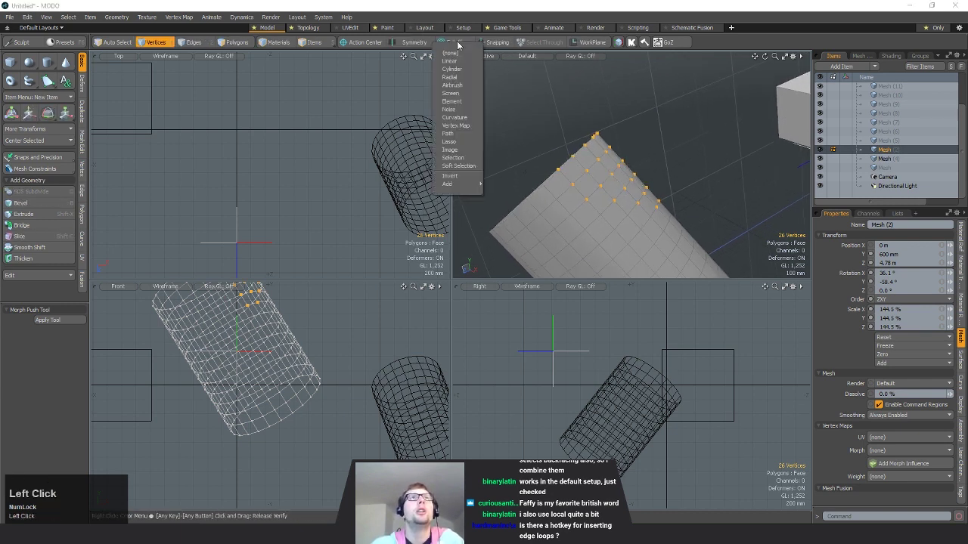
{"action": "left_click", "coordinate": [459, 166]}
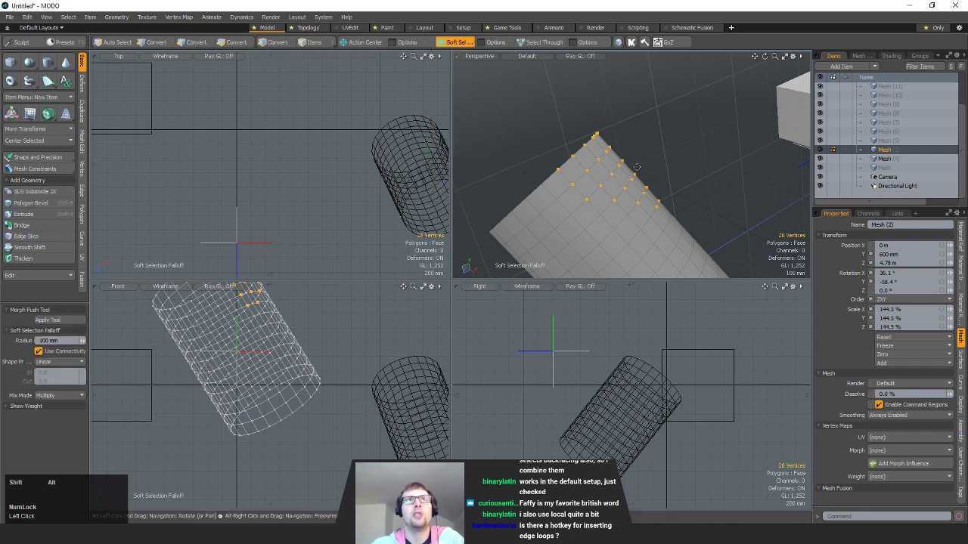
{"action": "left_click_drag", "start_coordinate": [637, 166], "coordinate": [679, 142], "text": "alt"}
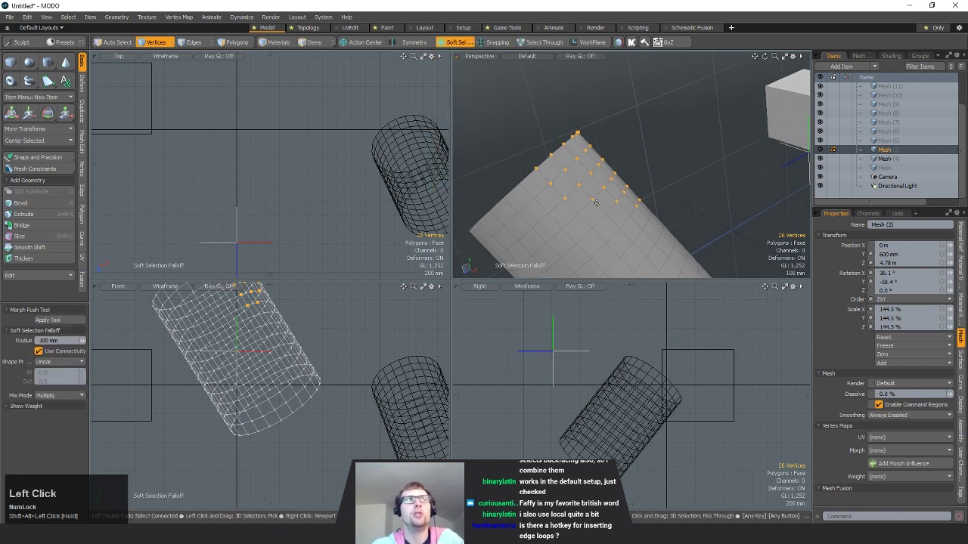
{"action": "left_click_drag", "start_coordinate": [595, 202], "coordinate": [745, 144], "text": "alt+shift"}
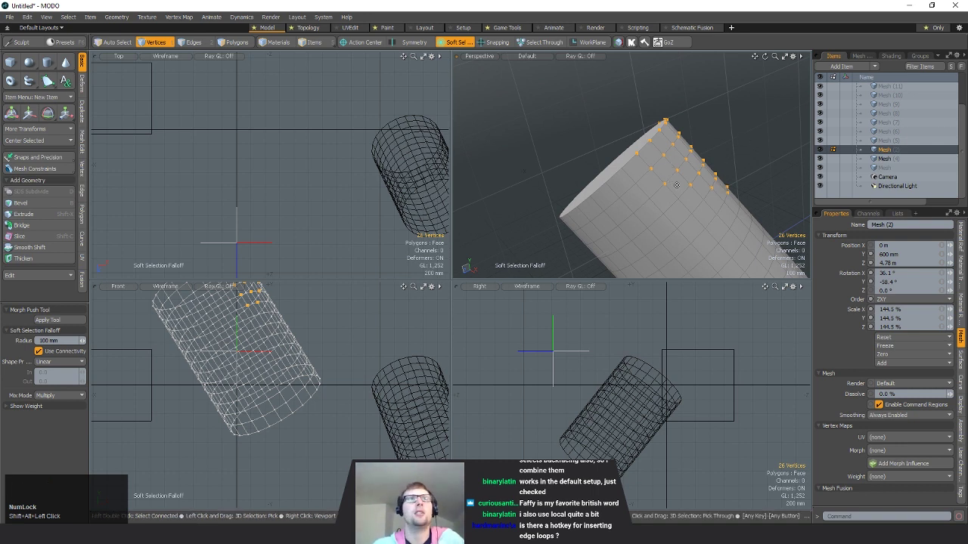
{"action": "left_click_drag", "start_coordinate": [676, 184], "coordinate": [706, 194], "text": "alt+shift"}
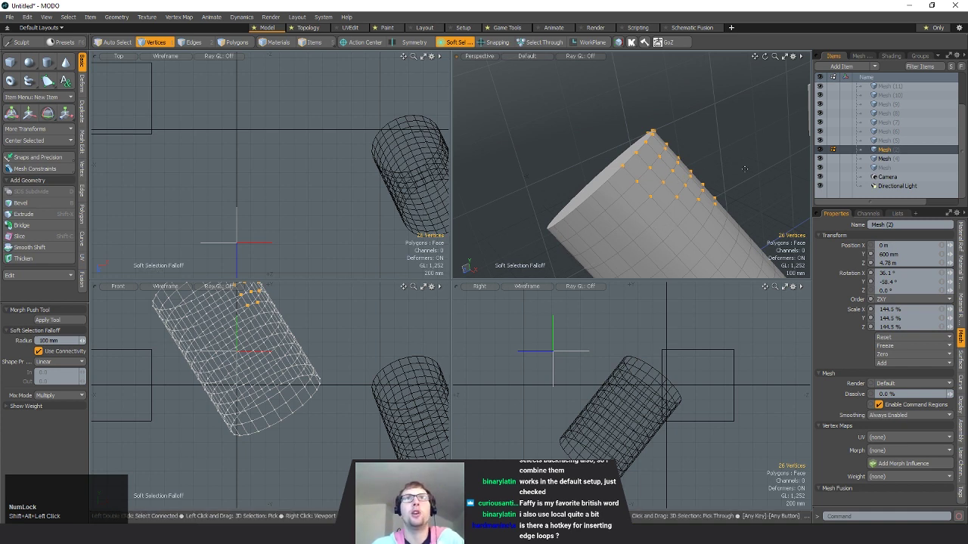
{"action": "left_click_drag", "start_coordinate": [702, 204], "coordinate": [677, 187], "text": "alt+shift"}
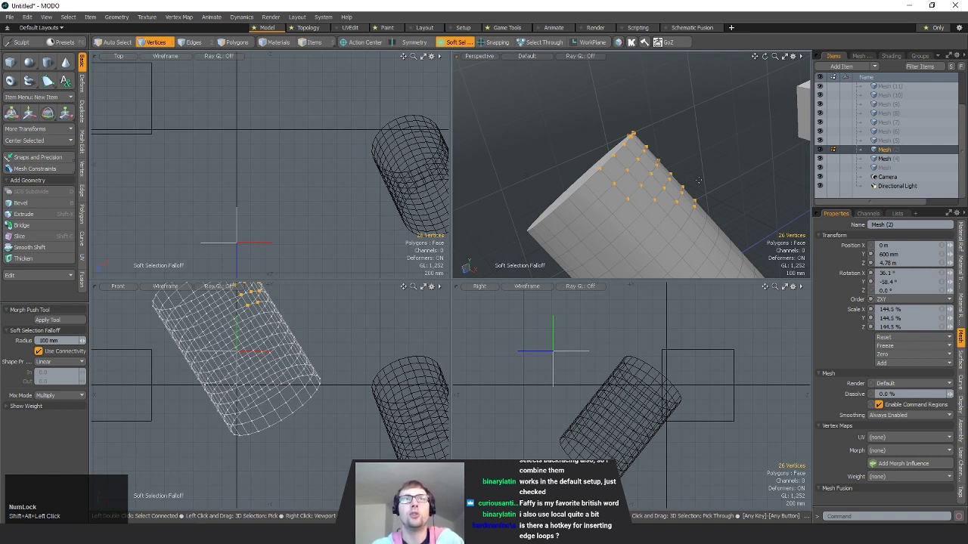
- Activate the Move tool and interactively adjust the Soft Selection radius to about 785 mm, settling on about 665 mm
{"action": "key", "text": "w"}
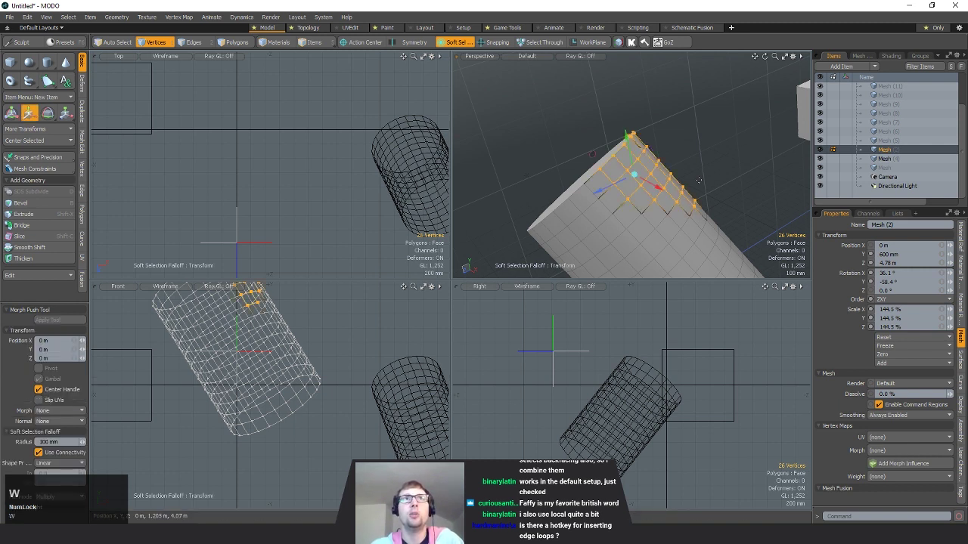
{"action": "left_click_drag", "start_coordinate": [698, 180], "coordinate": [649, 216], "text": "alt"}
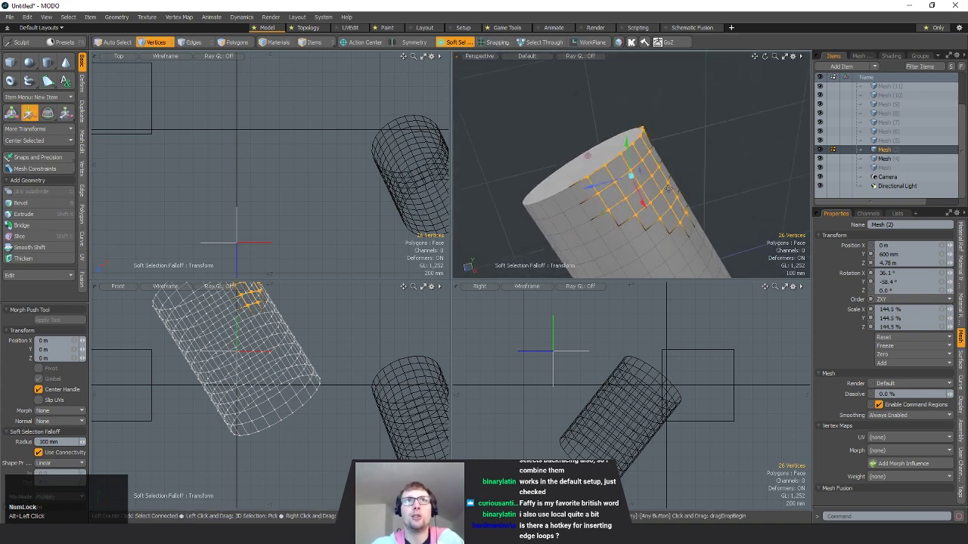
{"action": "left_click_drag", "start_coordinate": [652, 213], "coordinate": [675, 209], "text": "ctrl+alt"}
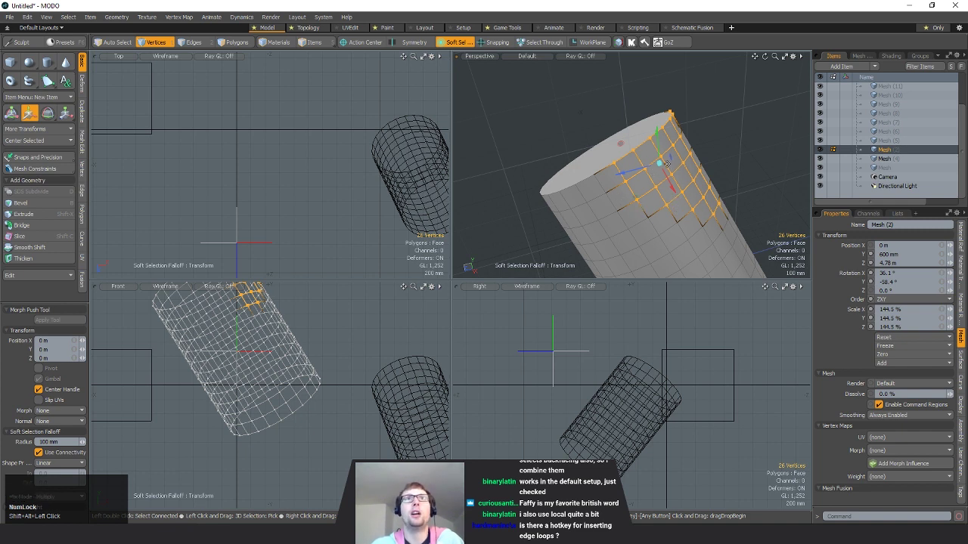
{"action": "right_click_drag", "start_coordinate": [665, 163], "coordinate": [769, 163]}
{"action": "left_click_drag", "start_coordinate": [307, 336], "coordinate": [311, 364], "text": "alt+shift"}
{"action": "left_click_drag", "start_coordinate": [311, 365], "coordinate": [361, 380], "text": "ctrl+alt"}
{"action": "key", "text": "shift+a"}
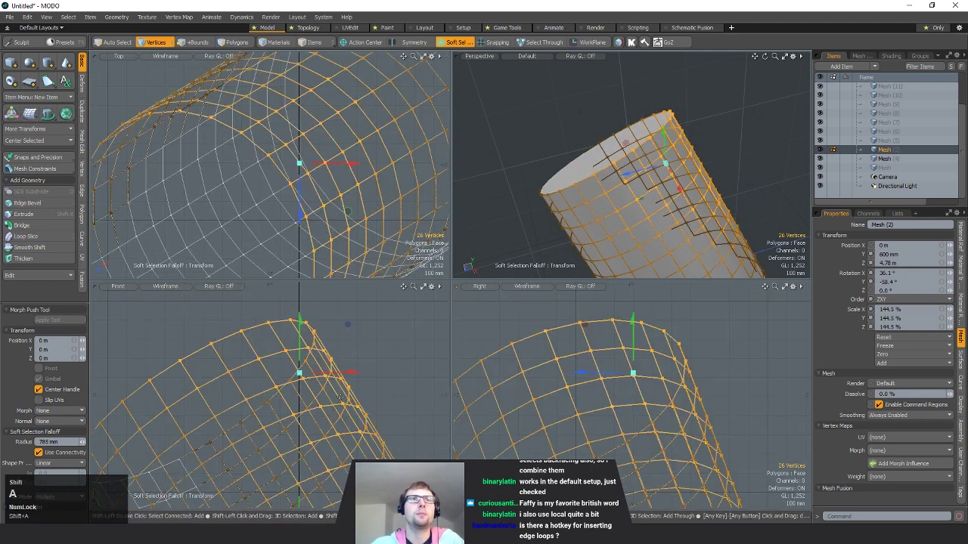
{"action": "left_click_drag", "start_coordinate": [671, 406], "coordinate": [563, 402], "text": "ctrl+alt"}
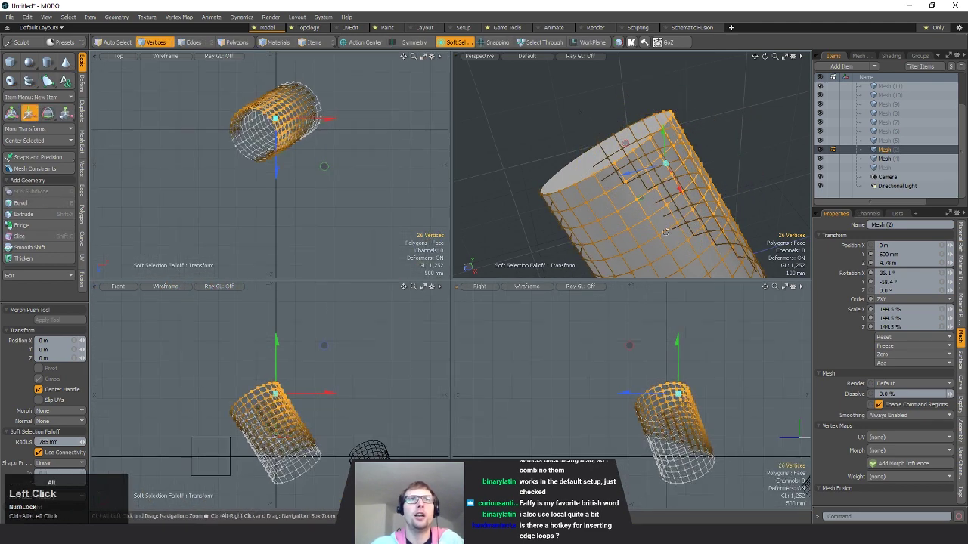
{"action": "left_click_drag", "start_coordinate": [674, 195], "coordinate": [649, 144], "text": "alt+shift"}
{"action": "mouse_move", "coordinate": [680, 144]}
{"action": "right_mouse_down"}
{"action": "mouse_move", "coordinate": [715, 144]}
{"action": "mouse_move", "coordinate": [669, 144]}
{"action": "mouse_move", "coordinate": [694, 143]}
{"action": "right_mouse_up"}
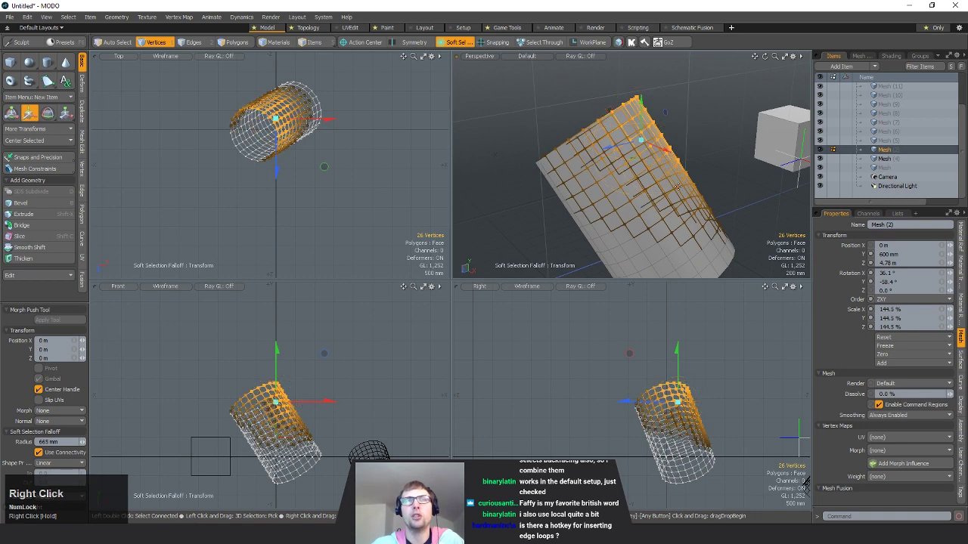
- Move the softly selected vertices about -495 mm in X and -470 mm in Y, and drop the tool
{"action": "left_click_drag", "start_coordinate": [681, 170], "coordinate": [646, 173], "text": "alt"}
{"action": "left_click_drag", "start_coordinate": [635, 102], "coordinate": [603, 147]}
{"action": "left_click_drag", "start_coordinate": [609, 155], "coordinate": [719, 168], "text": "alt"}
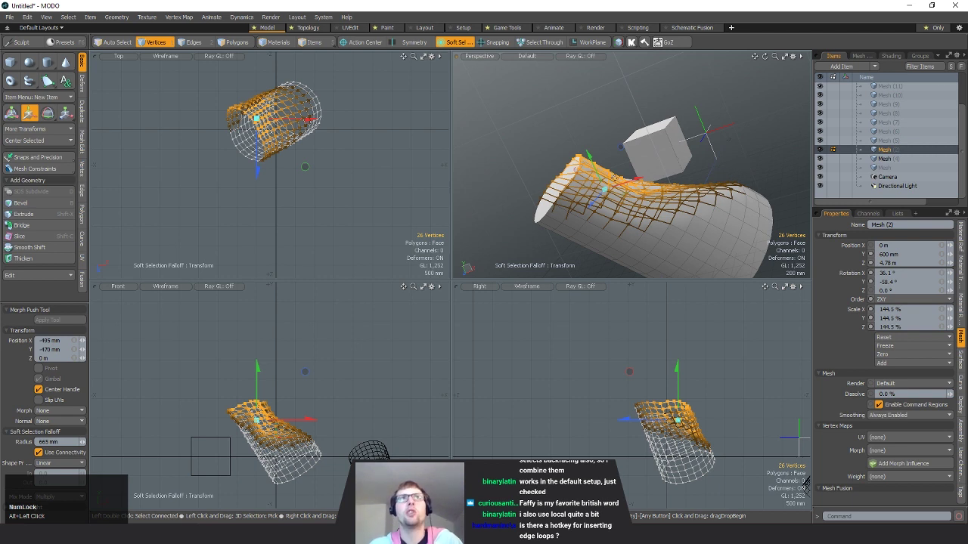
{"action": "key", "text": "space"}
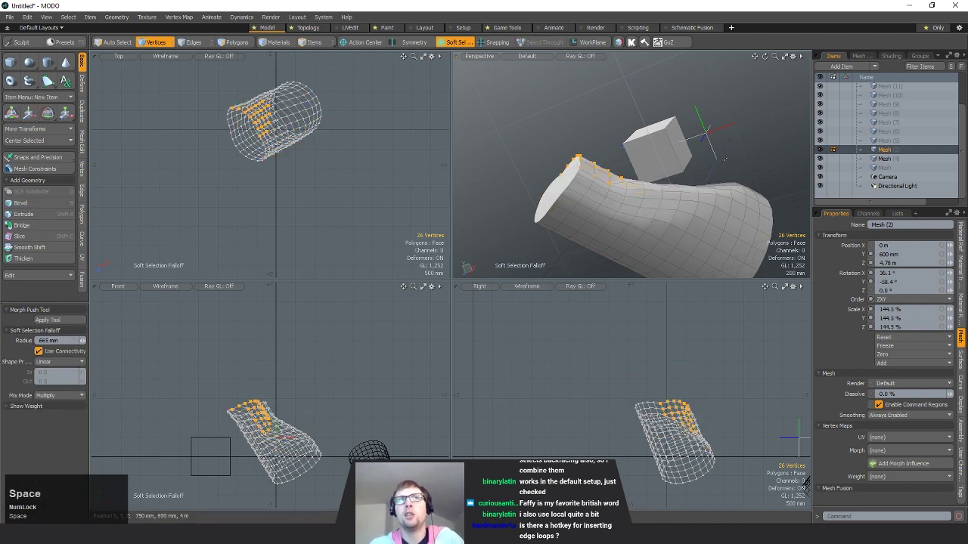
{"action": "left_click_drag", "start_coordinate": [759, 161], "coordinate": [678, 161], "text": "alt"}
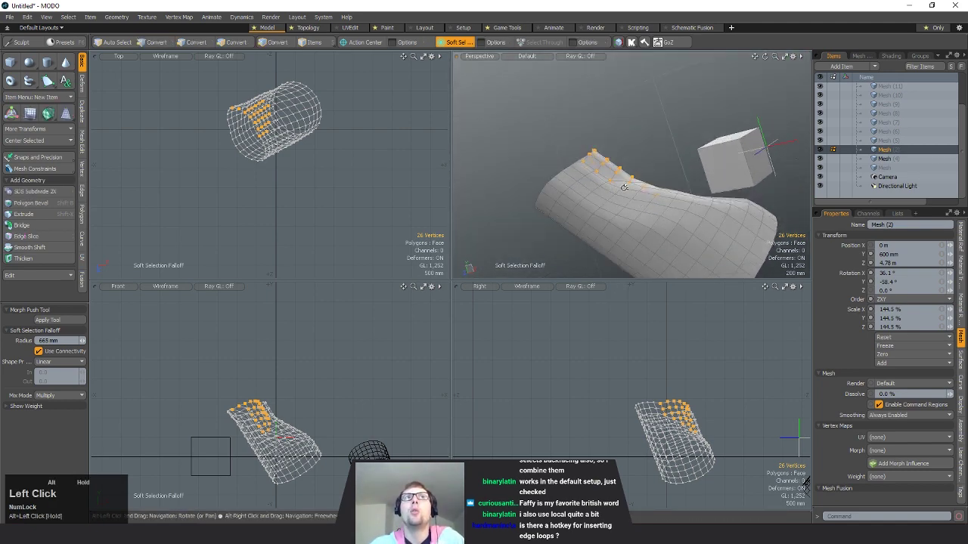
- Reactivate the Move tool on the same vertices and set the Falloff to (none)
{"action": "key", "text": "w"}
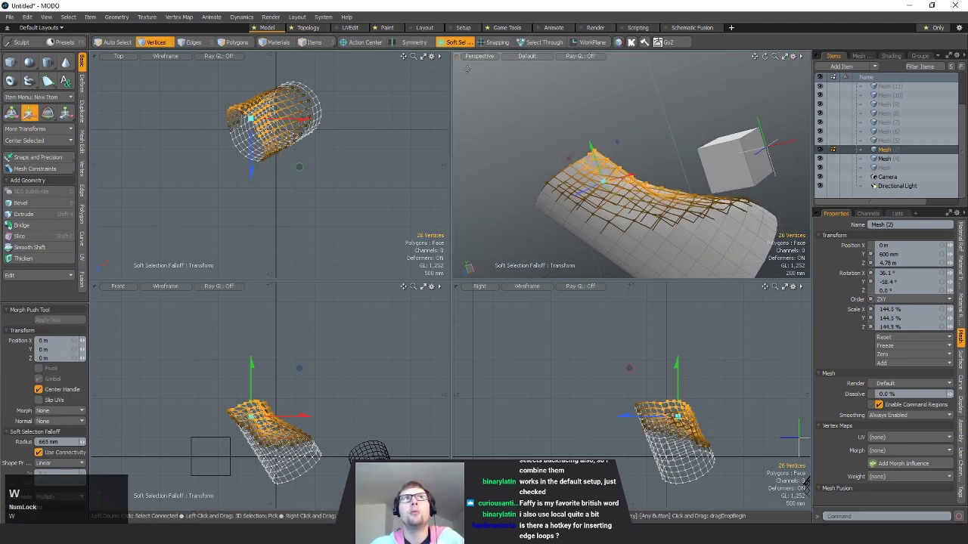
{"action": "left_click", "coordinate": [458, 43]}
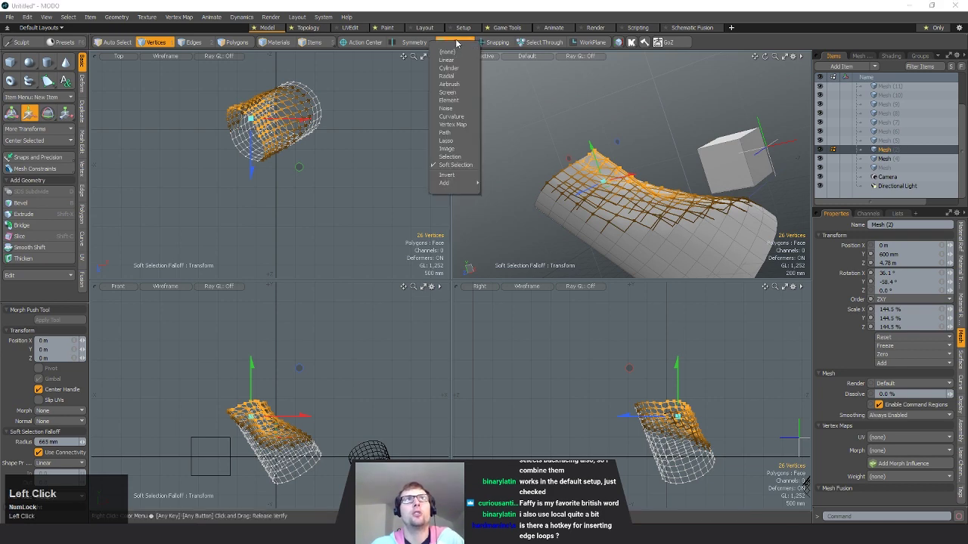
{"action": "left_click", "coordinate": [447, 52]}
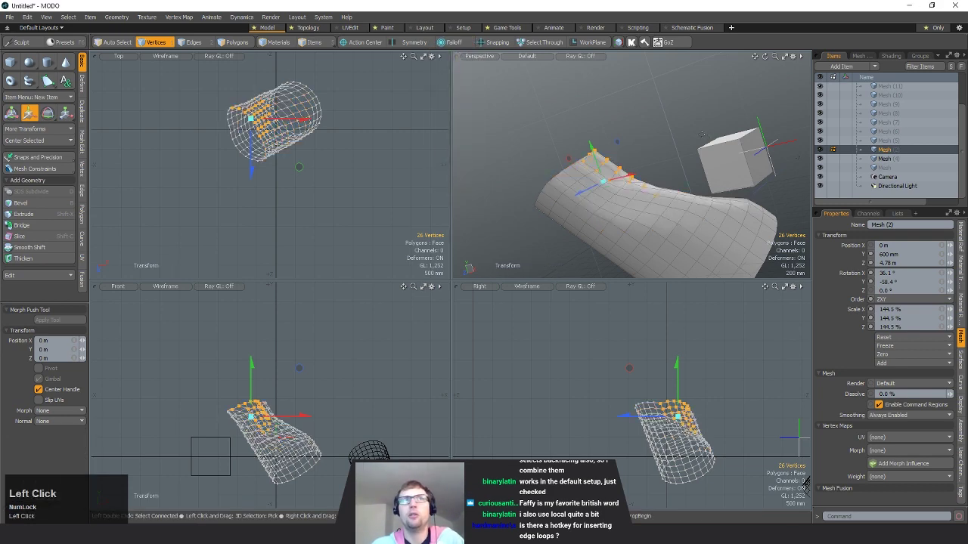
{"action": "left_click_drag", "start_coordinate": [702, 134], "coordinate": [632, 124], "text": "alt"}
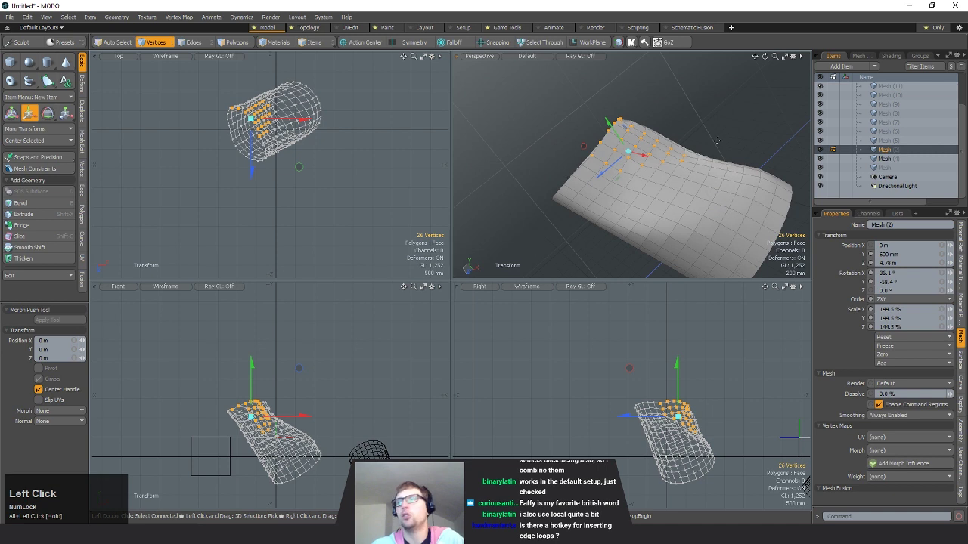
- Undo the soft-selection deformation of the large cylinder and switch to edge selection mode
{"action": "key", "text": "ctrl+z"}
{"action": "key", "text": "ctrl+z"}
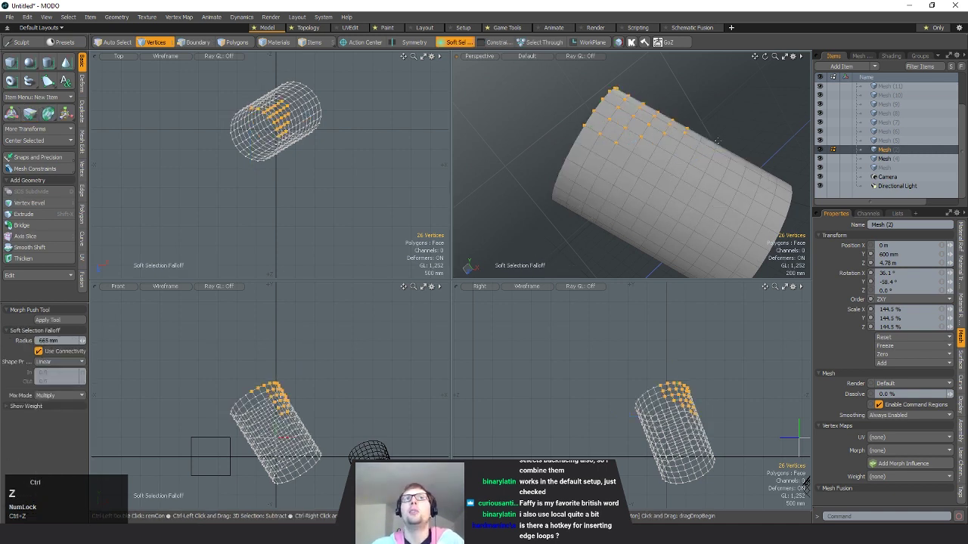
{"action": "key", "text": "2"}
{"action": "left_click_drag", "start_coordinate": [714, 124], "coordinate": [624, 145], "text": "alt"}
- Set the Falloff to Linear with the large cylinder in view
{"action": "left_click", "coordinate": [451, 41]}
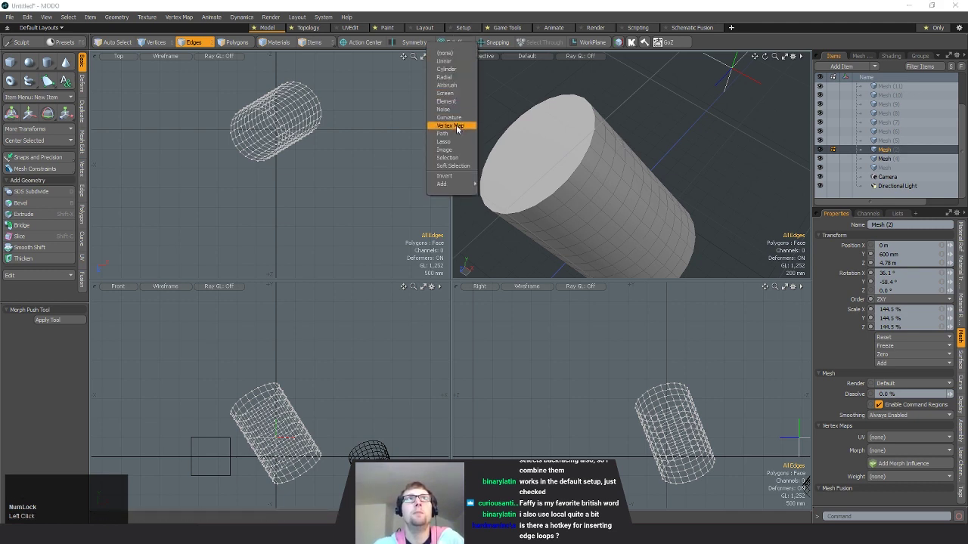
{"action": "left_click_drag", "start_coordinate": [650, 182], "coordinate": [695, 210], "text": "alt"}
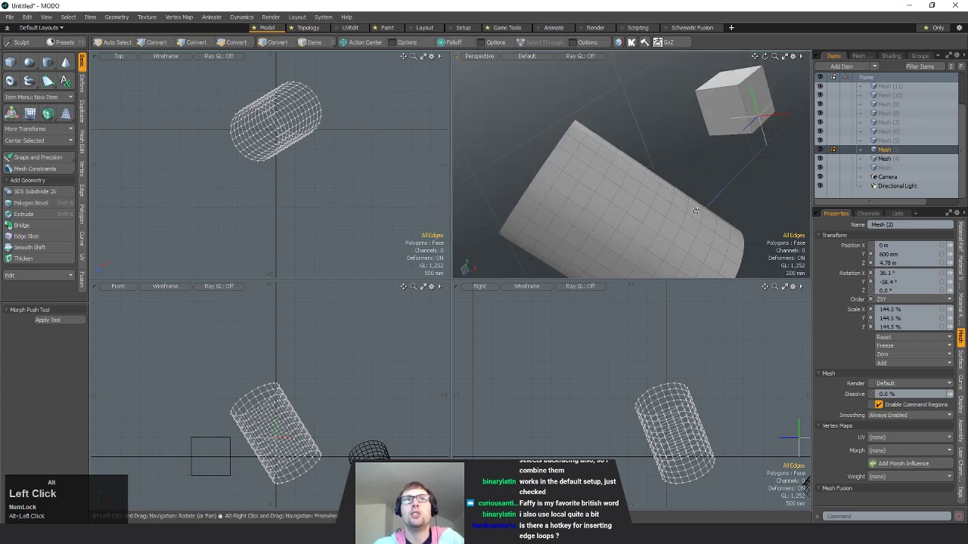
{"action": "left_click_drag", "start_coordinate": [642, 378], "coordinate": [635, 360], "text": "alt+shift"}
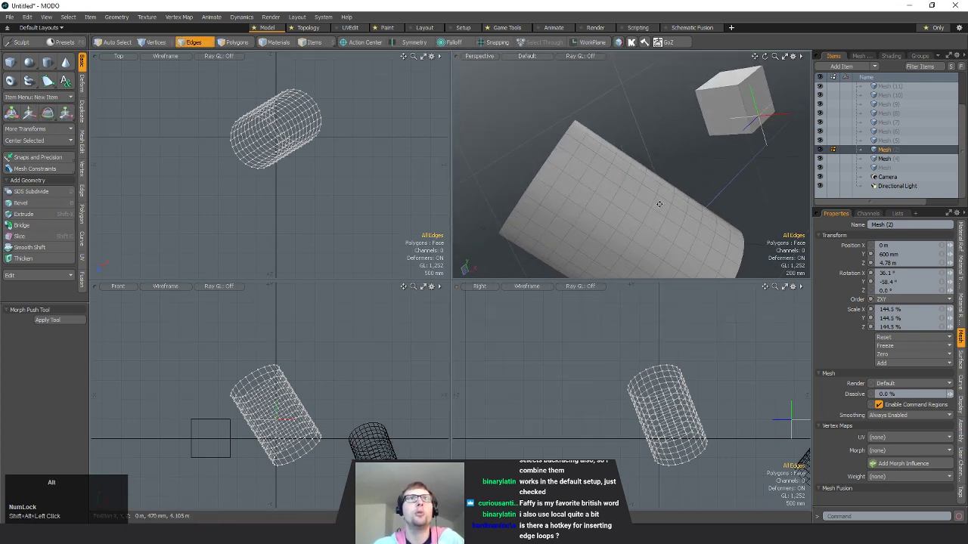
{"action": "left_click_drag", "start_coordinate": [659, 204], "coordinate": [665, 188], "text": "alt"}
{"action": "left_click", "coordinate": [451, 43]}
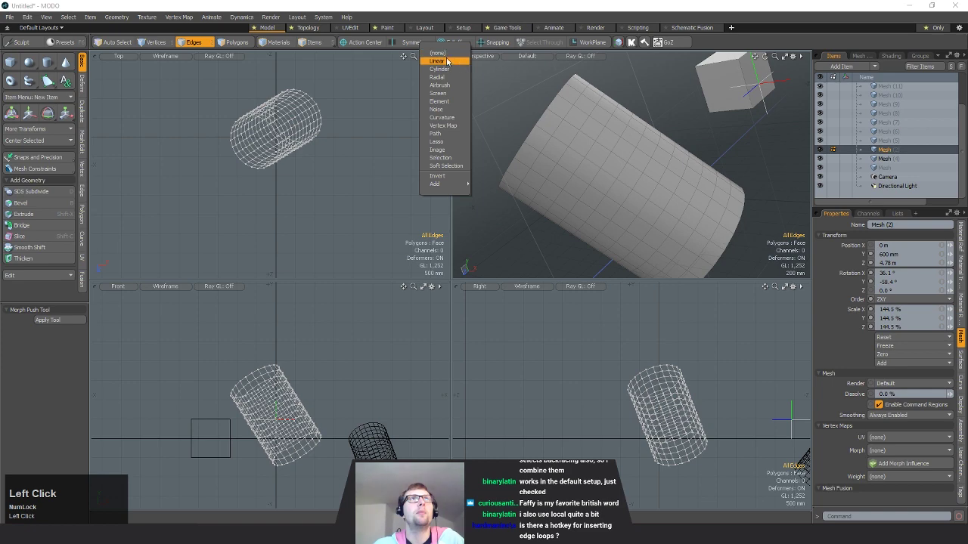
{"action": "left_click", "coordinate": [447, 61]}
- Draw the linear falloff in the Right view from below the large cylinder at about -1.4 m to its top at about 1.8 m in Y
{"action": "left_click_drag", "start_coordinate": [714, 395], "coordinate": [635, 346], "text": "alt+shift"}
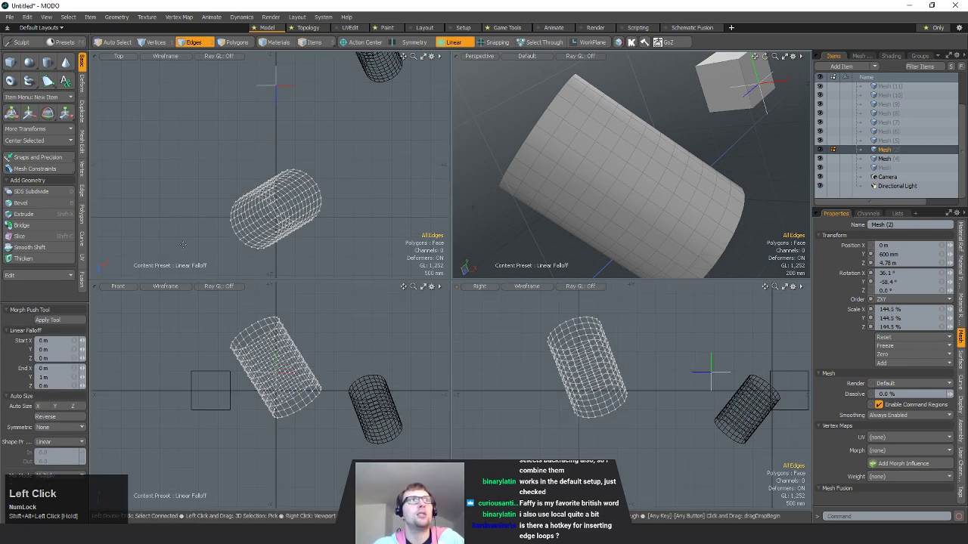
{"action": "left_click_drag", "start_coordinate": [559, 270], "coordinate": [567, 274], "text": "alt+shift"}
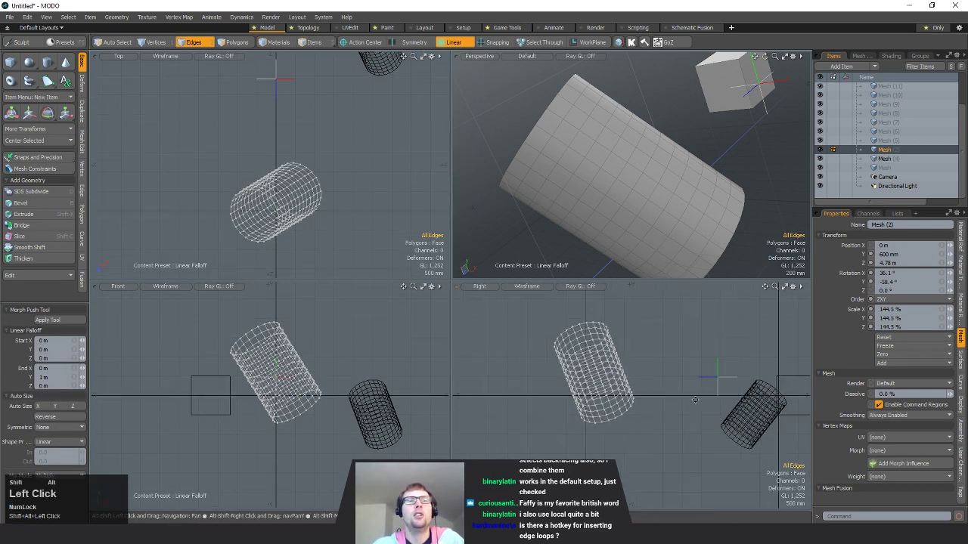
{"action": "left_click", "coordinate": [601, 449]}
{"action": "left_click_drag", "start_coordinate": [601, 450], "coordinate": [594, 325]}
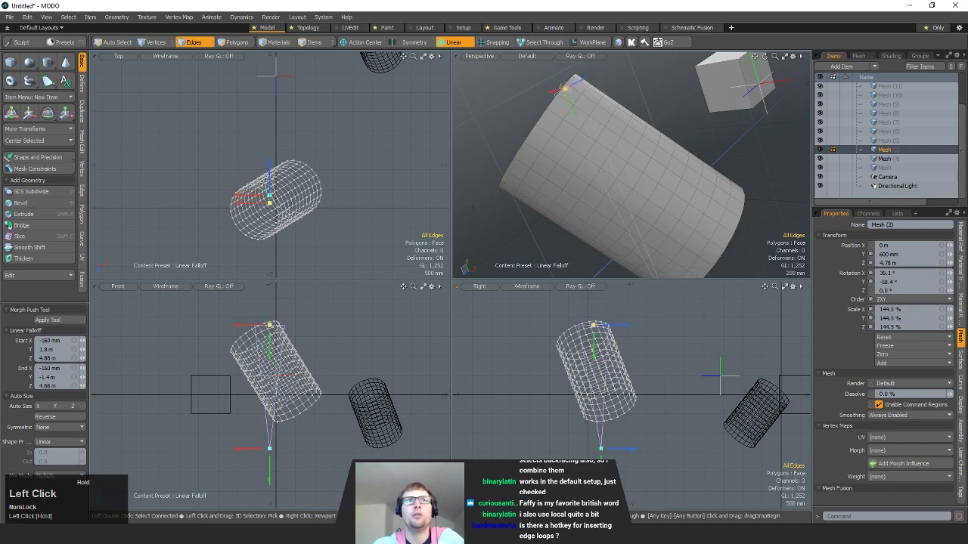
- Place the linear falloff beside the large cylinder, starting at Y 1.92 m, Z 3.86 m and ending at Y -1.06 m, Z 3.8 m
{"action": "left_click_drag", "start_coordinate": [687, 199], "coordinate": [671, 253], "text": "alt"}
{"action": "left_click_drag", "start_coordinate": [620, 338], "coordinate": [649, 343], "text": "alt+shift"}
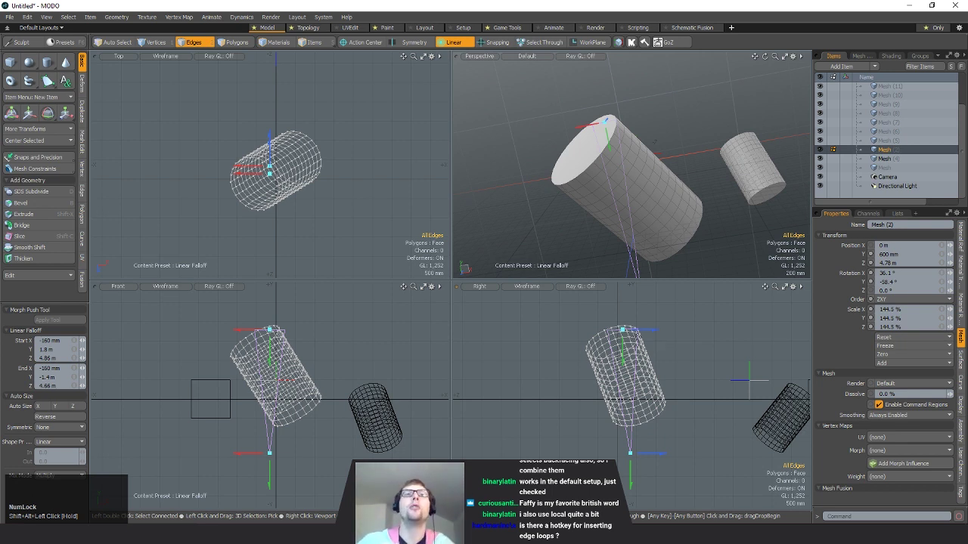
{"action": "left_click_drag", "start_coordinate": [622, 329], "coordinate": [661, 326]}
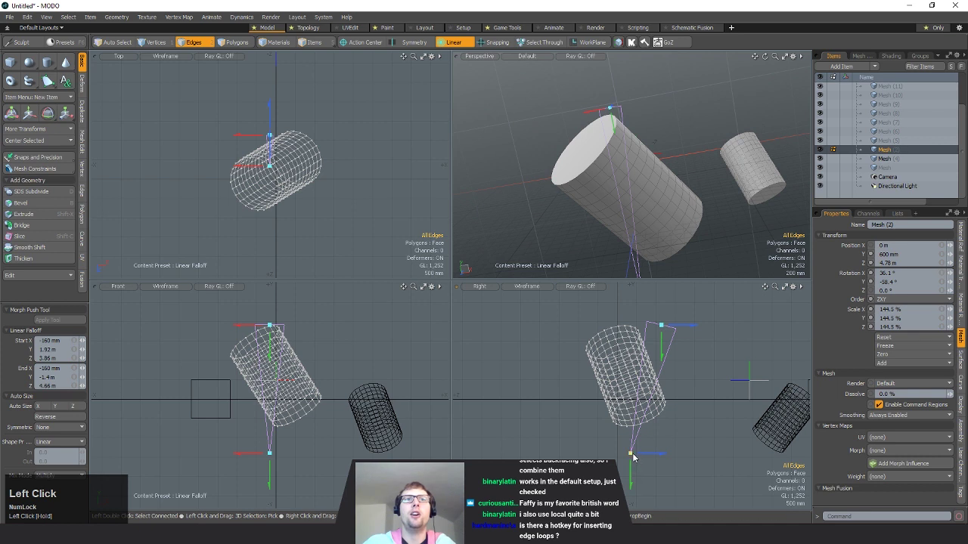
{"action": "left_click_drag", "start_coordinate": [632, 455], "coordinate": [663, 438]}
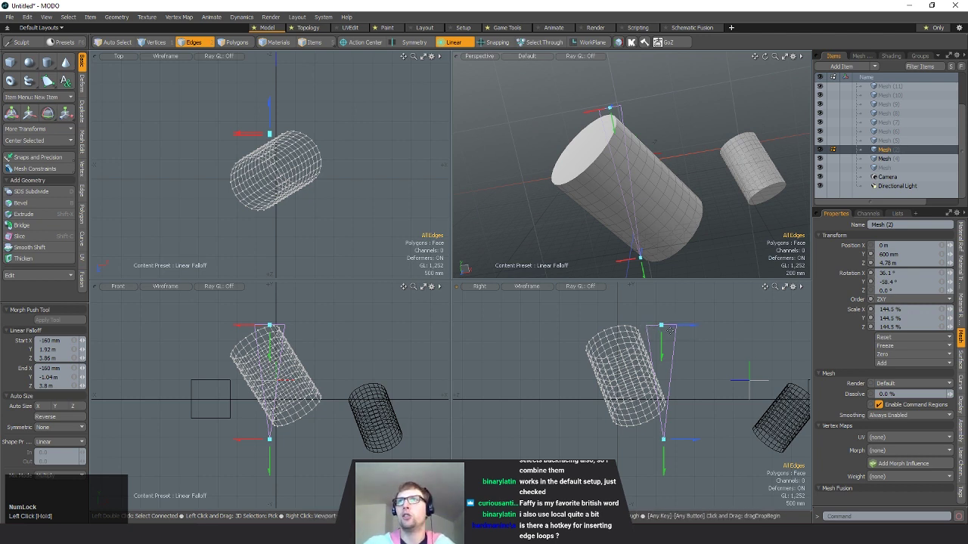
{"action": "left_click", "coordinate": [662, 443]}
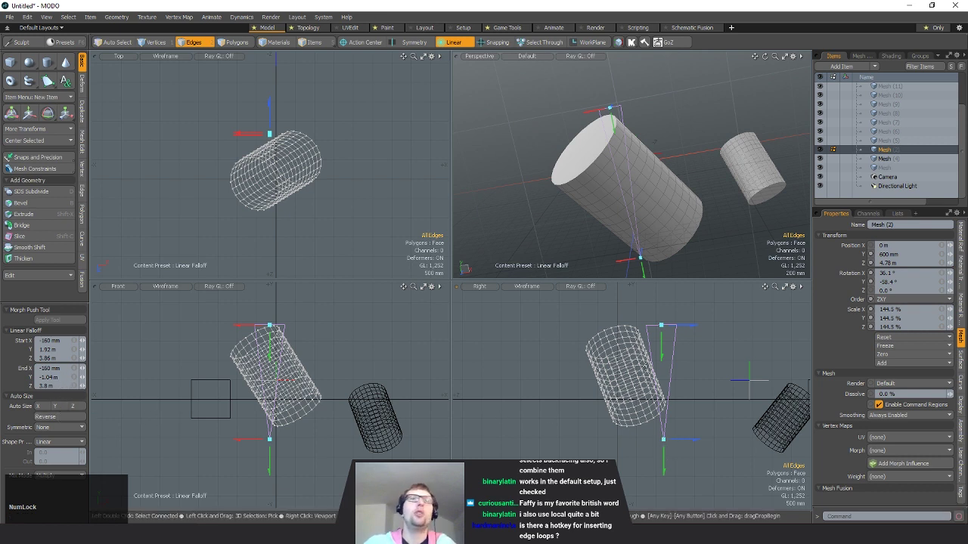
{"action": "scroll", "coordinate": [60, 378], "scroll_direction": "down", "scroll_amount": 1}
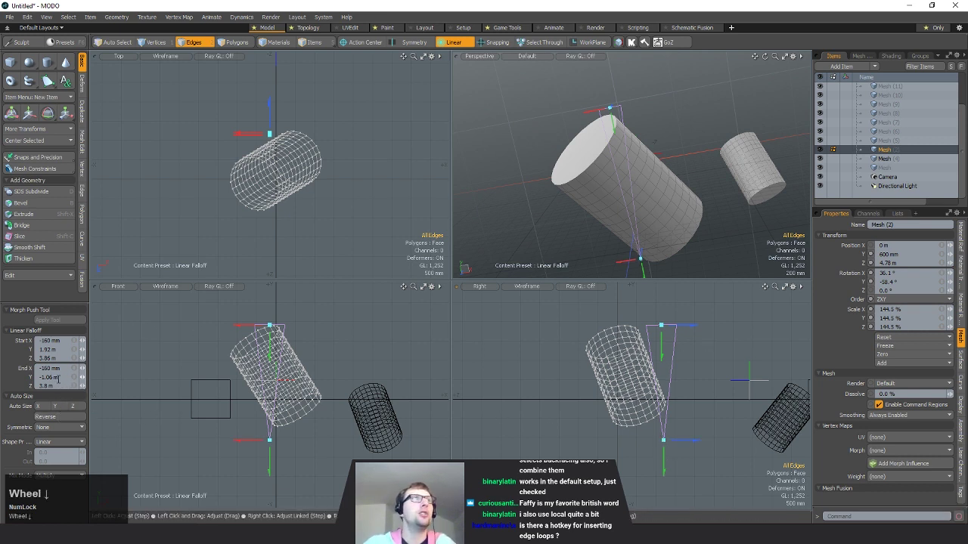
- Widen the tool panel and reverse the linear falloff's direction twice
{"action": "left_click", "coordinate": [92, 323]}
{"action": "left_click_drag", "start_coordinate": [92, 323], "coordinate": [110, 323]}
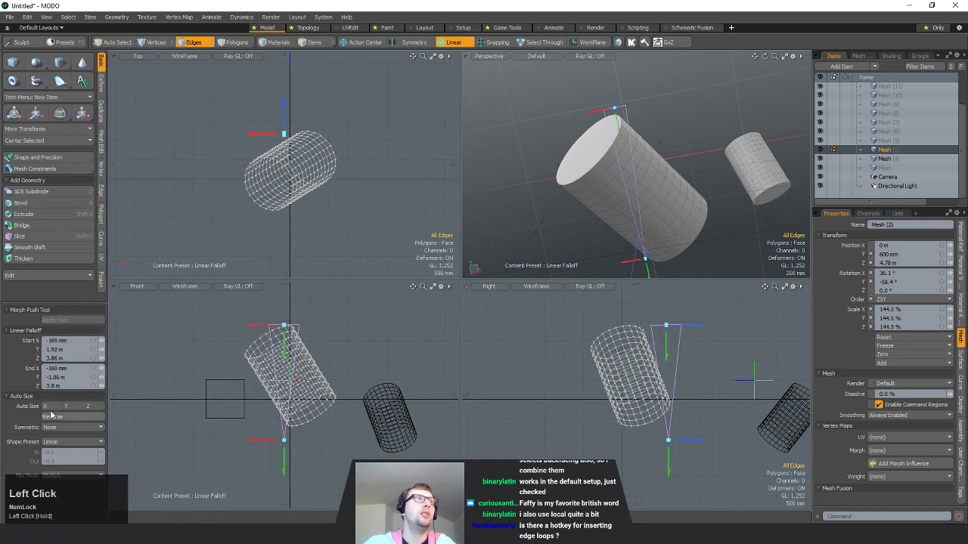
{"action": "scroll", "coordinate": [53, 414], "scroll_direction": "down", "scroll_amount": 1}
{"action": "scroll", "coordinate": [55, 416], "scroll_direction": "up", "scroll_amount": 1}
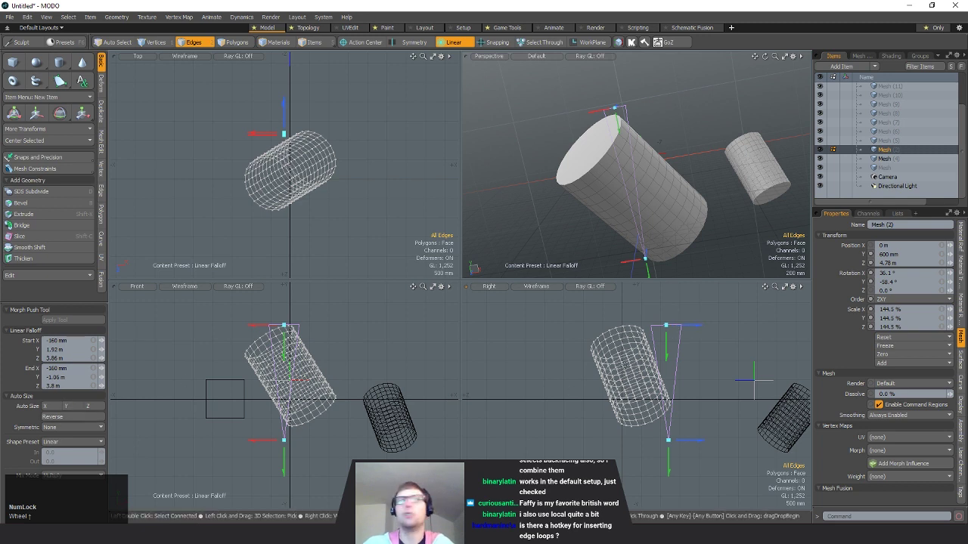
{"action": "left_click", "coordinate": [83, 417]}
{"action": "left_click", "coordinate": [83, 418]}
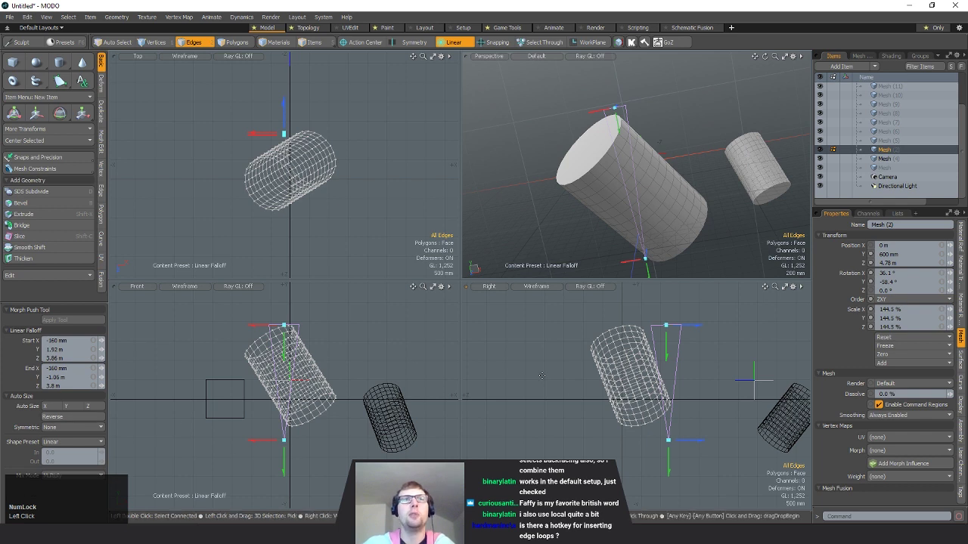
- Move the large cylinder 2.68 m in Z with the linear falloff starting at Y 1.86 m, Z 3.86 m
{"action": "left_click_drag", "start_coordinate": [699, 327], "coordinate": [628, 356]}
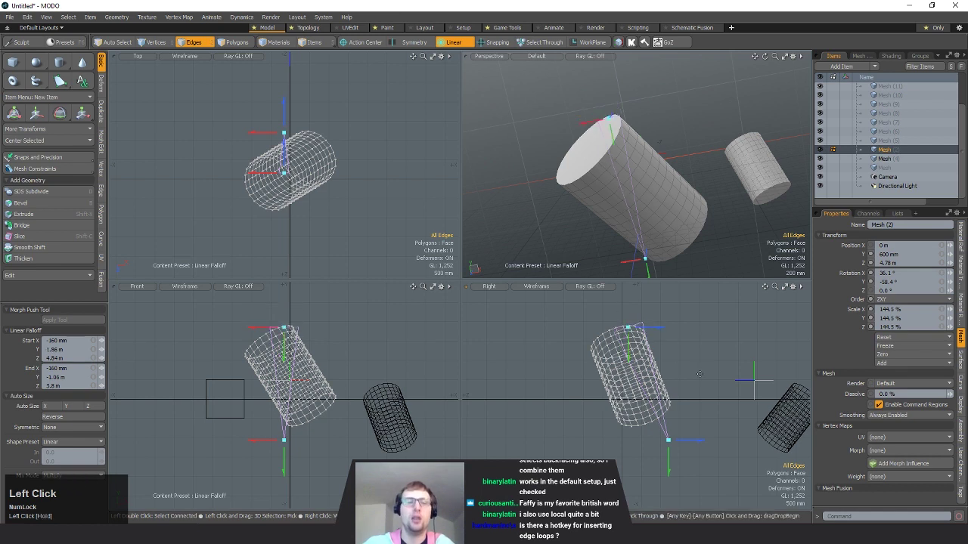
{"action": "key", "text": "w"}
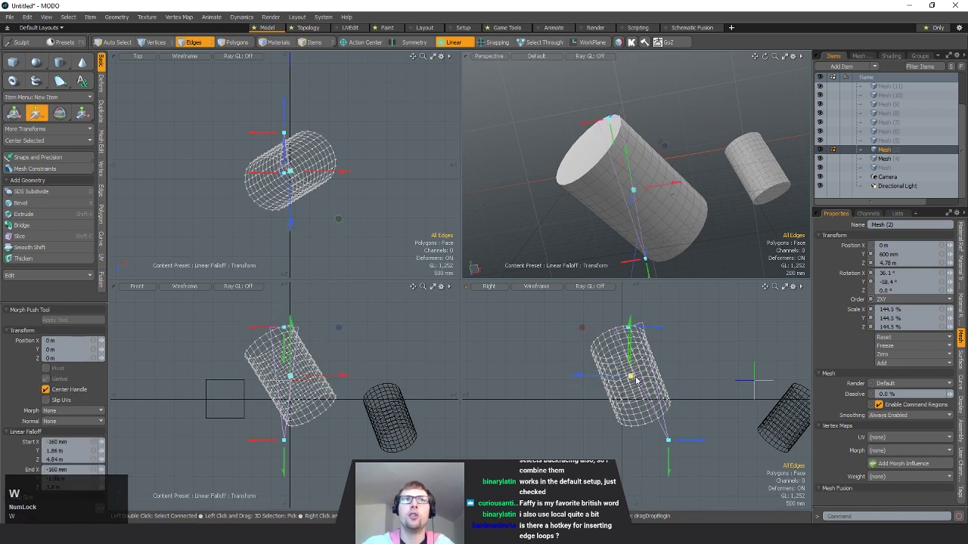
{"action": "left_click_drag", "start_coordinate": [658, 333], "coordinate": [696, 327]}
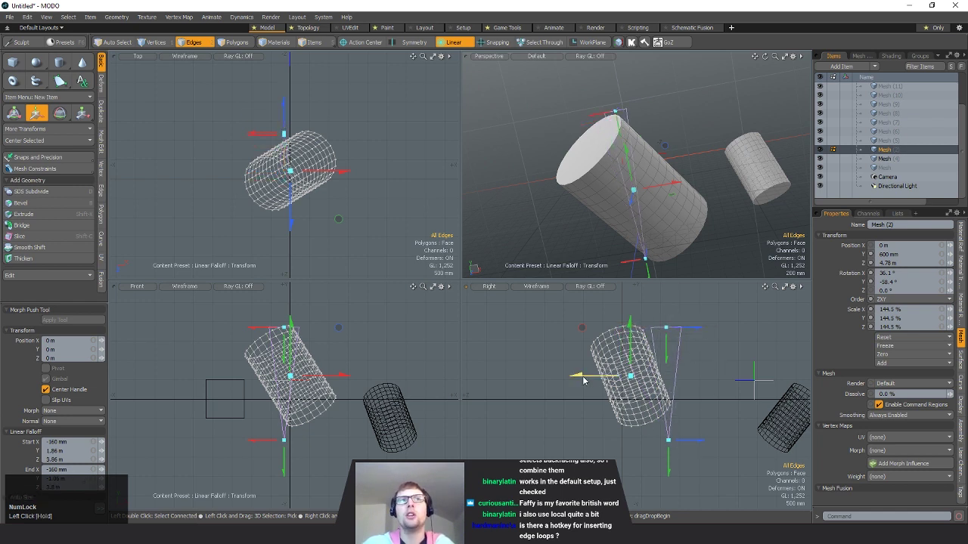
{"action": "left_click_drag", "start_coordinate": [583, 380], "coordinate": [479, 375]}
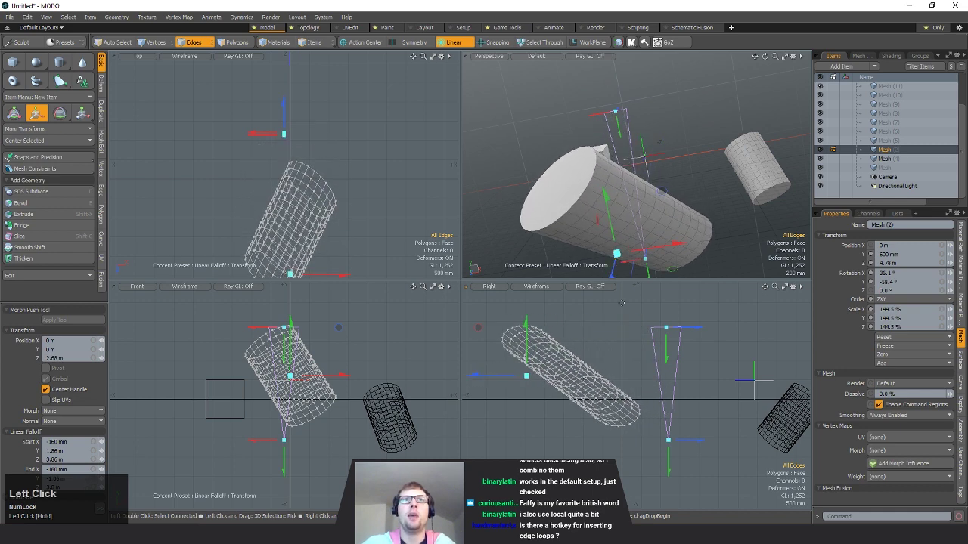
- With the move still active, shift the linear falloff's start to Y 2.24 m and its end to Y 790 mm
{"action": "left_click_drag", "start_coordinate": [675, 195], "coordinate": [700, 115], "text": "alt"}
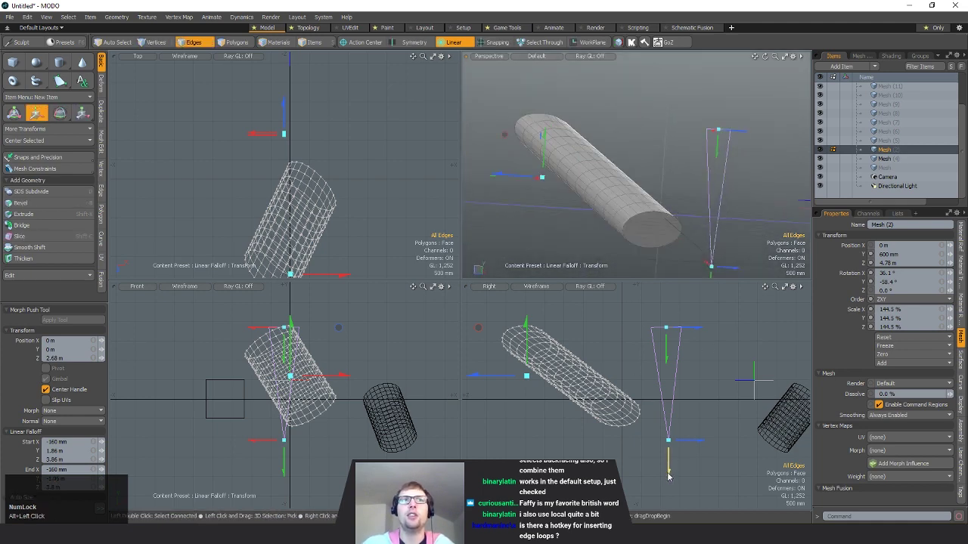
{"action": "left_click_drag", "start_coordinate": [669, 476], "coordinate": [669, 401]}
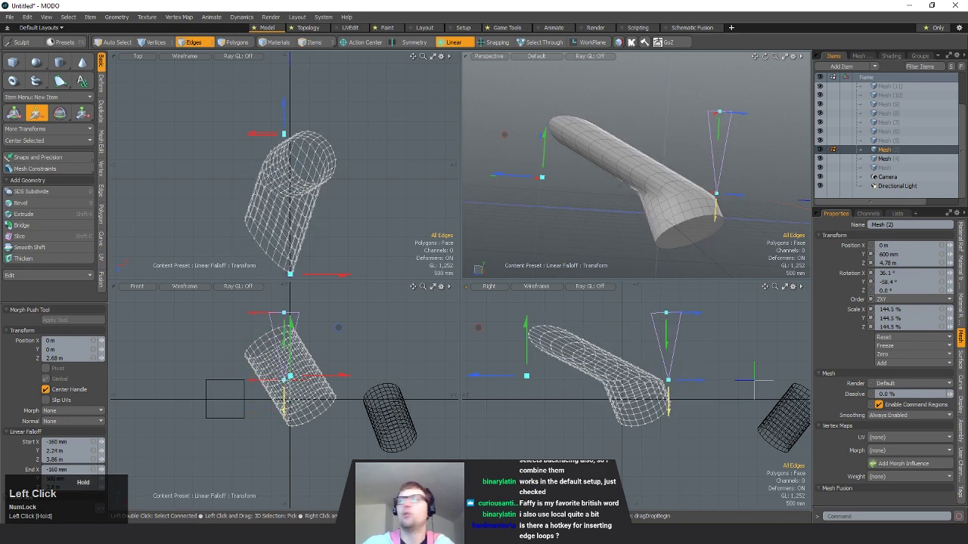
{"action": "left_click_drag", "start_coordinate": [670, 231], "coordinate": [672, 378], "text": "alt"}
{"action": "mouse_move", "coordinate": [670, 415]}
{"action": "left_mouse_down"}
{"action": "mouse_move", "coordinate": [670, 402]}
{"action": "mouse_move", "coordinate": [669, 413]}
{"action": "left_mouse_up"}
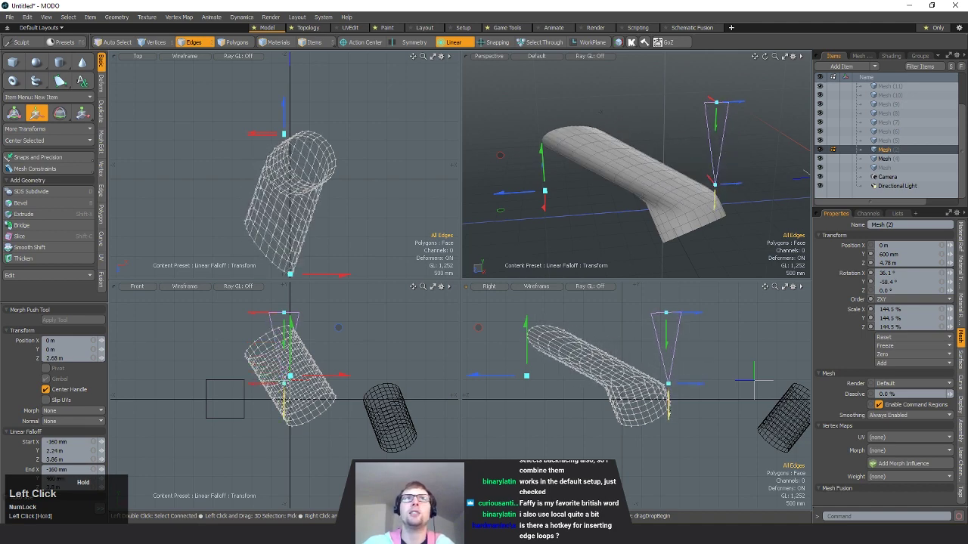
{"action": "left_click_drag", "start_coordinate": [642, 178], "coordinate": [758, 190], "text": "alt"}
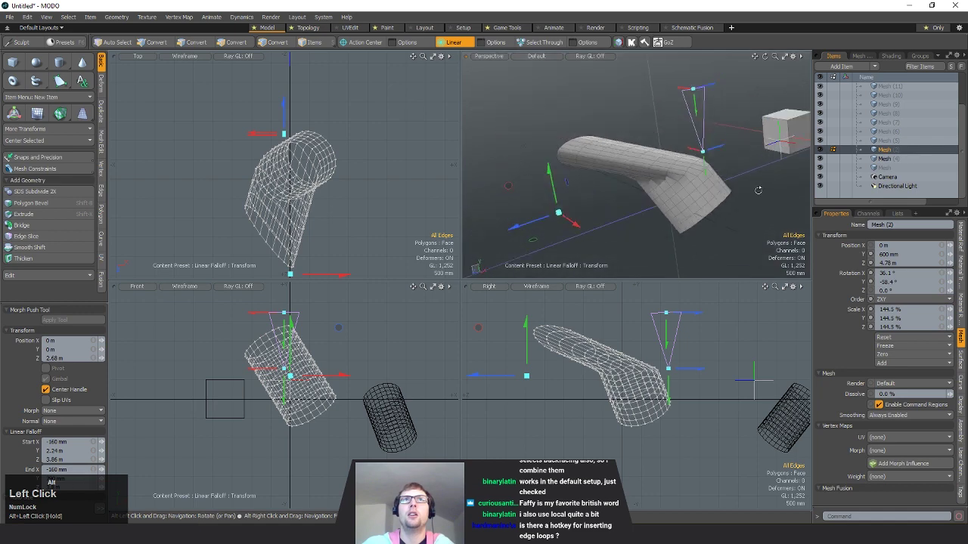
- Drop the Move tool, set the Falloff to (none), and undo back past the large cylinder's linear-falloff deformation
{"action": "key", "text": "space"}
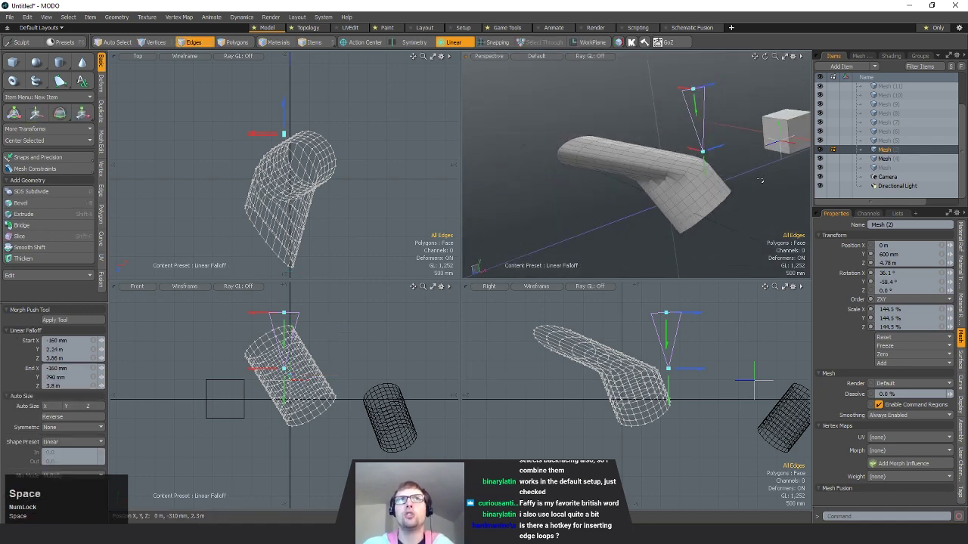
{"action": "left_click_drag", "start_coordinate": [759, 180], "coordinate": [741, 178], "text": "alt"}
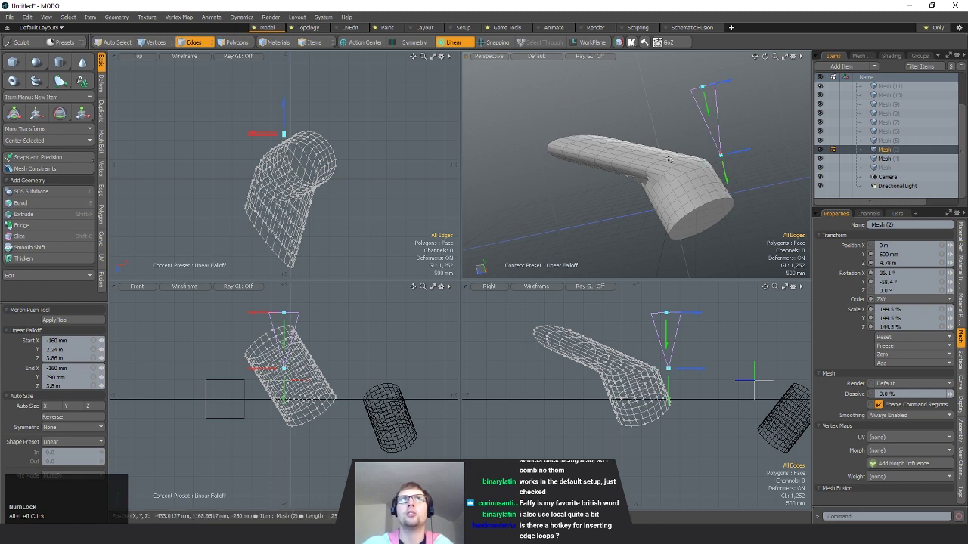
{"action": "left_click", "coordinate": [453, 43]}
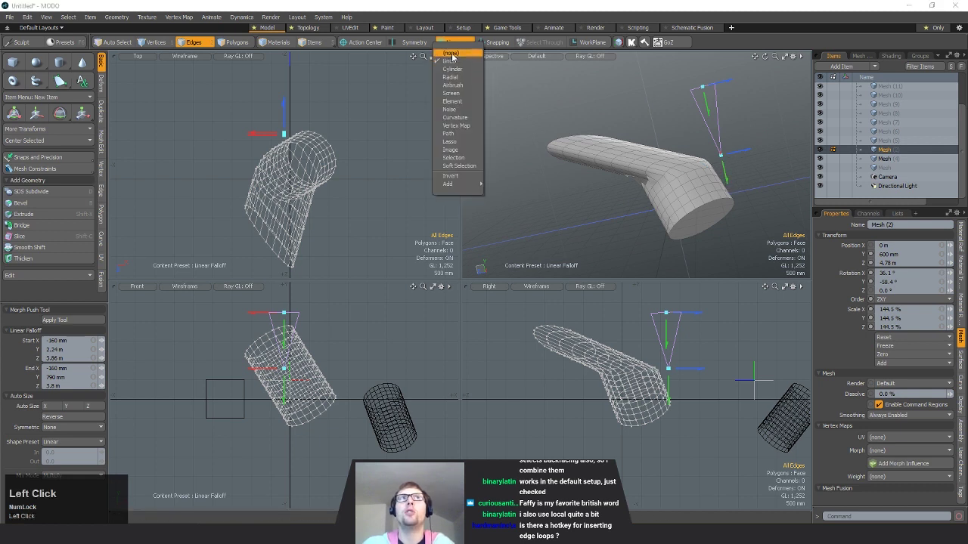
{"action": "left_click", "coordinate": [451, 54]}
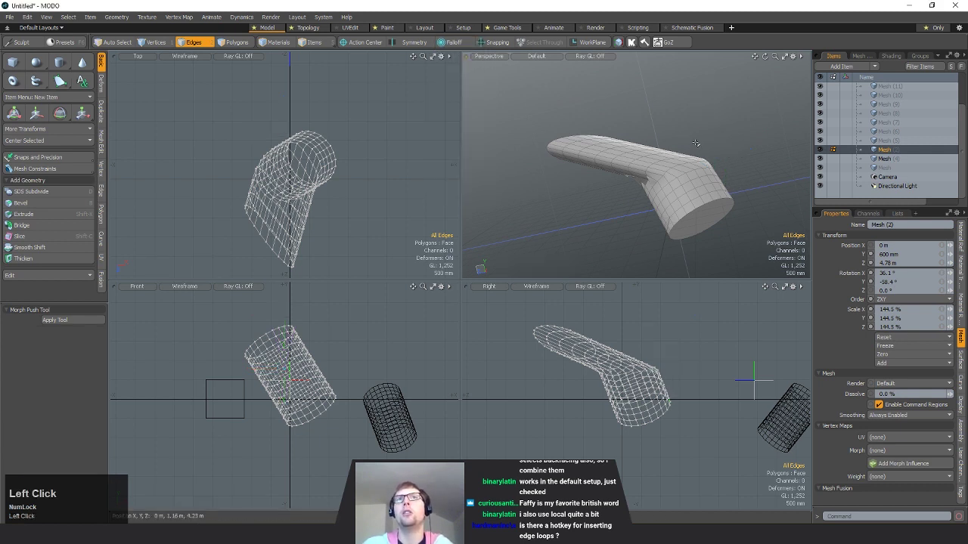
{"action": "key", "text": "ctrl+z"}
{"action": "key", "text": "ctrl+z"}
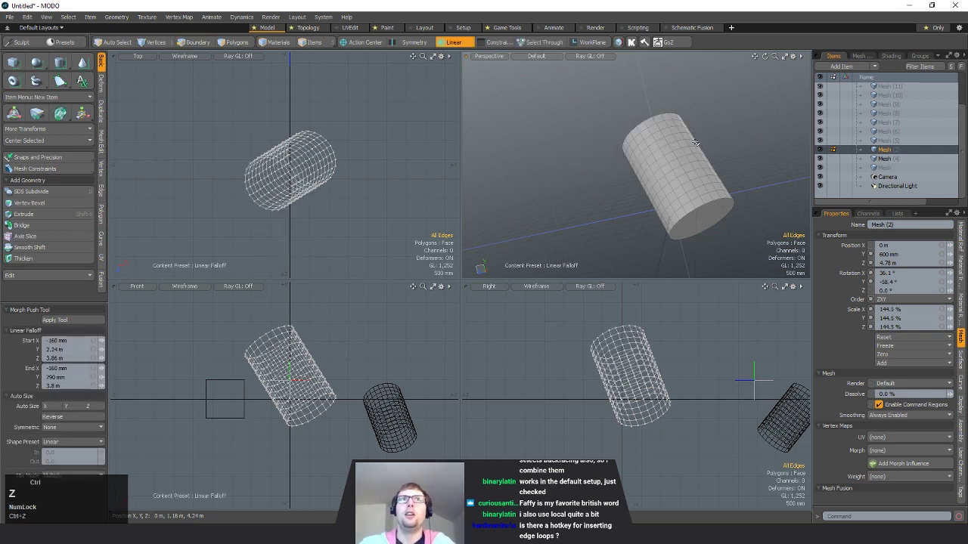
- Switch to polygon selection mode and set the Falloff to (none)
{"action": "left_click_drag", "start_coordinate": [663, 137], "coordinate": [719, 129], "text": "alt"}
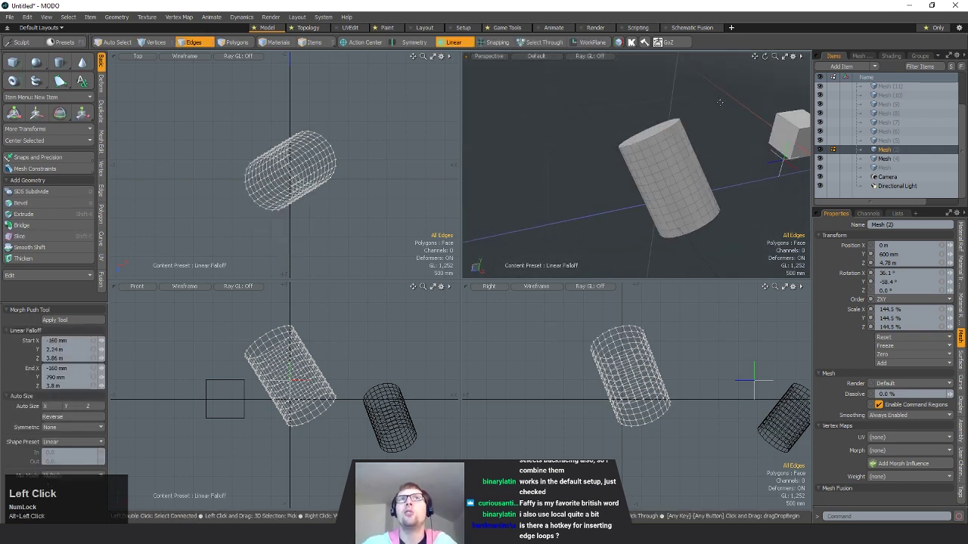
{"action": "key", "text": "space"}
{"action": "left_click", "coordinate": [453, 42]}
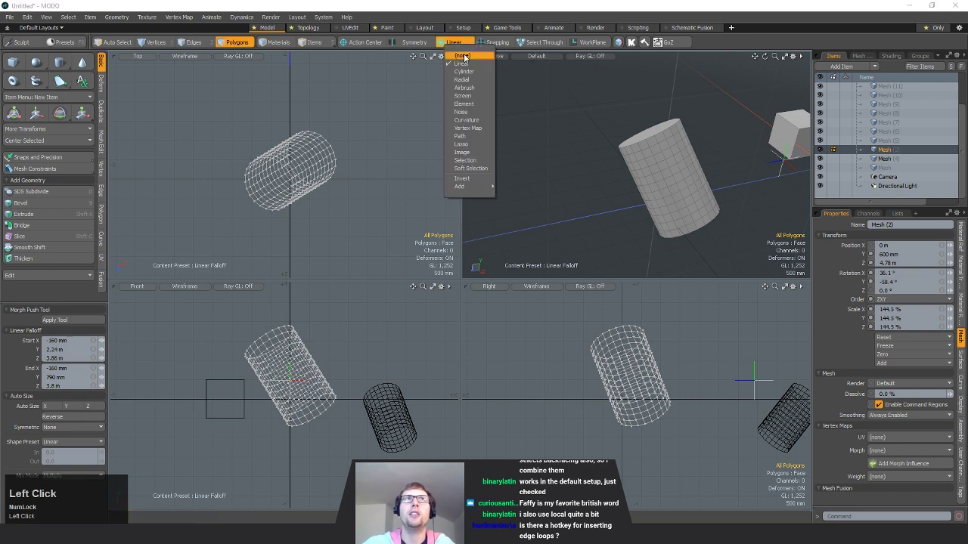
{"action": "left_click", "coordinate": [451, 54]}
{"action": "left_click_drag", "start_coordinate": [700, 119], "coordinate": [677, 121], "text": "alt"}
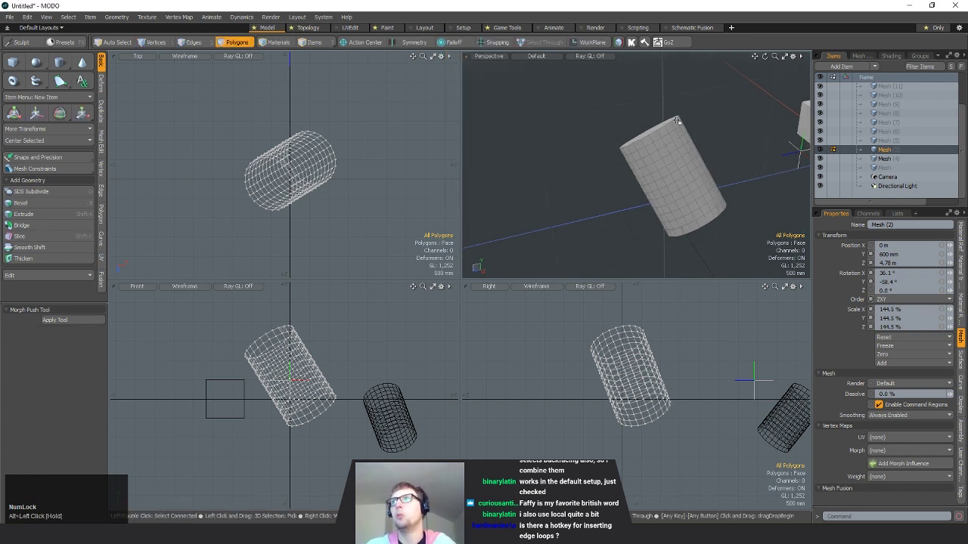
- Narrow the modeling tool panel to give the viewports more room and reframe the large cylinder
{"action": "scroll", "coordinate": [786, 161], "scroll_direction": "down", "scroll_amount": 2}
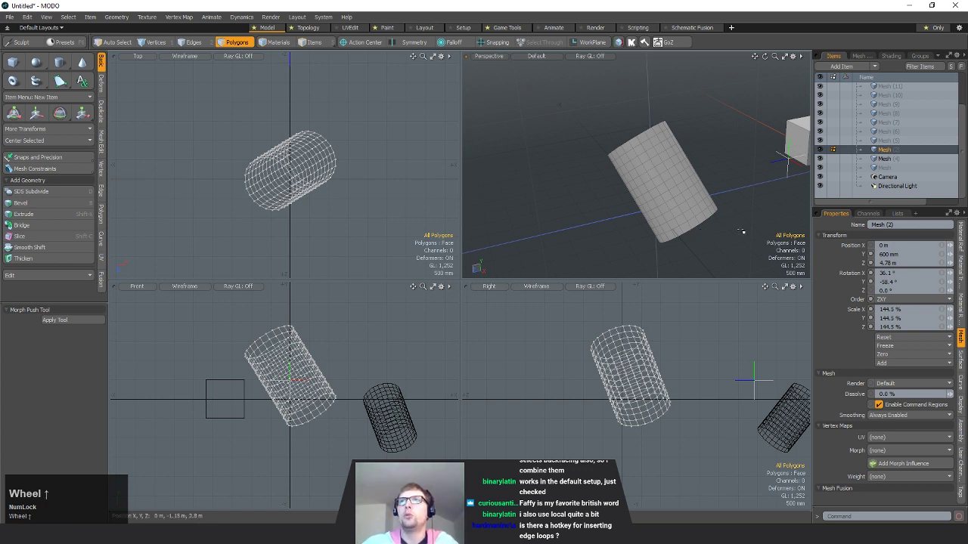
{"action": "left_click_drag", "start_coordinate": [743, 231], "coordinate": [743, 220], "text": "alt+shift"}
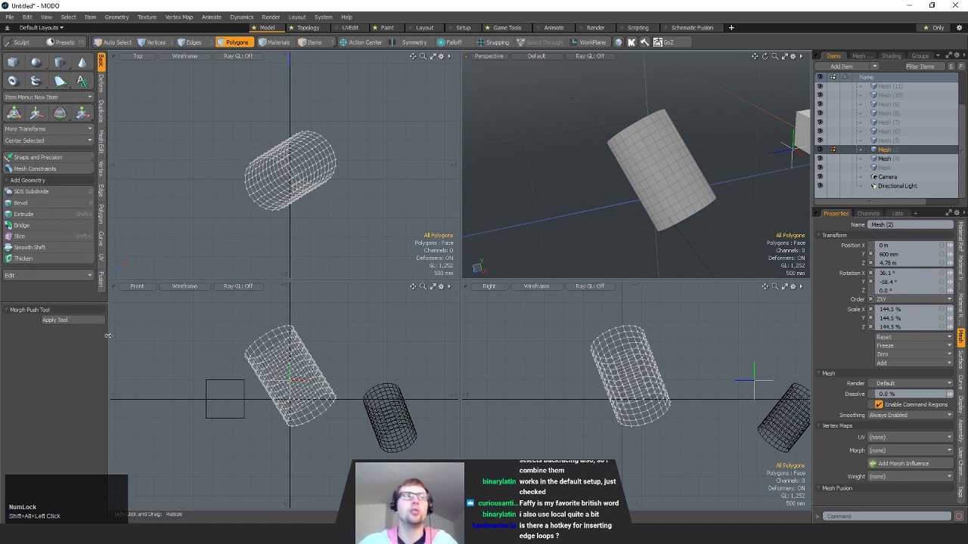
{"action": "left_click_drag", "start_coordinate": [110, 320], "coordinate": [95, 285]}
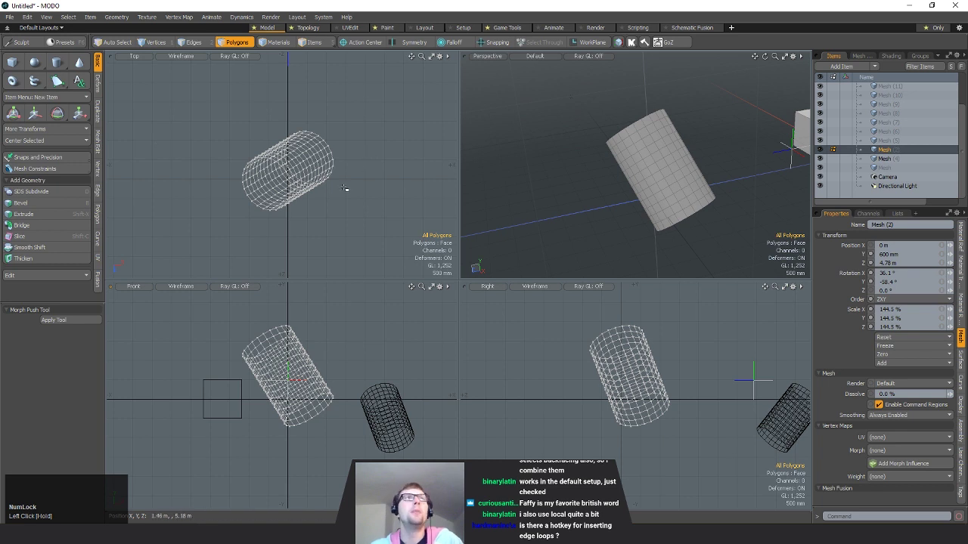
{"action": "left_click_drag", "start_coordinate": [344, 187], "coordinate": [352, 200], "text": "alt+shift"}
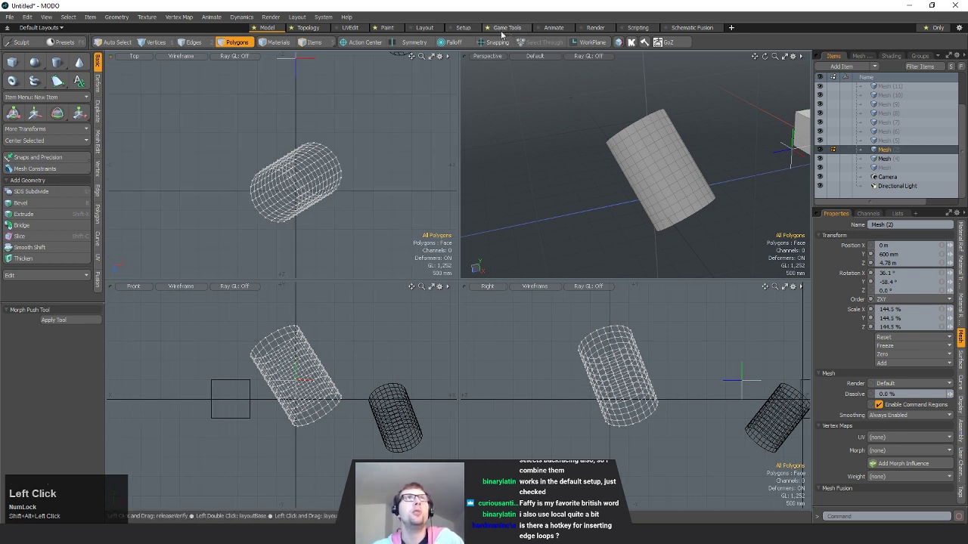
- Switch to the Paint layout, show the floating Model tool palette, and enlarge its tool area
{"action": "left_click", "coordinate": [387, 27]}
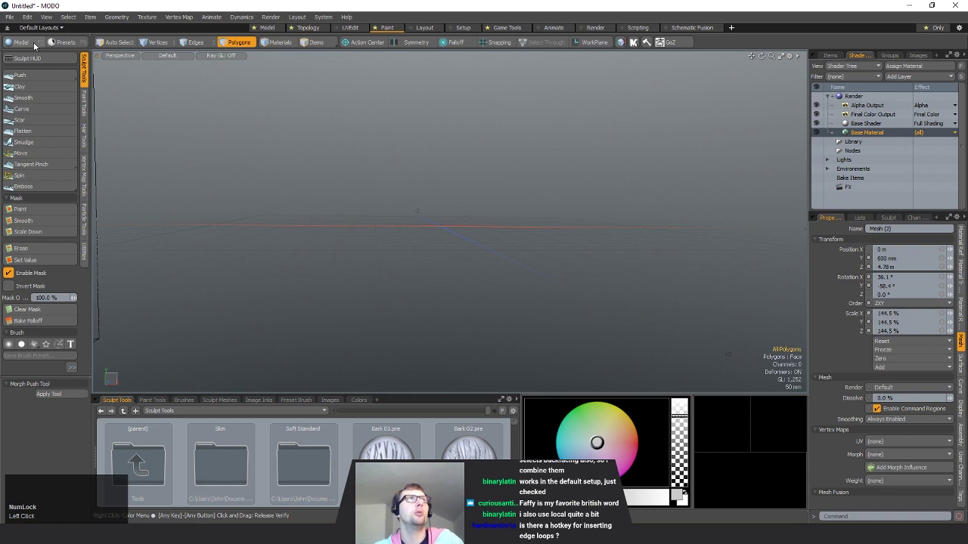
{"action": "key", "text": "F2"}
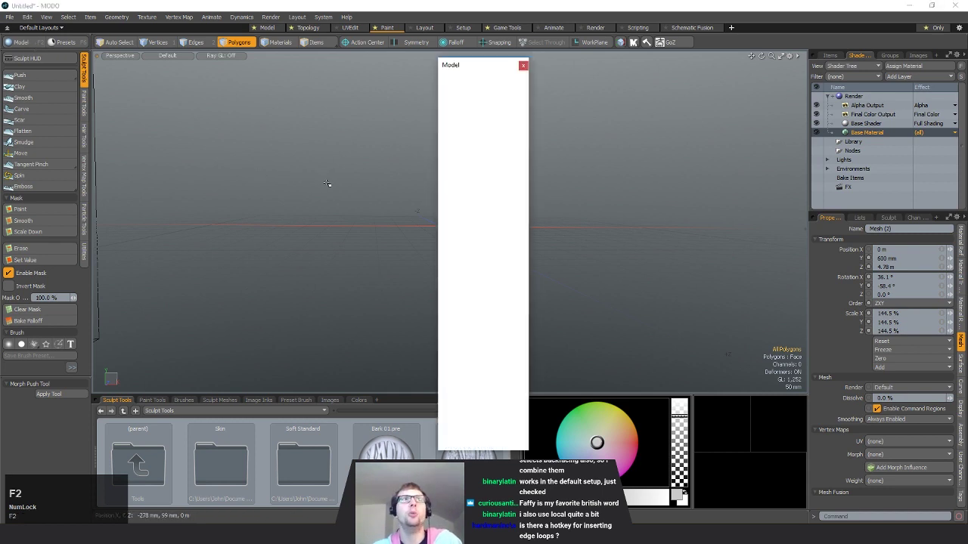
{"action": "left_click_drag", "start_coordinate": [472, 70], "coordinate": [352, 76]}
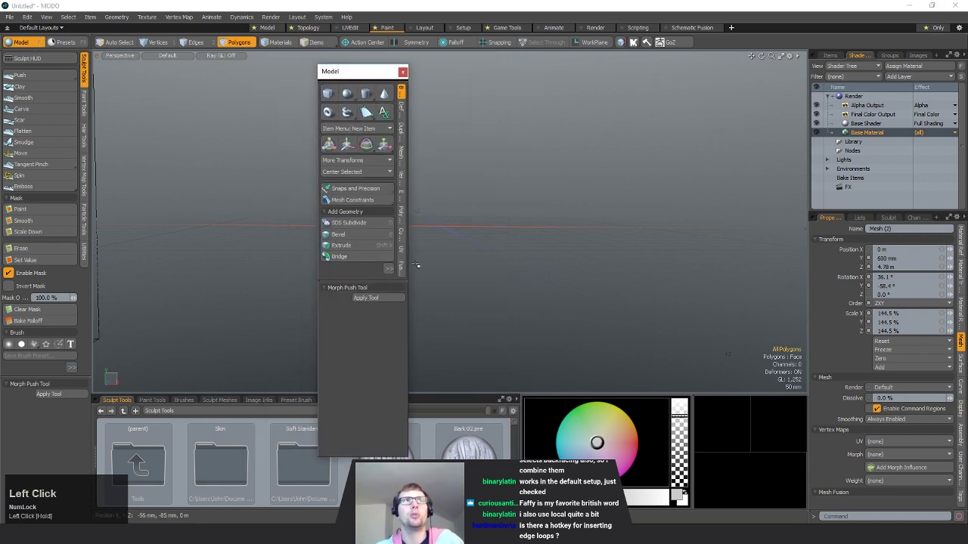
{"action": "left_click_drag", "start_coordinate": [351, 278], "coordinate": [346, 301]}
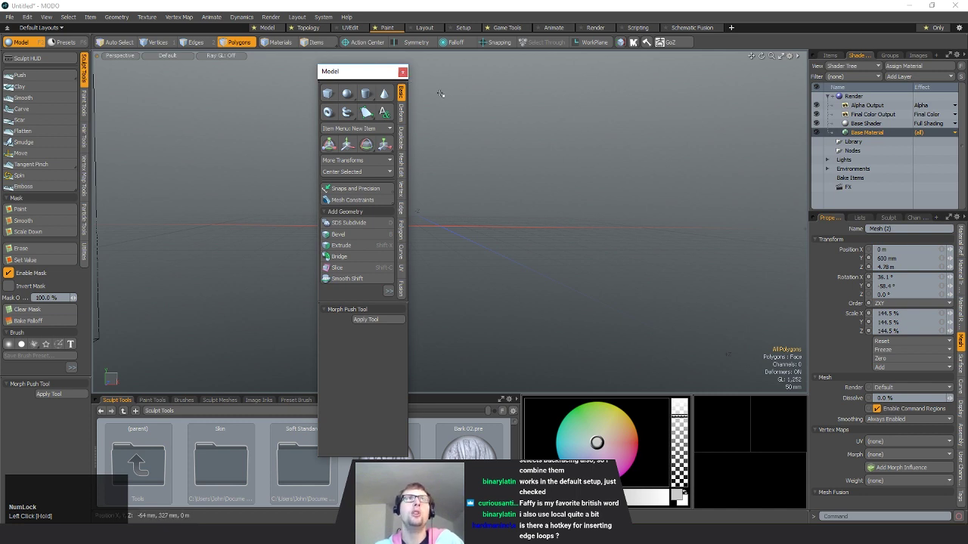
- Close the floating Model palette and return to the Model layout
{"action": "key", "text": "F2"}
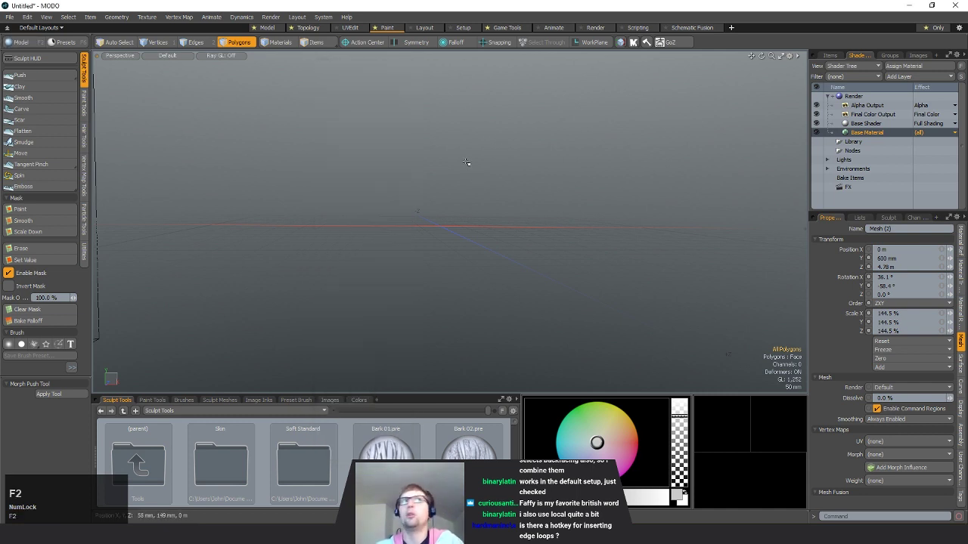
{"action": "left_click", "coordinate": [268, 30]}
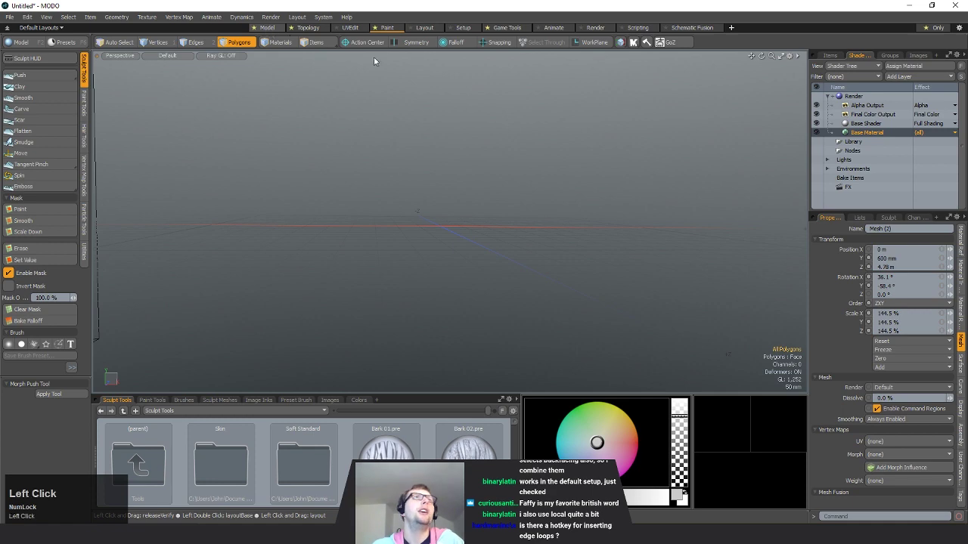
{"action": "mouse_move", "coordinate": [679, 204]}
{"action": "left_mouse_down", "text": "alt"}
{"action": "mouse_move", "coordinate": [693, 215]}
{"action": "mouse_move", "coordinate": [685, 203]}
{"action": "left_mouse_up", "text": "alt"}
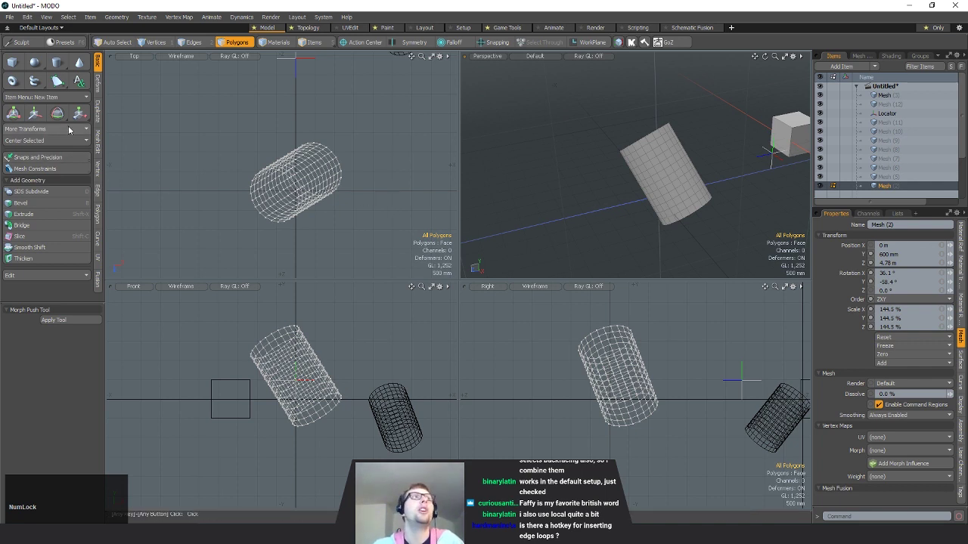
- Look through the Duplicate, Vertex, Edge, Polygon, Curve and Deform tool sets, finishing with the Duplicate tools shown
{"action": "left_click", "coordinate": [96, 112]}
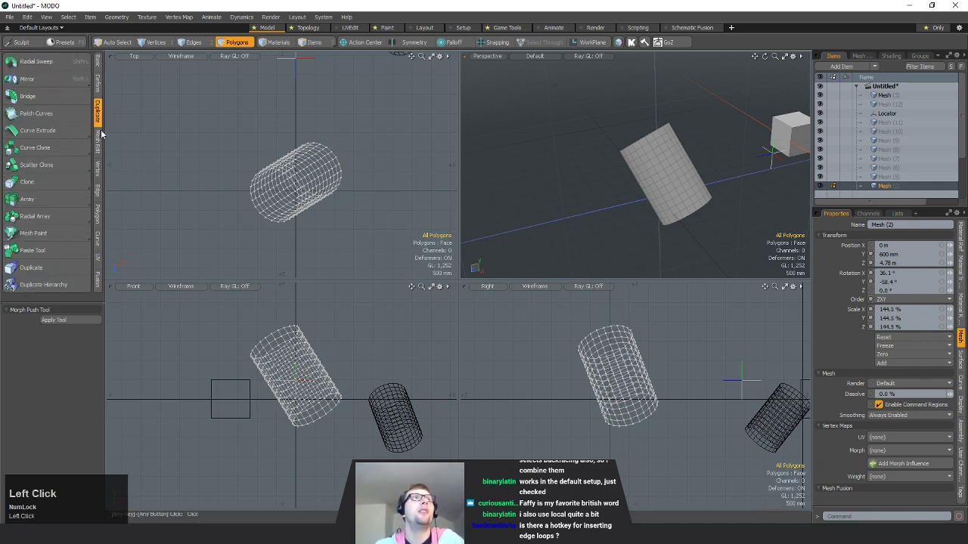
{"action": "left_click", "coordinate": [97, 169]}
{"action": "left_click", "coordinate": [97, 189]}
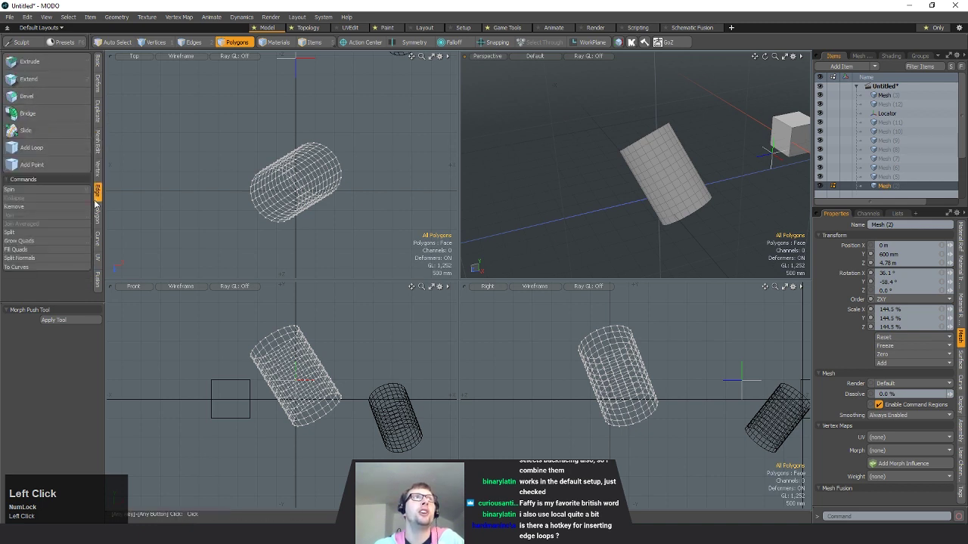
{"action": "left_click", "coordinate": [97, 214]}
{"action": "left_click", "coordinate": [97, 241]}
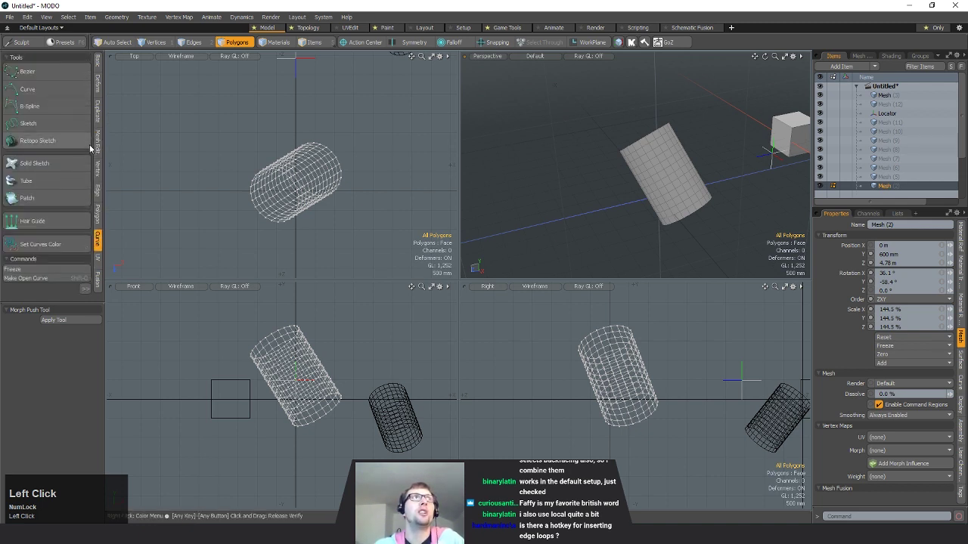
{"action": "left_click", "coordinate": [97, 112]}
{"action": "left_click", "coordinate": [97, 90]}
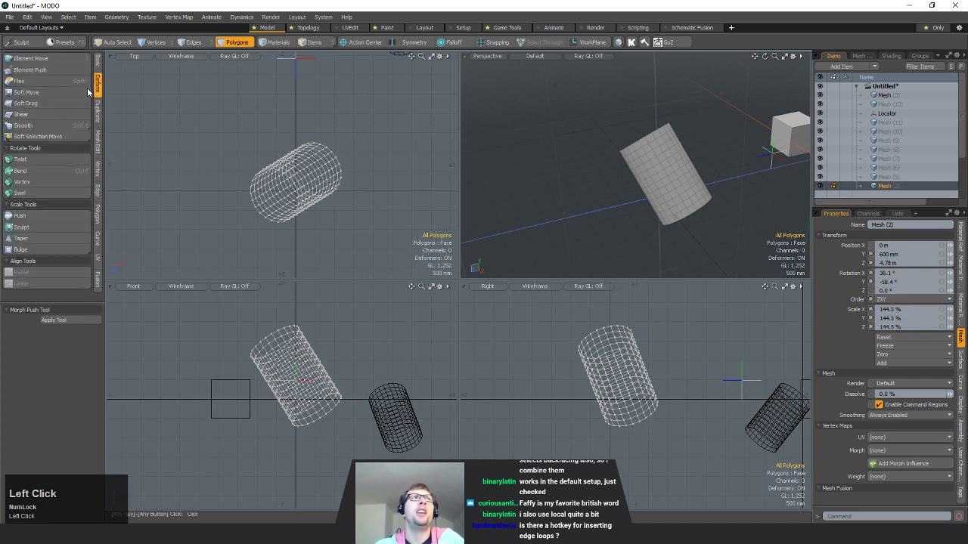
{"action": "left_click", "coordinate": [98, 115]}
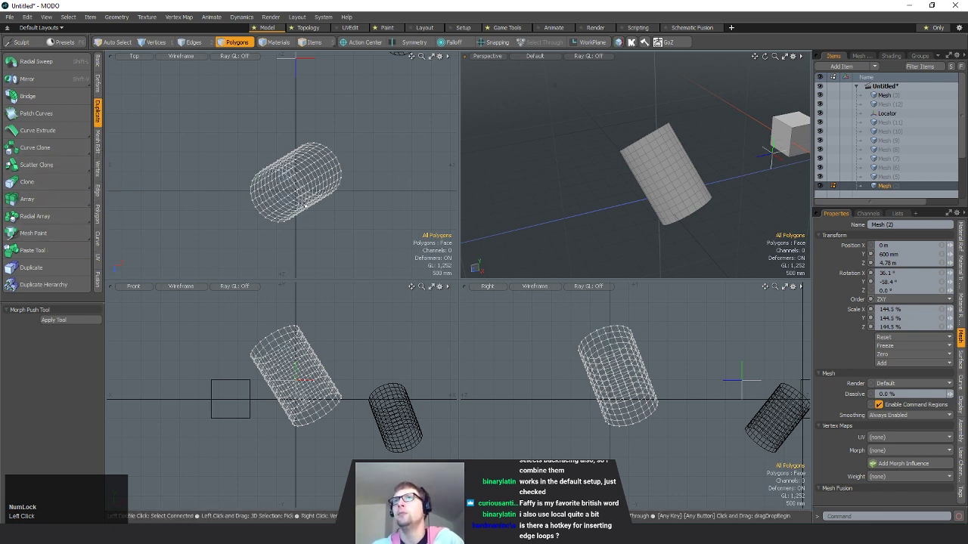
- Paint separate vertex, edge and polygon selections on the side of the large cylinder
{"action": "left_click_drag", "start_coordinate": [596, 216], "coordinate": [705, 178], "text": "alt"}
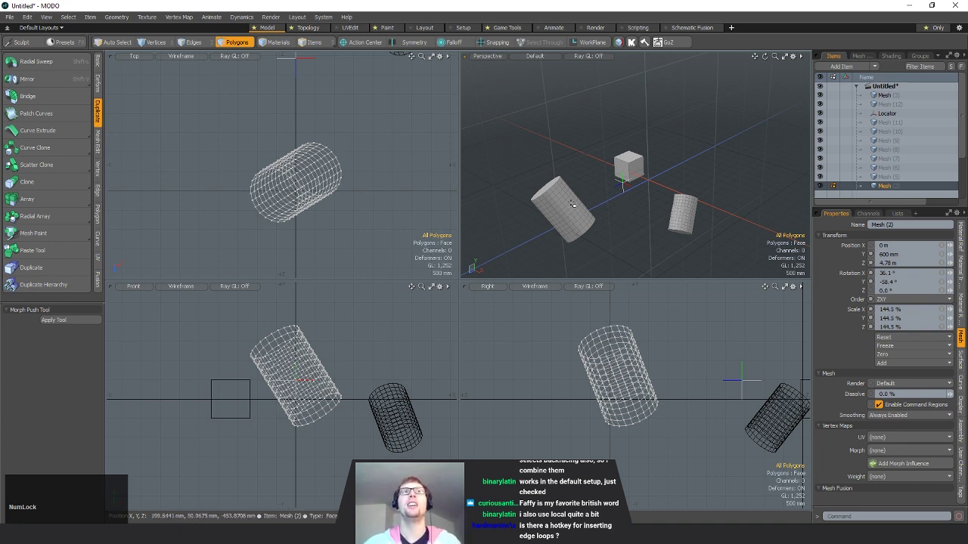
{"action": "key", "text": "space"}
{"action": "key", "text": "space"}
{"action": "key", "text": "space"}
{"action": "mouse_move", "coordinate": [576, 214]}
{"action": "left_mouse_down"}
{"action": "mouse_move", "coordinate": [567, 197]}
{"action": "mouse_move", "coordinate": [614, 198]}
{"action": "mouse_move", "coordinate": [616, 190]}
{"action": "left_mouse_up"}
{"action": "key", "text": "space"}
{"action": "key", "text": "space"}
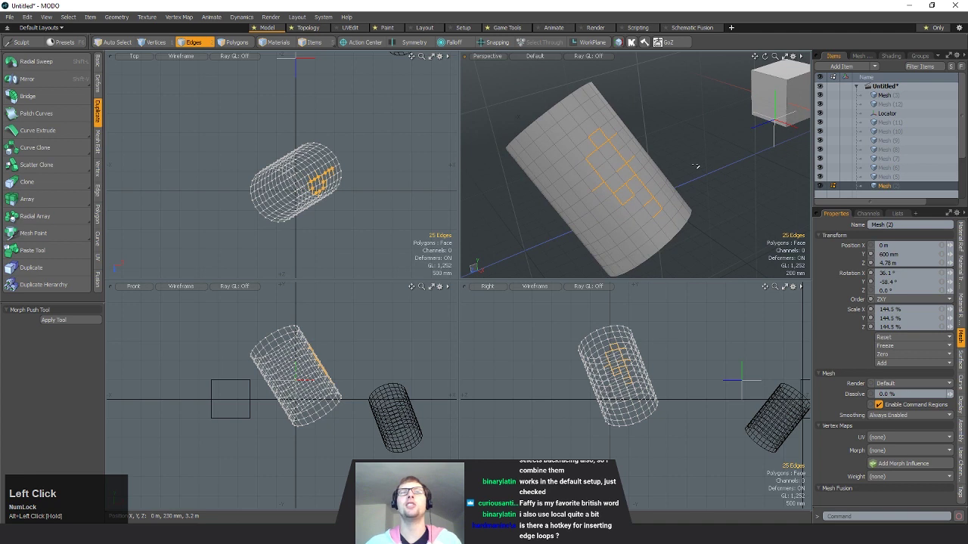
- Cycle repeatedly through the vertex, edge and polygon selection modes to compare the selection each mode holds on the large cylinder
{"action": "key", "text": "space"}
{"action": "key", "text": "space"}
{"action": "key", "text": "space"}
{"action": "key", "text": "space"}
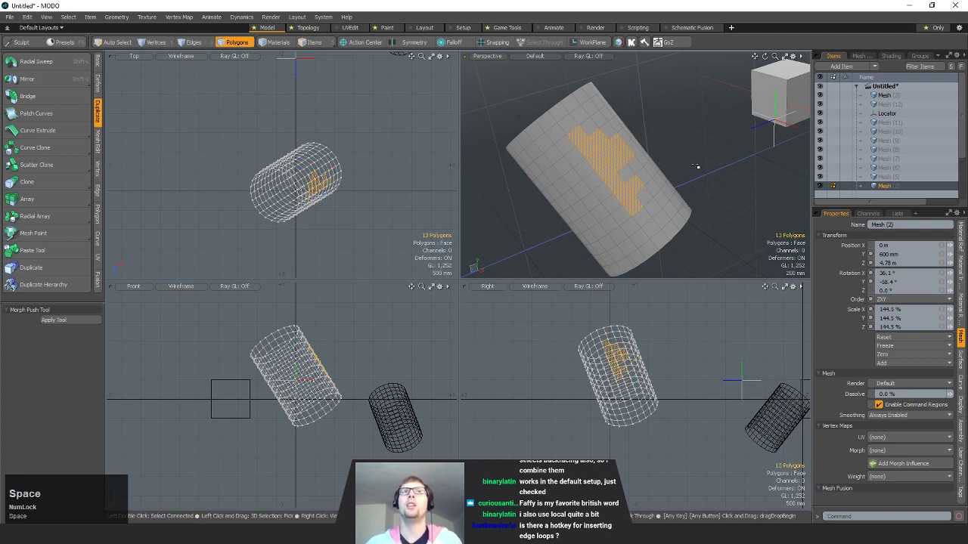
{"action": "key", "text": "space"}
{"action": "key", "text": "space"}
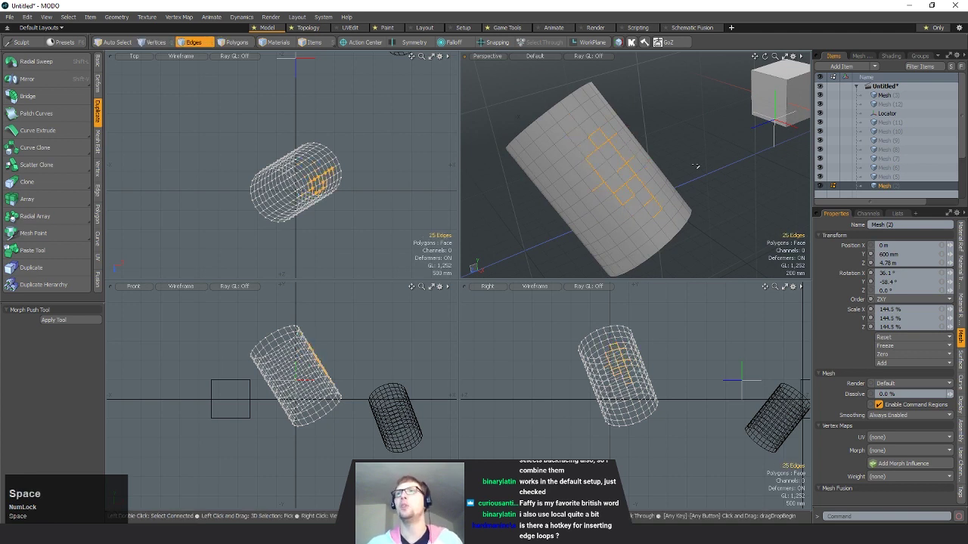
{"action": "key", "text": "space"}
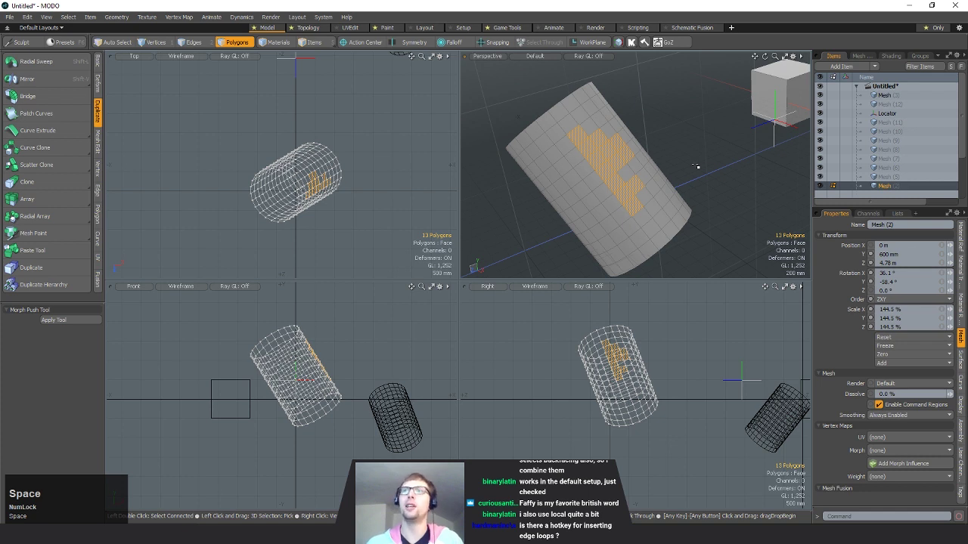
{"action": "key", "text": "space"}
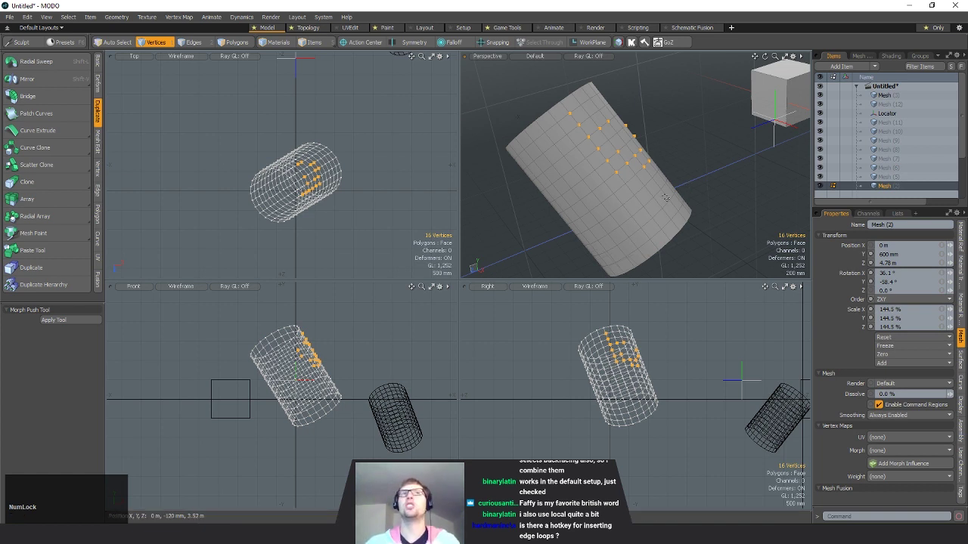
{"action": "left_click_drag", "start_coordinate": [666, 198], "coordinate": [675, 212], "text": "alt+shift"}
{"action": "key", "text": "space"}
{"action": "key", "text": "space"}
{"action": "key", "text": "space"}
{"action": "key", "text": "space"}
{"action": "key", "text": "space"}
{"action": "key", "text": "space"}
{"action": "key", "text": "space"}
{"action": "key", "text": "space"}
{"action": "key", "text": "space"}
{"action": "key", "text": "space"}
{"action": "key", "text": "space"}
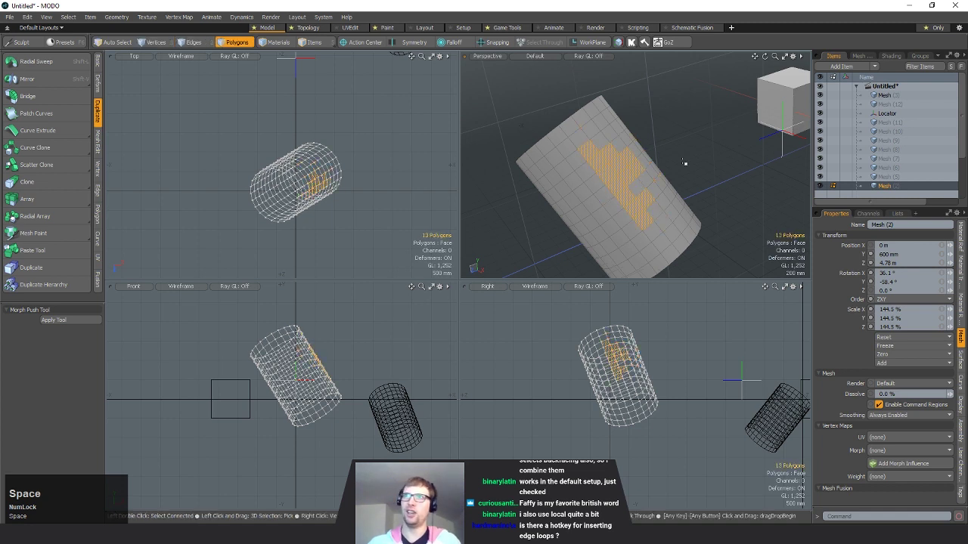
{"action": "scroll", "coordinate": [676, 173], "scroll_direction": "down", "scroll_amount": 4}
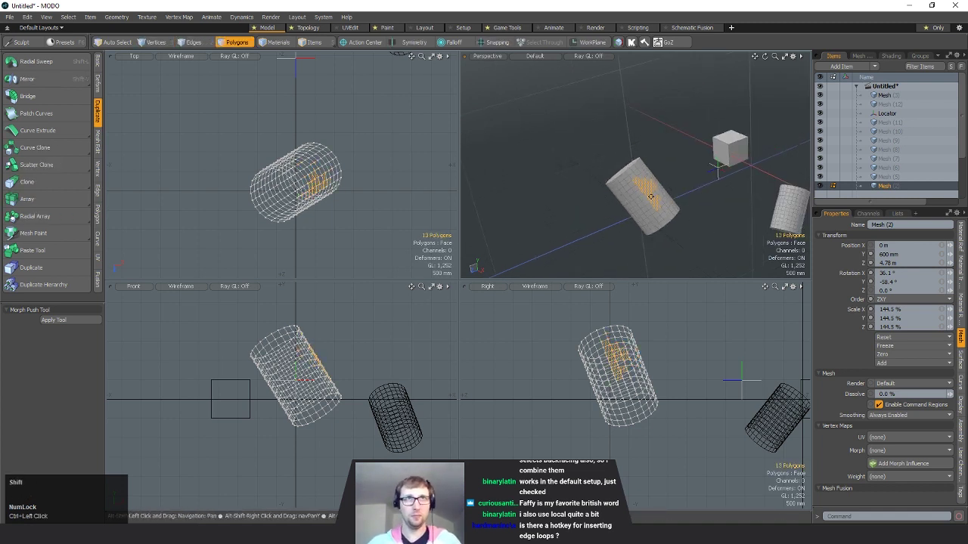
{"action": "key", "text": "space"}
{"action": "key", "text": "space"}
{"action": "key", "text": "space"}
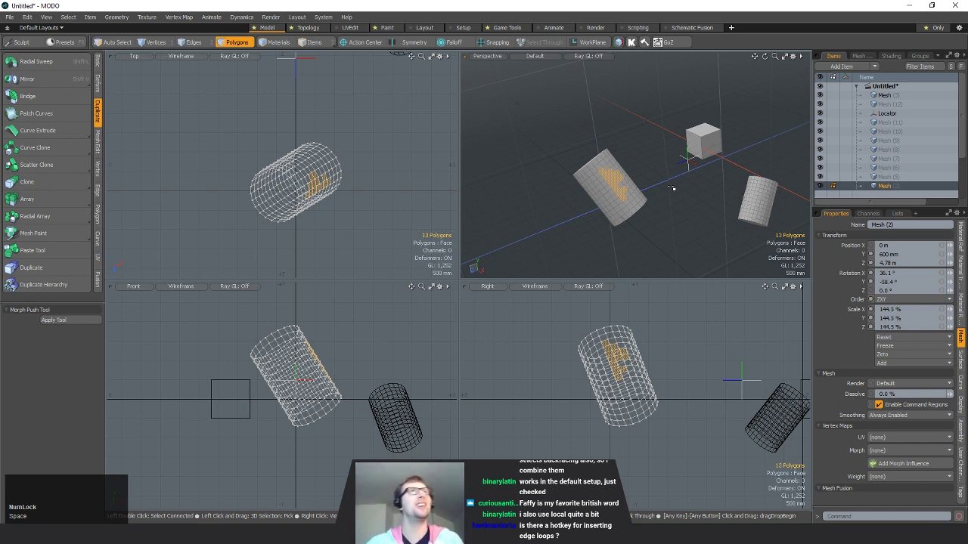
{"action": "key", "text": "space"}
{"action": "key", "text": "space"}
{"action": "key", "text": "space"}
{"action": "key", "text": "space"}
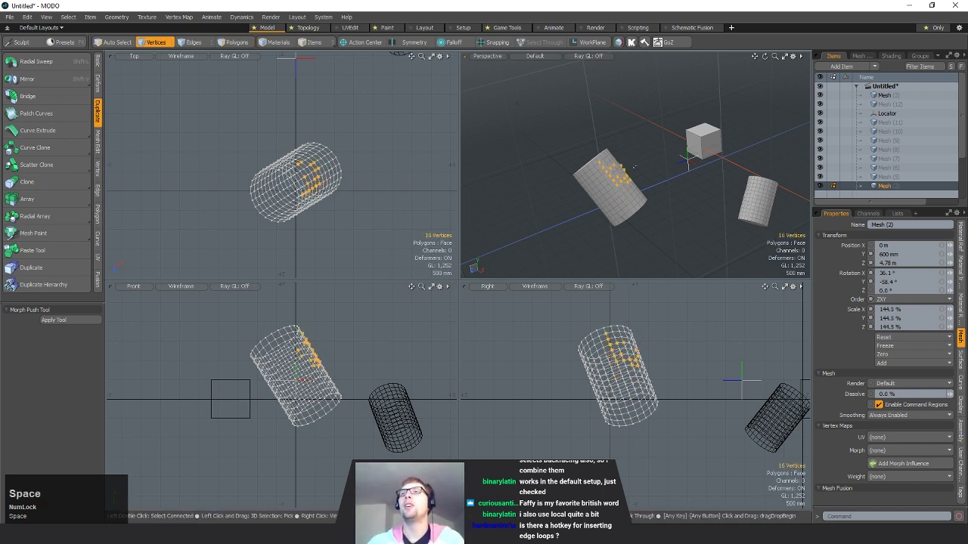
{"action": "key", "text": "space"}
{"action": "key", "text": "space"}
{"action": "key", "text": "space"}
{"action": "key", "text": "space"}
{"action": "key", "text": "space"}
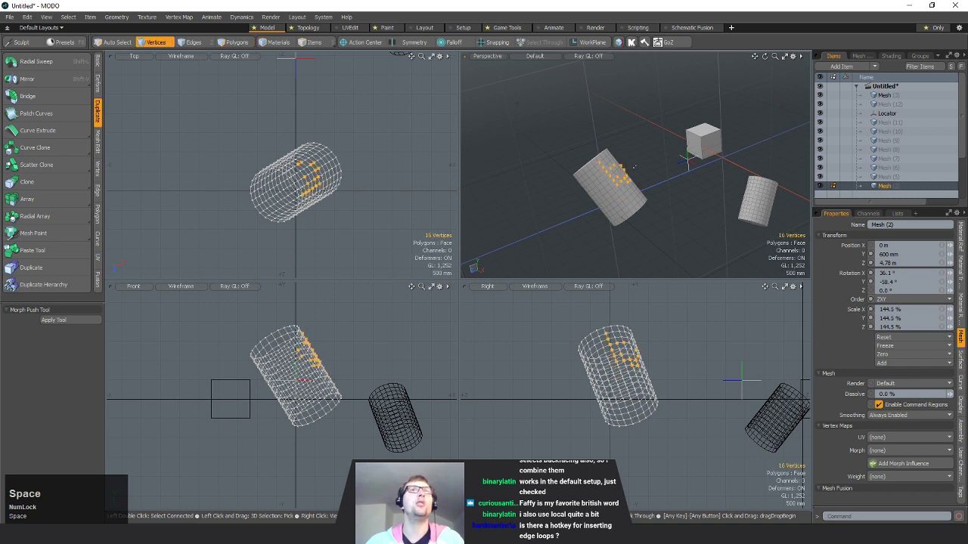
{"action": "left_click_drag", "start_coordinate": [635, 167], "coordinate": [663, 176], "text": "alt"}
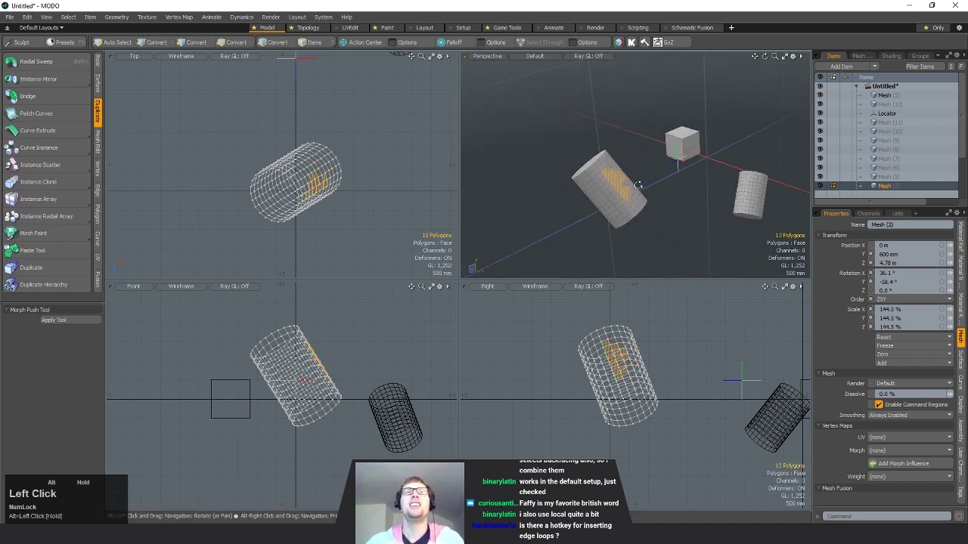
{"action": "key", "text": "space"}
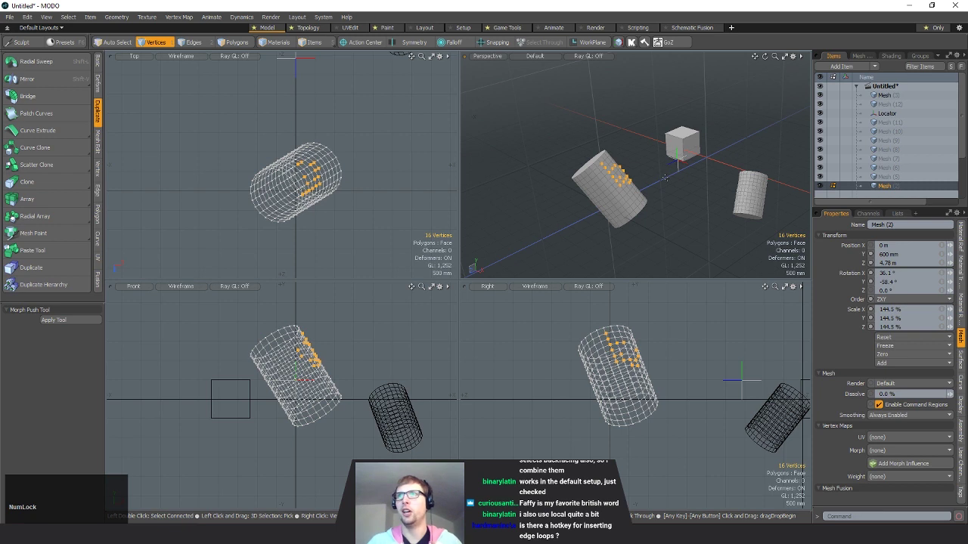
- Return to polygon selection mode and clear the selection on the large cylinder
{"action": "left_click_drag", "start_coordinate": [664, 178], "coordinate": [676, 180]}
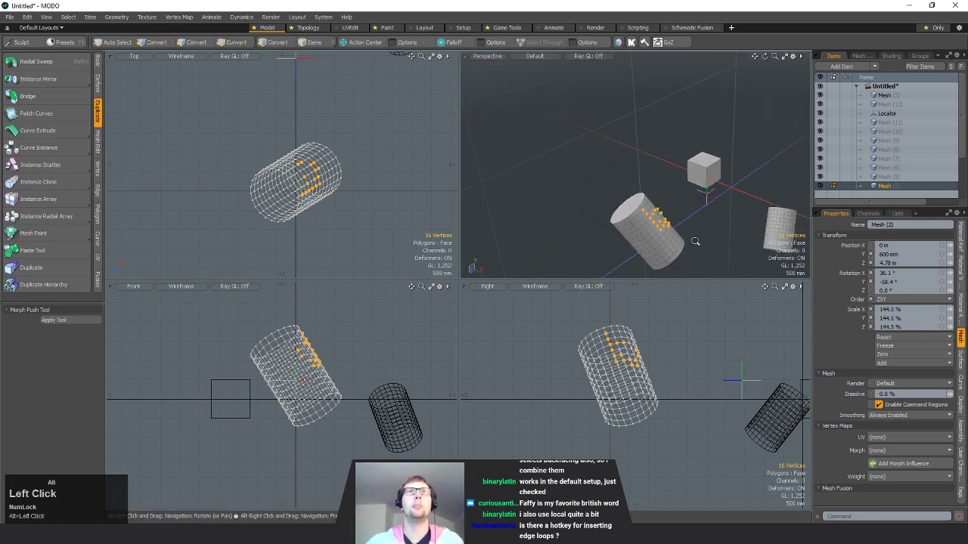
{"action": "key", "text": "space"}
{"action": "left_click", "coordinate": [676, 181]}
{"action": "key", "text": "space"}
{"action": "double_click", "coordinate": [660, 229]}
{"action": "left_click_drag", "start_coordinate": [659, 228], "coordinate": [664, 215], "text": "alt"}
{"action": "left_click", "coordinate": [665, 217]}
- Start a Radial Array of the large cylinder and place its center at about X -4.15 m, Z 7.05 m in the Top view
{"action": "scroll", "coordinate": [302, 147], "scroll_direction": "down", "scroll_amount": 5}
{"action": "left_click_drag", "start_coordinate": [296, 142], "coordinate": [323, 152], "text": "alt+shift"}
{"action": "scroll", "coordinate": [330, 157], "scroll_direction": "up", "scroll_amount": 2}
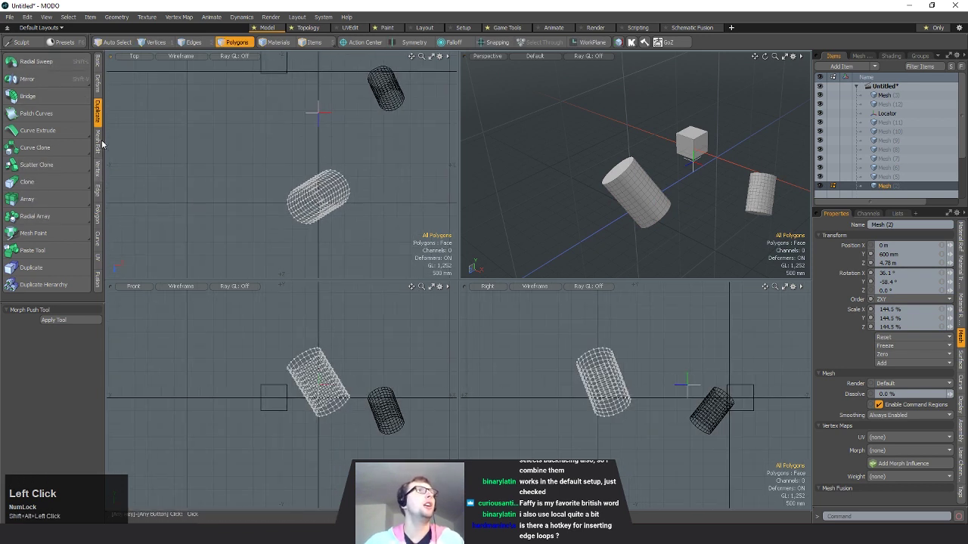
{"action": "left_click", "coordinate": [97, 86]}
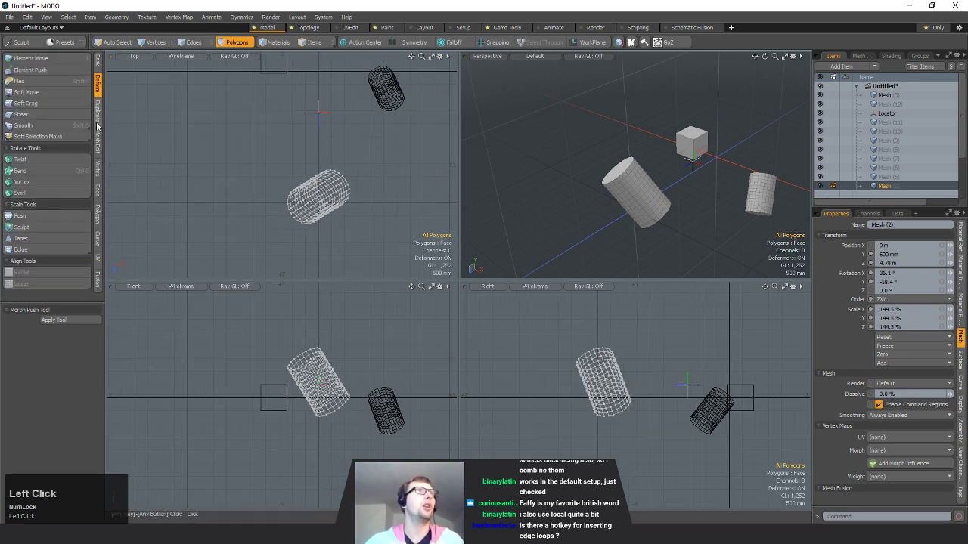
{"action": "left_click", "coordinate": [97, 121]}
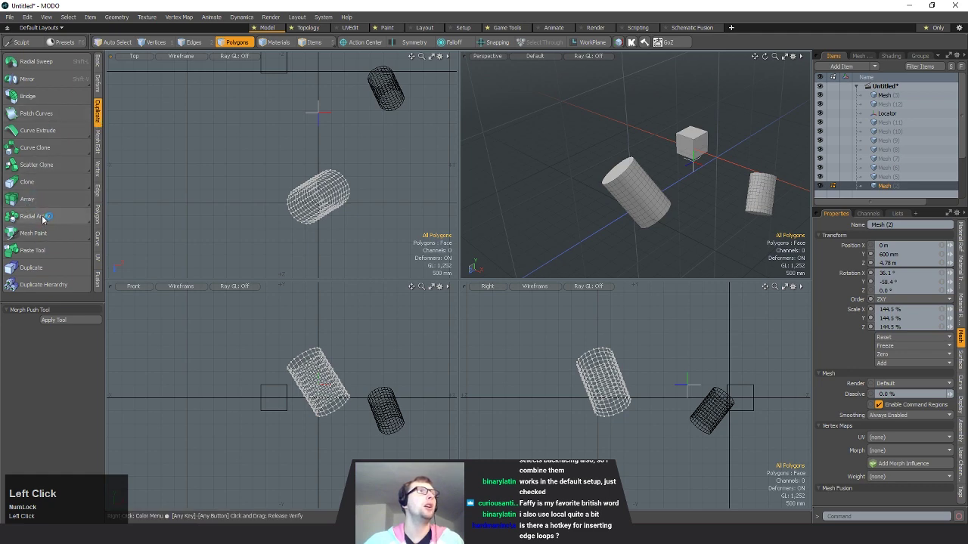
{"action": "left_click", "coordinate": [38, 216]}
{"action": "left_click", "coordinate": [334, 160]}
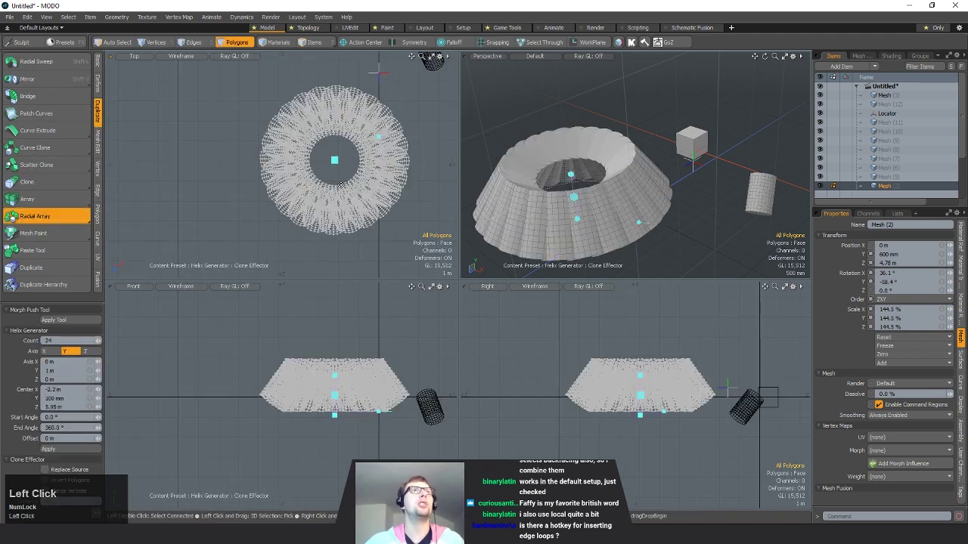
{"action": "left_click_drag", "start_coordinate": [334, 159], "coordinate": [295, 181]}
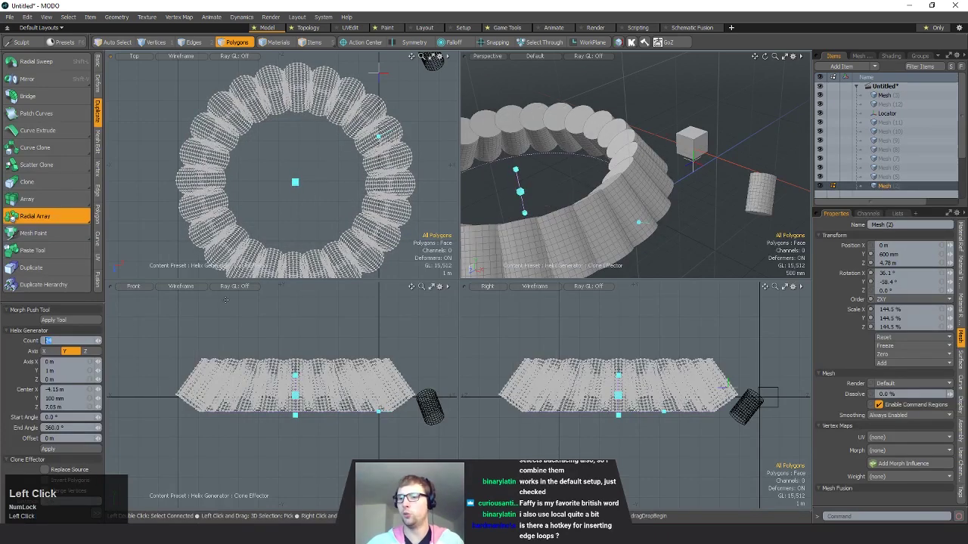
- Try Radial Array counts of 5 and 8 and compare the resulting rings of cylinders
{"action": "type", "text": "5"}
{"action": "key", "text": "Return"}
{"action": "left_click", "coordinate": [61, 343]}
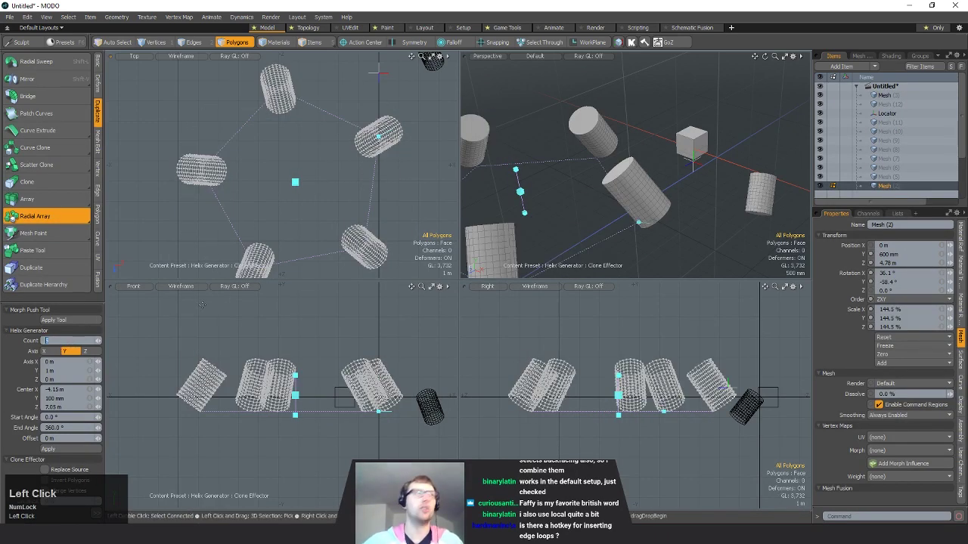
{"action": "type", "text": "8"}
{"action": "key", "text": "Return"}
{"action": "left_click_drag", "start_coordinate": [338, 173], "coordinate": [330, 146], "text": "alt+shift"}
{"action": "scroll", "coordinate": [313, 128], "scroll_direction": "down", "scroll_amount": 3}
{"action": "left_click_drag", "start_coordinate": [326, 229], "coordinate": [346, 221], "text": "alt+shift"}
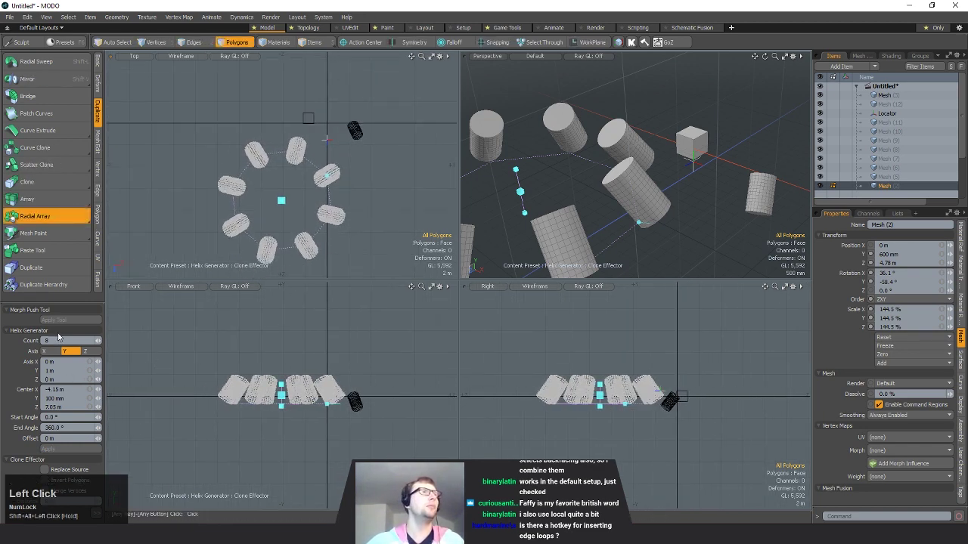
{"action": "left_click_drag", "start_coordinate": [198, 228], "coordinate": [217, 200], "text": "alt+shift"}
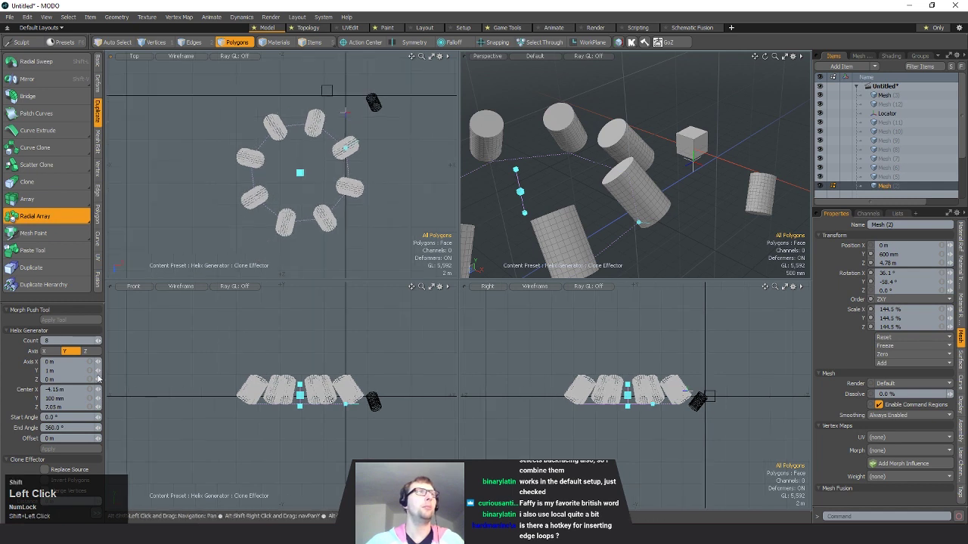
- Set the Radial Array count to 10 and move its center to about X -3 m, Z 4.85 m
{"action": "left_click", "coordinate": [61, 341]}
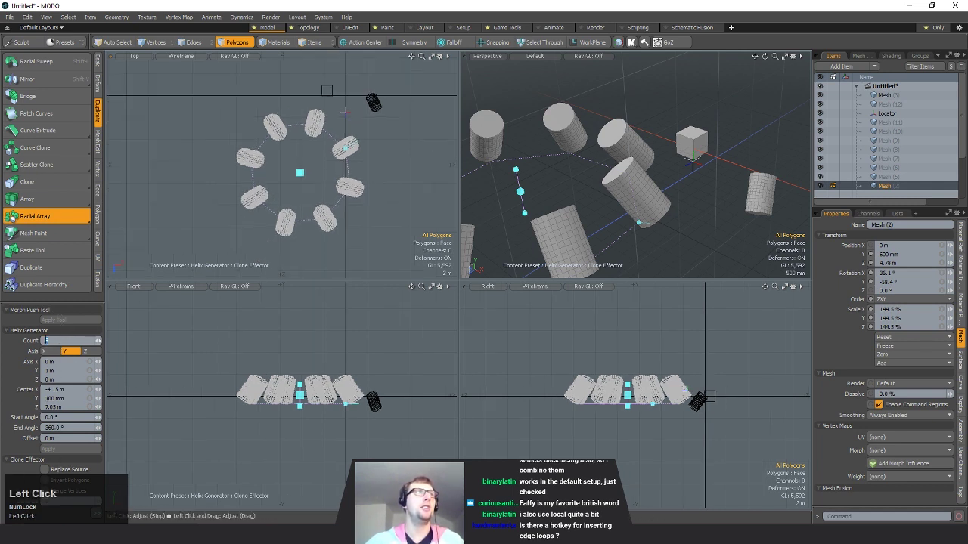
{"action": "type", "text": "10"}
{"action": "key", "text": "Return"}
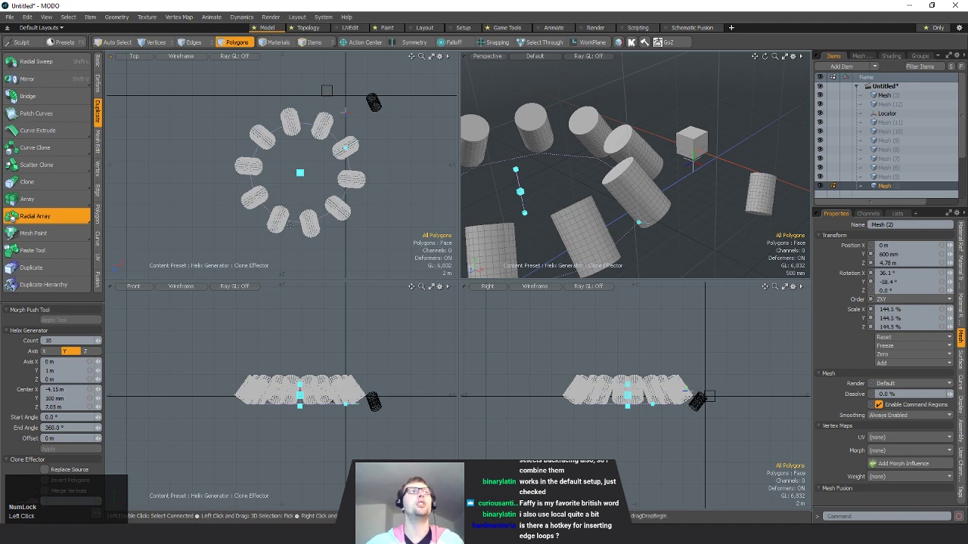
{"action": "left_click_drag", "start_coordinate": [300, 175], "coordinate": [313, 150]}
{"action": "mouse_move", "coordinate": [714, 155]}
{"action": "left_mouse_down", "text": "alt"}
{"action": "mouse_move", "coordinate": [805, 195]}
{"action": "mouse_move", "coordinate": [720, 160]}
{"action": "left_mouse_up", "text": "alt"}
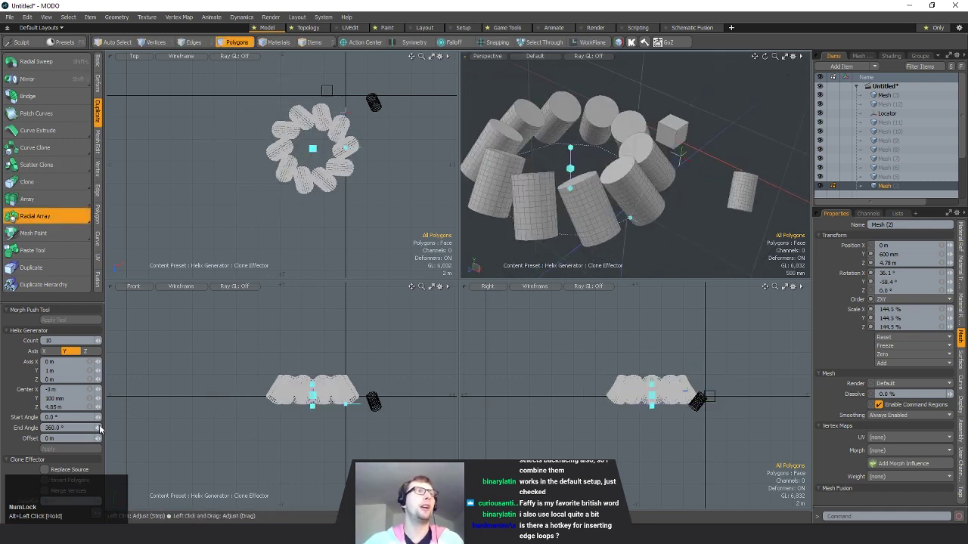
- Set the Radial Array's End Angle to 180° so the copies form a half ring
{"action": "left_click_drag", "start_coordinate": [69, 428], "coordinate": [105, 428]}
{"action": "left_click_drag", "start_coordinate": [66, 428], "coordinate": [31, 421]}
{"action": "type", "text": "18"}
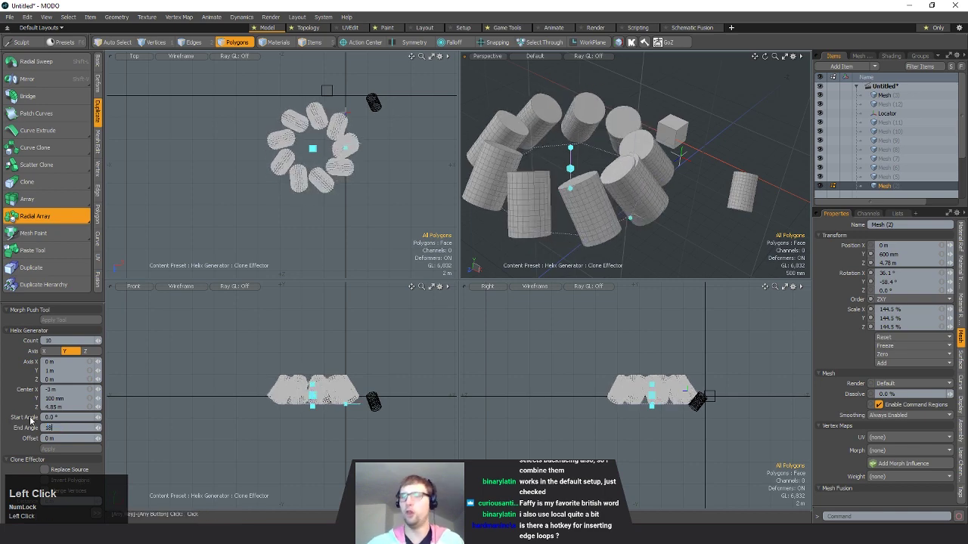
{"action": "type", "text": "0"}
{"action": "key", "text": "Return"}
{"action": "left_click_drag", "start_coordinate": [635, 179], "coordinate": [682, 209], "text": "alt"}
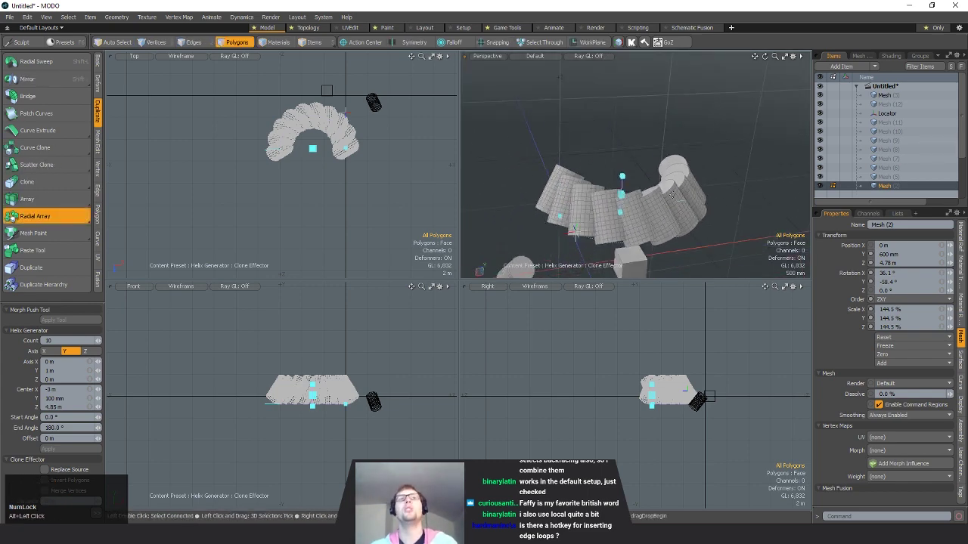
- Tilt the Radial Array's axis to about Y 700 mm, Z 2.14 m and finish the tool
{"action": "left_click_drag", "start_coordinate": [633, 253], "coordinate": [616, 209], "text": "alt"}
{"action": "left_click_drag", "start_coordinate": [719, 233], "coordinate": [700, 186], "text": "alt"}
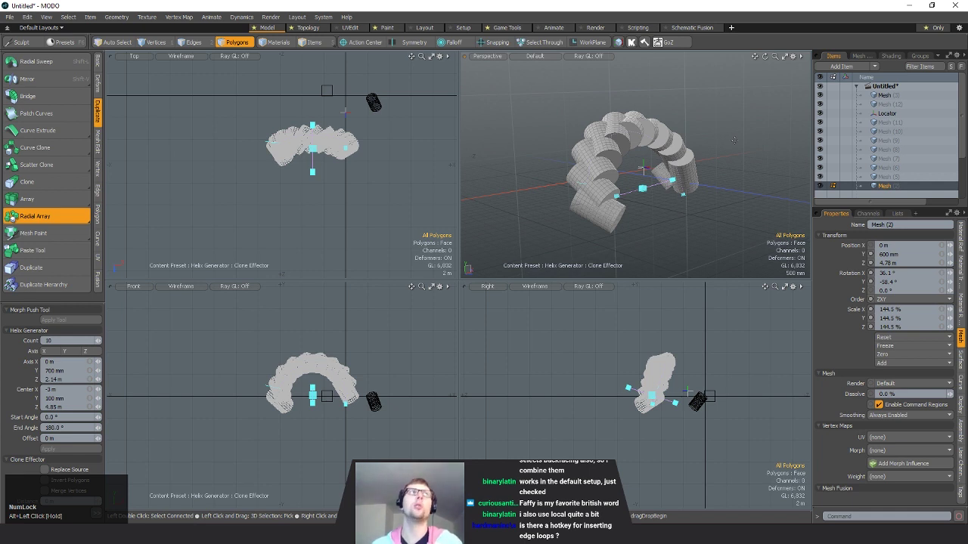
{"action": "key", "text": "space"}
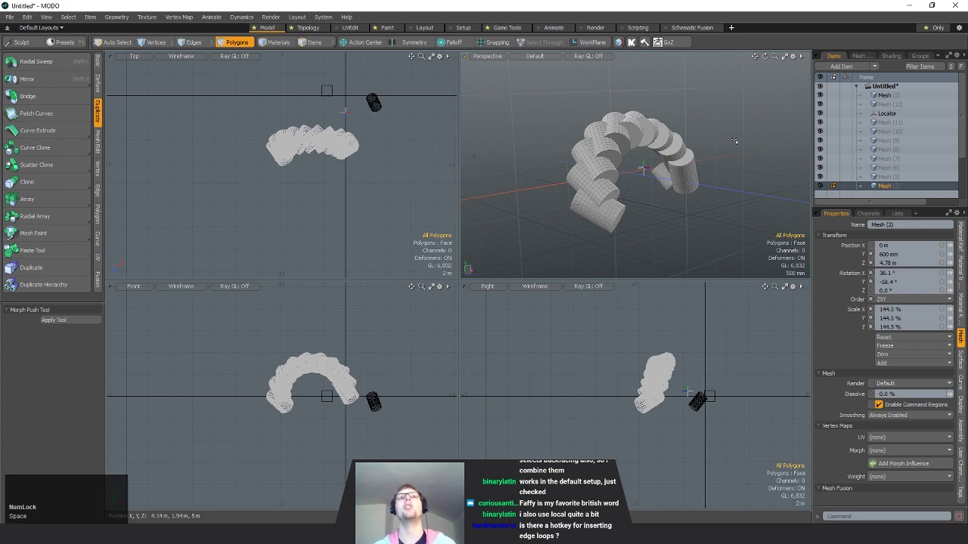
{"action": "left_click_drag", "start_coordinate": [733, 140], "coordinate": [704, 164], "text": "alt"}
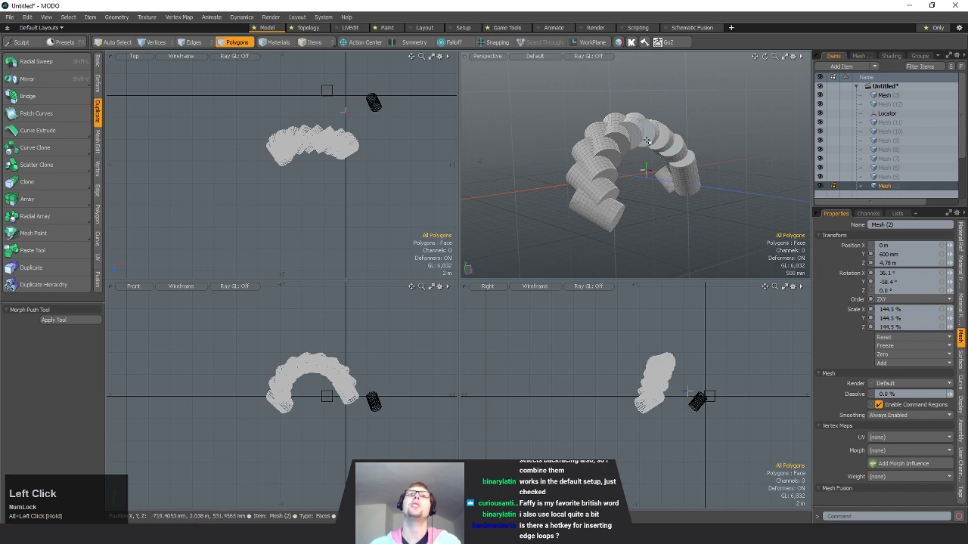
- Undo the Radial Array half ring so only the source cylinder is left in the mesh
{"action": "left_click_drag", "start_coordinate": [580, 204], "coordinate": [691, 203], "text": "alt"}
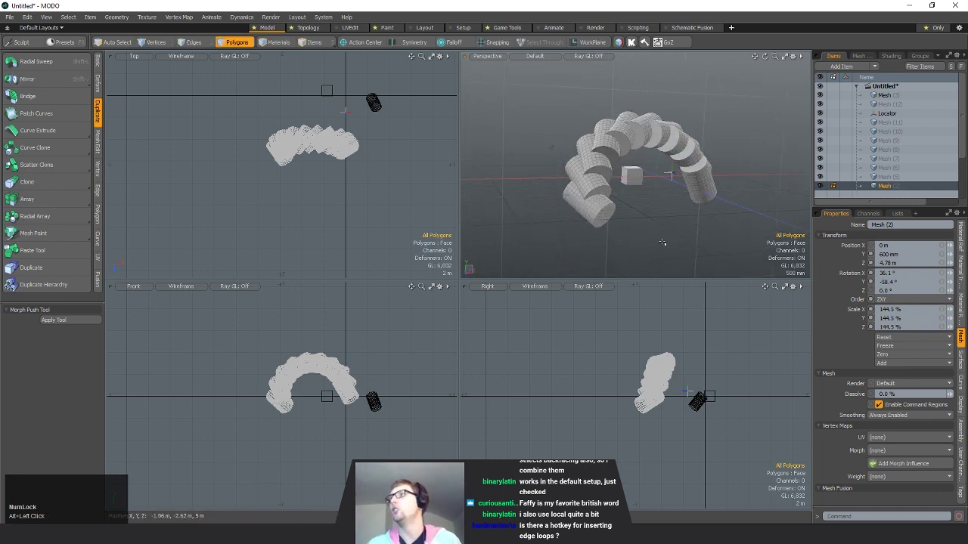
{"action": "key", "text": "ctrl"}
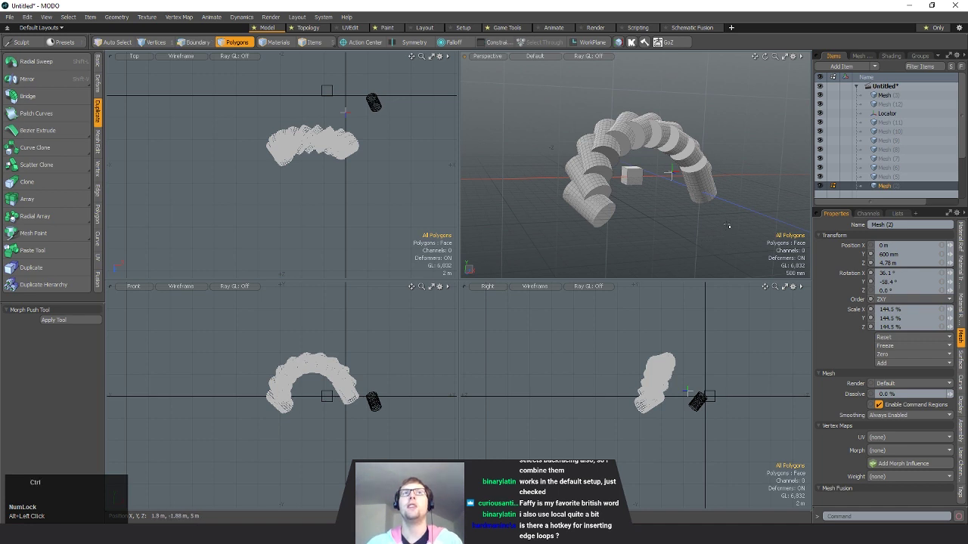
{"action": "key", "text": "ctrl+z"}
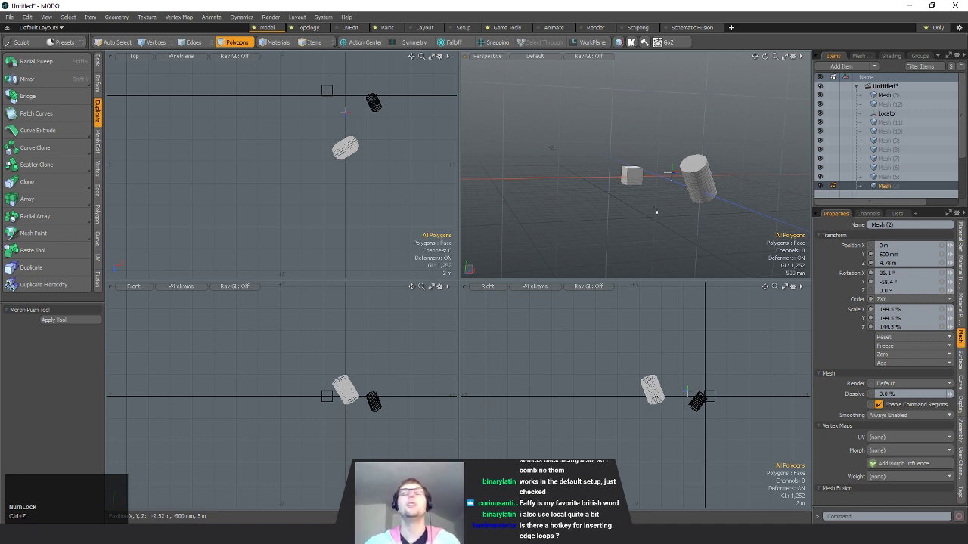
- Reapply Radial Array to the cylinder with its previous settings and try changing the Count to 11
{"action": "left_click", "coordinate": [43, 217]}
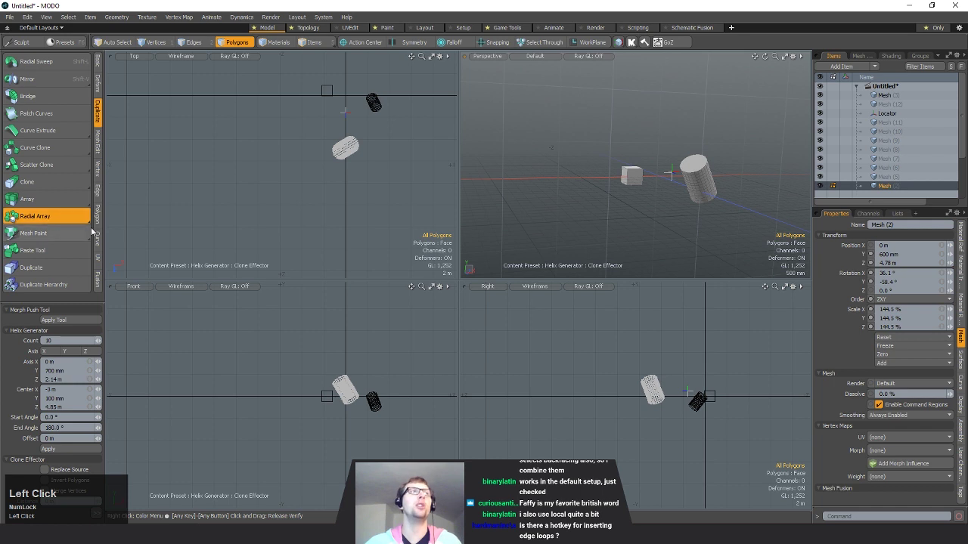
{"action": "left_click", "coordinate": [63, 321]}
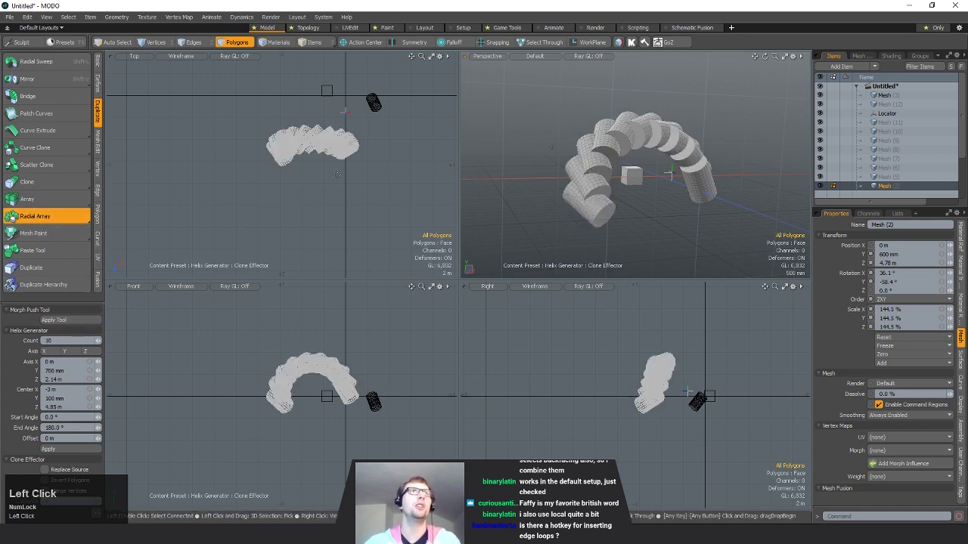
{"action": "left_click_drag", "start_coordinate": [711, 155], "coordinate": [680, 189], "text": "alt"}
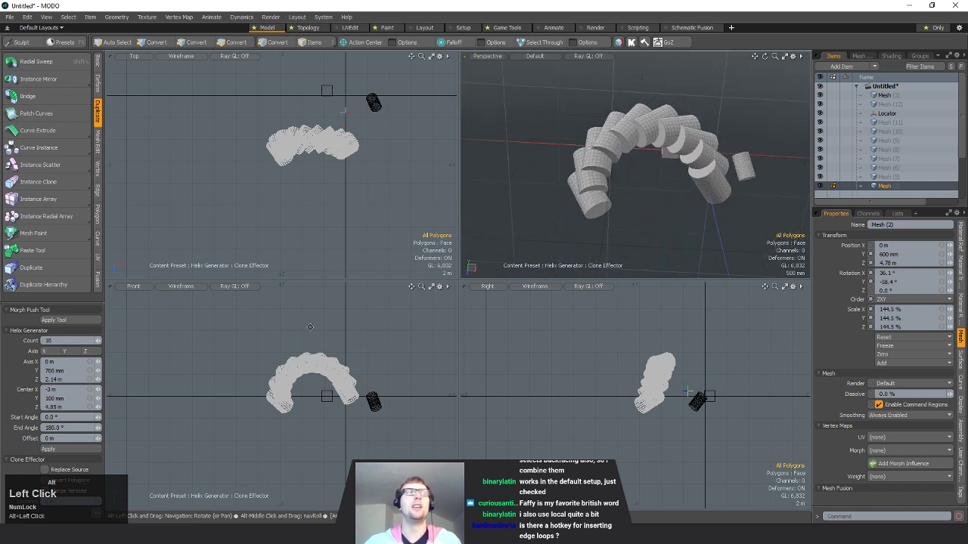
{"action": "left_click", "coordinate": [54, 341]}
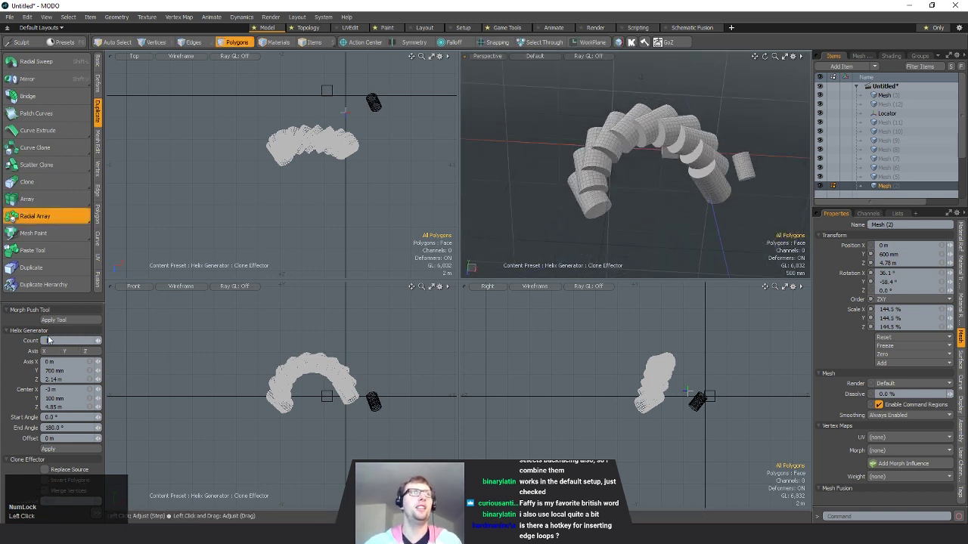
{"action": "left_click", "coordinate": [49, 340]}
{"action": "left_click_drag", "start_coordinate": [49, 340], "coordinate": [118, 340]}
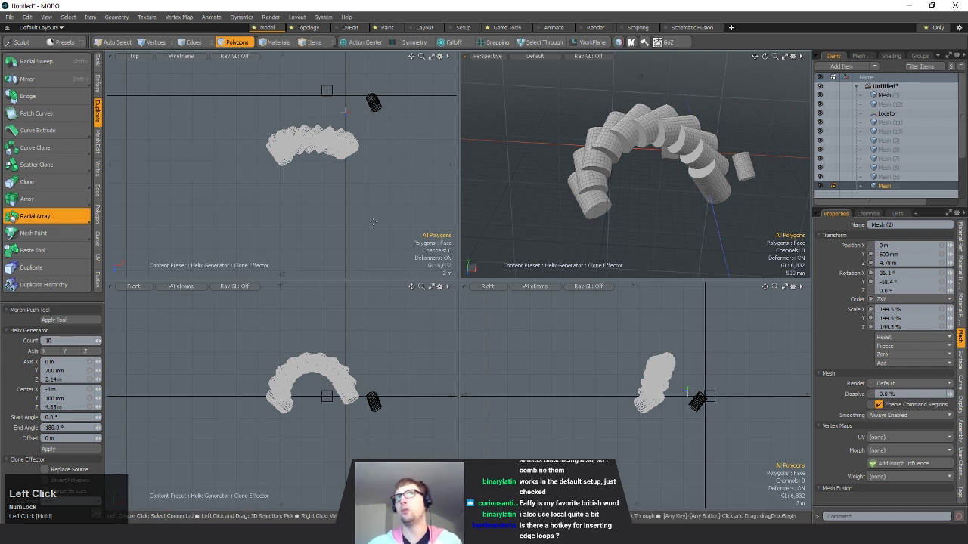
- Undo the Count change and the reapplied Radial Array
{"action": "left_click_drag", "start_coordinate": [688, 219], "coordinate": [628, 202], "text": "alt"}
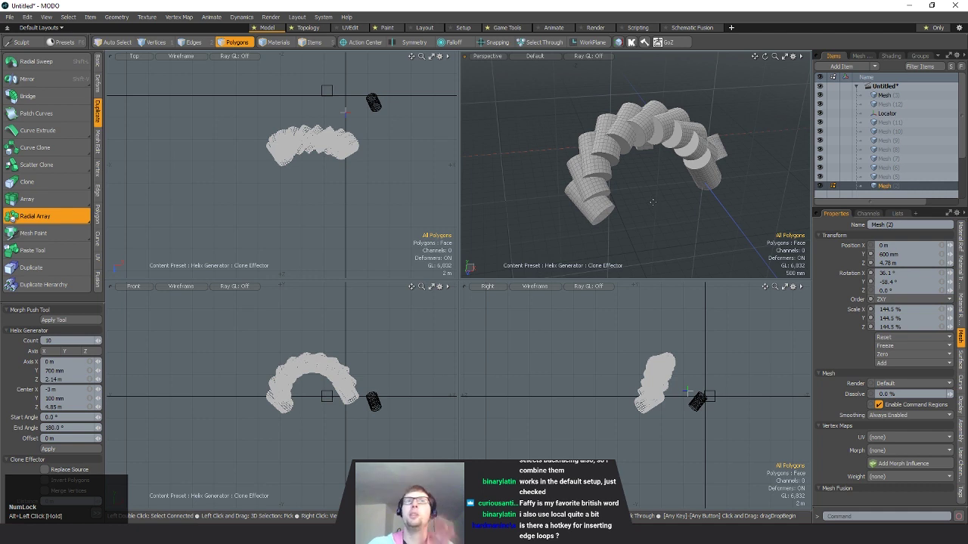
{"action": "left_click_drag", "start_coordinate": [648, 143], "coordinate": [681, 204], "text": "alt"}
{"action": "key", "text": "ctrl+z"}
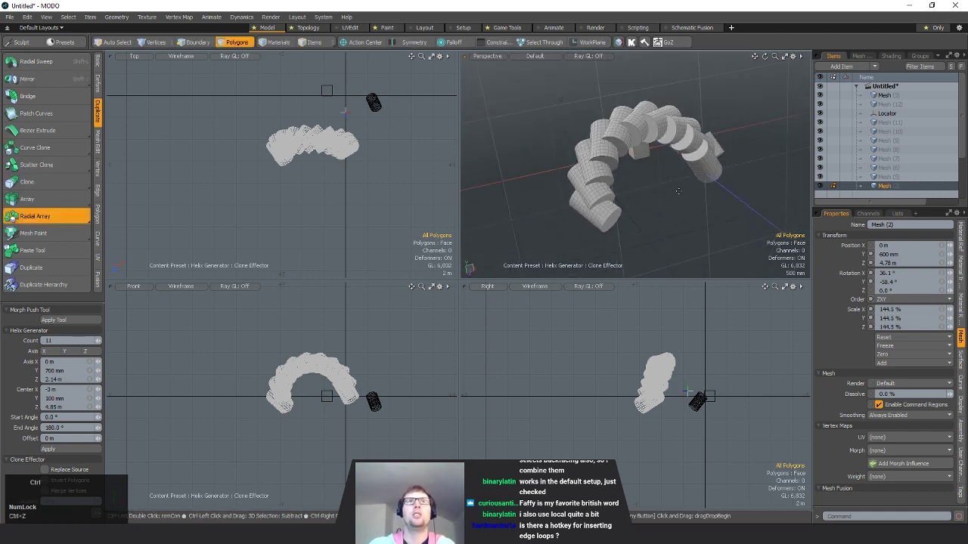
{"action": "key", "text": "ctrl+z"}
{"action": "key", "text": "ctrl+z"}
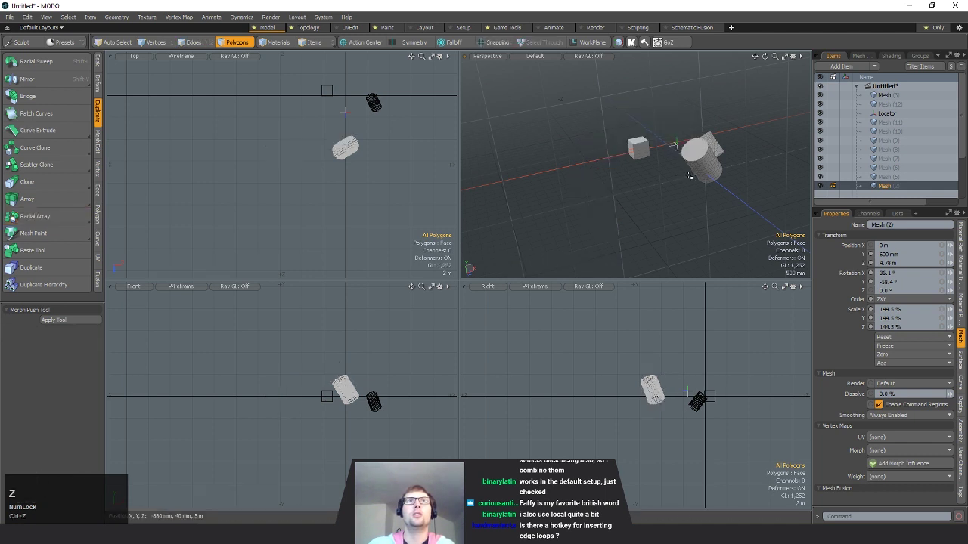
- Apply Radial Array to the cylinder again with the stored settings and undo it after checking the half ring
{"action": "left_click", "coordinate": [35, 217]}
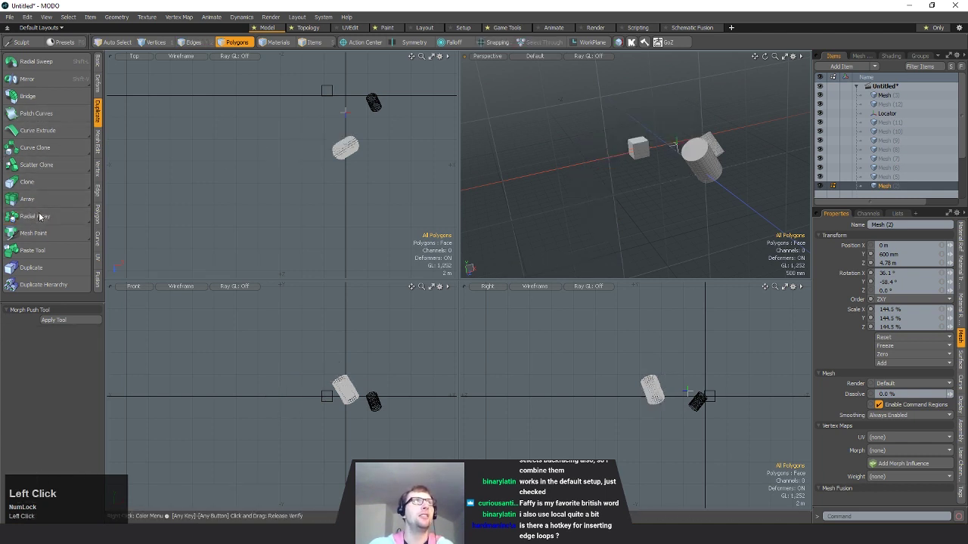
{"action": "left_click", "coordinate": [59, 450]}
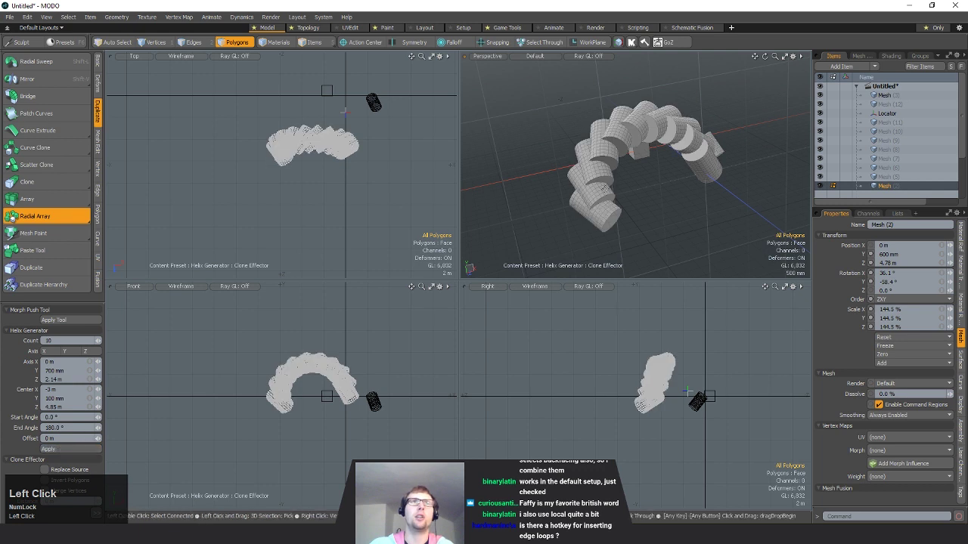
{"action": "left_click_drag", "start_coordinate": [632, 204], "coordinate": [709, 194], "text": "alt"}
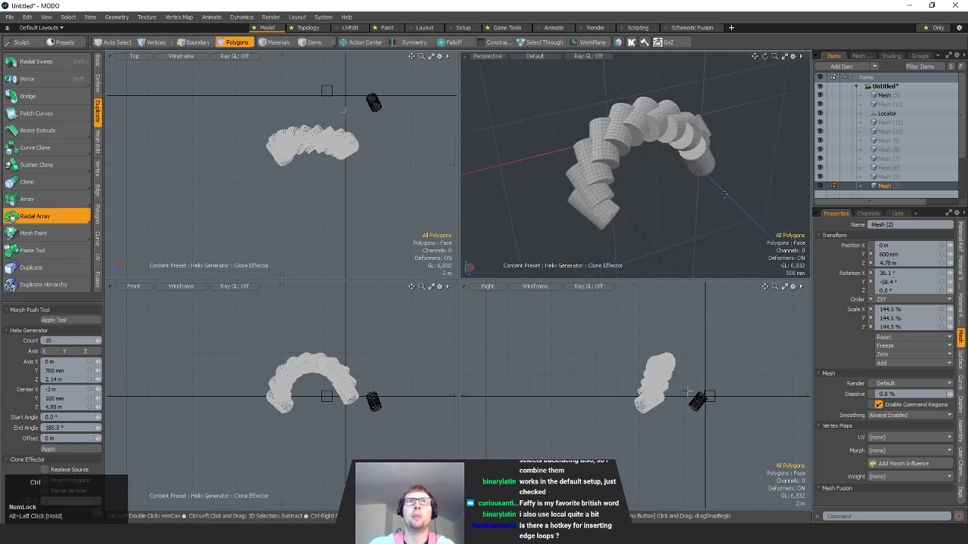
{"action": "key", "text": "ctrl+z"}
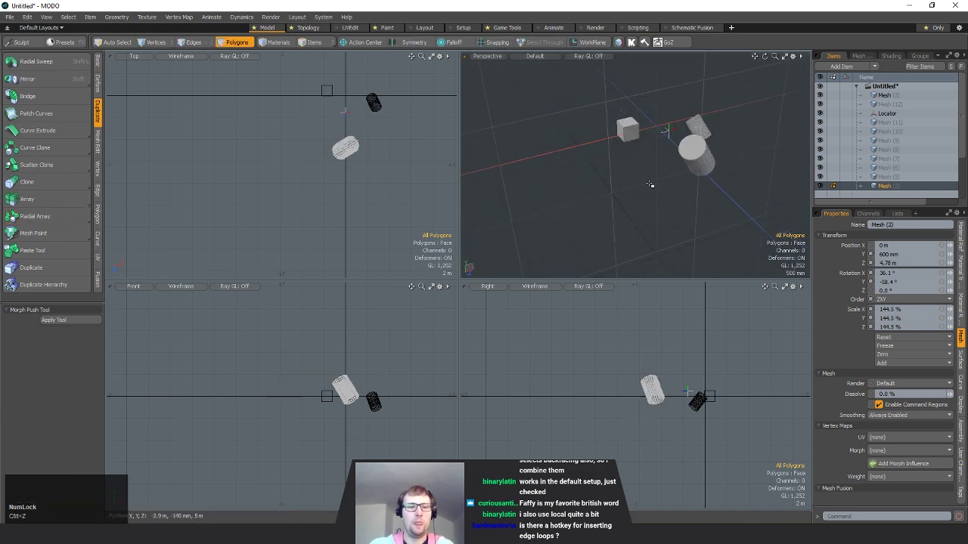
- Activate Radial Array live in the perspective view and move its center to about X -2.82 m, Y -240 mm, Z 5.44 m
{"action": "left_click", "coordinate": [44, 217]}
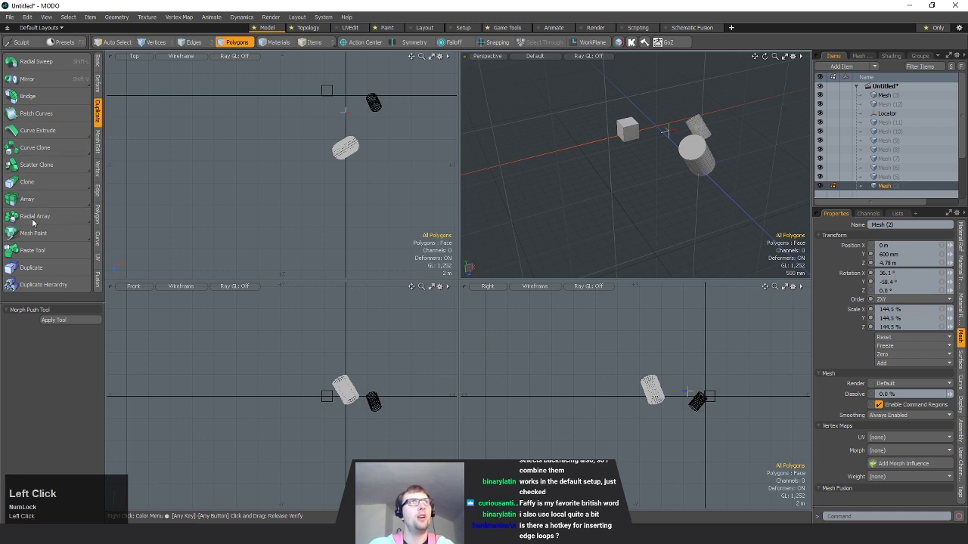
{"action": "left_click", "coordinate": [651, 202]}
{"action": "mouse_move", "coordinate": [650, 203]}
{"action": "left_mouse_down"}
{"action": "mouse_move", "coordinate": [630, 195]}
{"action": "mouse_move", "coordinate": [640, 209]}
{"action": "mouse_move", "coordinate": [663, 193]}
{"action": "mouse_move", "coordinate": [651, 197]}
{"action": "left_mouse_up"}
{"action": "mouse_move", "coordinate": [626, 150]}
{"action": "left_mouse_down", "text": "alt"}
{"action": "mouse_move", "coordinate": [589, 159]}
{"action": "mouse_move", "coordinate": [613, 155]}
{"action": "left_mouse_up", "text": "alt"}
{"action": "mouse_move", "coordinate": [670, 210]}
{"action": "left_mouse_down"}
{"action": "mouse_move", "coordinate": [644, 201]}
{"action": "mouse_move", "coordinate": [654, 188]}
{"action": "mouse_move", "coordinate": [656, 198]}
{"action": "left_mouse_up"}
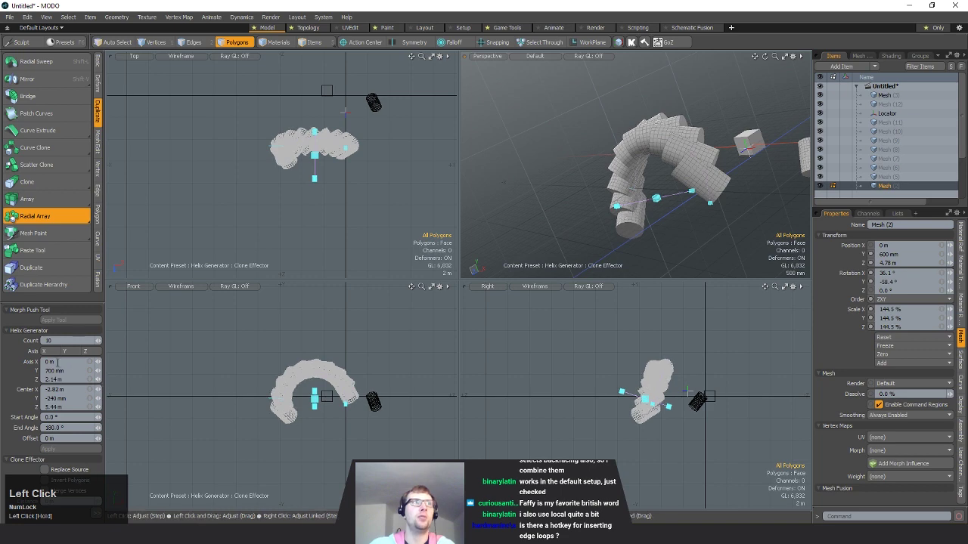
- Set the Radial Array's End Angle to 360° so the cylinders form a full ring
{"action": "left_click_drag", "start_coordinate": [511, 212], "coordinate": [699, 185], "text": "alt"}
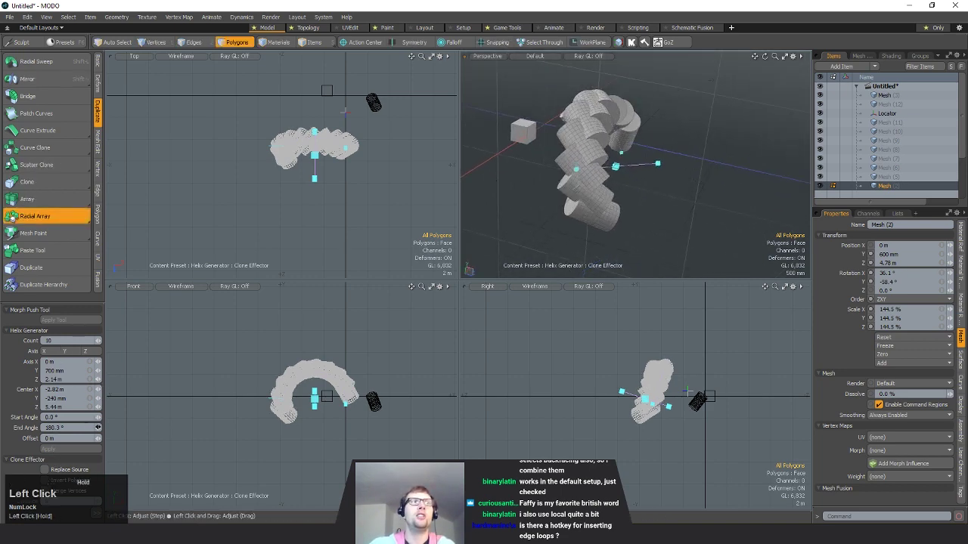
{"action": "left_click_drag", "start_coordinate": [88, 428], "coordinate": [87, 428]}
{"action": "type", "text": "36"}
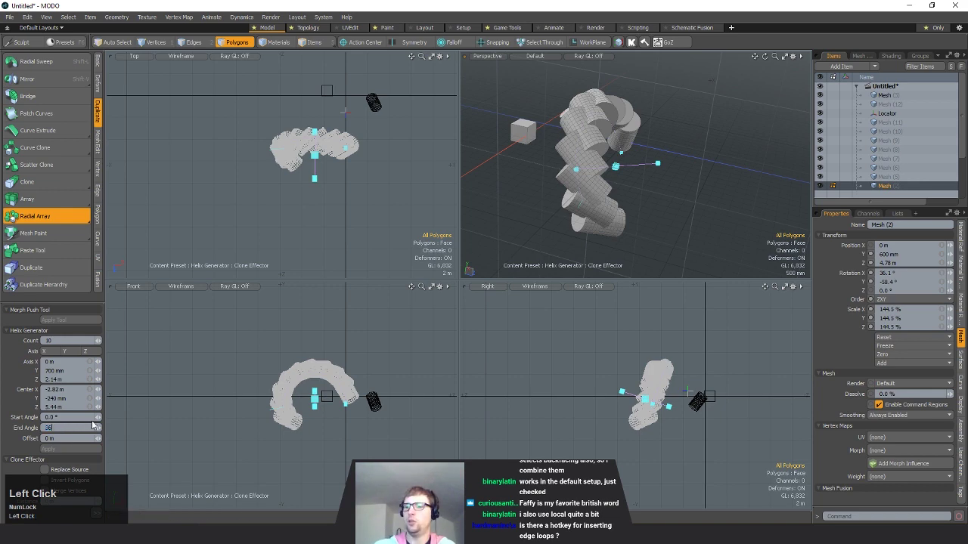
{"action": "type", "text": "0"}
{"action": "key", "text": "Return"}
{"action": "left_click_drag", "start_coordinate": [642, 185], "coordinate": [582, 176], "text": "alt"}
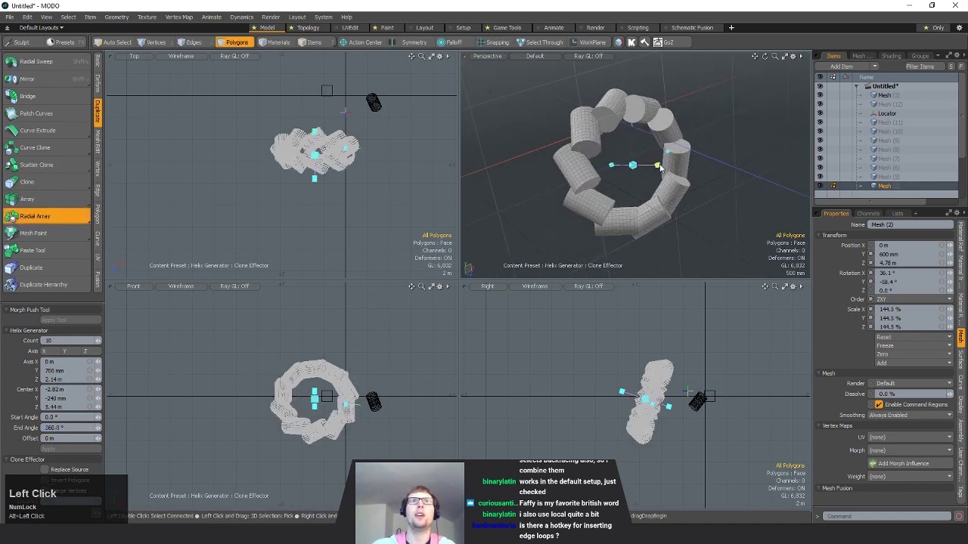
- Tilt the Radial Array's axis to about X -580 mm, Y 1.48 m, Z 2.14 m, set the Count to 15 and finish the tool
{"action": "mouse_move", "coordinate": [657, 166]}
{"action": "left_mouse_down"}
{"action": "mouse_move", "coordinate": [579, 86]}
{"action": "mouse_move", "coordinate": [670, 196]}
{"action": "mouse_move", "coordinate": [646, 155]}
{"action": "left_mouse_up"}
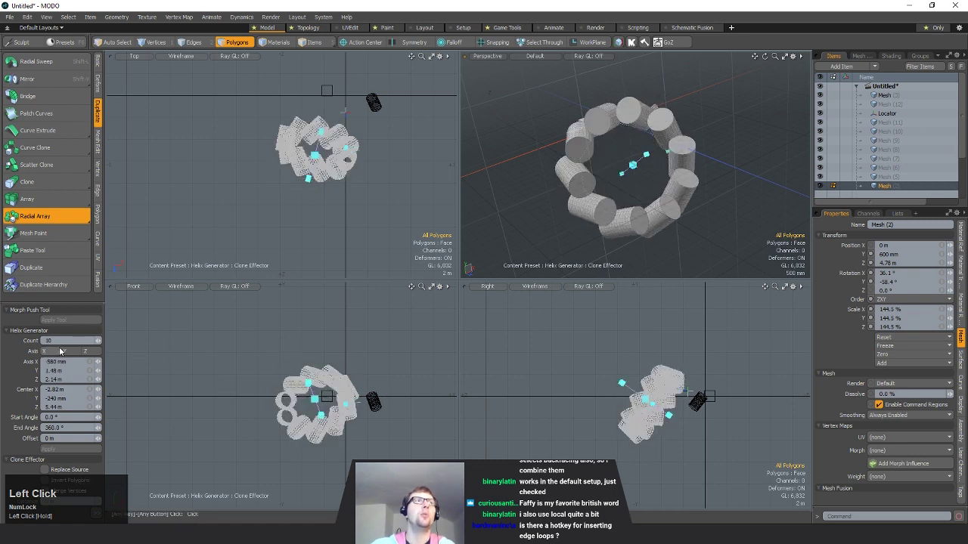
{"action": "left_click", "coordinate": [98, 341]}
{"action": "type", "text": "15"}
{"action": "key", "text": "Return"}
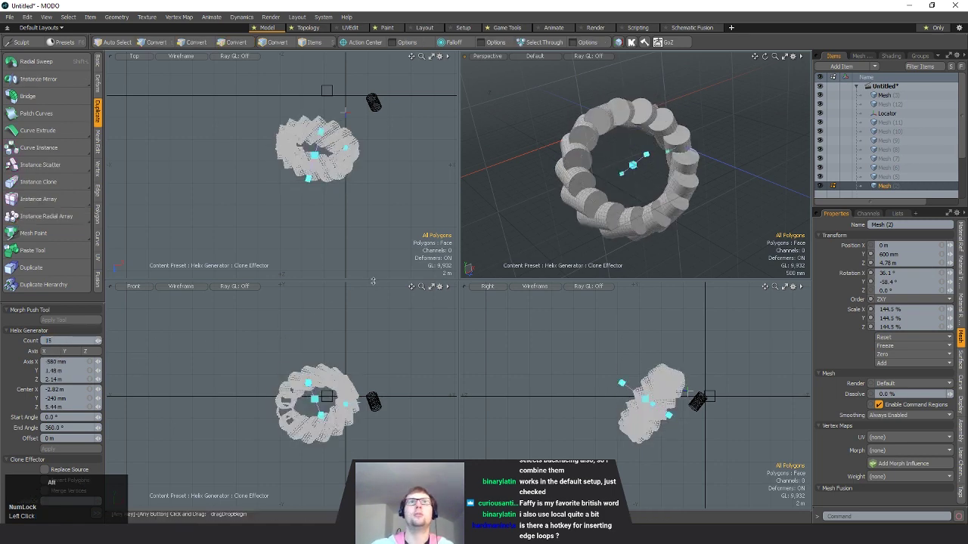
{"action": "left_click_drag", "start_coordinate": [514, 158], "coordinate": [686, 221], "text": "alt"}
{"action": "key", "text": "space"}
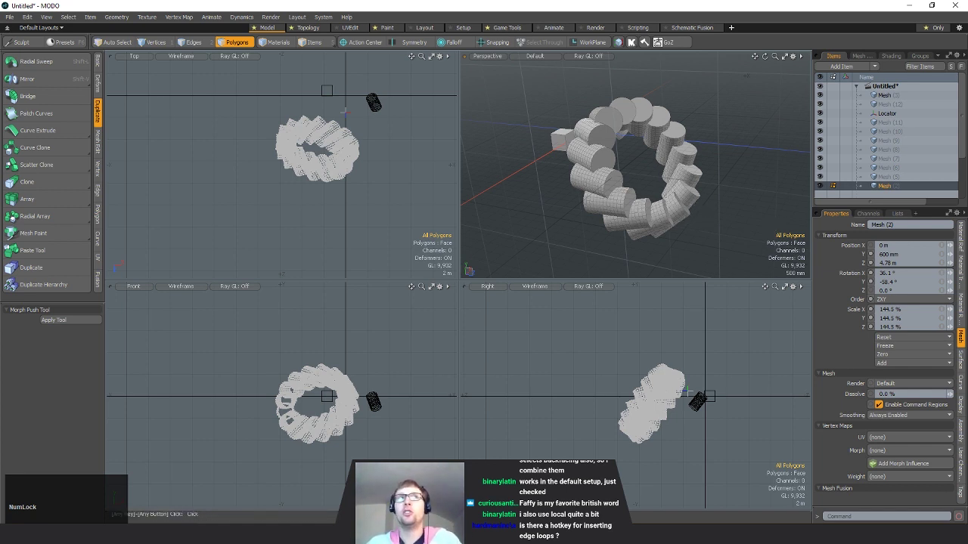
- Make the mesh containing the small cube the active item, still in Polygons mode
{"action": "left_click_drag", "start_coordinate": [492, 189], "coordinate": [668, 200], "text": "alt+shift"}
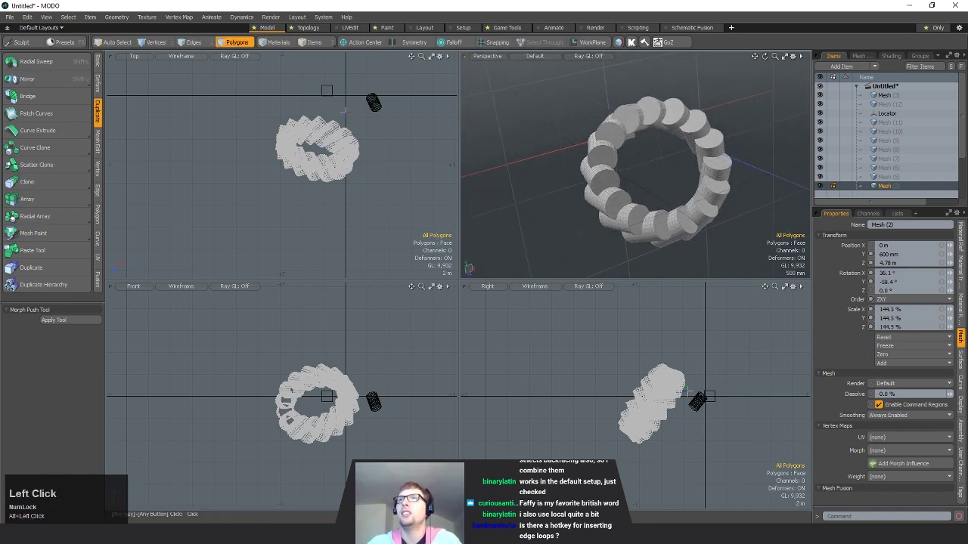
{"action": "scroll", "coordinate": [655, 166], "scroll_direction": "down", "scroll_amount": 1}
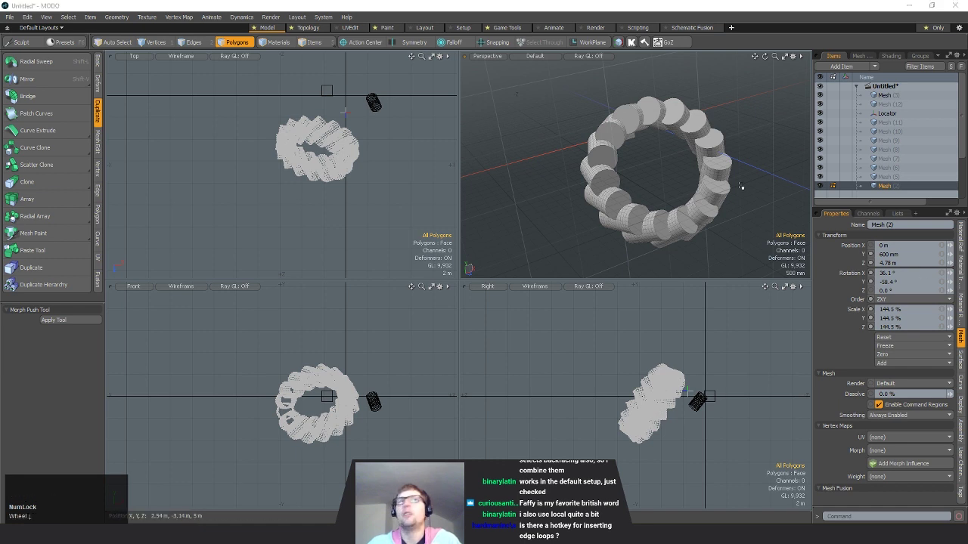
{"action": "left_click_drag", "start_coordinate": [741, 186], "coordinate": [565, 126], "text": "alt"}
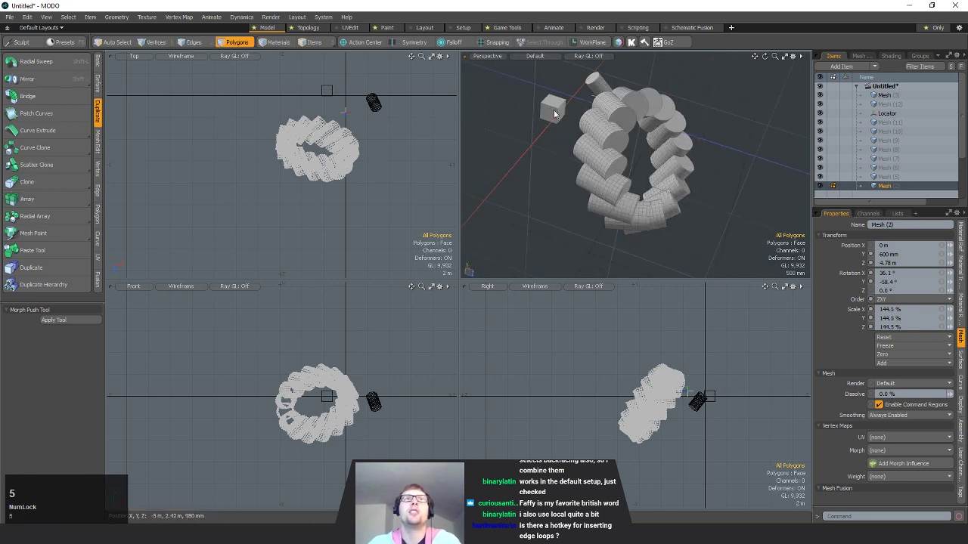
{"action": "left_click", "coordinate": [553, 110]}
{"action": "left_click", "coordinate": [642, 207]}
{"action": "left_click_drag", "start_coordinate": [617, 223], "coordinate": [716, 180], "text": "alt"}
{"action": "left_click_drag", "start_coordinate": [598, 158], "coordinate": [627, 171], "text": "alt+shift"}
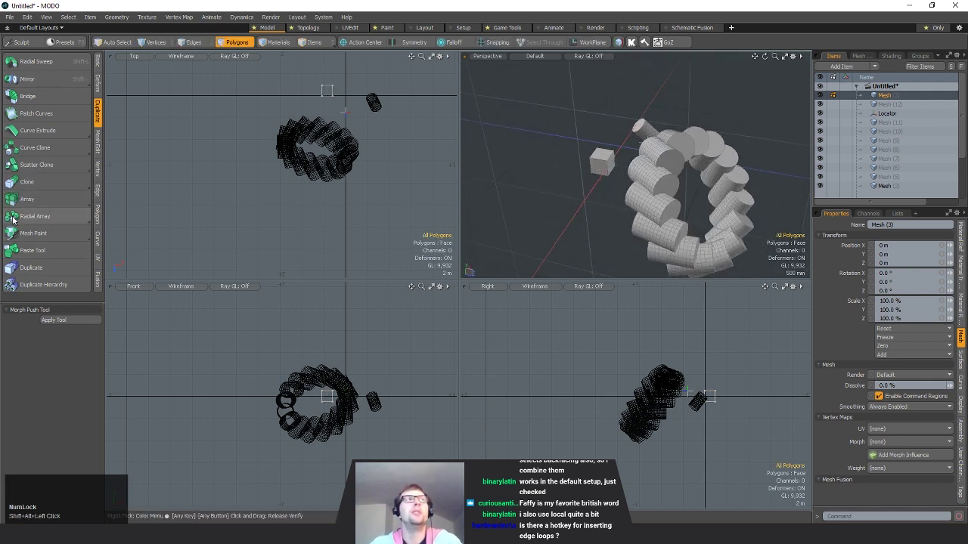
- Apply Radial Array to the cube with the stored settings of 15 copies over 360° and drop the tool
{"action": "left_click", "coordinate": [42, 216]}
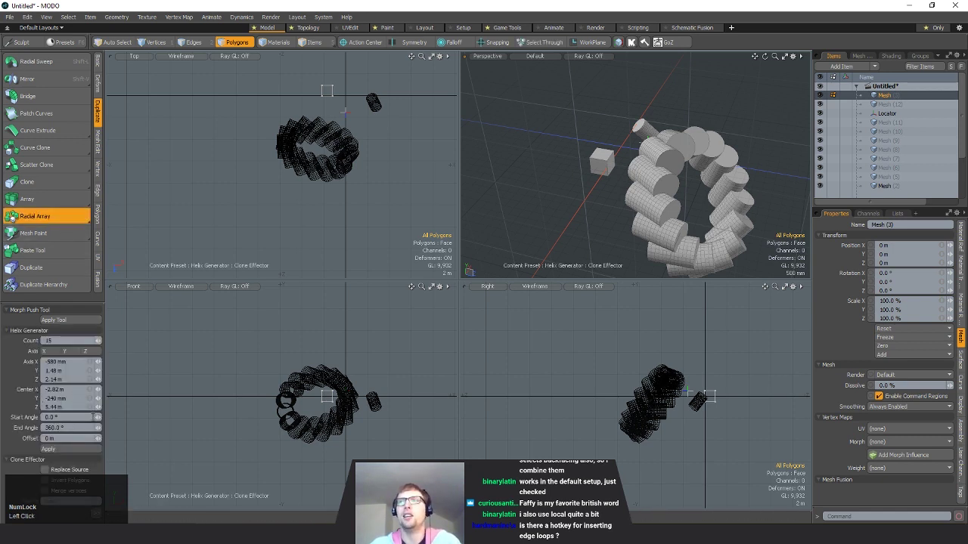
{"action": "left_click", "coordinate": [60, 320]}
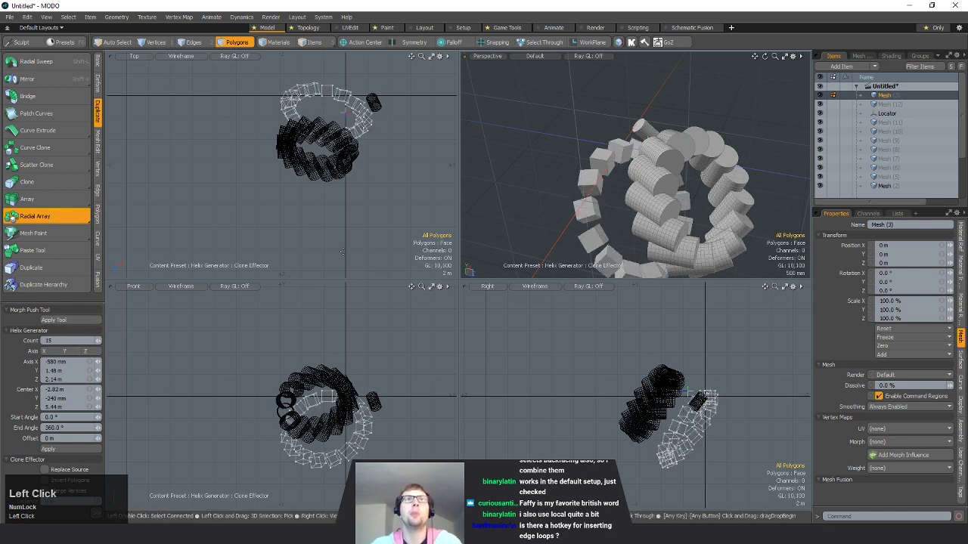
{"action": "left_click_drag", "start_coordinate": [611, 186], "coordinate": [616, 155], "text": "alt"}
{"action": "left_click_drag", "start_coordinate": [617, 155], "coordinate": [698, 153], "text": "alt"}
{"action": "key", "text": "space"}
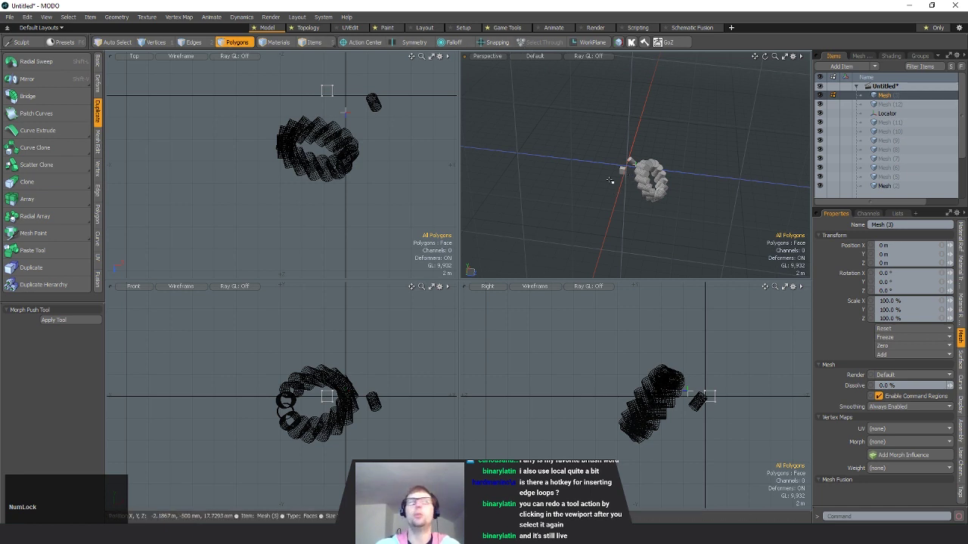
- Look through the Scatter Clone variants, including Instance Scatter, Replica Scatter and Transform Scatter, and the tools' modifier-key alternatives
{"action": "left_click", "coordinate": [75, 164]}
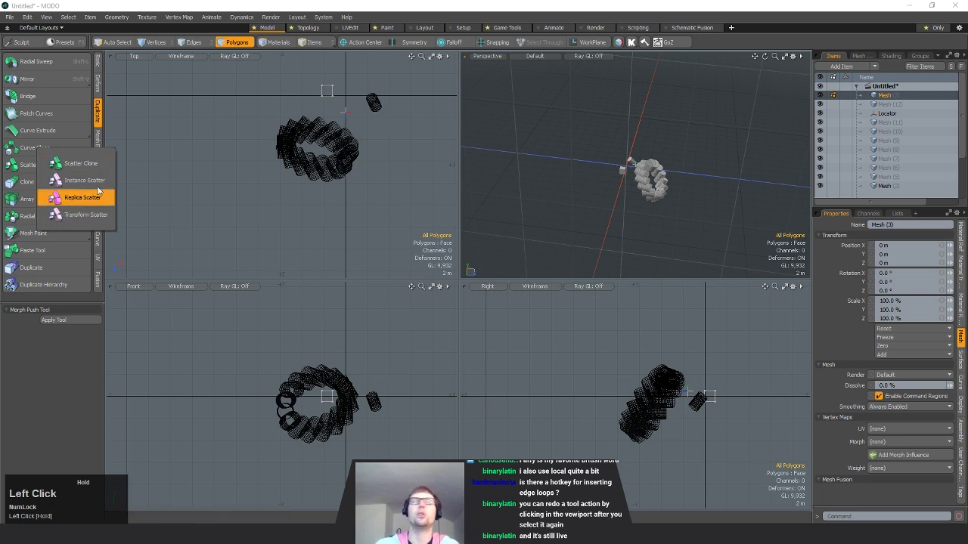
{"action": "left_click_drag", "start_coordinate": [97, 188], "coordinate": [328, 208]}
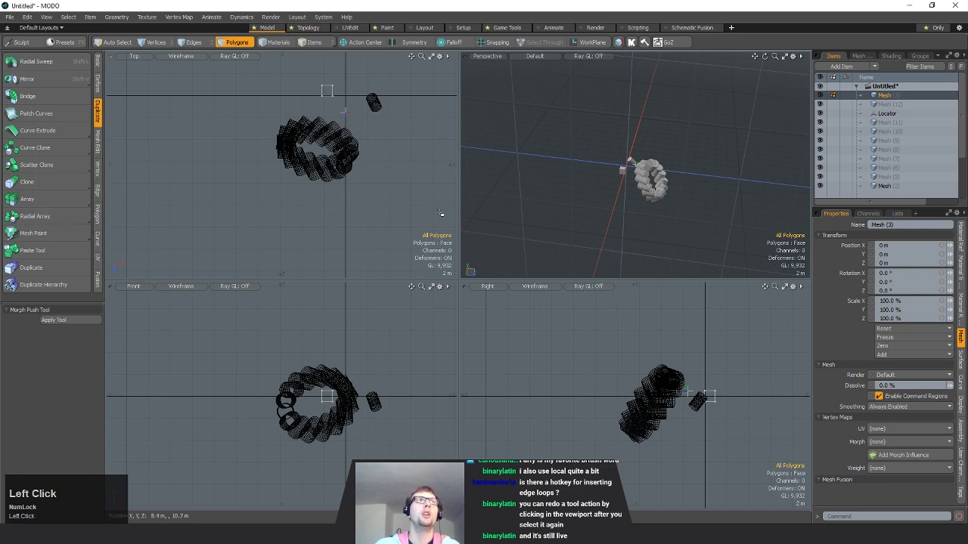
{"action": "key", "text": "ctrl"}
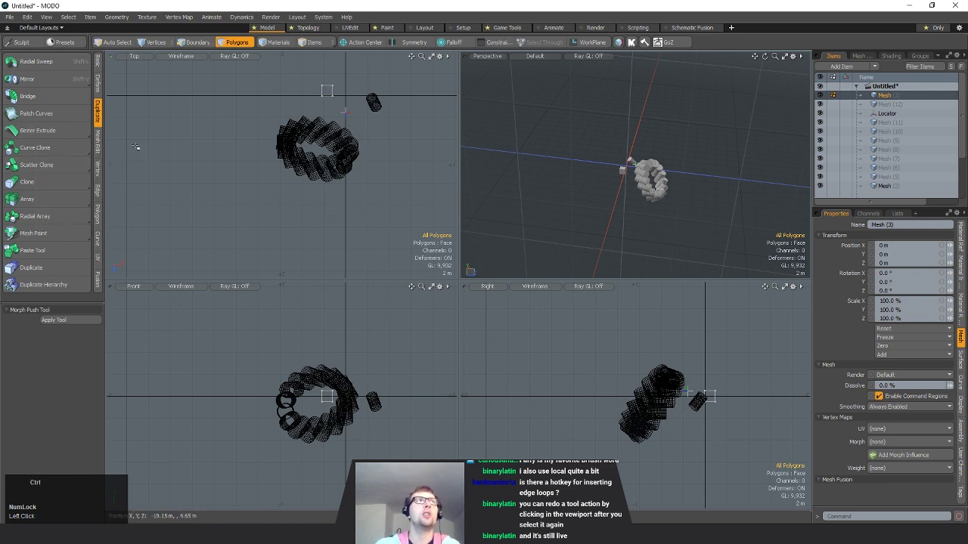
{"action": "key", "text": "alt"}
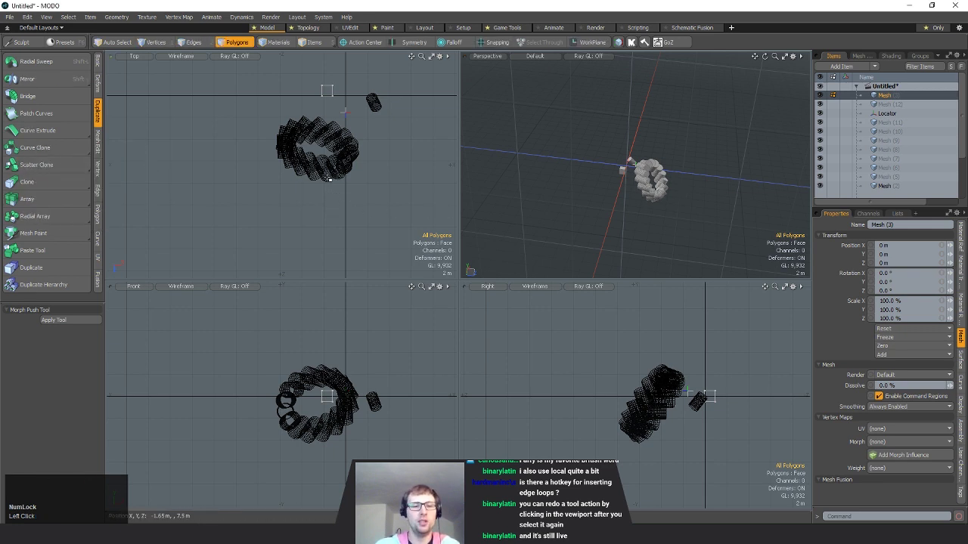
{"action": "key", "text": "ctrl+alt"}
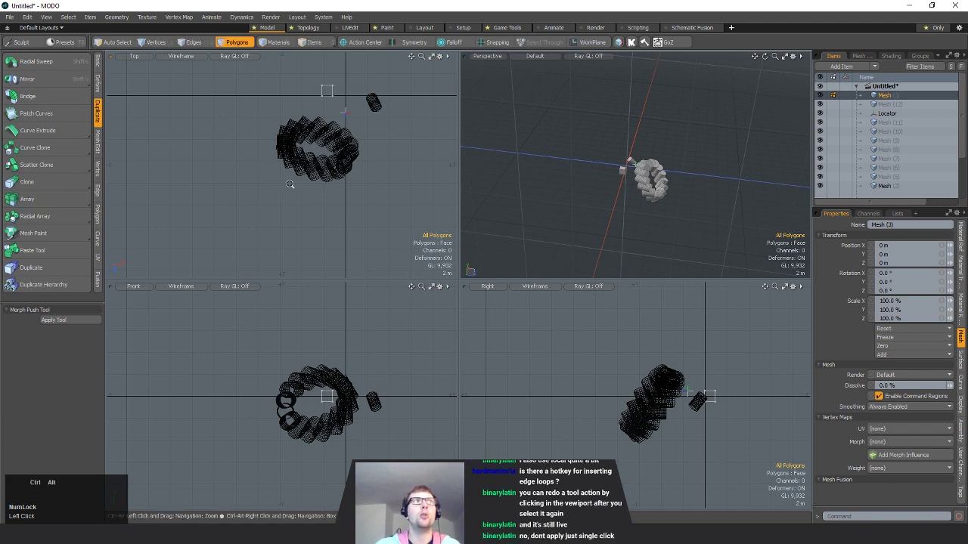
- Make the cylinder ring's mesh active in Items mode, return to Polygons mode and select a whole cylinder of the ring
{"action": "key", "text": "alt"}
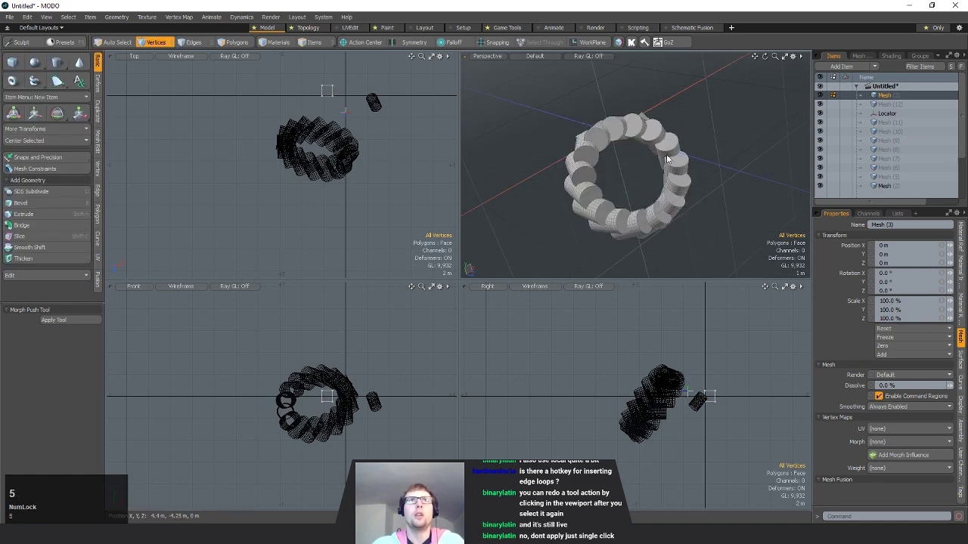
{"action": "key", "text": "5"}
{"action": "left_click", "coordinate": [655, 140]}
{"action": "key", "text": "3"}
{"action": "double_click", "coordinate": [655, 139]}
{"action": "scroll", "coordinate": [656, 140], "scroll_direction": "up", "scroll_amount": 5}
{"action": "left_click_drag", "start_coordinate": [653, 151], "coordinate": [625, 190], "text": "alt"}
{"action": "scroll", "coordinate": [638, 198], "scroll_direction": "down", "scroll_amount": 5}
{"action": "left_click_drag", "start_coordinate": [724, 199], "coordinate": [748, 211], "text": "alt+shift"}
{"action": "scroll", "coordinate": [732, 181], "scroll_direction": "up", "scroll_amount": 3}
- Hide two neighbouring cylinders of the ring and unhide them again
{"action": "double_click", "coordinate": [685, 130]}
{"action": "double_click", "coordinate": [656, 109], "text": "shift"}
{"action": "left_click", "coordinate": [768, 207]}
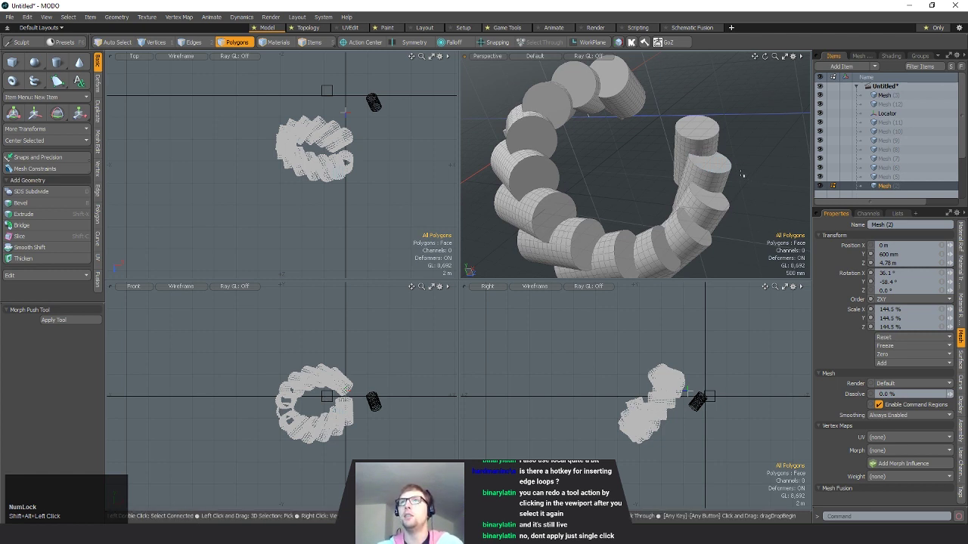
{"action": "key", "text": "u"}
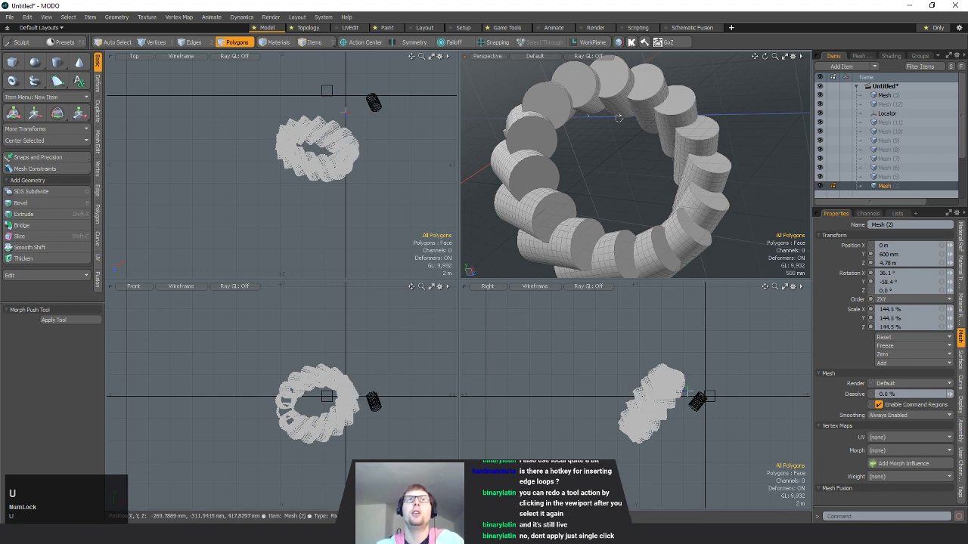
- Hide two adjacent cylinders of the ring, followed by three more cylinders on its opposite side
{"action": "left_click_drag", "start_coordinate": [726, 166], "coordinate": [669, 134], "text": "alt"}
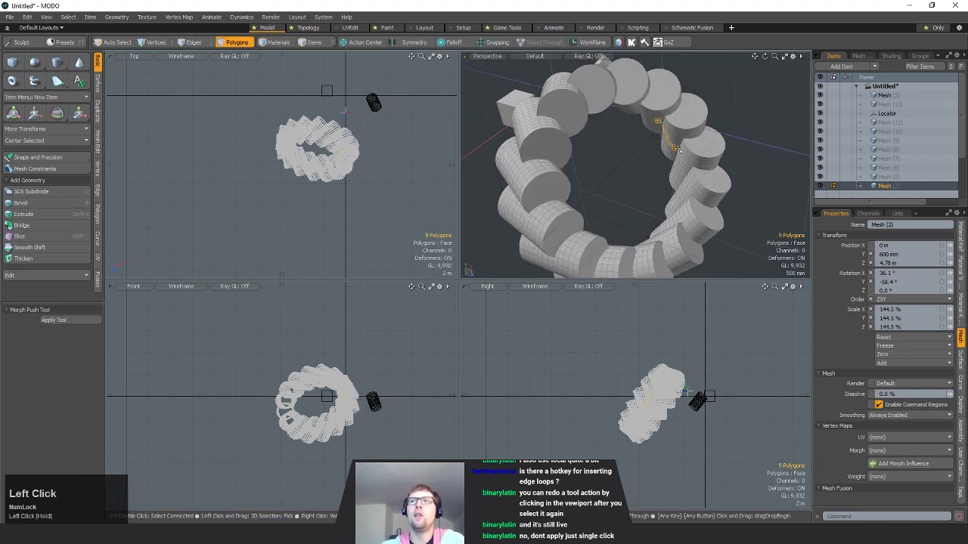
{"action": "double_click", "coordinate": [662, 121]}
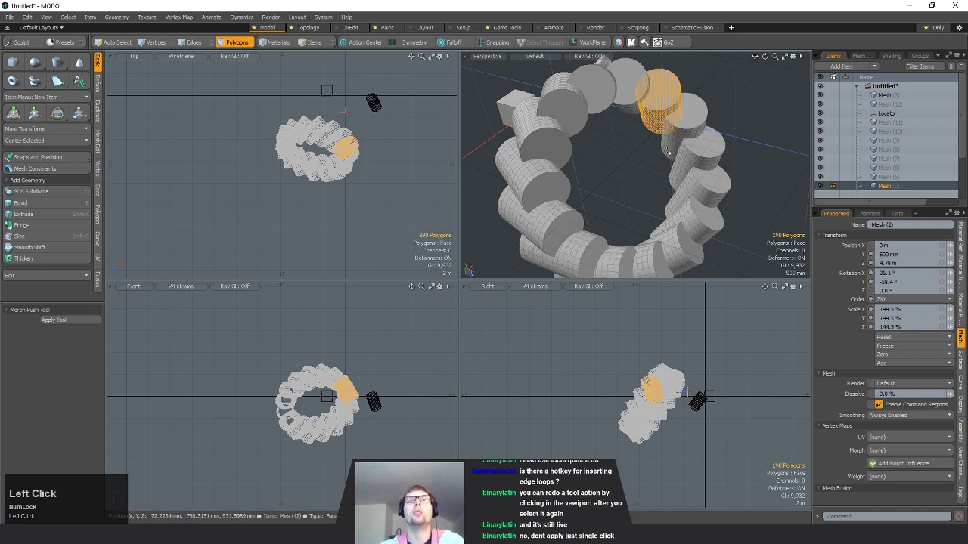
{"action": "key", "text": "h"}
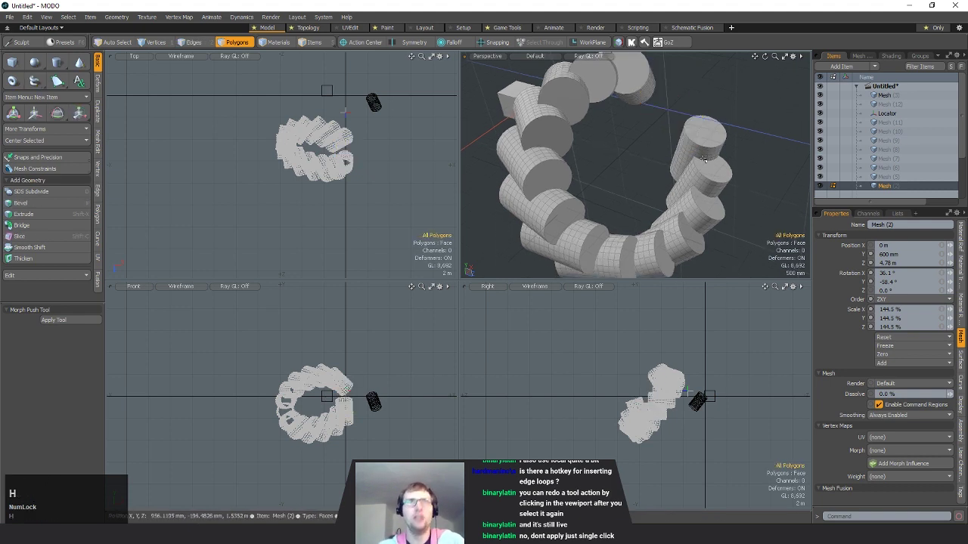
{"action": "double_click", "coordinate": [557, 217]}
{"action": "double_click", "coordinate": [546, 121], "text": "shift"}
{"action": "double_click", "coordinate": [569, 74], "text": "shift"}
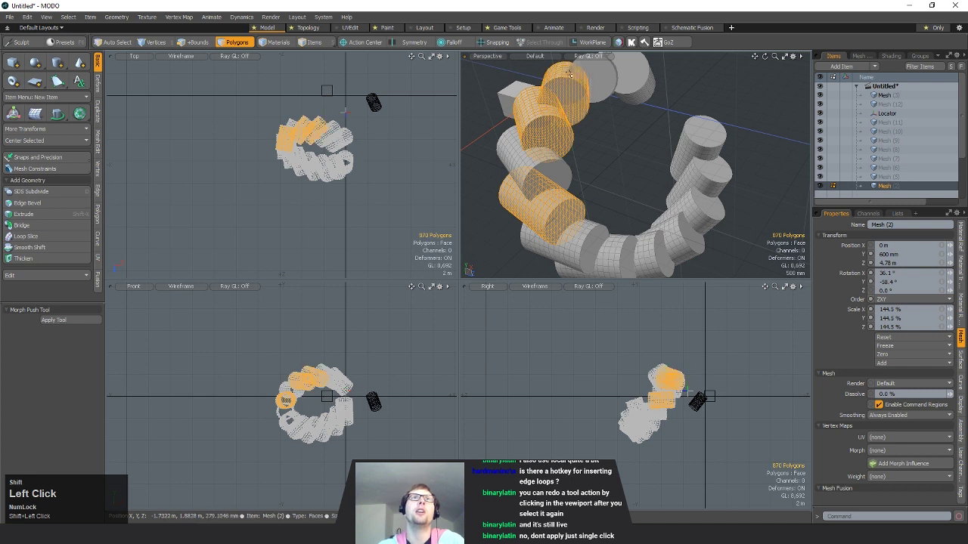
{"action": "key", "text": "h"}
- Hide two more cylinders in the lower part of the ring, and unhide all hidden geometry
{"action": "left_click_drag", "start_coordinate": [672, 242], "coordinate": [655, 208], "text": "alt+shift"}
{"action": "double_click", "coordinate": [652, 210]}
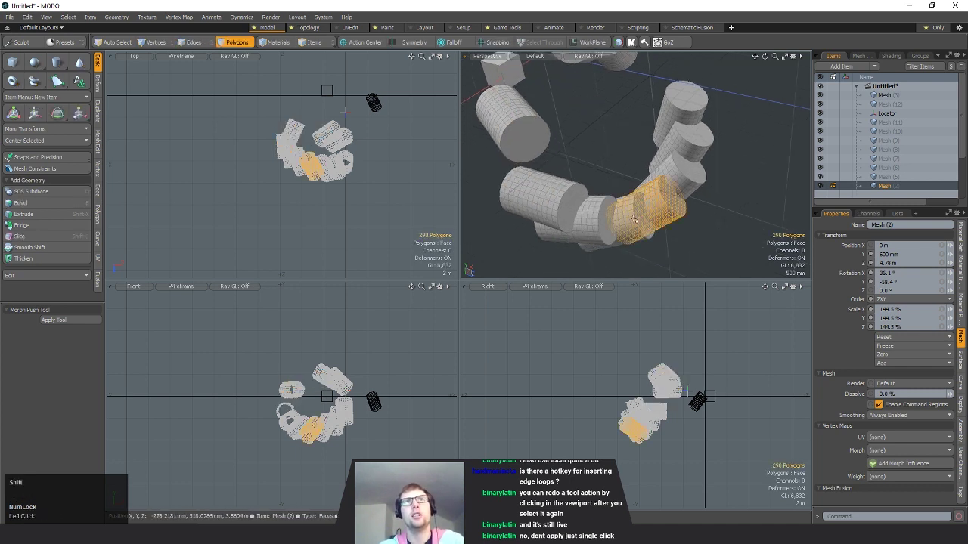
{"action": "double_click", "coordinate": [588, 219], "text": "shift"}
{"action": "key", "text": "h"}
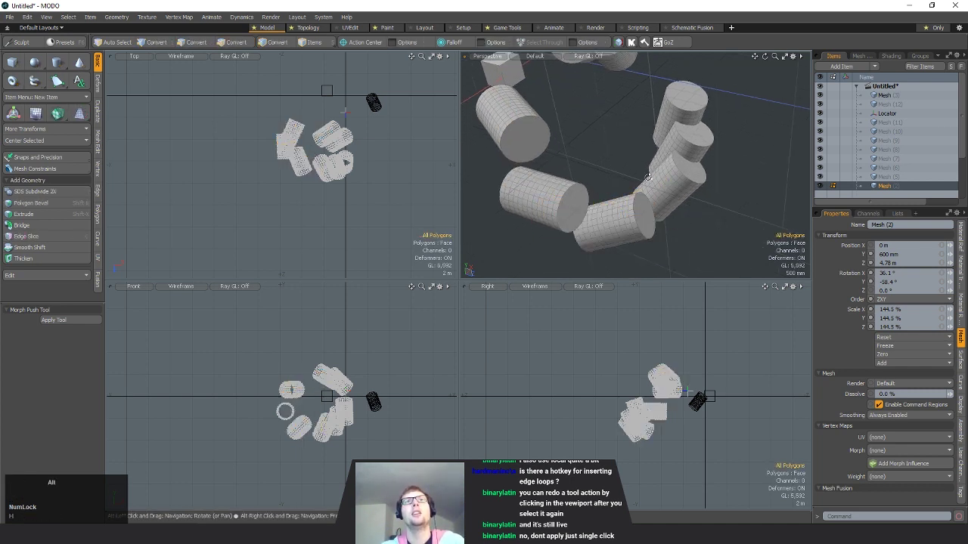
{"action": "left_click_drag", "start_coordinate": [648, 177], "coordinate": [626, 189], "text": "alt+shift"}
{"action": "mouse_move", "coordinate": [626, 189]}
{"action": "left_mouse_down", "text": "alt"}
{"action": "mouse_move", "coordinate": [563, 188]}
{"action": "mouse_move", "coordinate": [625, 186]}
{"action": "left_mouse_up", "text": "alt"}
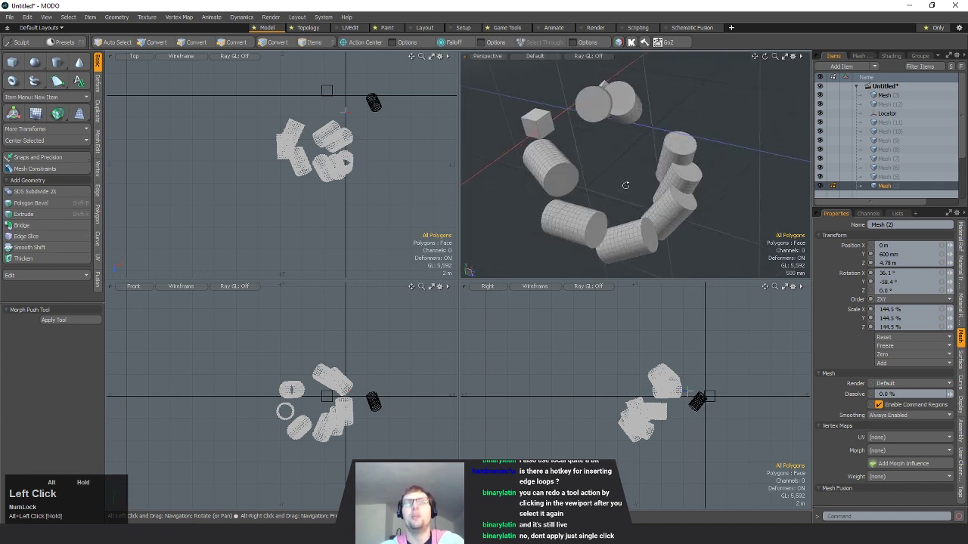
{"action": "key", "text": "u"}
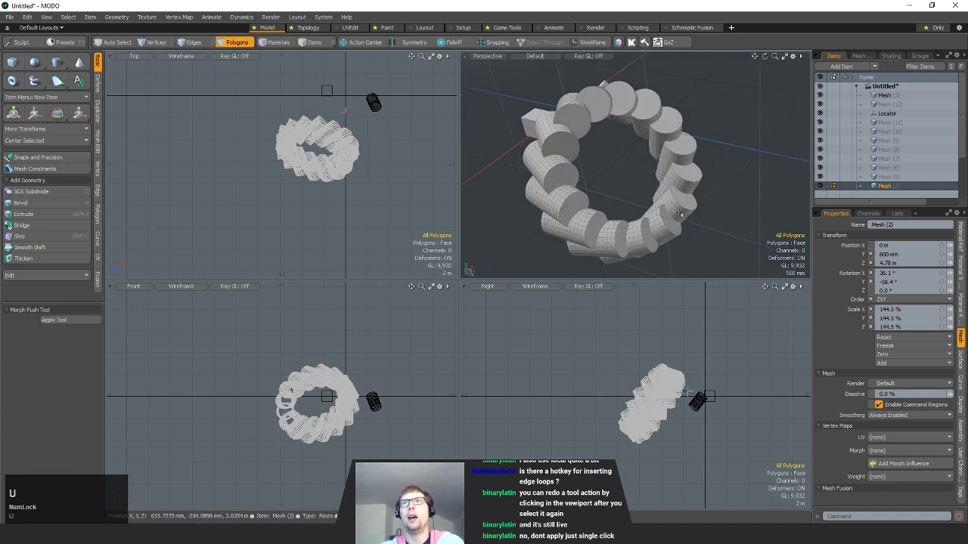
- Select five adjacent cylinders along one side of the ring, hide the mesh's unselected cylinders, and unhide them again
{"action": "mouse_move", "coordinate": [670, 138]}
{"action": "left_mouse_down", "text": "alt+shift"}
{"action": "mouse_move", "coordinate": [665, 151]}
{"action": "mouse_move", "coordinate": [684, 201]}
{"action": "mouse_move", "coordinate": [664, 238]}
{"action": "left_mouse_up", "text": "alt+shift"}
{"action": "double_click", "coordinate": [667, 235], "text": "shift"}
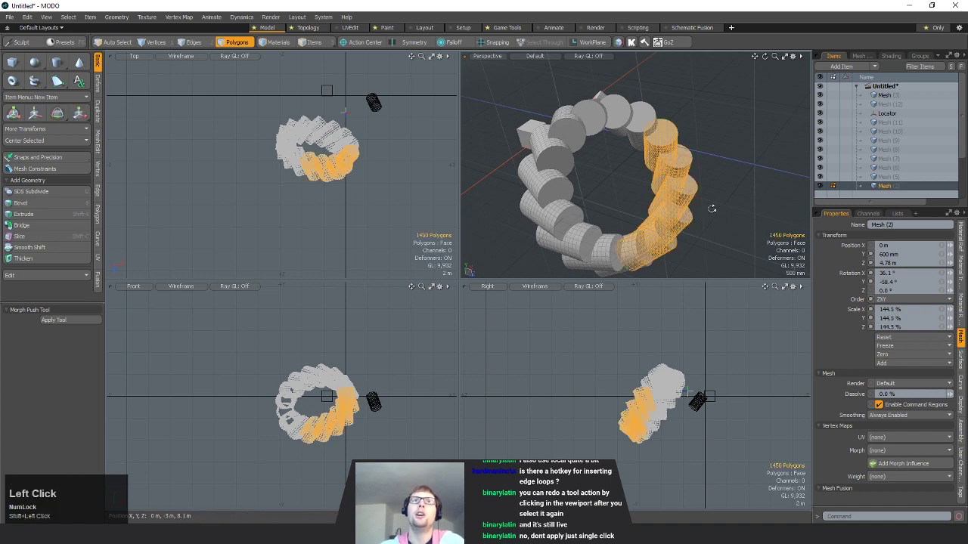
{"action": "left_click_drag", "start_coordinate": [713, 210], "coordinate": [690, 213], "text": "alt"}
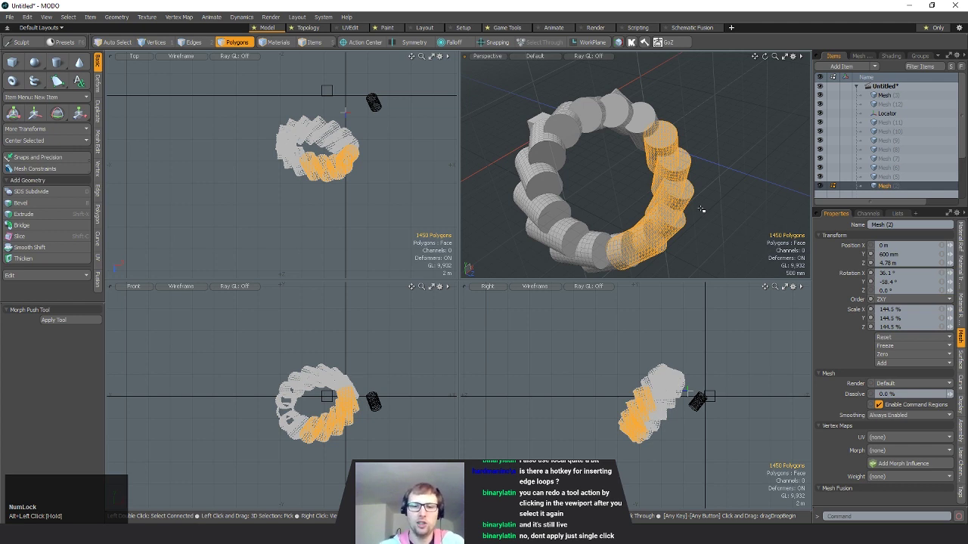
{"action": "key", "text": "shift+h"}
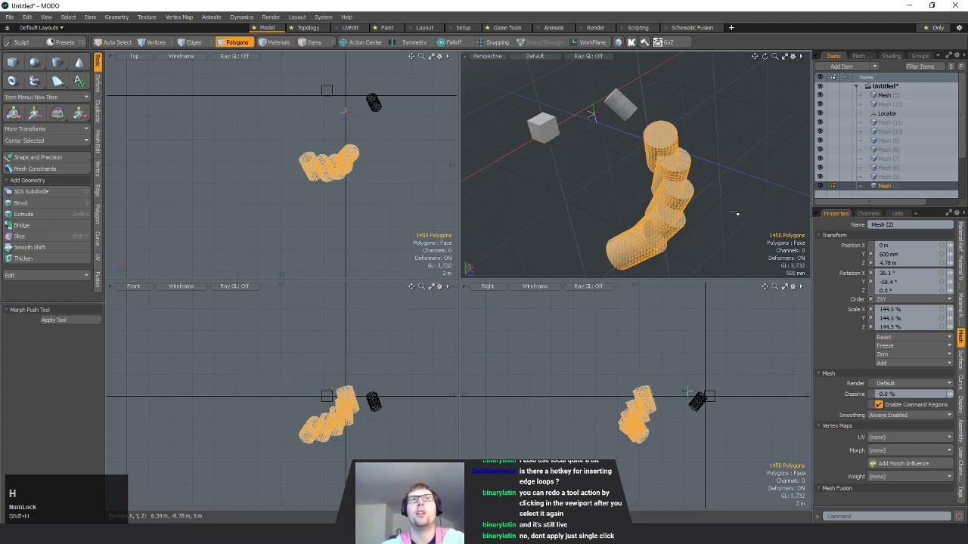
{"action": "left_click", "coordinate": [735, 214]}
{"action": "left_click_drag", "start_coordinate": [734, 214], "coordinate": [629, 224], "text": "alt"}
{"action": "key", "text": "u"}
{"action": "key", "text": "3"}
- Make the mesh of the separate small cylinder active, select all its polygons and frame it in the perspective view
{"action": "left_click_drag", "start_coordinate": [629, 224], "coordinate": [749, 261], "text": "alt+shift"}
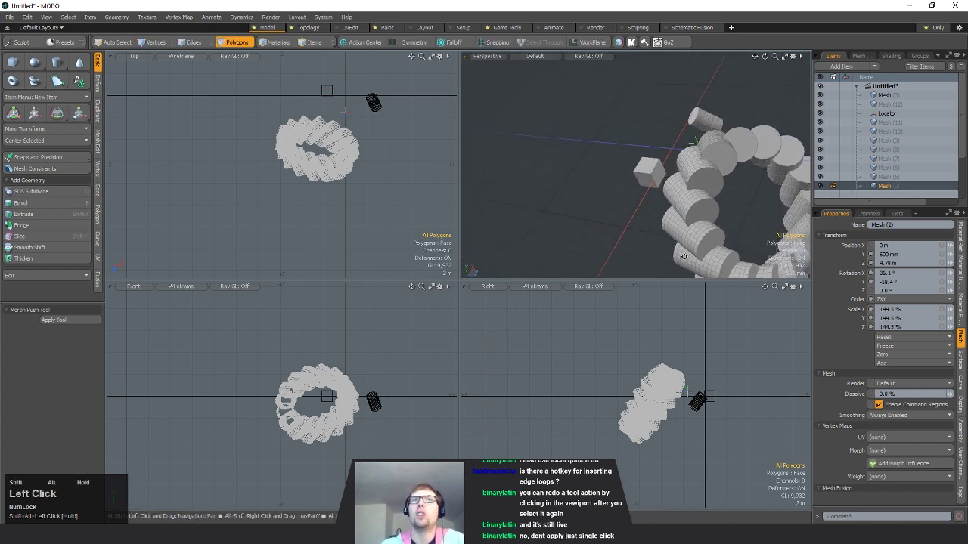
{"action": "left_click", "coordinate": [653, 171]}
{"action": "double_click", "coordinate": [704, 181]}
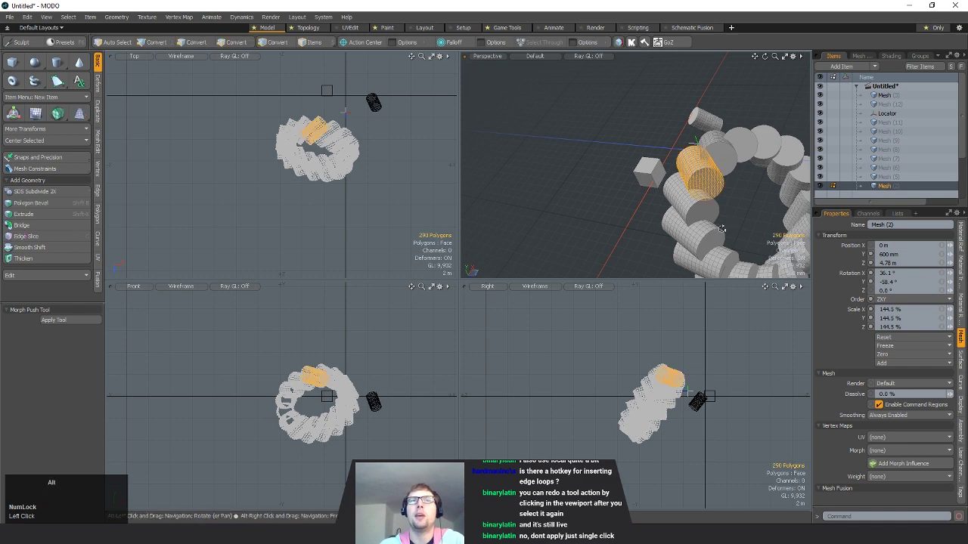
{"action": "left_click_drag", "start_coordinate": [744, 221], "coordinate": [708, 204], "text": "alt+shift"}
{"action": "left_click", "coordinate": [673, 103]}
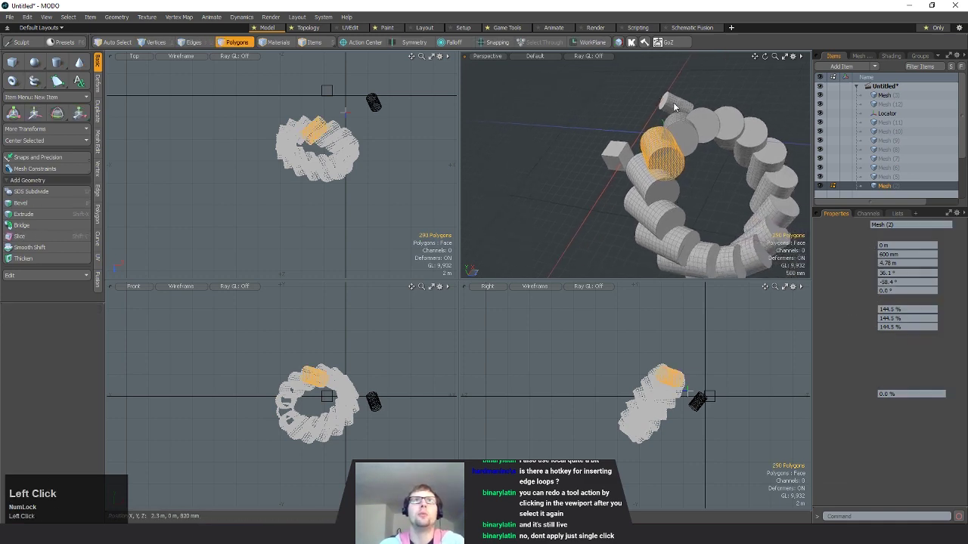
{"action": "key", "text": "shift+a"}
{"action": "mouse_move", "coordinate": [689, 115]}
{"action": "left_mouse_down", "text": "alt"}
{"action": "mouse_move", "coordinate": [611, 295]}
{"action": "mouse_move", "coordinate": [623, 292]}
{"action": "left_mouse_up", "text": "alt"}
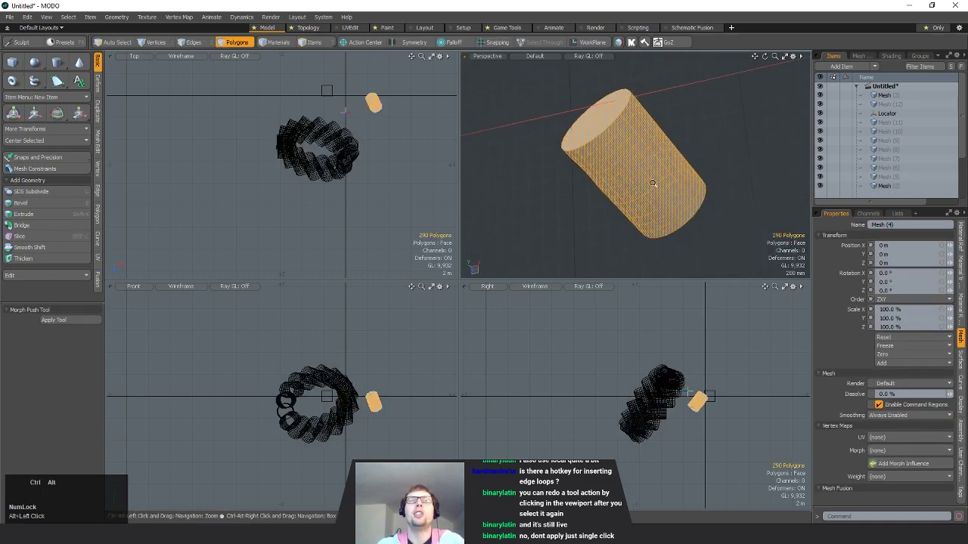
- Select a patch of the single cylinder's polygons, extend it to the whole cylinder, delete it, and undo the deletion
{"action": "left_click_drag", "start_coordinate": [655, 184], "coordinate": [673, 162], "text": "ctrl+alt"}
{"action": "mouse_move", "coordinate": [656, 126]}
{"action": "left_mouse_down"}
{"action": "mouse_move", "coordinate": [633, 173]}
{"action": "mouse_move", "coordinate": [625, 130]}
{"action": "mouse_move", "coordinate": [629, 142]}
{"action": "left_mouse_up"}
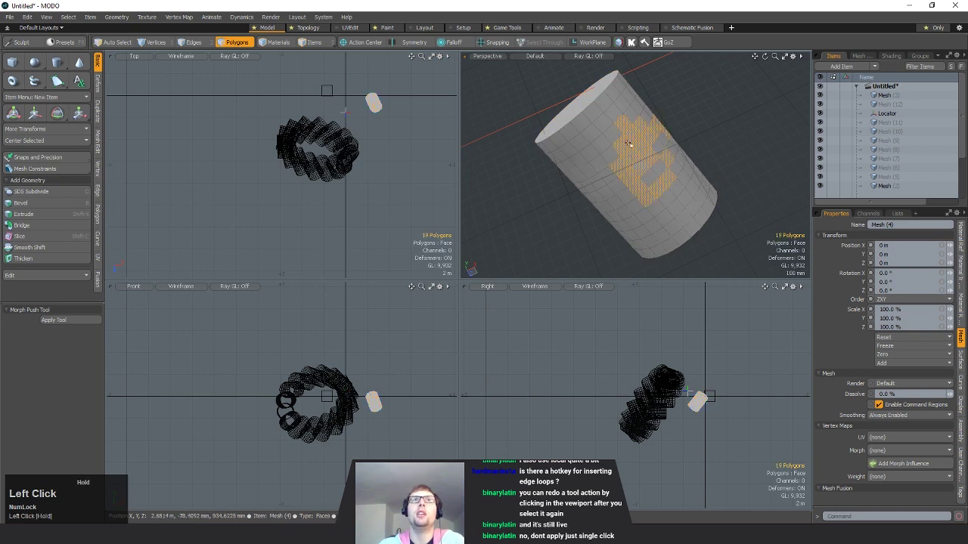
{"action": "left_click", "coordinate": [734, 141]}
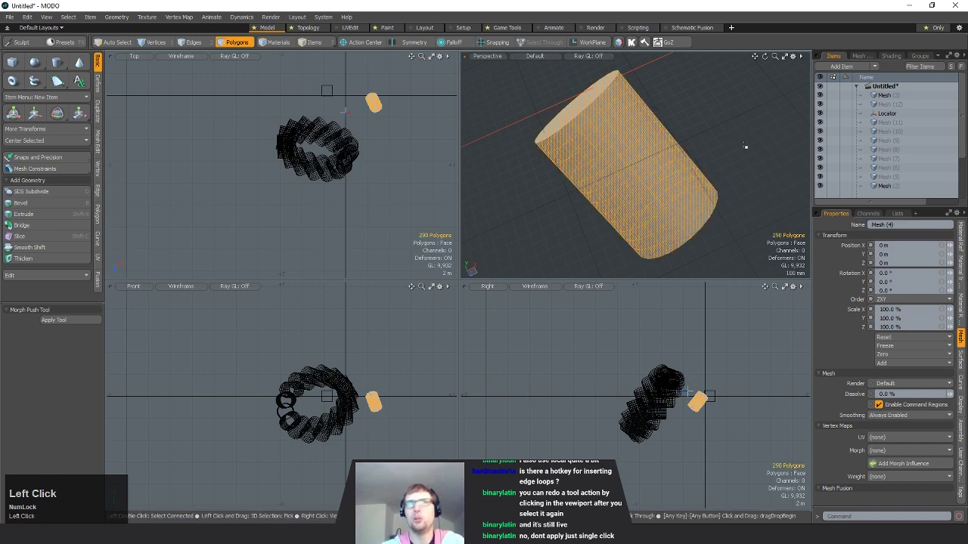
{"action": "key", "text": "Delete"}
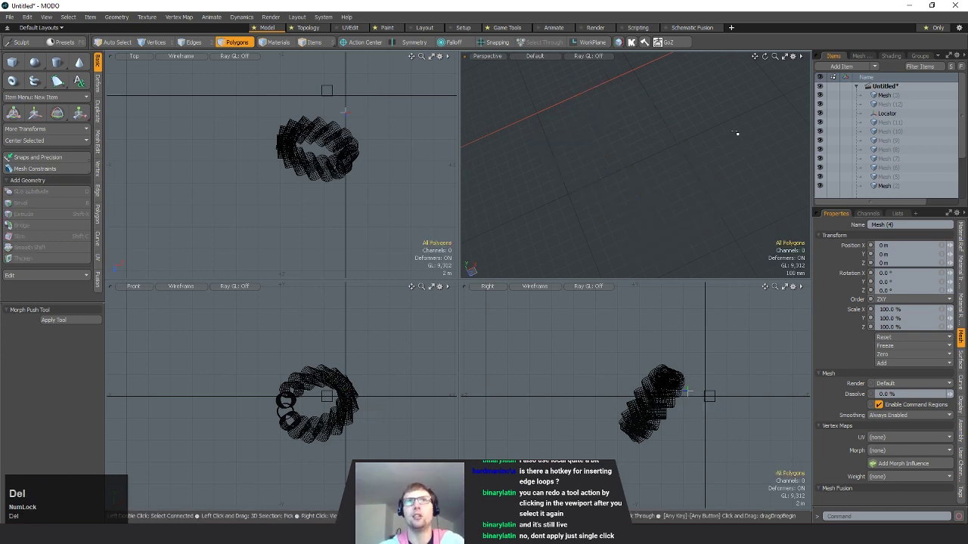
{"action": "key", "text": "ctrl+z"}
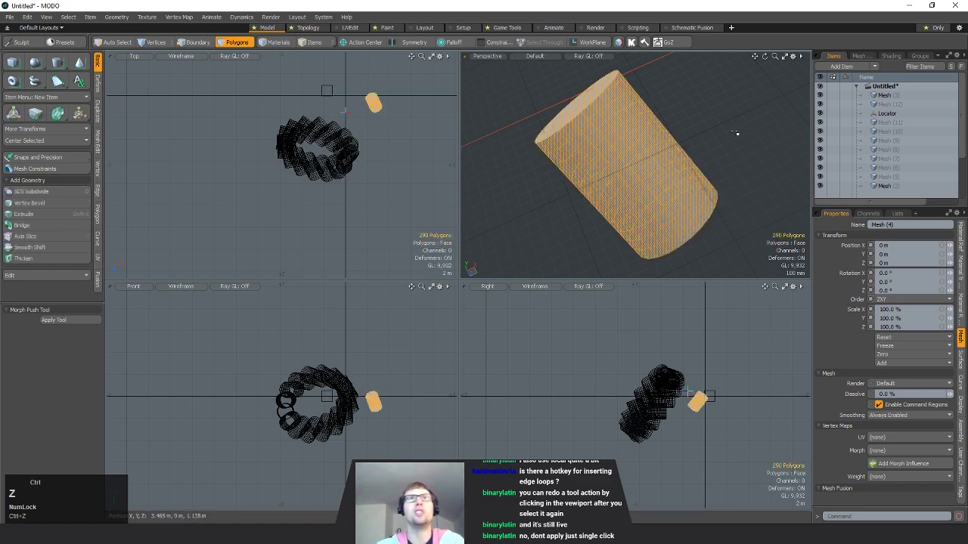
- Fit the selected cylinder in all views, remove its polygons while keeping the vertices, and undo the removal
{"action": "left_click_drag", "start_coordinate": [733, 136], "coordinate": [673, 163], "text": "alt"}
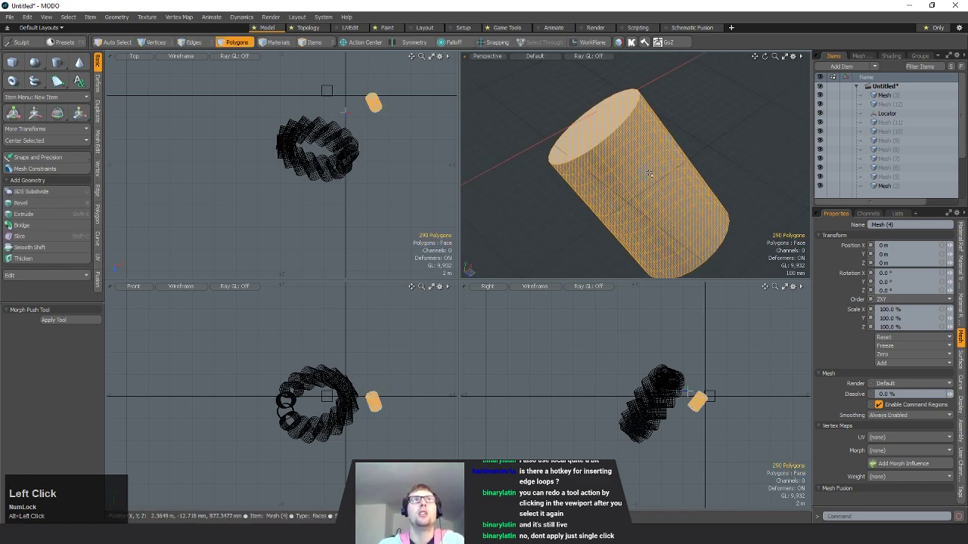
{"action": "key", "text": "shift+a"}
{"action": "key", "text": "BackSpace"}
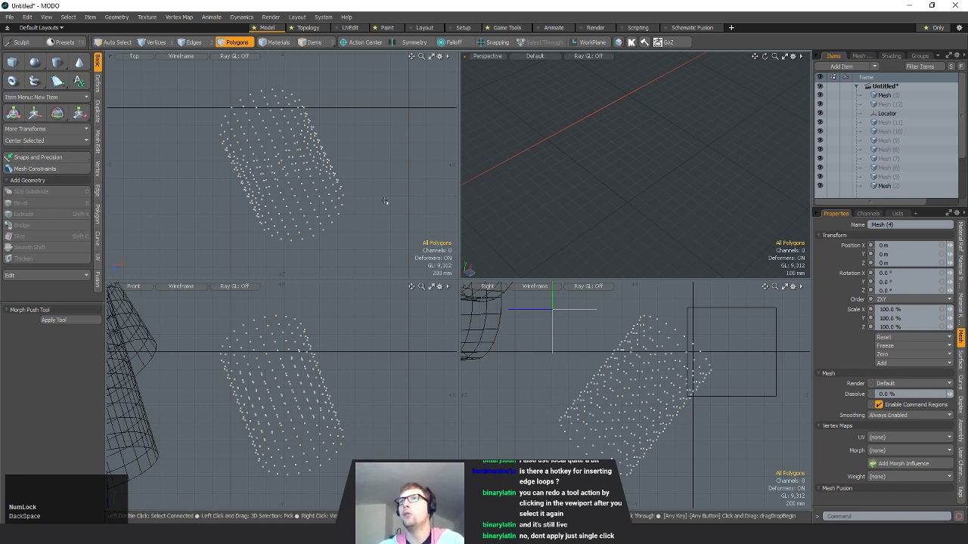
{"action": "key", "text": "ctrl"}
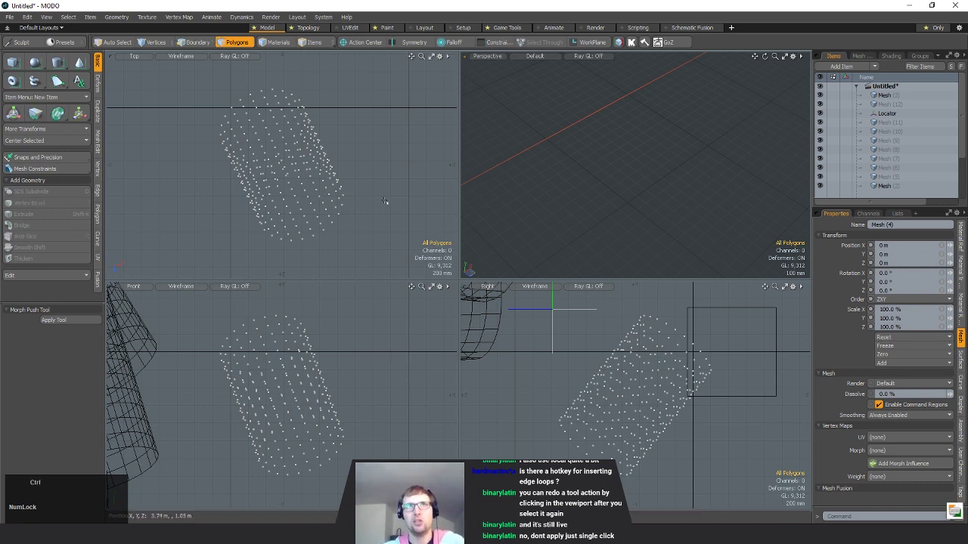
{"action": "key", "text": "ctrl+z"}
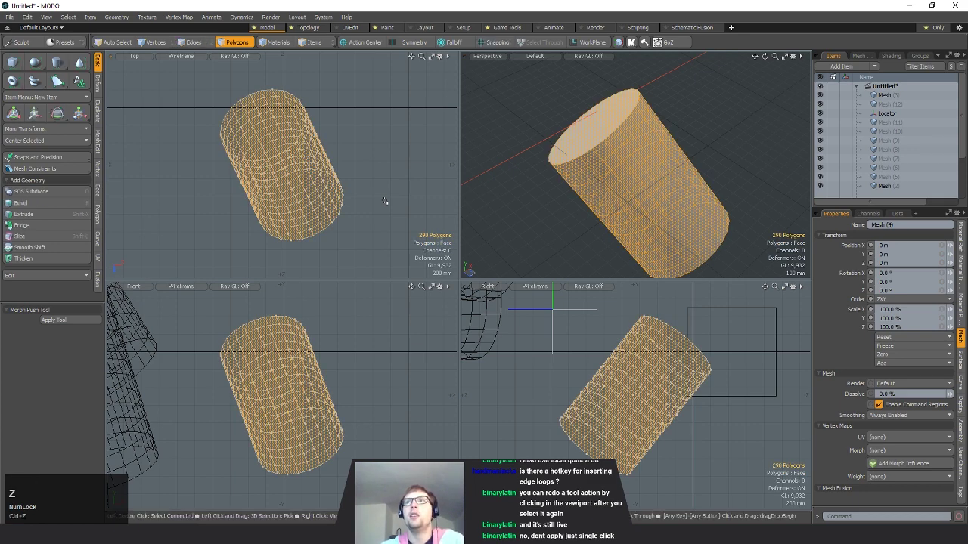
- Switch to Edges mode and select one edge loop running around the cylinder's side
{"action": "left_click_drag", "start_coordinate": [658, 121], "coordinate": [667, 187], "text": "alt"}
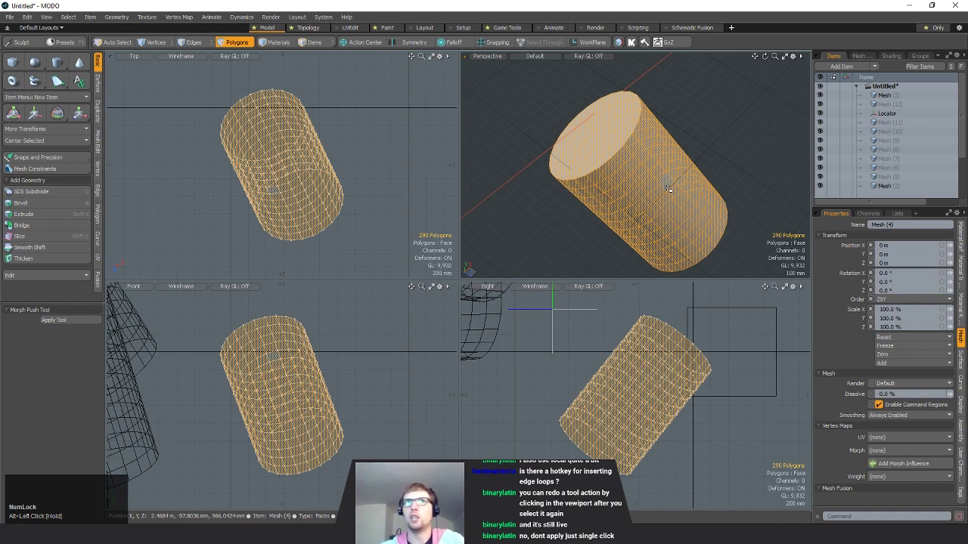
{"action": "left_click_drag", "start_coordinate": [667, 189], "coordinate": [696, 155], "text": "alt"}
{"action": "key", "text": "space"}
{"action": "key", "text": "space"}
{"action": "left_click", "coordinate": [660, 160]}
{"action": "double_click", "coordinate": [660, 160]}
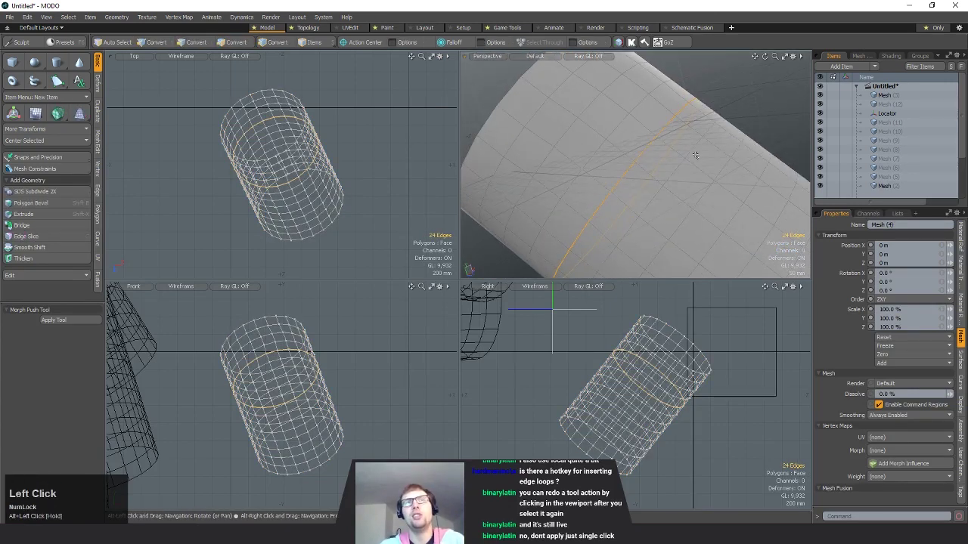
- Try deleting the selected edge loop and removing a full band of polygons around the cylinder
{"action": "key", "text": "Delete"}
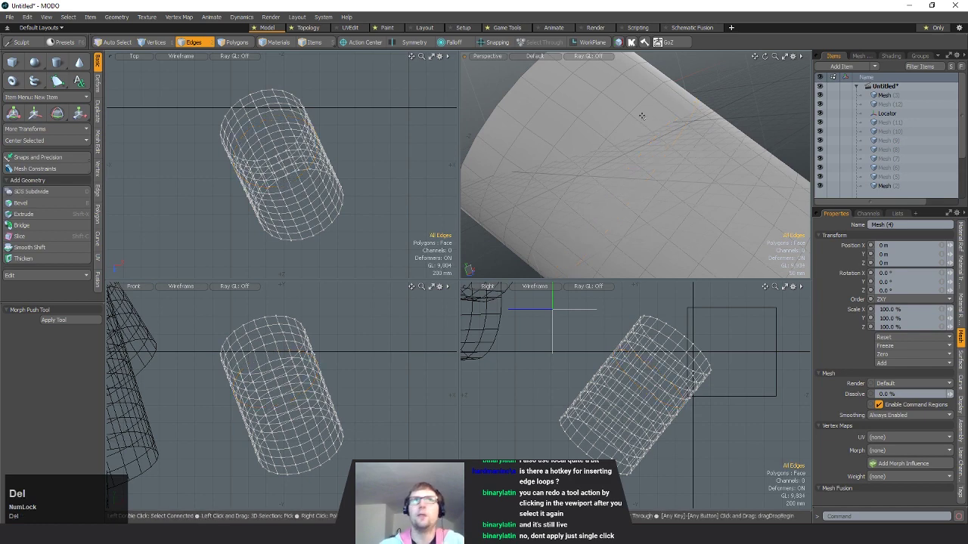
{"action": "mouse_move", "coordinate": [641, 116]}
{"action": "left_mouse_down"}
{"action": "mouse_move", "coordinate": [647, 137]}
{"action": "mouse_move", "coordinate": [685, 101]}
{"action": "left_mouse_up"}
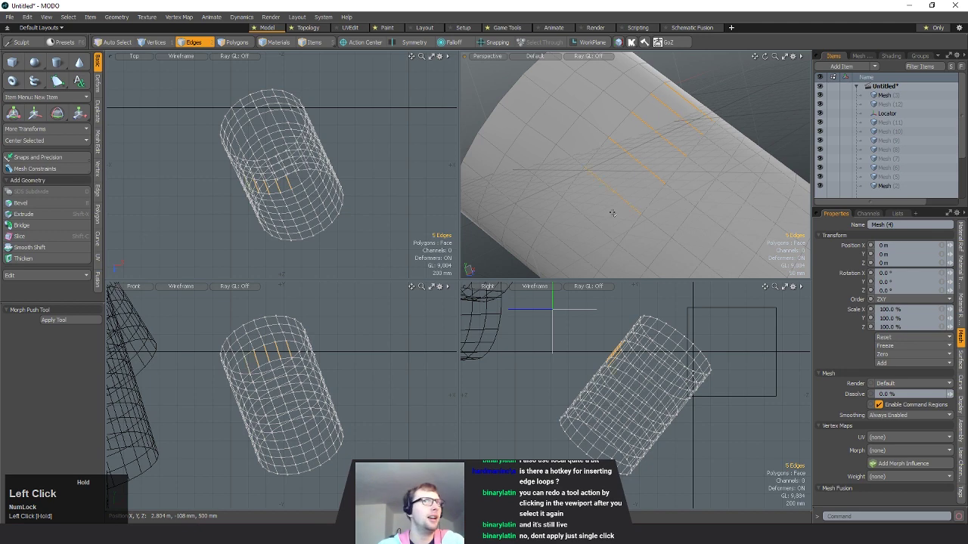
{"action": "mouse_move", "coordinate": [624, 174]}
{"action": "left_mouse_down", "text": "alt"}
{"action": "mouse_move", "coordinate": [684, 113]}
{"action": "mouse_move", "coordinate": [637, 206]}
{"action": "mouse_move", "coordinate": [637, 195]}
{"action": "left_mouse_up", "text": "alt"}
{"action": "key", "text": "3"}
{"action": "key", "text": "l"}
{"action": "key", "text": "Delete"}
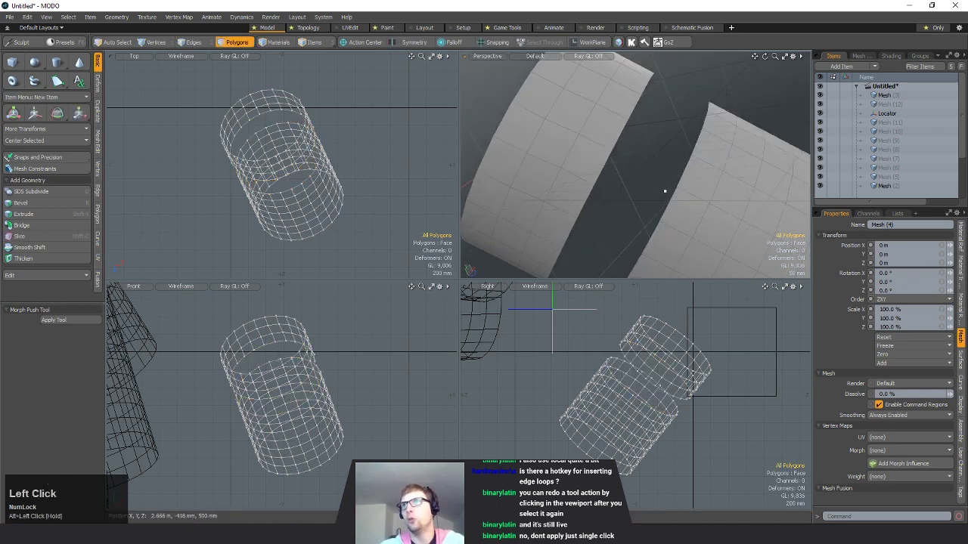
- Undo the polygon band deletion and the edge loop removal on the cylinder
{"action": "key", "text": "ctrl+z"}
{"action": "key", "text": "ctrl+z"}
{"action": "key", "text": "ctrl+z"}
{"action": "key", "text": "ctrl+z"}
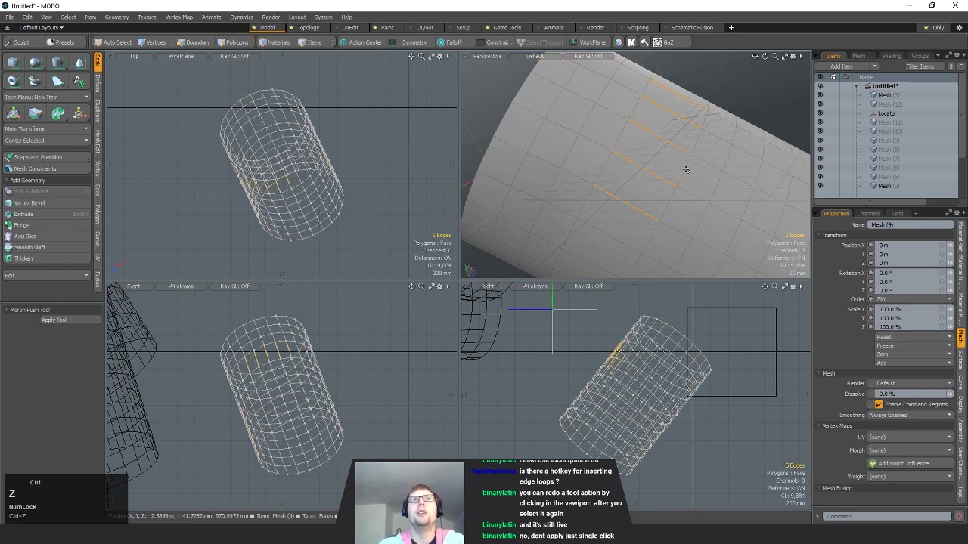
{"action": "key", "text": "ctrl+z"}
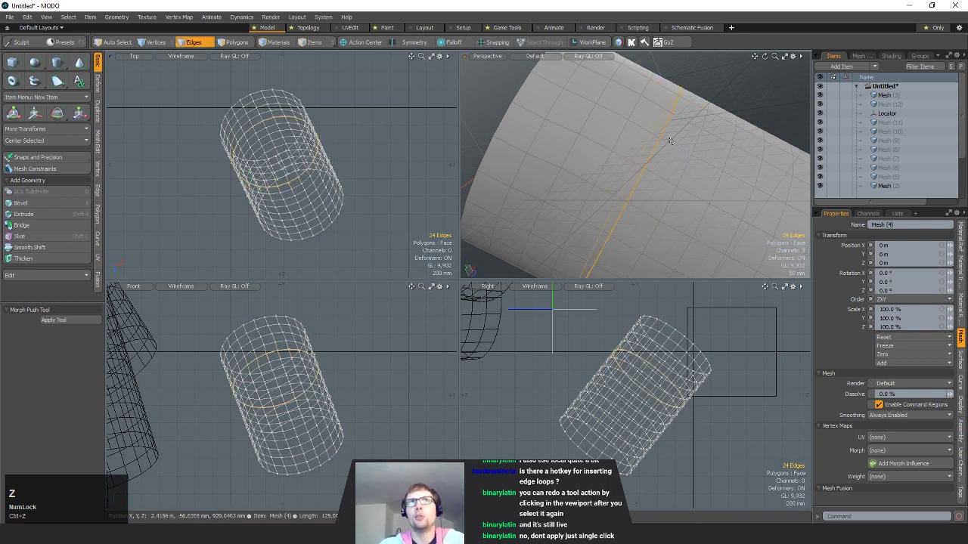
- Remove the selected edge loop and the neighbouring edge loop from the cylinder while keeping its surface closed
{"action": "left_click", "coordinate": [670, 141]}
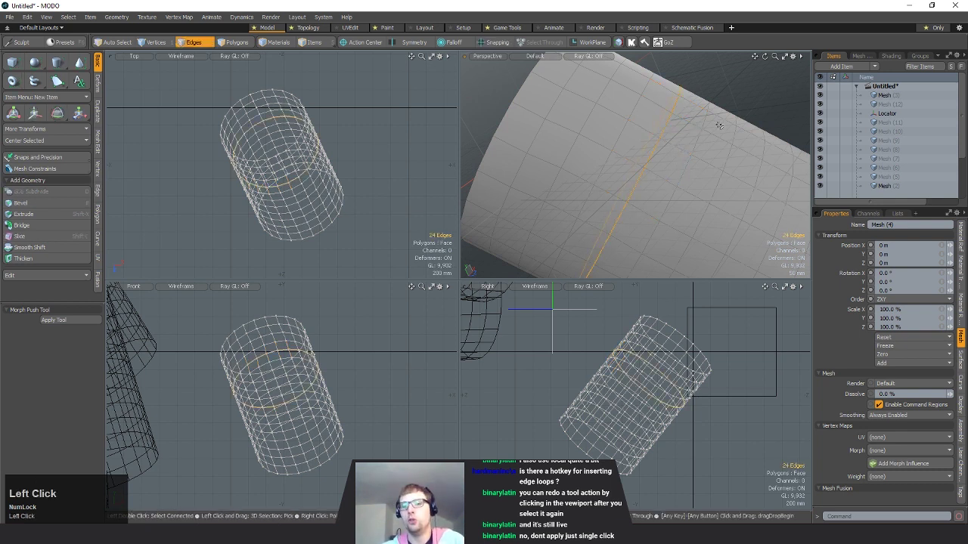
{"action": "key", "text": "BackSpace"}
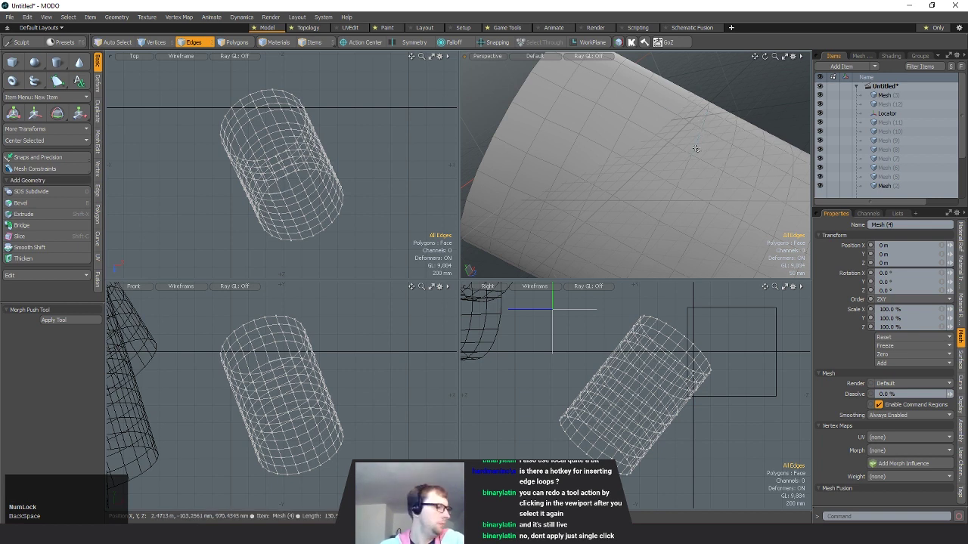
{"action": "left_click", "coordinate": [696, 149]}
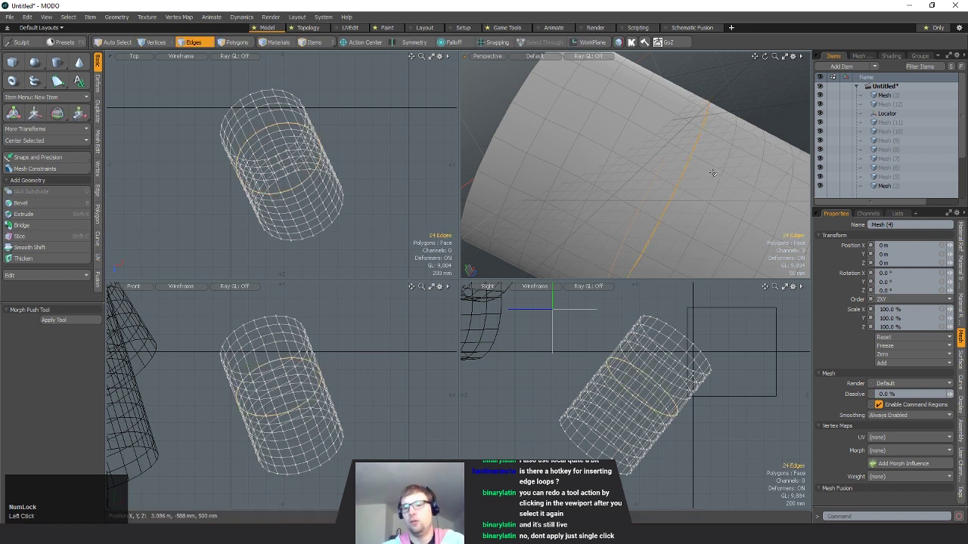
{"action": "key", "text": "BackSpace"}
{"action": "left_click_drag", "start_coordinate": [713, 173], "coordinate": [678, 179], "text": "alt"}
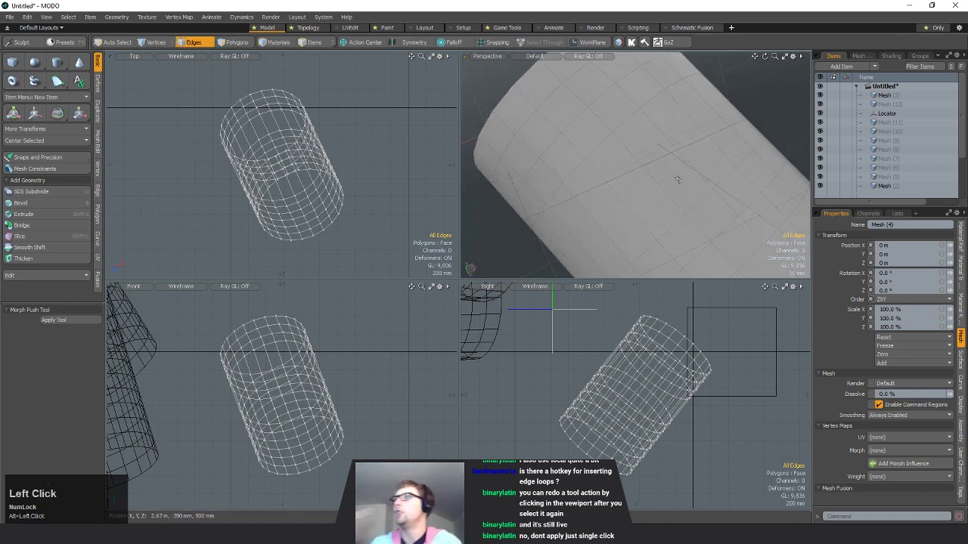
{"action": "scroll", "coordinate": [677, 180], "scroll_direction": "down", "scroll_amount": 5}
- Cut all connected polygons of the cylinder and paste them into the empty item Mesh (10)
{"action": "key", "text": "space"}
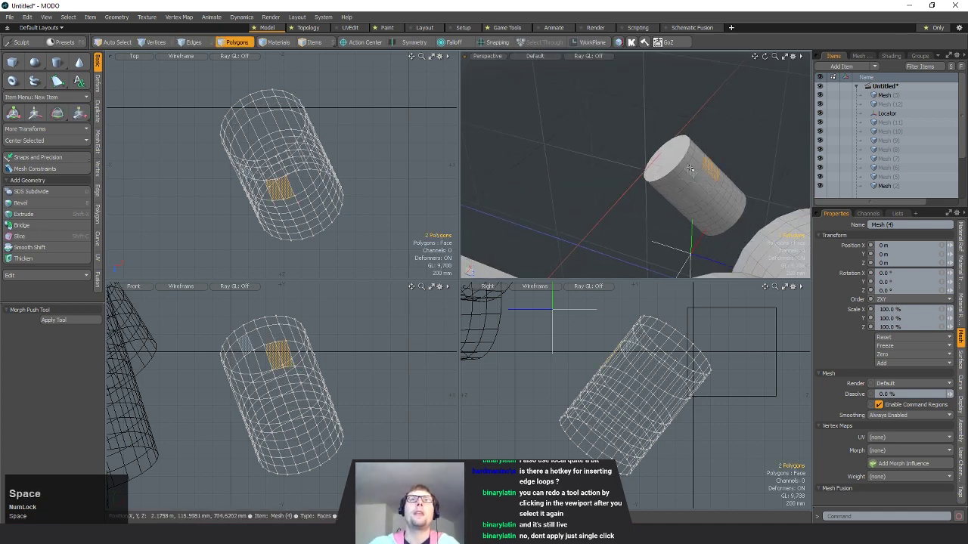
{"action": "left_click", "coordinate": [684, 160]}
{"action": "double_click", "coordinate": [673, 156]}
{"action": "left_click_drag", "start_coordinate": [706, 165], "coordinate": [732, 186], "text": "alt"}
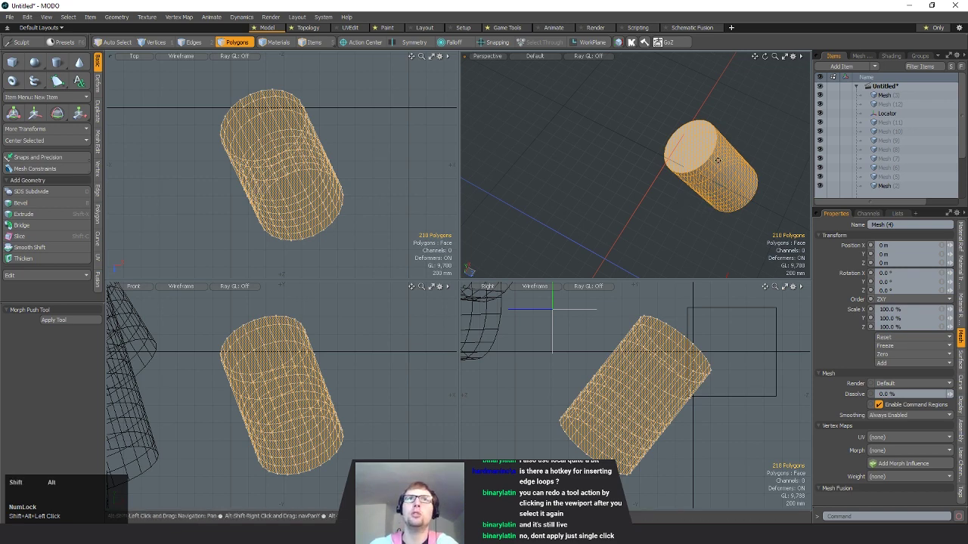
{"action": "left_click_drag", "start_coordinate": [681, 203], "coordinate": [626, 212], "text": "alt+shift"}
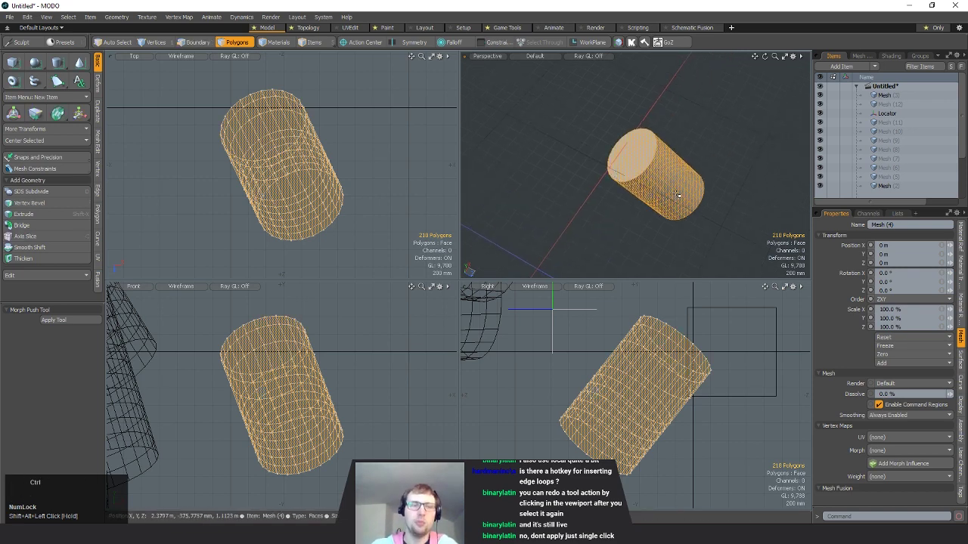
{"action": "key", "text": "ctrl+x"}
{"action": "left_click", "coordinate": [889, 132]}
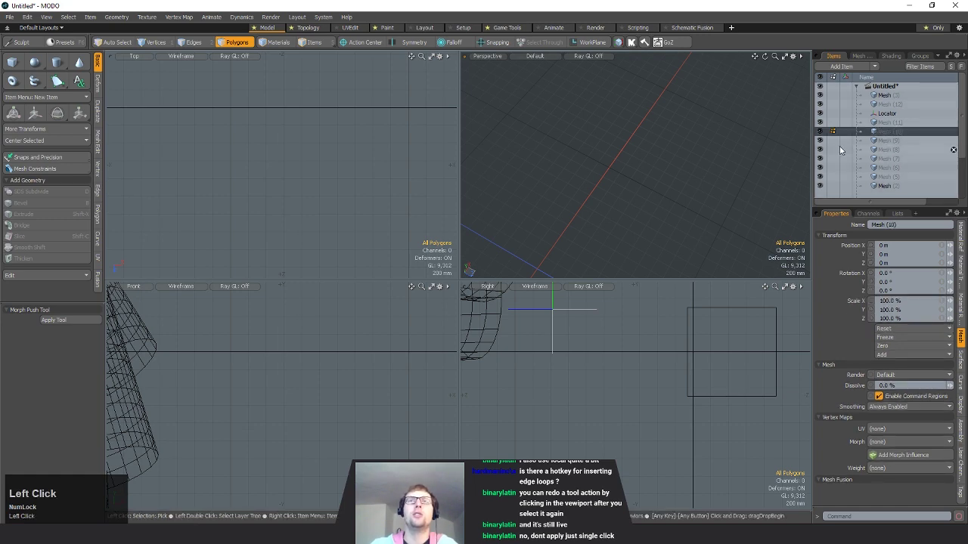
{"action": "key", "text": "ctrl+v"}
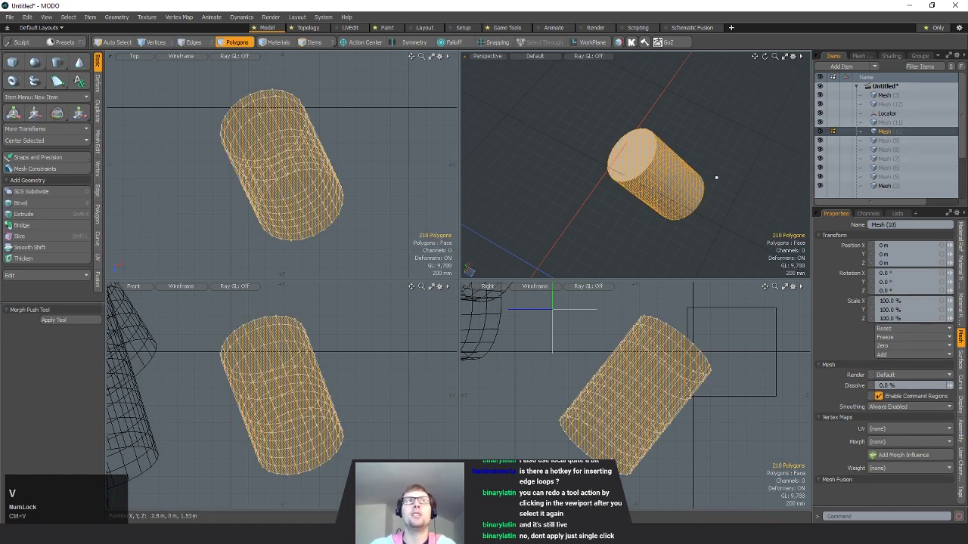
- Paste a second copy of the cylinder into Mesh (9) and move it beside the first cylinder
{"action": "left_click", "coordinate": [884, 140]}
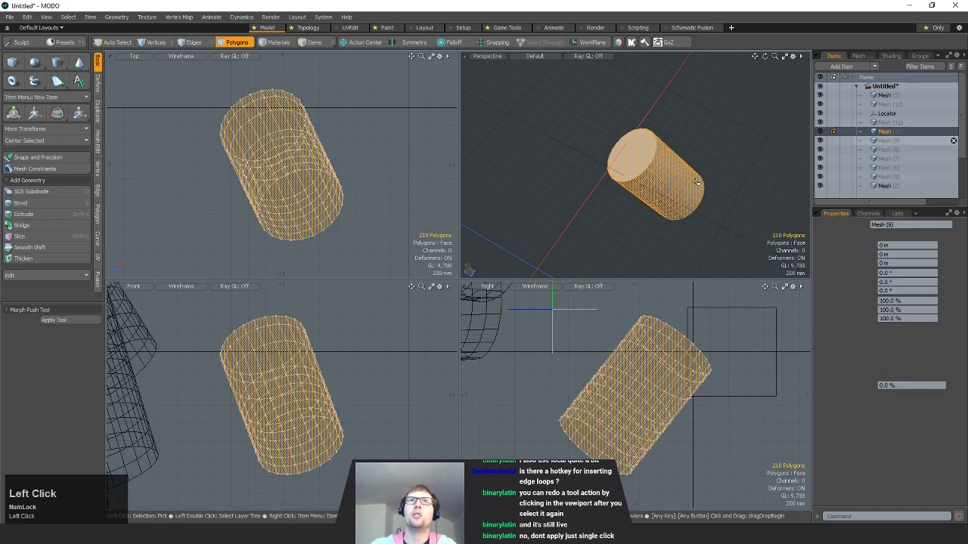
{"action": "key", "text": "ctrl+v"}
{"action": "key", "text": "w"}
{"action": "left_click_drag", "start_coordinate": [669, 192], "coordinate": [714, 146]}
{"action": "left_click_drag", "start_coordinate": [672, 219], "coordinate": [657, 201], "text": "alt"}
{"action": "key", "text": "space"}
{"action": "left_click", "coordinate": [681, 216]}
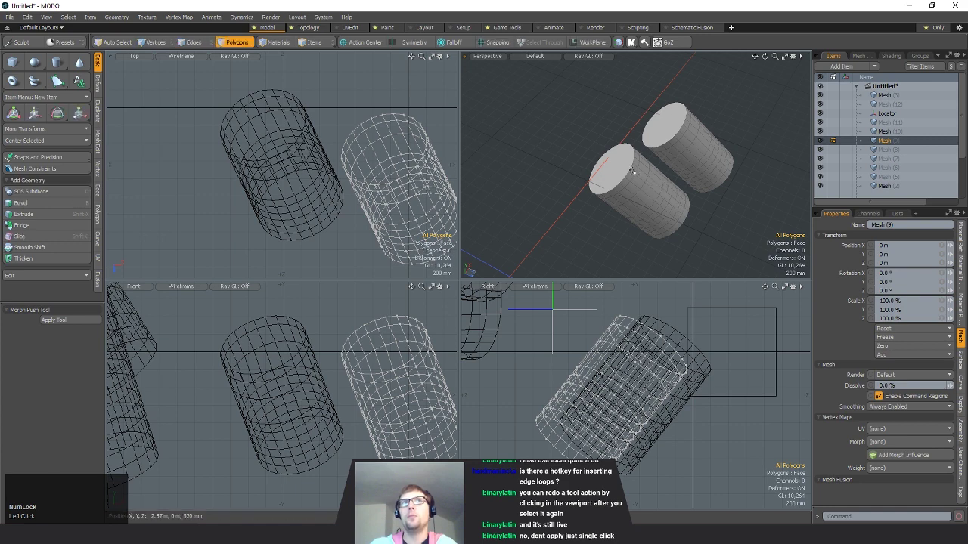
- Duplicate eight side polygons of the Mesh (10) cylinder and move the copy about 229 mm in Y and 630 mm in Z
{"action": "mouse_move", "coordinate": [632, 178]}
{"action": "left_mouse_down"}
{"action": "mouse_move", "coordinate": [674, 198]}
{"action": "mouse_move", "coordinate": [616, 152]}
{"action": "mouse_move", "coordinate": [696, 165]}
{"action": "left_mouse_up"}
{"action": "key", "text": "shift+a"}
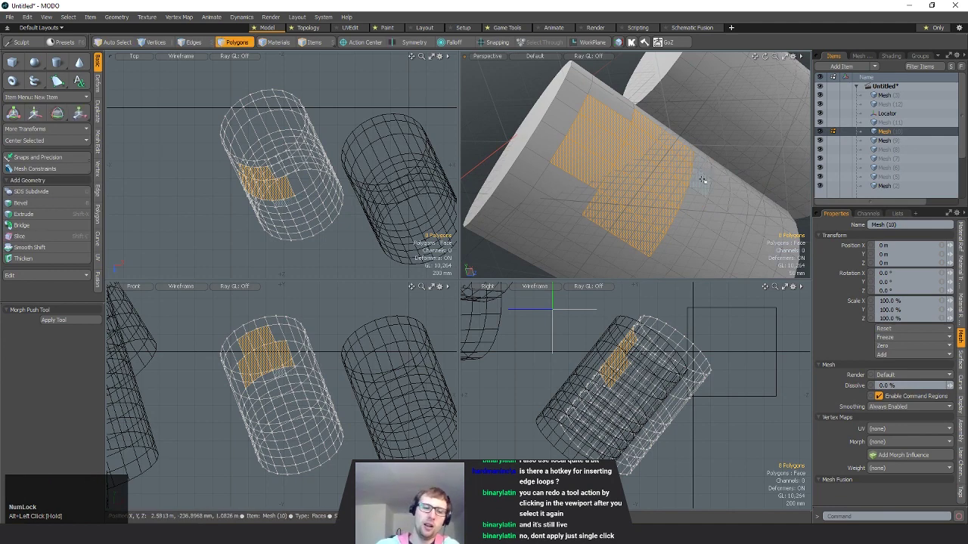
{"action": "key", "text": "ctrl"}
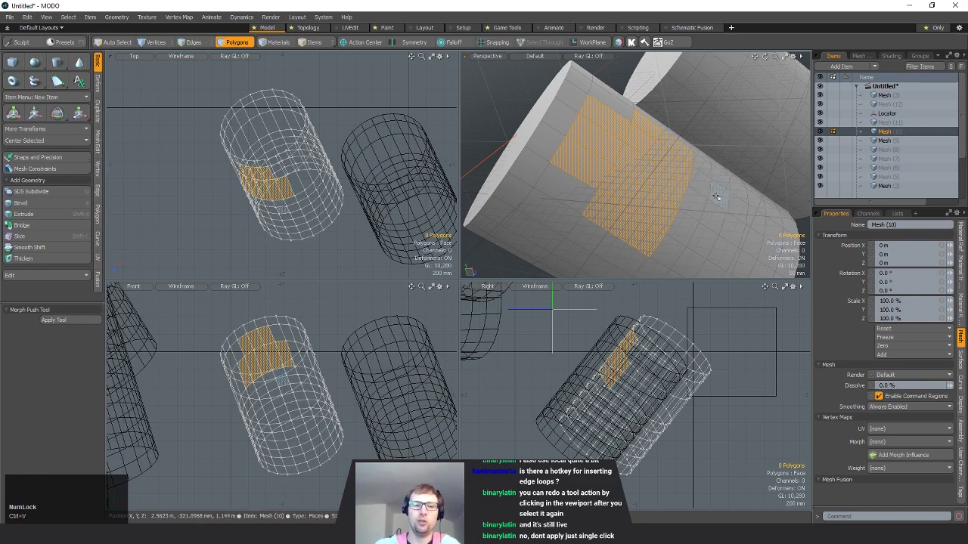
{"action": "key", "text": "w"}
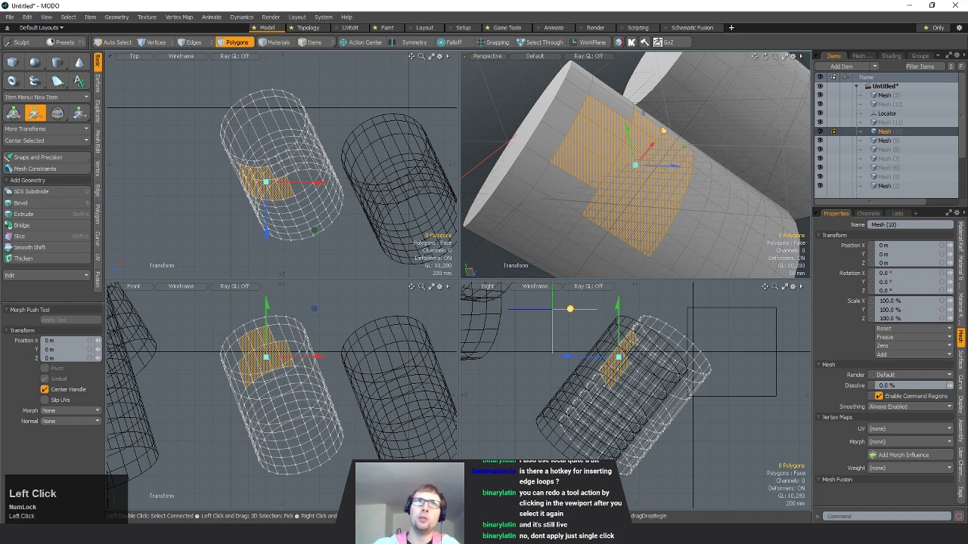
{"action": "left_click_drag", "start_coordinate": [664, 134], "coordinate": [720, 127]}
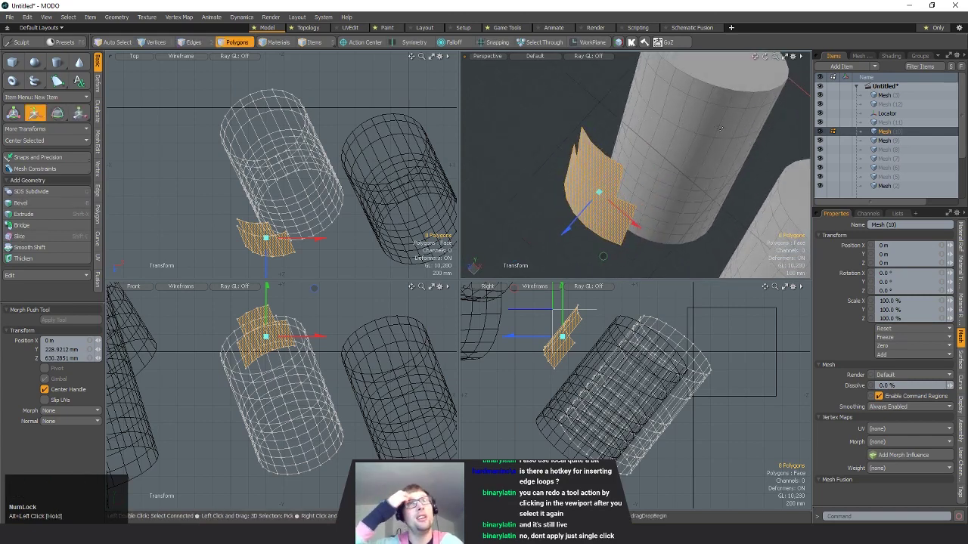
{"action": "left_click_drag", "start_coordinate": [720, 127], "coordinate": [695, 110], "text": "alt"}
- Duplicate the cylinder's end cap polygon and move the copy 415 mm in X and -510 mm in Z
{"action": "key", "text": "space"}
{"action": "left_click", "coordinate": [686, 78]}
{"action": "left_click_drag", "start_coordinate": [686, 77], "coordinate": [694, 173], "text": "alt"}
{"action": "key", "text": "ctrl+c"}
{"action": "key", "text": "ctrl+v"}
{"action": "key", "text": "w"}
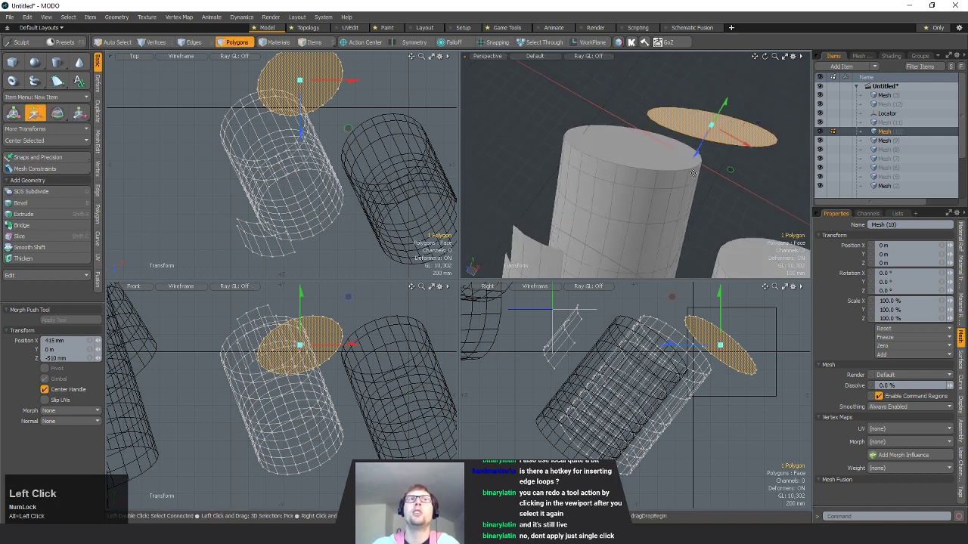
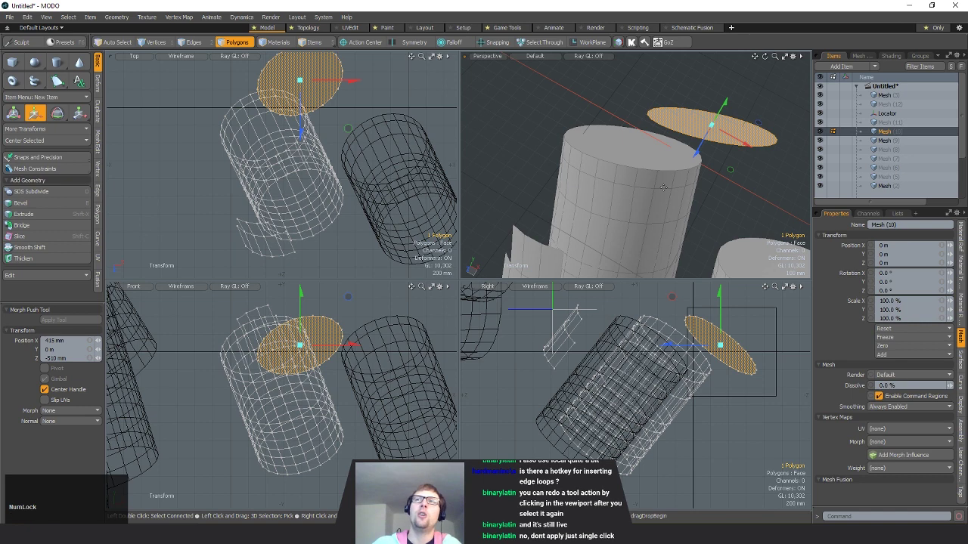
- Duplicate a strip of seven side polygons and move the copy about 925 mm in X and 570 mm in Y
{"action": "key", "text": "space"}
{"action": "key", "text": "space"}
{"action": "left_click", "coordinate": [616, 189]}
{"action": "key", "text": "space"}
{"action": "key", "text": "space"}
{"action": "mouse_move", "coordinate": [603, 193]}
{"action": "left_mouse_down"}
{"action": "mouse_move", "coordinate": [656, 208]}
{"action": "mouse_move", "coordinate": [691, 182]}
{"action": "mouse_move", "coordinate": [804, 198]}
{"action": "mouse_move", "coordinate": [757, 119]}
{"action": "left_mouse_up"}
{"action": "key", "text": "ctrl+c"}
{"action": "key", "text": "ctrl+v"}
{"action": "key", "text": "w"}
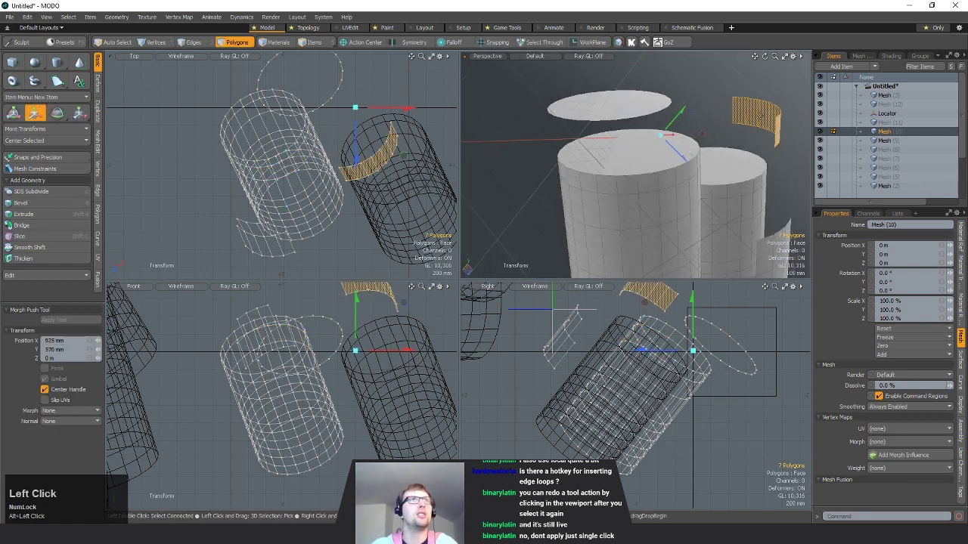
{"action": "left_click", "coordinate": [696, 136]}
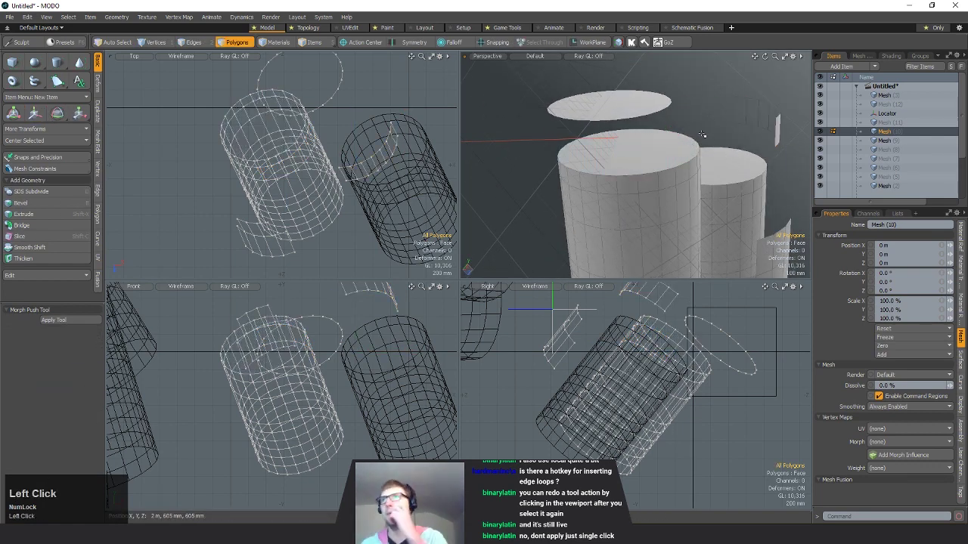
- Try cutting a patch of polygons out of the cylinder's side, pasting it back and moving it away
{"action": "left_click_drag", "start_coordinate": [656, 157], "coordinate": [602, 133], "text": "alt"}
{"action": "left_click", "coordinate": [687, 172]}
{"action": "mouse_move", "coordinate": [673, 195]}
{"action": "left_mouse_down"}
{"action": "mouse_move", "coordinate": [622, 237]}
{"action": "mouse_move", "coordinate": [658, 191]}
{"action": "mouse_move", "coordinate": [708, 197]}
{"action": "mouse_move", "coordinate": [687, 169]}
{"action": "left_mouse_up"}
{"action": "key", "text": "ctrl+x"}
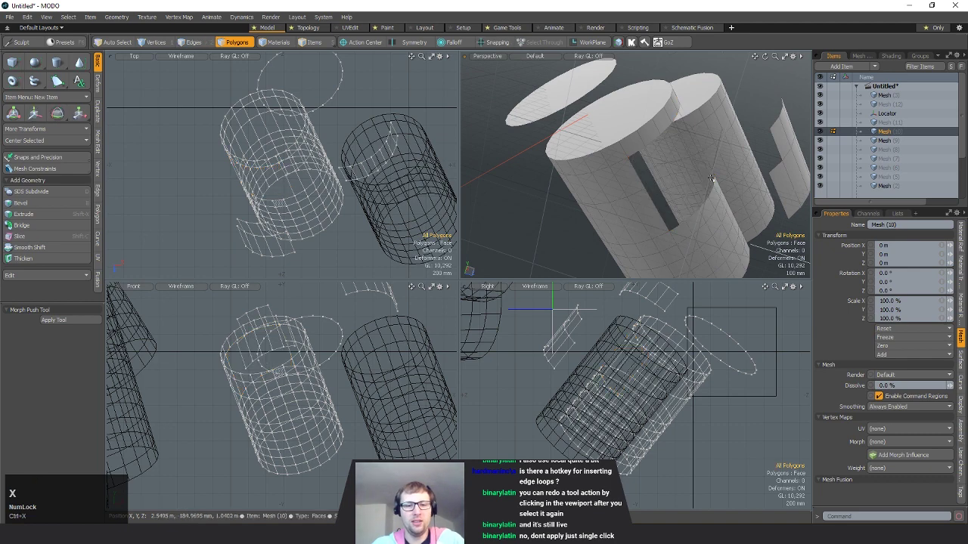
{"action": "key", "text": "ctrl+v"}
{"action": "key", "text": "w"}
{"action": "left_click_drag", "start_coordinate": [669, 161], "coordinate": [692, 209]}
- Undo the cut, paste and move of the side polygon patch
{"action": "key", "text": "ctrl+z"}
{"action": "key", "text": "ctrl+z"}
{"action": "key", "text": "ctrl+z"}
{"action": "key", "text": "ctrl+z"}
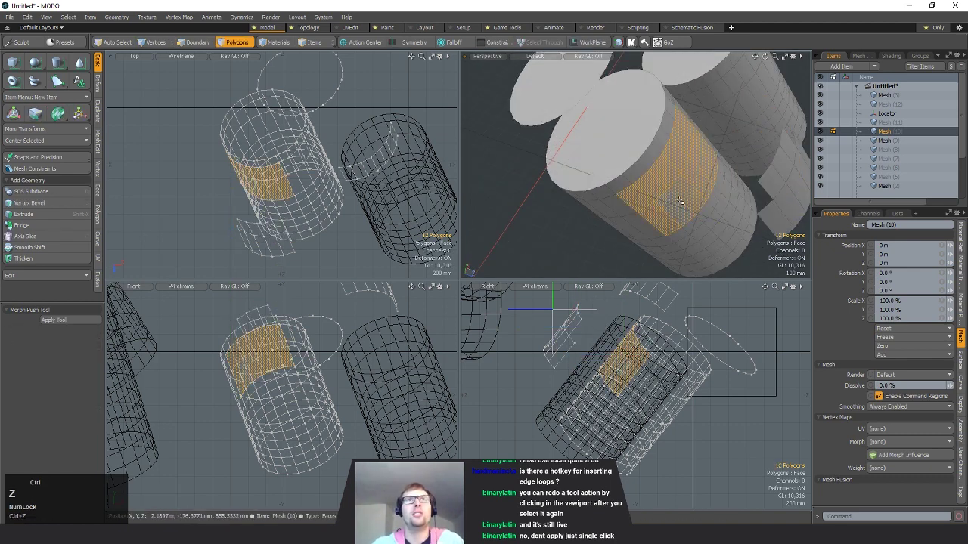
- Duplicate another eight side polygons of the cylinder and move the copy about 140 mm in Y and 470 mm in Z
{"action": "mouse_move", "coordinate": [680, 141]}
{"action": "left_mouse_down"}
{"action": "mouse_move", "coordinate": [688, 189]}
{"action": "mouse_move", "coordinate": [616, 200]}
{"action": "mouse_move", "coordinate": [637, 163]}
{"action": "mouse_move", "coordinate": [671, 136]}
{"action": "mouse_move", "coordinate": [739, 160]}
{"action": "mouse_move", "coordinate": [730, 147]}
{"action": "left_mouse_up"}
{"action": "double_click", "coordinate": [673, 133]}
{"action": "mouse_move", "coordinate": [623, 179]}
{"action": "left_mouse_down"}
{"action": "mouse_move", "coordinate": [638, 200]}
{"action": "mouse_move", "coordinate": [614, 219]}
{"action": "mouse_move", "coordinate": [648, 200]}
{"action": "left_mouse_up"}
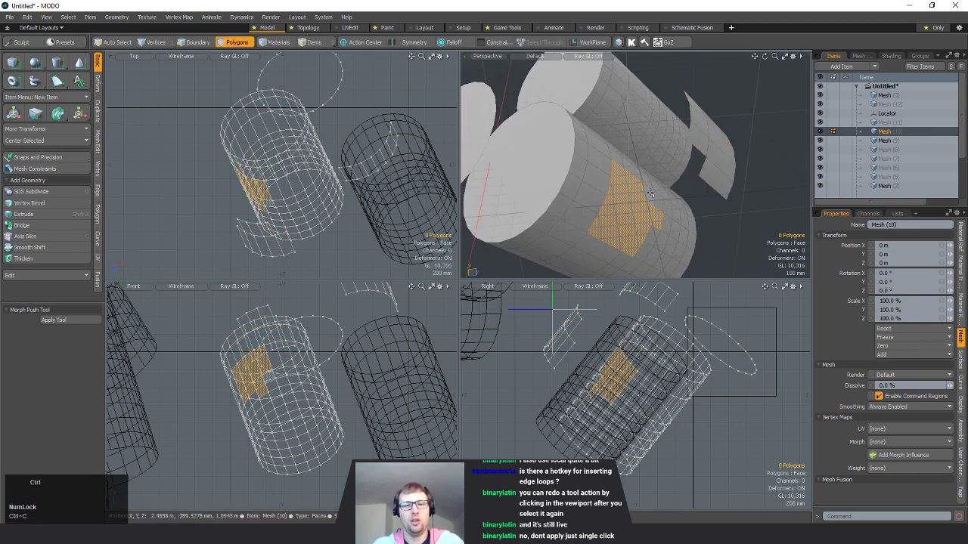
{"action": "key", "text": "w"}
{"action": "left_click", "coordinate": [574, 236]}
{"action": "left_click_drag", "start_coordinate": [574, 236], "coordinate": [683, 231], "text": "alt"}
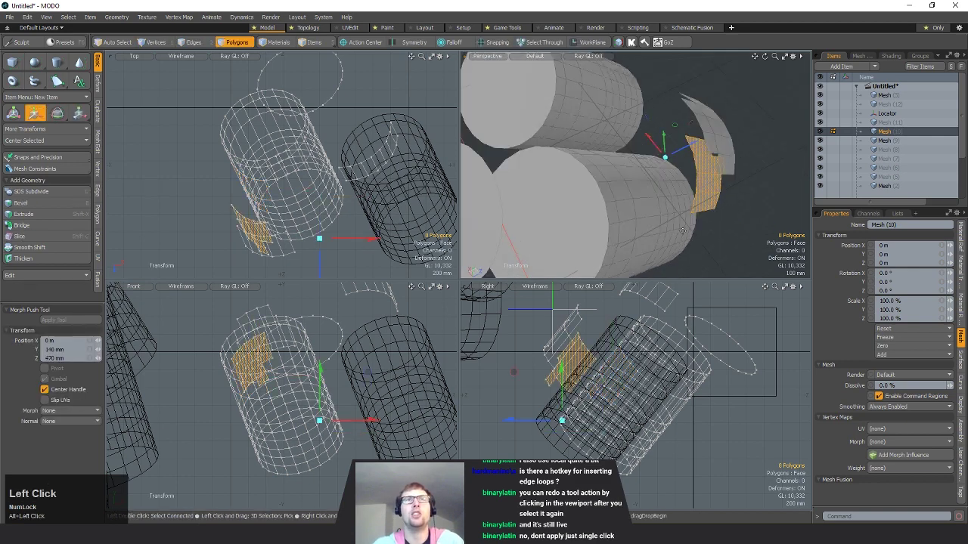
- Select five polygons on the cylinder's side and paste a duplicate of them in place
{"action": "key", "text": "q"}
{"action": "mouse_move", "coordinate": [607, 160]}
{"action": "left_mouse_down"}
{"action": "mouse_move", "coordinate": [627, 162]}
{"action": "mouse_move", "coordinate": [618, 194]}
{"action": "mouse_move", "coordinate": [613, 167]}
{"action": "left_mouse_up"}
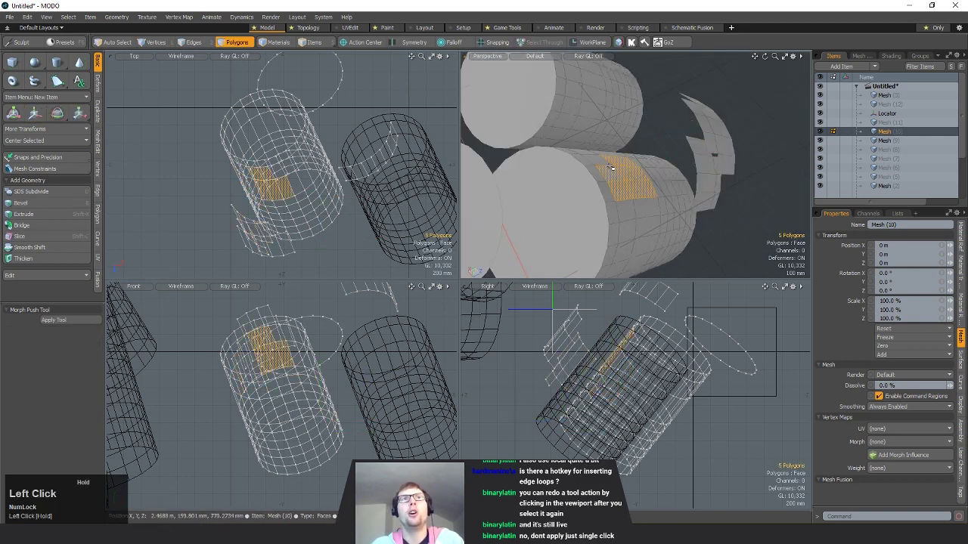
{"action": "key", "text": "ctrl+v"}
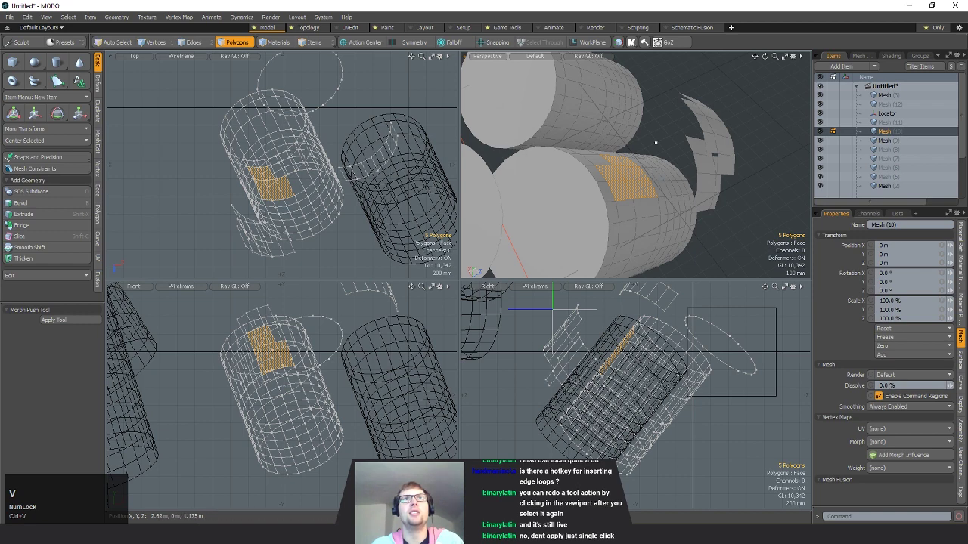
- Select two polygons on the cylinder's side and expand the selection to all connected polygons
{"action": "left_click", "coordinate": [656, 142]}
{"action": "left_click_drag", "start_coordinate": [656, 143], "coordinate": [674, 146], "text": "ctrl+alt"}
{"action": "left_click", "coordinate": [674, 142]}
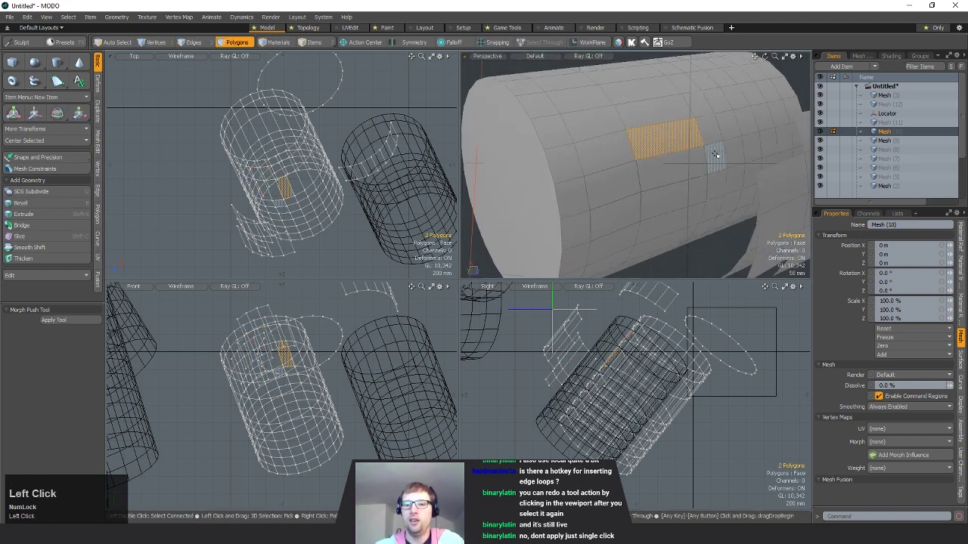
{"action": "key", "text": "Down"}
{"action": "key", "text": "bracketright"}
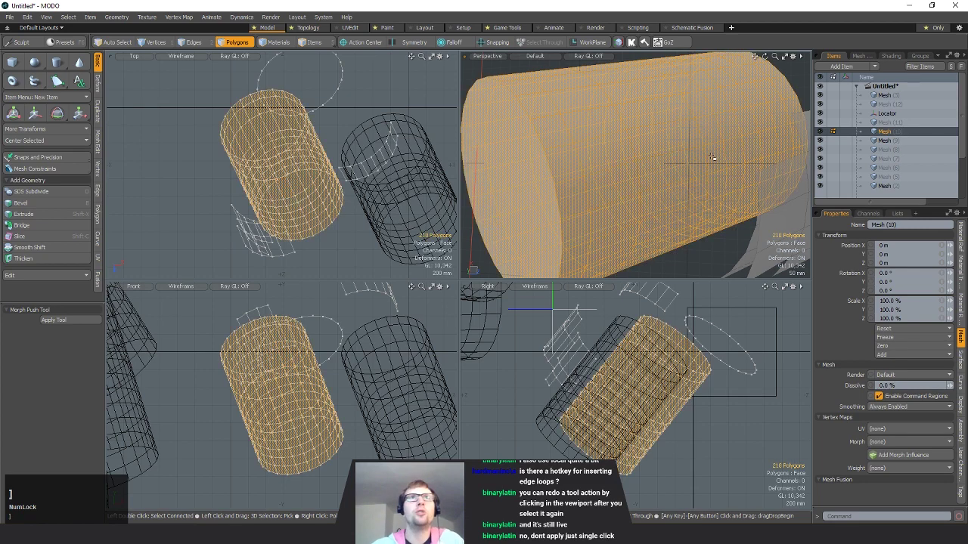
- Select two adjacent polygons on the cylinder's side and move them 38 mm in X and -56 mm in Z
{"action": "mouse_move", "coordinate": [690, 139]}
{"action": "left_mouse_down"}
{"action": "mouse_move", "coordinate": [653, 141]}
{"action": "mouse_move", "coordinate": [694, 134]}
{"action": "mouse_move", "coordinate": [610, 124]}
{"action": "mouse_move", "coordinate": [655, 130]}
{"action": "mouse_move", "coordinate": [694, 166]}
{"action": "mouse_move", "coordinate": [564, 131]}
{"action": "mouse_move", "coordinate": [650, 173]}
{"action": "mouse_move", "coordinate": [684, 155]}
{"action": "left_mouse_up"}
{"action": "key", "text": "w"}
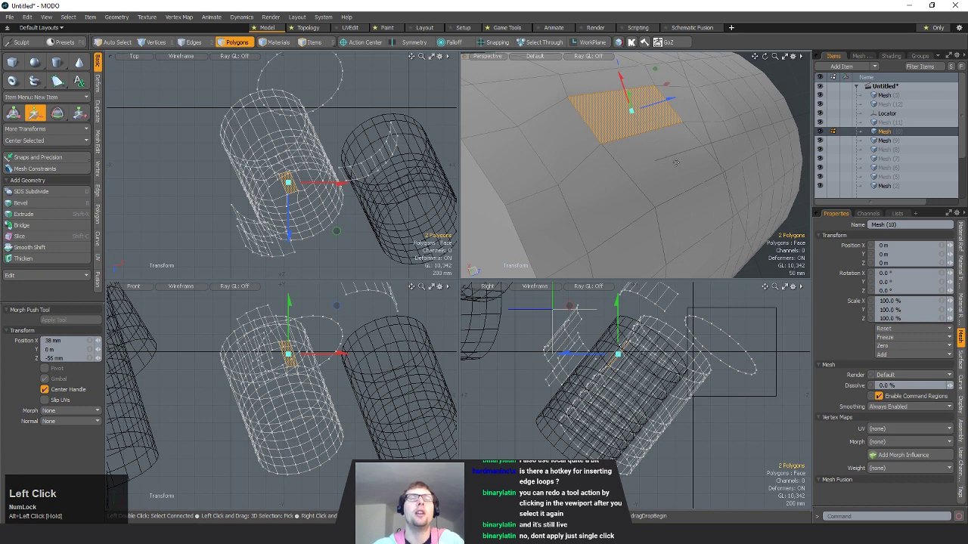
{"action": "key", "text": "space"}
- Clear the polygon selection and switch to vertex selection on the cylinder
{"action": "left_click", "coordinate": [629, 162]}
{"action": "key", "text": "space"}
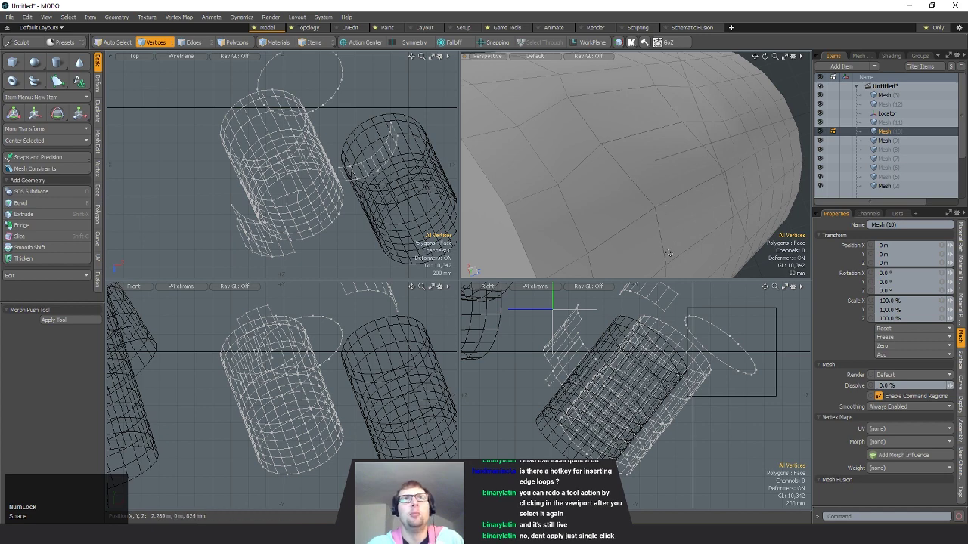
{"action": "left_click_drag", "start_coordinate": [656, 183], "coordinate": [679, 175], "text": "alt"}
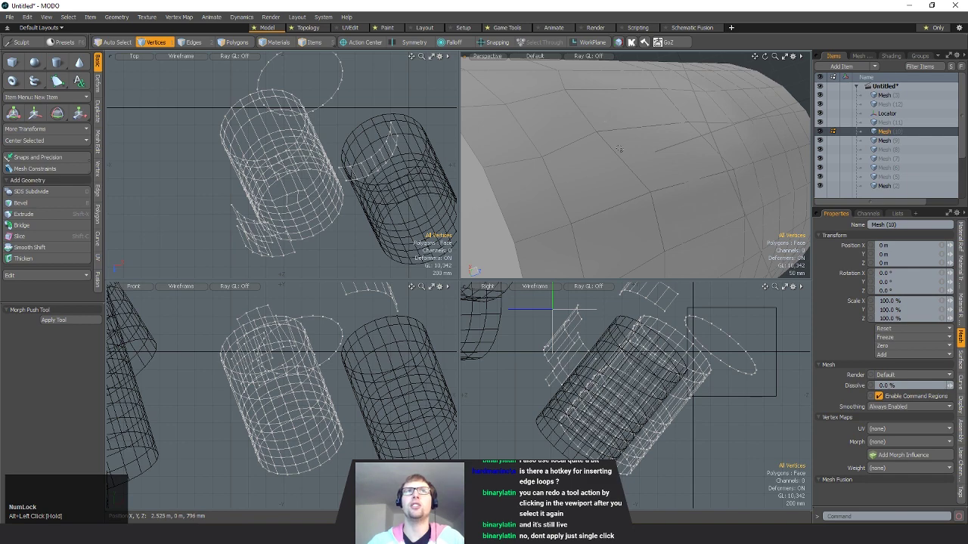
- Select a vertex at the corner of the duplicated patch, and select the two overlapping polygons on the cylinder's side
{"action": "right_click_drag", "start_coordinate": [614, 121], "coordinate": [576, 138]}
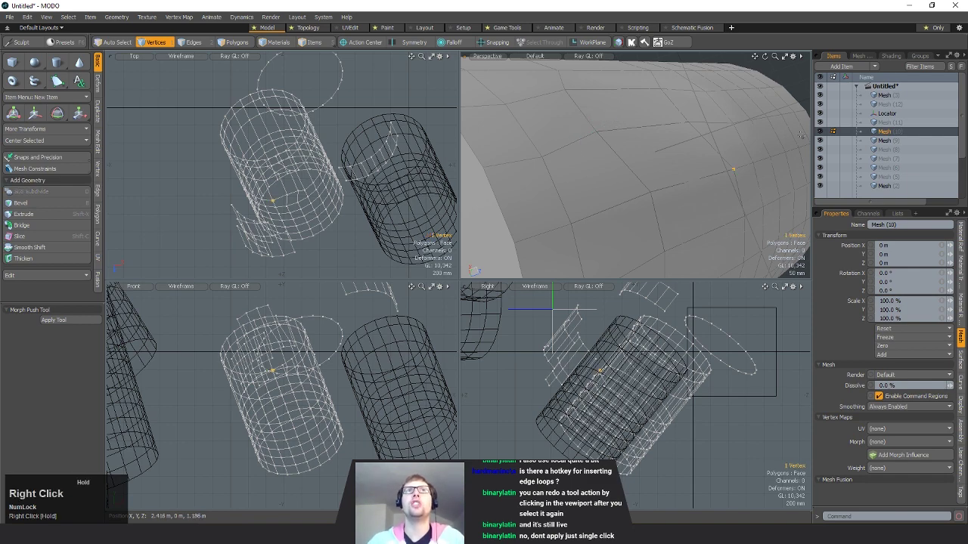
{"action": "key", "text": "space"}
{"action": "key", "text": "space"}
{"action": "left_click", "coordinate": [679, 161]}
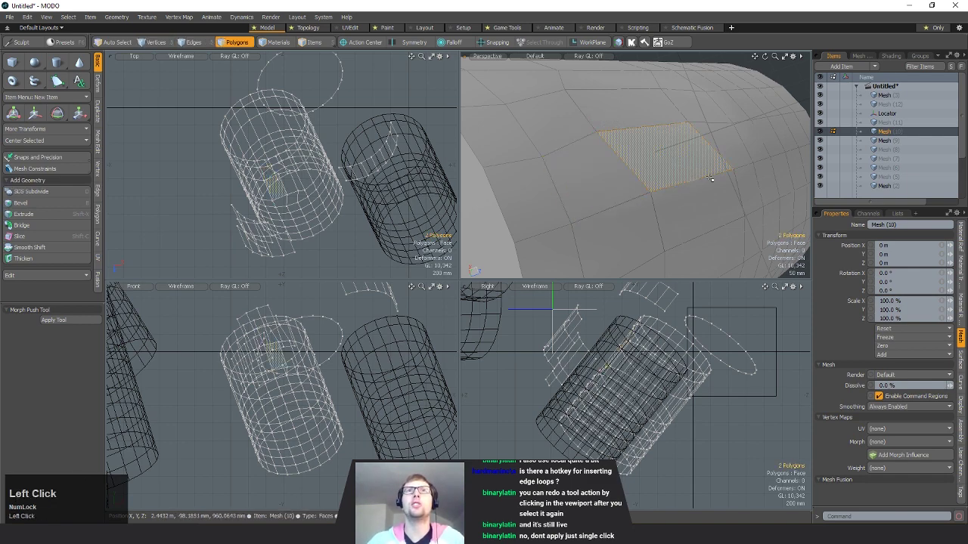
{"action": "left_click", "coordinate": [614, 178]}
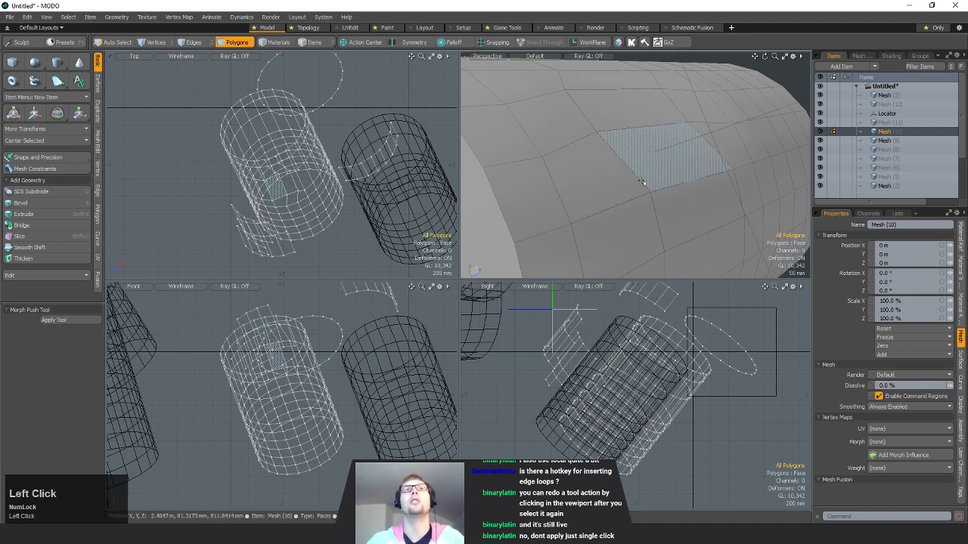
{"action": "left_click", "coordinate": [634, 181]}
{"action": "left_click", "coordinate": [650, 181]}
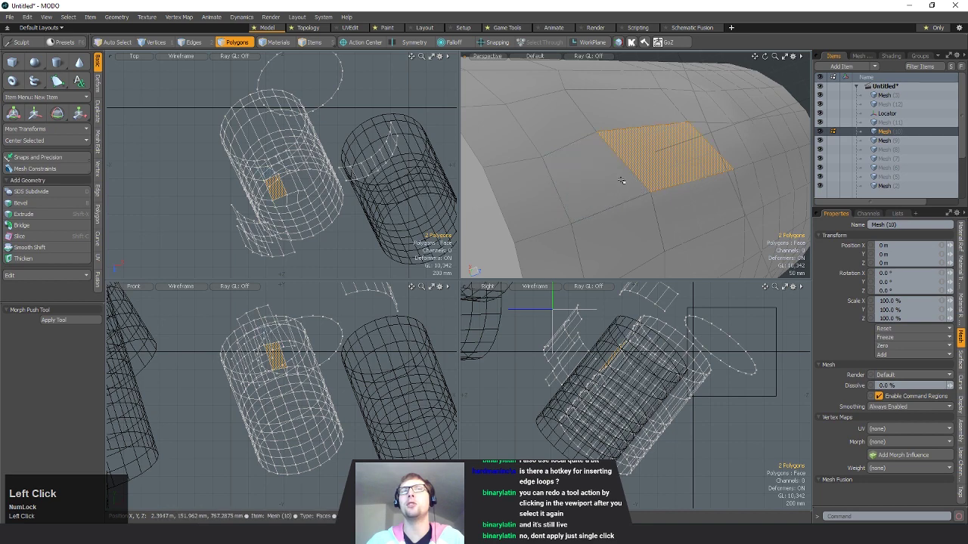
{"action": "left_click", "coordinate": [627, 181]}
{"action": "left_click", "coordinate": [649, 182]}
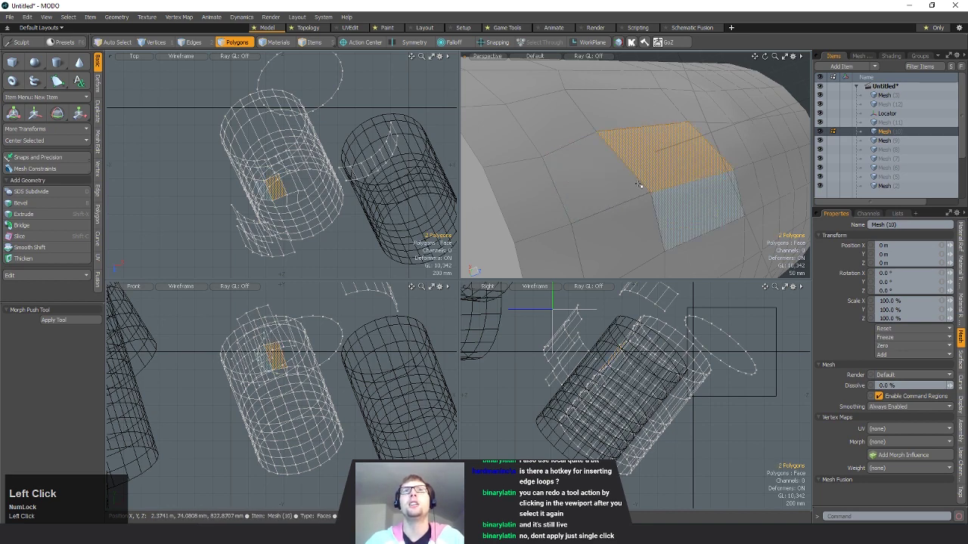
- Check the overlapping patch by selecting its coincident edges and the two vertices at its corner
{"action": "key", "text": "space"}
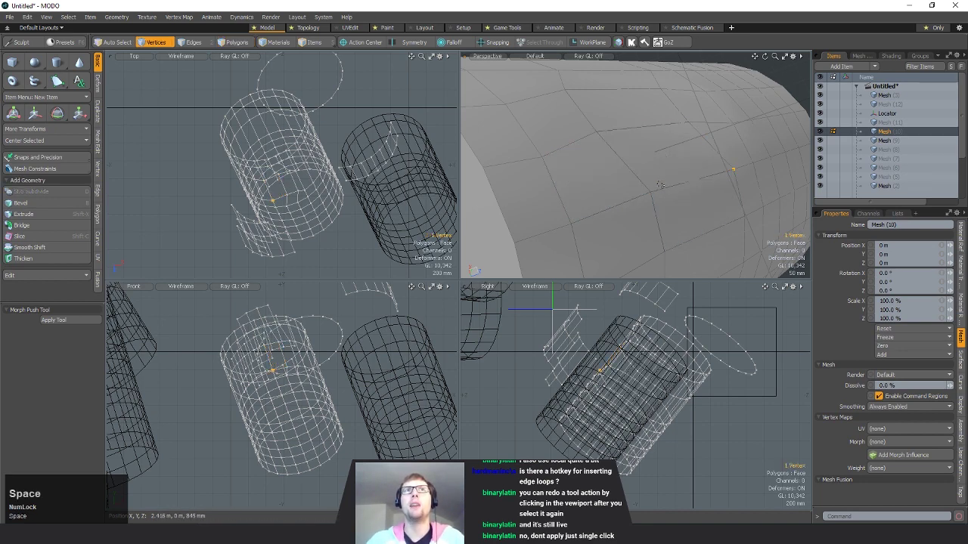
{"action": "right_click_drag", "start_coordinate": [637, 195], "coordinate": [682, 198]}
{"action": "key", "text": "space"}
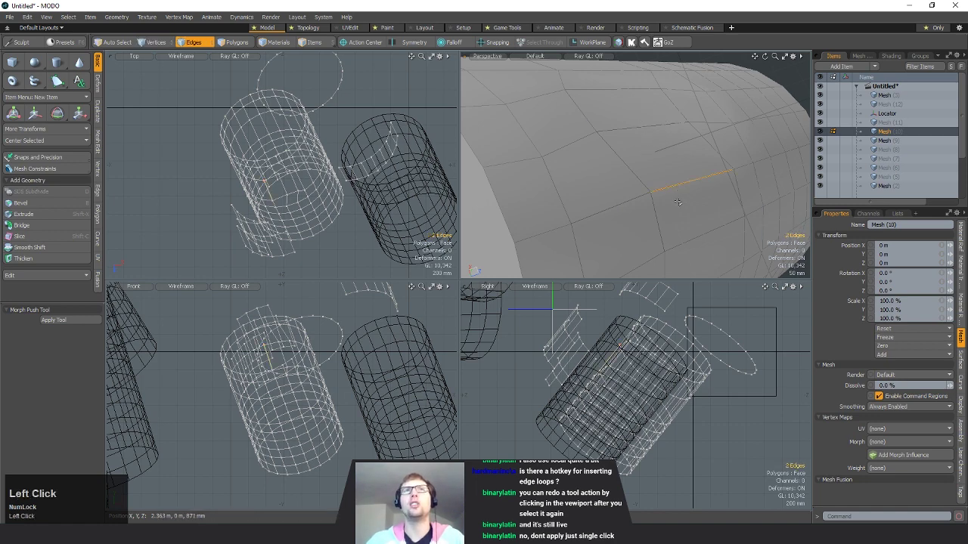
{"action": "key", "text": "space"}
{"action": "key", "text": "space"}
{"action": "mouse_move", "coordinate": [641, 187]}
{"action": "right_mouse_down"}
{"action": "mouse_move", "coordinate": [660, 190]}
{"action": "mouse_move", "coordinate": [649, 203]}
{"action": "right_mouse_up"}
{"action": "left_click_drag", "start_coordinate": [649, 204], "coordinate": [643, 248], "text": "alt"}
{"action": "scroll", "coordinate": [644, 246], "scroll_direction": "down", "scroll_amount": 5}
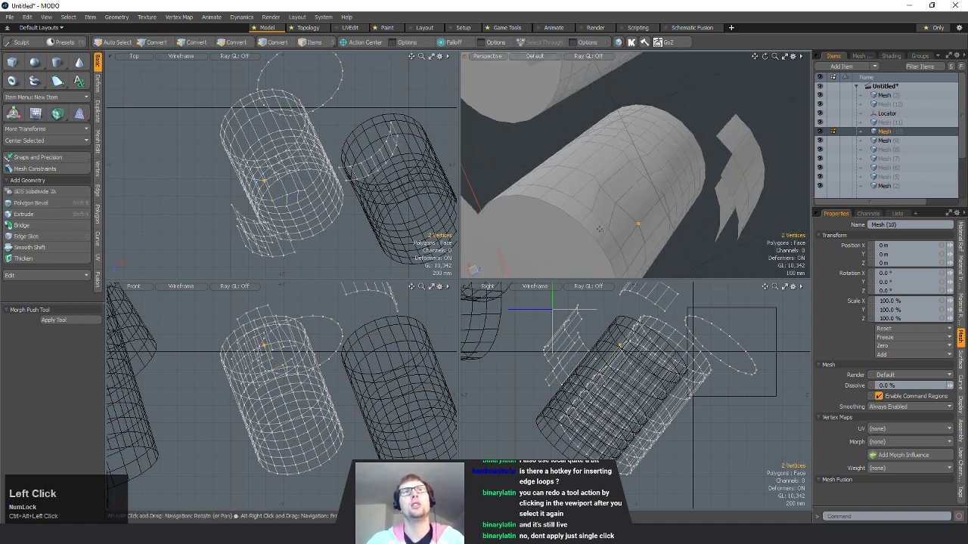
- Select all polygons connected to the cylinder's side apart from the duplicated patch, and drop the selection
{"action": "key", "text": "space"}
{"action": "key", "text": "space"}
{"action": "left_click", "coordinate": [697, 225]}
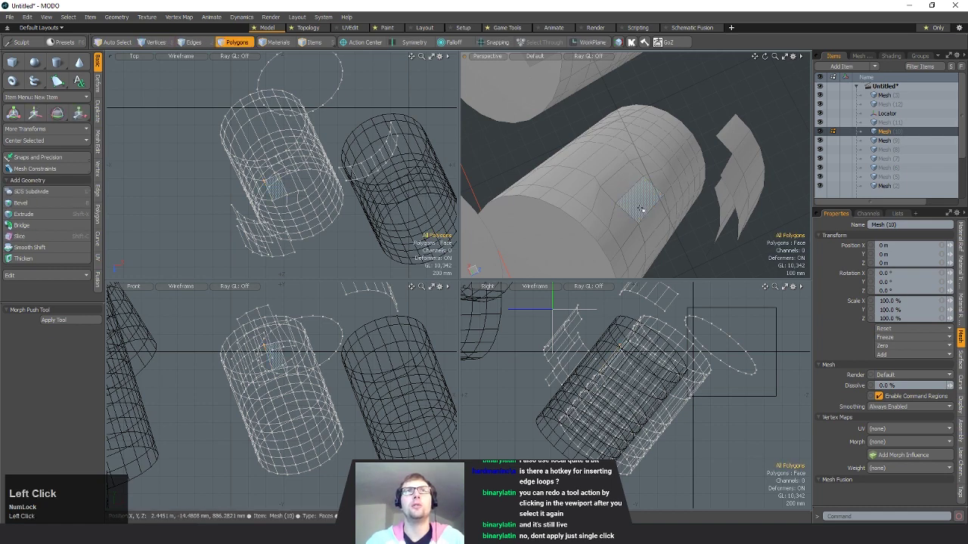
{"action": "double_click", "coordinate": [648, 196]}
{"action": "left_click_drag", "start_coordinate": [663, 209], "coordinate": [670, 206], "text": "alt"}
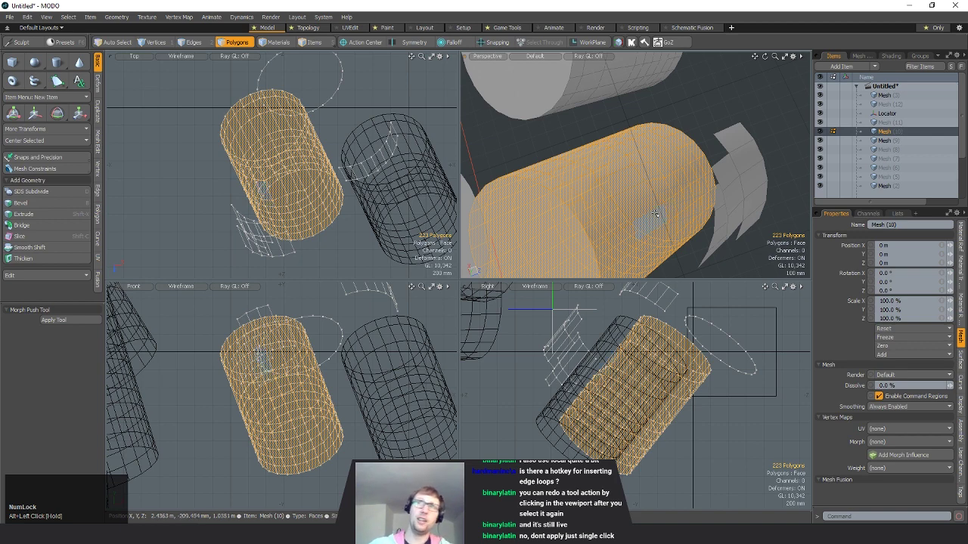
{"action": "left_click", "coordinate": [656, 215]}
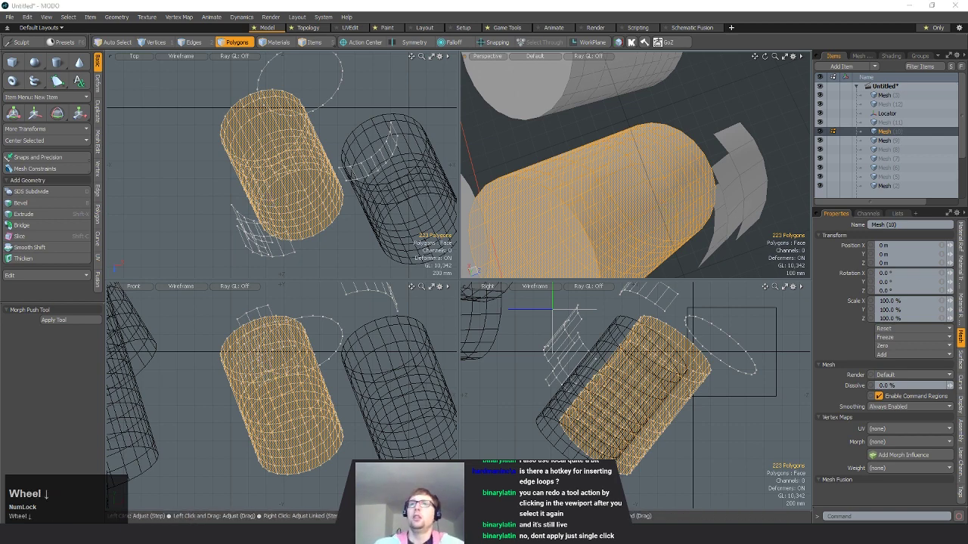
{"action": "left_click", "coordinate": [577, 77]}
- Copy all connected polygons of the neighbouring intact cylinder and paste them into a new mesh item
{"action": "left_click_drag", "start_coordinate": [632, 117], "coordinate": [593, 118], "text": "ctrl+alt"}
{"action": "key", "text": "5"}
{"action": "left_click", "coordinate": [619, 117]}
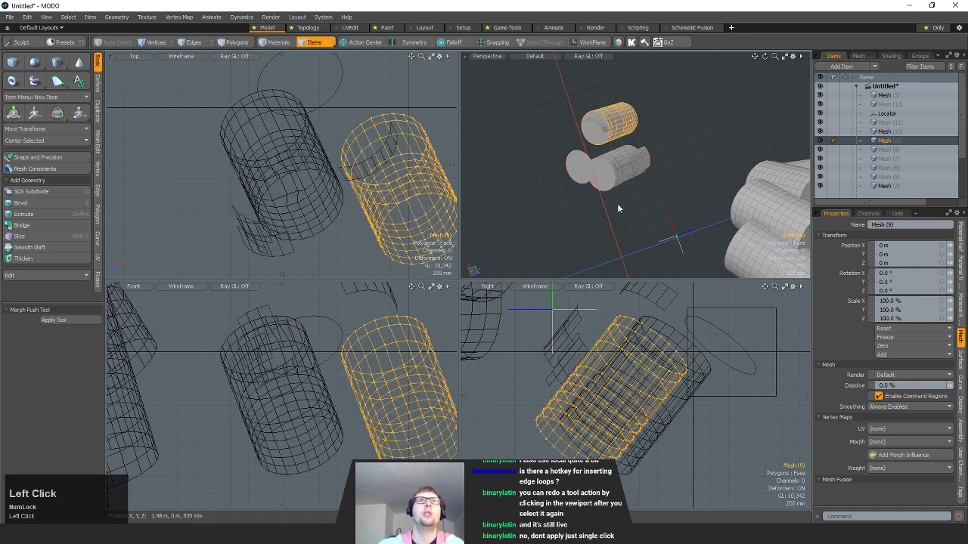
{"action": "mouse_move", "coordinate": [617, 209]}
{"action": "left_mouse_down", "text": "alt"}
{"action": "mouse_move", "coordinate": [637, 67]}
{"action": "mouse_move", "coordinate": [617, 126]}
{"action": "mouse_move", "coordinate": [643, 182]}
{"action": "mouse_move", "coordinate": [631, 216]}
{"action": "left_mouse_up", "text": "alt"}
{"action": "key", "text": "3"}
{"action": "double_click", "coordinate": [620, 133]}
{"action": "left_click_drag", "start_coordinate": [416, 181], "coordinate": [300, 150], "text": "alt"}
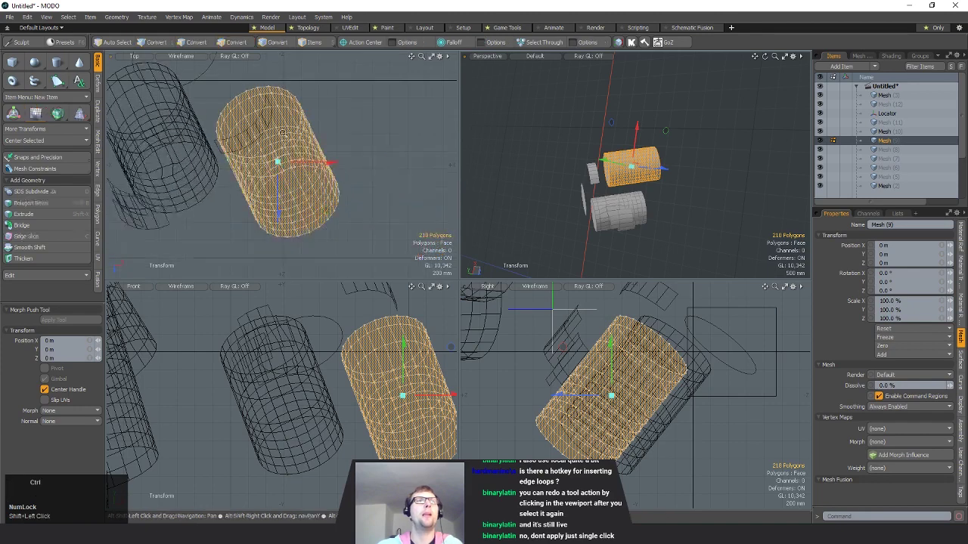
{"action": "scroll", "coordinate": [302, 150], "scroll_direction": "down", "scroll_amount": 2}
{"action": "key", "text": "ctrl+c"}
{"action": "key", "text": "n"}
{"action": "key", "text": "ctrl+v"}
- Move the pasted cylinder 2.23 m in X and -1.34 m in Z, clear of the other meshes
{"action": "left_click_drag", "start_coordinate": [416, 150], "coordinate": [357, 167], "text": "alt"}
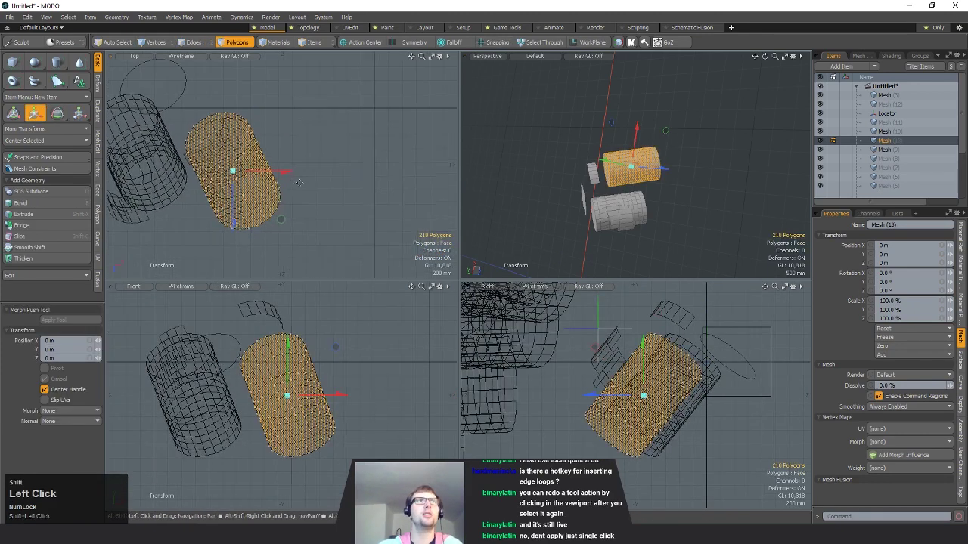
{"action": "key", "text": "q"}
{"action": "left_click", "coordinate": [433, 86]}
{"action": "key", "text": "w"}
{"action": "left_click", "coordinate": [293, 221]}
{"action": "key", "text": "shift+a"}
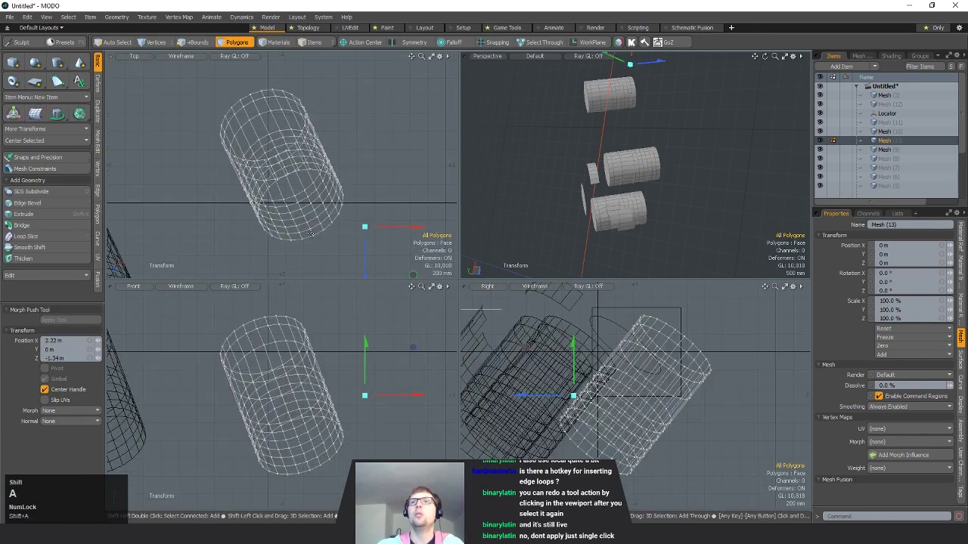
{"action": "mouse_move", "coordinate": [300, 238]}
{"action": "left_mouse_down", "text": "alt"}
{"action": "mouse_move", "coordinate": [340, 202]}
{"action": "mouse_move", "coordinate": [304, 269]}
{"action": "mouse_move", "coordinate": [301, 238]}
{"action": "left_mouse_up", "text": "alt"}
{"action": "key", "text": "shift+a"}
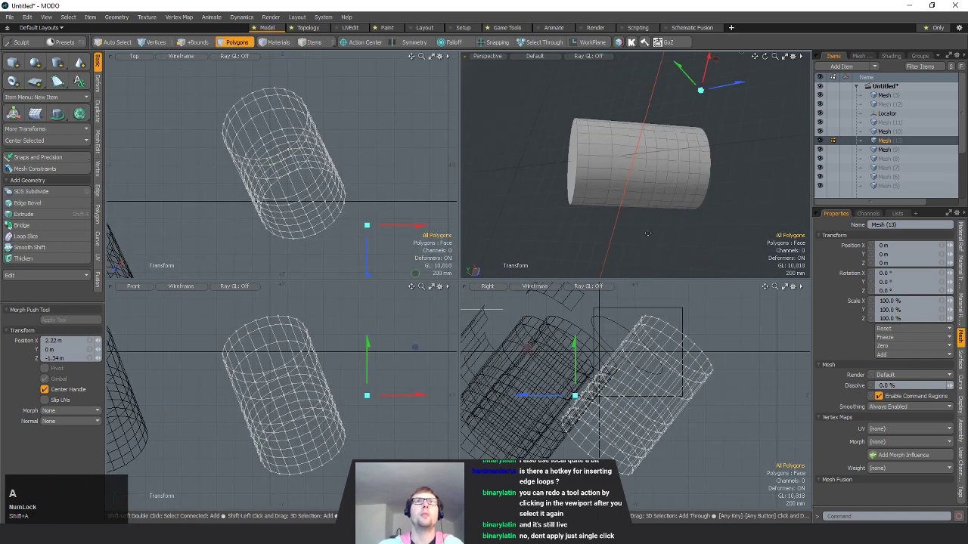
- Rotate the pasted cylinder until it stands upright
{"action": "left_click_drag", "start_coordinate": [587, 161], "coordinate": [689, 182], "text": "alt"}
{"action": "key", "text": "e"}
{"action": "key", "text": "shift+a"}
{"action": "key", "text": "q"}
{"action": "key", "text": "shift+a"}
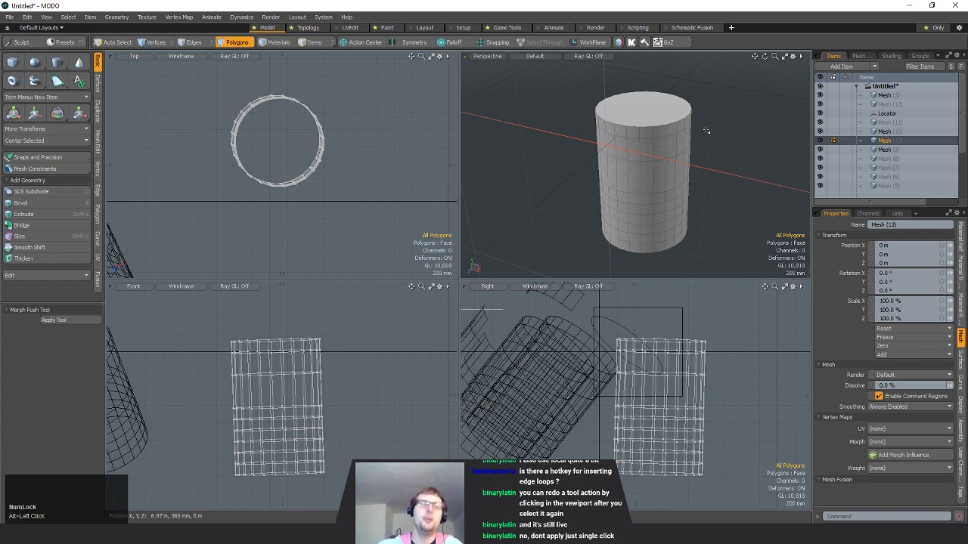
- Toggle subdivision surfaces on and off on the upright cylinder, leaving it subdivided
{"action": "key", "text": "Tab"}
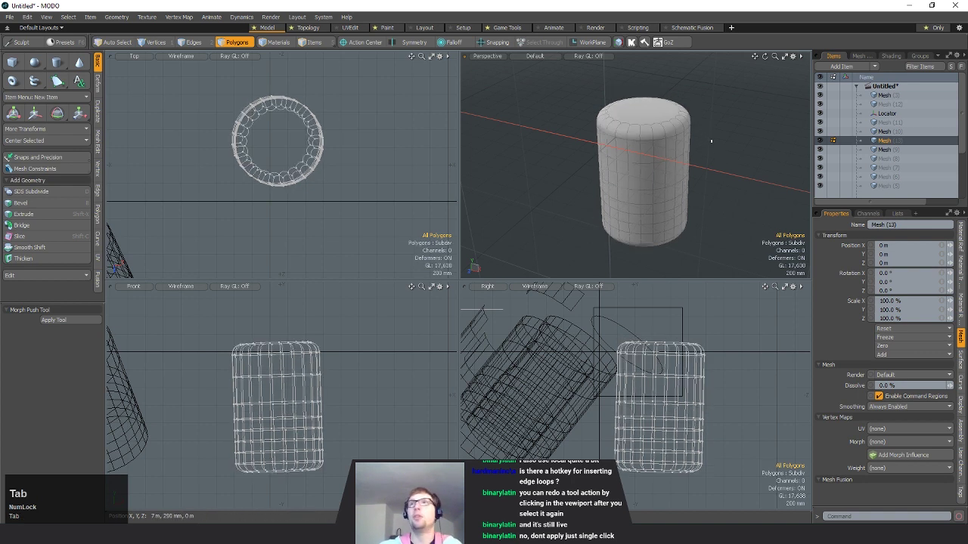
{"action": "key", "text": "Tab"}
{"action": "key", "text": "Tab"}
{"action": "key", "text": "Tab"}
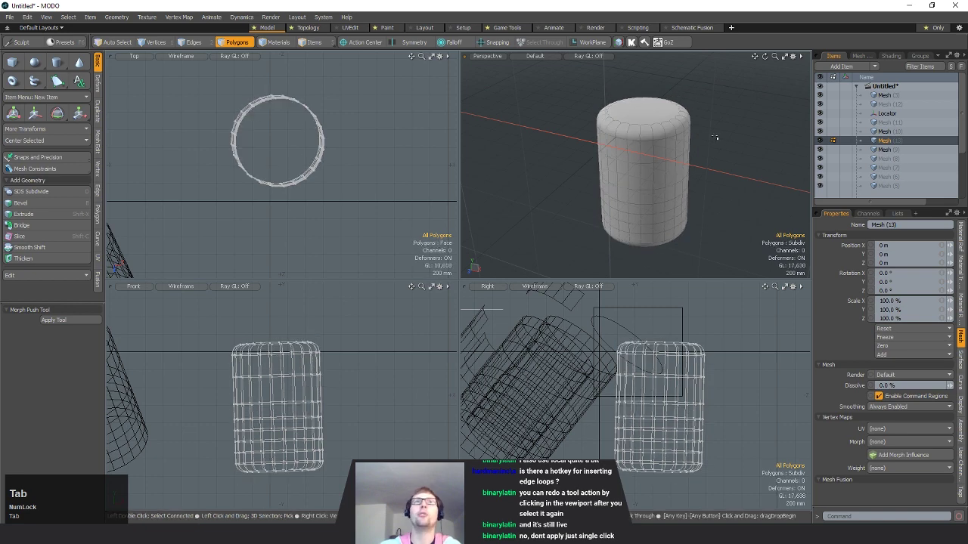
{"action": "key", "text": "Tab"}
{"action": "mouse_move", "coordinate": [688, 181]}
{"action": "left_mouse_down", "text": "alt"}
{"action": "mouse_move", "coordinate": [686, 204]}
{"action": "mouse_move", "coordinate": [690, 185]}
{"action": "left_mouse_up", "text": "alt"}
{"action": "key", "text": "Tab"}
{"action": "key", "text": "Tab"}
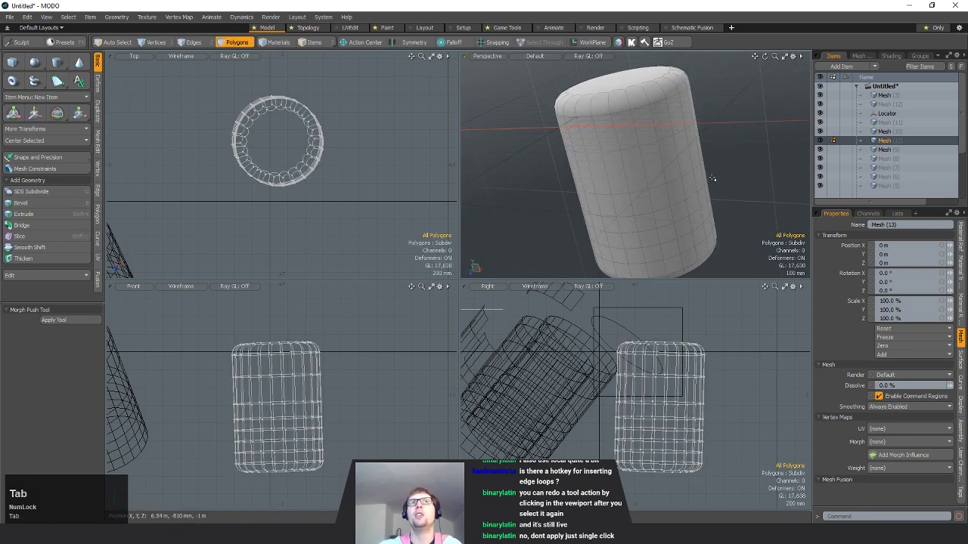
{"action": "key", "text": "Tab"}
{"action": "left_click_drag", "start_coordinate": [650, 230], "coordinate": [614, 178], "text": "alt"}
{"action": "key", "text": "Tab"}
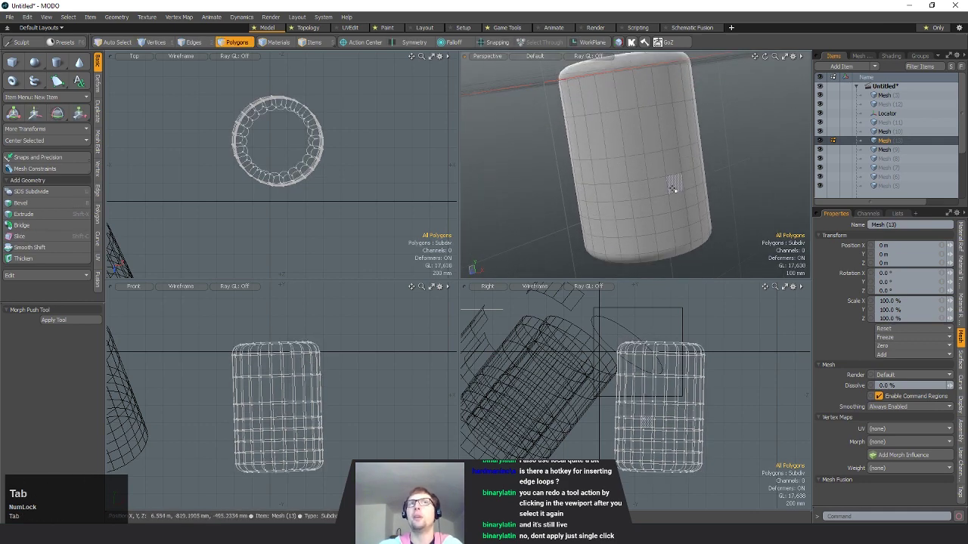
{"action": "mouse_move", "coordinate": [709, 192]}
{"action": "left_mouse_down", "text": "alt"}
{"action": "mouse_move", "coordinate": [693, 255]}
{"action": "mouse_move", "coordinate": [694, 202]}
{"action": "left_mouse_up", "text": "alt"}
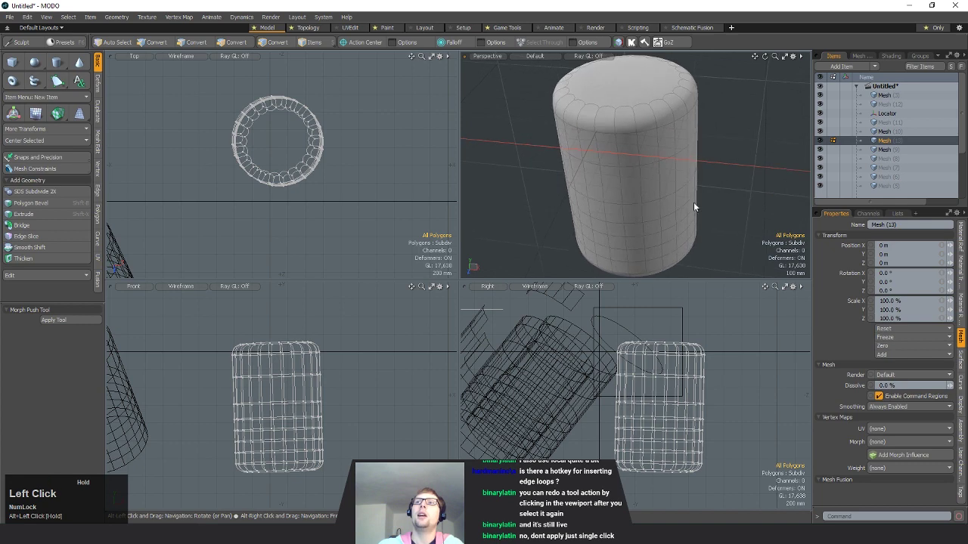
- Select eight polygons around the upper side of the subdivided cylinder and clear the selection
{"action": "key", "text": "3"}
{"action": "left_click_drag", "start_coordinate": [647, 148], "coordinate": [661, 148]}
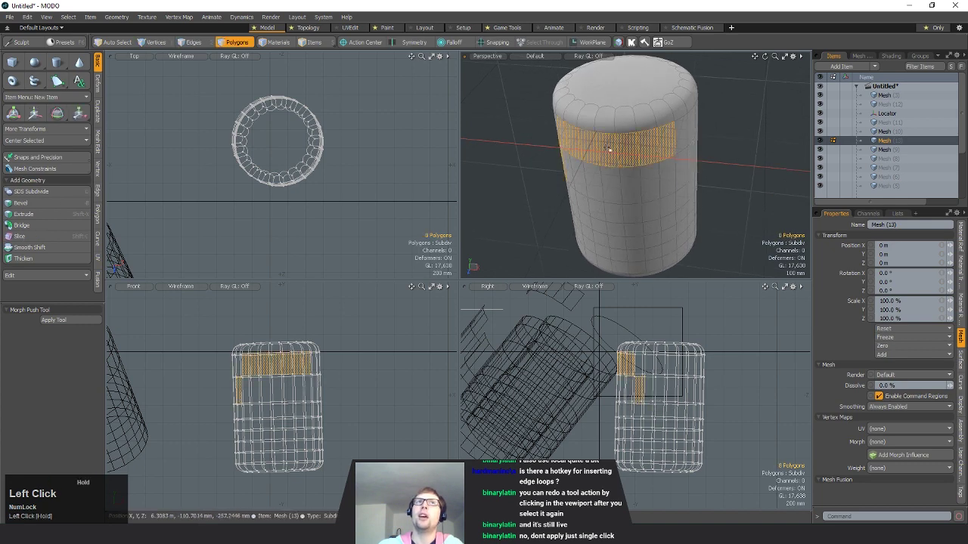
{"action": "left_click_drag", "start_coordinate": [743, 190], "coordinate": [736, 179], "text": "alt"}
{"action": "left_click", "coordinate": [736, 179]}
- Compare the cylinder as plain faces with its subdivided form, returning to subdivision surfaces
{"action": "key", "text": "Tab"}
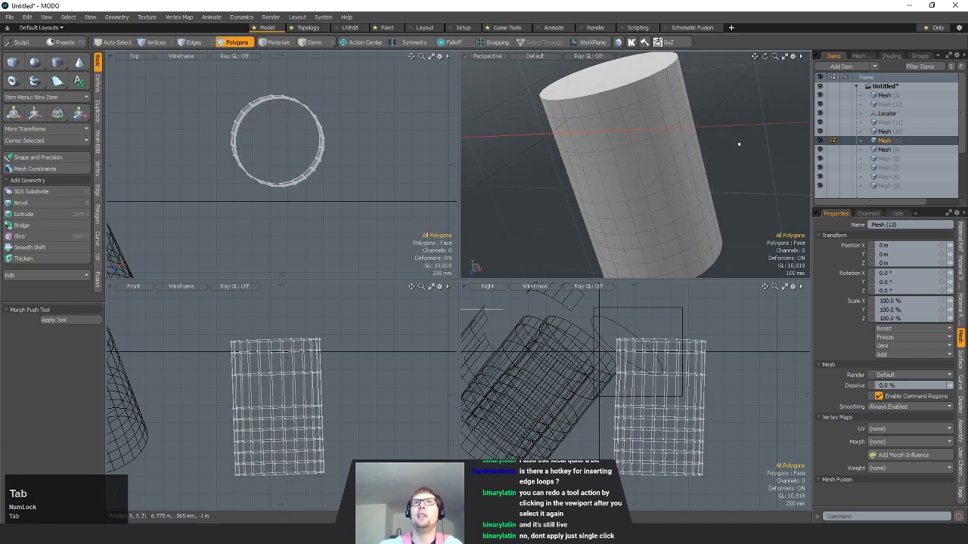
{"action": "key", "text": "Tab"}
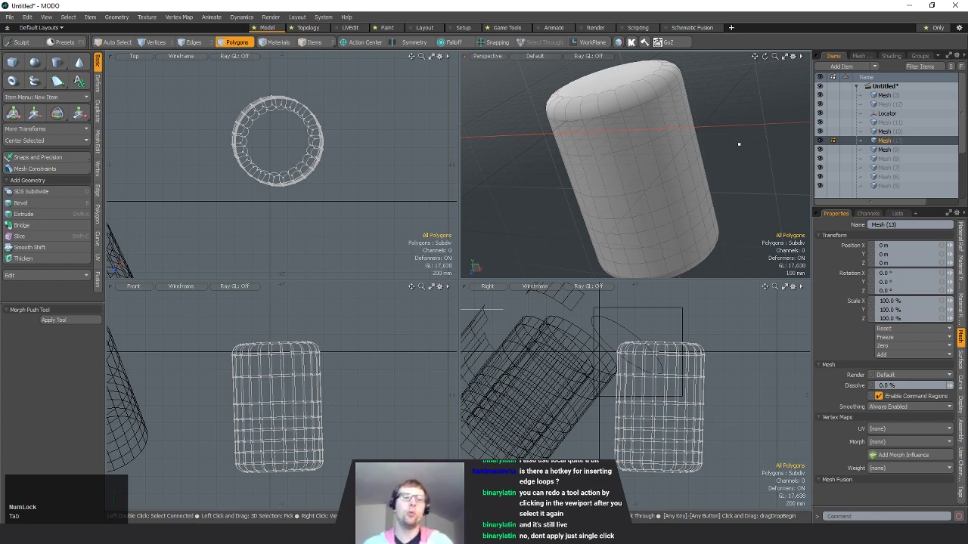
{"action": "key", "text": "Tab"}
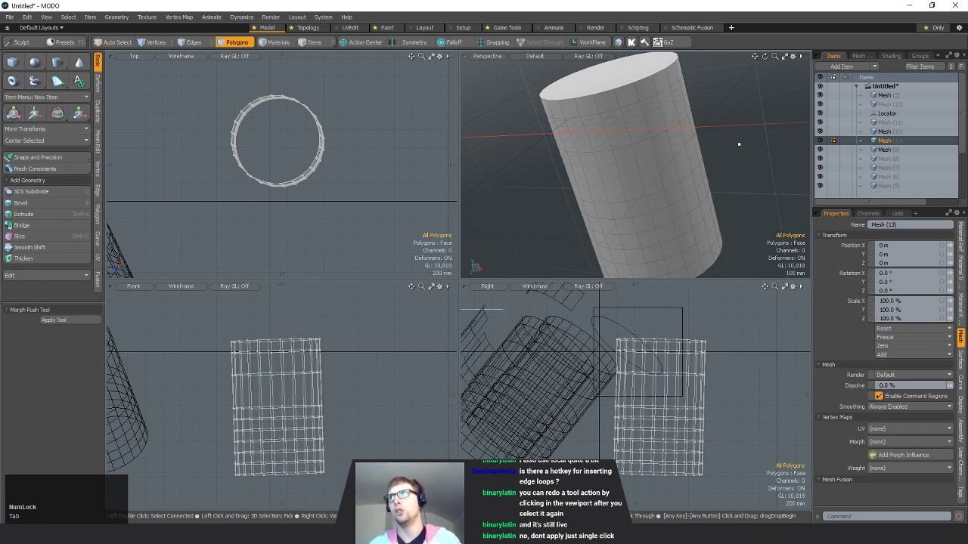
{"action": "key", "text": "Tab"}
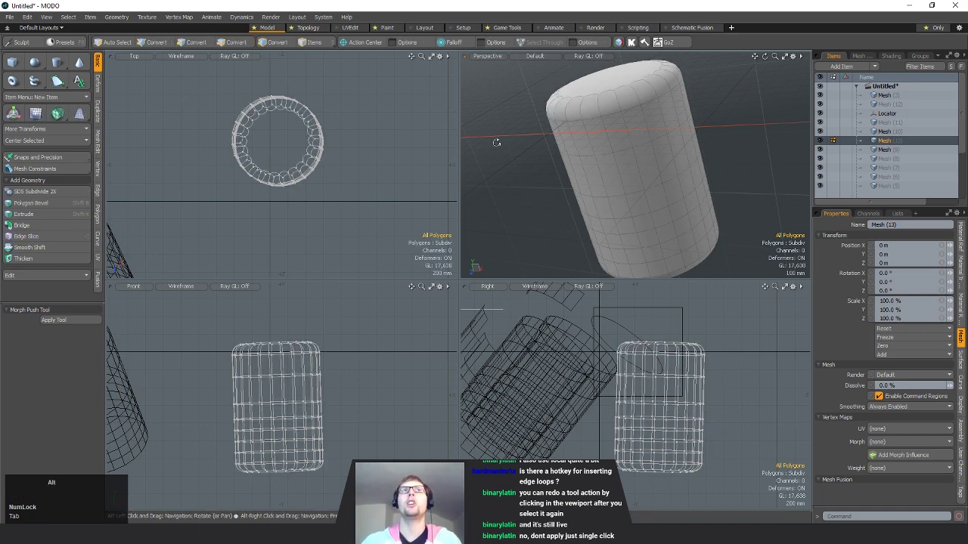
{"action": "left_click_drag", "start_coordinate": [495, 145], "coordinate": [700, 161], "text": "alt"}
- Subdivide the upright cylinder's polygons with the Smooth method, inspect the cap, and undo the subdivision
{"action": "key", "text": "3"}
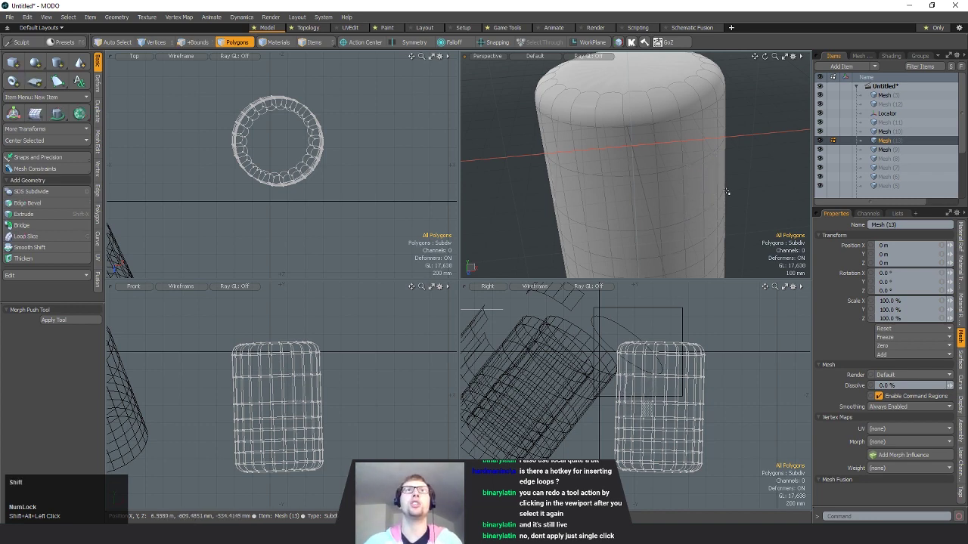
{"action": "key", "text": "shift+d"}
{"action": "left_click_drag", "start_coordinate": [793, 332], "coordinate": [361, 113]}
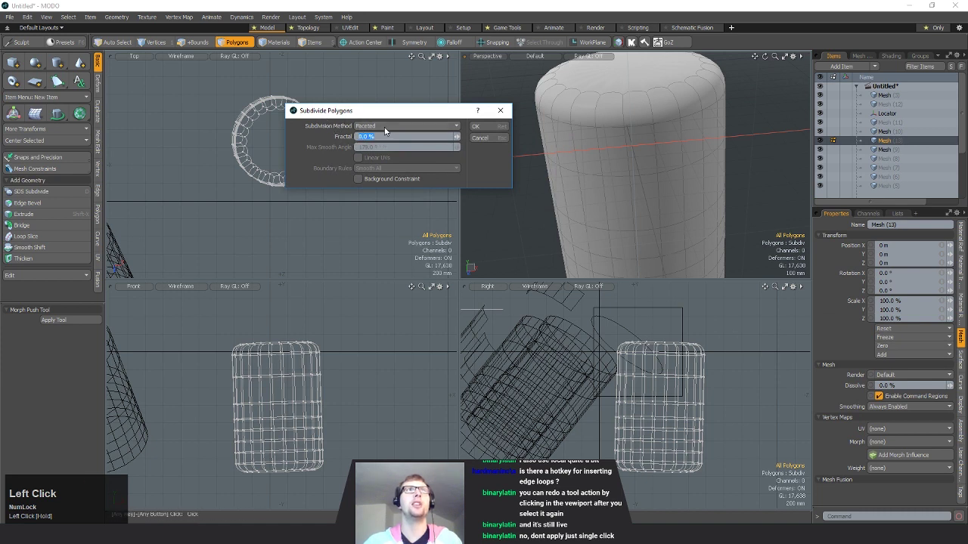
{"action": "left_click", "coordinate": [385, 129]}
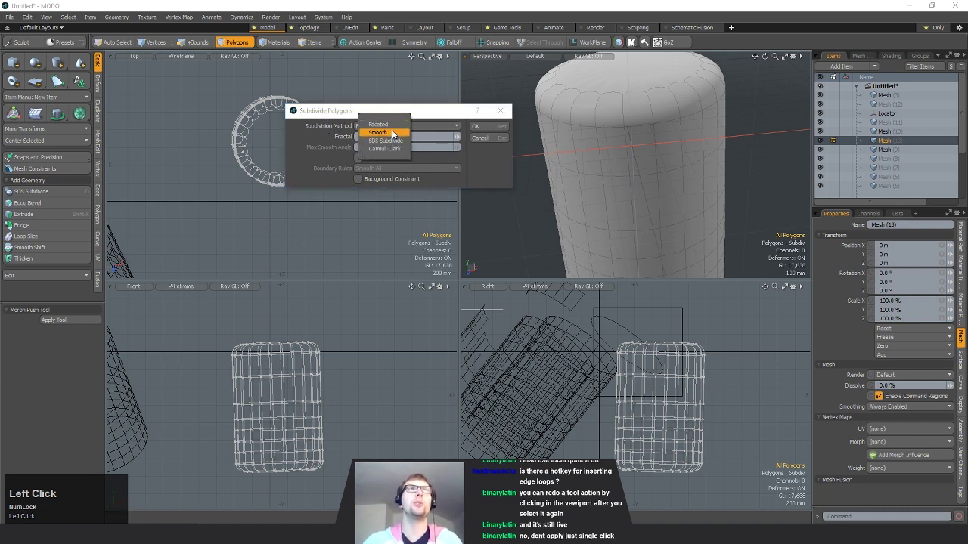
{"action": "left_click", "coordinate": [391, 133]}
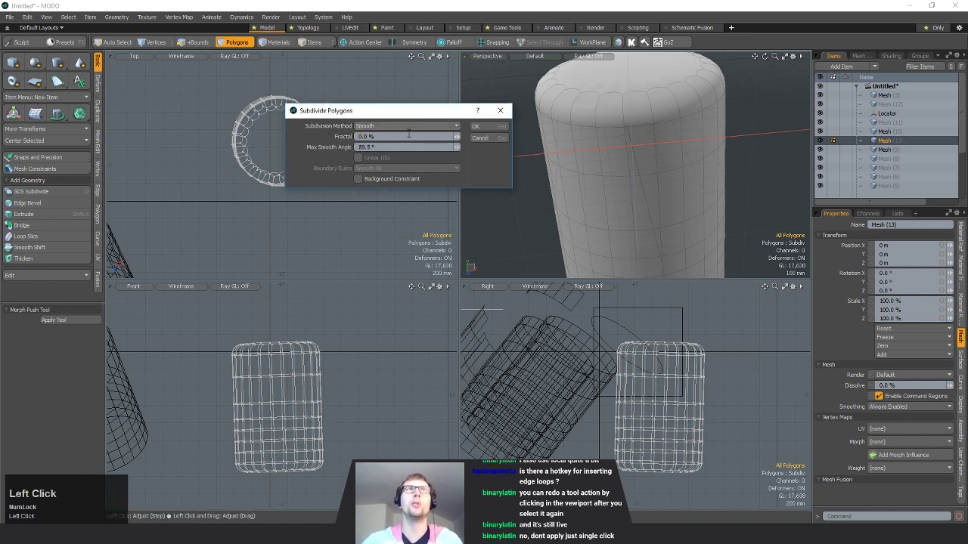
{"action": "left_click", "coordinate": [478, 127]}
{"action": "left_click_drag", "start_coordinate": [635, 161], "coordinate": [692, 142], "text": "alt"}
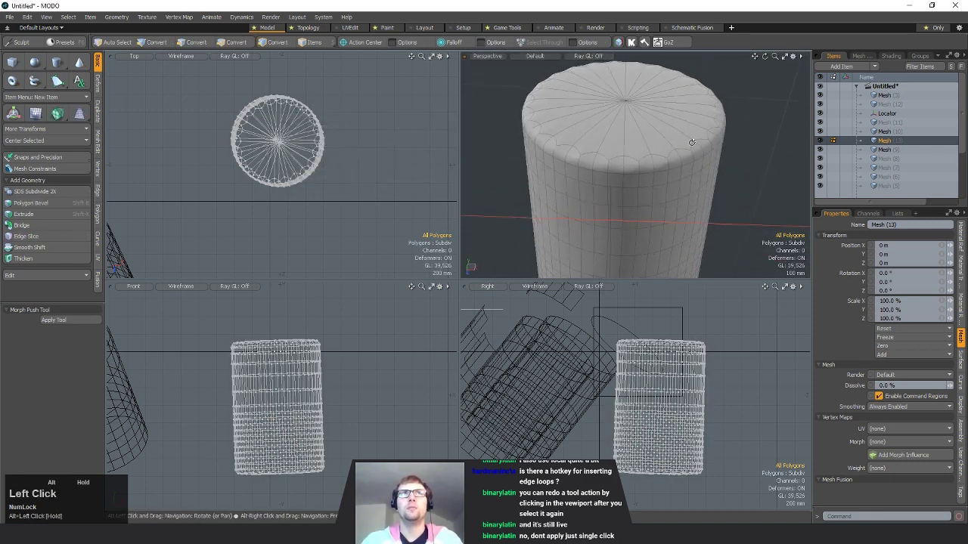
{"action": "key", "text": "ctrl+z"}
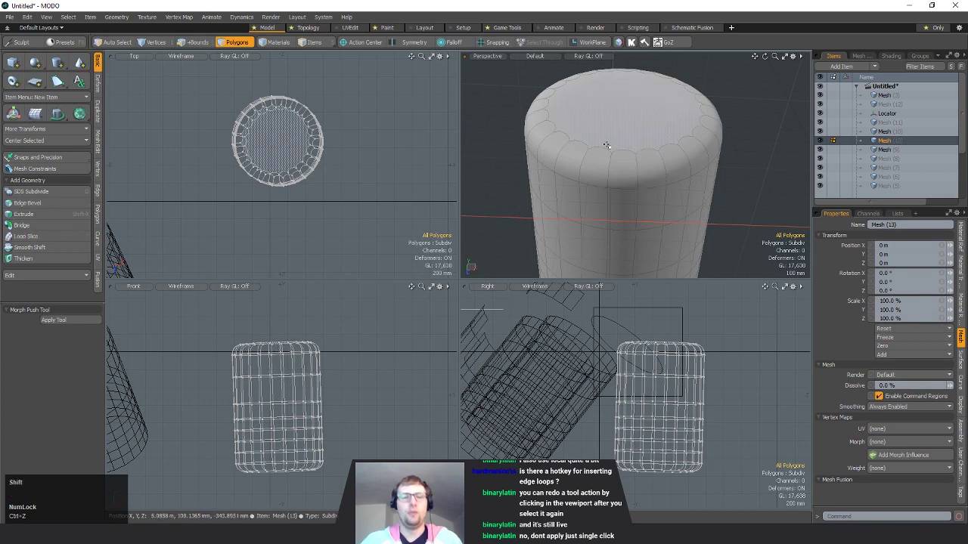
- Subdivide the upright cylinder's polygons with the Faceted method and undo it
{"action": "key", "text": "shift+d"}
{"action": "left_click", "coordinate": [444, 127]}
{"action": "left_click", "coordinate": [446, 116]}
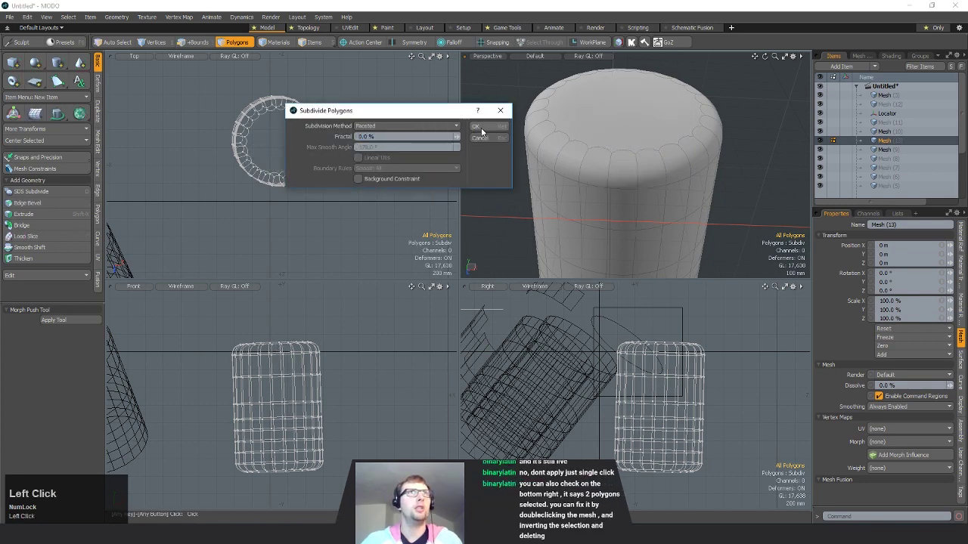
{"action": "left_click", "coordinate": [481, 131]}
{"action": "key", "text": "ctrl+z"}
{"action": "mouse_move", "coordinate": [699, 167]}
{"action": "left_mouse_down", "text": "alt"}
{"action": "mouse_move", "coordinate": [695, 142]}
{"action": "mouse_move", "coordinate": [725, 164]}
{"action": "mouse_move", "coordinate": [697, 168]}
{"action": "mouse_move", "coordinate": [700, 153]}
{"action": "left_mouse_up", "text": "alt"}
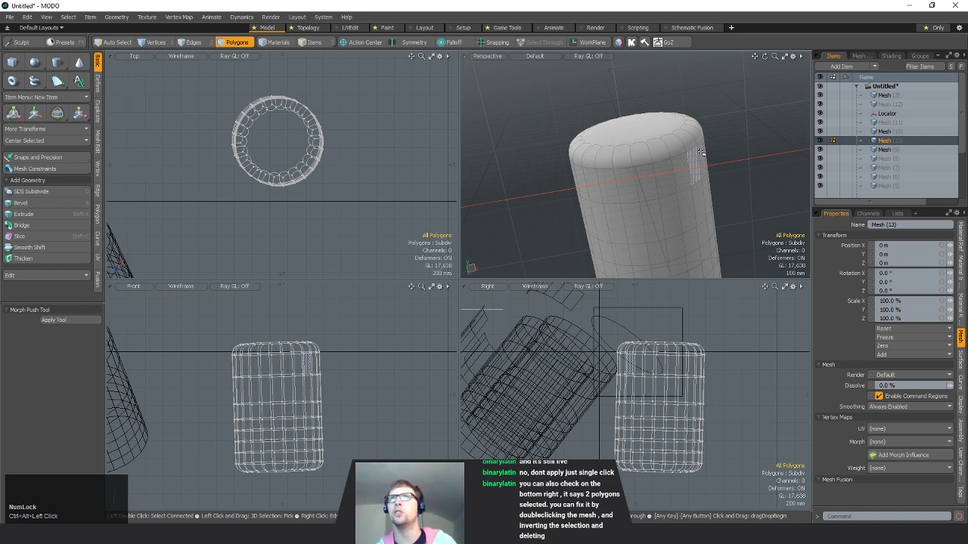
- Freeze the upright cylinder's subdivision surface into plain polygons, with curves frozen as Faces, and inspect its cap
{"action": "left_click", "coordinate": [114, 17]}
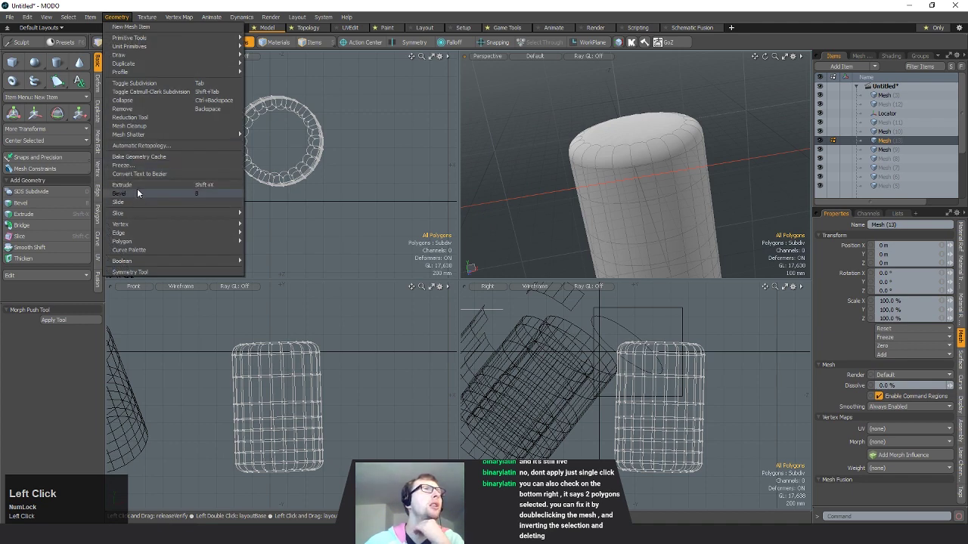
{"action": "left_click", "coordinate": [141, 165]}
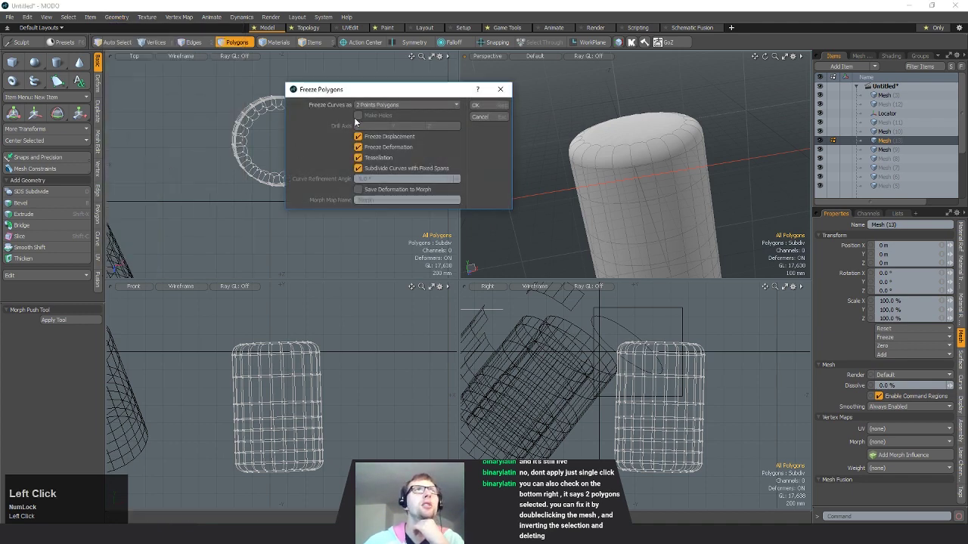
{"action": "left_click", "coordinate": [380, 104]}
{"action": "left_click", "coordinate": [377, 111]}
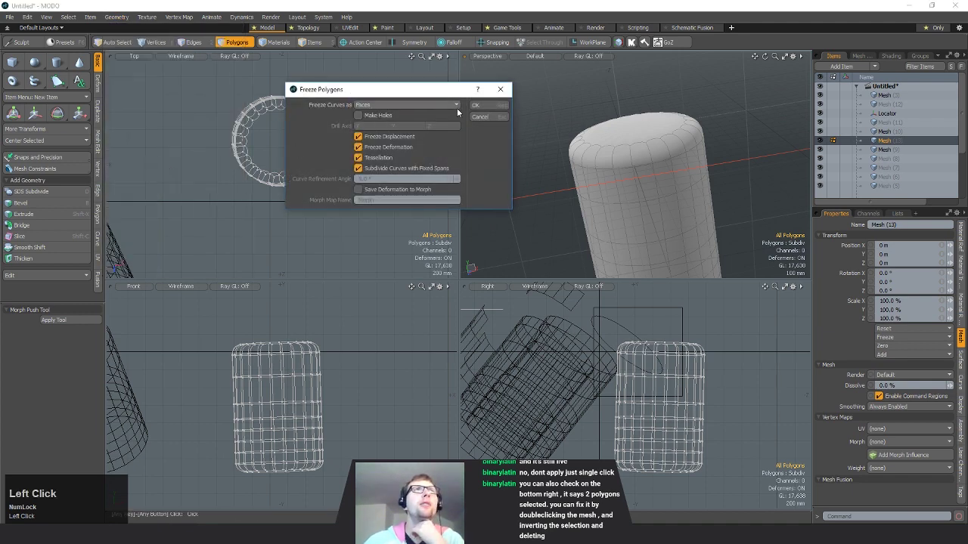
{"action": "left_click", "coordinate": [482, 106]}
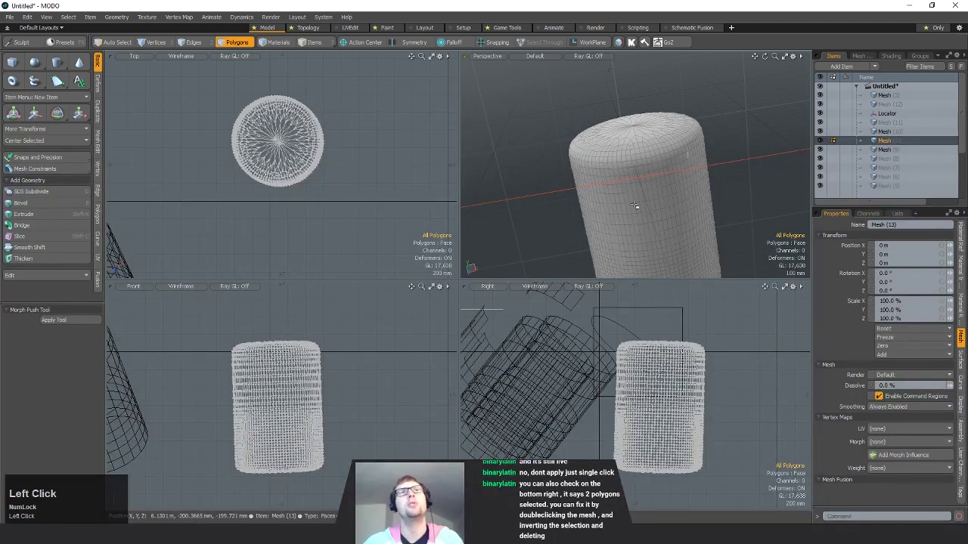
{"action": "left_click_drag", "start_coordinate": [635, 205], "coordinate": [657, 138], "text": "alt"}
{"action": "scroll", "coordinate": [632, 129], "scroll_direction": "up", "scroll_amount": 4}
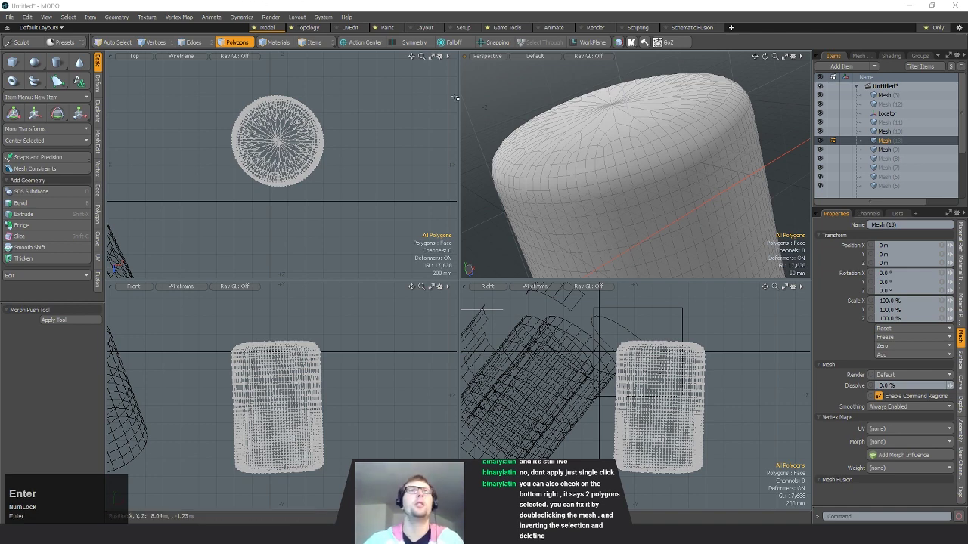
- Examine the dense mesh of the frozen cylinder and undo the freeze
{"action": "left_click", "coordinate": [616, 168]}
{"action": "left_click_drag", "start_coordinate": [616, 168], "coordinate": [652, 208], "text": "alt"}
{"action": "left_click_drag", "start_coordinate": [652, 208], "coordinate": [615, 216], "text": "ctrl+alt"}
{"action": "key", "text": "ctrl+z"}
{"action": "key", "text": "ctrl+z"}
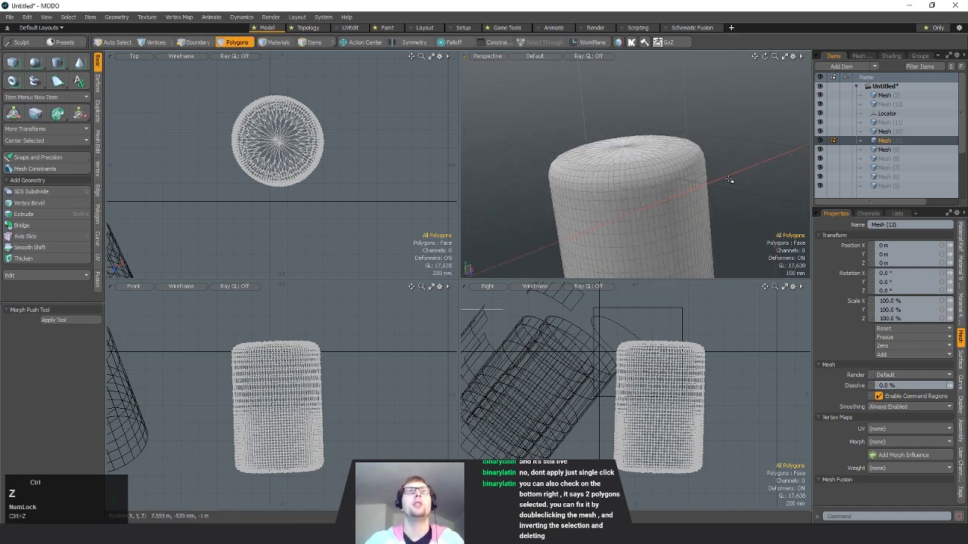
{"action": "left_click_drag", "start_coordinate": [674, 191], "coordinate": [665, 158], "text": "alt+shift"}
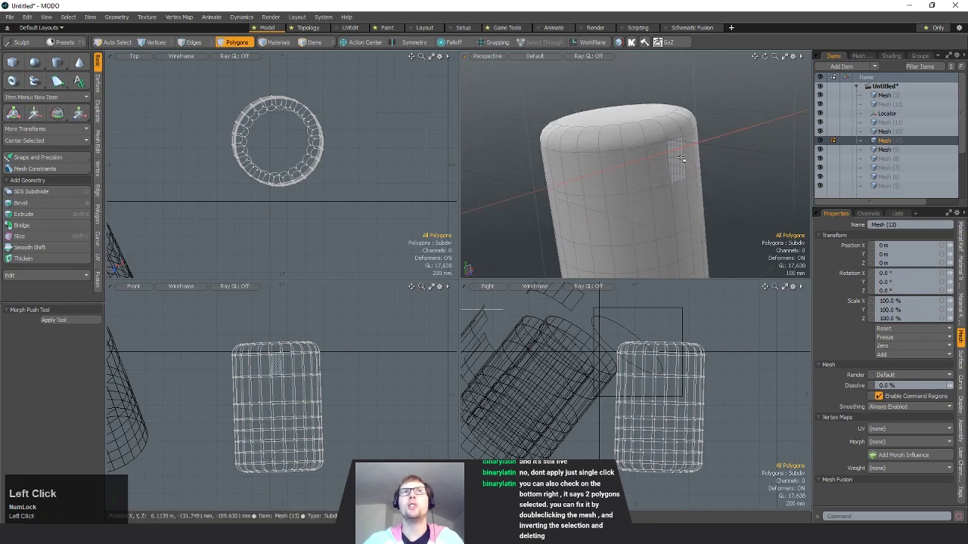
- Compare the upright cylinder as plain faces with its live subdivision surface, ending on the subdivided form
{"action": "key", "text": "Tab"}
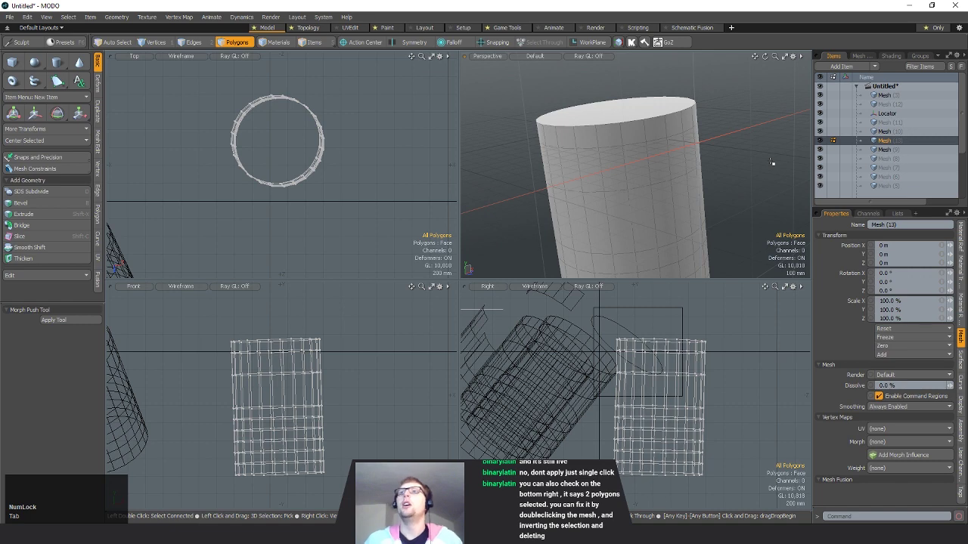
{"action": "key", "text": "Tab"}
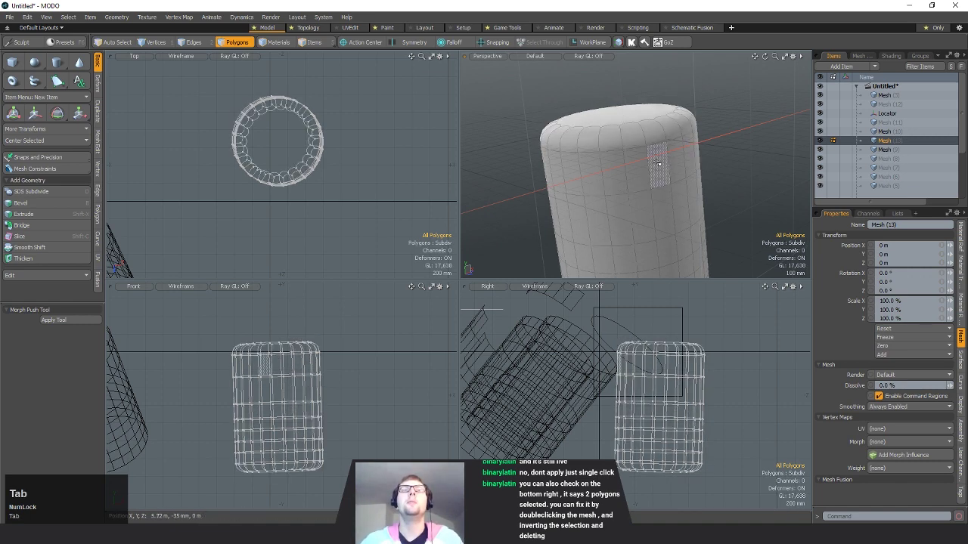
{"action": "left_click_drag", "start_coordinate": [771, 162], "coordinate": [599, 196], "text": "alt"}
{"action": "key", "text": "Tab"}
{"action": "key", "text": "Tab"}
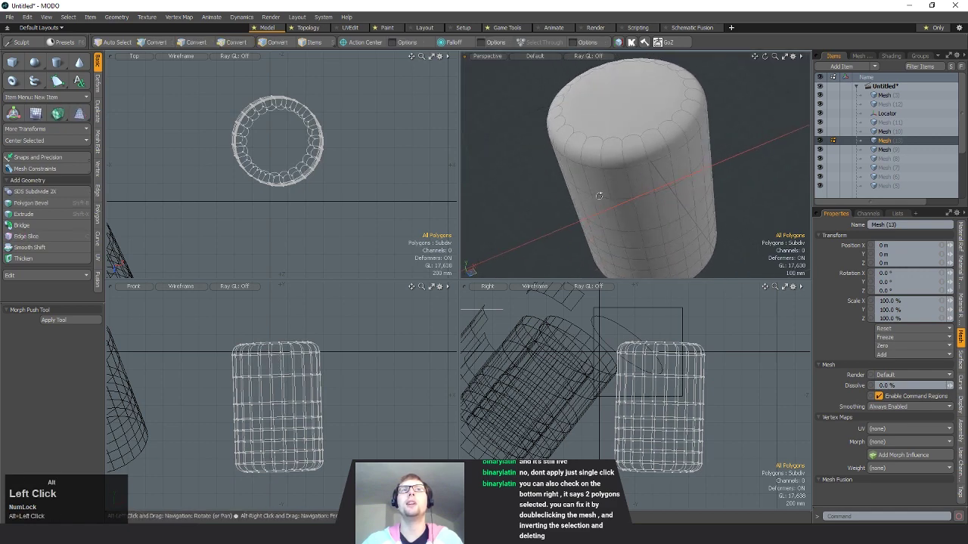
- Select five edges on the upright cylinder's upper side, then pull a single vertex there outward into a spike with the Move tool
{"action": "key", "text": "space"}
{"action": "key", "text": "space"}
{"action": "right_click_drag", "start_coordinate": [654, 175], "coordinate": [725, 125]}
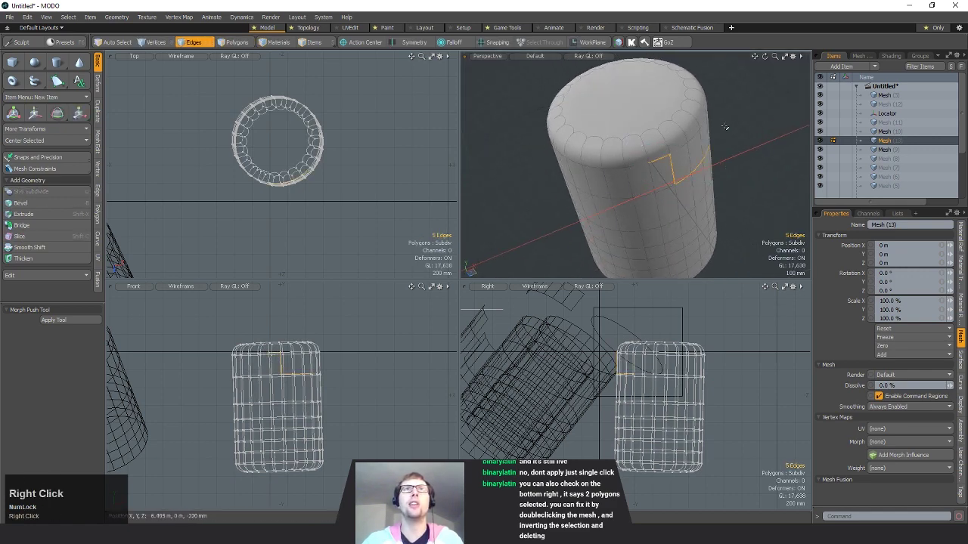
{"action": "key", "text": "w"}
{"action": "left_click_drag", "start_coordinate": [652, 172], "coordinate": [776, 180], "text": "alt"}
{"action": "key", "text": "space"}
{"action": "key", "text": "space"}
{"action": "key", "text": "w"}
{"action": "left_click_drag", "start_coordinate": [757, 222], "coordinate": [792, 253]}
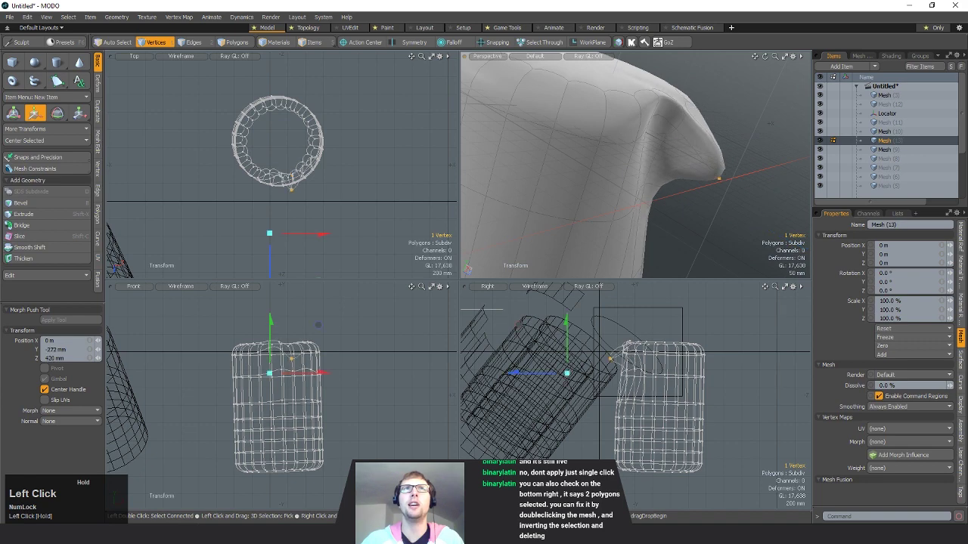
- Clear the vertex selection and compare the deformed cylinder's plain faces with its subdivided form
{"action": "key", "text": "space"}
{"action": "left_click", "coordinate": [735, 83]}
{"action": "key", "text": "Tab"}
{"action": "left_click_drag", "start_coordinate": [735, 83], "coordinate": [759, 256], "text": "alt"}
{"action": "key", "text": "Tab"}
{"action": "left_click_drag", "start_coordinate": [755, 122], "coordinate": [736, 161], "text": "alt"}
- Delete one polygon from the side of the tilted cylinder in Mesh (10) and compare the hole as faces and subdivided
{"action": "left_click_drag", "start_coordinate": [685, 144], "coordinate": [646, 163], "text": "alt"}
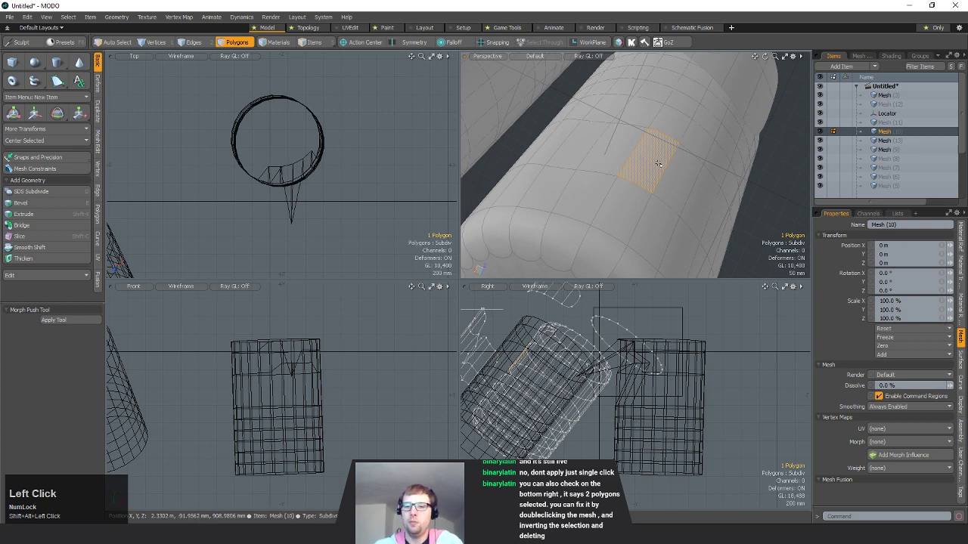
{"action": "key", "text": "Delete"}
{"action": "left_click_drag", "start_coordinate": [659, 164], "coordinate": [703, 201], "text": "alt"}
{"action": "key", "text": "Tab"}
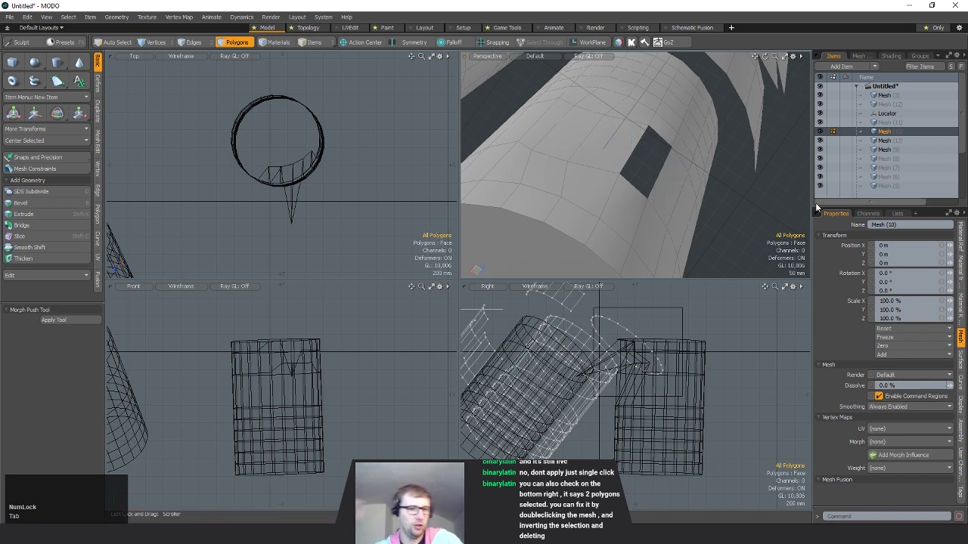
{"action": "key", "text": "Tab"}
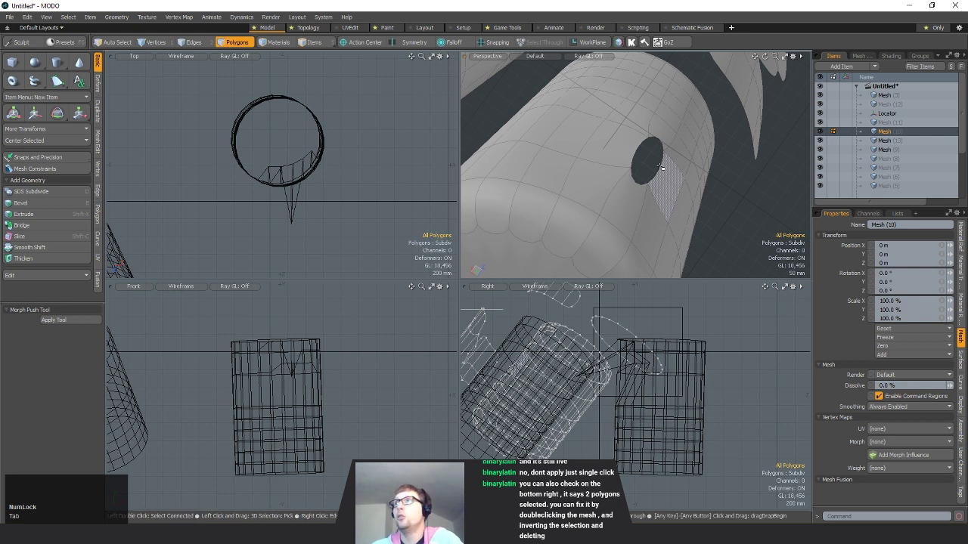
- Select the four border edges of the hole in the tilted cylinder and fill it with a new polygon
{"action": "key", "text": "space"}
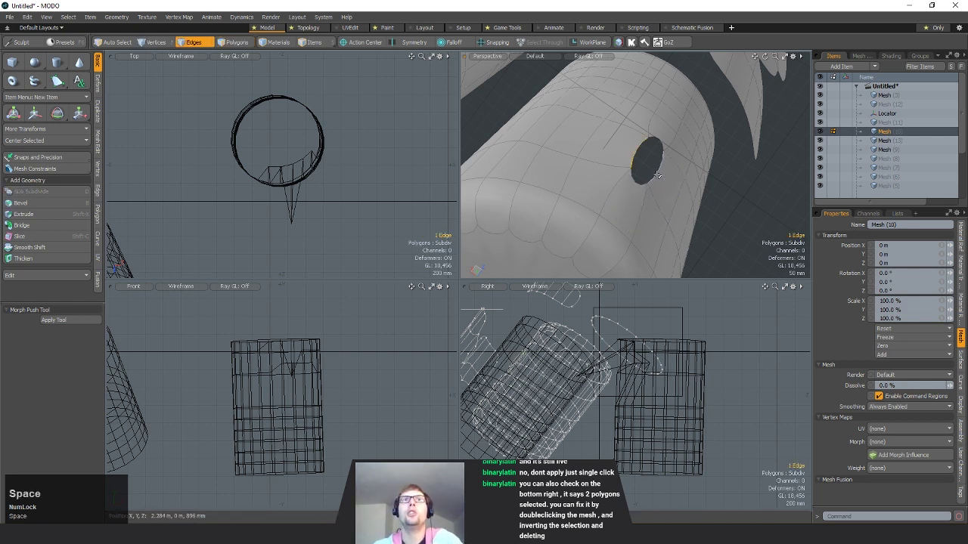
{"action": "left_click", "coordinate": [662, 165]}
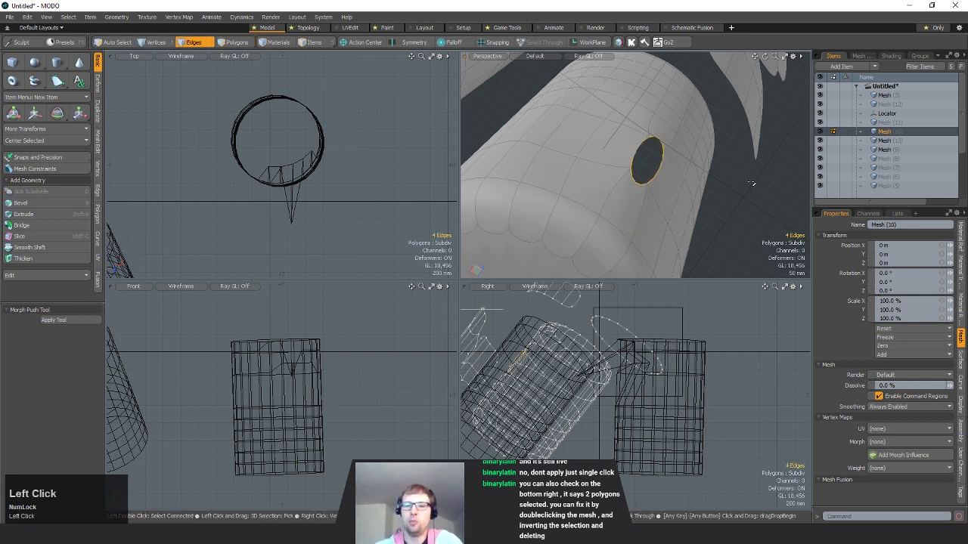
{"action": "key", "text": "p"}
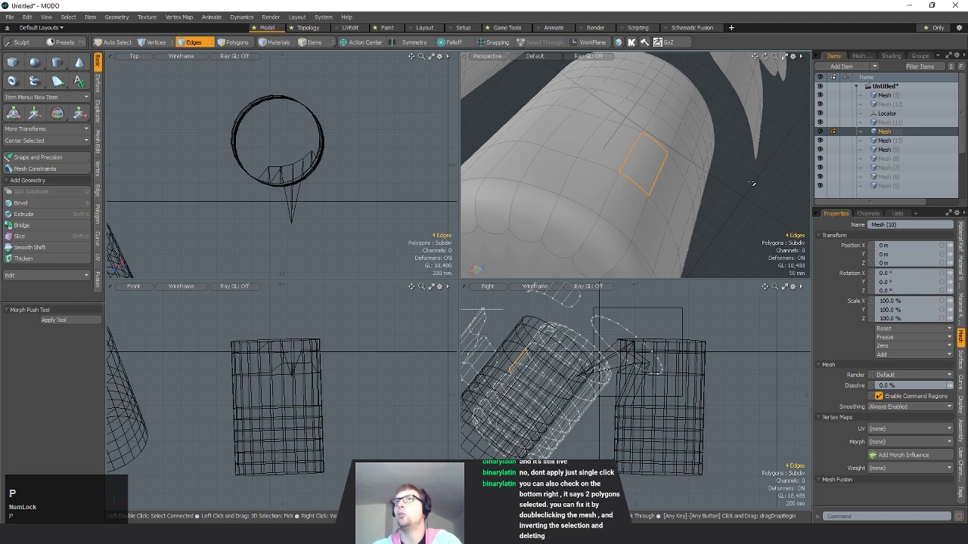
- Delete a large irregular block of polygons from the tilted cylinder's side and return the mesh to its subdivided form
{"action": "left_click_drag", "start_coordinate": [750, 183], "coordinate": [582, 176], "text": "alt"}
{"action": "key", "text": "space"}
{"action": "key", "text": "Tab"}
{"action": "key", "text": "space"}
{"action": "left_click_drag", "start_coordinate": [676, 144], "coordinate": [661, 80], "text": "alt"}
{"action": "key", "text": "space"}
{"action": "left_click", "coordinate": [660, 82]}
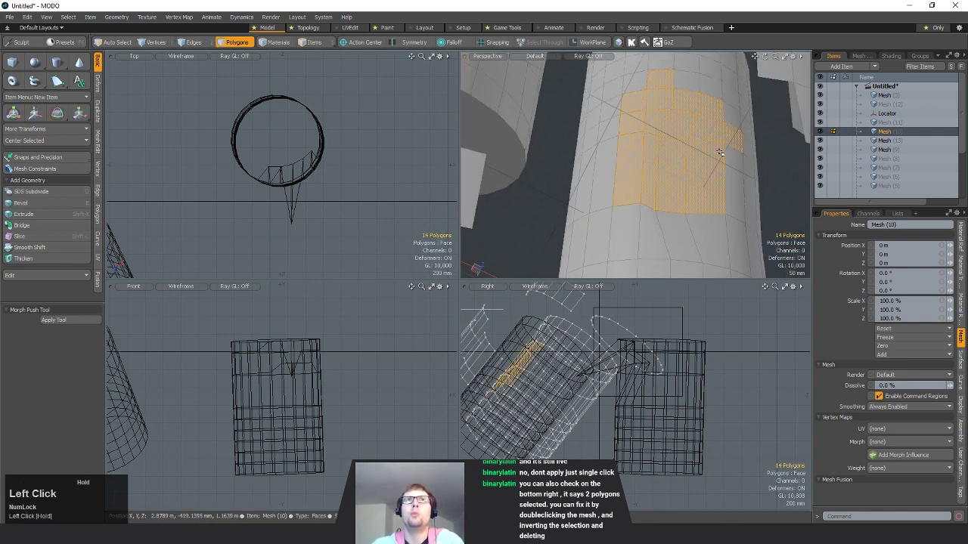
{"action": "mouse_move", "coordinate": [719, 153]}
{"action": "left_mouse_down"}
{"action": "mouse_move", "coordinate": [737, 168]}
{"action": "mouse_move", "coordinate": [719, 180]}
{"action": "left_mouse_up"}
{"action": "key", "text": "Delete"}
{"action": "key", "text": "Tab"}
- Select the full edge border of the large irregular hole and fill it with a single polygon
{"action": "key", "text": "space"}
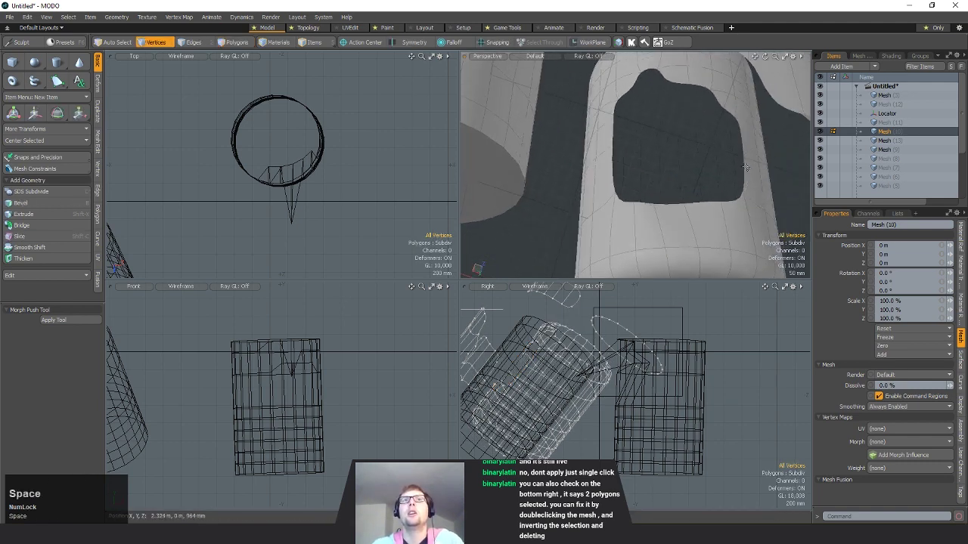
{"action": "key", "text": "space"}
{"action": "double_click", "coordinate": [743, 166]}
{"action": "key", "text": "p"}
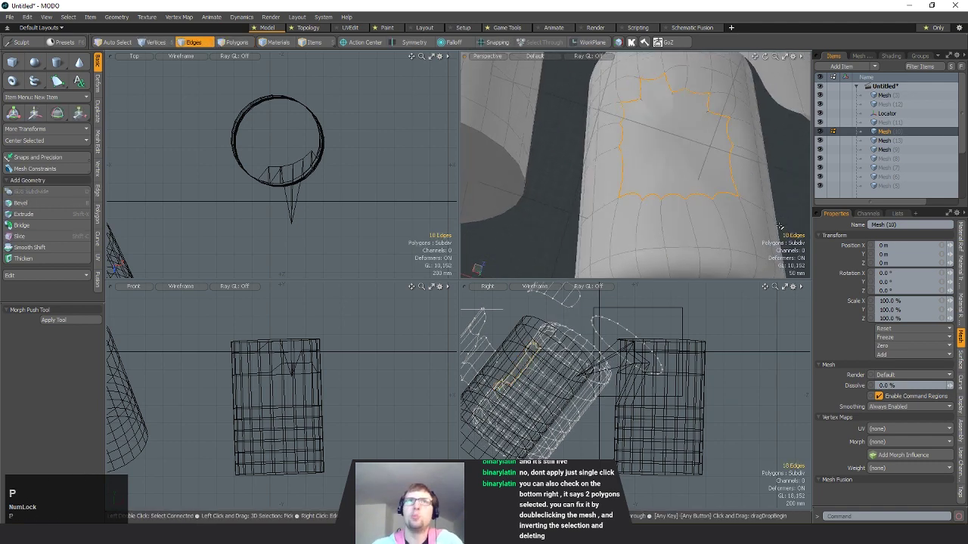
- Examine the large many-sided fill polygon and the surface around it from several angles, selecting it and clearing the selection
{"action": "left_click_drag", "start_coordinate": [778, 227], "coordinate": [612, 105], "text": "alt"}
{"action": "left_click", "coordinate": [612, 105]}
{"action": "left_click_drag", "start_coordinate": [647, 114], "coordinate": [695, 162], "text": "ctrl+alt"}
{"action": "key", "text": "space"}
{"action": "key", "text": "space"}
{"action": "left_click", "coordinate": [737, 207]}
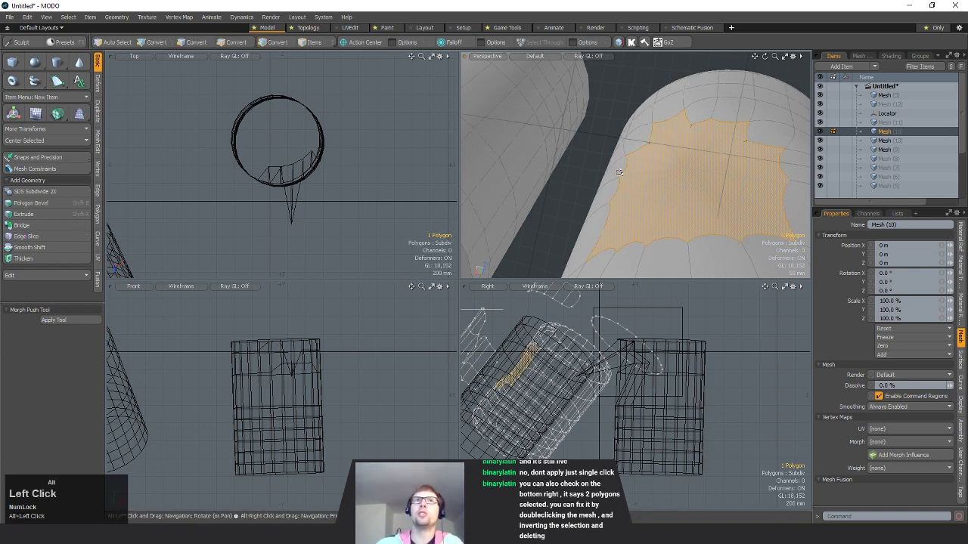
{"action": "left_click_drag", "start_coordinate": [735, 200], "coordinate": [654, 205], "text": "alt"}
{"action": "left_click_drag", "start_coordinate": [684, 166], "coordinate": [646, 173], "text": "alt+shift"}
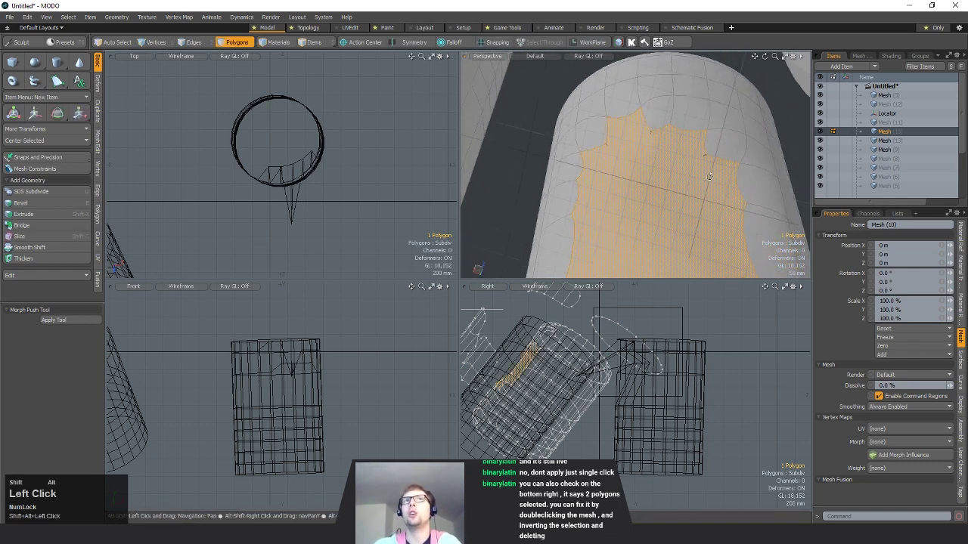
{"action": "left_click", "coordinate": [779, 106]}
{"action": "left_click_drag", "start_coordinate": [779, 108], "coordinate": [630, 143], "text": "alt"}
{"action": "mouse_move", "coordinate": [706, 184]}
{"action": "left_mouse_down", "text": "alt"}
{"action": "mouse_move", "coordinate": [678, 192]}
{"action": "mouse_move", "coordinate": [657, 217]}
{"action": "mouse_move", "coordinate": [623, 180]}
{"action": "mouse_move", "coordinate": [641, 216]}
{"action": "mouse_move", "coordinate": [652, 155]}
{"action": "mouse_move", "coordinate": [634, 151]}
{"action": "mouse_move", "coordinate": [646, 209]}
{"action": "mouse_move", "coordinate": [593, 198]}
{"action": "left_mouse_up", "text": "alt"}
- Switch the perspective view to Reflection shading and examine the pinching on the large fill polygon
{"action": "key", "text": "space"}
{"action": "left_click", "coordinate": [535, 57]}
{"action": "left_click", "coordinate": [533, 146]}
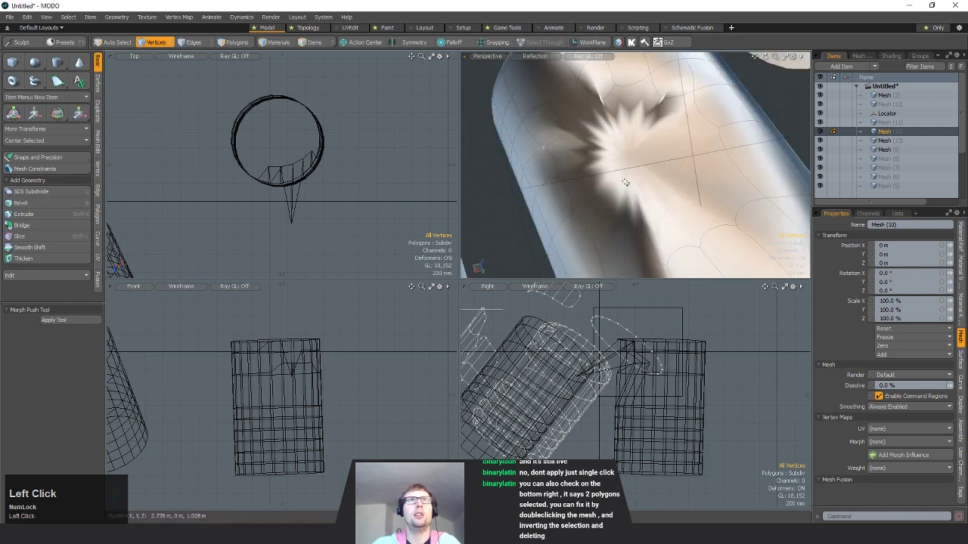
{"action": "left_click_drag", "start_coordinate": [681, 199], "coordinate": [639, 182], "text": "ctrl+alt"}
{"action": "left_click_drag", "start_coordinate": [639, 182], "coordinate": [696, 163], "text": "alt"}
{"action": "left_click_drag", "start_coordinate": [695, 163], "coordinate": [654, 143], "text": "alt"}
- Select the large fill polygon and convert the selection to its vertices
{"action": "key", "text": "space"}
{"action": "key", "text": "space"}
{"action": "left_click", "coordinate": [653, 144]}
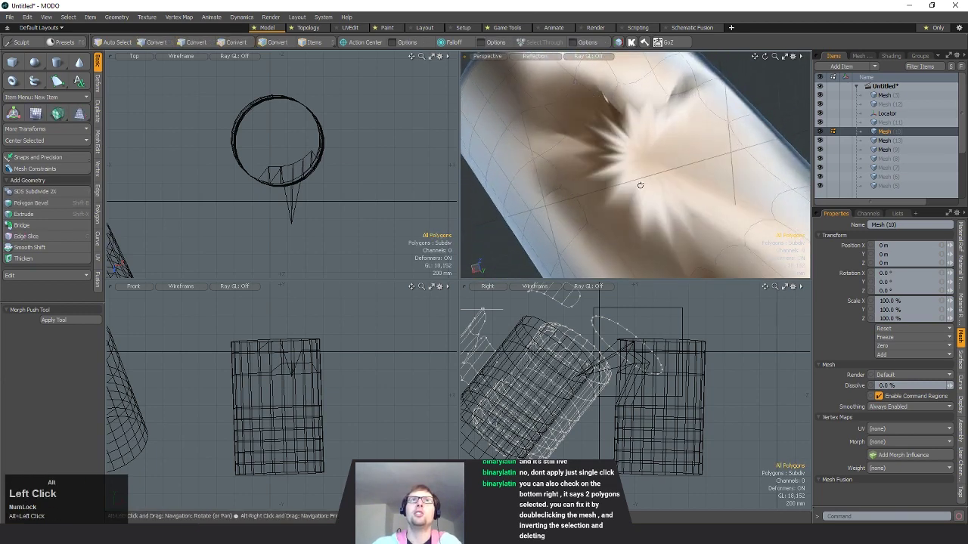
{"action": "key", "text": "alt+1"}
{"action": "left_click_drag", "start_coordinate": [442, 259], "coordinate": [347, 247], "text": "alt+shift"}
{"action": "mouse_move", "coordinate": [665, 195]}
{"action": "left_mouse_down", "text": "alt+shift"}
{"action": "mouse_move", "coordinate": [672, 207]}
{"action": "mouse_move", "coordinate": [698, 193]}
{"action": "mouse_move", "coordinate": [723, 212]}
{"action": "left_mouse_up", "text": "alt+shift"}
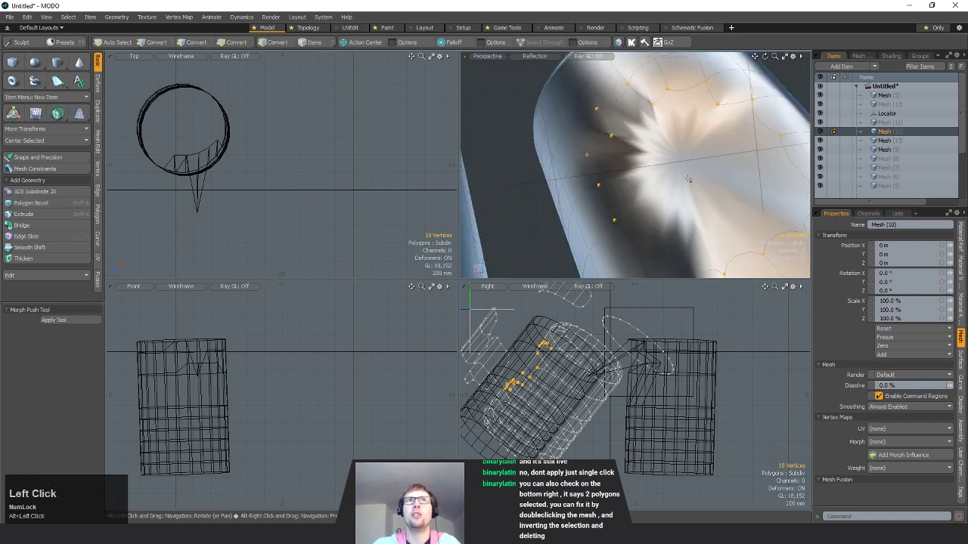
- Inspect the fill polygon's reflections, clear the selection and return the perspective view to Default shading
{"action": "key", "text": "space"}
{"action": "key", "text": "space"}
{"action": "mouse_move", "coordinate": [679, 178]}
{"action": "left_mouse_down", "text": "ctrl+alt"}
{"action": "mouse_move", "coordinate": [669, 175]}
{"action": "mouse_move", "coordinate": [737, 144]}
{"action": "left_mouse_up", "text": "ctrl+alt"}
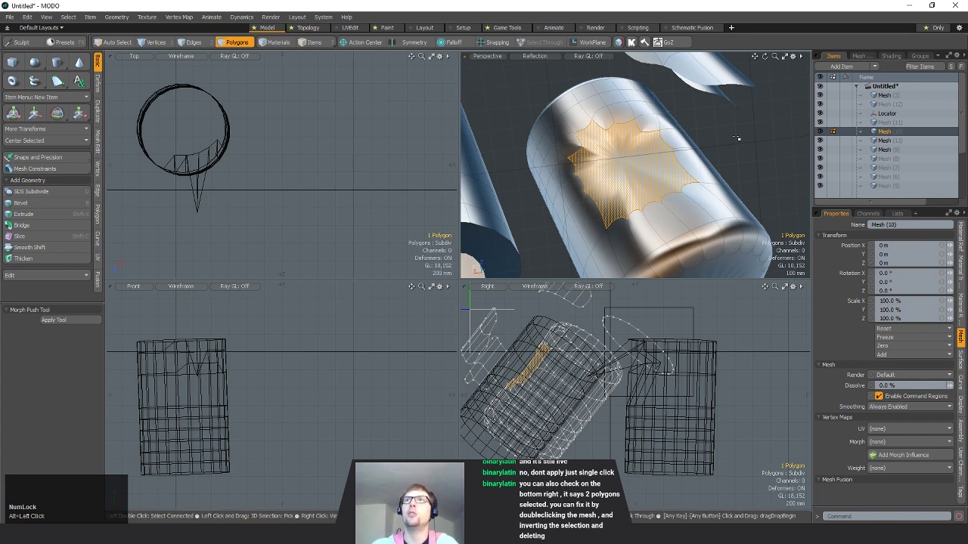
{"action": "left_click_drag", "start_coordinate": [681, 139], "coordinate": [745, 129], "text": "alt"}
{"action": "left_click", "coordinate": [744, 130]}
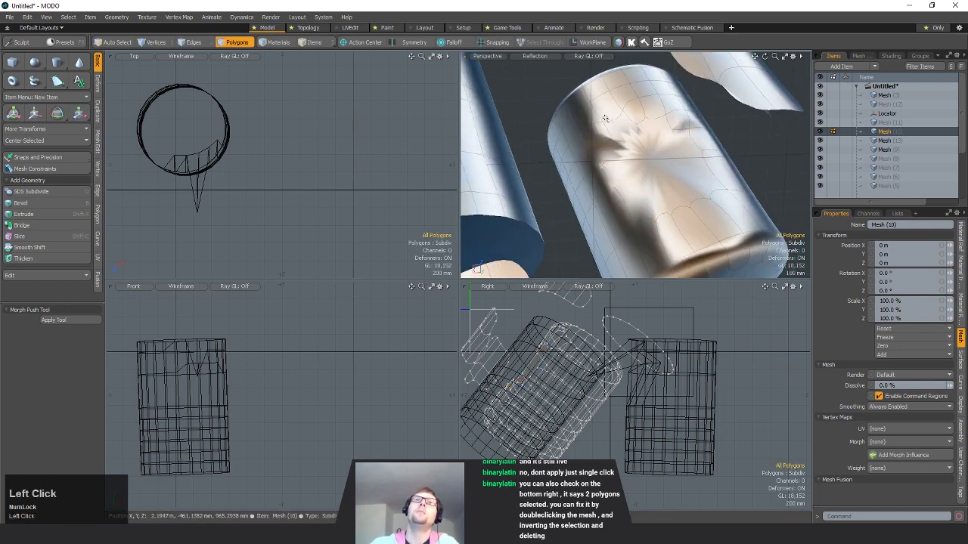
{"action": "left_click", "coordinate": [539, 55]}
{"action": "left_click", "coordinate": [538, 115]}
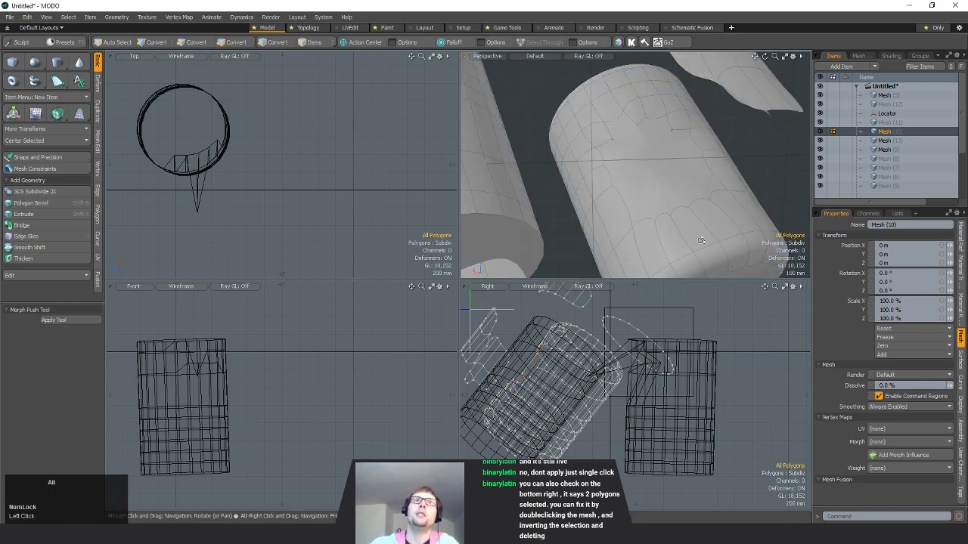
- Delete the large fill polygon from the tilted cylinder, reopening the irregular hole
{"action": "left_click_drag", "start_coordinate": [700, 240], "coordinate": [650, 174], "text": "alt"}
{"action": "left_click", "coordinate": [693, 179]}
{"action": "key", "text": "Delete"}
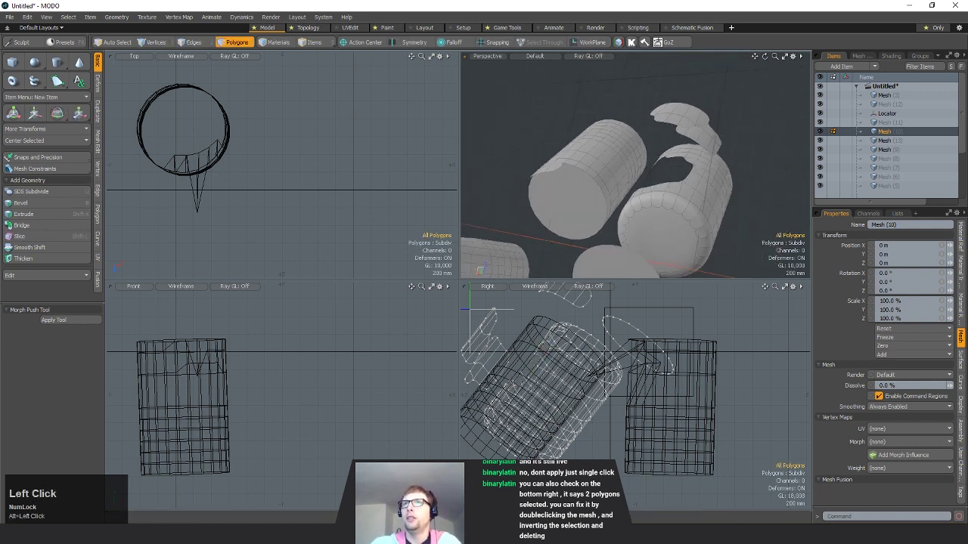
{"action": "scroll", "coordinate": [650, 174], "scroll_direction": "down", "scroll_amount": 1}
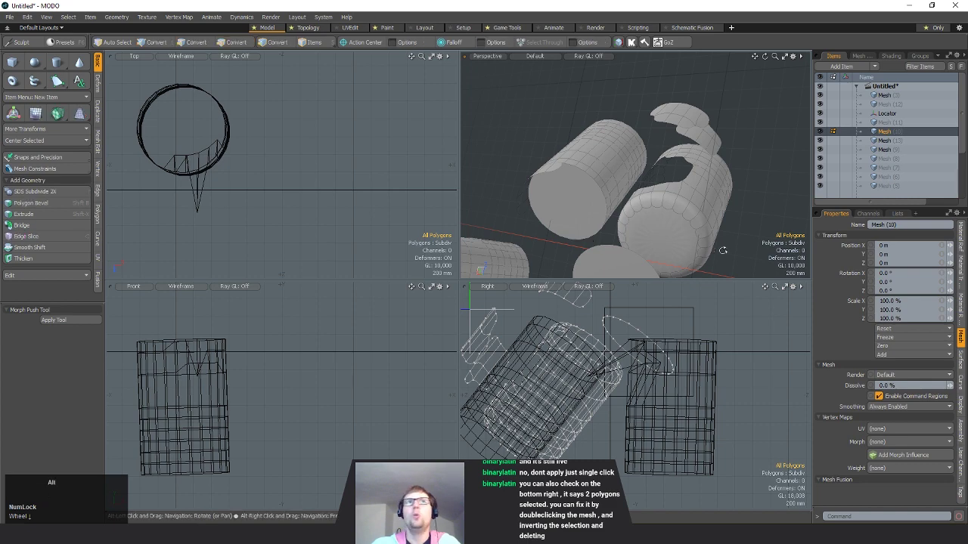
{"action": "left_click_drag", "start_coordinate": [724, 248], "coordinate": [703, 260], "text": "alt"}
{"action": "left_click_drag", "start_coordinate": [703, 260], "coordinate": [708, 172], "text": "alt+shift"}
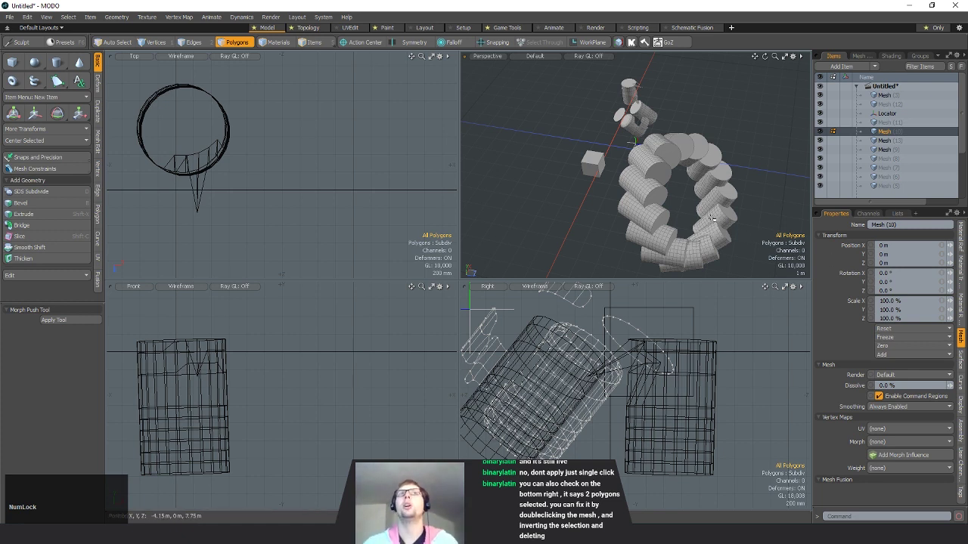
{"action": "left_click_drag", "start_coordinate": [633, 141], "coordinate": [666, 186], "text": "alt"}
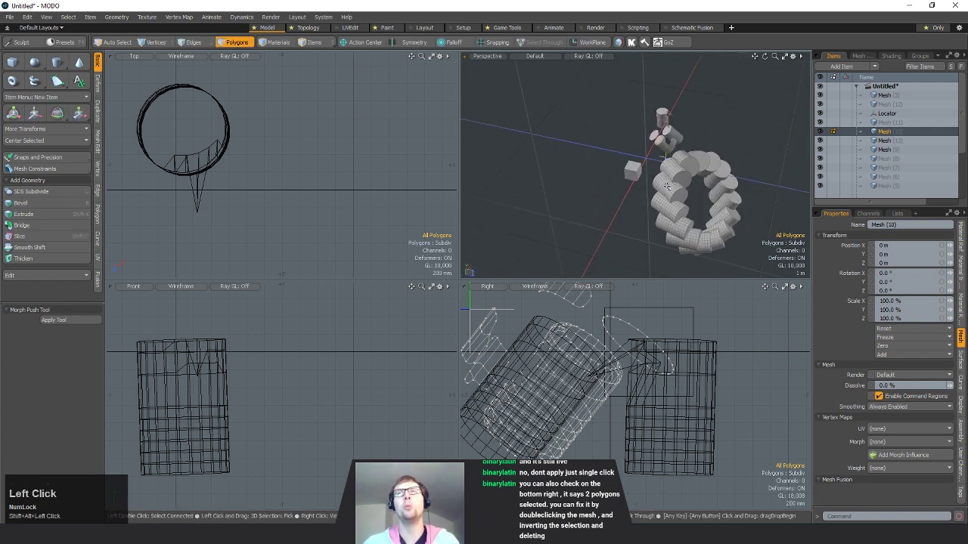
{"action": "scroll", "coordinate": [816, 149], "scroll_direction": "down", "scroll_amount": 1}
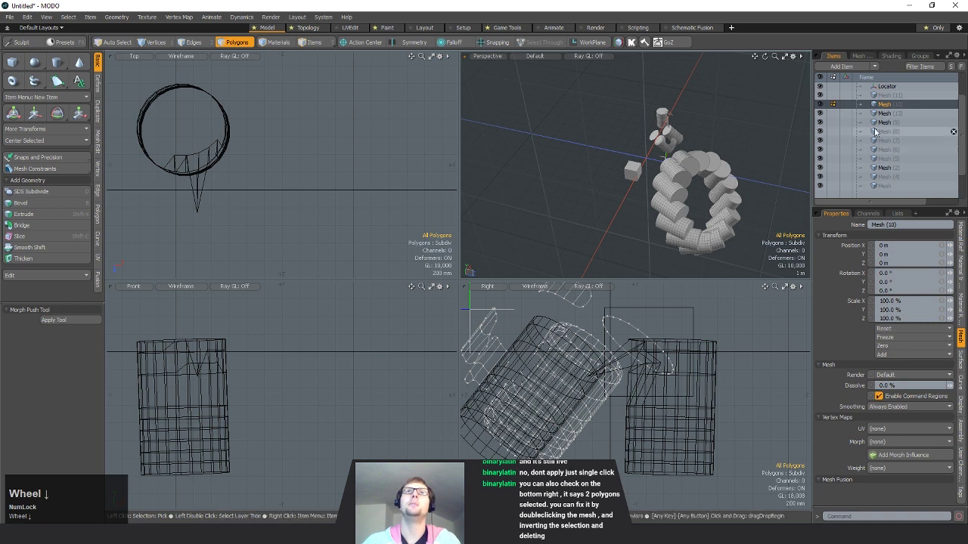
{"action": "left_click_drag", "start_coordinate": [652, 198], "coordinate": [651, 200], "text": "alt+shift"}
{"action": "scroll", "coordinate": [892, 102], "scroll_direction": "up", "scroll_amount": 1}
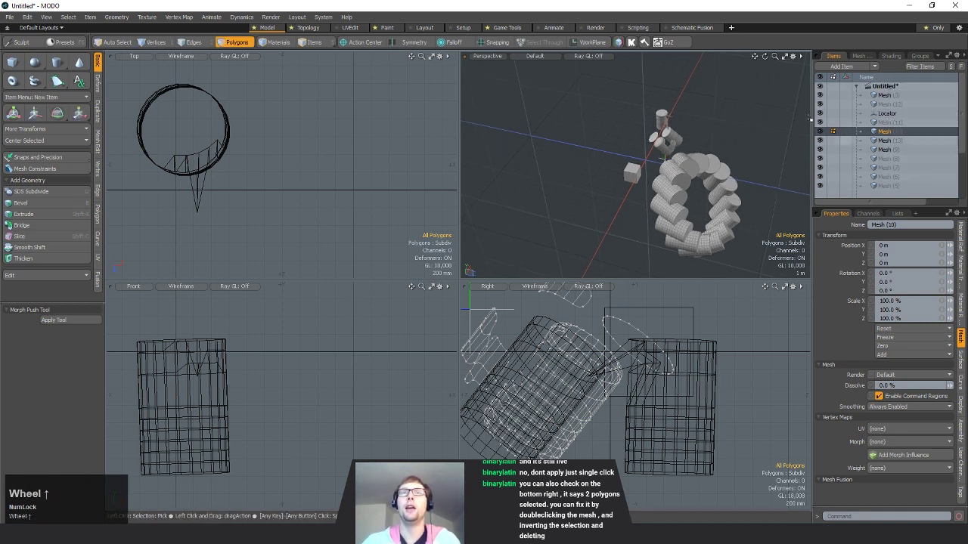
- Close the scene without saving its changes and add five empty mesh items to the fresh scene
{"action": "key", "text": "ctrl+w"}
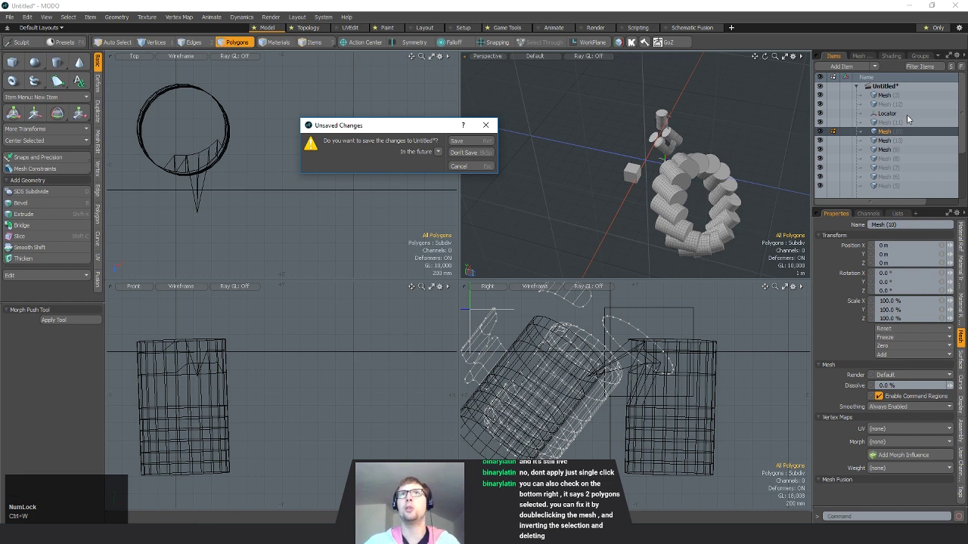
{"action": "key", "text": "BackSpace"}
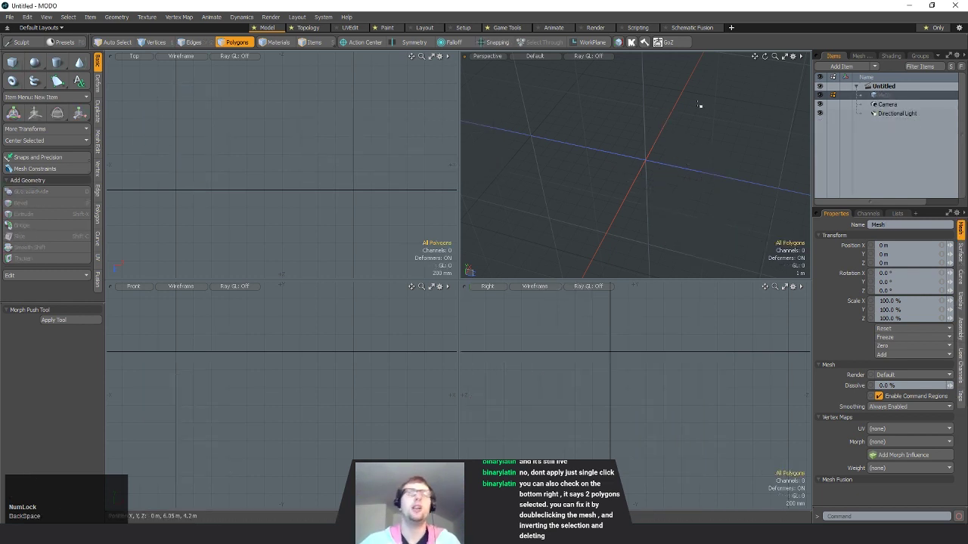
{"action": "key", "text": "n"}
{"action": "key", "text": "n"}
{"action": "key", "text": "n"}
{"action": "key", "text": "n"}
{"action": "key", "text": "n"}
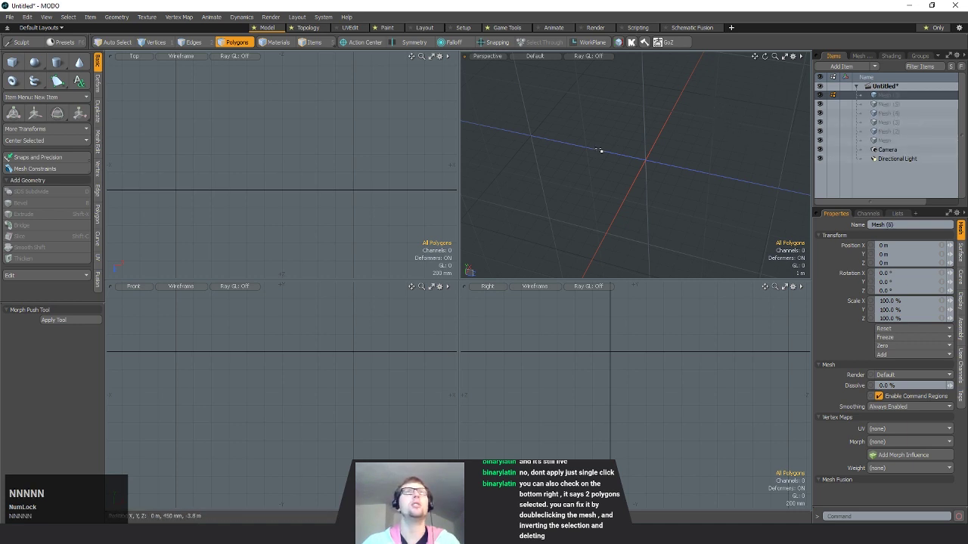
- Create a unit cube at the origin in the active empty mesh item, view it and delete its polygons
{"action": "left_click_drag", "start_coordinate": [599, 150], "coordinate": [600, 132], "text": "alt+shift"}
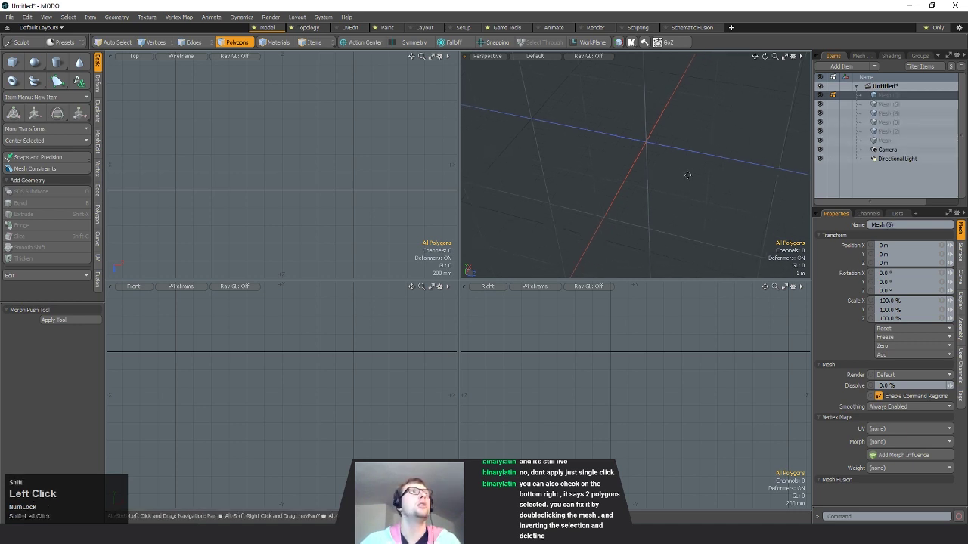
{"action": "left_click", "coordinate": [12, 63], "text": "ctrl"}
{"action": "left_click_drag", "start_coordinate": [696, 158], "coordinate": [651, 163], "text": "ctrl+alt"}
{"action": "key", "text": "shift+a"}
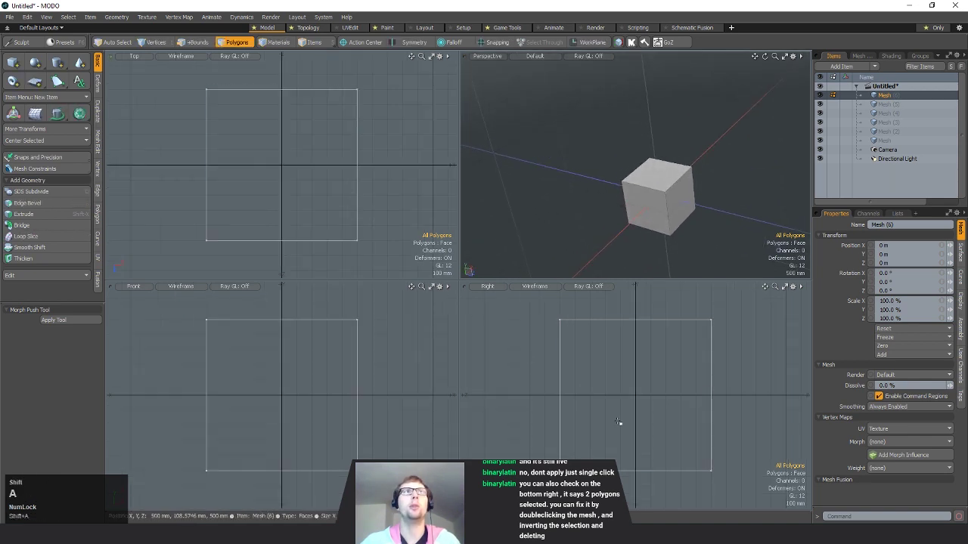
{"action": "left_click_drag", "start_coordinate": [611, 274], "coordinate": [609, 255], "text": "alt"}
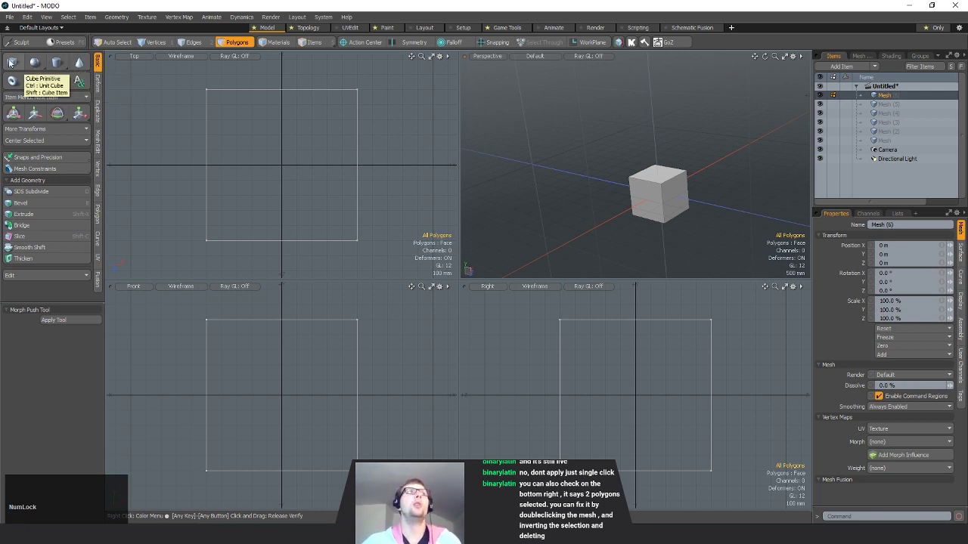
{"action": "double_click", "coordinate": [638, 194]}
{"action": "key", "text": "Delete"}
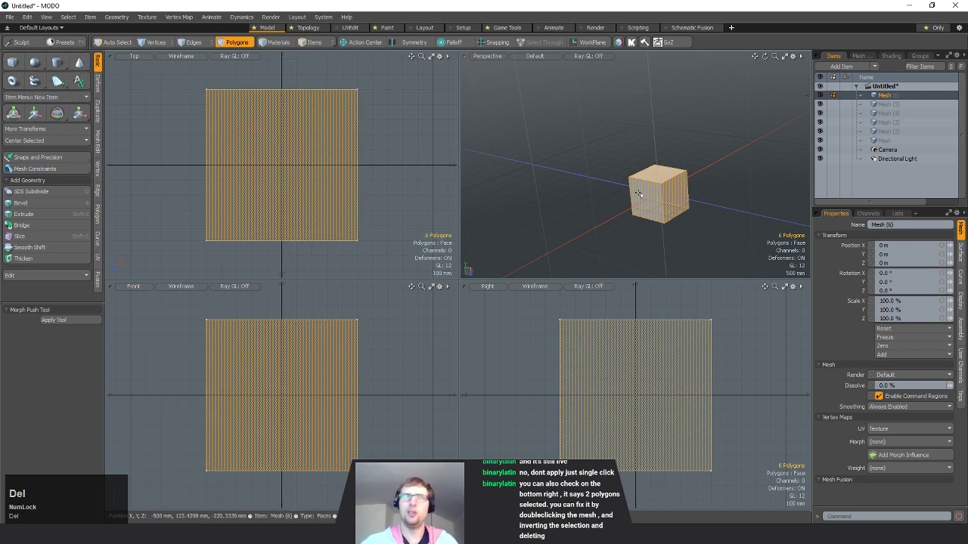
- Start a cube primitive and set its size to 5 m in X, 4 m in Y and 3 m in Z
{"action": "left_click", "coordinate": [15, 65]}
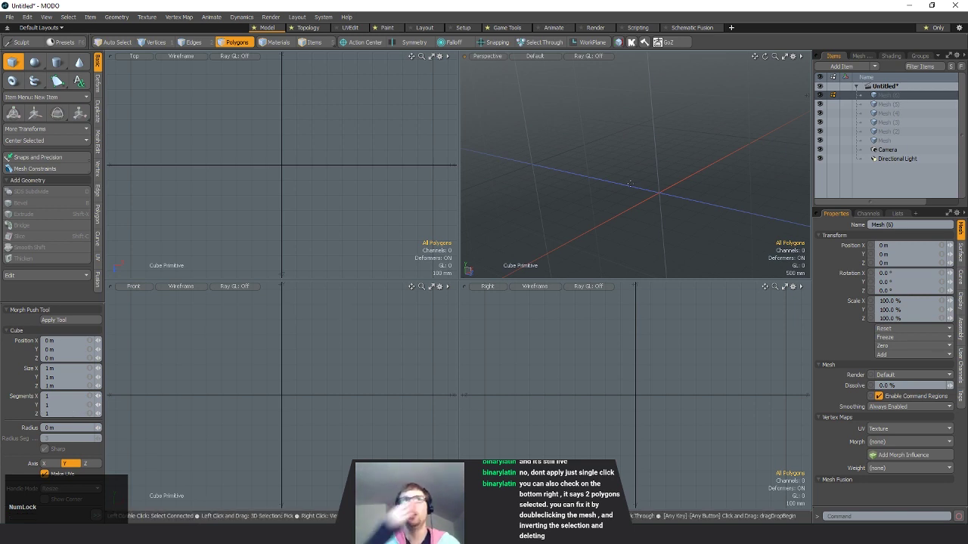
{"action": "left_click", "coordinate": [83, 368]}
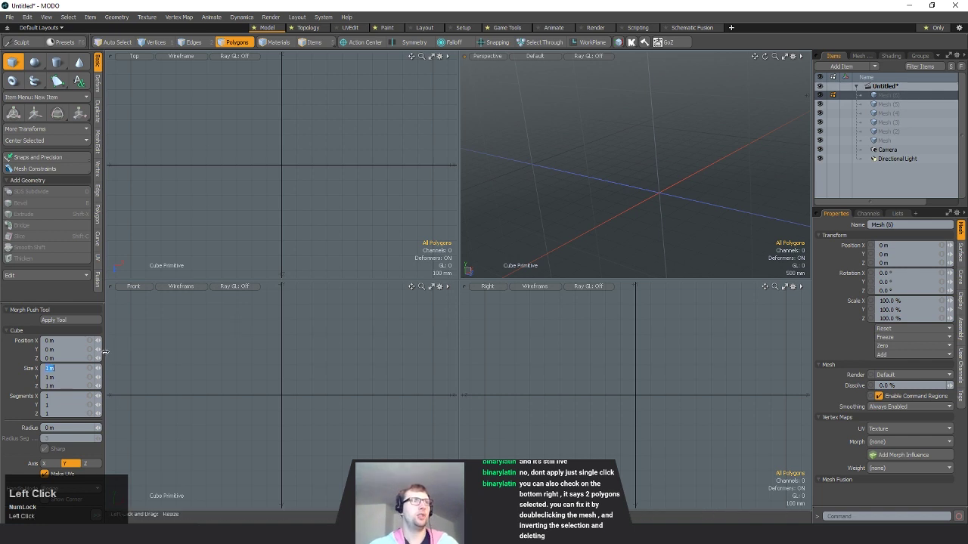
{"action": "type", "text": "5"}
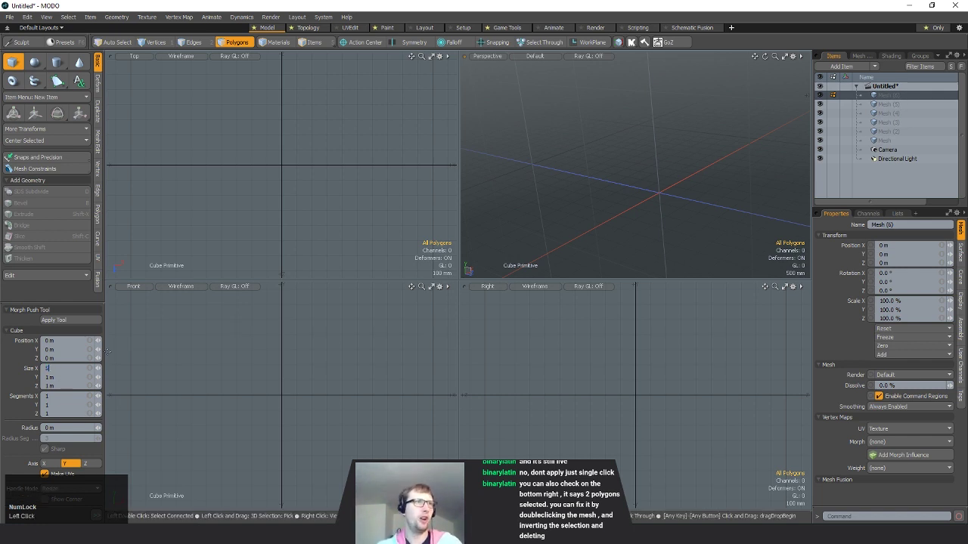
{"action": "key", "text": "Tab"}
{"action": "type", "text": "4"}
{"action": "key", "text": "Tab"}
{"action": "type", "text": "3"}
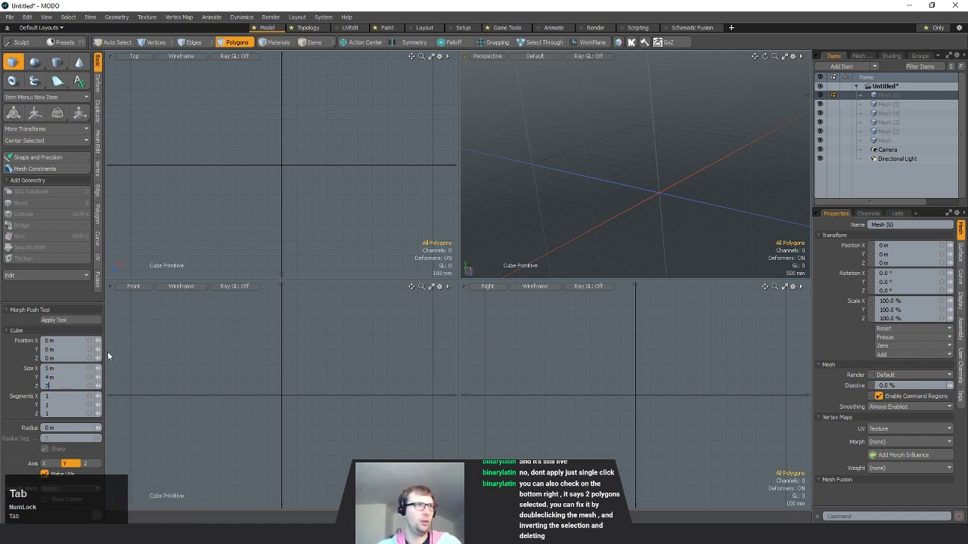
- Set the cube primitive's segments to 5 in X, 4 in Y and 3 in Z
{"action": "key", "text": "Tab"}
{"action": "type", "text": "5"}
{"action": "key", "text": "Tab"}
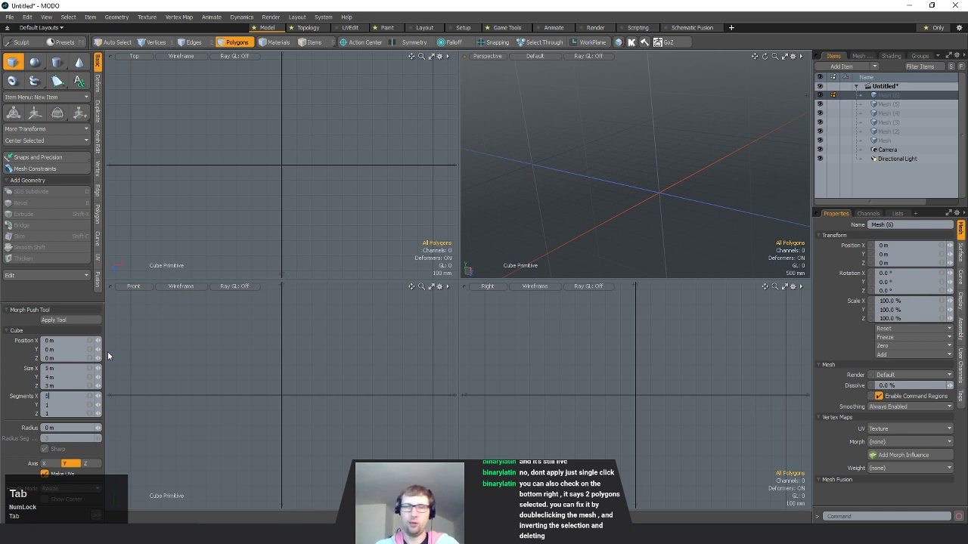
{"action": "type", "text": "4"}
{"action": "key", "text": "Tab"}
{"action": "type", "text": "3"}
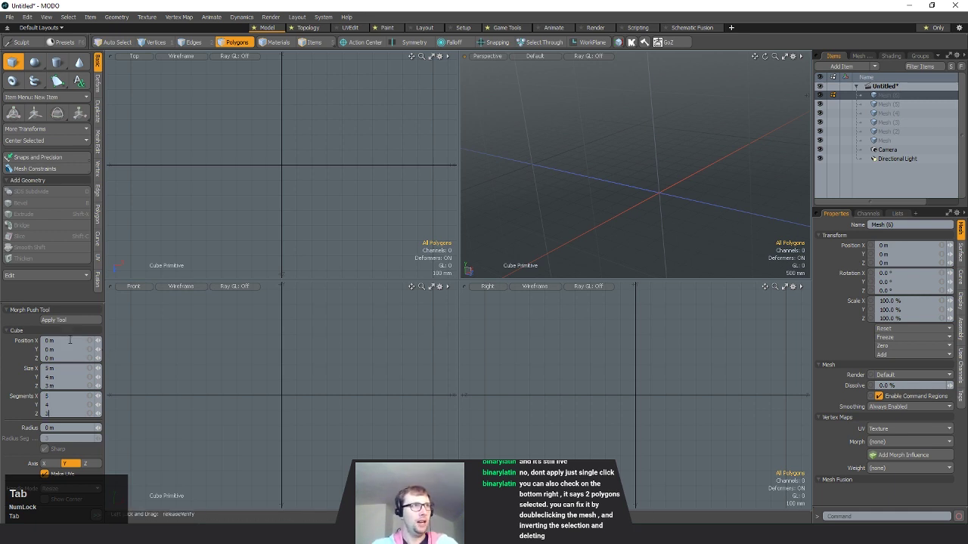
- Position the cube primitive at X 5 m, Y 4 m, Z 3 m and create it in the active mesh
{"action": "left_click", "coordinate": [70, 340]}
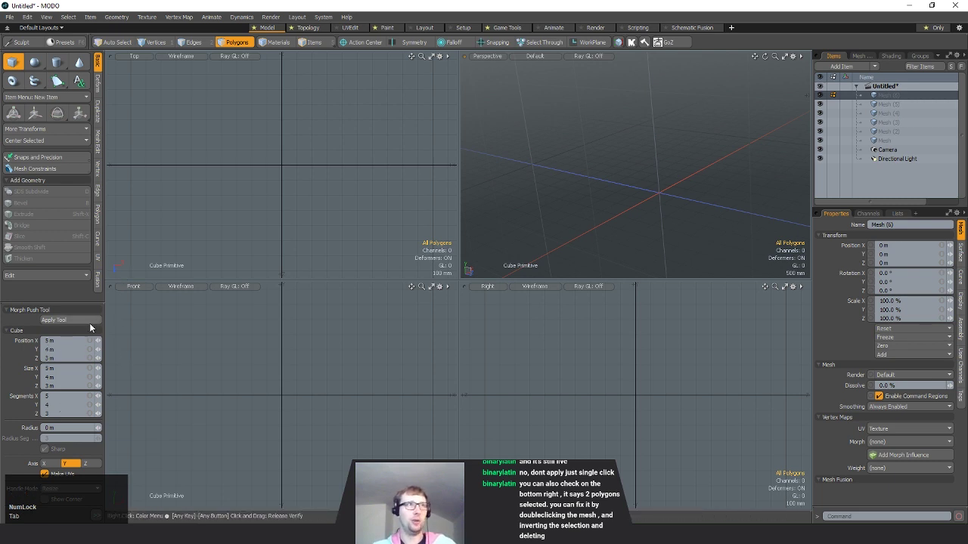
{"action": "left_click", "coordinate": [520, 300]}
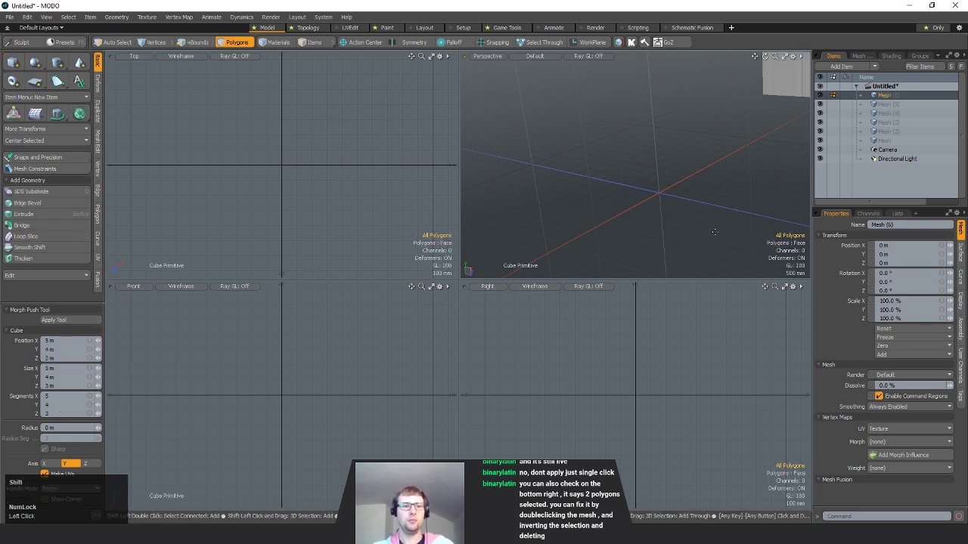
{"action": "key", "text": "shift+a"}
{"action": "left_click_drag", "start_coordinate": [348, 189], "coordinate": [266, 186], "text": "ctrl+alt"}
{"action": "left_click_drag", "start_coordinate": [266, 186], "coordinate": [236, 195], "text": "alt+shift"}
{"action": "key", "text": "space"}
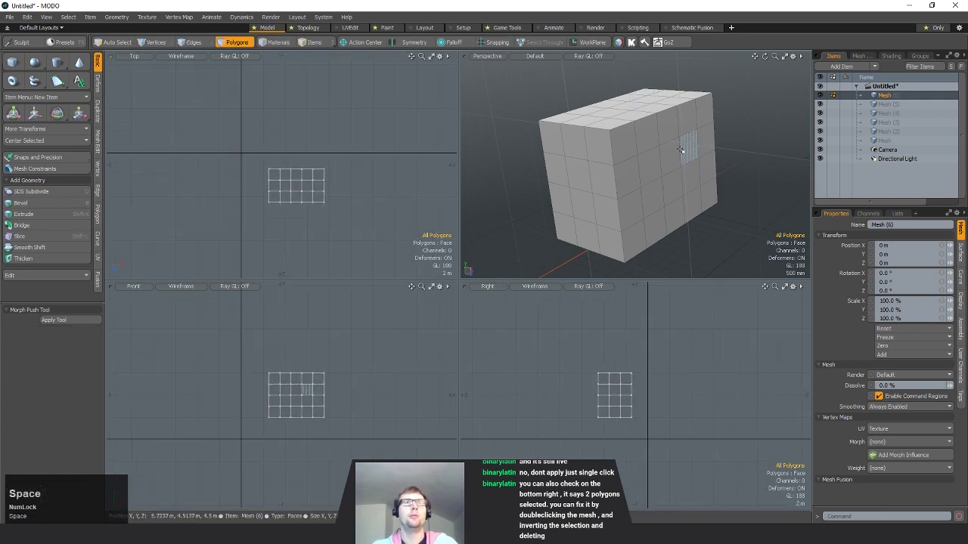
- Select rows of polygons along the box's faces to check the segments in each direction, and clear the selection
{"action": "mouse_move", "coordinate": [651, 162]}
{"action": "left_mouse_down"}
{"action": "mouse_move", "coordinate": [622, 145]}
{"action": "mouse_move", "coordinate": [698, 207]}
{"action": "mouse_move", "coordinate": [554, 205]}
{"action": "mouse_move", "coordinate": [678, 180]}
{"action": "left_mouse_up"}
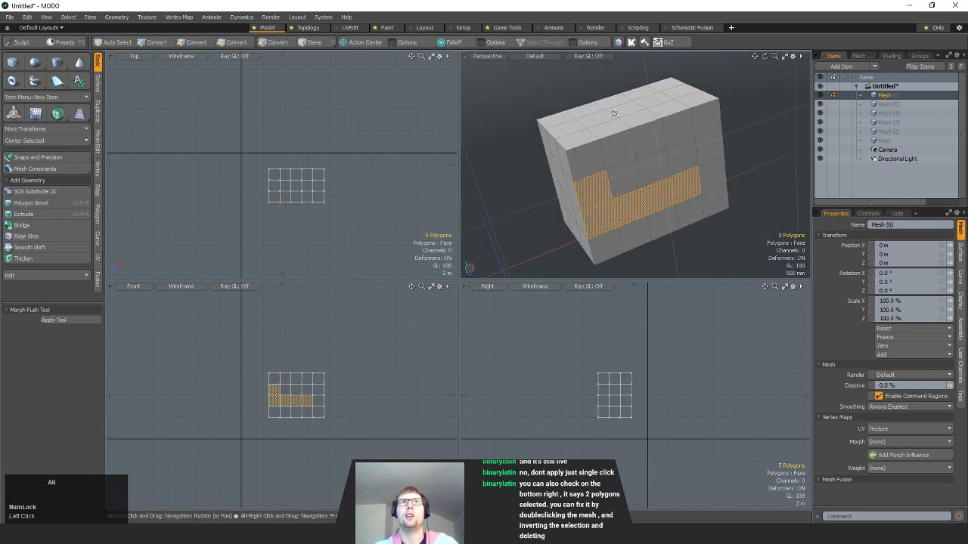
{"action": "left_click_drag", "start_coordinate": [613, 113], "coordinate": [664, 125], "text": "alt"}
{"action": "left_click_drag", "start_coordinate": [600, 149], "coordinate": [594, 246]}
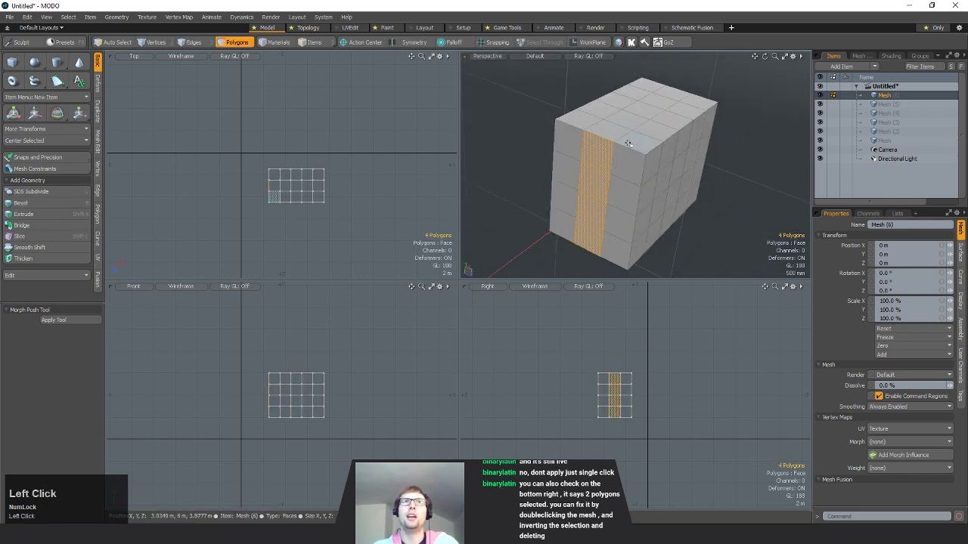
{"action": "left_click_drag", "start_coordinate": [628, 142], "coordinate": [567, 139]}
{"action": "left_click_drag", "start_coordinate": [664, 180], "coordinate": [688, 182], "text": "alt"}
{"action": "left_click", "coordinate": [701, 251]}
{"action": "left_click", "coordinate": [651, 221]}
- Select the whole box, move it in the negative Z direction past the X axis and clear the selection
{"action": "double_click", "coordinate": [663, 192]}
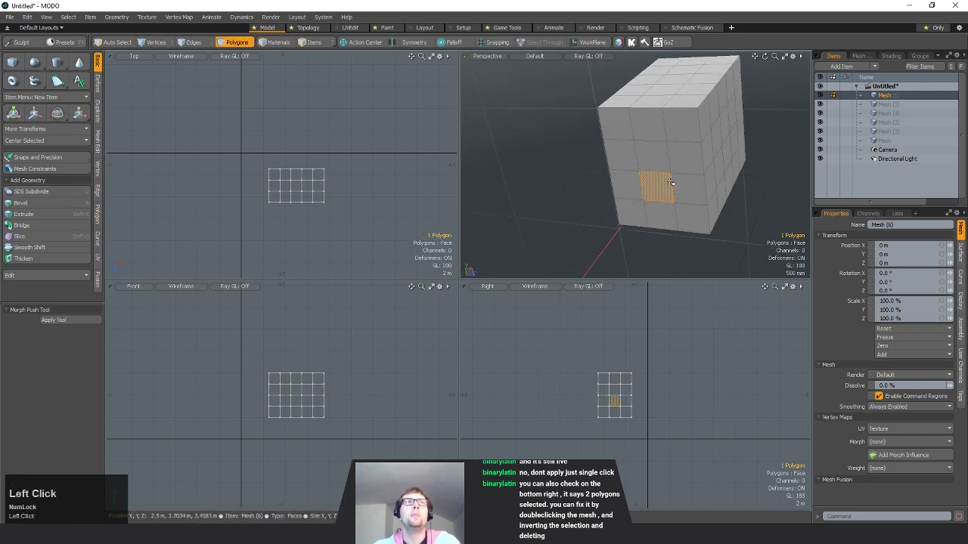
{"action": "key", "text": "w"}
{"action": "left_click_drag", "start_coordinate": [297, 240], "coordinate": [297, 167]}
{"action": "key", "text": "space"}
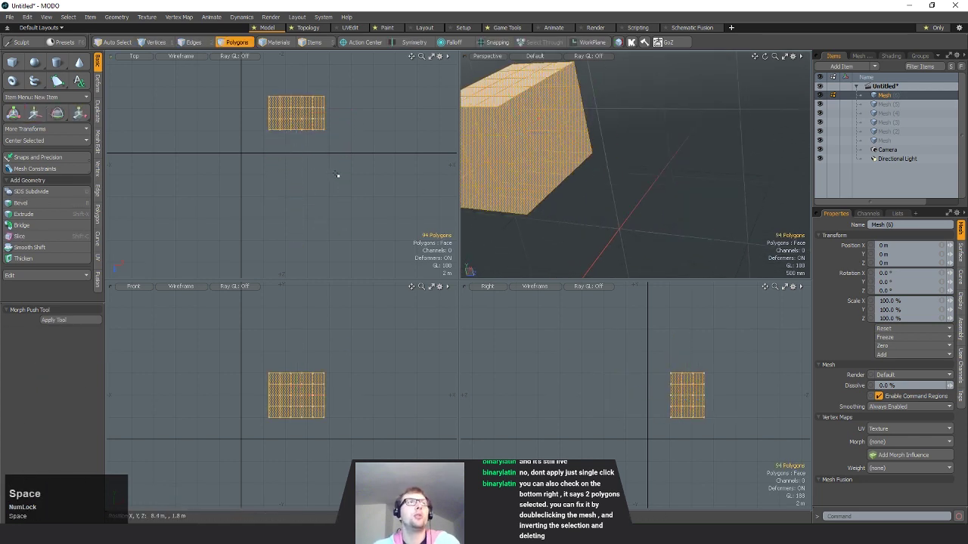
{"action": "left_click", "coordinate": [337, 175]}
- Create a second box in the same mesh, reusing the Cube tool's stored position, size and segment values
{"action": "left_click", "coordinate": [12, 63]}
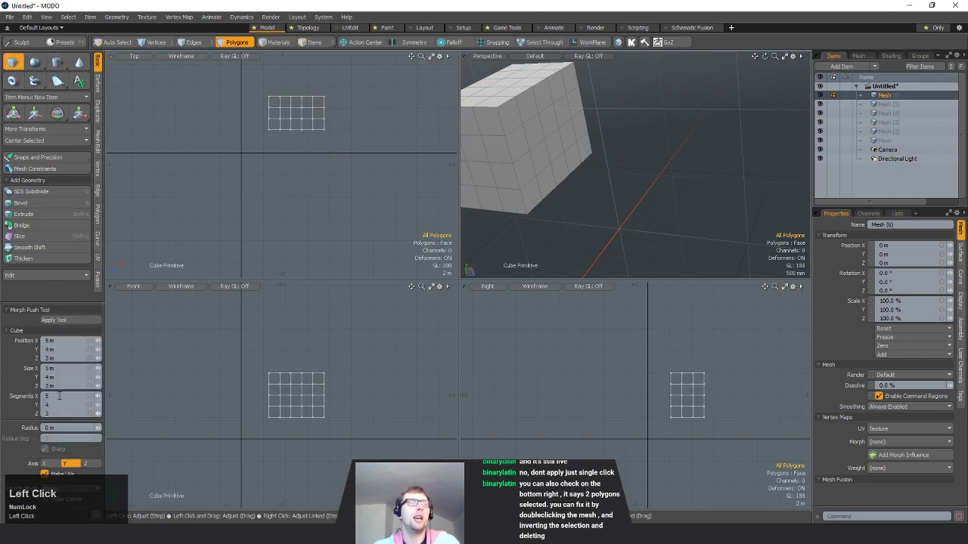
{"action": "left_click", "coordinate": [82, 321]}
{"action": "key", "text": "space"}
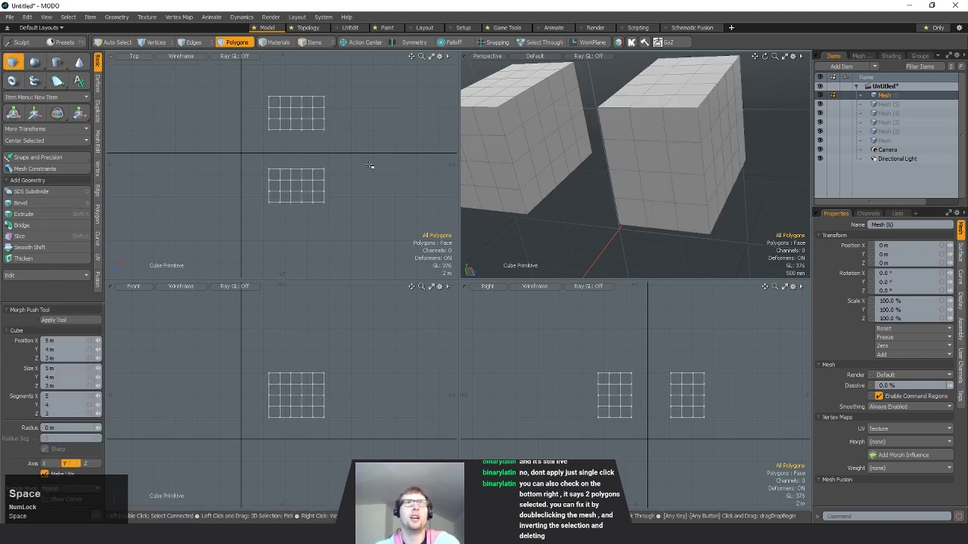
{"action": "left_click_drag", "start_coordinate": [637, 198], "coordinate": [697, 156], "text": "ctrl+alt"}
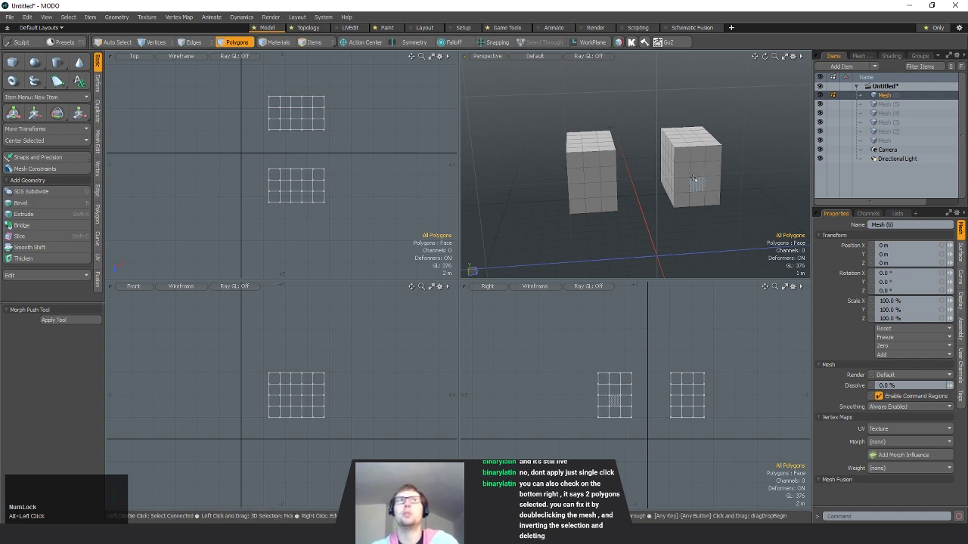
{"action": "left_click_drag", "start_coordinate": [693, 179], "coordinate": [724, 179], "text": "alt"}
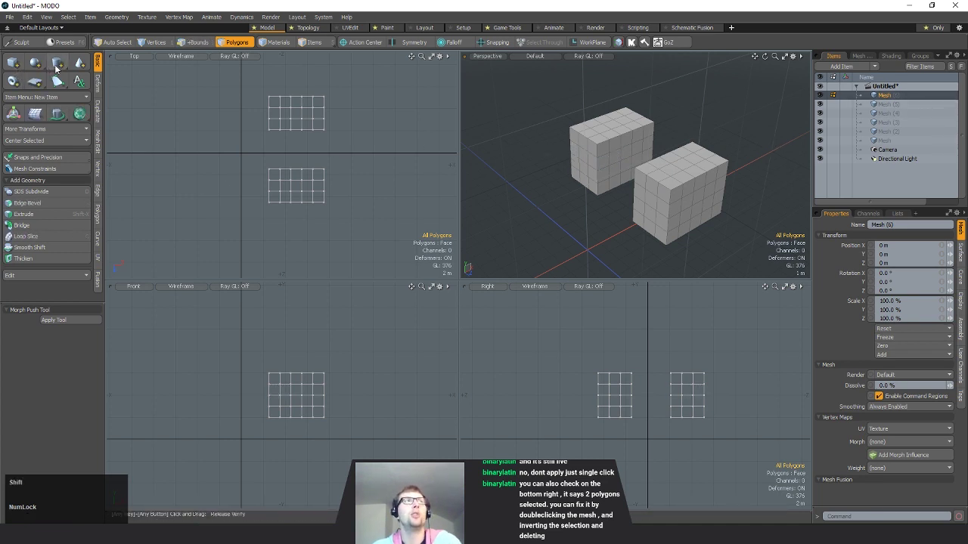
- Add a unit cube as its own new mesh item and switch to Polygons selection mode
{"action": "left_click", "coordinate": [12, 63], "text": "shift"}
{"action": "left_click_drag", "start_coordinate": [607, 209], "coordinate": [639, 185], "text": "alt"}
{"action": "key", "text": "3"}
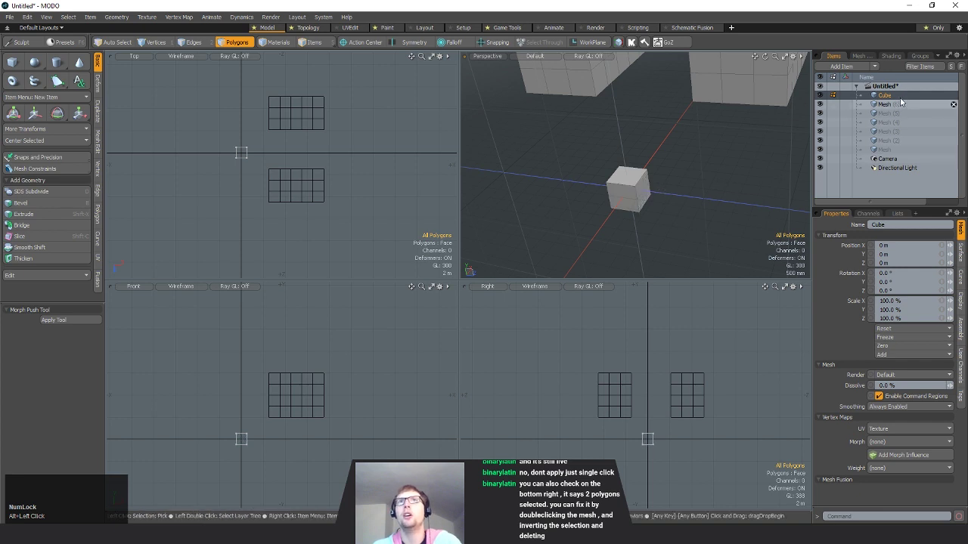
- Move the Cube item's polygons away from the origin in the XZ plane, towards positive X and negative Z
{"action": "mouse_move", "coordinate": [632, 203]}
{"action": "left_mouse_down", "text": "alt"}
{"action": "mouse_move", "coordinate": [567, 222]}
{"action": "mouse_move", "coordinate": [648, 211]}
{"action": "left_mouse_up", "text": "alt"}
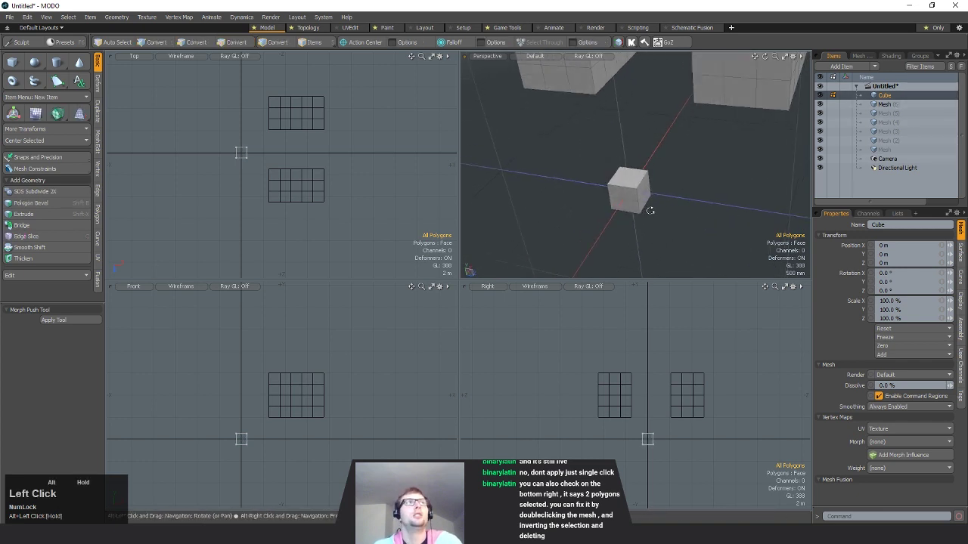
{"action": "left_click", "coordinate": [882, 97]}
{"action": "key", "text": "w"}
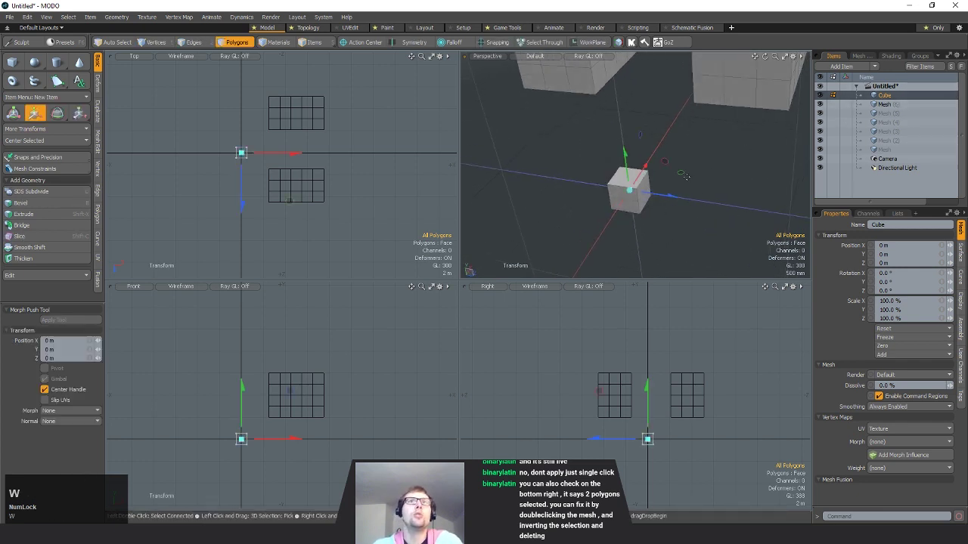
{"action": "left_click_drag", "start_coordinate": [681, 173], "coordinate": [647, 132]}
{"action": "key", "text": "q"}
{"action": "left_click", "coordinate": [685, 151]}
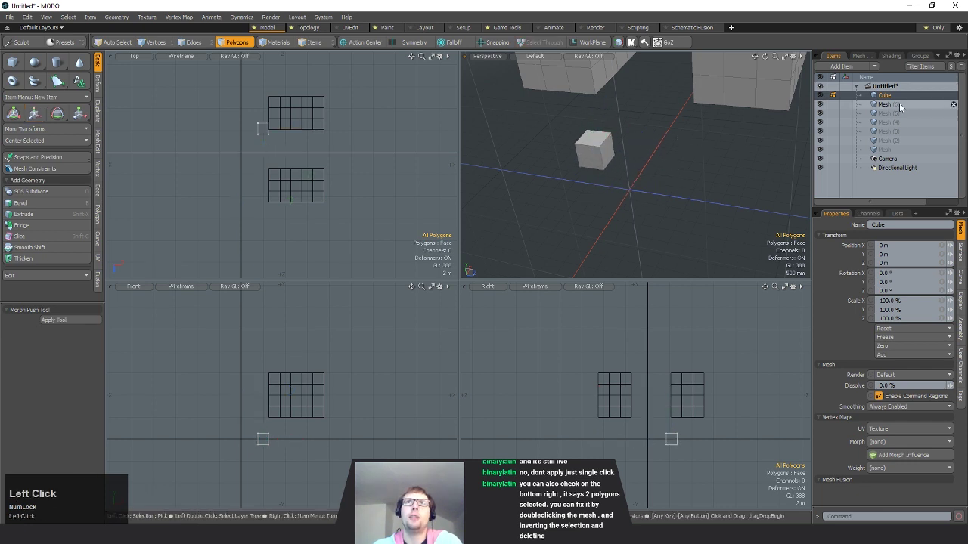
- Create a unit cube at the origin in the empty Mesh (5) item, staying in Polygons selection mode
{"action": "left_click", "coordinate": [896, 112]}
{"action": "left_click_drag", "start_coordinate": [620, 190], "coordinate": [597, 198], "text": "alt"}
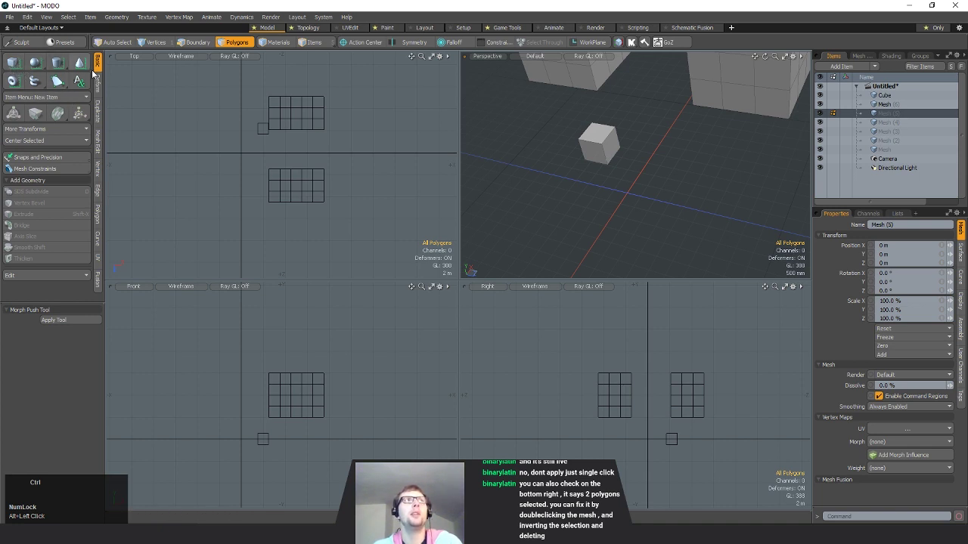
{"action": "left_click", "coordinate": [11, 63], "text": "ctrl"}
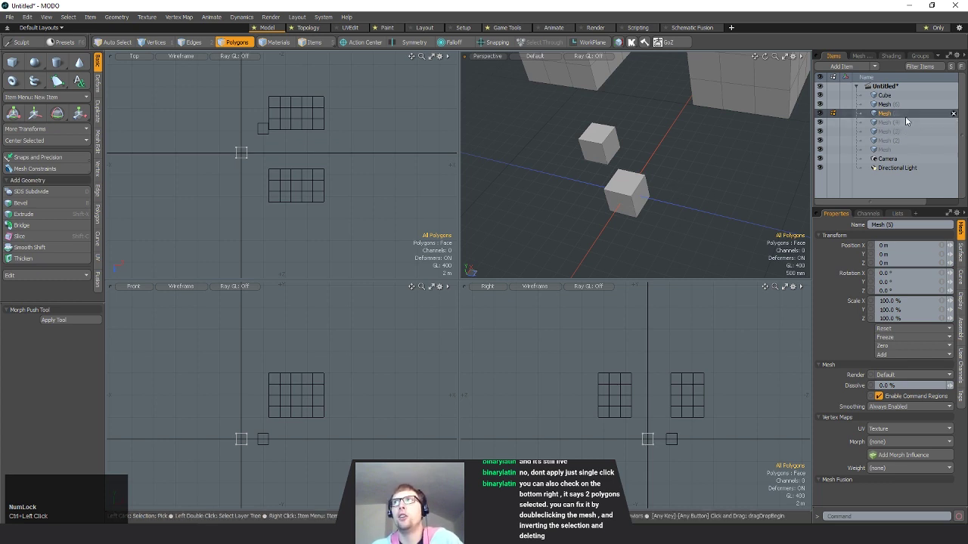
{"action": "left_click_drag", "start_coordinate": [601, 179], "coordinate": [621, 183], "text": "alt"}
{"action": "key", "text": "3"}
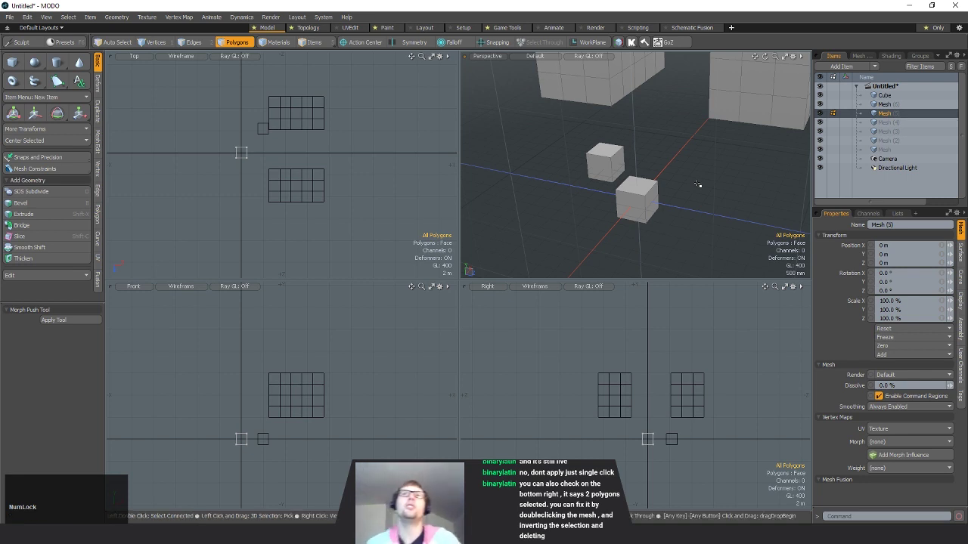
- Draw a large one-segment box interactively in the empty Mesh (3) item, on the positive Z side of the origin
{"action": "left_click", "coordinate": [884, 132]}
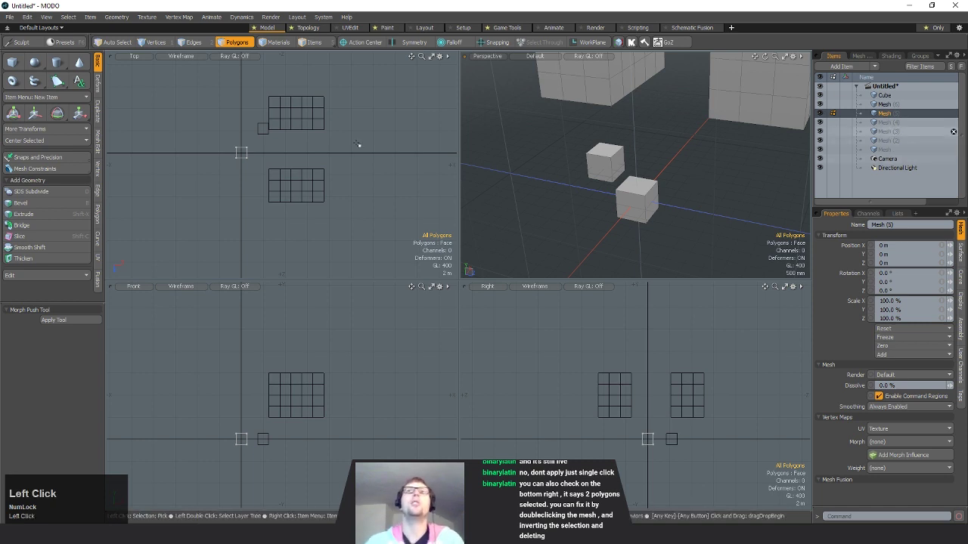
{"action": "left_click", "coordinate": [12, 63]}
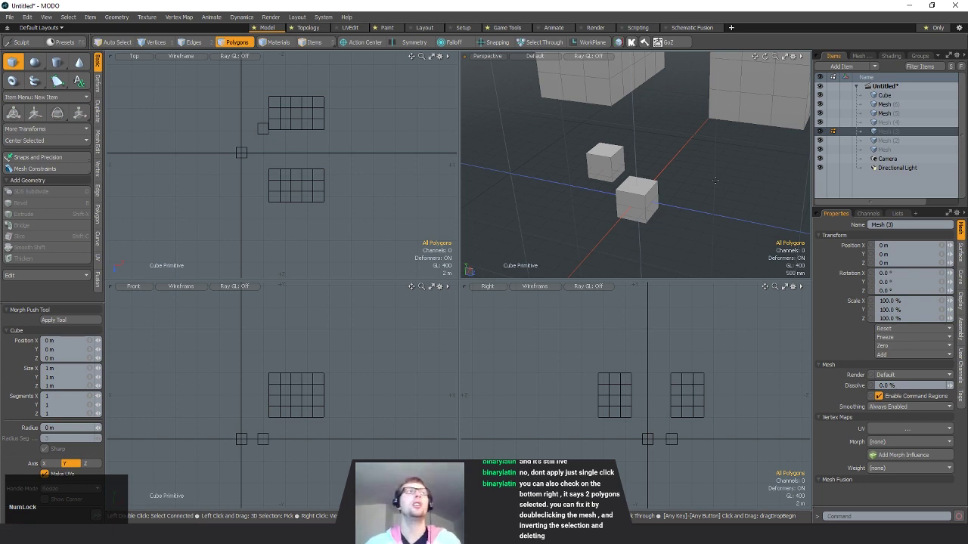
{"action": "left_click_drag", "start_coordinate": [684, 155], "coordinate": [639, 208], "text": "alt+shift"}
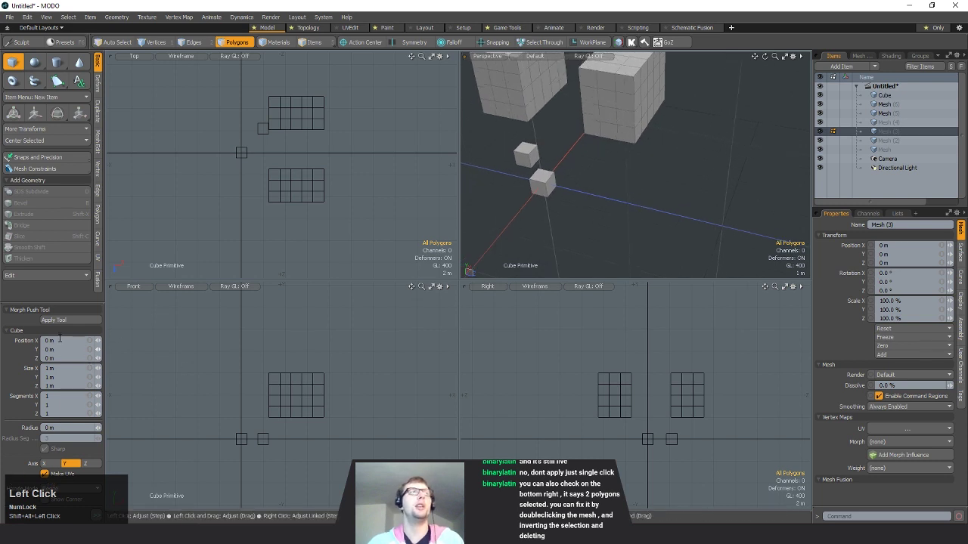
{"action": "mouse_move", "coordinate": [660, 222]}
{"action": "left_mouse_down", "text": "alt+shift"}
{"action": "mouse_move", "coordinate": [647, 219]}
{"action": "mouse_move", "coordinate": [661, 214]}
{"action": "left_mouse_up", "text": "alt+shift"}
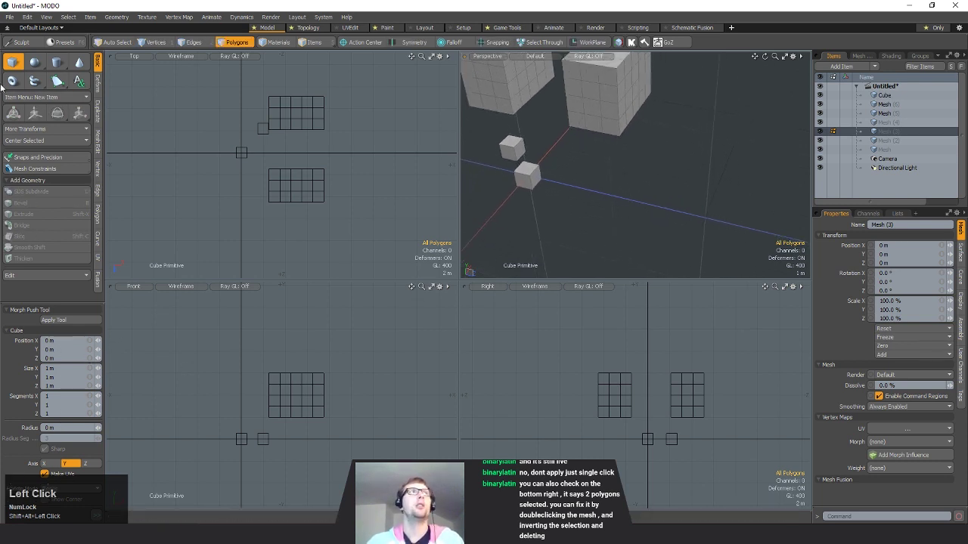
{"action": "mouse_move", "coordinate": [613, 184]}
{"action": "left_mouse_down"}
{"action": "mouse_move", "coordinate": [629, 204]}
{"action": "mouse_move", "coordinate": [749, 225]}
{"action": "mouse_move", "coordinate": [738, 261]}
{"action": "left_mouse_up"}
{"action": "left_click_drag", "start_coordinate": [625, 238], "coordinate": [539, 180], "text": "alt"}
{"action": "left_click_drag", "start_coordinate": [636, 198], "coordinate": [507, 229]}
{"action": "left_click_drag", "start_coordinate": [617, 211], "coordinate": [713, 177], "text": "alt+shift"}
{"action": "key", "text": "space"}
{"action": "double_click", "coordinate": [647, 186]}
{"action": "scroll", "coordinate": [646, 186], "scroll_direction": "down", "scroll_amount": 3}
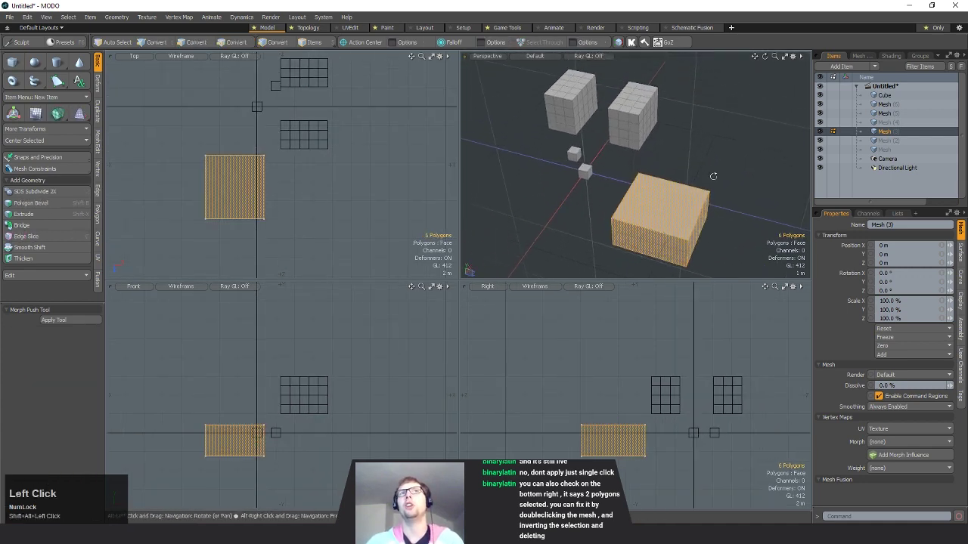
{"action": "left_click", "coordinate": [713, 177]}
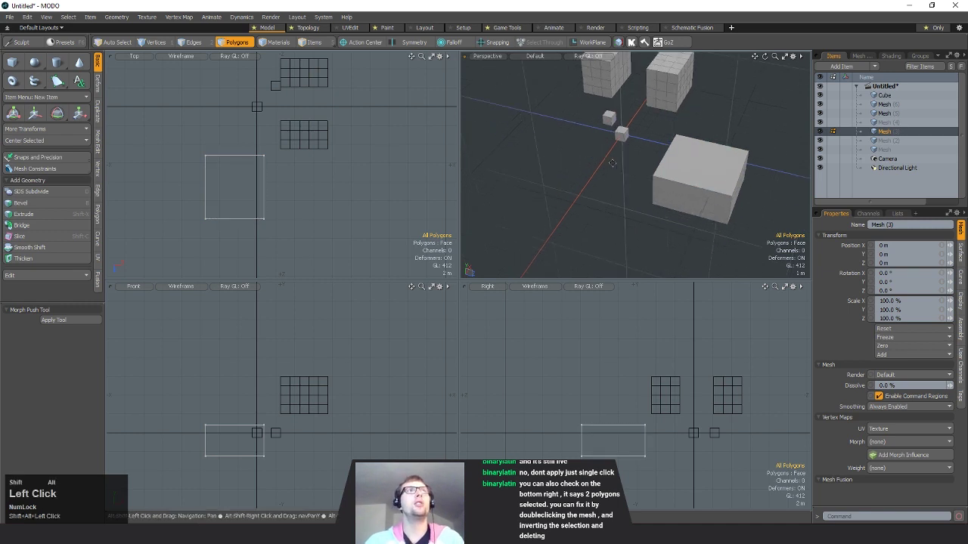
- Draw a second, thin upright box in Mesh (3), about 13 m long and 7 m high, beside the first box
{"action": "left_click", "coordinate": [11, 62]}
{"action": "left_click_drag", "start_coordinate": [511, 169], "coordinate": [620, 241]}
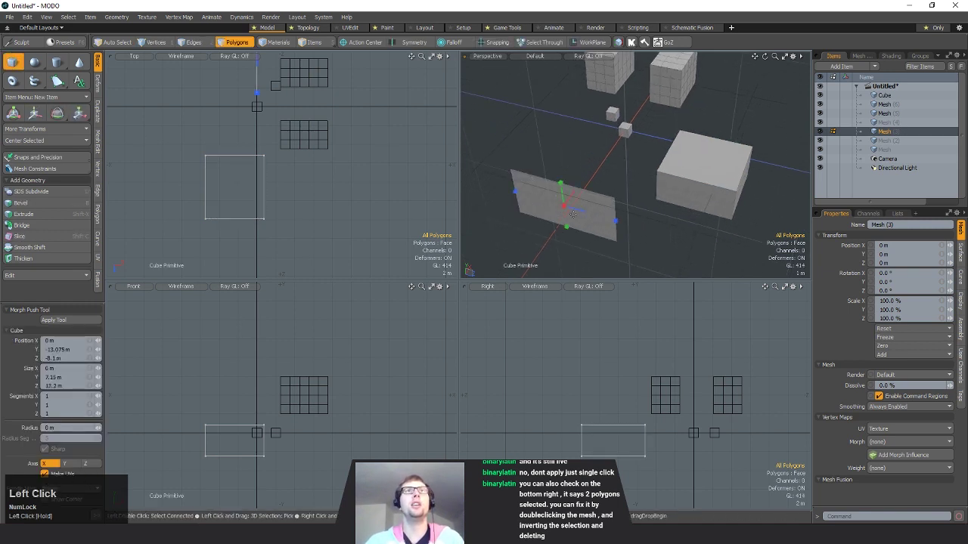
{"action": "left_click_drag", "start_coordinate": [564, 205], "coordinate": [672, 215]}
{"action": "key", "text": "space"}
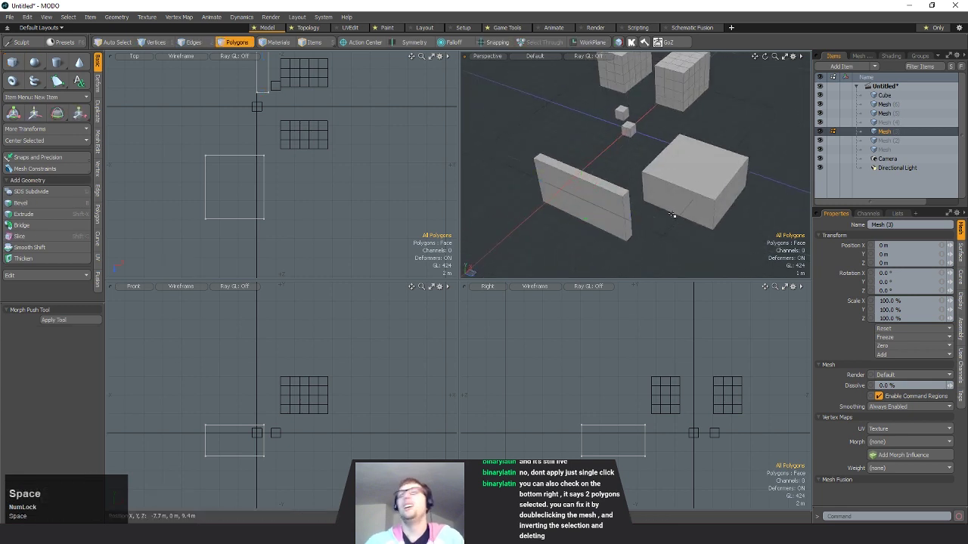
{"action": "left_click_drag", "start_coordinate": [672, 215], "coordinate": [674, 242], "text": "alt+shift"}
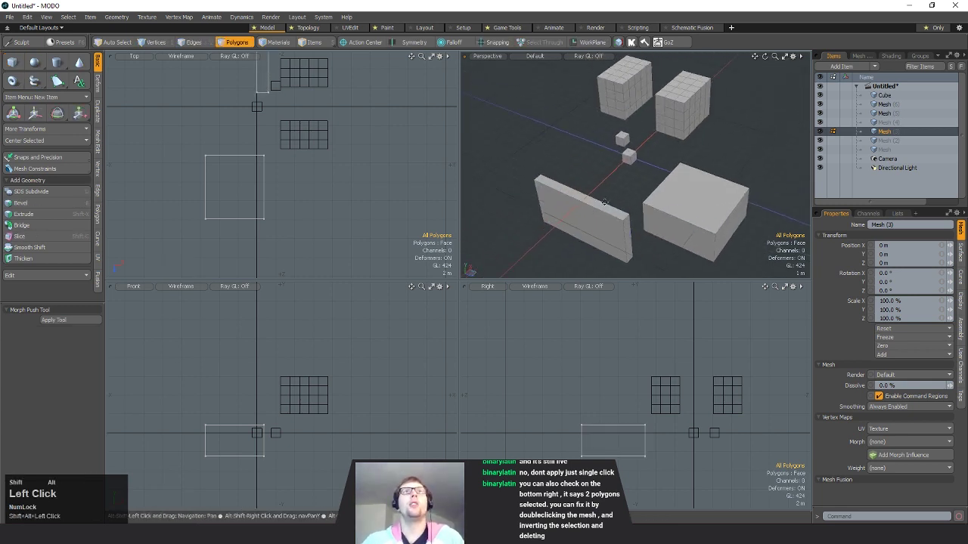
- Create a unit cube at the origin in the empty Mesh (4) item and scale it up uniformly
{"action": "left_click", "coordinate": [895, 124]}
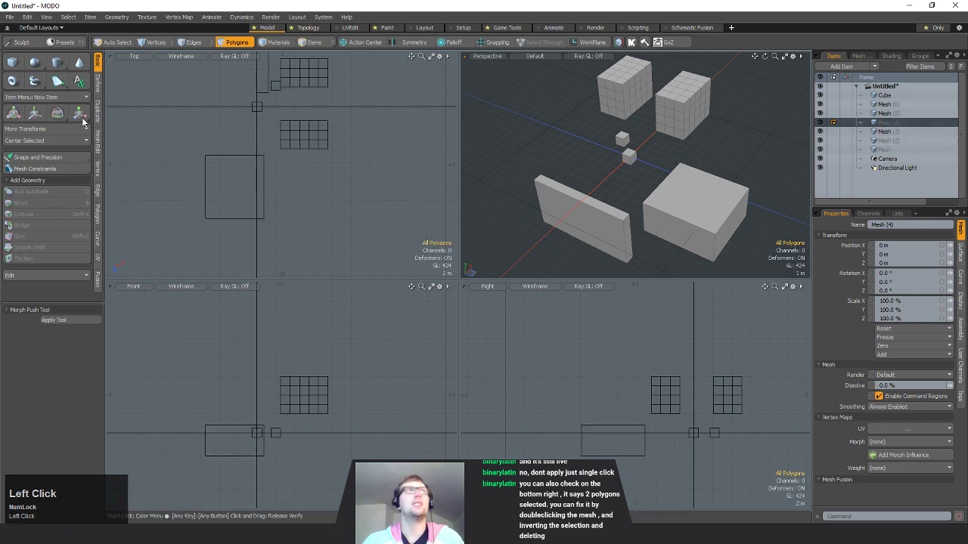
{"action": "left_click", "coordinate": [14, 63], "text": "ctrl"}
{"action": "key", "text": "w"}
{"action": "key", "text": "r"}
{"action": "left_click_drag", "start_coordinate": [629, 157], "coordinate": [739, 187]}
{"action": "key", "text": "space"}
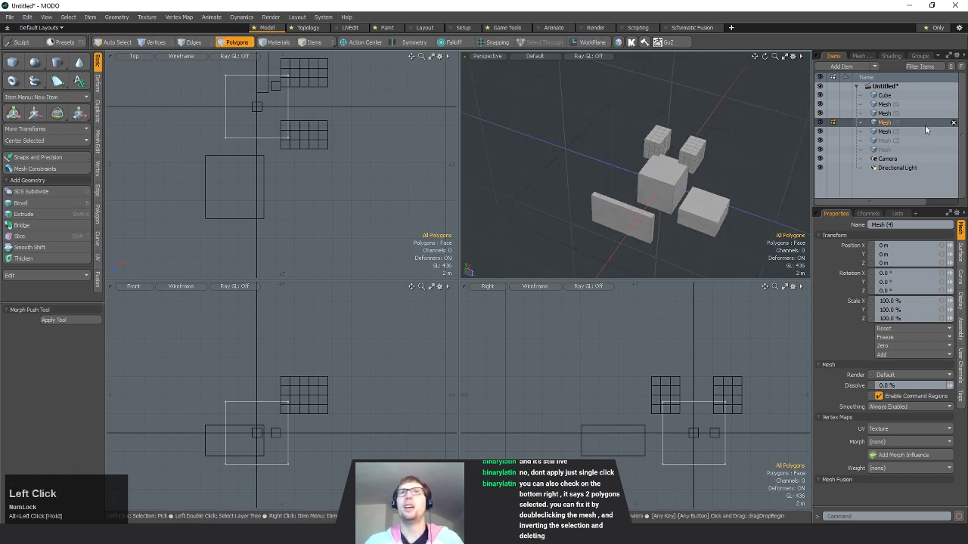
- Delete the Cube item and the mesh items from Mesh (3) to Mesh (6) together
{"action": "left_click", "coordinate": [889, 131]}
{"action": "left_click", "coordinate": [886, 97], "text": "shift"}
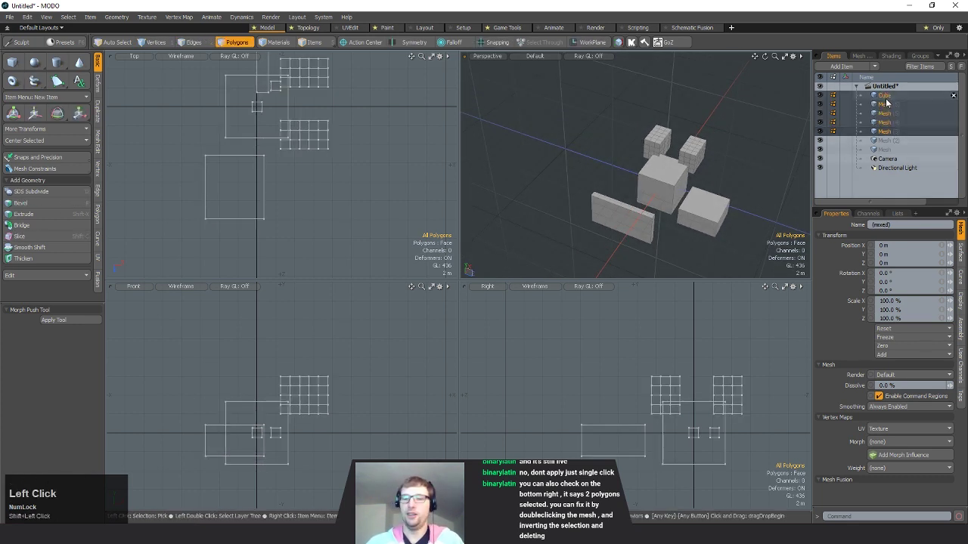
{"action": "key", "text": "Delete"}
- Add four new empty mesh items to the scene
{"action": "key", "text": "n"}
{"action": "key", "text": "n"}
{"action": "key", "text": "n"}
{"action": "key", "text": "n"}
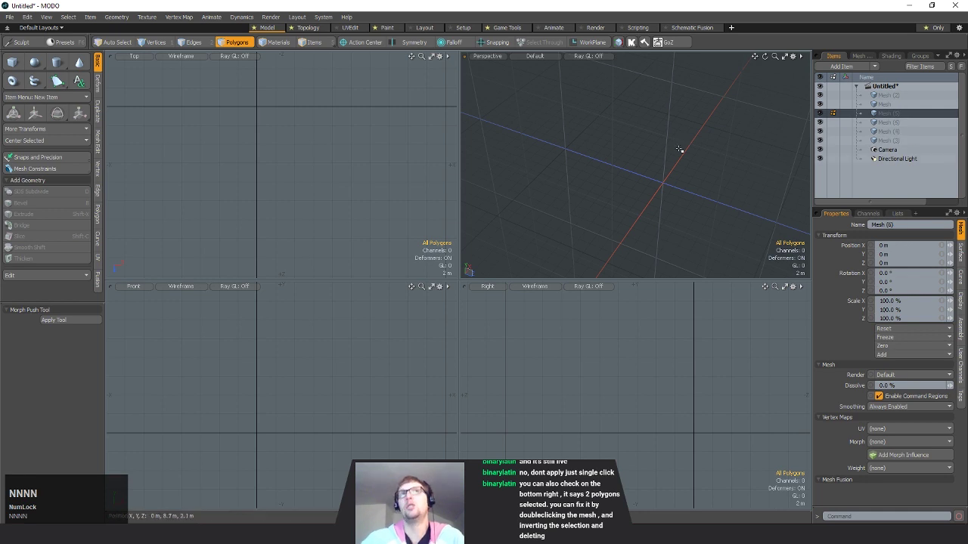
{"action": "left_click_drag", "start_coordinate": [679, 149], "coordinate": [653, 149], "text": "alt"}
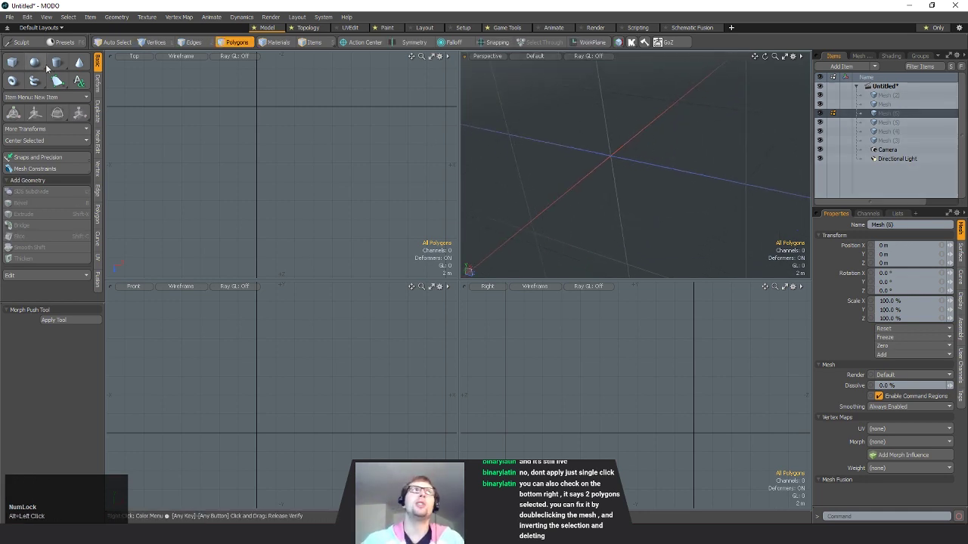
- Create a unit sphere with 24 sides and 12 segments at the origin of Mesh (6), and delete its polygons
{"action": "key", "text": "ctrl"}
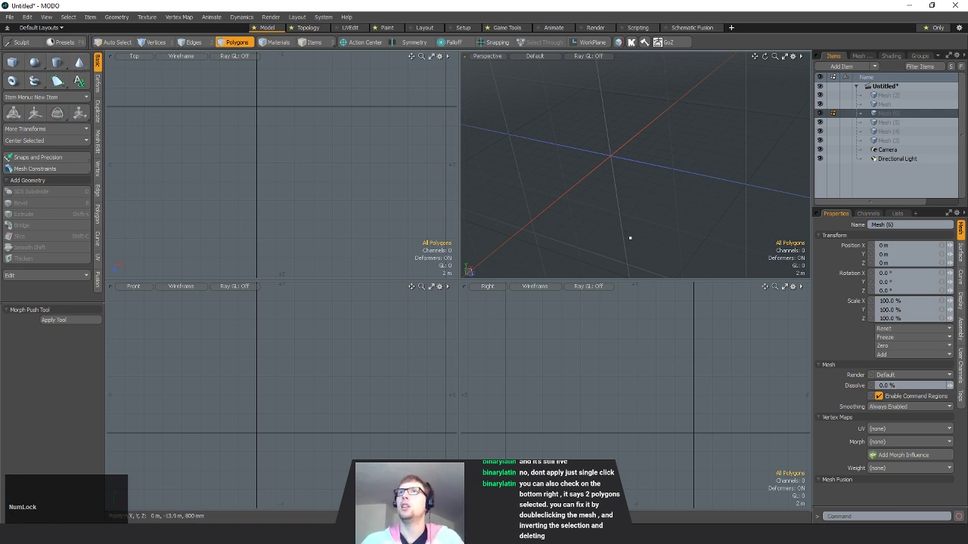
{"action": "mouse_move", "coordinate": [624, 232]}
{"action": "left_mouse_down", "text": "alt+shift"}
{"action": "mouse_move", "coordinate": [721, 233]}
{"action": "mouse_move", "coordinate": [621, 181]}
{"action": "mouse_move", "coordinate": [637, 179]}
{"action": "mouse_move", "coordinate": [625, 225]}
{"action": "left_mouse_up", "text": "alt+shift"}
{"action": "left_click_drag", "start_coordinate": [556, 181], "coordinate": [673, 203], "text": "ctrl+alt"}
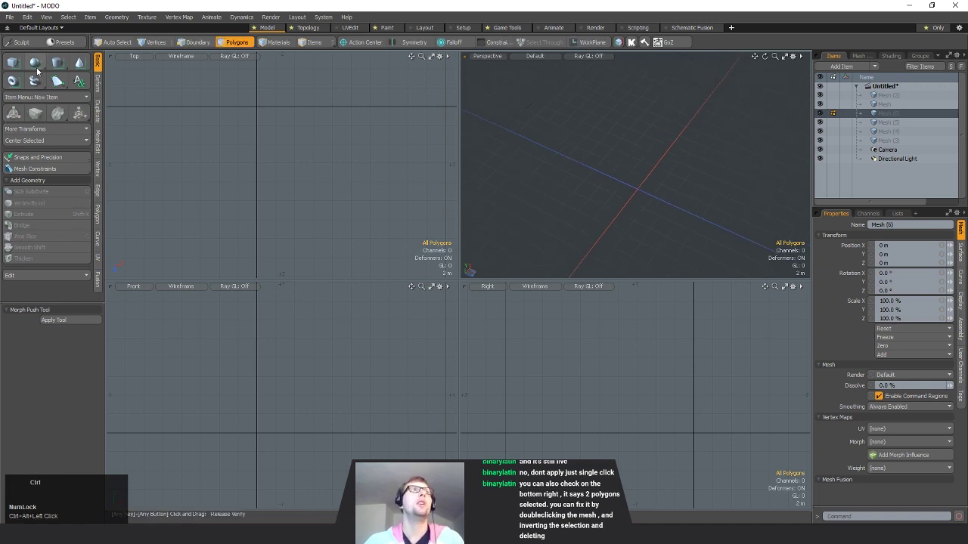
{"action": "left_click", "coordinate": [34, 62]}
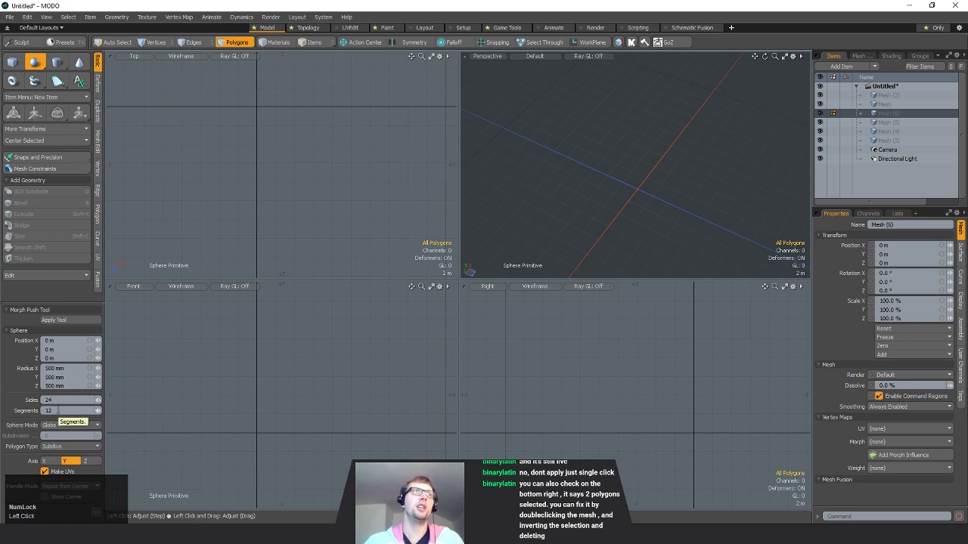
{"action": "left_click", "coordinate": [36, 64], "text": "ctrl"}
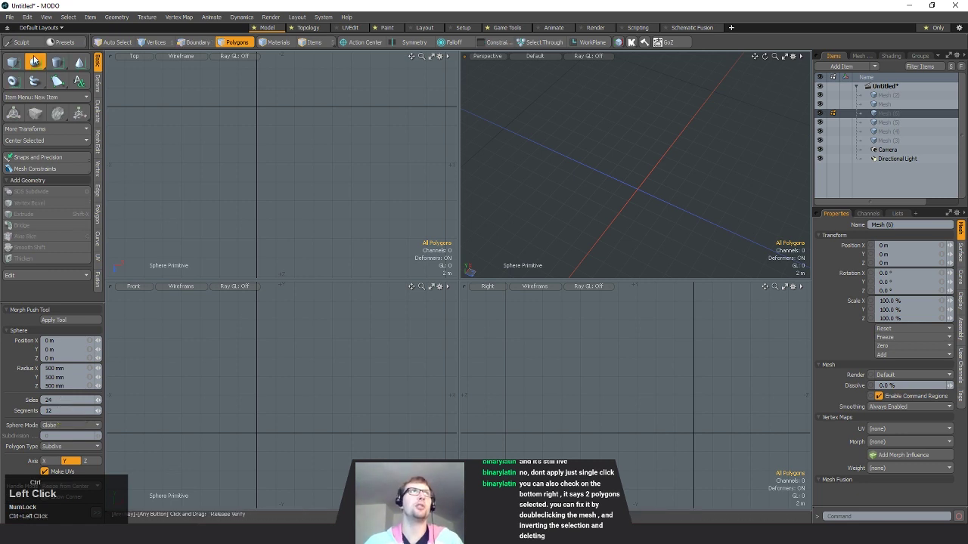
{"action": "key", "text": "shift+a"}
{"action": "left_click_drag", "start_coordinate": [679, 238], "coordinate": [608, 176], "text": "ctrl+alt"}
{"action": "mouse_move", "coordinate": [609, 177]}
{"action": "left_mouse_down", "text": "alt"}
{"action": "mouse_move", "coordinate": [761, 182]}
{"action": "mouse_move", "coordinate": [627, 178]}
{"action": "left_mouse_up", "text": "alt"}
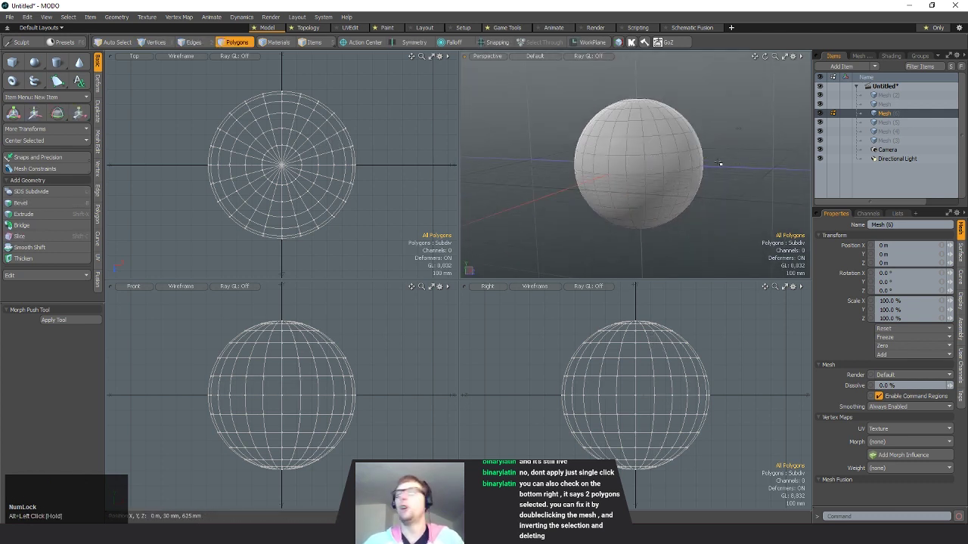
{"action": "double_click", "coordinate": [642, 158]}
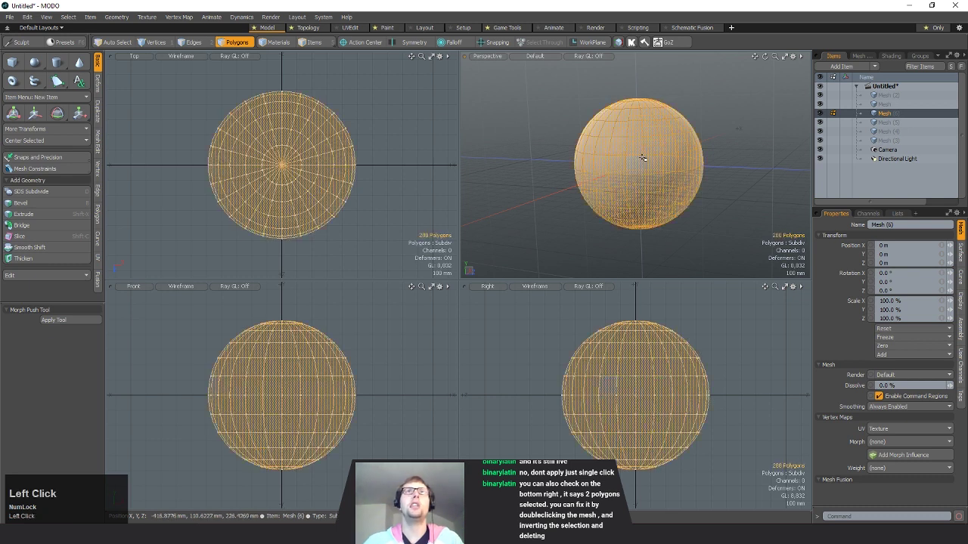
{"action": "key", "text": "Delete"}
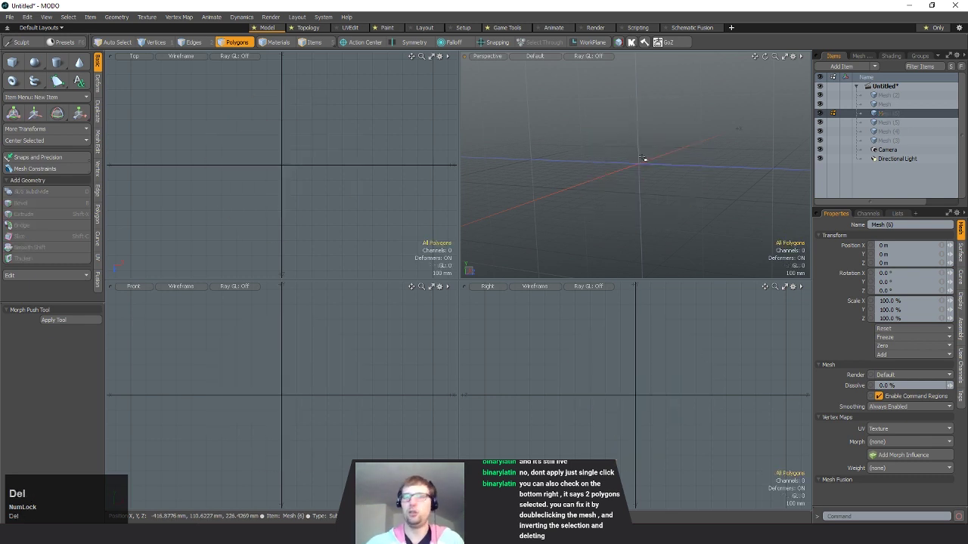
- Create a sphere with 500 mm radius, 12 sides and 12 segments in the emptied Mesh (6) item
{"action": "left_click", "coordinate": [34, 62]}
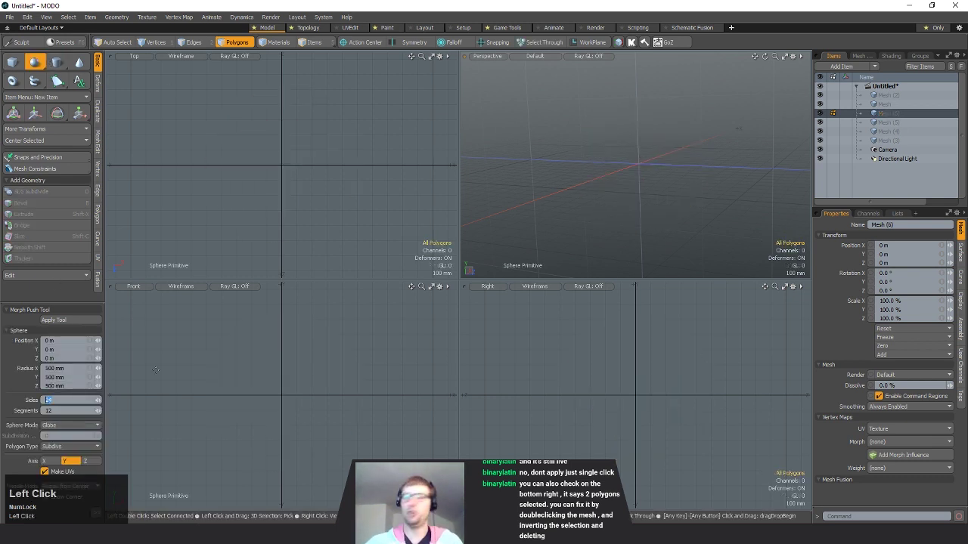
{"action": "left_click", "coordinate": [53, 320]}
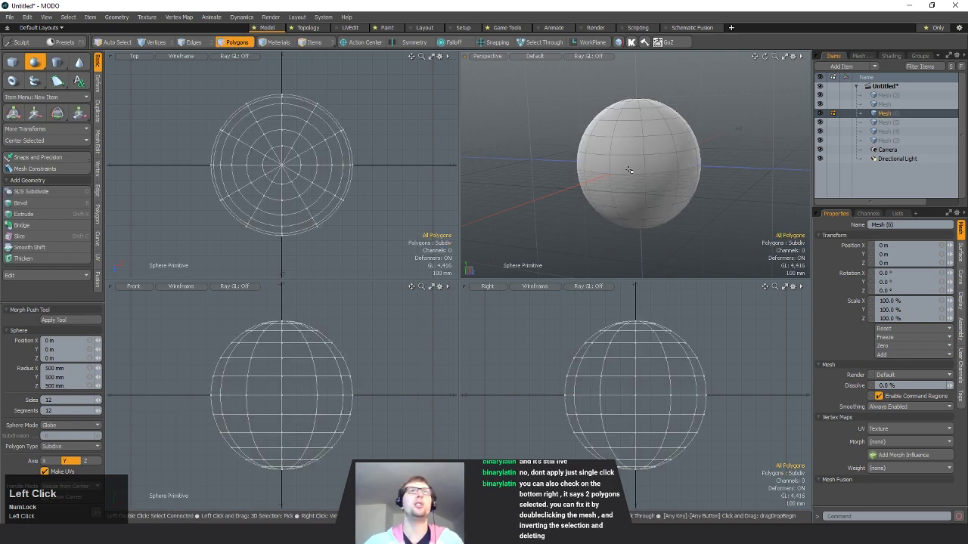
{"action": "left_click_drag", "start_coordinate": [629, 170], "coordinate": [446, 153], "text": "alt"}
{"action": "left_click", "coordinate": [728, 229]}
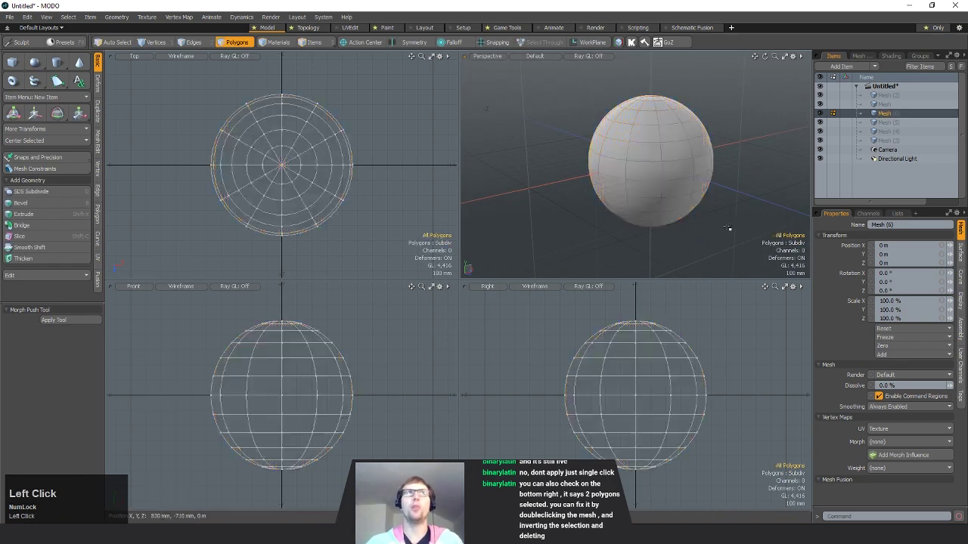
- Add a second sphere over the existing one in the same mesh, and delete all the polygons
{"action": "left_click", "coordinate": [35, 62]}
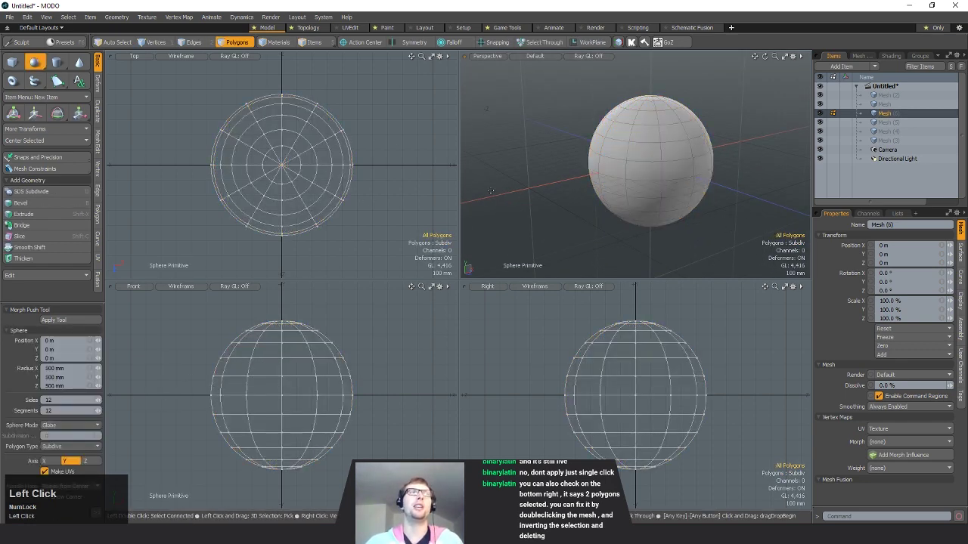
{"action": "key", "text": "space"}
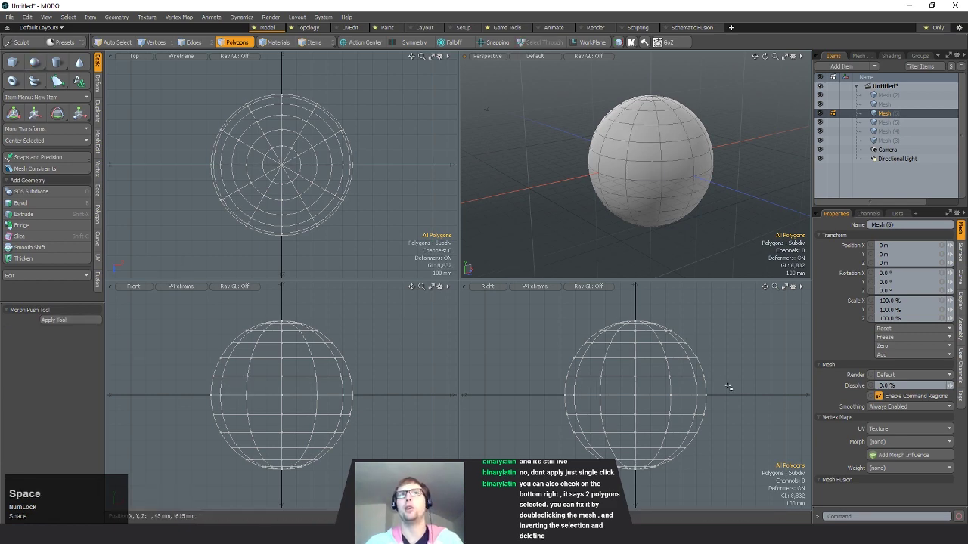
{"action": "mouse_move", "coordinate": [723, 339]}
{"action": "right_mouse_down"}
{"action": "mouse_move", "coordinate": [460, 390]}
{"action": "mouse_move", "coordinate": [864, 361]}
{"action": "right_mouse_up"}
{"action": "key", "text": "Delete"}
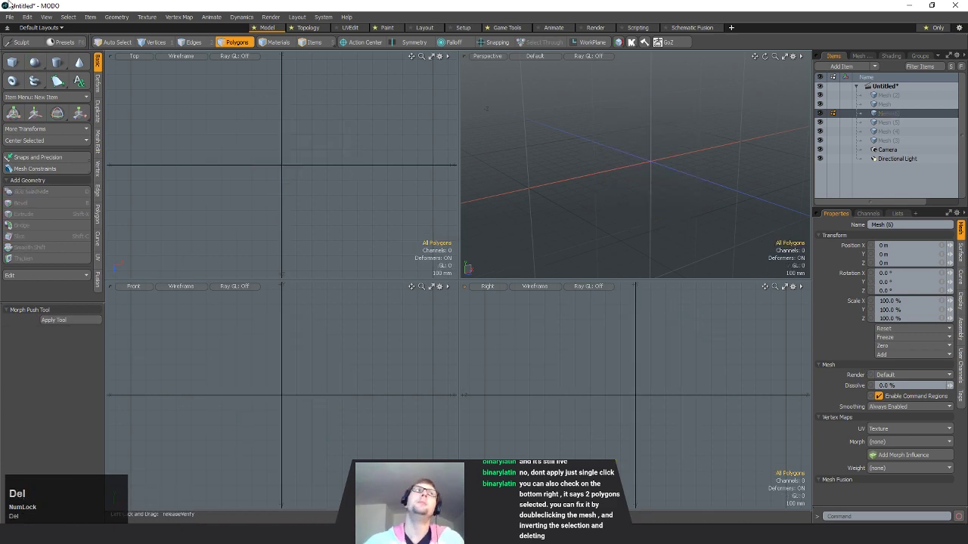
- Create a cylinder with 24 sides and 12 segments at the origin of Mesh (6), and delete all its polygons
{"action": "left_click", "coordinate": [57, 62]}
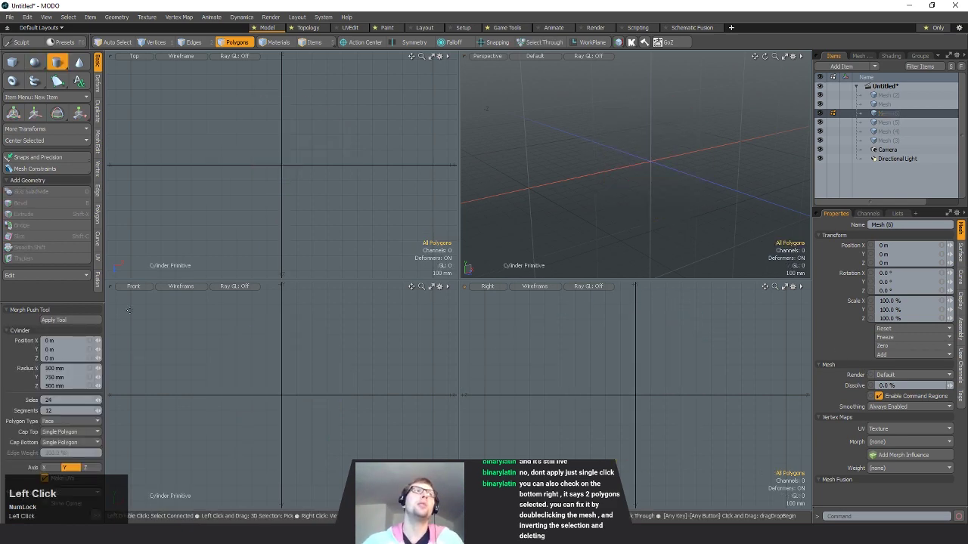
{"action": "left_click", "coordinate": [76, 319]}
{"action": "left_click_drag", "start_coordinate": [699, 204], "coordinate": [700, 221], "text": "ctrl+alt"}
{"action": "left_click_drag", "start_coordinate": [700, 220], "coordinate": [665, 219], "text": "alt"}
{"action": "key", "text": "space"}
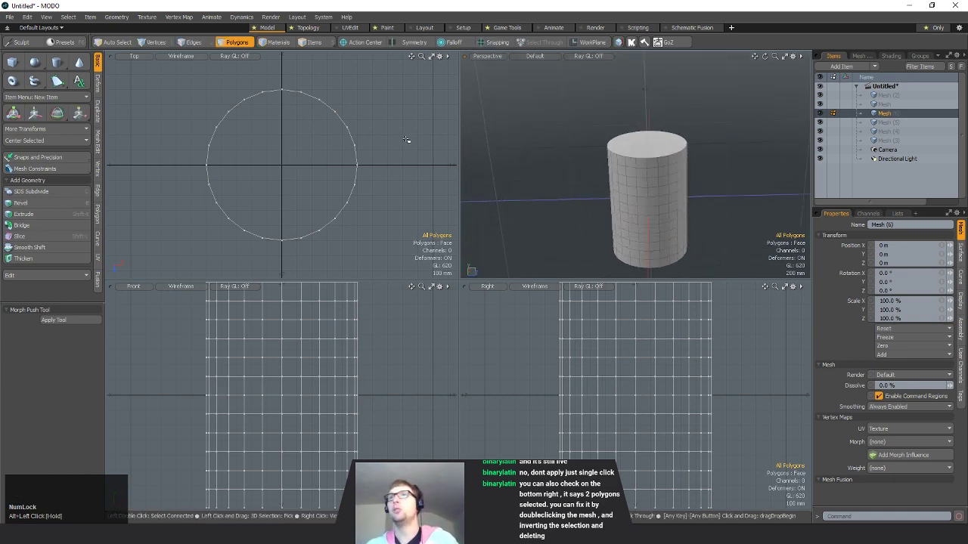
{"action": "mouse_move", "coordinate": [143, 114]}
{"action": "right_mouse_down"}
{"action": "mouse_move", "coordinate": [325, 66]}
{"action": "mouse_move", "coordinate": [350, 104]}
{"action": "right_mouse_up"}
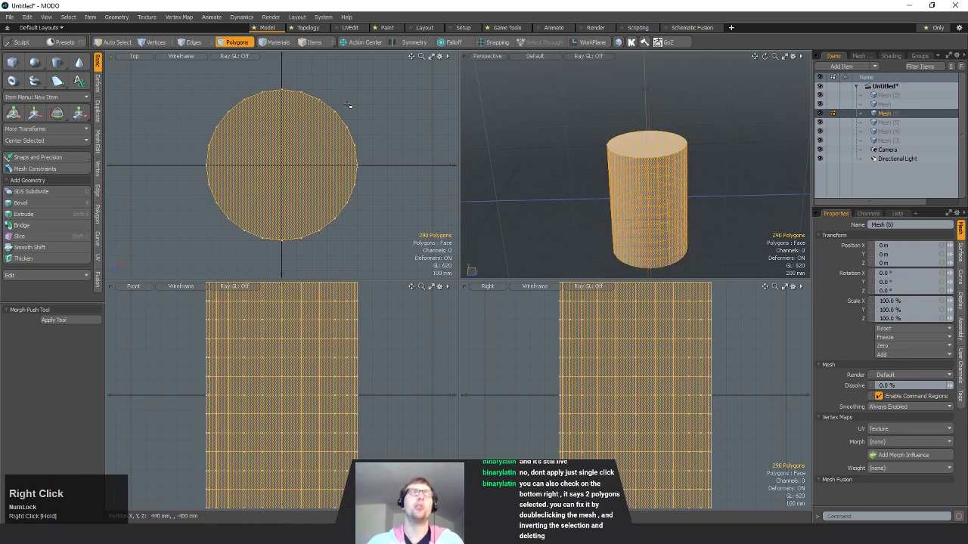
{"action": "key", "text": "Delete"}
- Create a cylinder with 12 sides and 1 segment at the origin, using radii of 500 mm in X and Z and 750 mm in Y
{"action": "left_click", "coordinate": [58, 64]}
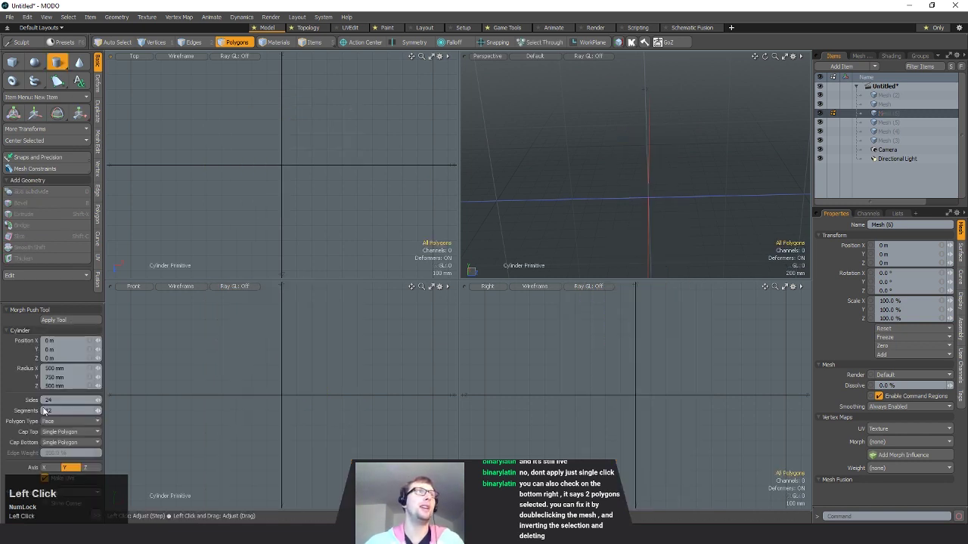
{"action": "key", "text": "Tab"}
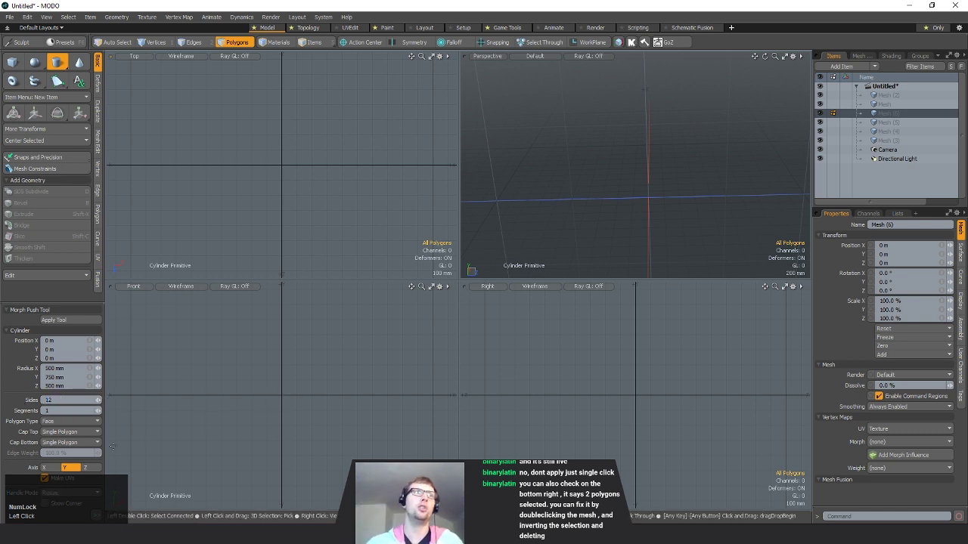
{"action": "left_click", "coordinate": [53, 320]}
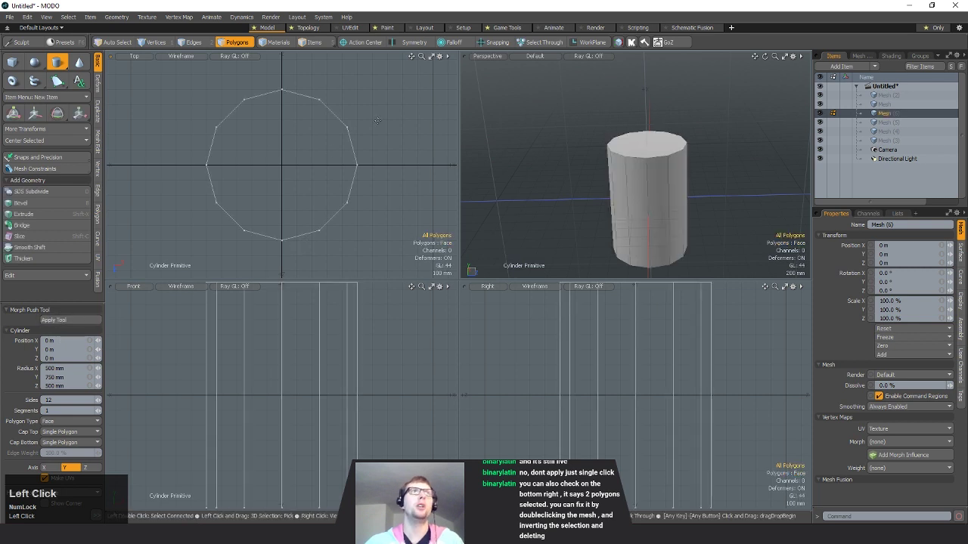
{"action": "mouse_move", "coordinate": [741, 210]}
{"action": "left_mouse_down", "text": "alt"}
{"action": "mouse_move", "coordinate": [568, 195]}
{"action": "mouse_move", "coordinate": [639, 221]}
{"action": "left_mouse_up", "text": "alt"}
{"action": "mouse_move", "coordinate": [656, 214]}
{"action": "left_mouse_down"}
{"action": "mouse_move", "coordinate": [598, 205]}
{"action": "mouse_move", "coordinate": [684, 217]}
{"action": "mouse_move", "coordinate": [701, 199]}
{"action": "left_mouse_up"}
{"action": "left_click", "coordinate": [712, 255]}
{"action": "left_click_drag", "start_coordinate": [712, 255], "coordinate": [698, 201], "text": "alt"}
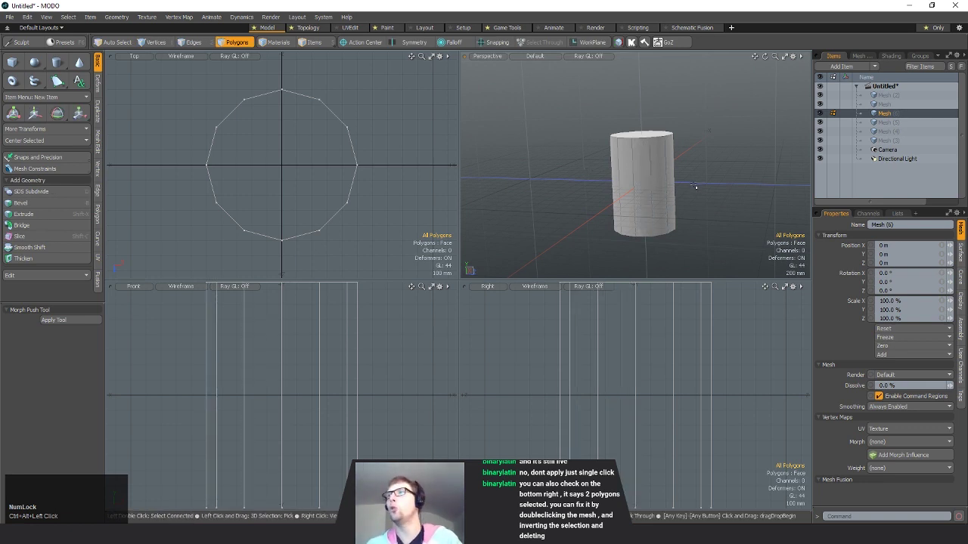
{"action": "left_click_drag", "start_coordinate": [694, 186], "coordinate": [660, 191], "text": "alt"}
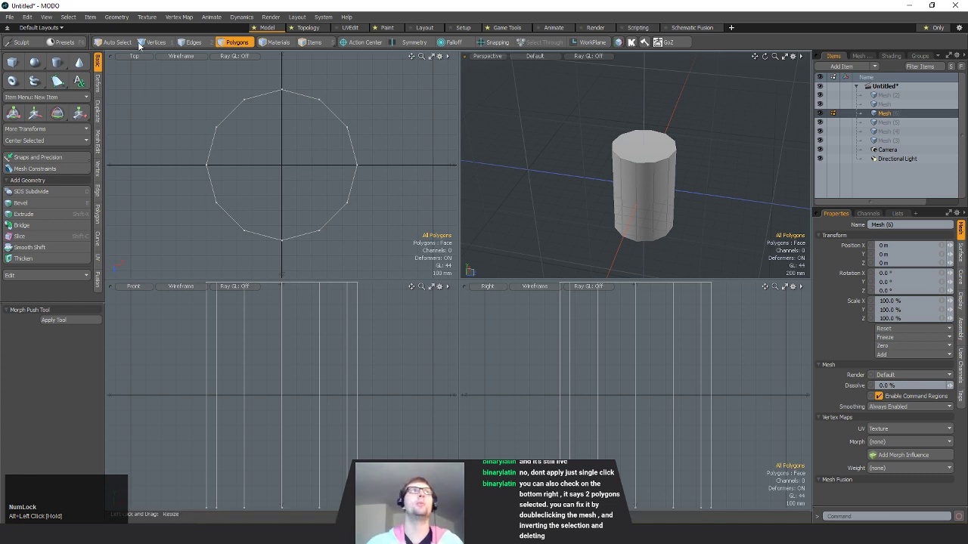
- Draw a four-sided polygon beside the cylinder in the Top view with the Pen tool
{"action": "key", "text": "ctrl"}
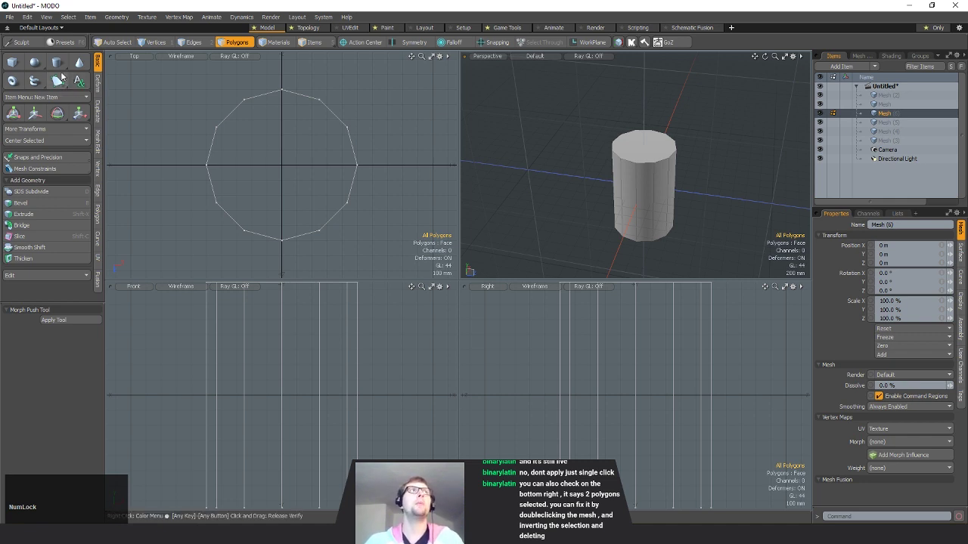
{"action": "left_click", "coordinate": [59, 80]}
{"action": "left_click_drag", "start_coordinate": [448, 153], "coordinate": [405, 103], "text": "alt"}
{"action": "scroll", "coordinate": [601, 235], "scroll_direction": "down", "scroll_amount": 3}
{"action": "left_click_drag", "start_coordinate": [600, 235], "coordinate": [278, 215], "text": "alt"}
{"action": "scroll", "coordinate": [380, 213], "scroll_direction": "down", "scroll_amount": 4}
{"action": "left_click_drag", "start_coordinate": [299, 163], "coordinate": [273, 167], "text": "alt"}
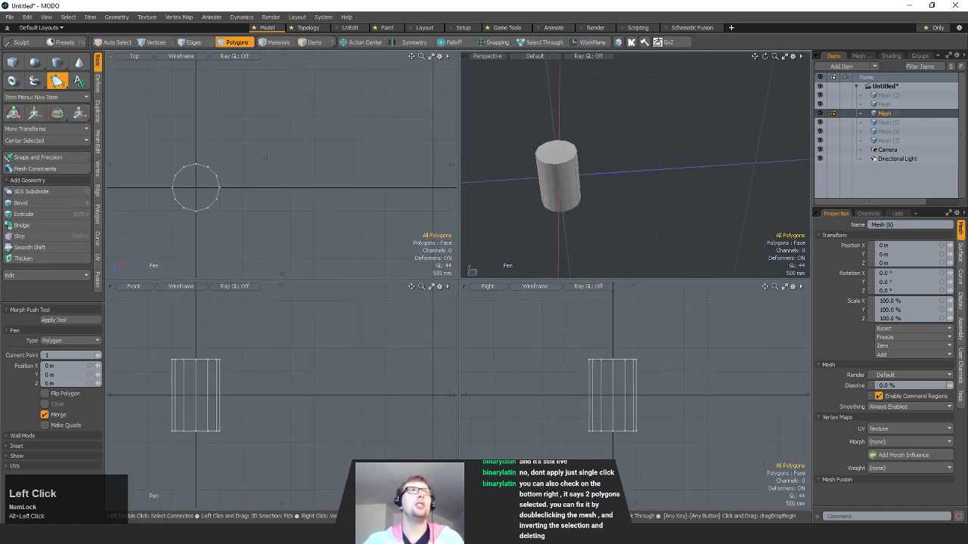
{"action": "left_click", "coordinate": [266, 162]}
{"action": "left_click", "coordinate": [299, 143]}
{"action": "left_click", "coordinate": [342, 205]}
{"action": "left_click", "coordinate": [294, 245]}
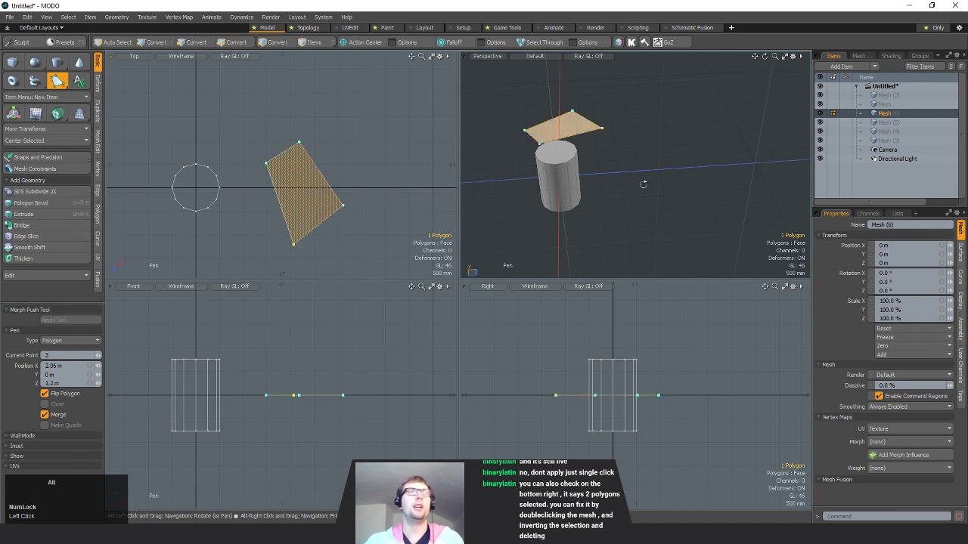
- Extend the pen polygon with six more points around the cylinder's side to form a ten-point outline
{"action": "left_click_drag", "start_coordinate": [643, 184], "coordinate": [658, 226], "text": "alt"}
{"action": "left_click", "coordinate": [273, 232]}
{"action": "left_click", "coordinate": [217, 266]}
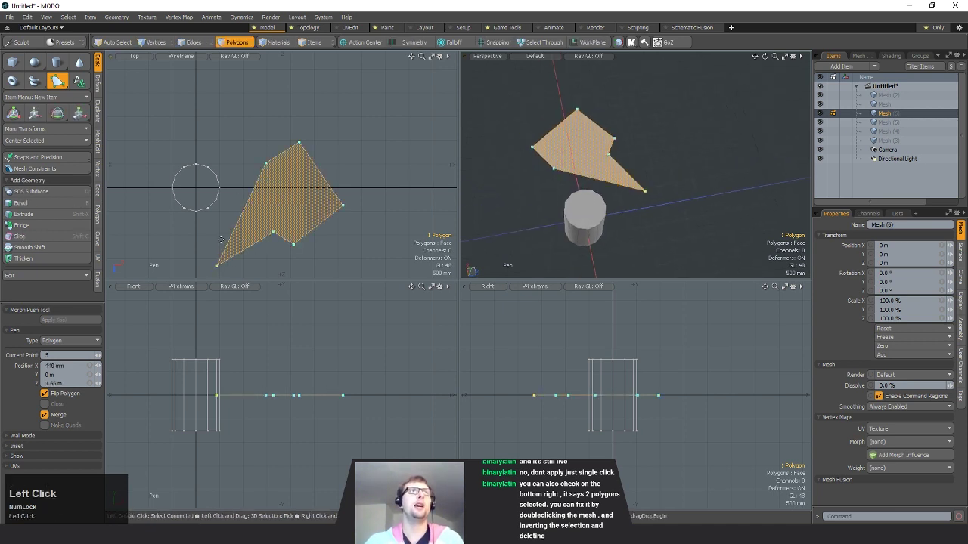
{"action": "left_click", "coordinate": [229, 206]}
{"action": "left_click", "coordinate": [229, 133]}
{"action": "left_click", "coordinate": [261, 106]}
{"action": "left_click", "coordinate": [333, 113]}
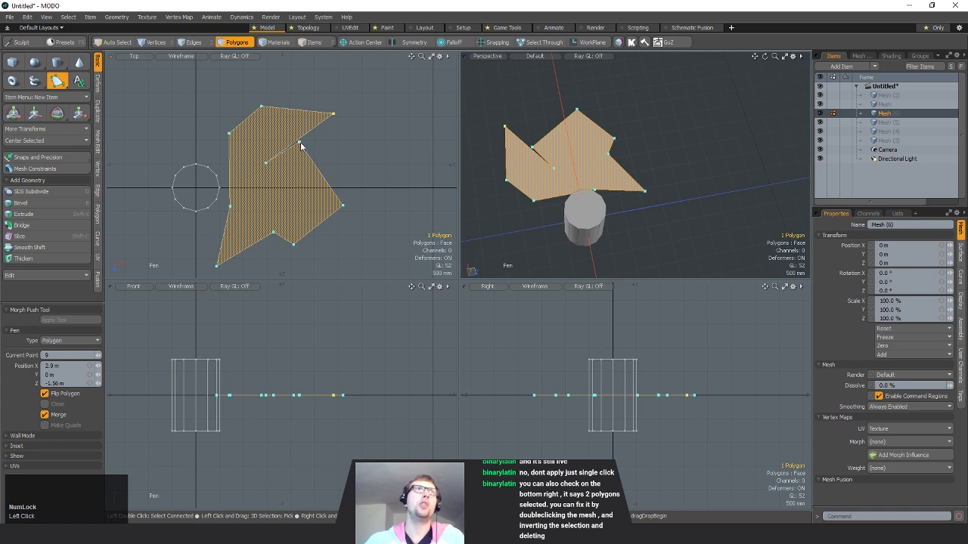
- Reposition four of the pen polygon's points, opening its upper end and forming a notch facing the cylinder
{"action": "left_click_drag", "start_coordinate": [300, 146], "coordinate": [371, 169]}
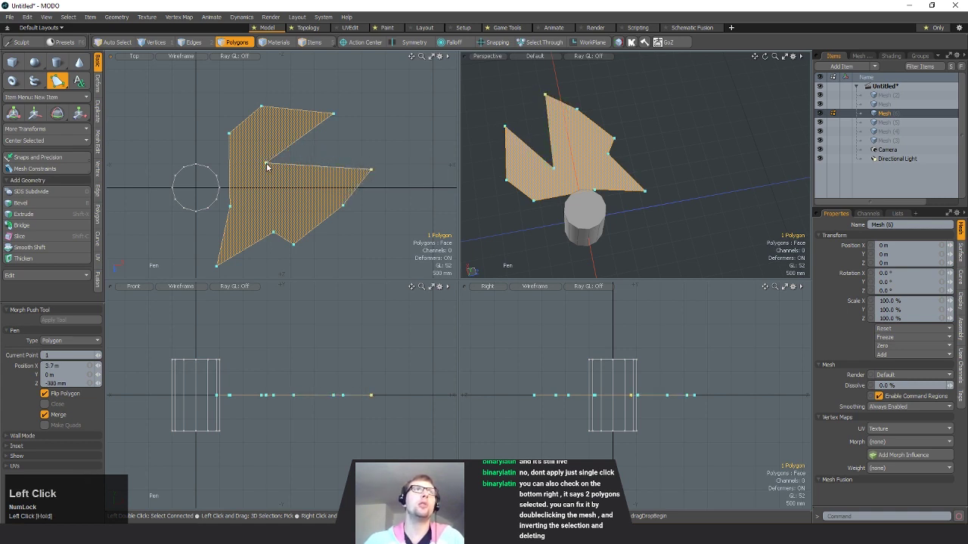
{"action": "left_click_drag", "start_coordinate": [266, 167], "coordinate": [373, 125]}
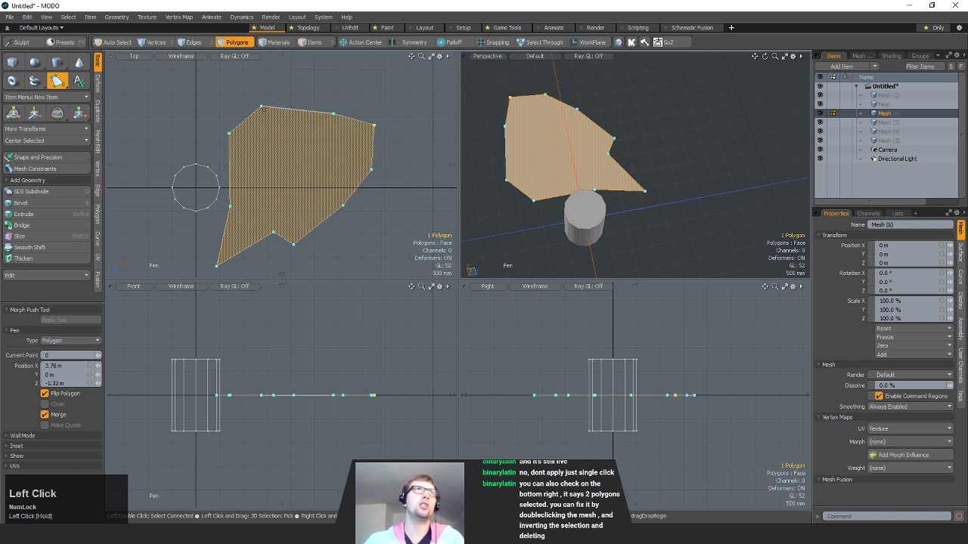
{"action": "mouse_move", "coordinate": [262, 109]}
{"action": "left_mouse_down"}
{"action": "mouse_move", "coordinate": [280, 80]}
{"action": "mouse_move", "coordinate": [273, 106]}
{"action": "left_mouse_up"}
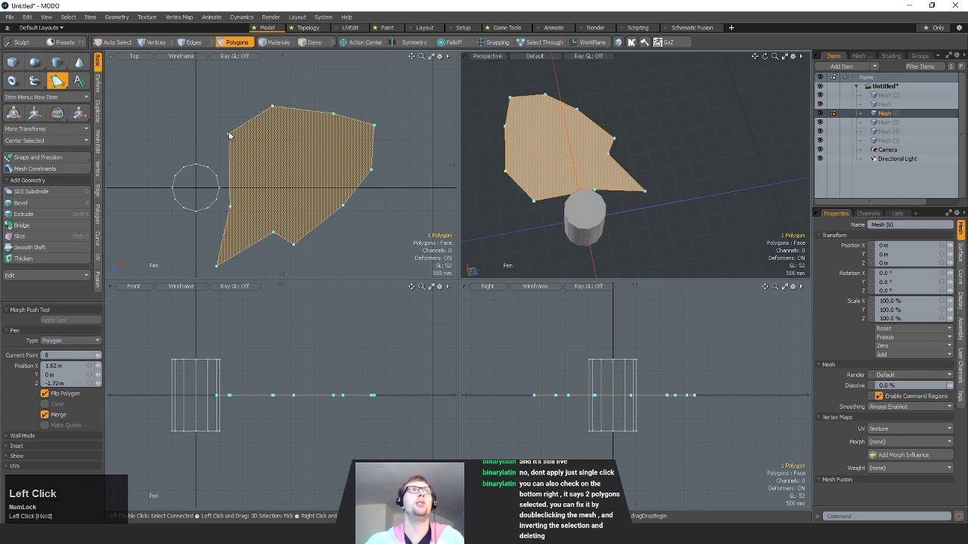
{"action": "left_click_drag", "start_coordinate": [229, 134], "coordinate": [288, 165]}
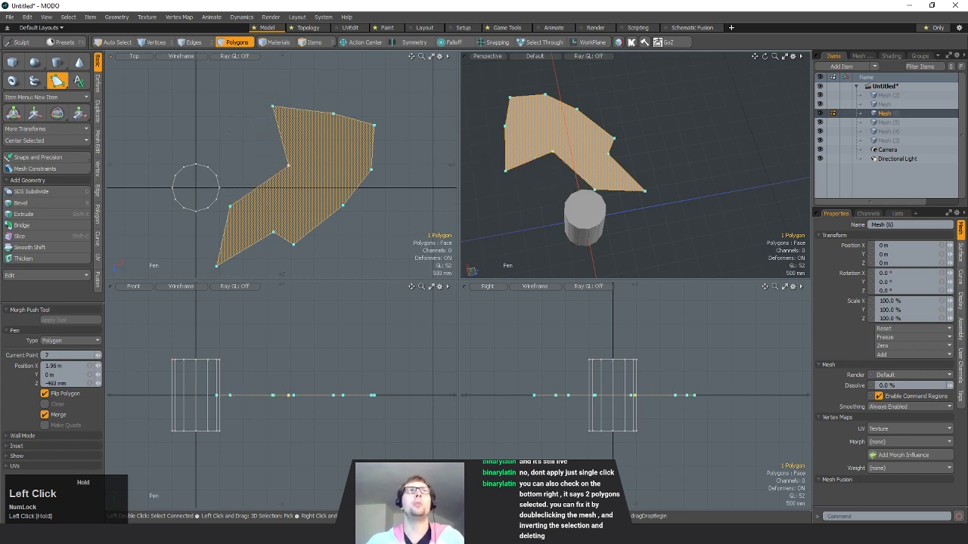
- Insert six more points along the polygon's outline, adjusting the one near its upper end, and finish the Pen tool
{"action": "left_click_drag", "start_coordinate": [364, 156], "coordinate": [400, 142], "text": "alt+shift"}
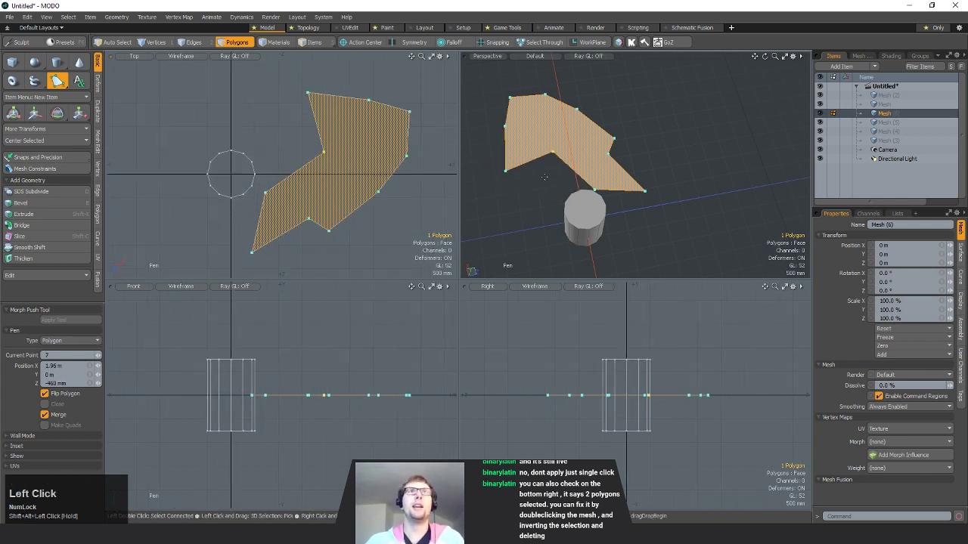
{"action": "left_click", "coordinate": [308, 141]}
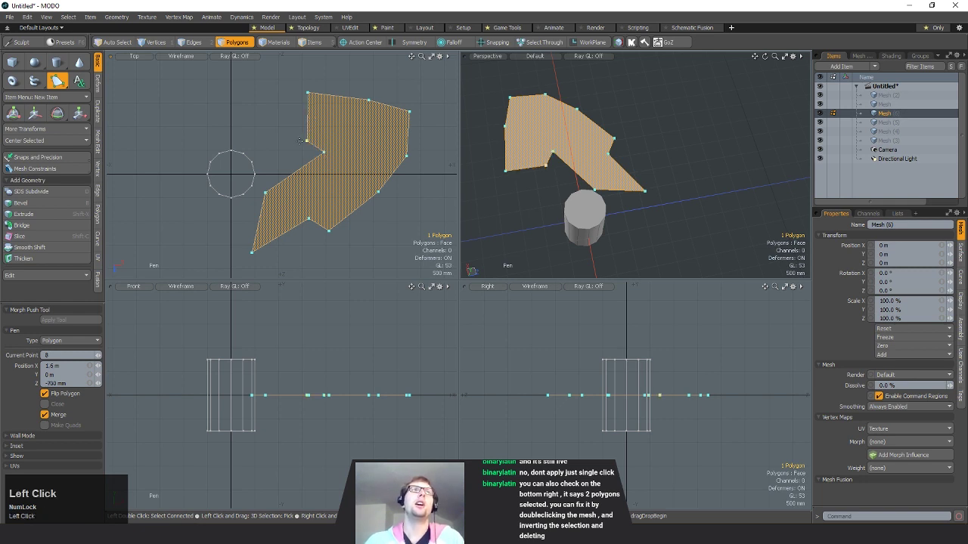
{"action": "left_click", "coordinate": [258, 119]}
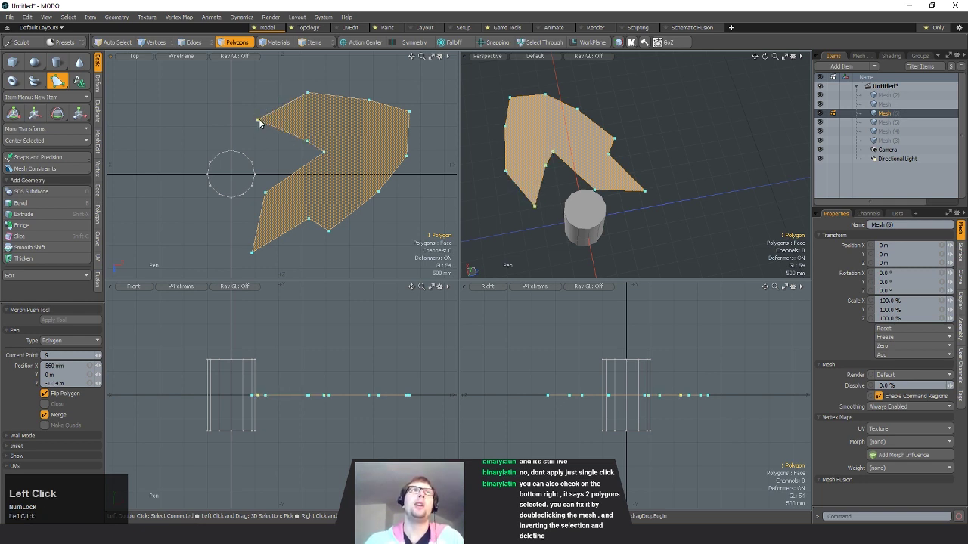
{"action": "left_click_drag", "start_coordinate": [260, 124], "coordinate": [298, 108]}
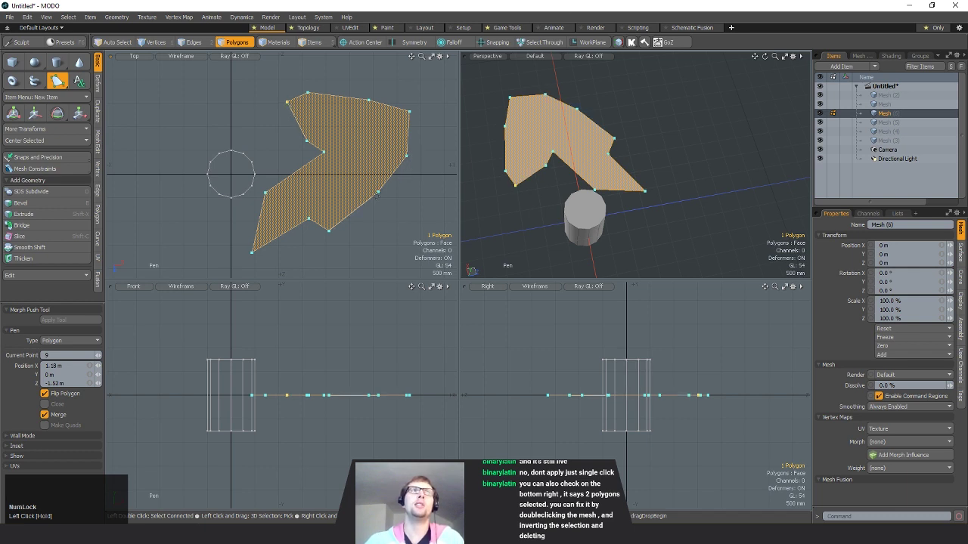
{"action": "left_click", "coordinate": [391, 233]}
{"action": "left_click", "coordinate": [378, 266]}
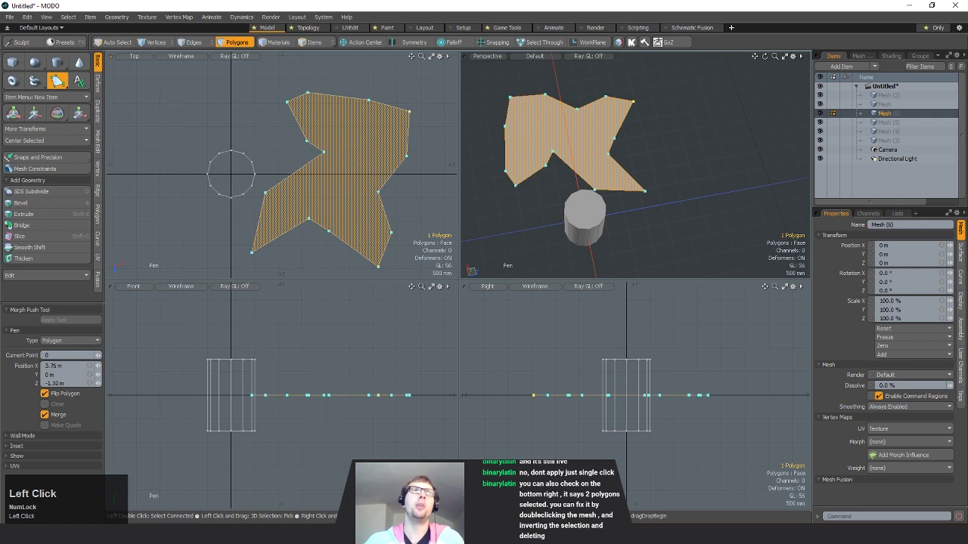
{"action": "left_click", "coordinate": [431, 114]}
{"action": "left_click", "coordinate": [436, 149]}
{"action": "left_click_drag", "start_coordinate": [645, 182], "coordinate": [684, 211], "text": "alt+shift"}
{"action": "key", "text": "space"}
- Move the two neighbouring vertices at the polygon's notch on the side away from the cylinder, one after the other
{"action": "left_click_drag", "start_coordinate": [340, 170], "coordinate": [258, 168], "text": "alt+shift"}
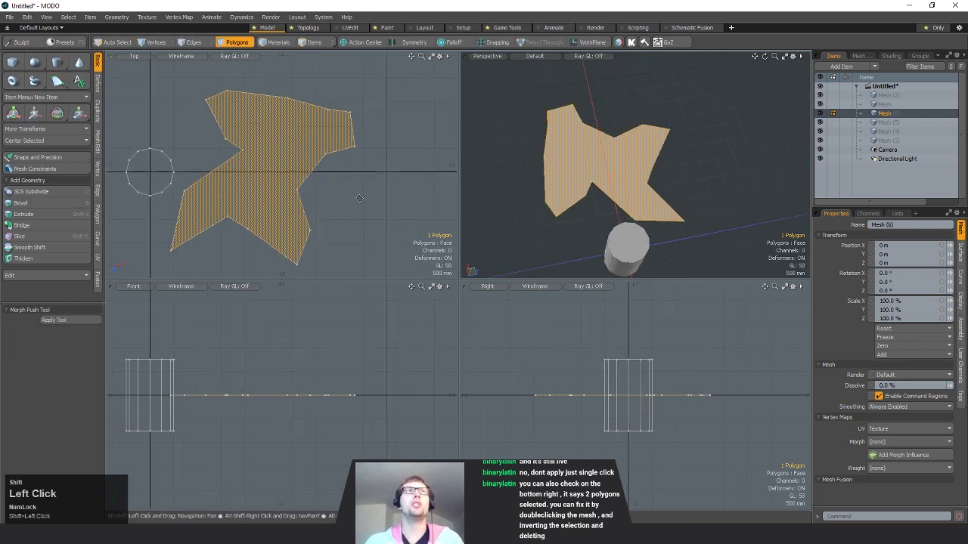
{"action": "left_click", "coordinate": [259, 168]}
{"action": "key", "text": "space"}
{"action": "right_click_drag", "start_coordinate": [334, 145], "coordinate": [320, 159]}
{"action": "key", "text": "w"}
{"action": "mouse_move", "coordinate": [331, 161]}
{"action": "left_mouse_down"}
{"action": "mouse_move", "coordinate": [358, 201]}
{"action": "mouse_move", "coordinate": [335, 166]}
{"action": "left_mouse_up"}
{"action": "key", "text": "space"}
{"action": "right_click_drag", "start_coordinate": [360, 137], "coordinate": [353, 154]}
{"action": "key", "text": "w"}
{"action": "mouse_move", "coordinate": [395, 161]}
{"action": "left_mouse_down"}
{"action": "mouse_move", "coordinate": [435, 125]}
{"action": "mouse_move", "coordinate": [403, 188]}
{"action": "left_mouse_up"}
{"action": "key", "text": "space"}
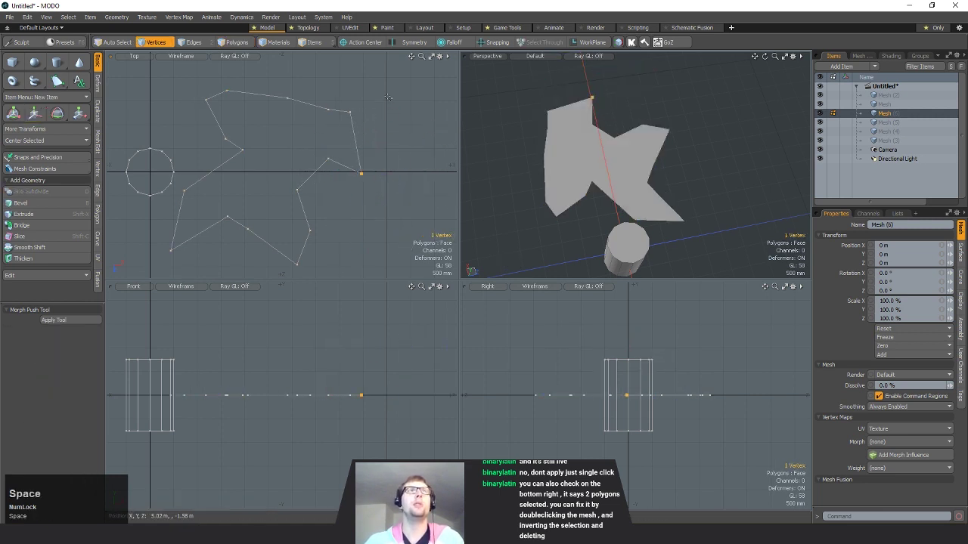
- Move the polygon's far upper corner vertex outward and raise the adjacent vertex on its upper edge
{"action": "right_click_drag", "start_coordinate": [356, 102], "coordinate": [350, 123]}
{"action": "key", "text": "w"}
{"action": "left_click_drag", "start_coordinate": [374, 134], "coordinate": [412, 95]}
{"action": "key", "text": "space"}
{"action": "mouse_move", "coordinate": [335, 98]}
{"action": "right_mouse_down"}
{"action": "mouse_move", "coordinate": [333, 121]}
{"action": "mouse_move", "coordinate": [337, 113]}
{"action": "right_mouse_up"}
{"action": "key", "text": "w"}
{"action": "left_click_drag", "start_coordinate": [375, 125], "coordinate": [374, 103]}
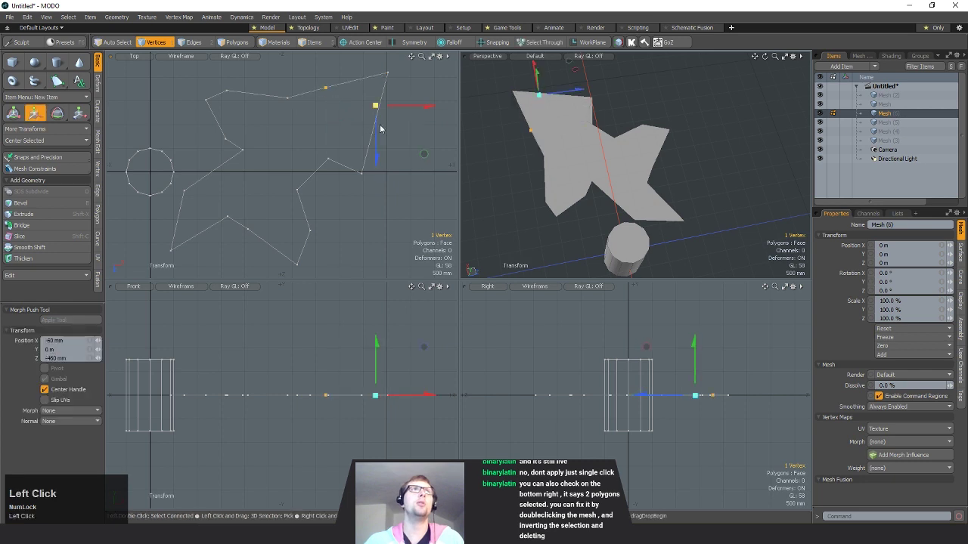
{"action": "key", "text": "space"}
- Select the edge in the middle of the polygon's upper outline and shift it slightly
{"action": "key", "text": "space"}
{"action": "right_click_drag", "start_coordinate": [310, 81], "coordinate": [308, 104]}
{"action": "key", "text": "w"}
{"action": "mouse_move", "coordinate": [348, 127]}
{"action": "left_mouse_down"}
{"action": "mouse_move", "coordinate": [341, 108]}
{"action": "mouse_move", "coordinate": [352, 118]}
{"action": "left_mouse_up"}
{"action": "key", "text": "space"}
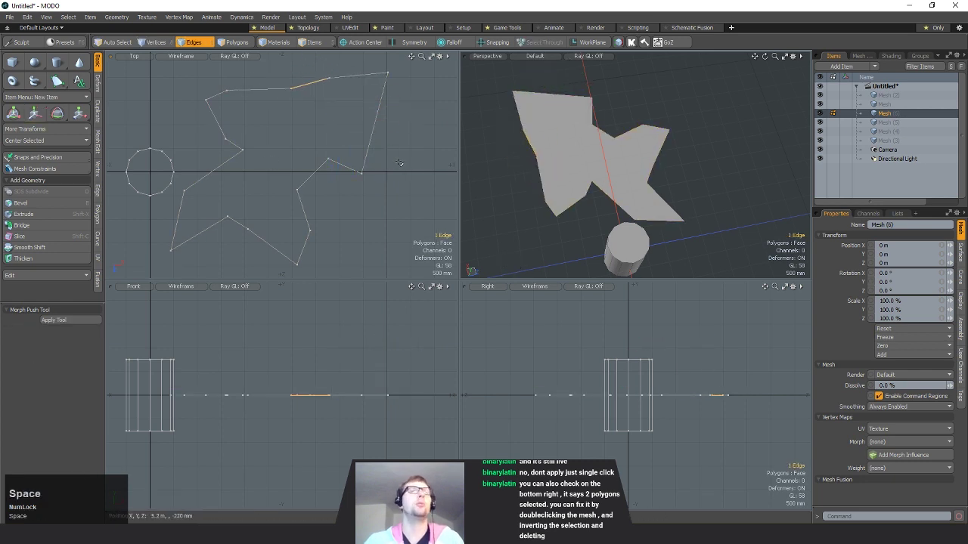
- Select the pen-drawn polygon, check its shape in the perspective view, and delete it
{"action": "key", "text": "space"}
{"action": "key", "text": "space"}
{"action": "left_click_drag", "start_coordinate": [604, 139], "coordinate": [604, 159], "text": "alt"}
{"action": "key", "text": "space"}
{"action": "key", "text": "space"}
{"action": "left_click", "coordinate": [604, 139]}
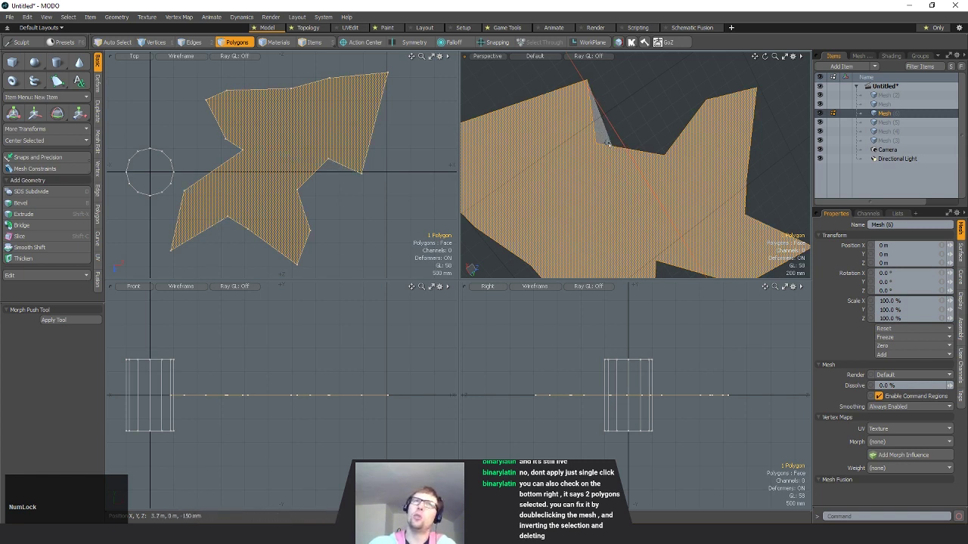
{"action": "left_click_drag", "start_coordinate": [606, 217], "coordinate": [695, 169], "text": "alt"}
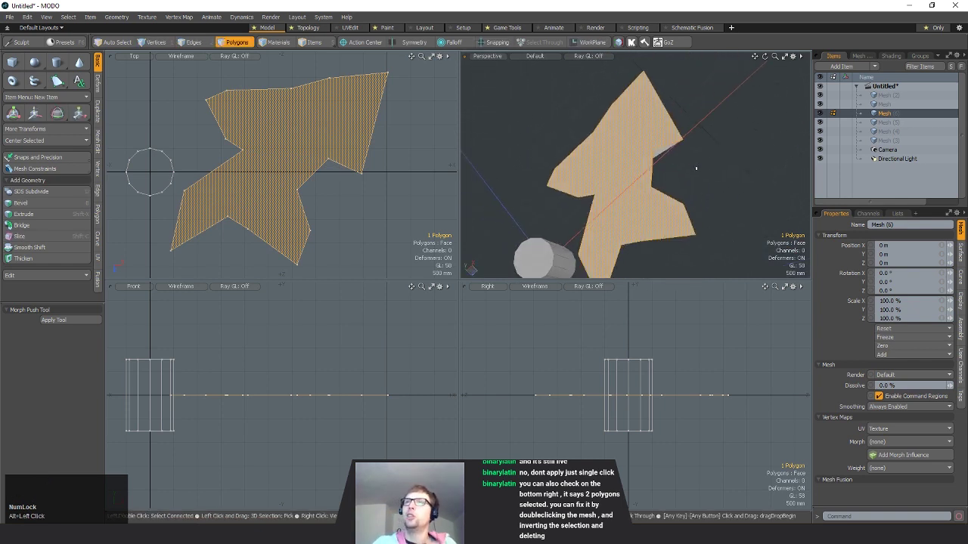
{"action": "key", "text": "Delete"}
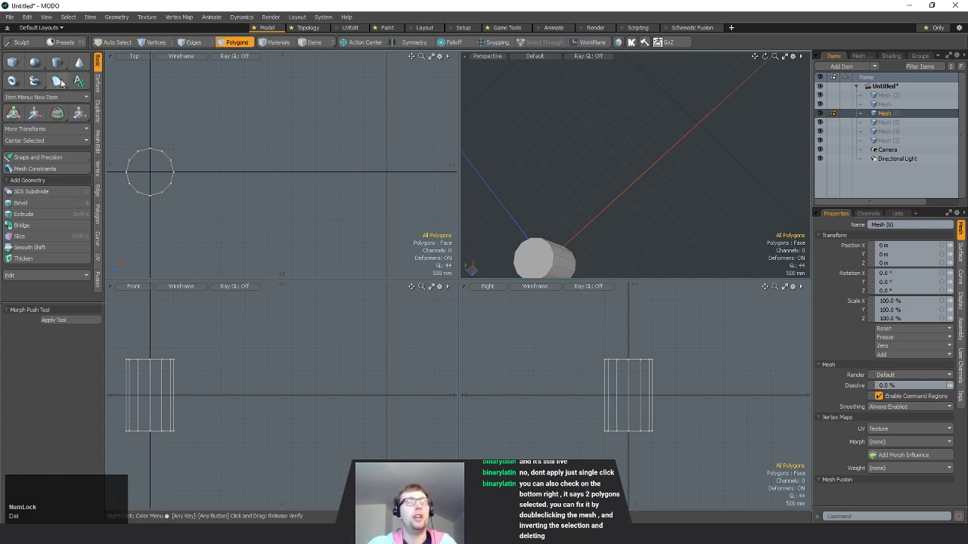
- Draw an open, winding curve of nine points around the cylinder in the Top view with the Curve tool
{"action": "mouse_move", "coordinate": [61, 83]}
{"action": "left_mouse_down"}
{"action": "mouse_move", "coordinate": [75, 89]}
{"action": "mouse_move", "coordinate": [75, 149]}
{"action": "mouse_move", "coordinate": [78, 97]}
{"action": "left_mouse_up"}
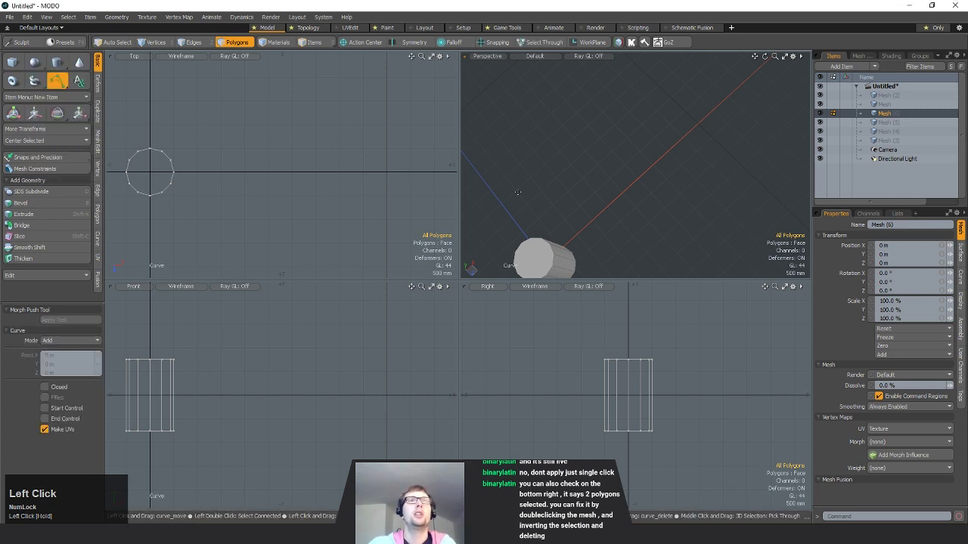
{"action": "left_click_drag", "start_coordinate": [239, 182], "coordinate": [292, 198], "text": "alt+shift"}
{"action": "scroll", "coordinate": [289, 181], "scroll_direction": "down", "scroll_amount": 2}
{"action": "left_click", "coordinate": [224, 150]}
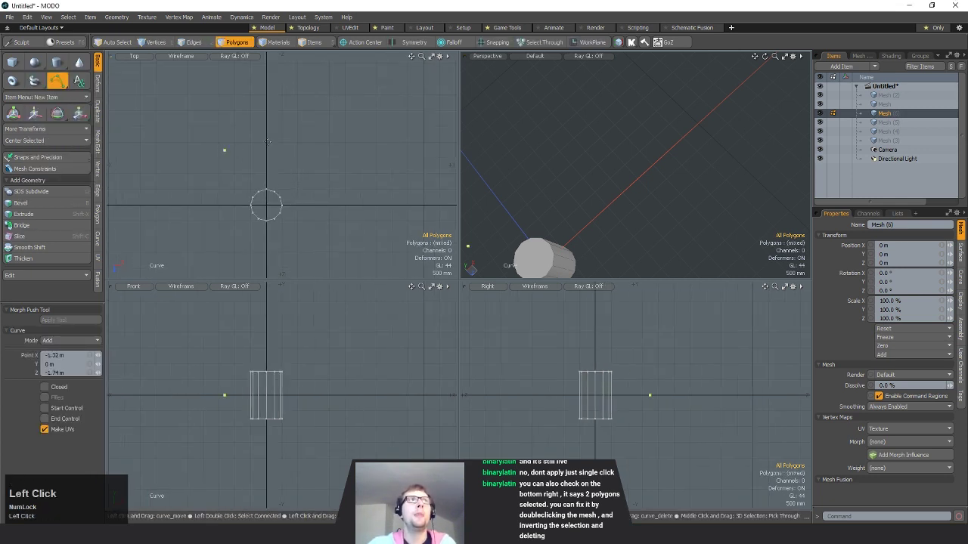
{"action": "left_click", "coordinate": [293, 131]}
{"action": "left_click", "coordinate": [309, 186]}
{"action": "left_click", "coordinate": [325, 261]}
{"action": "left_click", "coordinate": [380, 217]}
{"action": "left_click", "coordinate": [346, 147]}
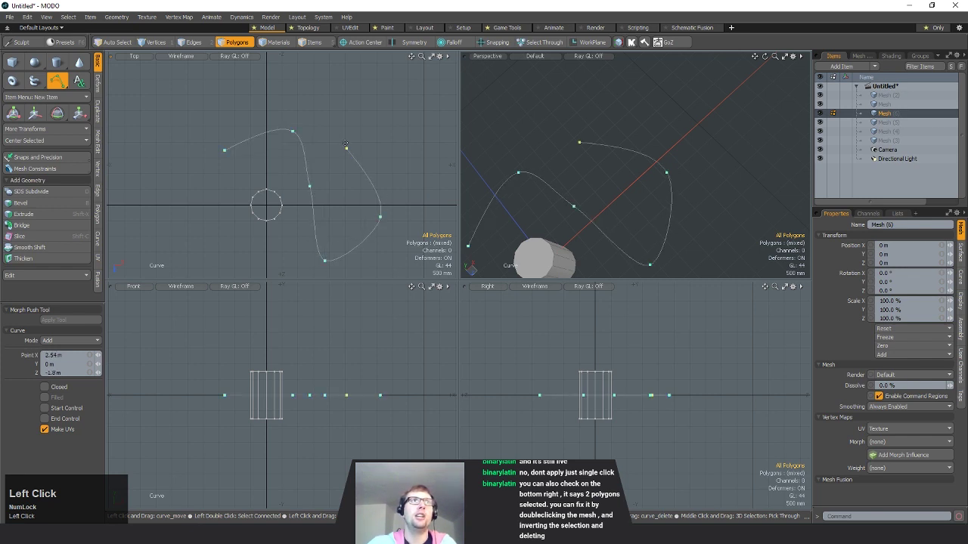
{"action": "left_click", "coordinate": [344, 92]}
{"action": "left_click", "coordinate": [390, 142]}
{"action": "left_click", "coordinate": [429, 201]}
{"action": "left_click_drag", "start_coordinate": [640, 217], "coordinate": [687, 208], "text": "alt"}
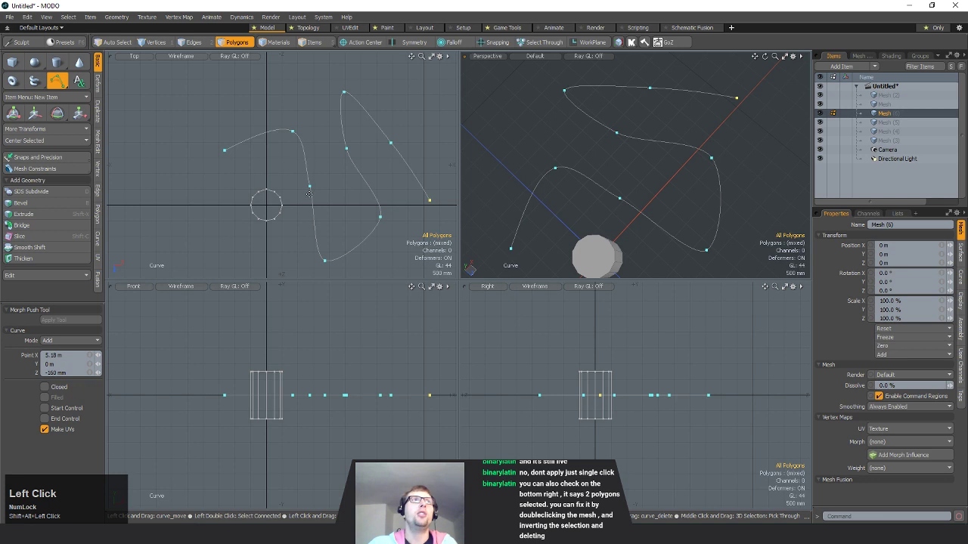
- Reshape the curve's bends by moving several points and adding two new ones, and finish the Curve tool
{"action": "left_click_drag", "start_coordinate": [309, 186], "coordinate": [284, 120]}
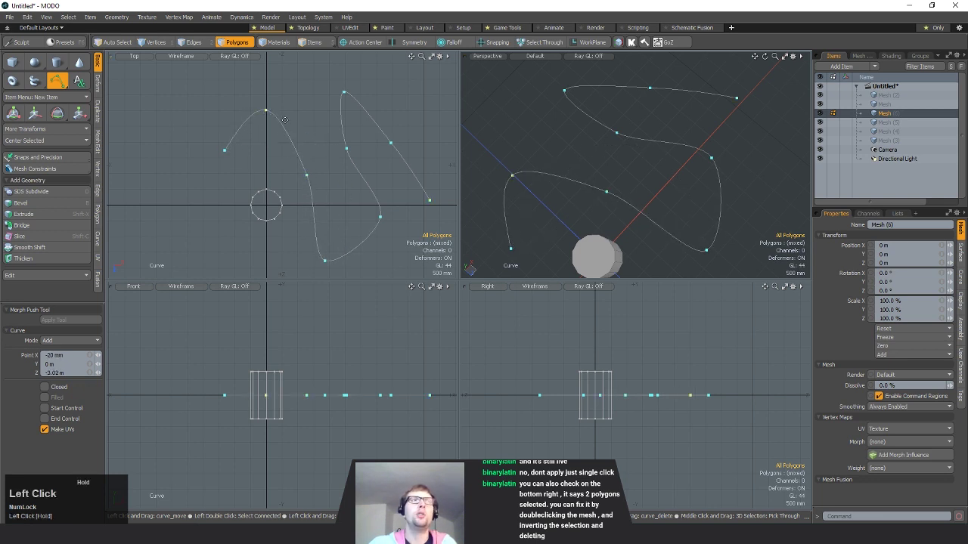
{"action": "mouse_move", "coordinate": [346, 150]}
{"action": "left_mouse_down"}
{"action": "mouse_move", "coordinate": [360, 199]}
{"action": "mouse_move", "coordinate": [347, 142]}
{"action": "left_mouse_up"}
{"action": "left_click_drag", "start_coordinate": [322, 106], "coordinate": [357, 99]}
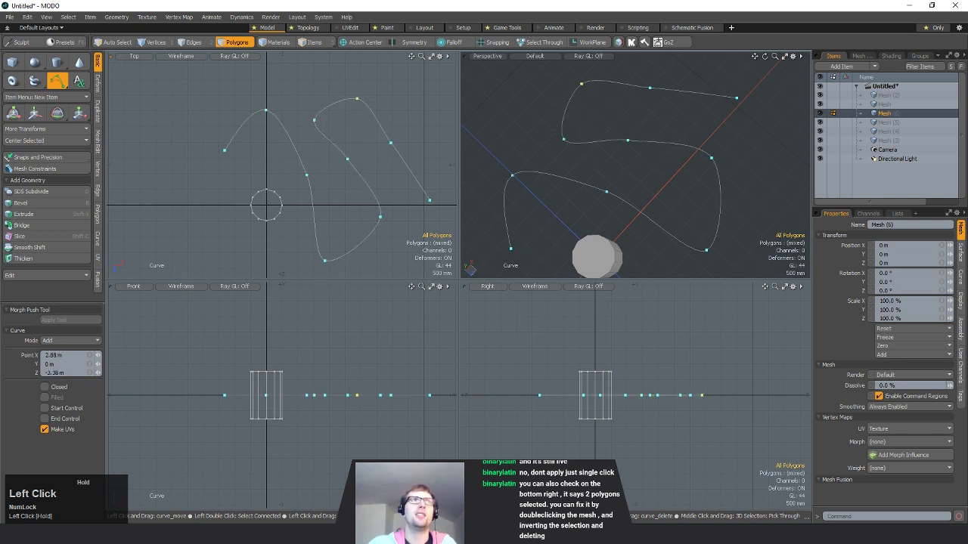
{"action": "left_click_drag", "start_coordinate": [326, 265], "coordinate": [342, 242]}
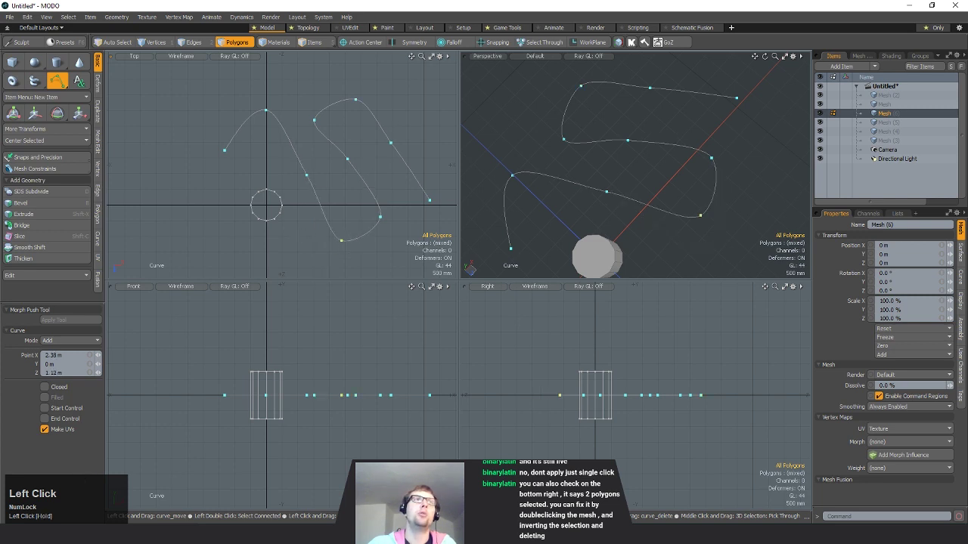
{"action": "mouse_move", "coordinate": [745, 189]}
{"action": "left_mouse_down"}
{"action": "mouse_move", "coordinate": [758, 189]}
{"action": "mouse_move", "coordinate": [743, 180]}
{"action": "left_mouse_up"}
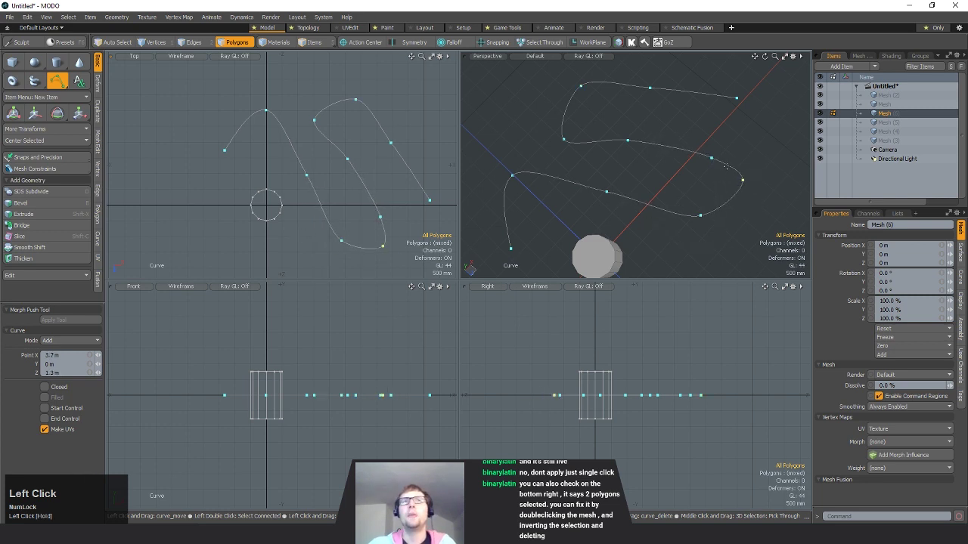
{"action": "key", "text": "space"}
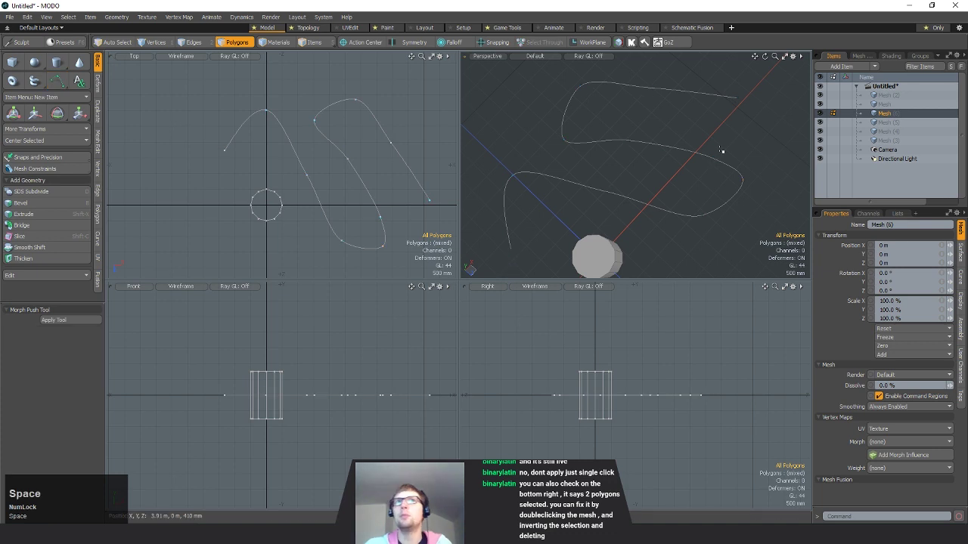
- Select the curve vertex above its lowest bend and move it 620 mm in X and -400 mm in Z
{"action": "key", "text": "space"}
{"action": "key", "text": "space"}
{"action": "key", "text": "space"}
{"action": "key", "text": "space"}
{"action": "mouse_move", "coordinate": [703, 136]}
{"action": "right_mouse_down"}
{"action": "mouse_move", "coordinate": [688, 156]}
{"action": "mouse_move", "coordinate": [713, 149]}
{"action": "right_mouse_up"}
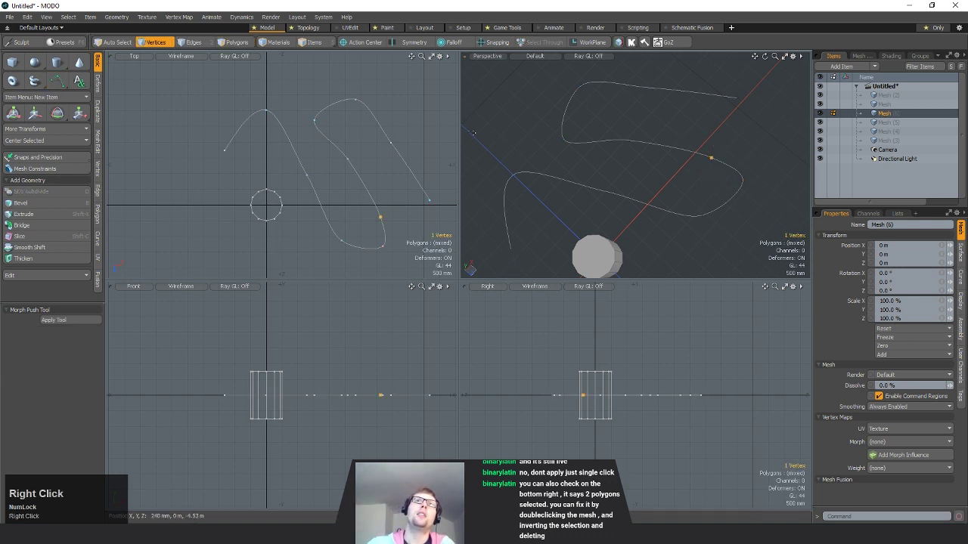
{"action": "key", "text": "w"}
{"action": "left_click_drag", "start_coordinate": [413, 205], "coordinate": [350, 168], "text": "alt+shift"}
{"action": "left_click_drag", "start_coordinate": [341, 211], "coordinate": [361, 199]}
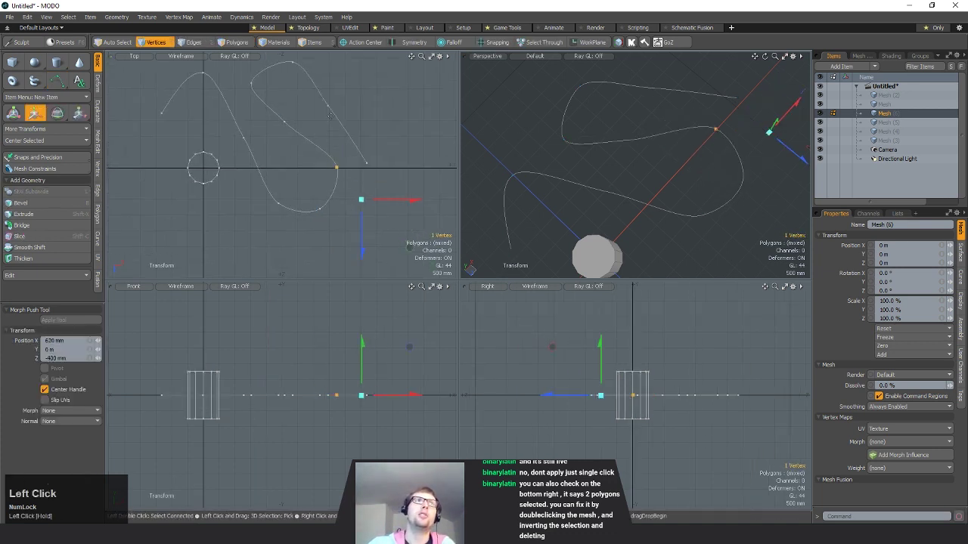
{"action": "key", "text": "space"}
- Move the curve's second-to-last vertex outward, and its end vertex 1.88 m in X and -800 mm in Z
{"action": "left_click", "coordinate": [328, 105]}
{"action": "key", "text": "w"}
{"action": "left_click_drag", "start_coordinate": [377, 127], "coordinate": [410, 101]}
{"action": "key", "text": "space"}
{"action": "left_click", "coordinate": [367, 162]}
{"action": "key", "text": "w"}
{"action": "left_click_drag", "start_coordinate": [412, 195], "coordinate": [471, 170]}
{"action": "key", "text": "space"}
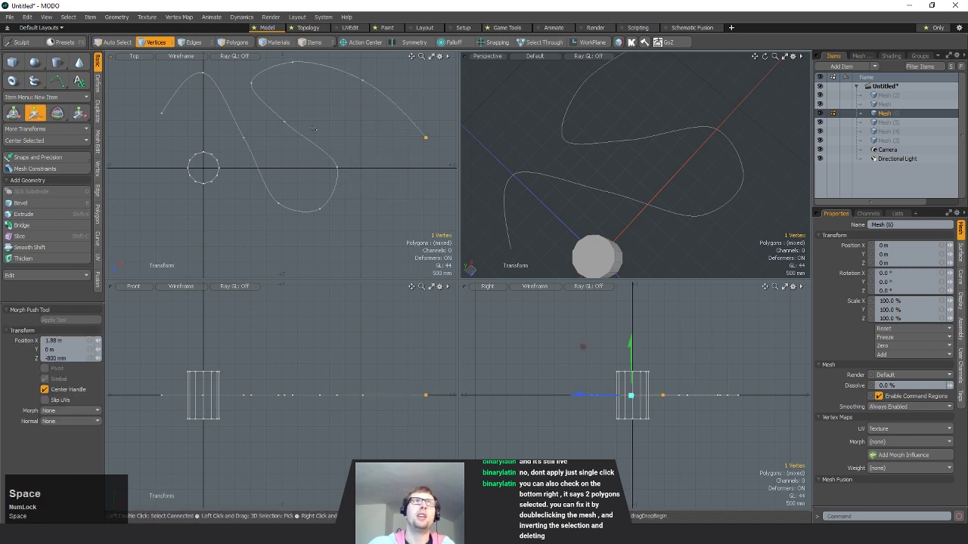
- Move the inner curve vertex between the upper loop and the cylinder-level bend toward the X axis
{"action": "left_click", "coordinate": [284, 122]}
{"action": "key", "text": "w"}
{"action": "left_click_drag", "start_coordinate": [325, 154], "coordinate": [329, 186]}
{"action": "key", "text": "space"}
- Move the curve vertex nearest the cylinder about 23 m in Y and 5 m in Z
{"action": "mouse_move", "coordinate": [601, 187]}
{"action": "right_mouse_down"}
{"action": "mouse_move", "coordinate": [605, 199]}
{"action": "mouse_move", "coordinate": [611, 189]}
{"action": "right_mouse_up"}
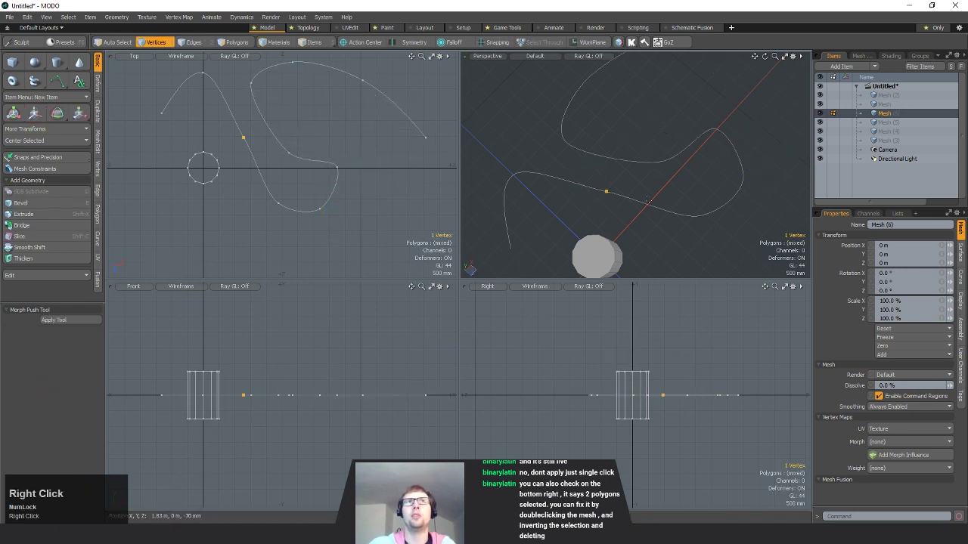
{"action": "key", "text": "w"}
{"action": "left_click_drag", "start_coordinate": [606, 191], "coordinate": [6, 6]}
{"action": "left_click", "coordinate": [6, 6]}
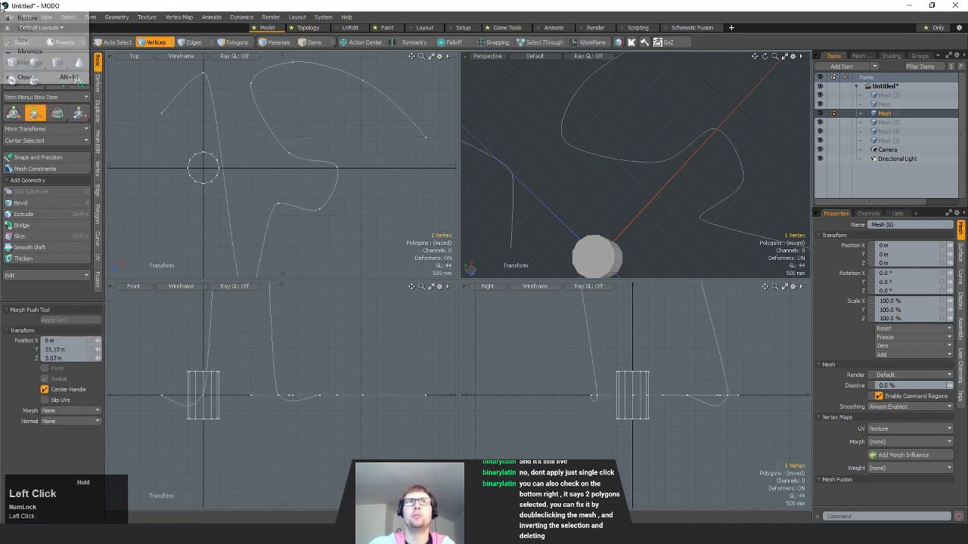
- Undo the last curve vertex moves and select the whole curve as a polygon
{"action": "left_click", "coordinate": [522, 131]}
{"action": "key", "text": "ctrl+z"}
{"action": "key", "text": "ctrl+z"}
{"action": "key", "text": "space"}
{"action": "key", "text": "space"}
{"action": "left_click", "coordinate": [645, 209]}
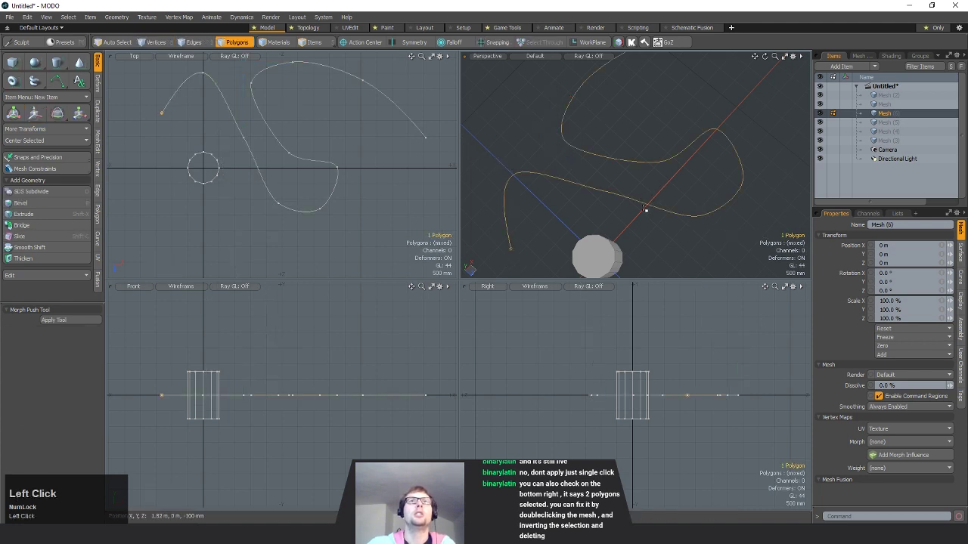
- Select the curve's edge segment on the long slope beside the cylinder and shift it slightly in X and Z
{"action": "double_click", "coordinate": [644, 208]}
{"action": "key", "text": "space"}
{"action": "key", "text": "space"}
{"action": "left_click", "coordinate": [647, 206]}
{"action": "key", "text": "space"}
{"action": "left_click", "coordinate": [648, 208]}
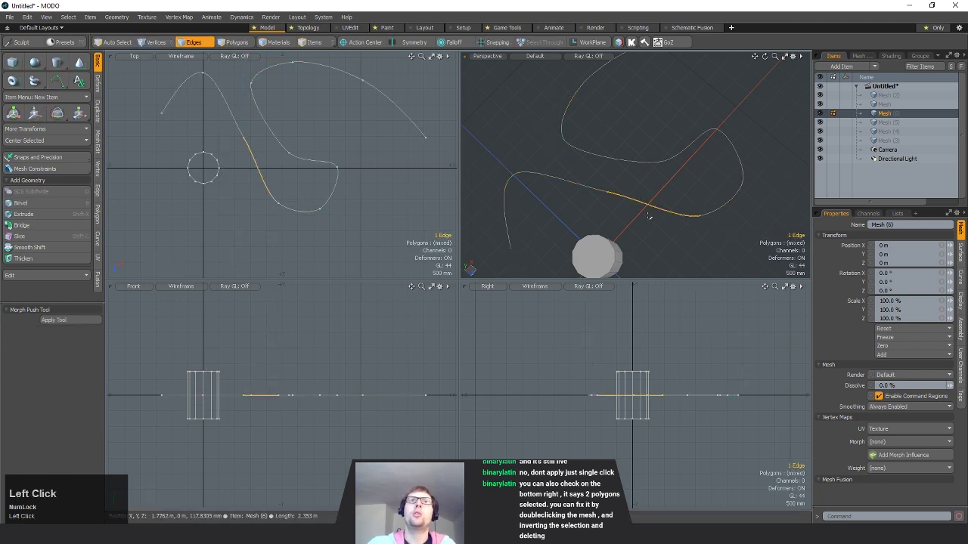
{"action": "key", "text": "w"}
{"action": "mouse_move", "coordinate": [302, 155]}
{"action": "left_mouse_down"}
{"action": "mouse_move", "coordinate": [305, 186]}
{"action": "mouse_move", "coordinate": [286, 155]}
{"action": "mouse_move", "coordinate": [306, 149]}
{"action": "left_mouse_up"}
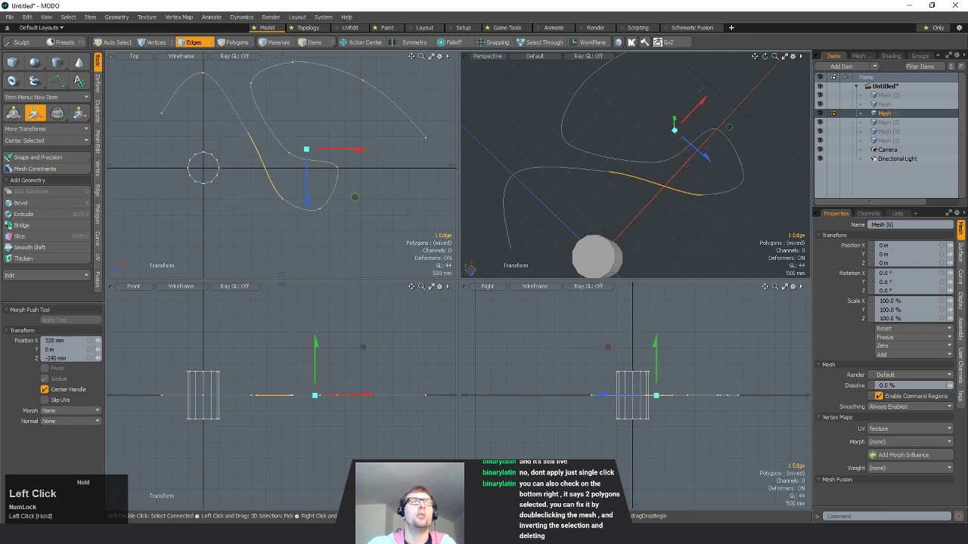
- Select the whole curve as a polygon and show its editable points with the Curve tool
{"action": "key", "text": "space"}
{"action": "key", "text": "space"}
{"action": "left_click", "coordinate": [298, 148]}
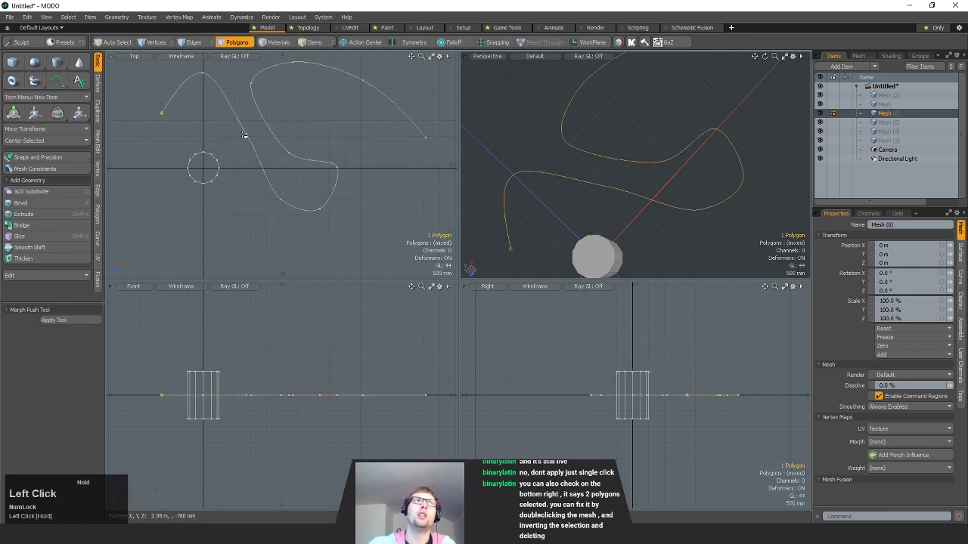
{"action": "double_click", "coordinate": [243, 135]}
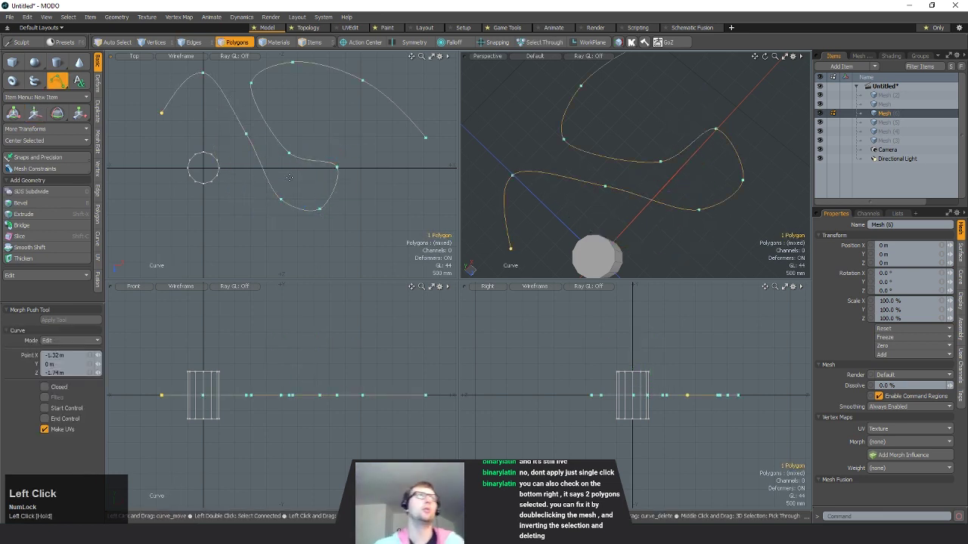
{"action": "key", "text": "space"}
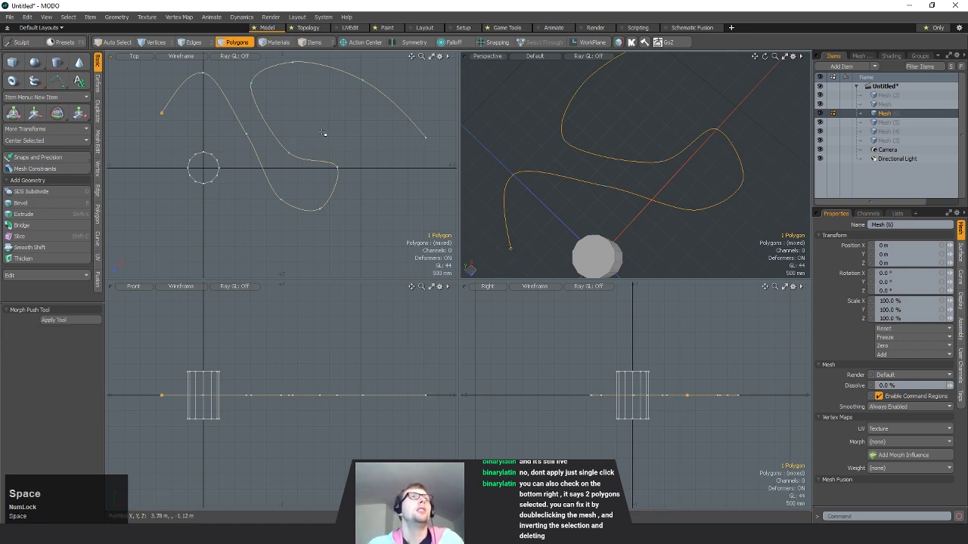
{"action": "double_click", "coordinate": [291, 154]}
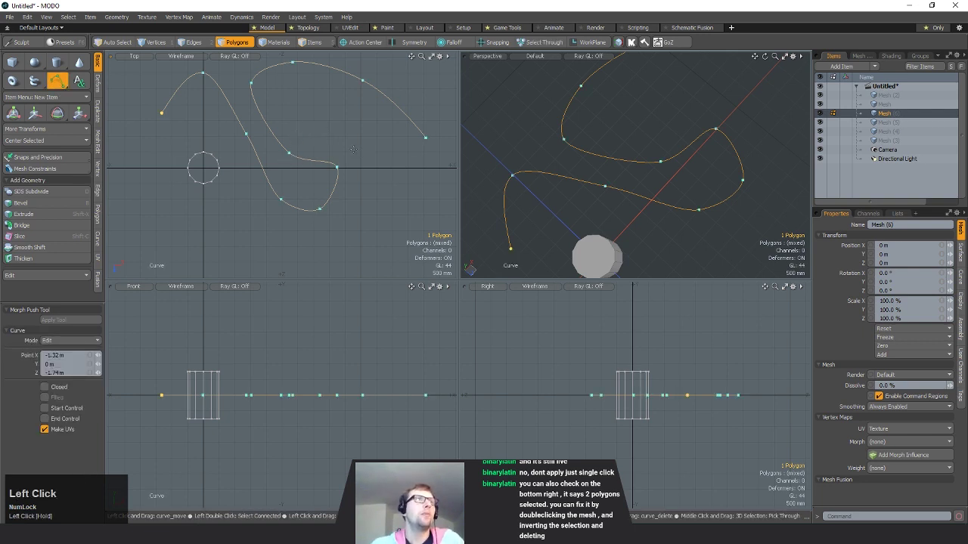
{"action": "left_click_drag", "start_coordinate": [627, 212], "coordinate": [708, 179], "text": "alt"}
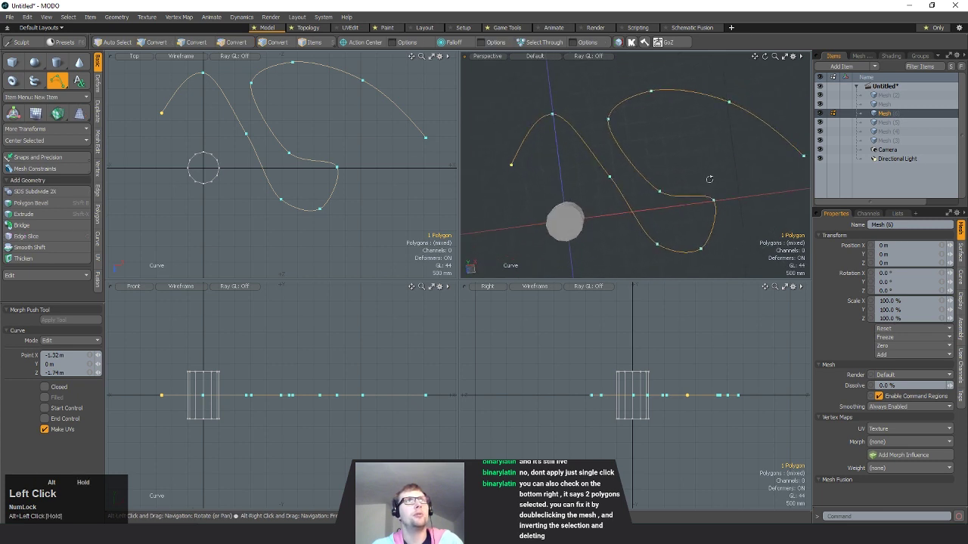
{"action": "left_click", "coordinate": [261, 151]}
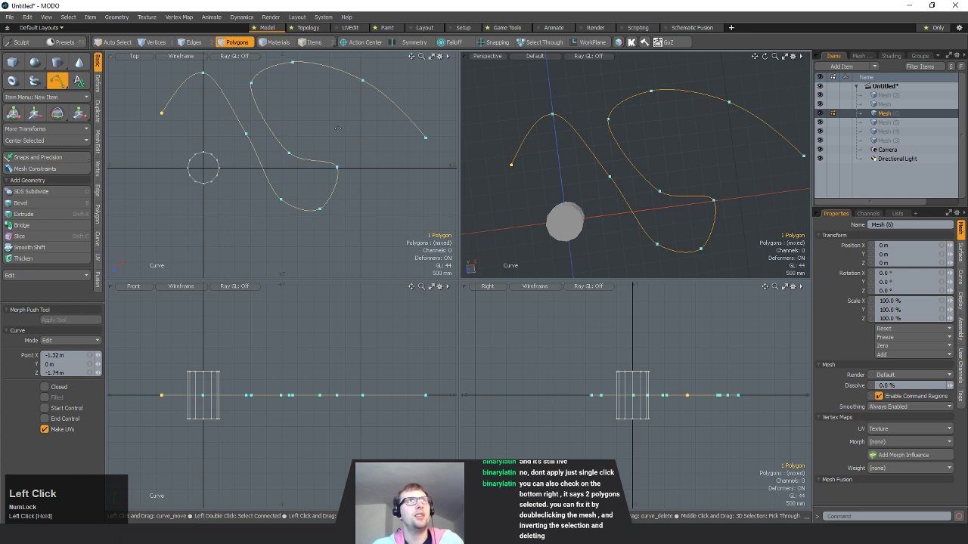
{"action": "key", "text": "space"}
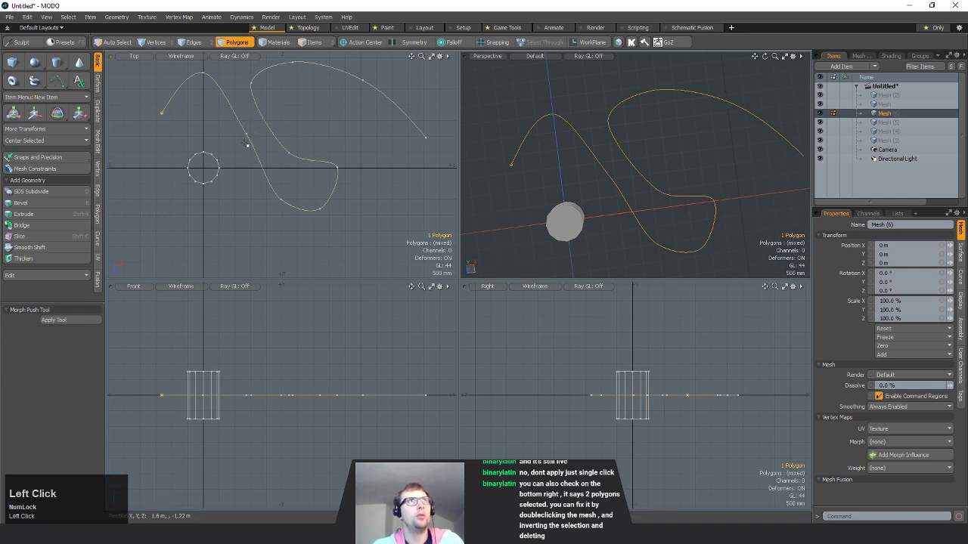
- With the Curve tool, move the point on the slope beside the cylinder to X 1.16 m and Z -1.38 m
{"action": "left_click", "coordinate": [57, 81]}
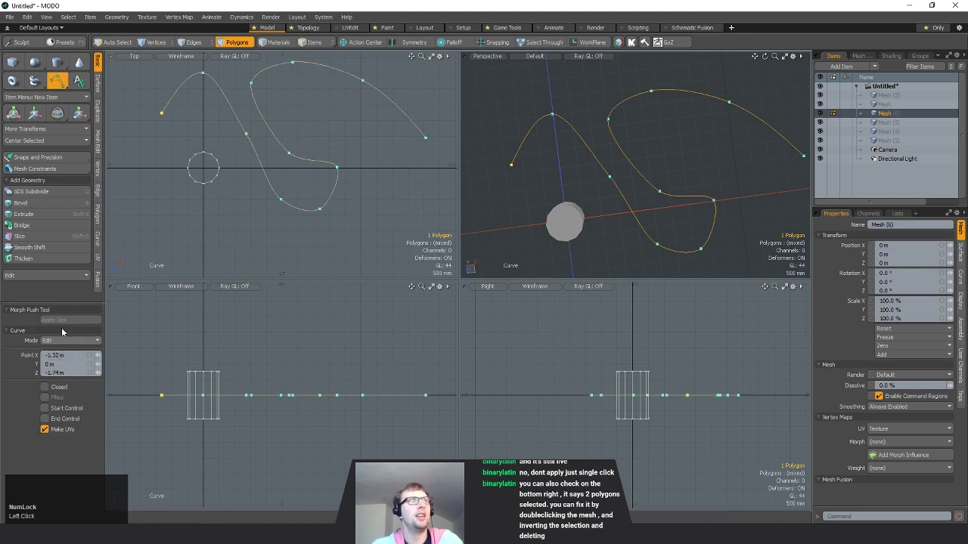
{"action": "left_click_drag", "start_coordinate": [245, 133], "coordinate": [226, 128]}
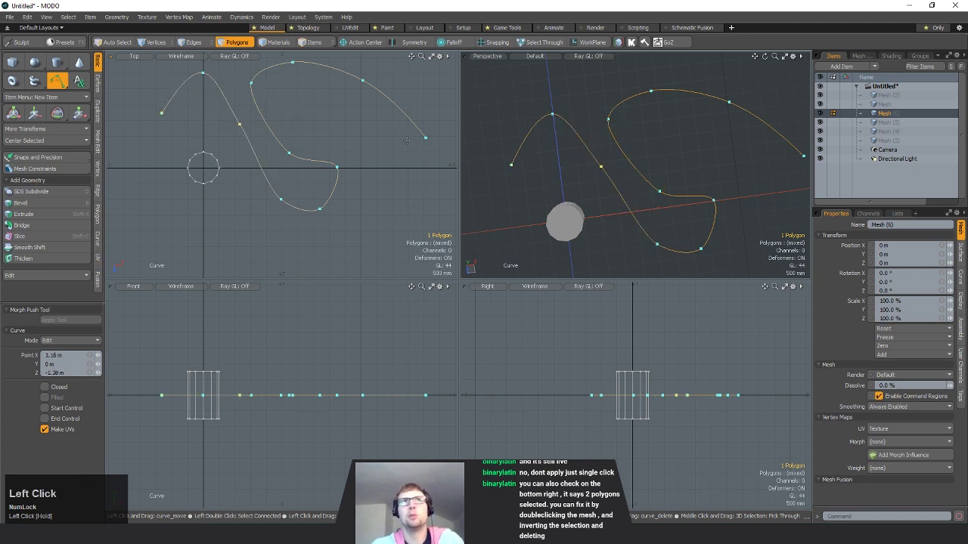
{"action": "key", "text": "space"}
- Delete the whole curve, keeping only the cylinder in the mesh
{"action": "left_click_drag", "start_coordinate": [706, 169], "coordinate": [649, 194], "text": "alt"}
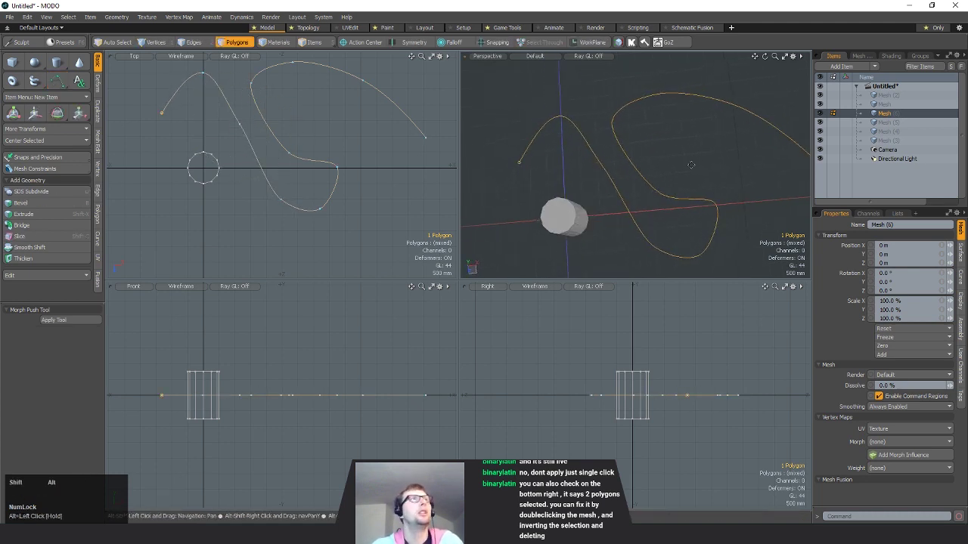
{"action": "left_click_drag", "start_coordinate": [671, 149], "coordinate": [657, 149], "text": "alt+shift"}
{"action": "key", "text": "Delete"}
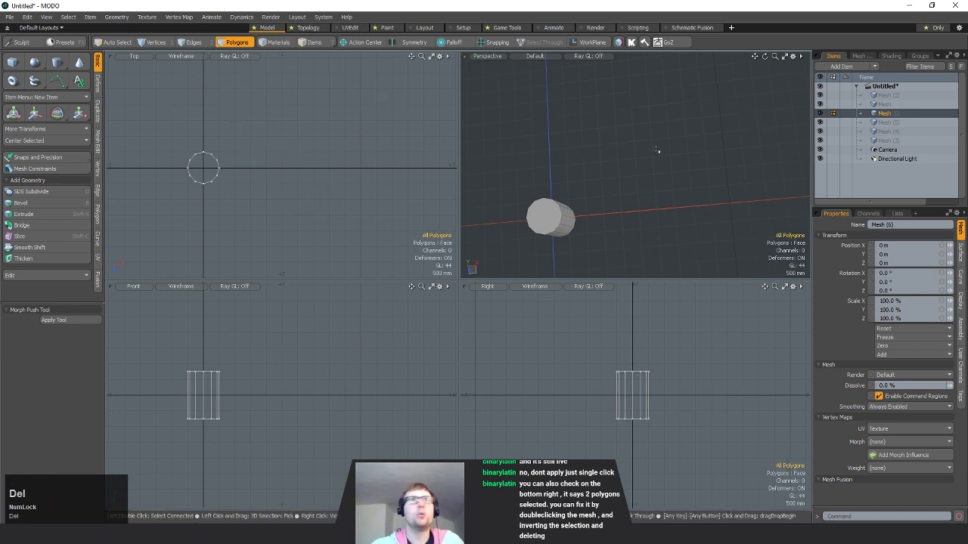
- Create text geometry with the Text tool, reading a first name followed by RULES, at a size of 987 mm
{"action": "left_click", "coordinate": [78, 81]}
{"action": "left_click_drag", "start_coordinate": [609, 210], "coordinate": [649, 204], "text": "alt"}
{"action": "left_click_drag", "start_coordinate": [678, 240], "coordinate": [686, 209], "text": "alt+shift"}
{"action": "left_click", "coordinate": [662, 150]}
{"action": "left_click", "coordinate": [72, 340]}
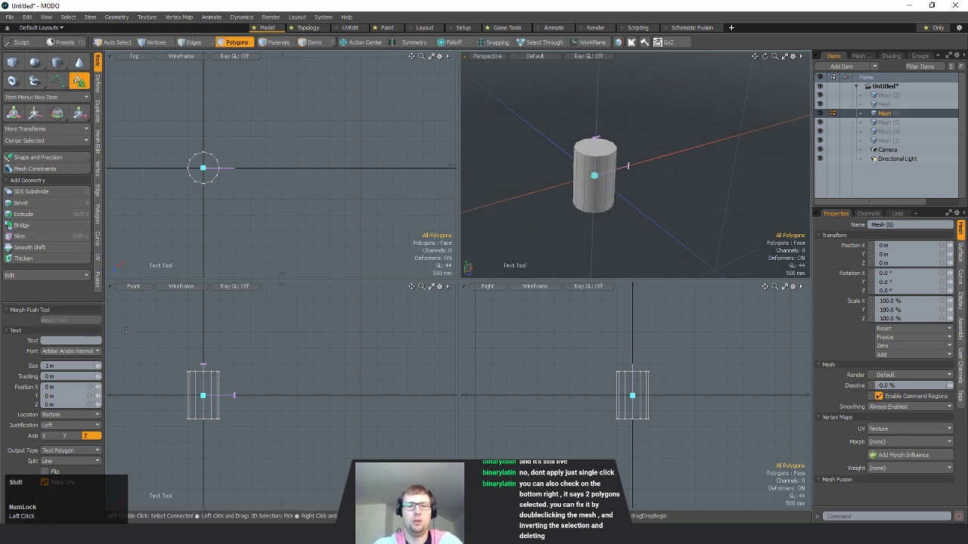
{"action": "type", "text": "JOHN RULES"}
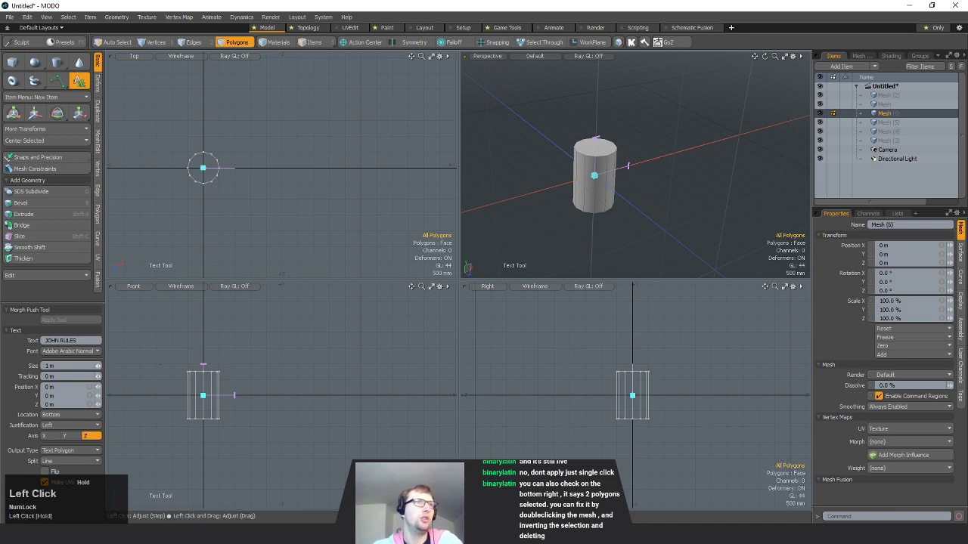
{"action": "left_click_drag", "start_coordinate": [97, 366], "coordinate": [96, 366]}
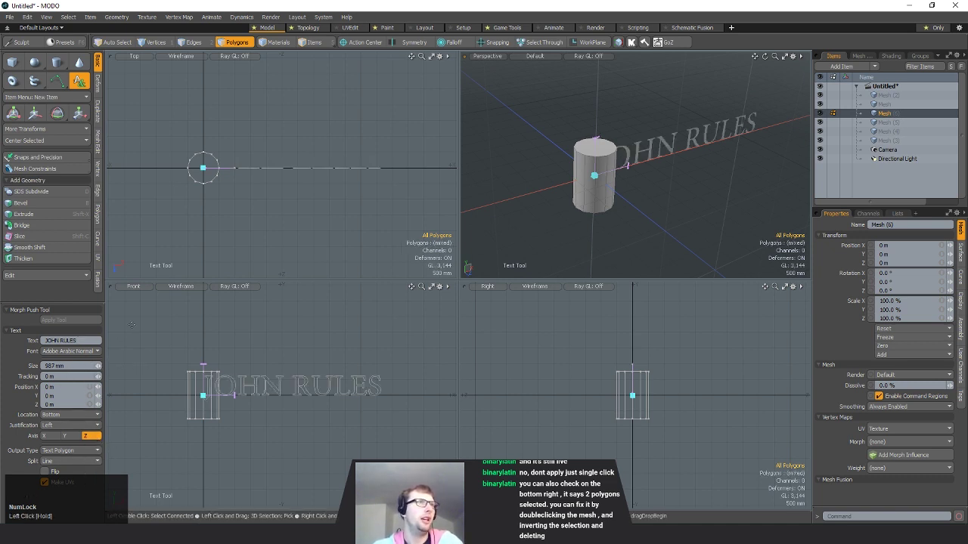
- Move the text and cylinder together about 2 m along X
{"action": "key", "text": "space"}
{"action": "left_click_drag", "start_coordinate": [718, 218], "coordinate": [621, 215], "text": "alt"}
{"action": "key", "text": "w"}
{"action": "left_click_drag", "start_coordinate": [624, 162], "coordinate": [702, 157]}
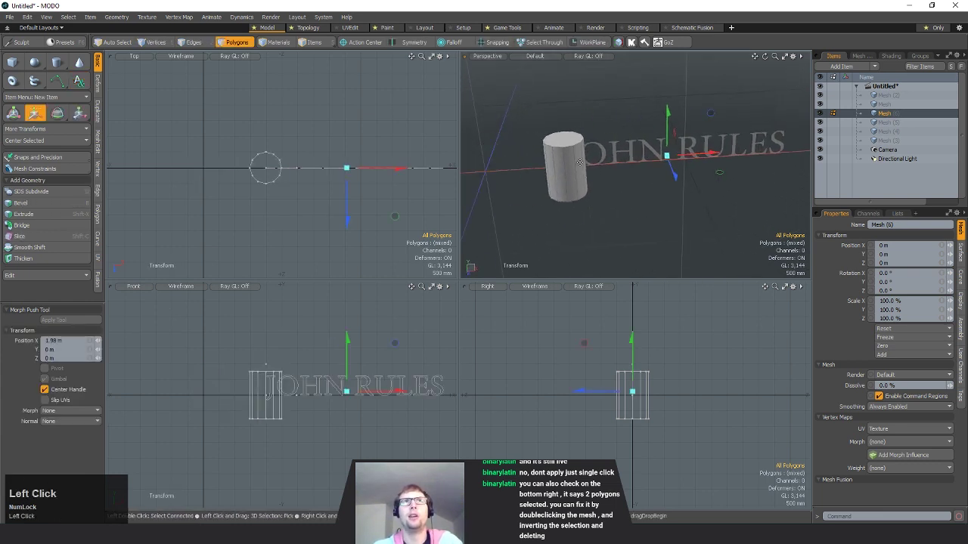
- Select the whole cylinder and move it in negative X, clear of the text
{"action": "key", "text": "space"}
{"action": "double_click", "coordinate": [575, 163]}
{"action": "key", "text": "w"}
{"action": "left_click_drag", "start_coordinate": [612, 162], "coordinate": [513, 173]}
{"action": "key", "text": "space"}
{"action": "left_click", "coordinate": [697, 180]}
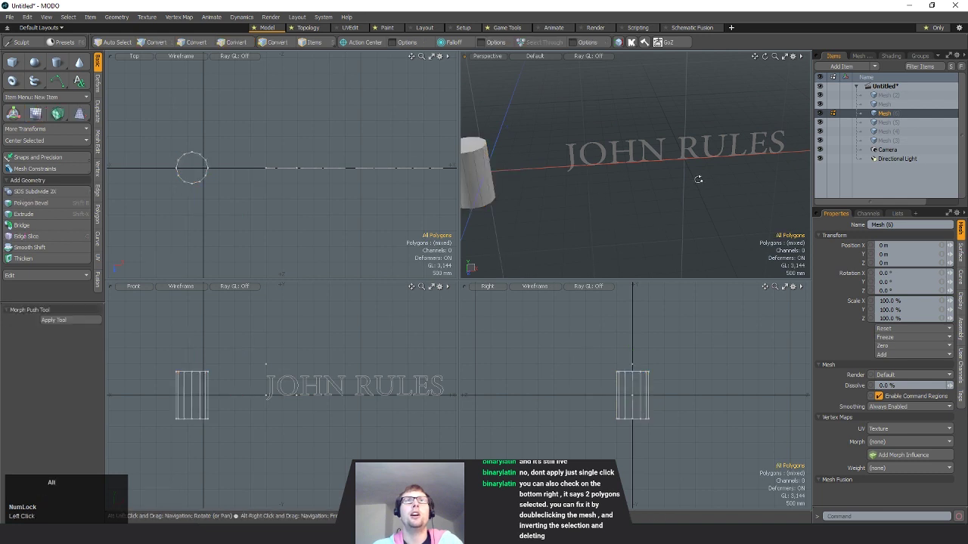
- Select the text as a polygon, then examine it up close for selectable vertices
{"action": "left_click_drag", "start_coordinate": [698, 180], "coordinate": [651, 179], "text": "alt"}
{"action": "left_click", "coordinate": [617, 157]}
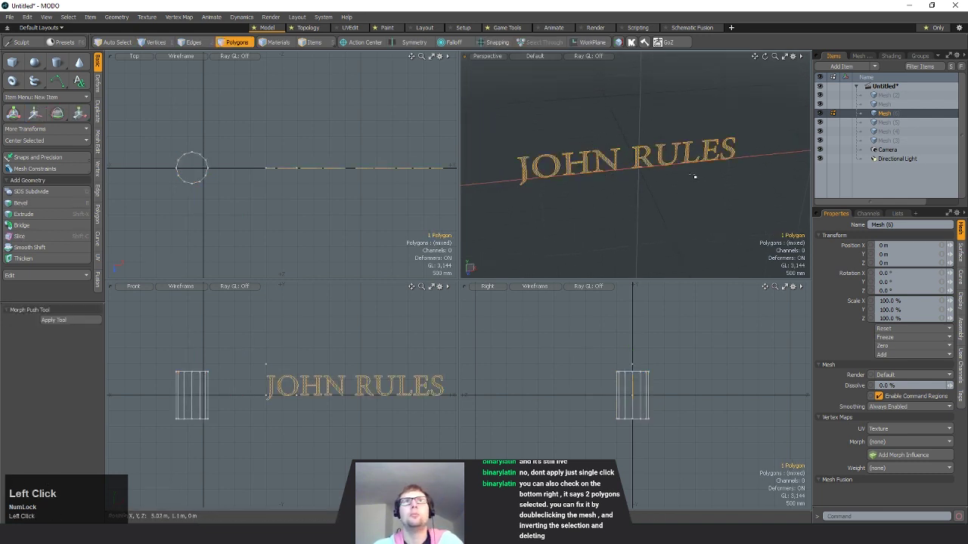
{"action": "left_click_drag", "start_coordinate": [678, 187], "coordinate": [705, 190], "text": "alt"}
{"action": "key", "text": "1"}
{"action": "right_click_drag", "start_coordinate": [595, 166], "coordinate": [576, 170]}
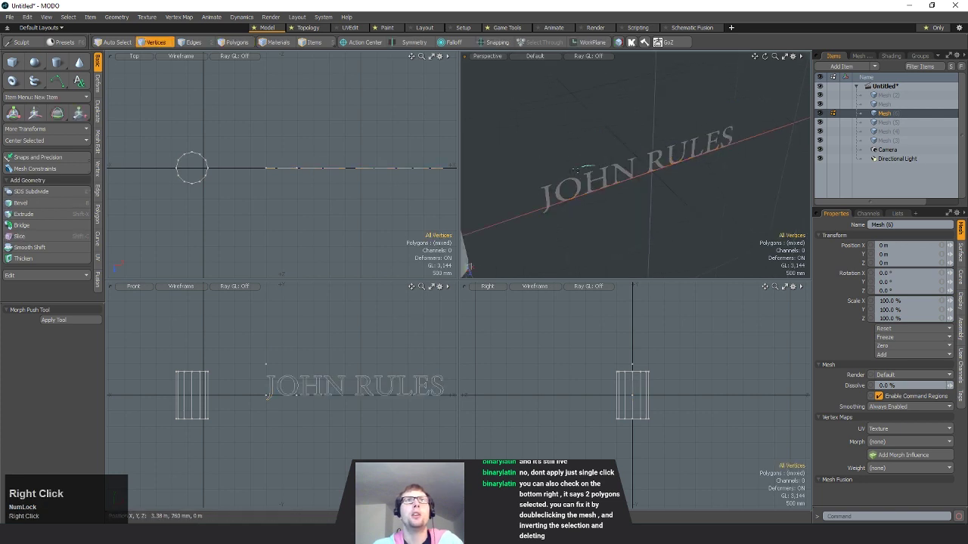
{"action": "scroll", "coordinate": [603, 178], "scroll_direction": "up", "scroll_amount": 4}
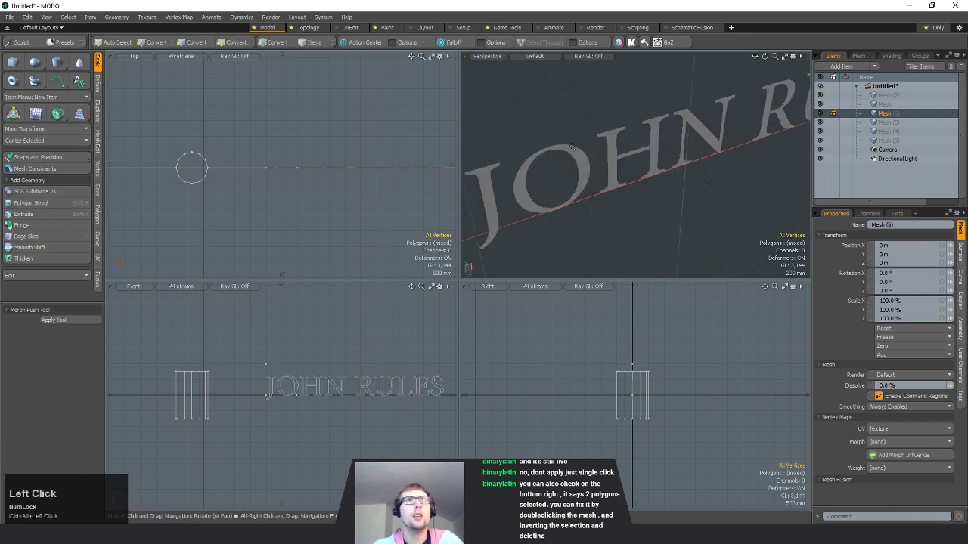
- Select the text's outline edges, then select the whole text as a polygon again
{"action": "key", "text": "space"}
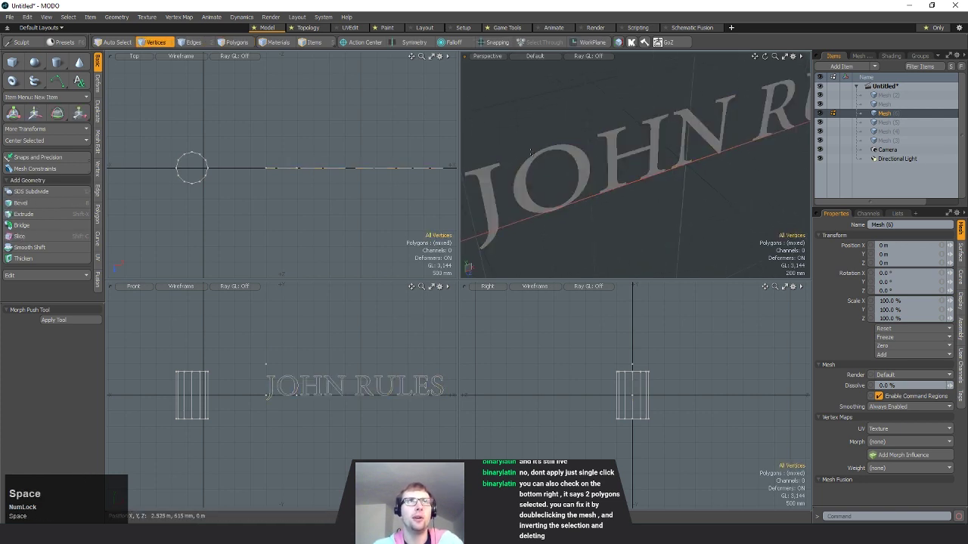
{"action": "left_click", "coordinate": [531, 158]}
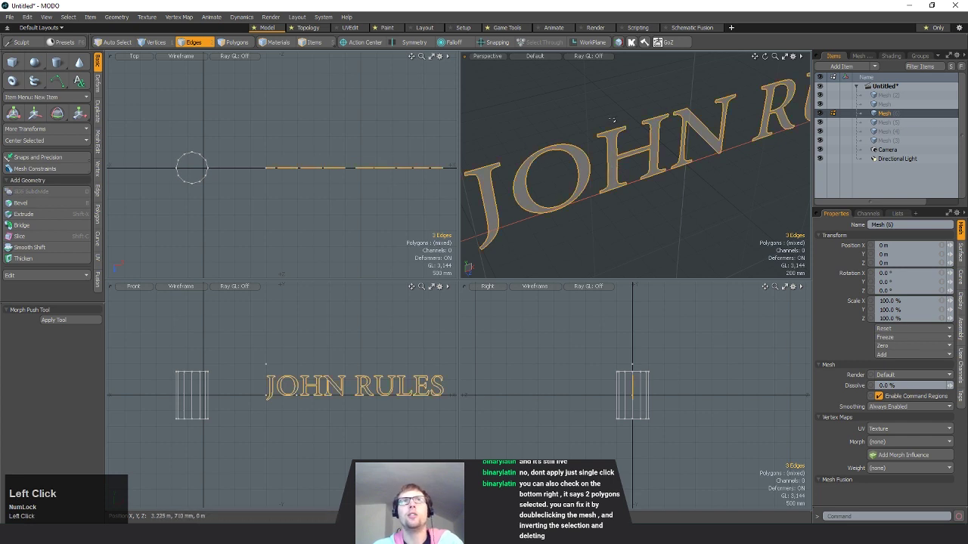
{"action": "key", "text": "space"}
{"action": "left_click", "coordinate": [653, 167]}
{"action": "key", "text": "space"}
{"action": "left_click_drag", "start_coordinate": [700, 212], "coordinate": [657, 205], "text": "ctrl+alt"}
{"action": "key", "text": "space"}
{"action": "left_click", "coordinate": [632, 205]}
{"action": "key", "text": "space"}
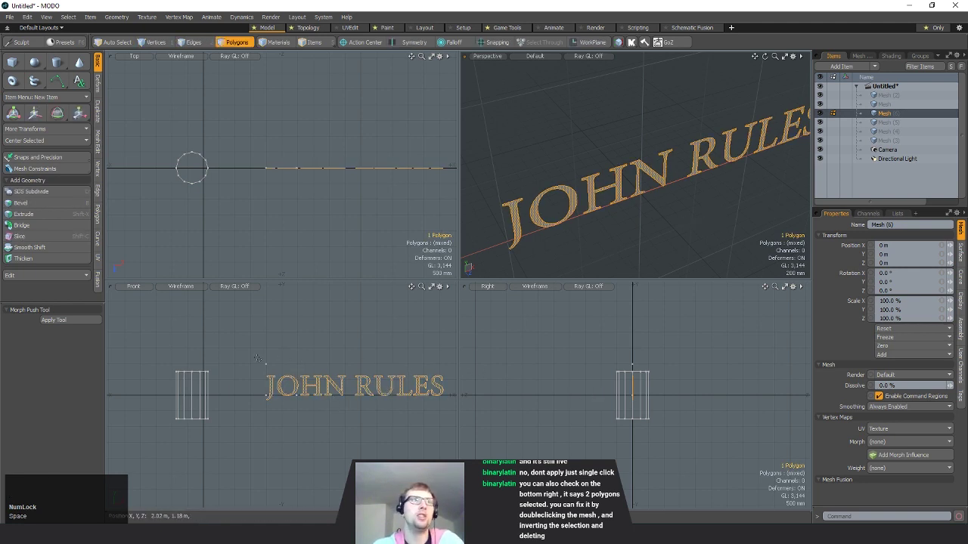
- Select the control vertex above the text's first letter and move it to reshape the text
{"action": "key", "text": "space"}
{"action": "key", "text": "space"}
{"action": "right_click_drag", "start_coordinate": [255, 359], "coordinate": [307, 352]}
{"action": "key", "text": "space"}
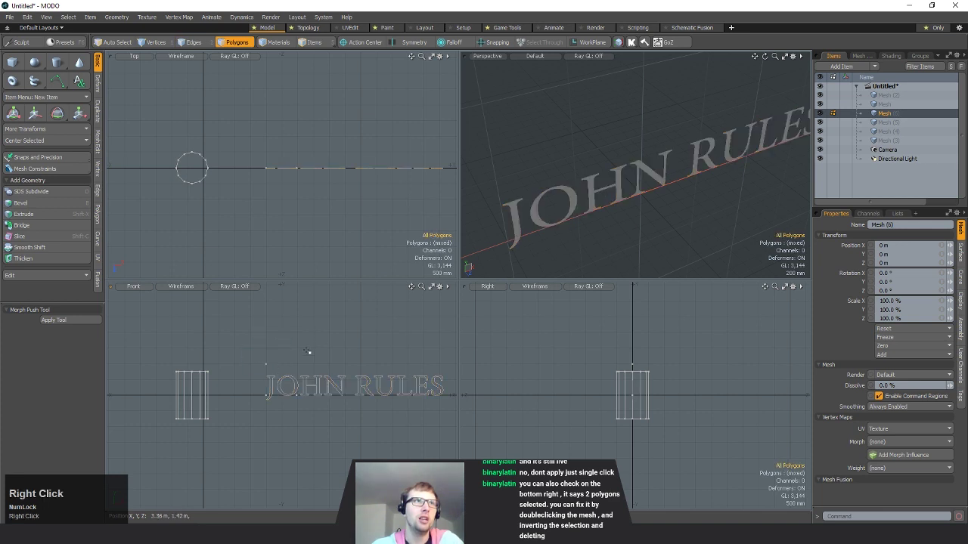
{"action": "key", "text": "space"}
{"action": "left_click", "coordinate": [266, 365]}
{"action": "key", "text": "w"}
{"action": "left_click_drag", "start_coordinate": [350, 342], "coordinate": [236, 311], "text": "alt+shift"}
{"action": "key", "text": "space"}
{"action": "key", "text": "w"}
- Undo the text's control vertex moves and try the Move tool on the vertex at the start of its baseline
{"action": "key", "text": "ctrl+z"}
{"action": "key", "text": "ctrl+z"}
{"action": "key", "text": "ctrl+z"}
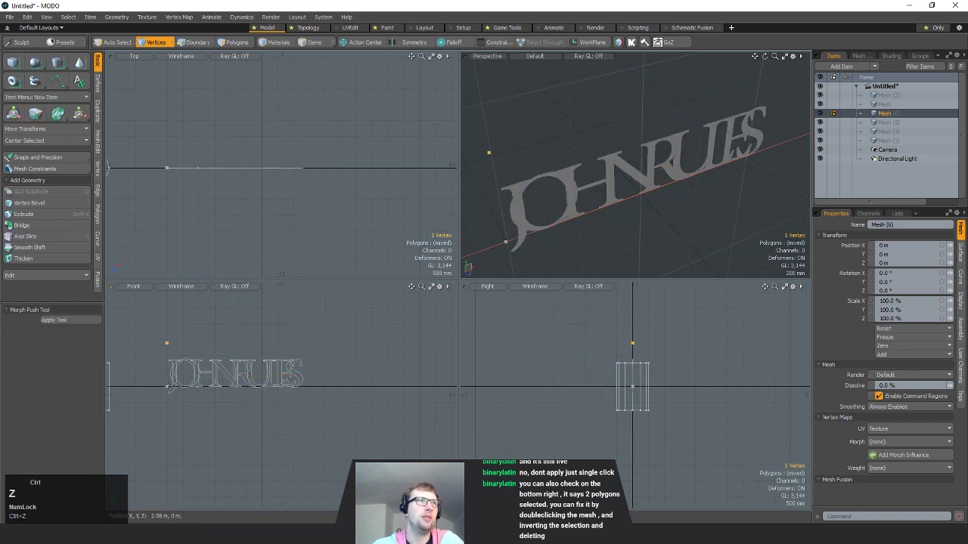
{"action": "key", "text": "ctrl+z"}
{"action": "key", "text": "w"}
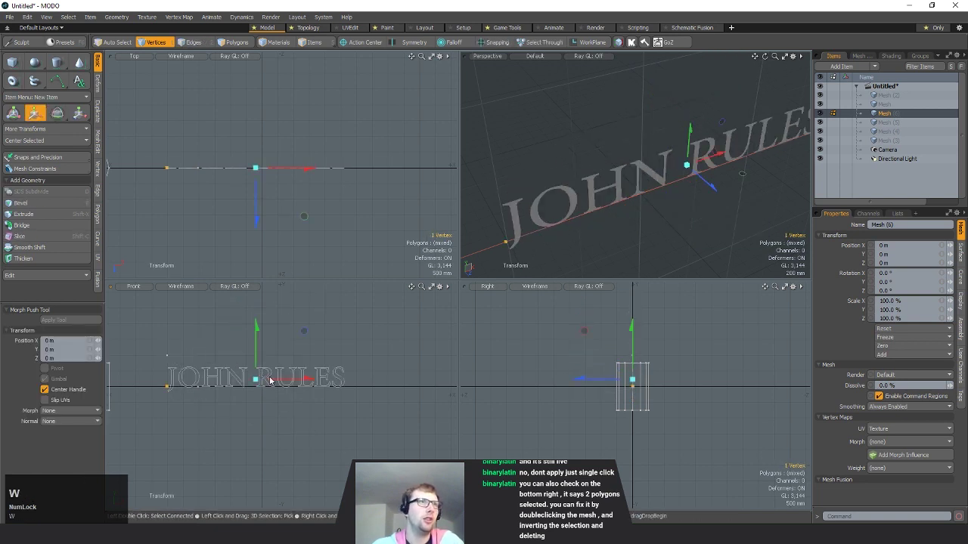
{"action": "mouse_move", "coordinate": [270, 380]}
{"action": "left_mouse_down"}
{"action": "mouse_move", "coordinate": [297, 380]}
{"action": "mouse_move", "coordinate": [259, 380]}
{"action": "mouse_move", "coordinate": [269, 380]}
{"action": "left_mouse_up"}
{"action": "key", "text": "space"}
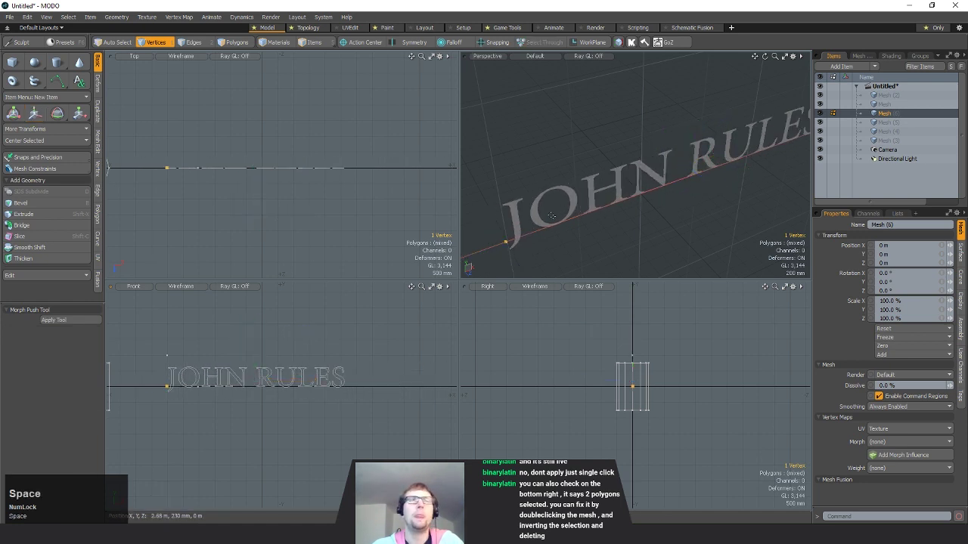
- Select the whole text polygon and extrude it a short distance along Z
{"action": "key", "text": "space"}
{"action": "key", "text": "space"}
{"action": "left_click", "coordinate": [572, 201]}
{"action": "left_click_drag", "start_coordinate": [670, 198], "coordinate": [629, 216], "text": "alt"}
{"action": "key", "text": "ctrl+Tab"}
{"action": "left_click", "coordinate": [617, 143]}
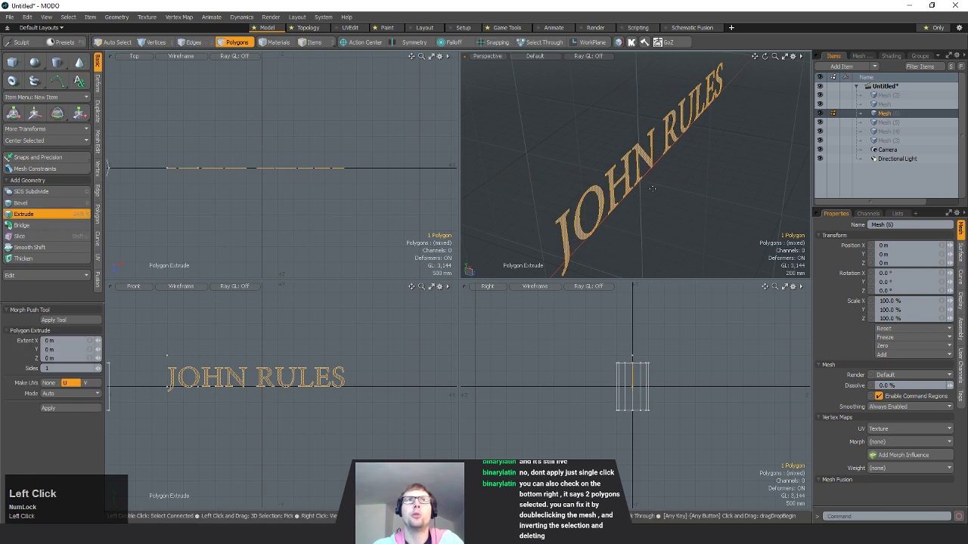
{"action": "left_click_drag", "start_coordinate": [677, 145], "coordinate": [685, 148]}
{"action": "key", "text": "space"}
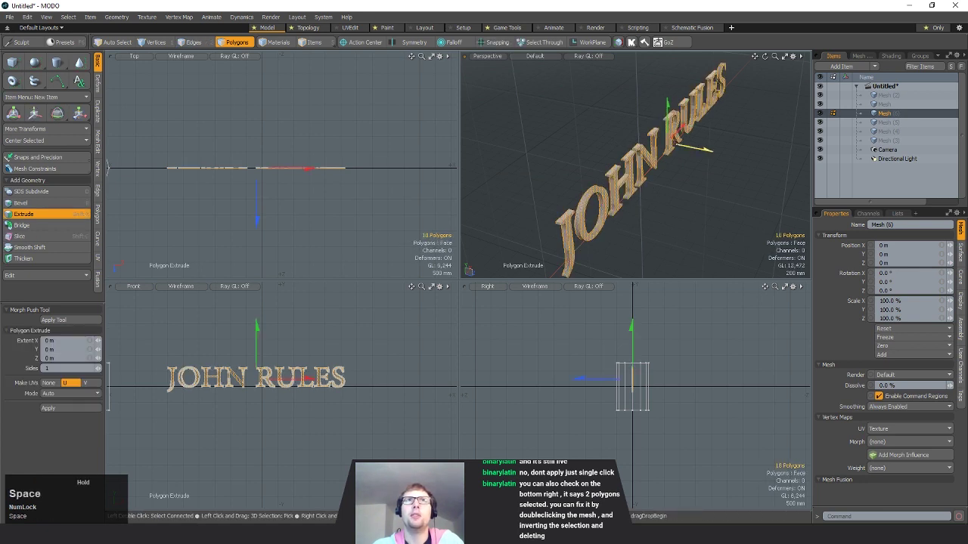
- Select the vertices at the top of the extruded letter H, try moving them, and undo the move
{"action": "left_click", "coordinate": [685, 148]}
{"action": "scroll", "coordinate": [670, 196], "scroll_direction": "up", "scroll_amount": 5}
{"action": "key", "text": "space"}
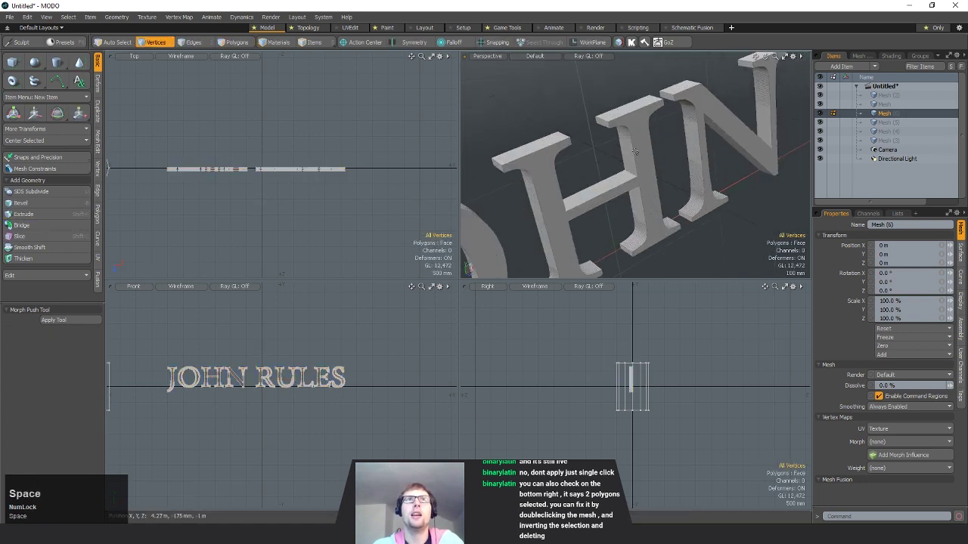
{"action": "mouse_move", "coordinate": [623, 127]}
{"action": "left_mouse_down"}
{"action": "mouse_move", "coordinate": [598, 77]}
{"action": "mouse_move", "coordinate": [621, 85]}
{"action": "left_mouse_up"}
{"action": "key", "text": "space"}
{"action": "key", "text": "space"}
{"action": "right_click_drag", "start_coordinate": [628, 79], "coordinate": [594, 104]}
{"action": "mouse_move", "coordinate": [598, 103]}
{"action": "left_mouse_down", "text": "alt"}
{"action": "mouse_move", "coordinate": [660, 180]}
{"action": "mouse_move", "coordinate": [669, 175]}
{"action": "mouse_move", "coordinate": [623, 193]}
{"action": "left_mouse_up", "text": "alt"}
{"action": "key", "text": "w"}
{"action": "left_click_drag", "start_coordinate": [623, 194], "coordinate": [670, 195], "text": "alt"}
{"action": "scroll", "coordinate": [666, 163], "scroll_direction": "down", "scroll_amount": 6}
{"action": "key", "text": "ctrl+z"}
{"action": "key", "text": "ctrl+z"}
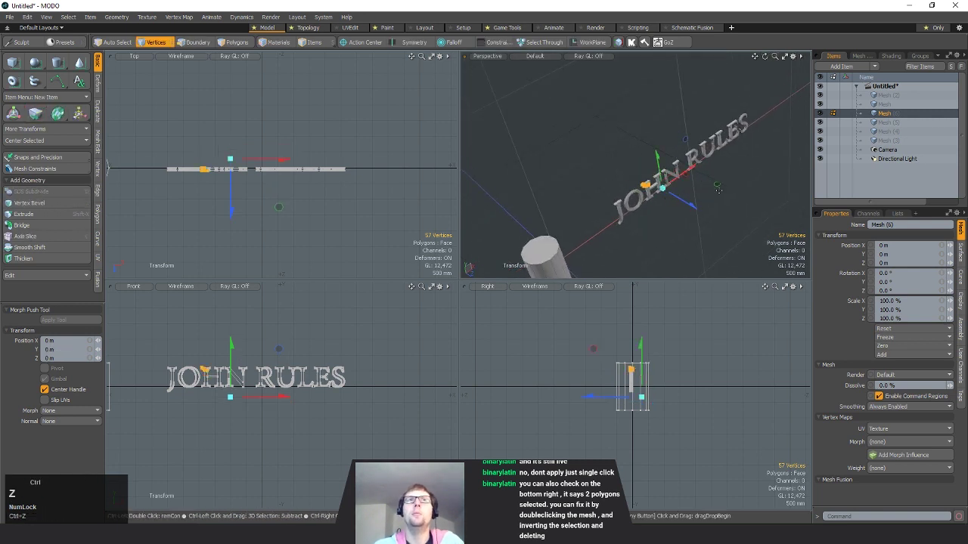
- Lasso the text's polygons, then invert the selection to delete the rest of the mesh
{"action": "left_click_drag", "start_coordinate": [247, 165], "coordinate": [276, 162], "text": "ctrl+alt"}
{"action": "key", "text": "space"}
{"action": "key", "text": "space"}
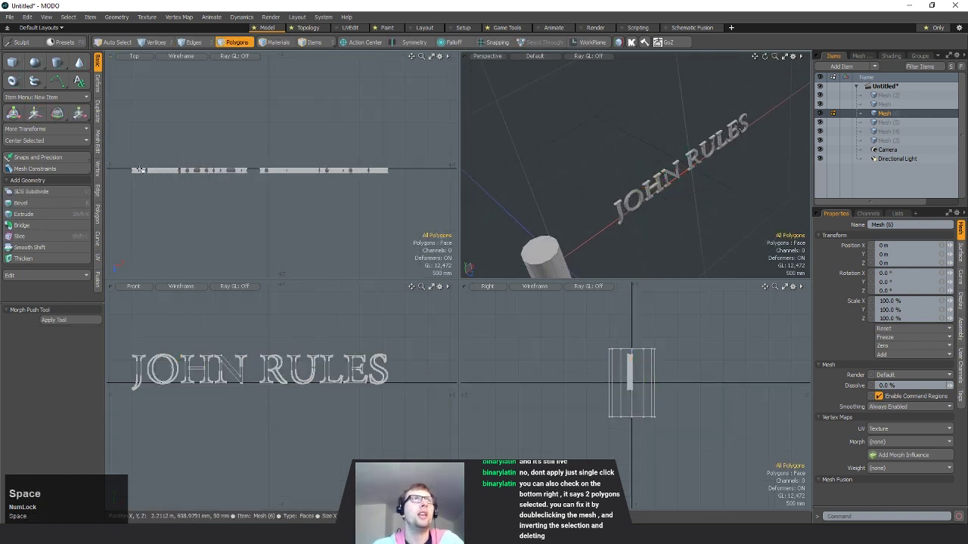
{"action": "mouse_move", "coordinate": [140, 171]}
{"action": "right_mouse_down"}
{"action": "mouse_move", "coordinate": [450, 180]}
{"action": "mouse_move", "coordinate": [461, 171]}
{"action": "right_mouse_up"}
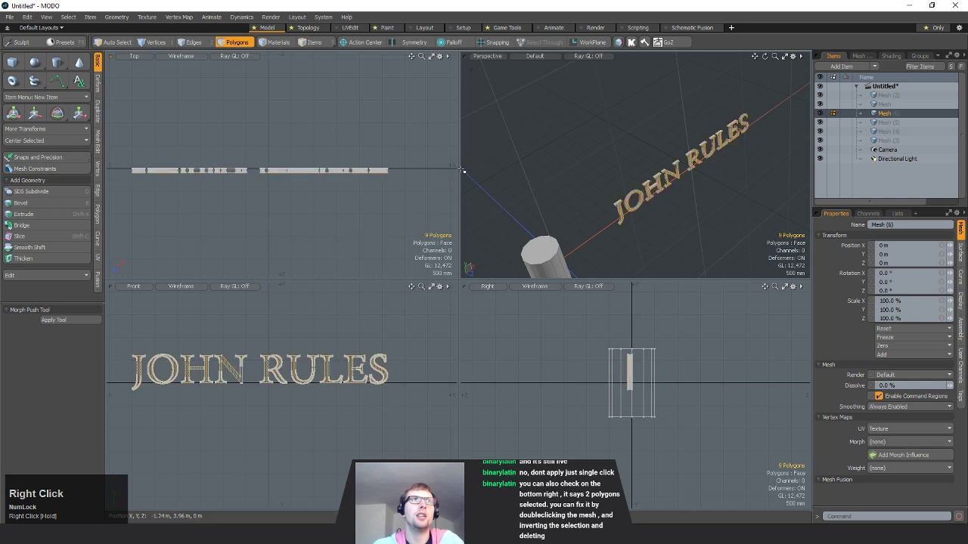
{"action": "key", "text": "bracketleft"}
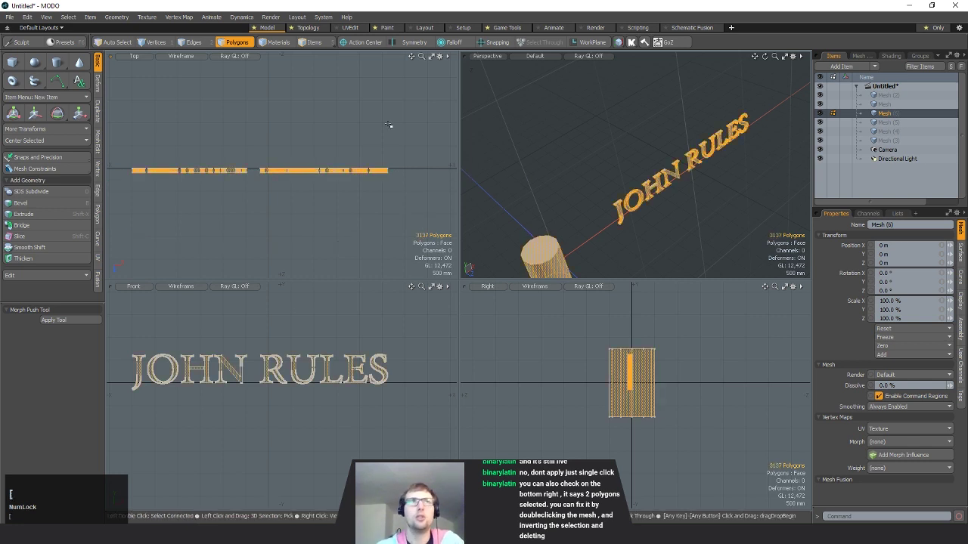
{"action": "key", "text": "Delete"}
- Try the Move tool on an element picked from the remaining geometry, undo it, and drop the tool and selection
{"action": "left_click_drag", "start_coordinate": [634, 238], "coordinate": [601, 180], "text": "alt"}
{"action": "left_click_drag", "start_coordinate": [601, 180], "coordinate": [684, 175], "text": "ctrl+alt"}
{"action": "mouse_move", "coordinate": [685, 175]}
{"action": "left_mouse_down", "text": "alt+shift"}
{"action": "mouse_move", "coordinate": [622, 195]}
{"action": "mouse_move", "coordinate": [663, 169]}
{"action": "mouse_move", "coordinate": [684, 171]}
{"action": "mouse_move", "coordinate": [687, 134]}
{"action": "mouse_move", "coordinate": [720, 217]}
{"action": "mouse_move", "coordinate": [645, 212]}
{"action": "mouse_move", "coordinate": [626, 184]}
{"action": "left_mouse_up", "text": "alt+shift"}
{"action": "key", "text": "space"}
{"action": "left_click", "coordinate": [632, 173]}
{"action": "key", "text": "w"}
{"action": "key", "text": "ctrl+z"}
{"action": "key", "text": "q"}
{"action": "left_click", "coordinate": [659, 186]}
{"action": "mouse_move", "coordinate": [626, 184]}
{"action": "left_mouse_down", "text": "alt"}
{"action": "mouse_move", "coordinate": [663, 209]}
{"action": "mouse_move", "coordinate": [666, 228]}
{"action": "left_mouse_up", "text": "alt"}
- Select all remaining geometry in the mesh and delete it
{"action": "key", "text": "space"}
{"action": "key", "text": "space"}
{"action": "mouse_move", "coordinate": [392, 148]}
{"action": "right_mouse_down"}
{"action": "mouse_move", "coordinate": [266, 294]}
{"action": "mouse_move", "coordinate": [424, 219]}
{"action": "right_mouse_up"}
{"action": "key", "text": "Delete"}
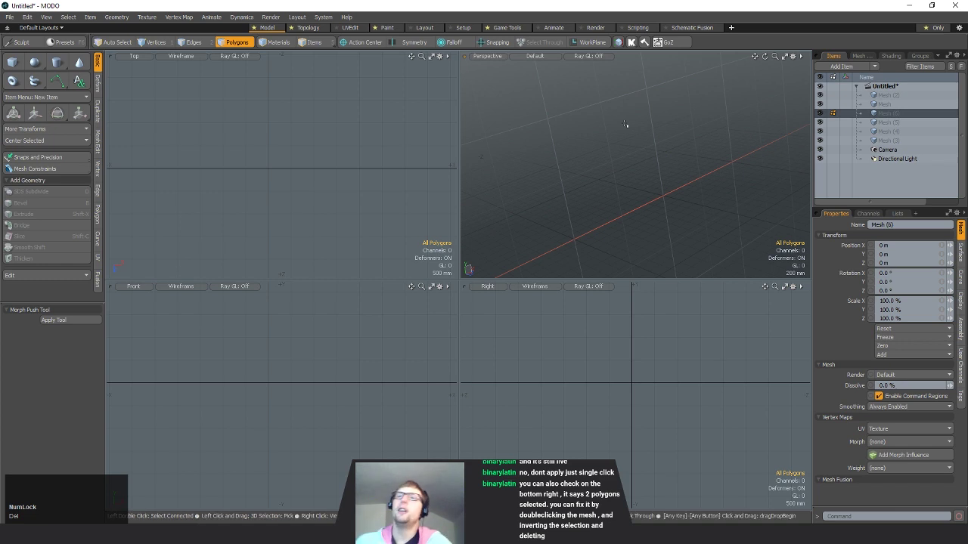
- Add a default unit cube at the origin and fit it in the view
{"action": "left_click", "coordinate": [19, 63], "text": "ctrl"}
{"action": "key", "text": "a"}
{"action": "left_click_drag", "start_coordinate": [644, 227], "coordinate": [661, 198], "text": "ctrl+alt"}
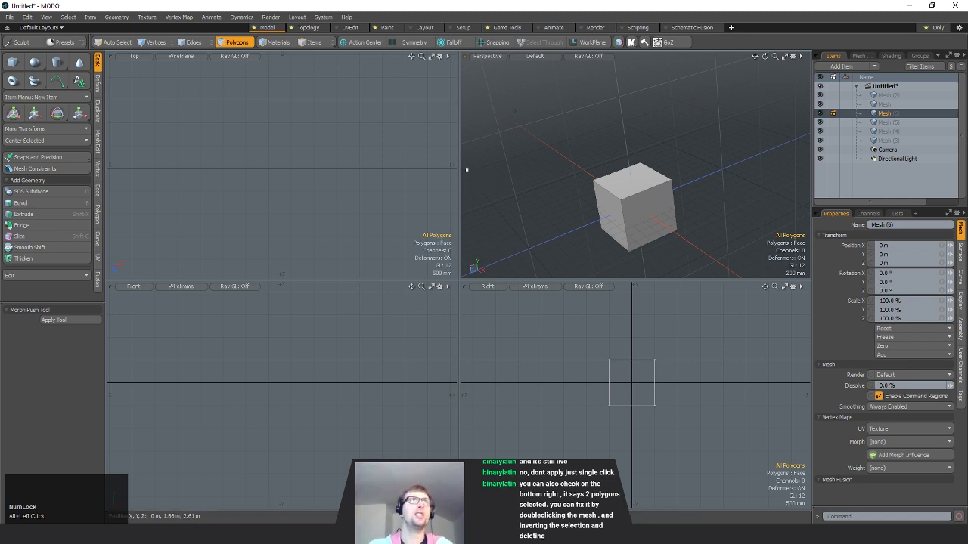
- Rotate the cube around the Y axis in snapped angle increments, starting with -30°
{"action": "key", "text": "w"}
{"action": "key", "text": "e"}
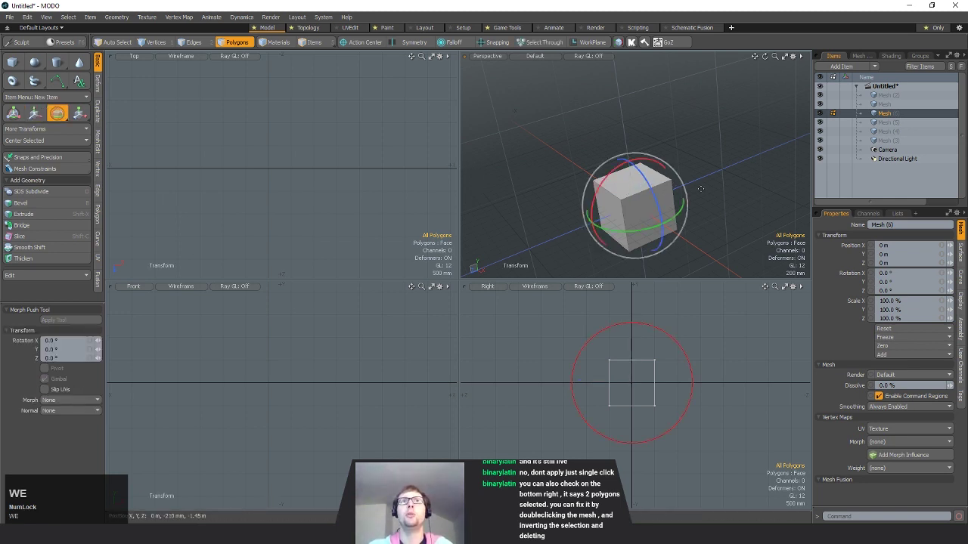
{"action": "key", "text": "r"}
{"action": "key", "text": "e"}
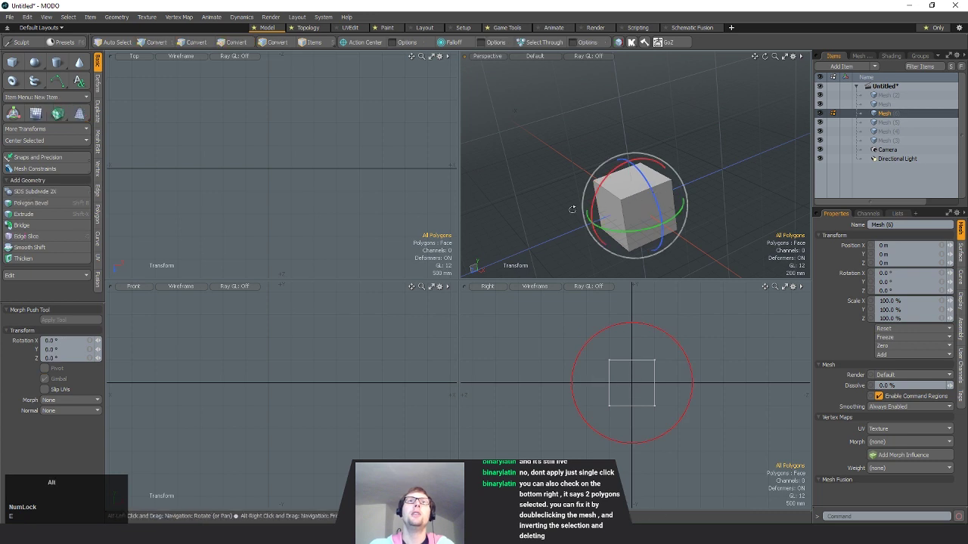
{"action": "left_click_drag", "start_coordinate": [656, 191], "coordinate": [666, 244], "text": "alt"}
{"action": "key", "text": "3"}
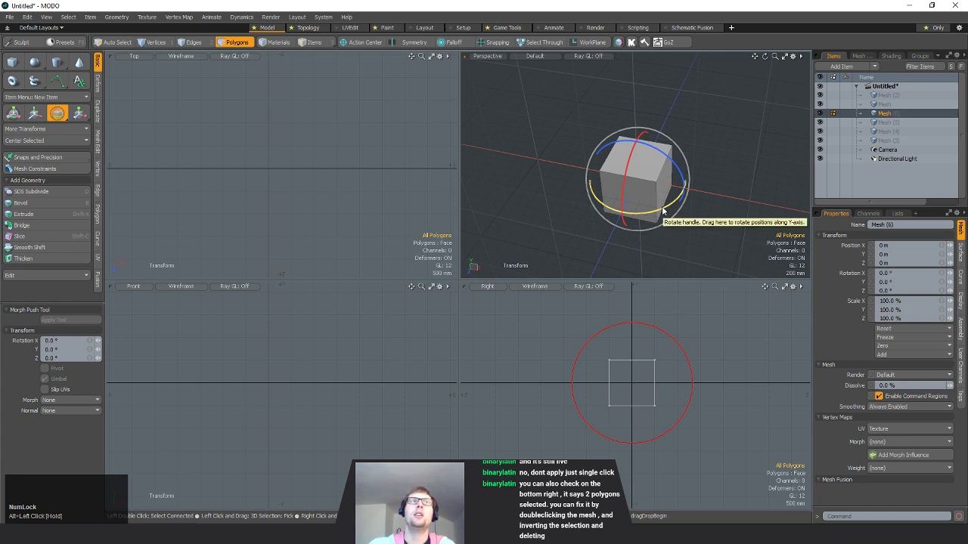
{"action": "key", "text": "ctrl"}
{"action": "left_click_drag", "start_coordinate": [662, 212], "coordinate": [631, 218], "text": "ctrl"}
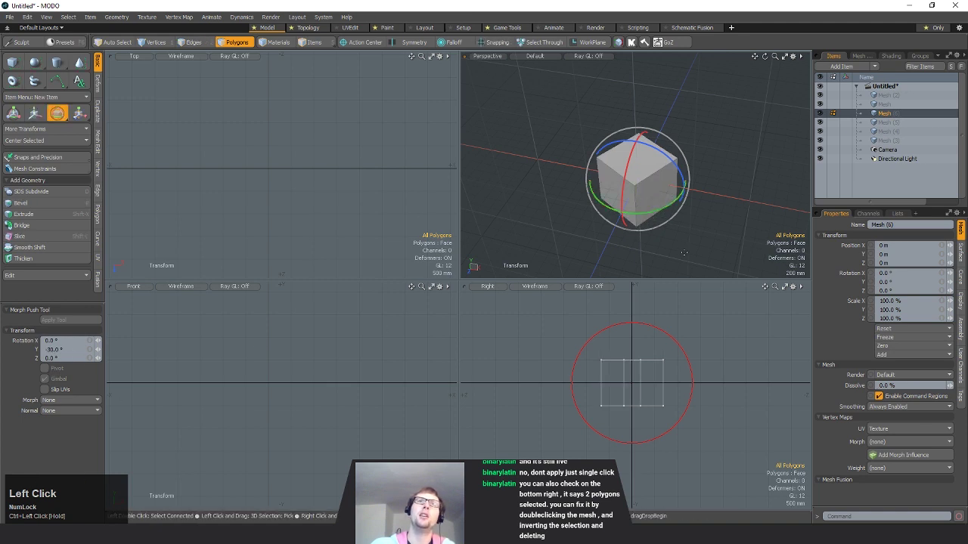
{"action": "key", "text": "ctrl"}
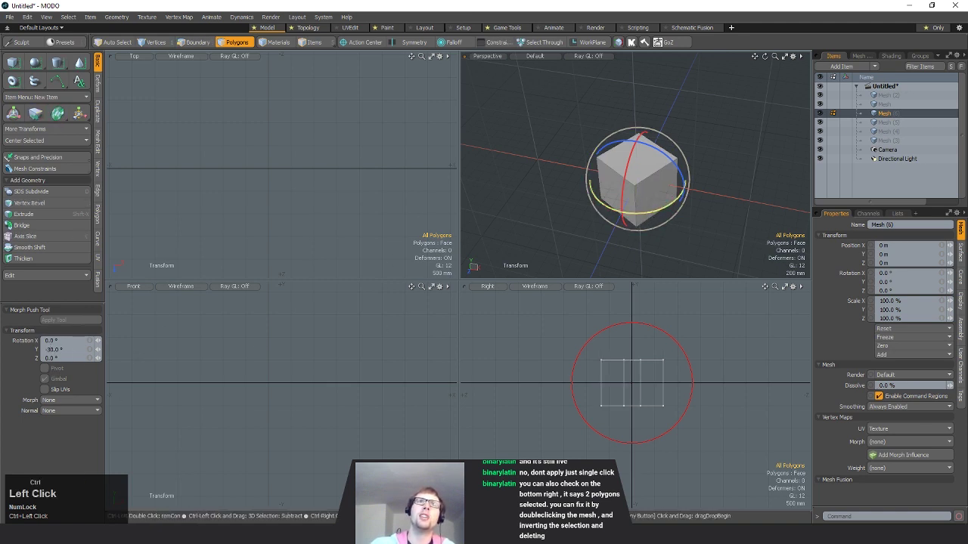
{"action": "mouse_move", "coordinate": [655, 213]}
{"action": "left_mouse_down", "text": "ctrl"}
{"action": "mouse_move", "coordinate": [620, 220]}
{"action": "mouse_move", "coordinate": [697, 213]}
{"action": "mouse_move", "coordinate": [580, 217]}
{"action": "mouse_move", "coordinate": [665, 212]}
{"action": "mouse_move", "coordinate": [594, 216]}
{"action": "mouse_move", "coordinate": [672, 203]}
{"action": "mouse_move", "coordinate": [660, 204]}
{"action": "left_mouse_up", "text": "ctrl"}
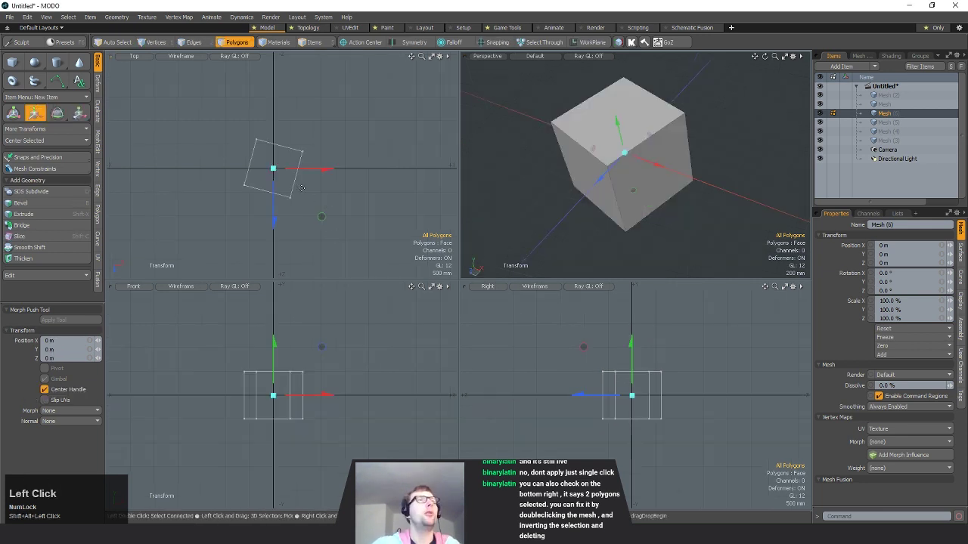
- Move the cube about 1.22 m along Z, away from the origin
{"action": "left_click_drag", "start_coordinate": [302, 187], "coordinate": [313, 147]}
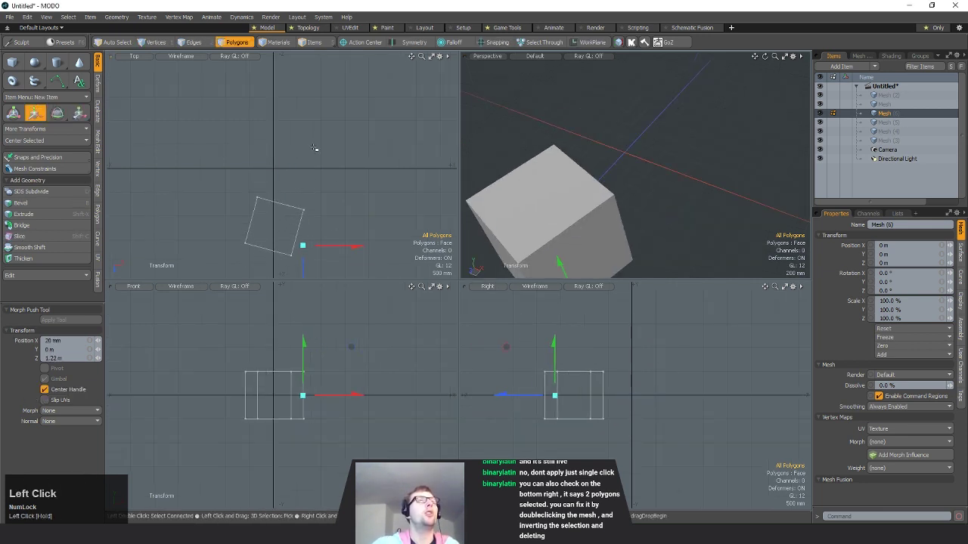
{"action": "left_click", "coordinate": [34, 113]}
{"action": "left_click_drag", "start_coordinate": [301, 210], "coordinate": [295, 180], "text": "alt+shift"}
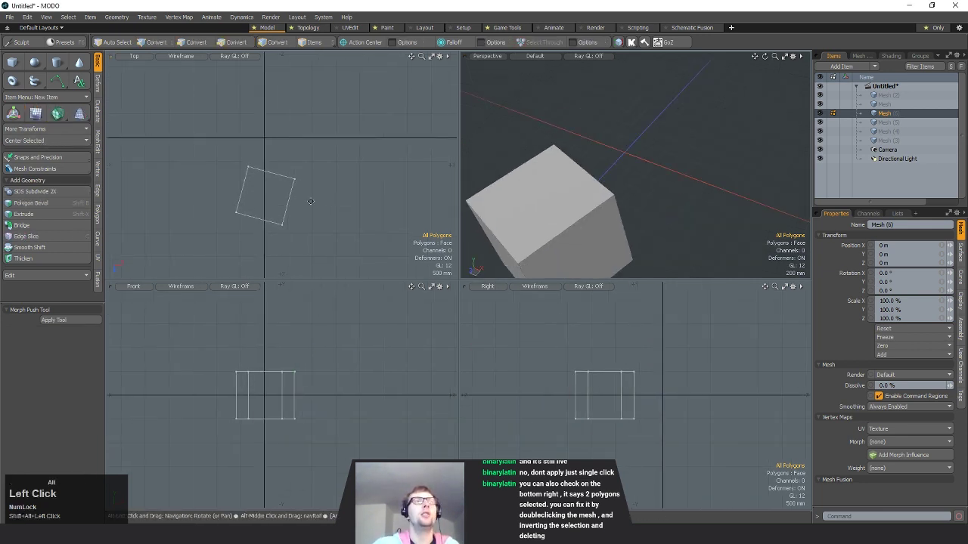
{"action": "scroll", "coordinate": [294, 180], "scroll_direction": "up", "scroll_amount": 4}
{"action": "left_click_drag", "start_coordinate": [641, 216], "coordinate": [694, 162], "text": "alt"}
{"action": "scroll", "coordinate": [619, 354], "scroll_direction": "down", "scroll_amount": 2}
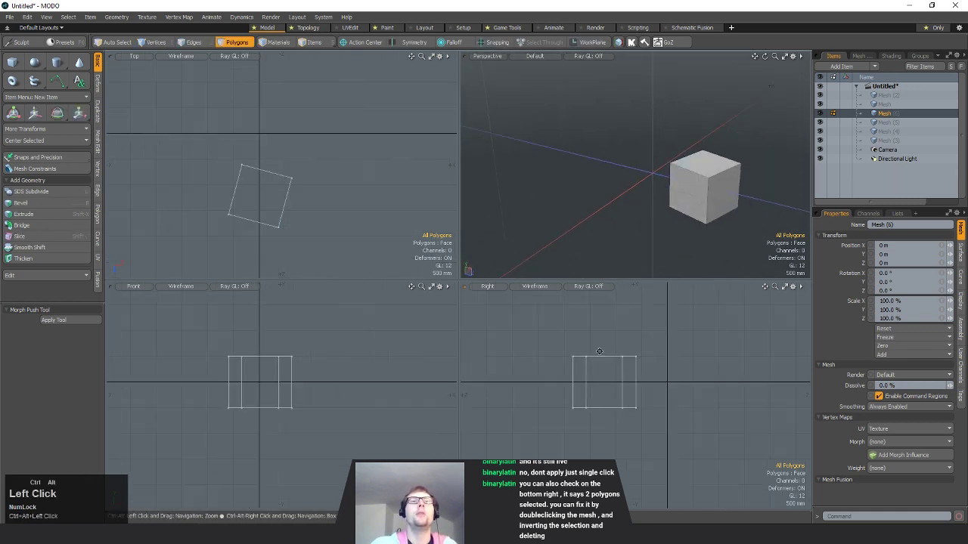
{"action": "left_click_drag", "start_coordinate": [619, 354], "coordinate": [610, 374], "text": "alt+shift"}
{"action": "left_click_drag", "start_coordinate": [307, 238], "coordinate": [327, 244], "text": "alt+shift"}
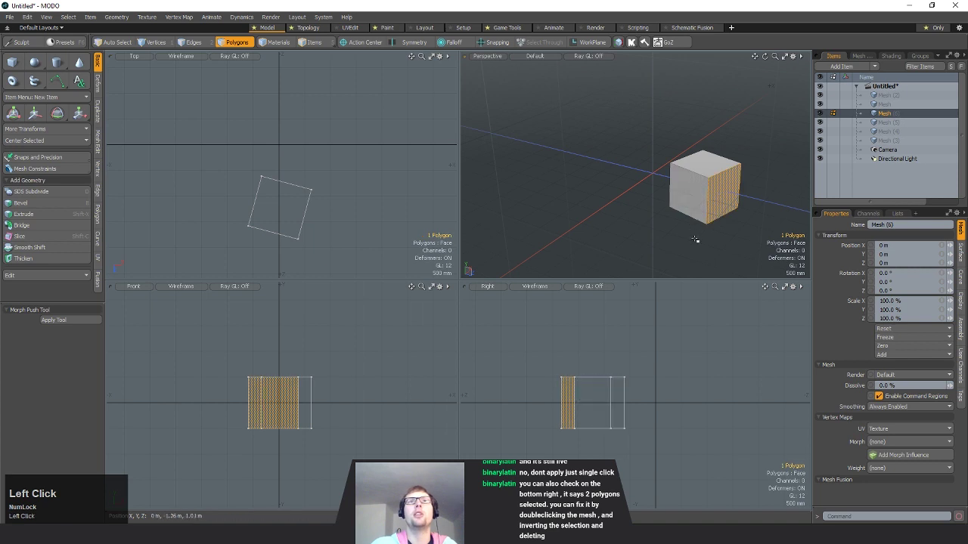
{"action": "left_click_drag", "start_coordinate": [696, 238], "coordinate": [661, 188], "text": "alt"}
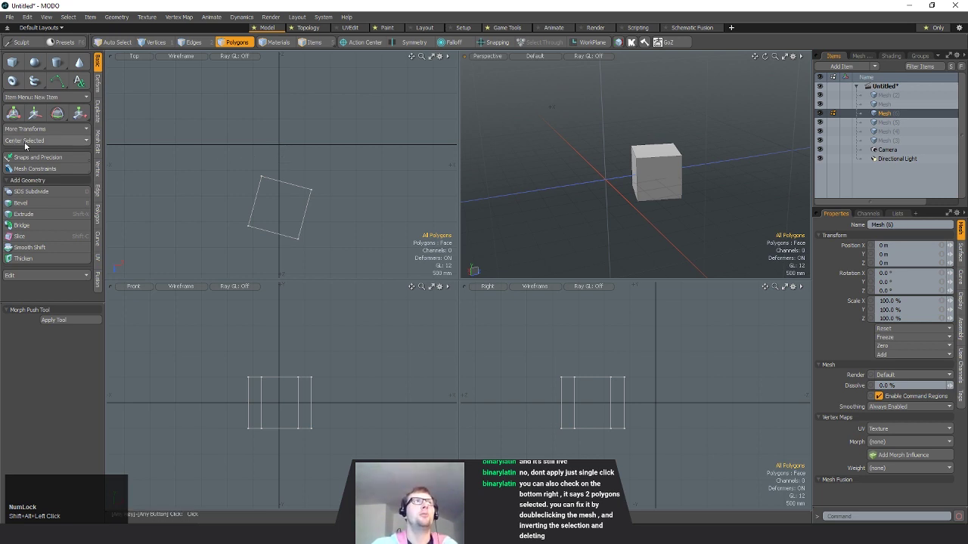
- Center the cube at the origin on all axes
{"action": "left_click", "coordinate": [81, 143]}
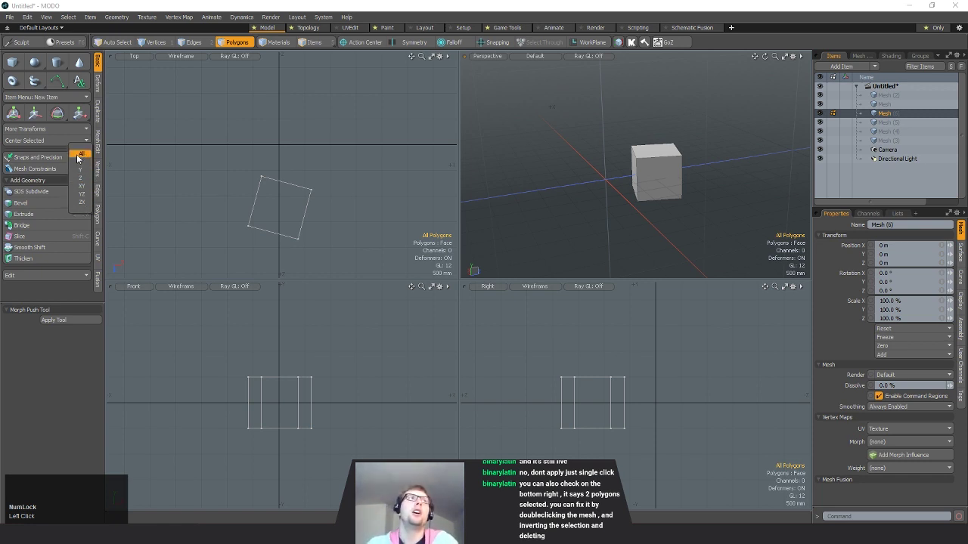
{"action": "left_click", "coordinate": [79, 156]}
{"action": "left_click_drag", "start_coordinate": [608, 218], "coordinate": [586, 220], "text": "alt"}
- Move the cube off the origin by about 1.96 m in X and 1.18 m in Z
{"action": "key", "text": "w"}
{"action": "left_click_drag", "start_coordinate": [316, 179], "coordinate": [417, 240]}
{"action": "scroll", "coordinate": [237, 157], "scroll_direction": "down", "scroll_amount": 2}
{"action": "left_click_drag", "start_coordinate": [298, 173], "coordinate": [235, 143], "text": "alt+shift"}
- Center the displaced cube on X and then on Z
{"action": "left_click", "coordinate": [31, 143]}
{"action": "left_click", "coordinate": [30, 165]}
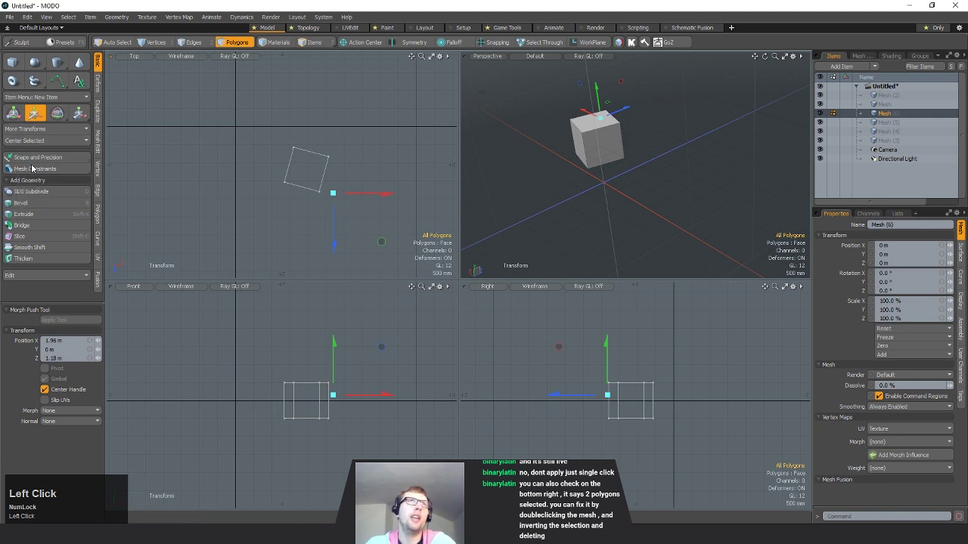
{"action": "left_click_drag", "start_coordinate": [257, 180], "coordinate": [281, 212], "text": "alt+shift"}
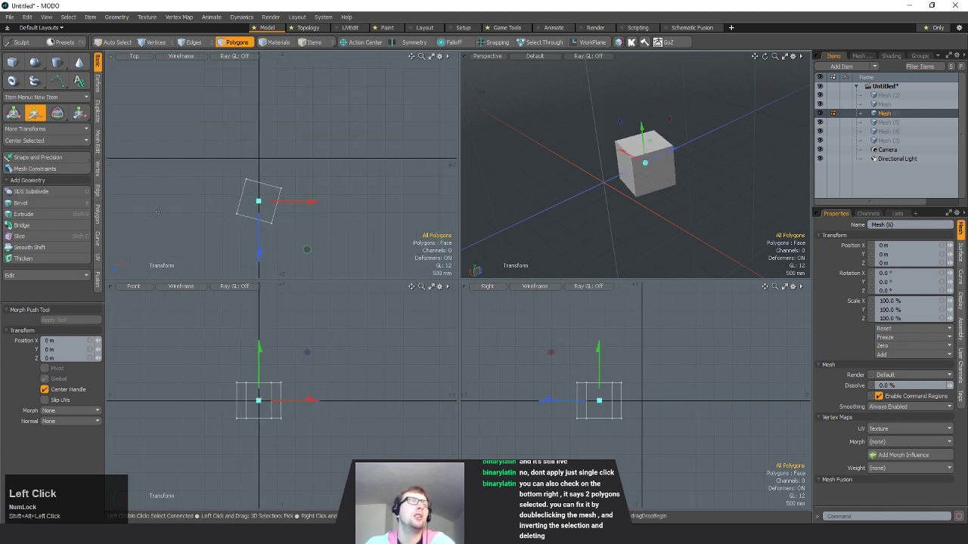
{"action": "left_click", "coordinate": [49, 143]}
{"action": "left_click", "coordinate": [50, 179]}
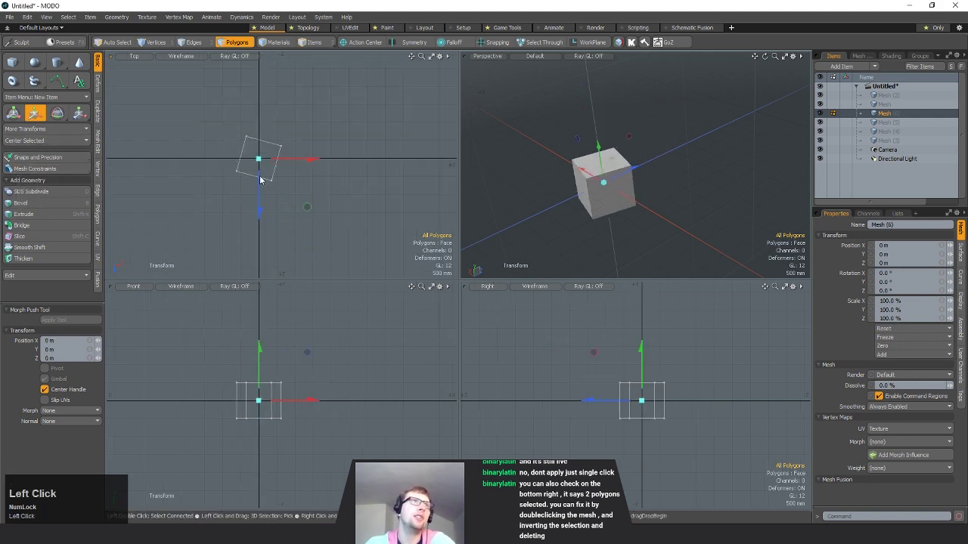
- Move the centered cube away from the origin in positive X and Z with the Move tool
{"action": "key", "text": "space"}
{"action": "key", "text": "w"}
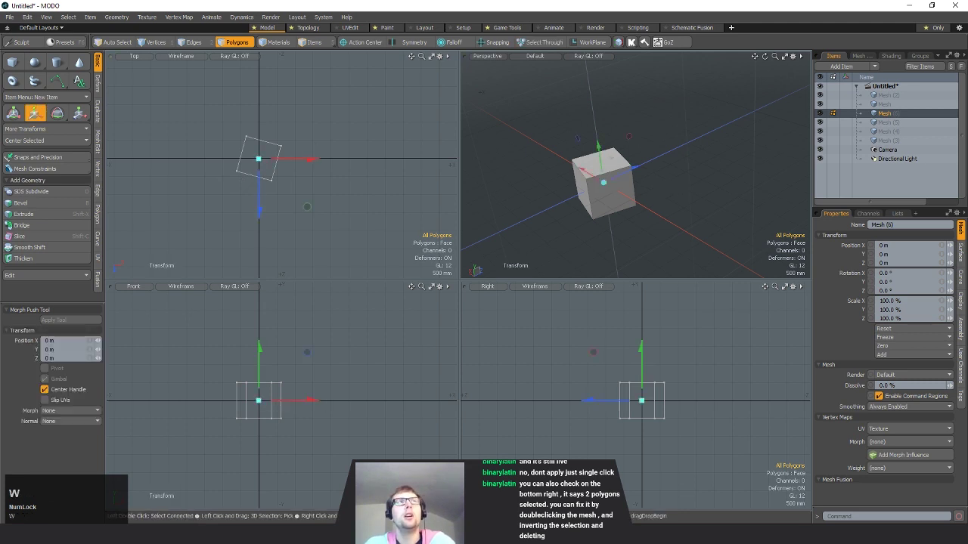
{"action": "left_click_drag", "start_coordinate": [314, 142], "coordinate": [343, 201]}
- Select the four vertices of the cube side facing the X axis line and center them on Z
{"action": "key", "text": "space"}
{"action": "key", "text": "space"}
{"action": "mouse_move", "coordinate": [282, 181]}
{"action": "right_mouse_down"}
{"action": "mouse_move", "coordinate": [259, 194]}
{"action": "mouse_move", "coordinate": [328, 181]}
{"action": "right_mouse_up"}
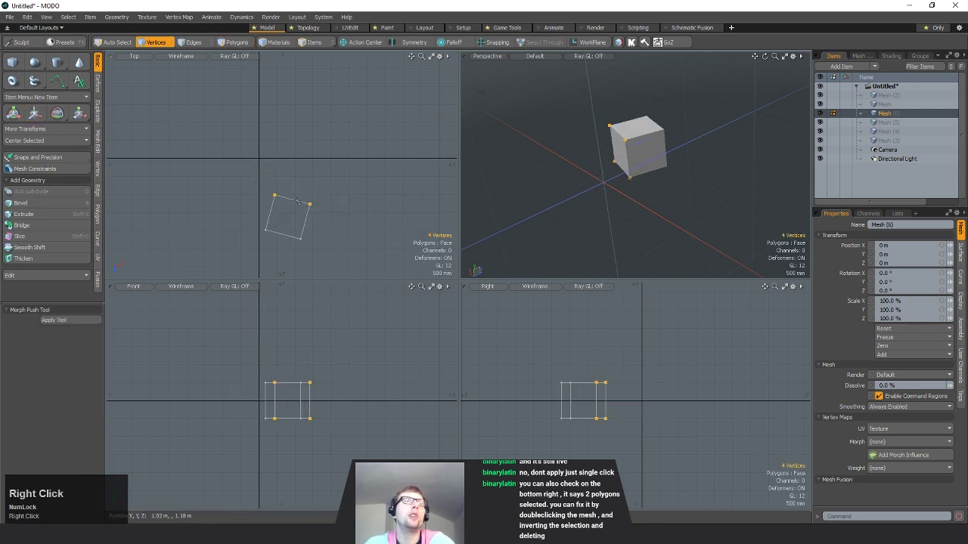
{"action": "key", "text": "r"}
{"action": "key", "text": "Return"}
{"action": "left_click_drag", "start_coordinate": [647, 230], "coordinate": [661, 201], "text": "alt"}
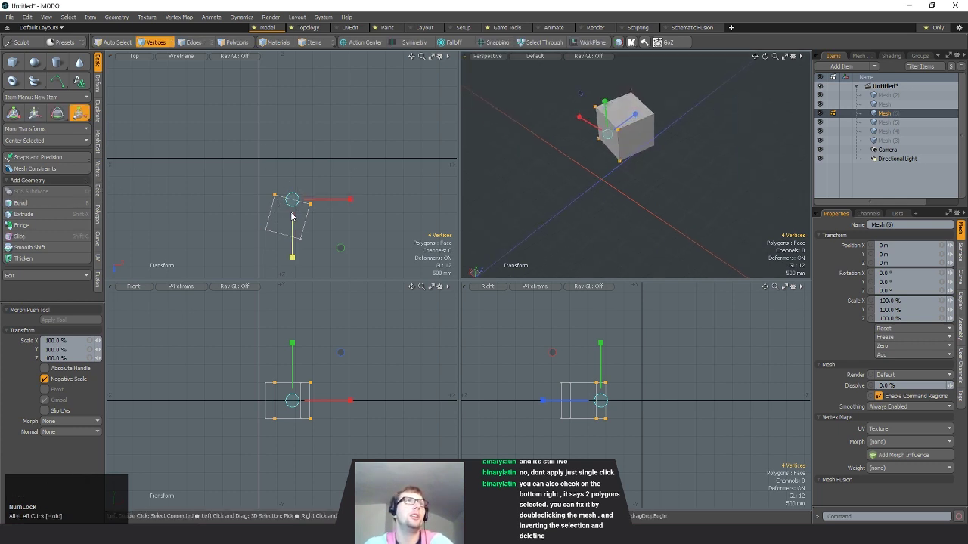
{"action": "left_click", "coordinate": [65, 140]}
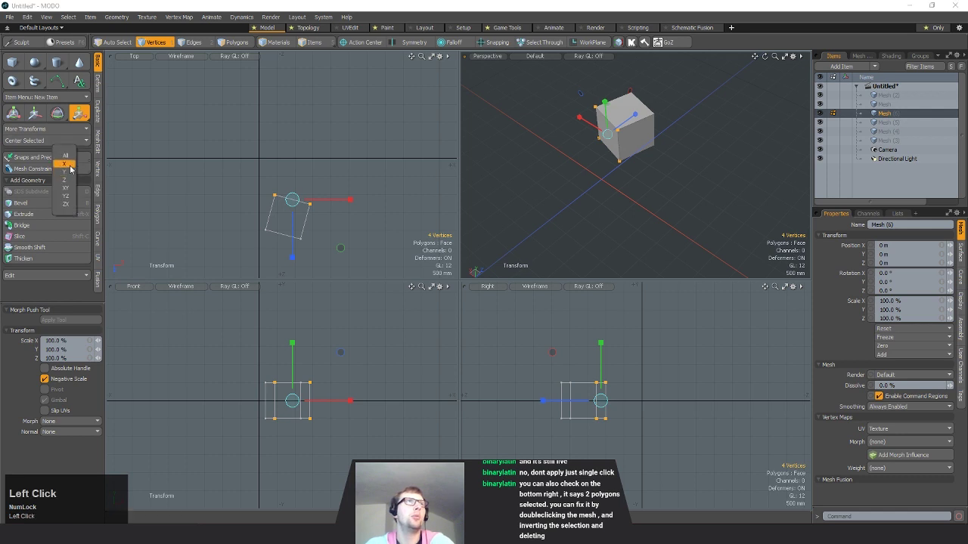
{"action": "left_click_drag", "start_coordinate": [293, 257], "coordinate": [293, 216]}
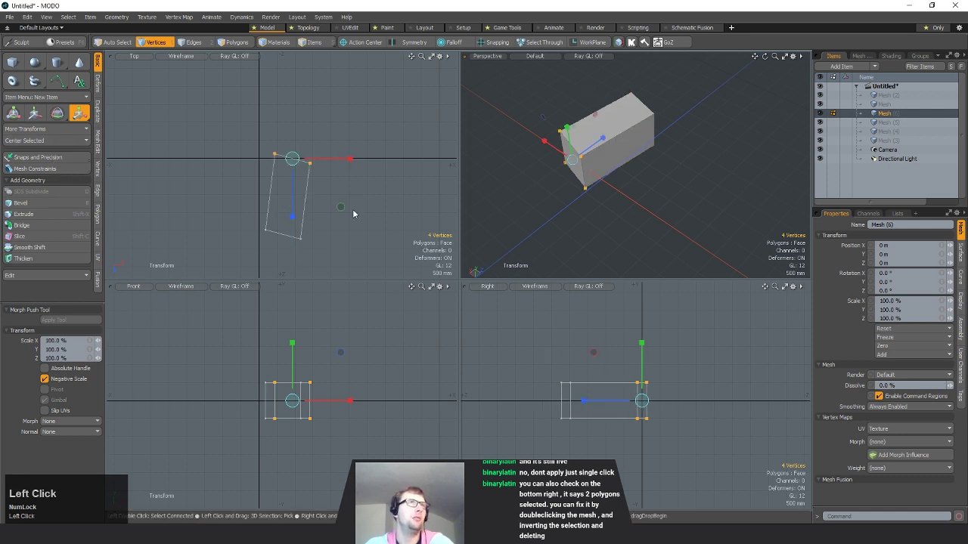
- Move the four selected vertices back along positive Z and slightly in positive X, skewing the box
{"action": "key", "text": "space"}
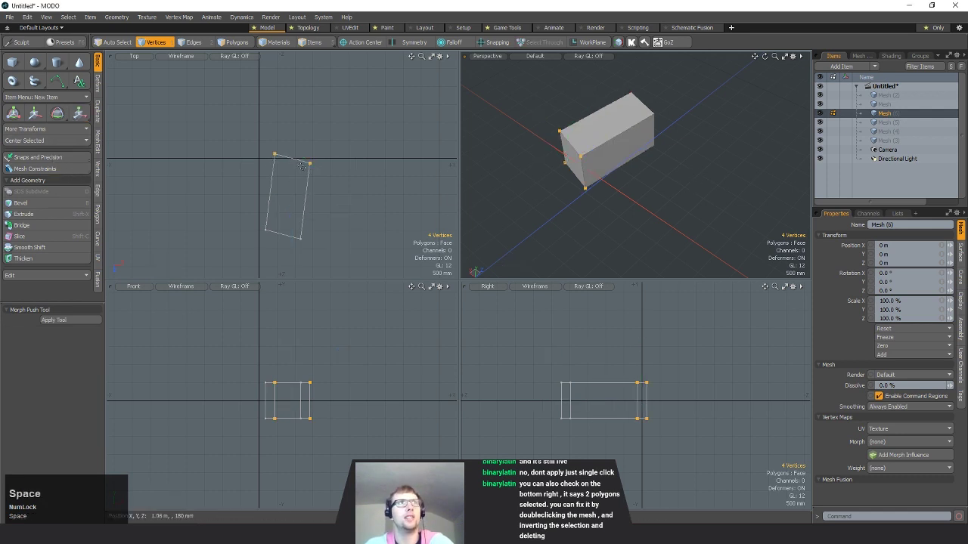
{"action": "key", "text": "w"}
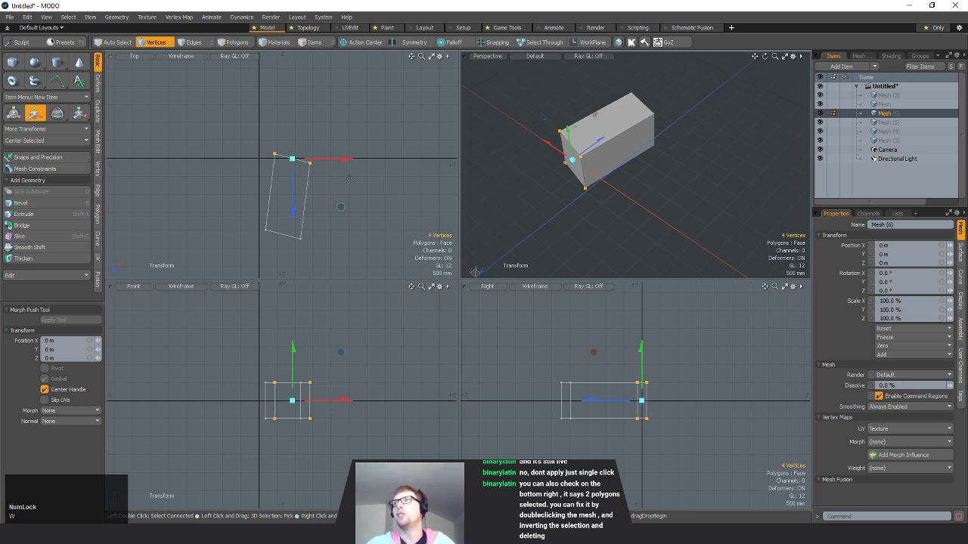
{"action": "left_click_drag", "start_coordinate": [292, 159], "coordinate": [304, 196]}
{"action": "key", "text": "space"}
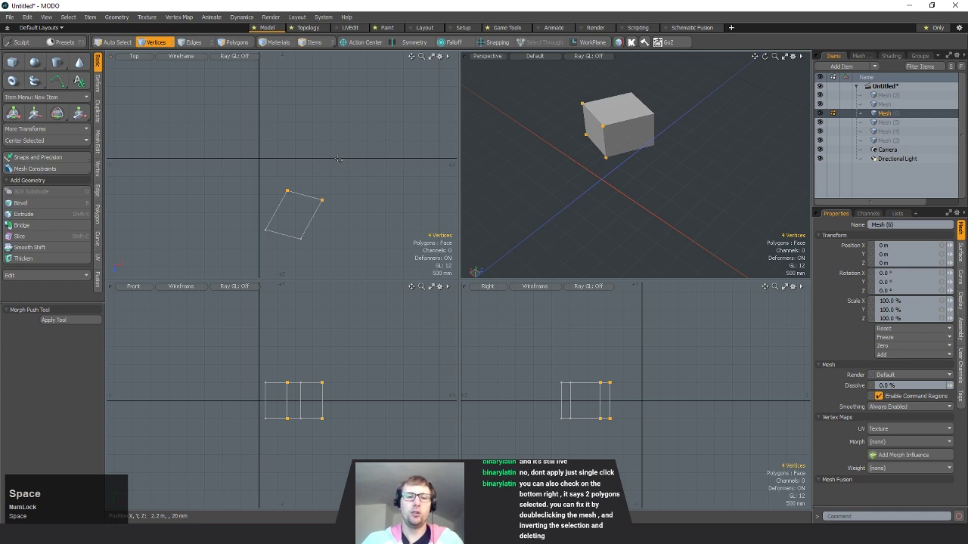
- Turn off Negative Scale and flatten the four selected vertices by scaling them to 0% along Z
{"action": "key", "text": "r"}
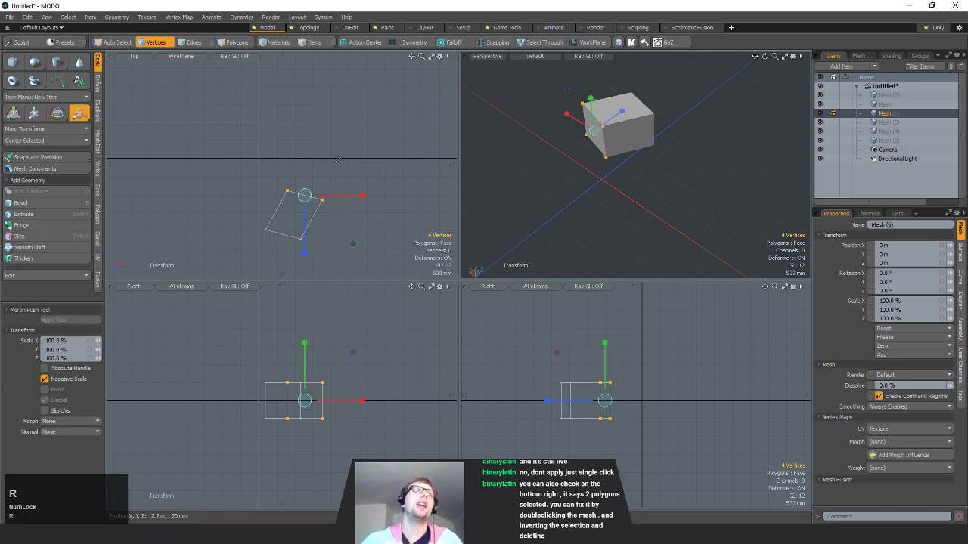
{"action": "mouse_move", "coordinate": [304, 257]}
{"action": "left_mouse_down"}
{"action": "mouse_move", "coordinate": [304, 48]}
{"action": "mouse_move", "coordinate": [304, 280]}
{"action": "mouse_move", "coordinate": [304, 155]}
{"action": "mouse_move", "coordinate": [304, 254]}
{"action": "left_mouse_up"}
{"action": "left_click", "coordinate": [45, 379]}
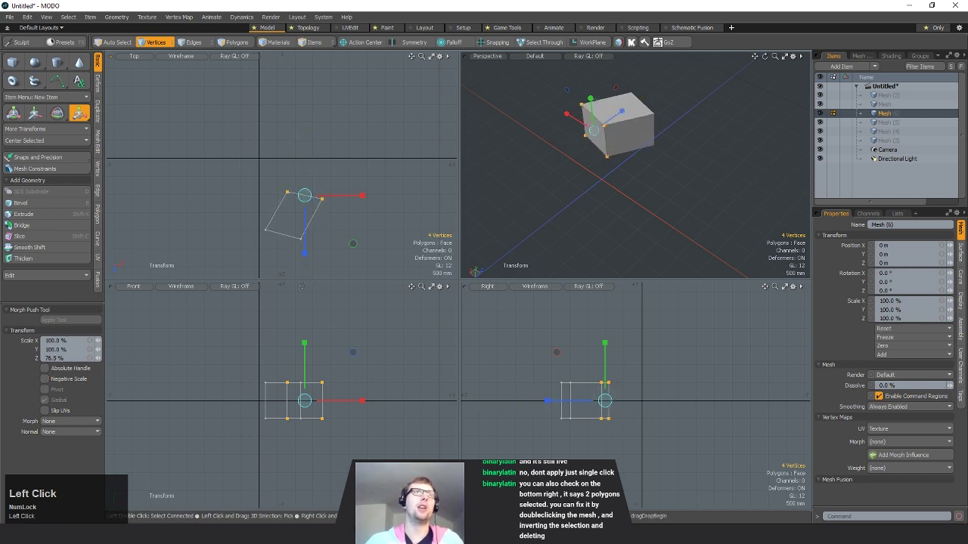
{"action": "left_click_drag", "start_coordinate": [307, 259], "coordinate": [310, 268]}
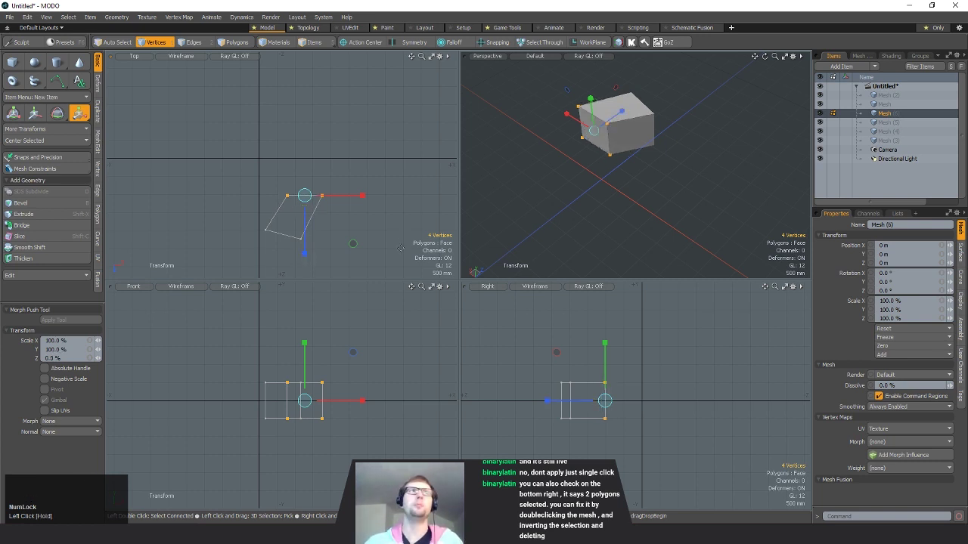
- Center the four flattened vertices on Z
{"action": "left_click_drag", "start_coordinate": [343, 247], "coordinate": [349, 207], "text": "ctrl+alt"}
{"action": "key", "text": "space"}
{"action": "left_click", "coordinate": [59, 142]}
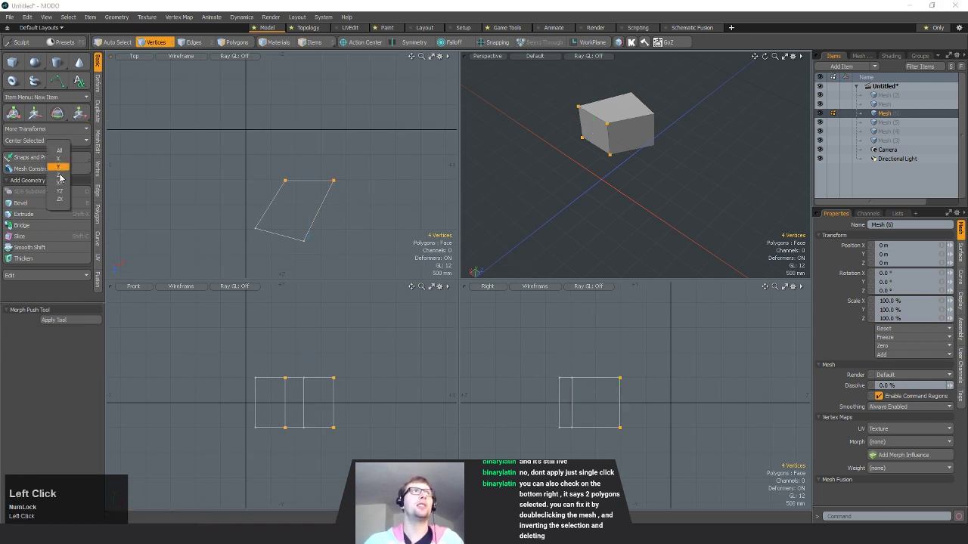
{"action": "left_click", "coordinate": [61, 178]}
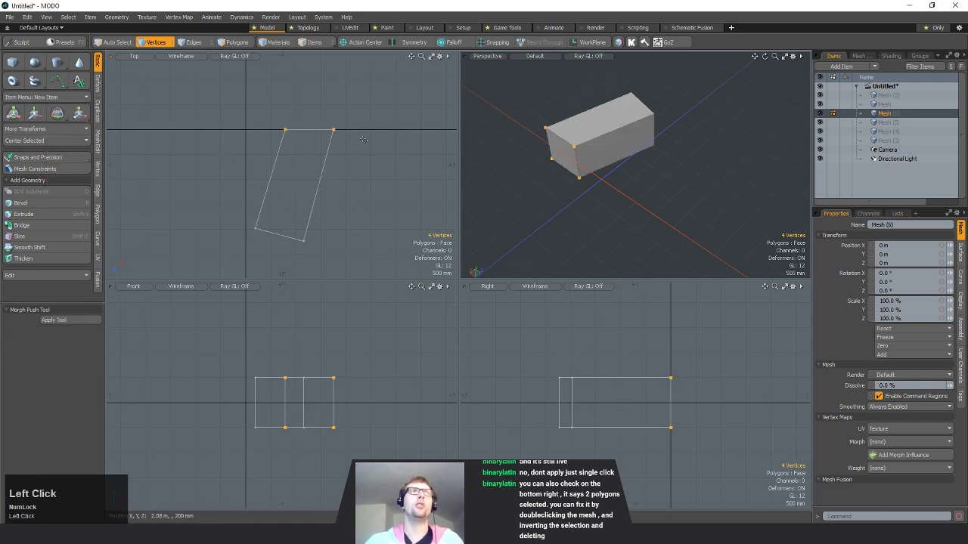
- Reselect the box's four flattened end vertices and move them about 840 mm in X and 1.1 m in Z
{"action": "left_click_drag", "start_coordinate": [599, 177], "coordinate": [763, 169], "text": "alt"}
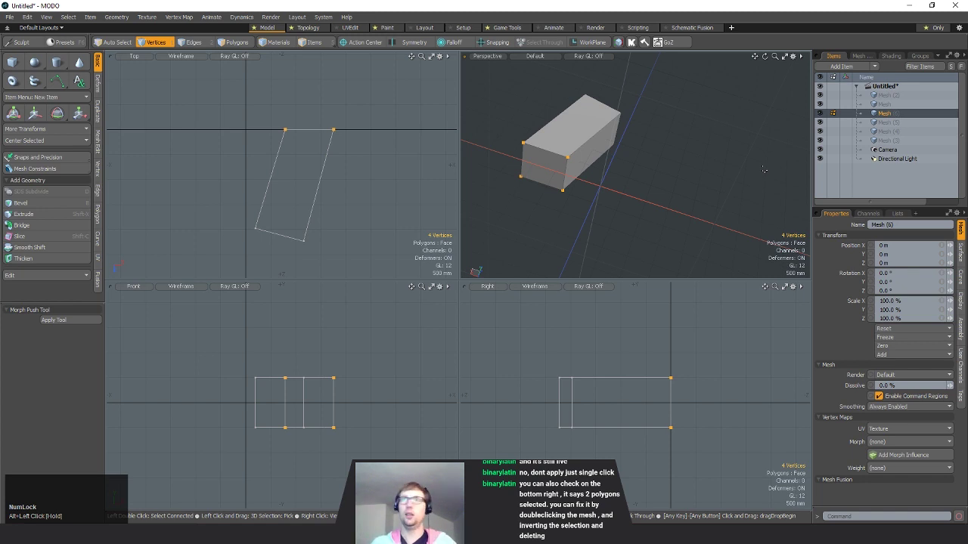
{"action": "left_click", "coordinate": [764, 170]}
{"action": "left_click_drag", "start_coordinate": [764, 169], "coordinate": [665, 214], "text": "alt"}
{"action": "mouse_move", "coordinate": [358, 83]}
{"action": "right_mouse_down"}
{"action": "mouse_move", "coordinate": [300, 88]}
{"action": "mouse_move", "coordinate": [341, 157]}
{"action": "right_mouse_up"}
{"action": "key", "text": "w"}
{"action": "mouse_move", "coordinate": [344, 172]}
{"action": "left_mouse_down"}
{"action": "mouse_move", "coordinate": [421, 261]}
{"action": "mouse_move", "coordinate": [338, 167]}
{"action": "left_mouse_up"}
{"action": "left_click_drag", "start_coordinate": [335, 162], "coordinate": [300, 157], "text": "alt+shift"}
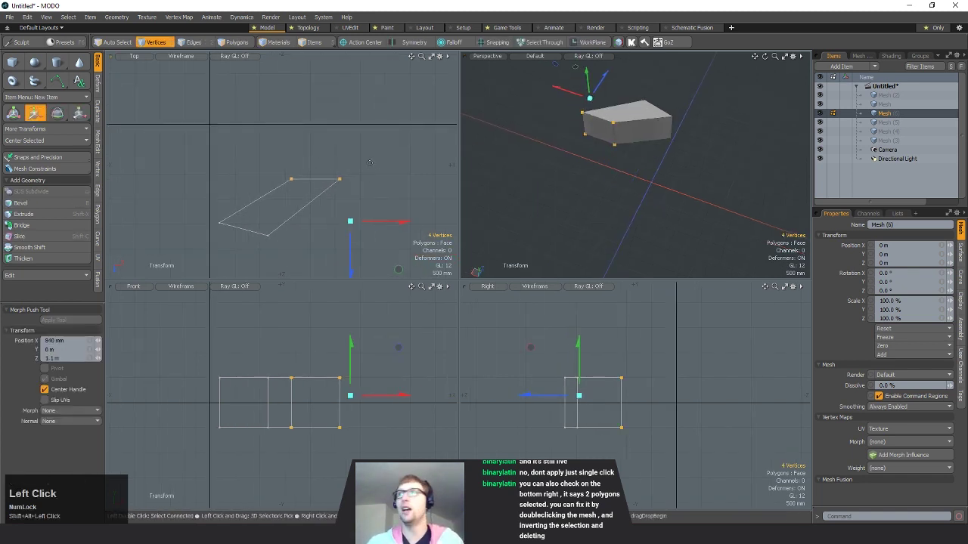
- Set the action center to Origin, flatten the four selected vertices onto Z zero by scaling Z to 0%, and deselect them
{"action": "key", "text": "alt+w"}
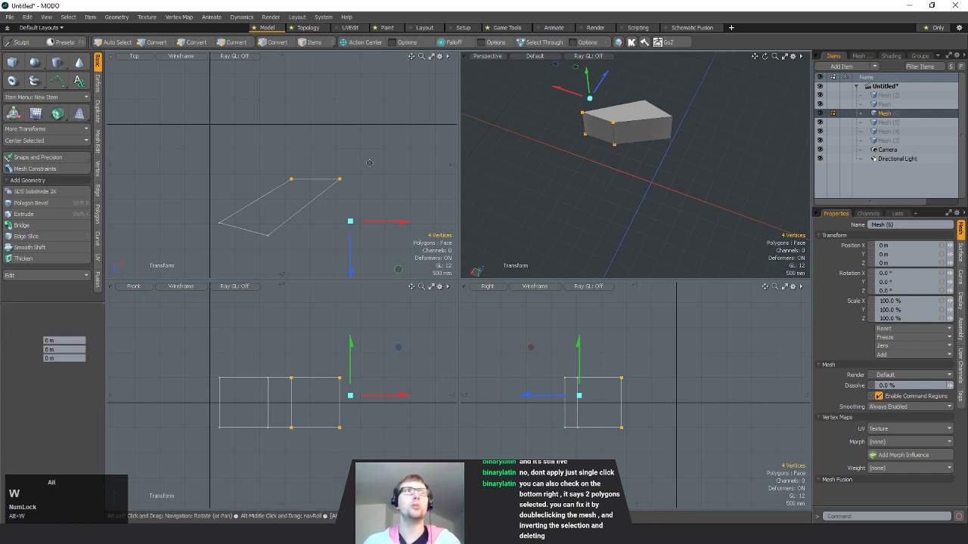
{"action": "key", "text": "r"}
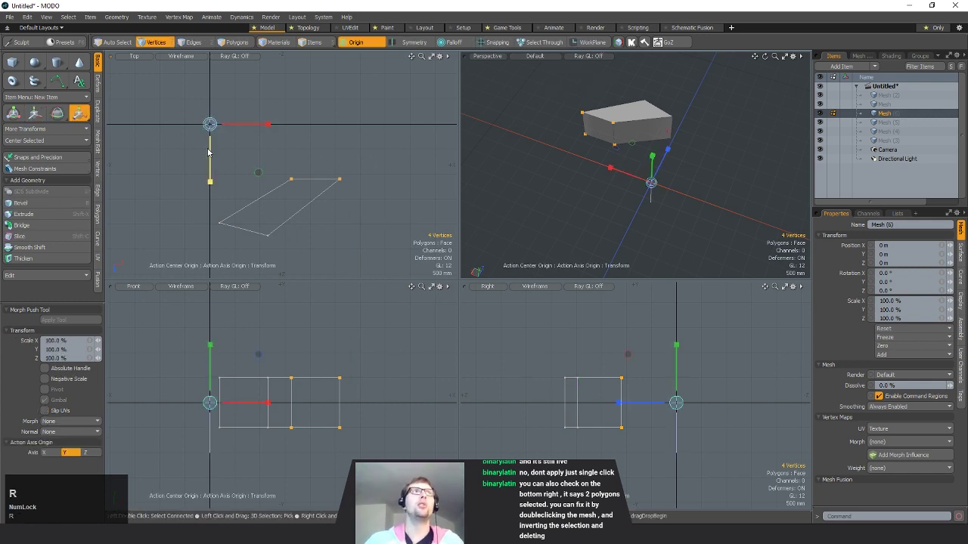
{"action": "left_click_drag", "start_coordinate": [209, 184], "coordinate": [209, 124]}
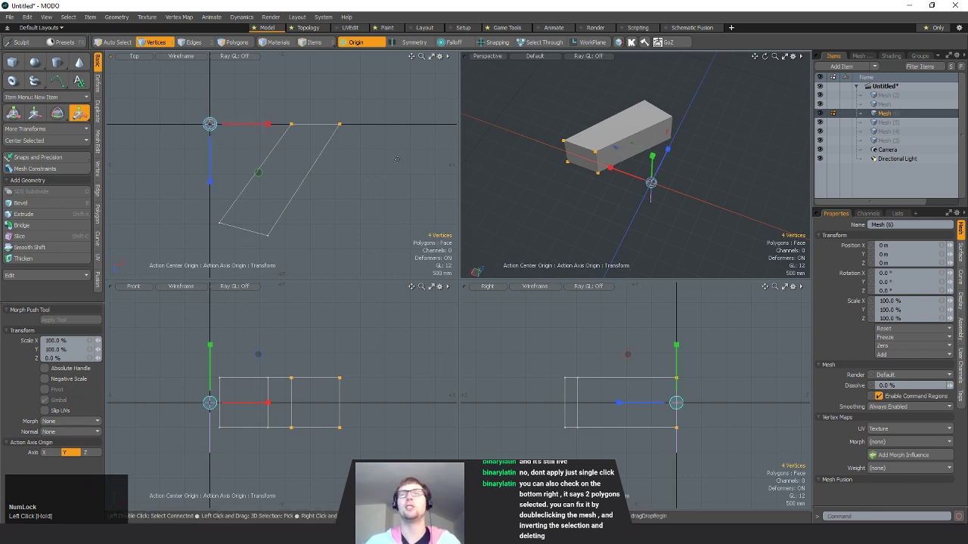
{"action": "key", "text": "space"}
{"action": "left_click", "coordinate": [344, 178]}
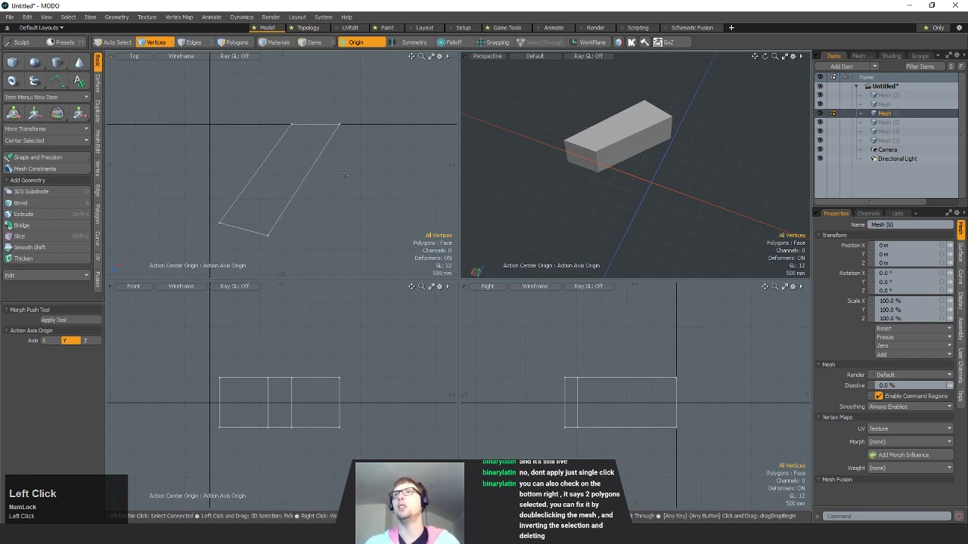
{"action": "scroll", "coordinate": [484, 272], "scroll_direction": "down", "scroll_amount": 1}
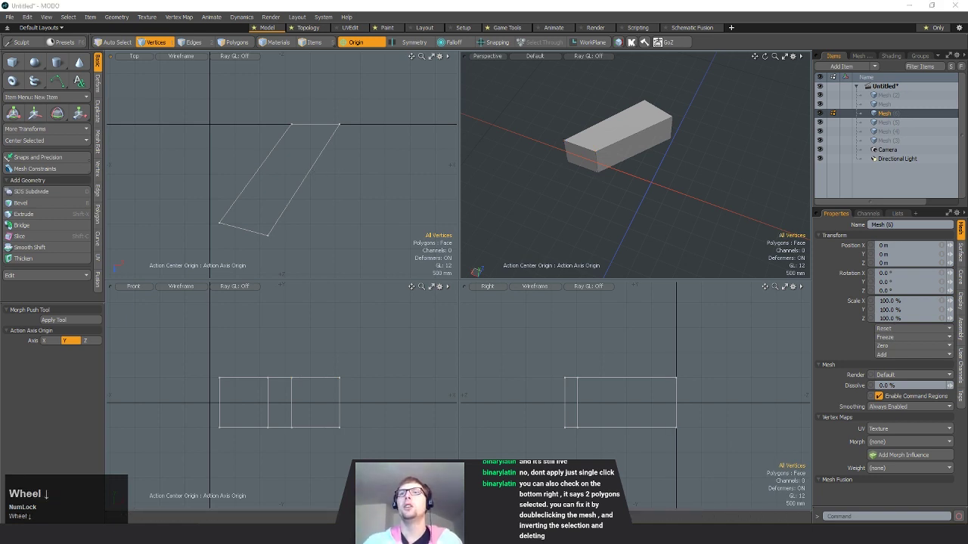
- Make Mesh (2) the active mesh and add a default unit cylinder at the origin
{"action": "left_click", "coordinate": [97, 85]}
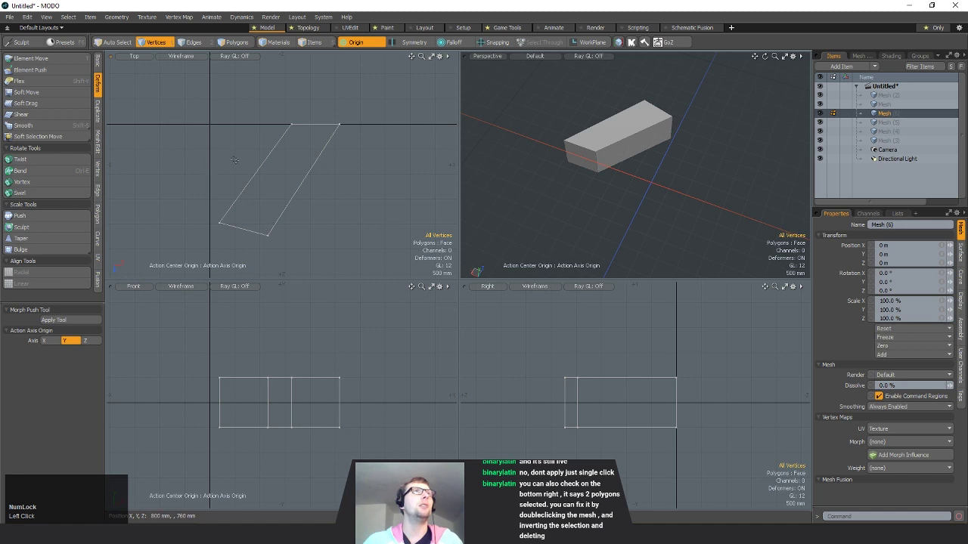
{"action": "key", "text": "space"}
{"action": "key", "text": "space"}
{"action": "mouse_move", "coordinate": [255, 160]}
{"action": "left_mouse_down"}
{"action": "mouse_move", "coordinate": [300, 177]}
{"action": "mouse_move", "coordinate": [322, 200]}
{"action": "mouse_move", "coordinate": [307, 177]}
{"action": "left_mouse_up"}
{"action": "left_click", "coordinate": [365, 186]}
{"action": "left_click", "coordinate": [907, 94]}
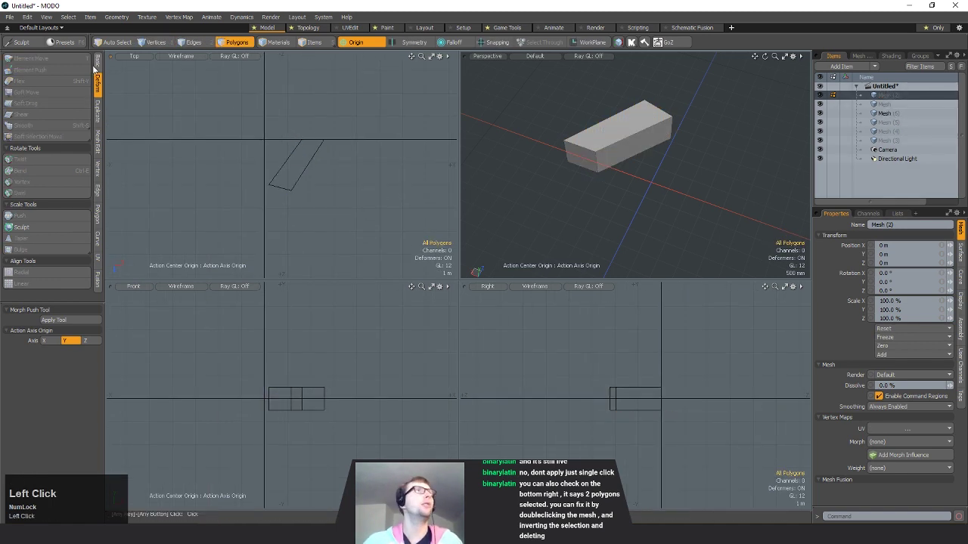
{"action": "left_click", "coordinate": [96, 63]}
{"action": "left_click", "coordinate": [56, 62], "text": "ctrl"}
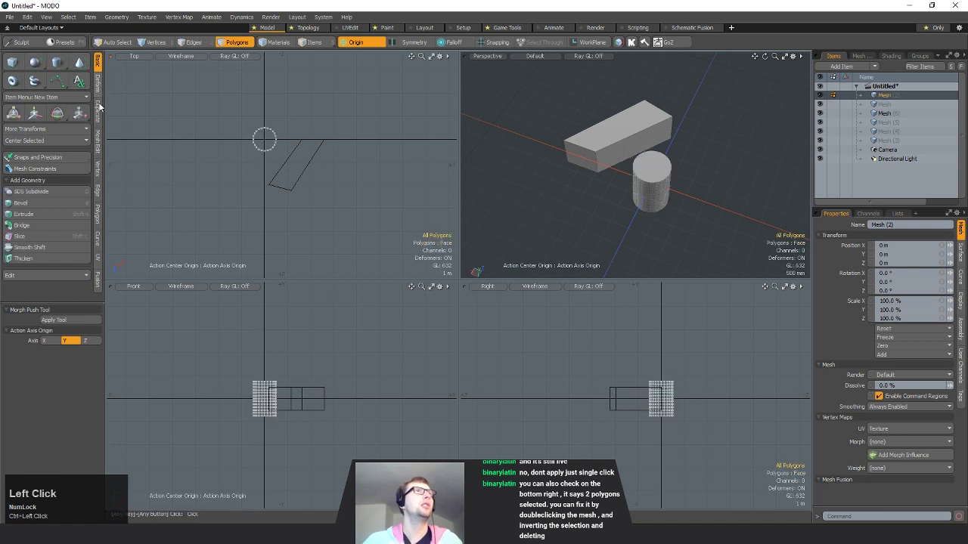
- Stretch the cylinder along Y to a height of about 4.45 m
{"action": "left_click", "coordinate": [96, 85]}
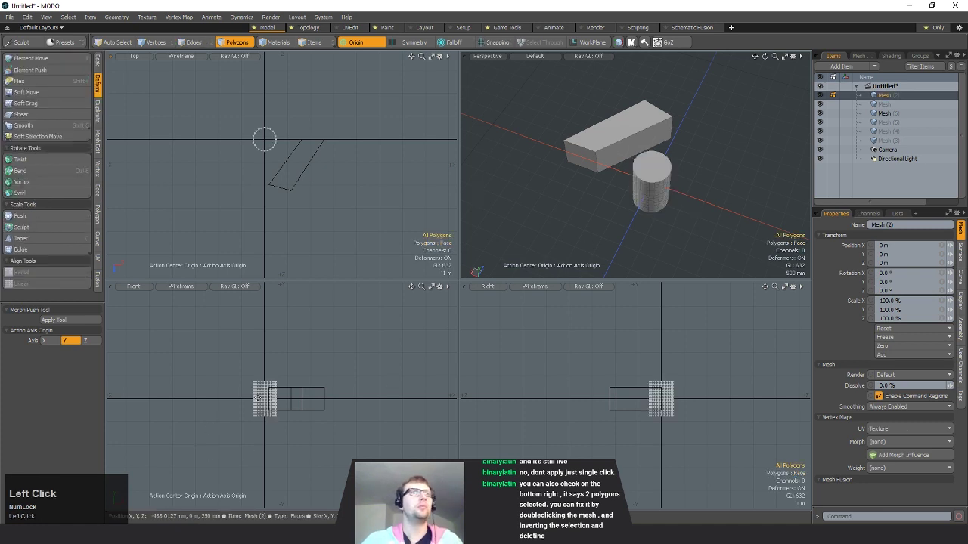
{"action": "key", "text": "r"}
{"action": "left_click_drag", "start_coordinate": [265, 368], "coordinate": [245, 346]}
{"action": "key", "text": "q"}
{"action": "left_click_drag", "start_coordinate": [641, 244], "coordinate": [694, 195], "text": "alt"}
{"action": "scroll", "coordinate": [697, 191], "scroll_direction": "down", "scroll_amount": 3}
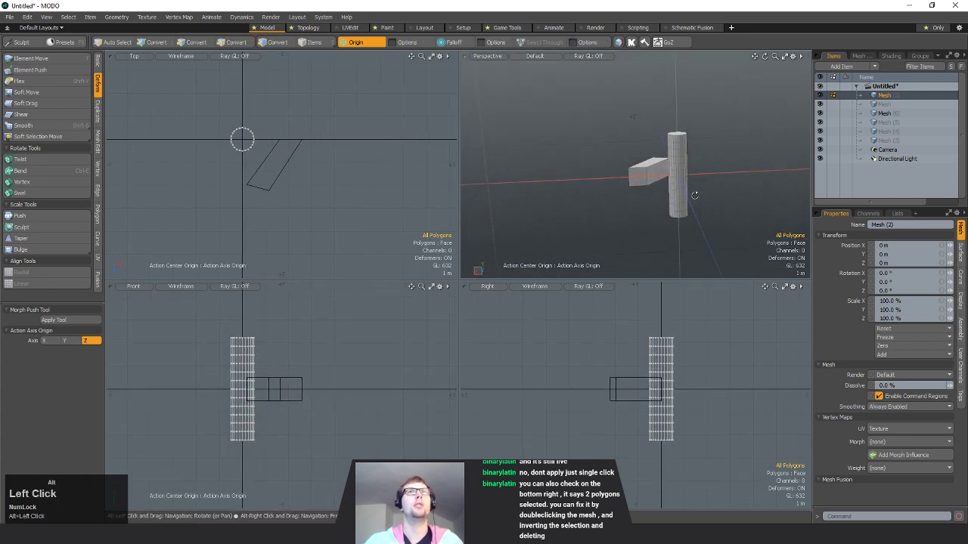
- Shear the tall cylinder about 2.1 m along X with a linear falloff running over its full height
{"action": "left_click", "coordinate": [21, 114]}
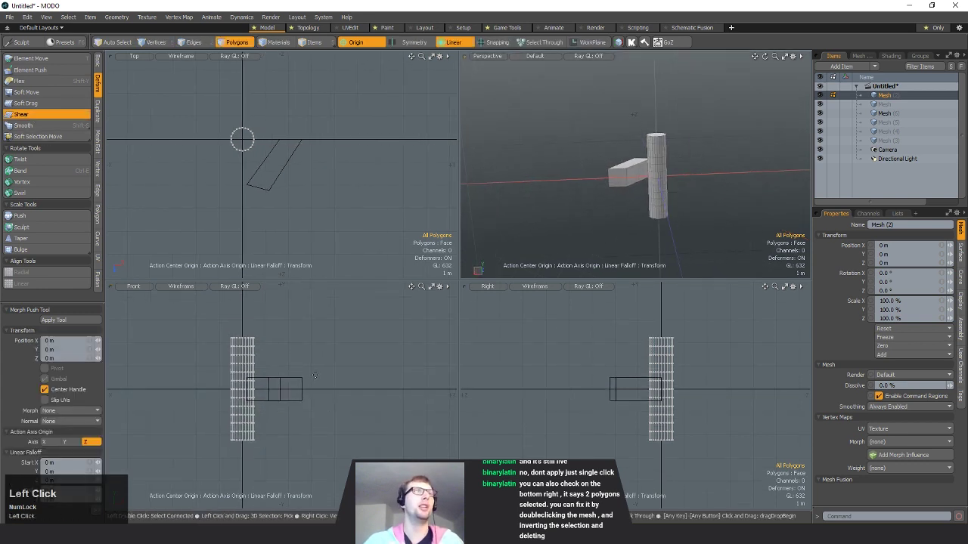
{"action": "left_click_drag", "start_coordinate": [314, 376], "coordinate": [343, 376], "text": "alt+shift"}
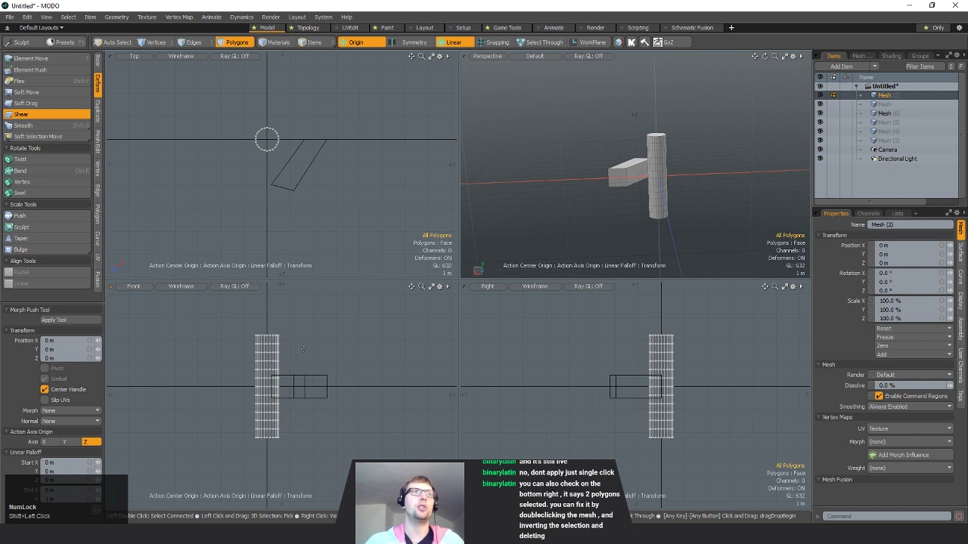
{"action": "left_click", "coordinate": [344, 390]}
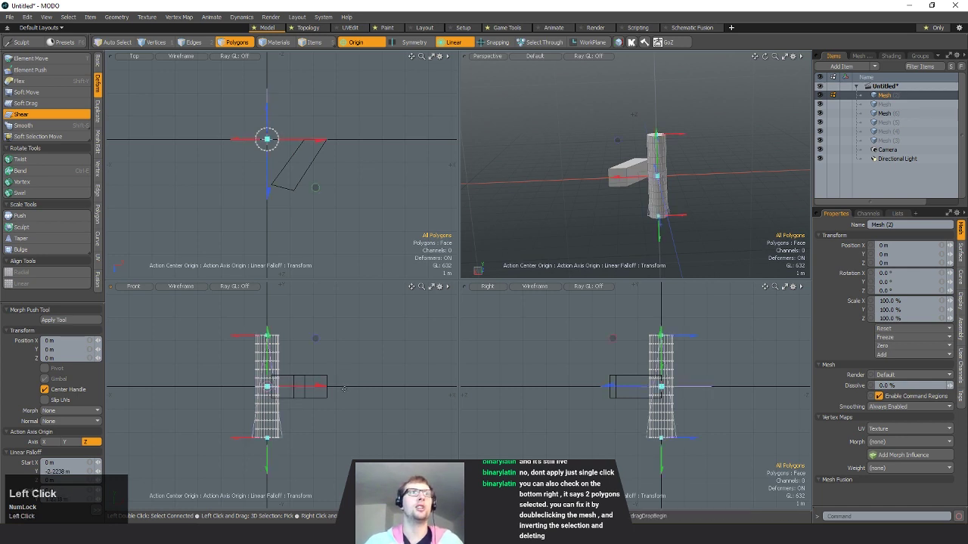
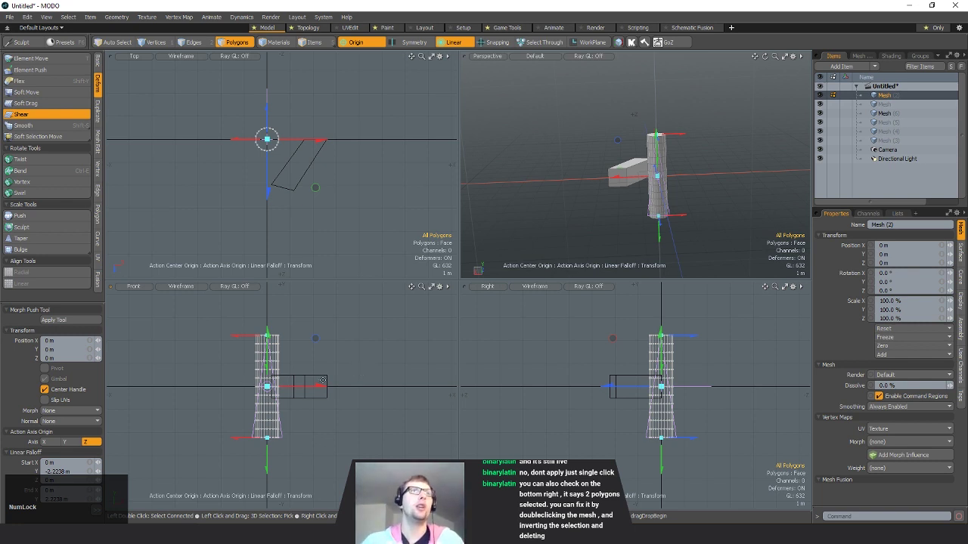
{"action": "left_click_drag", "start_coordinate": [323, 380], "coordinate": [266, 386]}
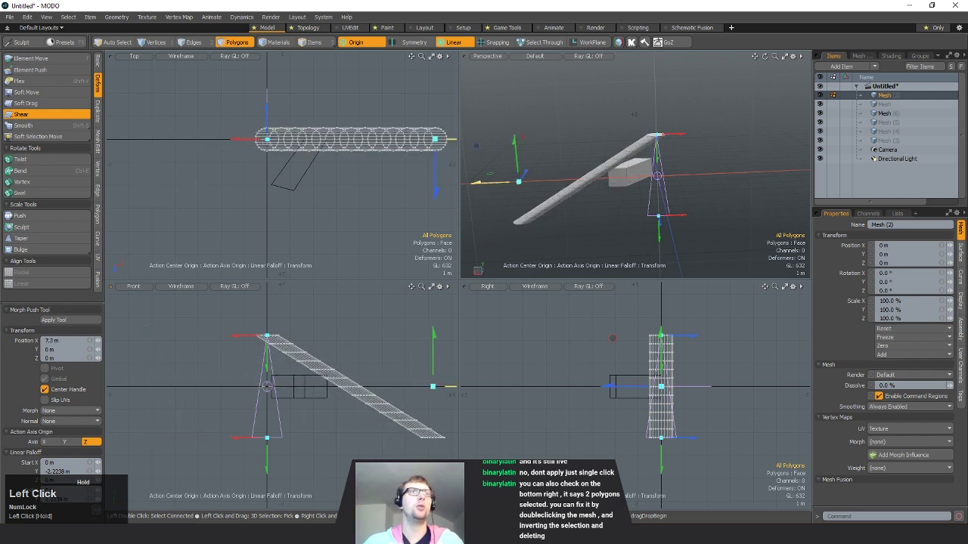
{"action": "left_click_drag", "start_coordinate": [490, 386], "coordinate": [372, 387]}
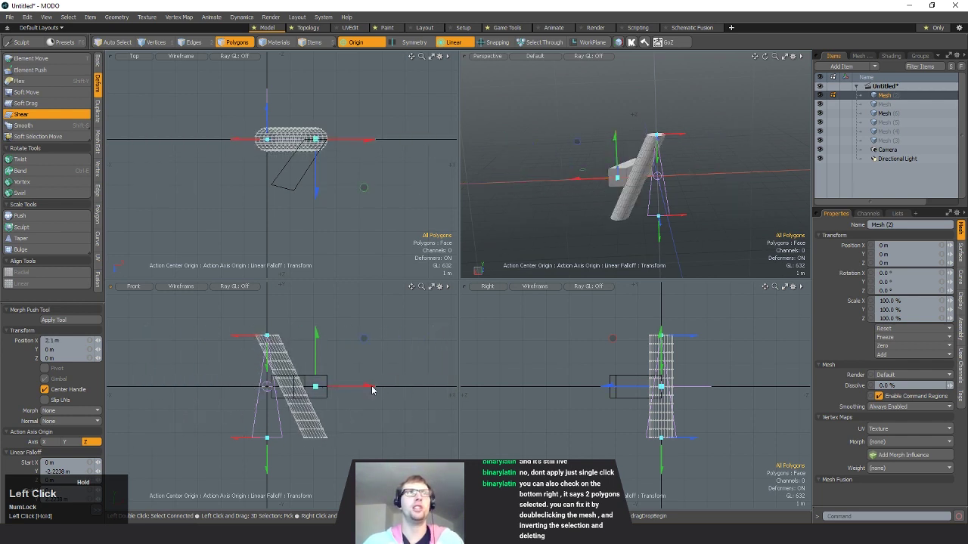
- Shorten the shear's linear falloff to run from about -1.28 m to 0.42 m in Y, giving the cylinder an S-shaped bend
{"action": "left_click_drag", "start_coordinate": [658, 160], "coordinate": [658, 189]}
{"action": "left_click_drag", "start_coordinate": [657, 205], "coordinate": [670, 182], "text": "alt"}
{"action": "left_click_drag", "start_coordinate": [666, 243], "coordinate": [677, 203]}
{"action": "left_click", "coordinate": [674, 215], "text": "ctrl+alt"}
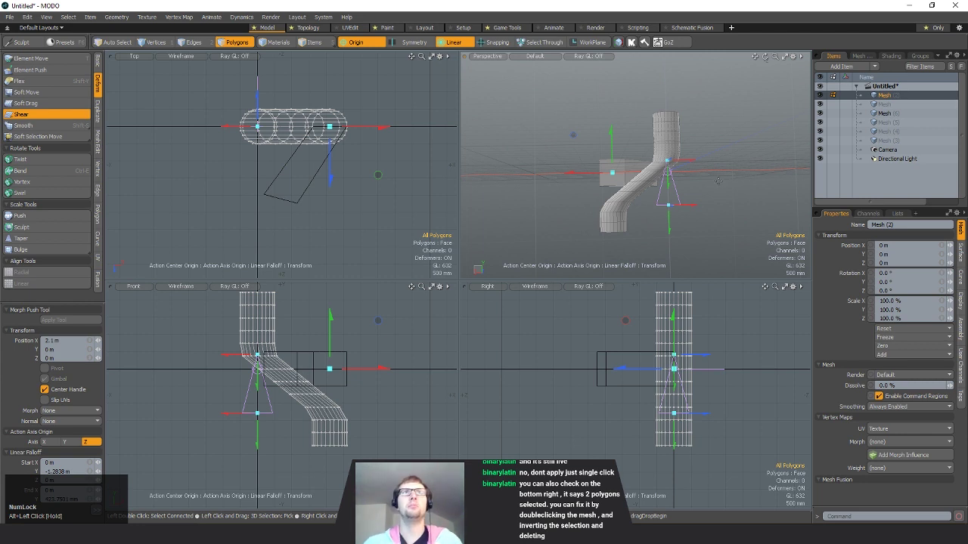
{"action": "key", "text": "space"}
- Hide the skewed box, Mesh (6)
{"action": "left_click_drag", "start_coordinate": [718, 181], "coordinate": [633, 193], "text": "alt"}
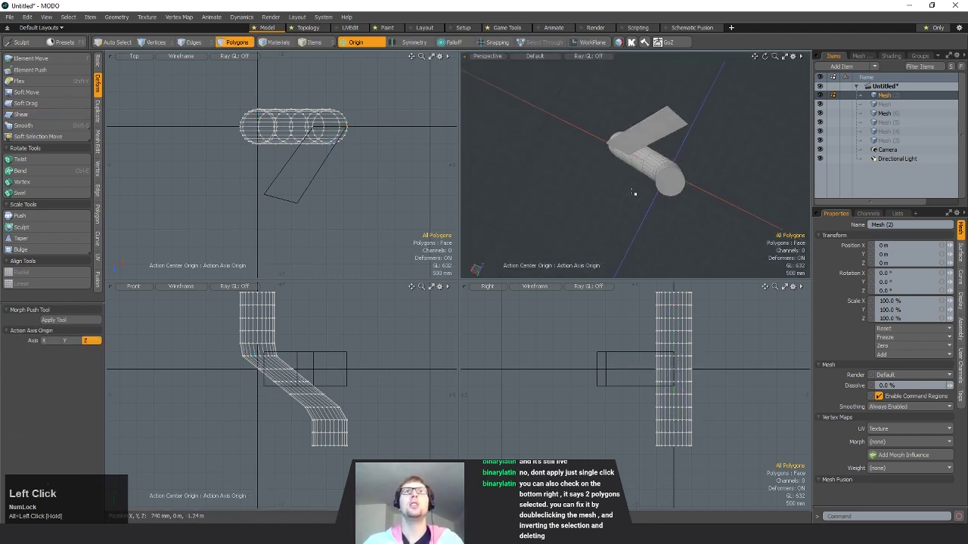
{"action": "key", "text": "Delete"}
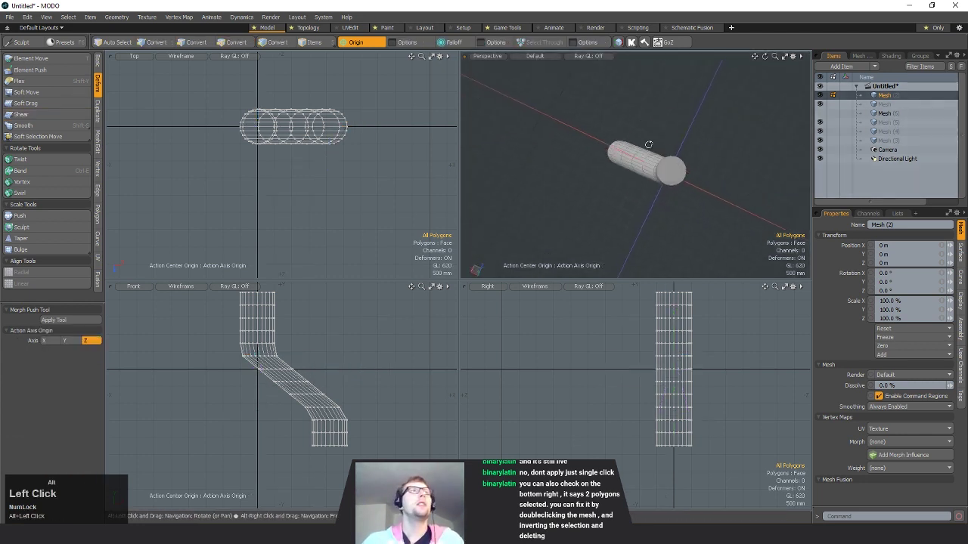
- Try twisting the S-shaped cylinder about -512.5° around Y, and undo the twist
{"action": "left_click", "coordinate": [47, 160]}
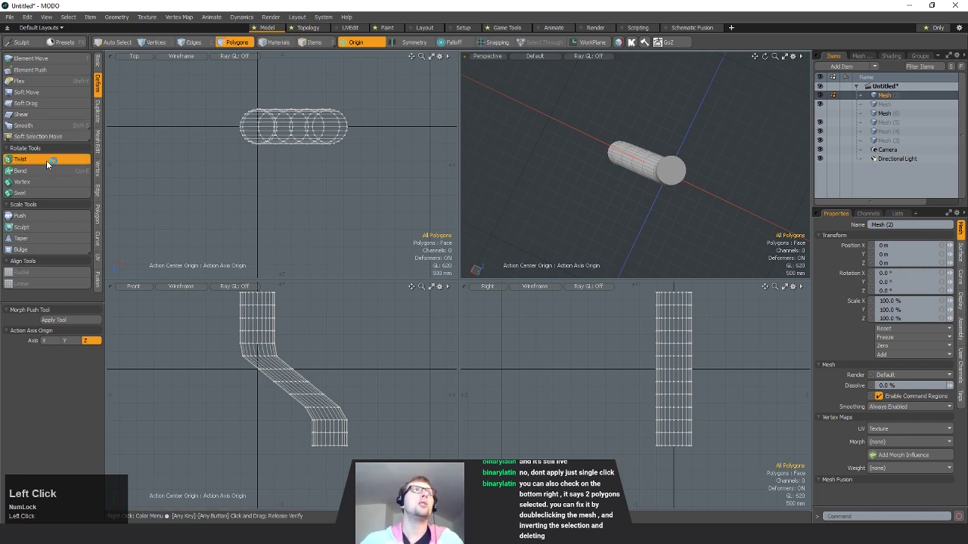
{"action": "scroll", "coordinate": [352, 328], "scroll_direction": "down", "scroll_amount": 3}
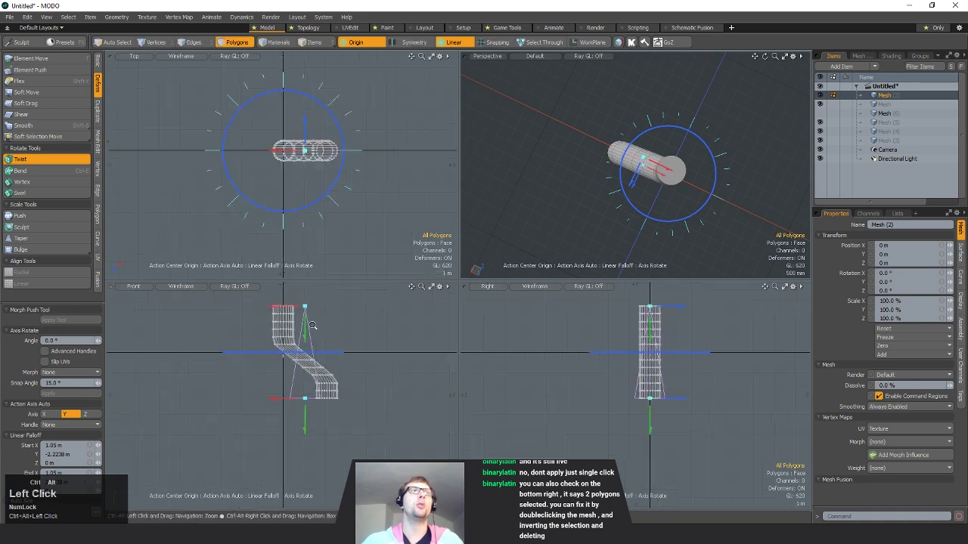
{"action": "left_click_drag", "start_coordinate": [388, 161], "coordinate": [358, 157], "text": "alt+shift"}
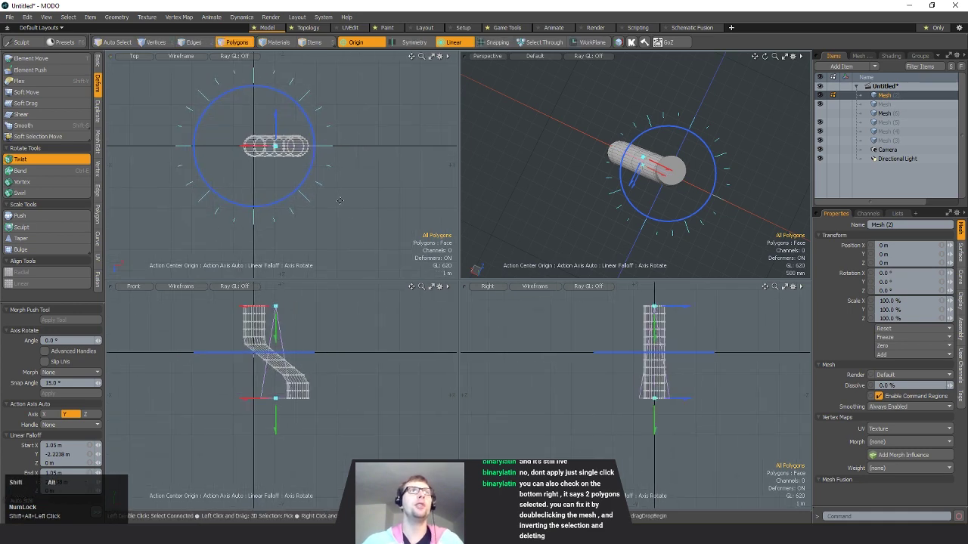
{"action": "left_click_drag", "start_coordinate": [341, 201], "coordinate": [363, 194], "text": "alt+shift"}
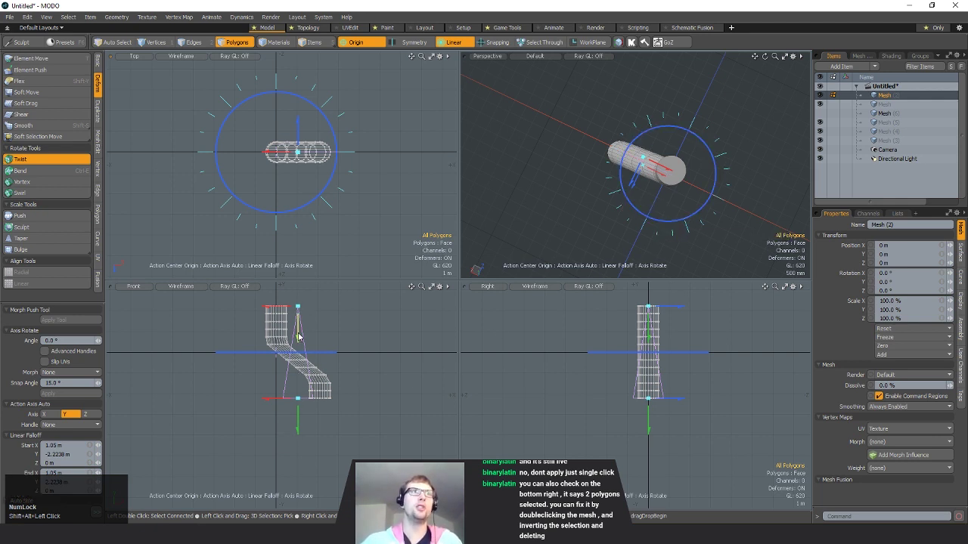
{"action": "left_click_drag", "start_coordinate": [339, 145], "coordinate": [217, 184]}
{"action": "left_click_drag", "start_coordinate": [641, 226], "coordinate": [685, 133], "text": "alt"}
{"action": "scroll", "coordinate": [605, 204], "scroll_direction": "up", "scroll_amount": 4}
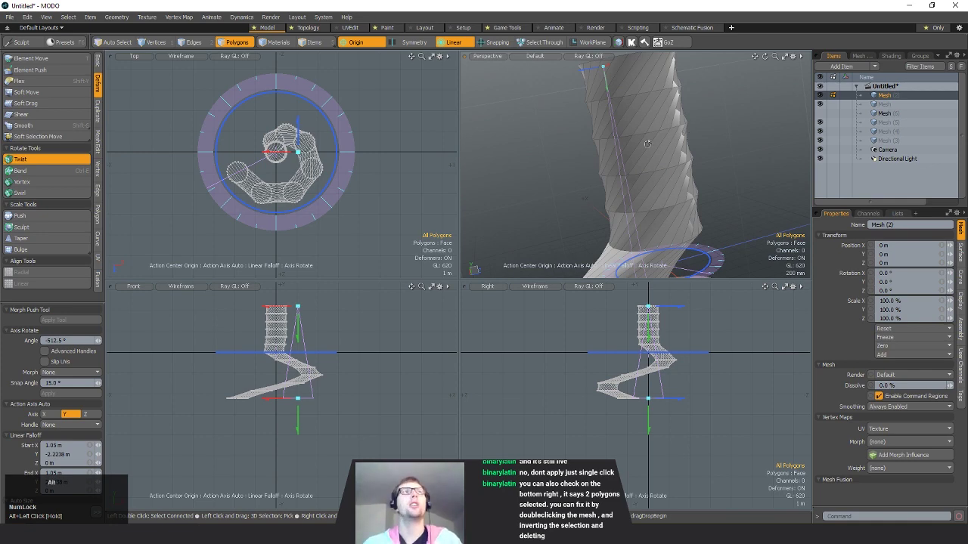
{"action": "left_click_drag", "start_coordinate": [647, 143], "coordinate": [612, 279], "text": "ctrl+alt"}
{"action": "key", "text": "ctrl+z"}
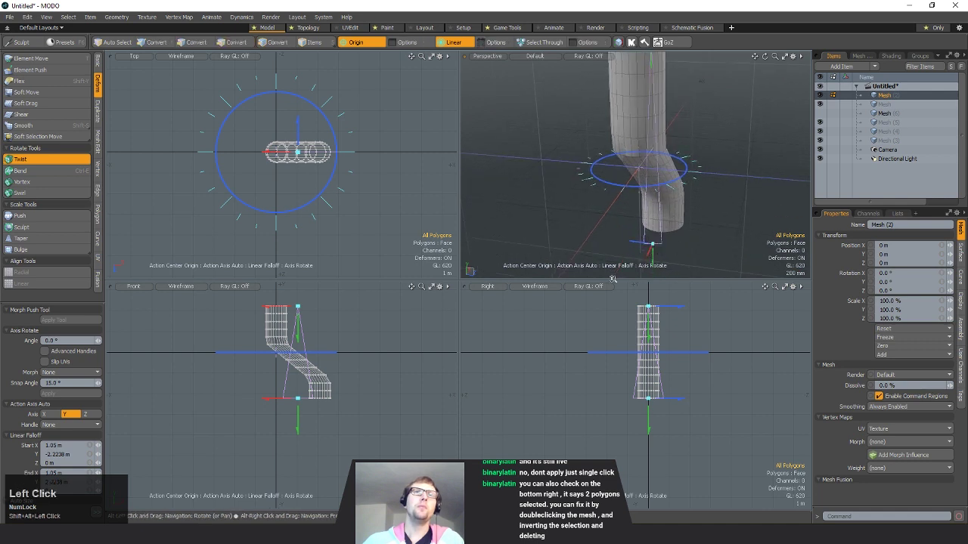
{"action": "key", "text": "space"}
- Try twisting the S-shaped cylinder around the X axis
{"action": "left_click_drag", "start_coordinate": [241, 195], "coordinate": [235, 185], "text": "alt+shift"}
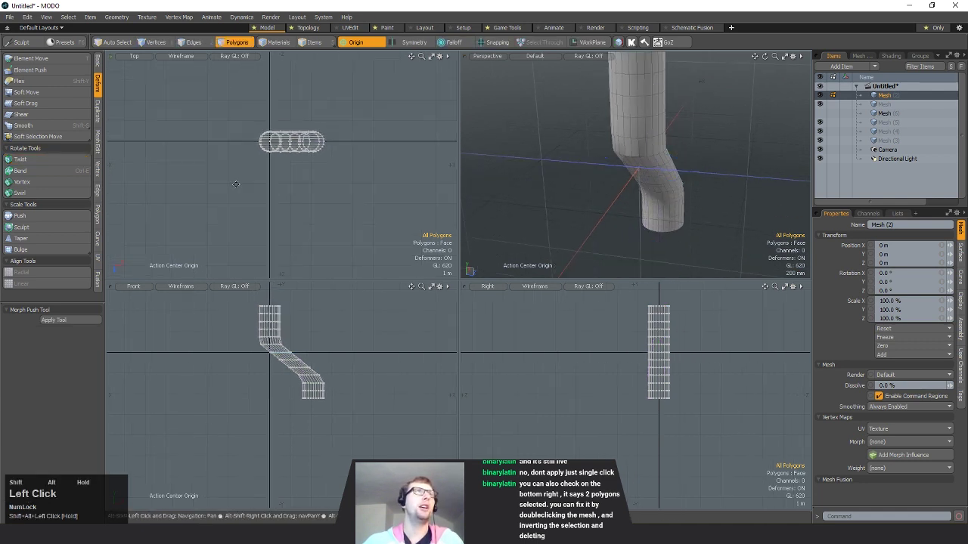
{"action": "left_click_drag", "start_coordinate": [345, 337], "coordinate": [334, 379], "text": "alt+shift"}
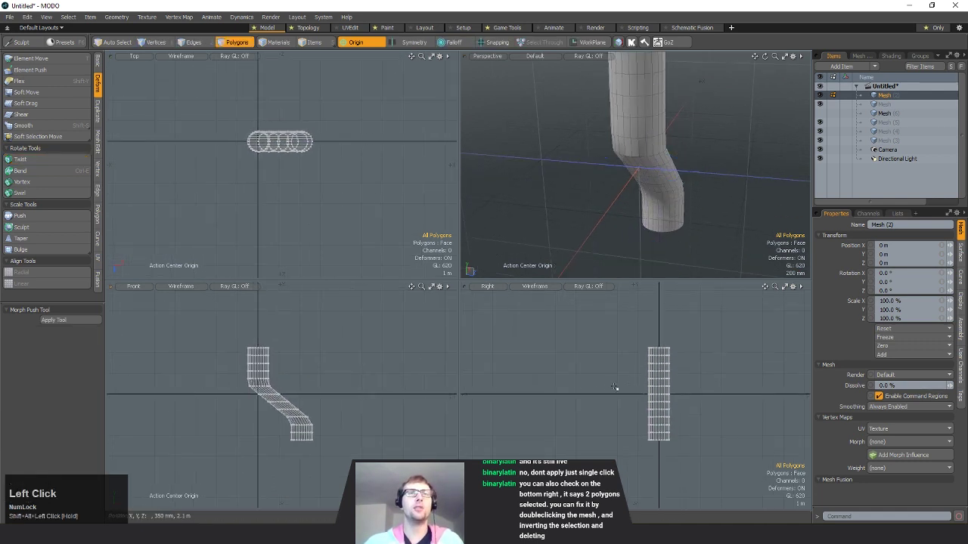
{"action": "left_click_drag", "start_coordinate": [614, 387], "coordinate": [588, 356], "text": "alt+shift"}
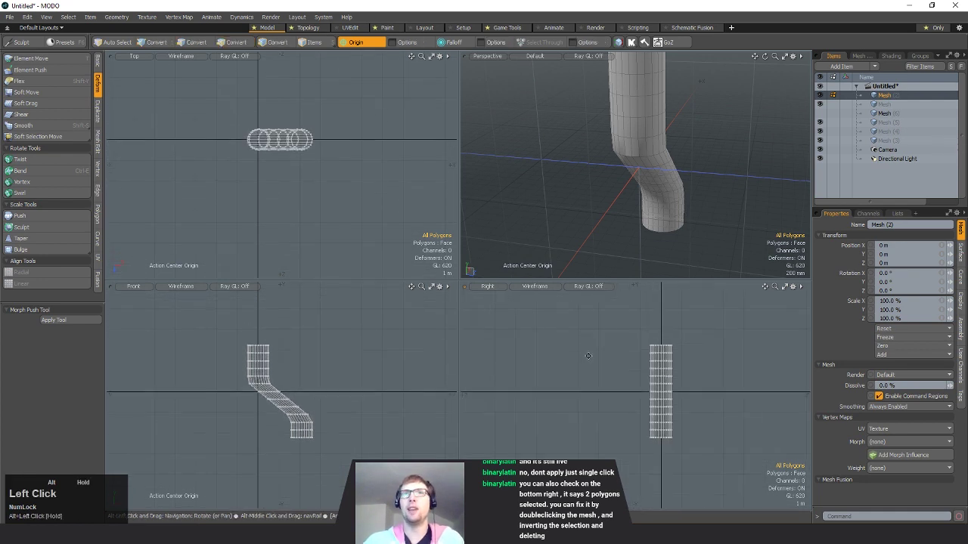
{"action": "left_click", "coordinate": [42, 159]}
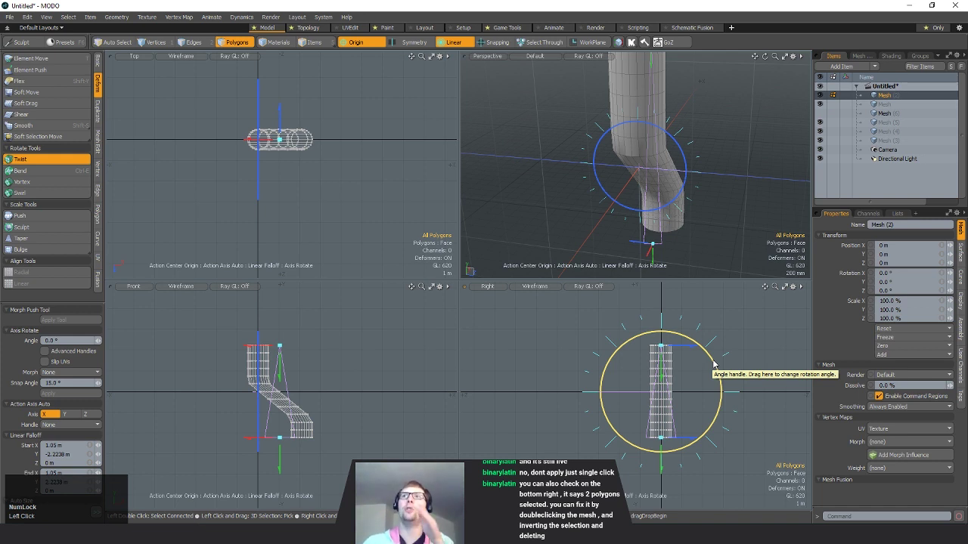
{"action": "left_click_drag", "start_coordinate": [713, 365], "coordinate": [625, 307]}
{"action": "left_click_drag", "start_coordinate": [725, 209], "coordinate": [725, 293], "text": "alt"}
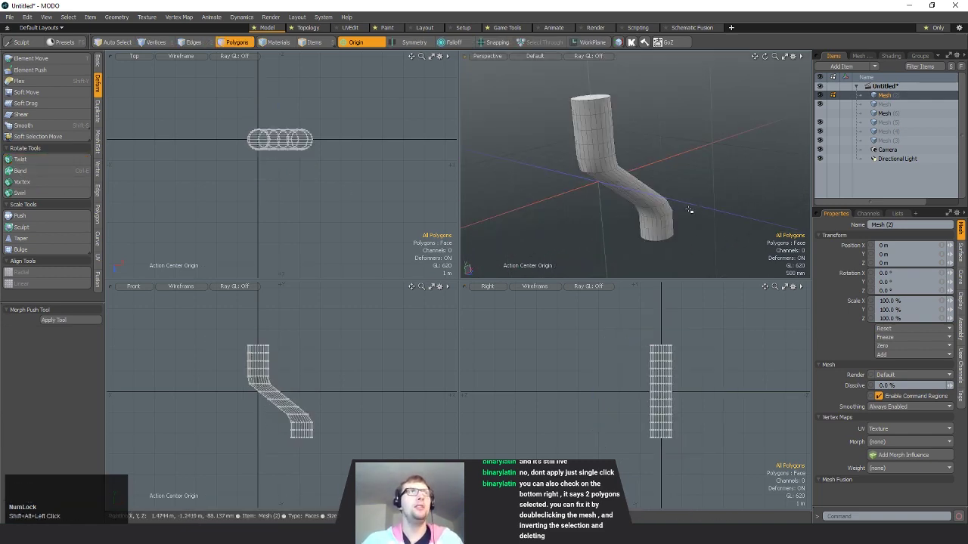
- Bend the S-shaped cylinder about 183.6° around Z, centered at X 1.15 m, Y -450 mm, with the spine near X -340 mm, Y 2.99 m
{"action": "key", "text": "ctrl+e"}
{"action": "left_click_drag", "start_coordinate": [690, 208], "coordinate": [619, 202], "text": "alt"}
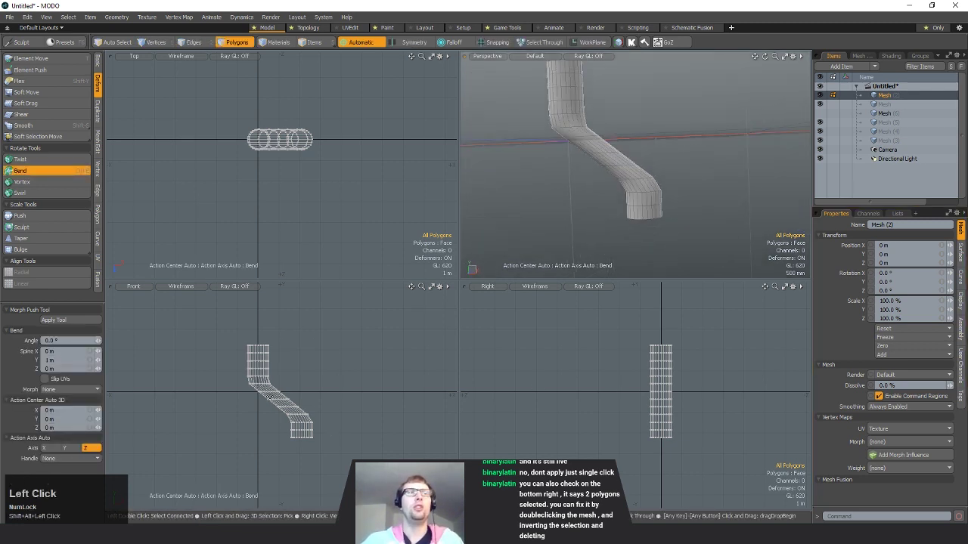
{"action": "left_click", "coordinate": [282, 401]}
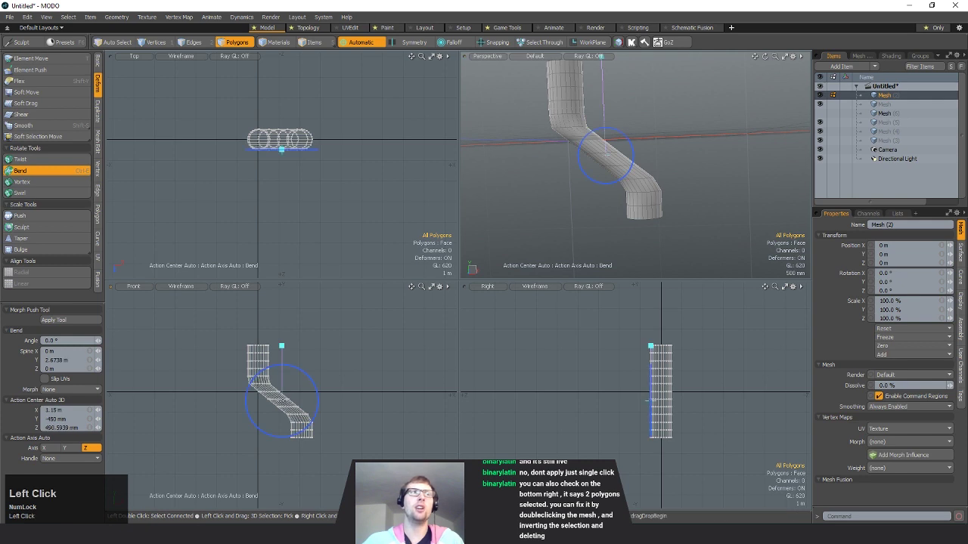
{"action": "left_click_drag", "start_coordinate": [355, 419], "coordinate": [290, 330], "text": "ctrl+alt"}
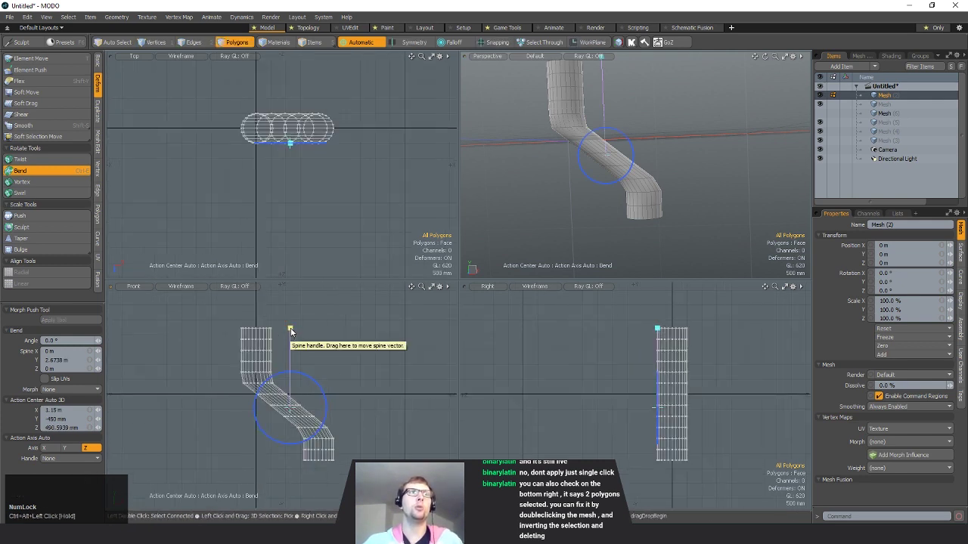
{"action": "left_click_drag", "start_coordinate": [291, 331], "coordinate": [369, 345]}
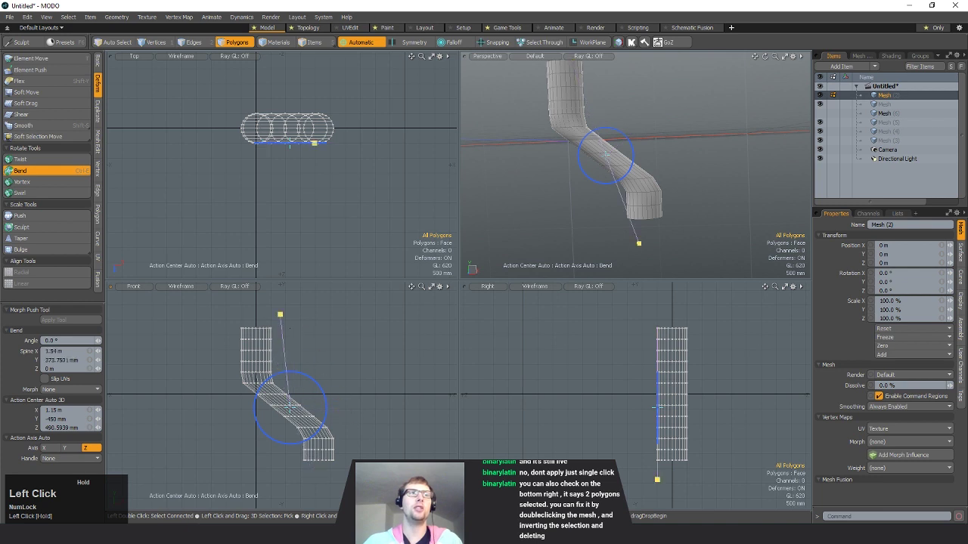
{"action": "left_click_drag", "start_coordinate": [304, 379], "coordinate": [378, 388]}
{"action": "left_click_drag", "start_coordinate": [288, 444], "coordinate": [287, 444]}
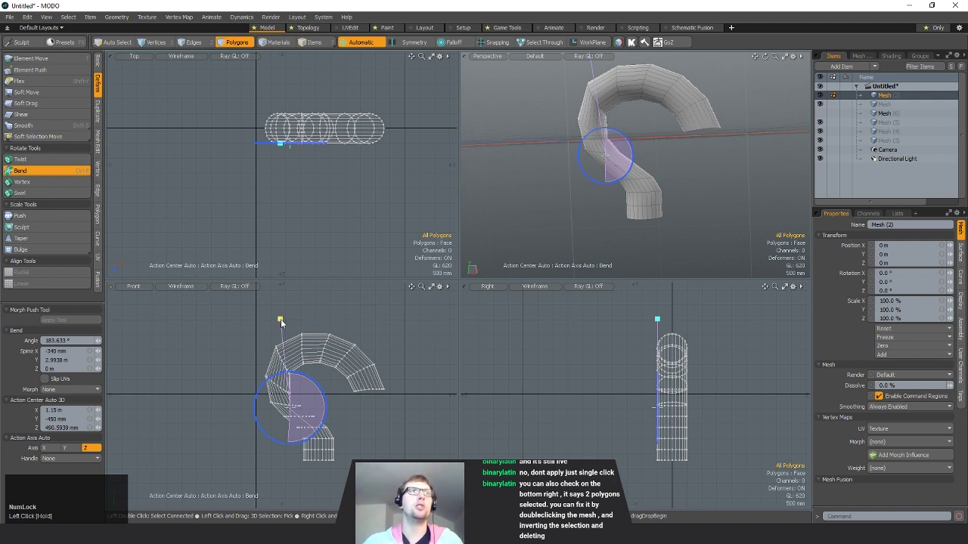
- Adjust the cylinder's bend by moving the spine to about X -560 mm, Y 3.37 m, and finish the Bend
{"action": "left_click_drag", "start_coordinate": [280, 319], "coordinate": [300, 422]}
{"action": "left_click_drag", "start_coordinate": [392, 400], "coordinate": [274, 308]}
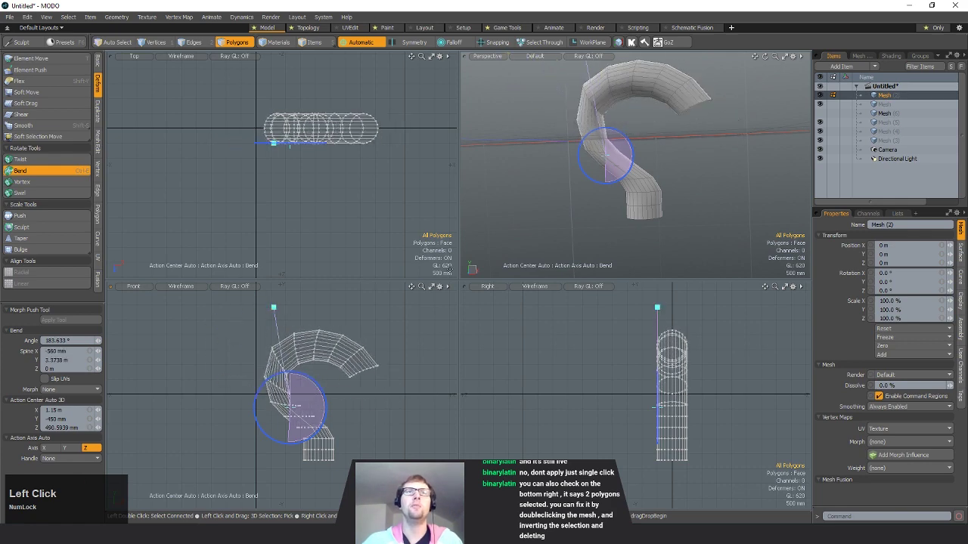
{"action": "left_click_drag", "start_coordinate": [564, 166], "coordinate": [514, 194], "text": "alt"}
{"action": "key", "text": "q"}
{"action": "left_click_drag", "start_coordinate": [704, 188], "coordinate": [612, 197], "text": "alt"}
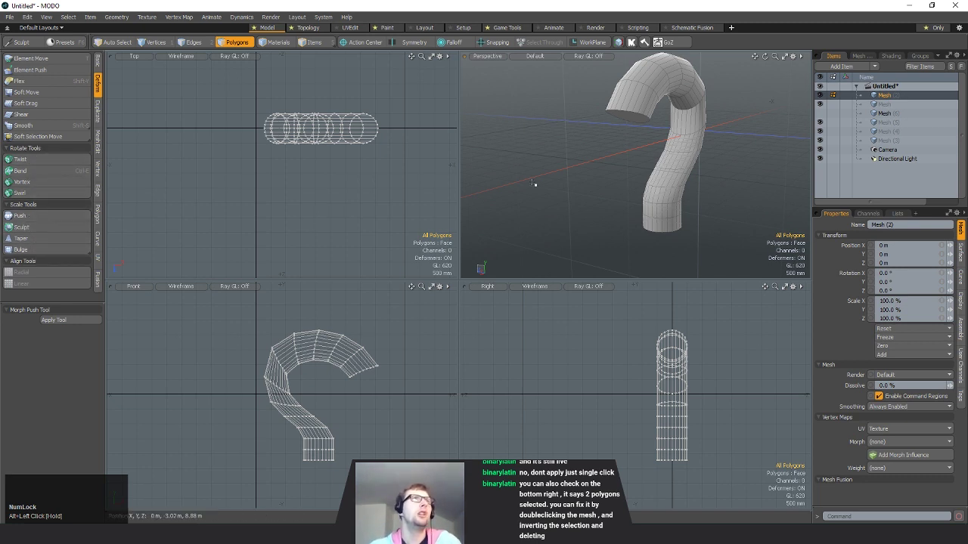
- Copy all polygons of the bent cylinder into a new mesh item
{"action": "left_click_drag", "start_coordinate": [695, 143], "coordinate": [702, 135]}
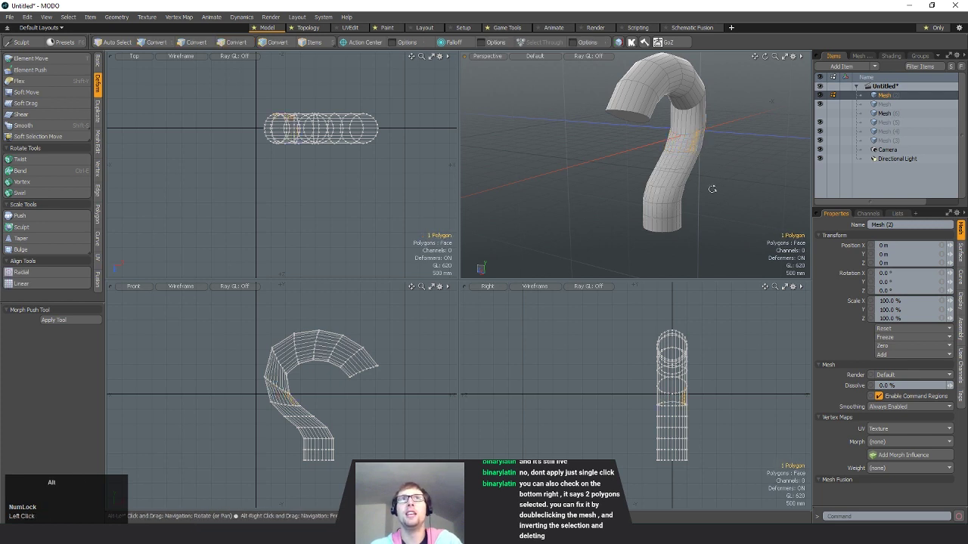
{"action": "left_click_drag", "start_coordinate": [713, 189], "coordinate": [672, 170], "text": "alt"}
{"action": "double_click", "coordinate": [672, 169]}
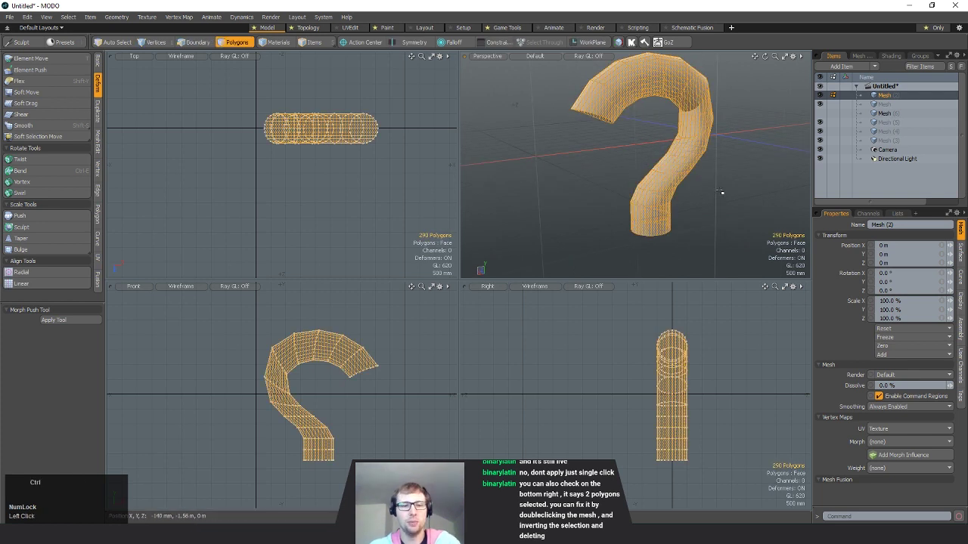
{"action": "key", "text": "n"}
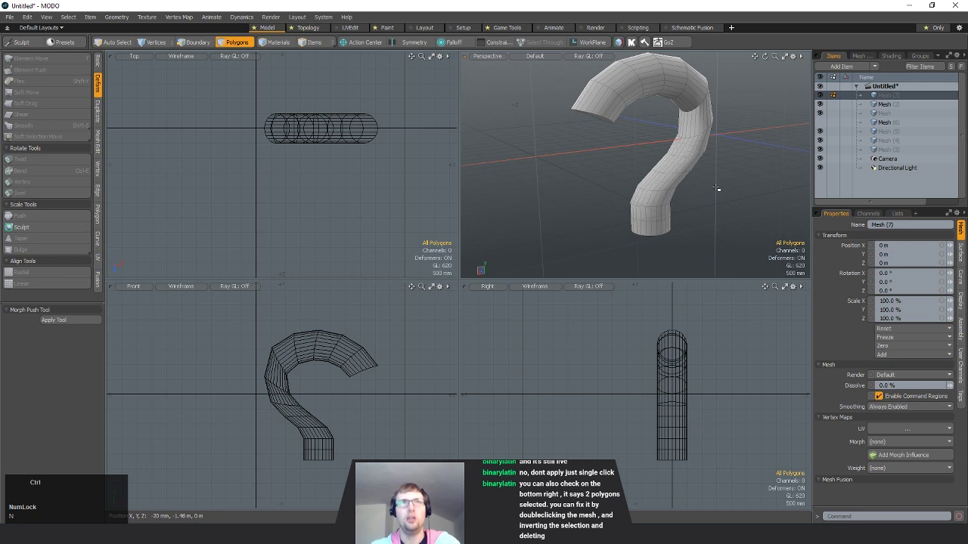
{"action": "key", "text": "ctrl+v"}
{"action": "left_click", "coordinate": [681, 186]}
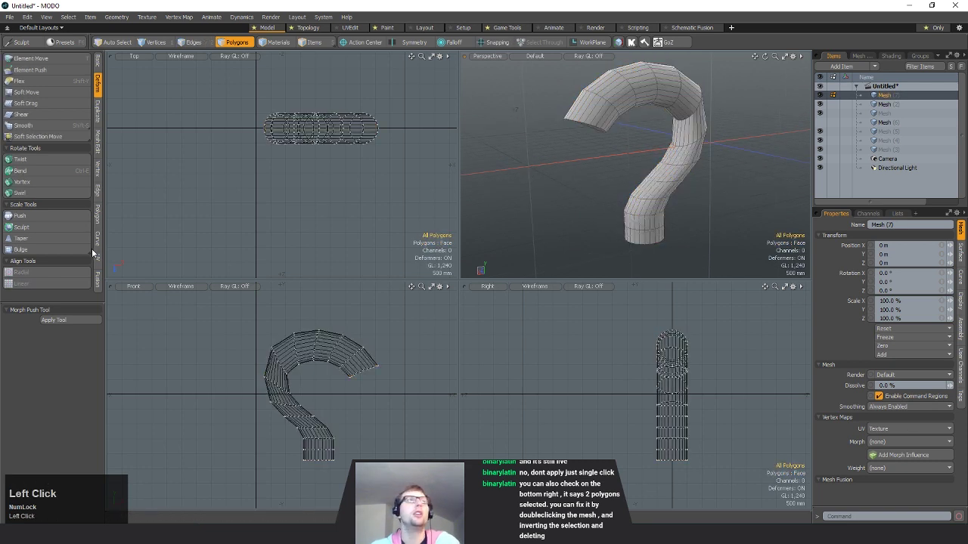
- Push the copied cylinder's surface along its normals, trying distances such as 80 mm and 2 mm before expanding it outward
{"action": "left_click", "coordinate": [20, 215]}
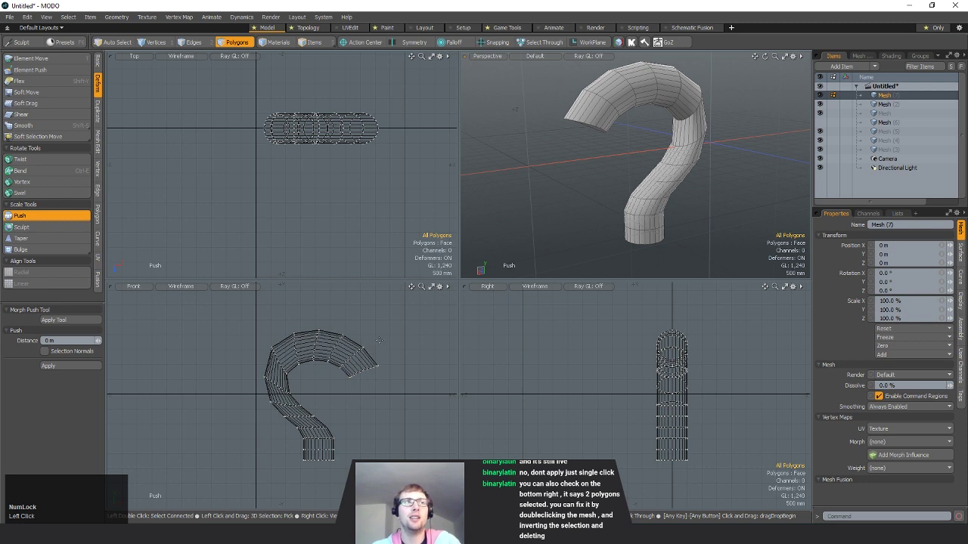
{"action": "left_click_drag", "start_coordinate": [359, 329], "coordinate": [380, 322]}
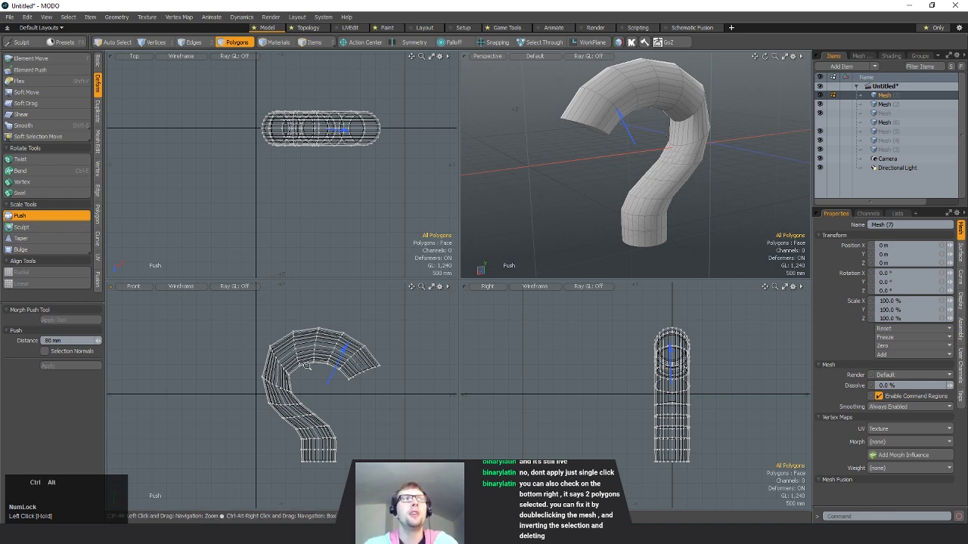
{"action": "mouse_move", "coordinate": [326, 354]}
{"action": "left_mouse_down", "text": "ctrl+alt"}
{"action": "mouse_move", "coordinate": [372, 355]}
{"action": "mouse_move", "coordinate": [344, 348]}
{"action": "mouse_move", "coordinate": [379, 366]}
{"action": "mouse_move", "coordinate": [323, 362]}
{"action": "mouse_move", "coordinate": [359, 359]}
{"action": "mouse_move", "coordinate": [337, 358]}
{"action": "left_mouse_up", "text": "ctrl+alt"}
{"action": "left_click_drag", "start_coordinate": [337, 358], "coordinate": [397, 308], "text": "alt+shift"}
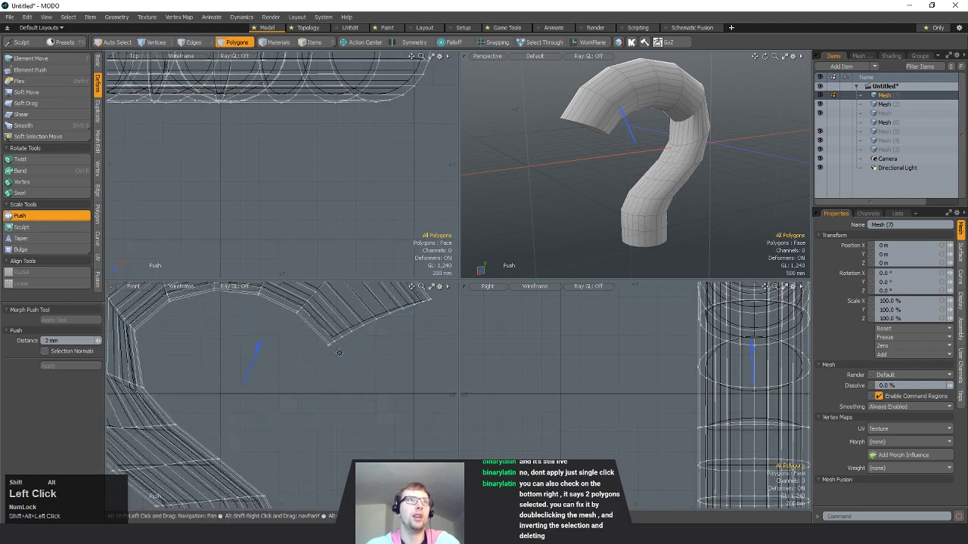
{"action": "left_click_drag", "start_coordinate": [259, 351], "coordinate": [283, 369]}
{"action": "left_click_drag", "start_coordinate": [283, 369], "coordinate": [317, 391], "text": "alt+shift"}
{"action": "left_click_drag", "start_coordinate": [682, 131], "coordinate": [695, 154], "text": "alt"}
{"action": "key", "text": "space"}
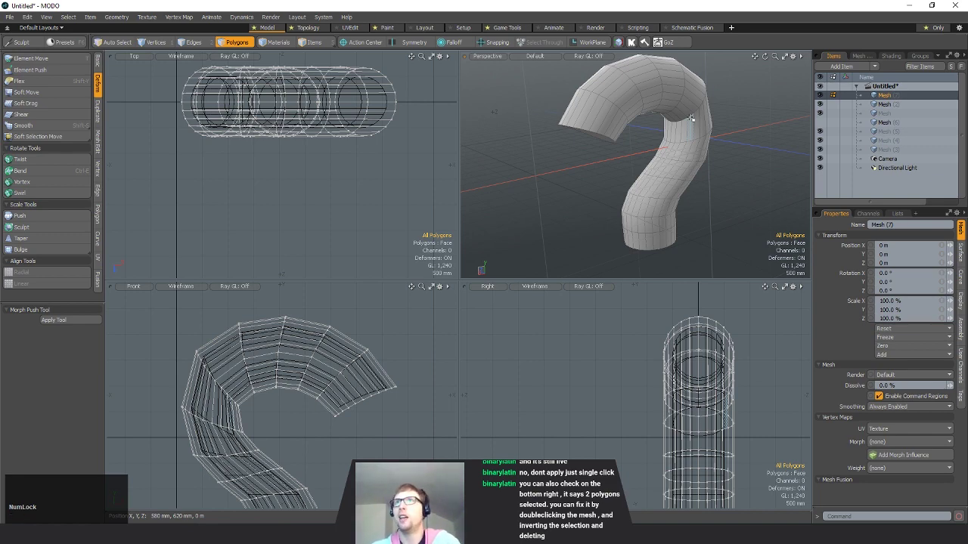
- Delete all polygons of the pushed cylinder copy
{"action": "double_click", "coordinate": [690, 118]}
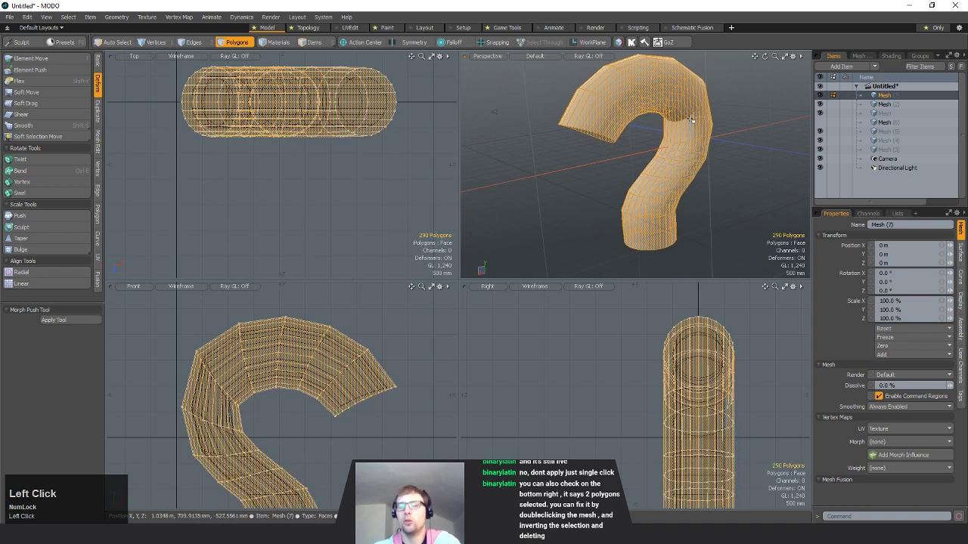
{"action": "key", "text": "Delete"}
{"action": "left_click_drag", "start_coordinate": [650, 116], "coordinate": [596, 172], "text": "alt"}
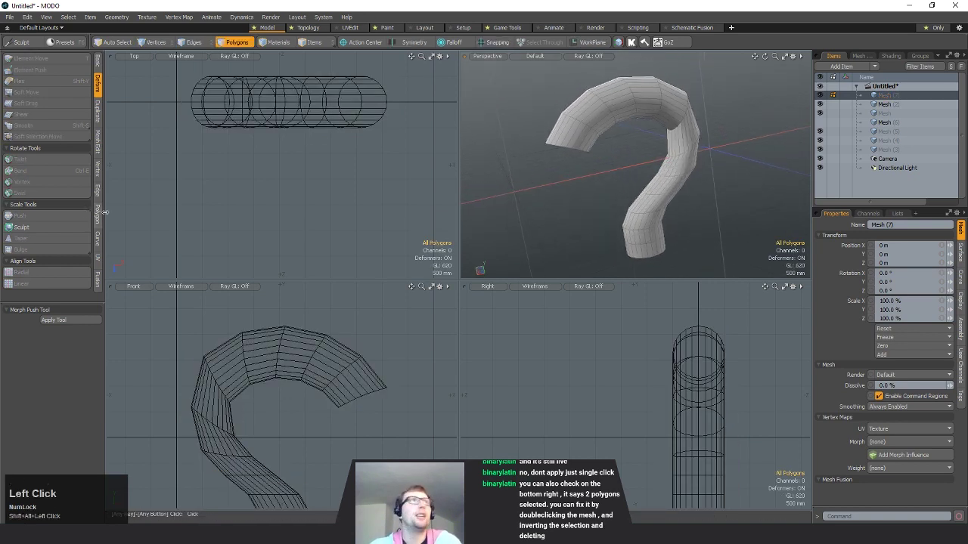
- Taper the original bent cylinder, Mesh (2), to about 87% scale in X at its lower end
{"action": "key", "text": "5"}
{"action": "left_click", "coordinate": [683, 158]}
{"action": "key", "text": "3"}
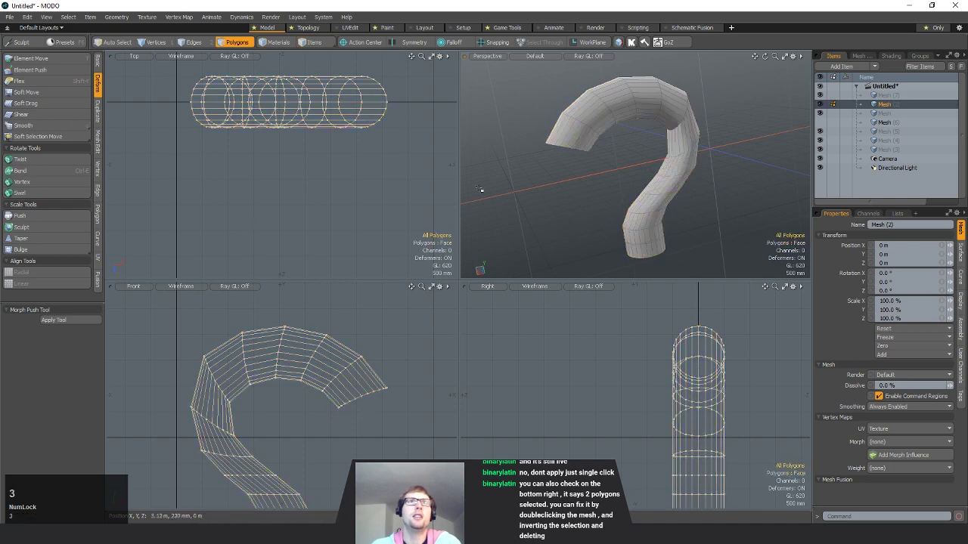
{"action": "left_click", "coordinate": [45, 239]}
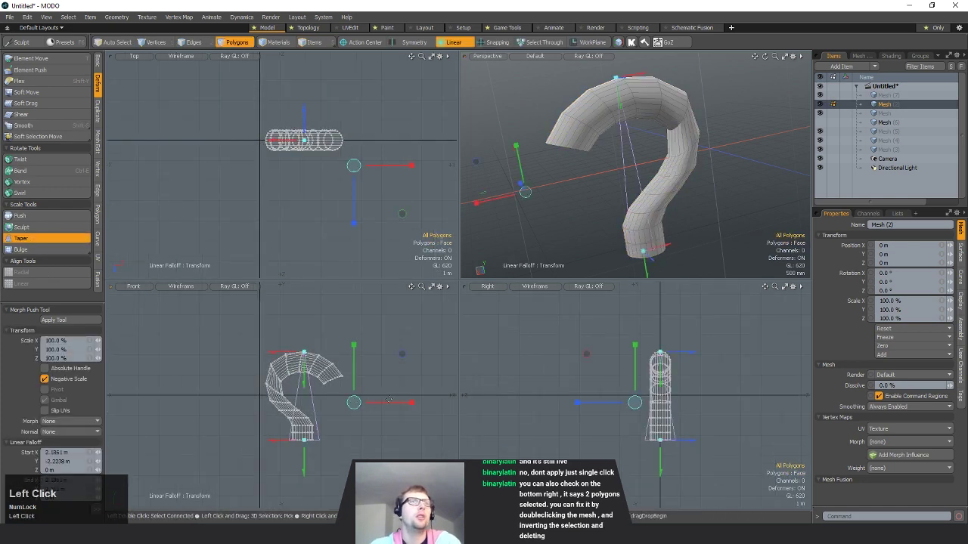
{"action": "mouse_move", "coordinate": [392, 407]}
{"action": "left_mouse_down"}
{"action": "mouse_move", "coordinate": [452, 402]}
{"action": "mouse_move", "coordinate": [387, 403]}
{"action": "mouse_move", "coordinate": [404, 402]}
{"action": "left_mouse_up"}
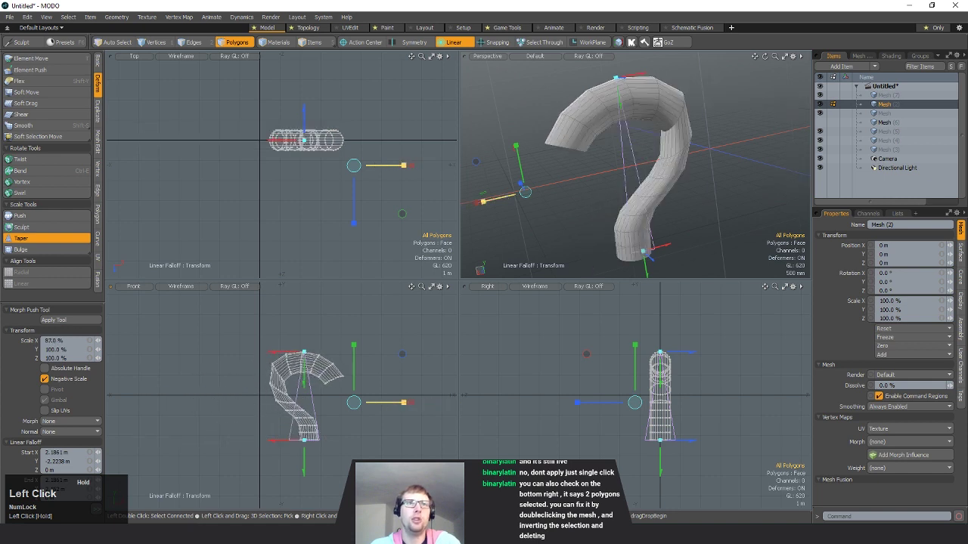
- Try tapering the cylinder along Z from a new handle position, undo that scaling, and finish the Taper
{"action": "left_click", "coordinate": [656, 398]}
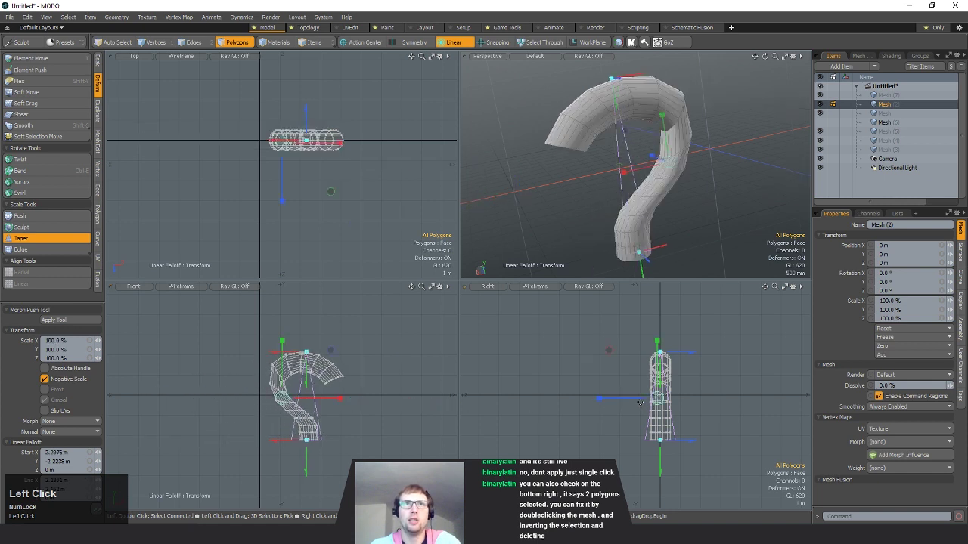
{"action": "left_click_drag", "start_coordinate": [599, 399], "coordinate": [454, 398]}
{"action": "left_click_drag", "start_coordinate": [642, 227], "coordinate": [703, 224], "text": "alt"}
{"action": "key", "text": "ctrl+z"}
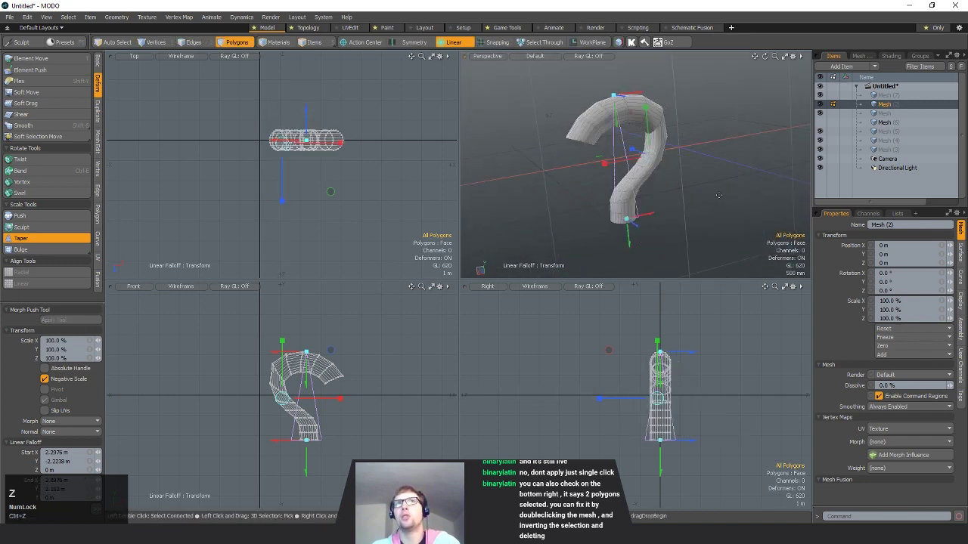
{"action": "key", "text": "space"}
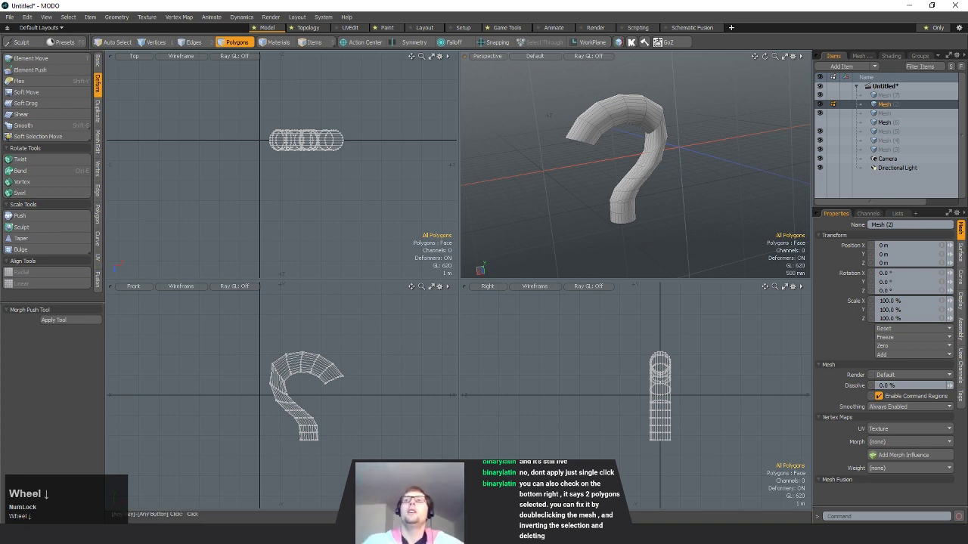
- Add a default cube at the origin to the empty Mesh (4) item
{"action": "left_click", "coordinate": [97, 112]}
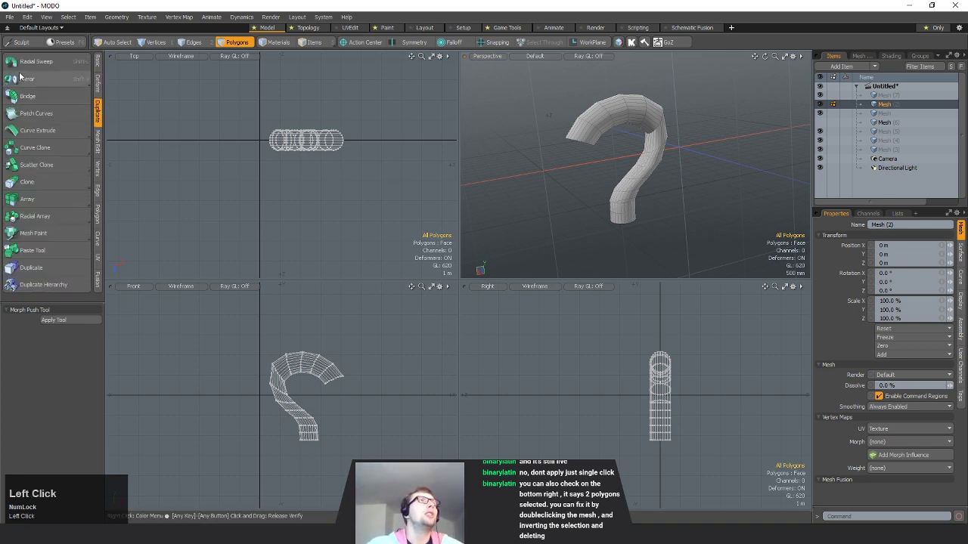
{"action": "left_click", "coordinate": [899, 141]}
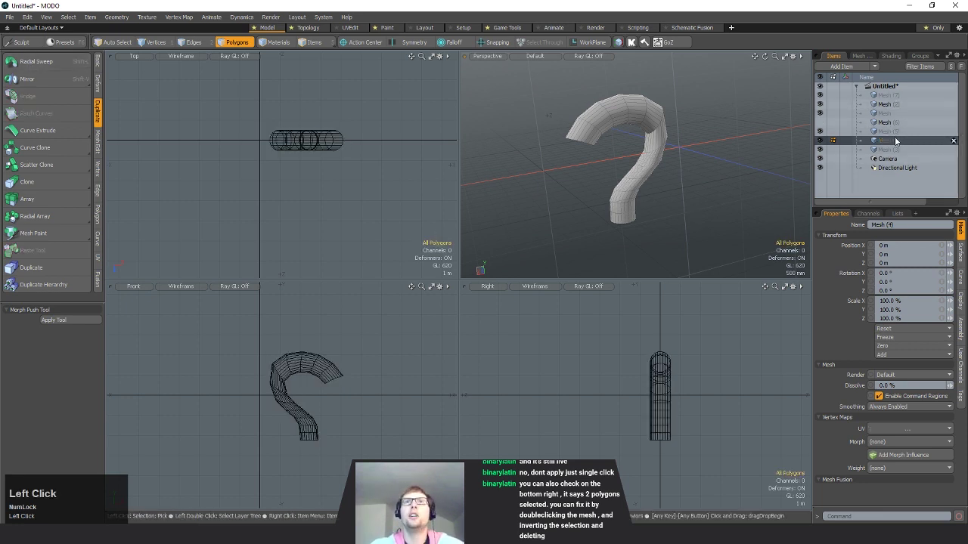
{"action": "left_click", "coordinate": [100, 66]}
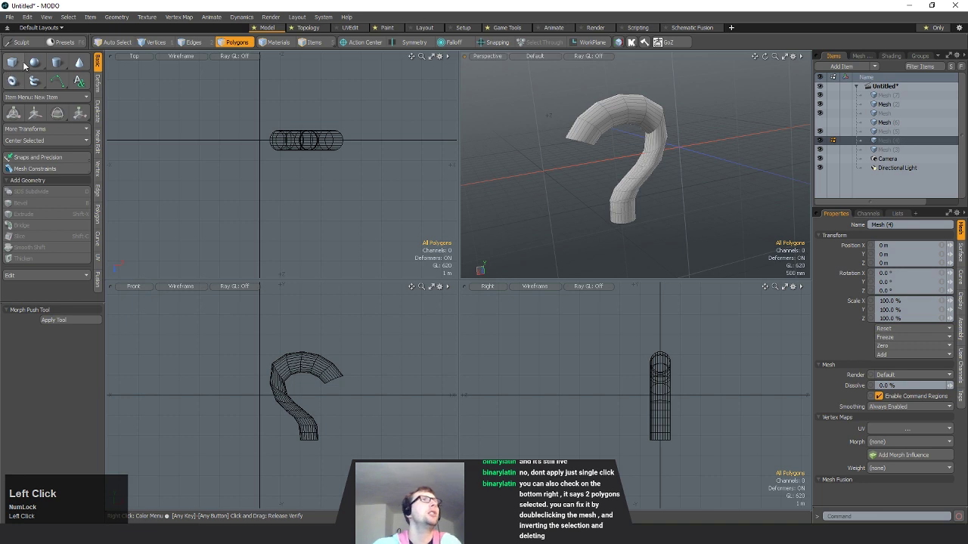
{"action": "left_click", "coordinate": [12, 62], "text": "ctrl"}
- Select the cube's side polygon that faces away from the bent cylinder
{"action": "left_click_drag", "start_coordinate": [267, 143], "coordinate": [310, 167], "text": "alt"}
{"action": "mouse_move", "coordinate": [292, 119]}
{"action": "right_mouse_down"}
{"action": "mouse_move", "coordinate": [266, 156]}
{"action": "mouse_move", "coordinate": [322, 221]}
{"action": "right_mouse_up"}
{"action": "key", "text": "shift+a"}
{"action": "left_click_drag", "start_coordinate": [731, 177], "coordinate": [646, 234], "text": "alt"}
{"action": "scroll", "coordinate": [646, 234], "scroll_direction": "down", "scroll_amount": 5}
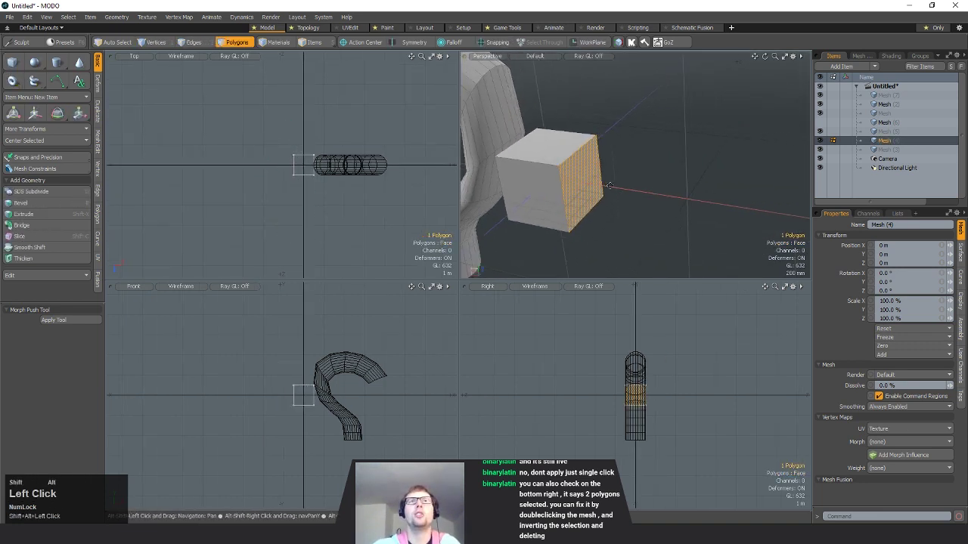
{"action": "left_click_drag", "start_coordinate": [598, 187], "coordinate": [648, 248], "text": "alt"}
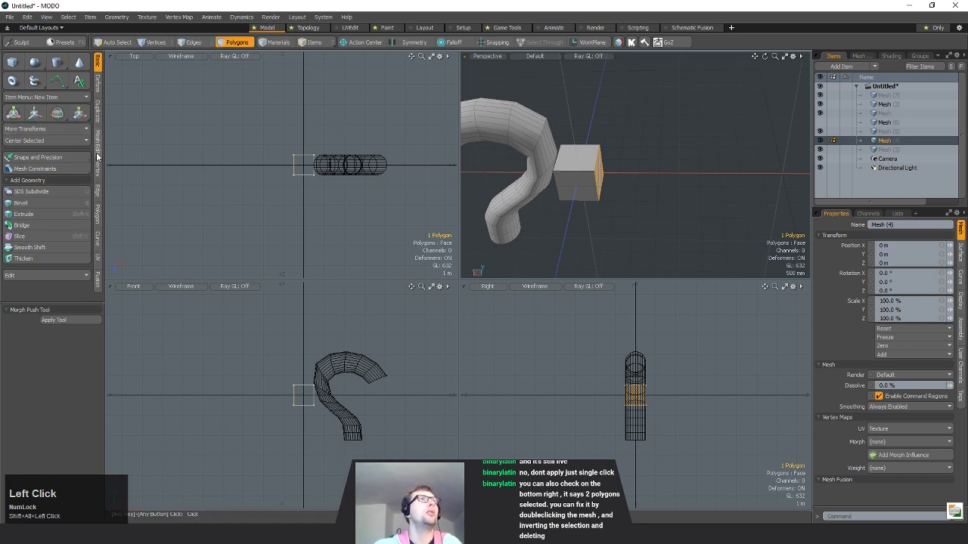
- Radial Sweep the selected face 360° around Y with 24 segments, centered at about X -2.55 m, Z 2.65 m
{"action": "left_click", "coordinate": [97, 115]}
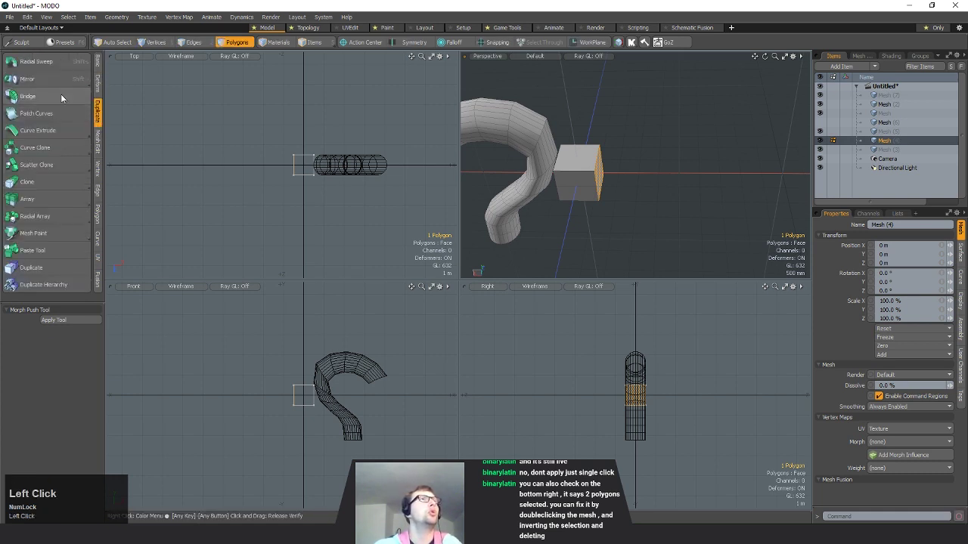
{"action": "left_click", "coordinate": [37, 61]}
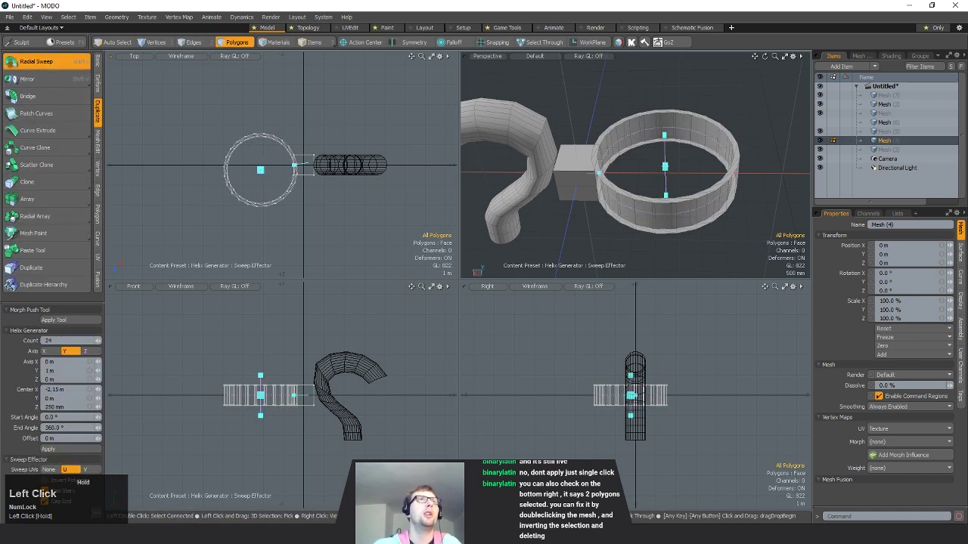
{"action": "left_click_drag", "start_coordinate": [260, 171], "coordinate": [266, 225]}
{"action": "scroll", "coordinate": [726, 191], "scroll_direction": "down", "scroll_amount": 4}
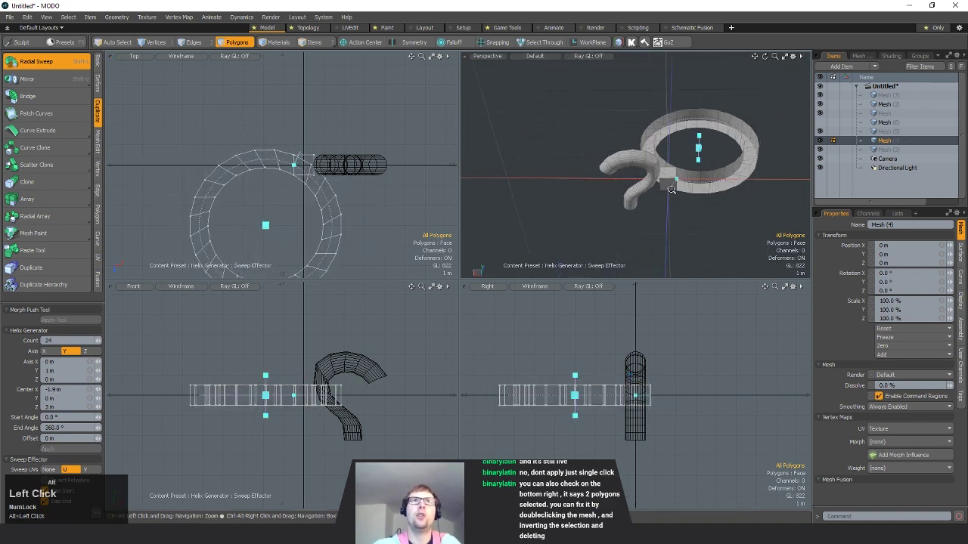
{"action": "left_click_drag", "start_coordinate": [726, 192], "coordinate": [722, 231], "text": "alt"}
{"action": "left_click_drag", "start_coordinate": [722, 230], "coordinate": [680, 245], "text": "alt+shift"}
{"action": "left_click_drag", "start_coordinate": [269, 230], "coordinate": [253, 219]}
- Set the radial sweep count to 12 and move its center to about X -1.7 m, Z 3.5 m
{"action": "left_click", "coordinate": [60, 340]}
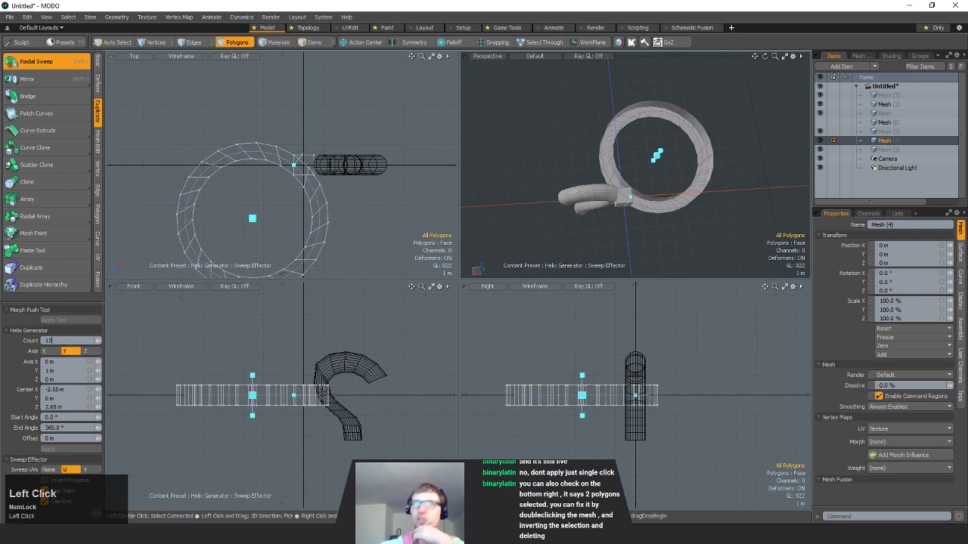
{"action": "type", "text": "12"}
{"action": "key", "text": "Return"}
{"action": "left_click_drag", "start_coordinate": [265, 203], "coordinate": [254, 147], "text": "alt+shift"}
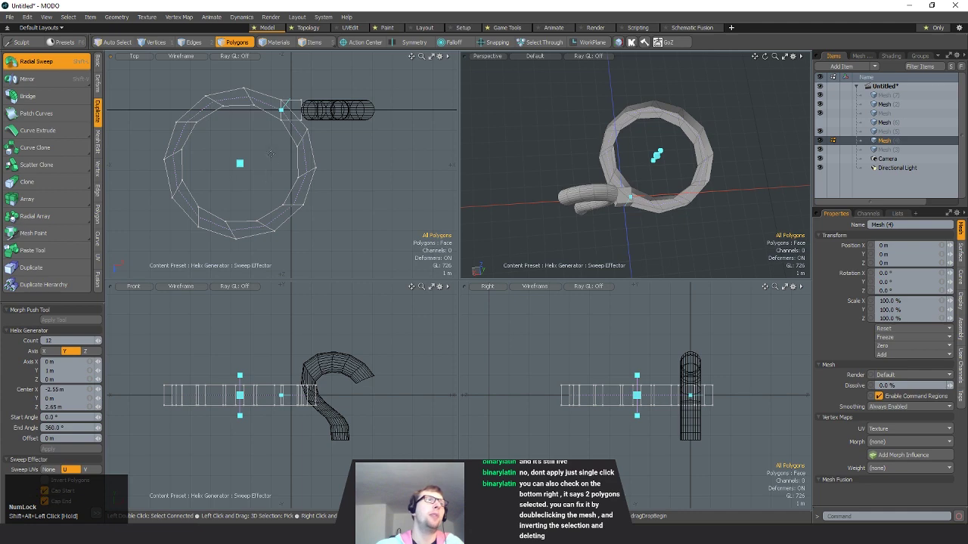
{"action": "left_click_drag", "start_coordinate": [239, 169], "coordinate": [257, 186]}
{"action": "left_click_drag", "start_coordinate": [586, 159], "coordinate": [686, 175], "text": "alt"}
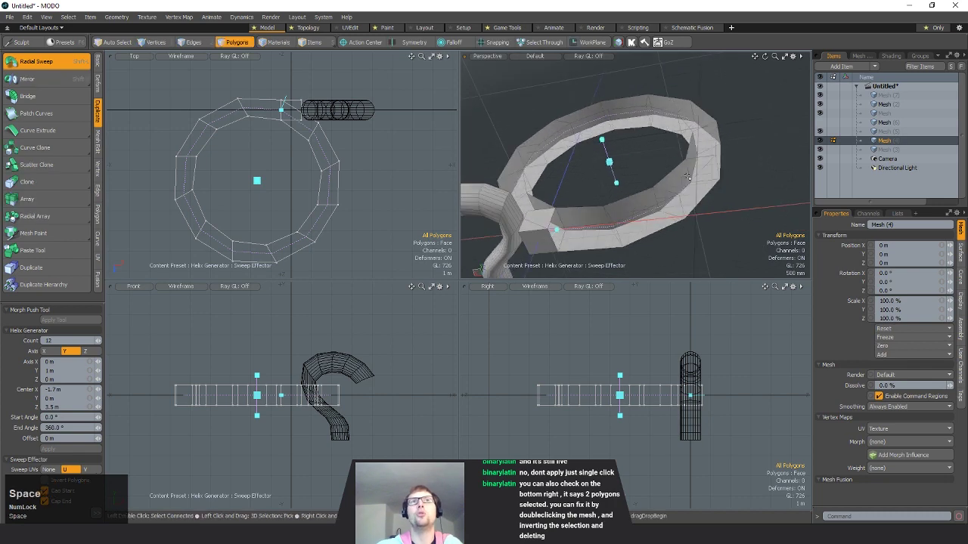
{"action": "key", "text": "space"}
- Flip the swept ring's polygons so they face outward, and clear the selection
{"action": "left_click", "coordinate": [692, 198]}
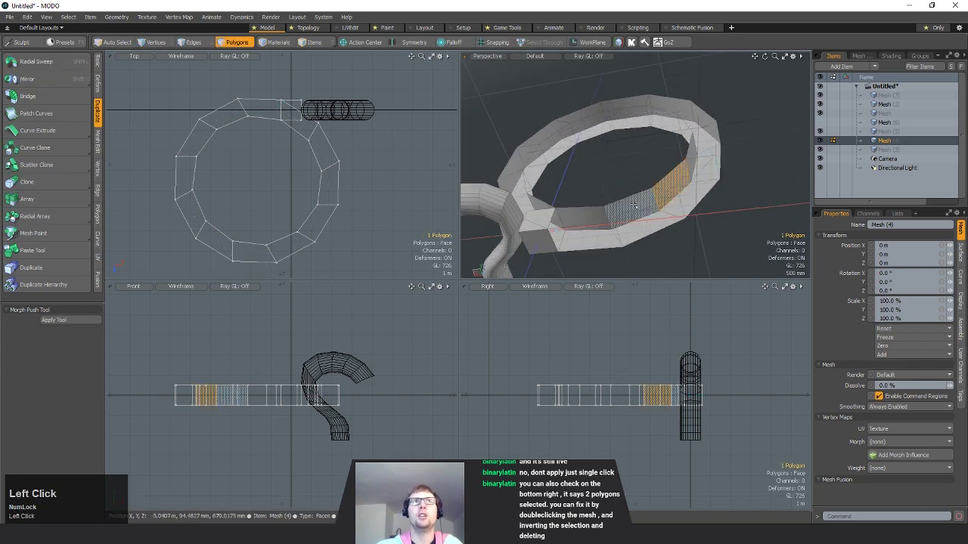
{"action": "double_click", "coordinate": [709, 218]}
{"action": "key", "text": "f"}
{"action": "left_click", "coordinate": [731, 219]}
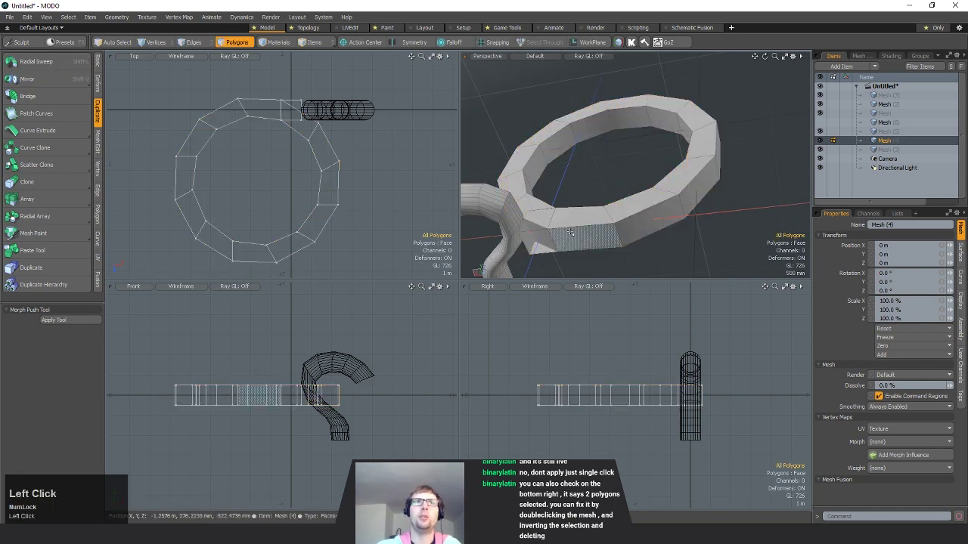
- Delete the leftover cube polygons where the swept ring starts and ends
{"action": "left_click_drag", "start_coordinate": [591, 236], "coordinate": [606, 239], "text": "alt"}
{"action": "left_click_drag", "start_coordinate": [310, 144], "coordinate": [318, 174], "text": "alt+shift"}
{"action": "mouse_move", "coordinate": [317, 160]}
{"action": "right_mouse_down"}
{"action": "mouse_move", "coordinate": [306, 153]}
{"action": "mouse_move", "coordinate": [313, 93]}
{"action": "mouse_move", "coordinate": [326, 121]}
{"action": "right_mouse_up"}
{"action": "key", "text": "Delete"}
- Convert the ring to subdivision surfaces, compare it with the faceted version, and view the smooth ring from above
{"action": "key", "text": "Tab"}
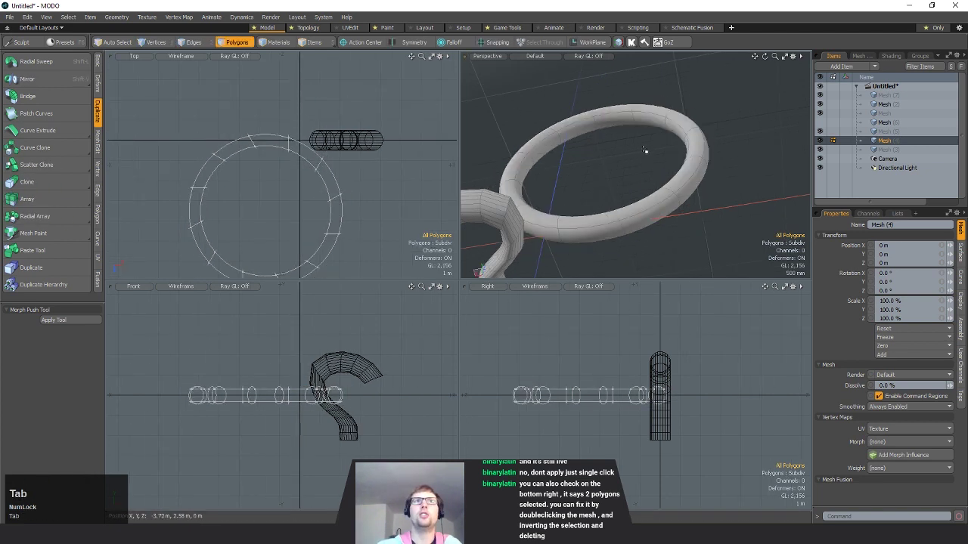
{"action": "key", "text": "Tab"}
{"action": "key", "text": "Tab"}
{"action": "left_click", "coordinate": [692, 247]}
{"action": "left_click_drag", "start_coordinate": [692, 247], "coordinate": [617, 230], "text": "ctrl+alt"}
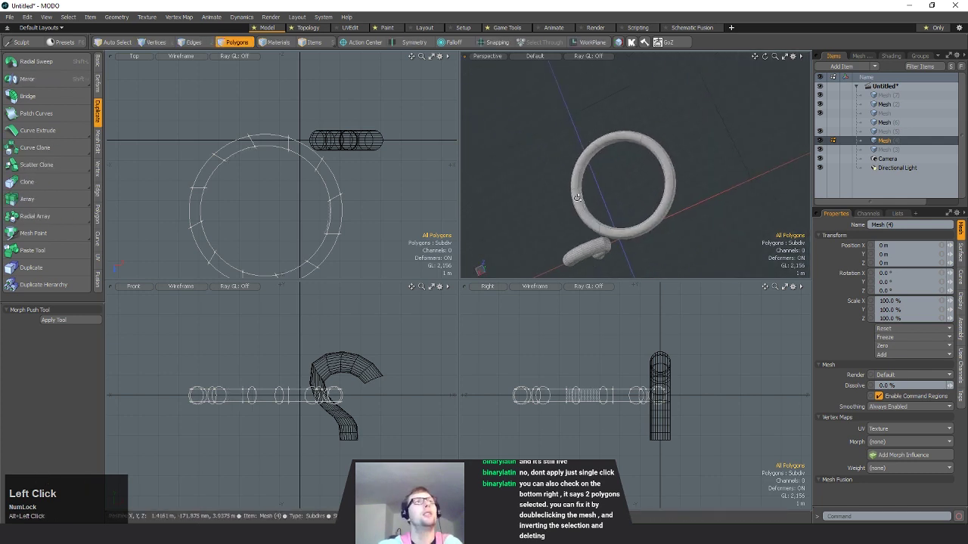
- Turn off subdivision on the ring and delete the whole ring
{"action": "key", "text": "Tab"}
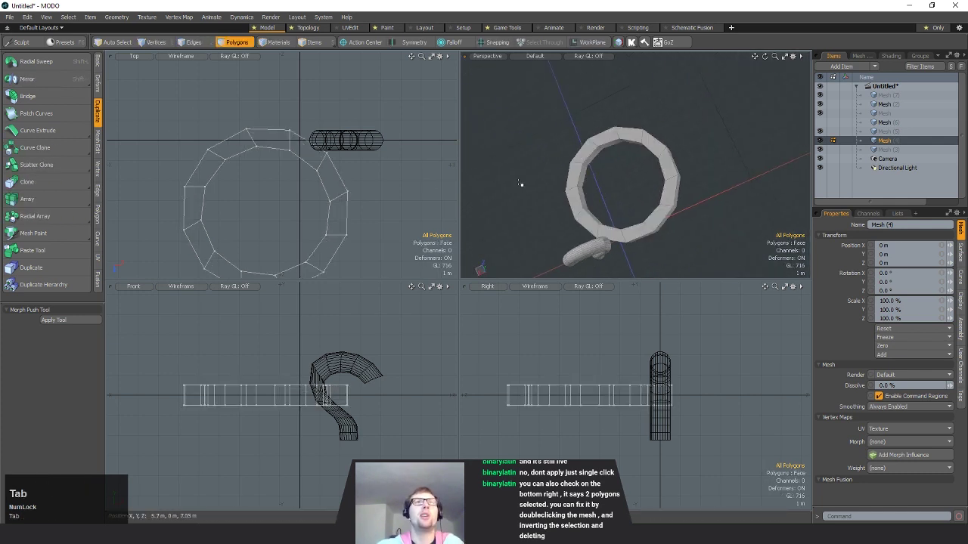
{"action": "double_click", "coordinate": [582, 185]}
{"action": "key", "text": "Delete"}
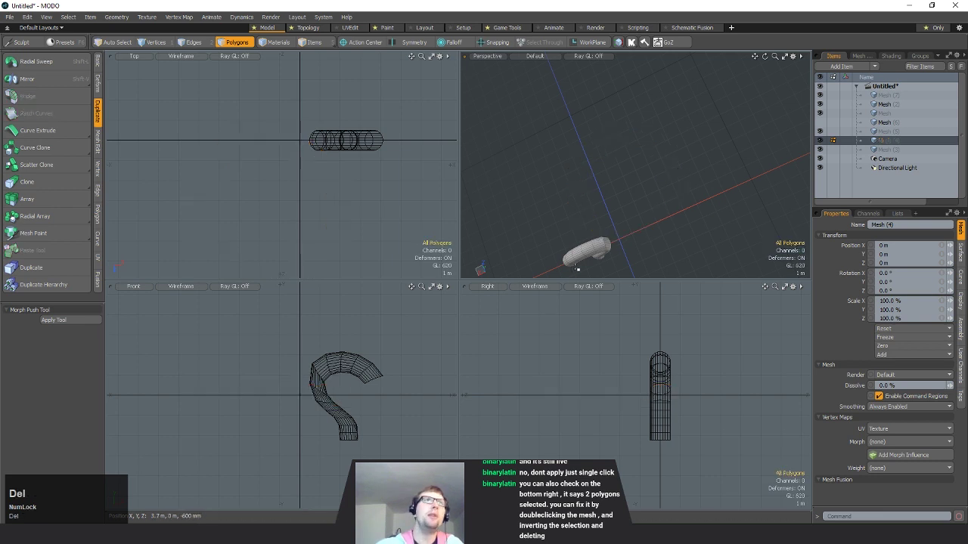
- Make the curved tube's mesh active for polygon editing and frame it in the views
{"action": "key", "text": "5"}
{"action": "left_click", "coordinate": [591, 247]}
{"action": "key", "text": "3"}
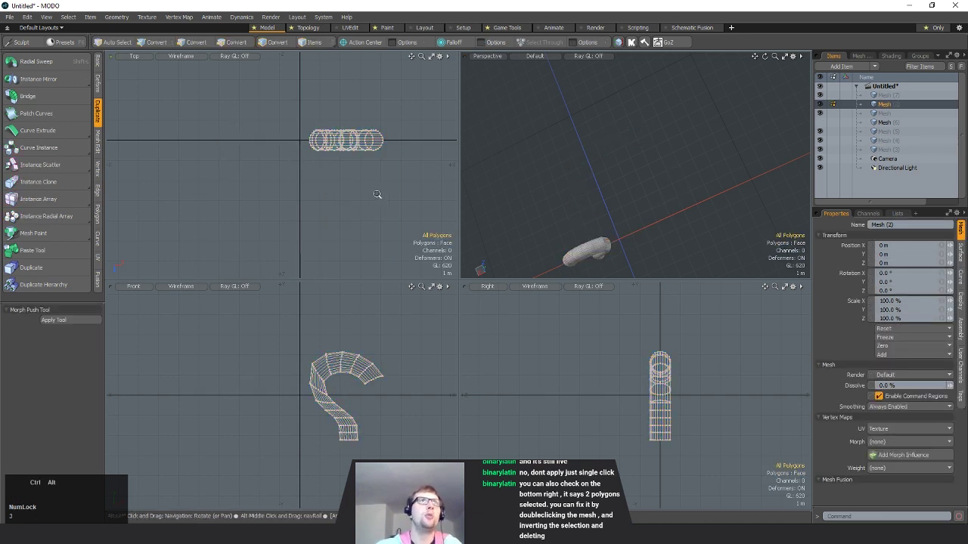
{"action": "key", "text": "w"}
{"action": "left_click", "coordinate": [377, 200]}
{"action": "left_click_drag", "start_coordinate": [378, 198], "coordinate": [350, 230], "text": "ctrl+alt"}
{"action": "key", "text": "space"}
{"action": "key", "text": "shift+a"}
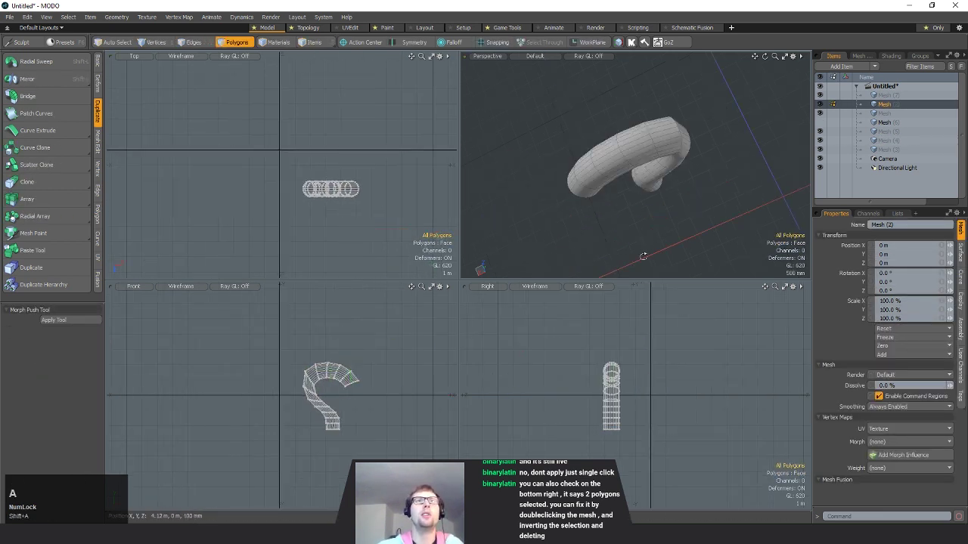
{"action": "left_click_drag", "start_coordinate": [643, 257], "coordinate": [639, 211], "text": "alt"}
{"action": "left_click_drag", "start_coordinate": [639, 210], "coordinate": [610, 190], "text": "ctrl+alt"}
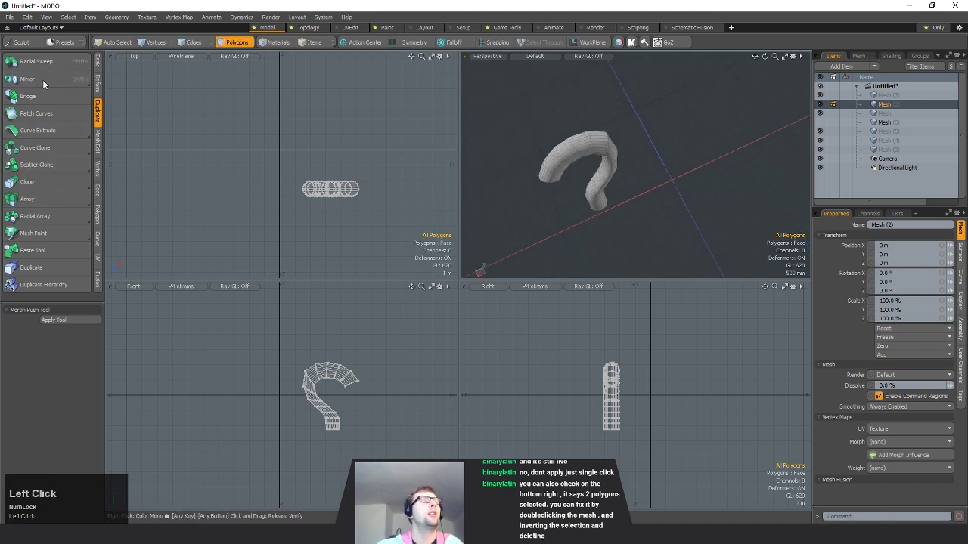
- Mirror the curved tube across the X axis with the mirror centre at X 350 mm
{"action": "left_click", "coordinate": [42, 79]}
{"action": "left_click_drag", "start_coordinate": [329, 191], "coordinate": [247, 177], "text": "alt+shift"}
{"action": "mouse_move", "coordinate": [247, 177]}
{"action": "left_mouse_down", "text": "ctrl+alt"}
{"action": "mouse_move", "coordinate": [232, 170]}
{"action": "mouse_move", "coordinate": [274, 203]}
{"action": "mouse_move", "coordinate": [260, 184]}
{"action": "left_mouse_up", "text": "ctrl+alt"}
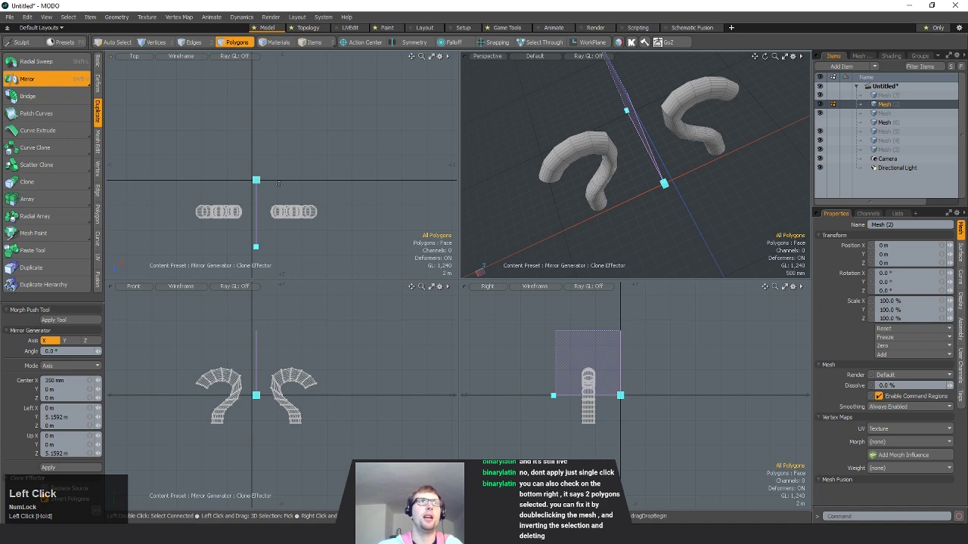
{"action": "mouse_move", "coordinate": [616, 215]}
{"action": "left_mouse_down", "text": "alt"}
{"action": "mouse_move", "coordinate": [666, 225]}
{"action": "mouse_move", "coordinate": [613, 212]}
{"action": "left_mouse_up", "text": "alt"}
{"action": "left_click_drag", "start_coordinate": [741, 197], "coordinate": [785, 164], "text": "alt"}
- Switch the mirror to the Y axis with its plane just above the tube, and delete the mirrored copy
{"action": "left_click", "coordinate": [82, 341]}
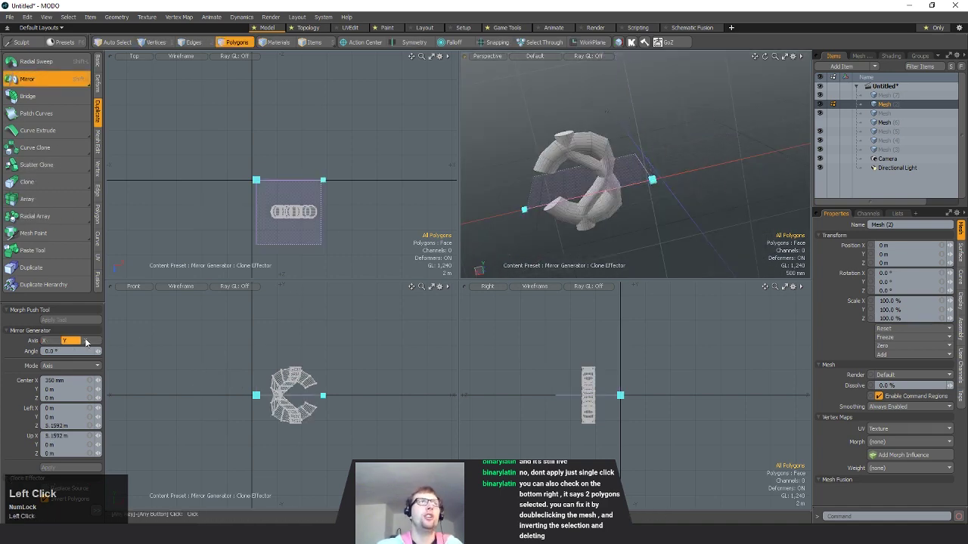
{"action": "left_click", "coordinate": [86, 341]}
{"action": "left_click", "coordinate": [66, 342]}
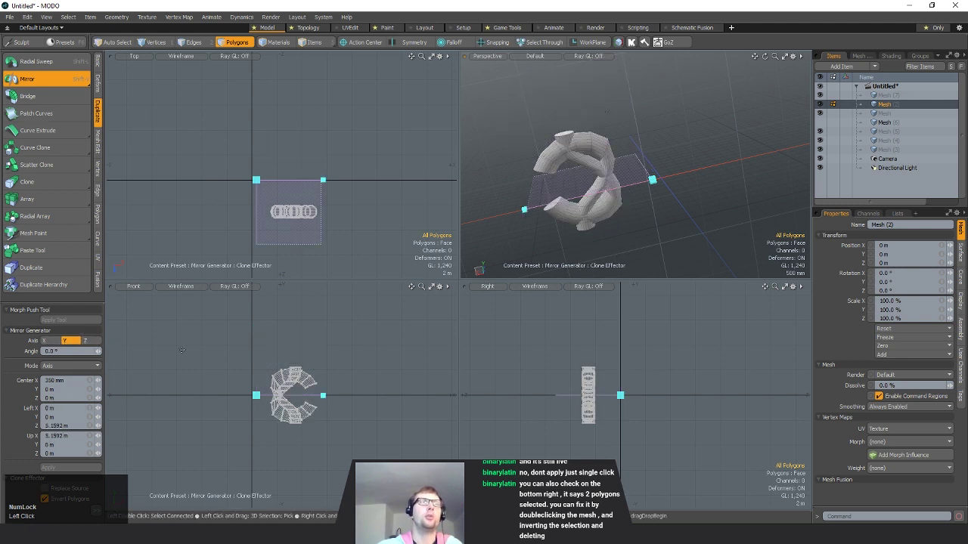
{"action": "left_click_drag", "start_coordinate": [255, 396], "coordinate": [245, 365]}
{"action": "left_click_drag", "start_coordinate": [656, 160], "coordinate": [650, 193], "text": "alt"}
{"action": "scroll", "coordinate": [673, 185], "scroll_direction": "down", "scroll_amount": 5}
{"action": "scroll", "coordinate": [648, 193], "scroll_direction": "up", "scroll_amount": 4}
{"action": "key", "text": "space"}
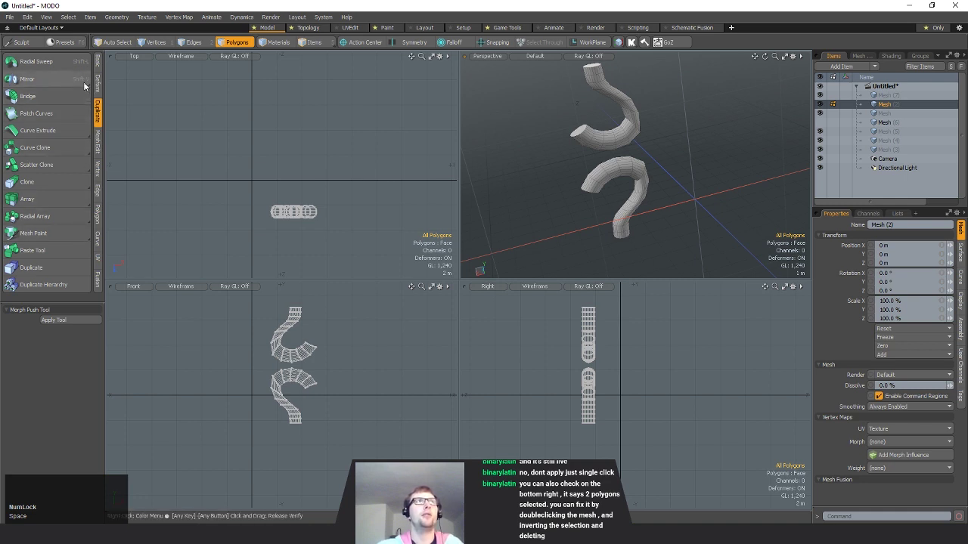
{"action": "double_click", "coordinate": [592, 142]}
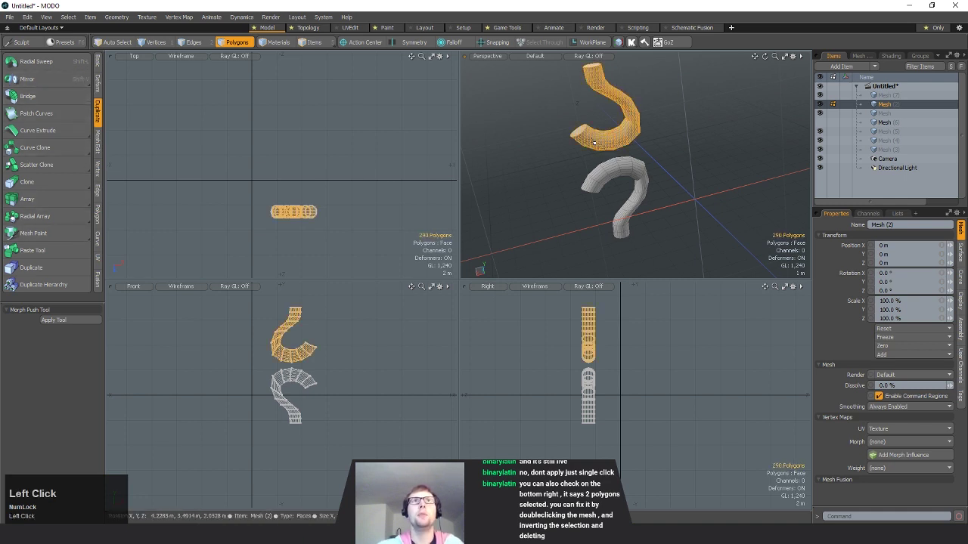
{"action": "key", "text": "Delete"}
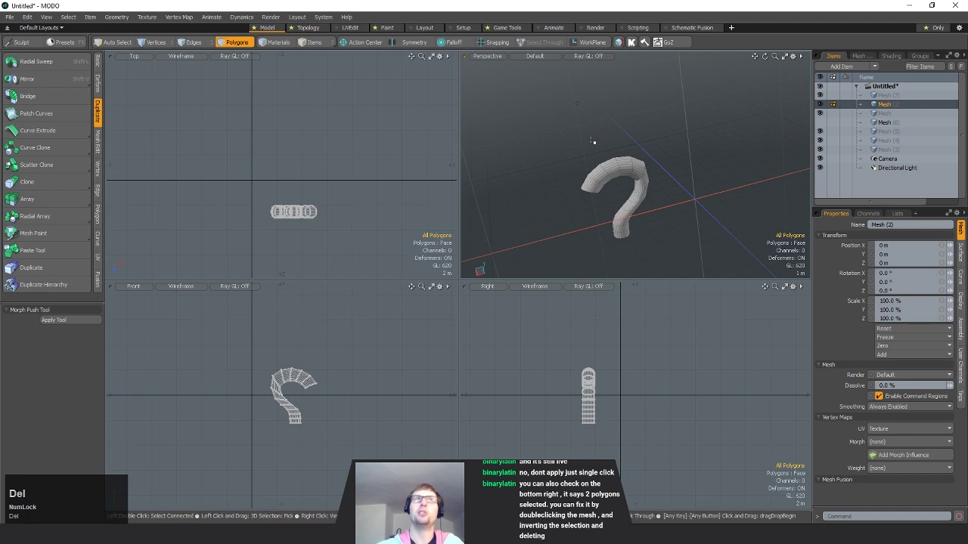
- Create an Instance Mirror of the curved tube across the Y axis, with the mirror centre at Y 2.45 m
{"action": "left_click", "coordinate": [62, 79]}
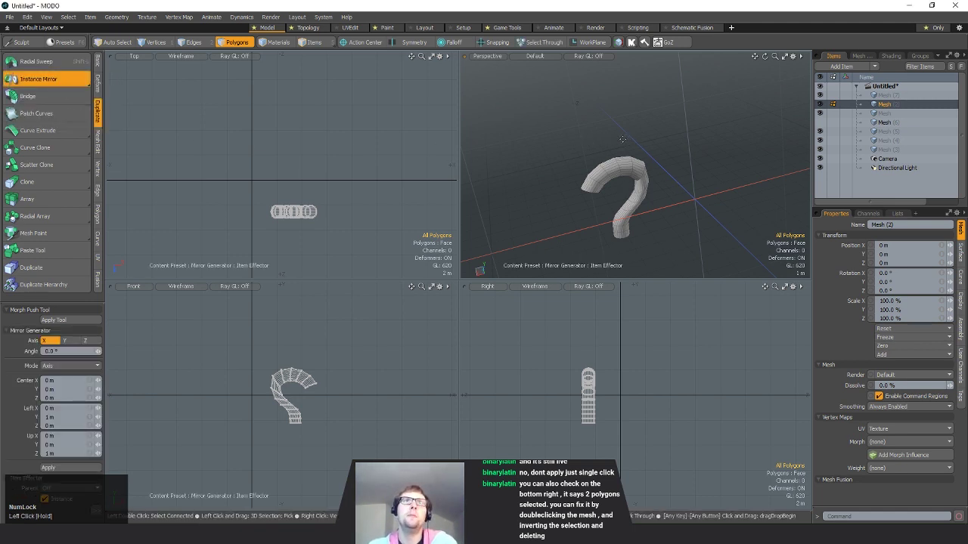
{"action": "left_click_drag", "start_coordinate": [297, 361], "coordinate": [319, 364]}
{"action": "left_click", "coordinate": [64, 340]}
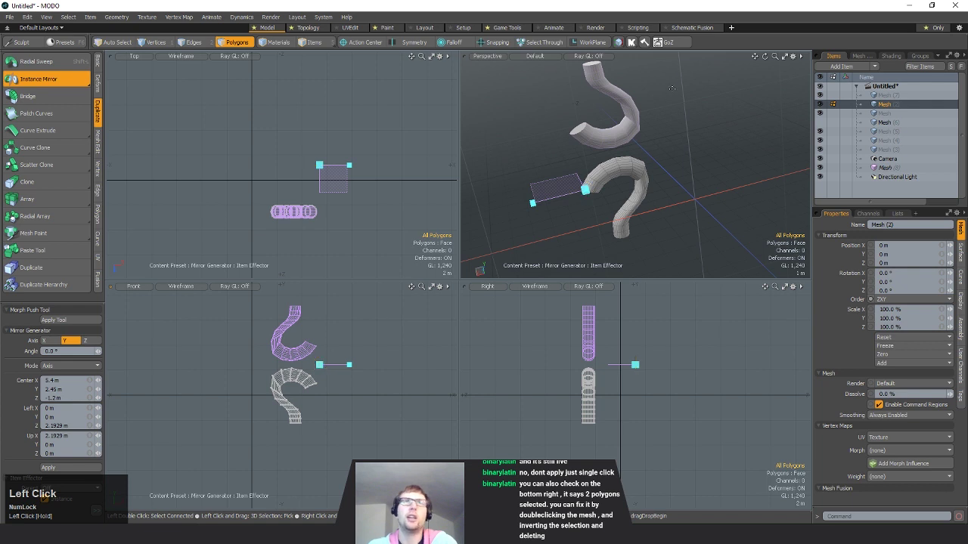
{"action": "left_click_drag", "start_coordinate": [671, 89], "coordinate": [658, 216], "text": "alt"}
{"action": "key", "text": "space"}
- Move a group of vertices on the source tube's upper bend by 60 mm in Y and -40 mm in Z to test the instance
{"action": "key", "text": "space"}
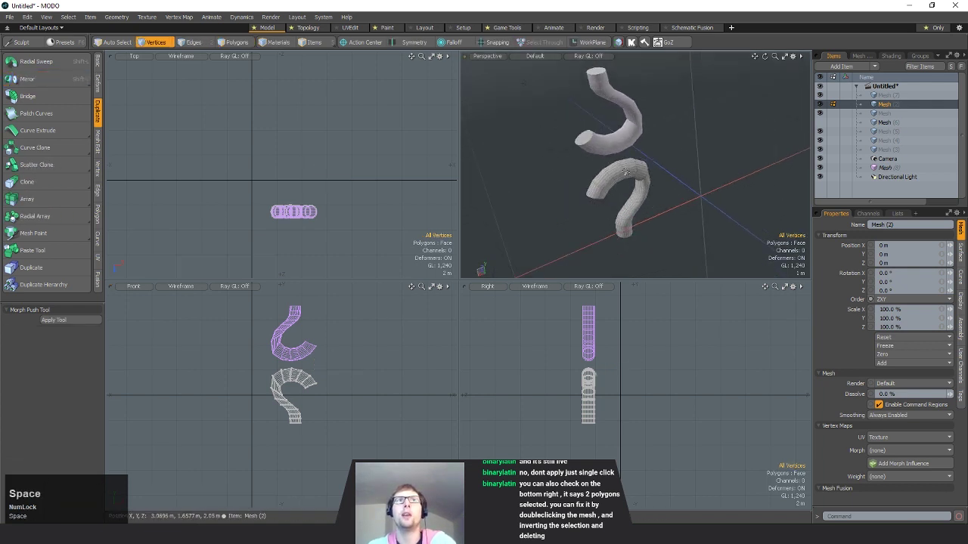
{"action": "key", "text": "space"}
{"action": "key", "text": "space"}
{"action": "key", "text": "space"}
{"action": "right_click_drag", "start_coordinate": [611, 176], "coordinate": [659, 168]}
{"action": "key", "text": "w"}
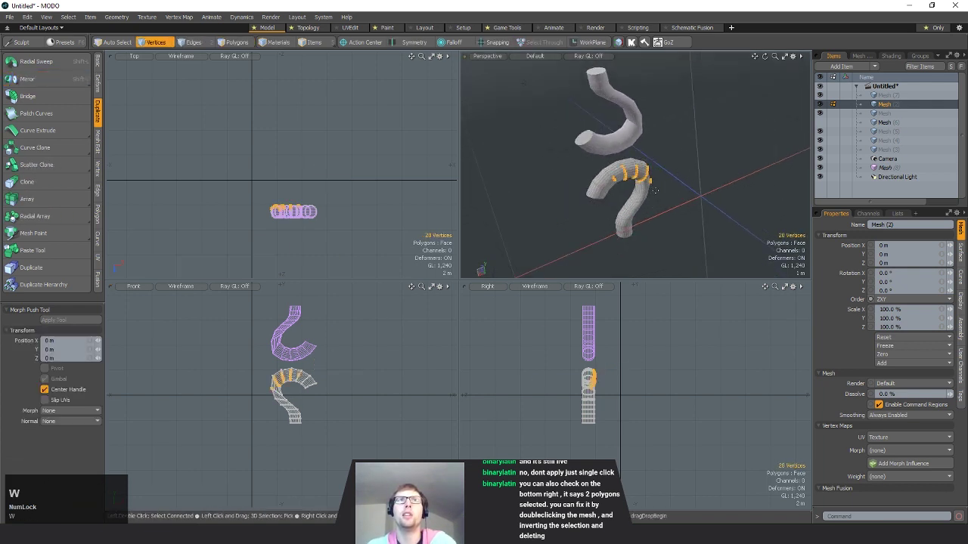
{"action": "mouse_move", "coordinate": [630, 173]}
{"action": "left_mouse_down"}
{"action": "mouse_move", "coordinate": [653, 195]}
{"action": "mouse_move", "coordinate": [639, 168]}
{"action": "mouse_move", "coordinate": [627, 178]}
{"action": "left_mouse_up"}
{"action": "left_click_drag", "start_coordinate": [703, 209], "coordinate": [738, 220], "text": "alt"}
{"action": "scroll", "coordinate": [691, 188], "scroll_direction": "up", "scroll_amount": 5}
{"action": "left_click_drag", "start_coordinate": [691, 189], "coordinate": [727, 175], "text": "alt"}
{"action": "left_click_drag", "start_coordinate": [632, 148], "coordinate": [687, 134]}
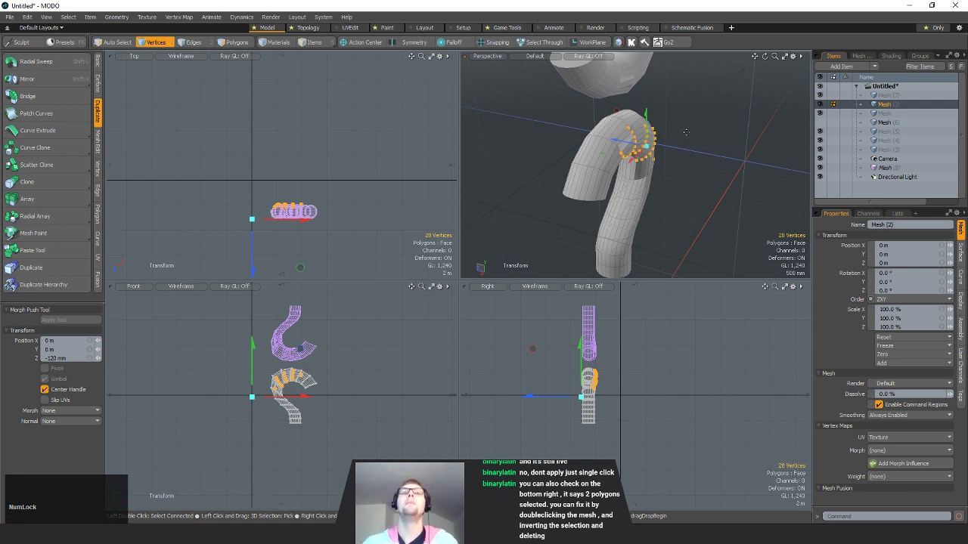
{"action": "left_click_drag", "start_coordinate": [686, 132], "coordinate": [653, 123], "text": "alt"}
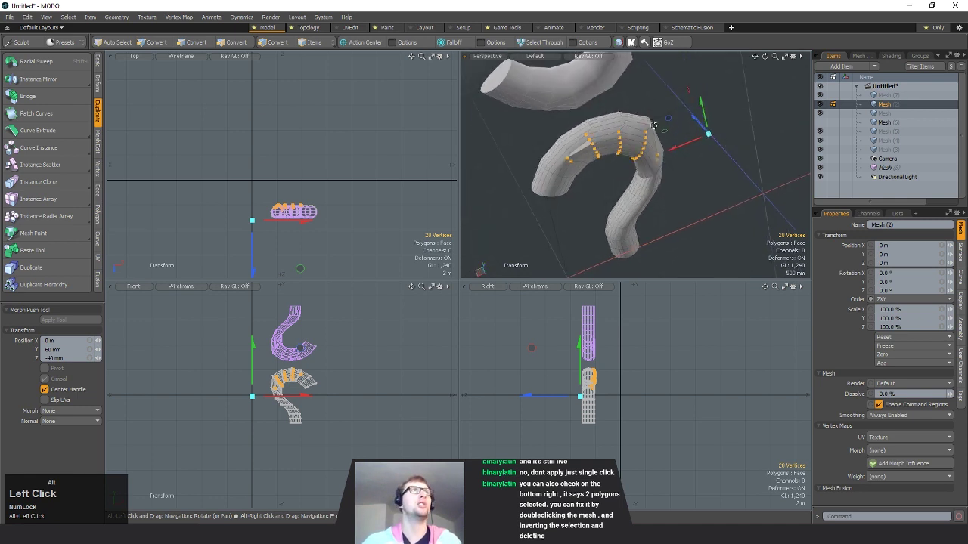
- Undo the vertex moves on the source tube and the Instance Mirror
{"action": "key", "text": "ctrl+z"}
{"action": "key", "text": "ctrl+z"}
{"action": "key", "text": "ctrl+z"}
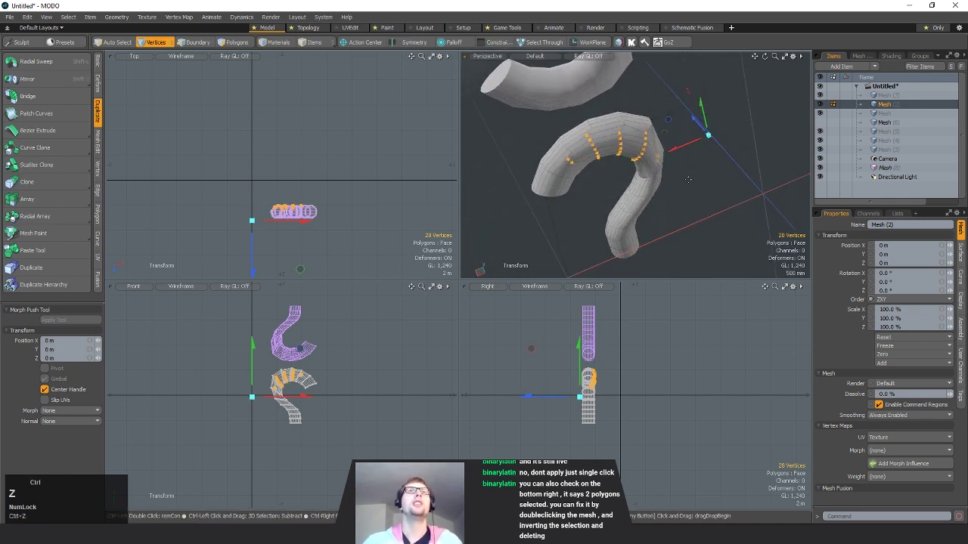
{"action": "left_click", "coordinate": [195, 43]}
{"action": "left_click_drag", "start_coordinate": [579, 158], "coordinate": [610, 98], "text": "alt"}
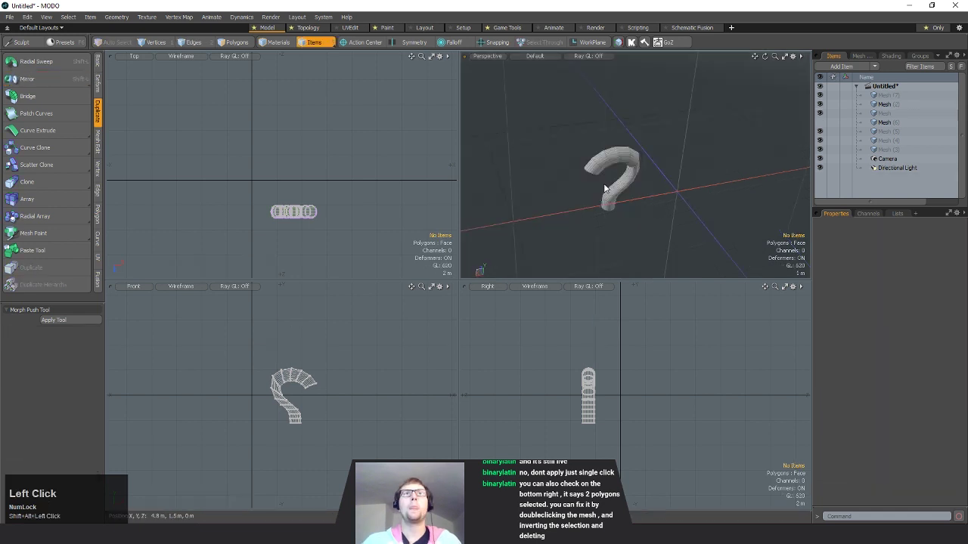
- Add a unit cube at the origin in the empty Mesh item and select its +X side face
{"action": "key", "text": "3"}
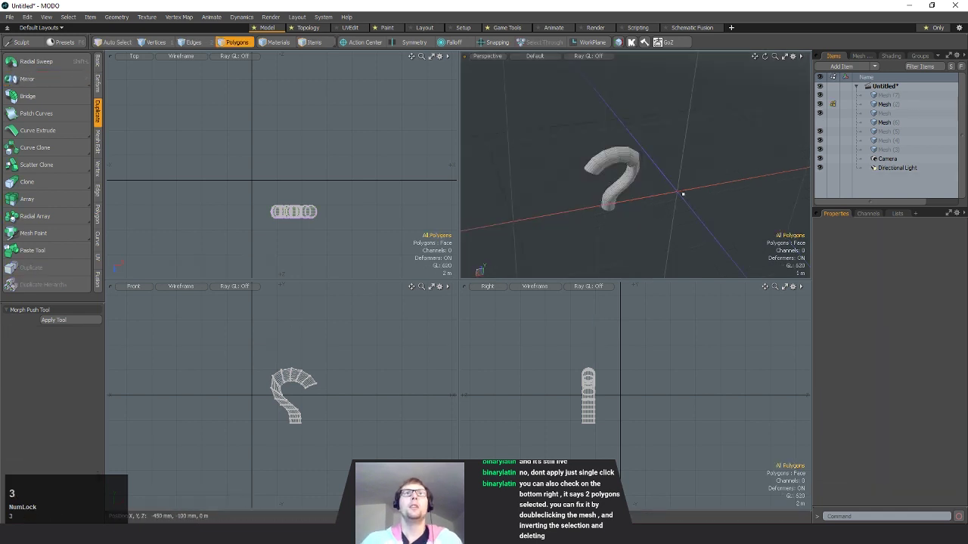
{"action": "left_click_drag", "start_coordinate": [619, 205], "coordinate": [610, 207], "text": "alt+shift"}
{"action": "scroll", "coordinate": [607, 212], "scroll_direction": "up", "scroll_amount": 2}
{"action": "left_click", "coordinate": [888, 115]}
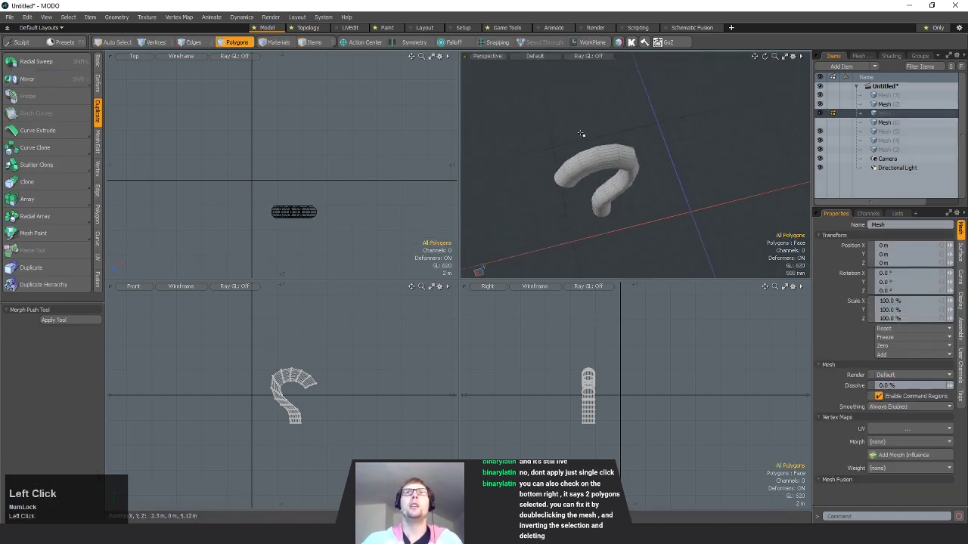
{"action": "left_click", "coordinate": [97, 62]}
{"action": "left_click", "coordinate": [12, 62], "text": "ctrl"}
{"action": "left_click", "coordinate": [681, 219]}
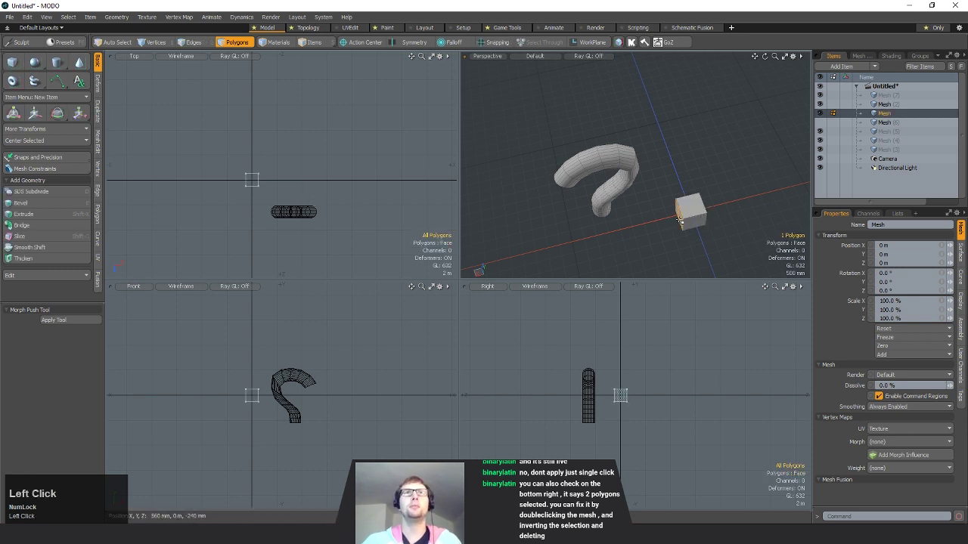
{"action": "left_click_drag", "start_coordinate": [737, 223], "coordinate": [656, 144], "text": "alt"}
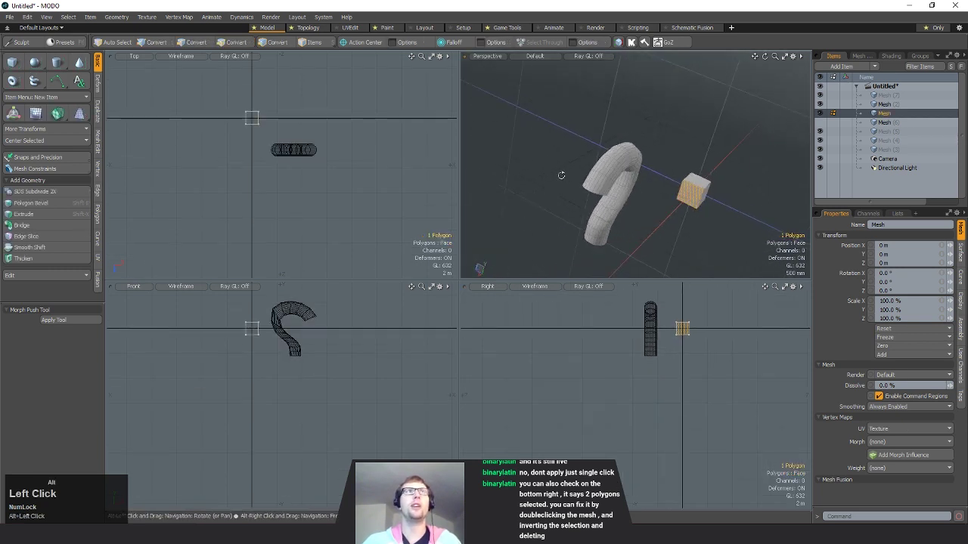
- Curve Extrude the selected cube face along a winding S-shaped path drawn in the top view, using 24 steps
{"action": "mouse_move", "coordinate": [288, 118]}
{"action": "left_mouse_down", "text": "alt+shift"}
{"action": "mouse_move", "coordinate": [275, 149]}
{"action": "mouse_move", "coordinate": [272, 122]}
{"action": "left_mouse_up", "text": "alt+shift"}
{"action": "scroll", "coordinate": [275, 149], "scroll_direction": "up", "scroll_amount": 4}
{"action": "left_click", "coordinate": [96, 112]}
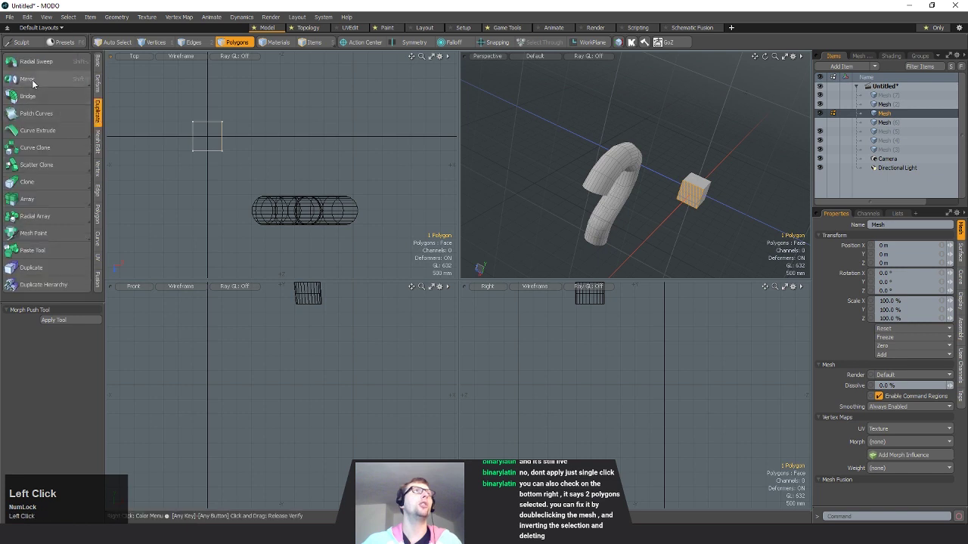
{"action": "left_click", "coordinate": [42, 134]}
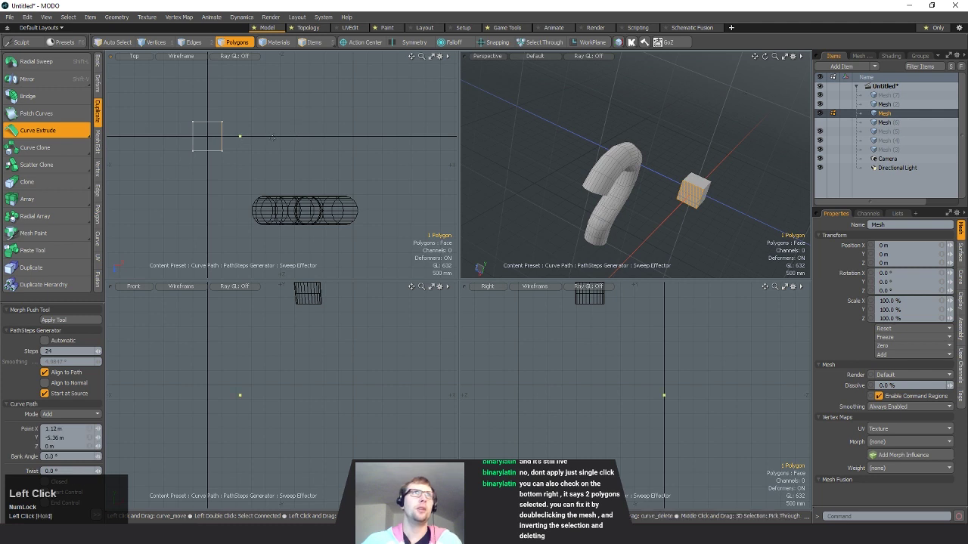
{"action": "left_click_drag", "start_coordinate": [239, 136], "coordinate": [419, 110]}
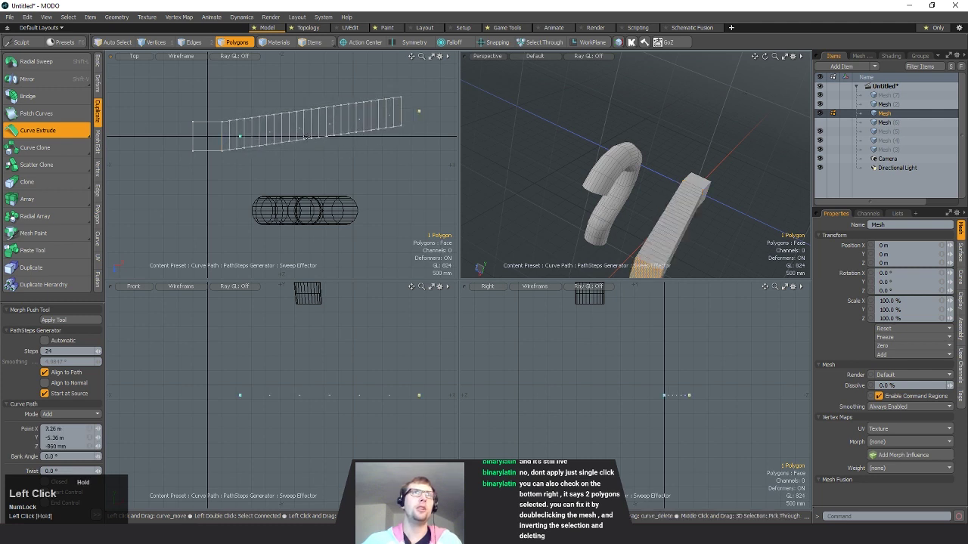
{"action": "scroll", "coordinate": [408, 117], "scroll_direction": "down", "scroll_amount": 3}
{"action": "left_click_drag", "start_coordinate": [331, 112], "coordinate": [291, 87]}
{"action": "left_click_drag", "start_coordinate": [249, 94], "coordinate": [248, 137], "text": "alt+shift"}
{"action": "left_click_drag", "start_coordinate": [248, 137], "coordinate": [198, 144]}
{"action": "left_click", "coordinate": [244, 81]}
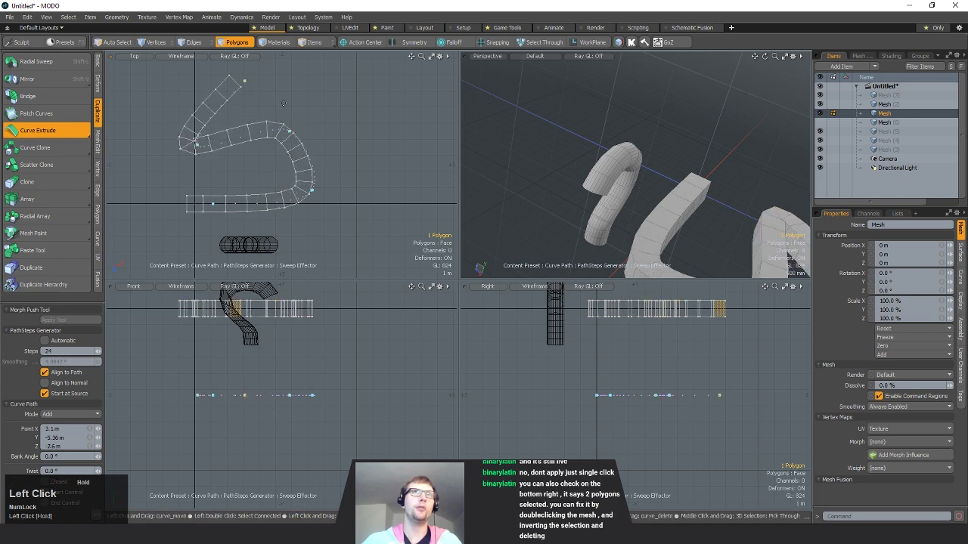
{"action": "left_click_drag", "start_coordinate": [642, 204], "coordinate": [456, 202], "text": "alt+shift"}
{"action": "left_click_drag", "start_coordinate": [279, 90], "coordinate": [333, 113], "text": "alt+shift"}
{"action": "left_click", "coordinate": [375, 105]}
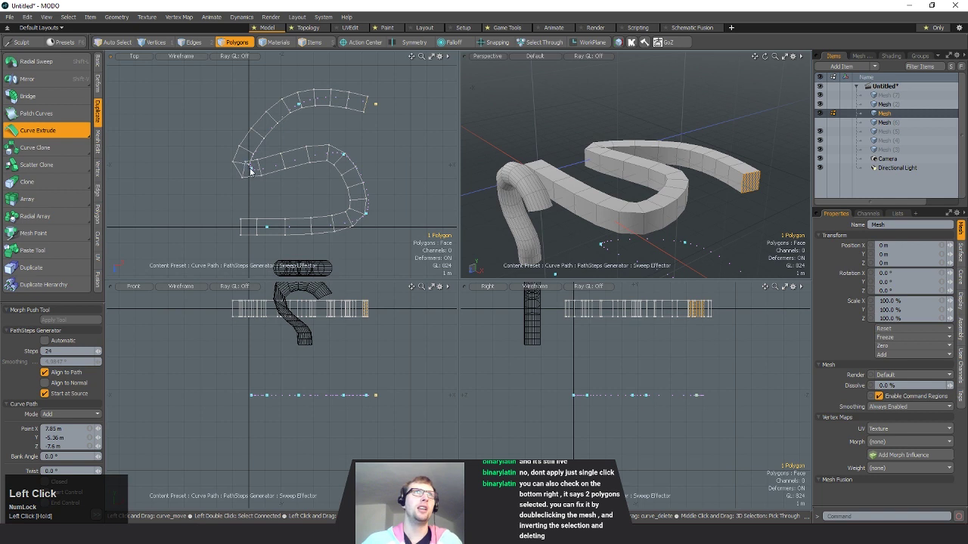
- Reposition the path points to smooth the S-shaped bends, and undo the whole Curve Extrude
{"action": "mouse_move", "coordinate": [251, 171]}
{"action": "left_mouse_down"}
{"action": "mouse_move", "coordinate": [280, 174]}
{"action": "mouse_move", "coordinate": [242, 158]}
{"action": "left_mouse_up"}
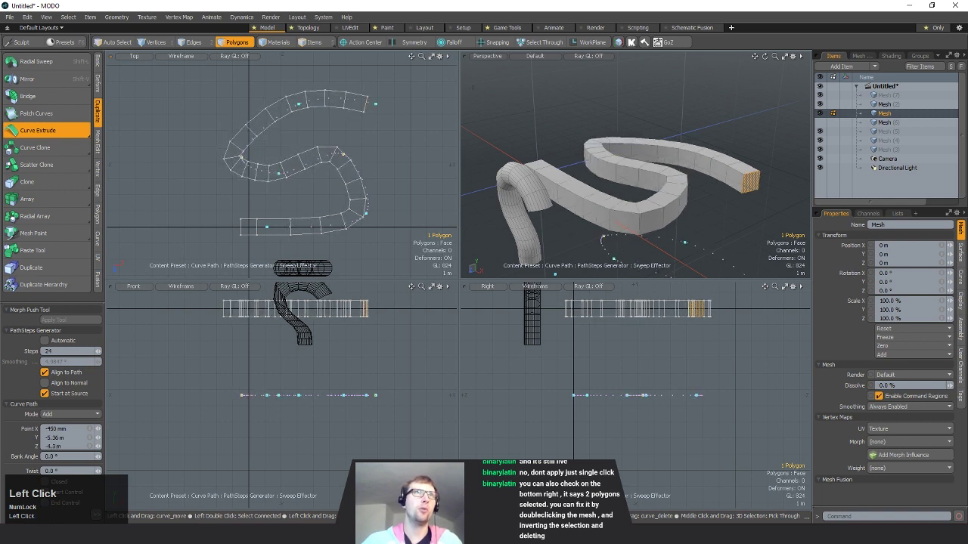
{"action": "mouse_move", "coordinate": [343, 155]}
{"action": "left_mouse_down"}
{"action": "mouse_move", "coordinate": [366, 161]}
{"action": "mouse_move", "coordinate": [325, 157]}
{"action": "left_mouse_up"}
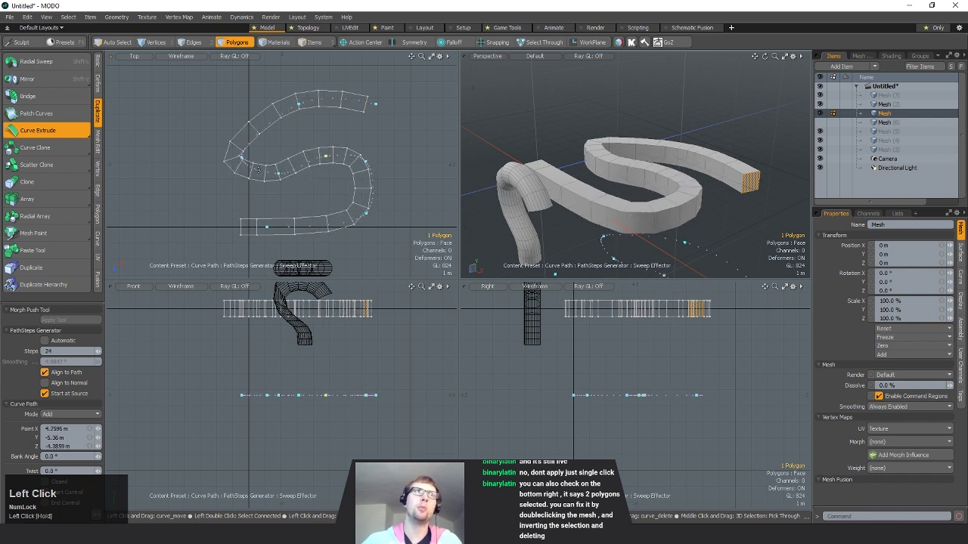
{"action": "left_click_drag", "start_coordinate": [256, 172], "coordinate": [256, 125]}
{"action": "left_click_drag", "start_coordinate": [627, 205], "coordinate": [730, 208], "text": "alt"}
{"action": "key", "text": "space"}
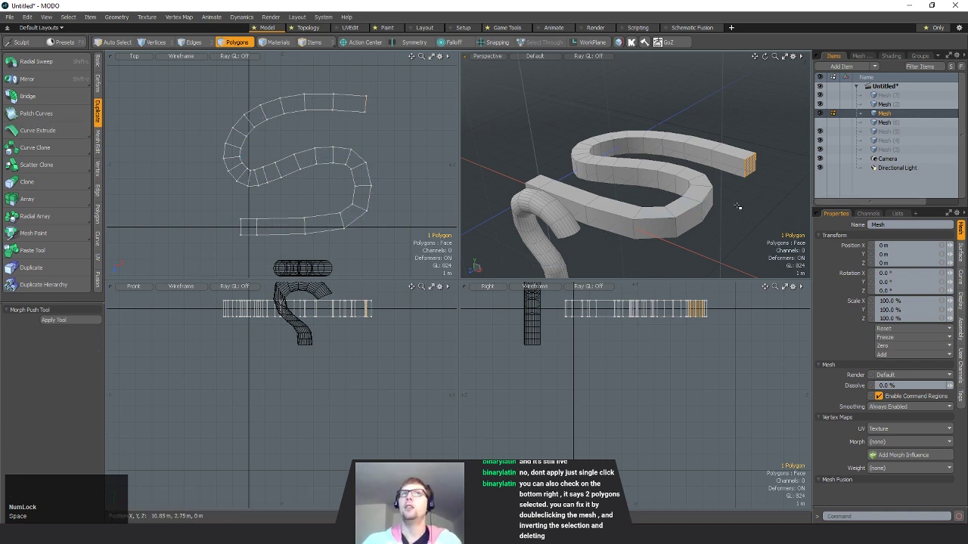
{"action": "key", "text": "ctrl+z"}
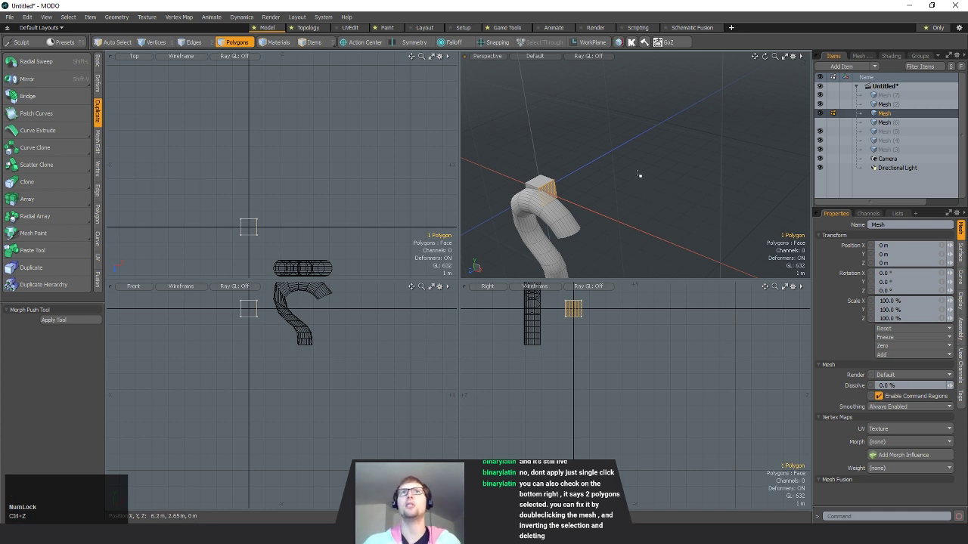
- Draw a curve in the empty Mesh (5) item, starting at the cube's +X face in the top view
{"action": "left_click", "coordinate": [883, 132]}
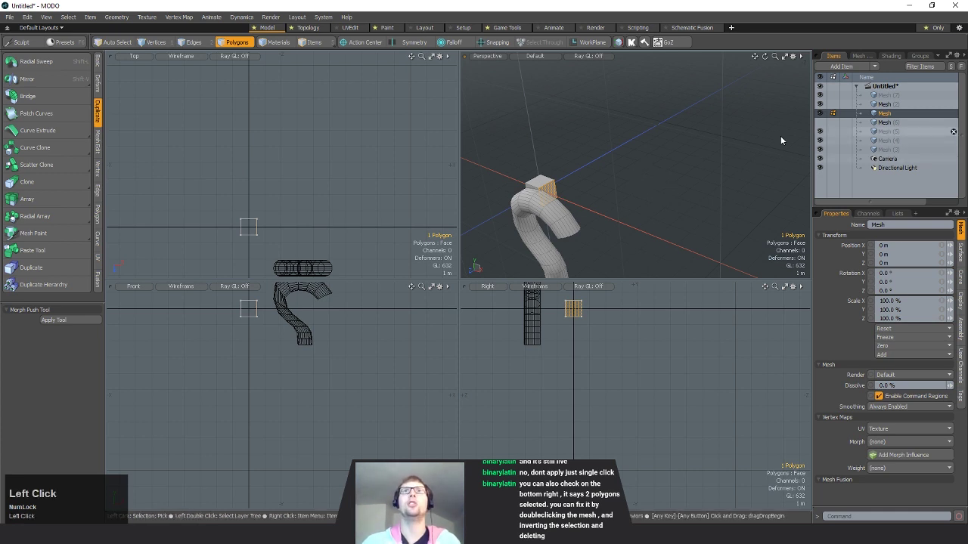
{"action": "left_click", "coordinate": [97, 60]}
{"action": "left_click", "coordinate": [57, 80]}
{"action": "left_click_drag", "start_coordinate": [265, 226], "coordinate": [258, 203], "text": "alt+shift"}
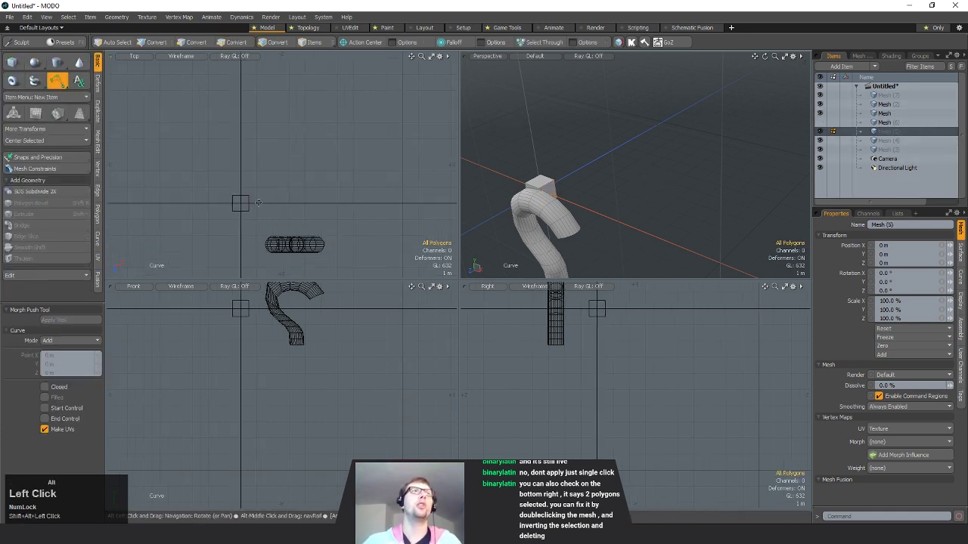
{"action": "left_click", "coordinate": [247, 203]}
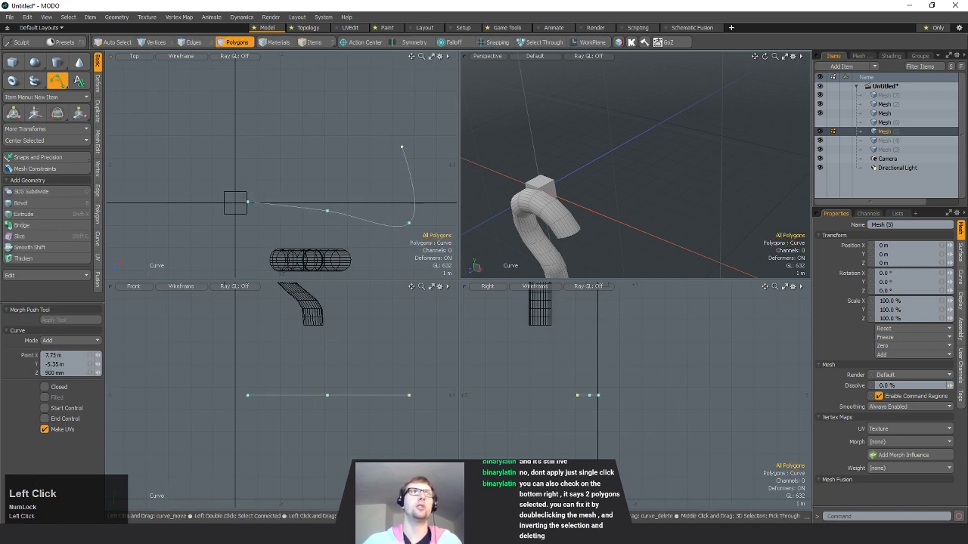
- Extend the curve with further points into a winding S-shaped path and finish the curve
{"action": "left_click", "coordinate": [312, 160]}
{"action": "left_click", "coordinate": [241, 139]}
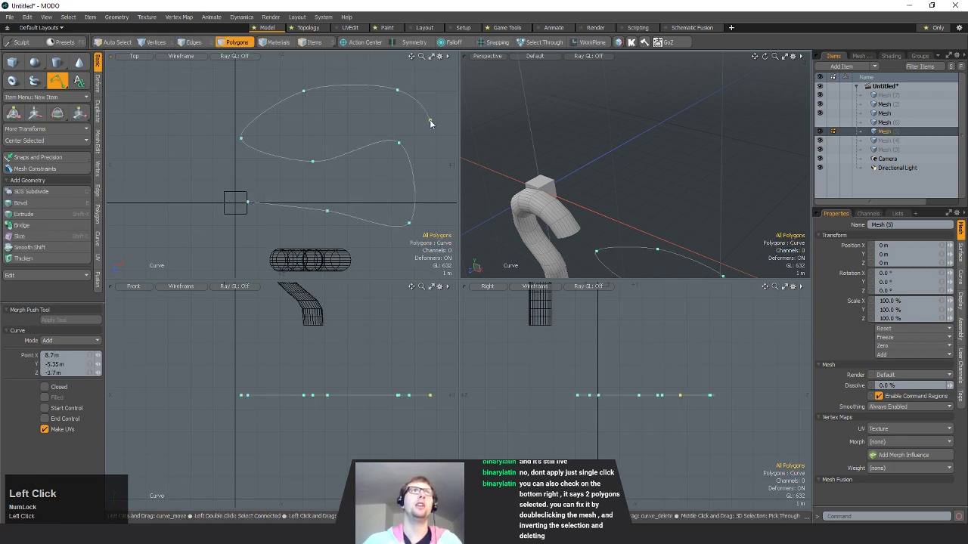
{"action": "left_click_drag", "start_coordinate": [431, 124], "coordinate": [370, 123], "text": "alt+shift"}
{"action": "key", "text": "space"}
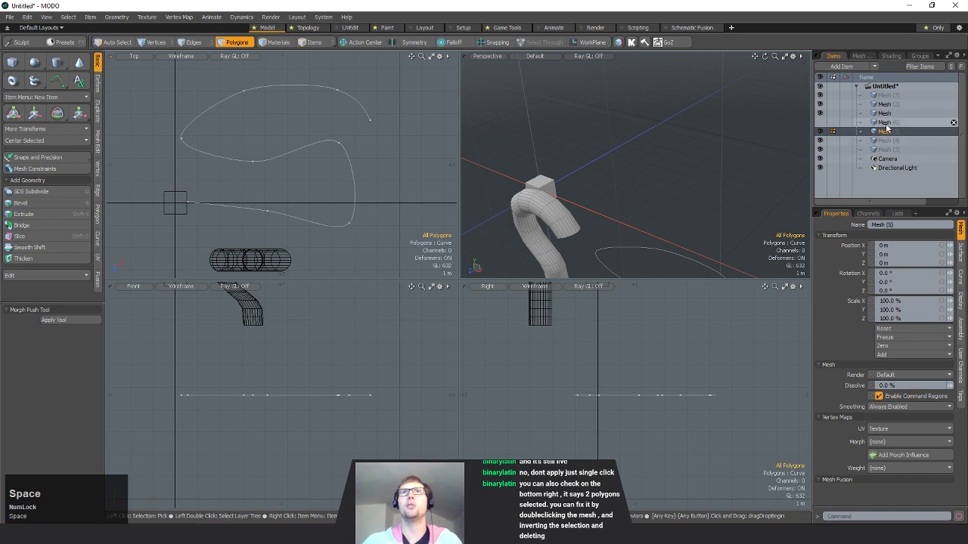
- Select the drawn curve and move it up about 5.3 m in Y to the cube's height
{"action": "left_click", "coordinate": [546, 190]}
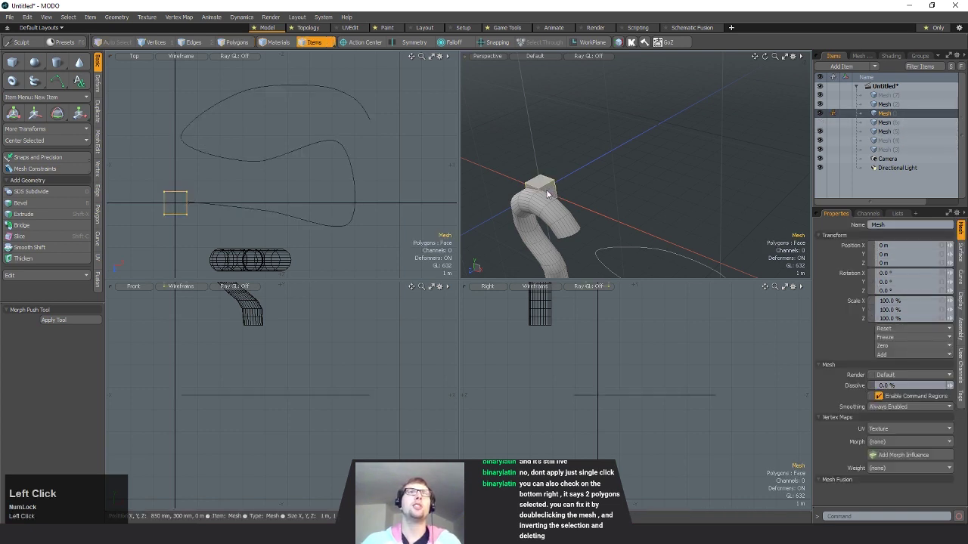
{"action": "left_click", "coordinate": [646, 245]}
{"action": "key", "text": "3"}
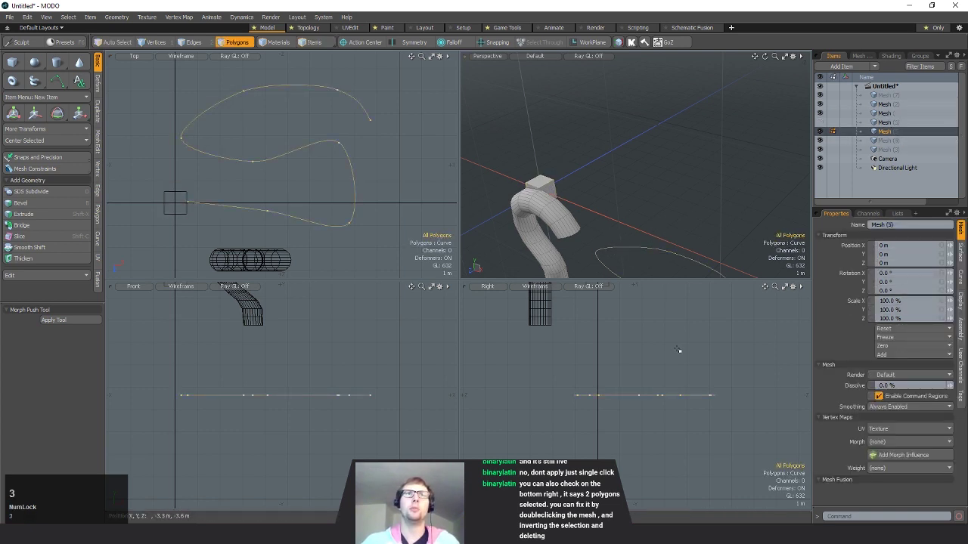
{"action": "scroll", "coordinate": [678, 350], "scroll_direction": "down", "scroll_amount": 2}
{"action": "left_click_drag", "start_coordinate": [678, 350], "coordinate": [651, 347], "text": "alt+shift"}
{"action": "key", "text": "w"}
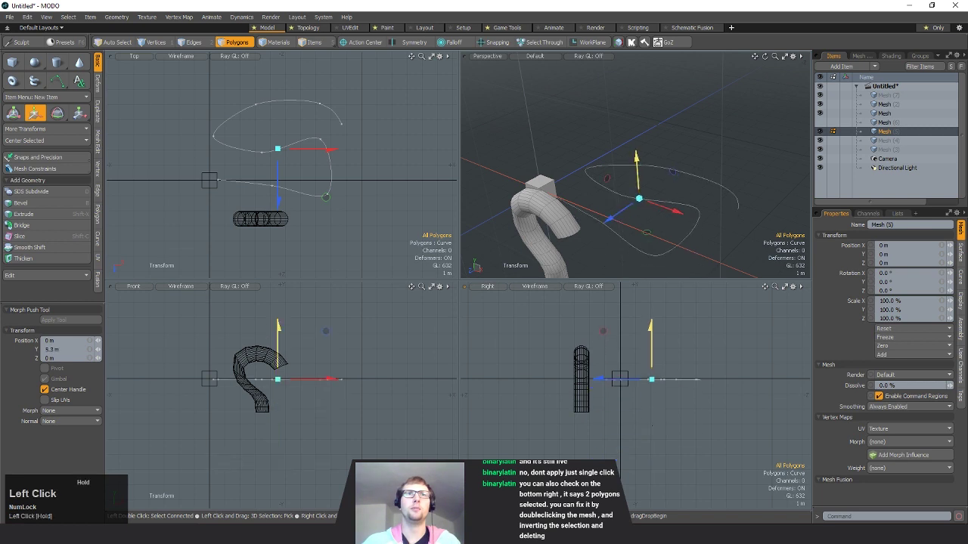
{"action": "key", "text": "space"}
- Select the cube's face where the curve starts and apply Curve Extrude along the drawn curve
{"action": "key", "text": "5"}
{"action": "left_click", "coordinate": [548, 191]}
{"action": "key", "text": "3"}
{"action": "left_click", "coordinate": [549, 192]}
{"action": "left_click_drag", "start_coordinate": [603, 191], "coordinate": [592, 163], "text": "alt+shift"}
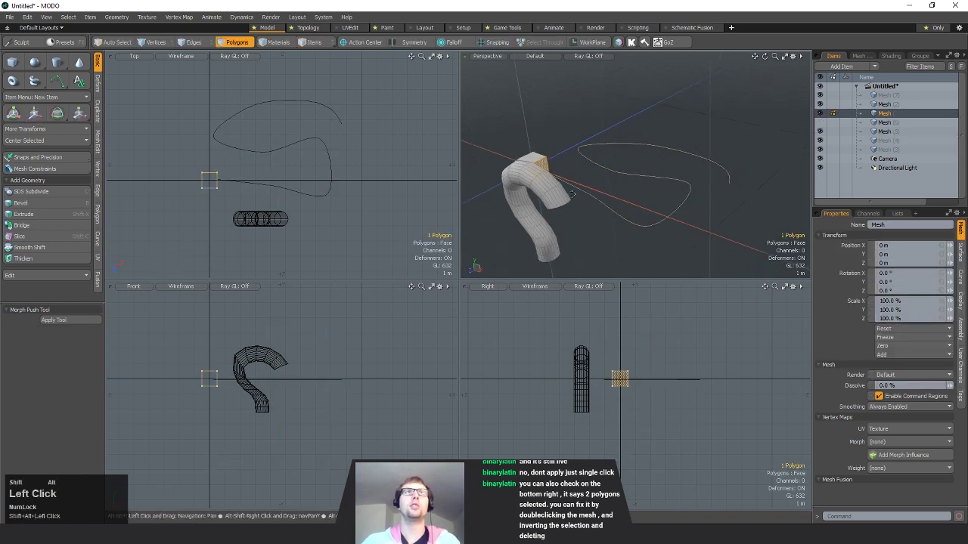
{"action": "left_click_drag", "start_coordinate": [601, 205], "coordinate": [670, 297], "text": "alt"}
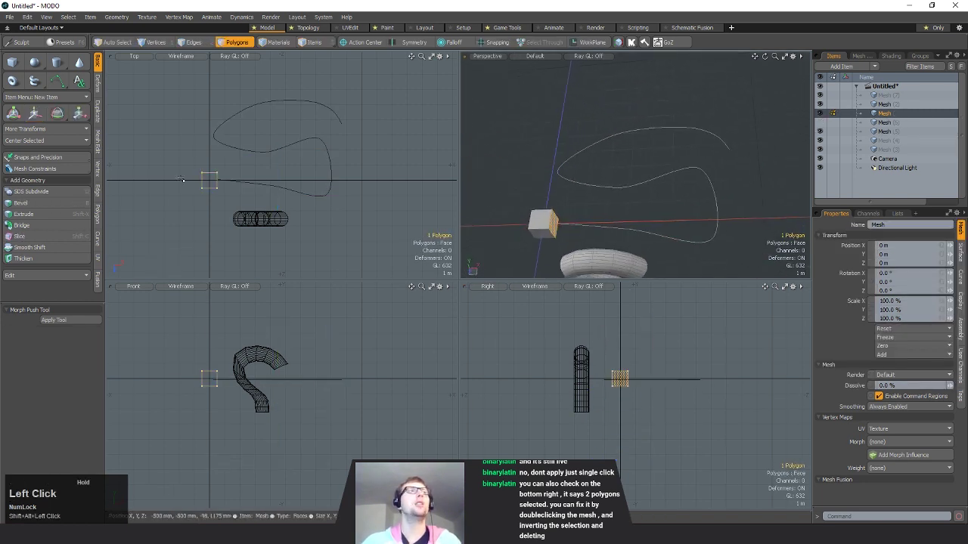
{"action": "left_click", "coordinate": [97, 113]}
{"action": "left_click", "coordinate": [37, 130]}
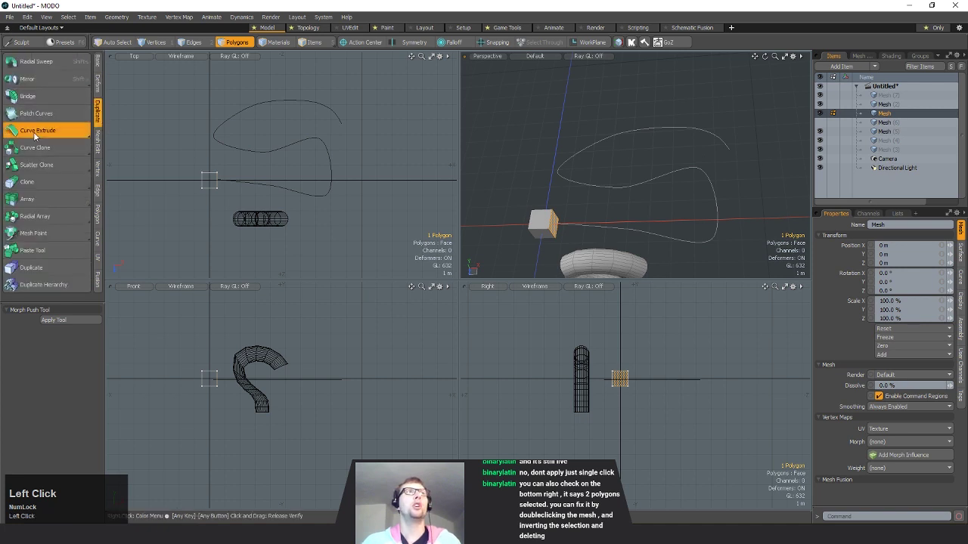
{"action": "left_click", "coordinate": [621, 187]}
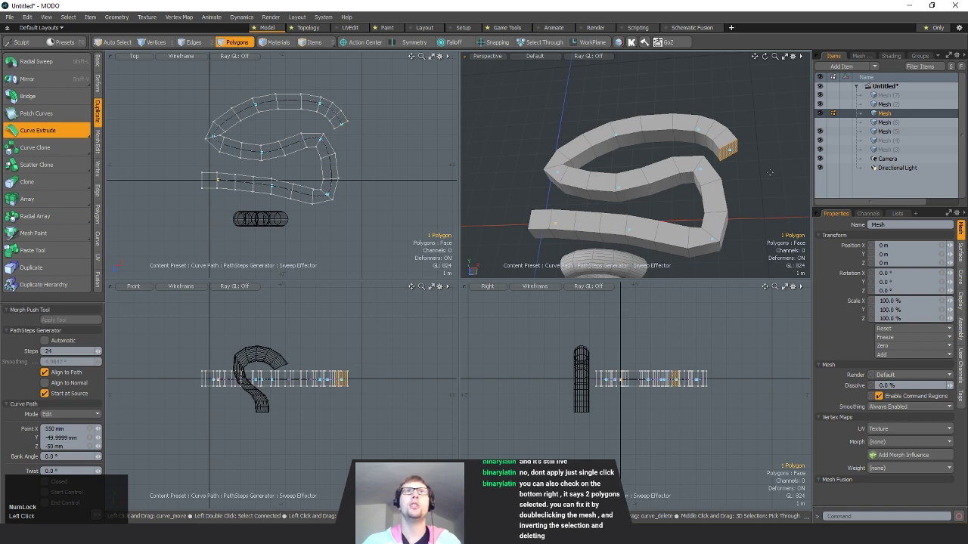
- Shift a path point on the extrusion's inner bend slightly and undo the curve extrusion
{"action": "mouse_move", "coordinate": [736, 195]}
{"action": "left_mouse_down", "text": "alt"}
{"action": "mouse_move", "coordinate": [787, 181]}
{"action": "mouse_move", "coordinate": [741, 193]}
{"action": "left_mouse_up", "text": "alt"}
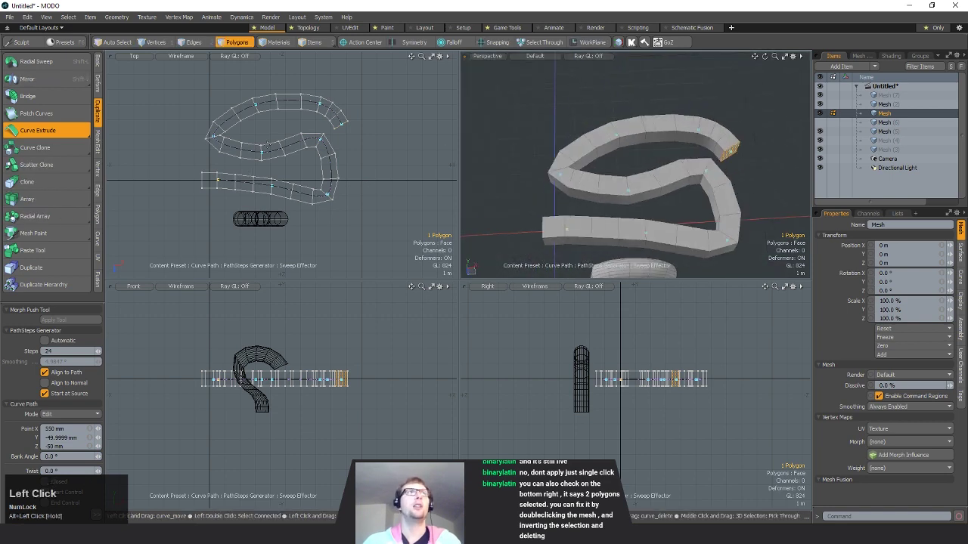
{"action": "mouse_move", "coordinate": [263, 156]}
{"action": "left_mouse_down"}
{"action": "mouse_move", "coordinate": [259, 142]}
{"action": "mouse_move", "coordinate": [269, 158]}
{"action": "left_mouse_up"}
{"action": "key", "text": "space"}
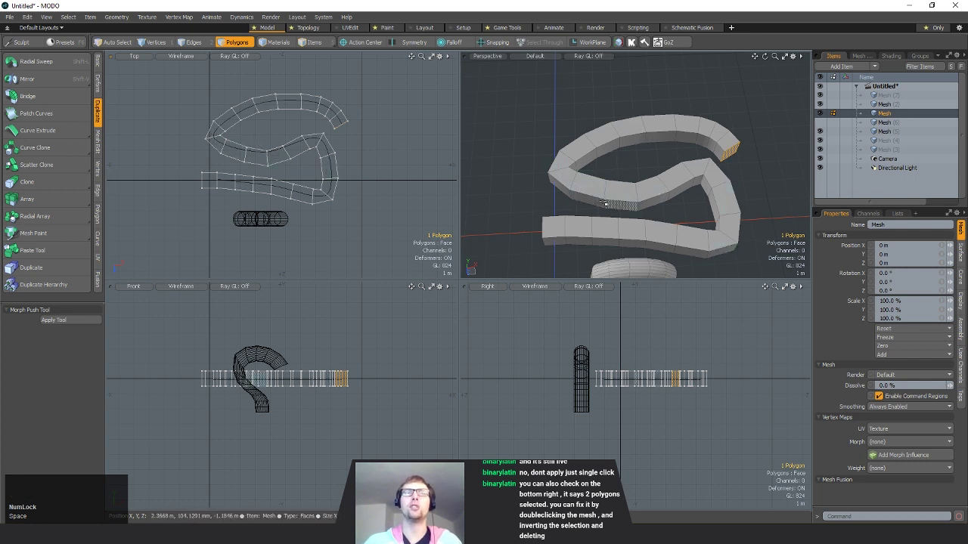
{"action": "key", "text": "ctrl+z"}
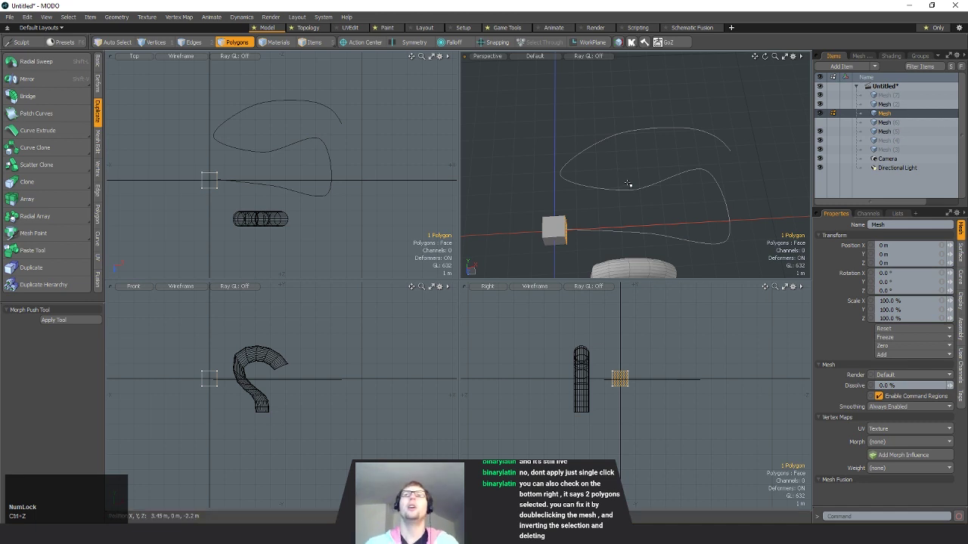
- Clone the whole cube 10 times with an offset of about 3.9 m in X and -1.25 m in Z
{"action": "left_click_drag", "start_coordinate": [631, 194], "coordinate": [588, 187], "text": "alt"}
{"action": "left_click_drag", "start_coordinate": [588, 187], "coordinate": [645, 179], "text": "ctrl+alt"}
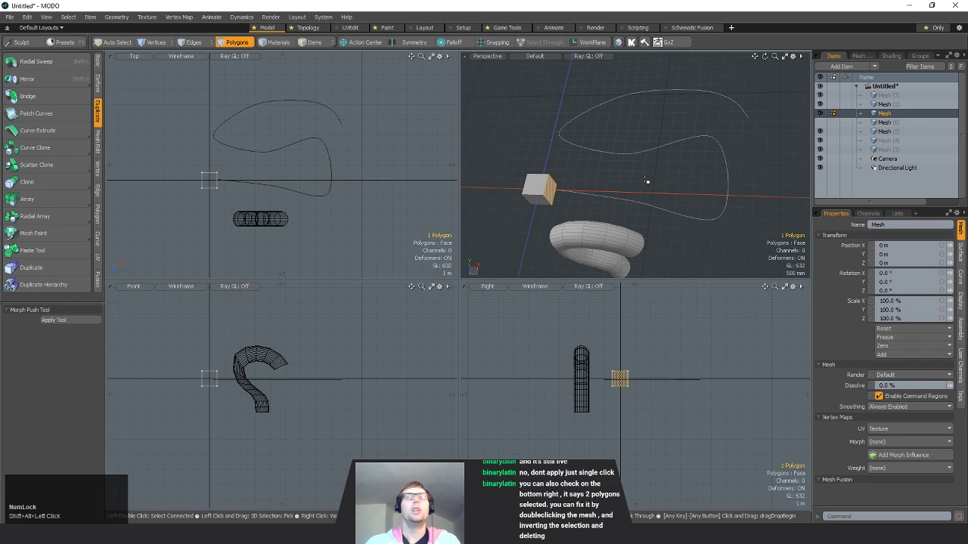
{"action": "left_click_drag", "start_coordinate": [646, 181], "coordinate": [652, 156], "text": "alt+shift"}
{"action": "double_click", "coordinate": [543, 161]}
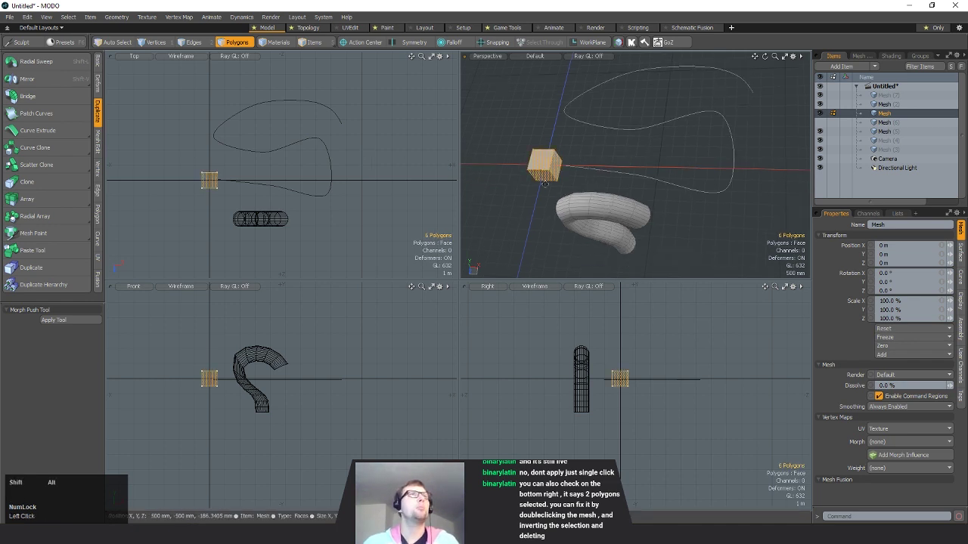
{"action": "left_click_drag", "start_coordinate": [544, 184], "coordinate": [586, 179], "text": "alt+shift"}
{"action": "left_click", "coordinate": [572, 207]}
{"action": "left_click", "coordinate": [31, 184]}
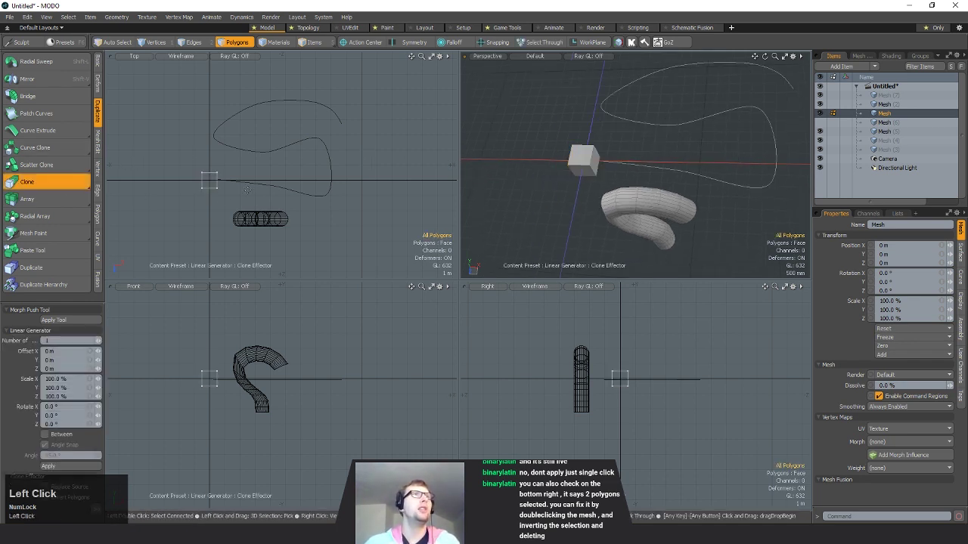
{"action": "left_click", "coordinate": [248, 188]}
{"action": "mouse_move", "coordinate": [625, 178]}
{"action": "left_mouse_down"}
{"action": "mouse_move", "coordinate": [715, 188]}
{"action": "mouse_move", "coordinate": [706, 178]}
{"action": "mouse_move", "coordinate": [794, 125]}
{"action": "mouse_move", "coordinate": [722, 165]}
{"action": "mouse_move", "coordinate": [744, 159]}
{"action": "left_mouse_up"}
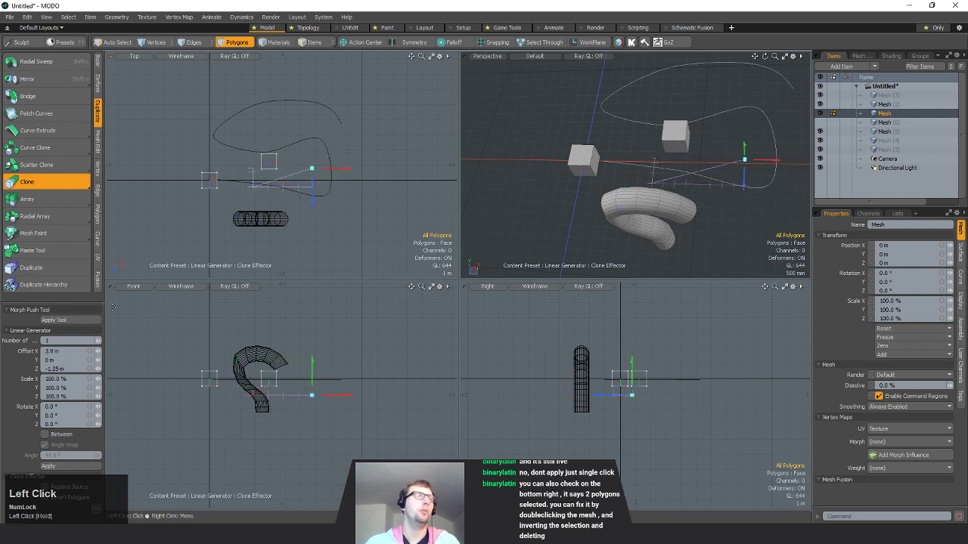
{"action": "type", "text": "10"}
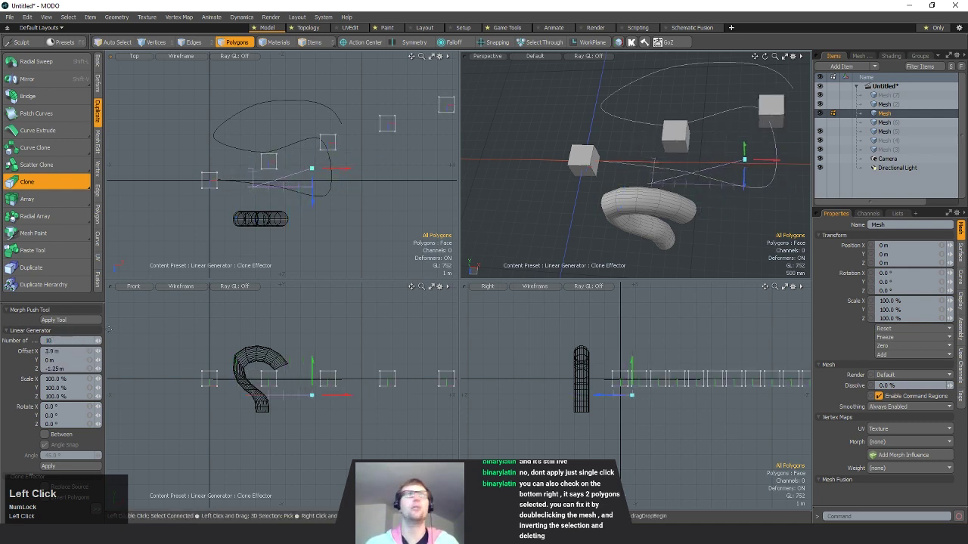
{"action": "key", "text": "Return"}
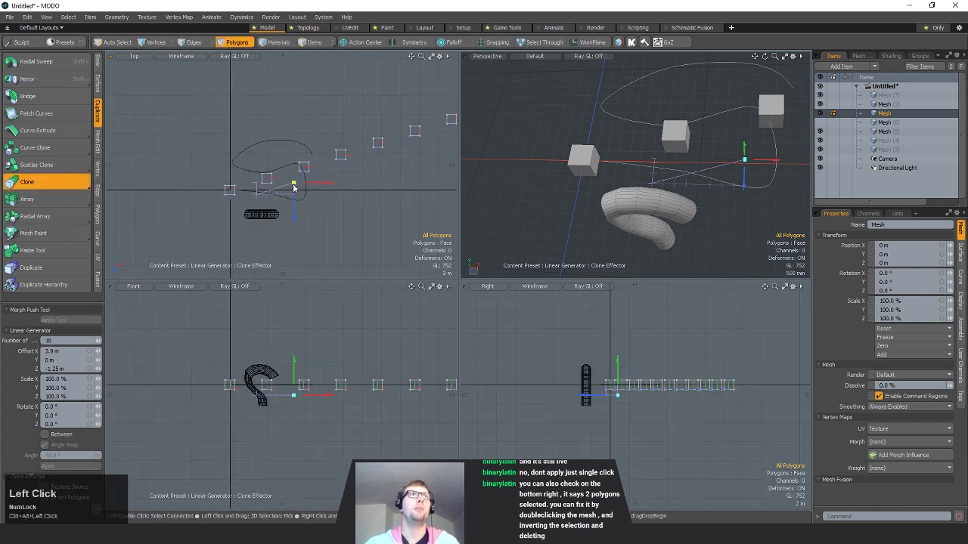
- Change the clone offset to about -1.1 m in X and -150 mm in Z, and undo the cloning
{"action": "mouse_move", "coordinate": [293, 187]}
{"action": "left_mouse_down"}
{"action": "mouse_move", "coordinate": [249, 203]}
{"action": "mouse_move", "coordinate": [265, 190]}
{"action": "mouse_move", "coordinate": [247, 200]}
{"action": "mouse_move", "coordinate": [254, 185]}
{"action": "mouse_move", "coordinate": [249, 197]}
{"action": "mouse_move", "coordinate": [269, 190]}
{"action": "mouse_move", "coordinate": [246, 193]}
{"action": "mouse_move", "coordinate": [296, 225]}
{"action": "left_mouse_up"}
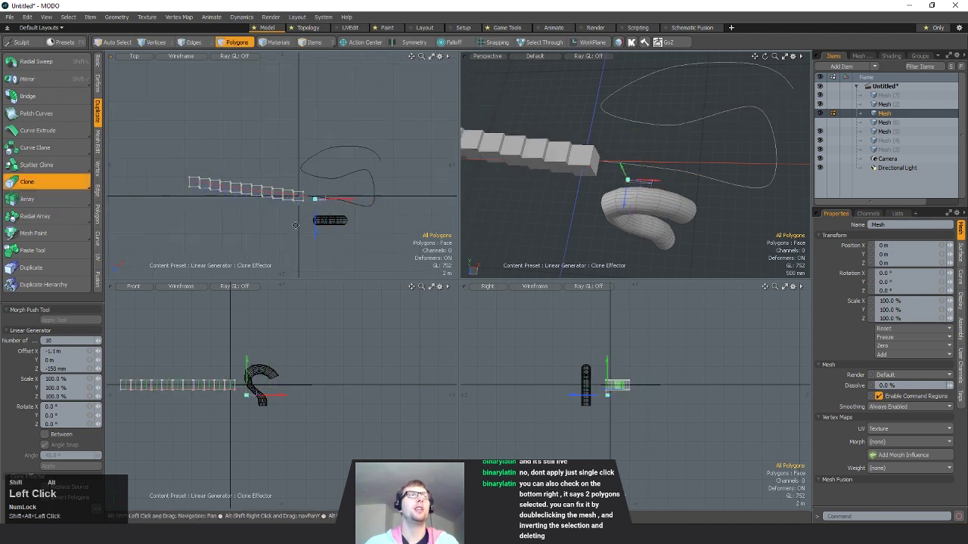
{"action": "key", "text": "space"}
{"action": "key", "text": "ctrl+z"}
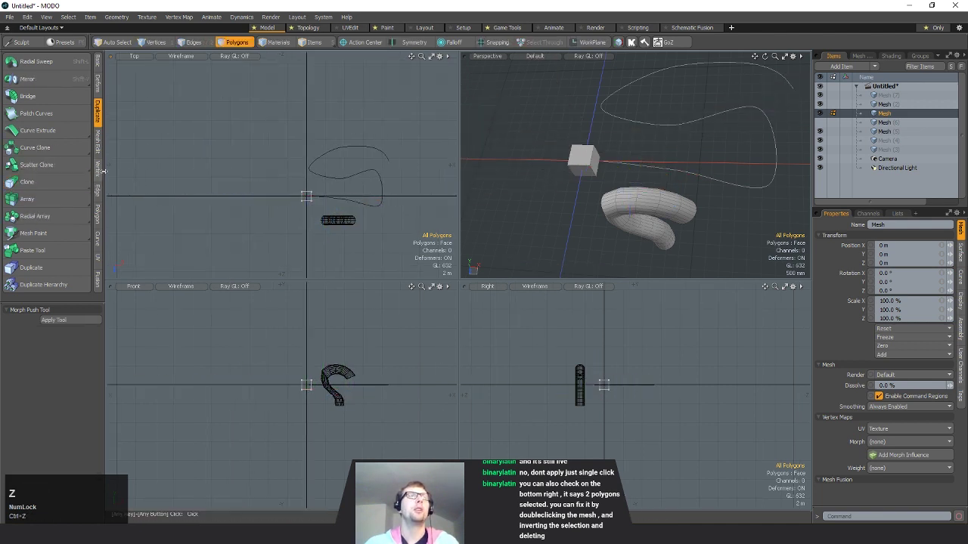
- Create 10 instance clones of the cube in a row running along negative X
{"action": "left_click_drag", "start_coordinate": [27, 181], "coordinate": [46, 194]}
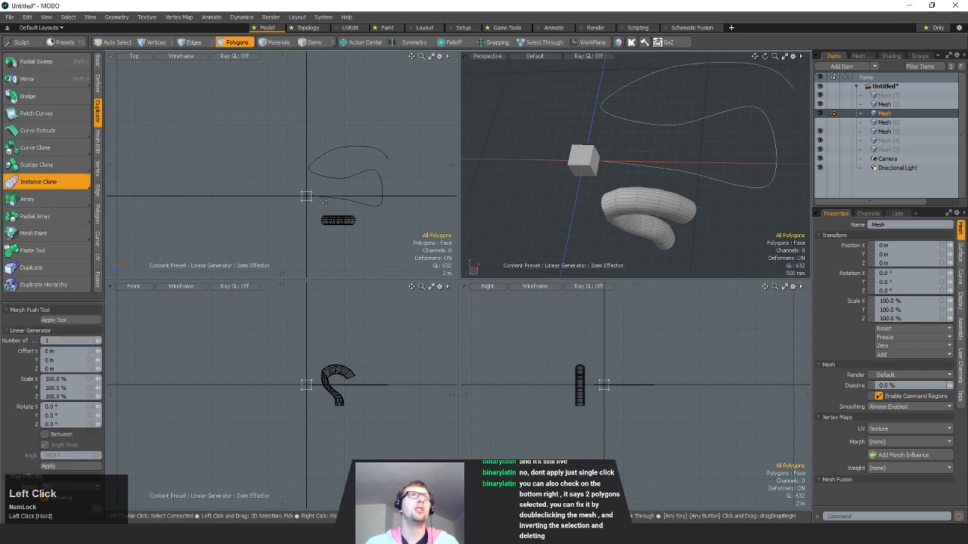
{"action": "mouse_move", "coordinate": [303, 209]}
{"action": "left_mouse_down"}
{"action": "mouse_move", "coordinate": [338, 199]}
{"action": "mouse_move", "coordinate": [329, 202]}
{"action": "left_mouse_up"}
{"action": "left_click", "coordinate": [55, 340]}
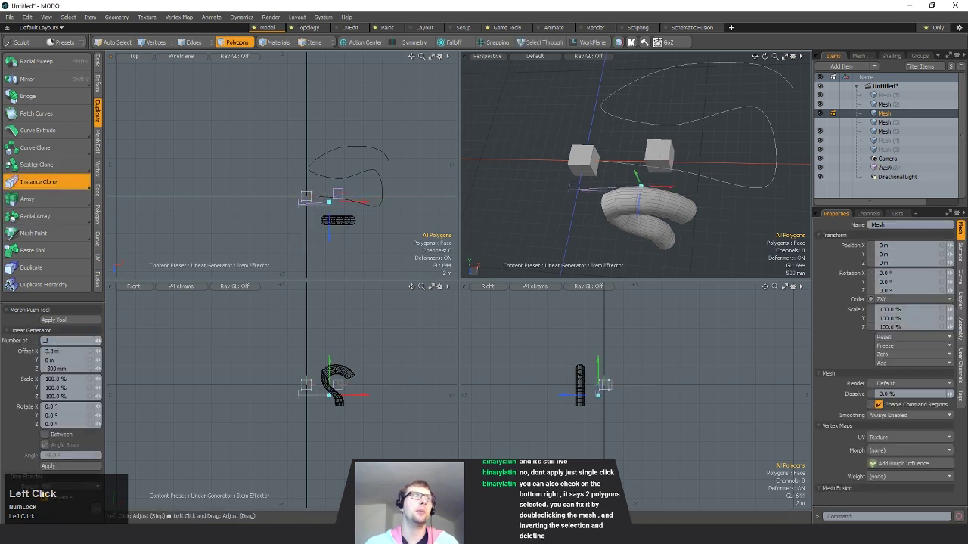
{"action": "type", "text": "10"}
{"action": "key", "text": "Return"}
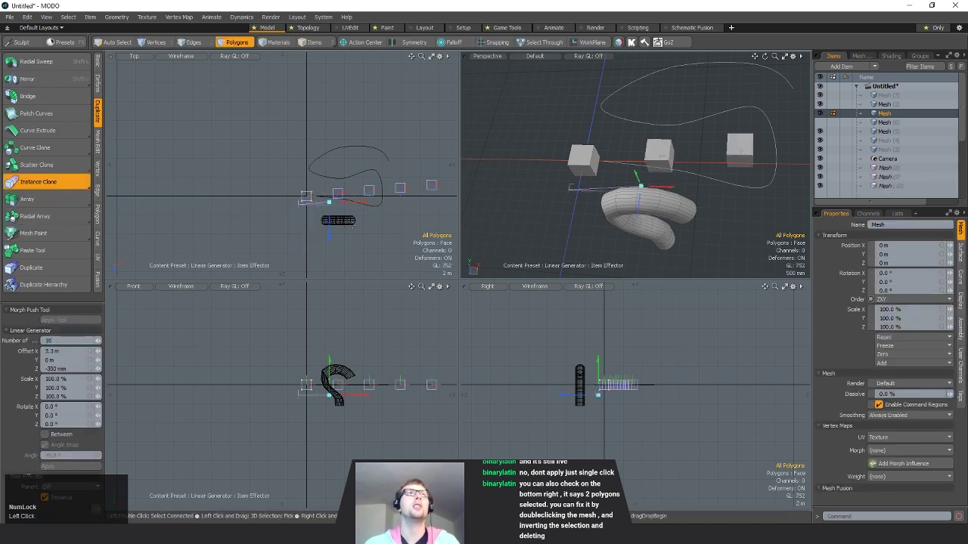
{"action": "left_click_drag", "start_coordinate": [357, 206], "coordinate": [338, 224]}
{"action": "key", "text": "space"}
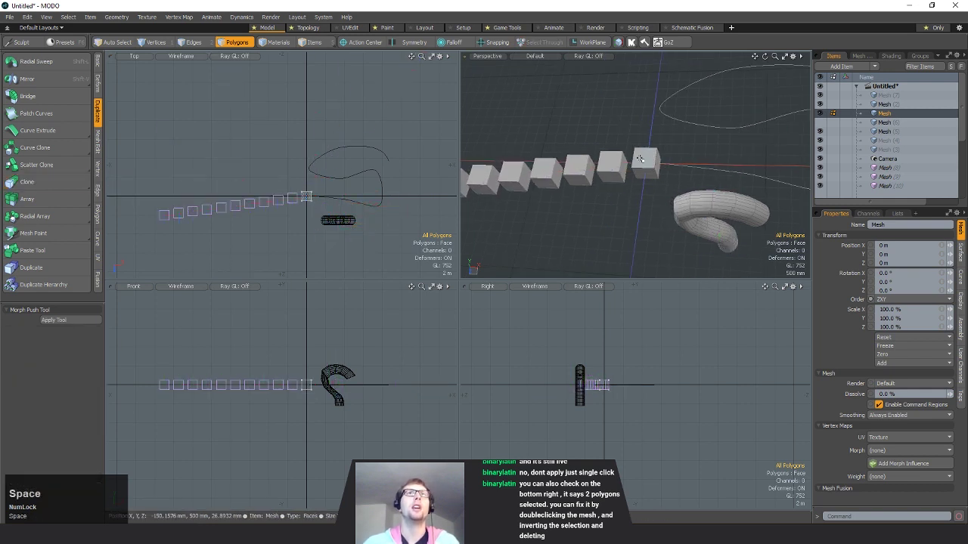
- Try the move transform on individual faces of the source cube to test the instance clones
{"action": "left_click", "coordinate": [640, 157]}
{"action": "key", "text": "w"}
{"action": "left_click_drag", "start_coordinate": [641, 158], "coordinate": [518, 198], "text": "alt"}
{"action": "key", "text": "space"}
{"action": "key", "text": "space"}
{"action": "key", "text": "space"}
{"action": "left_click", "coordinate": [656, 152]}
{"action": "key", "text": "w"}
{"action": "key", "text": "space"}
- Undo the face edits and the instance cloning, leaving only the original cube
{"action": "key", "text": "ctrl+z"}
{"action": "key", "text": "ctrl+z"}
{"action": "key", "text": "ctrl+z"}
{"action": "key", "text": "ctrl+z"}
{"action": "key", "text": "ctrl+z"}
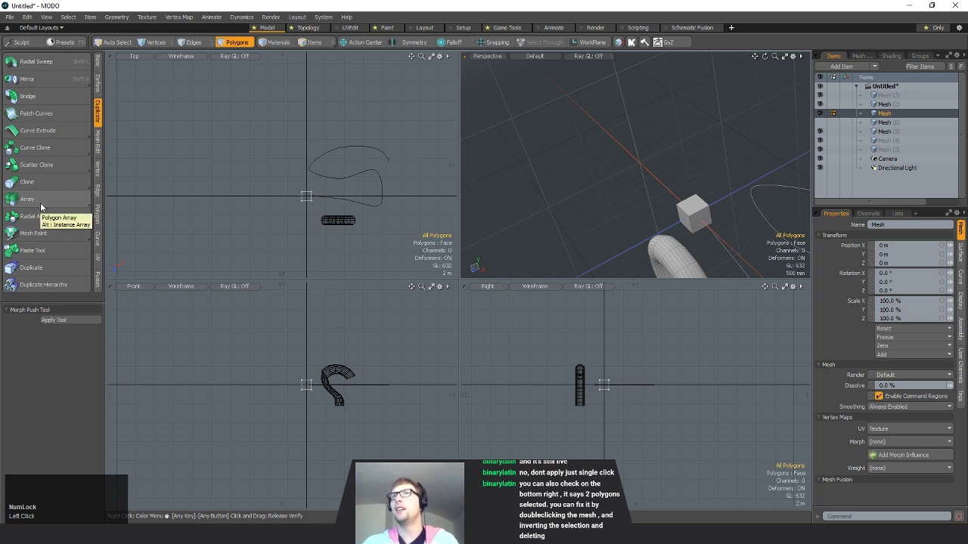
- Array the cube 2 by 2 in X and Z, spaced about 2.44 m in X and 3.8 m in Z
{"action": "left_click", "coordinate": [41, 203]}
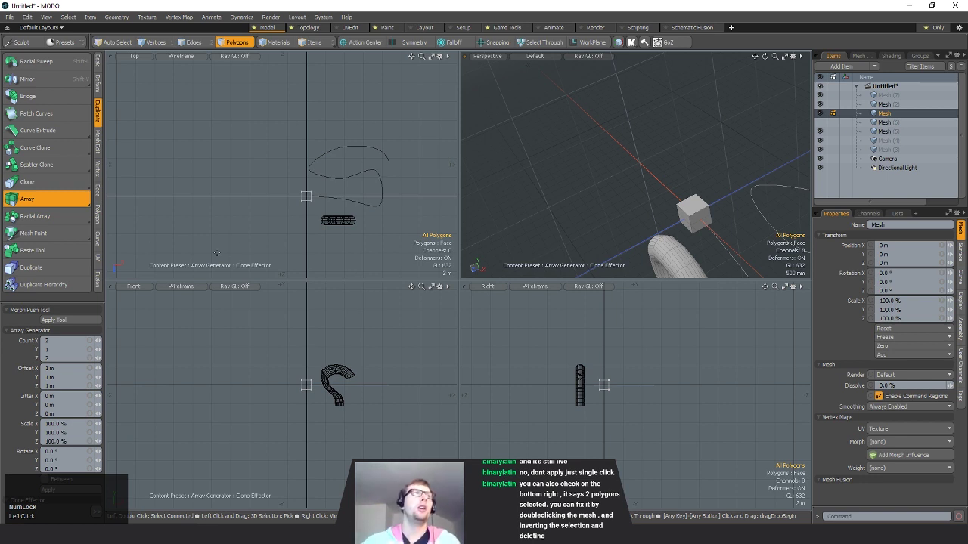
{"action": "left_click_drag", "start_coordinate": [663, 227], "coordinate": [700, 215], "text": "alt"}
{"action": "left_click_drag", "start_coordinate": [699, 215], "coordinate": [744, 204], "text": "ctrl+alt"}
{"action": "left_click_drag", "start_coordinate": [744, 203], "coordinate": [811, 213], "text": "alt"}
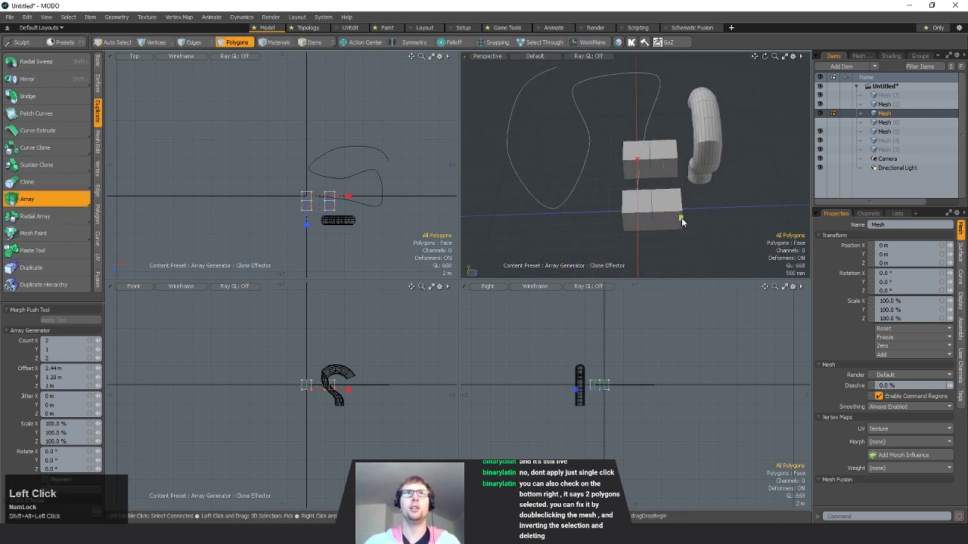
{"action": "left_click_drag", "start_coordinate": [675, 219], "coordinate": [763, 214]}
{"action": "left_click_drag", "start_coordinate": [764, 214], "coordinate": [683, 238], "text": "alt"}
- Set the array's Y count to 5 and its offsets to about -2.66 m in X and 1.14 m in Y
{"action": "left_click", "coordinate": [57, 350]}
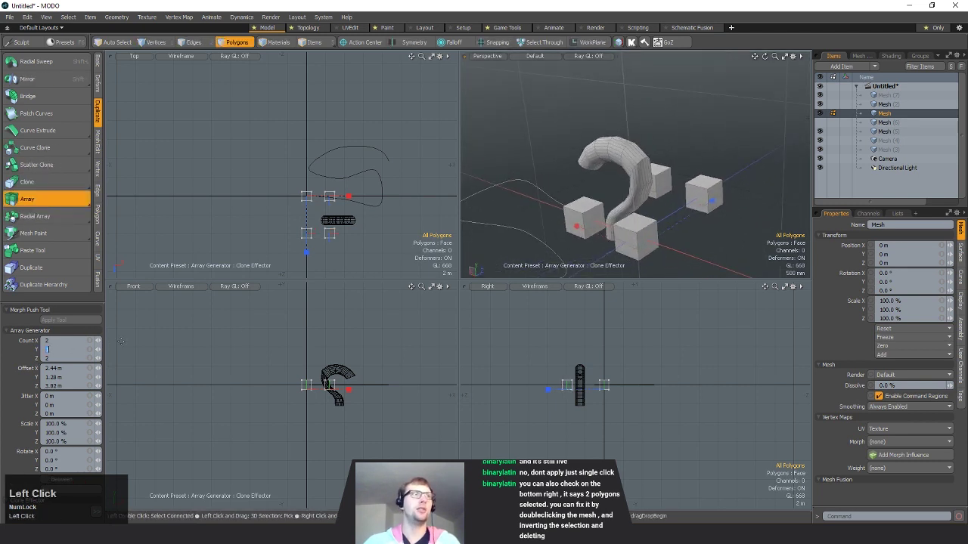
{"action": "type", "text": "5"}
{"action": "key", "text": "Return"}
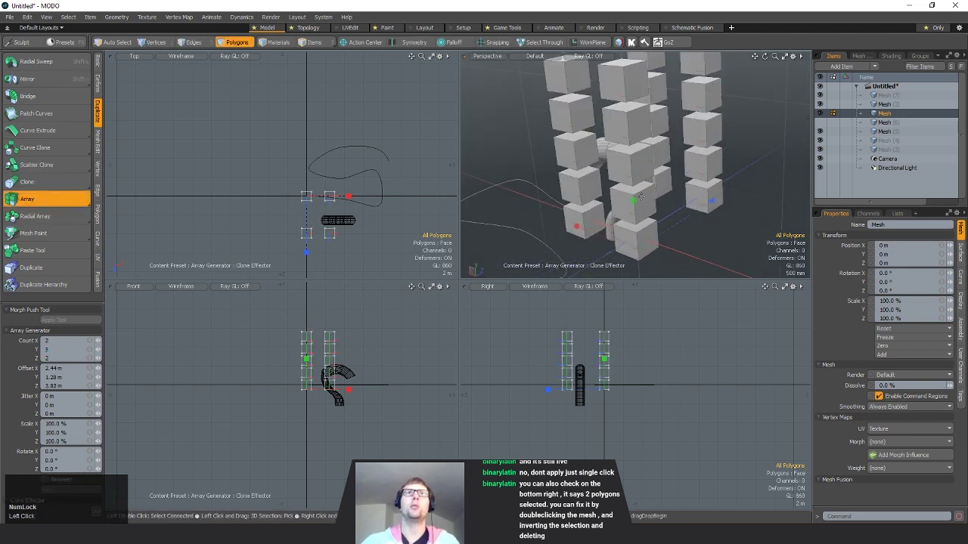
{"action": "left_click_drag", "start_coordinate": [633, 204], "coordinate": [514, 231], "text": "alt"}
{"action": "left_click_drag", "start_coordinate": [692, 204], "coordinate": [636, 191], "text": "alt"}
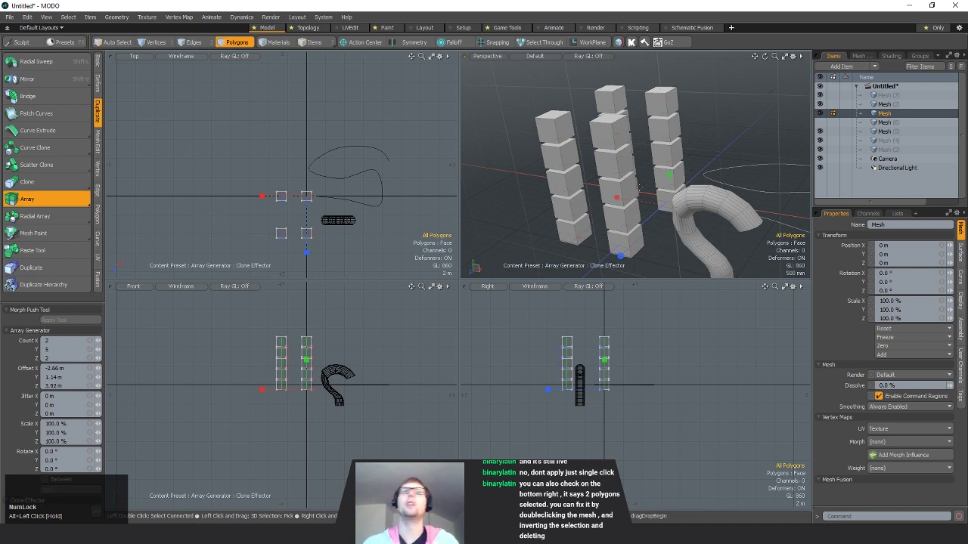
{"action": "key", "text": "space"}
- Apply a Radial Array with a count of 15 to the cube stacks around the Y axis
{"action": "scroll", "coordinate": [281, 220], "scroll_direction": "down", "scroll_amount": 4}
{"action": "left_click_drag", "start_coordinate": [247, 213], "coordinate": [281, 219], "text": "alt+shift"}
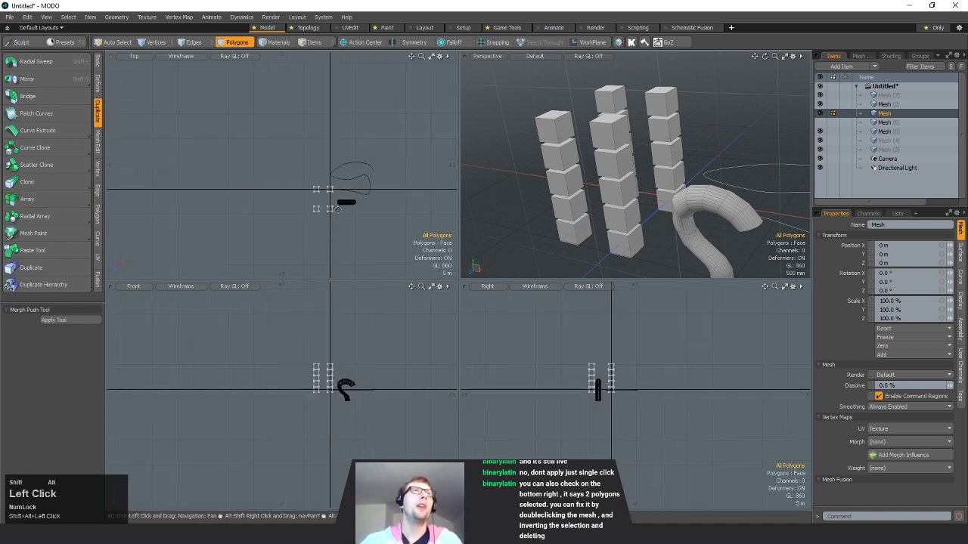
{"action": "left_click", "coordinate": [43, 217]}
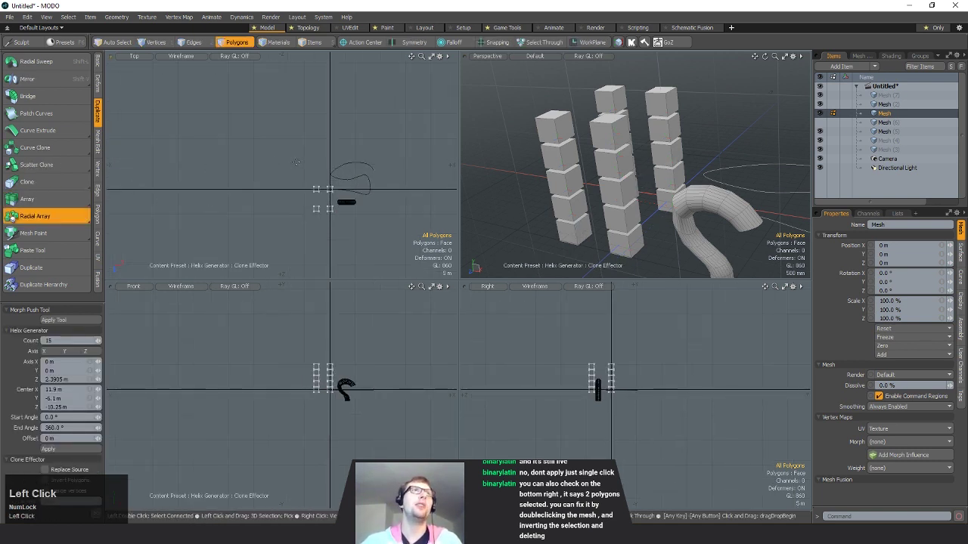
{"action": "left_click", "coordinate": [335, 173]}
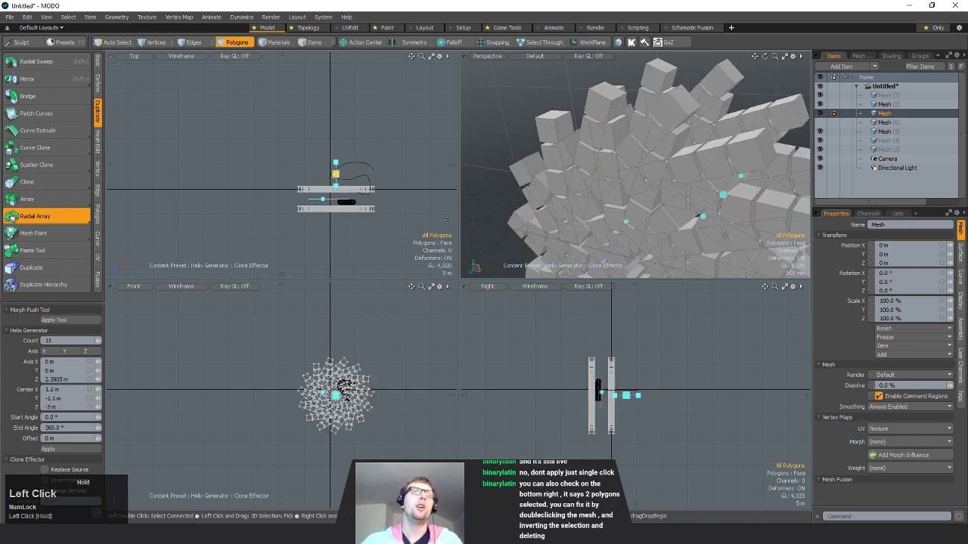
{"action": "left_click", "coordinate": [44, 351]}
{"action": "left_click", "coordinate": [64, 351]}
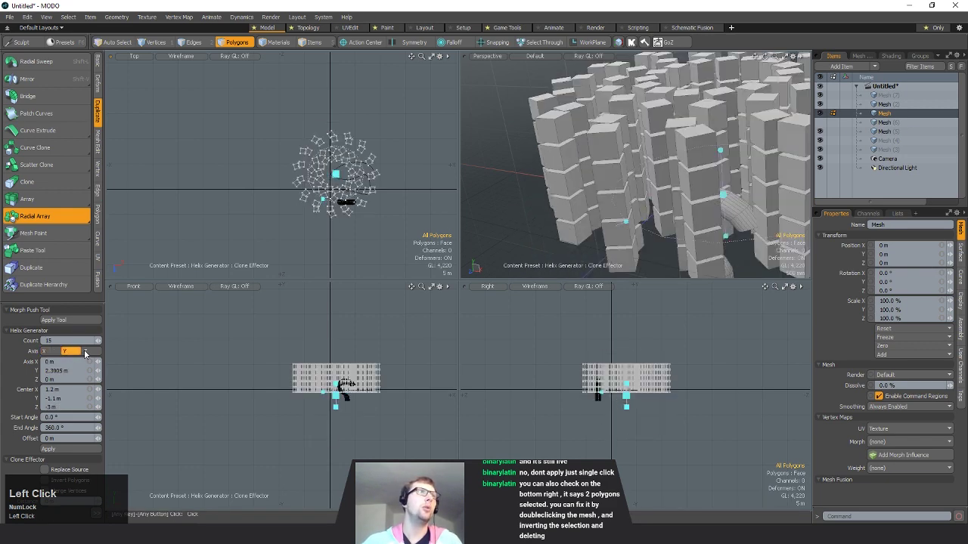
- Move the radial array's center to about -14.3 m in X and 1.5 m in Z, forming a wide ring
{"action": "left_click_drag", "start_coordinate": [336, 174], "coordinate": [257, 197]}
{"action": "left_click_drag", "start_coordinate": [726, 204], "coordinate": [707, 318], "text": "ctrl+alt"}
{"action": "left_click_drag", "start_coordinate": [680, 197], "coordinate": [634, 210], "text": "ctrl+alt"}
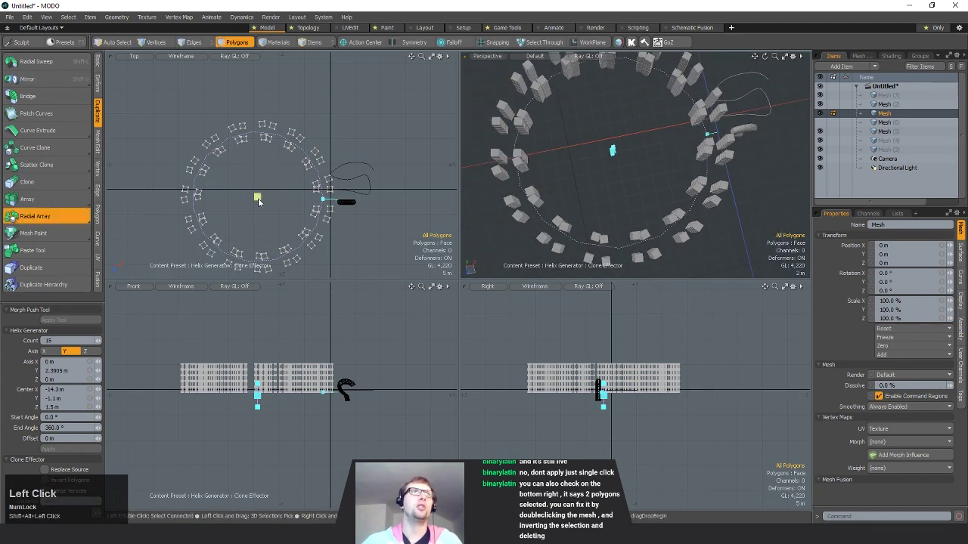
- Move the radial array's center to about -4.05, 0.8, -4 m and tilt its axis to about -5.51 m in Y and 10.9 m in Z
{"action": "left_click_drag", "start_coordinate": [257, 198], "coordinate": [321, 144]}
{"action": "left_click_drag", "start_coordinate": [673, 129], "coordinate": [572, 219], "text": "alt+shift"}
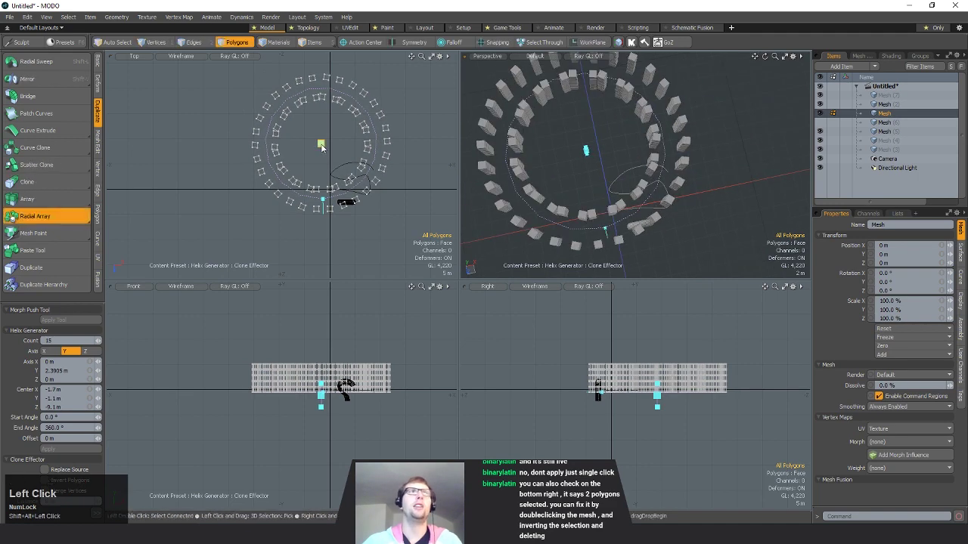
{"action": "left_click_drag", "start_coordinate": [320, 143], "coordinate": [263, 169]}
{"action": "left_click_drag", "start_coordinate": [631, 406], "coordinate": [686, 367]}
{"action": "left_click_drag", "start_coordinate": [604, 180], "coordinate": [739, 259], "text": "alt"}
{"action": "left_click_drag", "start_coordinate": [718, 140], "coordinate": [675, 178], "text": "alt"}
{"action": "left_click_drag", "start_coordinate": [675, 179], "coordinate": [656, 246], "text": "alt"}
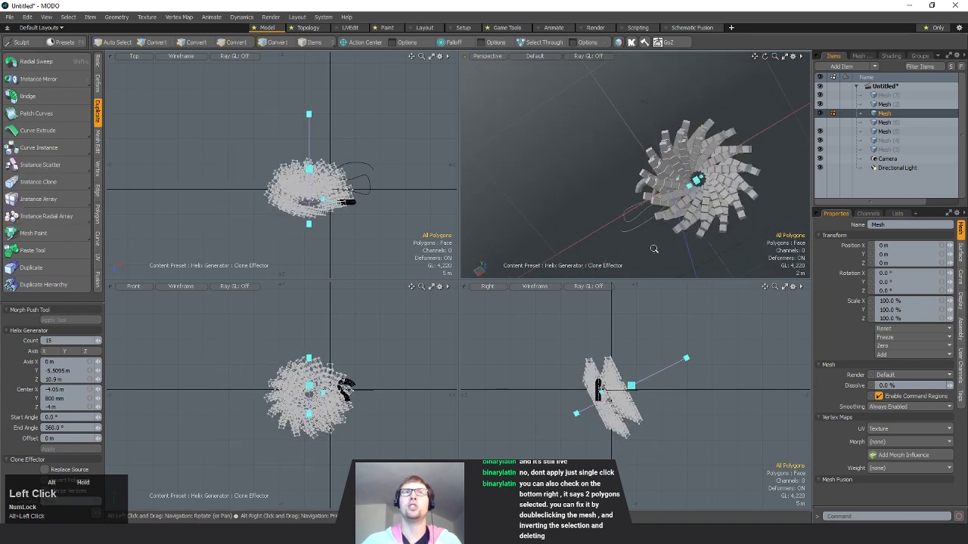
{"action": "scroll", "coordinate": [727, 202], "scroll_direction": "up", "scroll_amount": 8}
{"action": "left_click_drag", "start_coordinate": [726, 202], "coordinate": [610, 229], "text": "alt"}
{"action": "scroll", "coordinate": [705, 162], "scroll_direction": "down", "scroll_amount": 5}
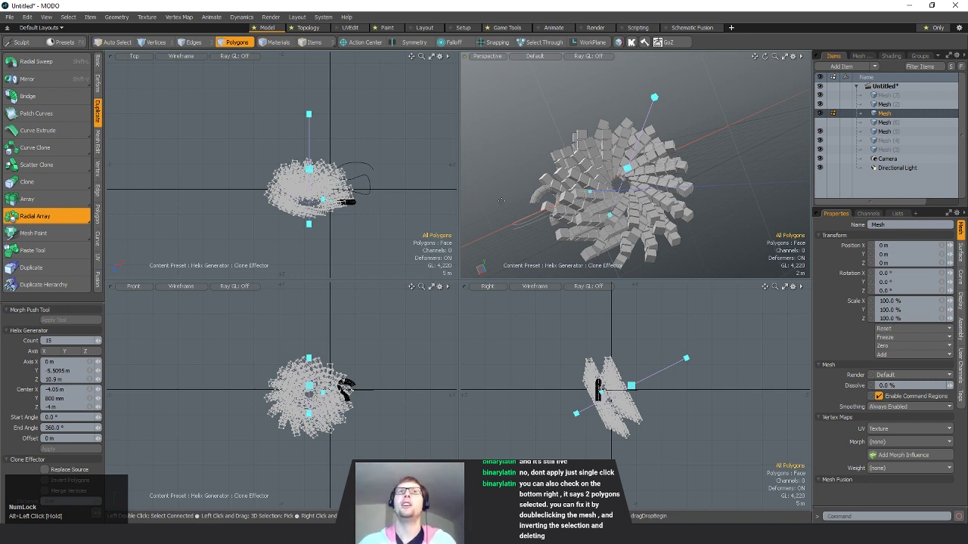
{"action": "left_click_drag", "start_coordinate": [500, 200], "coordinate": [682, 186], "text": "alt"}
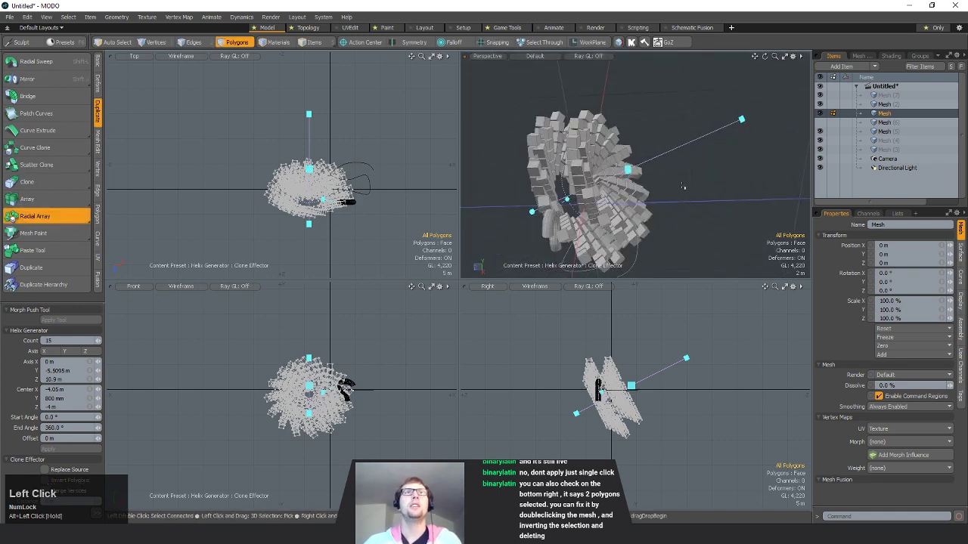
- Undo the radial array of the cube stacks
{"action": "key", "text": "ctrl+z"}
{"action": "key", "text": "ctrl+z"}
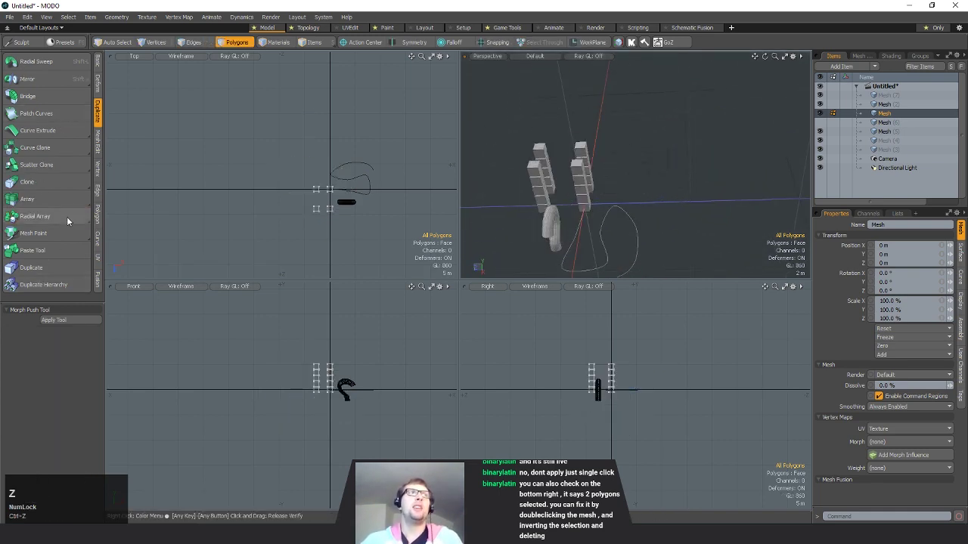
- Slice diagonally across the cube stacks in the front view, from about X -5.24 m, Y 4.42 m to X 1.72 m, Y 1.84 m
{"action": "left_click", "coordinate": [98, 140]}
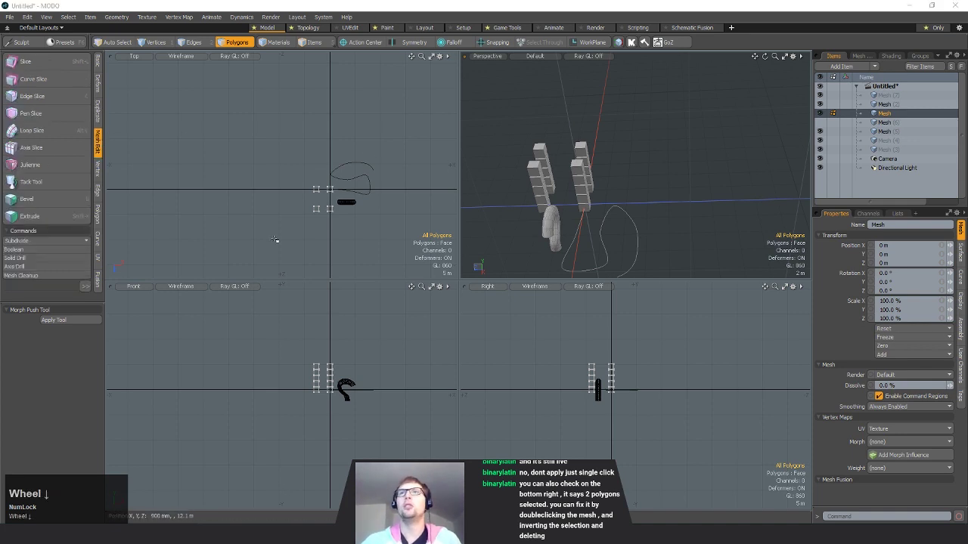
{"action": "left_click_drag", "start_coordinate": [589, 215], "coordinate": [694, 130], "text": "alt"}
{"action": "double_click", "coordinate": [621, 189]}
{"action": "key", "text": "shift+a"}
{"action": "left_click", "coordinate": [715, 179]}
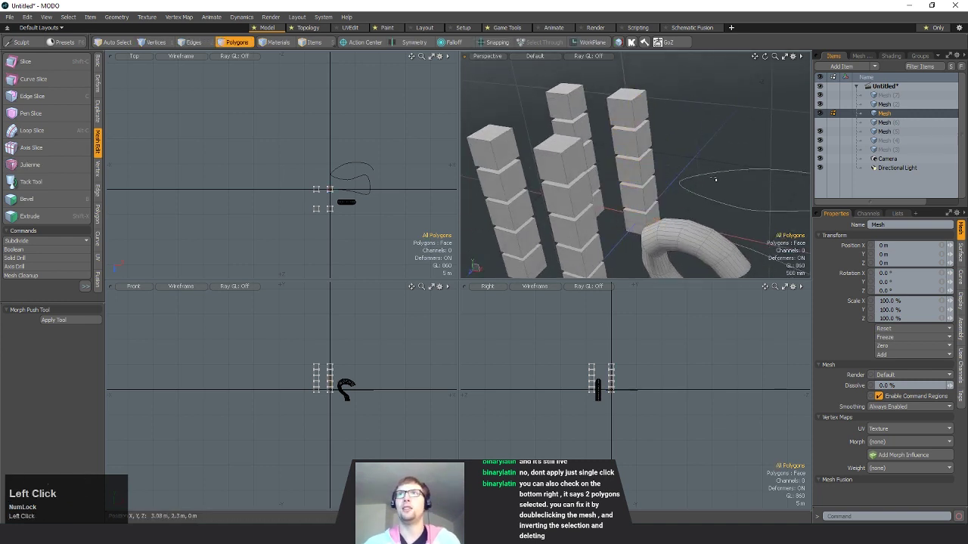
{"action": "left_click_drag", "start_coordinate": [360, 403], "coordinate": [420, 337], "text": "ctrl+alt"}
{"action": "left_click_drag", "start_coordinate": [412, 325], "coordinate": [375, 352], "text": "alt+shift"}
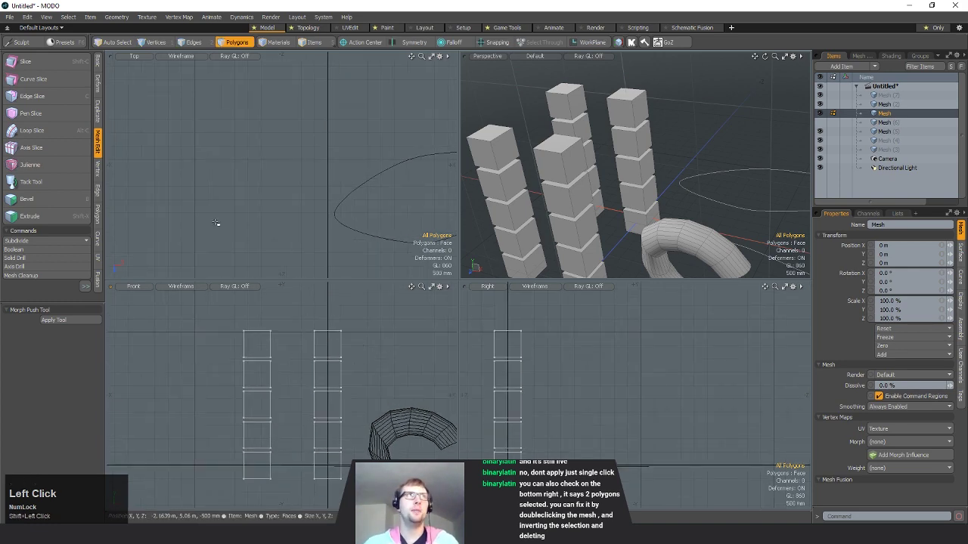
{"action": "key", "text": "shift+c"}
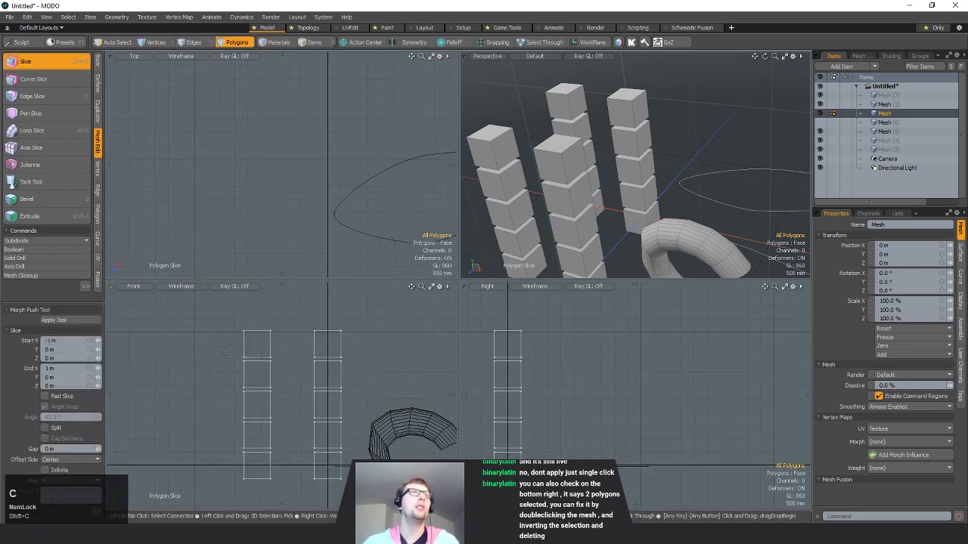
{"action": "left_click_drag", "start_coordinate": [188, 326], "coordinate": [379, 362]}
{"action": "left_click_drag", "start_coordinate": [439, 363], "coordinate": [400, 401]}
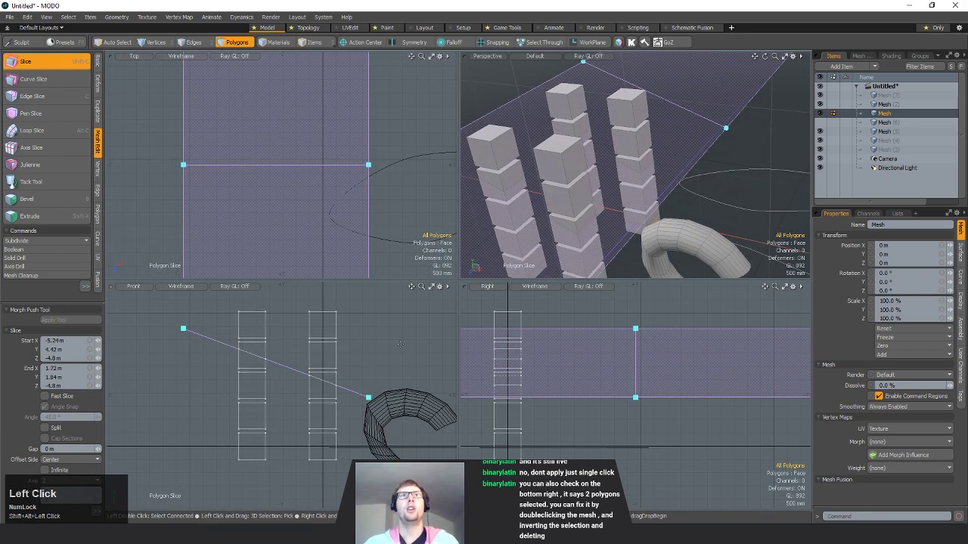
{"action": "key", "text": "space"}
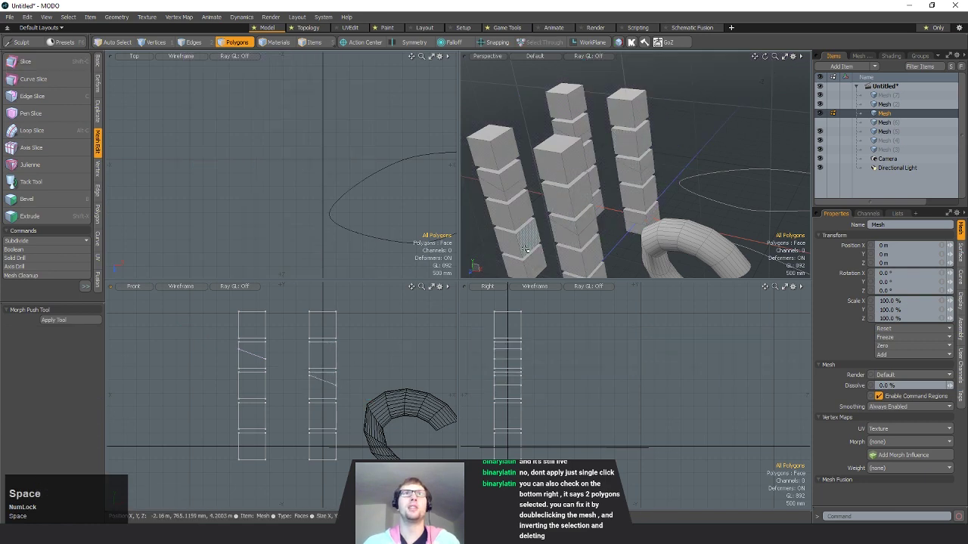
- Turn on snapping and review the snap types in its options
{"action": "left_click_drag", "start_coordinate": [571, 352], "coordinate": [652, 360], "text": "alt+shift"}
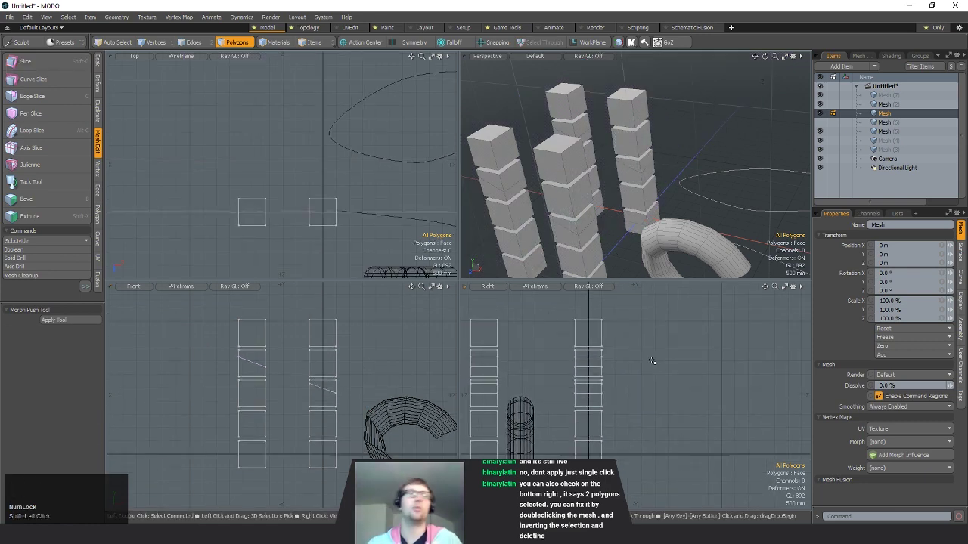
{"action": "mouse_move", "coordinate": [282, 324]}
{"action": "left_mouse_down", "text": "alt+shift"}
{"action": "mouse_move", "coordinate": [271, 348]}
{"action": "mouse_move", "coordinate": [281, 326]}
{"action": "left_mouse_up", "text": "alt+shift"}
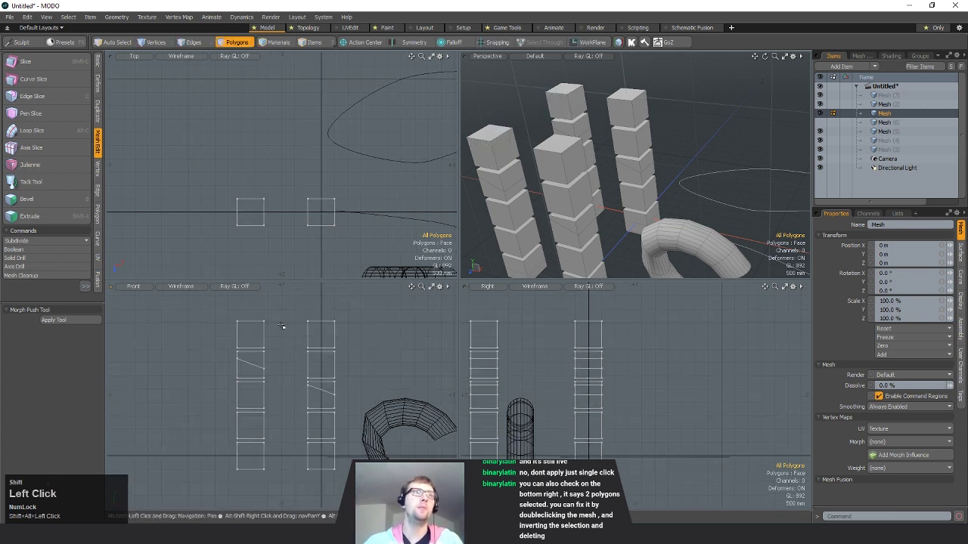
{"action": "left_click", "coordinate": [324, 333]}
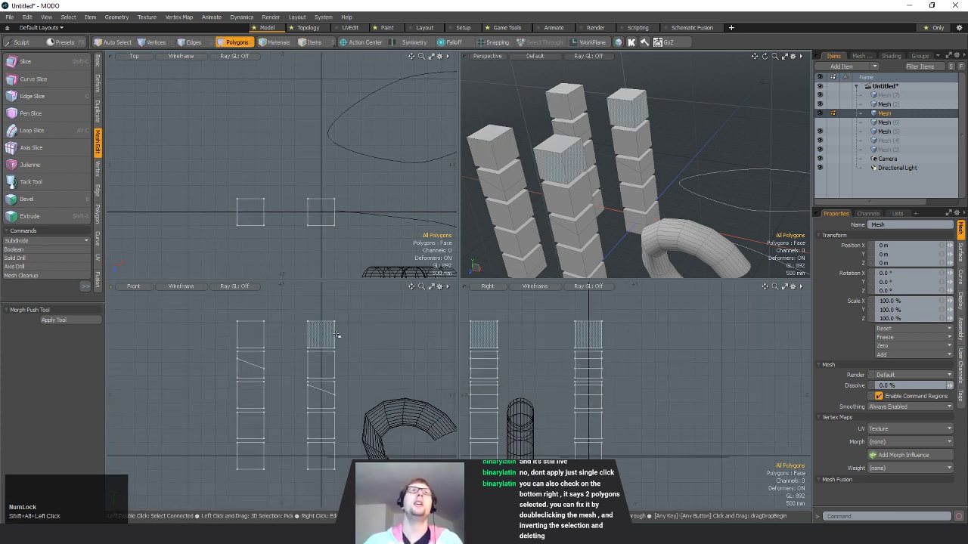
{"action": "left_click", "coordinate": [342, 338]}
{"action": "key", "text": "x"}
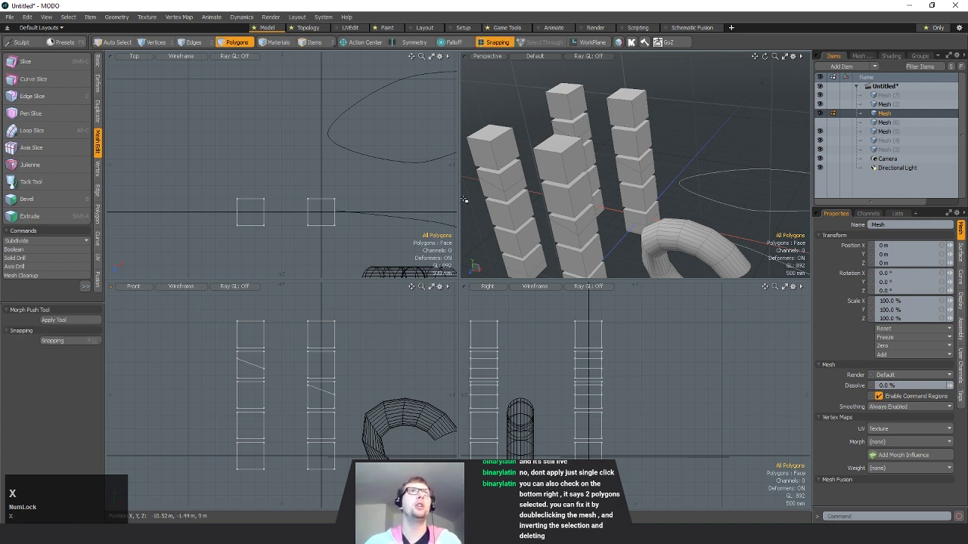
{"action": "left_click", "coordinate": [498, 43]}
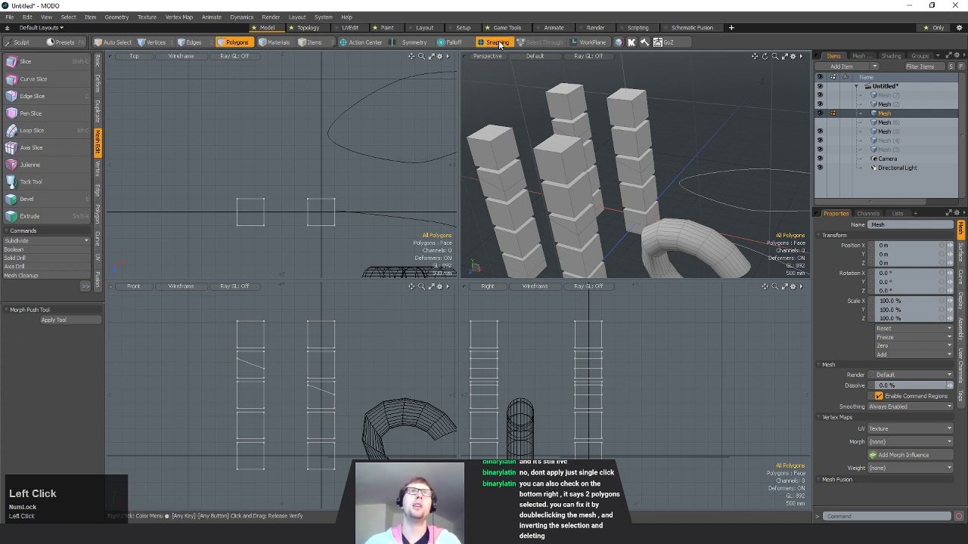
{"action": "left_click", "coordinate": [498, 43]}
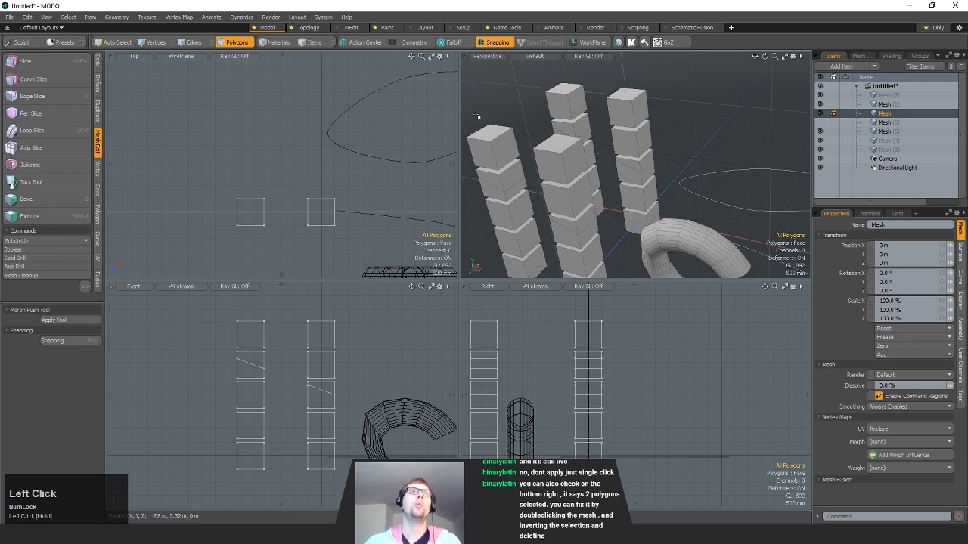
{"action": "left_click", "coordinate": [67, 341]}
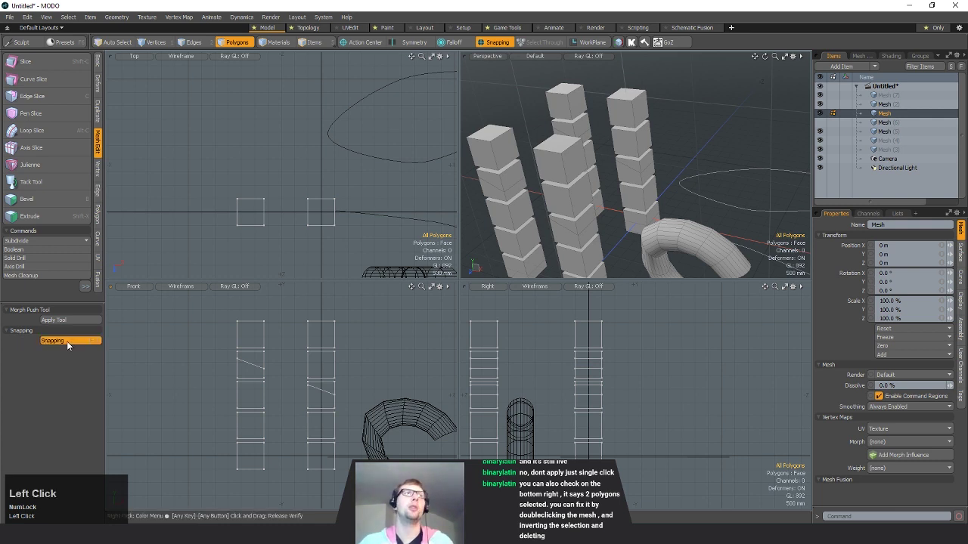
{"action": "left_click_drag", "start_coordinate": [203, 213], "coordinate": [211, 101]}
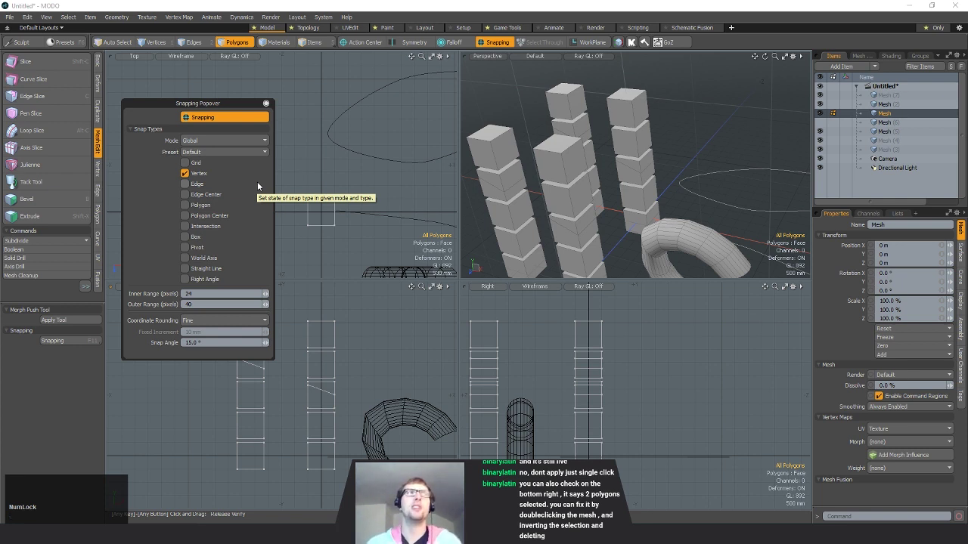
{"action": "left_click", "coordinate": [265, 105]}
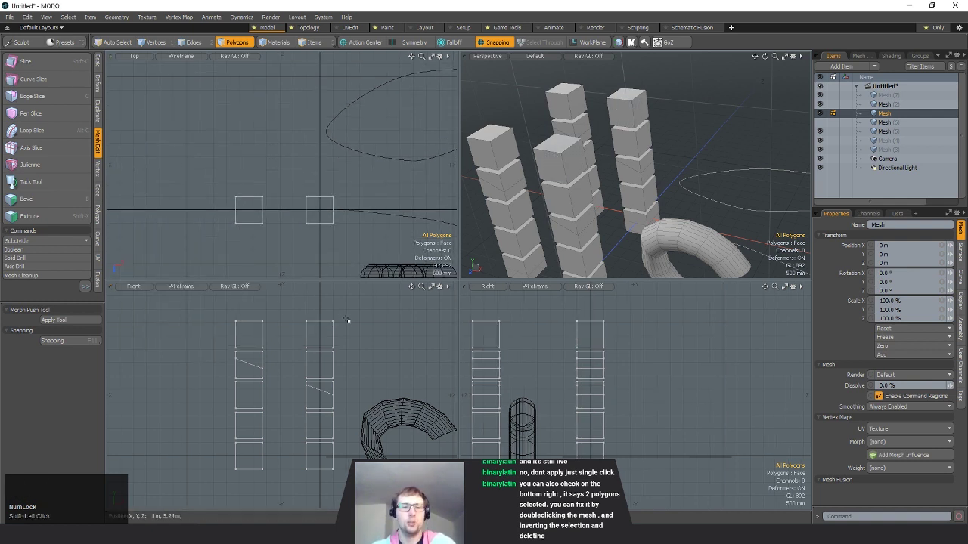
- Slice diagonally with snapping from the outer stack's top corner to about X 0.55 m, Y -0.05 m on the opposite stack, and turn snapping off
{"action": "key", "text": "shift+c"}
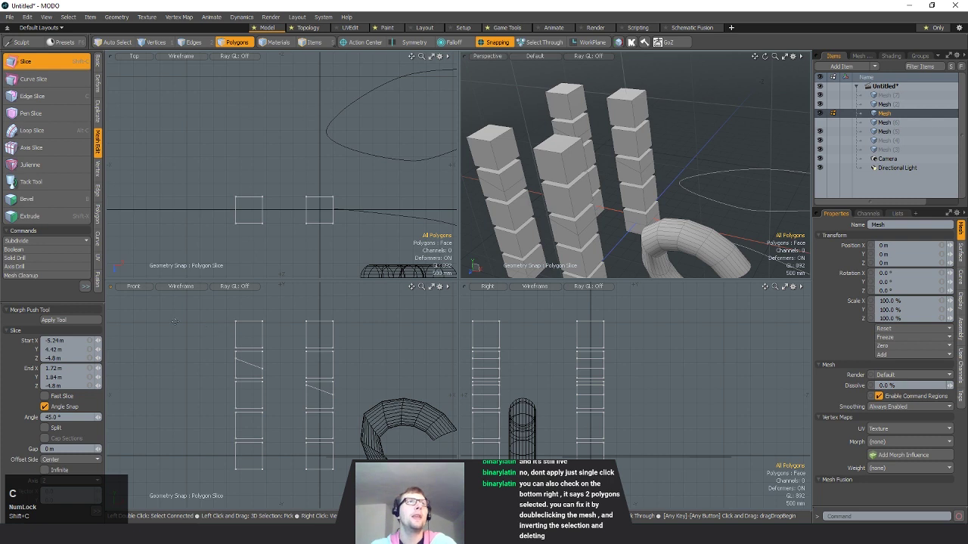
{"action": "left_click_drag", "start_coordinate": [142, 341], "coordinate": [283, 341]}
{"action": "left_click_drag", "start_coordinate": [406, 342], "coordinate": [418, 341]}
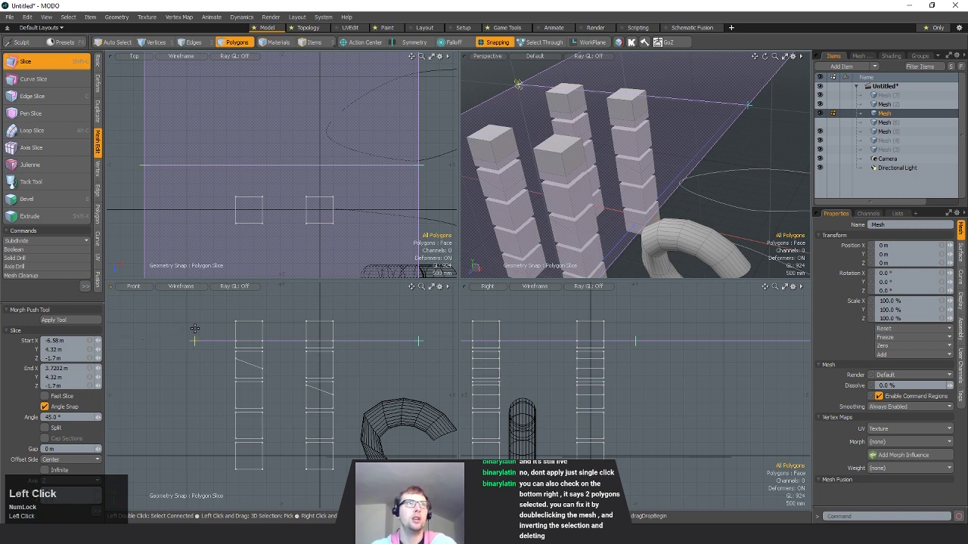
{"action": "left_click_drag", "start_coordinate": [194, 329], "coordinate": [238, 322]}
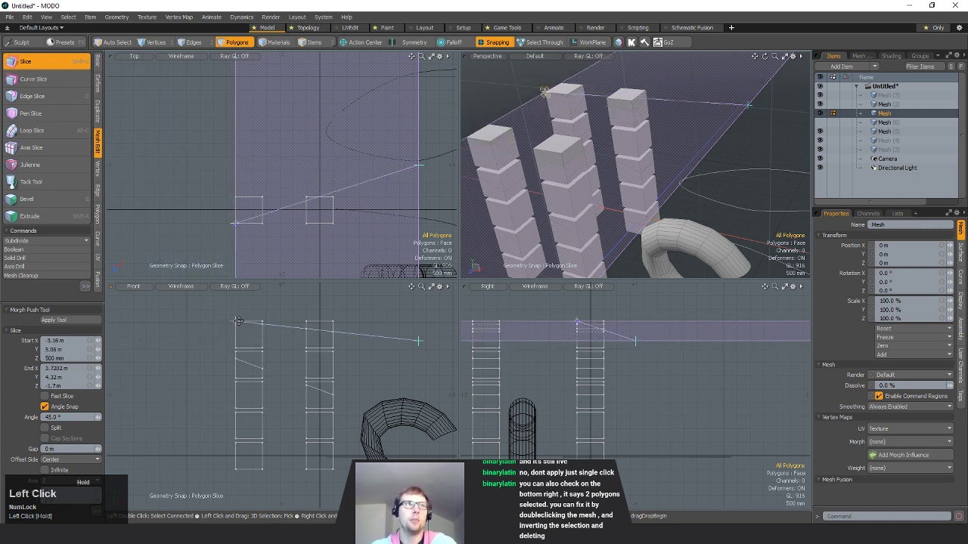
{"action": "left_click_drag", "start_coordinate": [420, 344], "coordinate": [333, 474]}
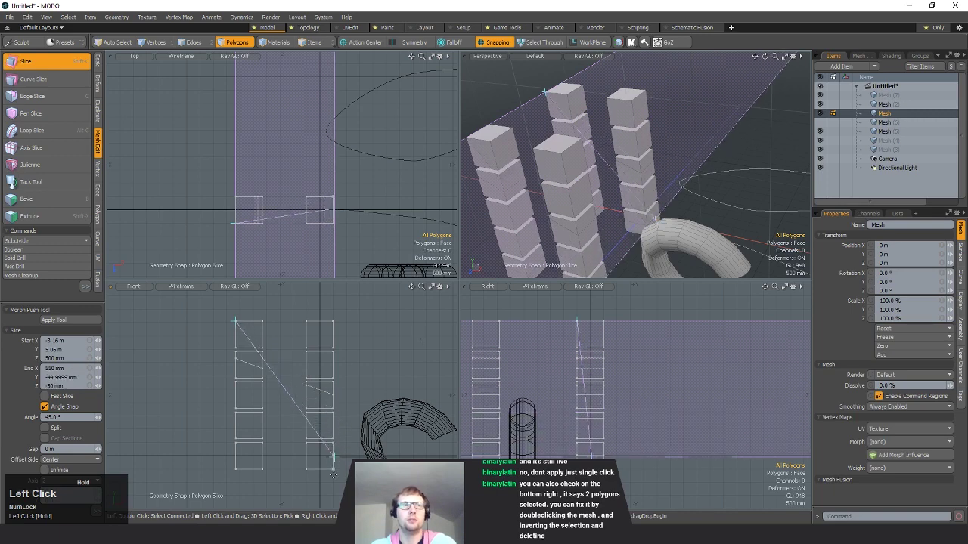
{"action": "key", "text": "space"}
{"action": "left_click_drag", "start_coordinate": [546, 259], "coordinate": [659, 183], "text": "alt"}
{"action": "key", "text": "x"}
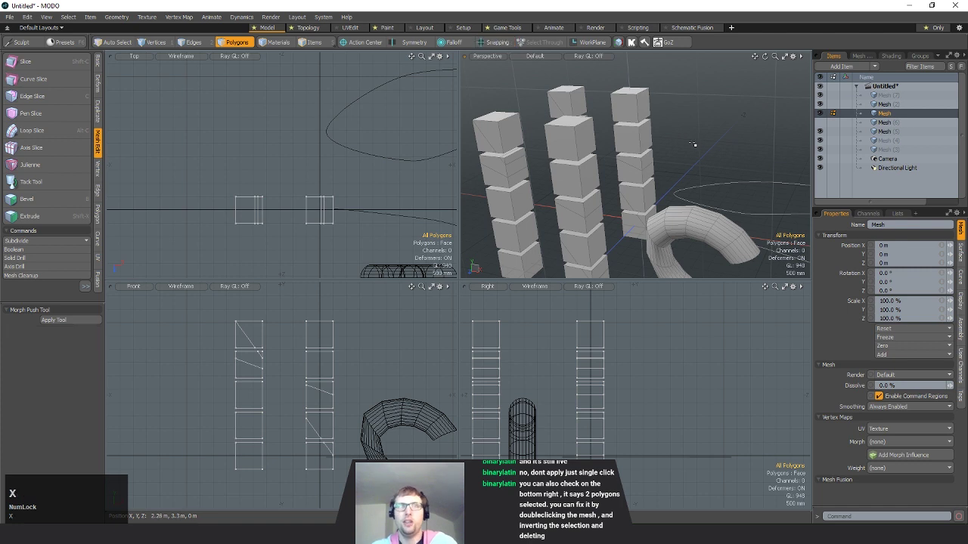
- Edge Slice the top face of one stack's uppermost cube from a corner to 48% along the opposite edge
{"action": "left_click_drag", "start_coordinate": [665, 143], "coordinate": [696, 136], "text": "alt"}
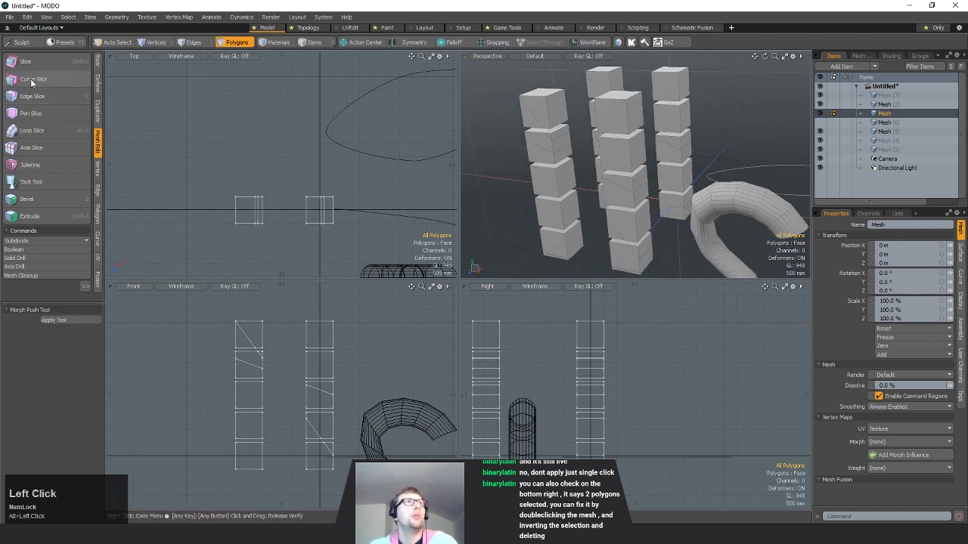
{"action": "left_click_drag", "start_coordinate": [560, 181], "coordinate": [628, 183], "text": "alt"}
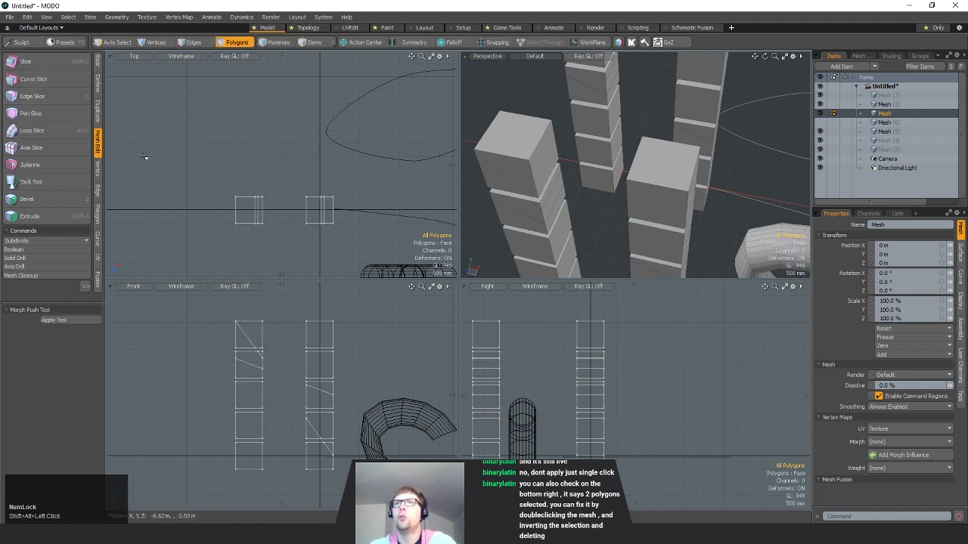
{"action": "left_click", "coordinate": [53, 104]}
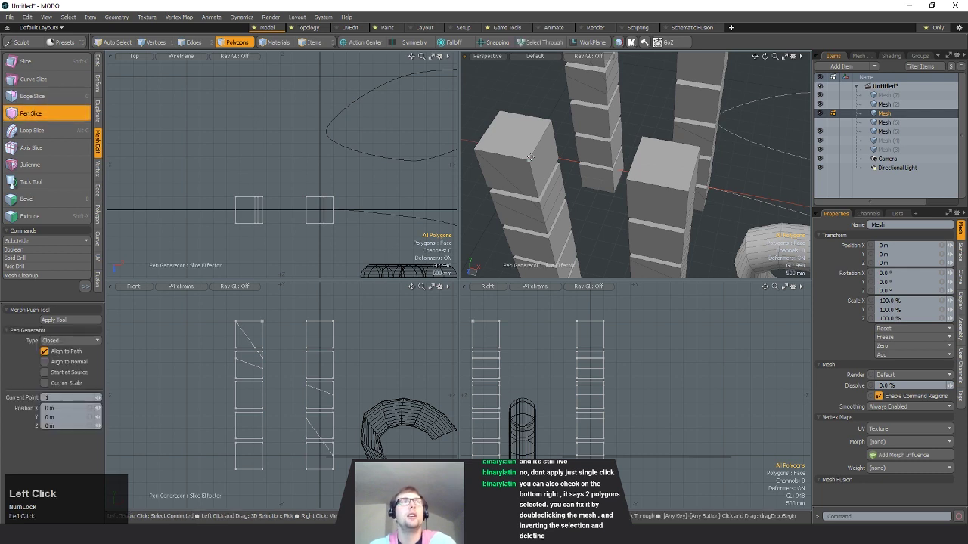
{"action": "left_click_drag", "start_coordinate": [521, 143], "coordinate": [630, 195], "text": "alt+shift"}
{"action": "left_click", "coordinate": [612, 203]}
{"action": "left_click", "coordinate": [565, 161]}
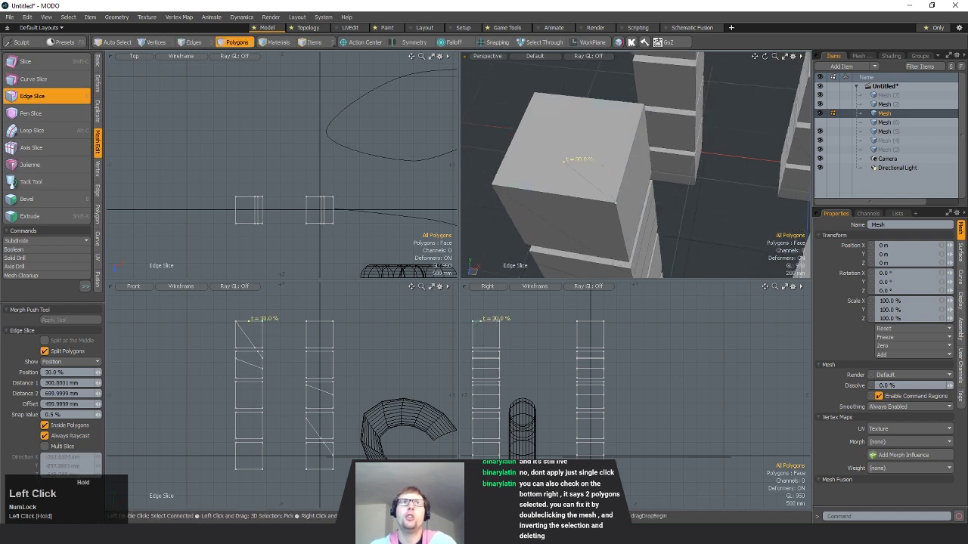
{"action": "left_click_drag", "start_coordinate": [515, 141], "coordinate": [723, 163], "text": "alt"}
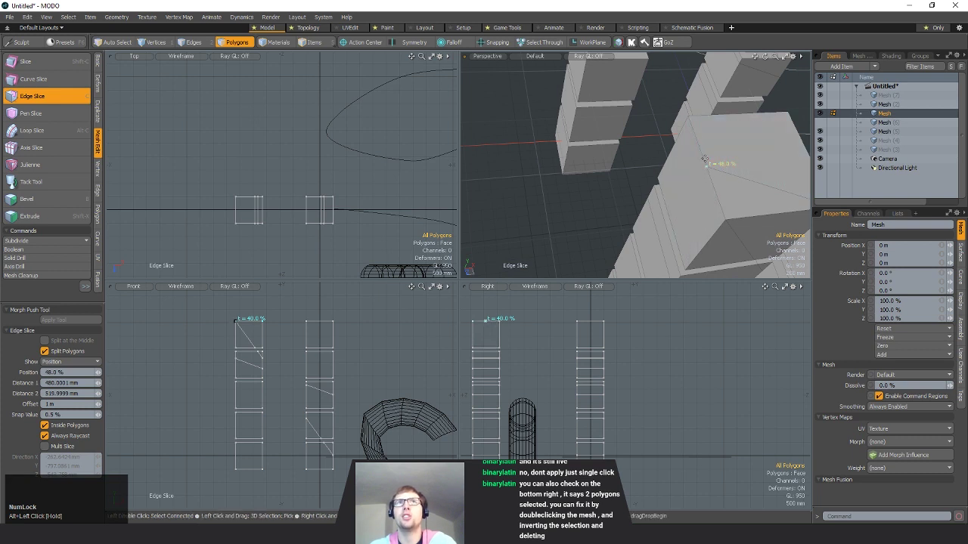
- Continue the edge slice down the cube's adjoining side face to its bottom edge and finish the cut
{"action": "left_click_drag", "start_coordinate": [700, 168], "coordinate": [673, 155], "text": "alt"}
{"action": "left_click", "coordinate": [645, 208]}
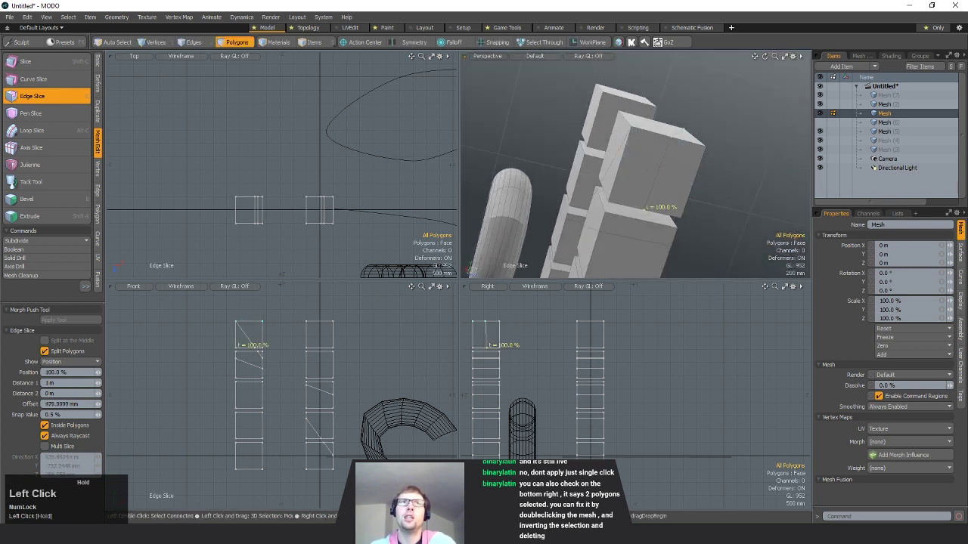
{"action": "left_click_drag", "start_coordinate": [645, 208], "coordinate": [676, 217], "text": "alt"}
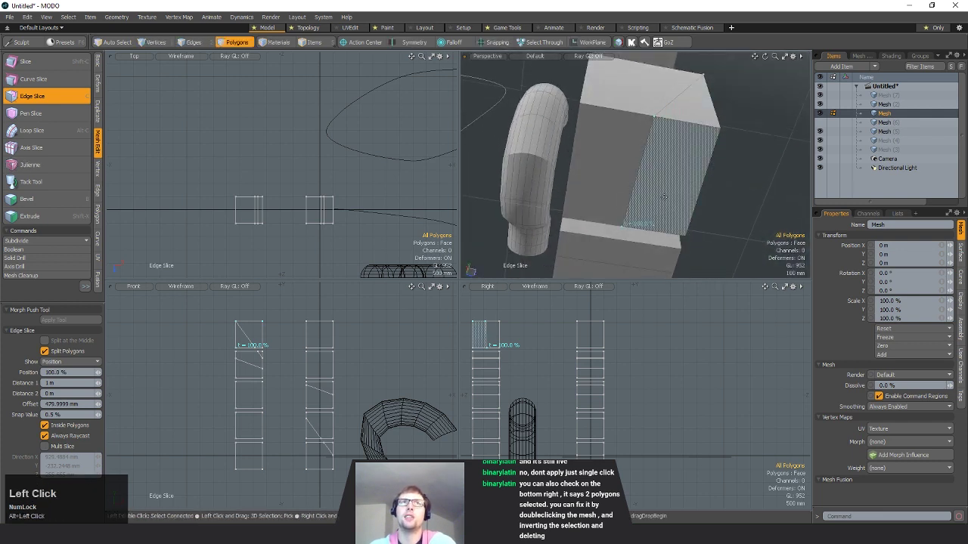
{"action": "key", "text": "space"}
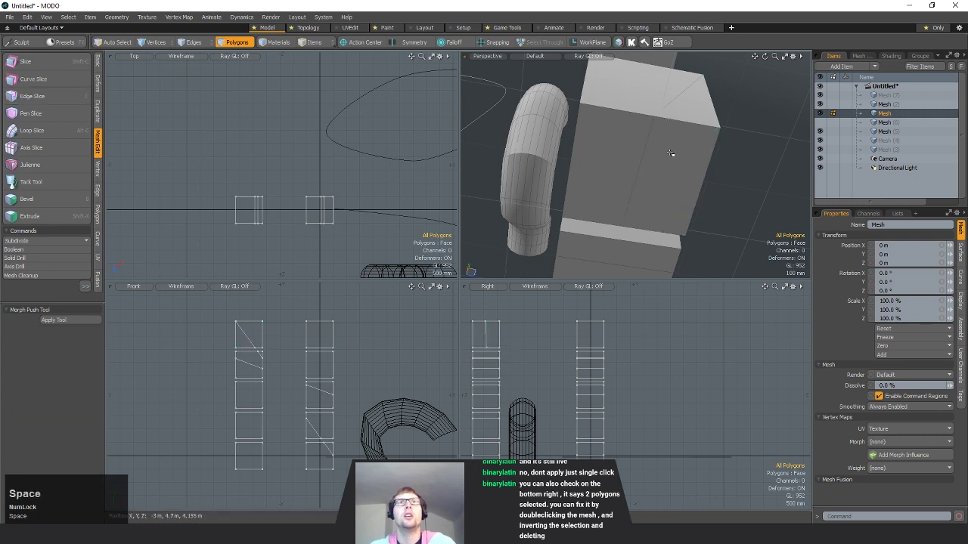
- Edge Slice another side face of the uppermost cube and slide the cut's upper point to 54% along the top edge
{"action": "mouse_move", "coordinate": [670, 154]}
{"action": "left_mouse_down", "text": "alt"}
{"action": "mouse_move", "coordinate": [648, 183]}
{"action": "mouse_move", "coordinate": [663, 161]}
{"action": "mouse_move", "coordinate": [681, 169]}
{"action": "mouse_move", "coordinate": [673, 181]}
{"action": "mouse_move", "coordinate": [666, 165]}
{"action": "left_mouse_up", "text": "alt"}
{"action": "key", "text": "c"}
{"action": "left_click", "coordinate": [679, 194]}
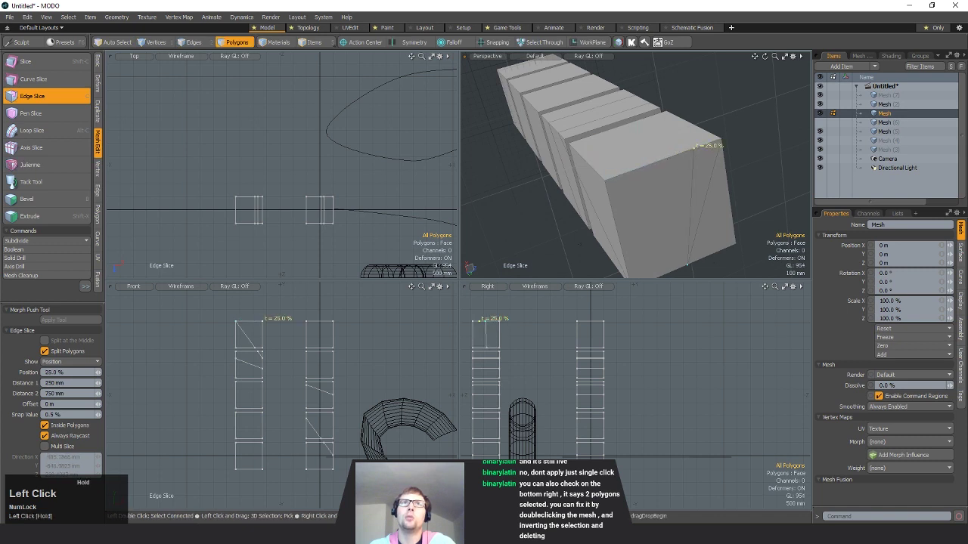
{"action": "left_click_drag", "start_coordinate": [608, 177], "coordinate": [664, 156]}
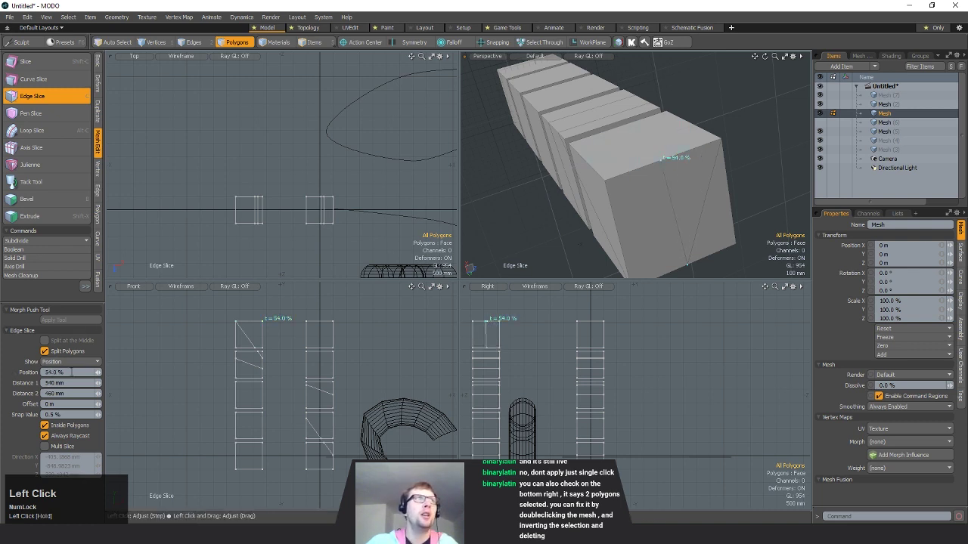
- Slide the edge slice's upper point to 50% along the uppermost cube's top edge and finish the cut
{"action": "left_click_drag", "start_coordinate": [27, 376], "coordinate": [28, 374]}
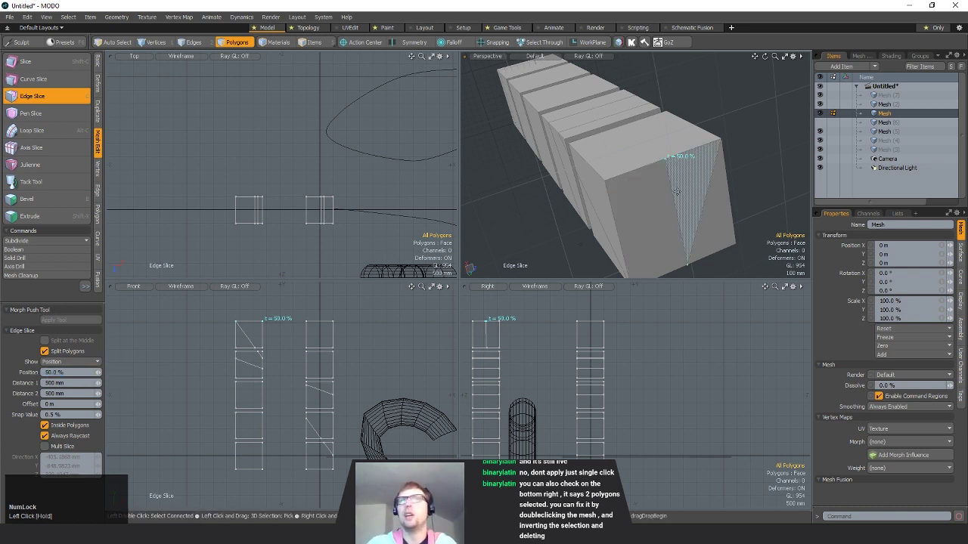
{"action": "key", "text": "space"}
- Edge Slice a winding path of freely placed points inside another face of the end cube, bending several times across it
{"action": "left_click_drag", "start_coordinate": [687, 191], "coordinate": [666, 244], "text": "alt"}
{"action": "key", "text": "c"}
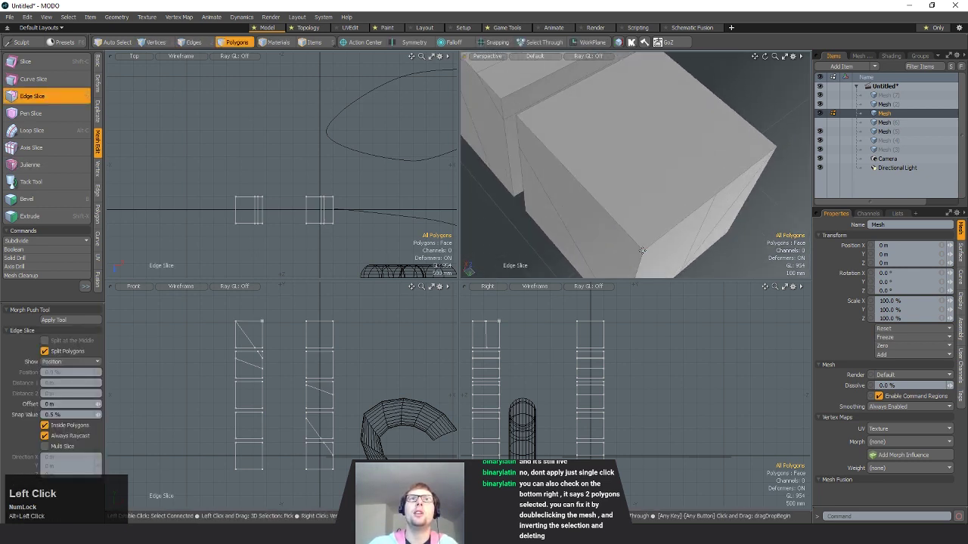
{"action": "left_click", "coordinate": [635, 198]}
{"action": "left_click", "coordinate": [601, 165]}
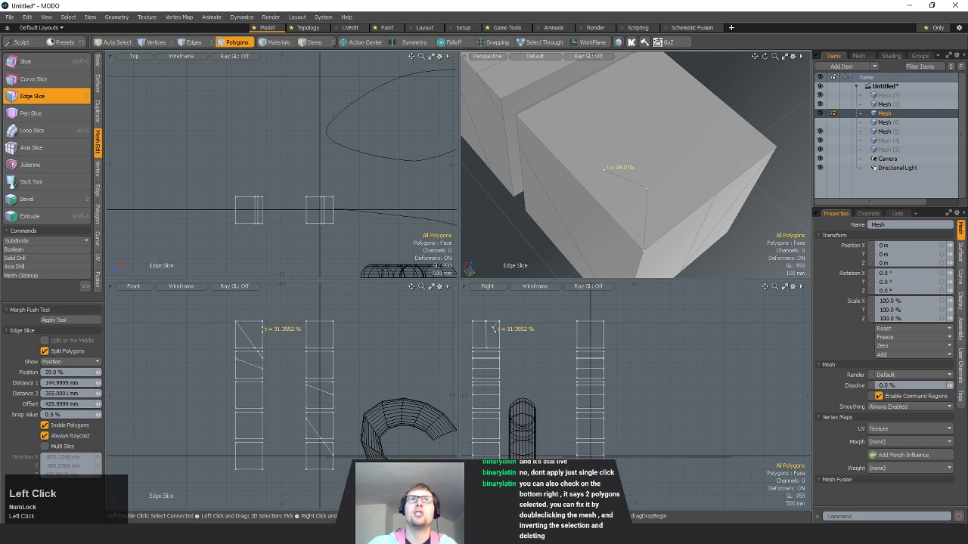
{"action": "left_click", "coordinate": [606, 111]}
{"action": "left_click", "coordinate": [662, 107]}
{"action": "left_click", "coordinate": [674, 153]}
{"action": "left_click", "coordinate": [728, 132]}
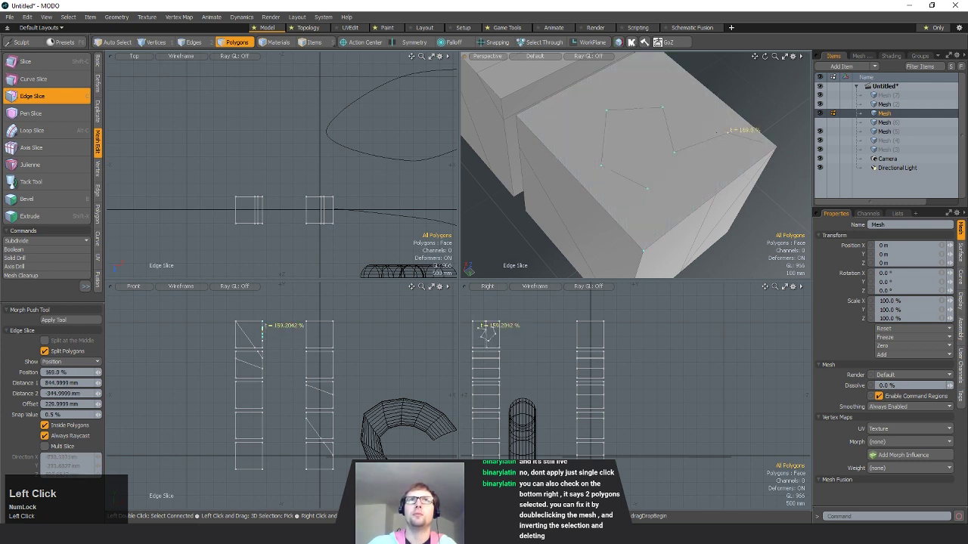
- Continue the winding cut around the rest of the face, end it at the face's corner at 100%, and finish the slice
{"action": "left_click", "coordinate": [694, 89]}
{"action": "left_click_drag", "start_coordinate": [702, 103], "coordinate": [709, 158], "text": "alt+shift"}
{"action": "left_click", "coordinate": [644, 124]}
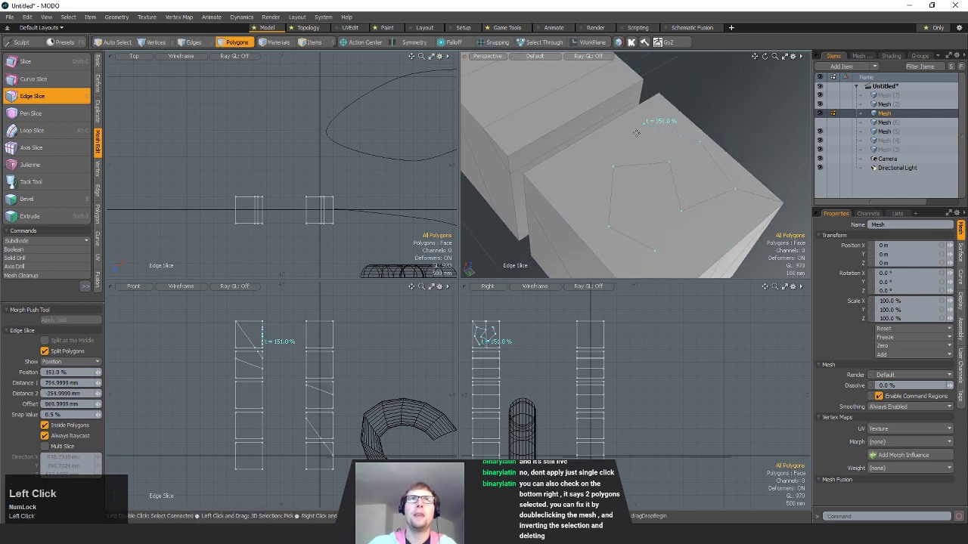
{"action": "left_click", "coordinate": [598, 150]}
{"action": "left_click", "coordinate": [589, 177]}
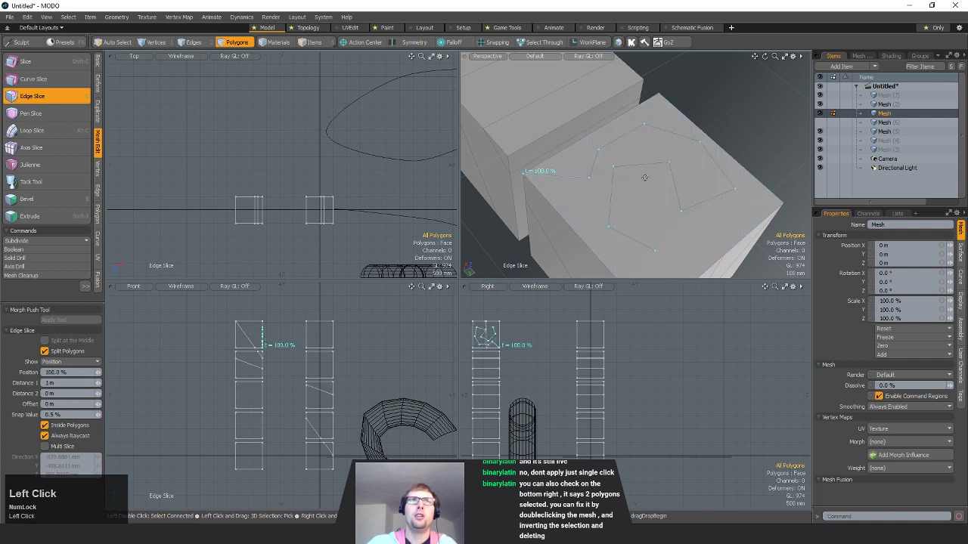
{"action": "key", "text": "space"}
- Examine the winding cut and its starting point on the cube face, in perspective and close up in the side view
{"action": "left_click_drag", "start_coordinate": [752, 110], "coordinate": [593, 185], "text": "alt"}
{"action": "left_click", "coordinate": [631, 228]}
{"action": "key", "text": "space"}
{"action": "key", "text": "space"}
{"action": "key", "text": "space"}
{"action": "key", "text": "space"}
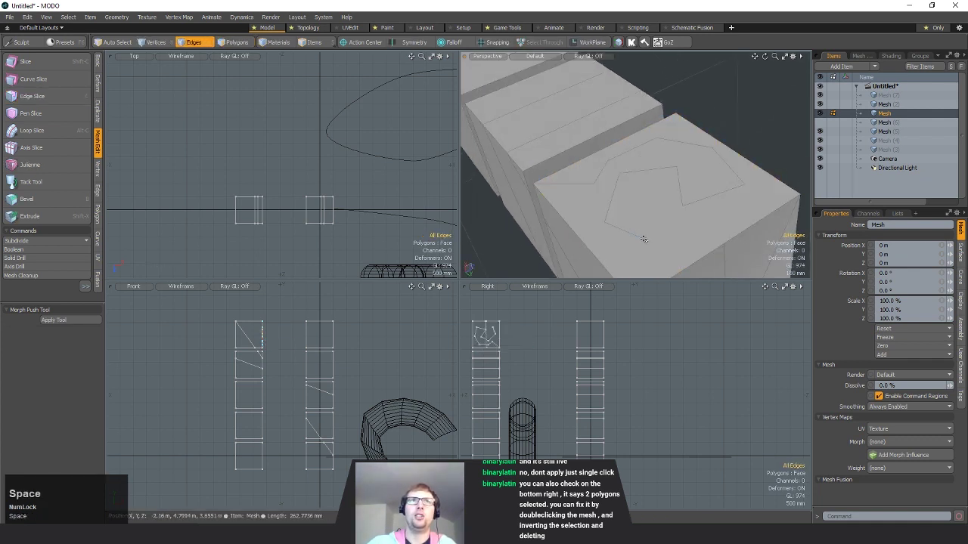
{"action": "left_click_drag", "start_coordinate": [485, 338], "coordinate": [568, 372], "text": "alt+shift"}
{"action": "left_click_drag", "start_coordinate": [530, 355], "coordinate": [597, 340], "text": "ctrl+alt"}
{"action": "left_click_drag", "start_coordinate": [522, 310], "coordinate": [561, 325], "text": "alt+shift"}
{"action": "left_click_drag", "start_coordinate": [561, 325], "coordinate": [584, 324], "text": "ctrl+alt"}
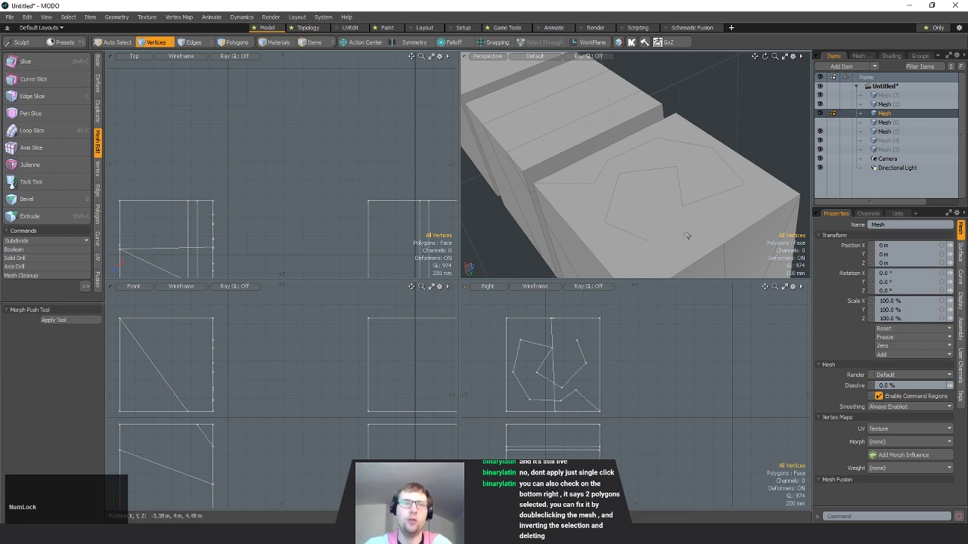
- Try to convert the mesh to subdivision surfaces and choose to select the problematic polygon instead
{"action": "key", "text": "Tab"}
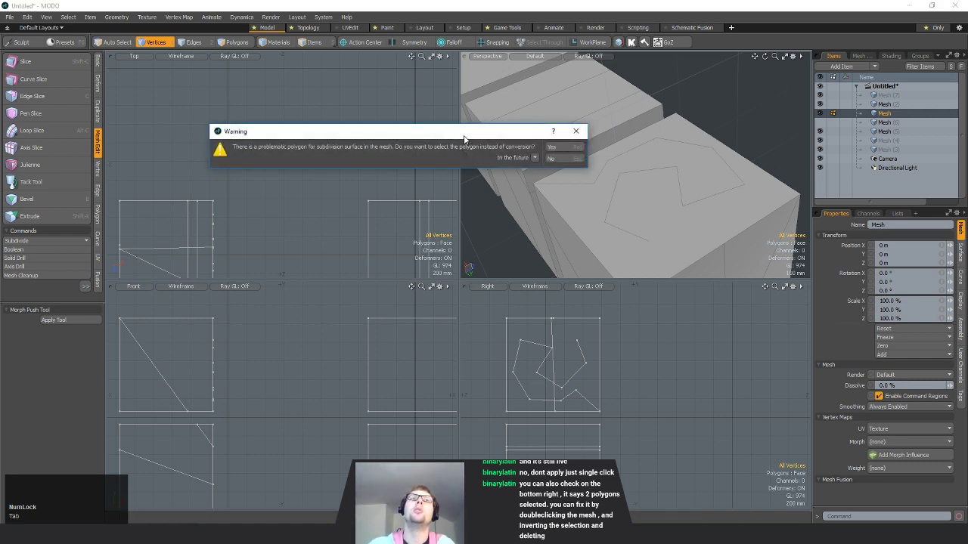
{"action": "left_click_drag", "start_coordinate": [464, 140], "coordinate": [465, 172]}
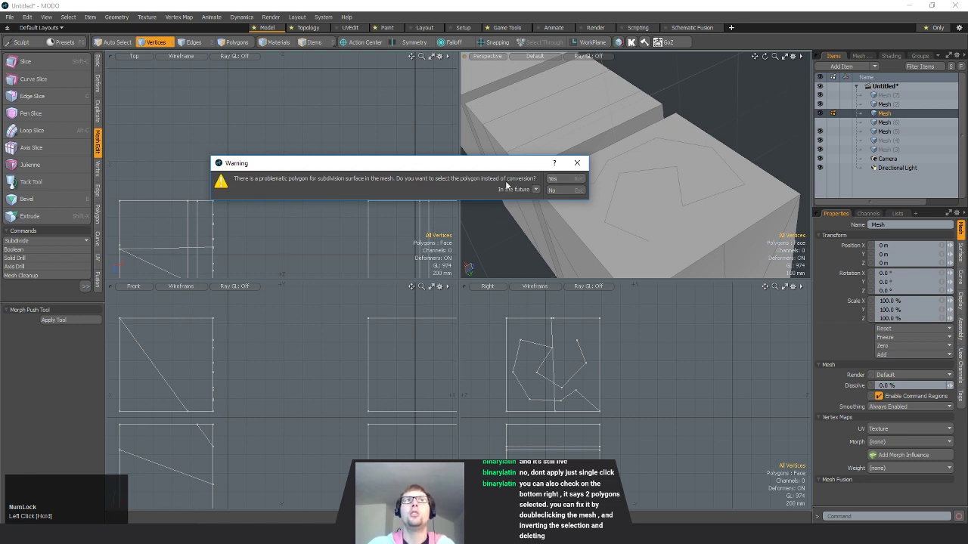
{"action": "left_click", "coordinate": [557, 183]}
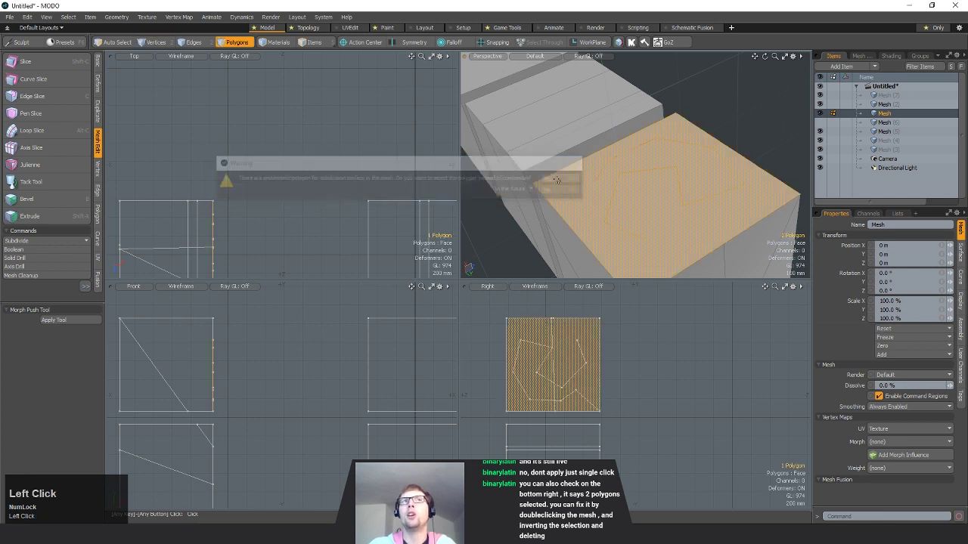
{"action": "left_click_drag", "start_coordinate": [685, 182], "coordinate": [726, 205], "text": "alt"}
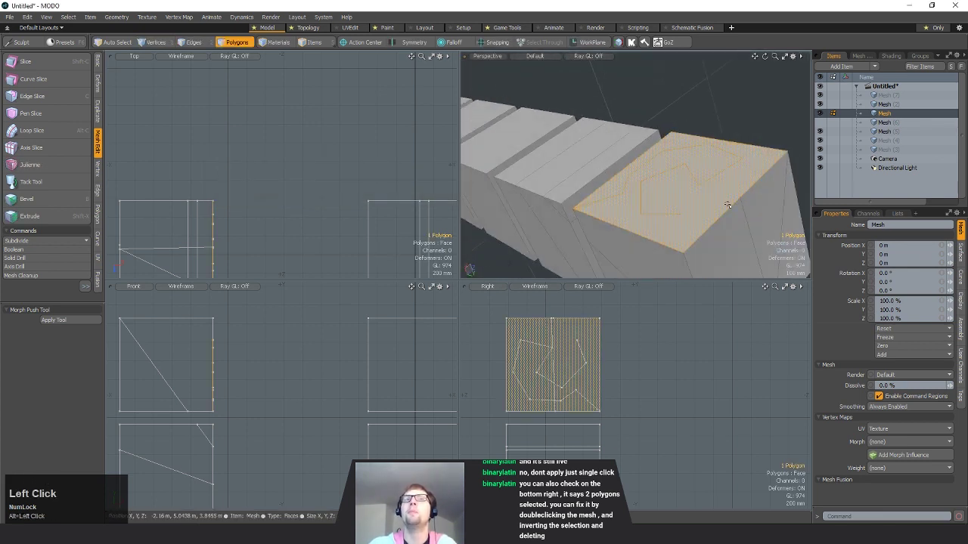
{"action": "left_click", "coordinate": [734, 116]}
- Edge Slice from the winding cut's open end to the nearby corner of the face and finish the cut
{"action": "scroll", "coordinate": [712, 228], "scroll_direction": "up", "scroll_amount": 1}
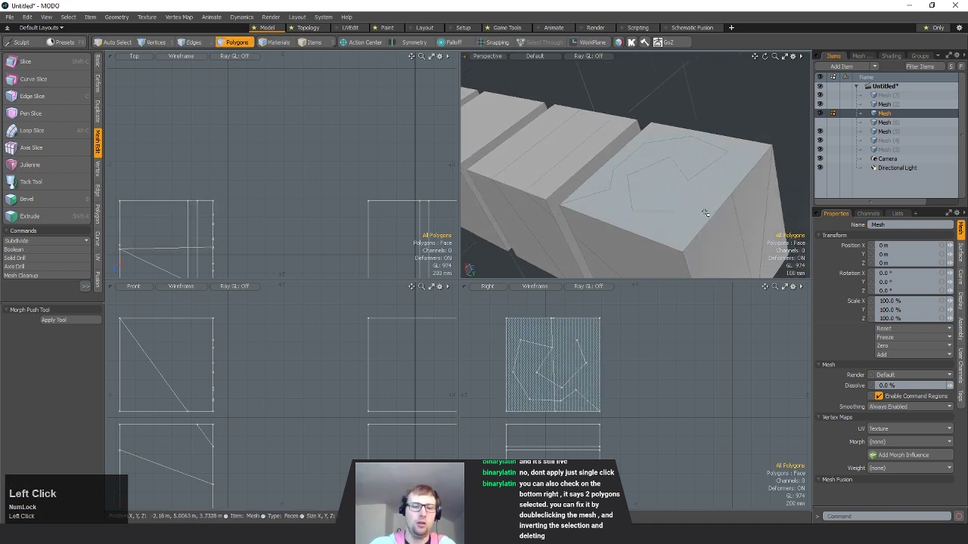
{"action": "key", "text": "c"}
{"action": "left_click", "coordinate": [684, 239]}
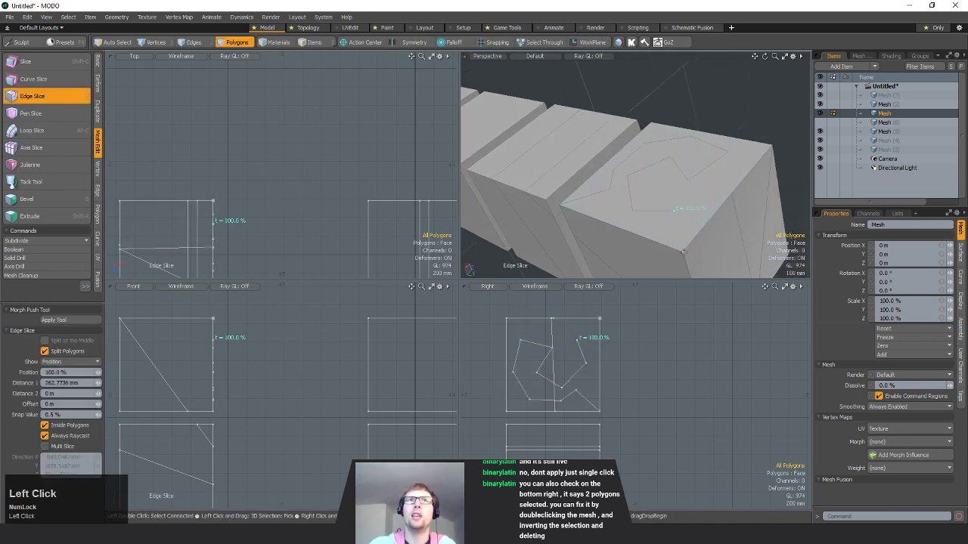
{"action": "key", "text": "space"}
- Preview the mesh as subdivision surfaces, examine the rounded sliced cube, and switch back to plain faces
{"action": "key", "text": "Tab"}
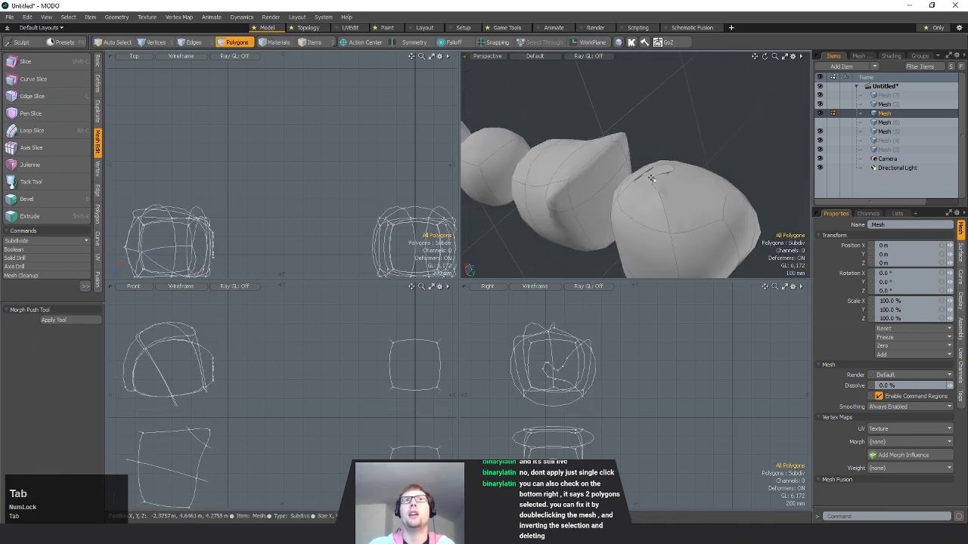
{"action": "left_click_drag", "start_coordinate": [765, 152], "coordinate": [654, 200], "text": "alt"}
{"action": "left_click_drag", "start_coordinate": [739, 171], "coordinate": [657, 268], "text": "alt"}
{"action": "left_click_drag", "start_coordinate": [673, 227], "coordinate": [779, 182], "text": "ctrl+alt"}
{"action": "mouse_move", "coordinate": [665, 180]}
{"action": "left_mouse_down", "text": "alt"}
{"action": "mouse_move", "coordinate": [629, 182]}
{"action": "mouse_move", "coordinate": [618, 147]}
{"action": "mouse_move", "coordinate": [679, 191]}
{"action": "left_mouse_up", "text": "alt"}
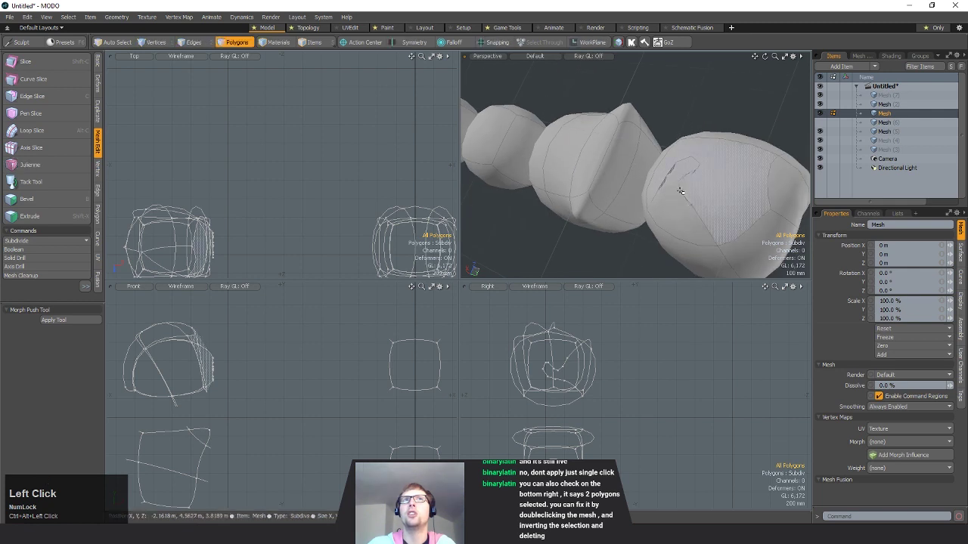
{"action": "key", "text": "Tab"}
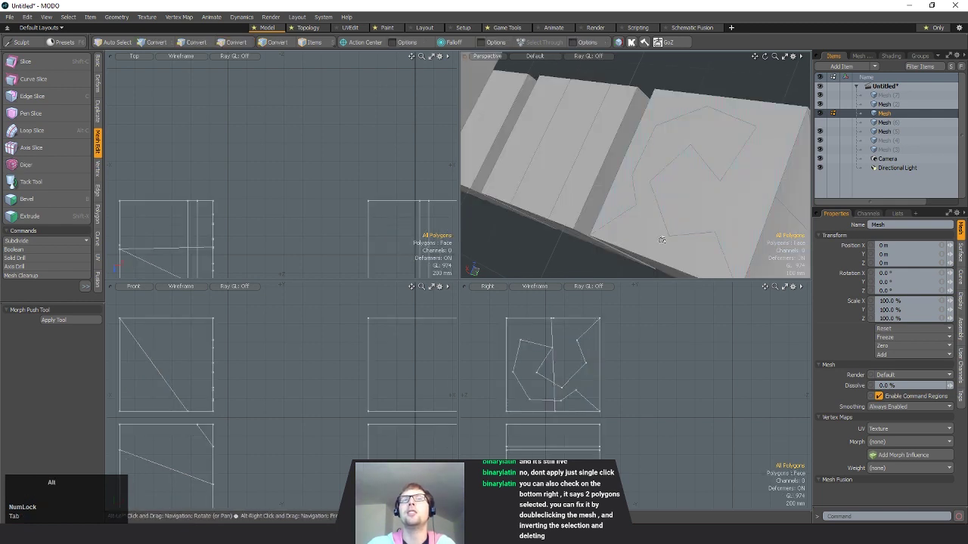
{"action": "left_click_drag", "start_coordinate": [661, 240], "coordinate": [669, 194], "text": "alt"}
{"action": "left_click", "coordinate": [701, 192]}
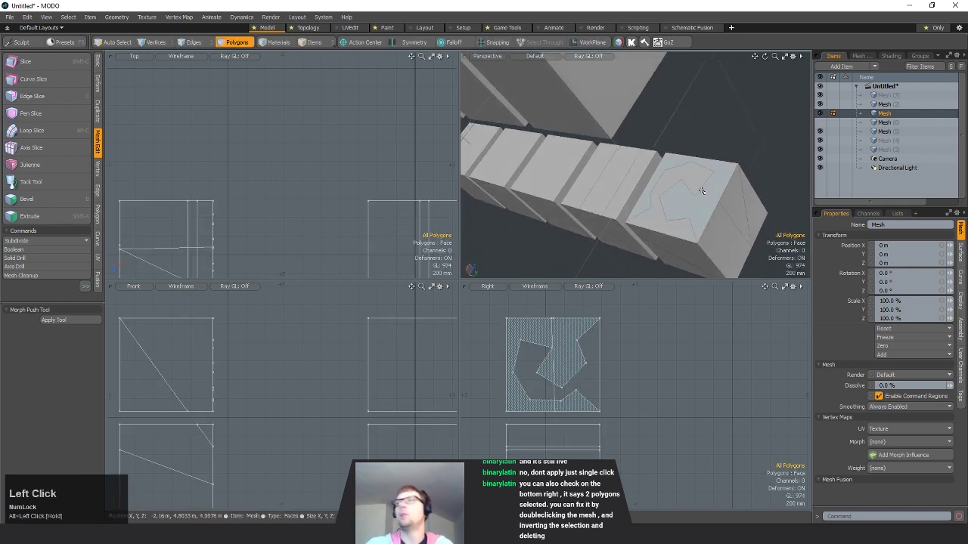
{"action": "left_click", "coordinate": [701, 191]}
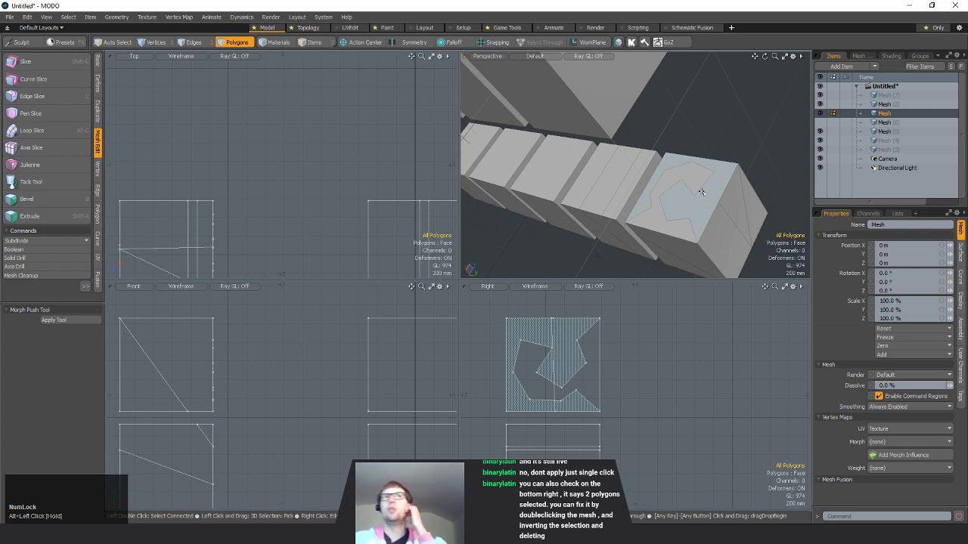
{"action": "left_click", "coordinate": [663, 204]}
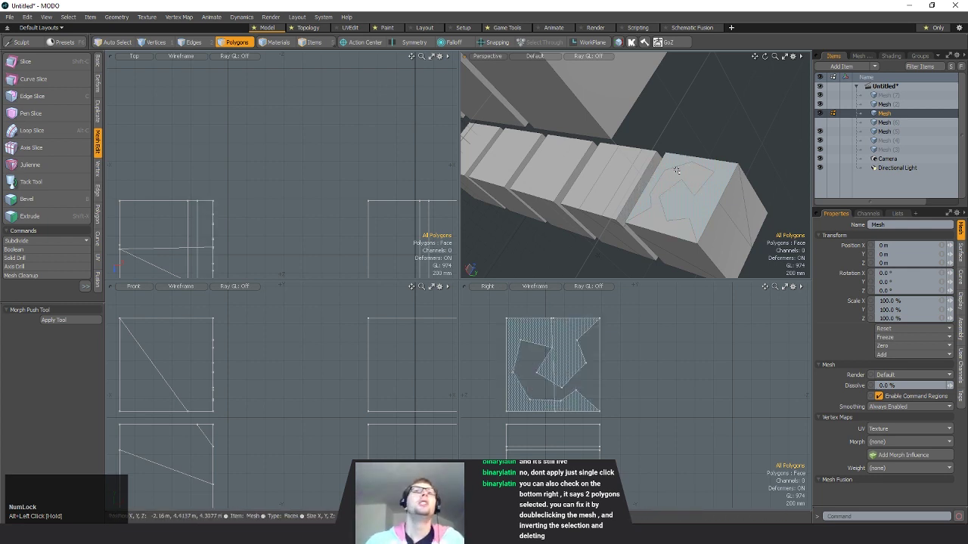
- Loop Slice an uncut cube in the middle of a stack through its side faces, with the slice count set to 3
{"action": "left_click_drag", "start_coordinate": [676, 170], "coordinate": [648, 129], "text": "alt"}
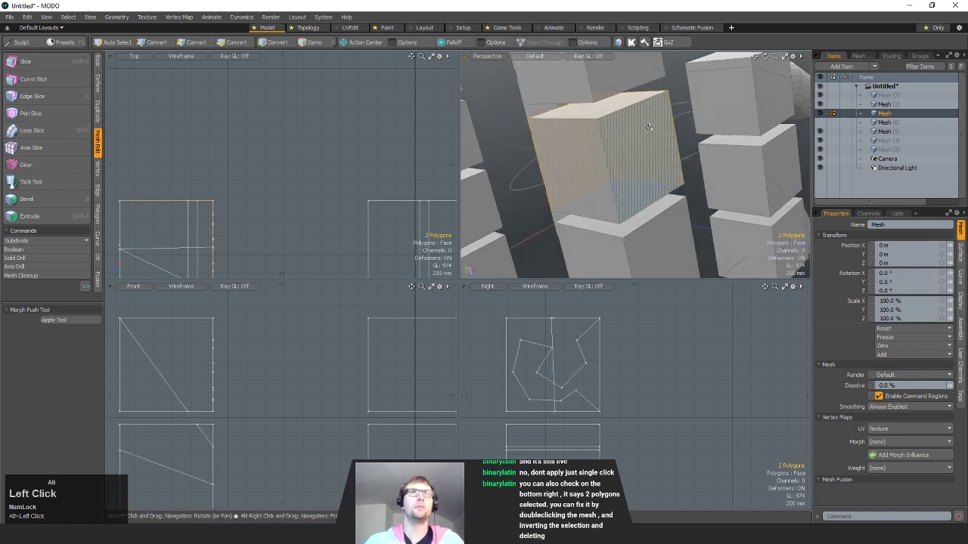
{"action": "left_click", "coordinate": [619, 160]}
{"action": "key", "text": "c"}
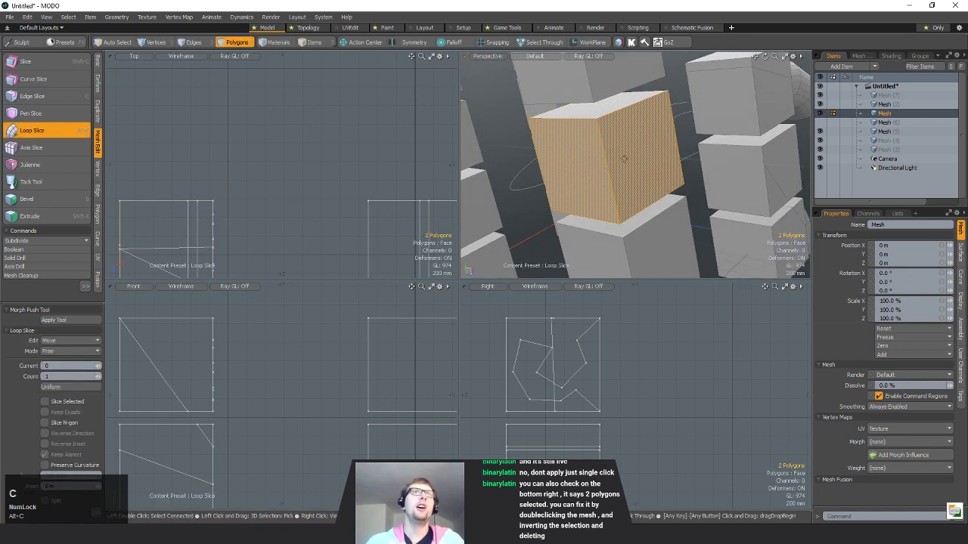
{"action": "left_click", "coordinate": [652, 212]}
{"action": "left_click_drag", "start_coordinate": [654, 214], "coordinate": [670, 201], "text": "alt"}
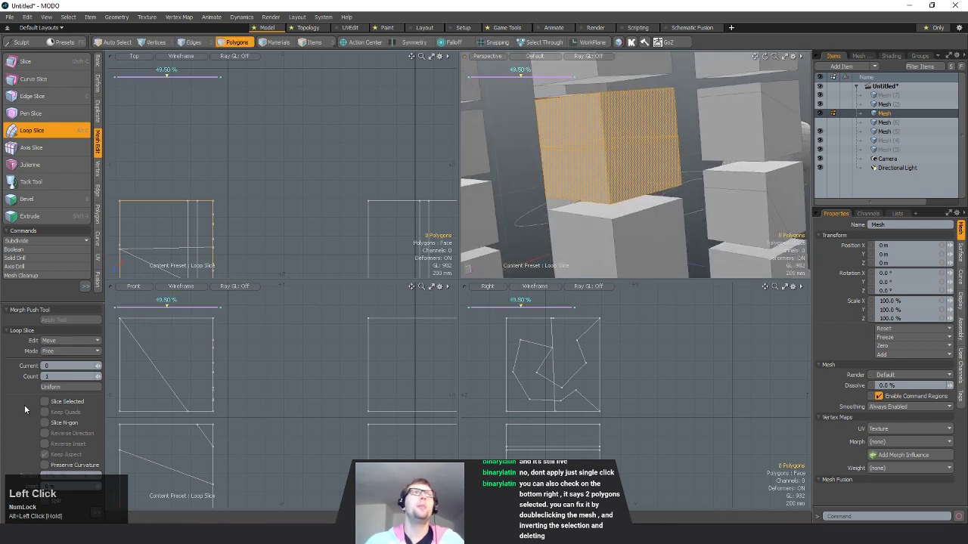
{"action": "left_click", "coordinate": [67, 376]}
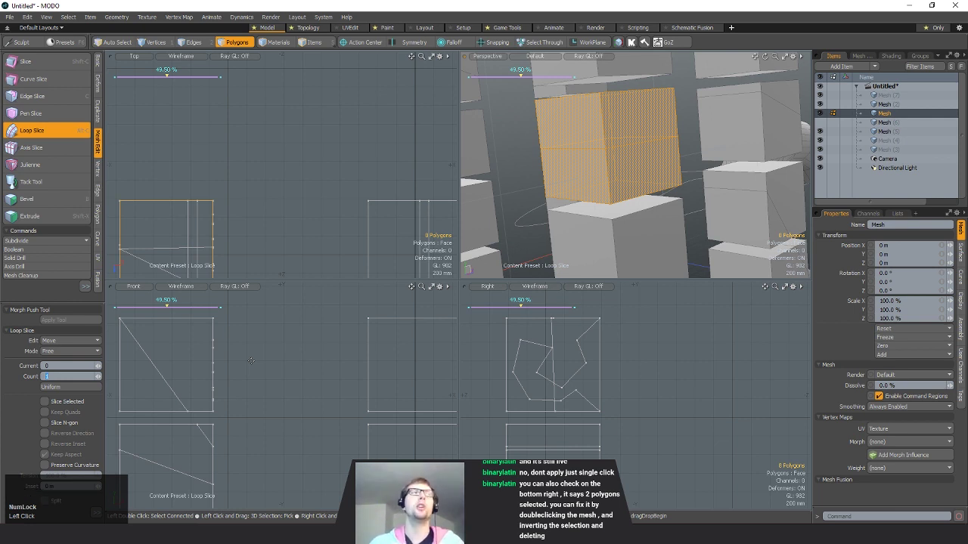
{"action": "type", "text": "3"}
{"action": "key", "text": "Return"}
- Slide the third loop closer to the cube's end, the second to 86% and the first to about 40%, and finish the slice
{"action": "left_click_drag", "start_coordinate": [528, 165], "coordinate": [533, 91], "text": "alt"}
{"action": "key", "text": "space"}
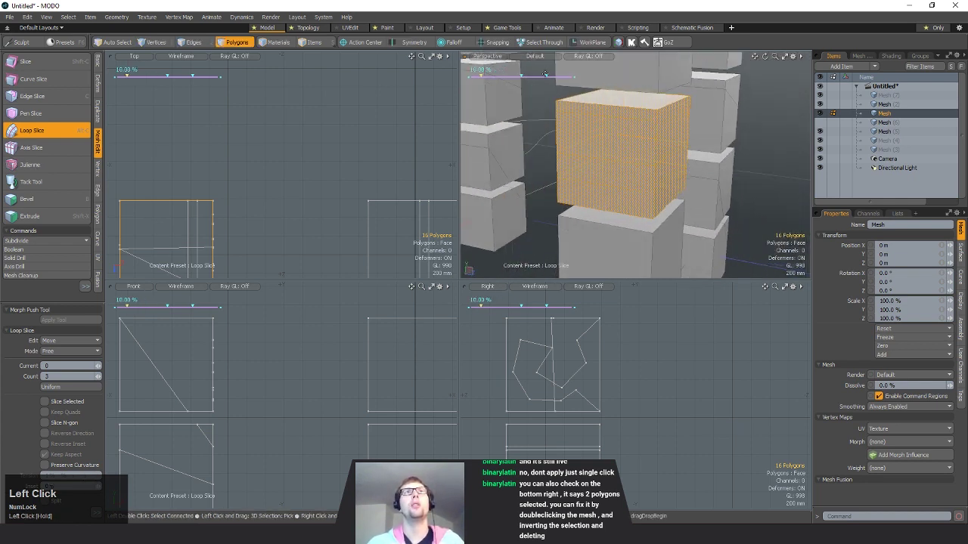
{"action": "left_click_drag", "start_coordinate": [545, 74], "coordinate": [561, 75]}
{"action": "mouse_move", "coordinate": [225, 378]}
{"action": "left_mouse_down", "text": "alt+shift"}
{"action": "mouse_move", "coordinate": [305, 278]}
{"action": "mouse_move", "coordinate": [293, 208]}
{"action": "left_mouse_up", "text": "alt+shift"}
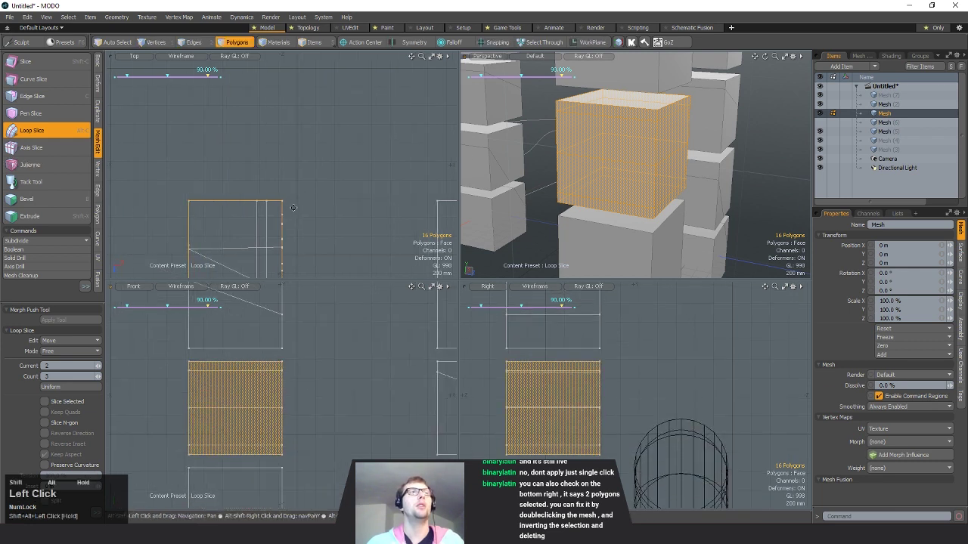
{"action": "left_click_drag", "start_coordinate": [167, 308], "coordinate": [198, 309]}
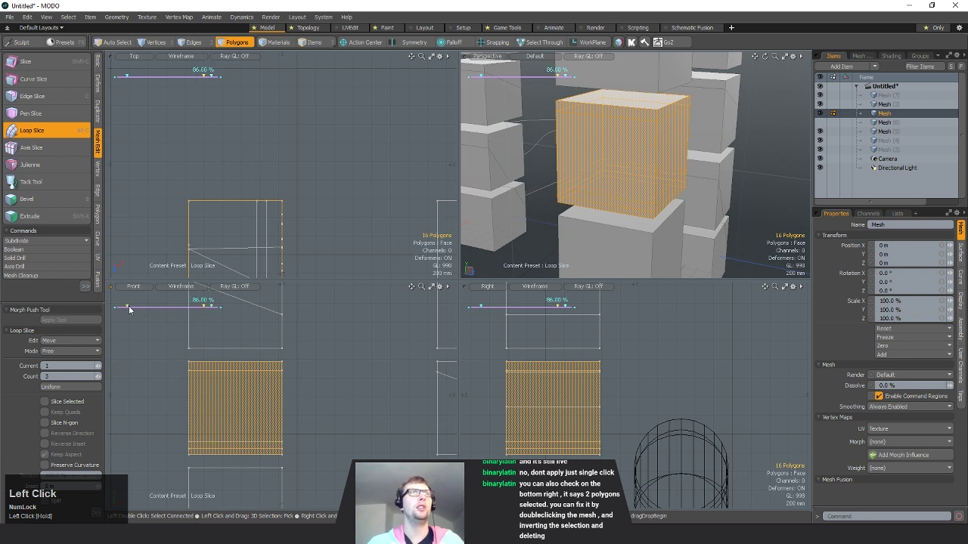
{"action": "left_click_drag", "start_coordinate": [129, 309], "coordinate": [157, 307]}
{"action": "left_click_drag", "start_coordinate": [642, 151], "coordinate": [668, 139], "text": "alt"}
{"action": "key", "text": "space"}
- Loop Slice the same cube in a second direction, using two neighbouring polygons on its side face
{"action": "double_click", "coordinate": [651, 224]}
{"action": "left_click_drag", "start_coordinate": [653, 223], "coordinate": [713, 209], "text": "alt"}
{"action": "mouse_move", "coordinate": [658, 148]}
{"action": "left_mouse_down"}
{"action": "mouse_move", "coordinate": [659, 192]}
{"action": "mouse_move", "coordinate": [643, 139]}
{"action": "left_mouse_up"}
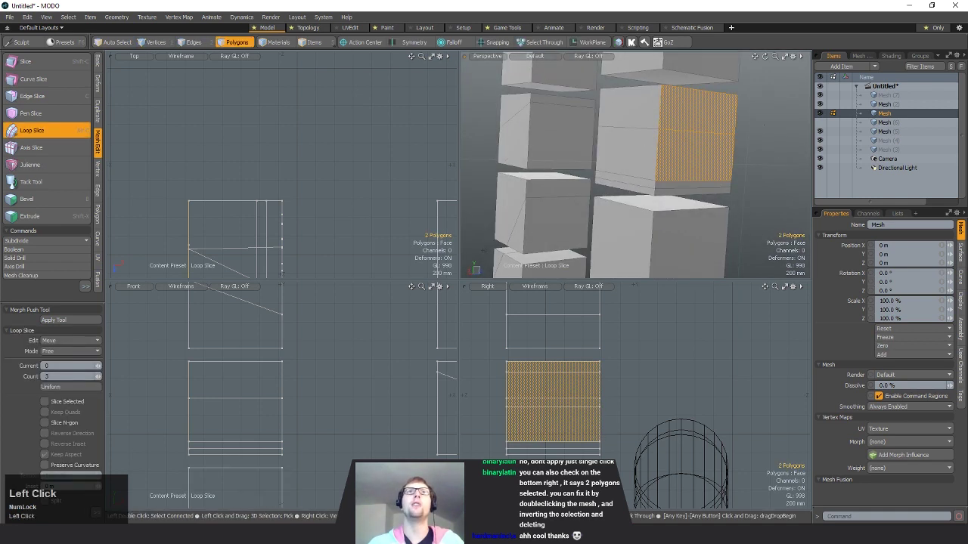
{"action": "double_click", "coordinate": [700, 134]}
{"action": "key", "text": "space"}
- Loop Slice the cube in the remaining direction from two polygons on its adjoining side face, and clear the selection
{"action": "left_click_drag", "start_coordinate": [701, 134], "coordinate": [654, 160], "text": "alt"}
{"action": "key", "text": "bracketleft"}
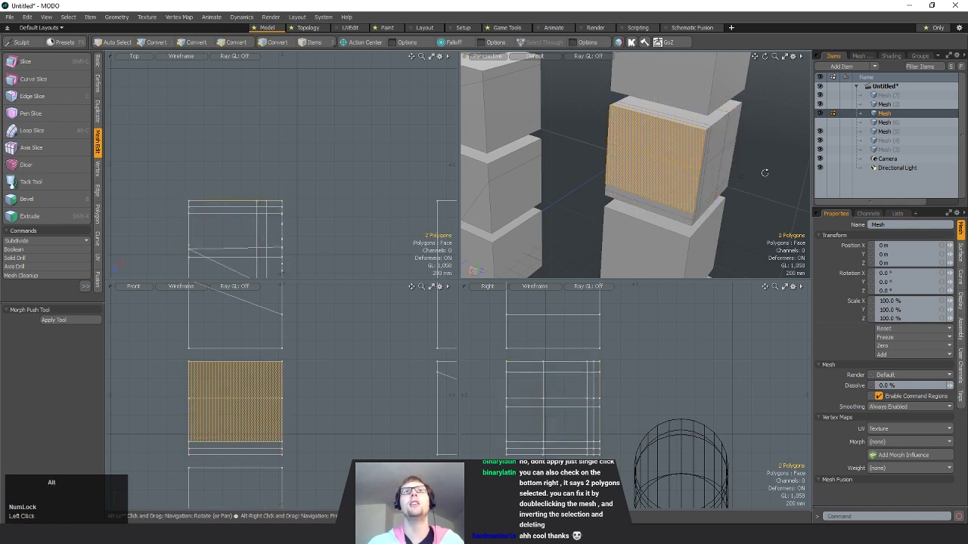
{"action": "key", "text": "alt+c"}
{"action": "left_click", "coordinate": [763, 172]}
{"action": "key", "text": "space"}
{"action": "left_click", "coordinate": [745, 183]}
- Preview the loop-sliced cube as a subdivision surface and return it to plain faces
{"action": "left_click_drag", "start_coordinate": [724, 189], "coordinate": [318, 166], "text": "alt"}
{"action": "key", "text": "Tab"}
{"action": "key", "text": "Tab"}
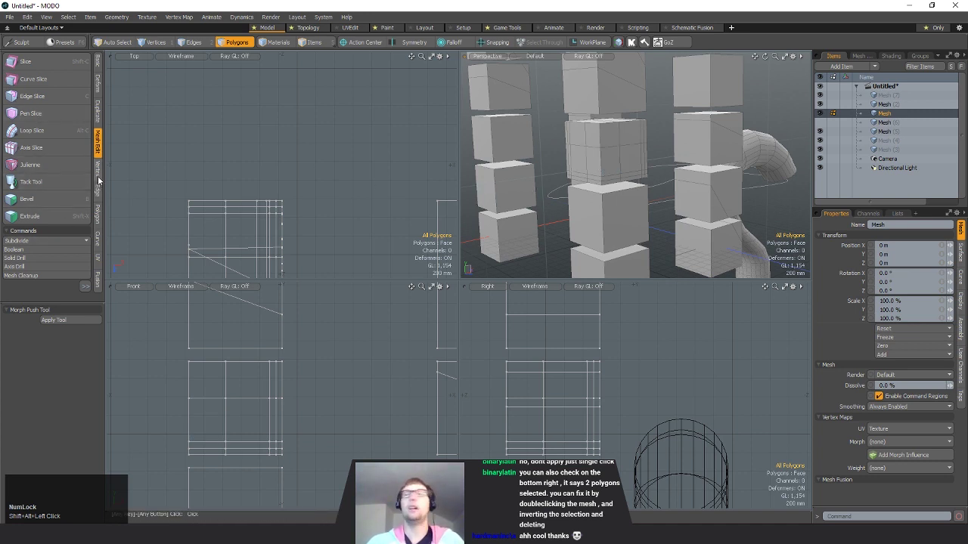
- Vertex Bevel a top corner of the uppermost cube in the stack beside the tube with an inset of about 363 mm
{"action": "scroll", "coordinate": [96, 151], "scroll_direction": "down", "scroll_amount": 1}
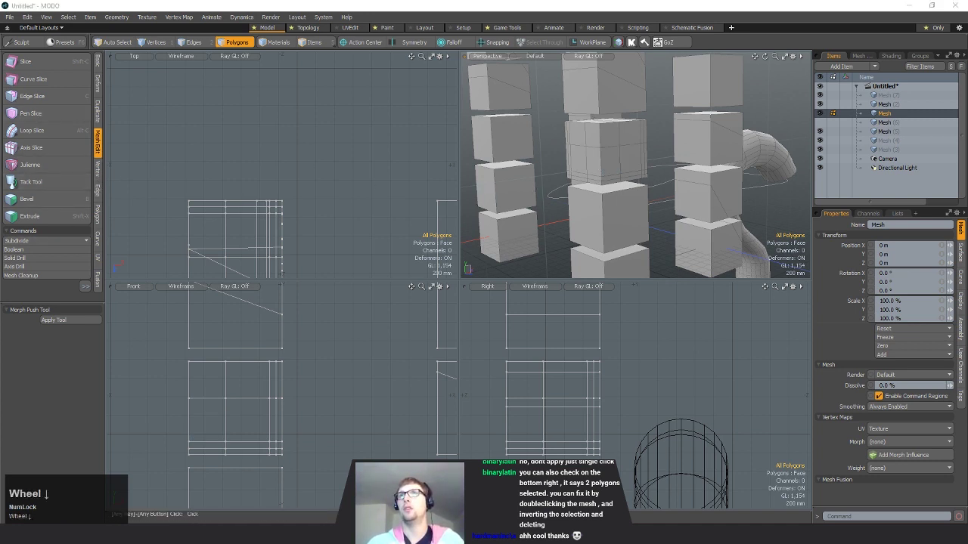
{"action": "left_click", "coordinate": [97, 169]}
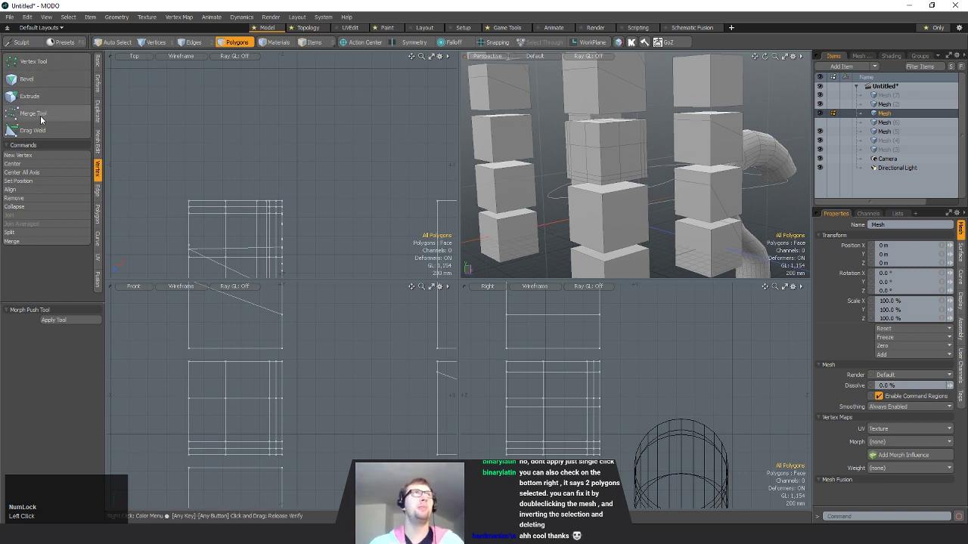
{"action": "left_click_drag", "start_coordinate": [616, 161], "coordinate": [663, 167], "text": "alt"}
{"action": "key", "text": "space"}
{"action": "key", "text": "space"}
{"action": "key", "text": "shift+a"}
{"action": "key", "text": "shift+a"}
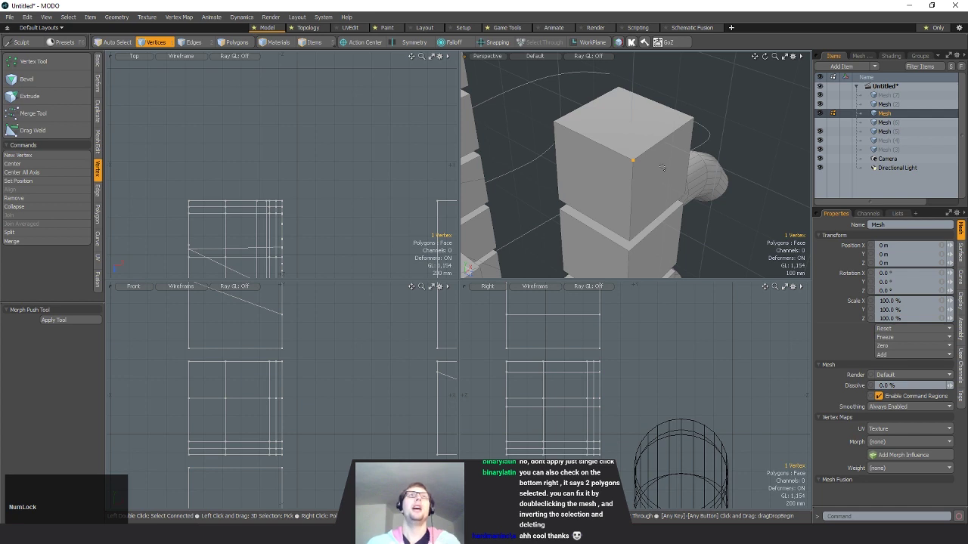
{"action": "left_click_drag", "start_coordinate": [641, 182], "coordinate": [566, 156], "text": "alt"}
{"action": "left_click", "coordinate": [29, 78]}
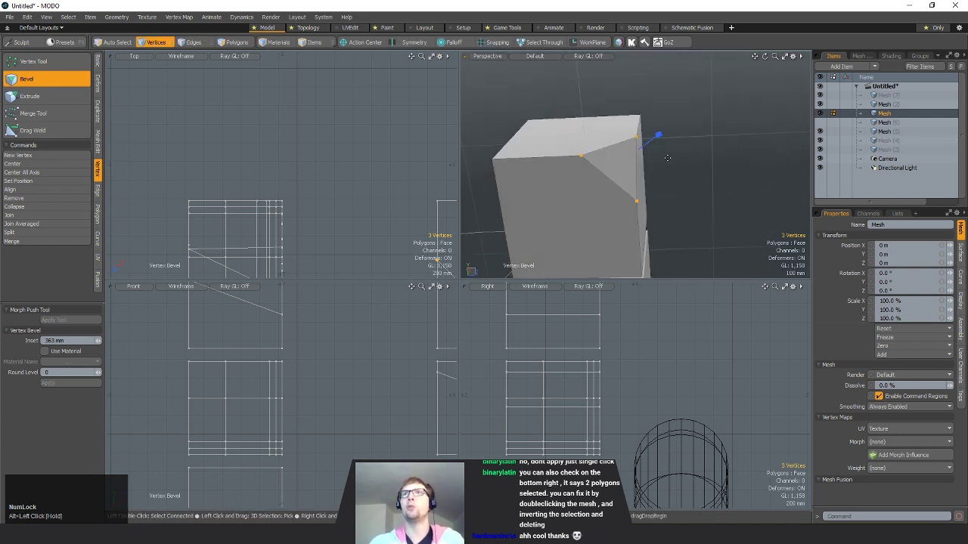
- Round the vertex bevel with Round Level 2, enlarge its inset to about 561 mm, and raise the Round Level to 5
{"action": "left_click", "coordinate": [50, 372]}
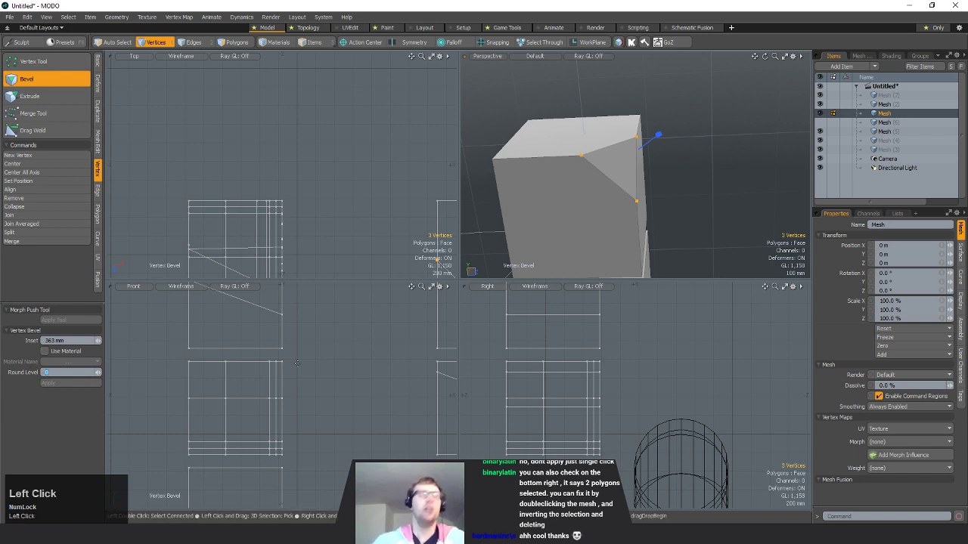
{"action": "key", "text": "Return"}
{"action": "left_click_drag", "start_coordinate": [676, 173], "coordinate": [593, 155], "text": "alt"}
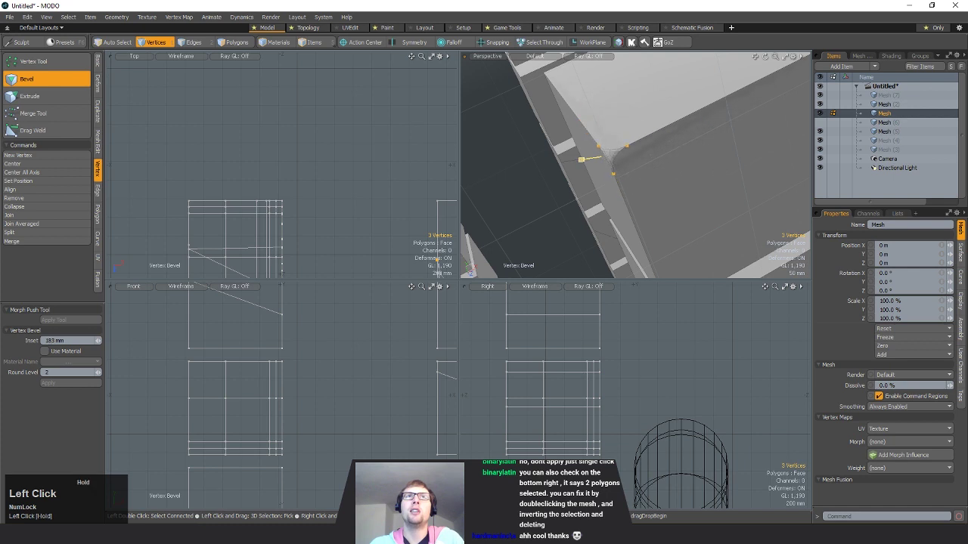
{"action": "left_click_drag", "start_coordinate": [579, 159], "coordinate": [2, 460]}
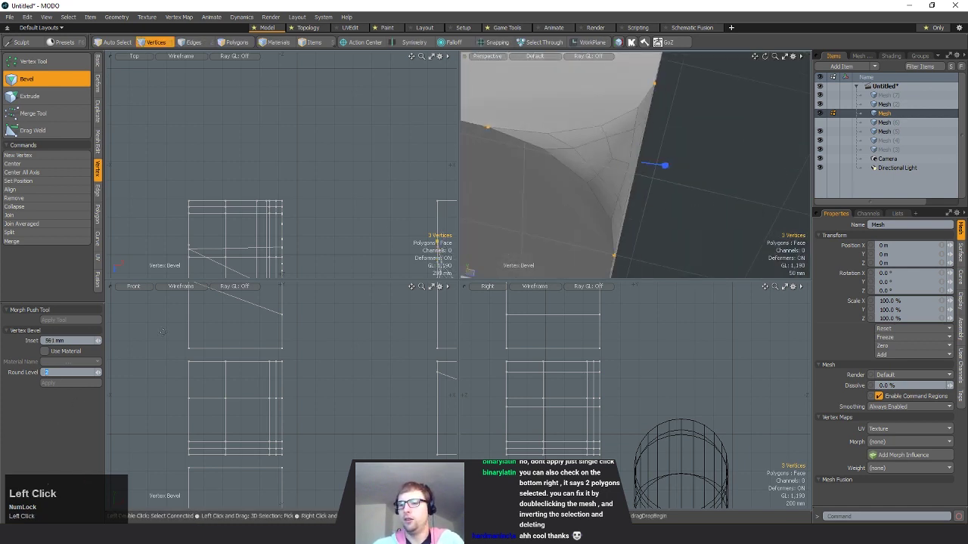
{"action": "left_click_drag", "start_coordinate": [648, 204], "coordinate": [658, 170], "text": "alt"}
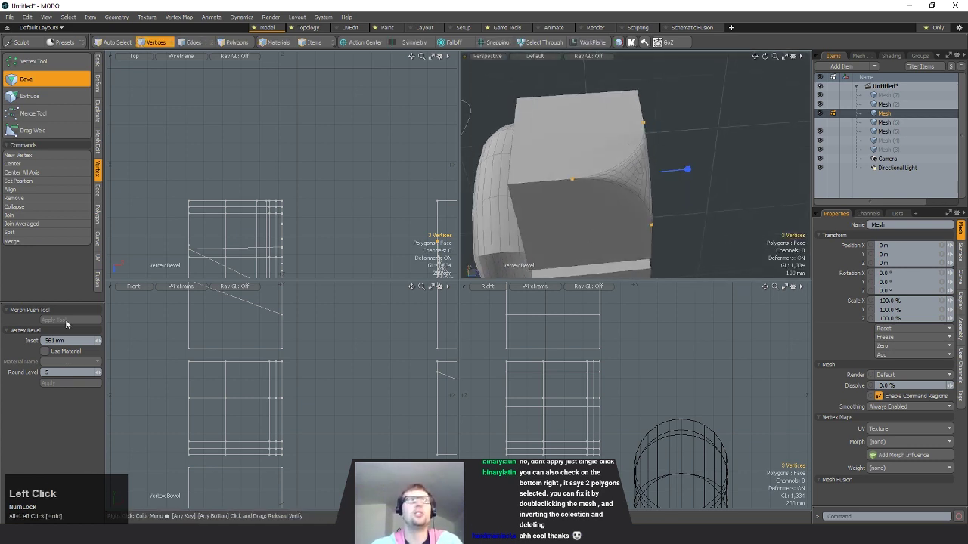
- Set the vertex bevel's Round Level to 1 and view the corner from above
{"action": "left_click", "coordinate": [20, 372]}
{"action": "type", "text": "1"}
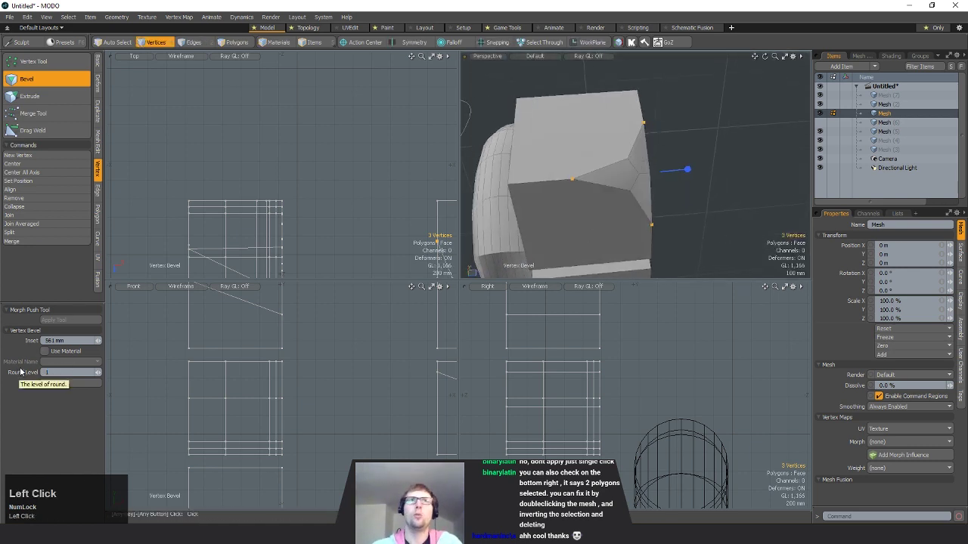
{"action": "key", "text": "Return"}
{"action": "left_click_drag", "start_coordinate": [624, 234], "coordinate": [714, 240], "text": "alt"}
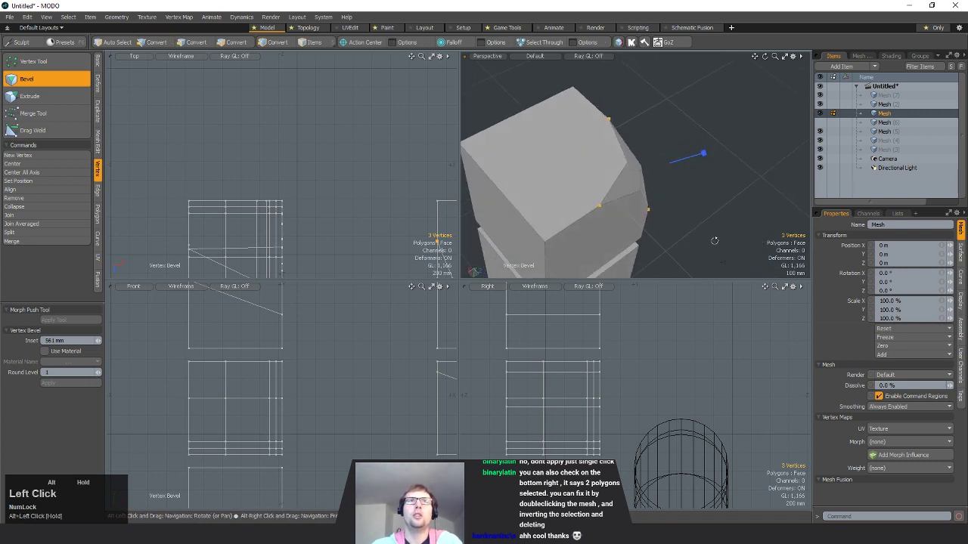
- Set the vertex bevel's Round Level to 10 and finish the bevel
{"action": "left_click", "coordinate": [52, 373]}
{"action": "type", "text": "10"}
{"action": "key", "text": "Return"}
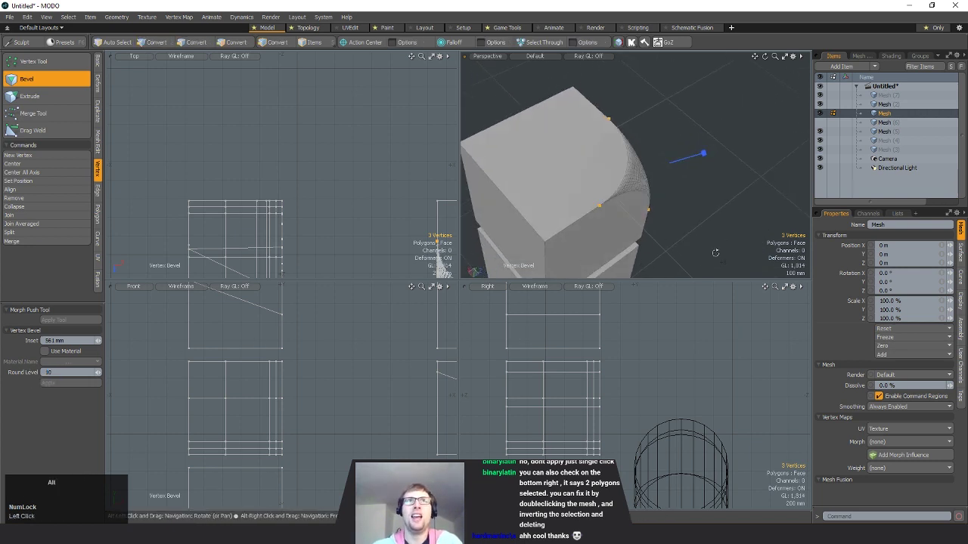
{"action": "left_click_drag", "start_coordinate": [575, 219], "coordinate": [649, 215], "text": "alt"}
{"action": "left_click_drag", "start_coordinate": [664, 182], "coordinate": [706, 207], "text": "alt"}
{"action": "key", "text": "space"}
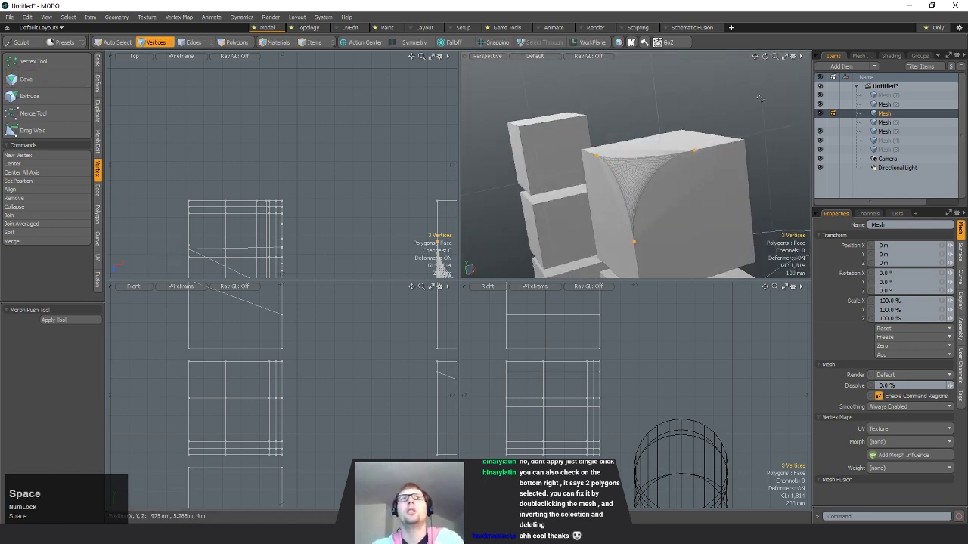
- Clear the vertex selection, preview the bevelled cube as a subdivision surface, and return it to plain faces
{"action": "left_click", "coordinate": [715, 113]}
{"action": "left_click_drag", "start_coordinate": [710, 133], "coordinate": [754, 182], "text": "alt"}
{"action": "key", "text": "Tab"}
{"action": "left_click_drag", "start_coordinate": [634, 212], "coordinate": [737, 156], "text": "alt"}
{"action": "key", "text": "Tab"}
{"action": "scroll", "coordinate": [627, 188], "scroll_direction": "down", "scroll_amount": 5}
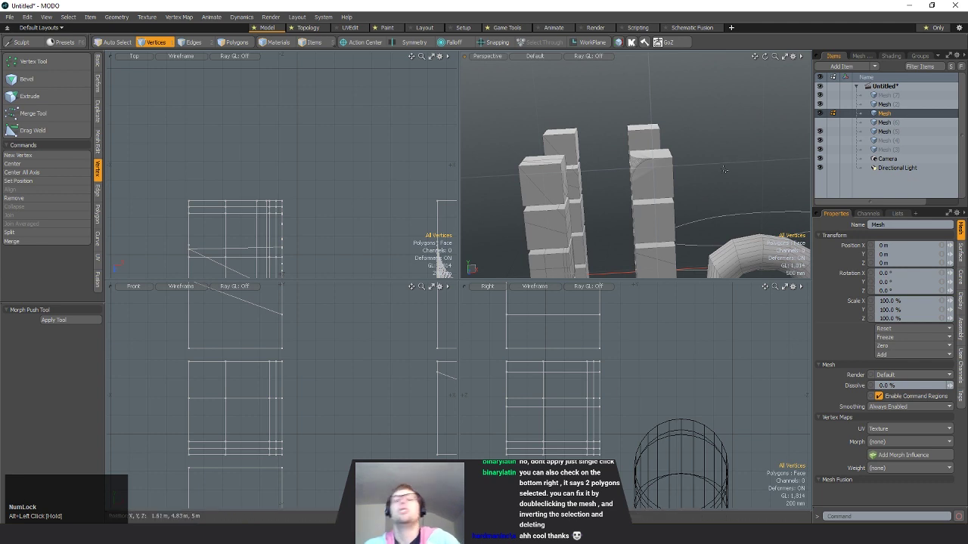
- With snapping enabled, move a corner vertex of the neighbouring stack's top cube onto the vertex along its top edge
{"action": "left_click_drag", "start_coordinate": [757, 182], "coordinate": [629, 155], "text": "alt"}
{"action": "scroll", "coordinate": [593, 217], "scroll_direction": "up", "scroll_amount": 2}
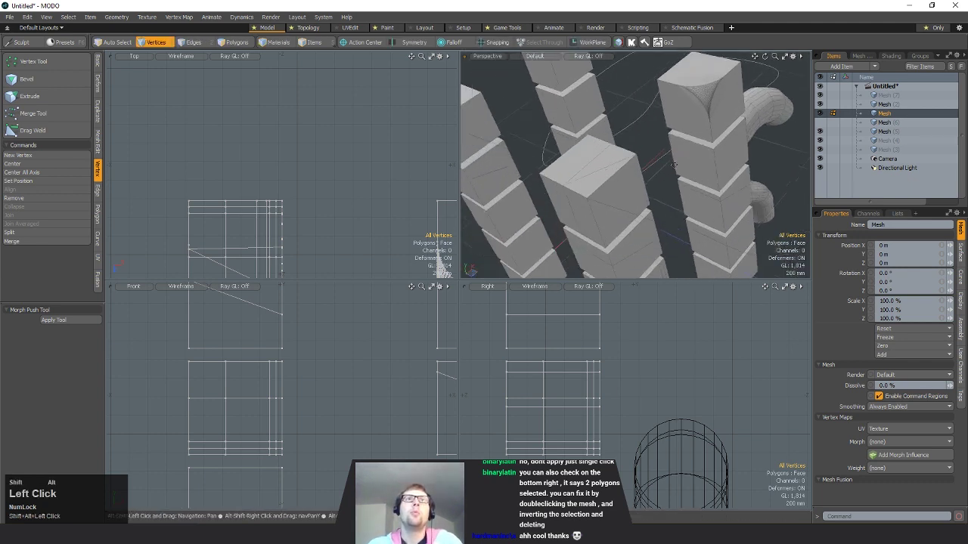
{"action": "left_click", "coordinate": [590, 193]}
{"action": "left_click_drag", "start_coordinate": [642, 199], "coordinate": [738, 156], "text": "alt"}
{"action": "key", "text": "w"}
{"action": "left_click_drag", "start_coordinate": [700, 119], "coordinate": [689, 142], "text": "alt"}
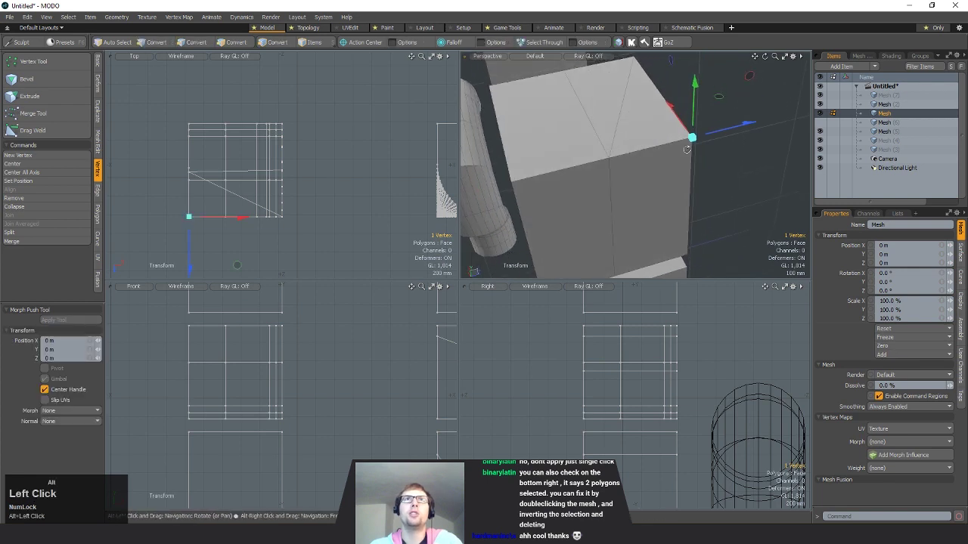
{"action": "key", "text": "x"}
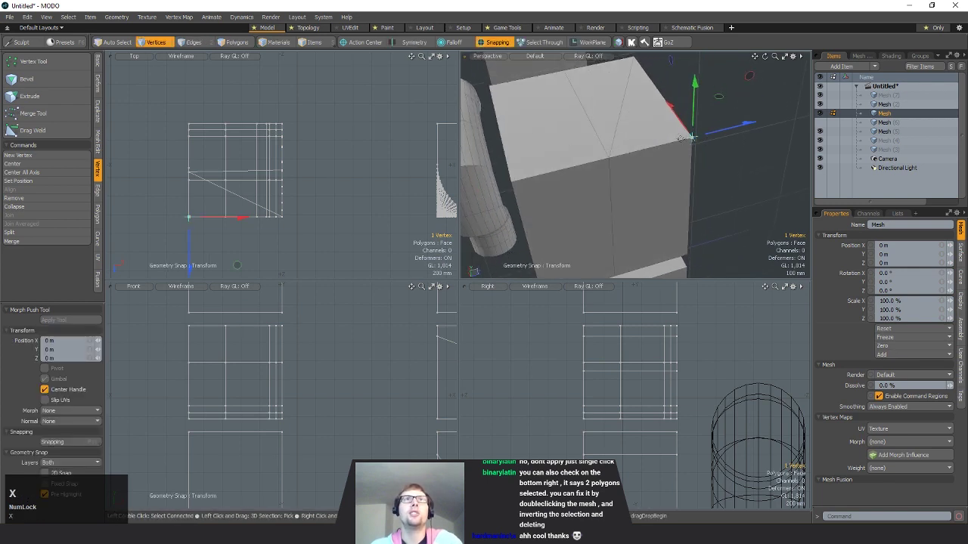
{"action": "left_click_drag", "start_coordinate": [695, 140], "coordinate": [612, 188]}
{"action": "key", "text": "space"}
- Merge the two coincident vertices on the cube's top edge with the Merge Tool at a distance of 1 mm
{"action": "left_click", "coordinate": [615, 182]}
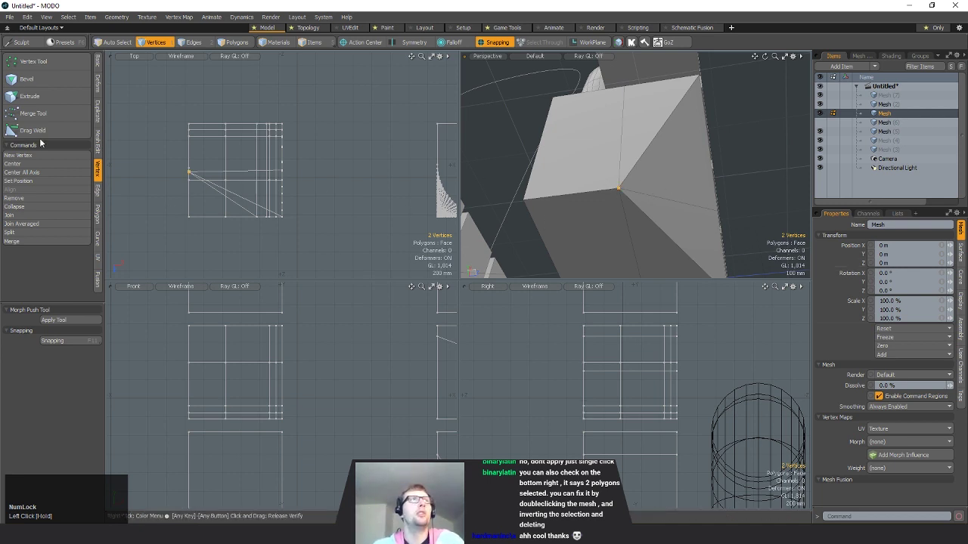
{"action": "left_click", "coordinate": [41, 114]}
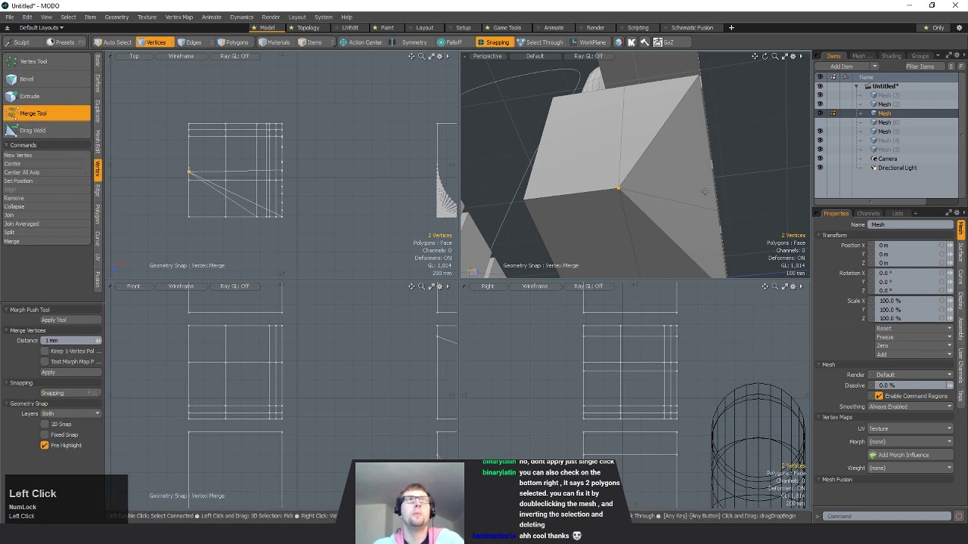
{"action": "left_click", "coordinate": [749, 181]}
{"action": "key", "text": "space"}
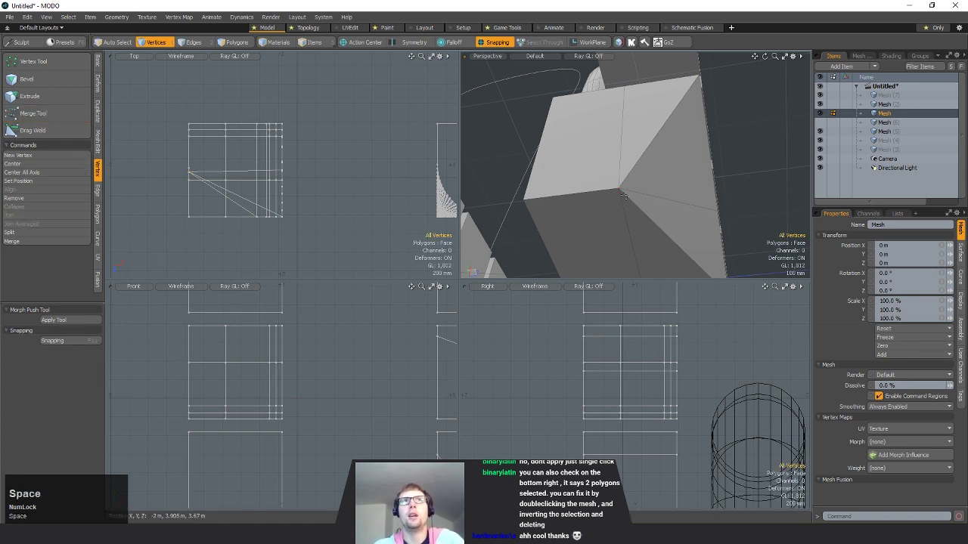
{"action": "left_click", "coordinate": [762, 174]}
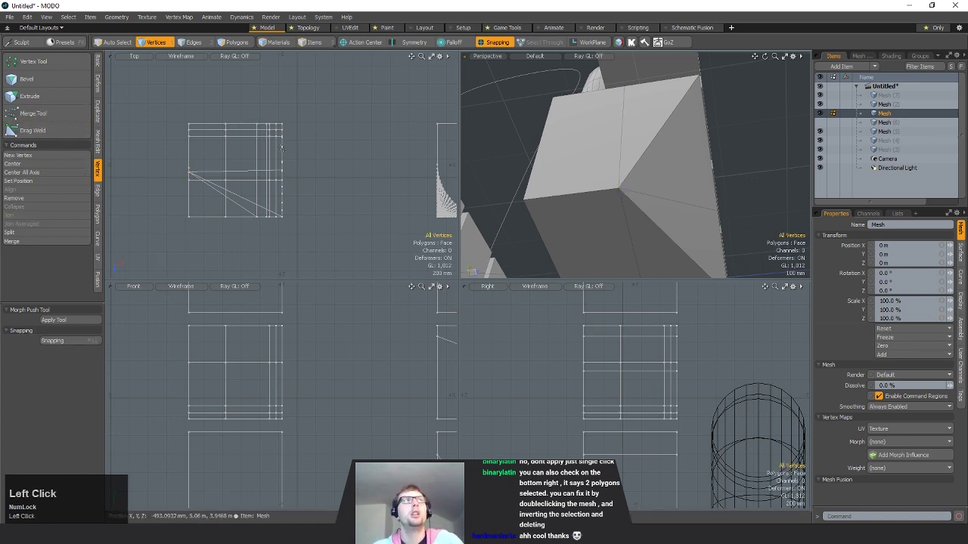
{"action": "left_click", "coordinate": [38, 113]}
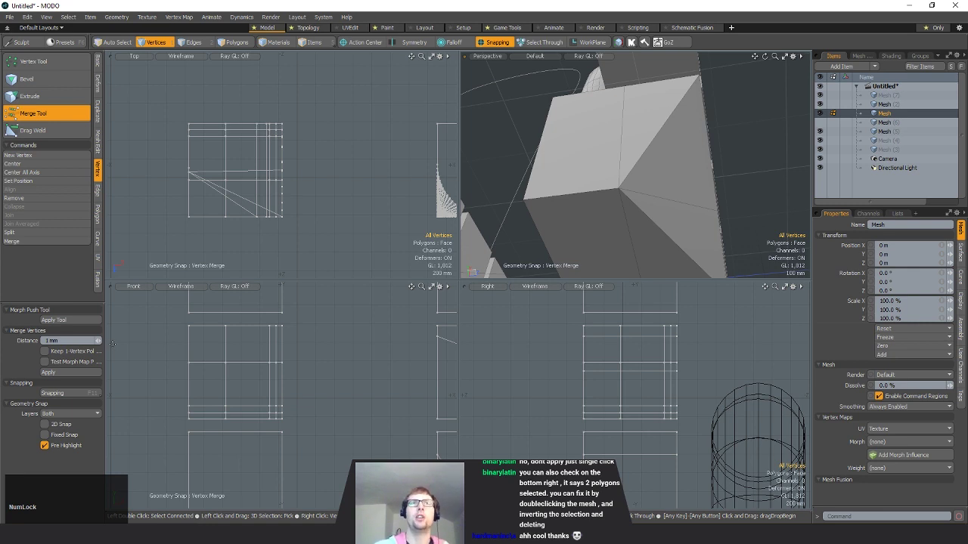
{"action": "left_click_drag", "start_coordinate": [685, 182], "coordinate": [655, 177], "text": "alt"}
{"action": "key", "text": "space"}
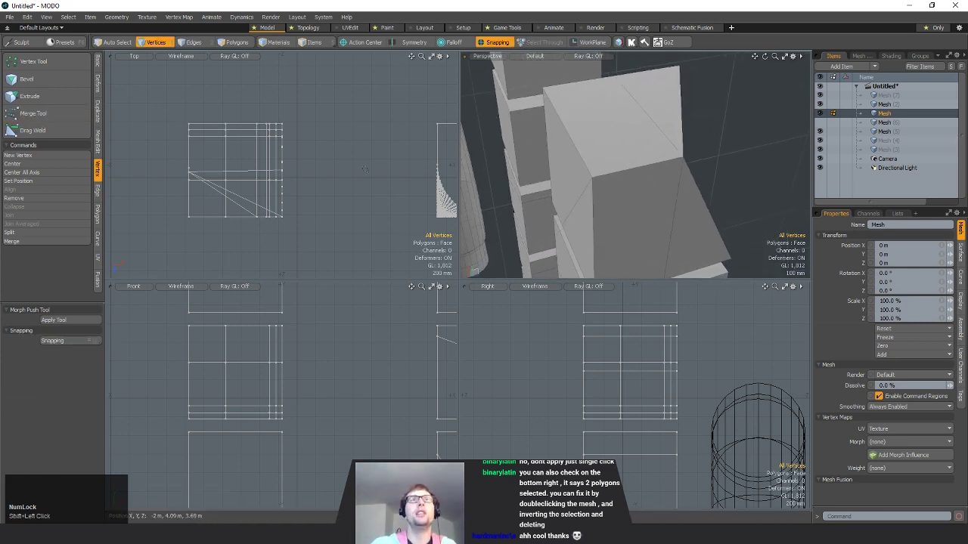
{"action": "left_click", "coordinate": [32, 131]}
{"action": "key", "text": "space"}
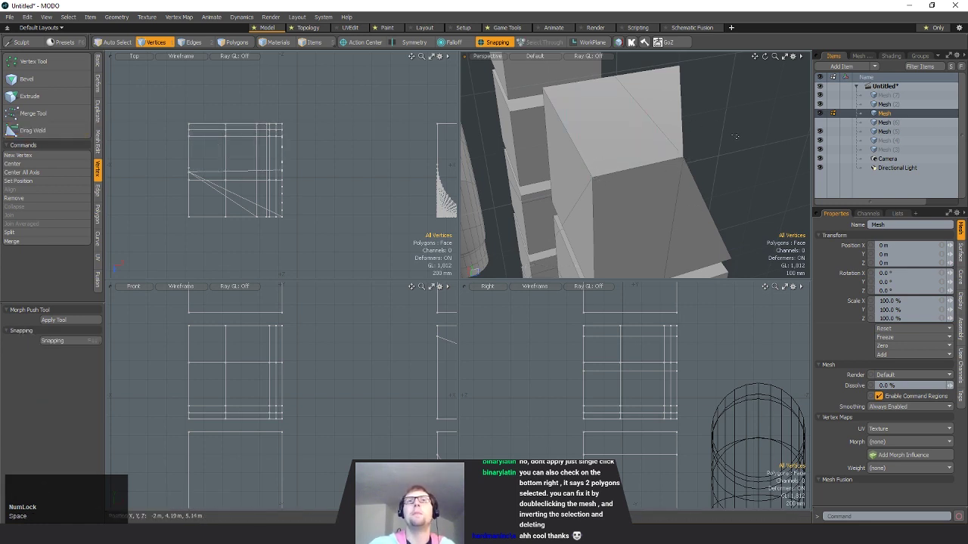
- Drag Weld the cube's remaining corner on that top edge onto the merged vertex, and clear the selection
{"action": "left_click", "coordinate": [61, 132]}
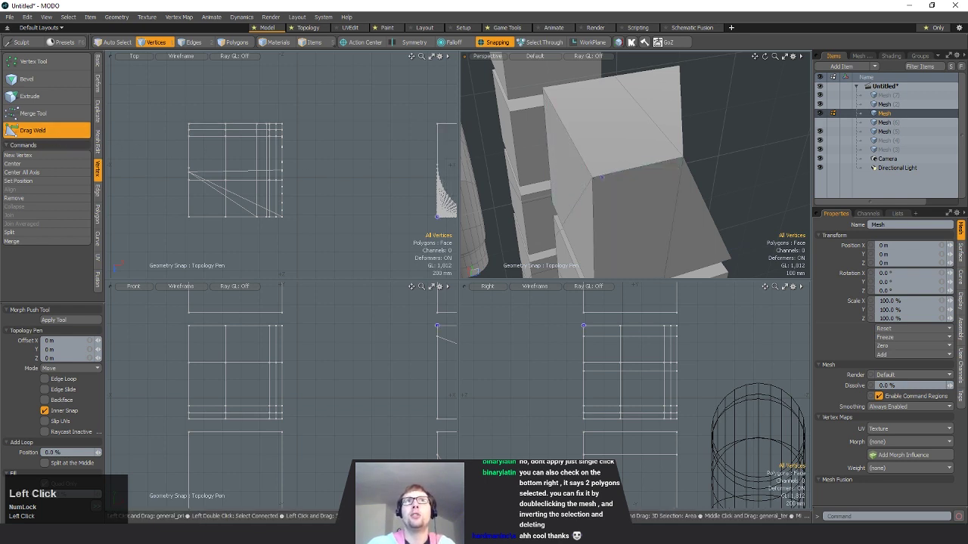
{"action": "left_click_drag", "start_coordinate": [601, 177], "coordinate": [593, 179]}
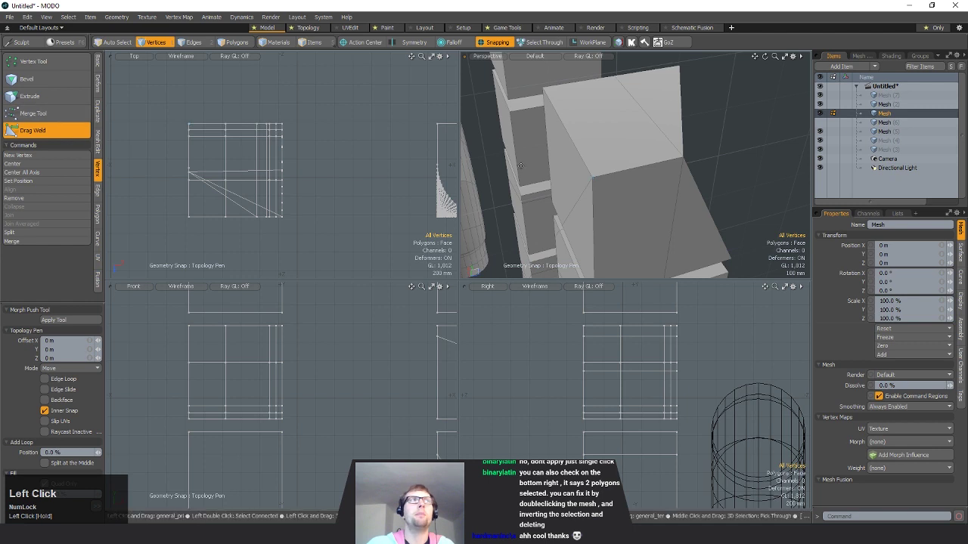
{"action": "left_click_drag", "start_coordinate": [592, 177], "coordinate": [678, 155]}
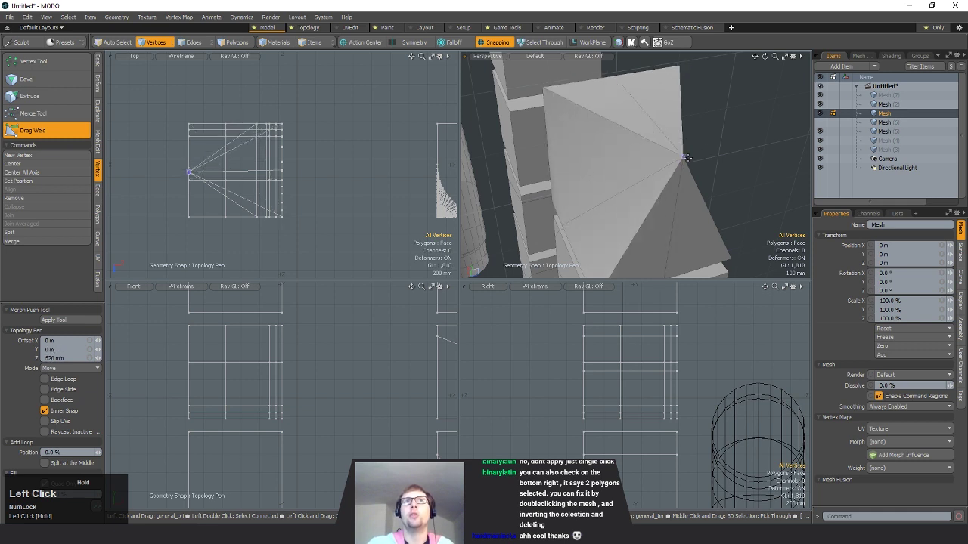
{"action": "key", "text": "space"}
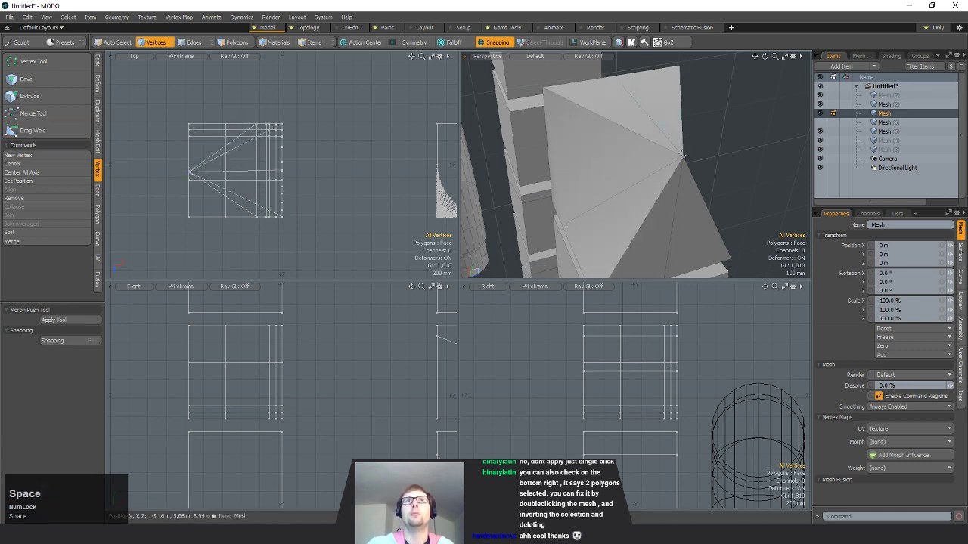
{"action": "left_click", "coordinate": [683, 157]}
{"action": "left_click_drag", "start_coordinate": [756, 150], "coordinate": [652, 179], "text": "alt"}
{"action": "left_click", "coordinate": [739, 163]}
{"action": "left_click_drag", "start_coordinate": [652, 178], "coordinate": [665, 134], "text": "alt+shift"}
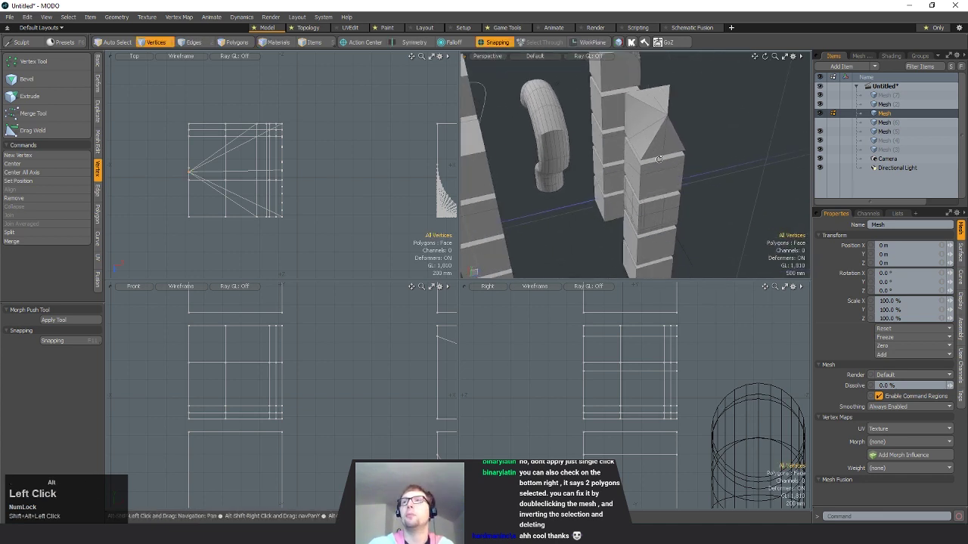
- Delete one side polygon of the third cube down in the outermost stack
{"action": "left_click", "coordinate": [97, 190]}
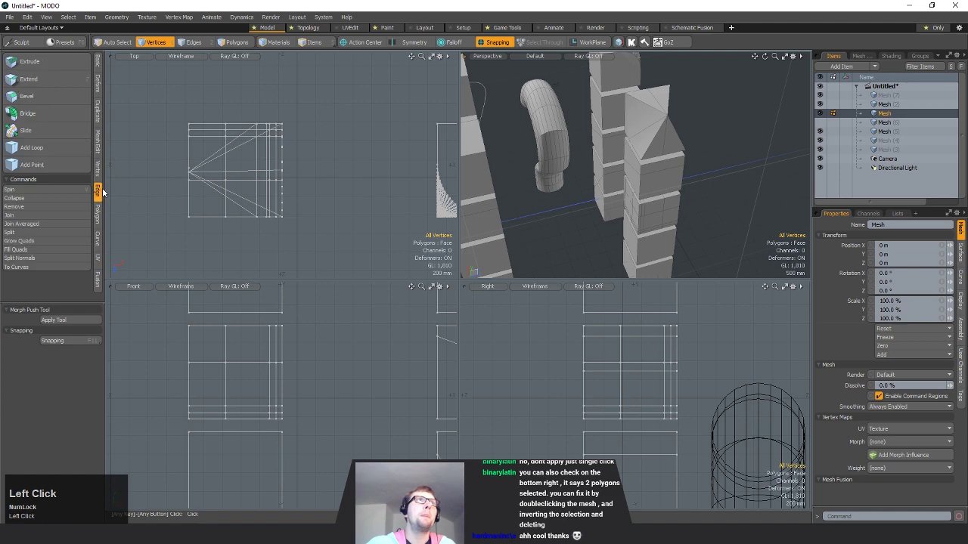
{"action": "left_click_drag", "start_coordinate": [673, 198], "coordinate": [696, 155], "text": "alt"}
{"action": "key", "text": "space"}
{"action": "left_click", "coordinate": [609, 183]}
{"action": "key", "text": "Delete"}
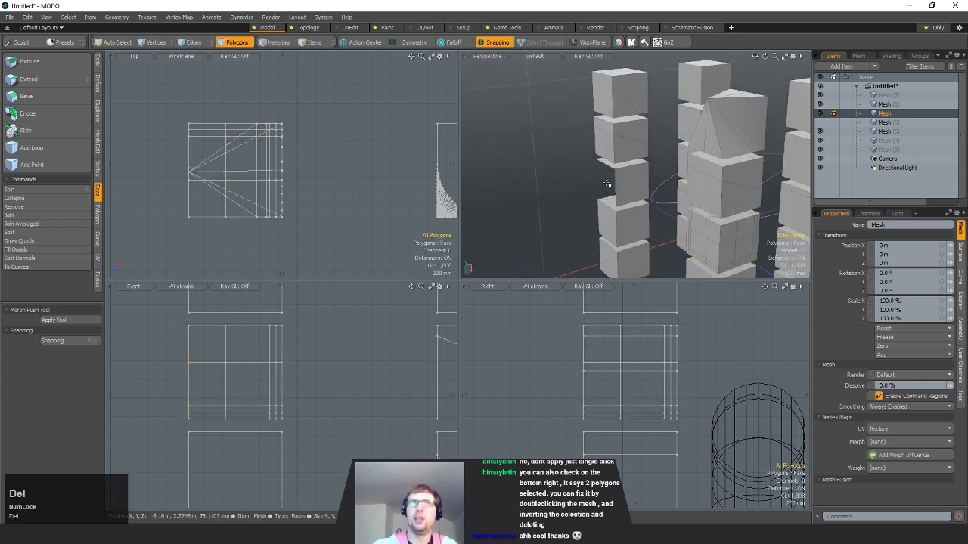
- Edge Extend the four border edges of the cube's open side by about -1.05 m along X
{"action": "key", "text": "space"}
{"action": "key", "text": "space"}
{"action": "left_click", "coordinate": [598, 182]}
{"action": "left_click", "coordinate": [614, 185], "text": "shift"}
{"action": "key", "text": "shift+a"}
{"action": "left_click_drag", "start_coordinate": [648, 217], "coordinate": [626, 101], "text": "alt"}
{"action": "double_click", "coordinate": [627, 105]}
{"action": "left_click_drag", "start_coordinate": [751, 194], "coordinate": [699, 175], "text": "alt"}
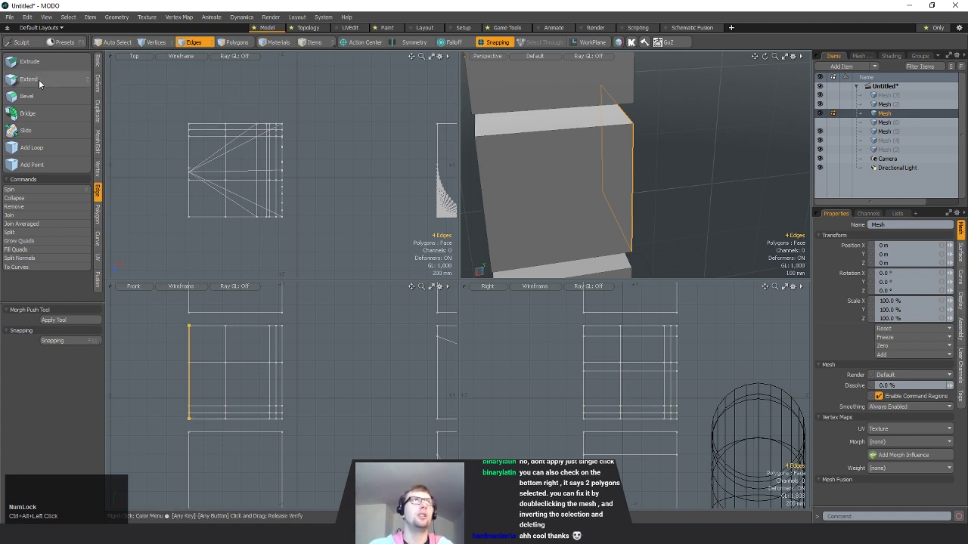
{"action": "key", "text": "ctrl+Tab"}
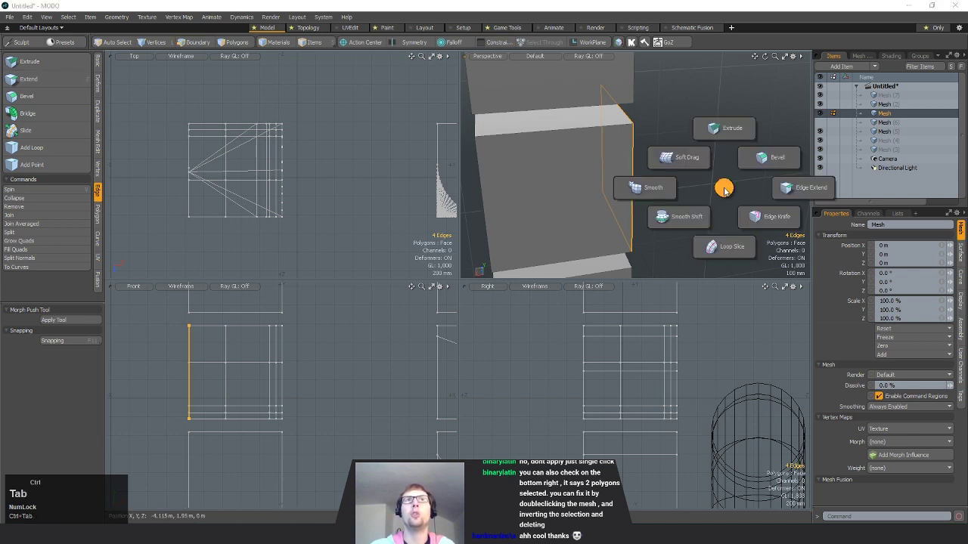
{"action": "left_click", "coordinate": [803, 188]}
{"action": "left_click", "coordinate": [616, 172]}
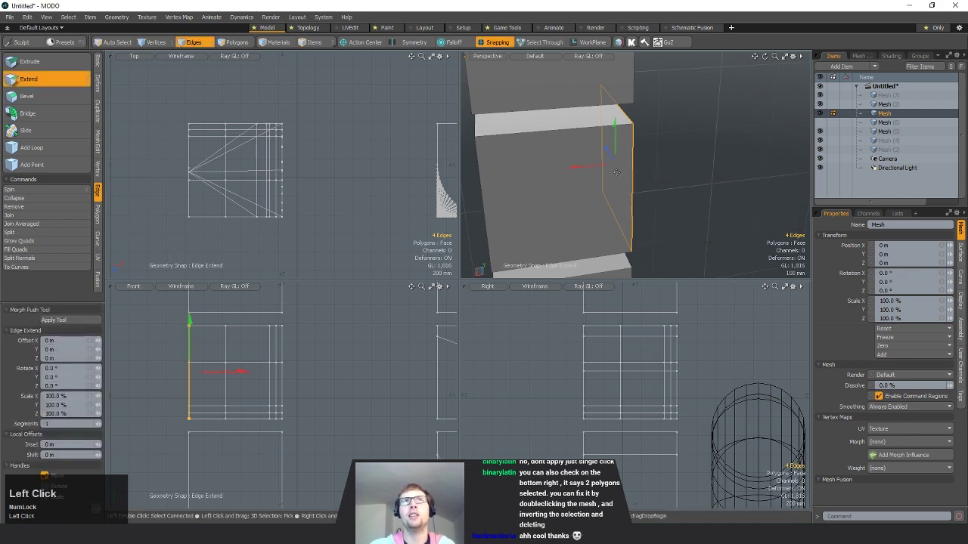
{"action": "left_click_drag", "start_coordinate": [572, 173], "coordinate": [705, 161]}
{"action": "left_click_drag", "start_coordinate": [705, 161], "coordinate": [687, 214], "text": "alt"}
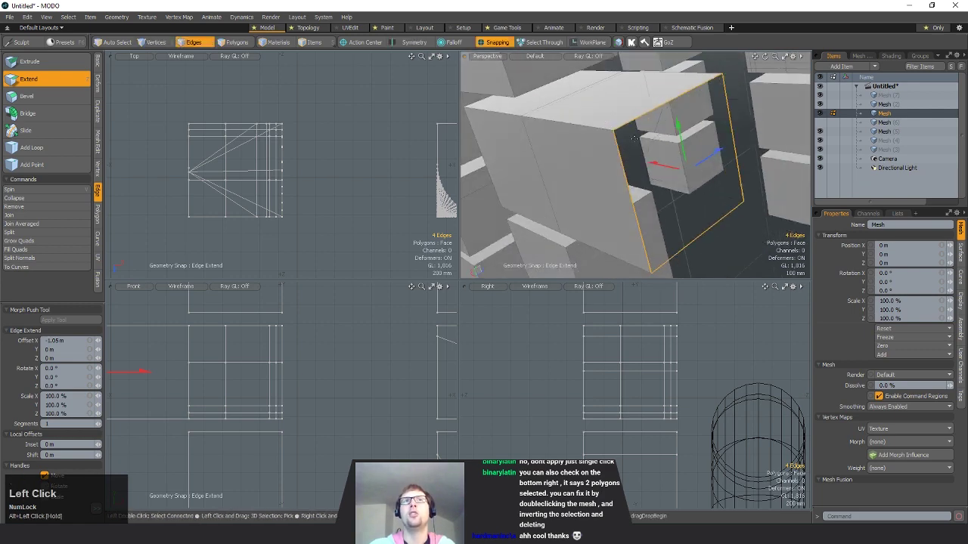
{"action": "left_click_drag", "start_coordinate": [649, 137], "coordinate": [680, 141], "text": "alt"}
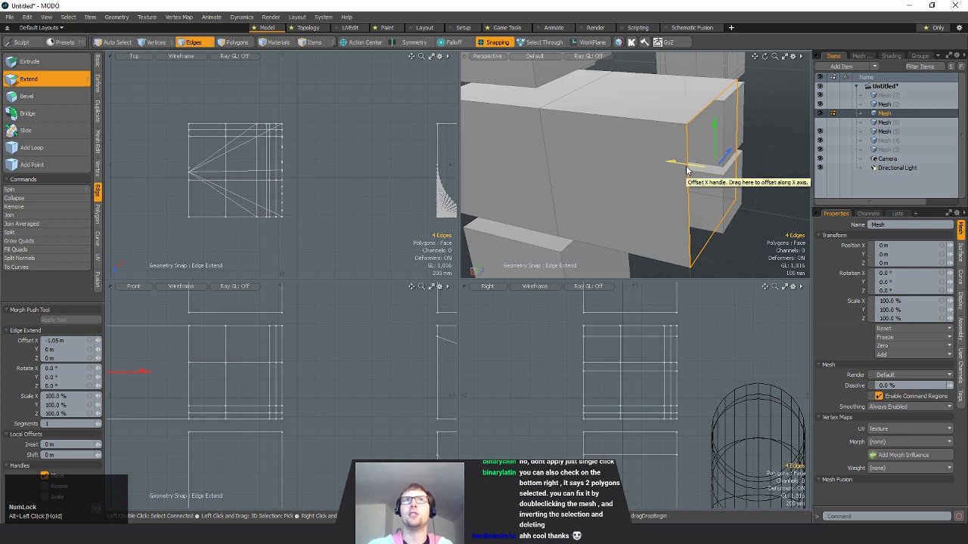
- Bevel the vertical corner edge at the extended cube's closed end by about 264 mm with a round level of 5
{"action": "key", "text": "space"}
{"action": "left_click_drag", "start_coordinate": [719, 182], "coordinate": [614, 176], "text": "alt"}
{"action": "left_click", "coordinate": [601, 182]}
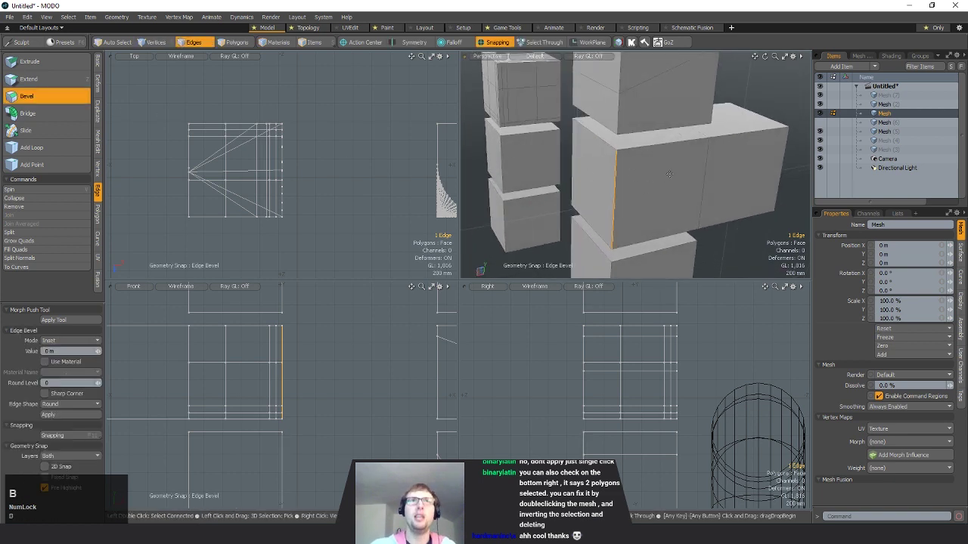
{"action": "key", "text": "b"}
{"action": "left_click_drag", "start_coordinate": [599, 186], "coordinate": [582, 205]}
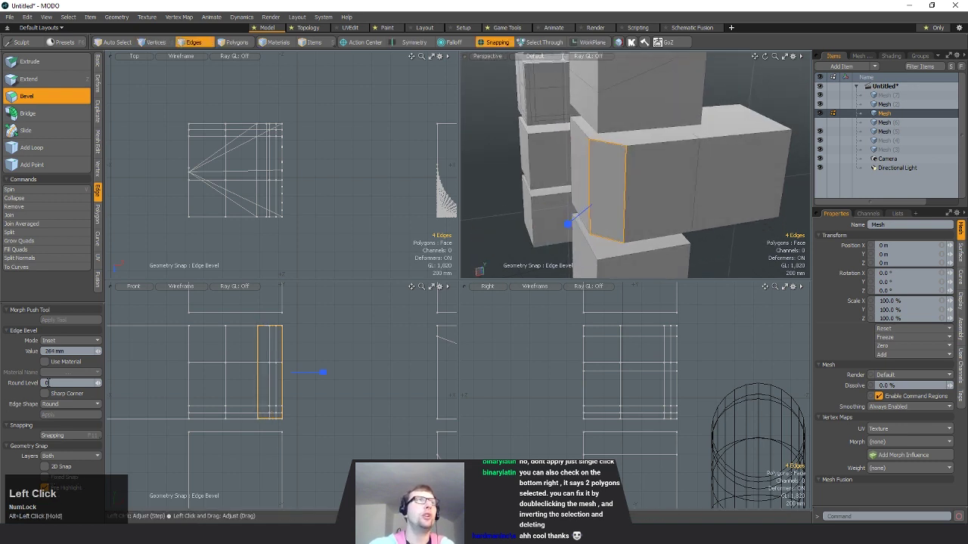
{"action": "type", "text": "5"}
{"action": "key", "text": "Return"}
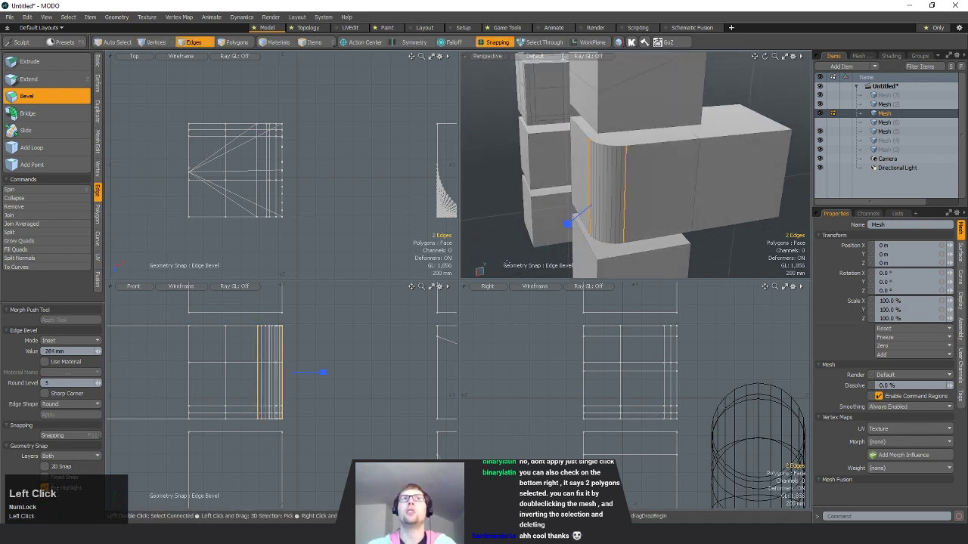
{"action": "left_click_drag", "start_coordinate": [504, 264], "coordinate": [583, 190], "text": "alt"}
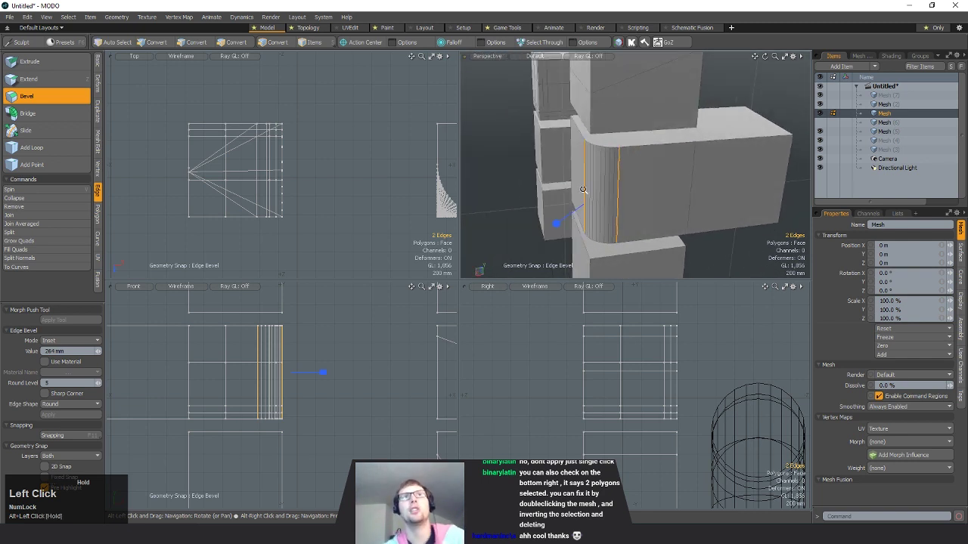
{"action": "key", "text": "space"}
- Select the whole extended cube and mirror it along X, leaving a gap between the two open ends
{"action": "left_click", "coordinate": [790, 105]}
{"action": "left_click_drag", "start_coordinate": [787, 107], "coordinate": [673, 170], "text": "alt"}
{"action": "scroll", "coordinate": [627, 222], "scroll_direction": "down", "scroll_amount": 4}
{"action": "key", "text": "space"}
{"action": "left_click", "coordinate": [677, 165]}
{"action": "key", "text": "space"}
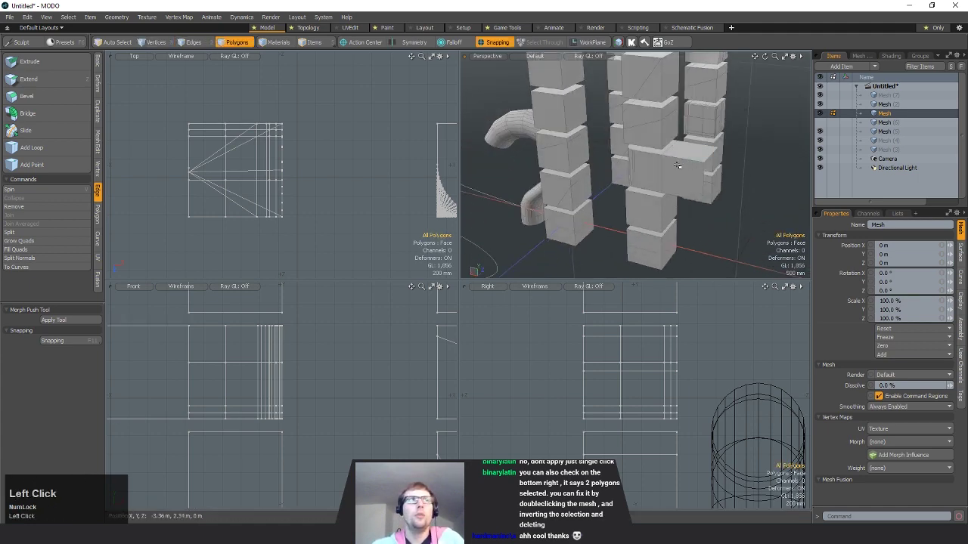
{"action": "double_click", "coordinate": [678, 164]}
{"action": "key", "text": "shift+a"}
{"action": "left_click_drag", "start_coordinate": [291, 175], "coordinate": [194, 175], "text": "ctrl+alt"}
{"action": "left_click_drag", "start_coordinate": [195, 175], "coordinate": [291, 186], "text": "alt+shift"}
{"action": "key", "text": "shift+v"}
{"action": "left_click", "coordinate": [270, 181]}
{"action": "key", "text": "space"}
{"action": "left_click", "coordinate": [291, 185]}
- Select the open border edge loops of both the extended cube and its mirrored copy
{"action": "left_click_drag", "start_coordinate": [633, 215], "coordinate": [682, 201], "text": "alt"}
{"action": "key", "text": "space"}
{"action": "key", "text": "space"}
{"action": "double_click", "coordinate": [666, 194]}
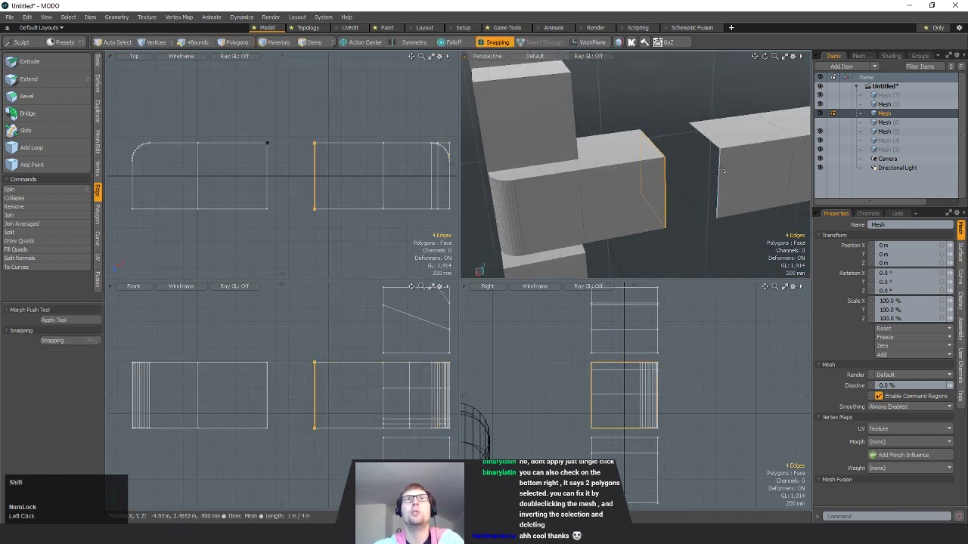
{"action": "double_click", "coordinate": [719, 168], "text": "shift"}
{"action": "left_click_drag", "start_coordinate": [719, 168], "coordinate": [702, 174], "text": "alt"}
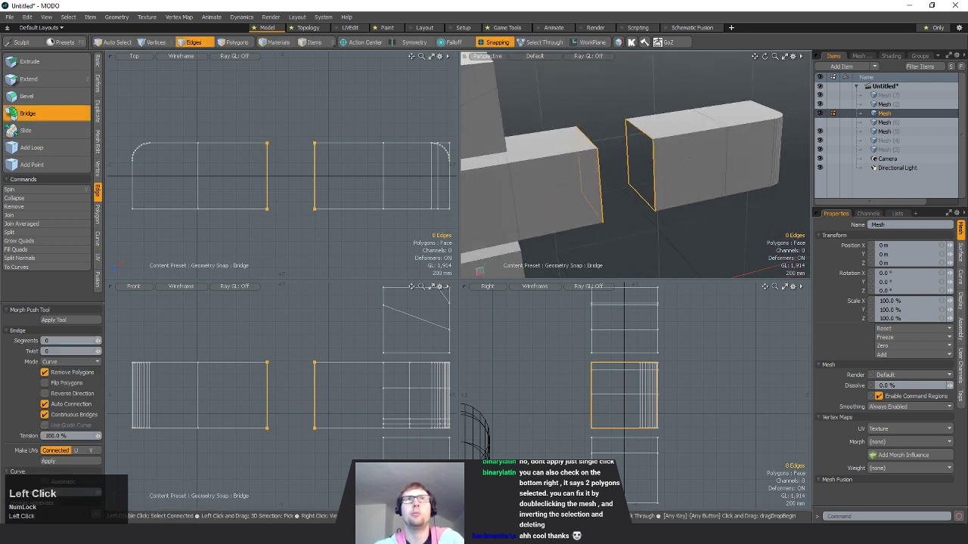
- Try bridging the two aligned open border loops with a straight bridge of 0 segments
{"action": "left_click", "coordinate": [727, 203]}
{"action": "mouse_move", "coordinate": [725, 203]}
{"action": "left_mouse_down", "text": "alt"}
{"action": "mouse_move", "coordinate": [794, 212]}
{"action": "mouse_move", "coordinate": [727, 202]}
{"action": "left_mouse_up", "text": "alt"}
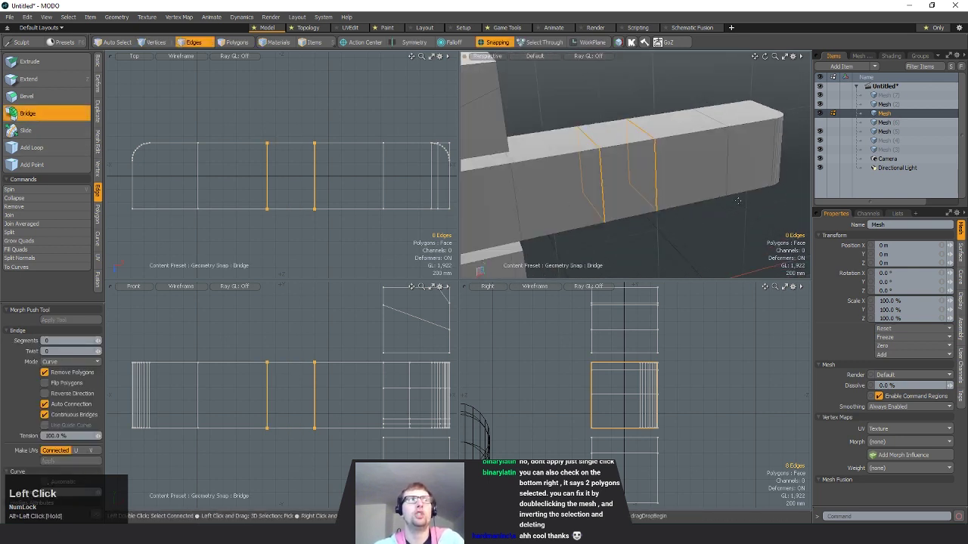
{"action": "key", "text": "ctrl+z"}
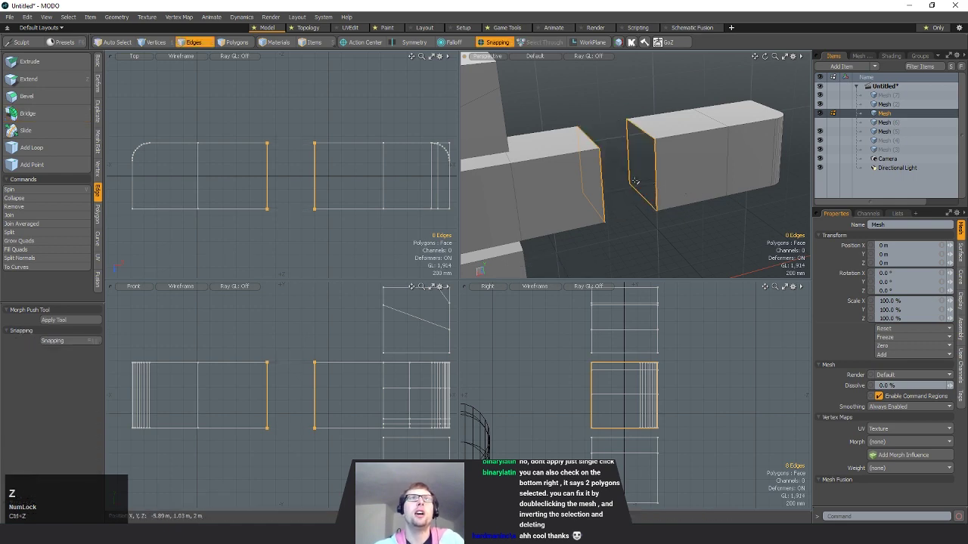
- Rotate the mirrored piece to point steeply downward and move it about -110 mm in X and -280 mm in Y
{"action": "key", "text": "space"}
{"action": "right_click_drag", "start_coordinate": [292, 353], "coordinate": [266, 503]}
{"action": "left_click_drag", "start_coordinate": [266, 503], "coordinate": [308, 478], "text": "alt+shift"}
{"action": "key", "text": "e"}
{"action": "left_click", "coordinate": [326, 386]}
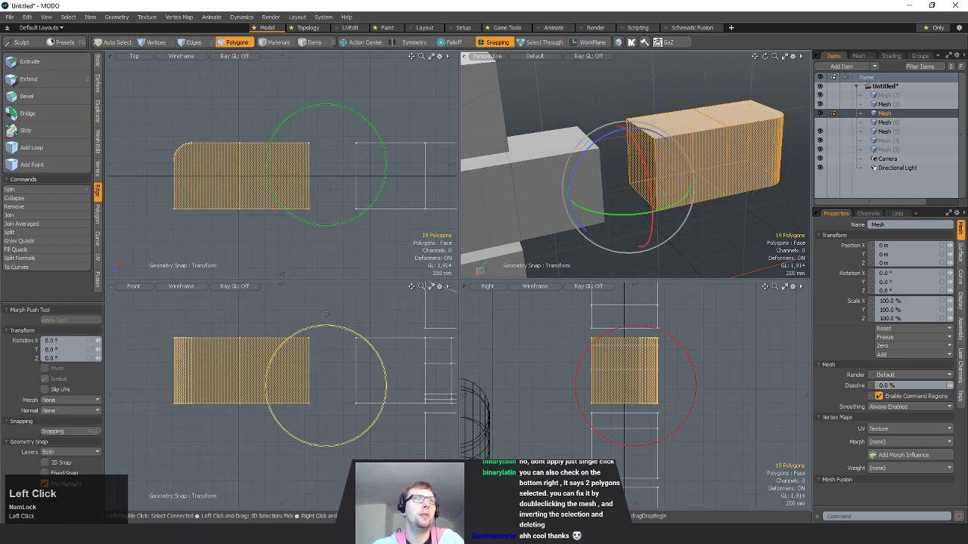
{"action": "left_click_drag", "start_coordinate": [304, 330], "coordinate": [201, 412], "text": "ctrl"}
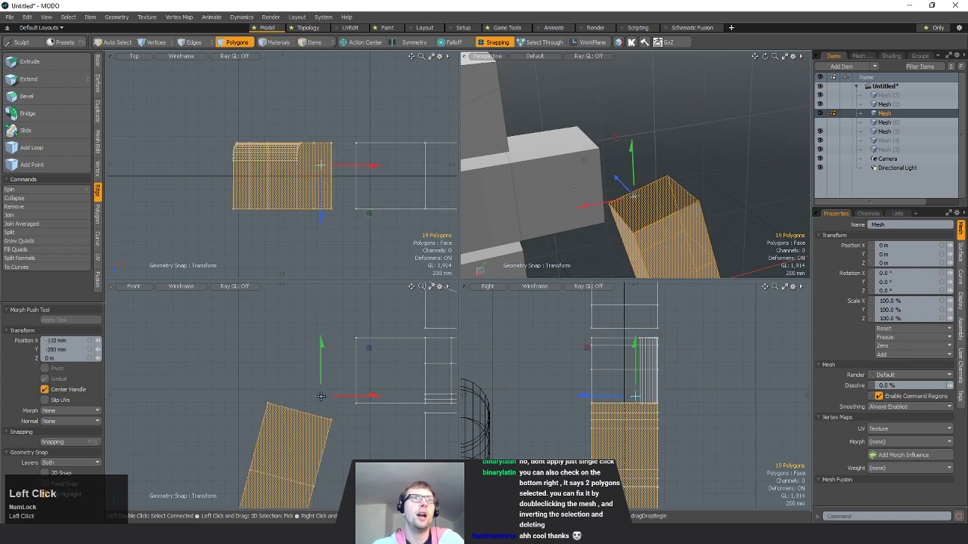
{"action": "key", "text": "space"}
{"action": "key", "text": "space"}
{"action": "key", "text": "space"}
{"action": "key", "text": "space"}
{"action": "key", "text": "space"}
{"action": "key", "text": "space"}
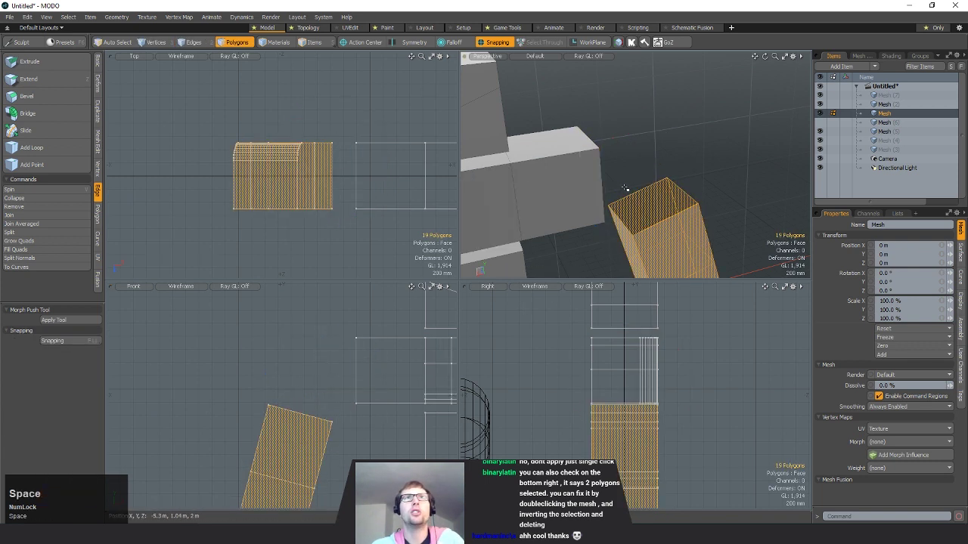
- Bridge the open borders of the horizontal and rotated pieces with 5 segments
{"action": "left_click", "coordinate": [28, 114]}
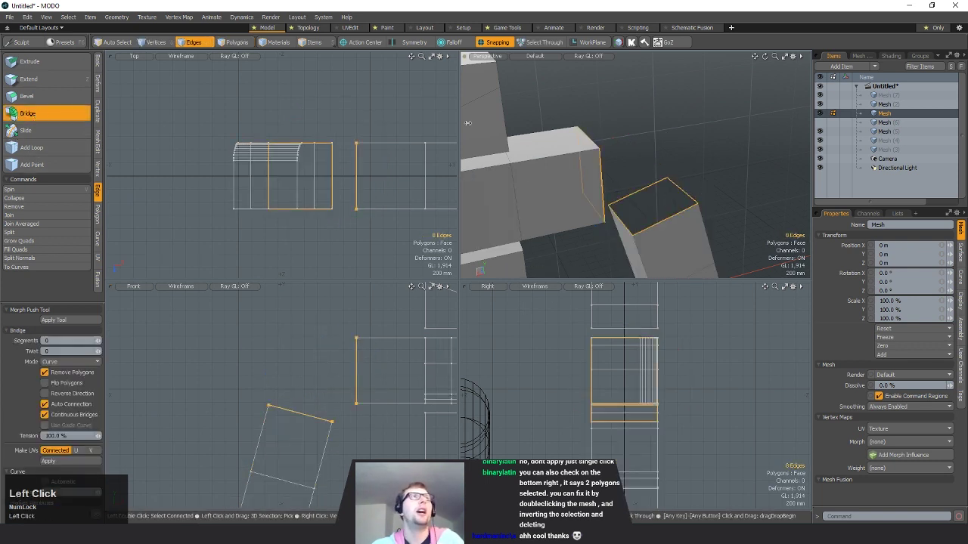
{"action": "left_click_drag", "start_coordinate": [589, 189], "coordinate": [643, 167], "text": "alt"}
{"action": "left_click_drag", "start_coordinate": [339, 411], "coordinate": [296, 406], "text": "ctrl+alt"}
{"action": "mouse_move", "coordinate": [296, 405]}
{"action": "left_mouse_down", "text": "alt+shift"}
{"action": "mouse_move", "coordinate": [311, 390]}
{"action": "mouse_move", "coordinate": [291, 402]}
{"action": "left_mouse_up", "text": "alt+shift"}
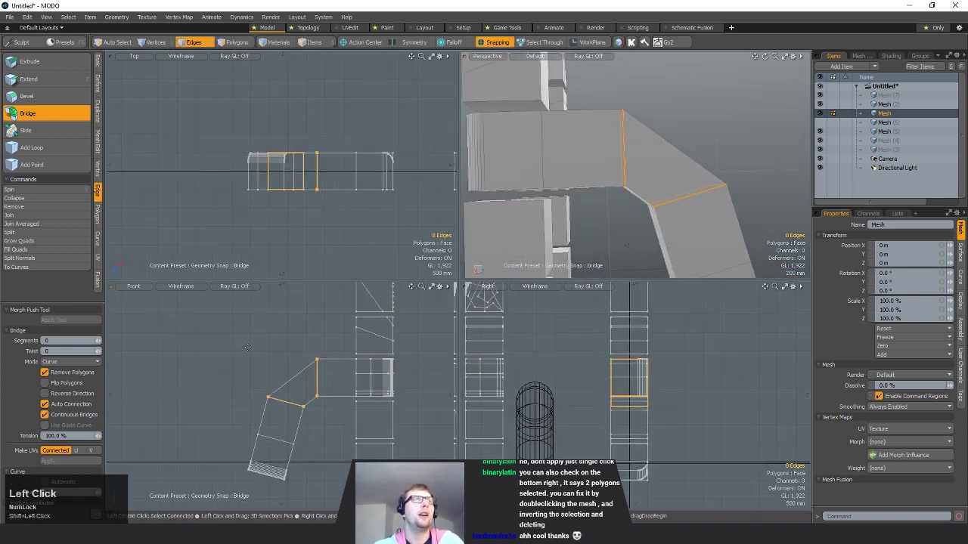
{"action": "left_click", "coordinate": [53, 341]}
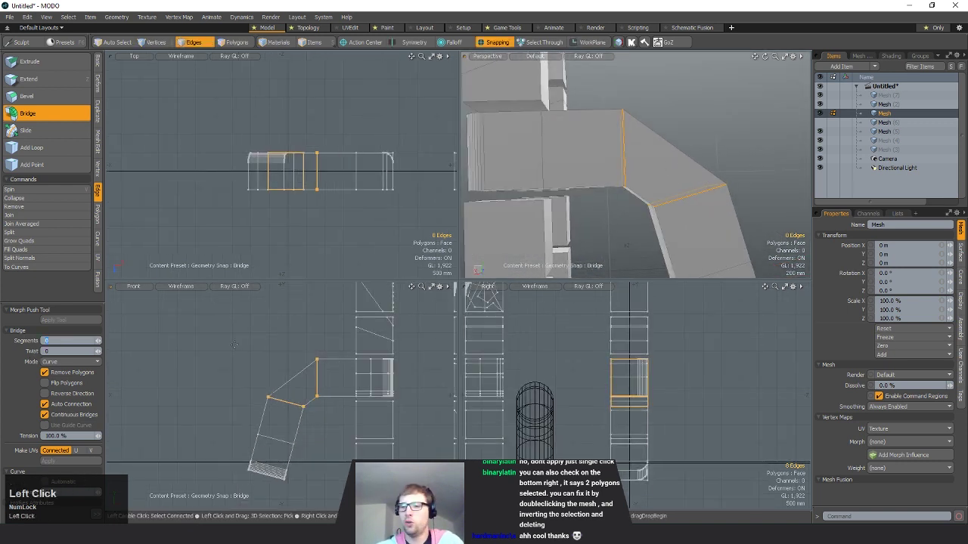
{"action": "type", "text": "5"}
{"action": "key", "text": "Return"}
{"action": "left_click_drag", "start_coordinate": [706, 139], "coordinate": [684, 164], "text": "alt"}
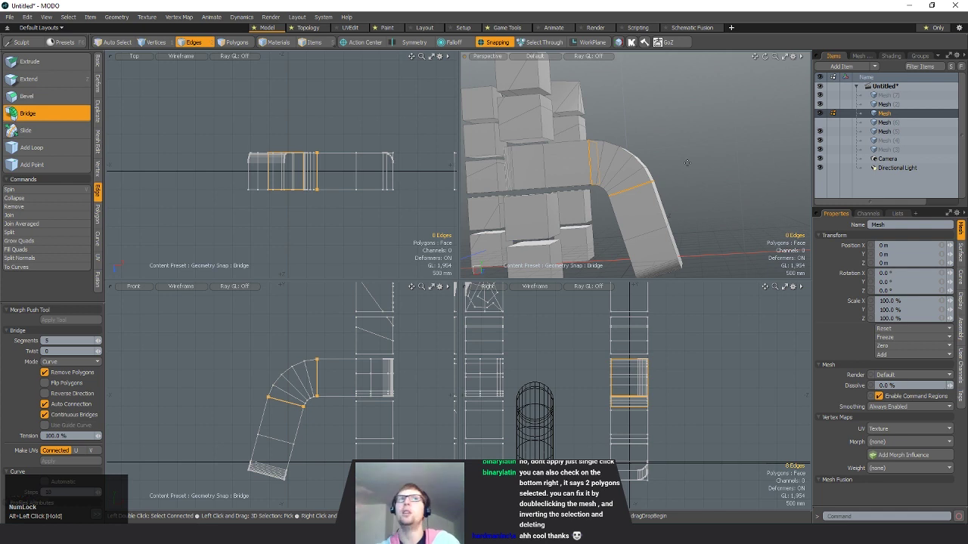
{"action": "left_click_drag", "start_coordinate": [687, 162], "coordinate": [668, 184], "text": "alt"}
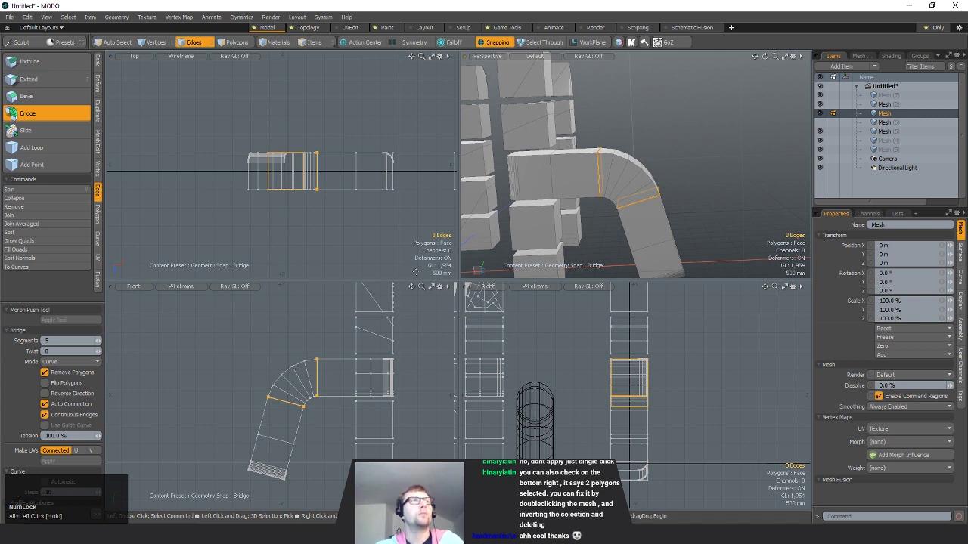
- Try the Smooth and Linear modes on the bridge and set the mode back to Curve
{"action": "left_click", "coordinate": [69, 361]}
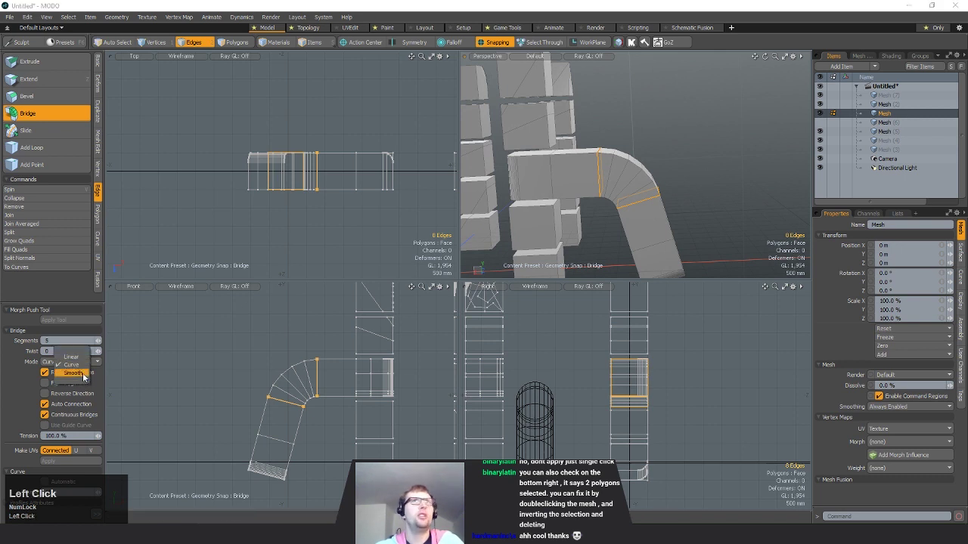
{"action": "left_click", "coordinate": [82, 373]}
{"action": "left_click", "coordinate": [68, 365]}
{"action": "left_click", "coordinate": [70, 346]}
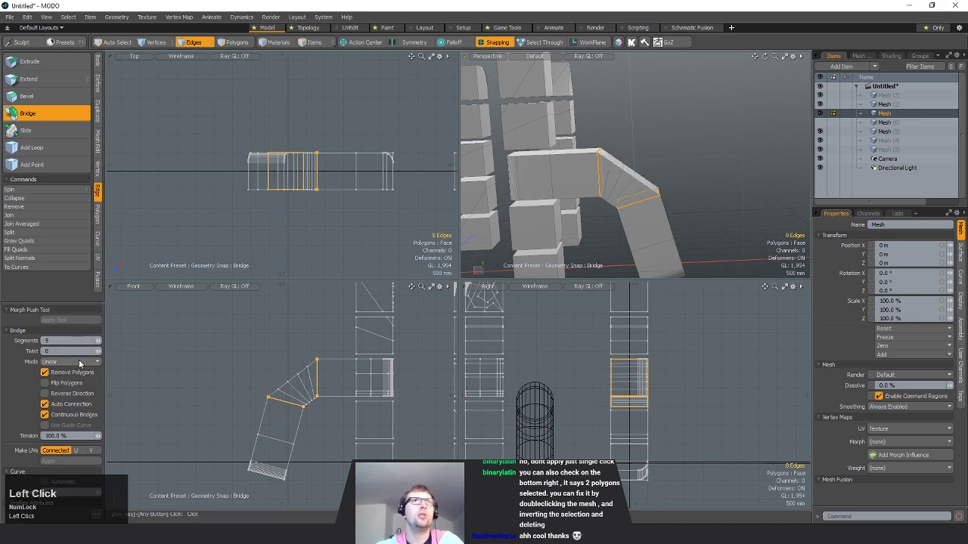
{"action": "left_click_drag", "start_coordinate": [627, 189], "coordinate": [662, 184], "text": "alt"}
{"action": "left_click", "coordinate": [70, 361]}
{"action": "left_click", "coordinate": [68, 372]}
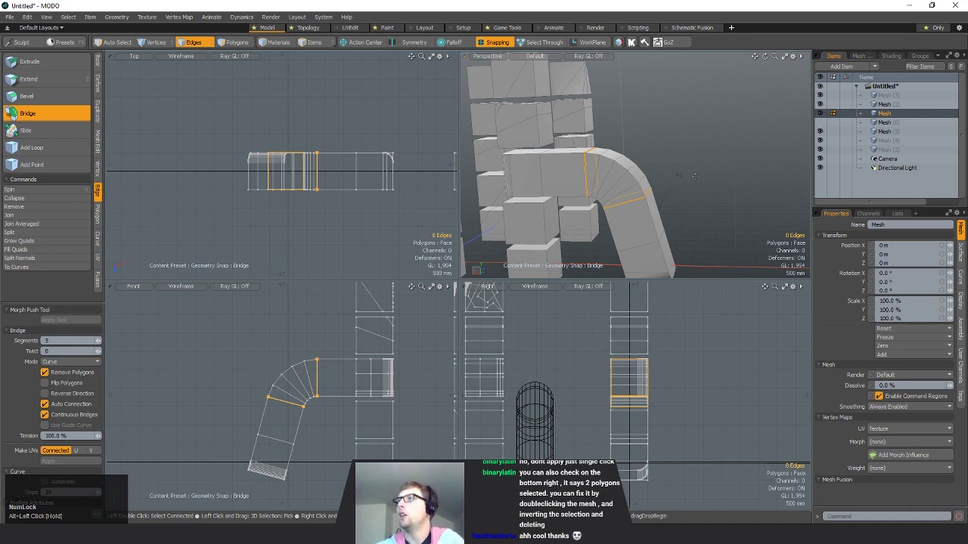
- Slide the middle edge loop of the angled leg slightly up toward the bend
{"action": "key", "text": "space"}
{"action": "left_click", "coordinate": [684, 182]}
{"action": "left_click_drag", "start_coordinate": [684, 181], "coordinate": [730, 198], "text": "alt"}
{"action": "double_click", "coordinate": [639, 219]}
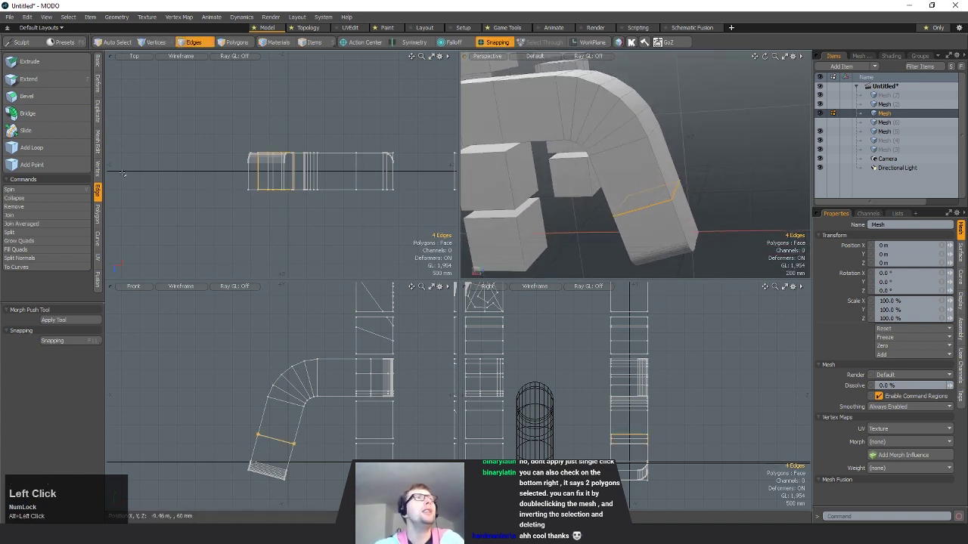
{"action": "left_click", "coordinate": [37, 129]}
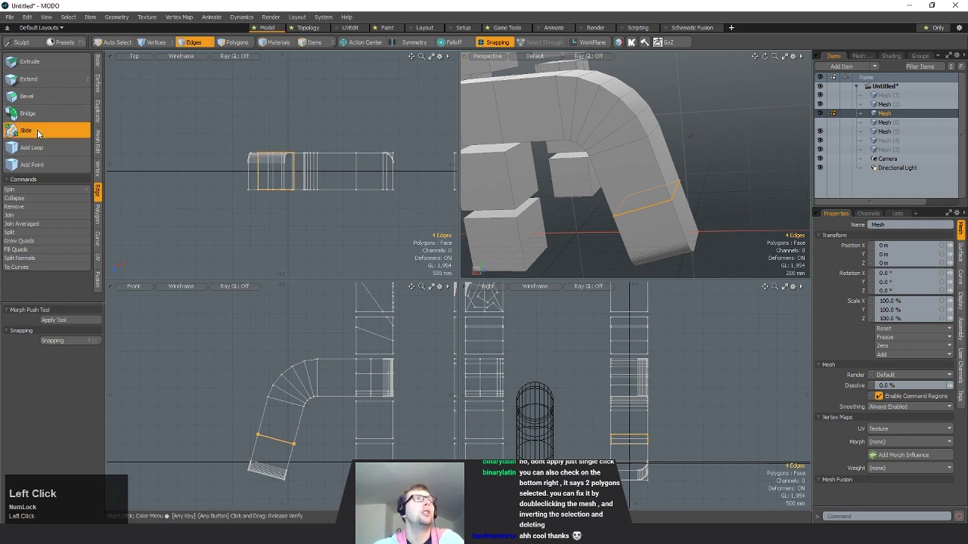
{"action": "left_click_drag", "start_coordinate": [666, 204], "coordinate": [717, 206]}
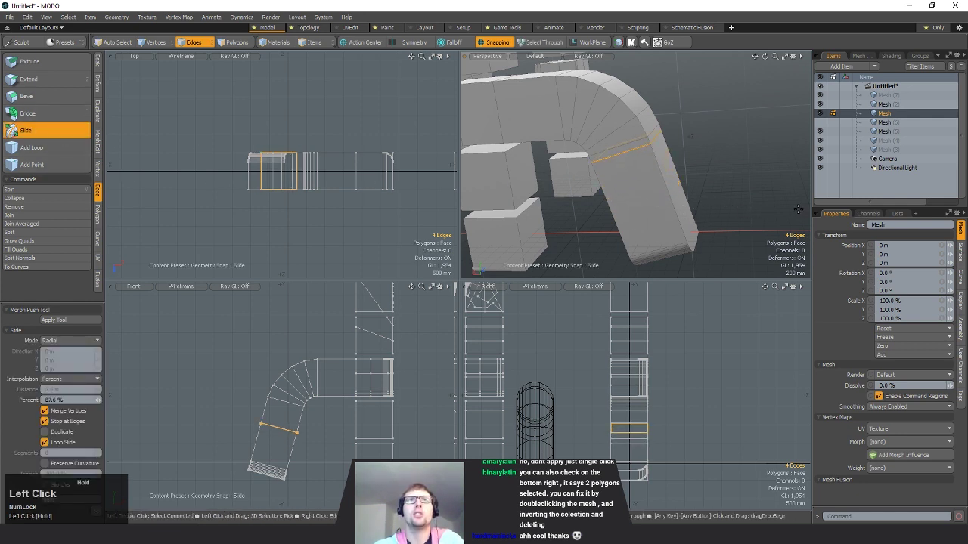
{"action": "left_click_drag", "start_coordinate": [798, 209], "coordinate": [673, 186]}
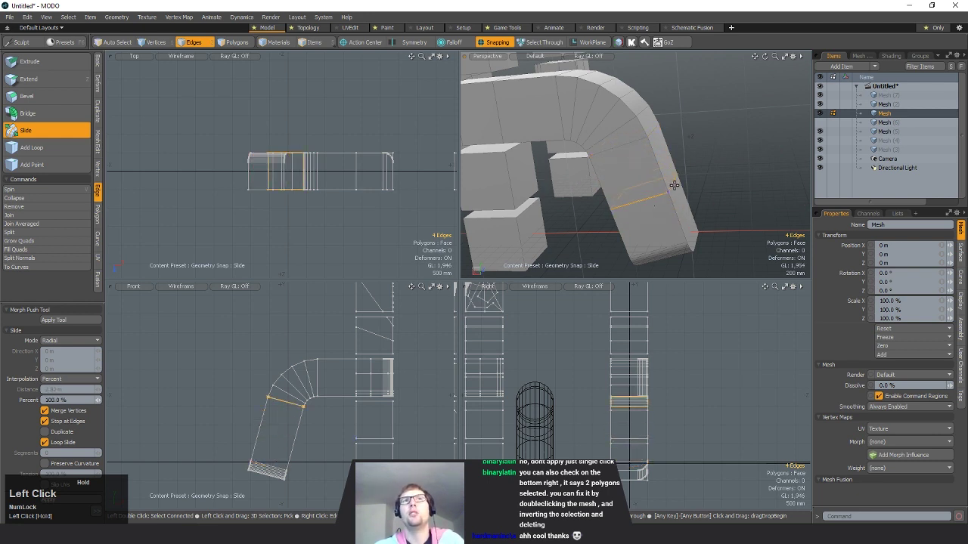
{"action": "left_click_drag", "start_coordinate": [599, 169], "coordinate": [659, 195]}
{"action": "key", "text": "space"}
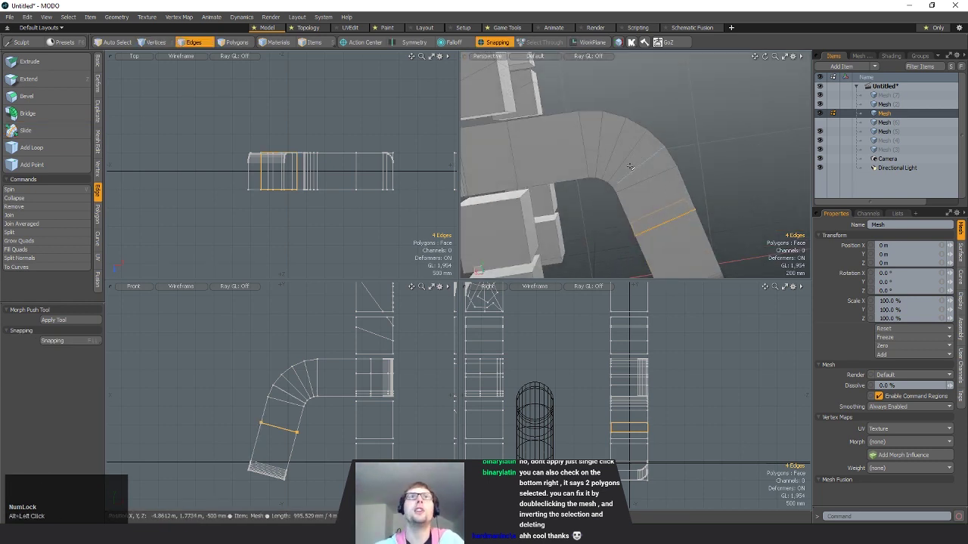
- Slide an edge loop along the curved bend with snapping turned off, and clear the edge selection
{"action": "double_click", "coordinate": [614, 146]}
{"action": "left_click", "coordinate": [25, 131]}
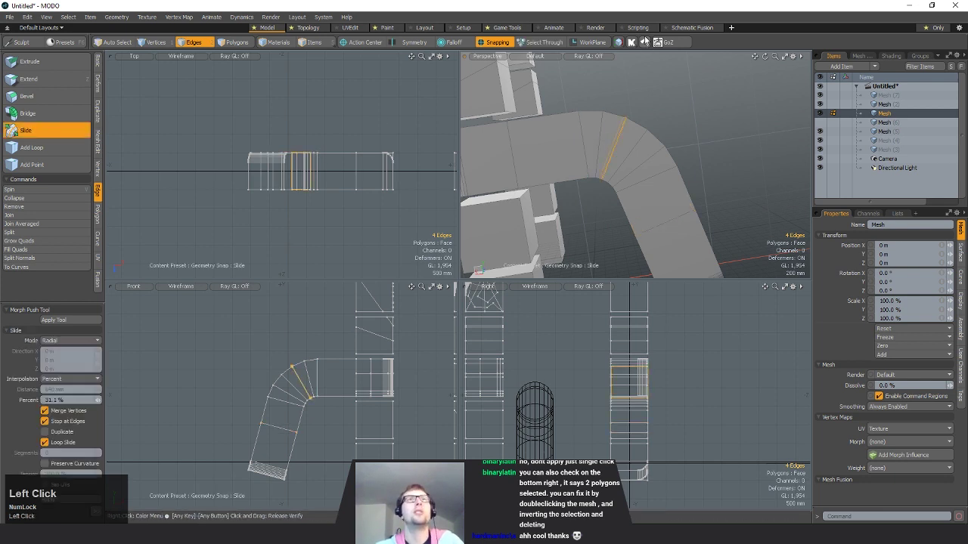
{"action": "left_click", "coordinate": [492, 42]}
{"action": "left_click_drag", "start_coordinate": [660, 132], "coordinate": [641, 131]}
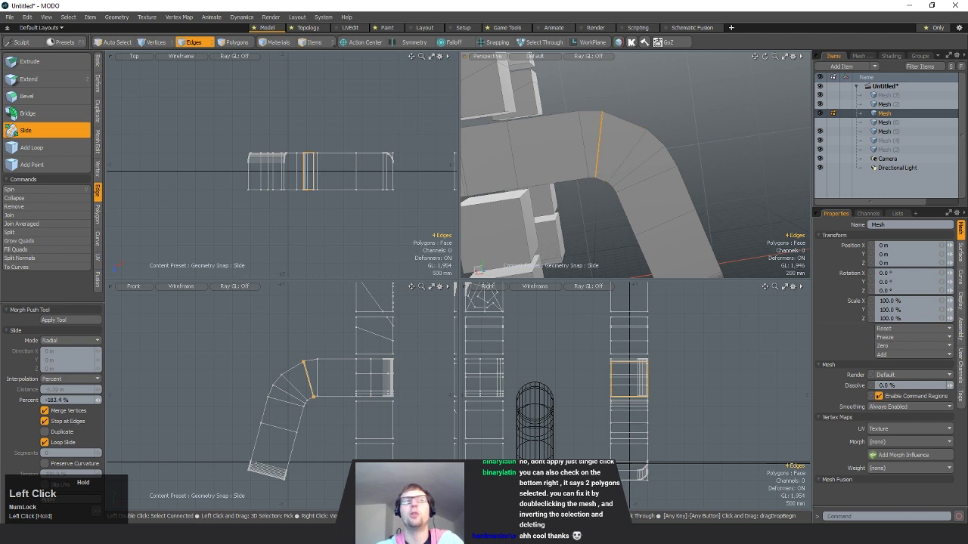
{"action": "left_click_drag", "start_coordinate": [623, 132], "coordinate": [686, 171]}
{"action": "key", "text": "q"}
{"action": "left_click", "coordinate": [694, 133]}
- Bevel one side polygon of the stack's top cube with a shift of about 370 mm and an inset of about 228 mm
{"action": "left_click", "coordinate": [98, 214]}
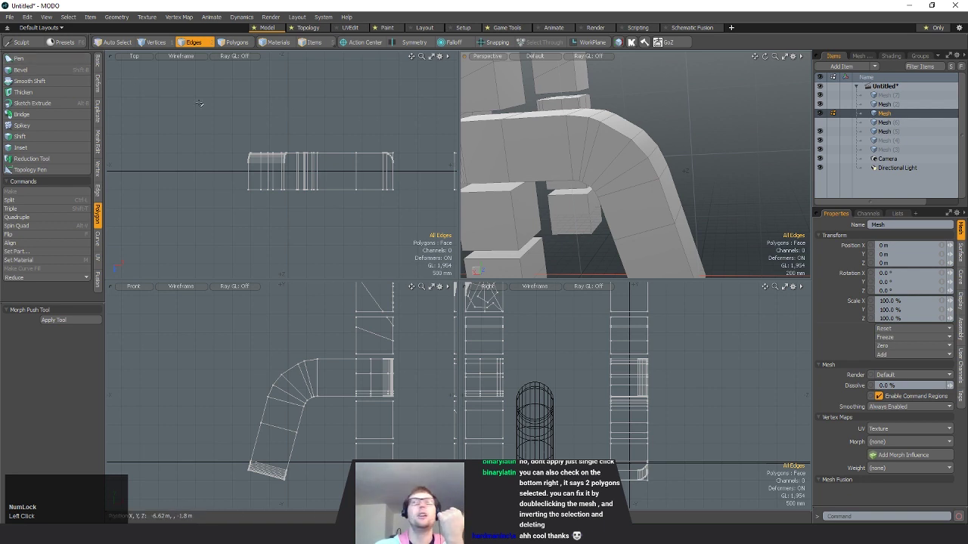
{"action": "key", "text": "space"}
{"action": "left_click", "coordinate": [666, 188]}
{"action": "left_click_drag", "start_coordinate": [666, 188], "coordinate": [627, 213], "text": "alt"}
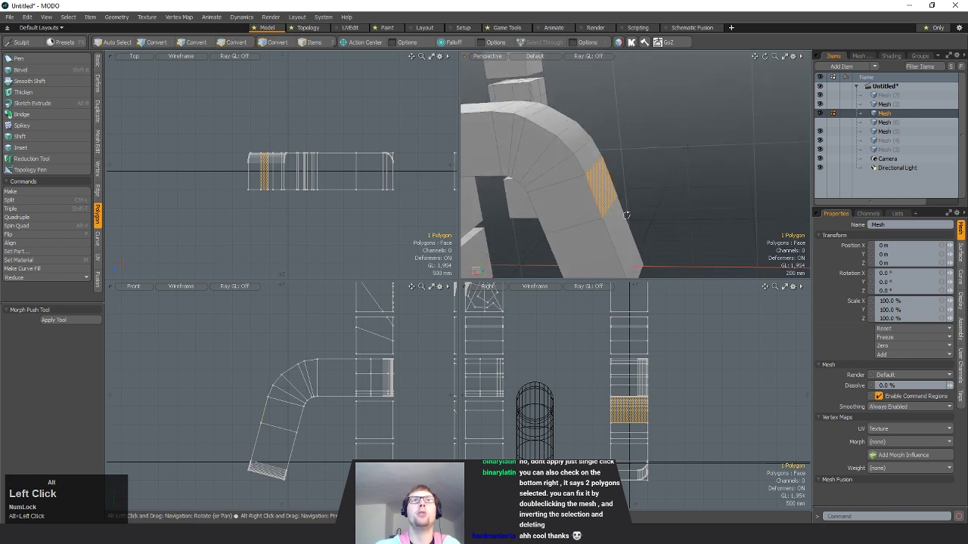
{"action": "left_click_drag", "start_coordinate": [572, 199], "coordinate": [529, 177], "text": "alt"}
{"action": "left_click", "coordinate": [579, 166]}
{"action": "left_click", "coordinate": [20, 70]}
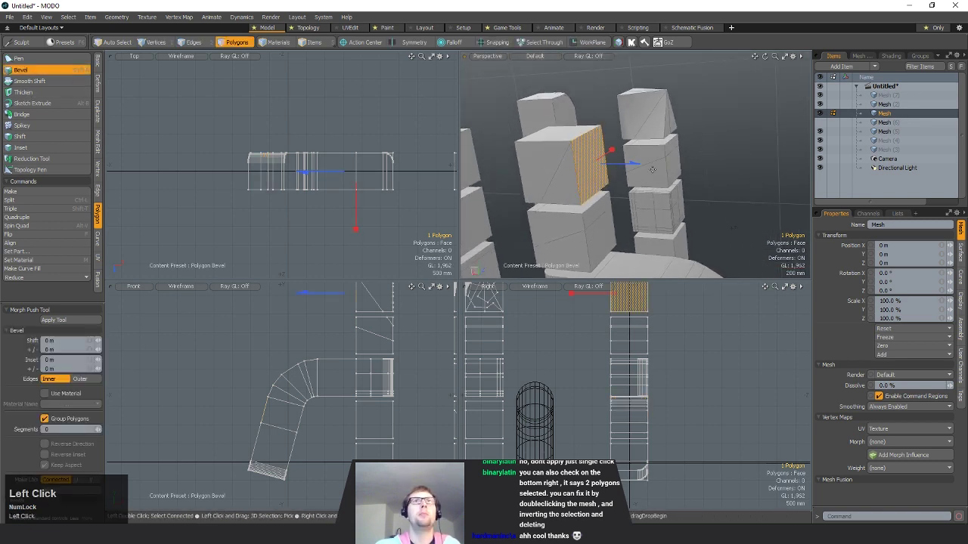
{"action": "left_click_drag", "start_coordinate": [630, 166], "coordinate": [649, 147]}
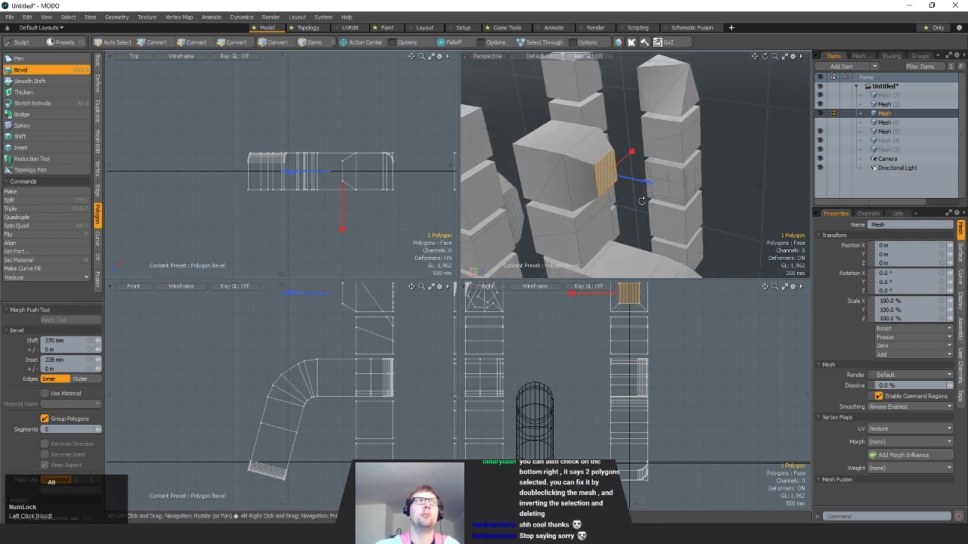
{"action": "left_click_drag", "start_coordinate": [634, 184], "coordinate": [678, 192], "text": "alt"}
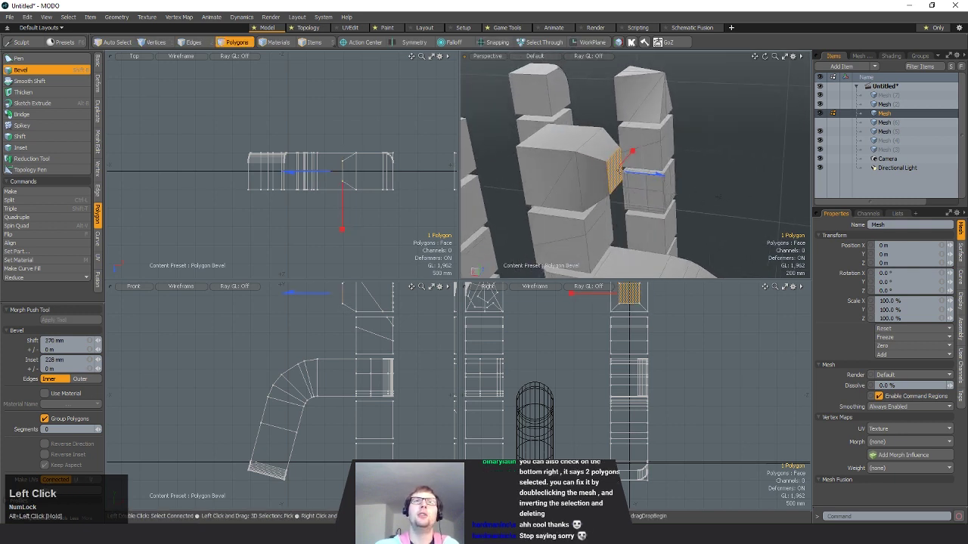
{"action": "key", "text": "space"}
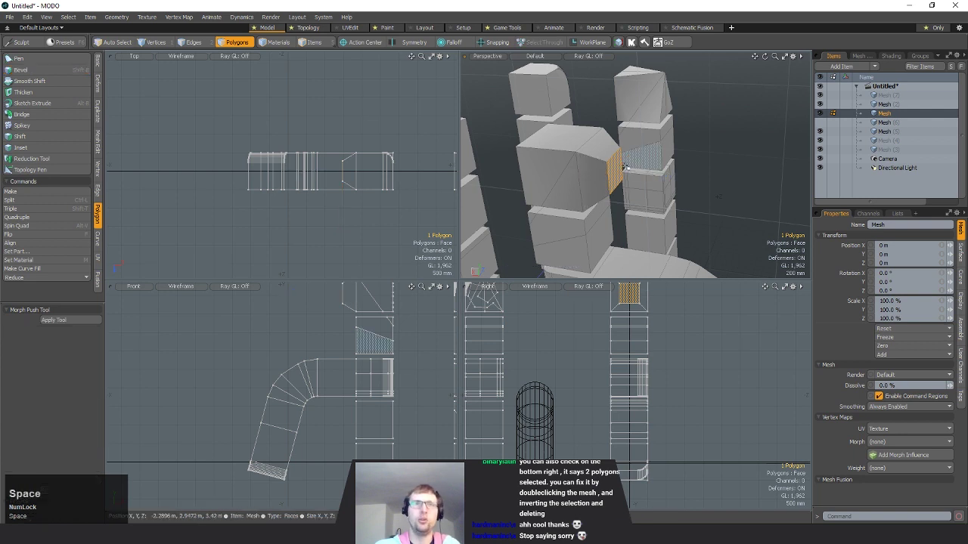
- Bevel the same polygon again, inward, with a shift of about -182 mm and an inset of about 180 mm
{"action": "key", "text": "b"}
{"action": "left_click", "coordinate": [619, 165]}
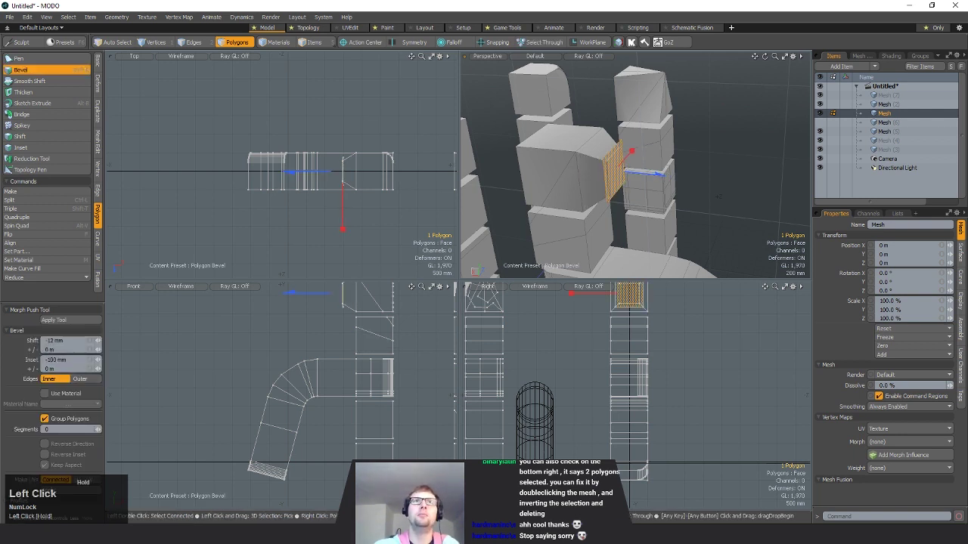
{"action": "mouse_move", "coordinate": [619, 165]}
{"action": "left_mouse_down"}
{"action": "mouse_move", "coordinate": [629, 169]}
{"action": "mouse_move", "coordinate": [578, 157]}
{"action": "mouse_move", "coordinate": [628, 157]}
{"action": "left_mouse_up"}
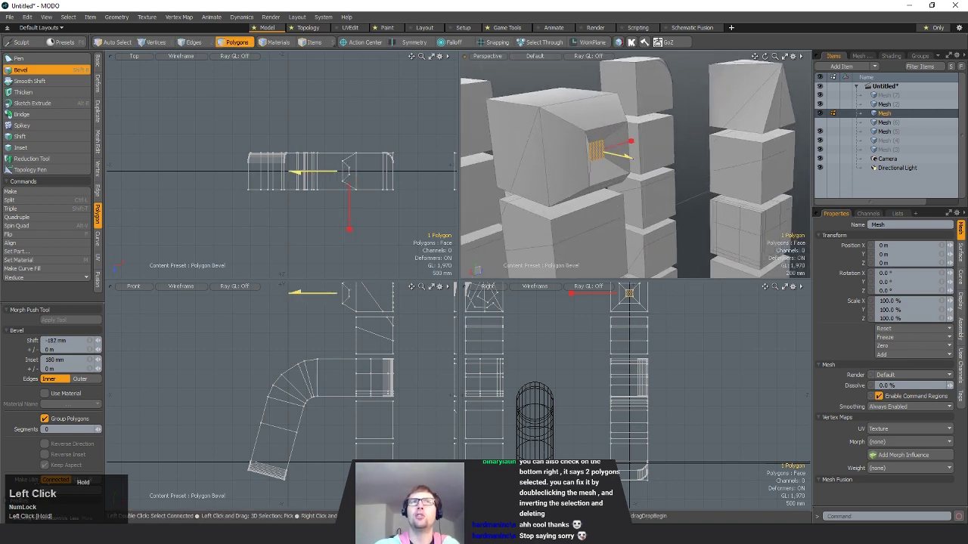
- Duplicate the whole angled leg mesh and move the copy sideways so the two legs stand parallel with a gap
{"action": "key", "text": "space"}
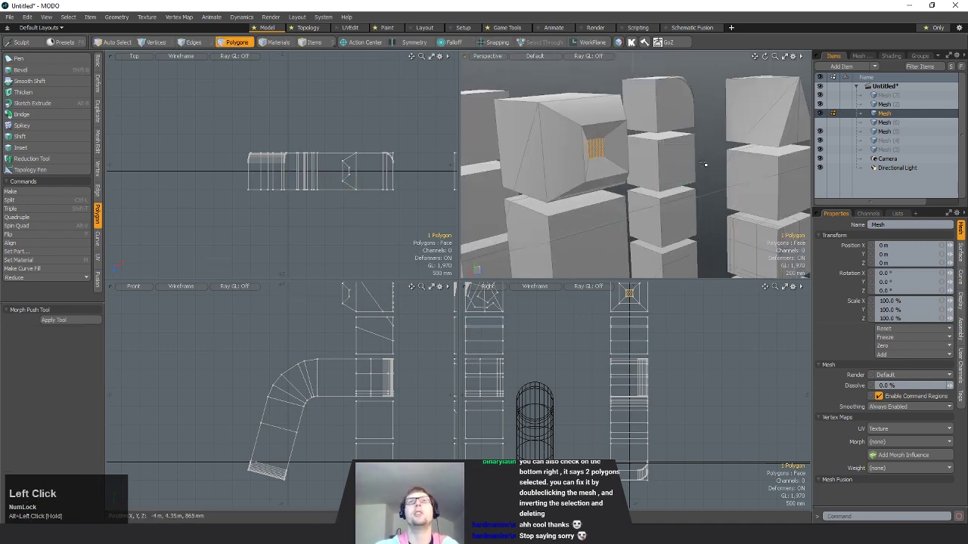
{"action": "left_click", "coordinate": [702, 173]}
{"action": "left_click_drag", "start_coordinate": [702, 173], "coordinate": [651, 212], "text": "alt"}
{"action": "key", "text": "3"}
{"action": "double_click", "coordinate": [658, 210]}
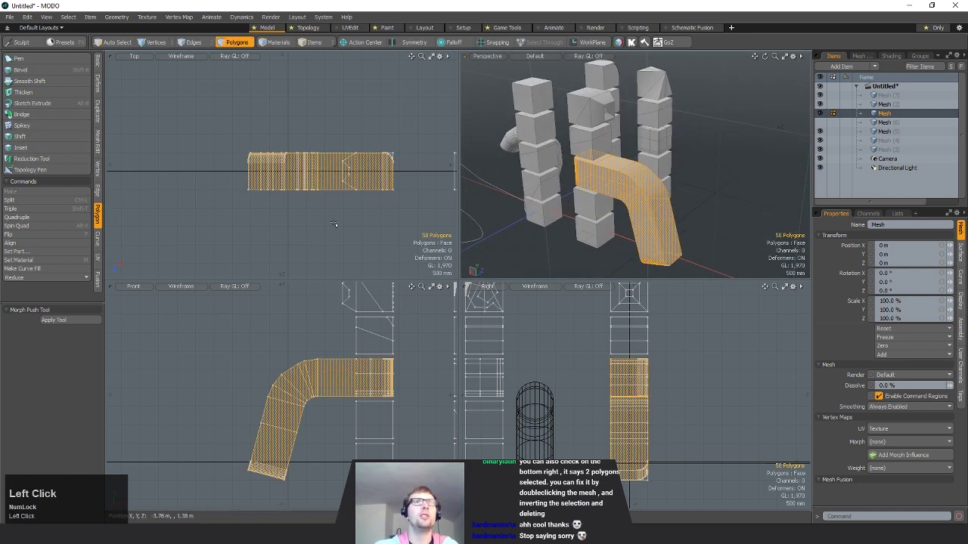
{"action": "key", "text": "w"}
{"action": "left_click_drag", "start_coordinate": [322, 227], "coordinate": [322, 152]}
{"action": "key", "text": "space"}
- Bridge the two facing side polygons just before the bends of the parallel legs, using 3 segments
{"action": "left_click", "coordinate": [613, 177]}
{"action": "left_click_drag", "start_coordinate": [613, 177], "coordinate": [546, 195], "text": "alt"}
{"action": "scroll", "coordinate": [547, 196], "scroll_direction": "up", "scroll_amount": 3}
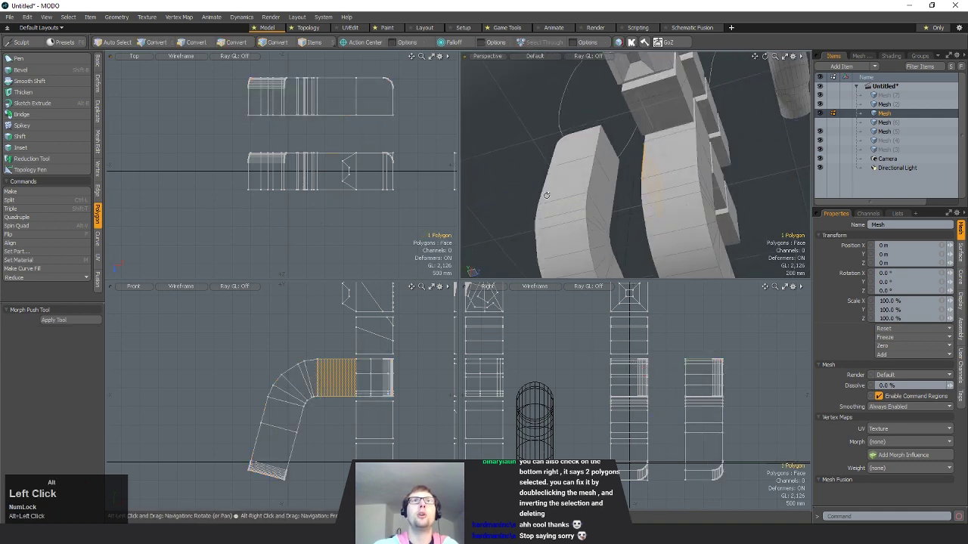
{"action": "left_click", "coordinate": [597, 191], "text": "shift"}
{"action": "left_click_drag", "start_coordinate": [634, 196], "coordinate": [715, 207], "text": "alt"}
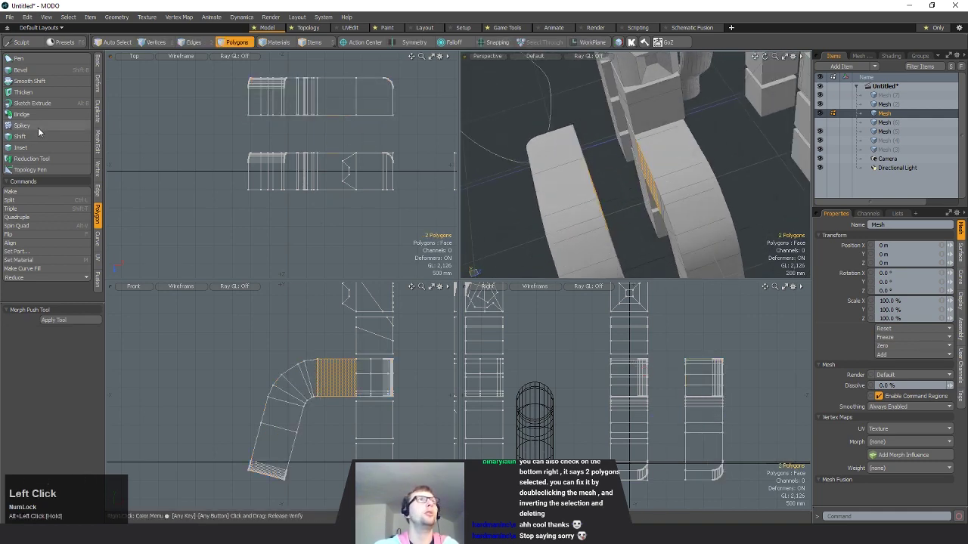
{"action": "left_click", "coordinate": [643, 199]}
{"action": "left_click_drag", "start_coordinate": [643, 199], "coordinate": [659, 221], "text": "alt"}
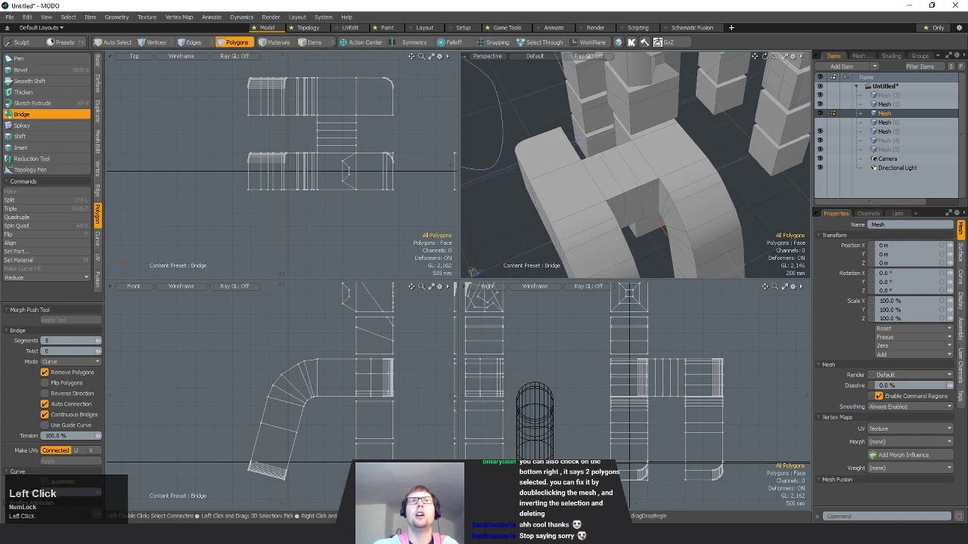
{"action": "mouse_move", "coordinate": [98, 341]}
{"action": "left_mouse_down"}
{"action": "mouse_move", "coordinate": [107, 341]}
{"action": "mouse_move", "coordinate": [98, 341]}
{"action": "left_mouse_up"}
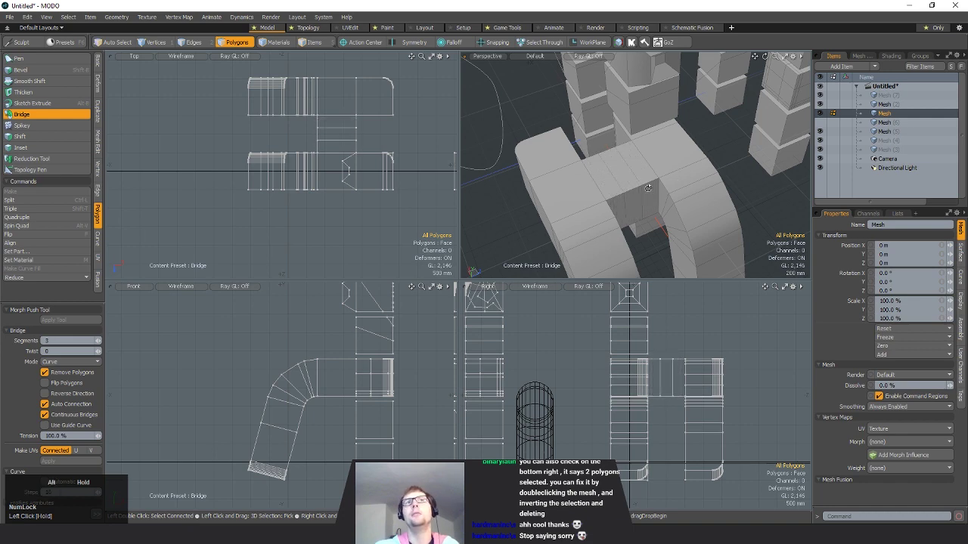
{"action": "left_click_drag", "start_coordinate": [648, 187], "coordinate": [639, 140], "text": "alt"}
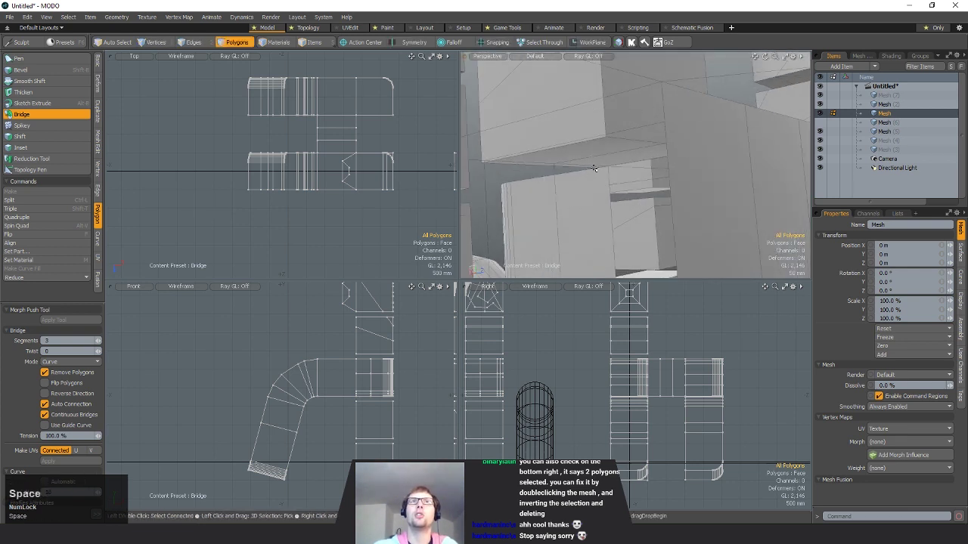
{"action": "key", "text": "space"}
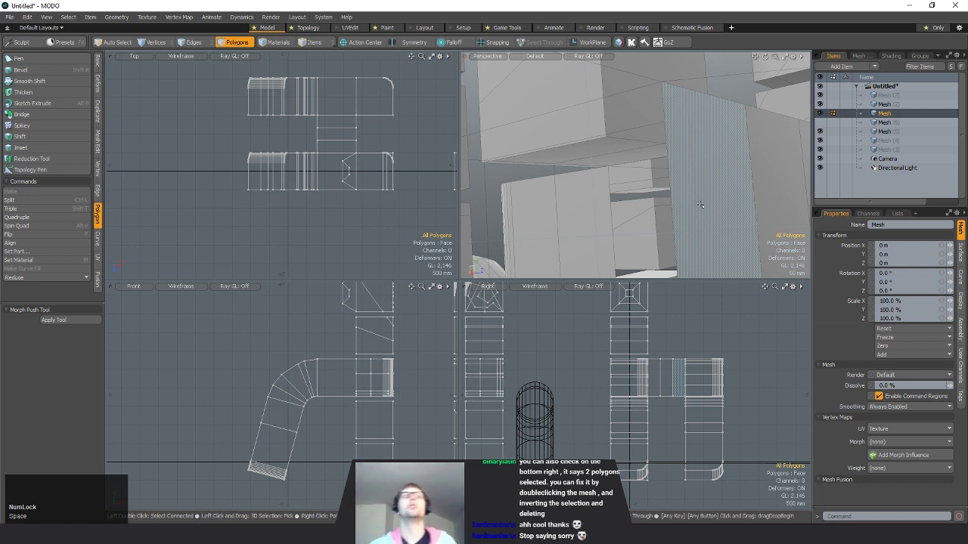
- Triple all polygons of the two bridged legs and clear the selection
{"action": "left_click_drag", "start_coordinate": [700, 205], "coordinate": [491, 239], "text": "ctrl+alt"}
{"action": "left_click_drag", "start_coordinate": [628, 224], "coordinate": [100, 134], "text": "alt"}
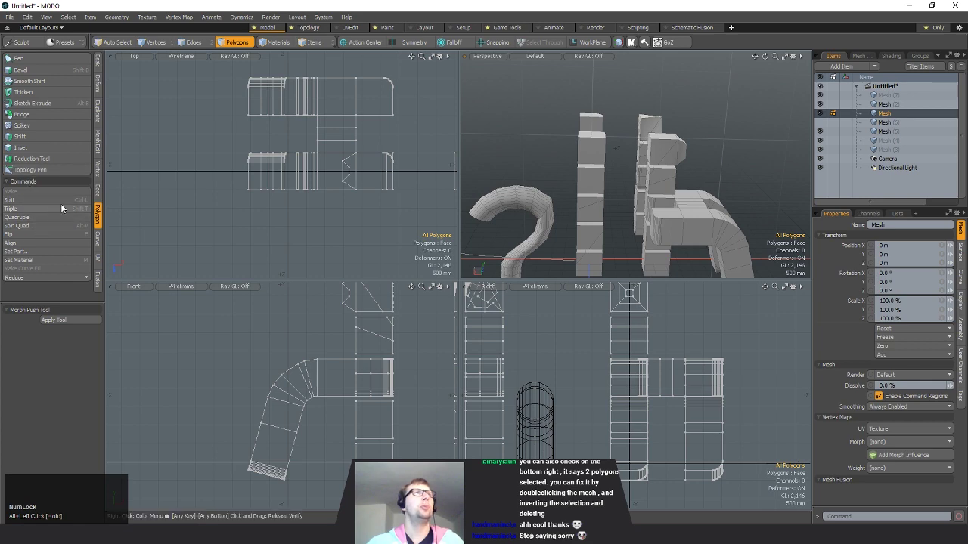
{"action": "left_click_drag", "start_coordinate": [574, 205], "coordinate": [525, 216], "text": "alt"}
{"action": "left_click", "coordinate": [594, 196]}
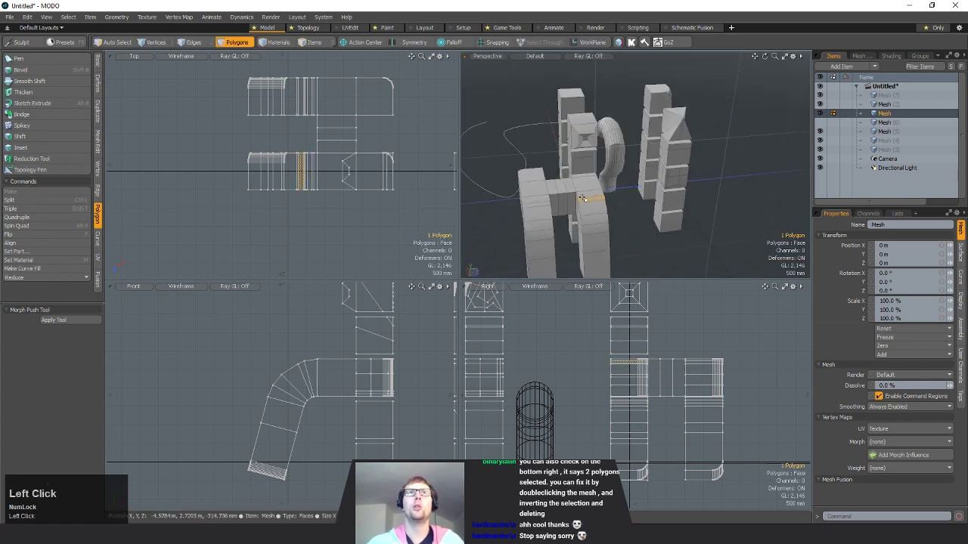
{"action": "left_click_drag", "start_coordinate": [597, 197], "coordinate": [740, 230], "text": "alt"}
{"action": "double_click", "coordinate": [586, 201]}
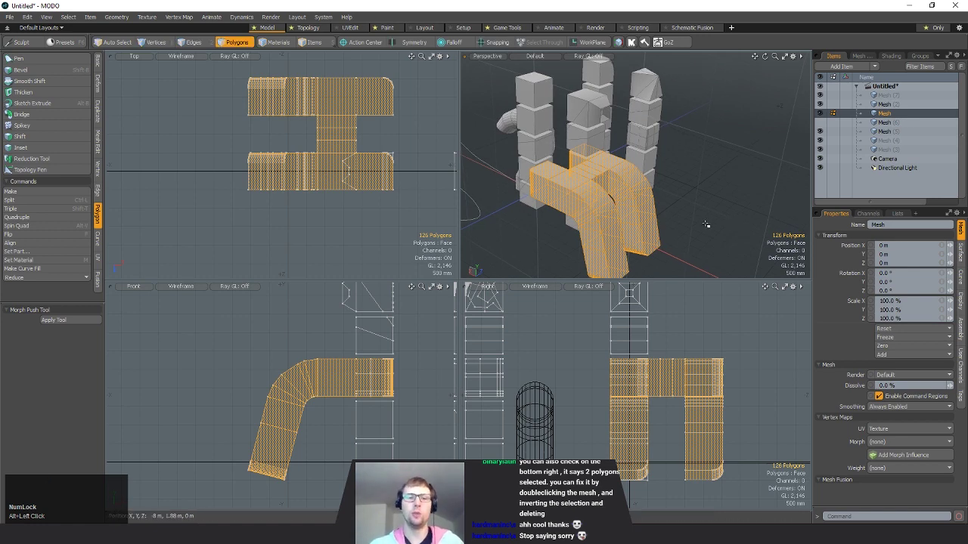
{"action": "key", "text": "shift+t"}
{"action": "left_click_drag", "start_coordinate": [577, 194], "coordinate": [661, 227], "text": "alt"}
{"action": "left_click", "coordinate": [717, 232]}
{"action": "left_click", "coordinate": [679, 196]}
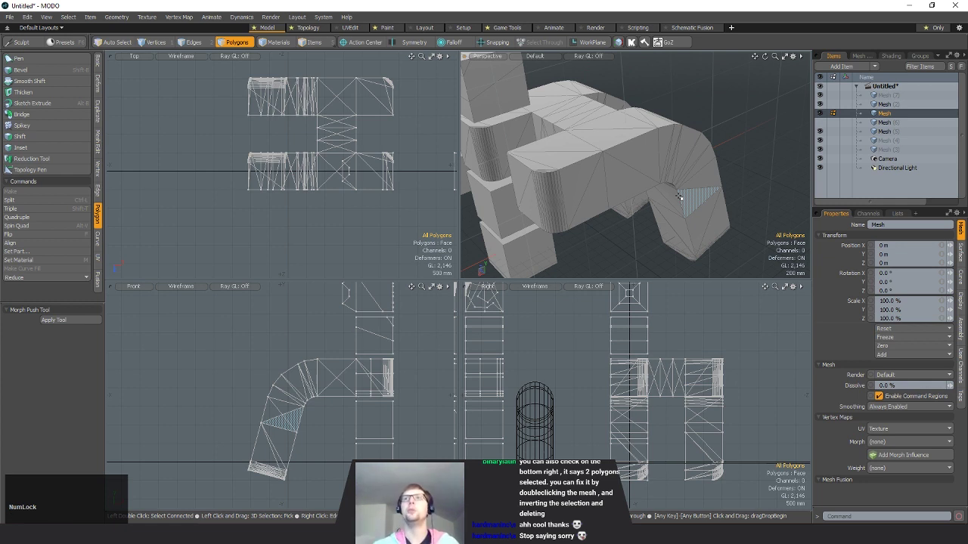
- Select the diagonal edge on the leg's outer side face before the bend and spin it repeatedly to change its direction
{"action": "left_click_drag", "start_coordinate": [679, 197], "coordinate": [590, 194], "text": "alt"}
{"action": "left_click", "coordinate": [584, 190]}
{"action": "key", "text": "space"}
{"action": "key", "text": "space"}
{"action": "left_click", "coordinate": [586, 188]}
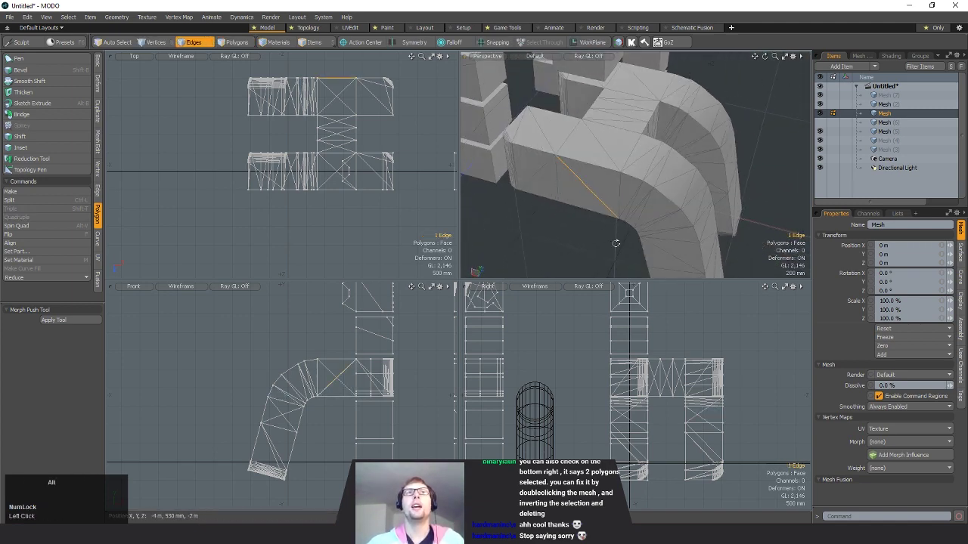
{"action": "left_click_drag", "start_coordinate": [615, 242], "coordinate": [633, 179], "text": "alt"}
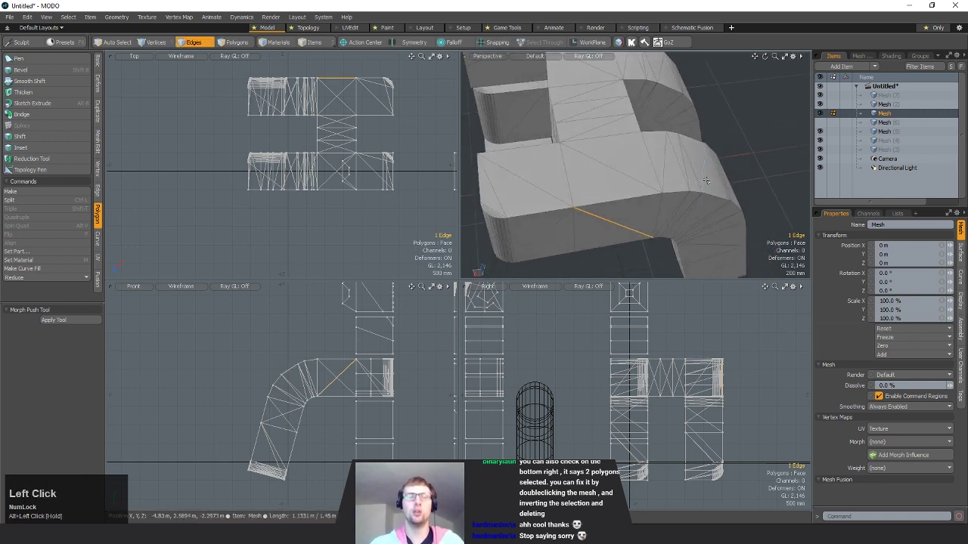
{"action": "key", "text": "v"}
{"action": "key", "text": "v"}
{"action": "key", "text": "v"}
{"action": "key", "text": "v"}
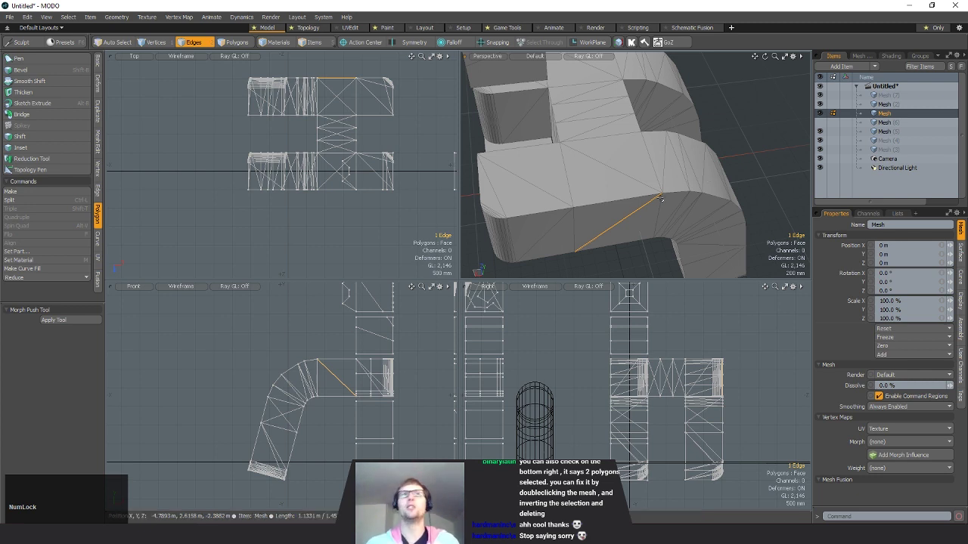
{"action": "key", "text": "v"}
{"action": "key", "text": "v"}
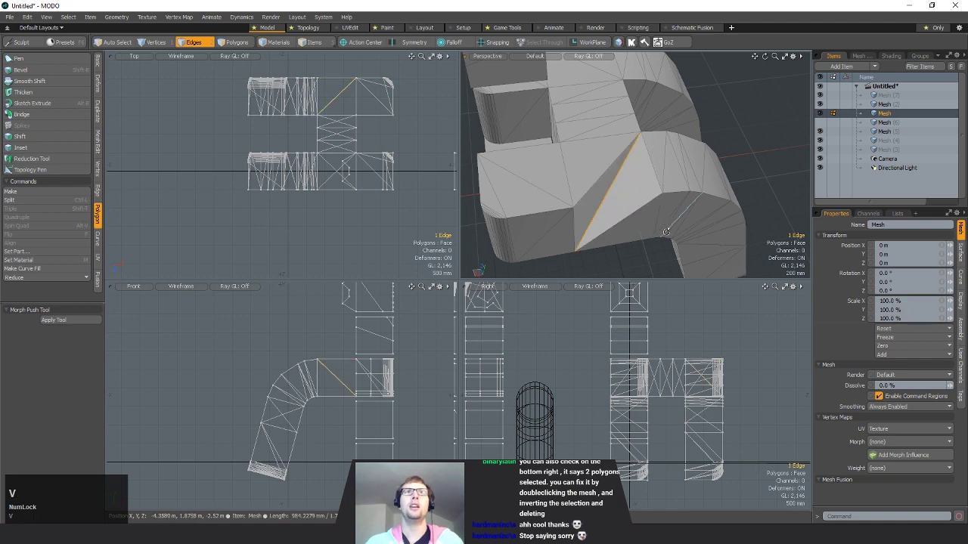
- Spin neighbouring edges where the leg's side and upper faces meet the start of the bend
{"action": "left_click_drag", "start_coordinate": [626, 202], "coordinate": [641, 176], "text": "alt"}
{"action": "left_click", "coordinate": [638, 171]}
{"action": "key", "text": "v"}
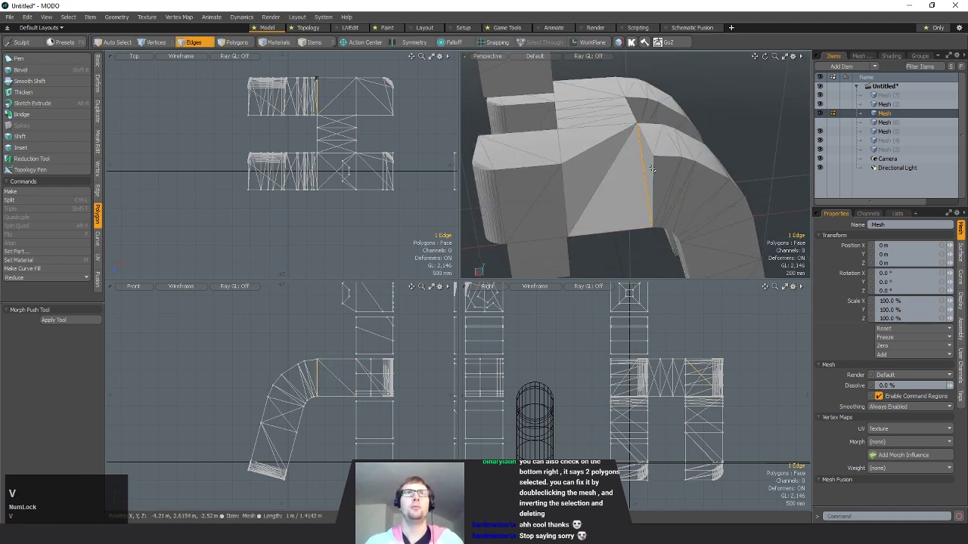
{"action": "key", "text": "v"}
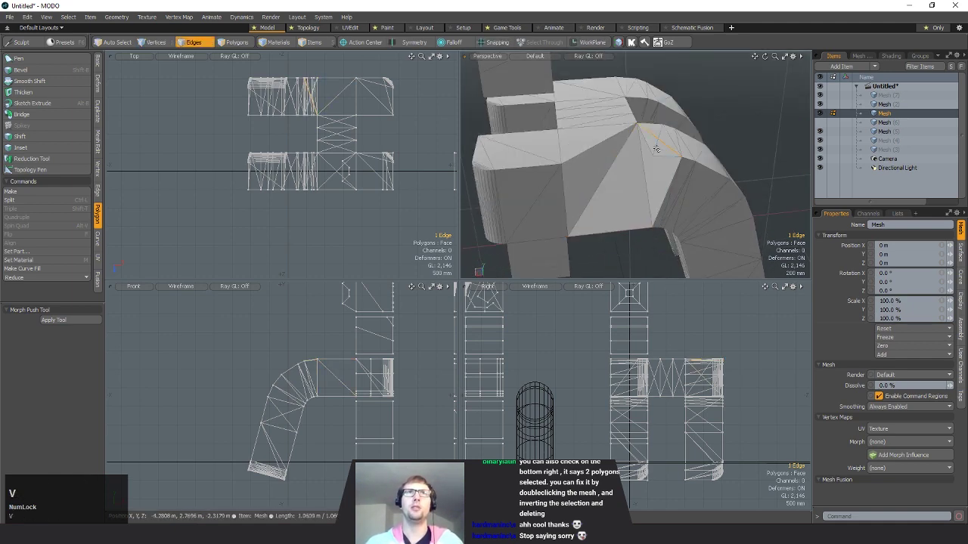
{"action": "left_click", "coordinate": [657, 150]}
{"action": "key", "text": "v"}
{"action": "left_click", "coordinate": [660, 154]}
{"action": "key", "text": "v"}
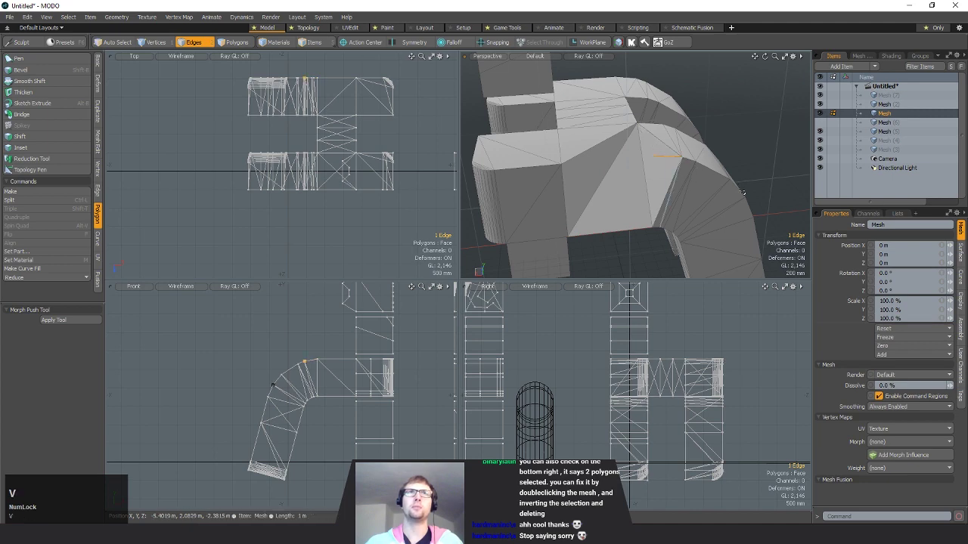
- Undo the last edge change on the leg and clear the edge selection
{"action": "left_click", "coordinate": [671, 149]}
{"action": "left_click_drag", "start_coordinate": [700, 174], "coordinate": [666, 189], "text": "alt"}
{"action": "key", "text": "ctrl+z"}
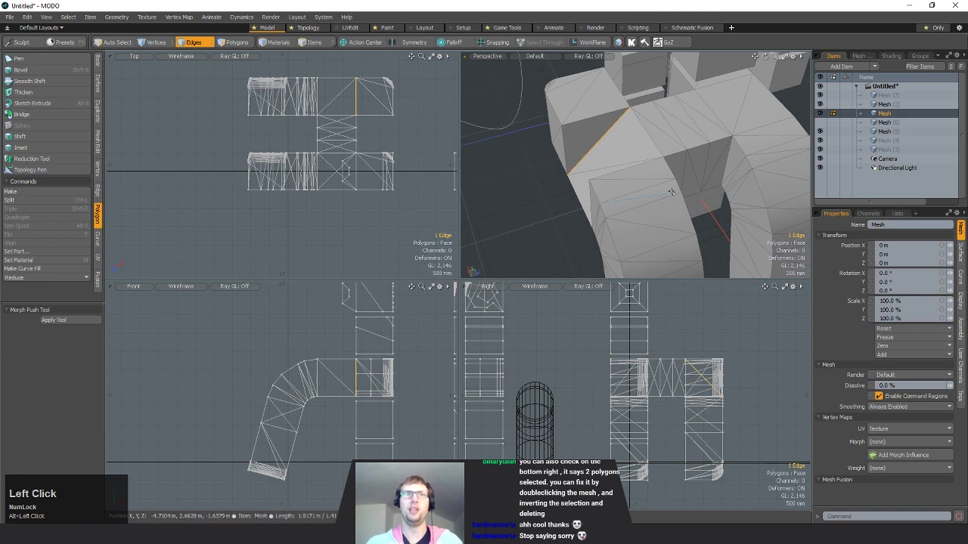
{"action": "left_click", "coordinate": [674, 223]}
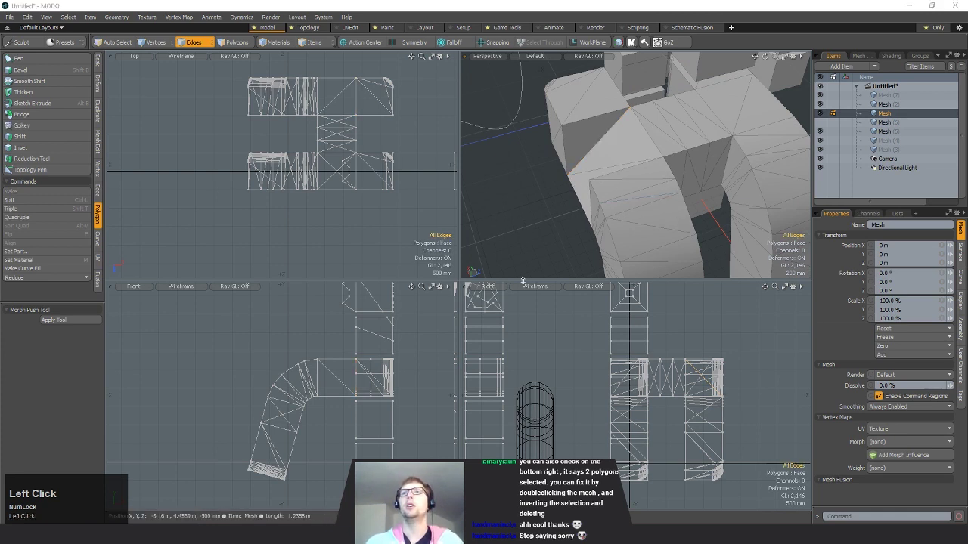
- Look through the Curve, Fusion and UV tool sets
{"action": "left_click", "coordinate": [97, 239]}
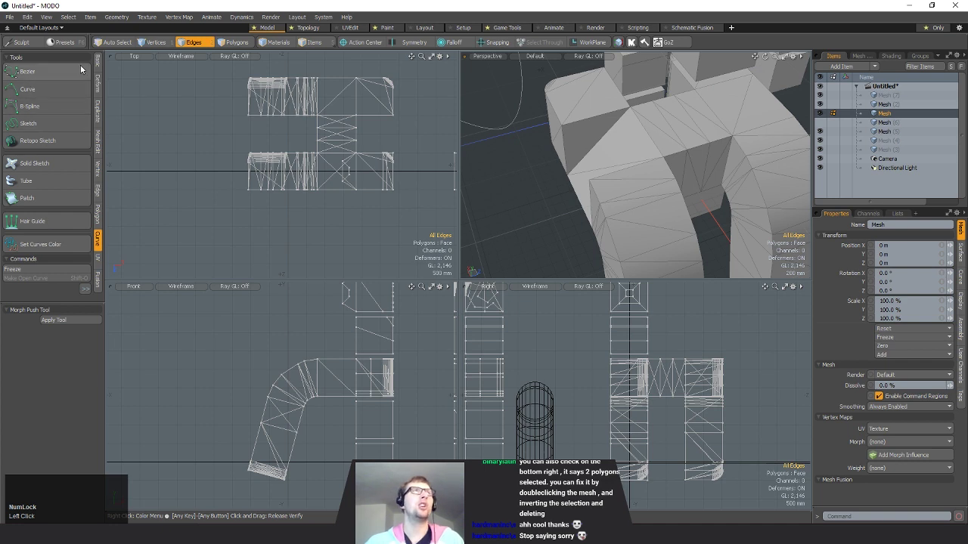
{"action": "left_click", "coordinate": [98, 286]}
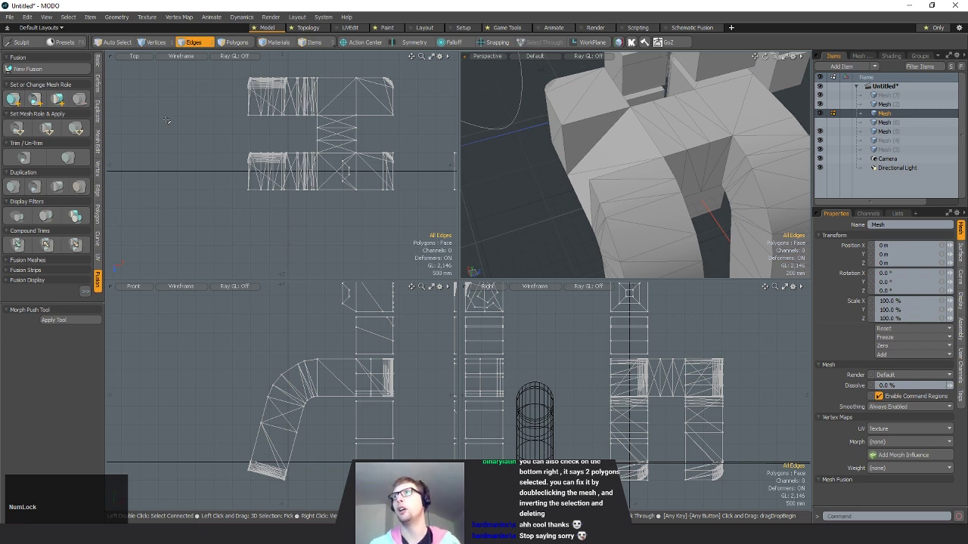
{"action": "left_click", "coordinate": [97, 259]}
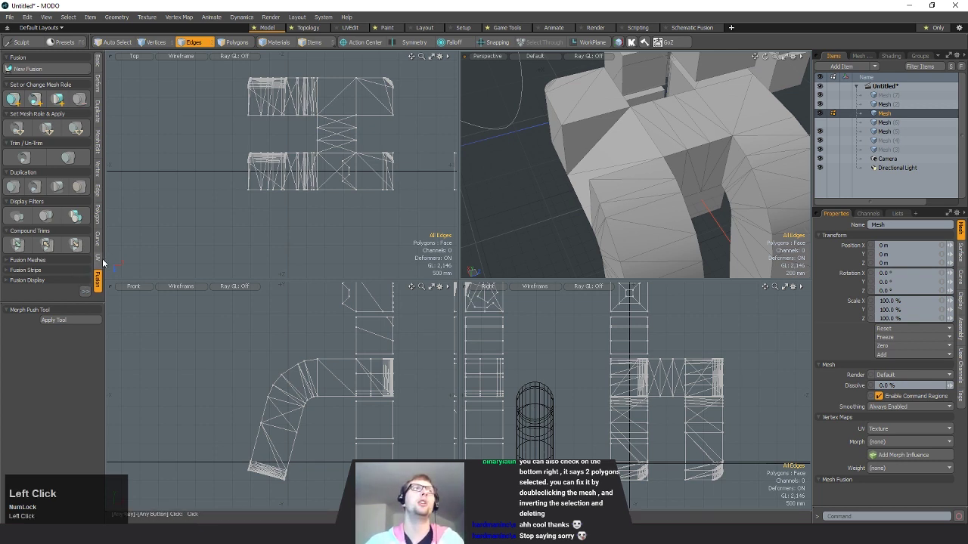
- Select one cube in a stack, look at its UVs in the UV editing layout, and return to modeling with nothing selected
{"action": "left_click_drag", "start_coordinate": [605, 140], "coordinate": [578, 143], "text": "alt"}
{"action": "left_click_drag", "start_coordinate": [665, 204], "coordinate": [772, 194], "text": "alt"}
{"action": "key", "text": "space"}
{"action": "left_click", "coordinate": [553, 126]}
{"action": "double_click", "coordinate": [553, 125]}
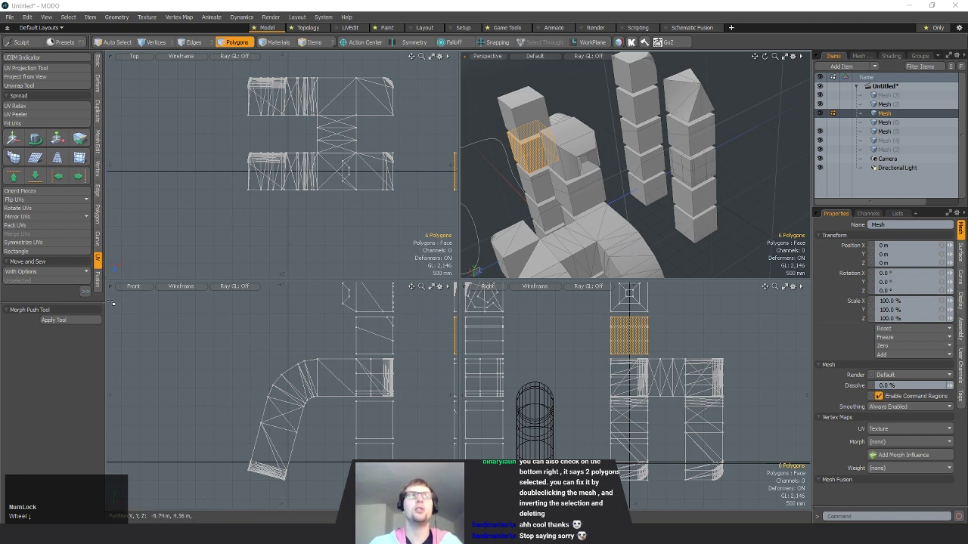
{"action": "left_click_drag", "start_coordinate": [76, 301], "coordinate": [66, 392]}
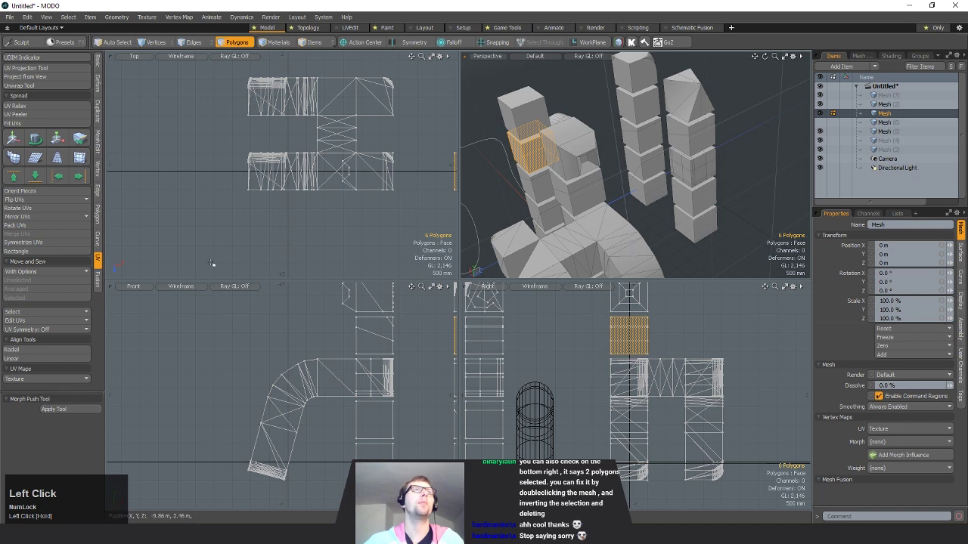
{"action": "left_click", "coordinate": [349, 27]}
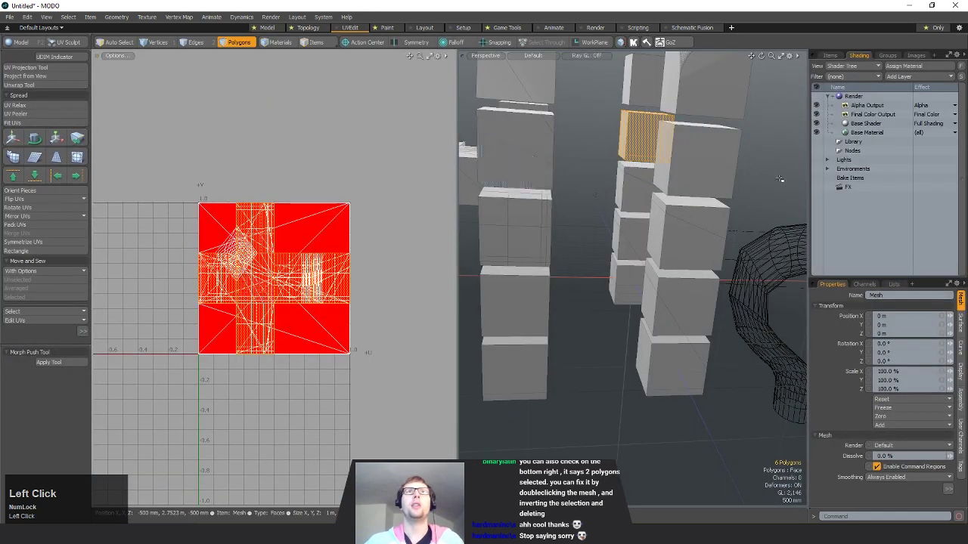
{"action": "left_click", "coordinate": [267, 27]}
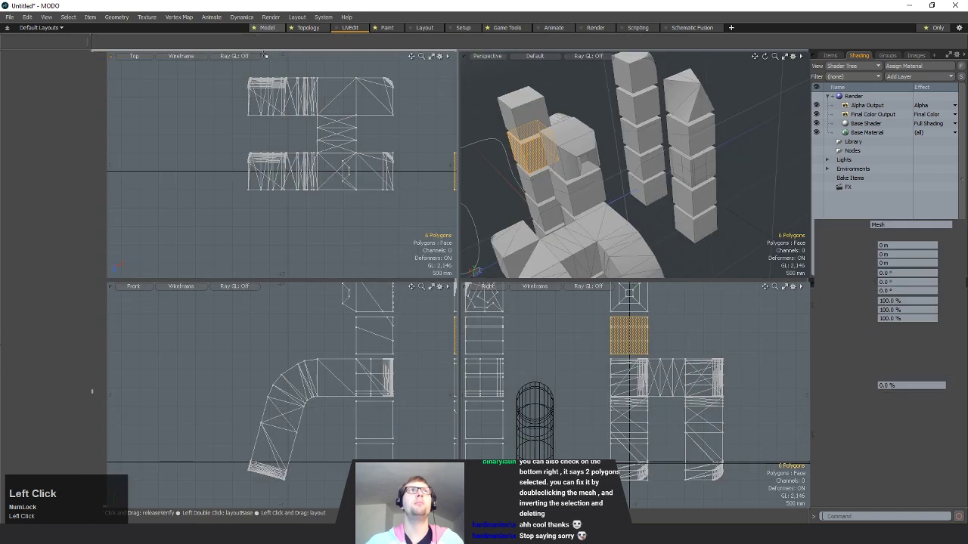
{"action": "left_click_drag", "start_coordinate": [666, 221], "coordinate": [585, 196], "text": "alt"}
{"action": "left_click", "coordinate": [724, 176]}
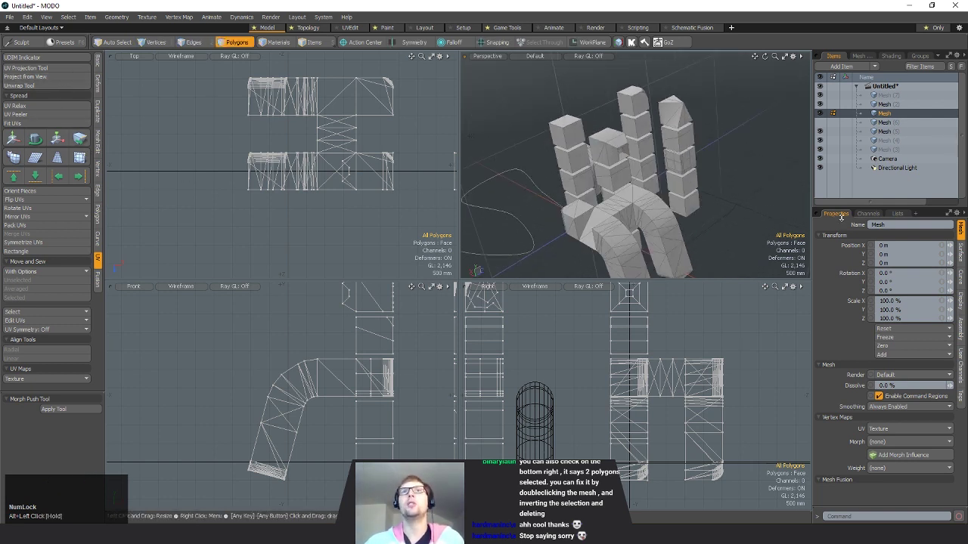
- Show the mesh's vertex maps and select the Texture map among the UV maps
{"action": "left_click", "coordinate": [897, 214]}
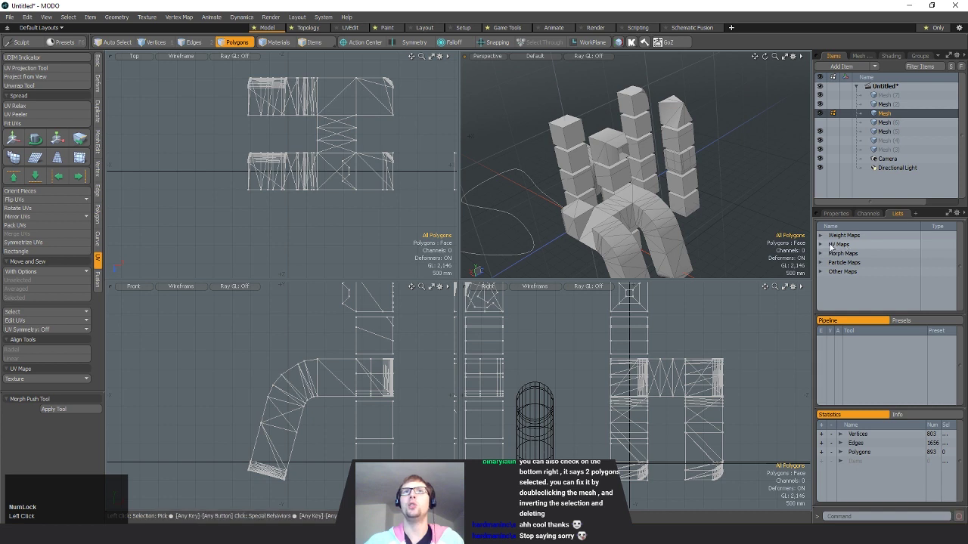
{"action": "left_click", "coordinate": [820, 244]}
{"action": "left_click", "coordinate": [841, 255]}
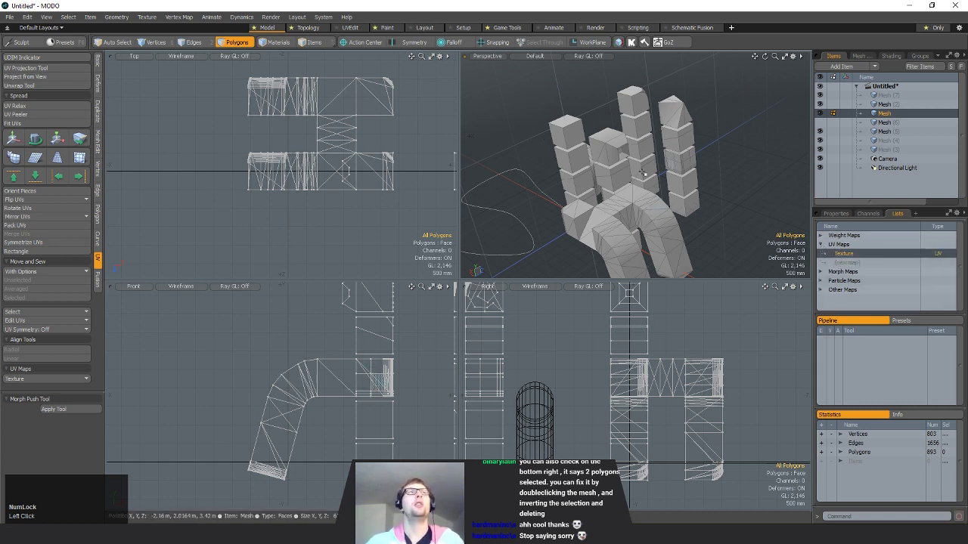
- Check the Make UVs option of the Cube primitive tool and open the Texture UV map in the UV editor
{"action": "left_click", "coordinate": [97, 61]}
{"action": "left_click", "coordinate": [12, 62]}
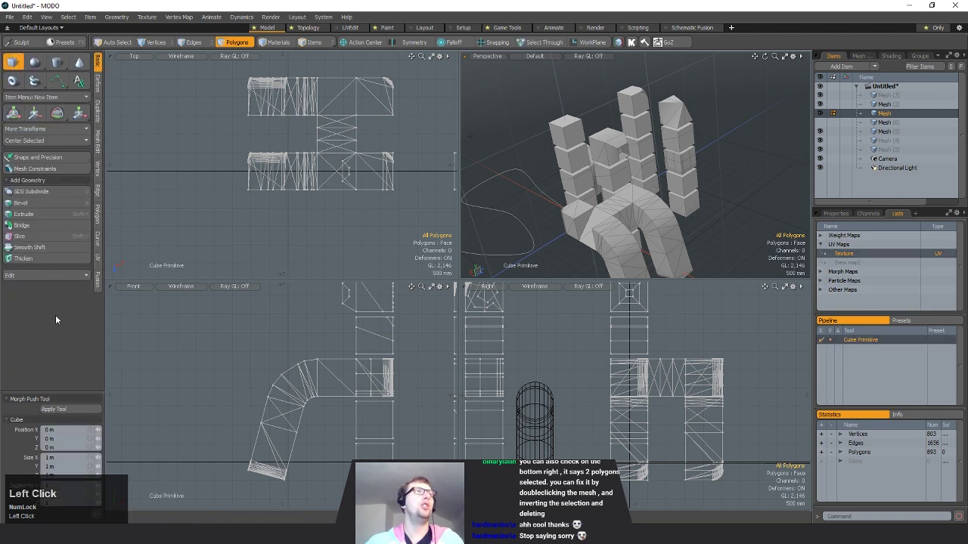
{"action": "left_click_drag", "start_coordinate": [36, 391], "coordinate": [36, 297]}
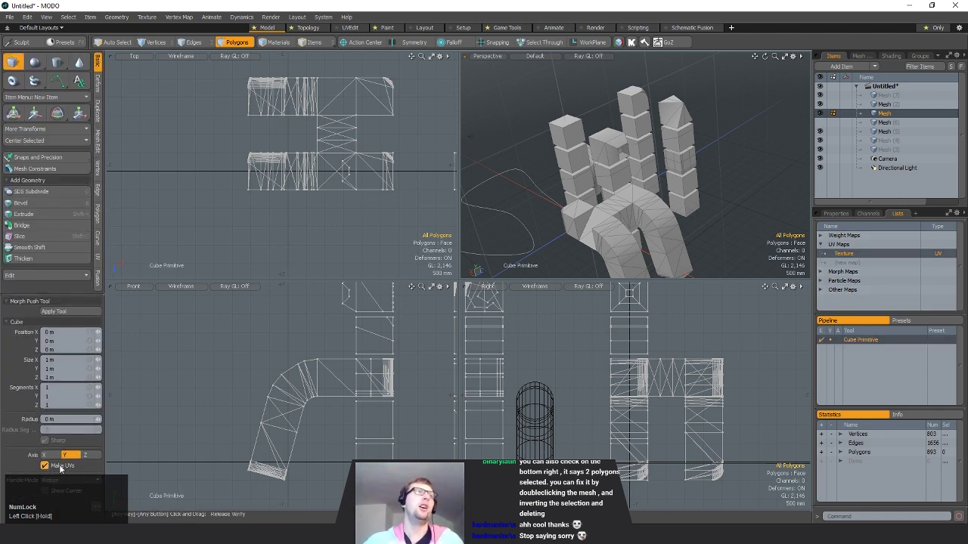
{"action": "left_click_drag", "start_coordinate": [18, 296], "coordinate": [17, 349]}
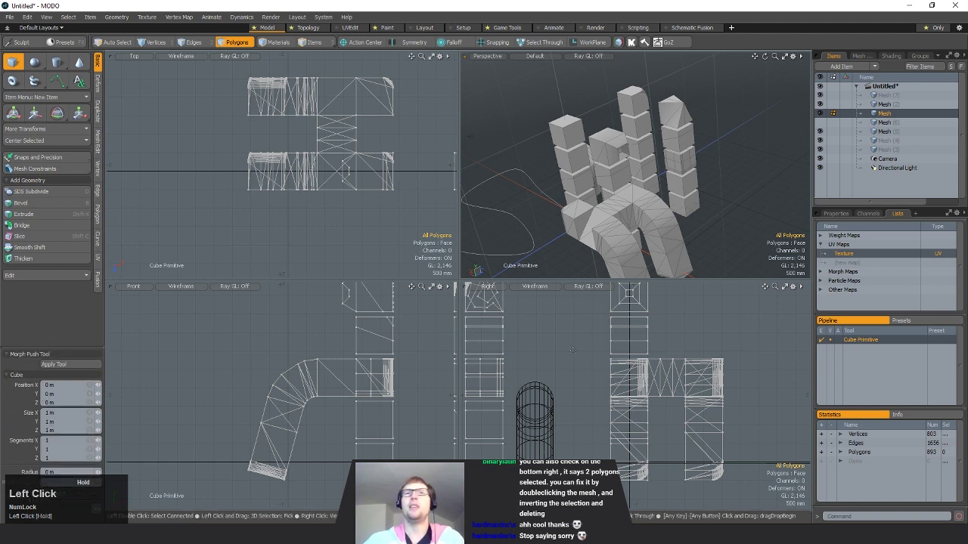
{"action": "double_click", "coordinate": [850, 253]}
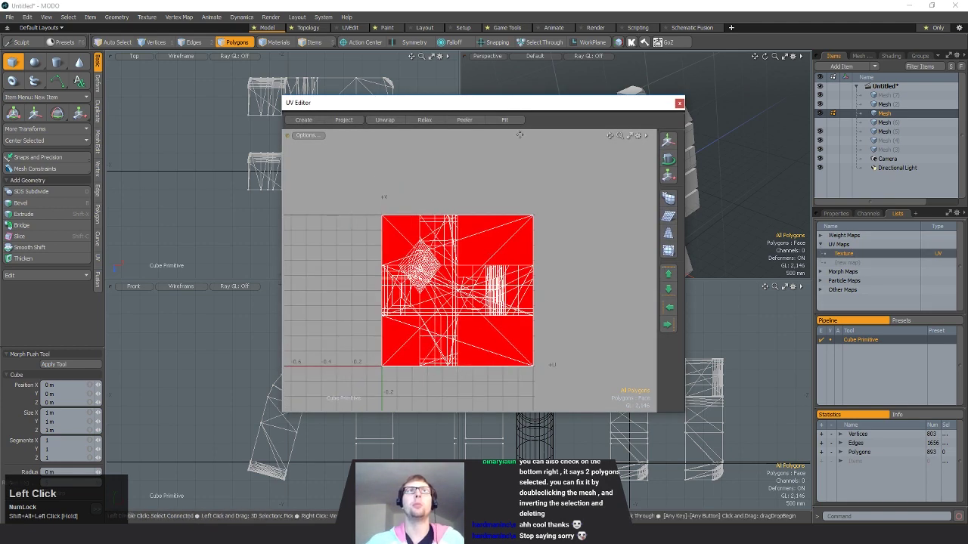
- Place the UV Editor window clear of the perspective model, drop the Cube primitive tool and show the UV tool set
{"action": "left_click_drag", "start_coordinate": [514, 102], "coordinate": [400, 133]}
{"action": "left_click_drag", "start_coordinate": [658, 231], "coordinate": [699, 219], "text": "alt"}
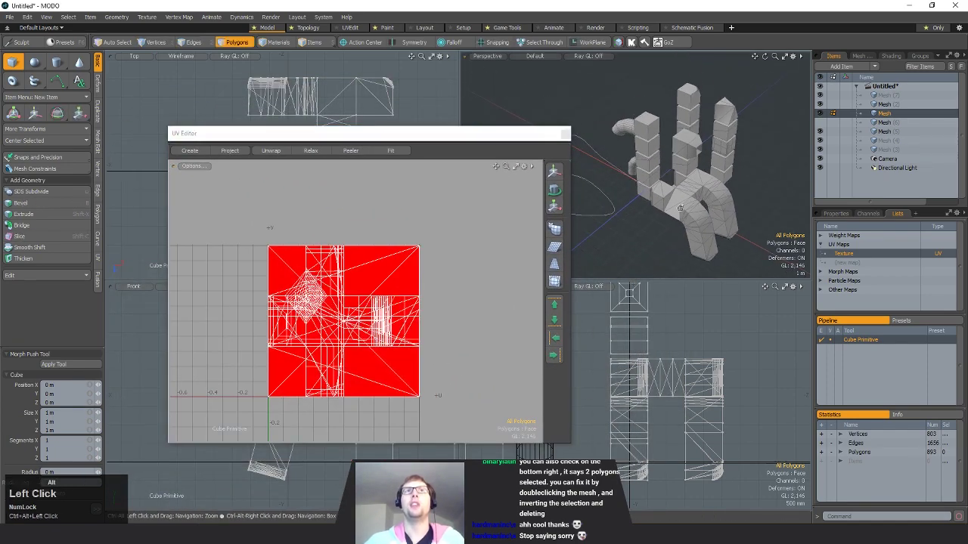
{"action": "left_click_drag", "start_coordinate": [407, 137], "coordinate": [337, 128]}
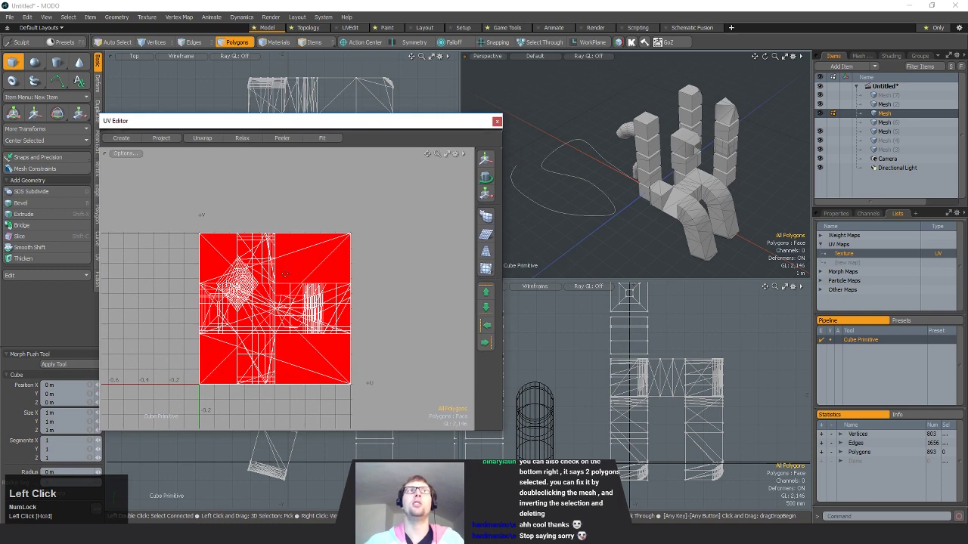
{"action": "left_click_drag", "start_coordinate": [648, 188], "coordinate": [645, 196], "text": "alt+shift"}
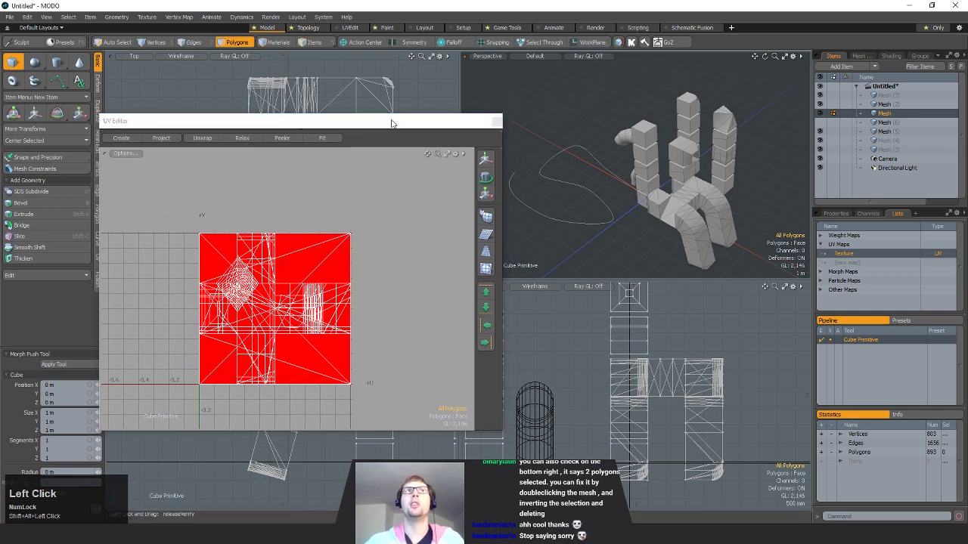
{"action": "left_click_drag", "start_coordinate": [402, 125], "coordinate": [487, 143]}
{"action": "left_click_drag", "start_coordinate": [587, 217], "coordinate": [525, 216]}
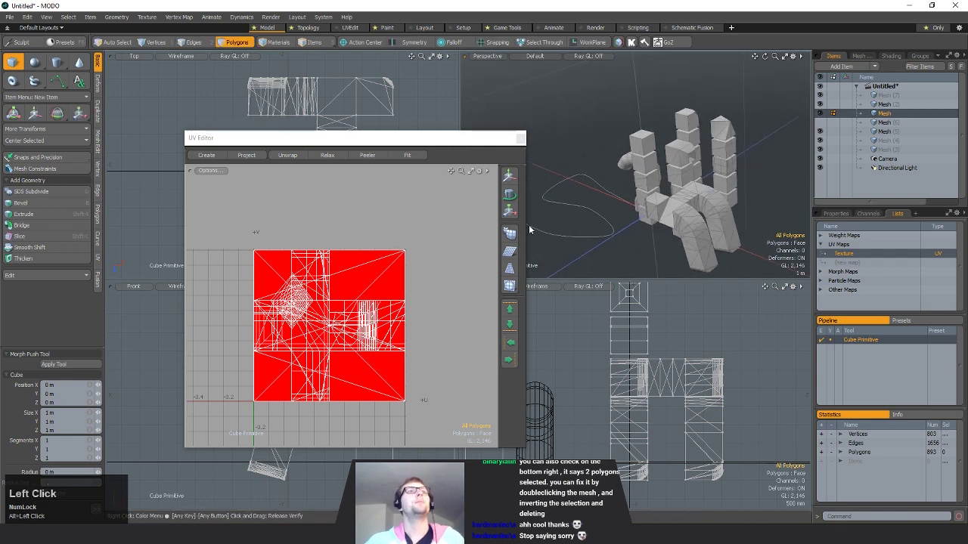
{"action": "key", "text": "space"}
{"action": "left_click", "coordinate": [99, 259]}
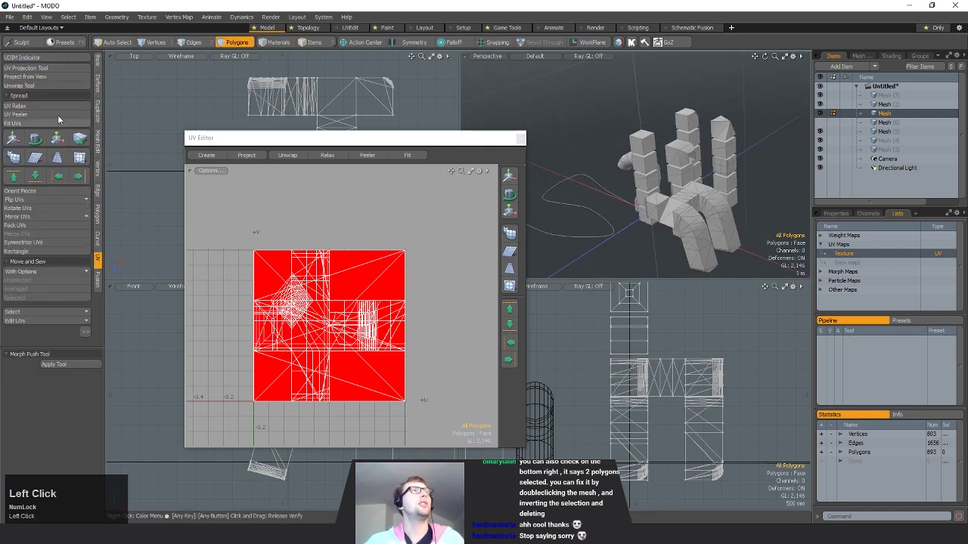
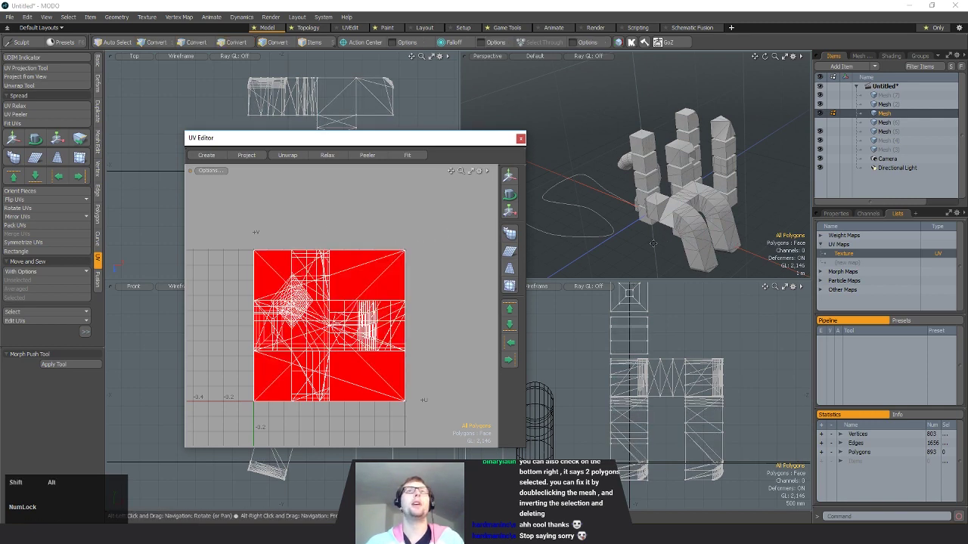
- Examine the overlapping UVs by picking polygons and edges in the UV Editor, ending in polygon mode with nothing selected
{"action": "left_click_drag", "start_coordinate": [653, 243], "coordinate": [658, 252], "text": "alt+shift"}
{"action": "left_click_drag", "start_coordinate": [408, 141], "coordinate": [380, 145]}
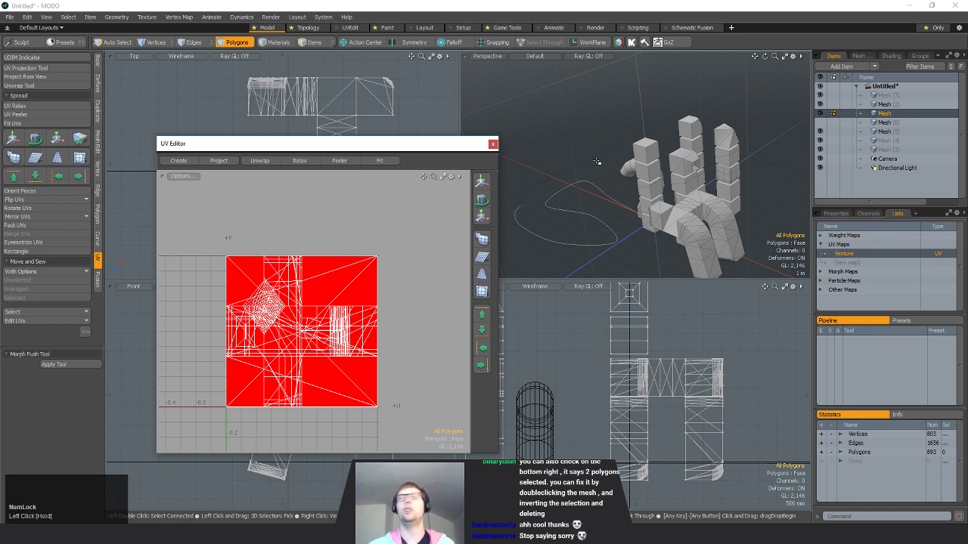
{"action": "left_click", "coordinate": [335, 283]}
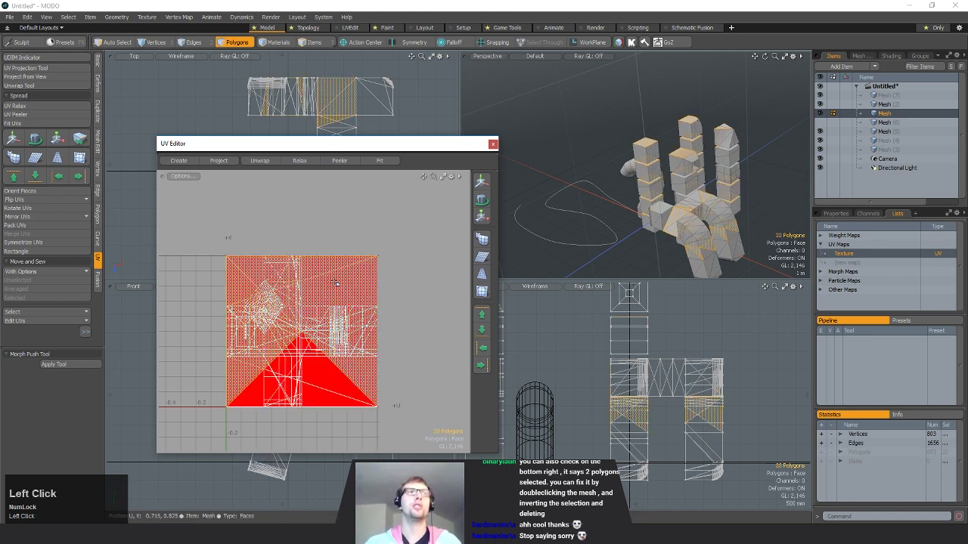
{"action": "key", "text": "space"}
{"action": "left_click", "coordinate": [382, 256]}
{"action": "key", "text": "space"}
{"action": "left_click", "coordinate": [382, 256]}
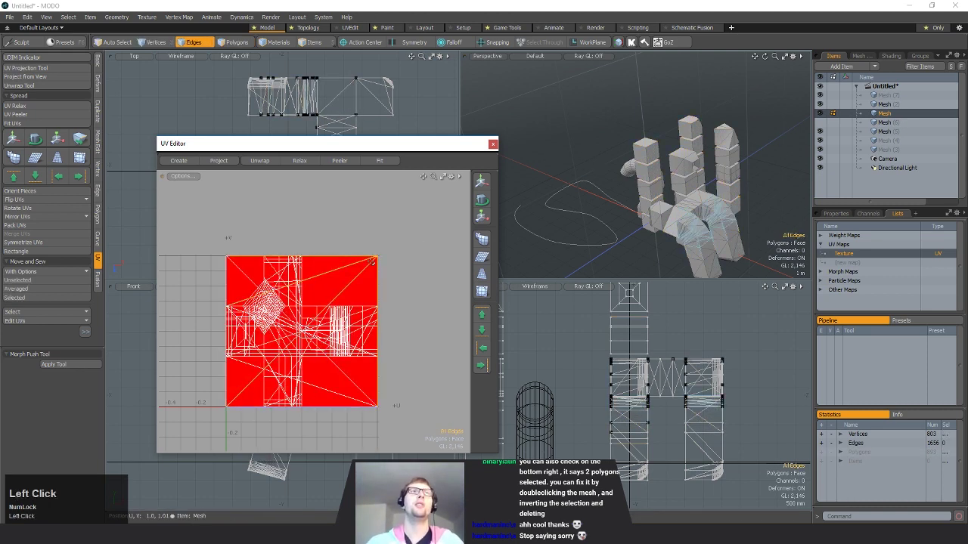
{"action": "key", "text": "space"}
{"action": "left_click", "coordinate": [382, 255]}
{"action": "mouse_move", "coordinate": [359, 284]}
{"action": "left_mouse_down"}
{"action": "mouse_move", "coordinate": [307, 262]}
{"action": "mouse_move", "coordinate": [293, 325]}
{"action": "mouse_move", "coordinate": [356, 323]}
{"action": "left_mouse_up"}
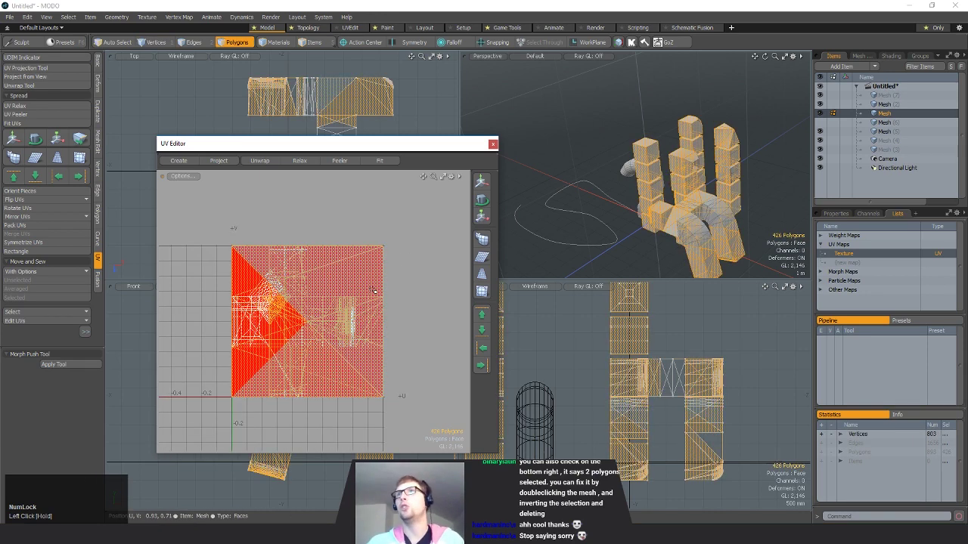
{"action": "left_click", "coordinate": [410, 249]}
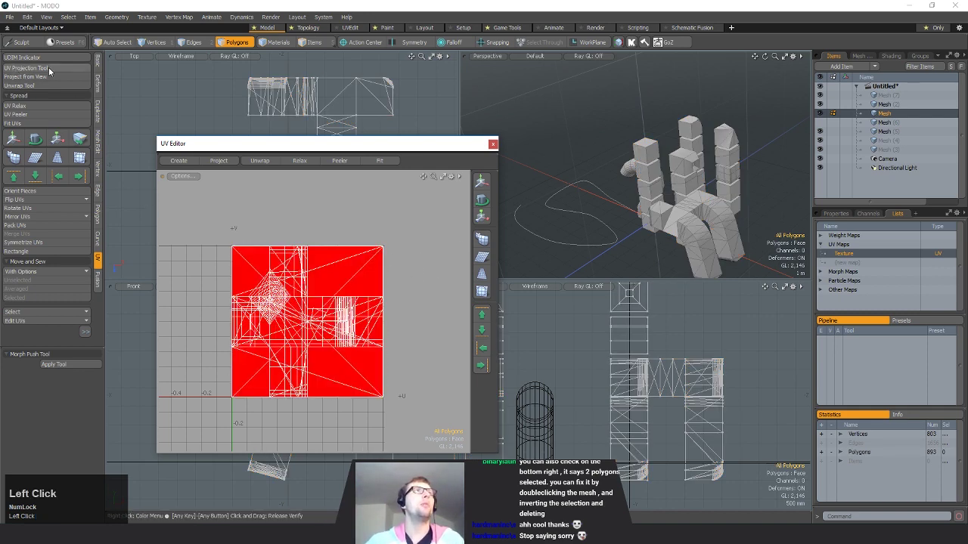
- Create new UVs for the whole mesh with the UV Projection Tool using the Atlas projection type
{"action": "left_click", "coordinate": [48, 67]}
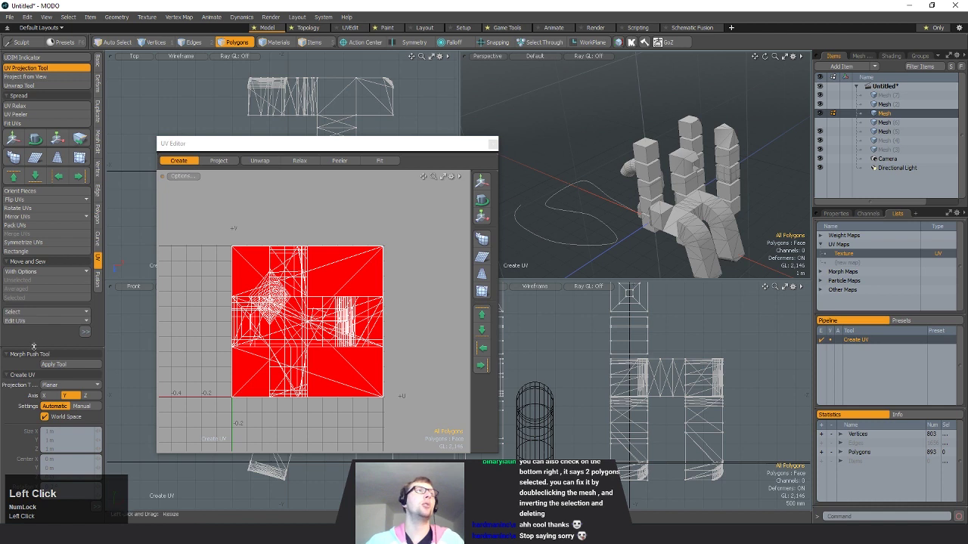
{"action": "left_click_drag", "start_coordinate": [33, 347], "coordinate": [34, 259]}
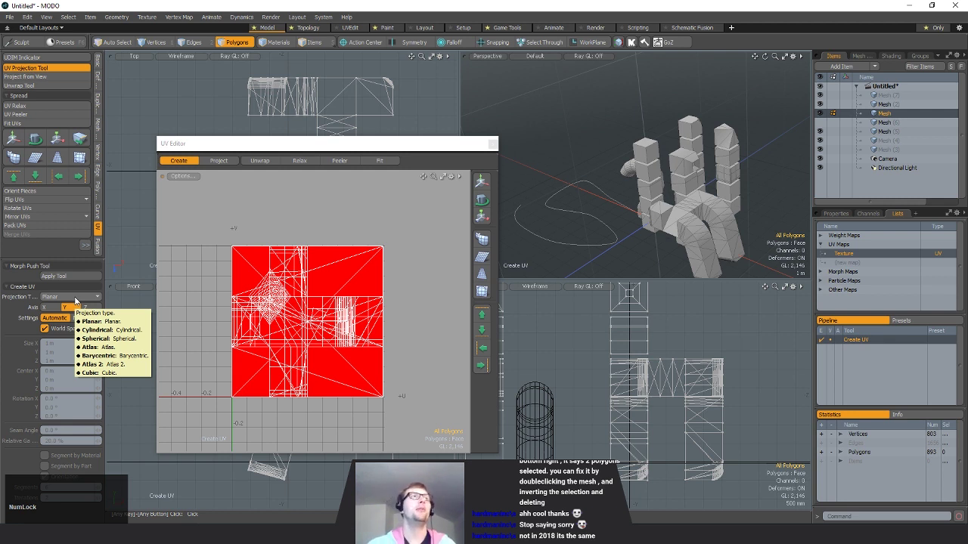
{"action": "left_click", "coordinate": [77, 300]}
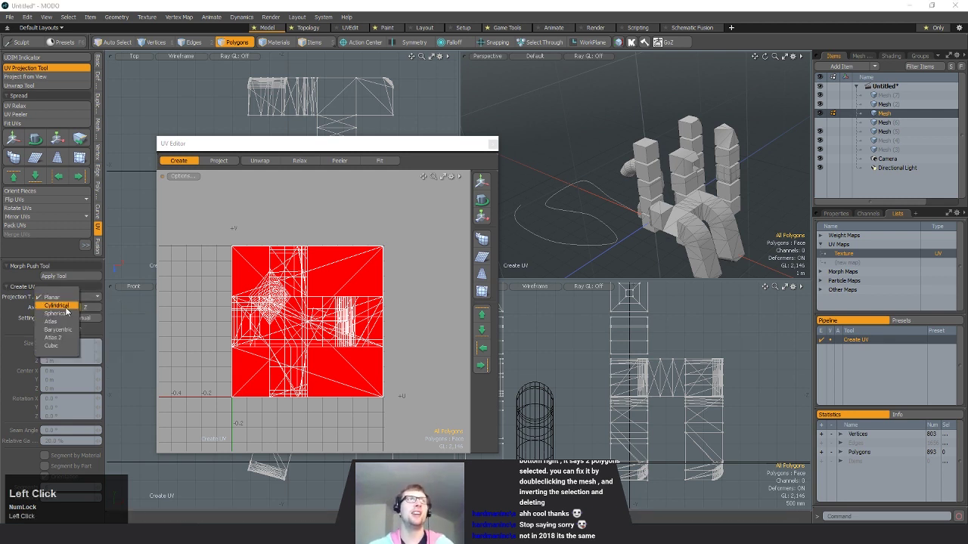
{"action": "left_click", "coordinate": [65, 331]}
{"action": "left_click", "coordinate": [341, 353]}
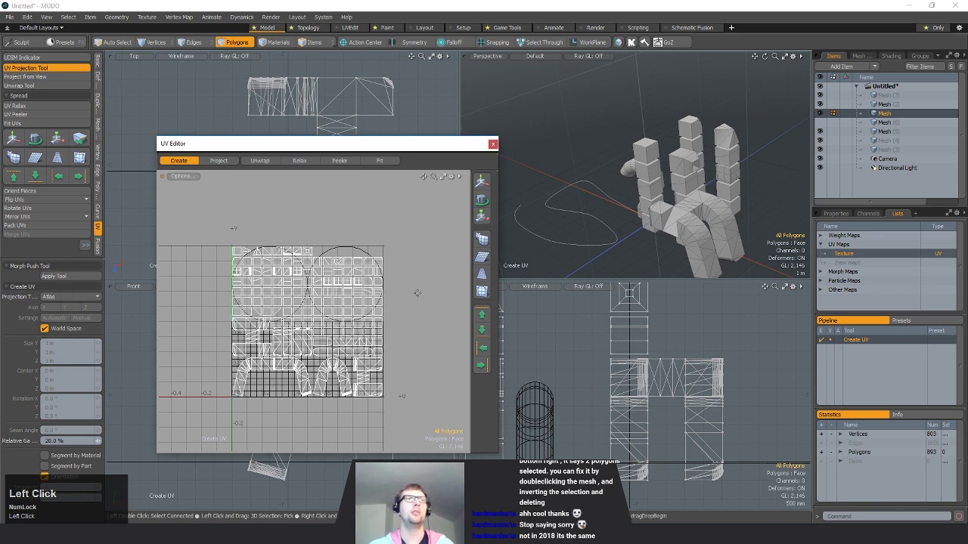
{"action": "key", "text": "space"}
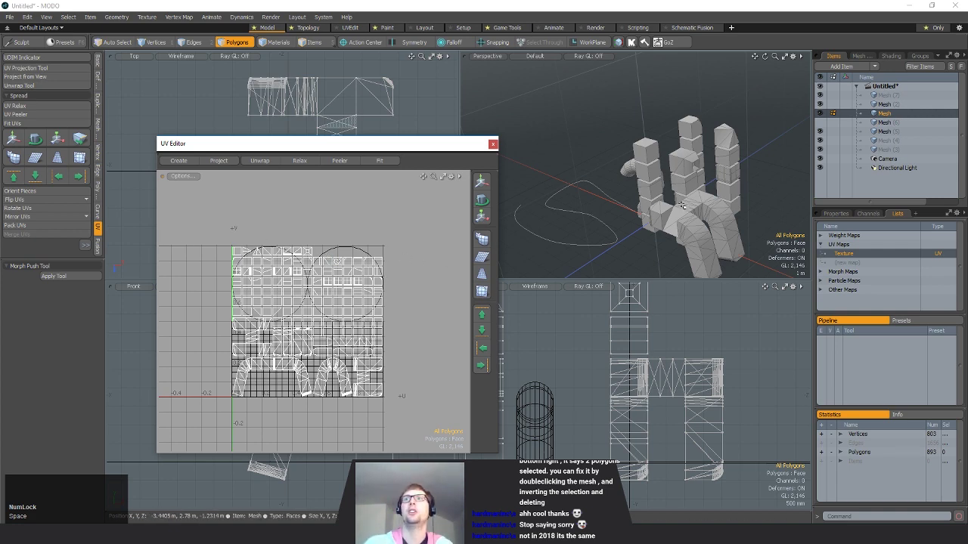
- Look at the arched piece's UV islands, and select only the polygons around the curved section of its nearer arm
{"action": "mouse_move", "coordinate": [681, 206]}
{"action": "left_mouse_down", "text": "alt"}
{"action": "mouse_move", "coordinate": [688, 223]}
{"action": "mouse_move", "coordinate": [725, 235]}
{"action": "mouse_move", "coordinate": [699, 197]}
{"action": "left_mouse_up", "text": "alt"}
{"action": "double_click", "coordinate": [709, 223]}
{"action": "left_click_drag", "start_coordinate": [719, 195], "coordinate": [691, 196], "text": "ctrl+alt"}
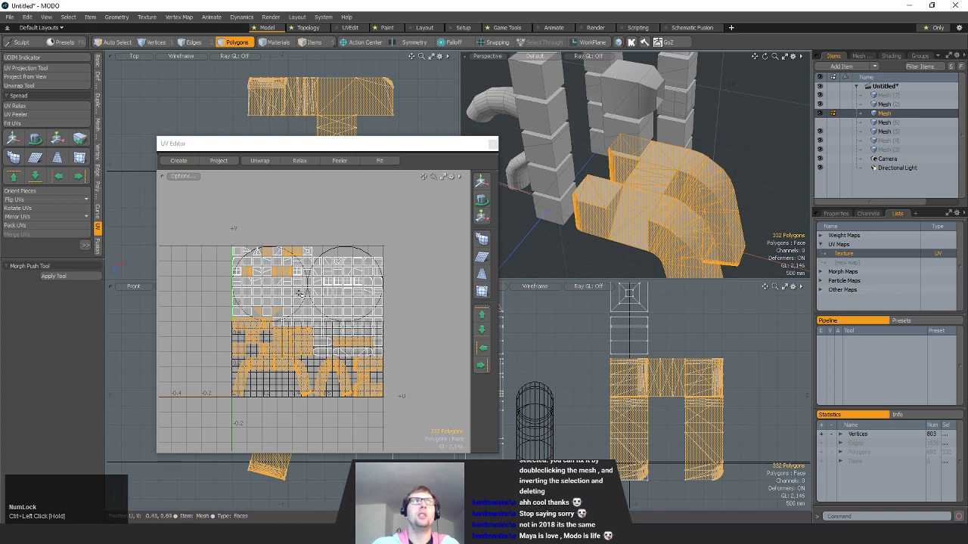
{"action": "mouse_move", "coordinate": [695, 222]}
{"action": "left_mouse_down", "text": "ctrl+alt"}
{"action": "mouse_move", "coordinate": [720, 217]}
{"action": "mouse_move", "coordinate": [659, 202]}
{"action": "mouse_move", "coordinate": [620, 181]}
{"action": "mouse_move", "coordinate": [602, 158]}
{"action": "left_mouse_up", "text": "ctrl+alt"}
{"action": "key", "text": "3"}
{"action": "left_click_drag", "start_coordinate": [669, 179], "coordinate": [659, 264]}
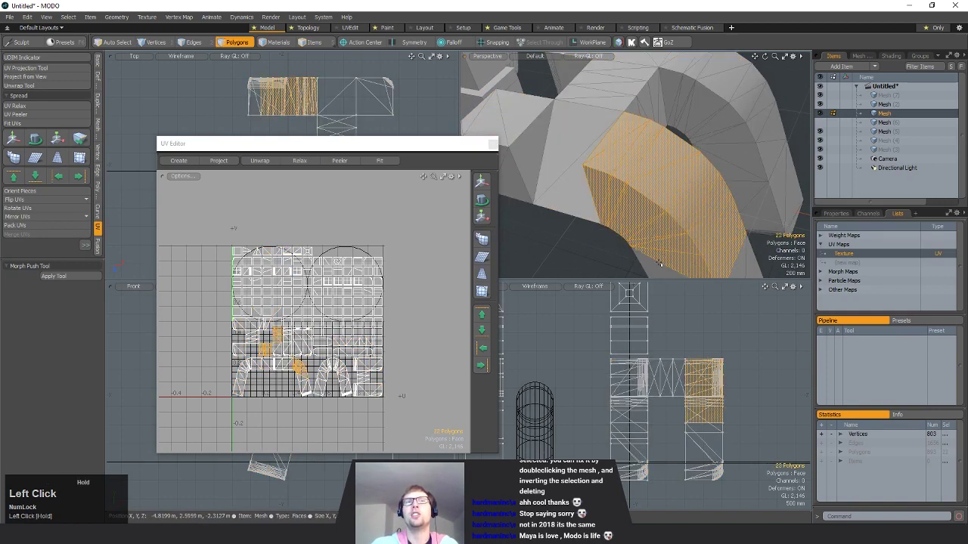
{"action": "left_click_drag", "start_coordinate": [721, 252], "coordinate": [642, 212], "text": "alt"}
{"action": "left_click_drag", "start_coordinate": [640, 139], "coordinate": [607, 130], "text": "ctrl+alt"}
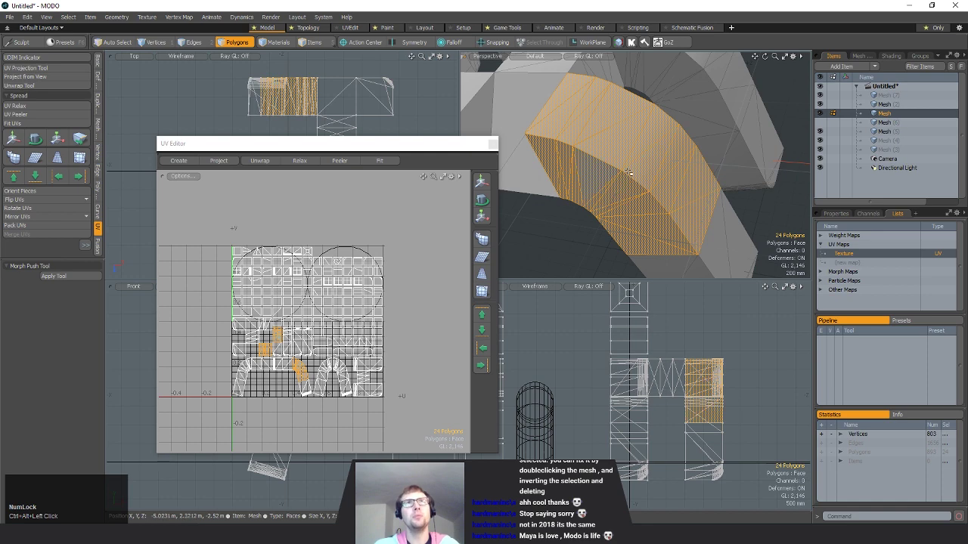
- Project the curved section's UVs from the perspective view and move them to about U -1.1, V 0.05, outside the UV square
{"action": "left_click", "coordinate": [38, 77]}
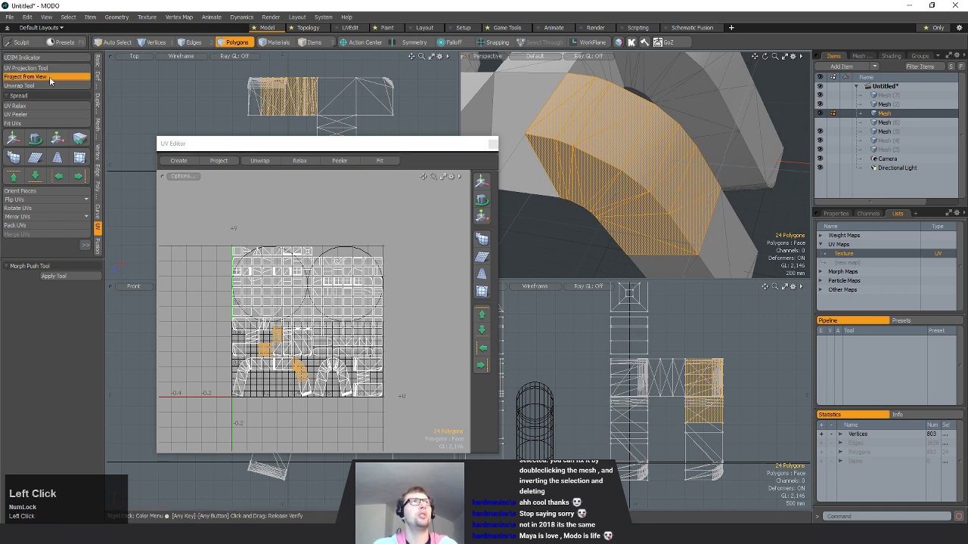
{"action": "left_click_drag", "start_coordinate": [391, 302], "coordinate": [401, 281], "text": "alt+shift"}
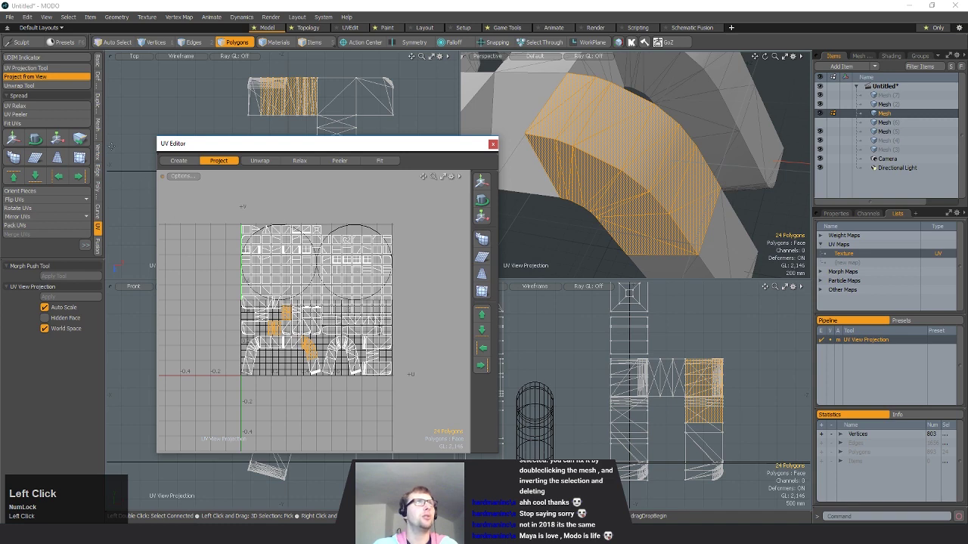
{"action": "left_click", "coordinate": [661, 175]}
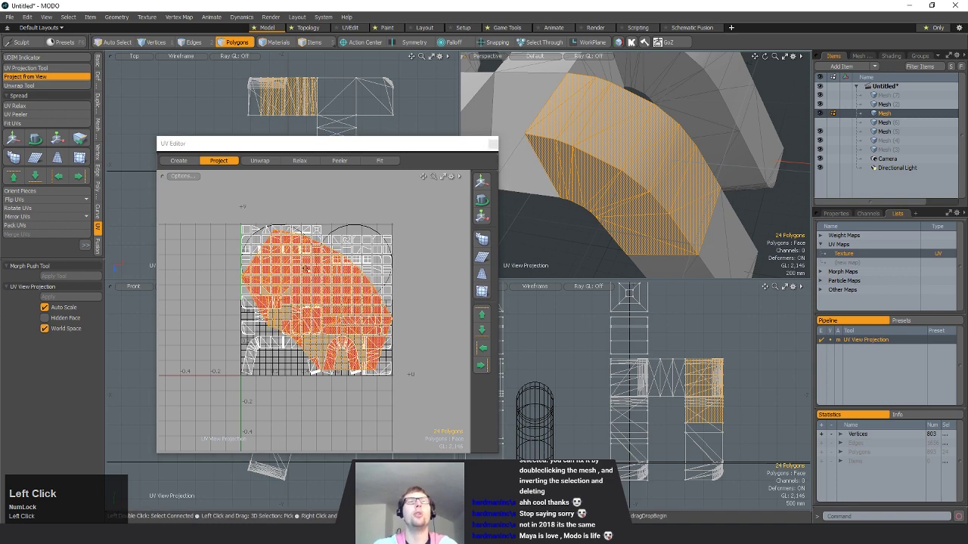
{"action": "key", "text": "w"}
{"action": "scroll", "coordinate": [307, 270], "scroll_direction": "down", "scroll_amount": 3}
{"action": "left_click_drag", "start_coordinate": [373, 283], "coordinate": [283, 279]}
{"action": "left_click_drag", "start_coordinate": [282, 280], "coordinate": [329, 278], "text": "alt+shift"}
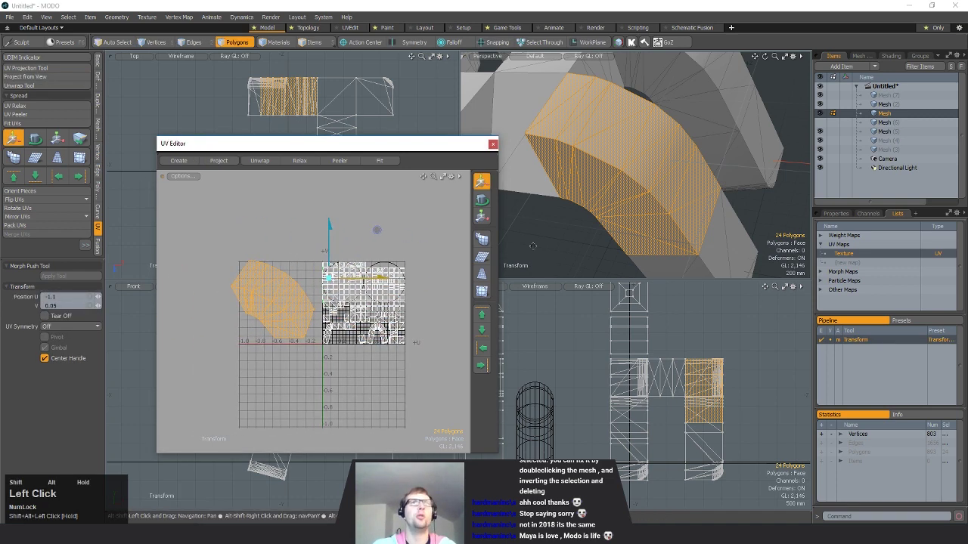
- Project the curved section's UVs again from a steeper view angle and move them outside the UV square on the negative U side
{"action": "left_click_drag", "start_coordinate": [532, 245], "coordinate": [632, 246], "text": "alt"}
{"action": "left_click", "coordinate": [26, 76]}
{"action": "left_click", "coordinate": [622, 134]}
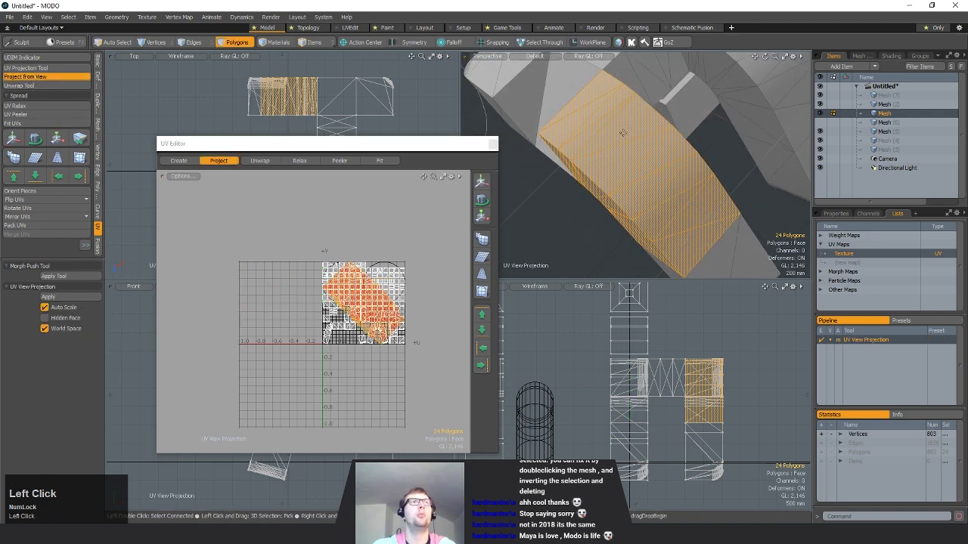
{"action": "key", "text": "w"}
{"action": "left_click_drag", "start_coordinate": [393, 261], "coordinate": [262, 256]}
{"action": "key", "text": "space"}
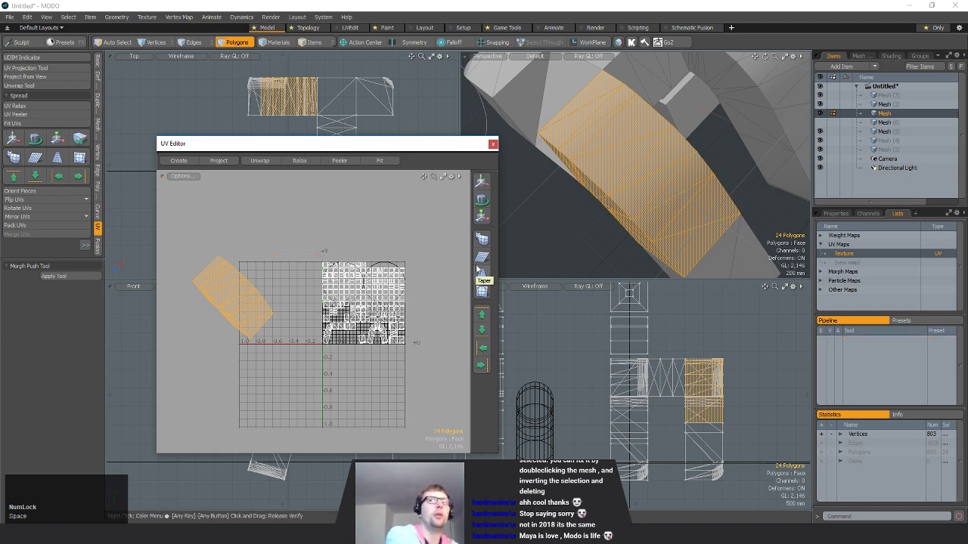
- Switch to the empty mesh layer, add a unit sphere and move it up above the arched piece
{"action": "left_click", "coordinate": [235, 42]}
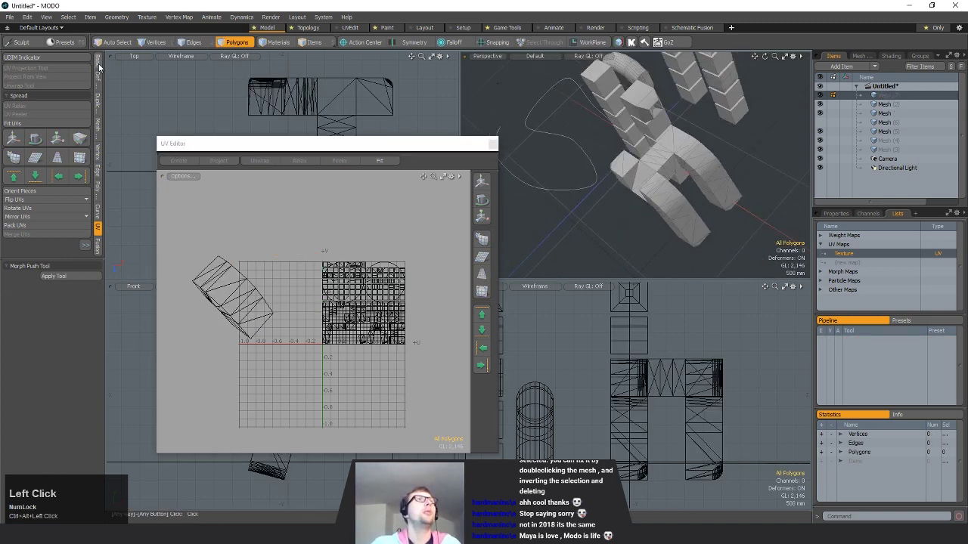
{"action": "left_click", "coordinate": [99, 63]}
{"action": "left_click", "coordinate": [35, 64], "text": "ctrl"}
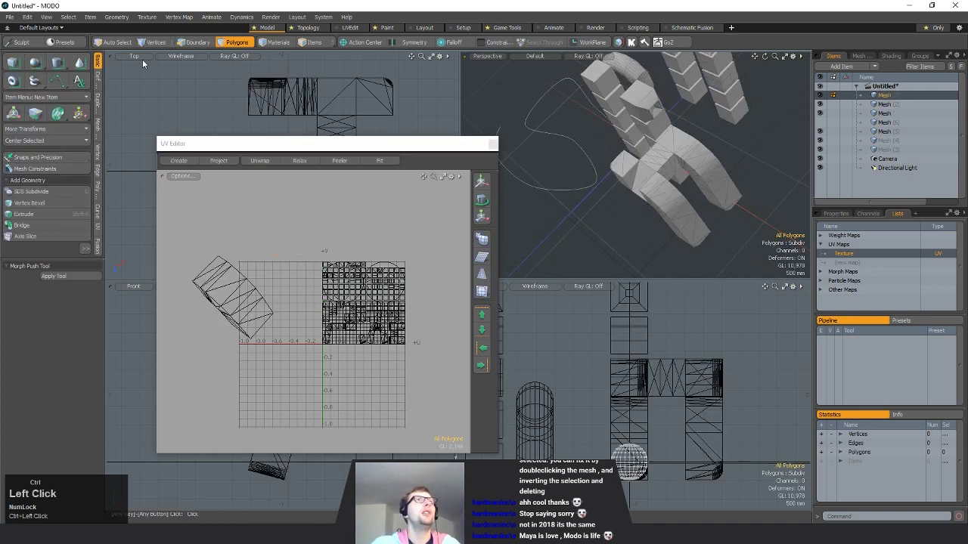
{"action": "left_click_drag", "start_coordinate": [627, 241], "coordinate": [629, 155], "text": "alt"}
{"action": "key", "text": "shift+a"}
{"action": "scroll", "coordinate": [688, 186], "scroll_direction": "down", "scroll_amount": 7}
{"action": "key", "text": "w"}
{"action": "left_click_drag", "start_coordinate": [704, 216], "coordinate": [652, 183], "text": "alt"}
{"action": "key", "text": "shift+a"}
{"action": "key", "text": "r"}
{"action": "key", "text": "space"}
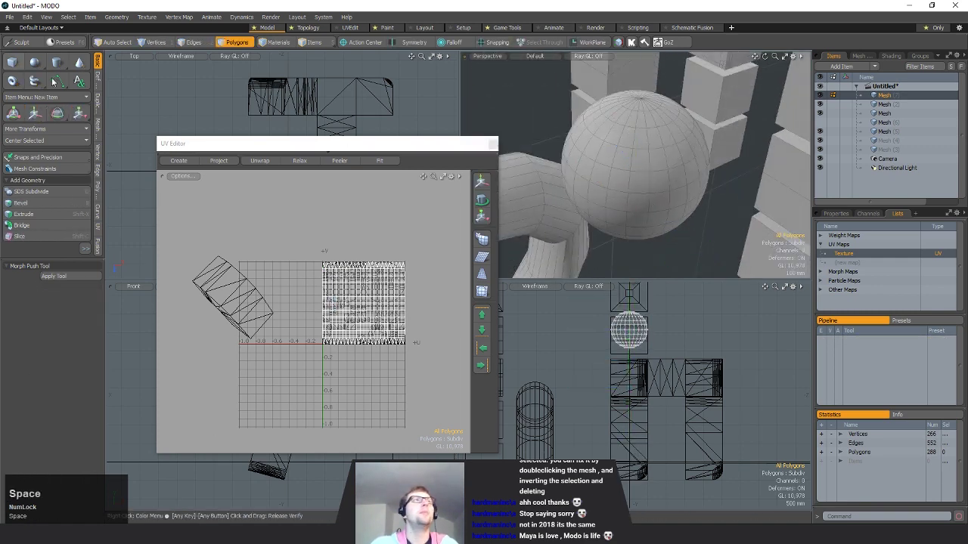
- Select three edge loops on the sphere as seams: one vertical, one upper horizontal and one lower horizontal
{"action": "left_click", "coordinate": [96, 227]}
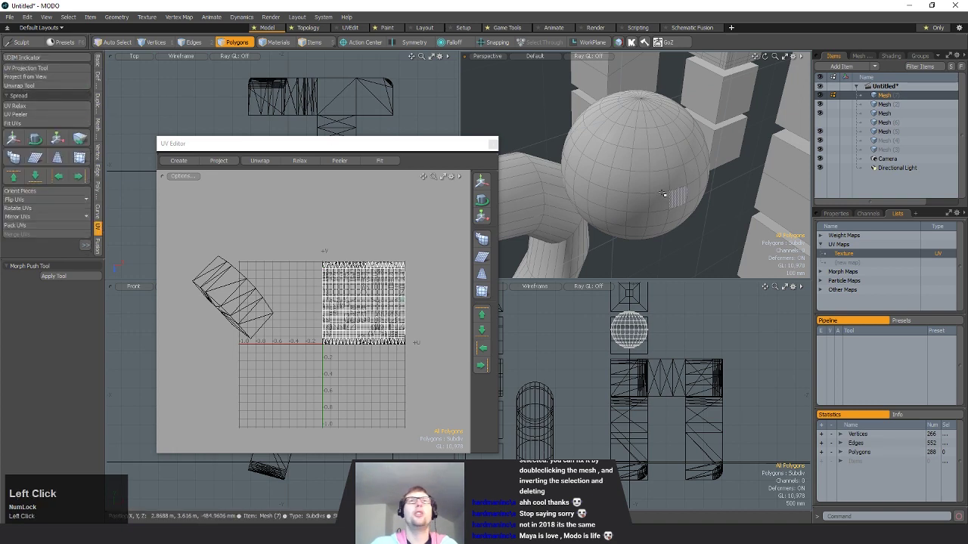
{"action": "key", "text": "space"}
{"action": "key", "text": "space"}
{"action": "double_click", "coordinate": [648, 173]}
{"action": "left_click_drag", "start_coordinate": [648, 176], "coordinate": [674, 207], "text": "alt"}
{"action": "double_click", "coordinate": [620, 211], "text": "shift"}
{"action": "double_click", "coordinate": [630, 178], "text": "shift"}
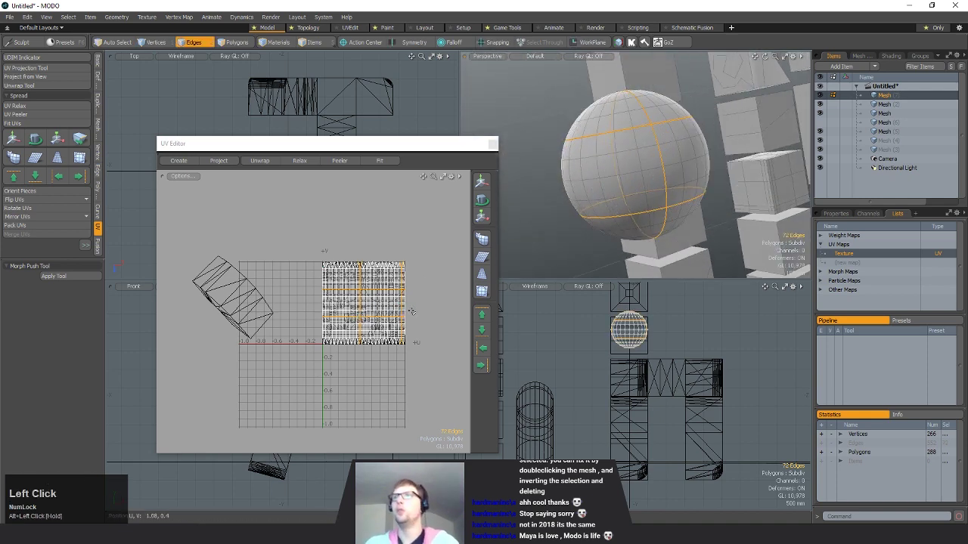
{"action": "left_click_drag", "start_coordinate": [612, 196], "coordinate": [639, 173], "text": "alt"}
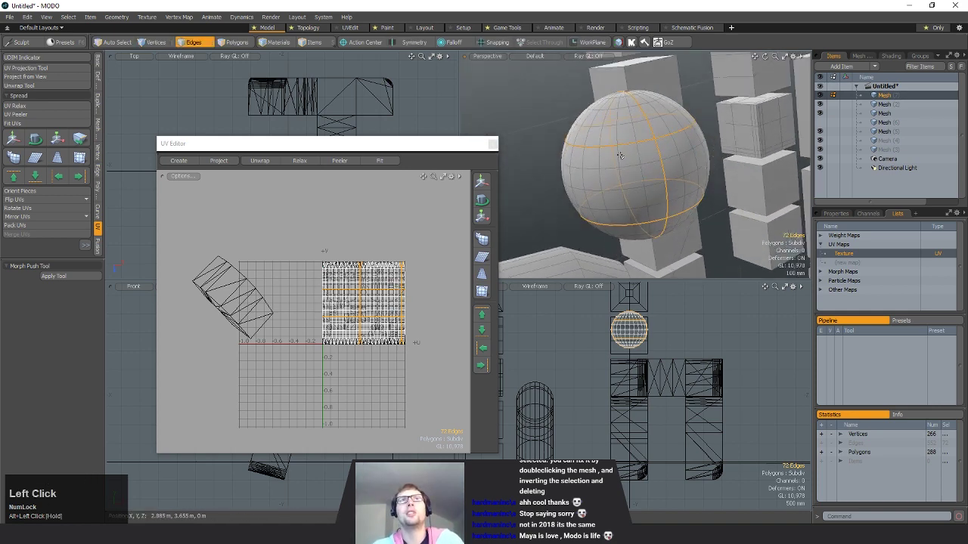
- Unwrap the sphere along the selected seams with the Conformal method and 100 iterations, and return to polygon mode
{"action": "left_click", "coordinate": [30, 86]}
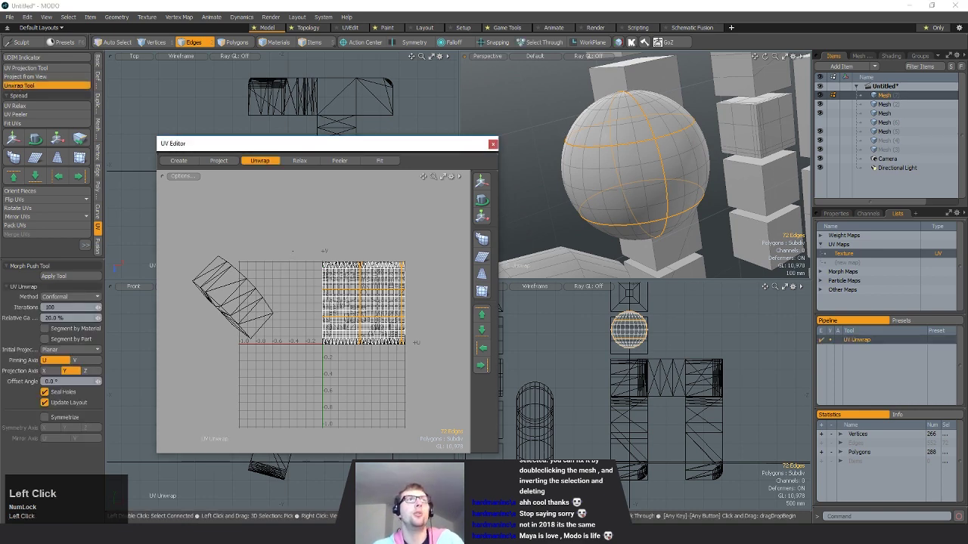
{"action": "left_click", "coordinate": [293, 251]}
{"action": "scroll", "coordinate": [314, 334], "scroll_direction": "up", "scroll_amount": 5}
{"action": "left_click_drag", "start_coordinate": [319, 335], "coordinate": [196, 358], "text": "alt+shift"}
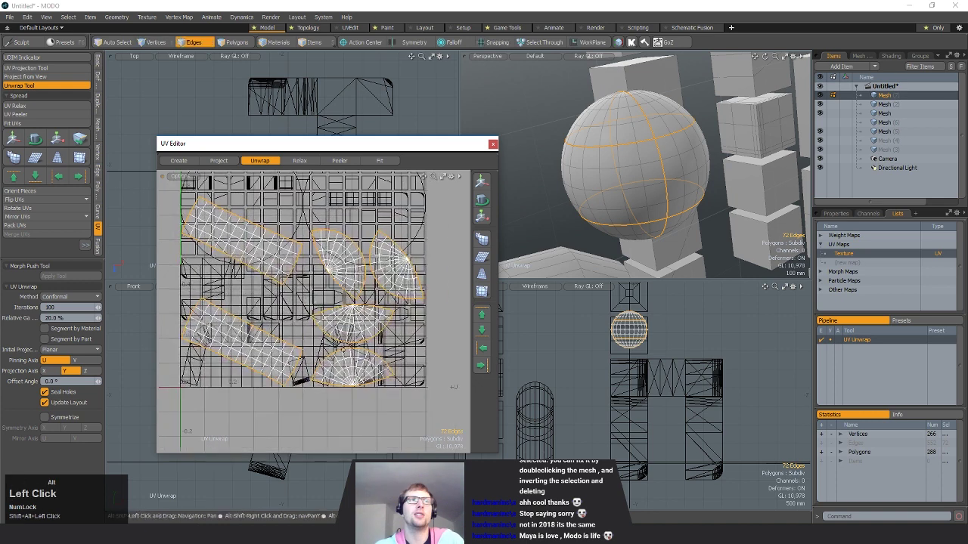
{"action": "key", "text": "space"}
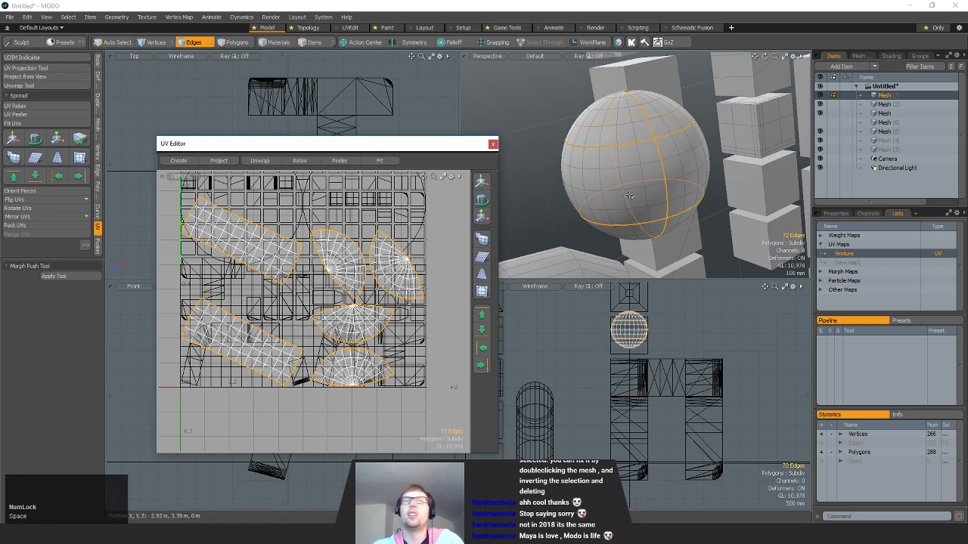
{"action": "left_click", "coordinate": [235, 42]}
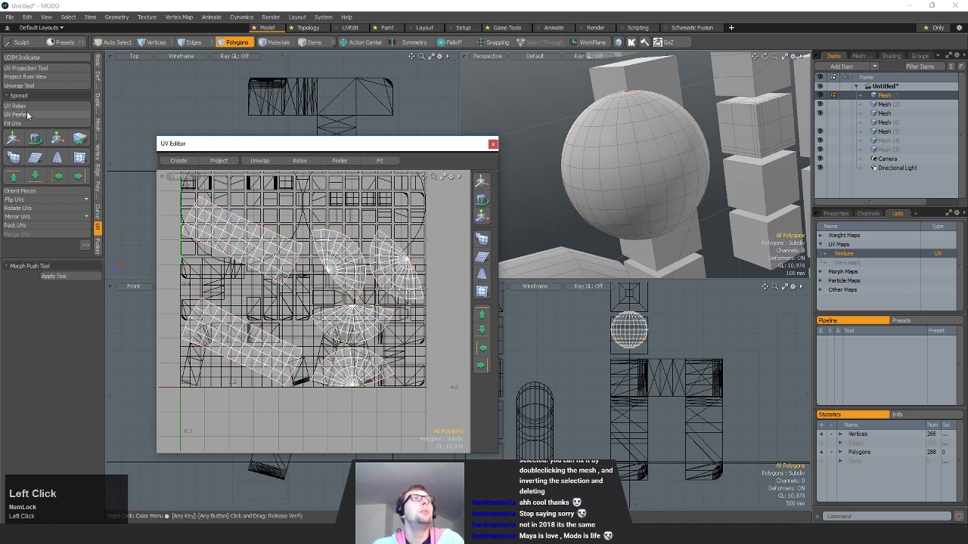
- Select all of the sphere's UV islands and relax them with UV Relax in Conformal mode
{"action": "scroll", "coordinate": [270, 231], "scroll_direction": "down", "scroll_amount": 3}
{"action": "left_click_drag", "start_coordinate": [270, 232], "coordinate": [274, 247], "text": "alt+shift"}
{"action": "mouse_move", "coordinate": [227, 208]}
{"action": "right_mouse_down"}
{"action": "mouse_move", "coordinate": [210, 398]}
{"action": "mouse_move", "coordinate": [185, 265]}
{"action": "right_mouse_up"}
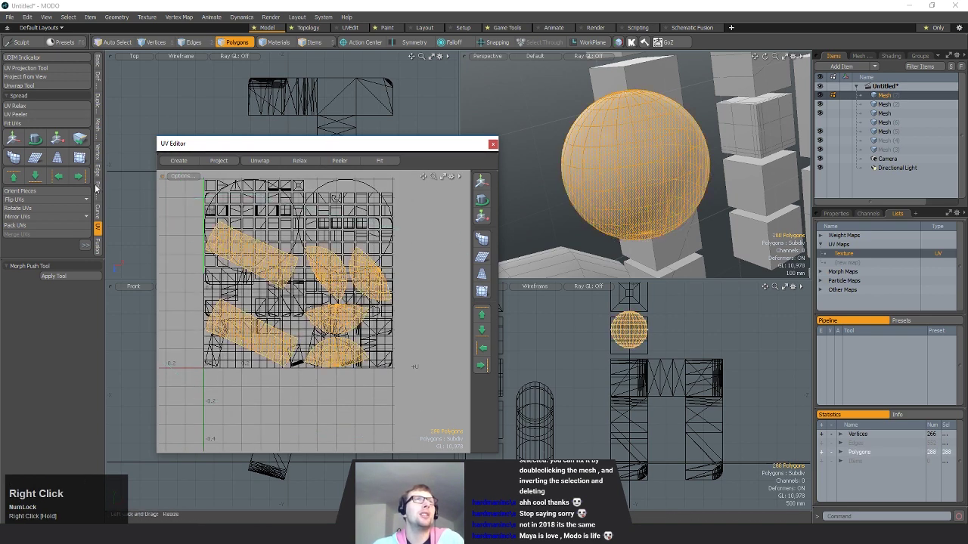
{"action": "left_click", "coordinate": [40, 104]}
{"action": "left_click_drag", "start_coordinate": [97, 308], "coordinate": [121, 308]}
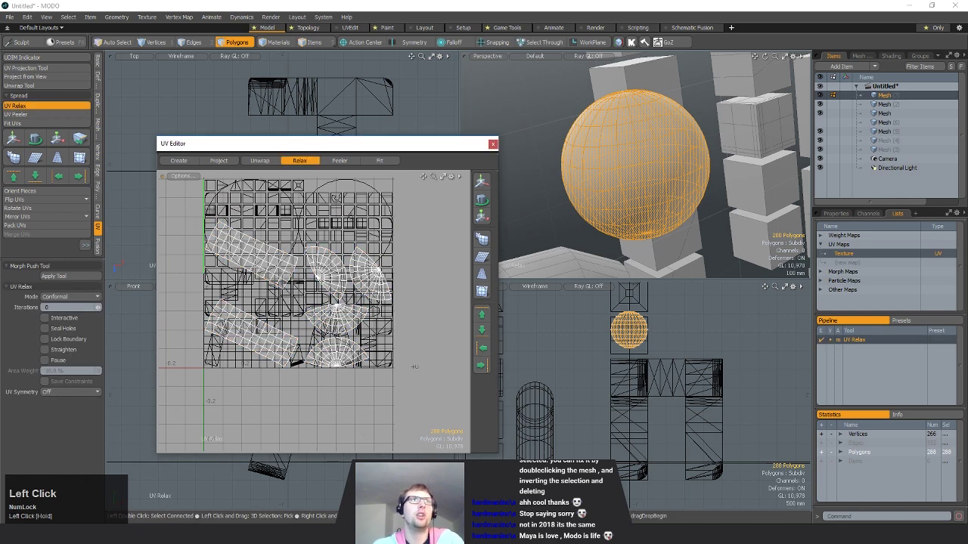
{"action": "key", "text": "space"}
{"action": "left_click", "coordinate": [545, 212]}
- Select the curved section's UV island on the arched mesh and move it outside the UV square by U -0.286 and V -0.06
{"action": "left_click_drag", "start_coordinate": [748, 157], "coordinate": [628, 160], "text": "alt+shift"}
{"action": "scroll", "coordinate": [628, 159], "scroll_direction": "down", "scroll_amount": 8}
{"action": "left_click_drag", "start_coordinate": [768, 157], "coordinate": [727, 164], "text": "alt+shift"}
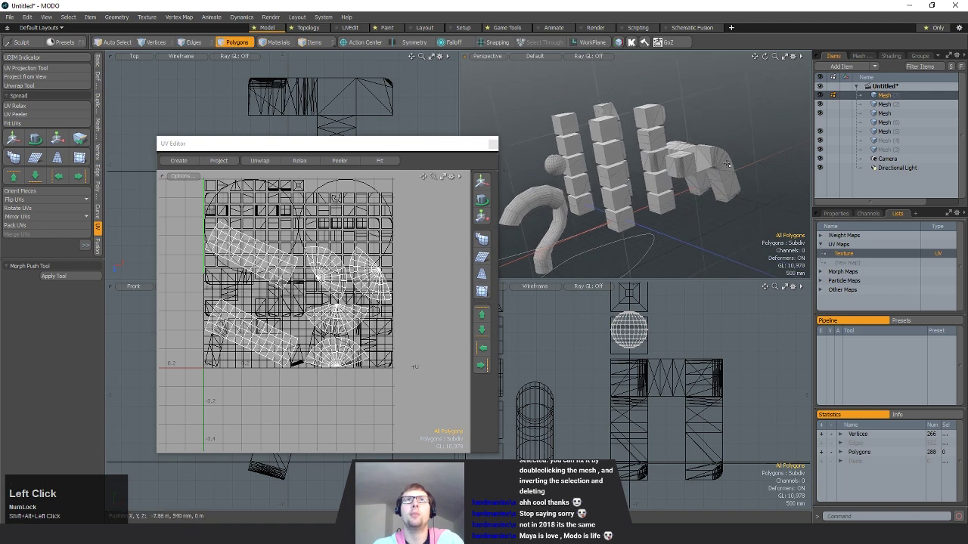
{"action": "left_click", "coordinate": [713, 161]}
{"action": "key", "text": "3"}
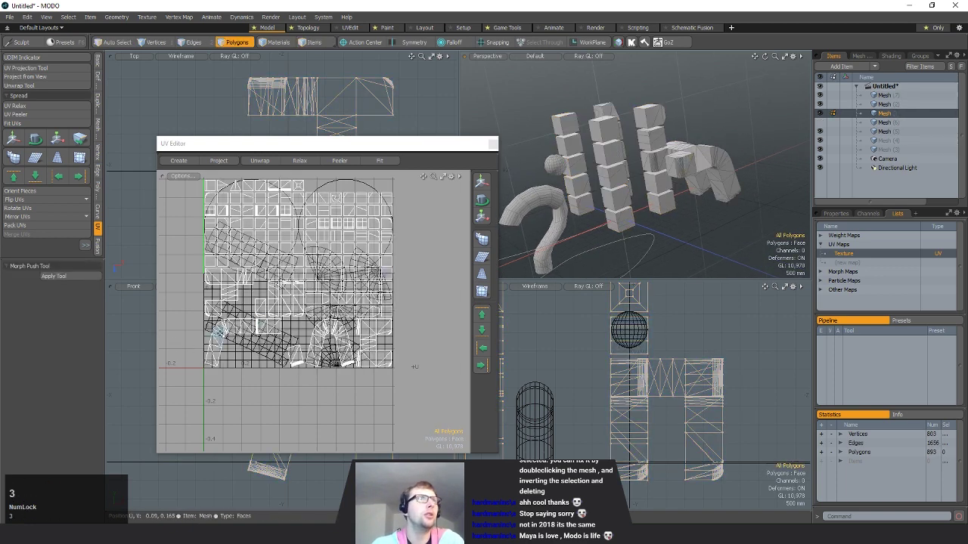
{"action": "double_click", "coordinate": [219, 333]}
{"action": "left_click_drag", "start_coordinate": [219, 332], "coordinate": [356, 333], "text": "ctrl+alt"}
{"action": "left_click_drag", "start_coordinate": [357, 332], "coordinate": [377, 291], "text": "alt+shift"}
{"action": "key", "text": "w"}
{"action": "left_click_drag", "start_coordinate": [377, 291], "coordinate": [280, 312]}
{"action": "left_click_drag", "start_coordinate": [325, 145], "coordinate": [616, 136]}
{"action": "left_click_drag", "start_coordinate": [304, 387], "coordinate": [235, 381], "text": "alt+shift"}
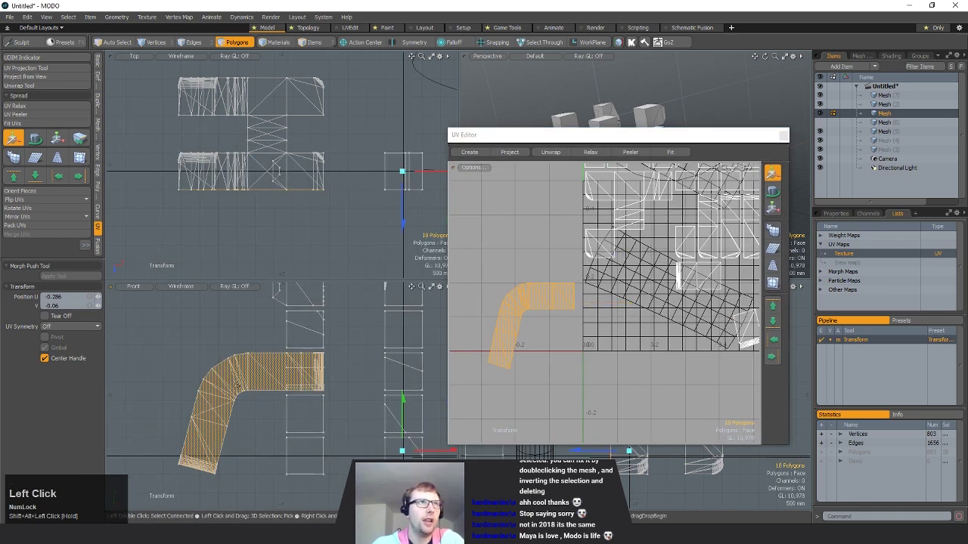
{"action": "left_click_drag", "start_coordinate": [604, 332], "coordinate": [624, 339], "text": "alt+shift"}
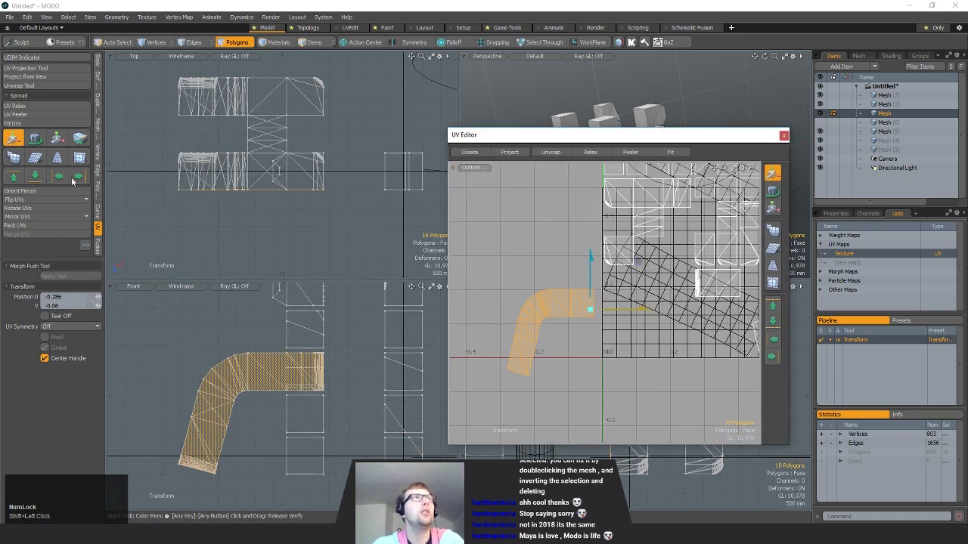
- Relax the curved section's UV island with UV Relax in Conformal mode at 57 iterations
{"action": "left_click", "coordinate": [50, 107]}
{"action": "left_click_drag", "start_coordinate": [569, 312], "coordinate": [597, 311]}
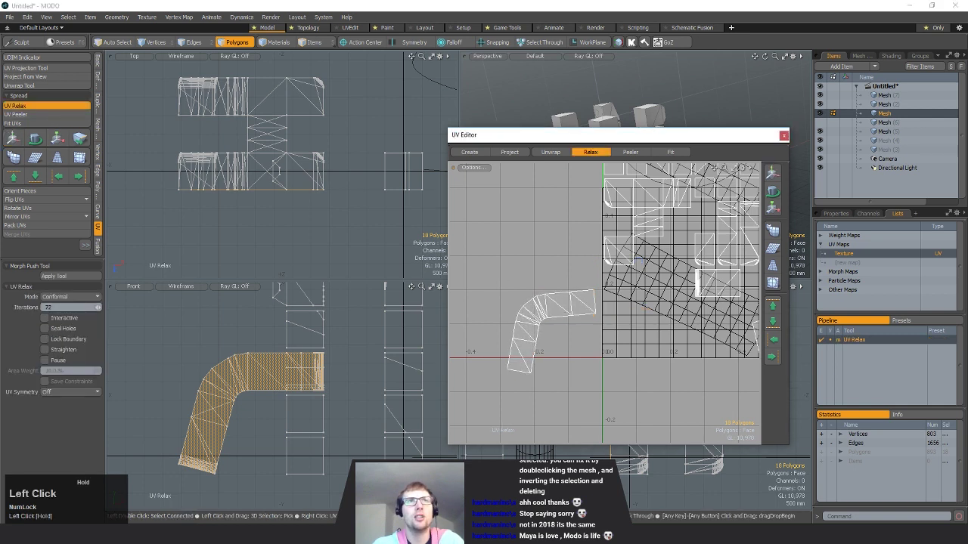
{"action": "mouse_move", "coordinate": [97, 307]}
{"action": "left_mouse_down"}
{"action": "mouse_move", "coordinate": [46, 308]}
{"action": "mouse_move", "coordinate": [139, 308]}
{"action": "mouse_move", "coordinate": [98, 308]}
{"action": "left_mouse_up"}
{"action": "left_click_drag", "start_coordinate": [553, 332], "coordinate": [582, 332]}
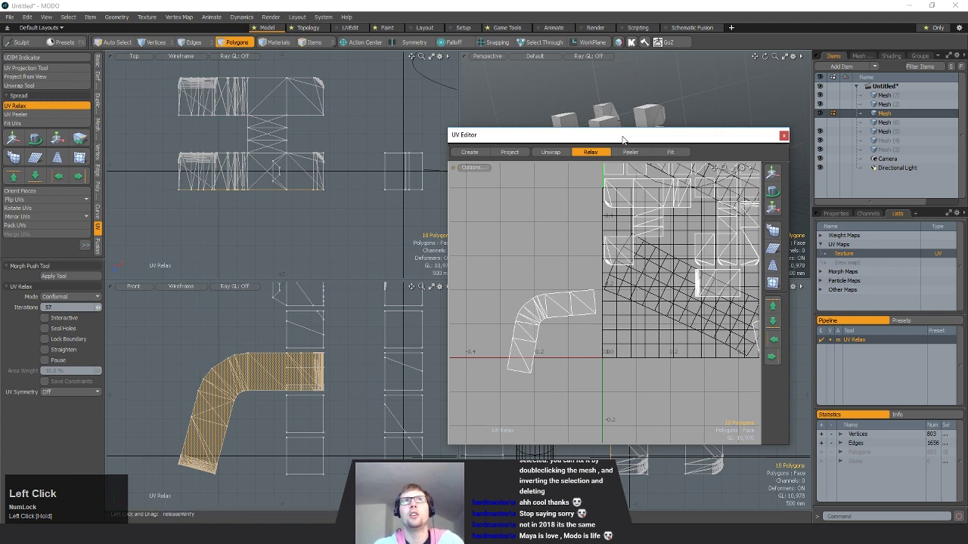
{"action": "left_click_drag", "start_coordinate": [623, 136], "coordinate": [323, 153]}
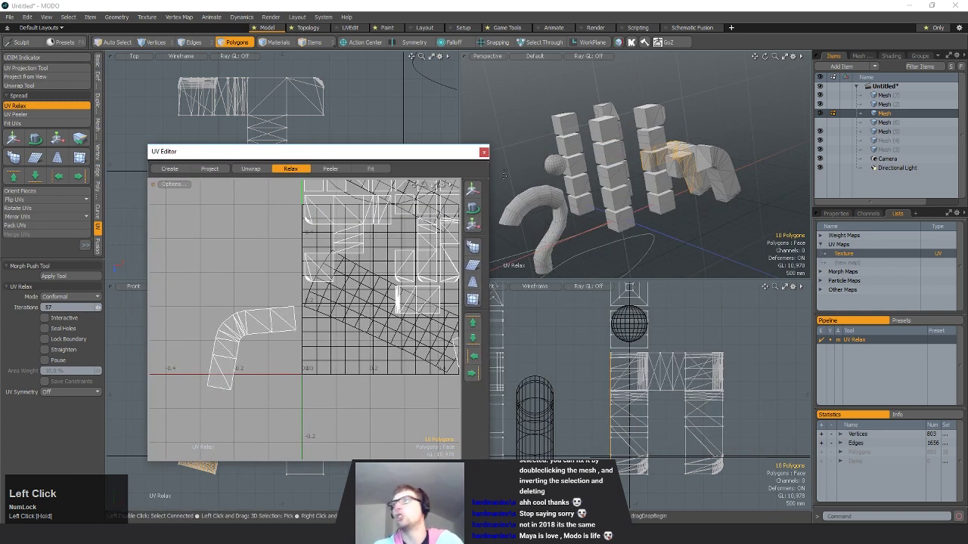
{"action": "key", "text": "space"}
{"action": "left_click_drag", "start_coordinate": [256, 273], "coordinate": [267, 263], "text": "shift"}
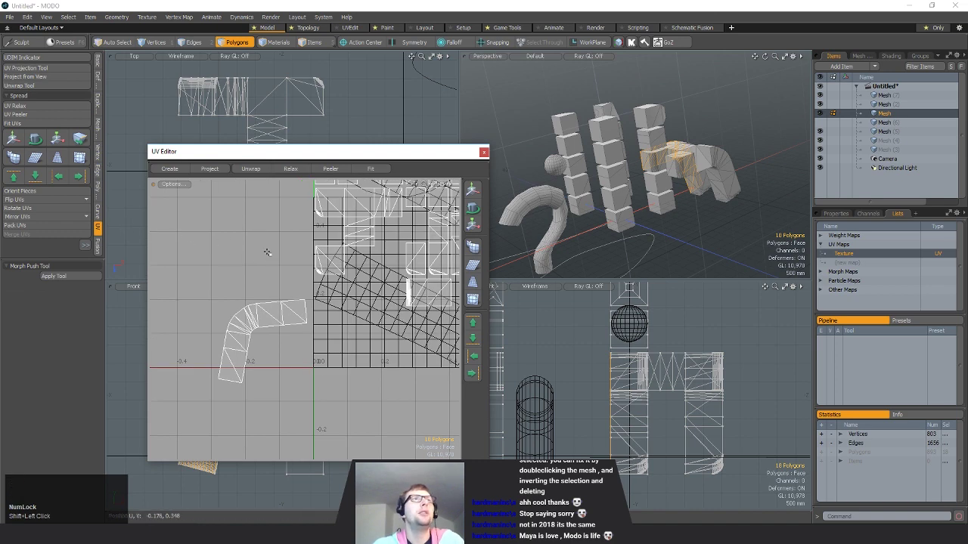
- Switch to the bent tube mesh and delete the two cap polygons that close its ends
{"action": "left_click_drag", "start_coordinate": [586, 226], "coordinate": [678, 213], "text": "alt"}
{"action": "left_click", "coordinate": [678, 213]}
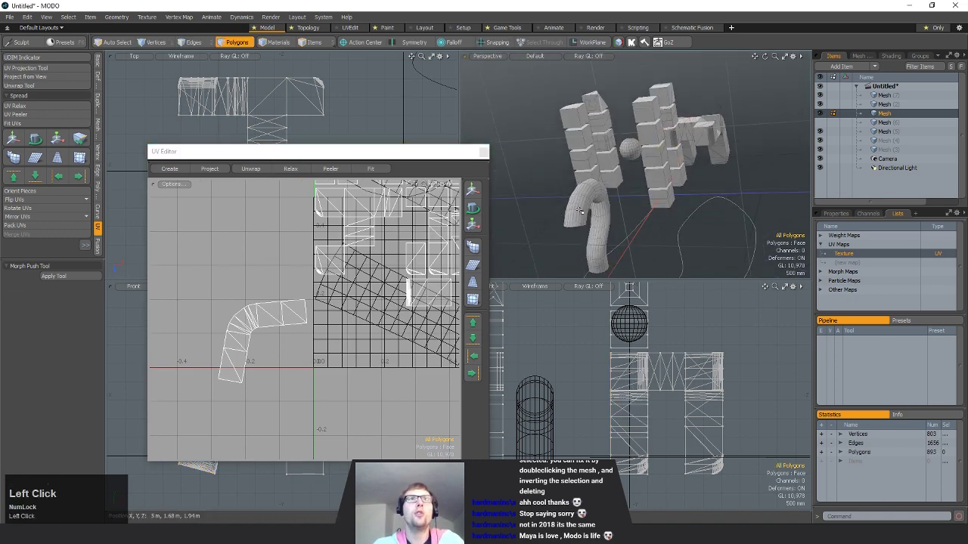
{"action": "key", "text": "5"}
{"action": "left_click", "coordinate": [582, 219]}
{"action": "key", "text": "3"}
{"action": "double_click", "coordinate": [585, 219]}
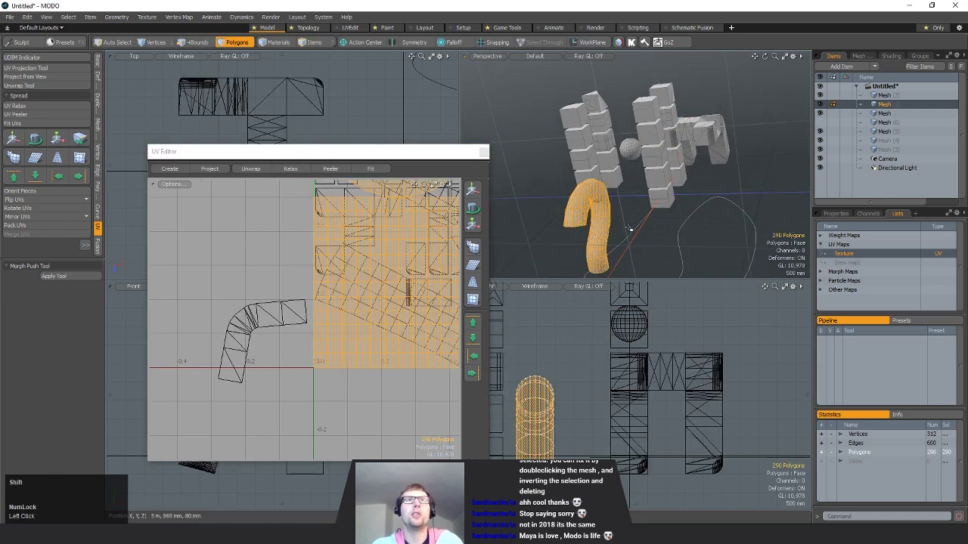
{"action": "key", "text": "shift+a"}
{"action": "left_click_drag", "start_coordinate": [628, 228], "coordinate": [664, 231], "text": "alt"}
{"action": "left_click", "coordinate": [618, 134]}
{"action": "left_click", "coordinate": [667, 235], "text": "shift"}
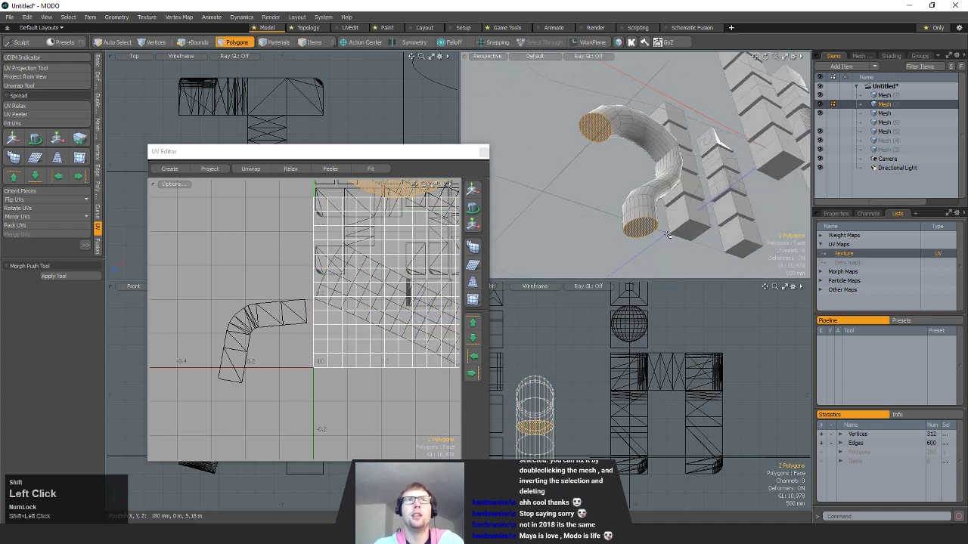
{"action": "key", "text": "Delete"}
- Select the lengthwise edge loop along the inner side of the bent tube as a seam
{"action": "left_click_drag", "start_coordinate": [592, 127], "coordinate": [671, 189], "text": "alt"}
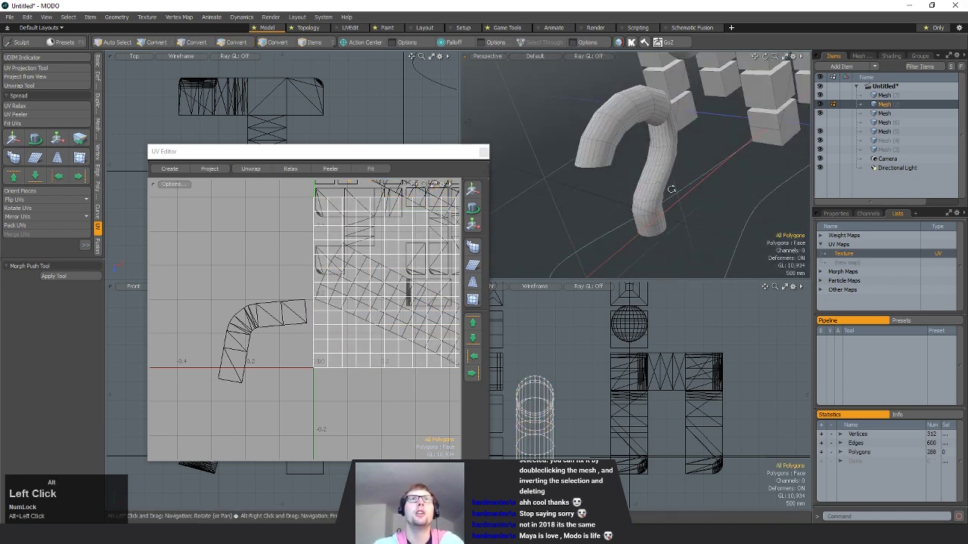
{"action": "key", "text": "space"}
{"action": "key", "text": "space"}
{"action": "left_click_drag", "start_coordinate": [597, 136], "coordinate": [627, 114], "text": "alt"}
{"action": "left_click", "coordinate": [646, 154]}
{"action": "double_click", "coordinate": [646, 154]}
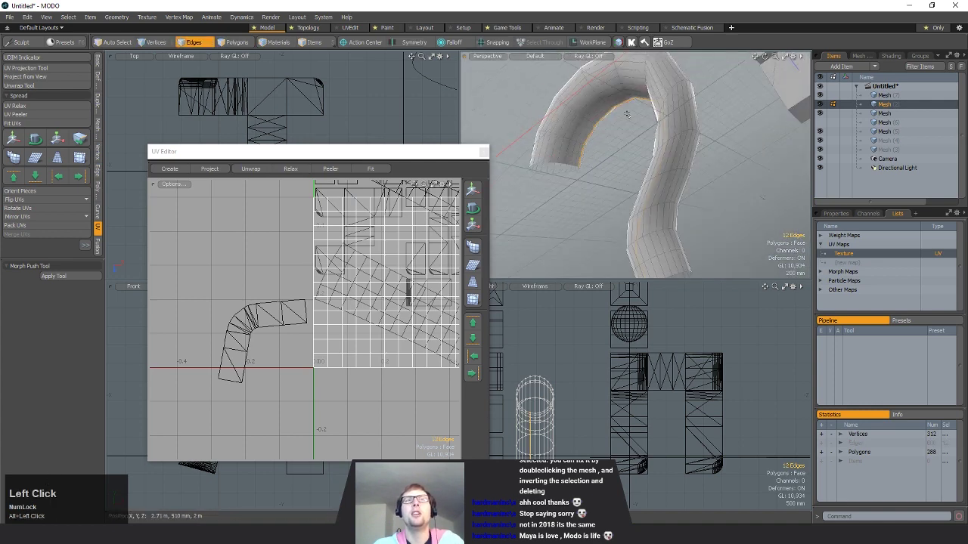
{"action": "left_click_drag", "start_coordinate": [648, 271], "coordinate": [430, 223], "text": "alt"}
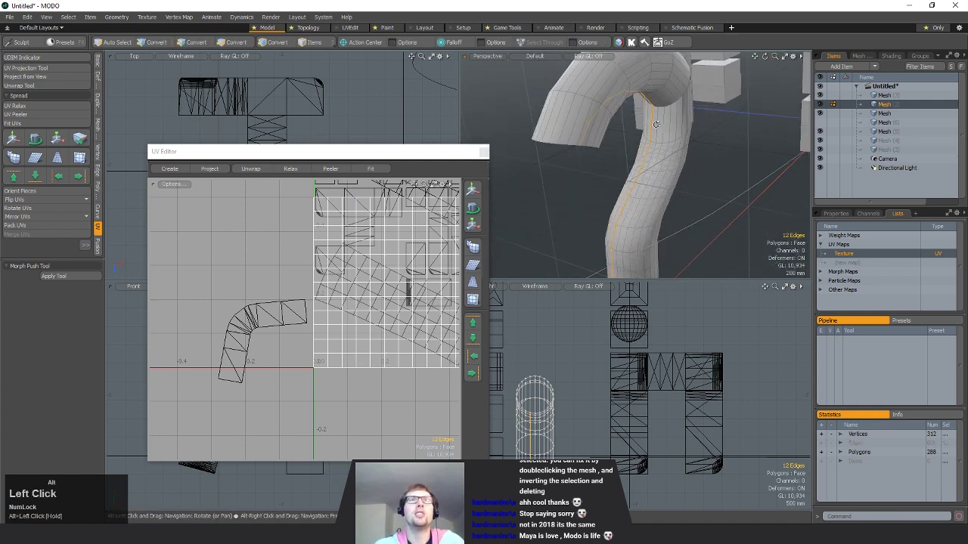
- Unwrap the open tube along the selected edge loop with UV Peeler, using a 0 to 1 range in U and V
{"action": "left_click", "coordinate": [22, 114]}
{"action": "left_click_drag", "start_coordinate": [261, 251], "coordinate": [179, 275], "text": "alt+shift"}
{"action": "left_click_drag", "start_coordinate": [333, 257], "coordinate": [264, 257], "text": "ctrl+alt"}
{"action": "left_click", "coordinate": [332, 238]}
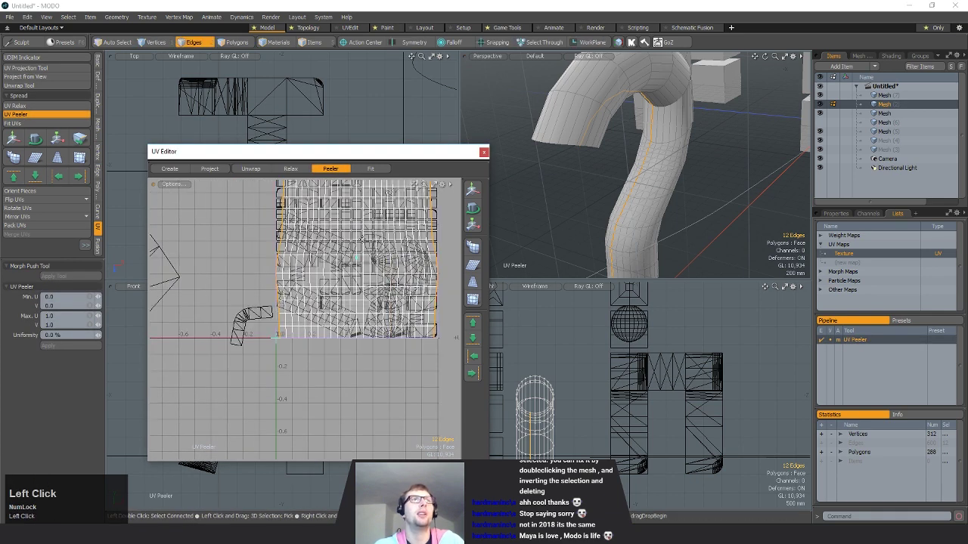
{"action": "left_click_drag", "start_coordinate": [362, 240], "coordinate": [310, 239], "text": "ctrl+alt"}
{"action": "left_click_drag", "start_coordinate": [310, 239], "coordinate": [305, 240], "text": "alt+shift"}
- Select the tube's peeled UV island and move it outside the UV square on the positive U side
{"action": "key", "text": "space"}
{"action": "key", "text": "space"}
{"action": "double_click", "coordinate": [310, 274]}
{"action": "left_click_drag", "start_coordinate": [310, 275], "coordinate": [207, 272], "text": "alt+shift"}
{"action": "key", "text": "w"}
{"action": "left_click_drag", "start_coordinate": [305, 239], "coordinate": [502, 248]}
{"action": "key", "text": "space"}
{"action": "left_click", "coordinate": [331, 267]}
- Select the tube's seam edges in the UV layout and compare the island's outline with the seam on the model
{"action": "left_click_drag", "start_coordinate": [338, 270], "coordinate": [250, 270], "text": "alt+shift"}
{"action": "key", "text": "space"}
{"action": "key", "text": "space"}
{"action": "double_click", "coordinate": [373, 271]}
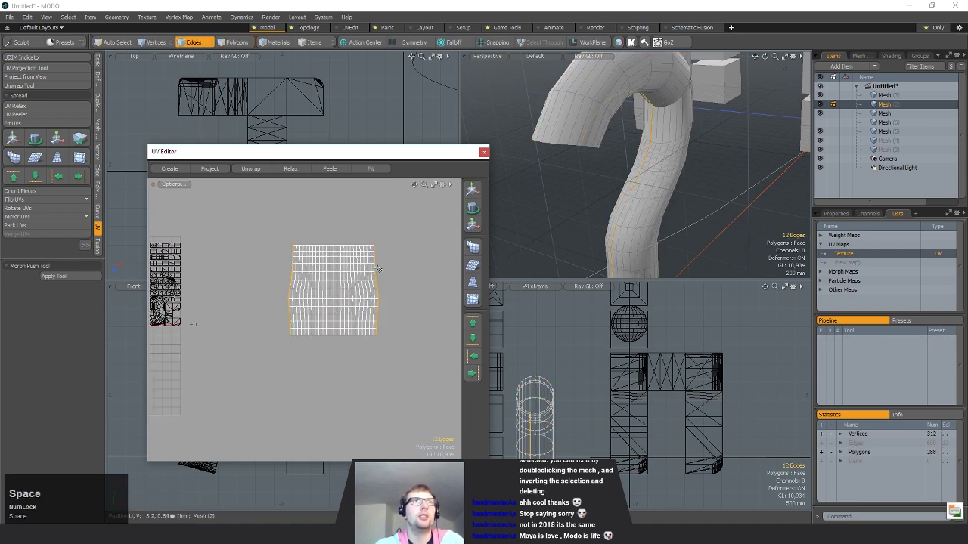
{"action": "left_click_drag", "start_coordinate": [621, 132], "coordinate": [529, 140], "text": "alt"}
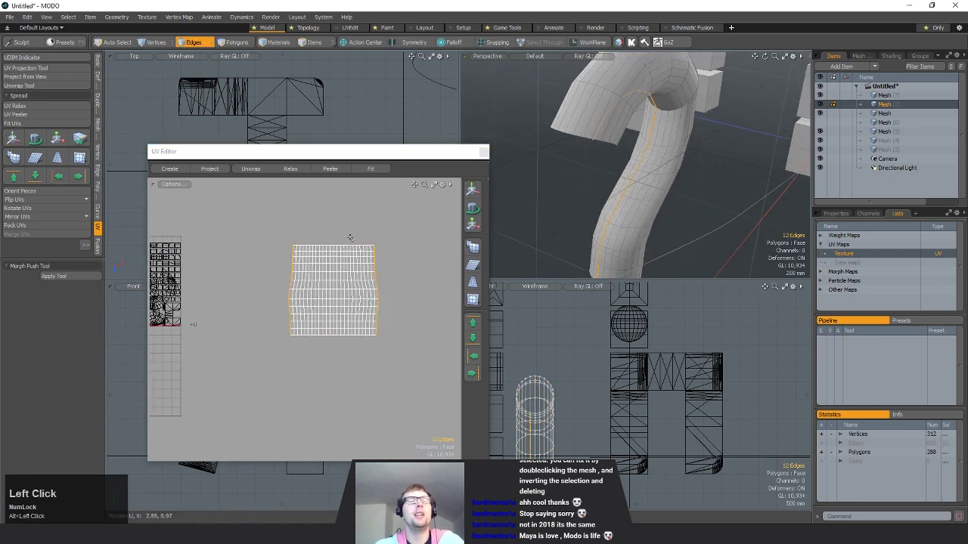
{"action": "left_click_drag", "start_coordinate": [365, 243], "coordinate": [364, 256], "text": "alt+shift"}
{"action": "mouse_move", "coordinate": [567, 220]}
{"action": "left_mouse_down", "text": "alt"}
{"action": "mouse_move", "coordinate": [605, 188]}
{"action": "mouse_move", "coordinate": [568, 208]}
{"action": "left_mouse_up", "text": "alt"}
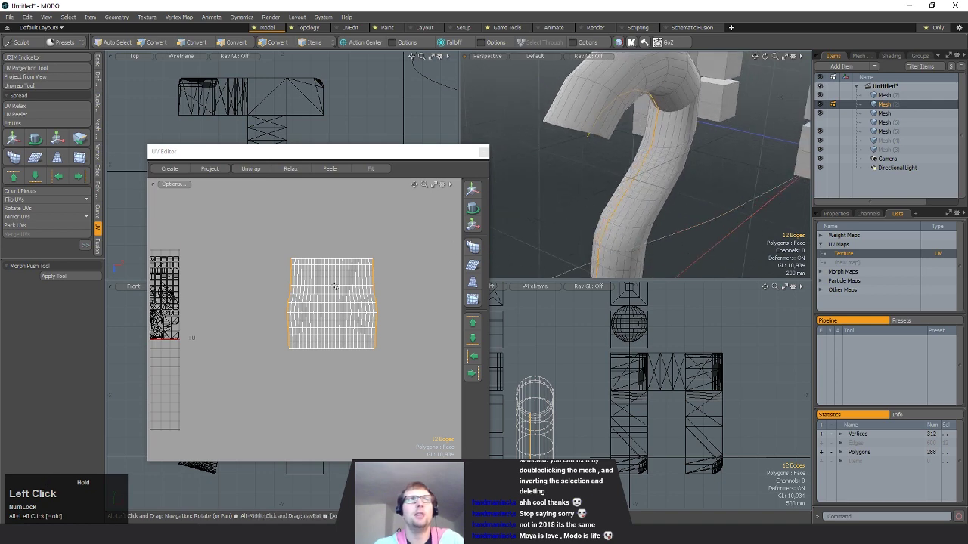
{"action": "left_click_drag", "start_coordinate": [358, 270], "coordinate": [349, 281], "text": "alt+shift"}
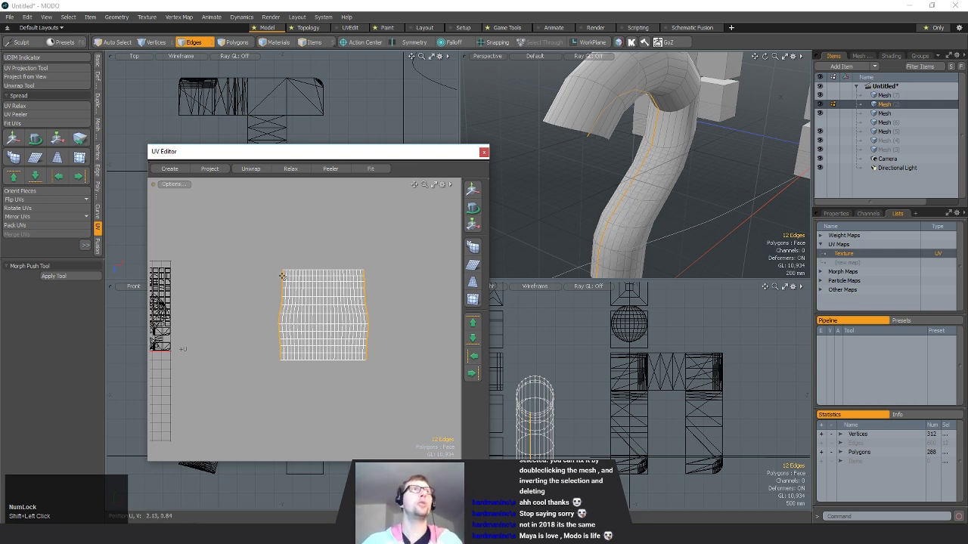
- Straighten the tube's whole UV island with UV Rectangle, leaving Pack, Uniform X-Spans and Uniform Y-Spans off
{"action": "key", "text": "space"}
{"action": "key", "text": "space"}
{"action": "left_click", "coordinate": [305, 280]}
{"action": "key", "text": "space"}
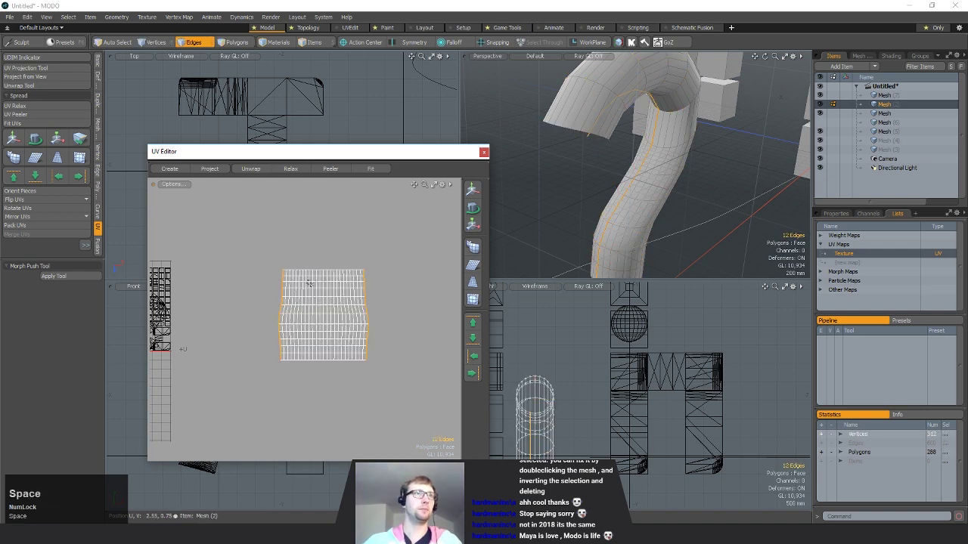
{"action": "key", "text": "space"}
{"action": "double_click", "coordinate": [306, 281]}
{"action": "left_click_drag", "start_coordinate": [62, 263], "coordinate": [61, 341]}
{"action": "left_click", "coordinate": [37, 252]}
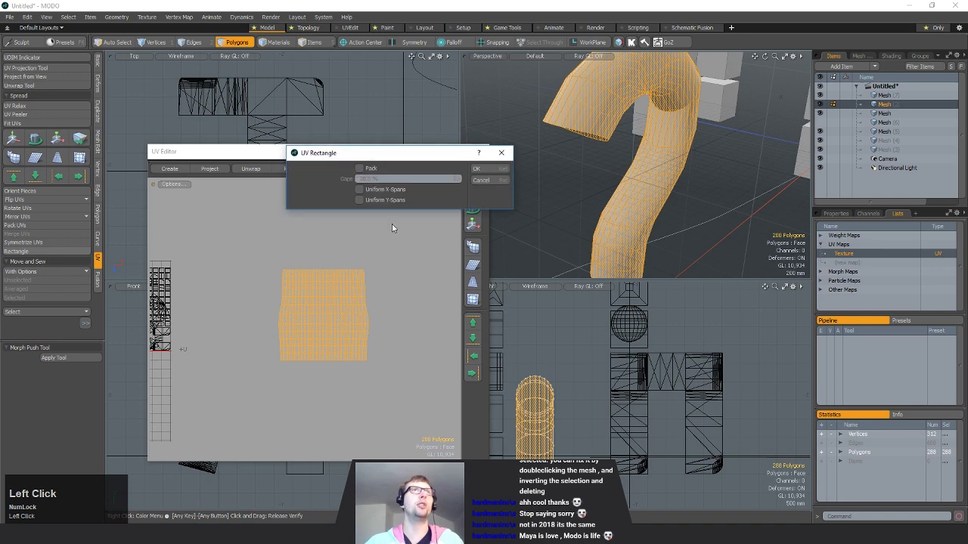
{"action": "left_click", "coordinate": [486, 167]}
{"action": "left_click_drag", "start_coordinate": [339, 287], "coordinate": [374, 294], "text": "alt"}
{"action": "mouse_move", "coordinate": [373, 294]}
{"action": "left_mouse_down", "text": "ctrl+alt"}
{"action": "mouse_move", "coordinate": [311, 317]}
{"action": "mouse_move", "coordinate": [386, 303]}
{"action": "left_mouse_up", "text": "ctrl+alt"}
{"action": "left_click", "coordinate": [399, 257]}
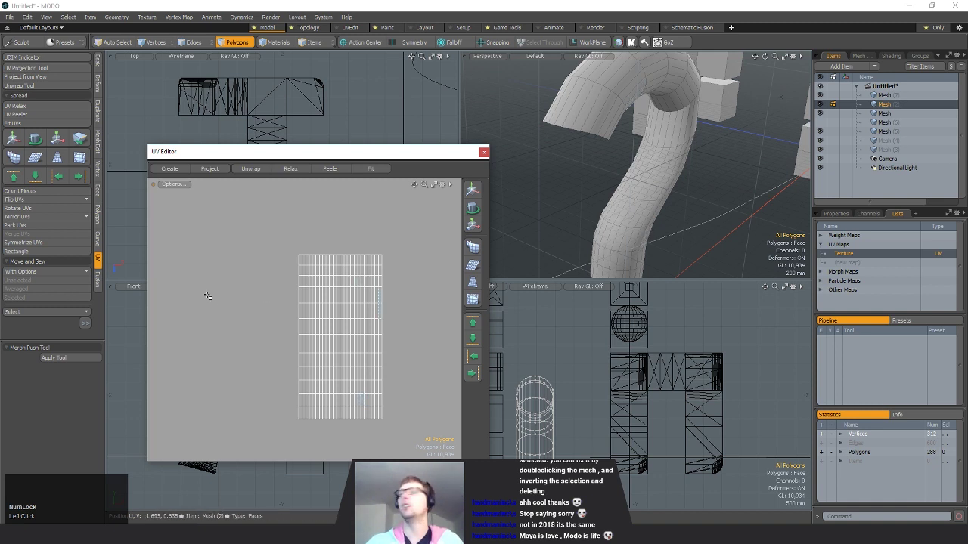
{"action": "left_click_drag", "start_coordinate": [341, 310], "coordinate": [268, 281], "text": "alt+shift"}
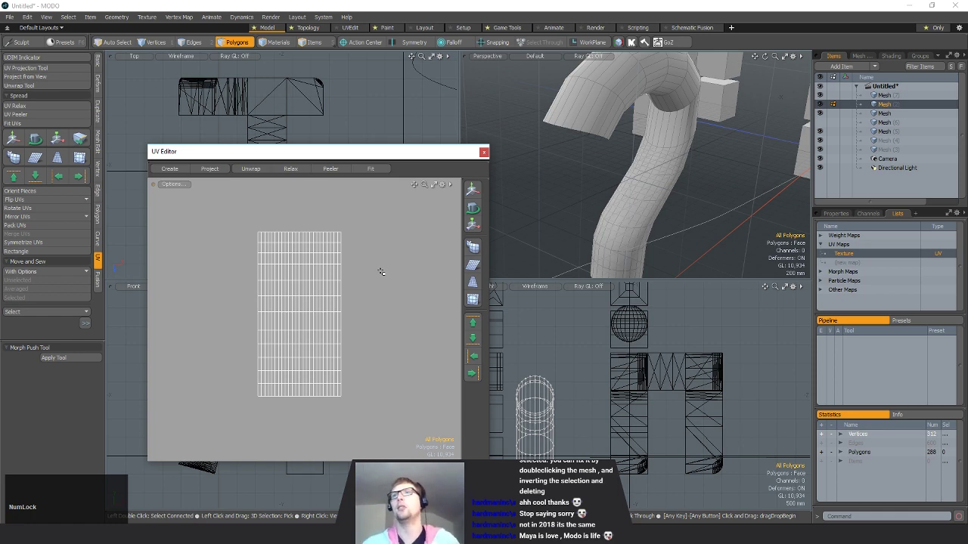
- Switch to the mesh with the cube stacks and the arched piece, in polygon mode
{"action": "scroll", "coordinate": [323, 287], "scroll_direction": "down", "scroll_amount": 3}
{"action": "left_click_drag", "start_coordinate": [302, 282], "coordinate": [361, 323], "text": "alt+shift"}
{"action": "scroll", "coordinate": [287, 350], "scroll_direction": "down", "scroll_amount": 2}
{"action": "scroll", "coordinate": [226, 331], "scroll_direction": "up", "scroll_amount": 4}
{"action": "left_click_drag", "start_coordinate": [227, 332], "coordinate": [242, 316], "text": "alt+shift"}
{"action": "key", "text": "5"}
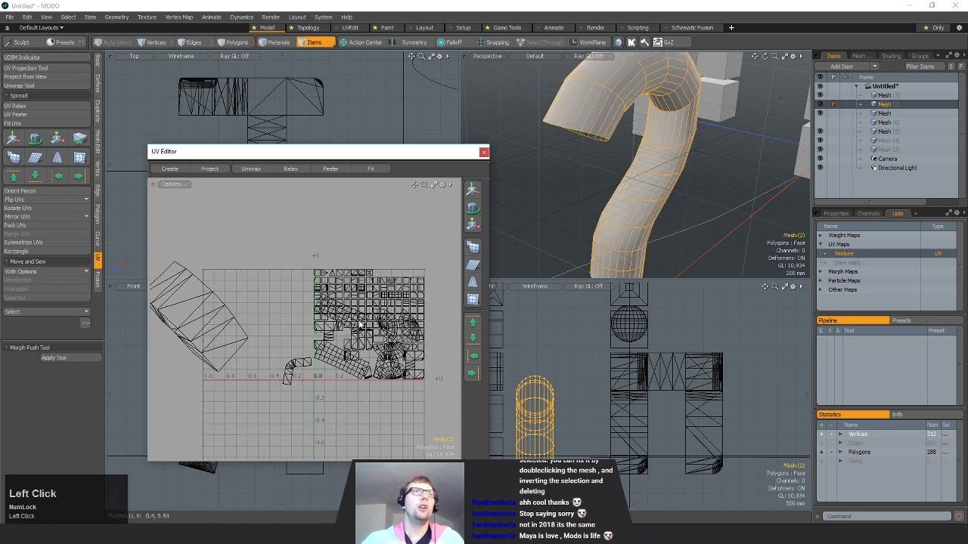
{"action": "scroll", "coordinate": [672, 182], "scroll_direction": "down", "scroll_amount": 5}
{"action": "left_click_drag", "start_coordinate": [672, 181], "coordinate": [593, 189], "text": "alt+shift"}
{"action": "left_click", "coordinate": [712, 127]}
{"action": "key", "text": "3"}
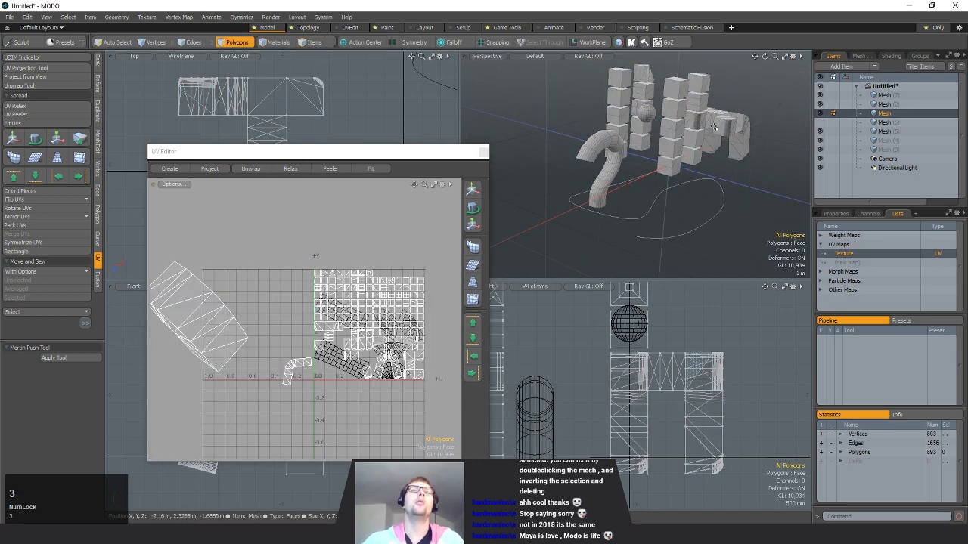
{"action": "key", "text": "5"}
{"action": "left_click", "coordinate": [684, 102]}
{"action": "key", "text": "3"}
- Rotate all of the cube-and-arch mesh's UVs to a slanted angle in the UV layout
{"action": "left_click_drag", "start_coordinate": [361, 311], "coordinate": [314, 307], "text": "alt+shift"}
{"action": "key", "text": "e"}
{"action": "left_click_drag", "start_coordinate": [318, 267], "coordinate": [348, 331]}
{"action": "key", "text": "space"}
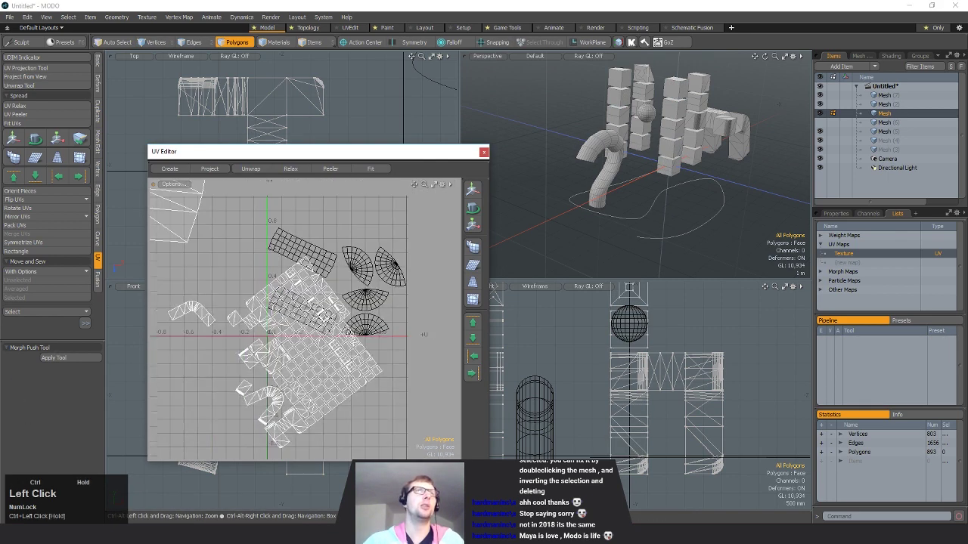
- Align the mesh's tilted UV islands with Orient Pieces, using the Horizontal direction
{"action": "left_click", "coordinate": [48, 192]}
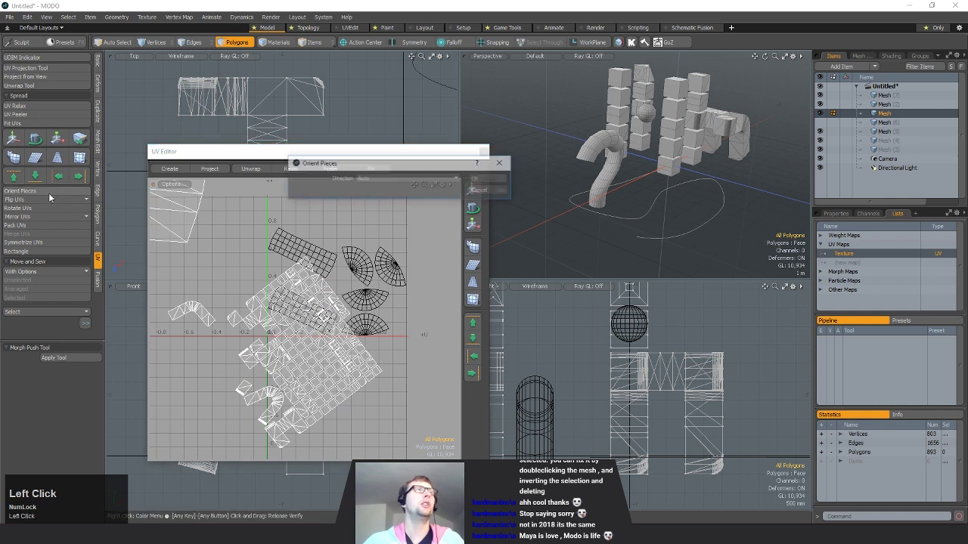
{"action": "left_click", "coordinate": [372, 178]}
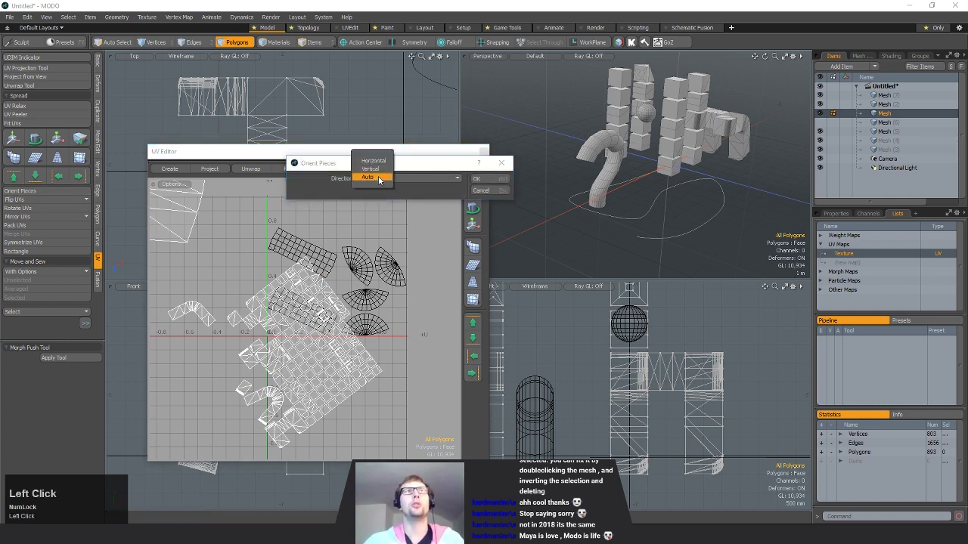
{"action": "left_click", "coordinate": [379, 166]}
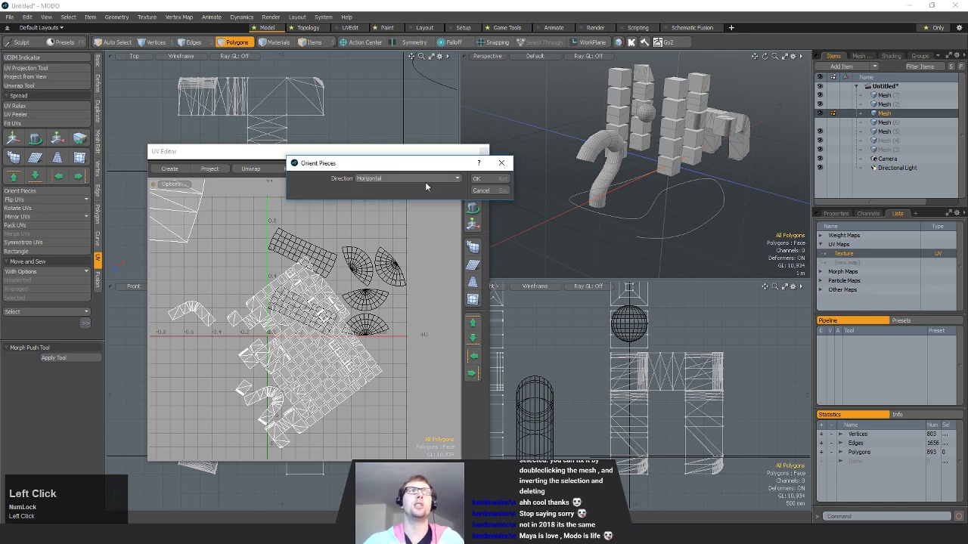
{"action": "left_click", "coordinate": [478, 179]}
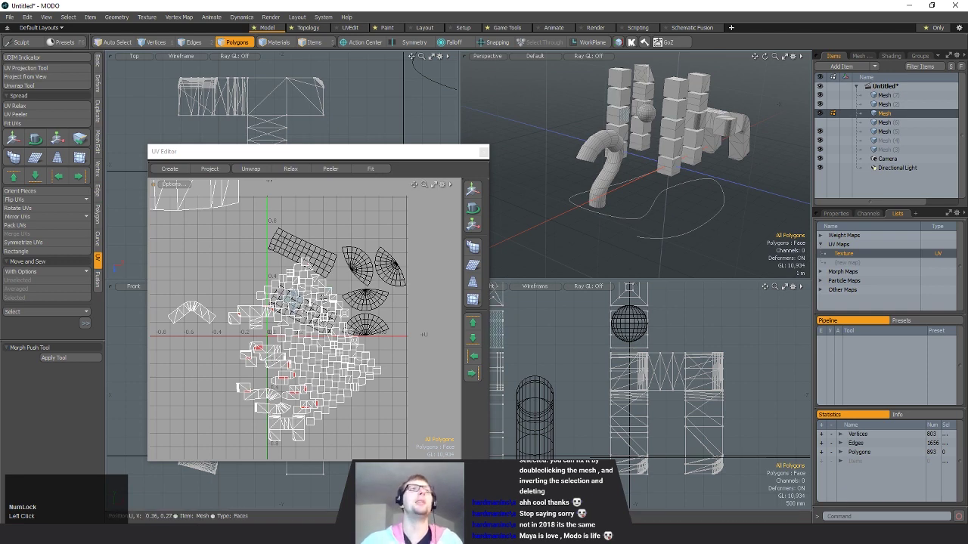
{"action": "scroll", "coordinate": [374, 266], "scroll_direction": "down", "scroll_amount": 3}
{"action": "left_click_drag", "start_coordinate": [373, 265], "coordinate": [384, 250], "text": "alt"}
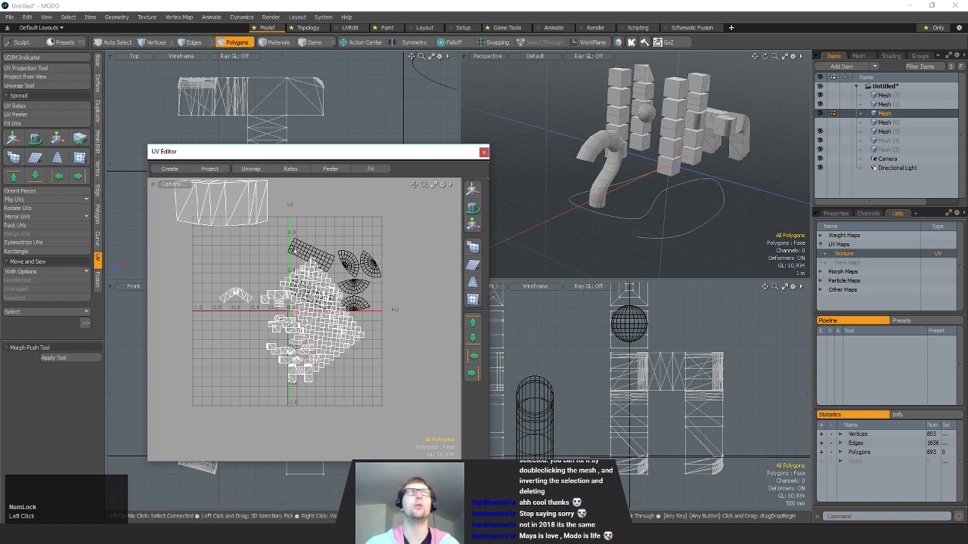
- Mirror the mesh's UVs along the U direction and mirror them back again
{"action": "left_click", "coordinate": [27, 218]}
{"action": "left_click", "coordinate": [29, 229]}
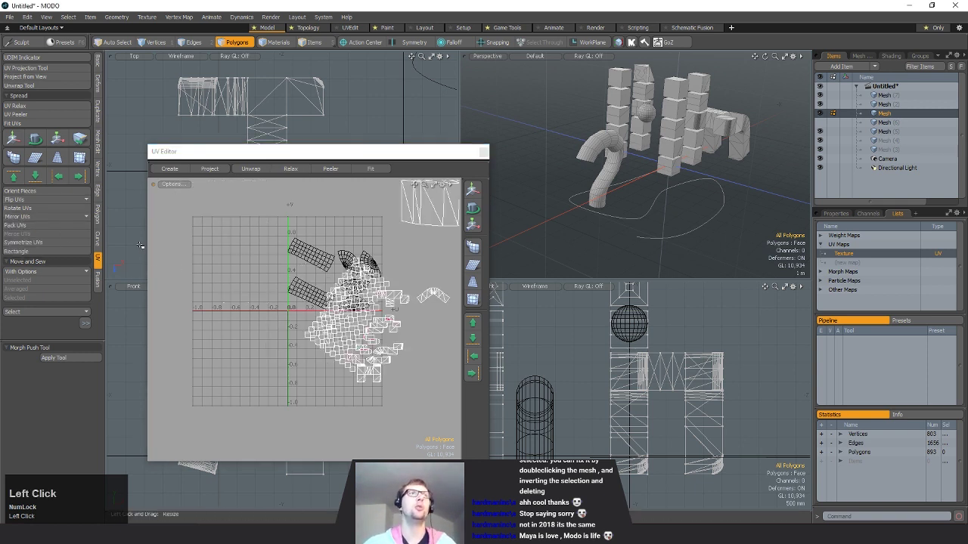
{"action": "left_click", "coordinate": [30, 219]}
{"action": "left_click", "coordinate": [29, 229]}
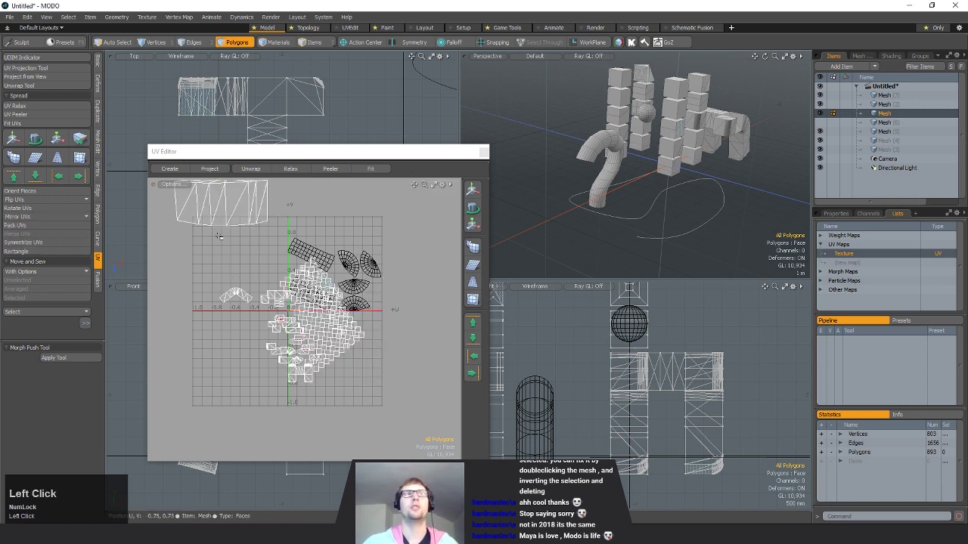
- Pack the cube-and-arch mesh's UVs with Pack UVs, using 10 % gaps and the Normalized pack region
{"action": "left_click", "coordinate": [146, 293]}
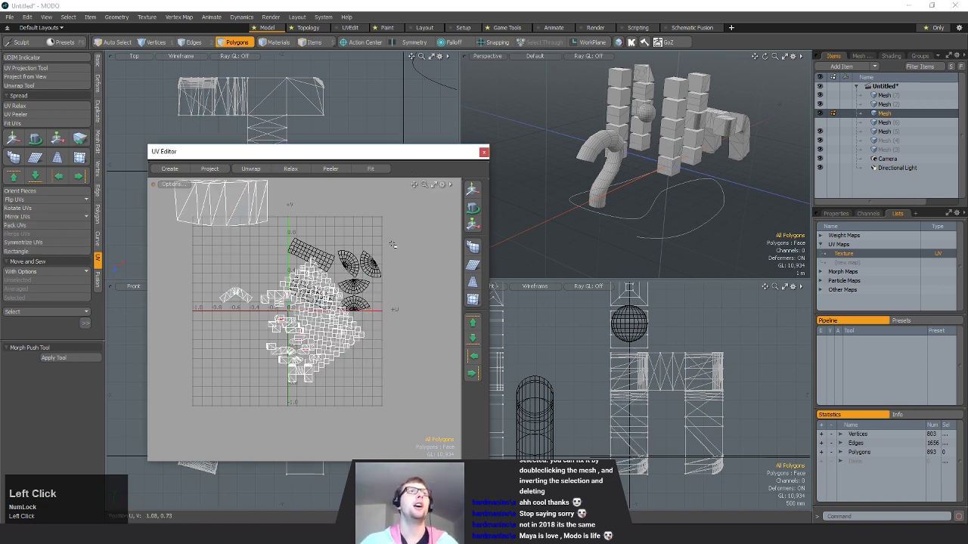
{"action": "left_click", "coordinate": [26, 226]}
{"action": "left_click_drag", "start_coordinate": [385, 100], "coordinate": [612, 131]}
{"action": "type", "text": "10"}
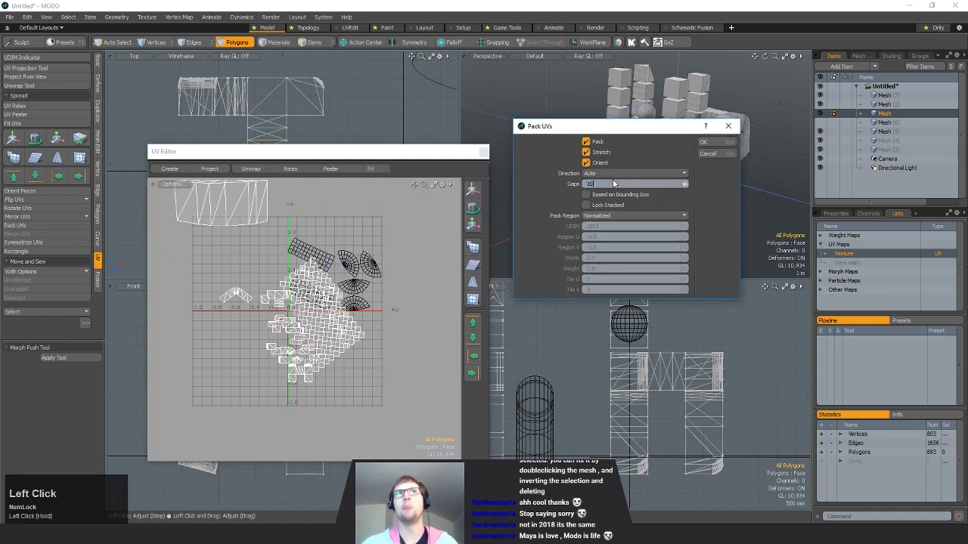
{"action": "left_click", "coordinate": [588, 253]}
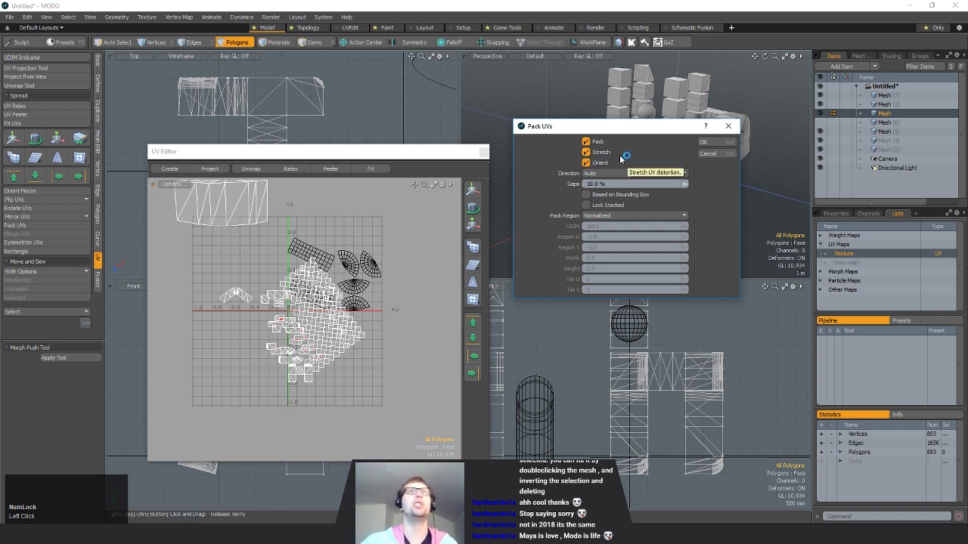
{"action": "left_click", "coordinate": [704, 142]}
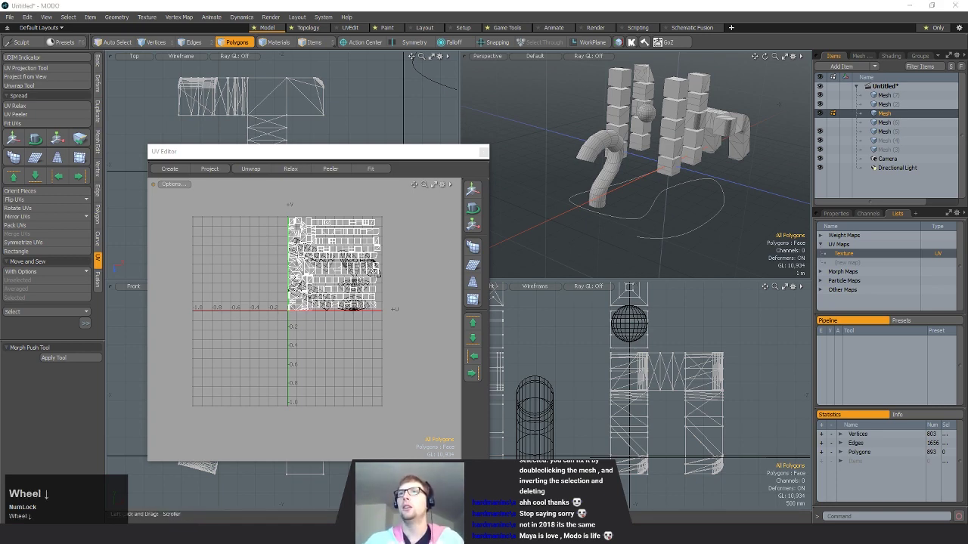
- Select the whole arched piece in the 3D view and move its UV islands out of the packed layout, towards negative U
{"action": "left_click_drag", "start_coordinate": [302, 258], "coordinate": [335, 257], "text": "ctrl+alt"}
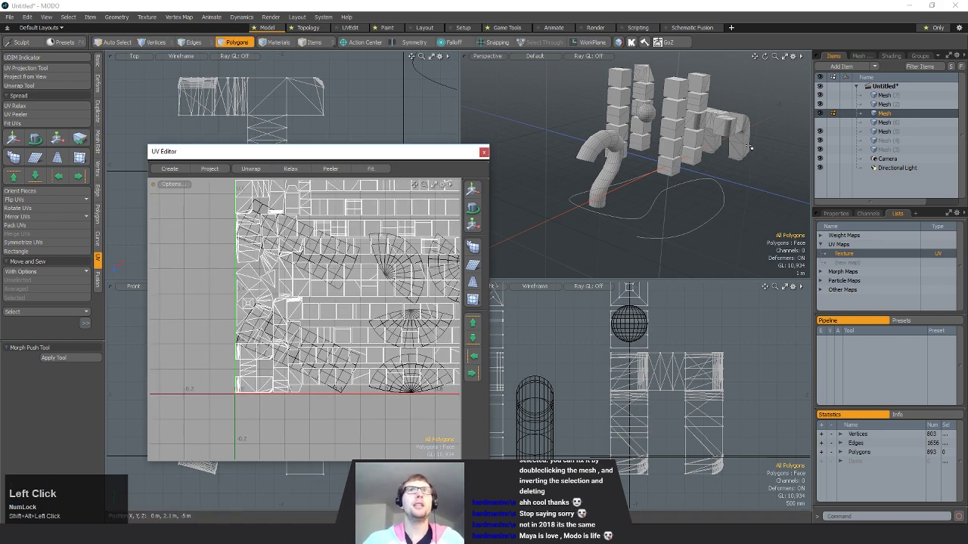
{"action": "double_click", "coordinate": [739, 143]}
{"action": "left_click_drag", "start_coordinate": [308, 341], "coordinate": [265, 347], "text": "ctrl+alt"}
{"action": "key", "text": "w"}
{"action": "left_click_drag", "start_coordinate": [295, 361], "coordinate": [182, 343]}
- Select the I-shaped UV island of the arched piece and move it to a free area below the other separated islands
{"action": "left_click_drag", "start_coordinate": [181, 342], "coordinate": [387, 333], "text": "alt+shift"}
{"action": "key", "text": "space"}
{"action": "double_click", "coordinate": [296, 303]}
{"action": "key", "text": "w"}
{"action": "left_click_drag", "start_coordinate": [296, 303], "coordinate": [23, 413]}
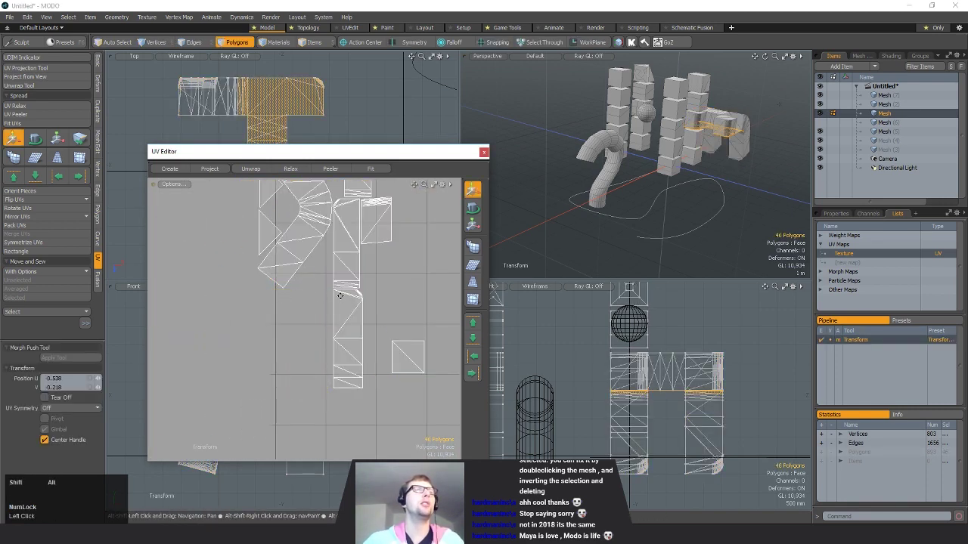
{"action": "key", "text": "shift+a"}
{"action": "left_click_drag", "start_coordinate": [378, 291], "coordinate": [260, 293], "text": "ctrl+alt"}
{"action": "left_click_drag", "start_coordinate": [370, 297], "coordinate": [195, 329], "text": "alt+shift"}
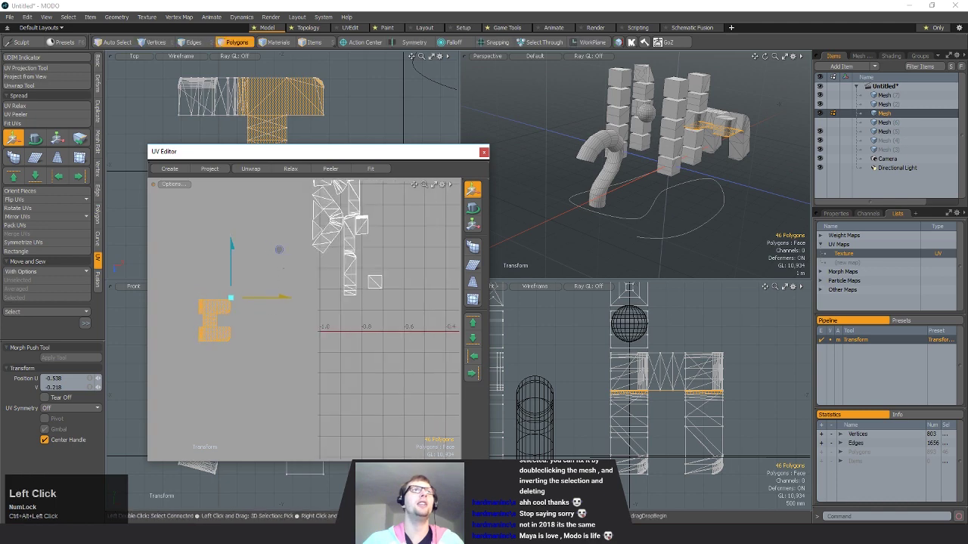
{"action": "left_click_drag", "start_coordinate": [231, 300], "coordinate": [408, 294]}
{"action": "key", "text": "space"}
{"action": "key", "text": "space"}
{"action": "key", "text": "space"}
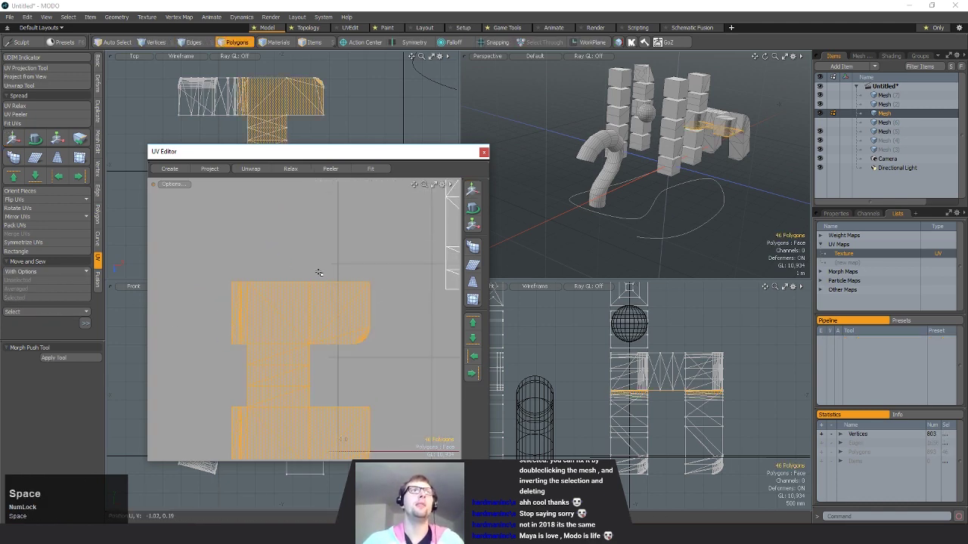
- Pick the I-shaped island's upper corner vertex to find its matching point on the neighbouring islands
{"action": "key", "text": "space"}
{"action": "right_click_drag", "start_coordinate": [306, 273], "coordinate": [354, 288]}
{"action": "left_click_drag", "start_coordinate": [349, 303], "coordinate": [295, 310], "text": "alt+shift"}
{"action": "key", "text": "space"}
{"action": "left_click", "coordinate": [316, 307]}
{"action": "left_click_drag", "start_coordinate": [294, 310], "coordinate": [317, 332], "text": "alt+shift"}
{"action": "left_click_drag", "start_coordinate": [318, 332], "coordinate": [306, 360], "text": "alt+shift"}
{"action": "key", "text": "space"}
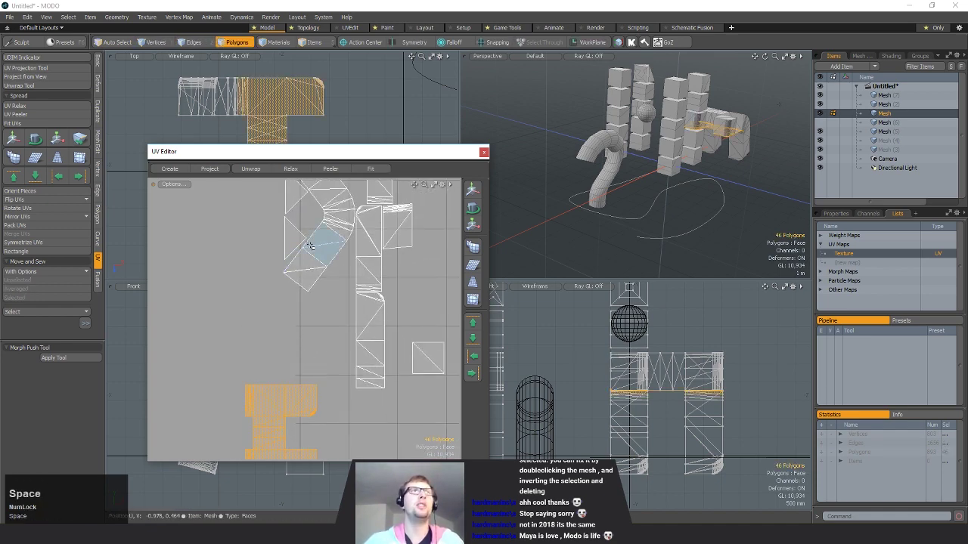
- Select the entire bent strip island and move it to the free space beside the I-shaped island
{"action": "double_click", "coordinate": [331, 242]}
{"action": "key", "text": "w"}
{"action": "left_click_drag", "start_coordinate": [331, 241], "coordinate": [225, 311]}
{"action": "left_click_drag", "start_coordinate": [349, 272], "coordinate": [412, 229], "text": "alt+shift"}
{"action": "key", "text": "space"}
- Check the shared boundary of the two islands and select the entire bent strip island in polygon mode
{"action": "key", "text": "space"}
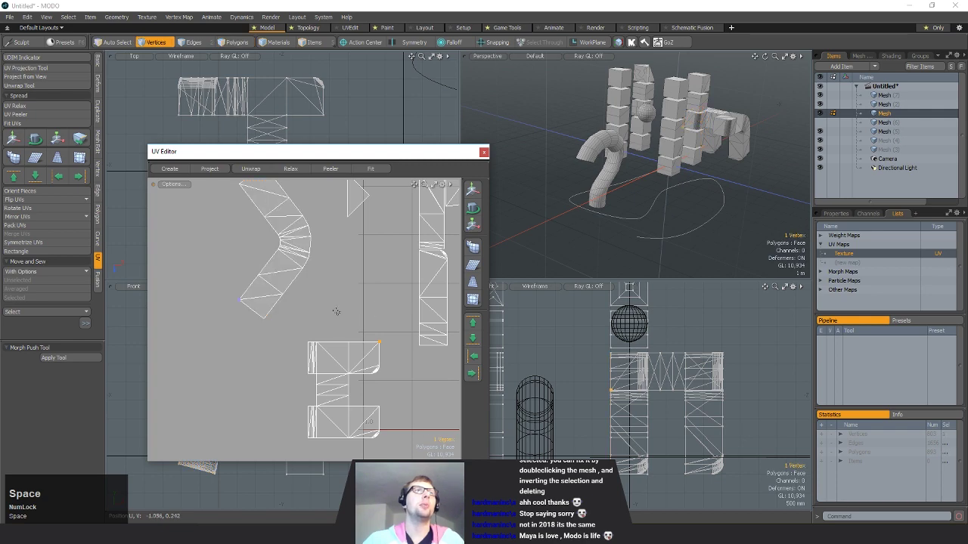
{"action": "left_click", "coordinate": [357, 341]}
{"action": "key", "text": "space"}
{"action": "key", "text": "space"}
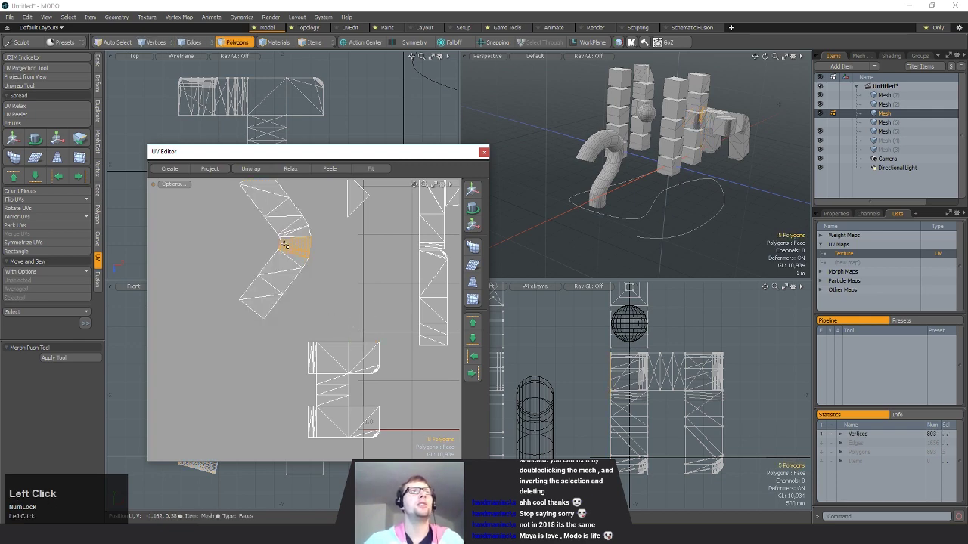
{"action": "double_click", "coordinate": [266, 231]}
{"action": "left_click_drag", "start_coordinate": [320, 357], "coordinate": [301, 376], "text": "alt+shift"}
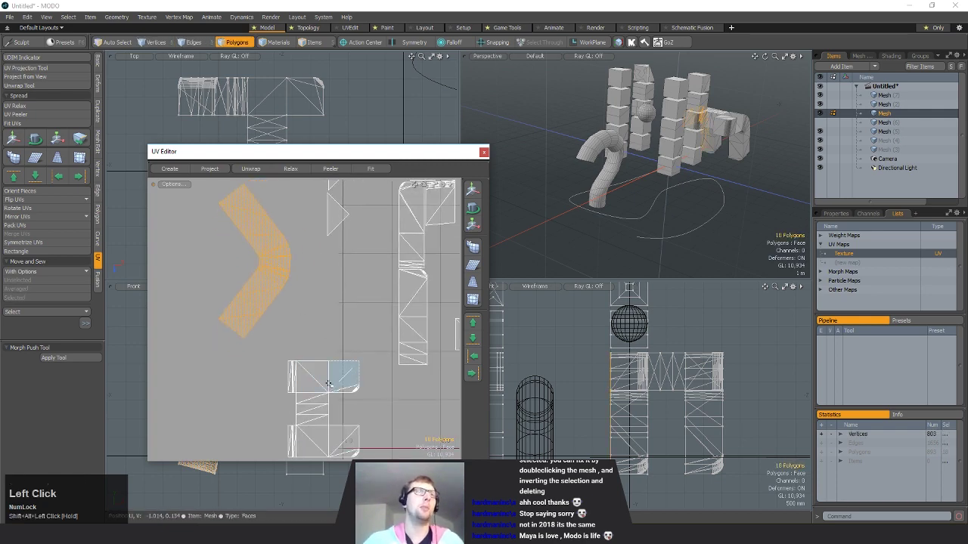
- Select the two edges along the top of the I-shaped island that border the bent strip
{"action": "scroll", "coordinate": [338, 370], "scroll_direction": "up", "scroll_amount": 2}
{"action": "key", "text": "space"}
{"action": "key", "text": "space"}
{"action": "left_click", "coordinate": [342, 356]}
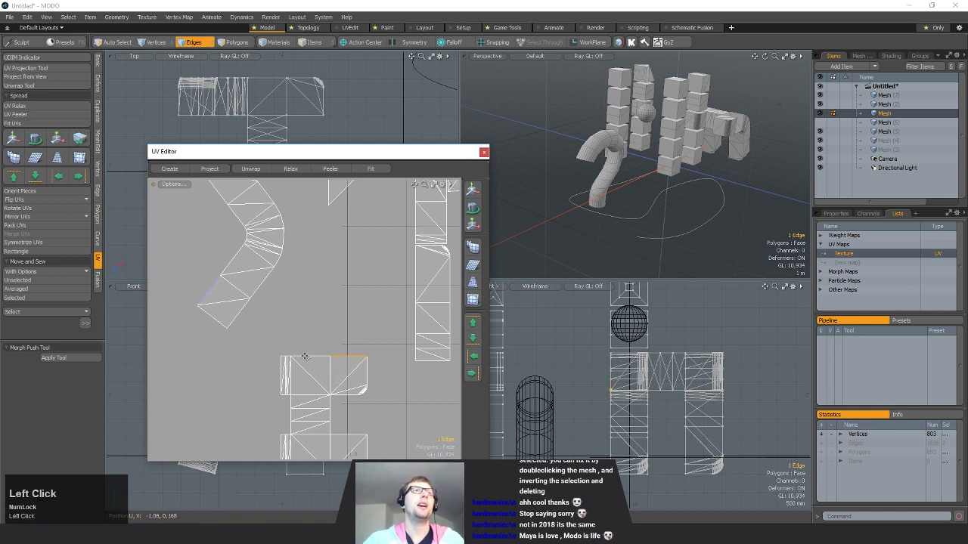
{"action": "left_click_drag", "start_coordinate": [248, 299], "coordinate": [313, 302], "text": "alt+shift"}
{"action": "left_click", "coordinate": [271, 288]}
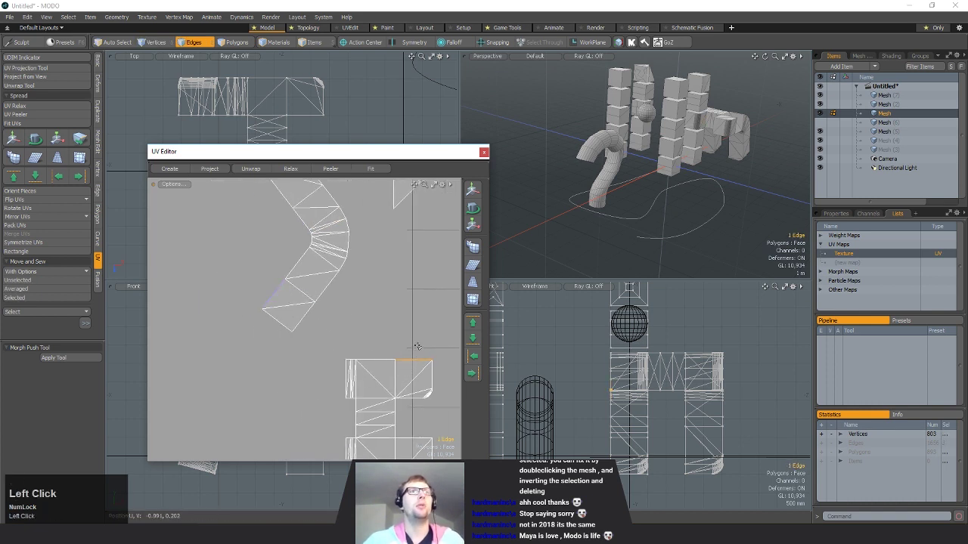
{"action": "left_click", "coordinate": [379, 361]}
{"action": "left_click", "coordinate": [404, 361], "text": "shift"}
{"action": "left_click_drag", "start_coordinate": [404, 362], "coordinate": [360, 363], "text": "alt+shift"}
{"action": "left_click_drag", "start_coordinate": [360, 363], "coordinate": [316, 354], "text": "ctrl+alt"}
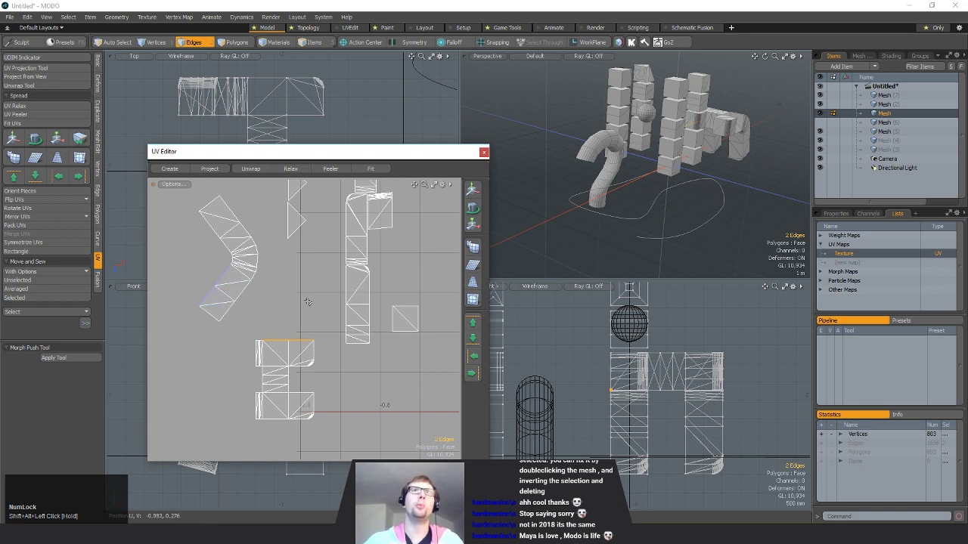
{"action": "left_click_drag", "start_coordinate": [319, 286], "coordinate": [298, 291], "text": "ctrl+alt"}
{"action": "left_click_drag", "start_coordinate": [298, 291], "coordinate": [275, 326], "text": "alt+shift"}
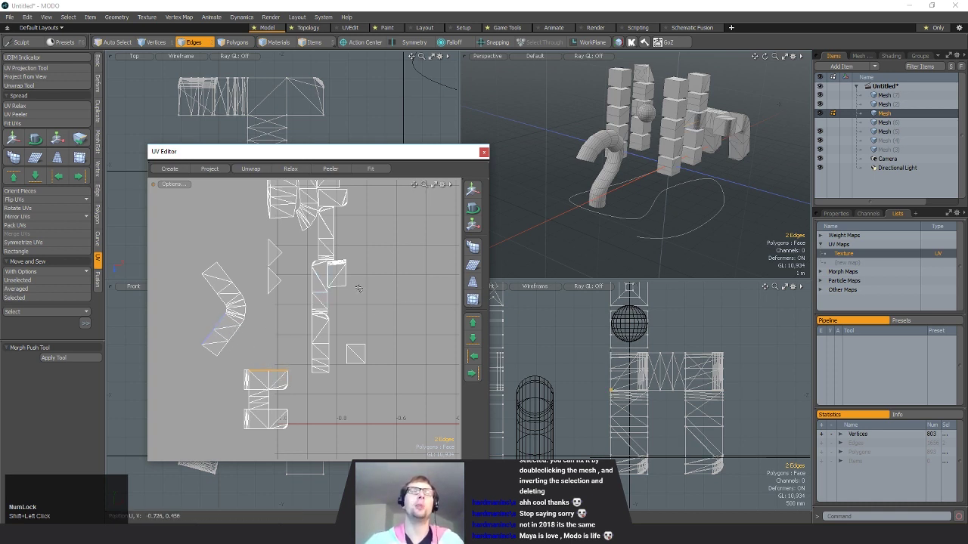
{"action": "left_click_drag", "start_coordinate": [267, 306], "coordinate": [287, 287], "text": "alt+shift"}
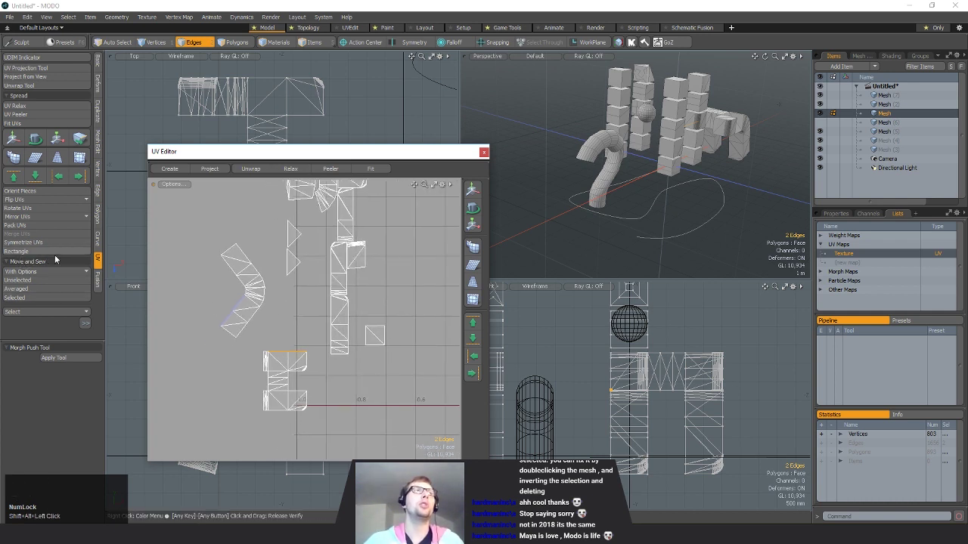
- Try Move and Sew with the Selected option on the two edges, and undo it
{"action": "left_click", "coordinate": [32, 298]}
{"action": "left_click", "coordinate": [326, 358]}
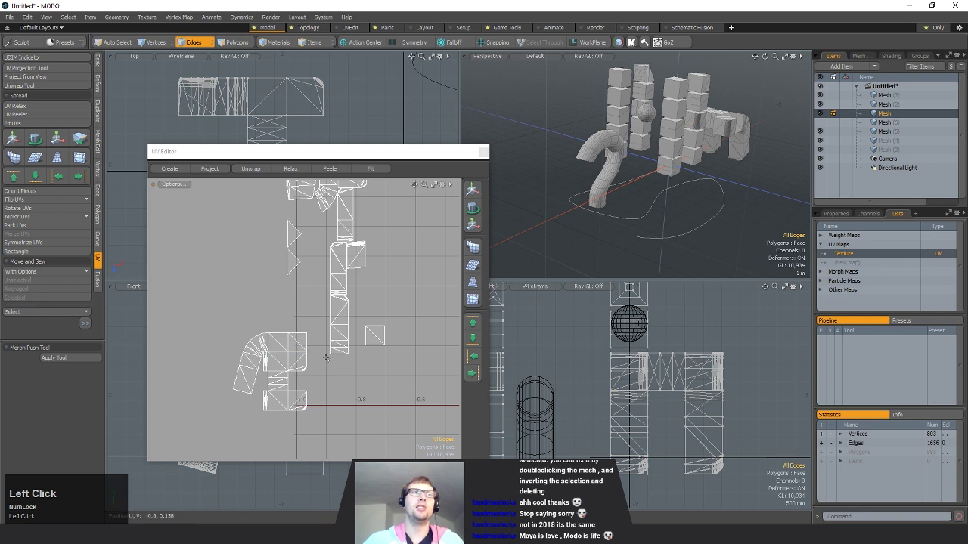
{"action": "key", "text": "ctrl+z"}
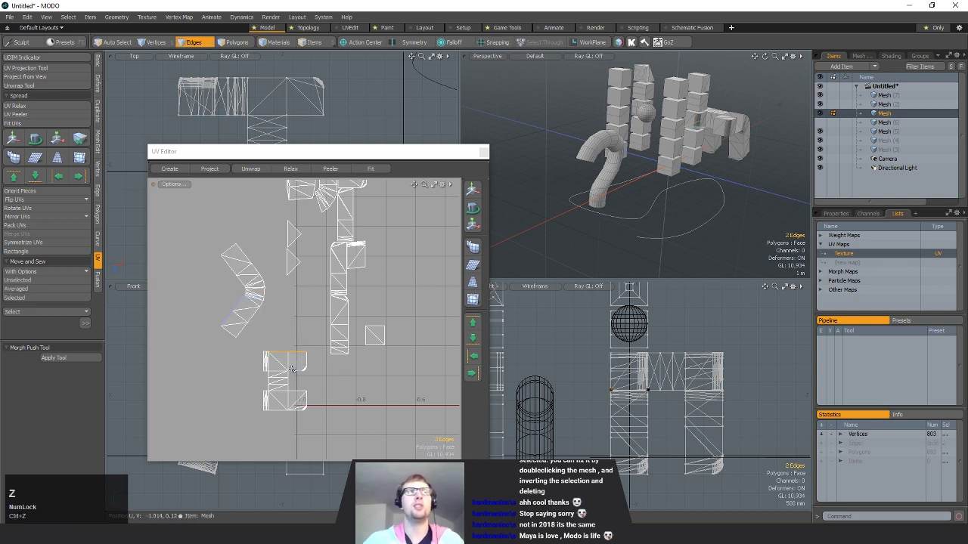
- Try Move and Sew on the two edges with the Unselected and Averaged options, undoing each attempt
{"action": "left_click", "coordinate": [49, 283]}
{"action": "left_click", "coordinate": [185, 310]}
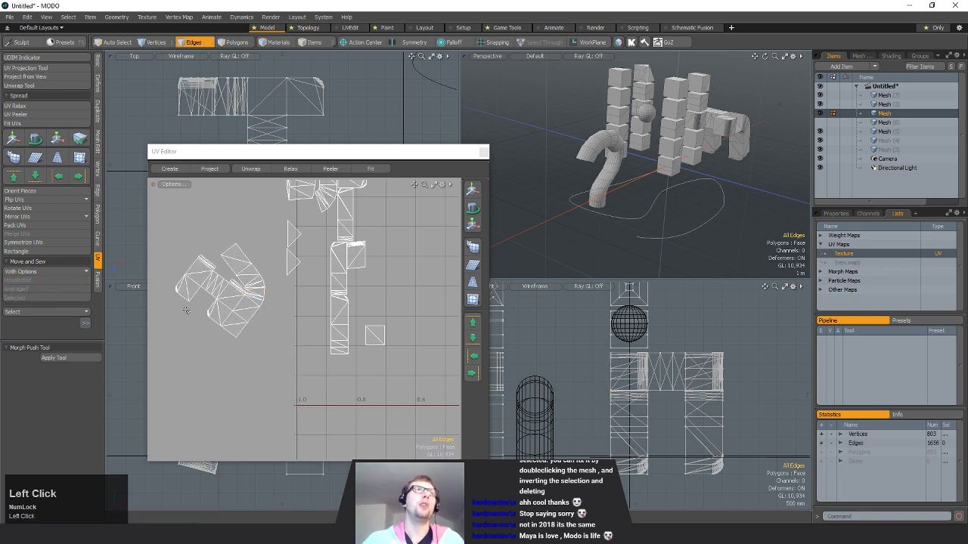
{"action": "key", "text": "ctrl+z"}
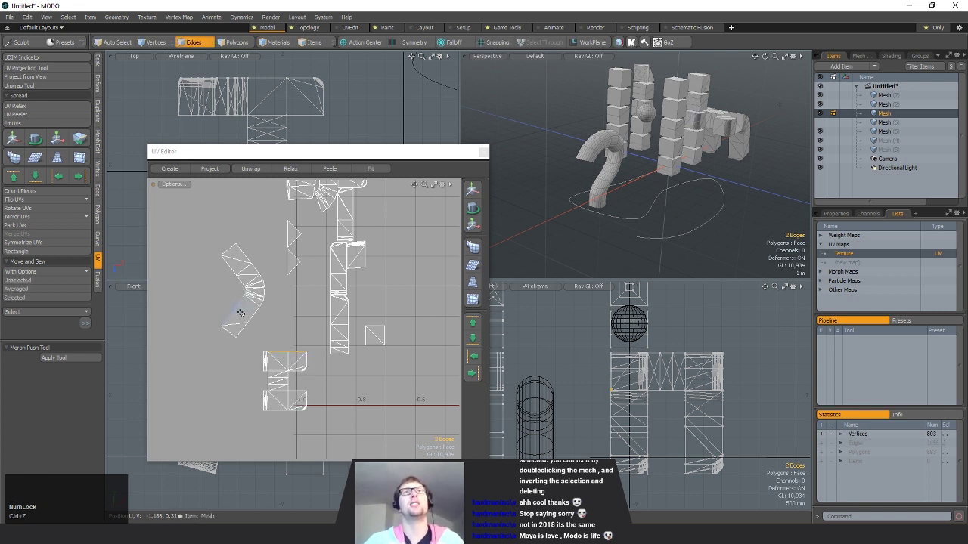
{"action": "left_click", "coordinate": [43, 288]}
{"action": "key", "text": "ctrl+z"}
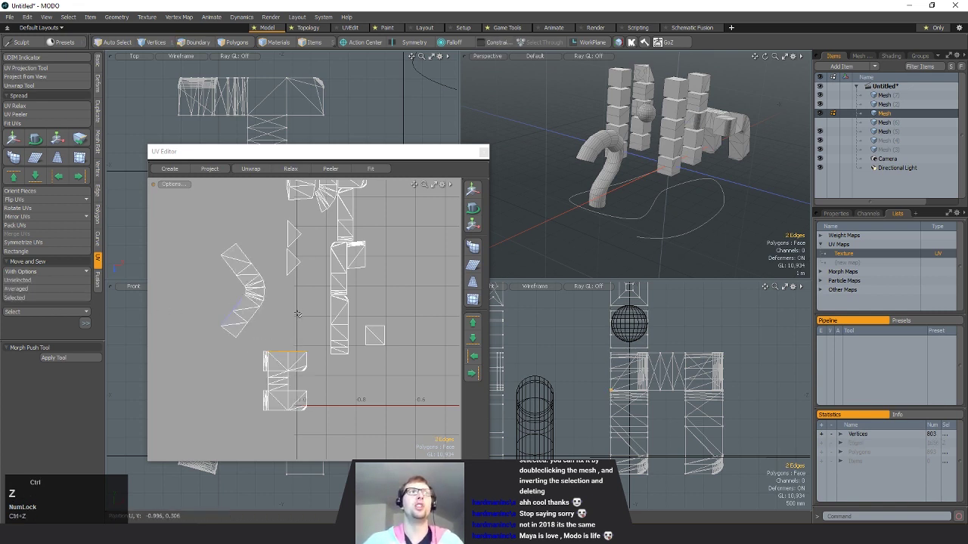
- Select the top middle and top corner vertices of the I-shaped island in vertex mode
{"action": "left_click_drag", "start_coordinate": [332, 314], "coordinate": [329, 337], "text": "ctrl+alt"}
{"action": "key", "text": "space"}
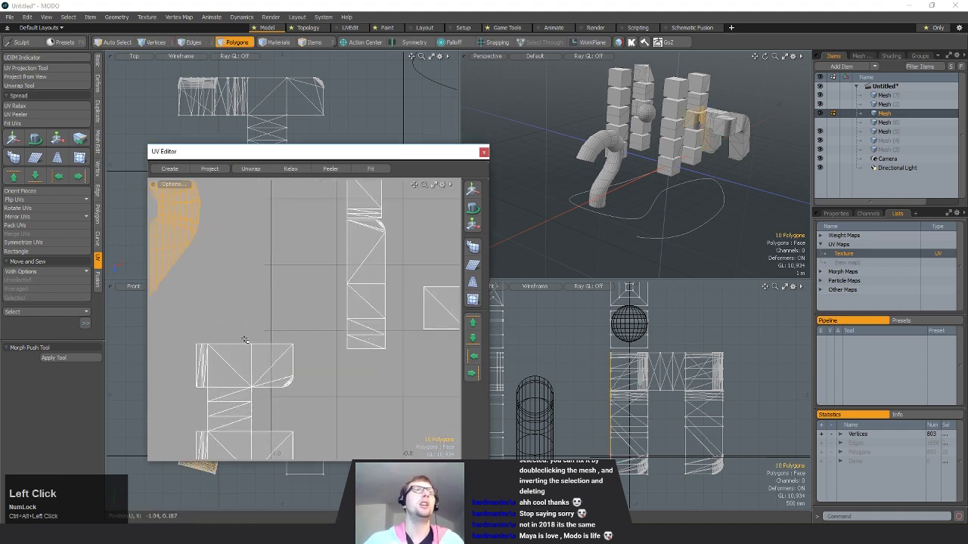
{"action": "key", "text": "space"}
{"action": "key", "text": "space"}
{"action": "key", "text": "space"}
{"action": "key", "text": "space"}
{"action": "left_click", "coordinate": [251, 345]}
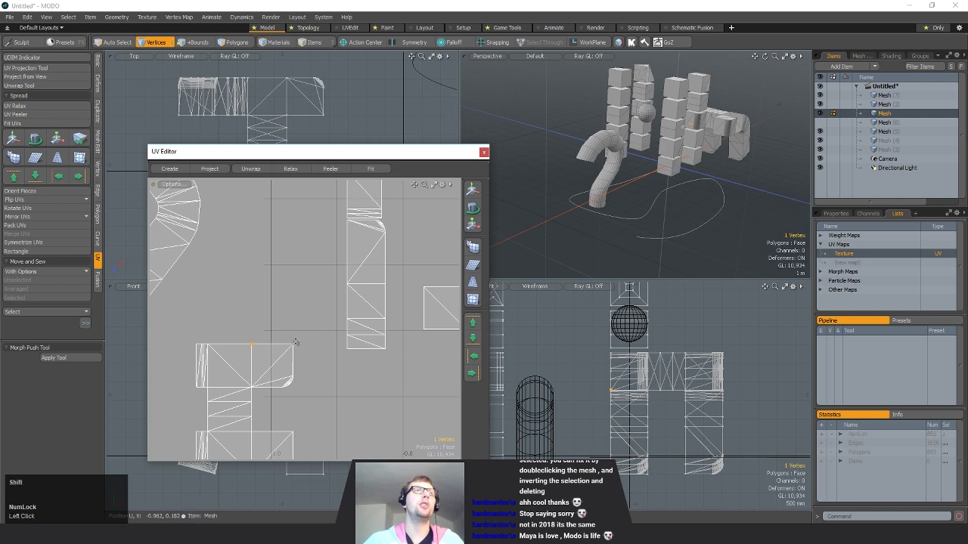
{"action": "left_click", "coordinate": [294, 345], "text": "shift"}
{"action": "left_click_drag", "start_coordinate": [305, 346], "coordinate": [276, 313], "text": "alt+shift"}
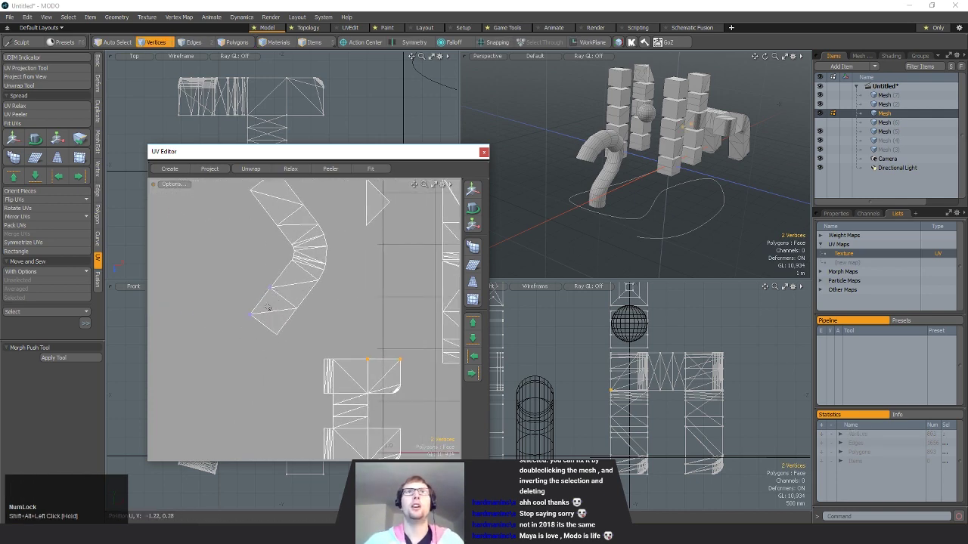
{"action": "left_click_drag", "start_coordinate": [278, 299], "coordinate": [244, 306], "text": "alt+shift"}
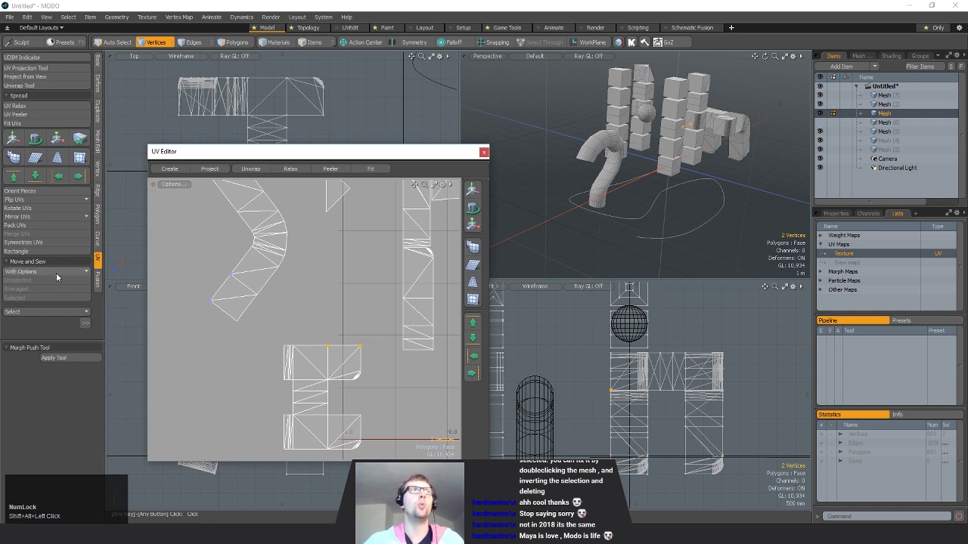
- Try sewing the UVs of the two selected vertices with the Sew UVs options, and undo it
{"action": "left_click_drag", "start_coordinate": [56, 273], "coordinate": [67, 288]}
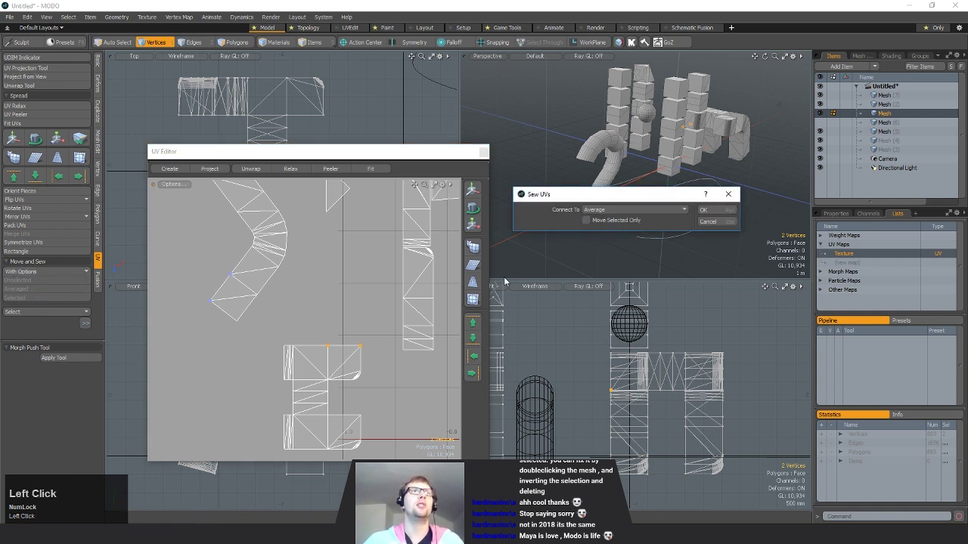
{"action": "left_click", "coordinate": [609, 213]}
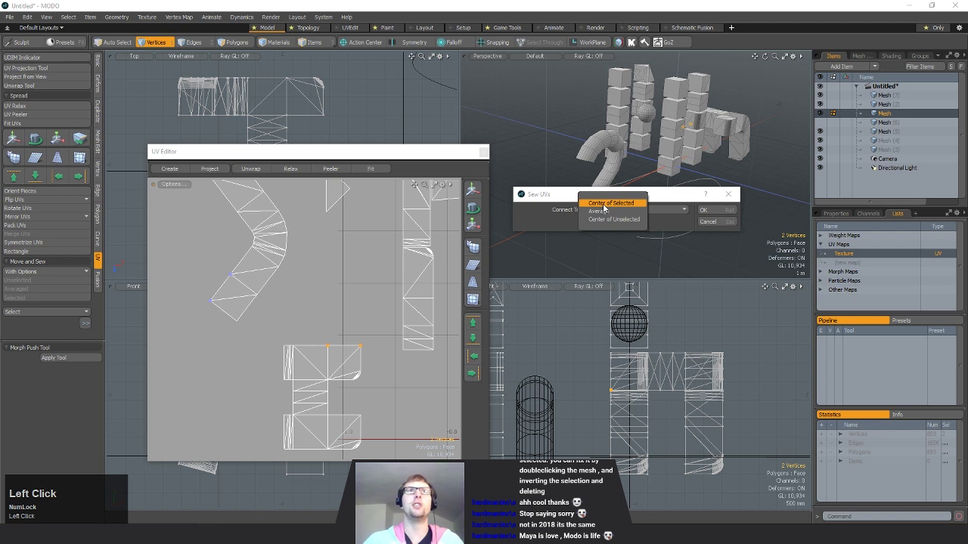
{"action": "left_click", "coordinate": [614, 212]}
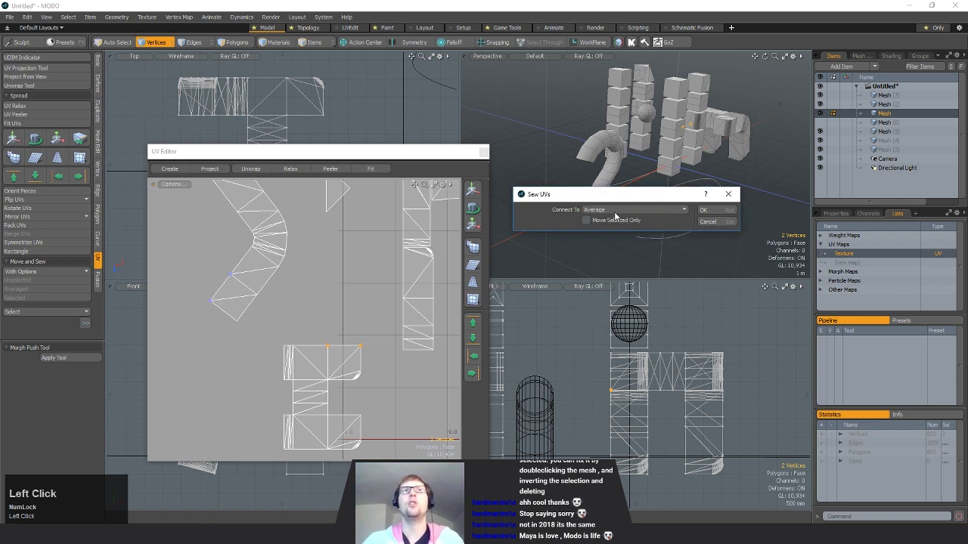
{"action": "left_click", "coordinate": [618, 212]}
{"action": "left_click", "coordinate": [625, 215]}
{"action": "left_click", "coordinate": [703, 210]}
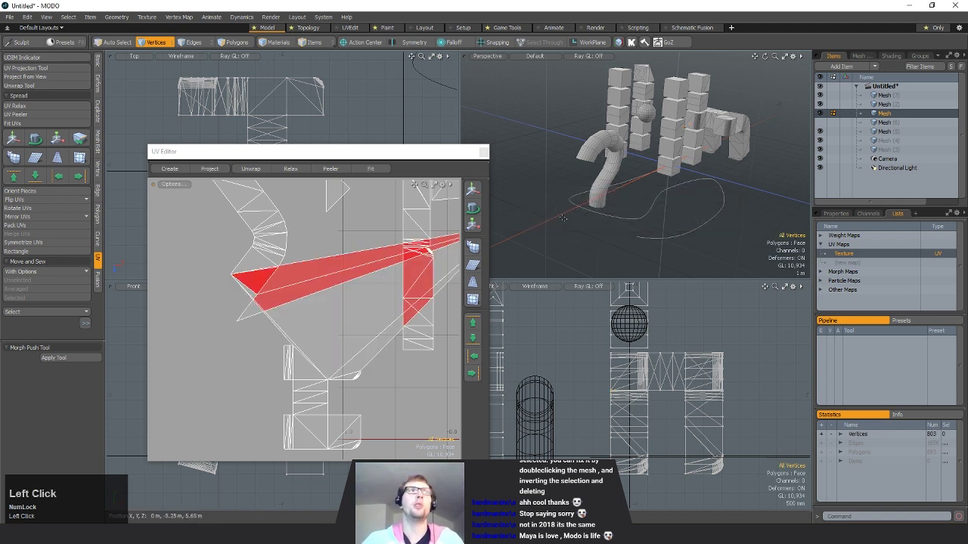
{"action": "left_click_drag", "start_coordinate": [273, 297], "coordinate": [350, 292], "text": "alt+shift"}
{"action": "key", "text": "ctrl+z"}
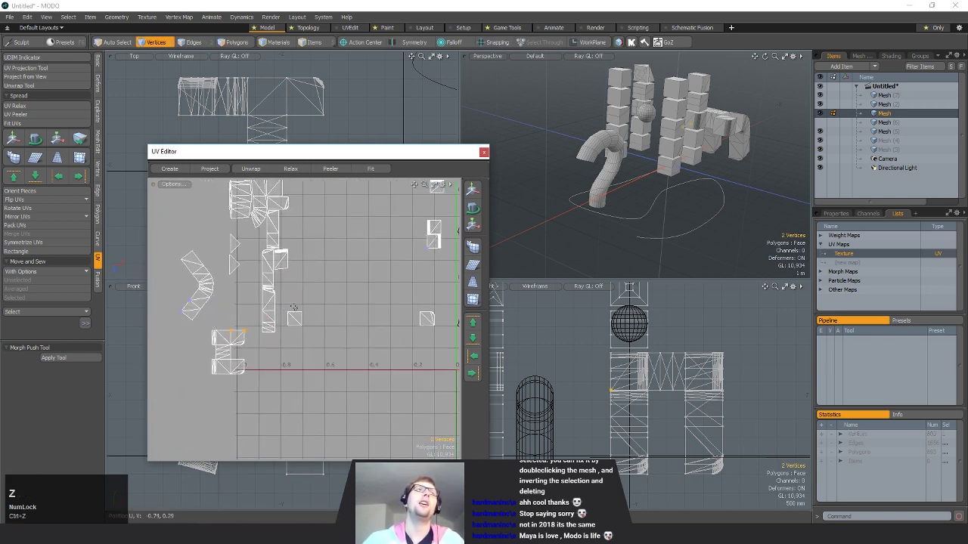
- Examine where the two selected vertices sit on the arched piece in the 3D view
{"action": "key", "text": "shift+a"}
{"action": "left_click_drag", "start_coordinate": [618, 205], "coordinate": [639, 115], "text": "alt"}
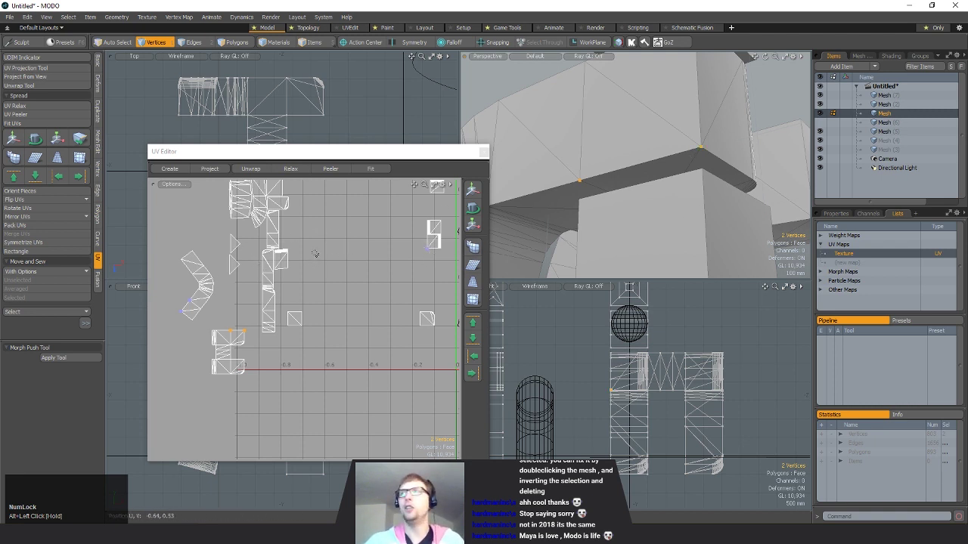
{"action": "left_click_drag", "start_coordinate": [351, 310], "coordinate": [334, 313], "text": "alt"}
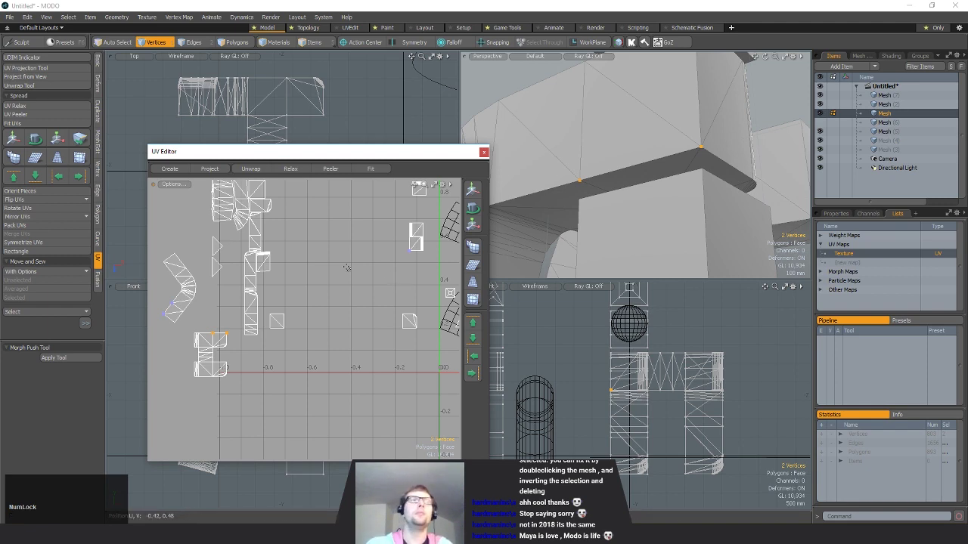
- Select the polygons forming the lower straight arm of the bent strip island in polygon mode
{"action": "key", "text": "space"}
{"action": "key", "text": "space"}
{"action": "mouse_move", "coordinate": [347, 269]}
{"action": "left_mouse_down", "text": "alt+shift"}
{"action": "mouse_move", "coordinate": [313, 280]}
{"action": "mouse_move", "coordinate": [354, 258]}
{"action": "left_mouse_up", "text": "alt+shift"}
{"action": "left_click_drag", "start_coordinate": [354, 258], "coordinate": [322, 259], "text": "ctrl+alt"}
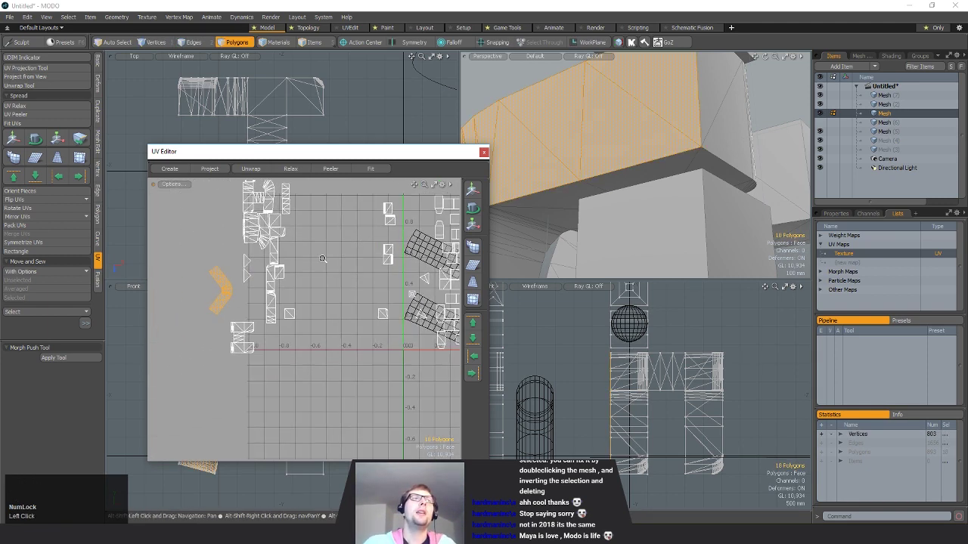
{"action": "left_click_drag", "start_coordinate": [225, 298], "coordinate": [215, 307]}
{"action": "key", "text": "shift+a"}
{"action": "left_click_drag", "start_coordinate": [304, 307], "coordinate": [359, 318], "text": "alt+shift"}
{"action": "left_click_drag", "start_coordinate": [359, 318], "coordinate": [335, 316], "text": "ctrl+alt"}
{"action": "left_click_drag", "start_coordinate": [335, 317], "coordinate": [330, 331], "text": "alt+shift"}
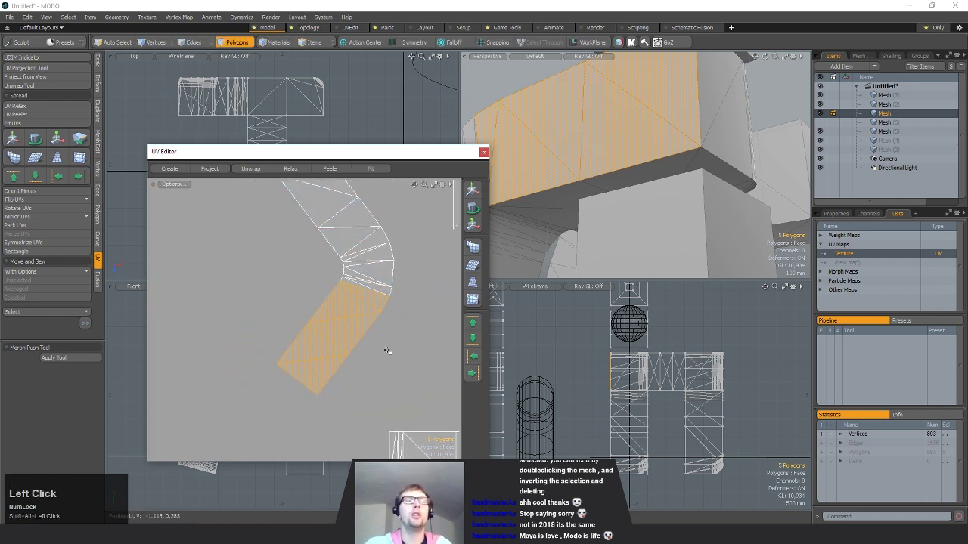
- Tear the selected lower arm polygons off the bent strip island with the Transform tool and Tear Off enabled, moving them away from it
{"action": "key", "text": "w"}
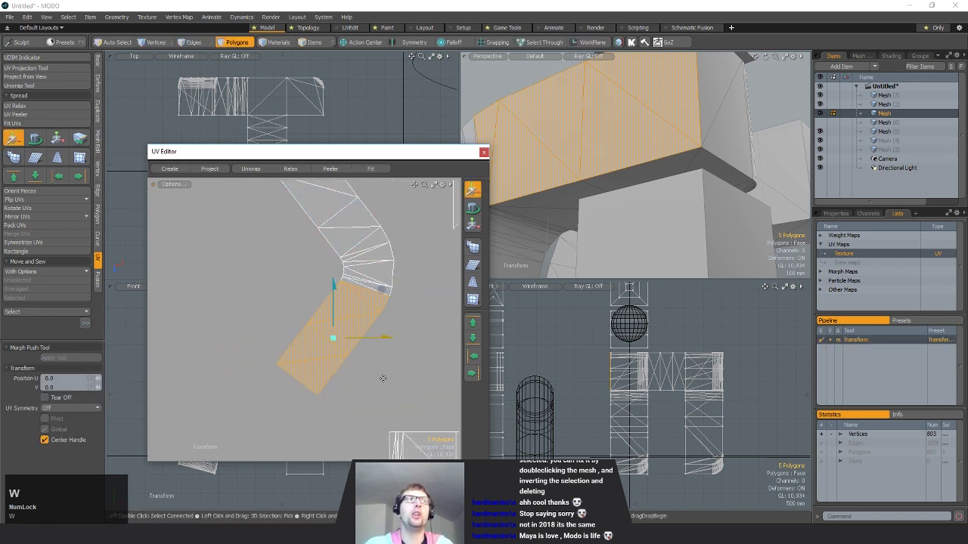
{"action": "scroll", "coordinate": [415, 328], "scroll_direction": "down", "scroll_amount": 3}
{"action": "left_click_drag", "start_coordinate": [415, 328], "coordinate": [360, 303], "text": "alt+shift"}
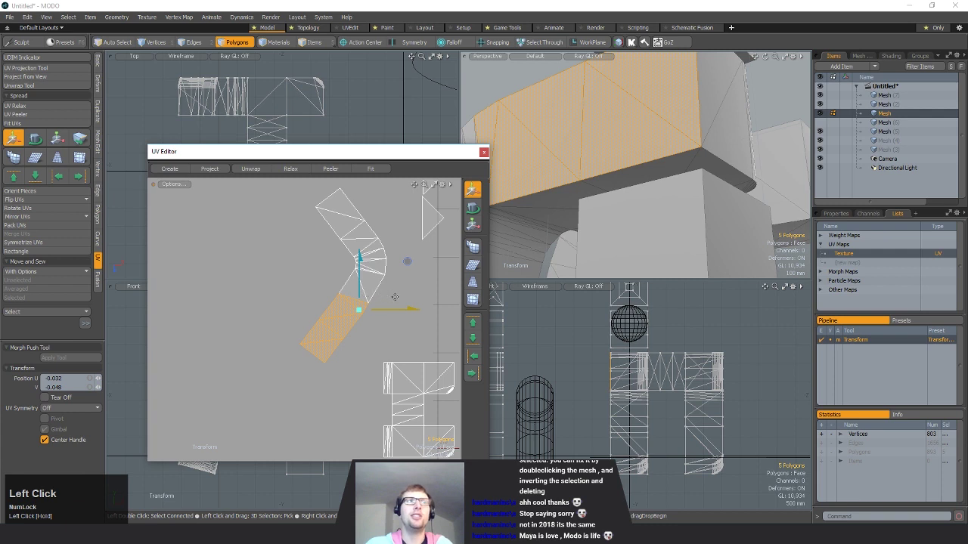
{"action": "left_click", "coordinate": [284, 346]}
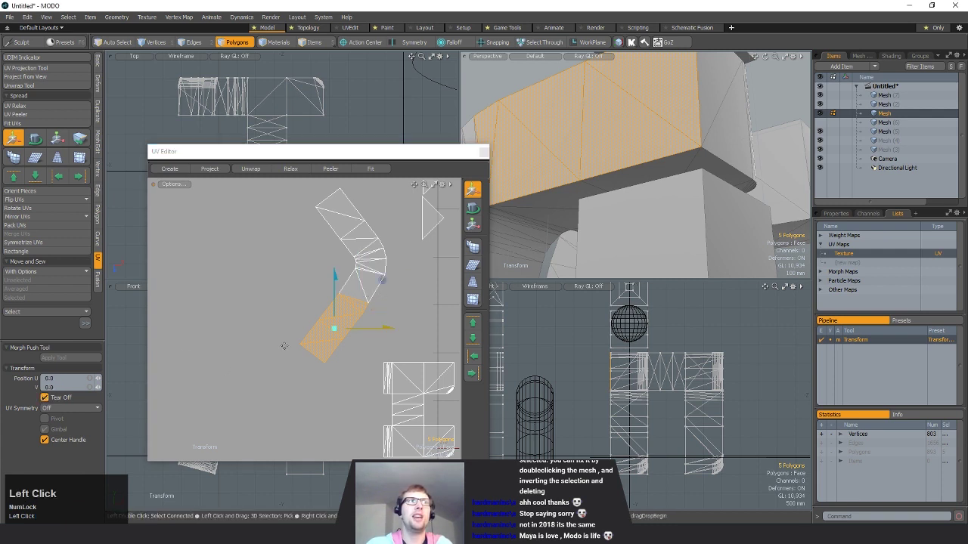
{"action": "left_click_drag", "start_coordinate": [366, 305], "coordinate": [349, 289]}
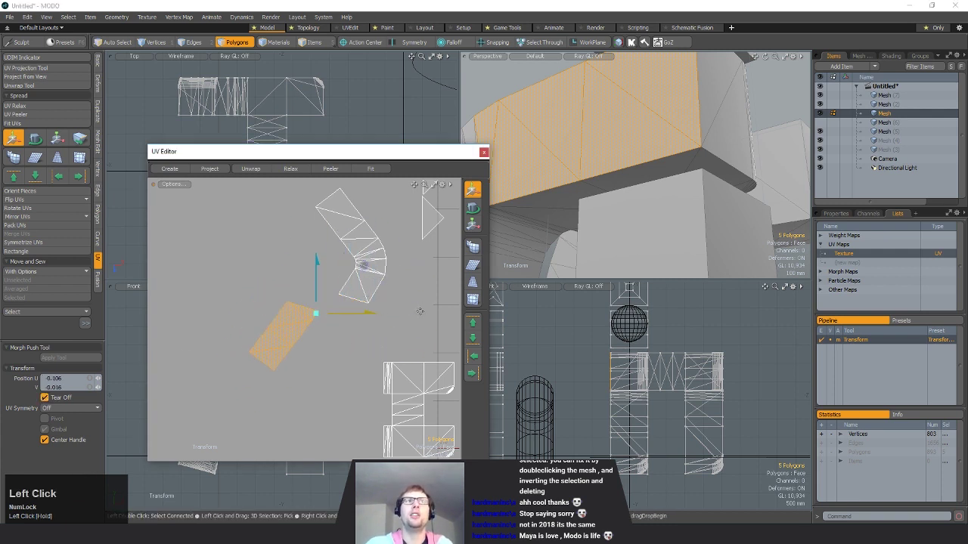
- Select the open end edge of the bent strip in edge mode and rejoin the torn-off piece with Move and Sew Selected
{"action": "key", "text": "space"}
{"action": "key", "text": "space"}
{"action": "key", "text": "space"}
{"action": "left_click", "coordinate": [356, 300]}
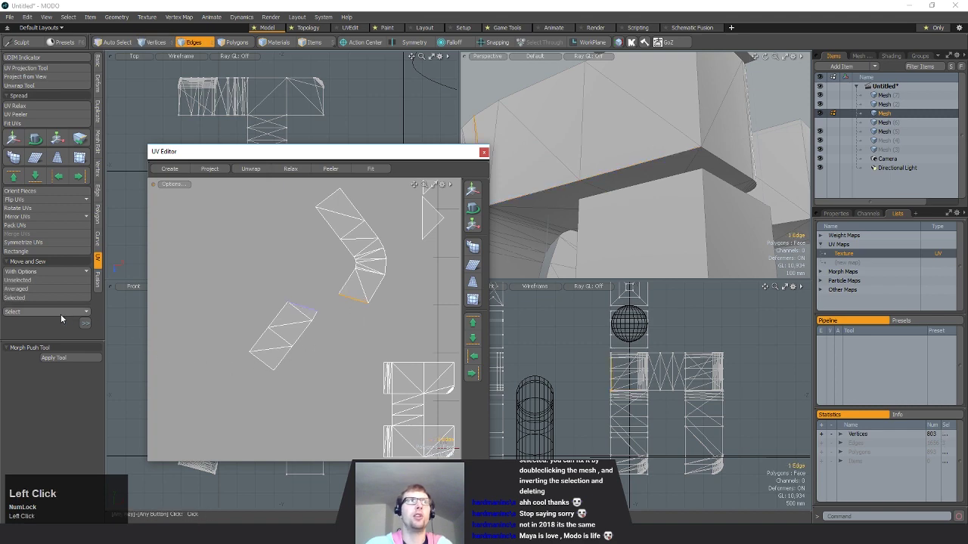
{"action": "left_click", "coordinate": [36, 300]}
{"action": "left_click", "coordinate": [380, 323]}
- Close the UV Editor and select all connected polygons of the two-armed arched piece in polygon mode
{"action": "left_click_drag", "start_coordinate": [380, 322], "coordinate": [295, 315], "text": "ctrl+alt"}
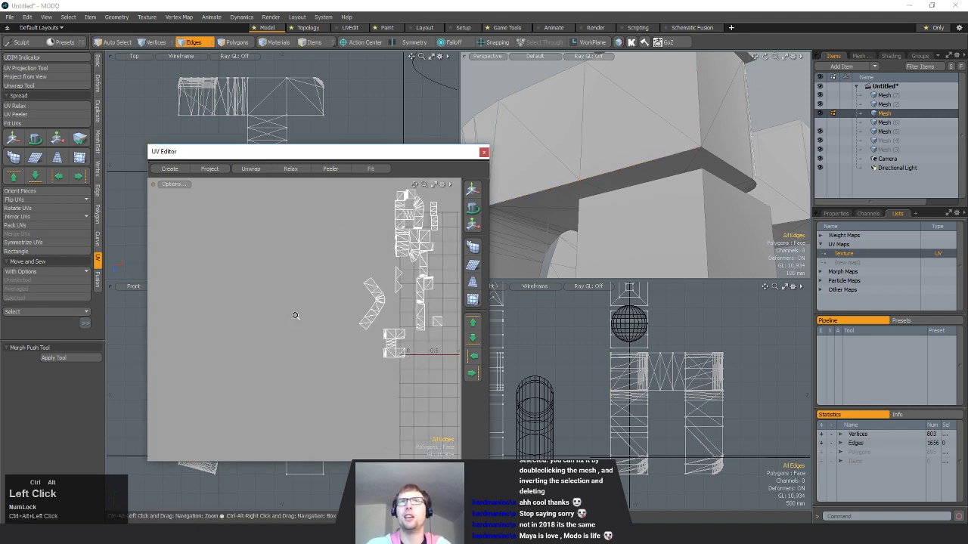
{"action": "left_click_drag", "start_coordinate": [412, 311], "coordinate": [288, 327], "text": "alt+shift"}
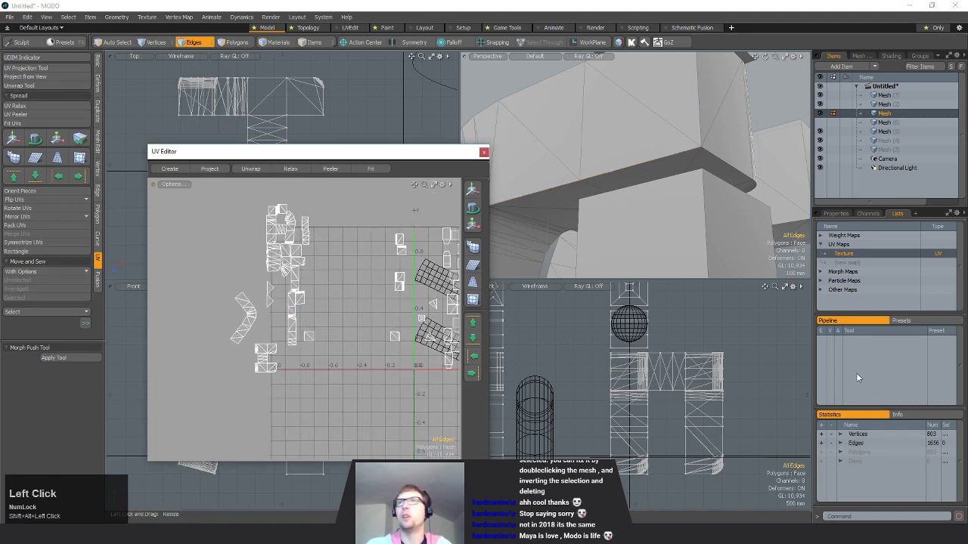
{"action": "scroll", "coordinate": [635, 166], "scroll_direction": "up", "scroll_amount": 1}
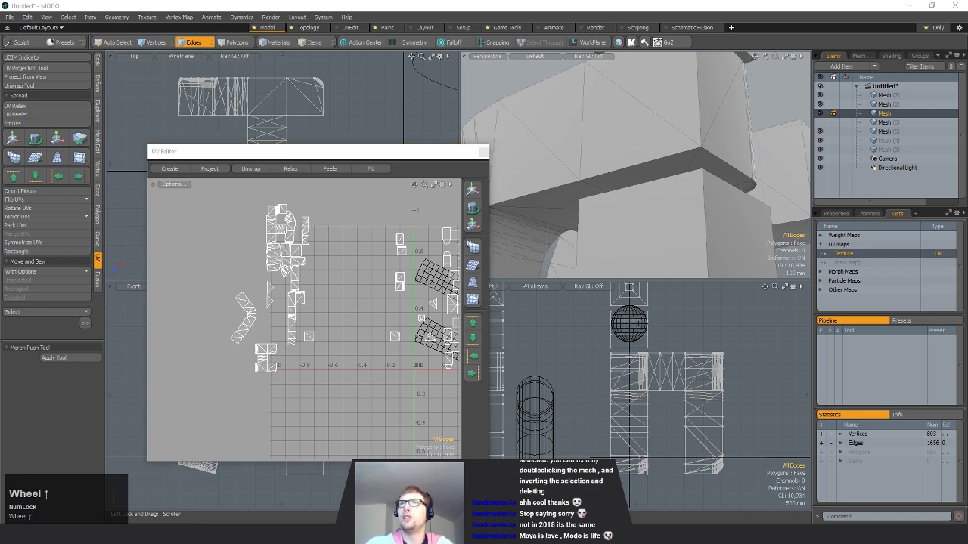
{"action": "key", "text": "a"}
{"action": "key", "text": "space"}
{"action": "key", "text": "space"}
{"action": "key", "text": "space"}
{"action": "key", "text": "space"}
{"action": "key", "text": "space"}
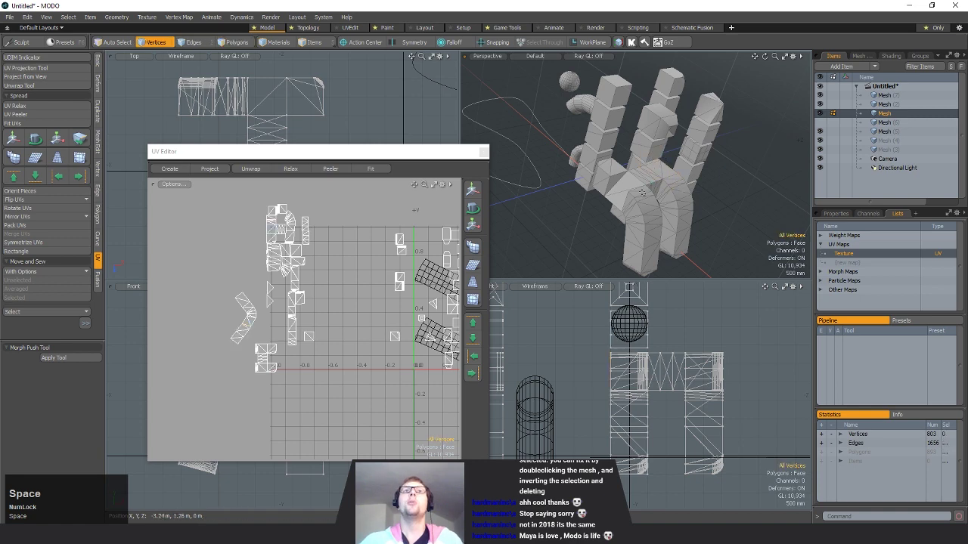
{"action": "left_click_drag", "start_coordinate": [653, 168], "coordinate": [702, 174], "text": "alt"}
{"action": "key", "text": "space"}
{"action": "key", "text": "space"}
{"action": "key", "text": "space"}
{"action": "double_click", "coordinate": [691, 180]}
{"action": "left_click", "coordinate": [484, 153]}
- Assign a new material named red with pure red colour (255, 0, 0) to the selected arched piece
{"action": "key", "text": "m"}
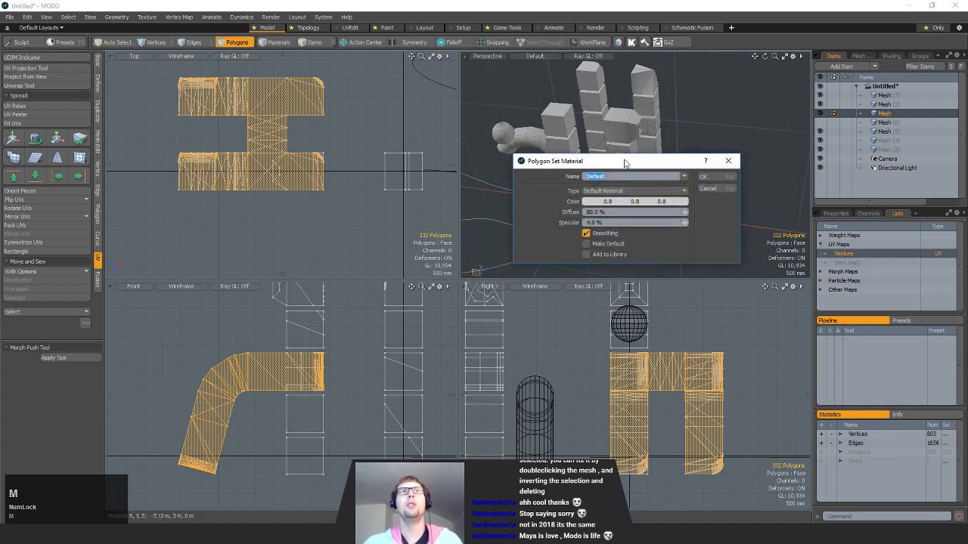
{"action": "left_click_drag", "start_coordinate": [625, 164], "coordinate": [368, 196]}
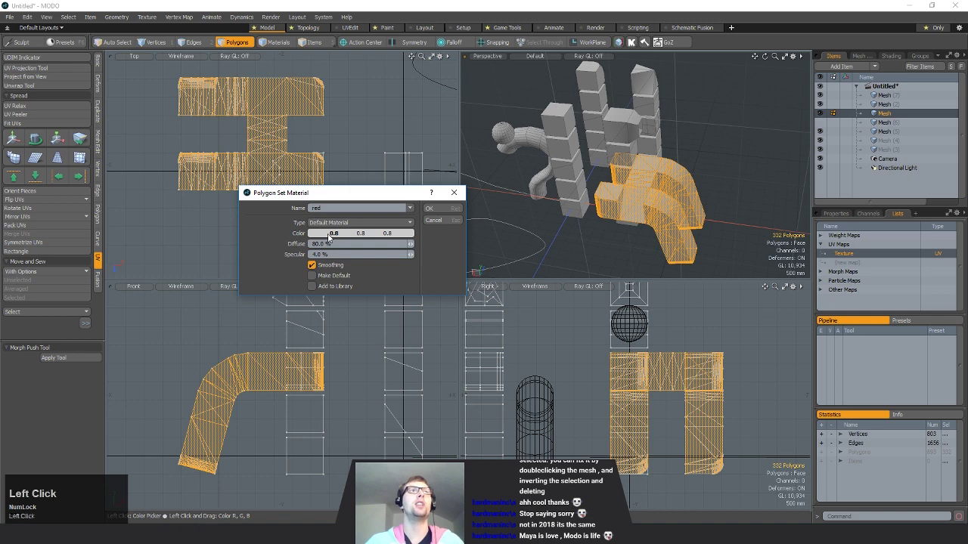
{"action": "left_click", "coordinate": [329, 236]}
{"action": "left_click", "coordinate": [251, 242]}
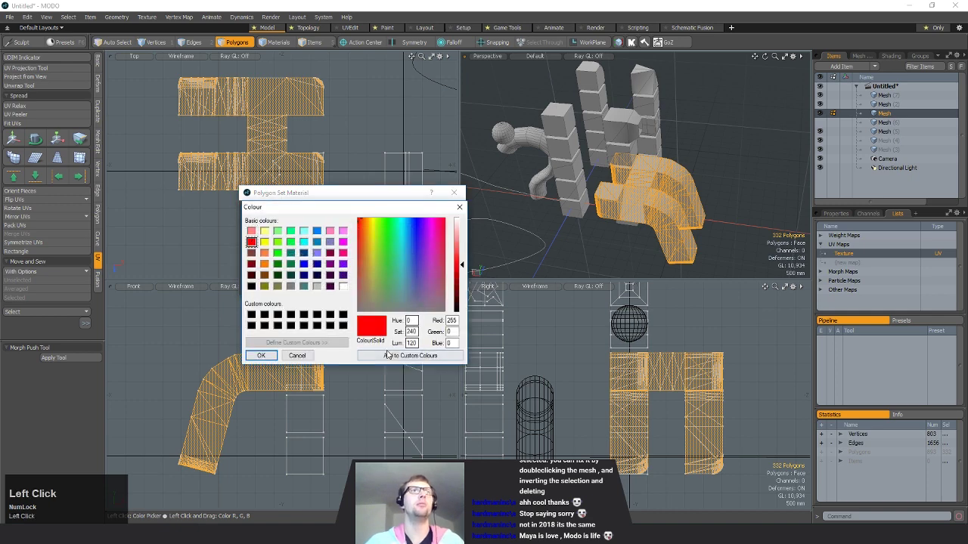
{"action": "left_click", "coordinate": [261, 356]}
{"action": "left_click", "coordinate": [430, 210]}
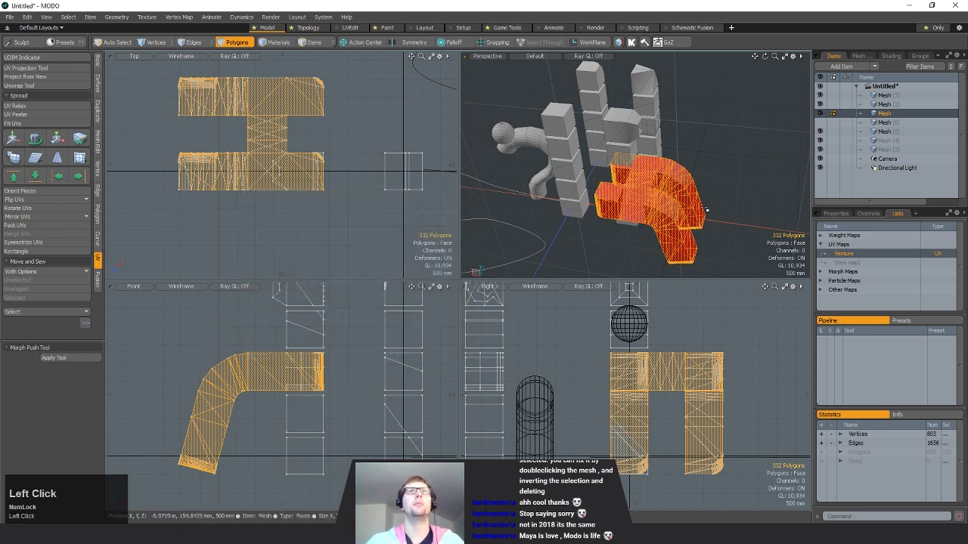
{"action": "left_click", "coordinate": [737, 193]}
- Assign a new material named blue with colour 0, 128, 255 to the second cube from the top of the front middle stack
{"action": "left_click_drag", "start_coordinate": [737, 192], "coordinate": [605, 186], "text": "alt"}
{"action": "double_click", "coordinate": [601, 160]}
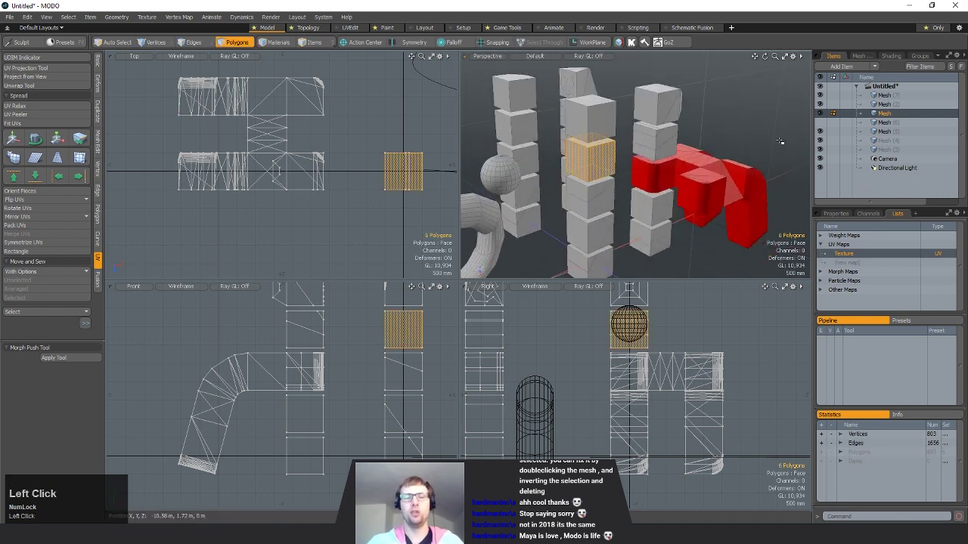
{"action": "type", "text": "m"}
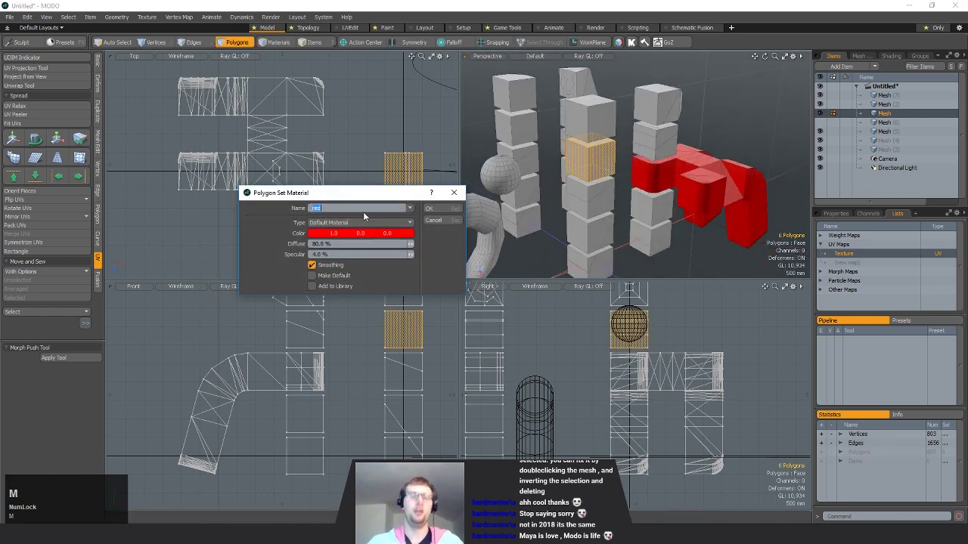
{"action": "type", "text": "blue"}
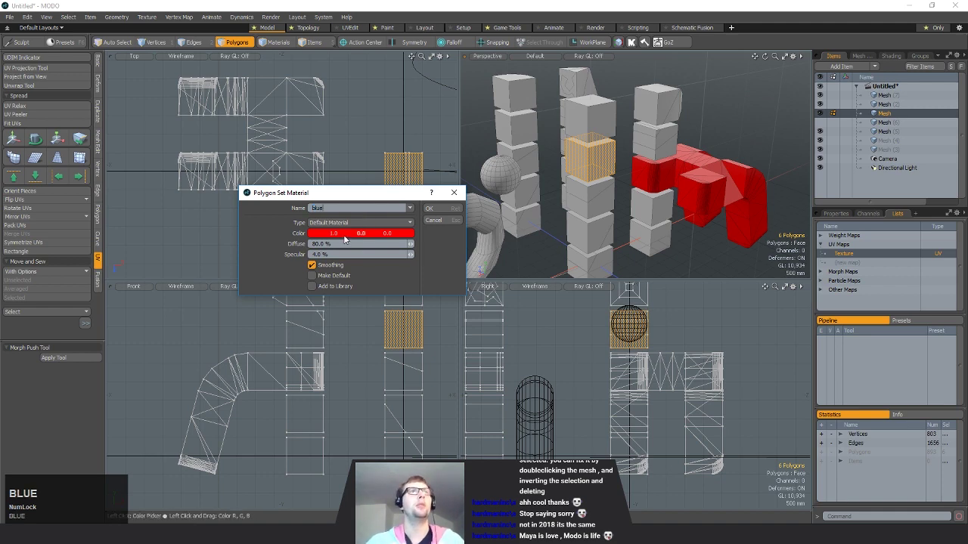
{"action": "left_click", "coordinate": [346, 235]}
{"action": "left_click", "coordinate": [317, 231]}
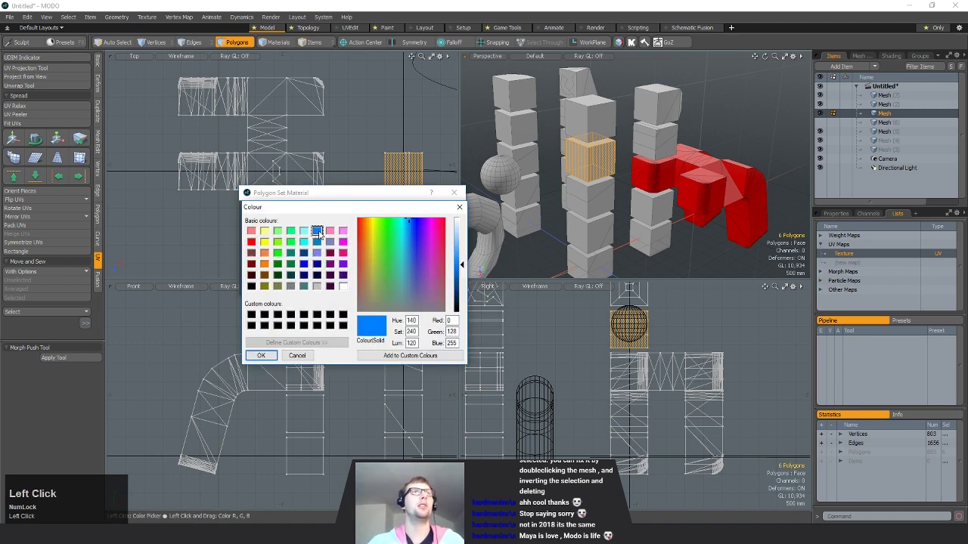
{"action": "left_click", "coordinate": [263, 356]}
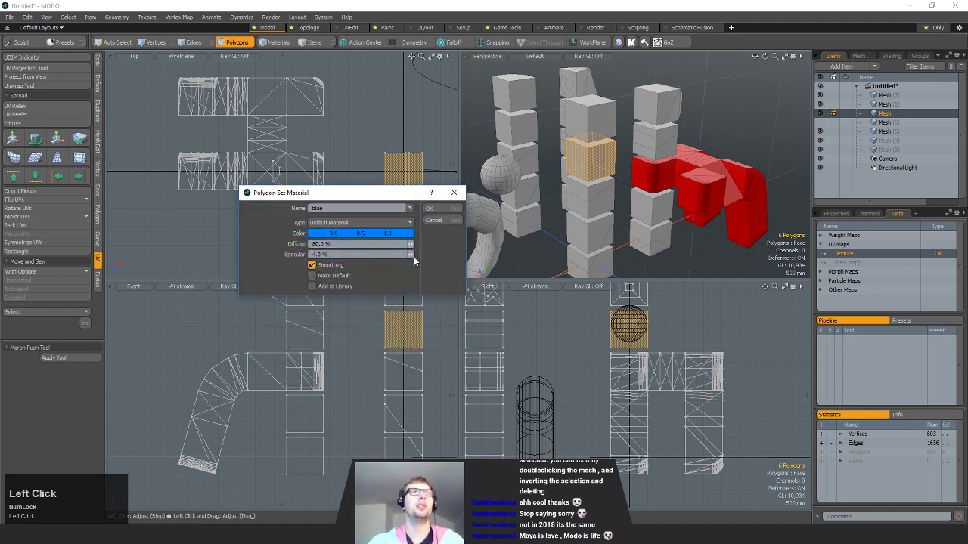
{"action": "left_click", "coordinate": [446, 209]}
{"action": "left_click", "coordinate": [692, 254]}
- Apply the existing blue material to the outer side polygons of the arched piece's nearer curved arm
{"action": "mouse_move", "coordinate": [716, 212]}
{"action": "left_mouse_down", "text": "alt"}
{"action": "mouse_move", "coordinate": [669, 241]}
{"action": "mouse_move", "coordinate": [722, 214]}
{"action": "mouse_move", "coordinate": [699, 210]}
{"action": "left_mouse_up", "text": "alt"}
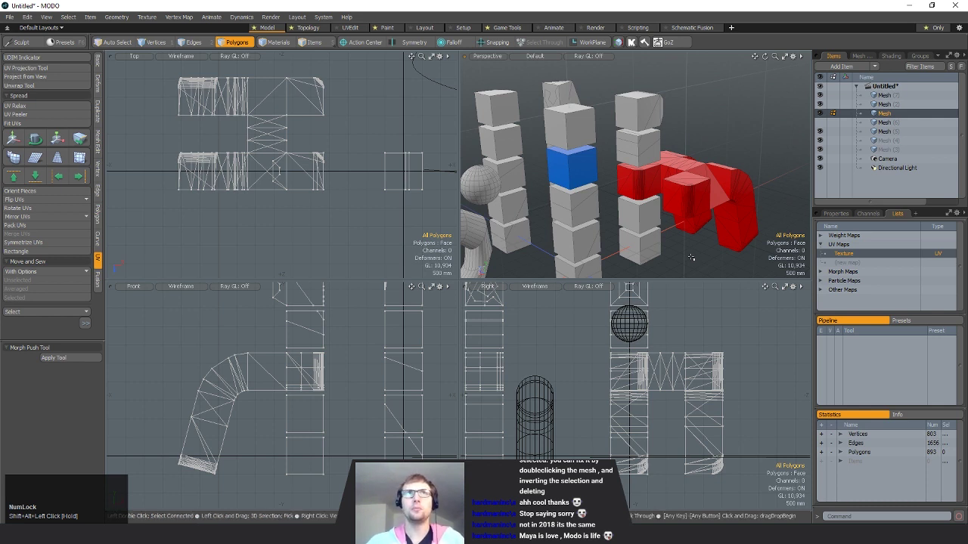
{"action": "double_click", "coordinate": [673, 210]}
{"action": "left_click", "coordinate": [682, 195]}
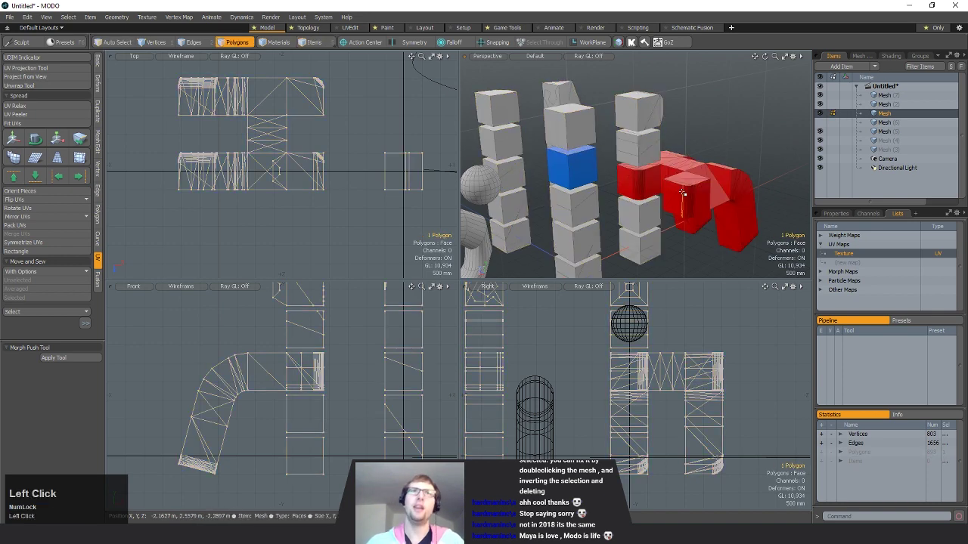
{"action": "double_click", "coordinate": [682, 195]}
{"action": "left_click_drag", "start_coordinate": [682, 195], "coordinate": [651, 195], "text": "ctrl+alt"}
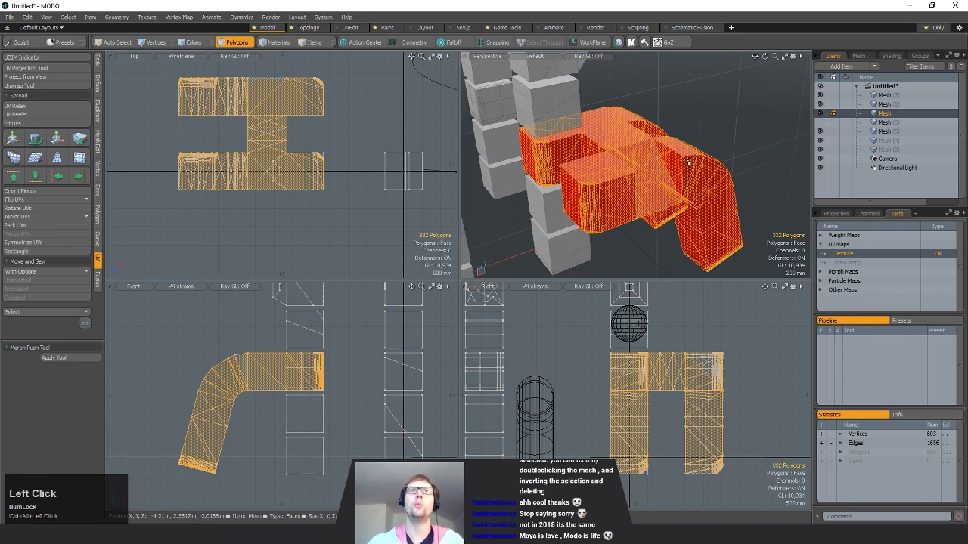
{"action": "mouse_move", "coordinate": [688, 162]}
{"action": "left_mouse_down"}
{"action": "mouse_move", "coordinate": [732, 240]}
{"action": "mouse_move", "coordinate": [736, 199]}
{"action": "mouse_move", "coordinate": [703, 160]}
{"action": "mouse_move", "coordinate": [728, 233]}
{"action": "left_mouse_up"}
{"action": "key", "text": "m"}
{"action": "left_click", "coordinate": [446, 209]}
{"action": "left_click", "coordinate": [727, 153]}
- Select the blue side polygons of the curved arm, invert the selection, and clear it
{"action": "scroll", "coordinate": [703, 160], "scroll_direction": "down", "scroll_amount": 3}
{"action": "left_click", "coordinate": [691, 175]}
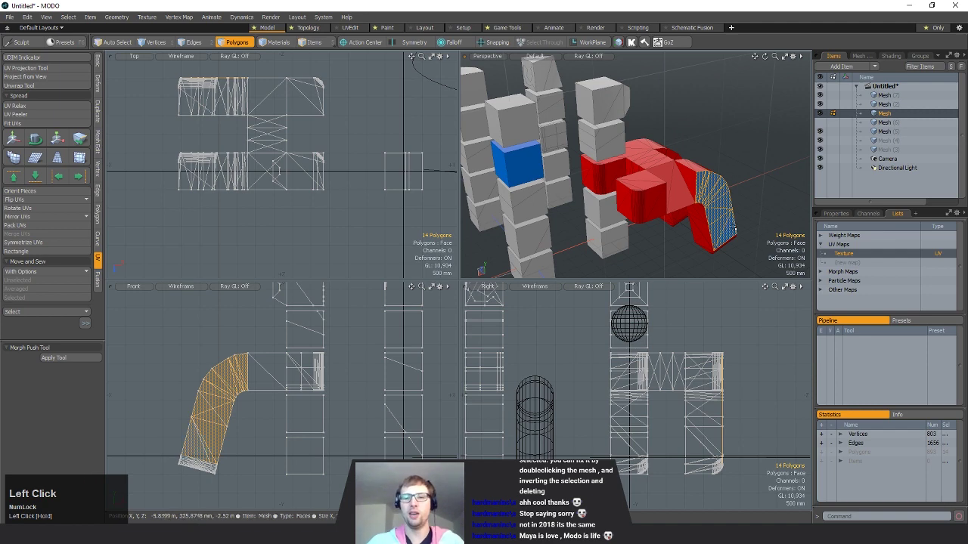
{"action": "key", "text": "bracketleft"}
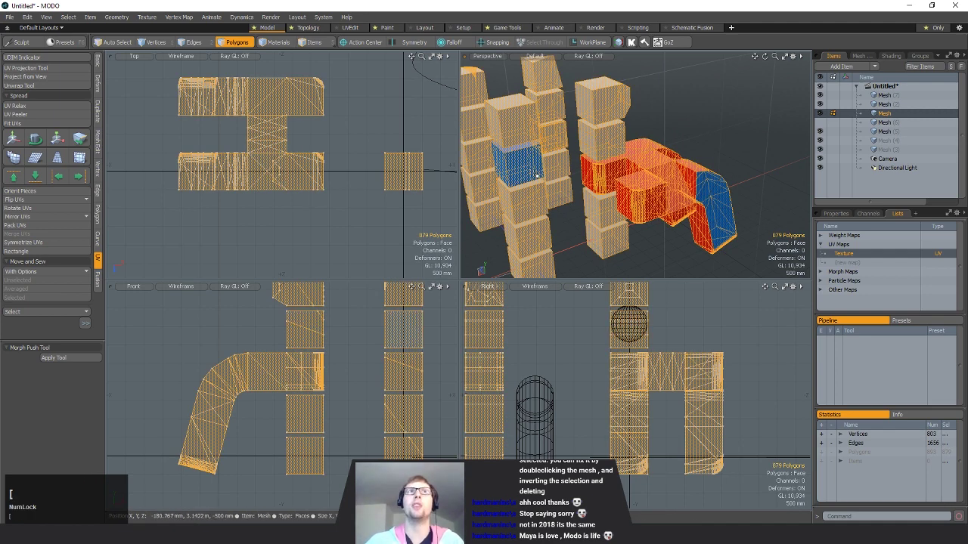
{"action": "left_click", "coordinate": [717, 134]}
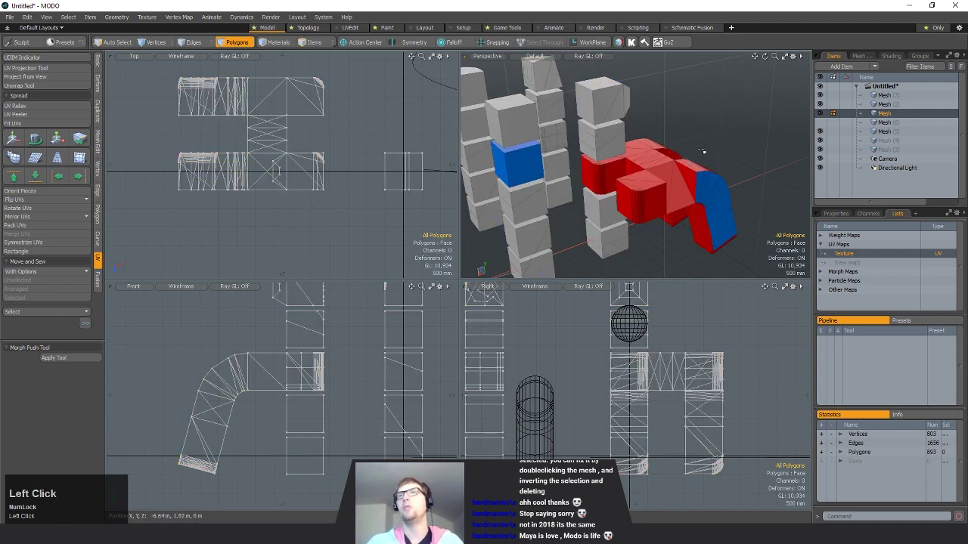
- Try selecting surfaces by material in Materials mode, picking the blue, red and default grey materials in turn
{"action": "key", "text": "4"}
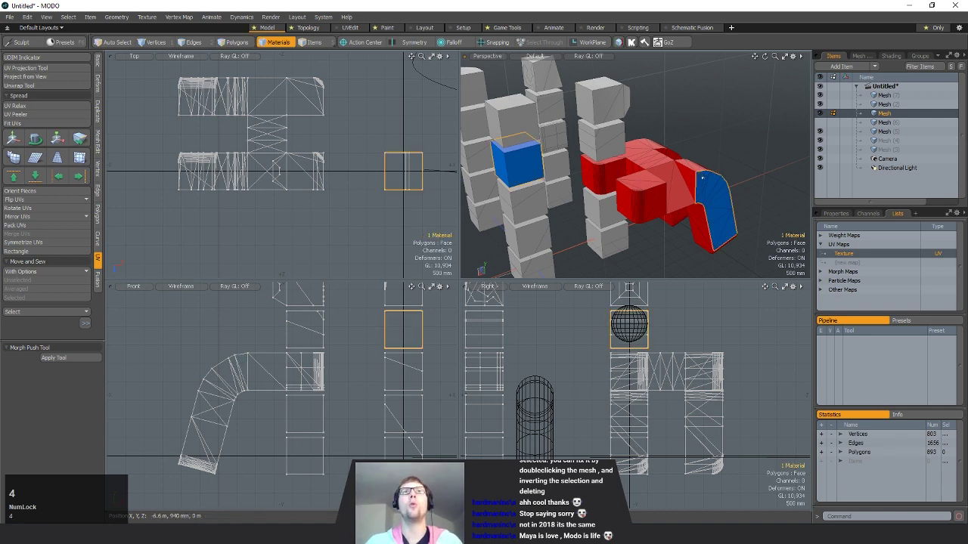
{"action": "left_click", "coordinate": [637, 189]}
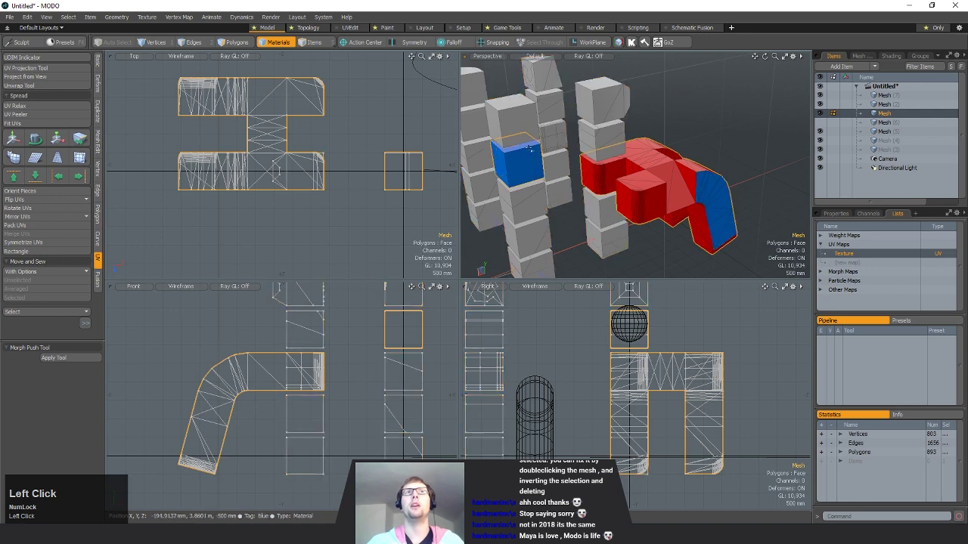
{"action": "mouse_move", "coordinate": [566, 190]}
{"action": "left_mouse_down", "text": "ctrl+alt"}
{"action": "mouse_move", "coordinate": [632, 204]}
{"action": "mouse_move", "coordinate": [564, 175]}
{"action": "left_mouse_up", "text": "ctrl+alt"}
{"action": "left_click", "coordinate": [659, 194]}
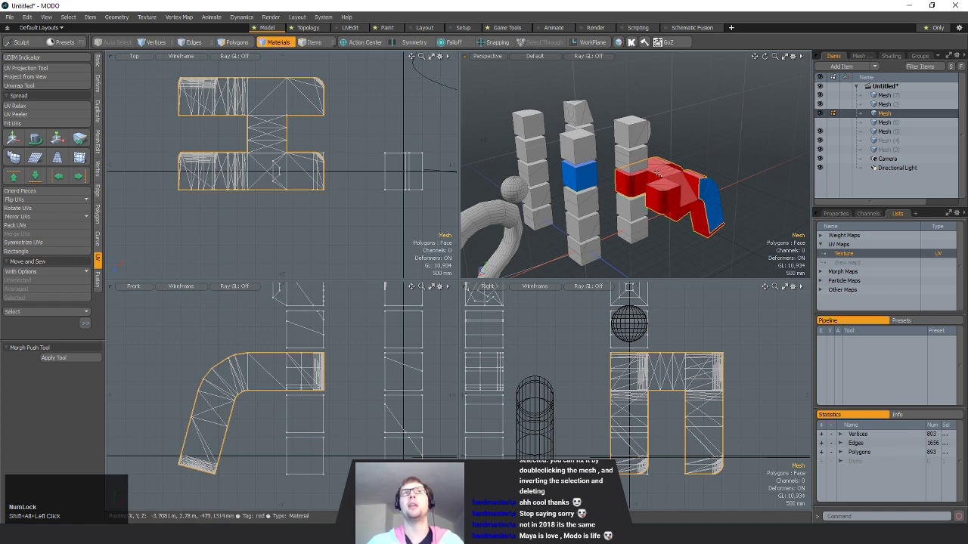
{"action": "left_click_drag", "start_coordinate": [670, 195], "coordinate": [638, 182], "text": "alt"}
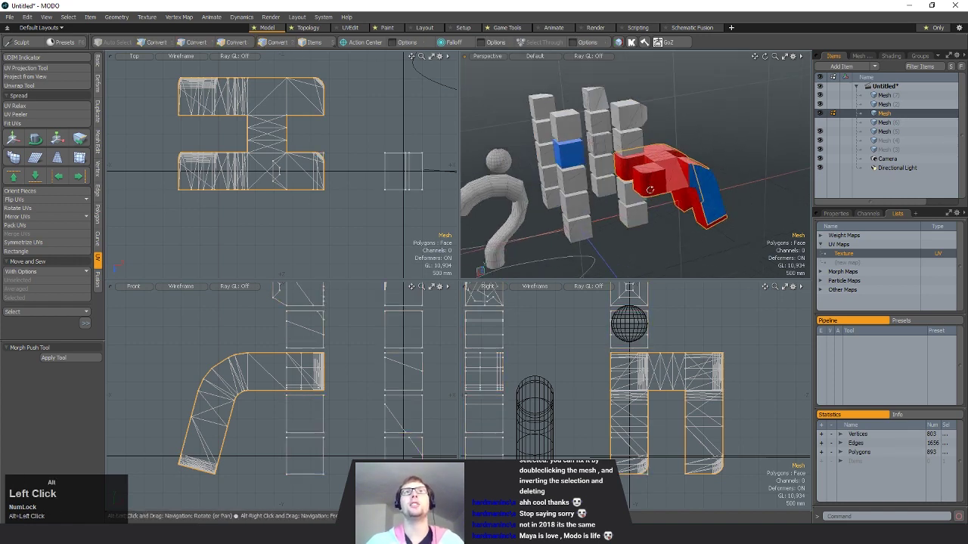
{"action": "left_click_drag", "start_coordinate": [620, 132], "coordinate": [679, 204], "text": "alt"}
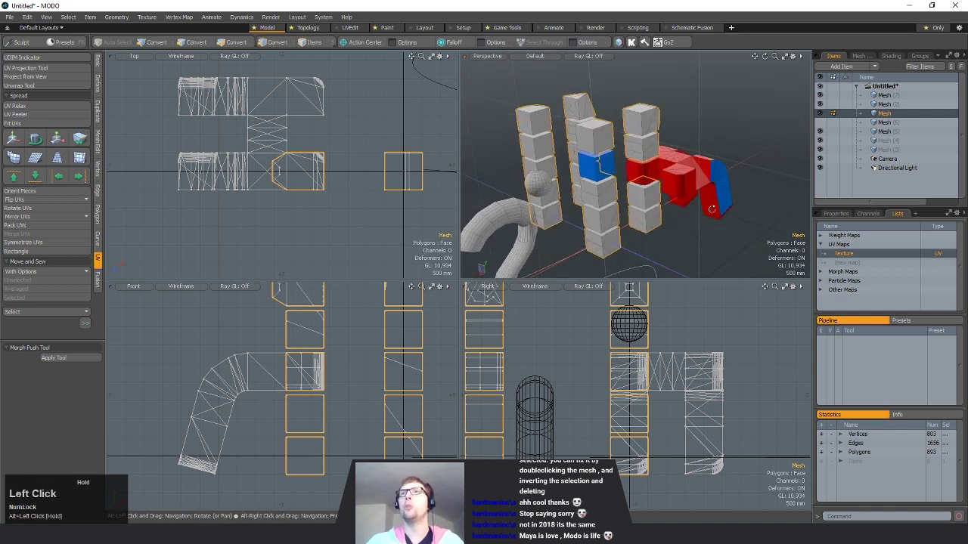
- Convert the default grey material selection into a polygon selection, and clear it
{"action": "key", "text": "alt+3"}
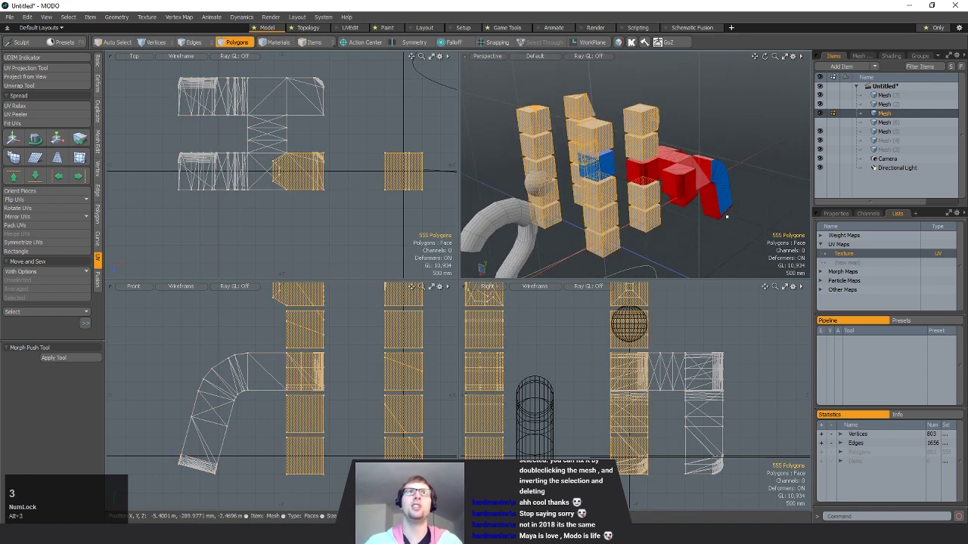
{"action": "left_click_drag", "start_coordinate": [689, 202], "coordinate": [758, 177], "text": "alt"}
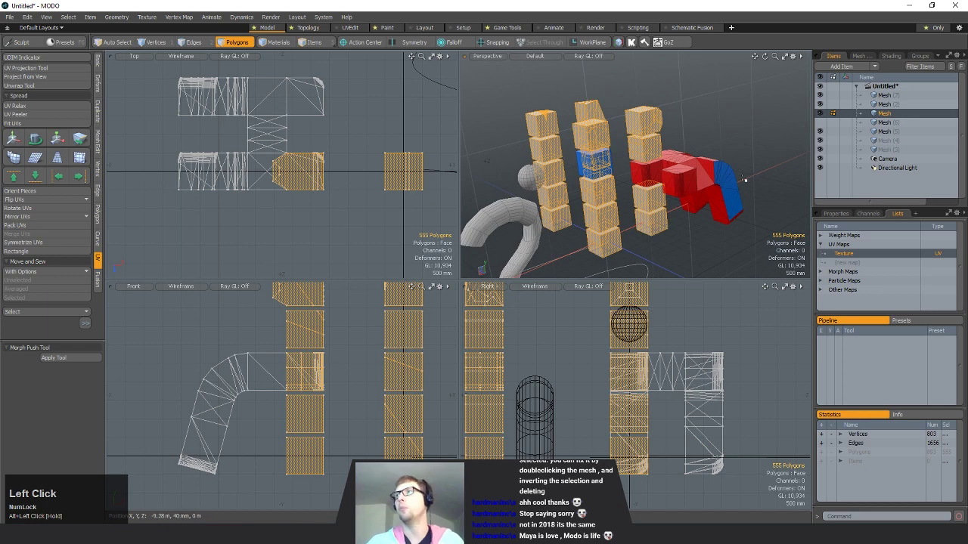
{"action": "left_click", "coordinate": [719, 246]}
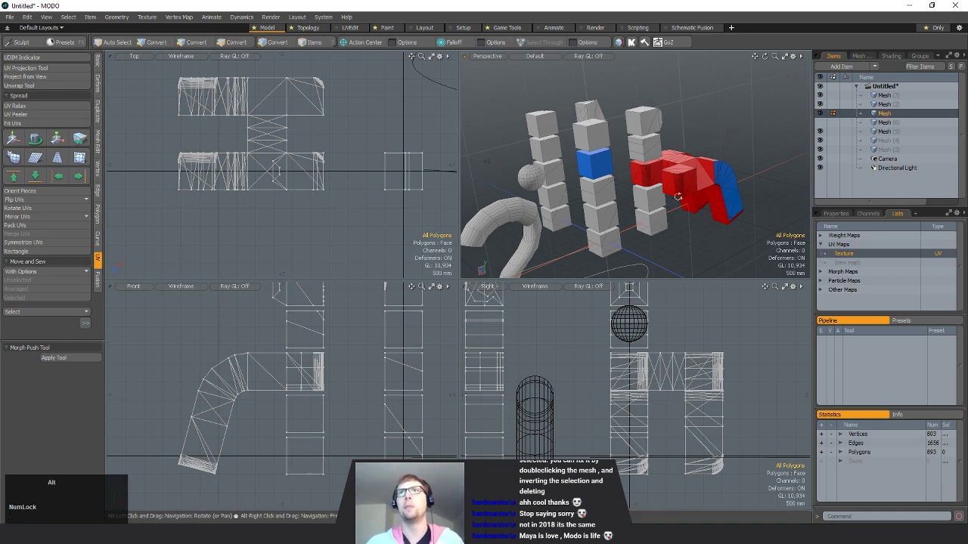
- Check the blue and red materials in the shader tree and return to the item list
{"action": "left_click_drag", "start_coordinate": [672, 220], "coordinate": [711, 141], "text": "alt"}
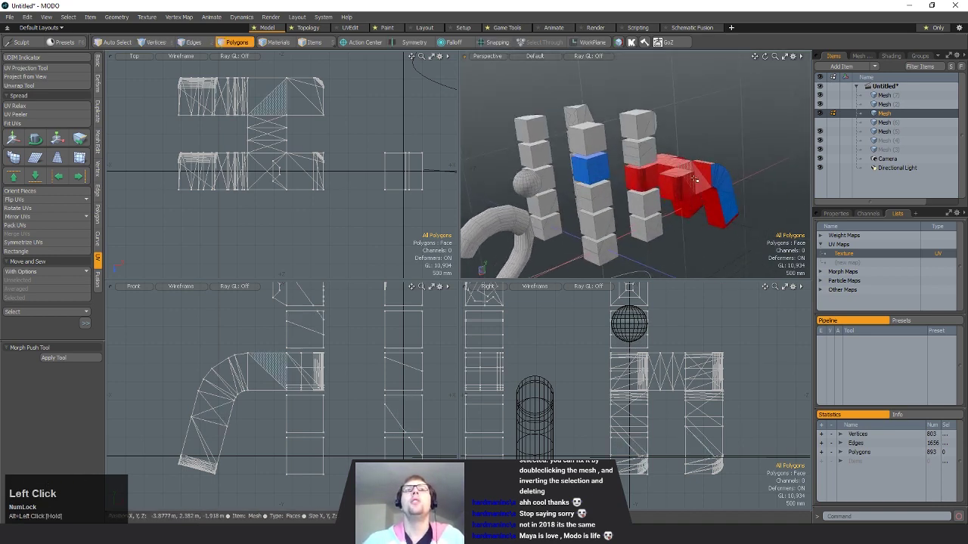
{"action": "left_click", "coordinate": [891, 57]}
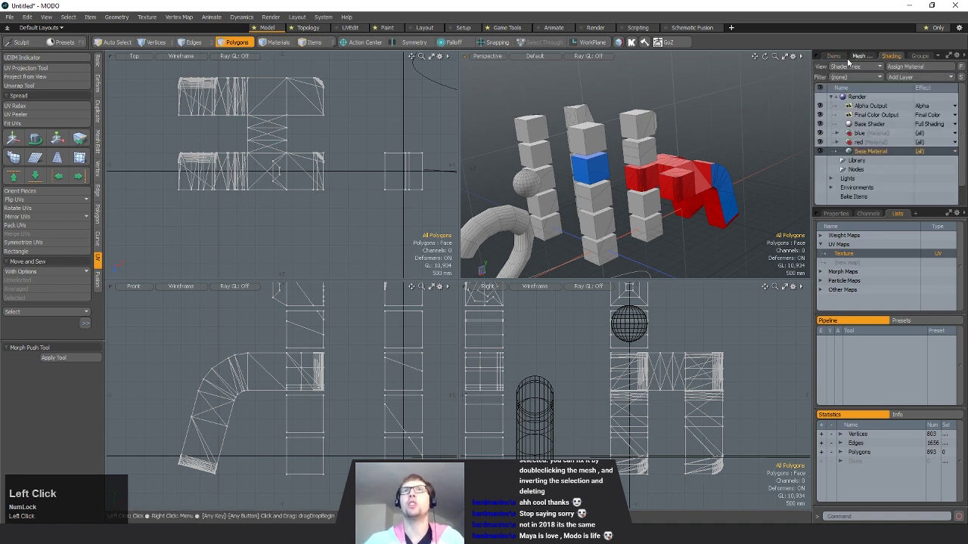
{"action": "left_click", "coordinate": [833, 56]}
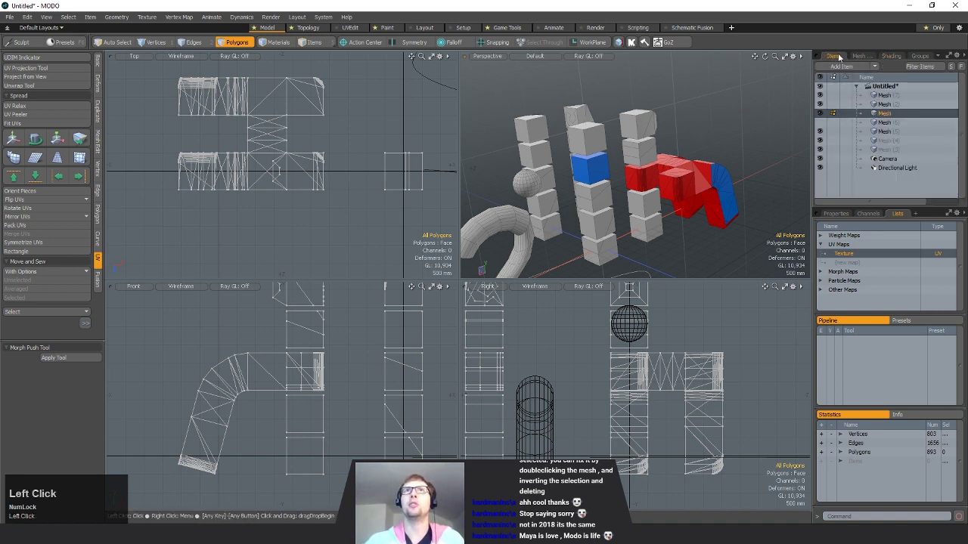
- Expand the blue material group in the shader tree and show its material's diffuse and specular properties
{"action": "left_click", "coordinate": [889, 57]}
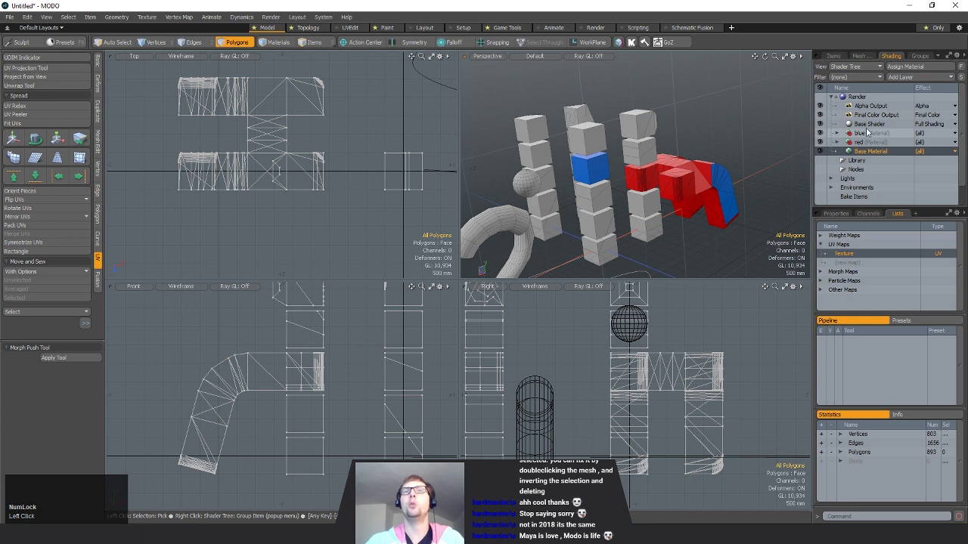
{"action": "left_click", "coordinate": [839, 135]}
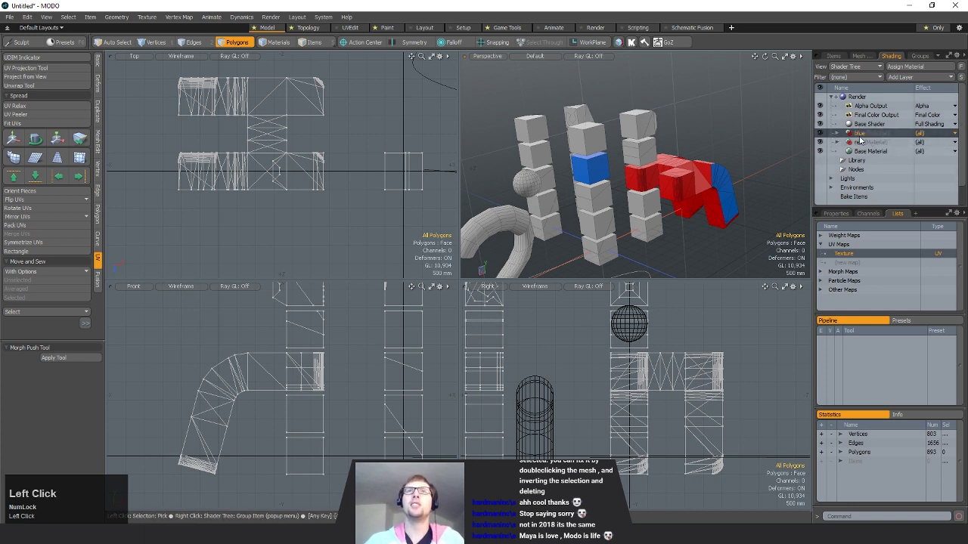
{"action": "left_click", "coordinate": [837, 135]}
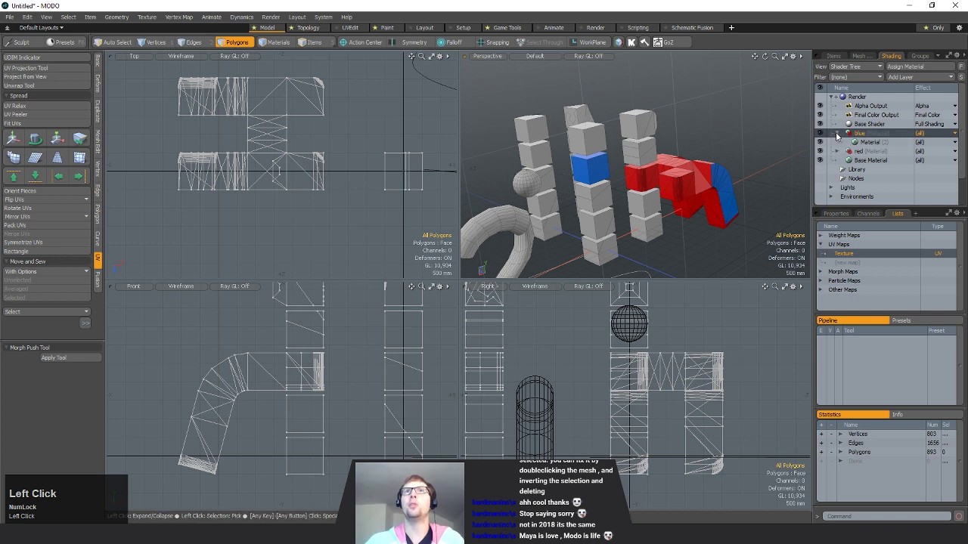
{"action": "left_click", "coordinate": [879, 143]}
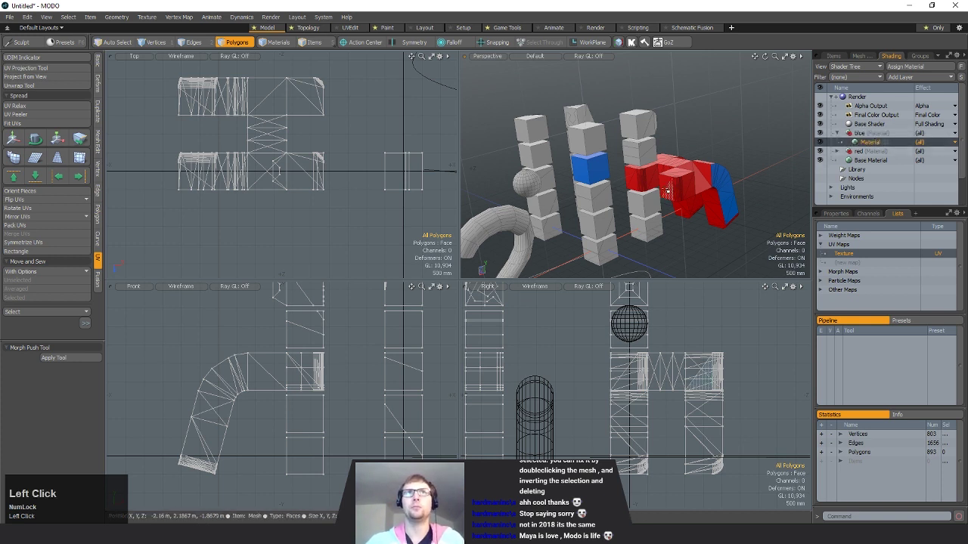
{"action": "left_click_drag", "start_coordinate": [756, 189], "coordinate": [692, 181], "text": "ctrl+alt"}
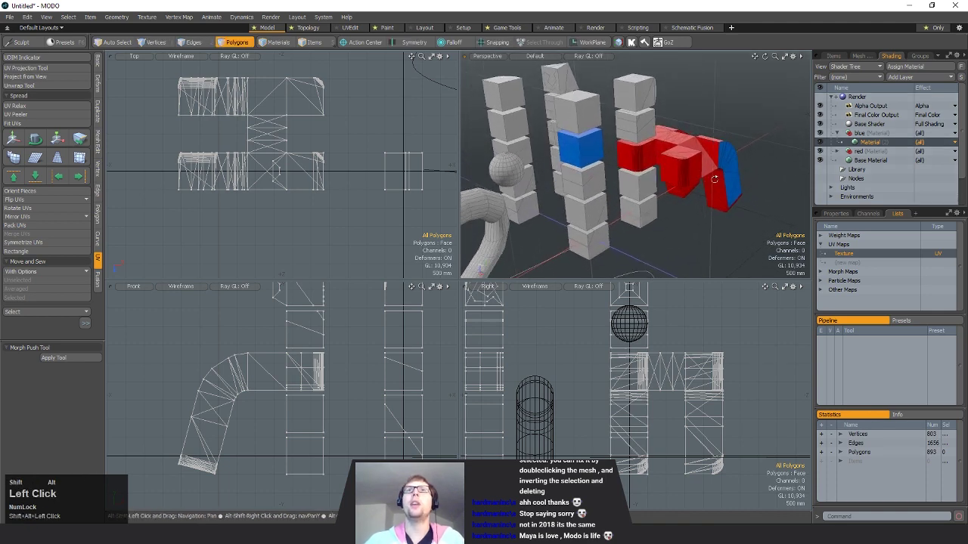
{"action": "left_click", "coordinate": [841, 215]}
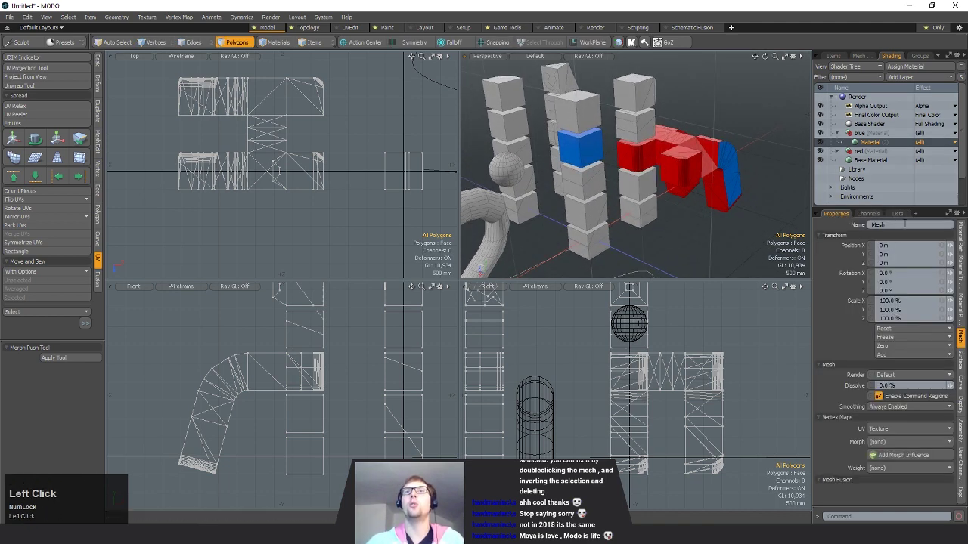
{"action": "left_click", "coordinate": [861, 133]}
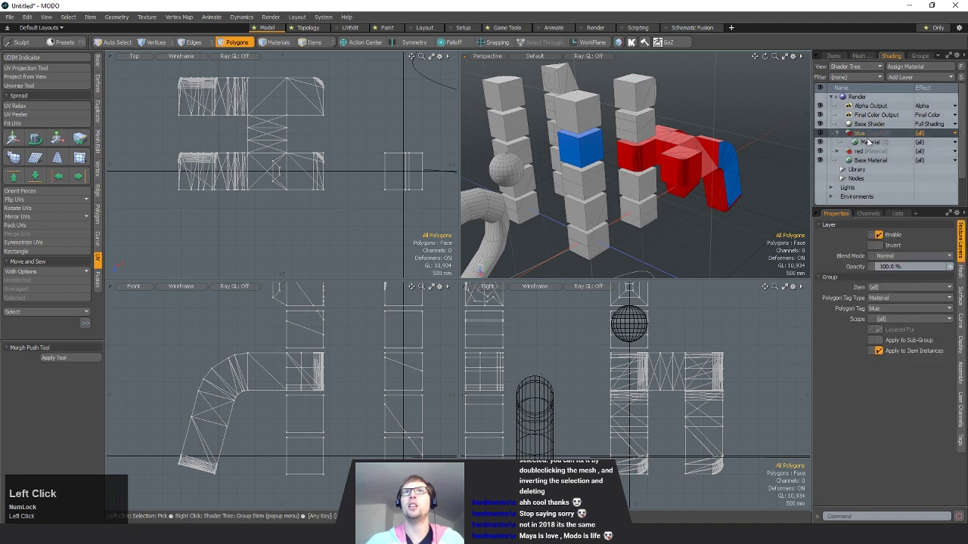
{"action": "left_click", "coordinate": [864, 144]}
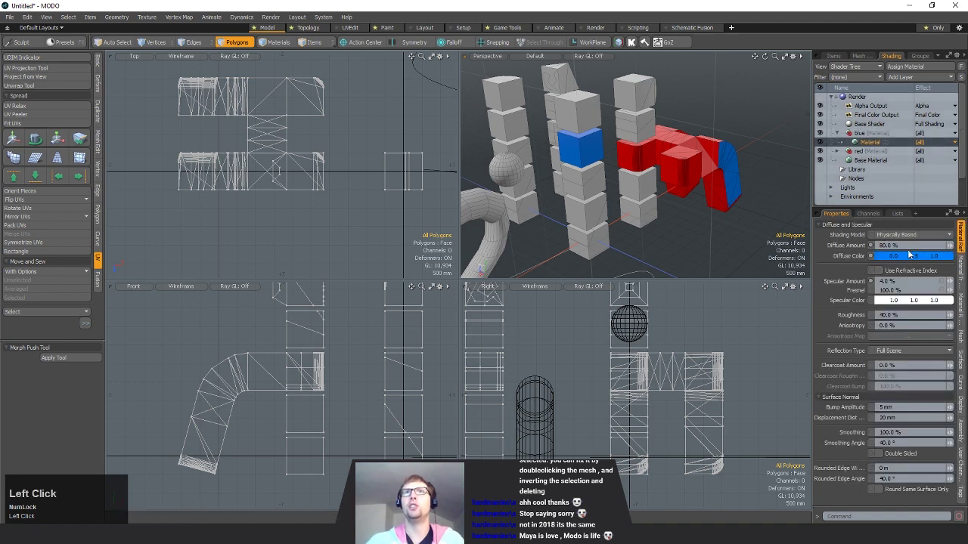
- Check the blue material's transparency properties, return to its diffuse and specular settings, and view the blue surfaces on the arm
{"action": "left_click_drag", "start_coordinate": [642, 192], "coordinate": [718, 200], "text": "alt"}
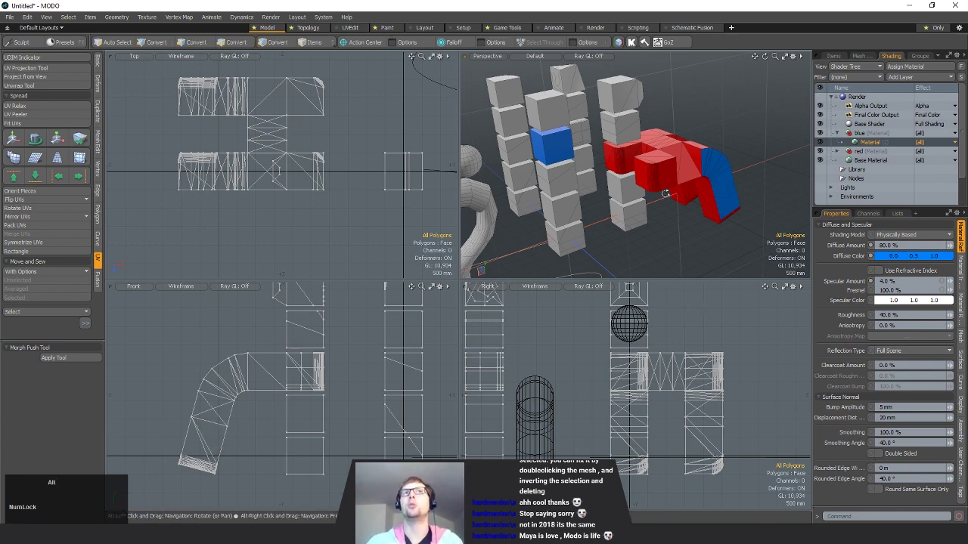
{"action": "left_click_drag", "start_coordinate": [665, 195], "coordinate": [685, 196], "text": "alt"}
{"action": "left_click", "coordinate": [958, 274]}
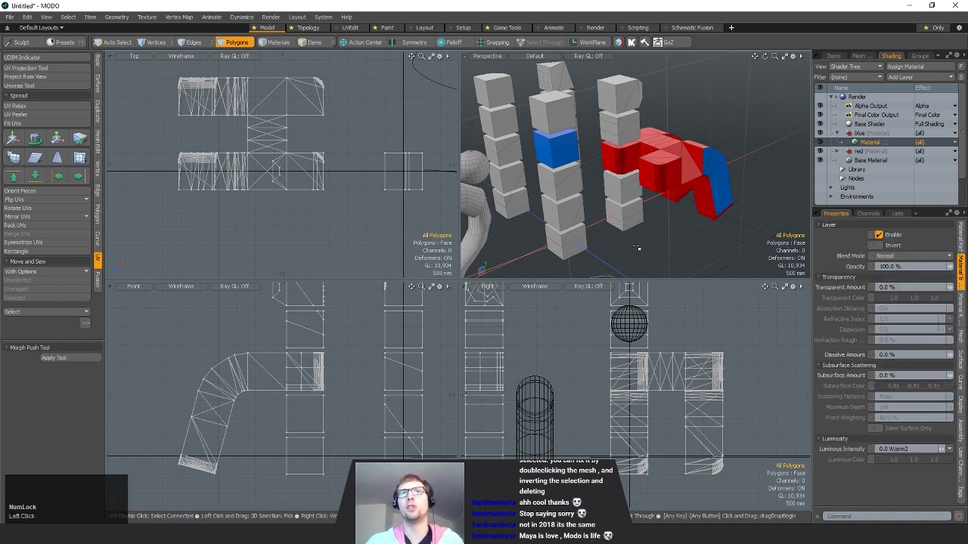
{"action": "left_click", "coordinate": [959, 236]}
{"action": "mouse_move", "coordinate": [701, 152]}
{"action": "left_mouse_down", "text": "alt"}
{"action": "mouse_move", "coordinate": [729, 185]}
{"action": "mouse_move", "coordinate": [707, 163]}
{"action": "left_mouse_up", "text": "alt"}
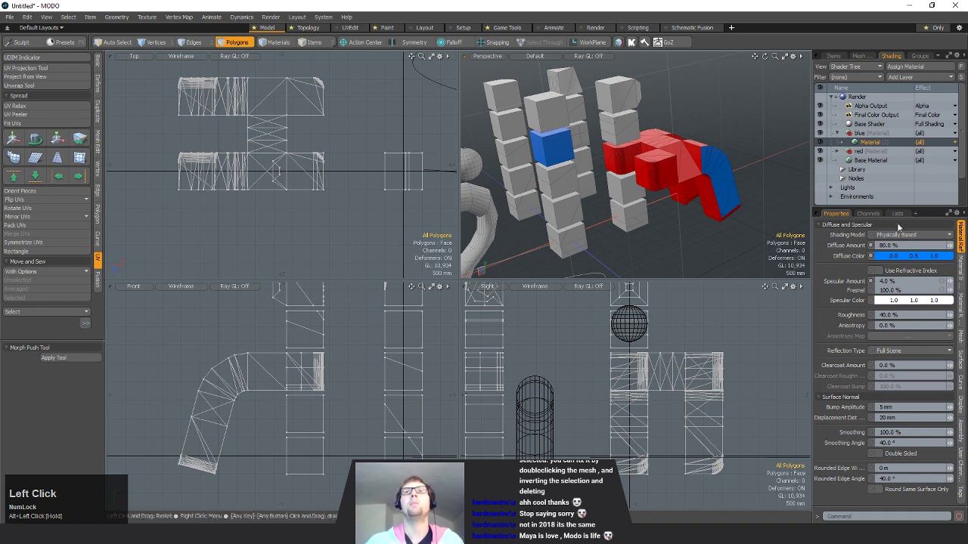
{"action": "left_click", "coordinate": [871, 143]}
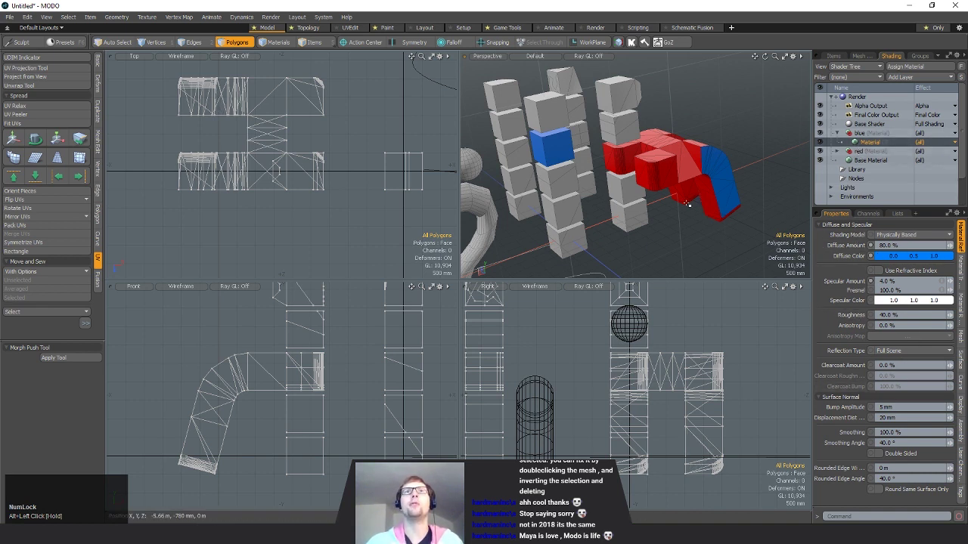
{"action": "left_click_drag", "start_coordinate": [690, 205], "coordinate": [756, 244], "text": "alt"}
{"action": "left_click_drag", "start_coordinate": [756, 243], "coordinate": [678, 209], "text": "alt"}
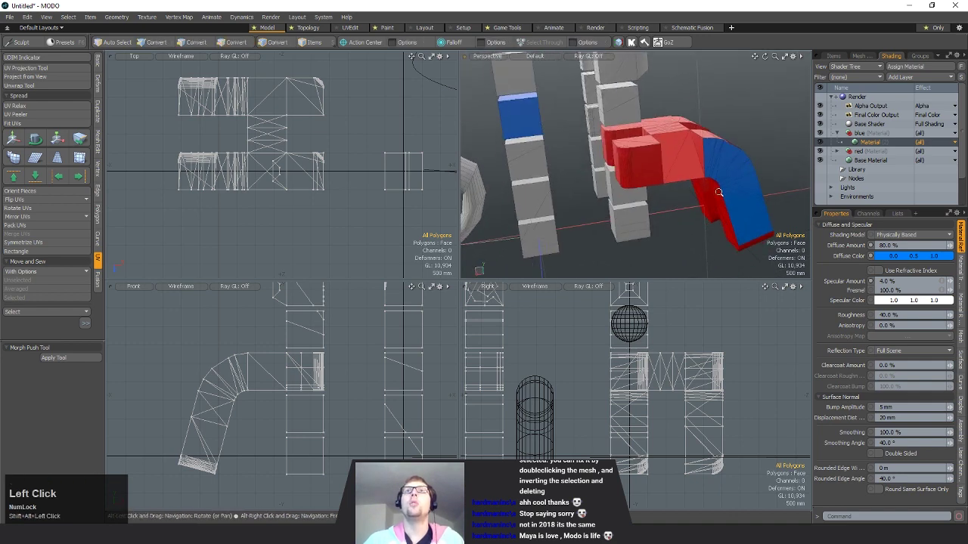
{"action": "left_click_drag", "start_coordinate": [654, 136], "coordinate": [650, 148], "text": "alt"}
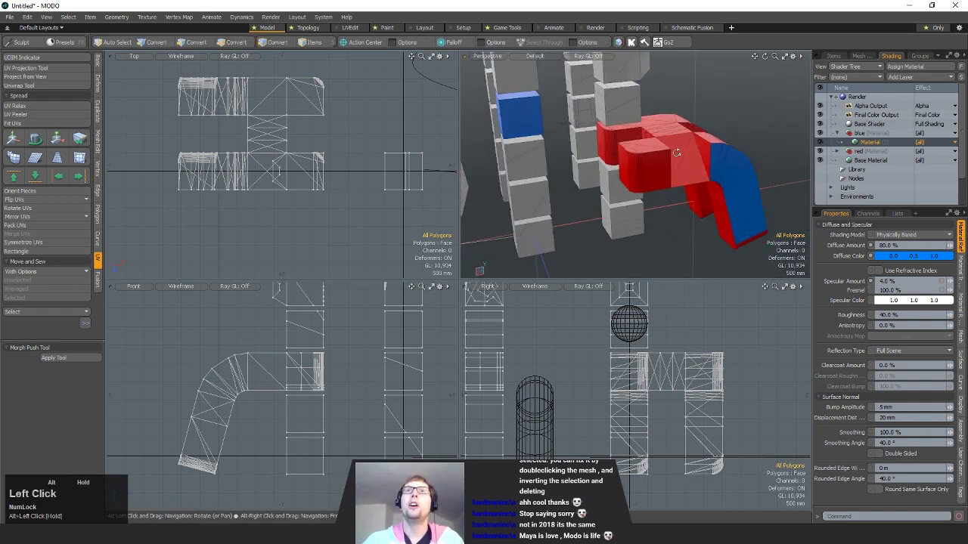
- Add the Desktop image "download" as an image map layer on the blue material
{"action": "left_click", "coordinate": [868, 142]}
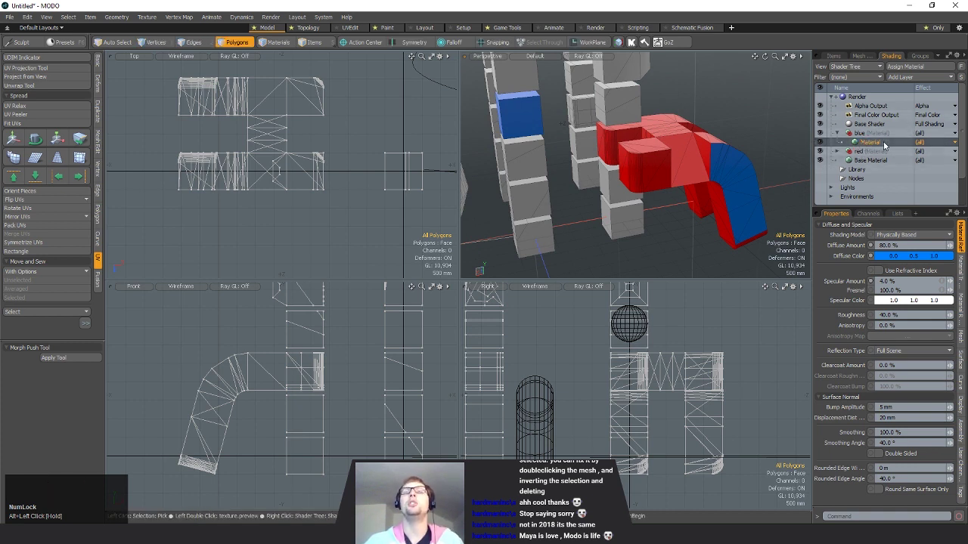
{"action": "left_click", "coordinate": [907, 78]}
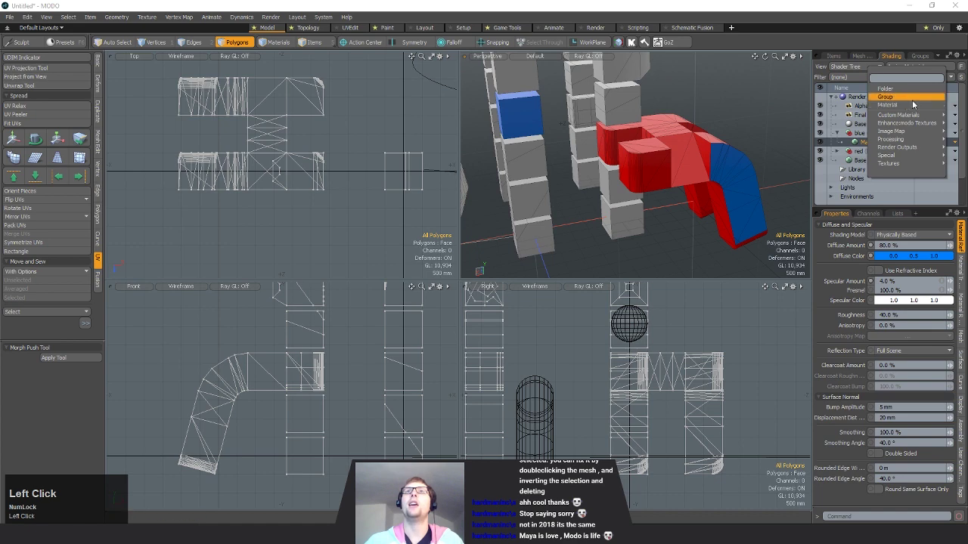
{"action": "mouse_move", "coordinate": [906, 130]}
{"action": "left_click", "coordinate": [832, 120]}
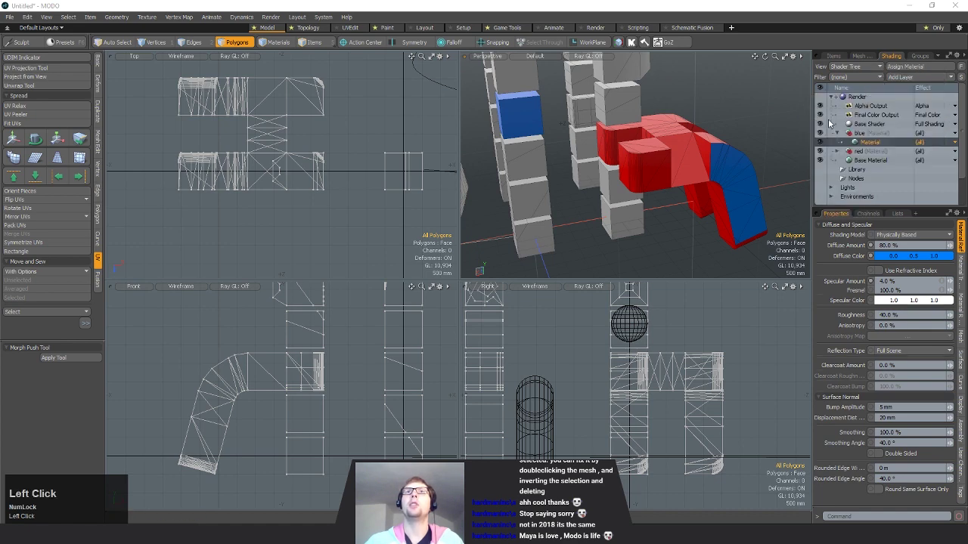
{"action": "left_click", "coordinate": [179, 111]}
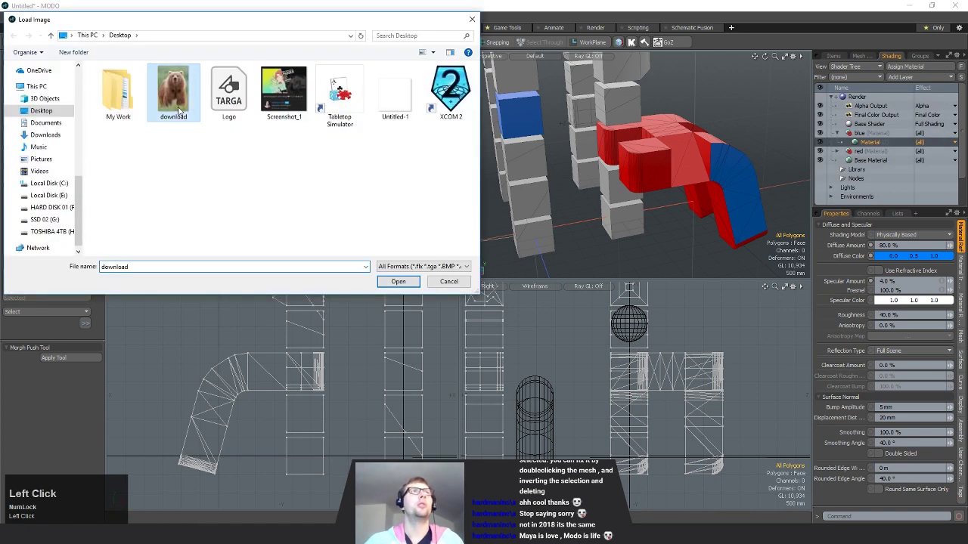
{"action": "left_click", "coordinate": [398, 281]}
{"action": "left_click_drag", "start_coordinate": [651, 232], "coordinate": [722, 232], "text": "alt"}
- Move the download image layer from the blue material group into the red group, above its material
{"action": "left_click", "coordinate": [870, 142]}
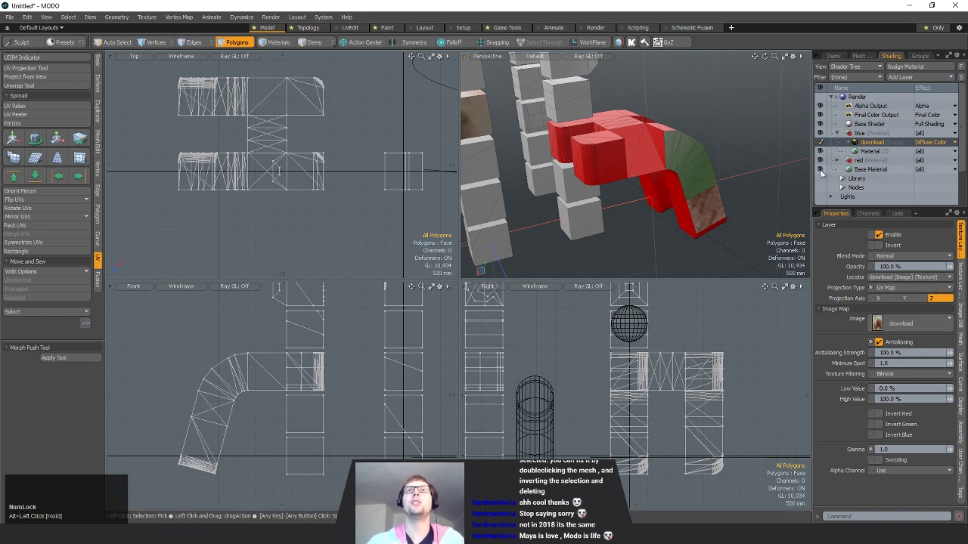
{"action": "left_click_drag", "start_coordinate": [870, 144], "coordinate": [872, 162]}
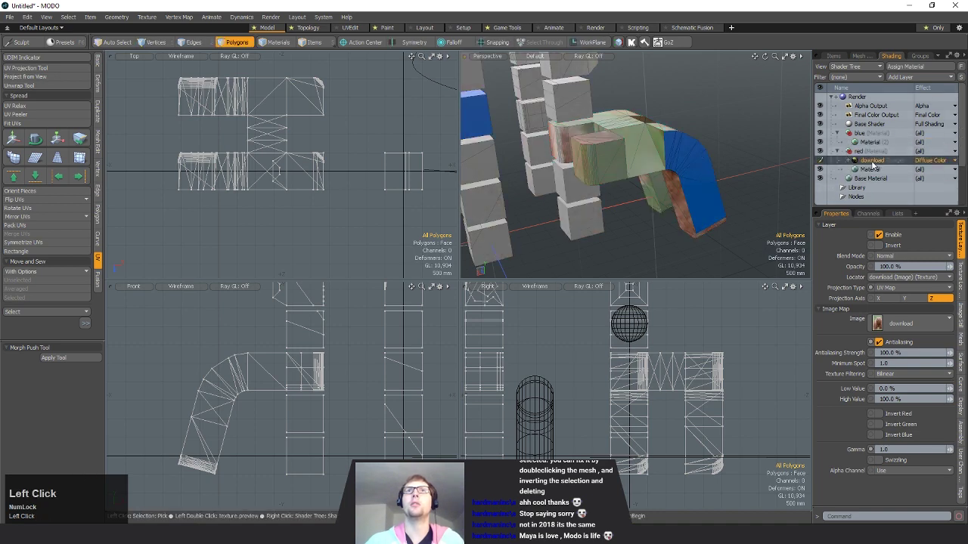
{"action": "left_click_drag", "start_coordinate": [690, 144], "coordinate": [750, 152], "text": "alt+shift"}
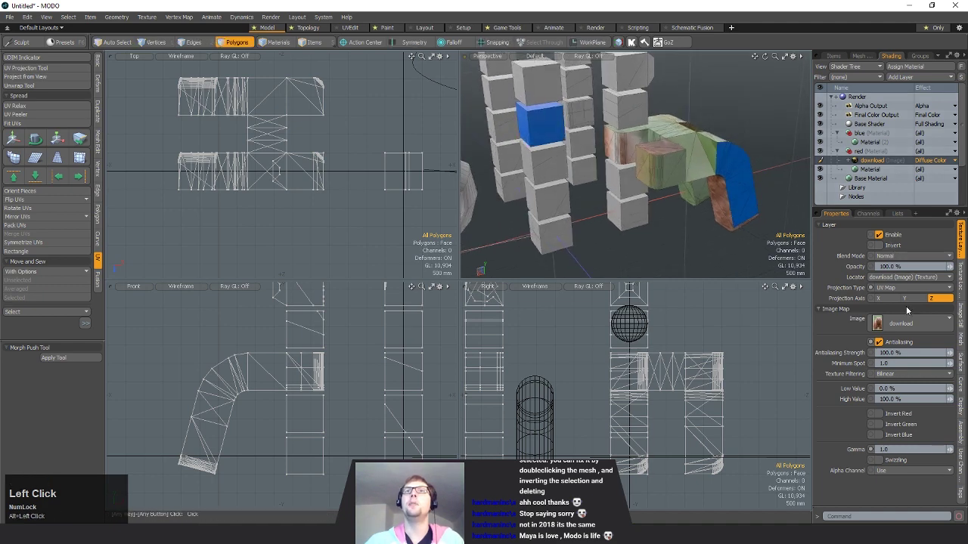
- Review the download image's texture locator settings, checking the UV map and projection type options
{"action": "left_click", "coordinate": [961, 287]}
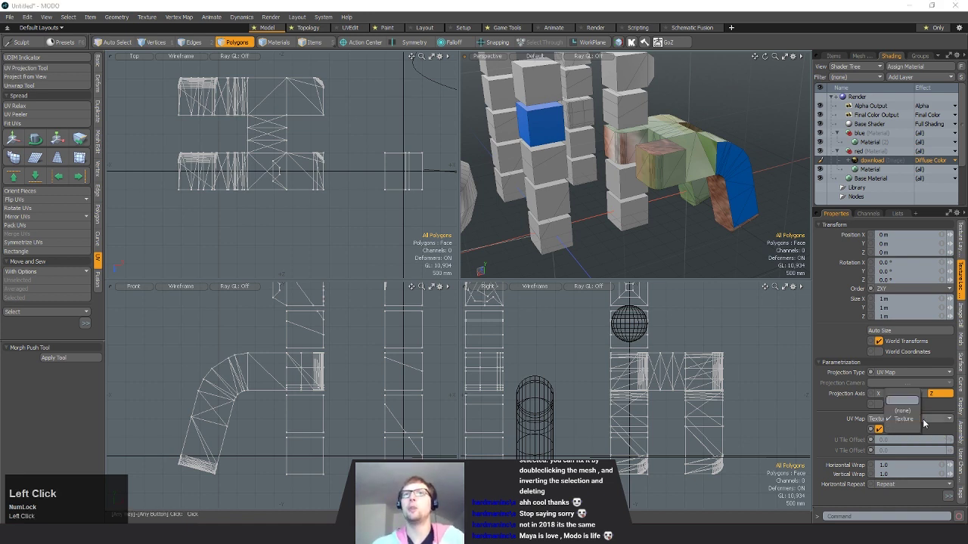
{"action": "left_click", "coordinate": [907, 372]}
{"action": "left_click", "coordinate": [907, 372]}
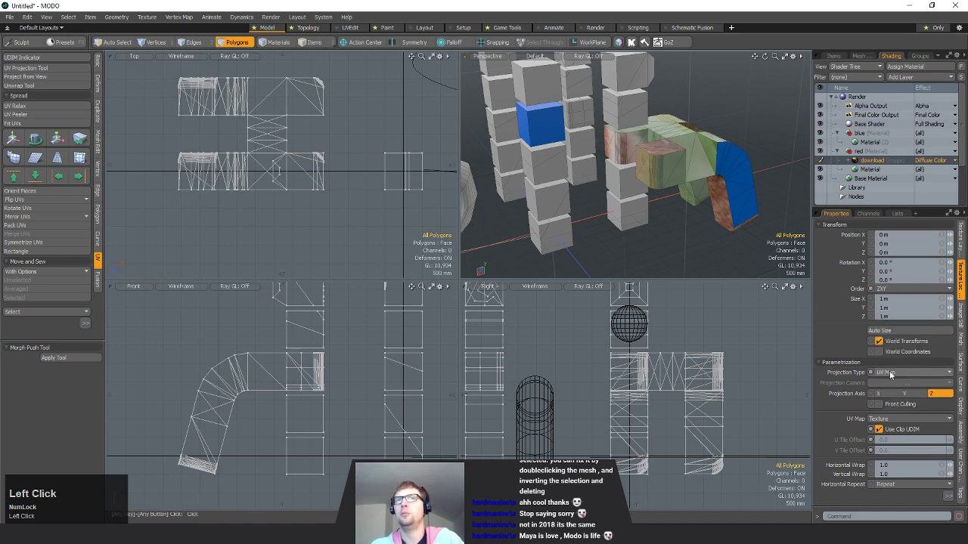
- Open the Texture UV map in the UV editor and scale all polygons' UVs up strongly so the image tiles
{"action": "left_click", "coordinate": [897, 214]}
{"action": "double_click", "coordinate": [845, 258]}
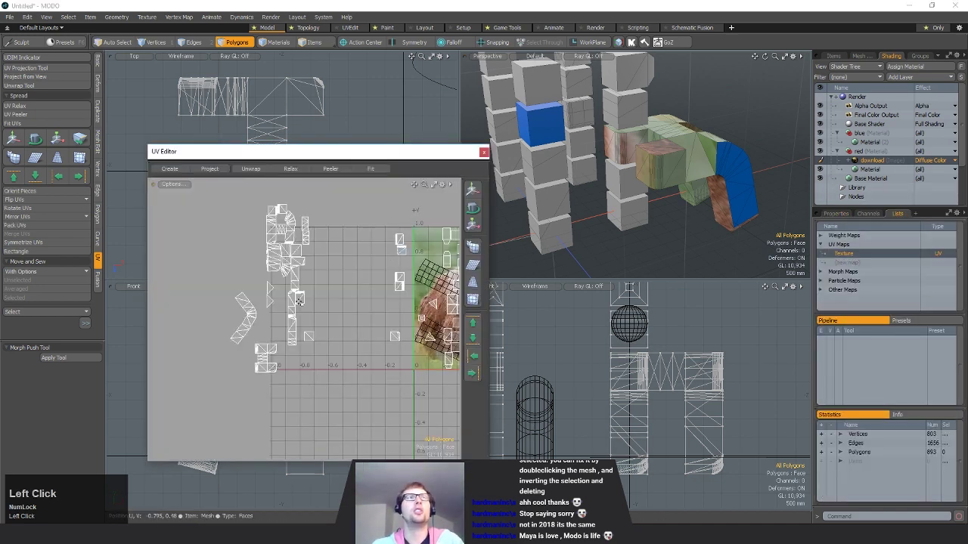
{"action": "left_click_drag", "start_coordinate": [412, 280], "coordinate": [279, 253], "text": "alt+shift"}
{"action": "mouse_move", "coordinate": [320, 225]}
{"action": "right_mouse_down"}
{"action": "mouse_move", "coordinate": [143, 312]}
{"action": "mouse_move", "coordinate": [378, 243]}
{"action": "right_mouse_up"}
{"action": "key", "text": "r"}
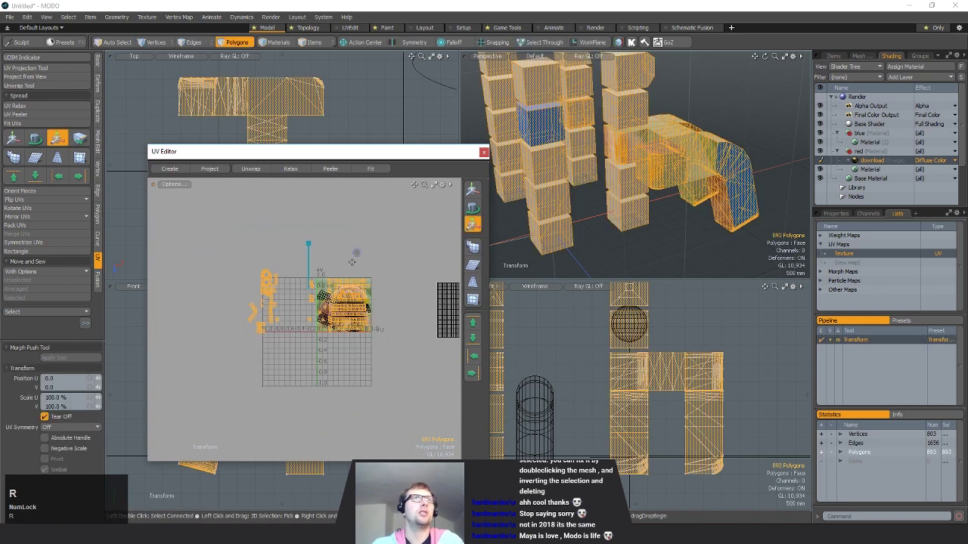
{"action": "left_click_drag", "start_coordinate": [357, 252], "coordinate": [635, 248]}
{"action": "left_click_drag", "start_coordinate": [484, 251], "coordinate": [605, 234]}
{"action": "key", "text": "space"}
{"action": "left_click", "coordinate": [684, 255]}
- Examine the tiled bear image on the arm and the enlarged UV islands, and return to the item list without the UV editor
{"action": "left_click_drag", "start_coordinate": [605, 234], "coordinate": [651, 219], "text": "ctrl+alt"}
{"action": "mouse_move", "coordinate": [651, 220]}
{"action": "left_mouse_down", "text": "alt"}
{"action": "mouse_move", "coordinate": [634, 219]}
{"action": "mouse_move", "coordinate": [643, 227]}
{"action": "left_mouse_up", "text": "alt"}
{"action": "scroll", "coordinate": [363, 317], "scroll_direction": "down", "scroll_amount": 6}
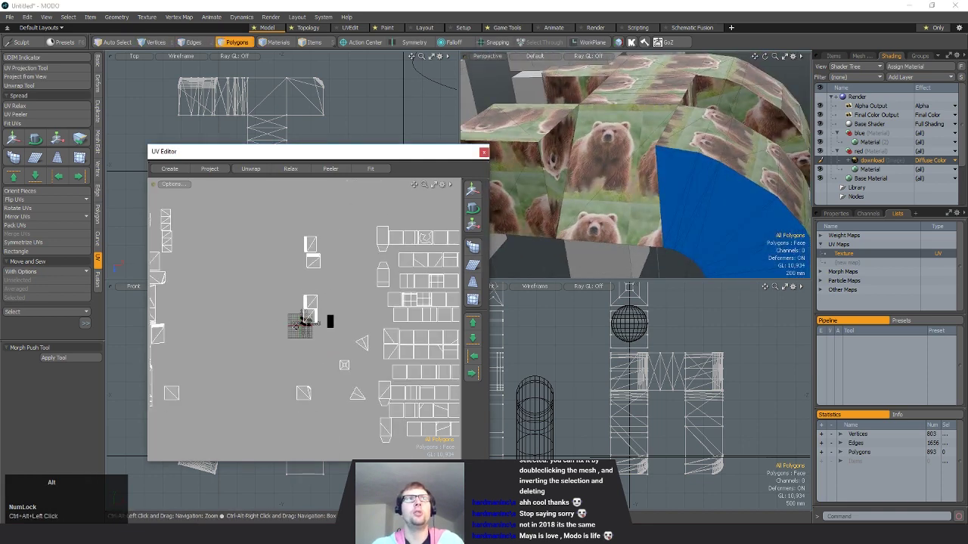
{"action": "left_click_drag", "start_coordinate": [378, 322], "coordinate": [293, 325], "text": "alt"}
{"action": "left_click_drag", "start_coordinate": [624, 212], "coordinate": [661, 192], "text": "alt"}
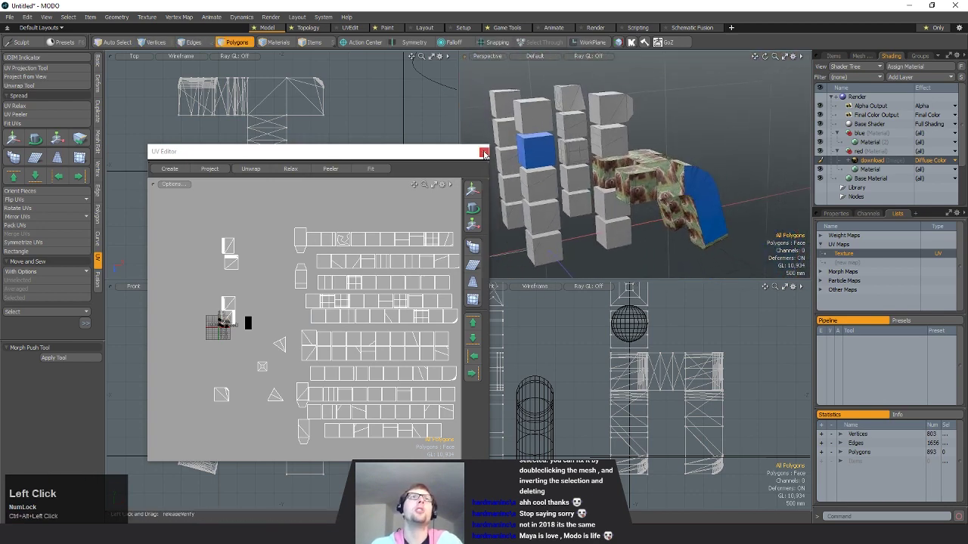
{"action": "left_click", "coordinate": [484, 152]}
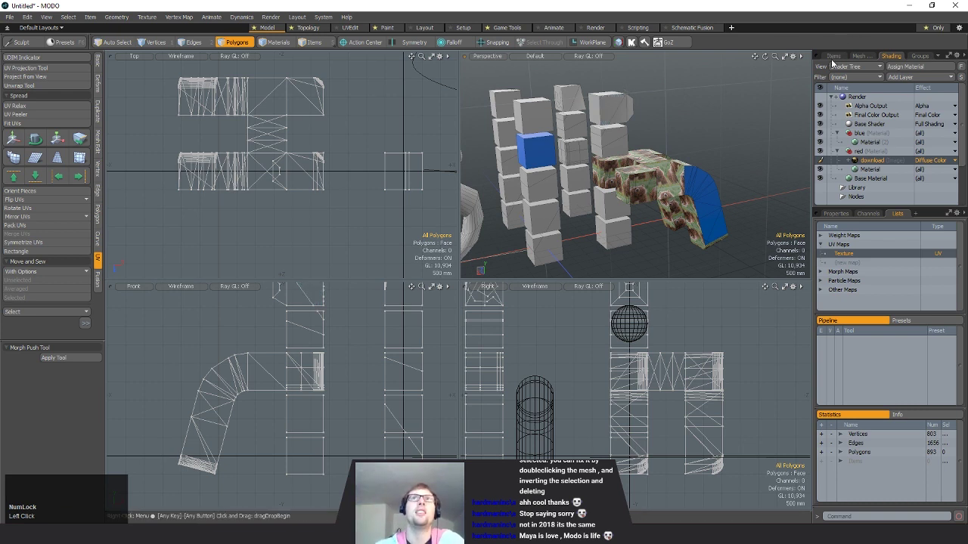
{"action": "left_click", "coordinate": [832, 56]}
{"action": "left_click_drag", "start_coordinate": [635, 201], "coordinate": [657, 194], "text": "alt+shift"}
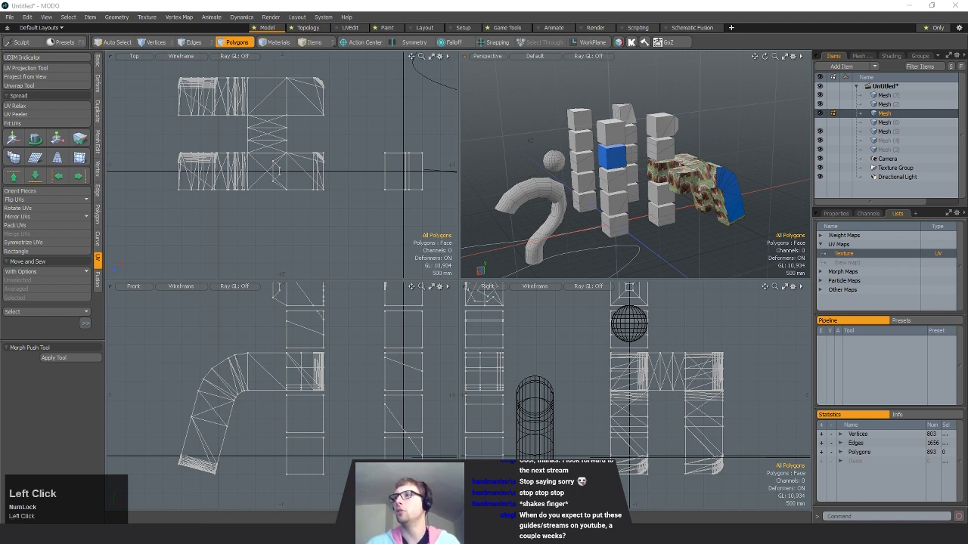
{"action": "type", "text": "discord"}
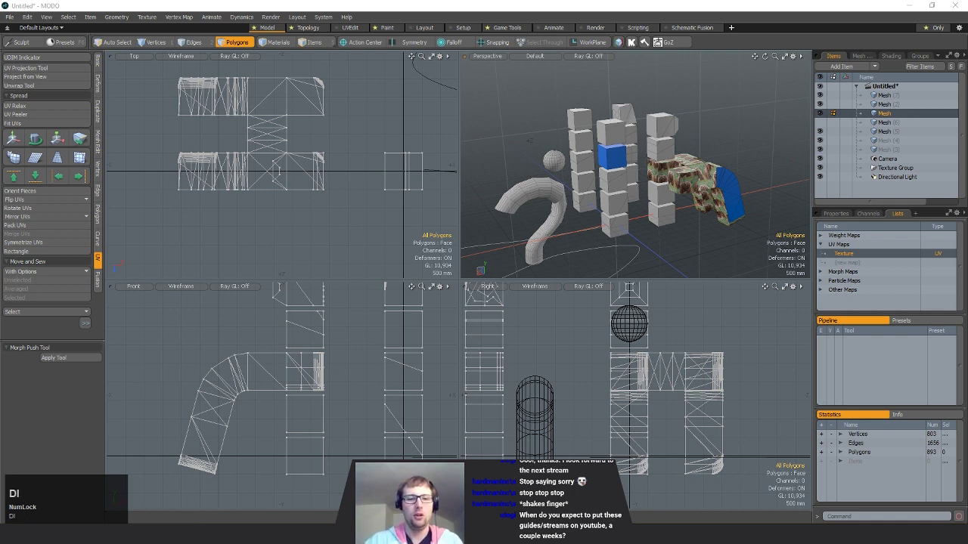
{"action": "key", "text": "Return"}
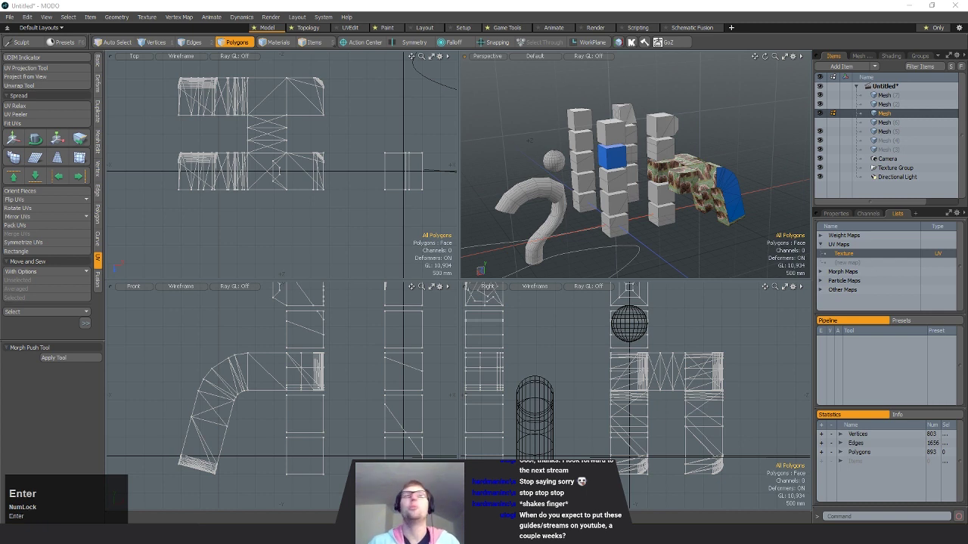